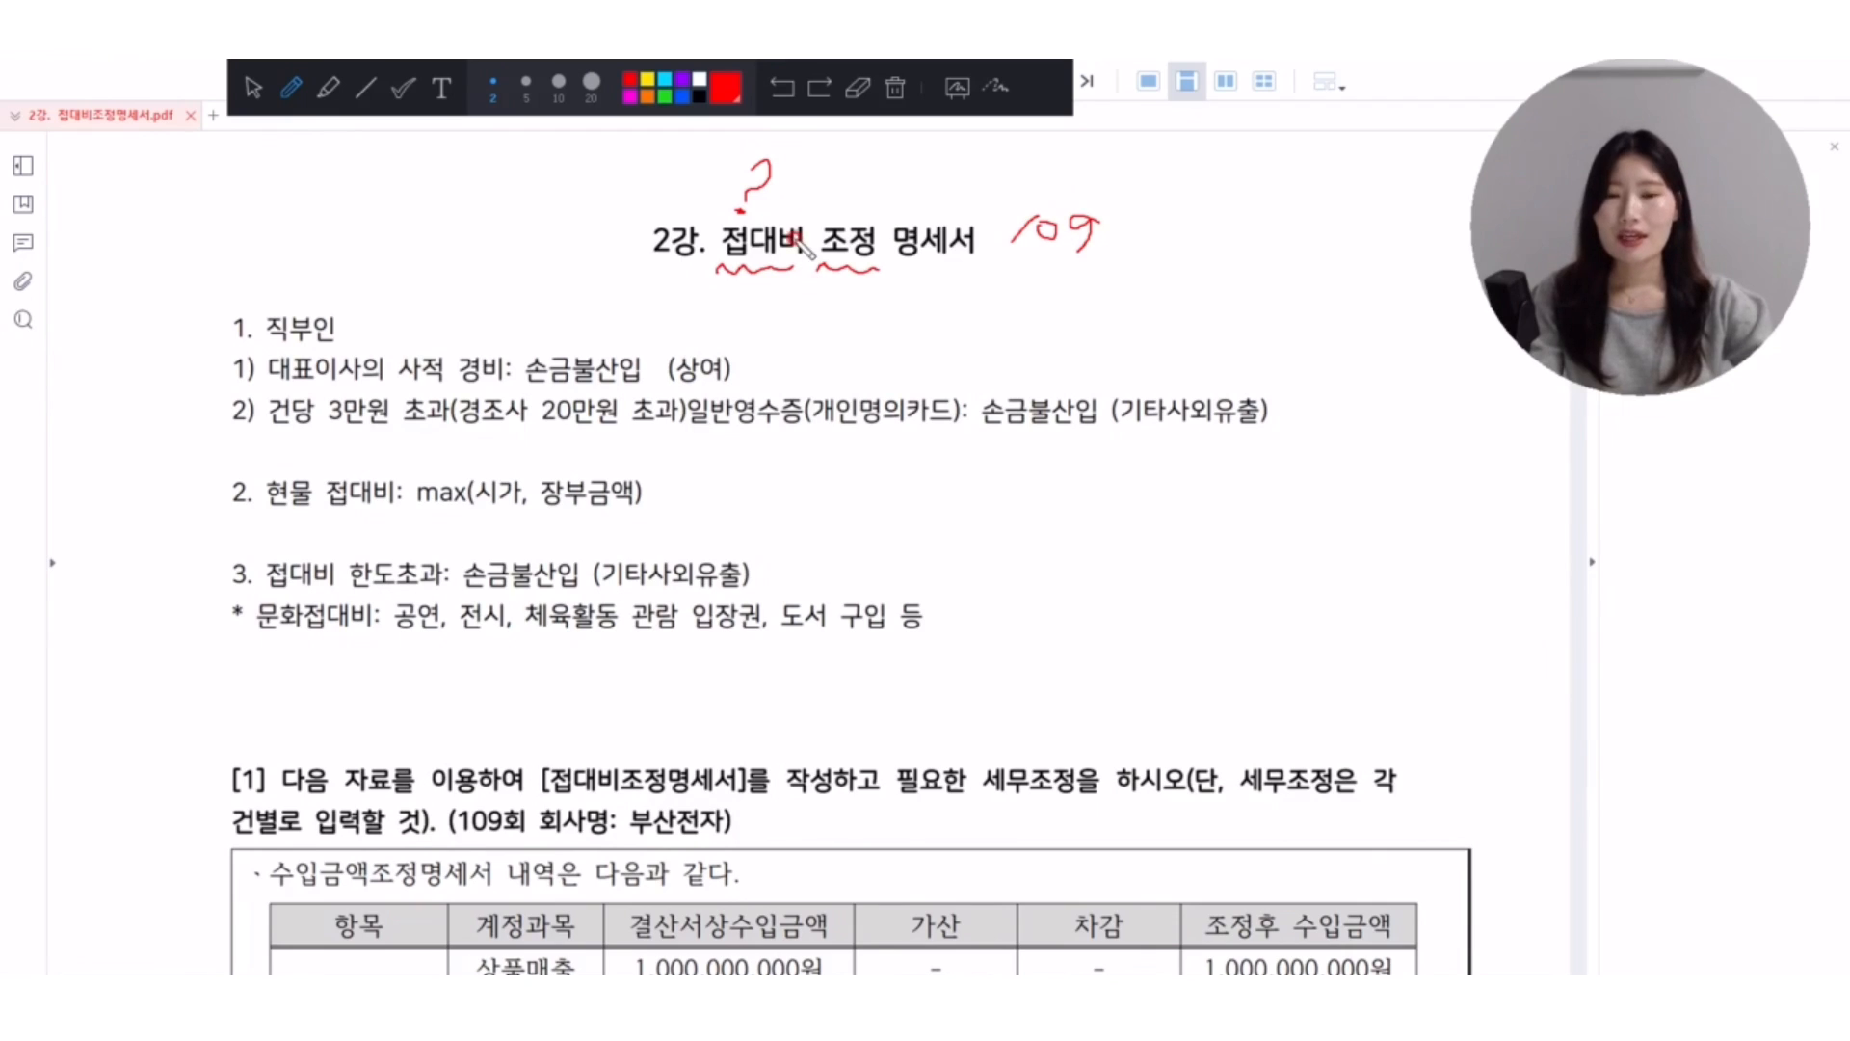
# Draw a red box around 접대비 in the title and clear all pen annotations from the page.
pyautogui.moveTo(704, 269)
pyautogui.mouseDown()
pyautogui.moveTo(715, 218)
pyautogui.moveTo(798, 214)
pyautogui.moveTo(801, 265)
pyautogui.mouseUp()
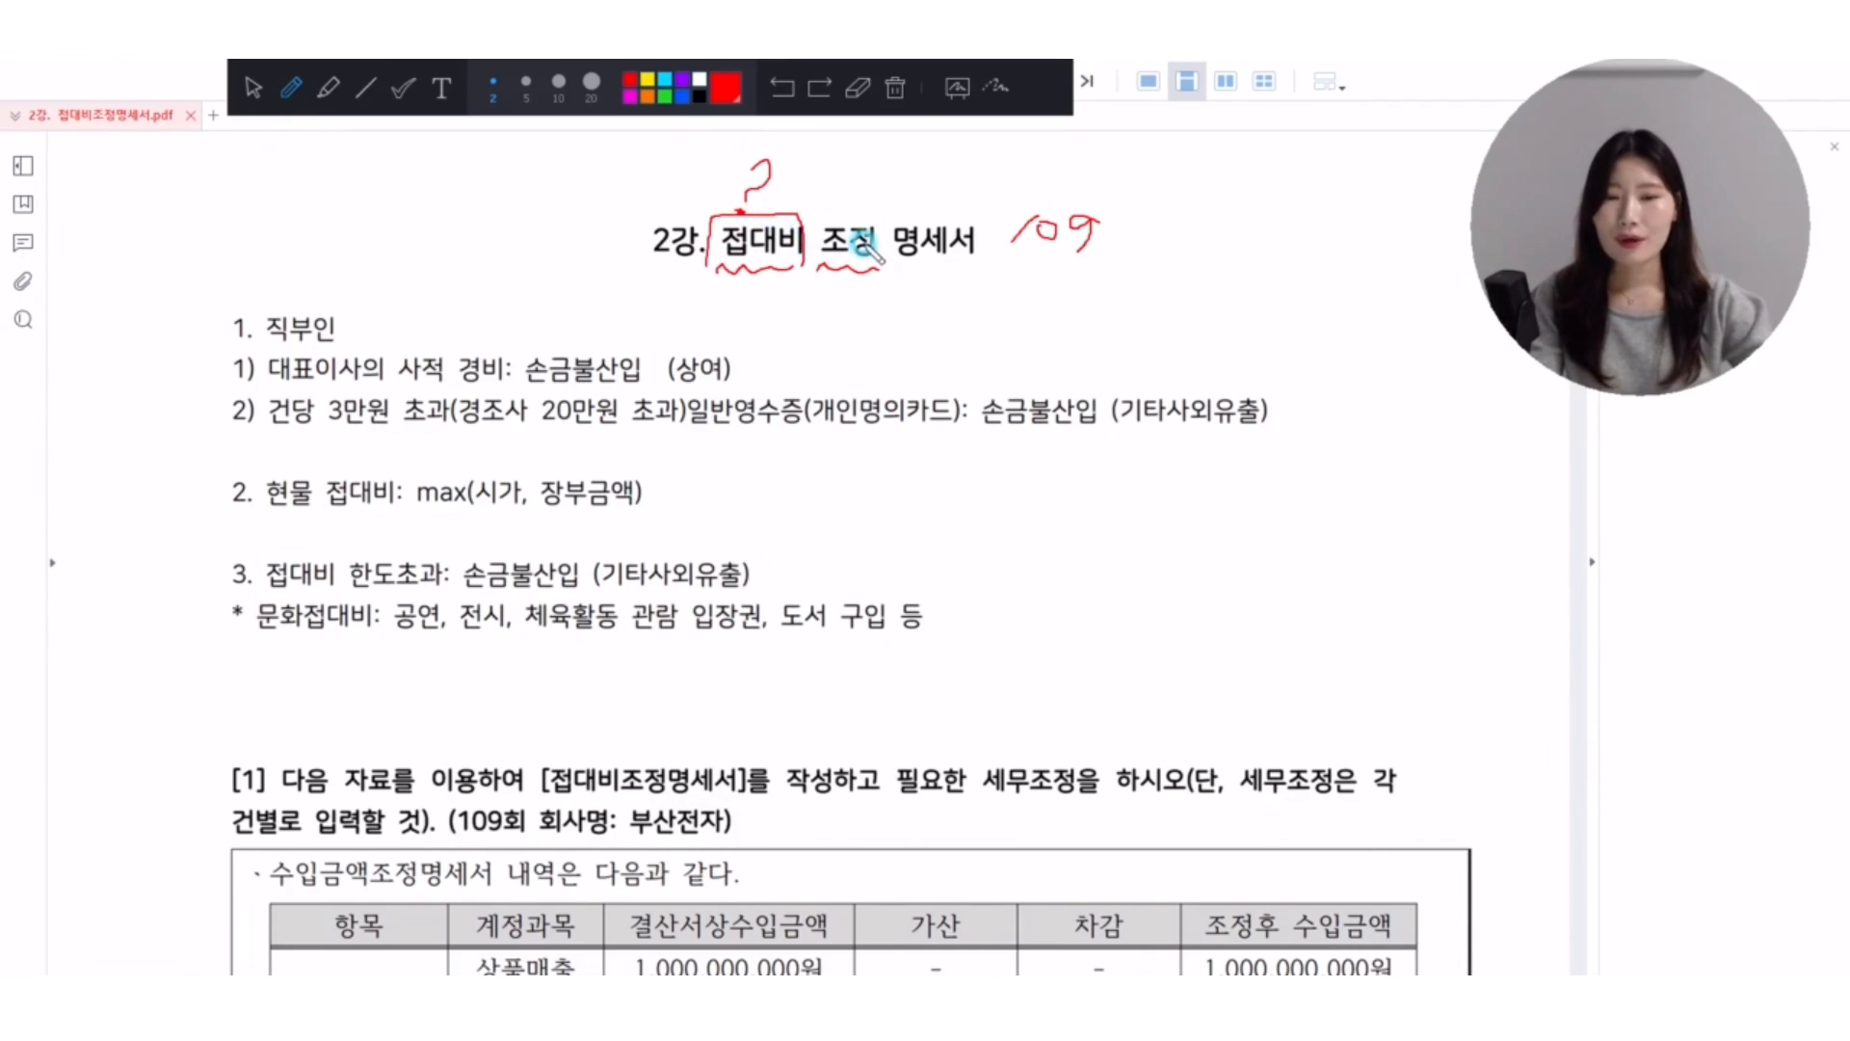
pyautogui.click(894, 89)
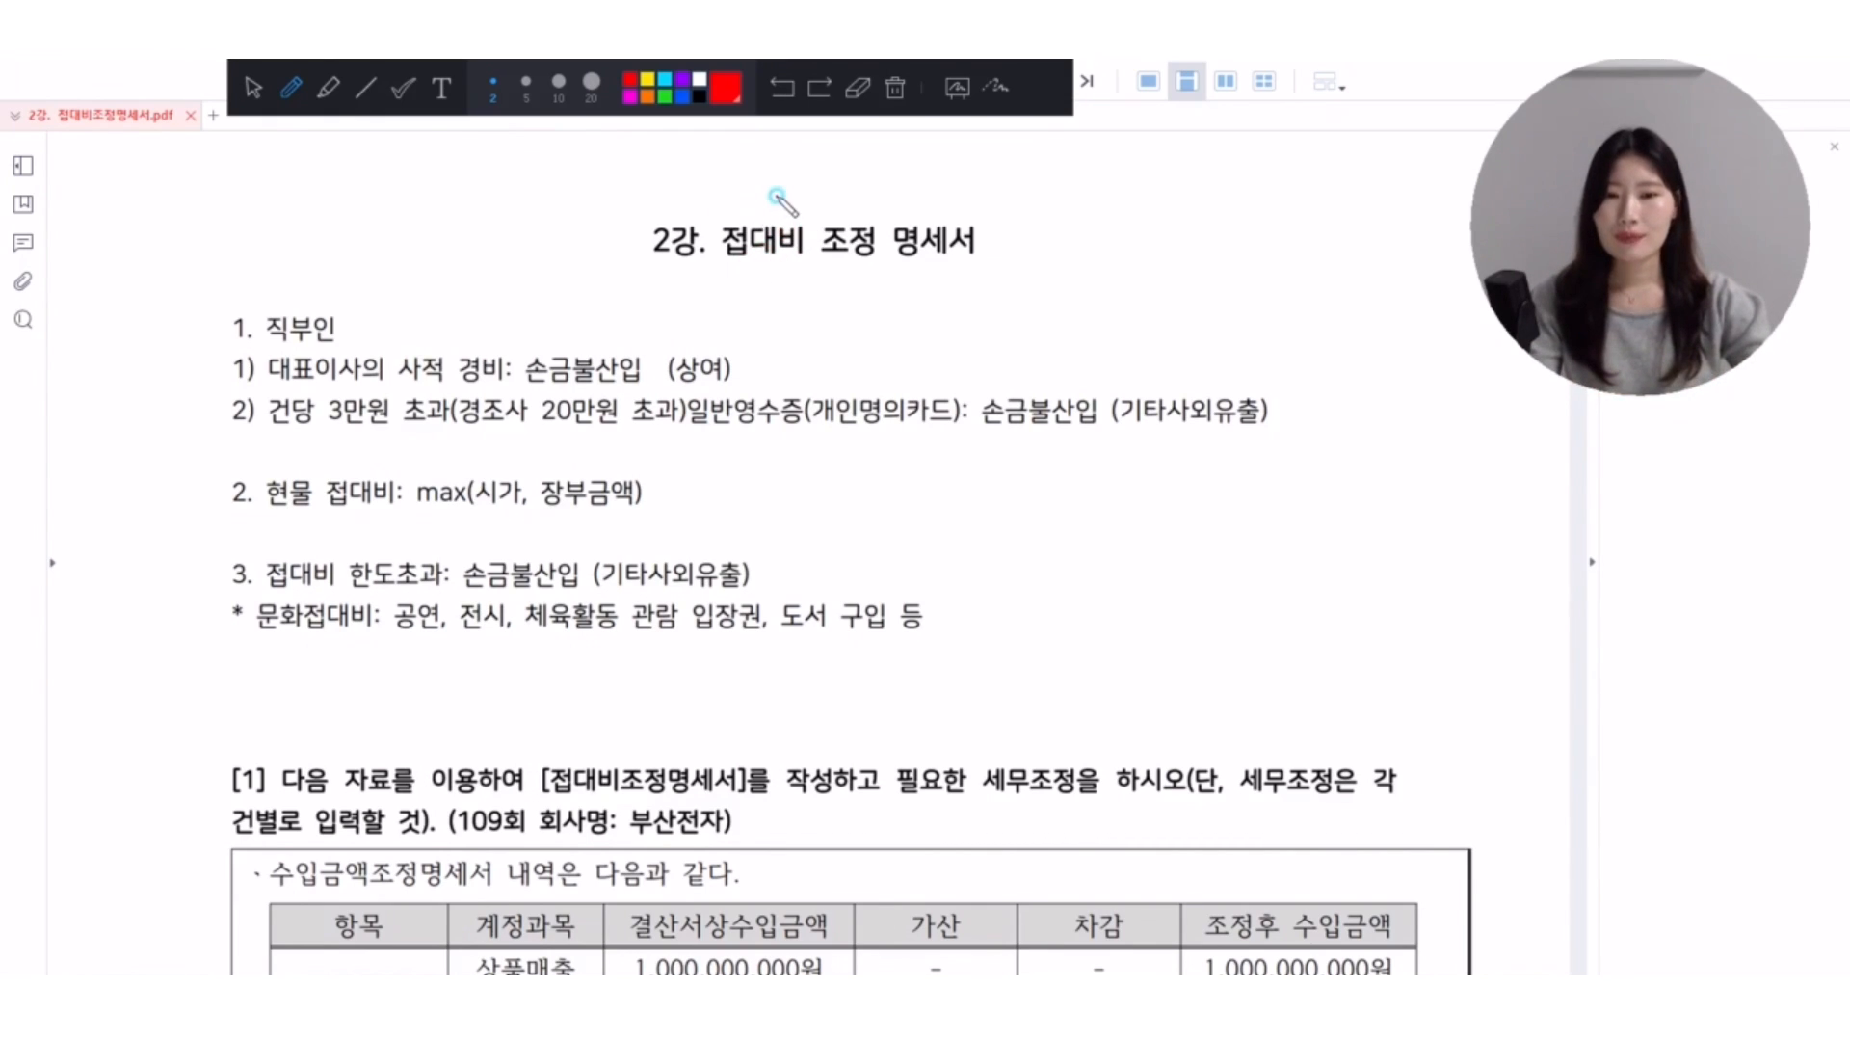
# Mark a check above 접대비 in the title, underline 직부인 with the red pen, and clear the annotations.
pyautogui.moveTo(777, 198); pyautogui.dragTo(806, 186)
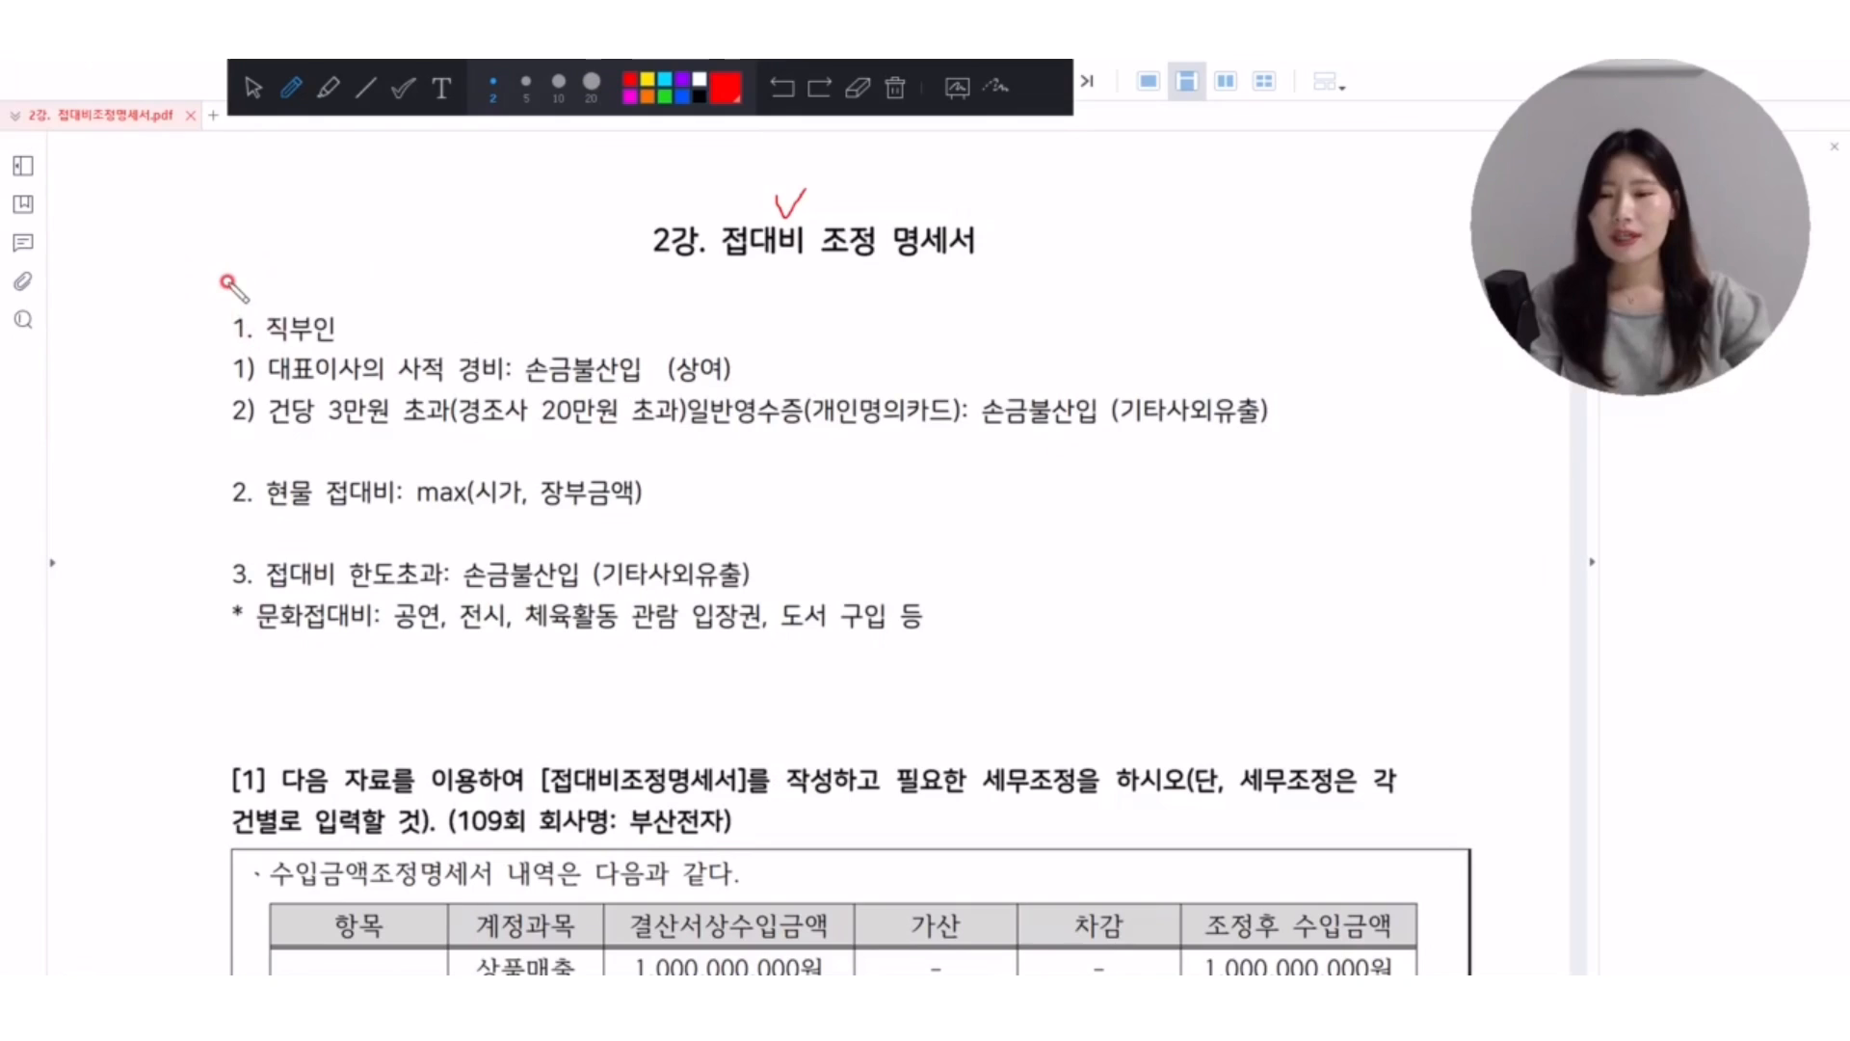
pyautogui.moveTo(268, 339)
pyautogui.mouseDown()
pyautogui.moveTo(347, 335)
pyautogui.moveTo(344, 354)
pyautogui.mouseUp()
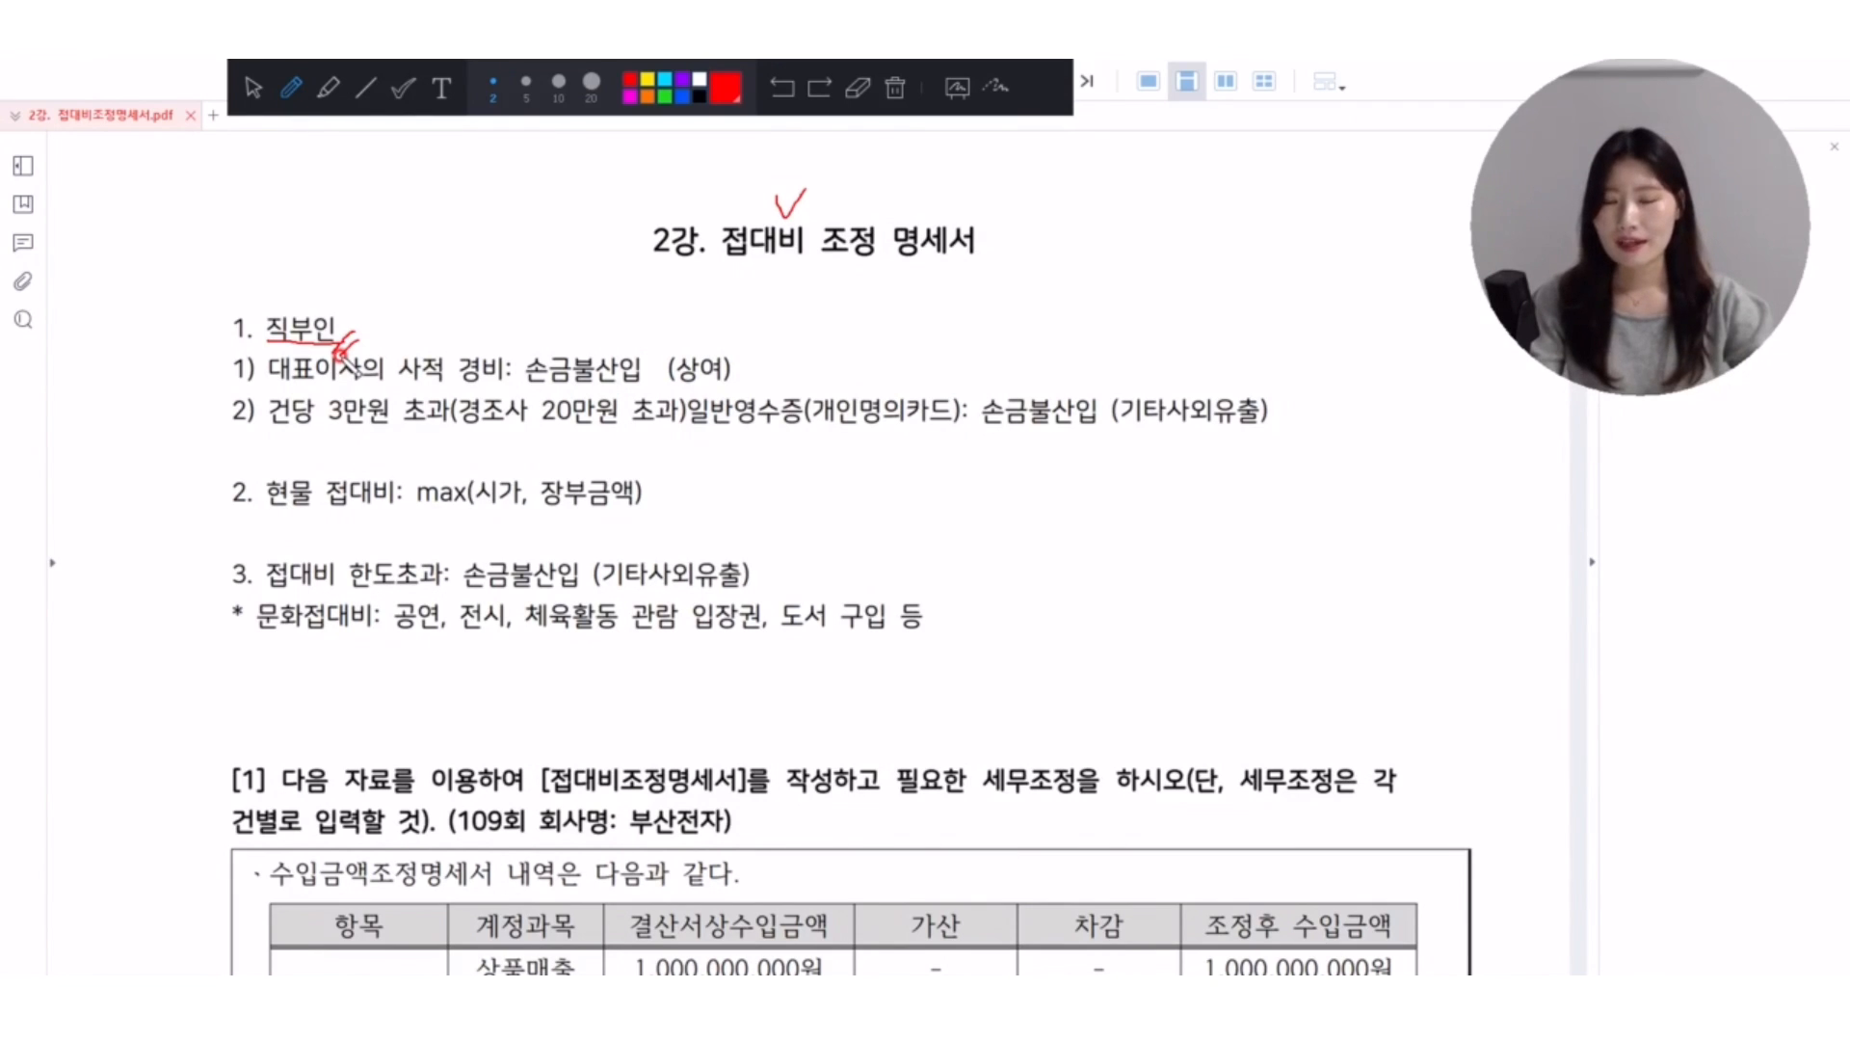
pyautogui.click(895, 89)
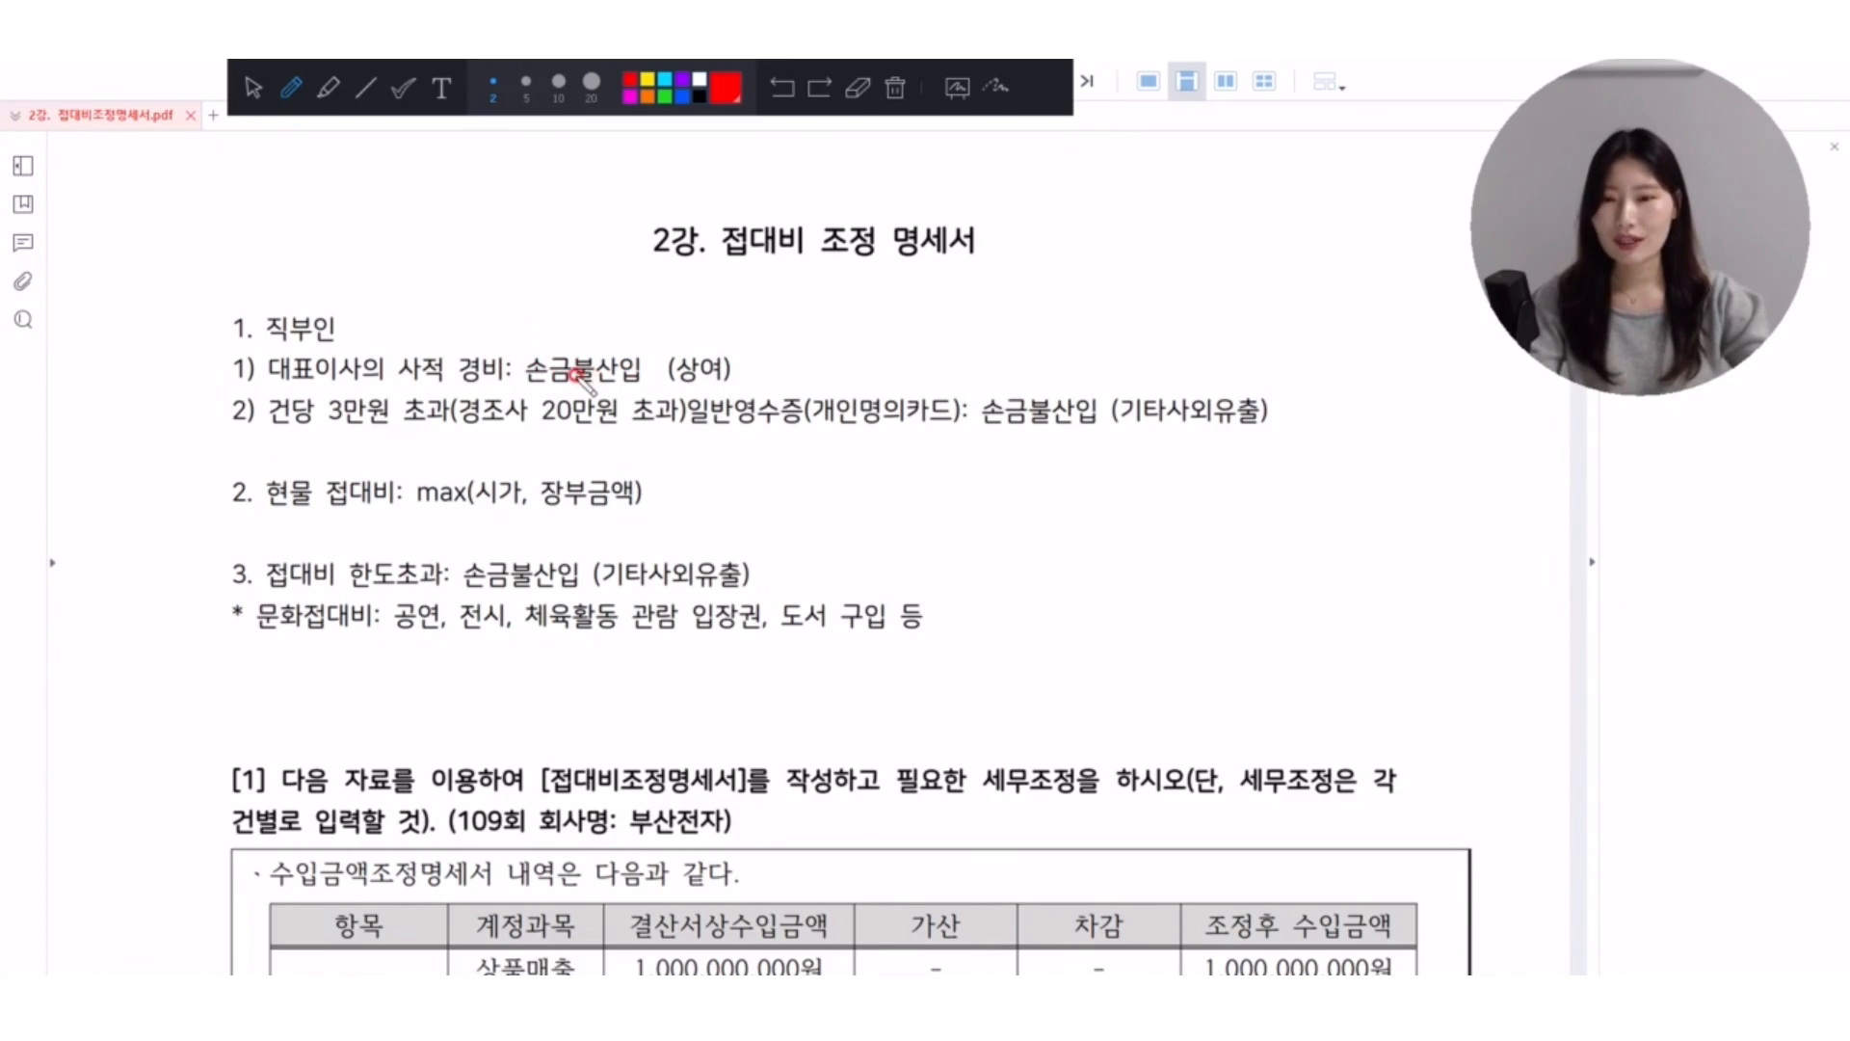
# Circle 대표이사 in item 1) under 직부인 and add a pen mark above 상여.
pyautogui.moveTo(373, 364)
pyautogui.mouseDown()
pyautogui.moveTo(279, 390)
pyautogui.moveTo(268, 348)
pyautogui.moveTo(358, 344)
pyautogui.moveTo(377, 366)
pyautogui.mouseUp()
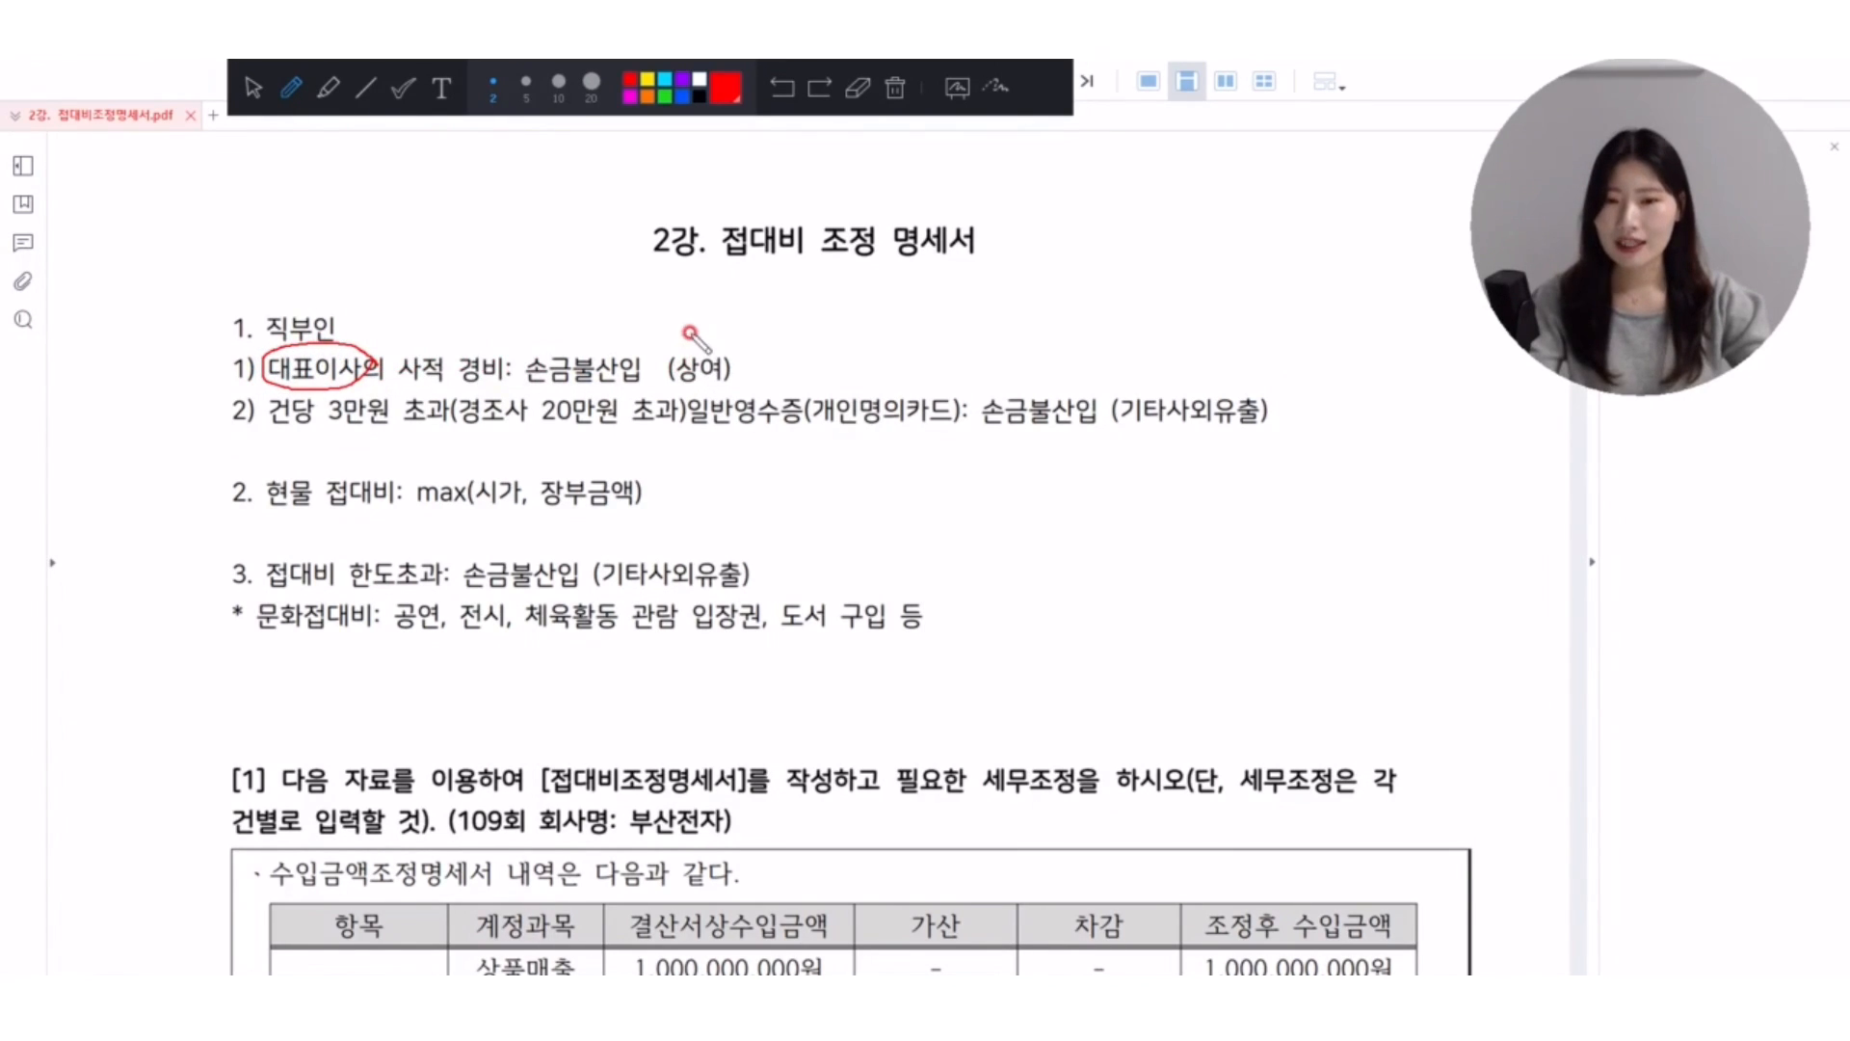
pyautogui.moveTo(690, 324)
pyautogui.mouseDown()
pyautogui.moveTo(696, 347)
pyautogui.moveTo(710, 322)
pyautogui.mouseUp()
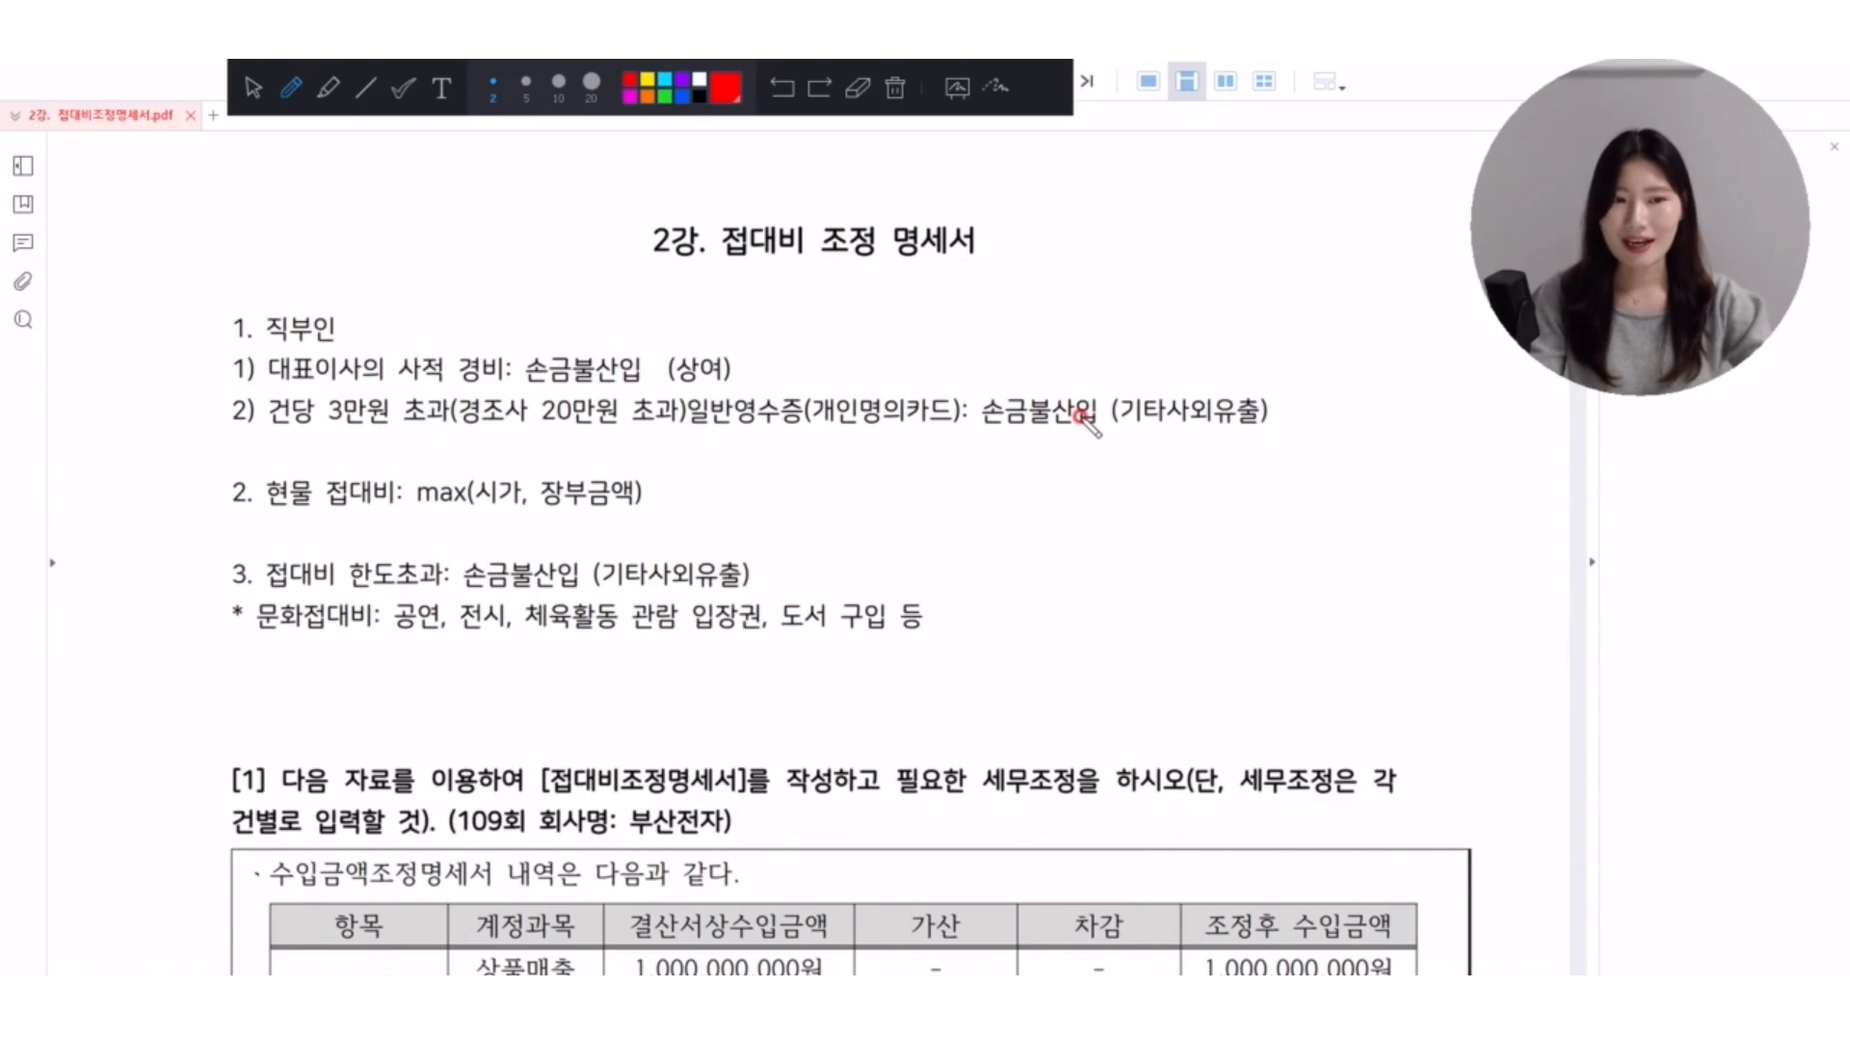
# Handwrite 3↓ with 간이 and 개인 beside it, plus 20↓ with an X beneath, in the space below item 2) of 직부인.
pyautogui.moveTo(879, 492)
pyautogui.mouseDown()
pyautogui.moveTo(933, 501)
pyautogui.moveTo(883, 512)
pyautogui.mouseUp()
pyautogui.moveTo(983, 470)
pyautogui.mouseDown()
pyautogui.moveTo(977, 555)
pyautogui.moveTo(1003, 504)
pyautogui.moveTo(1075, 507)
pyautogui.moveTo(1086, 486)
pyautogui.mouseUp()
pyautogui.moveTo(1061, 501)
pyautogui.mouseDown()
pyautogui.moveTo(1089, 520)
pyautogui.moveTo(1104, 472)
pyautogui.moveTo(1115, 511)
pyautogui.mouseUp()
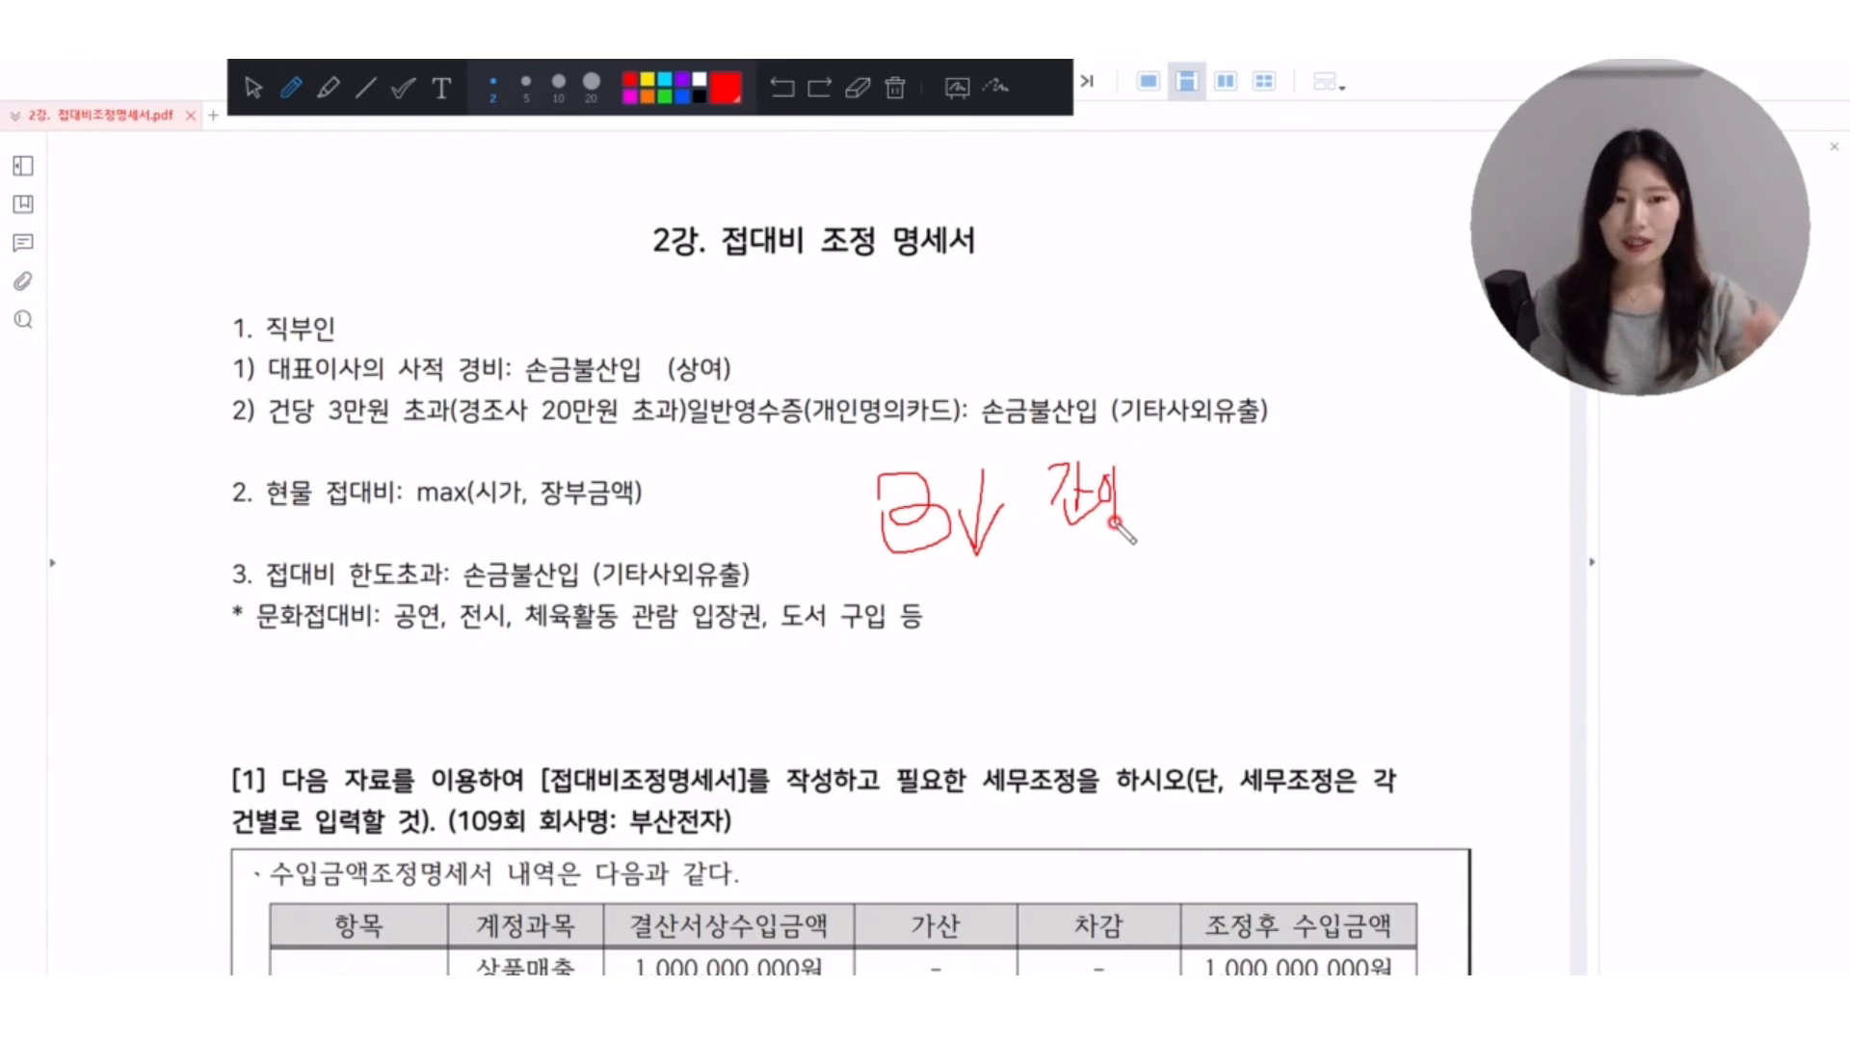
pyautogui.moveTo(1039, 556)
pyautogui.mouseDown()
pyautogui.moveTo(1094, 554)
pyautogui.moveTo(1126, 616)
pyautogui.moveTo(1156, 564)
pyautogui.moveTo(1170, 607)
pyautogui.moveTo(1218, 578)
pyautogui.mouseUp()
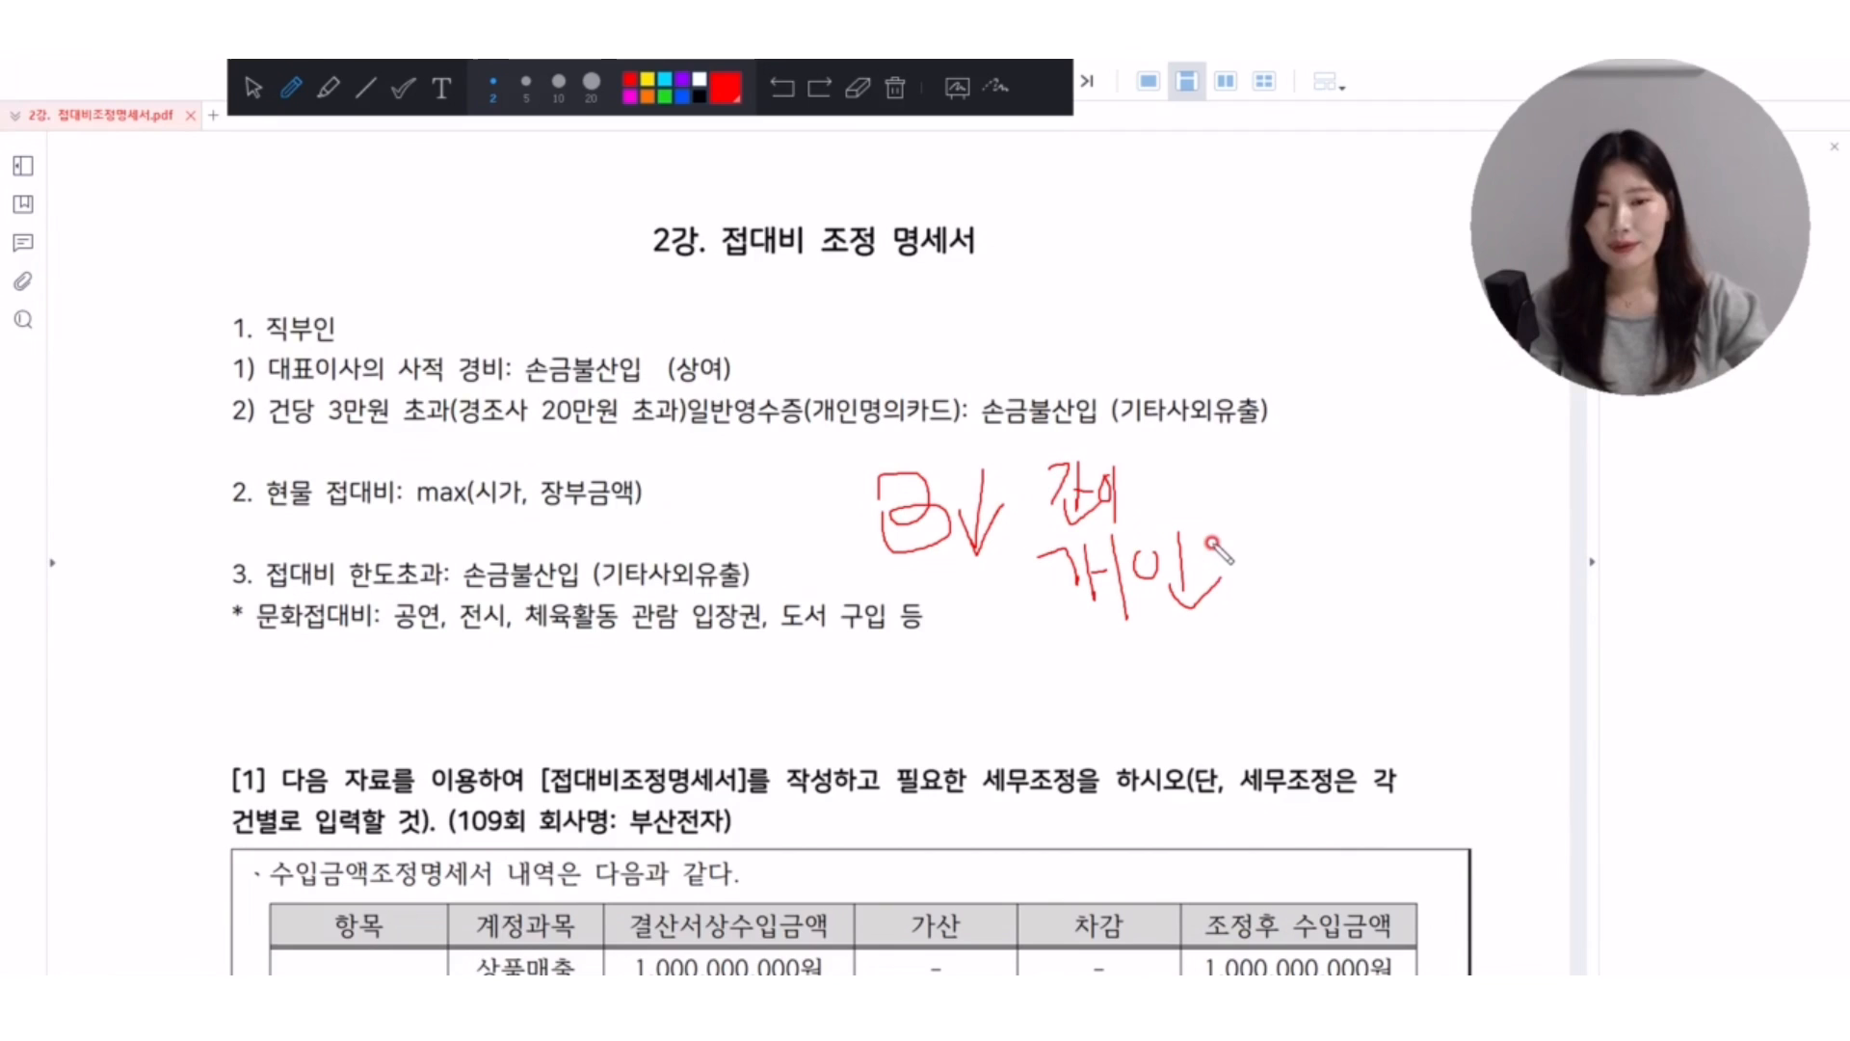
pyautogui.moveTo(1272, 481)
pyautogui.mouseDown()
pyautogui.moveTo(1277, 525)
pyautogui.moveTo(1318, 511)
pyautogui.moveTo(1330, 534)
pyautogui.moveTo(1344, 482)
pyautogui.moveTo(1390, 539)
pyautogui.mouseUp()
pyautogui.moveTo(1366, 496)
pyautogui.mouseDown()
pyautogui.moveTo(1378, 520)
pyautogui.moveTo(1409, 501)
pyautogui.mouseUp()
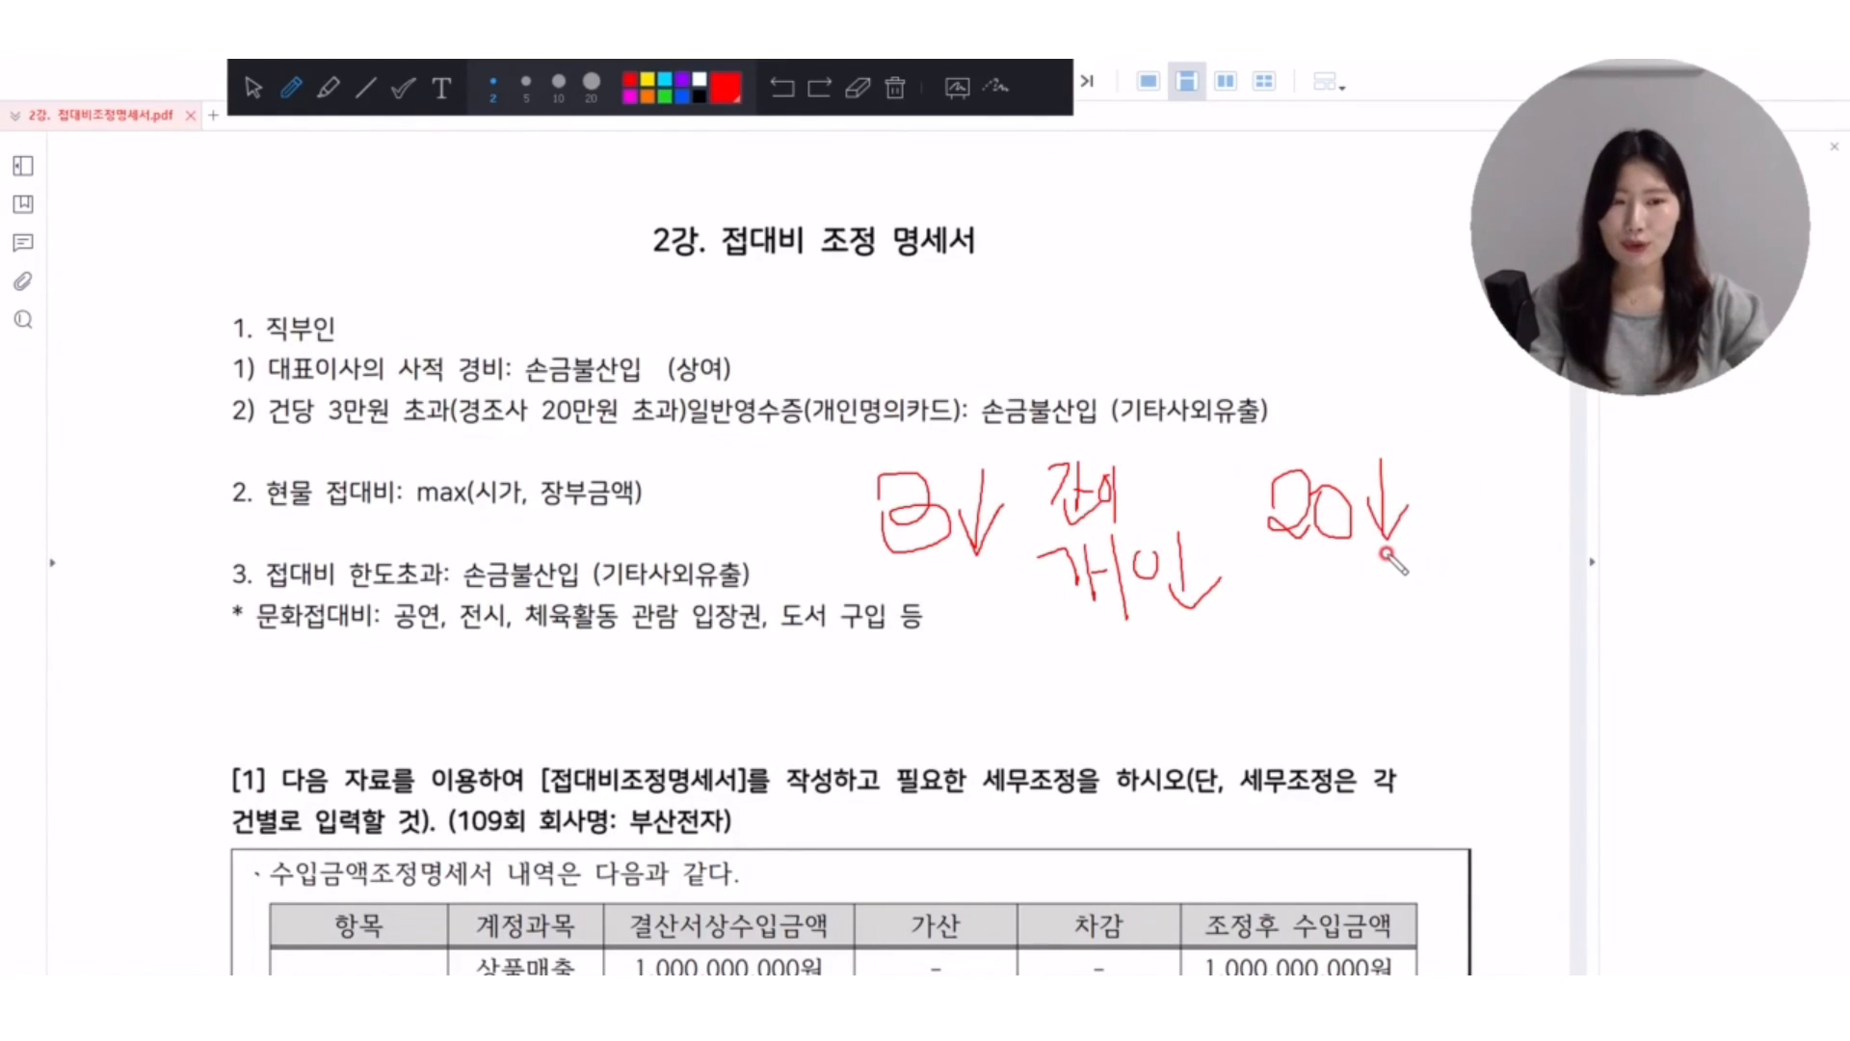
pyautogui.moveTo(1357, 547)
pyautogui.mouseDown()
pyautogui.moveTo(1296, 612)
pyautogui.moveTo(1332, 578)
pyautogui.moveTo(1362, 610)
pyautogui.mouseUp()
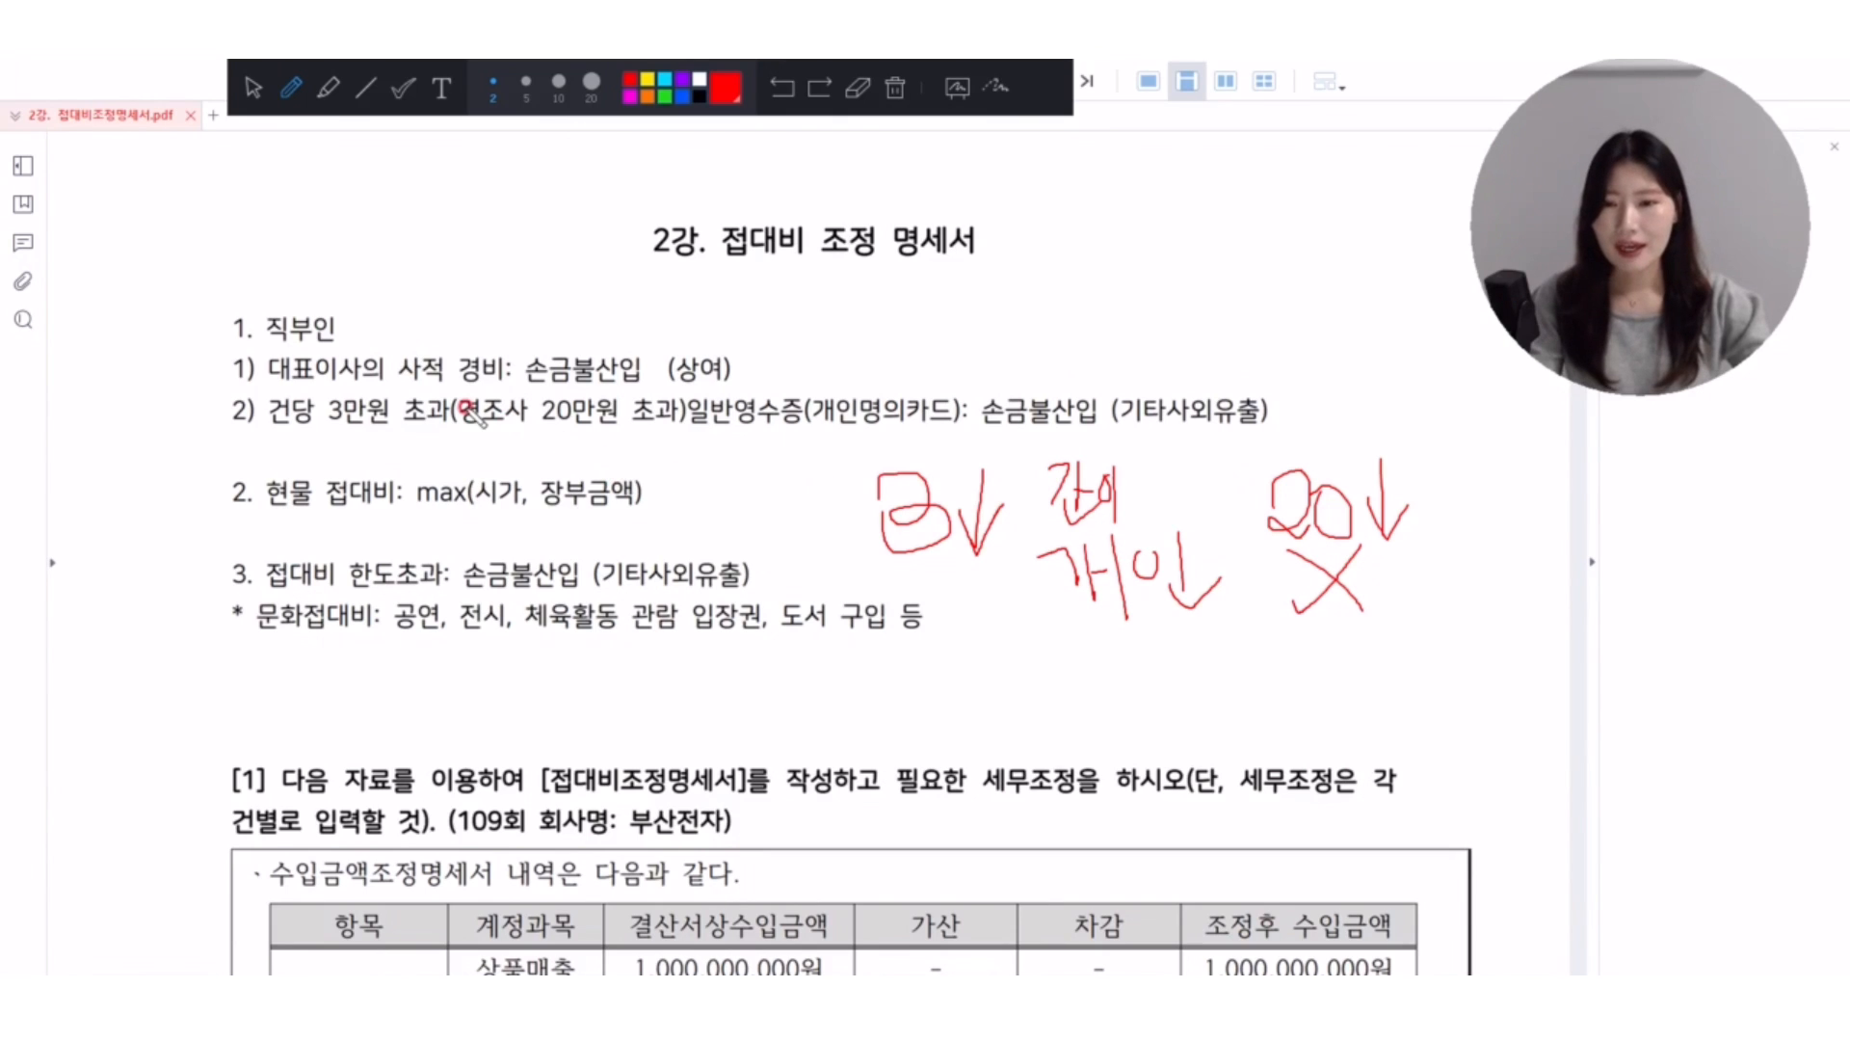
# Circle both occurrences of 초과 in item 2) under 직부인 and handwrite 카드 법인명의 above the line.
pyautogui.moveTo(465, 424)
pyautogui.mouseDown()
pyautogui.moveTo(378, 424)
pyautogui.moveTo(472, 414)
pyautogui.mouseUp()
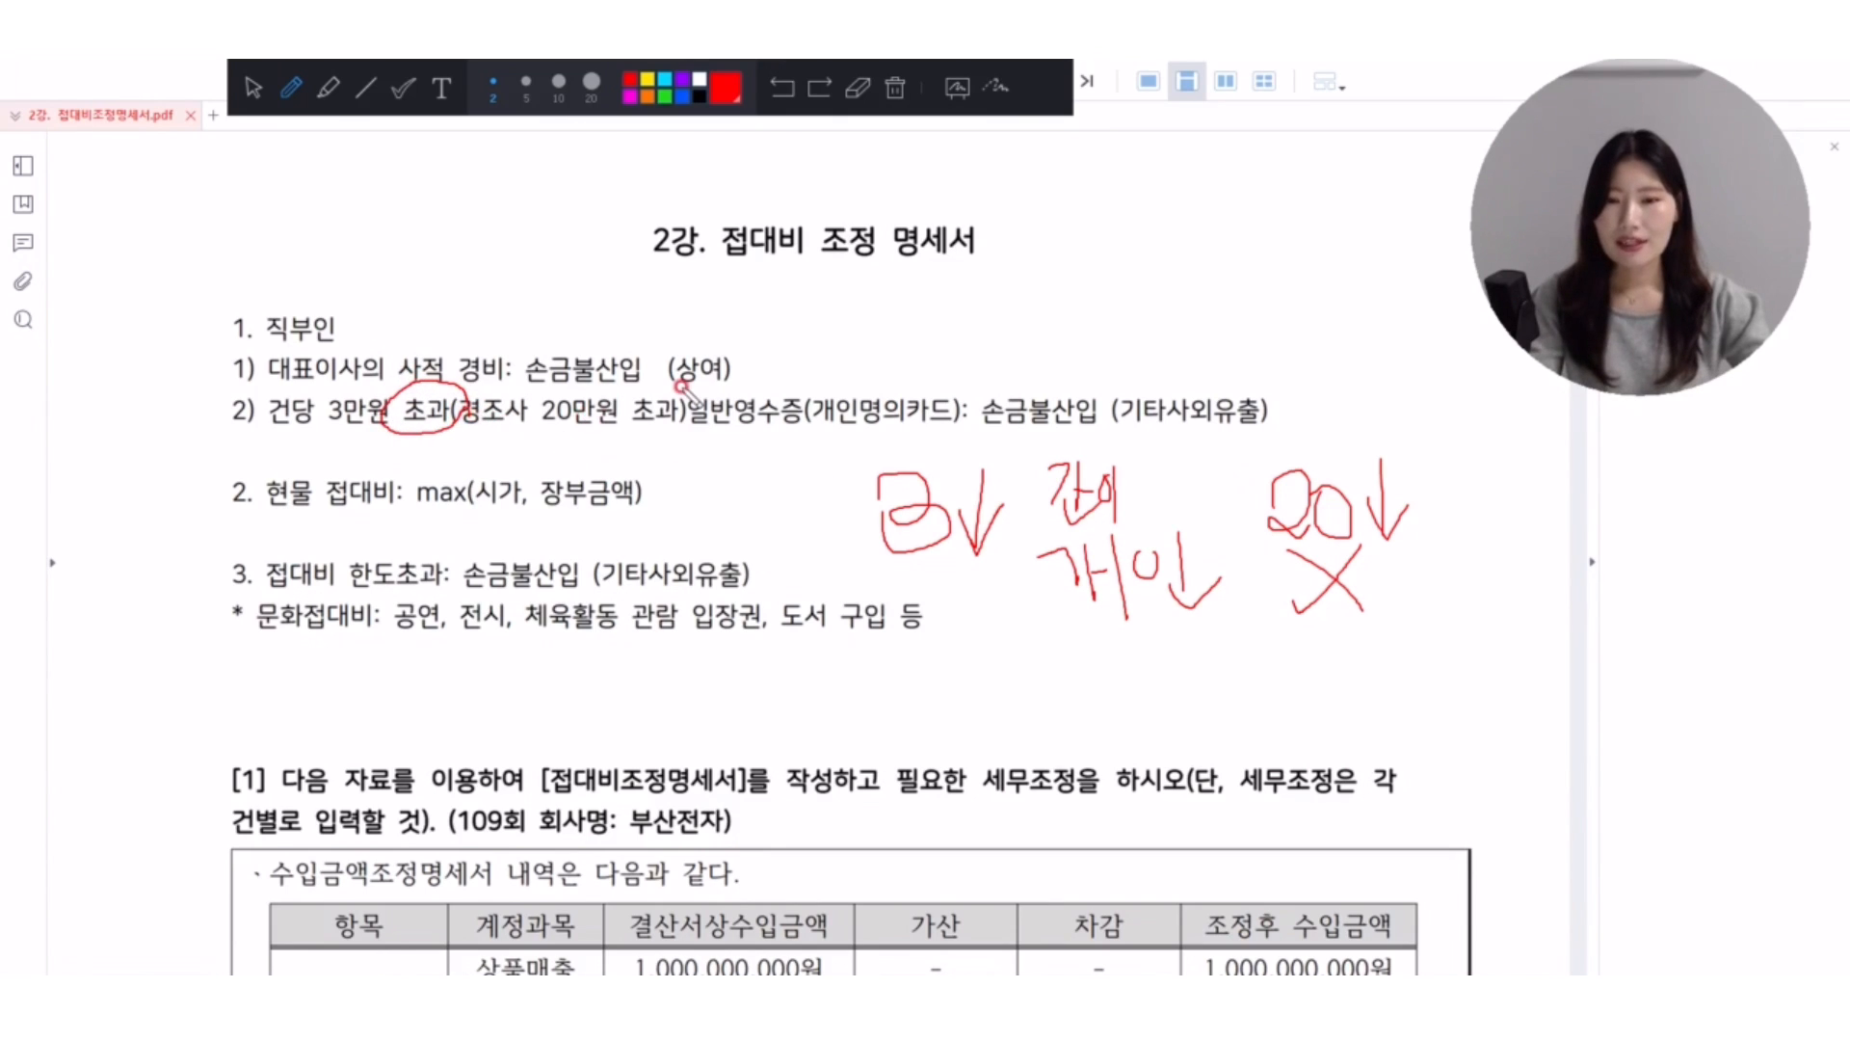
pyautogui.moveTo(685, 410)
pyautogui.mouseDown()
pyautogui.moveTo(640, 386)
pyautogui.moveTo(681, 420)
pyautogui.mouseUp()
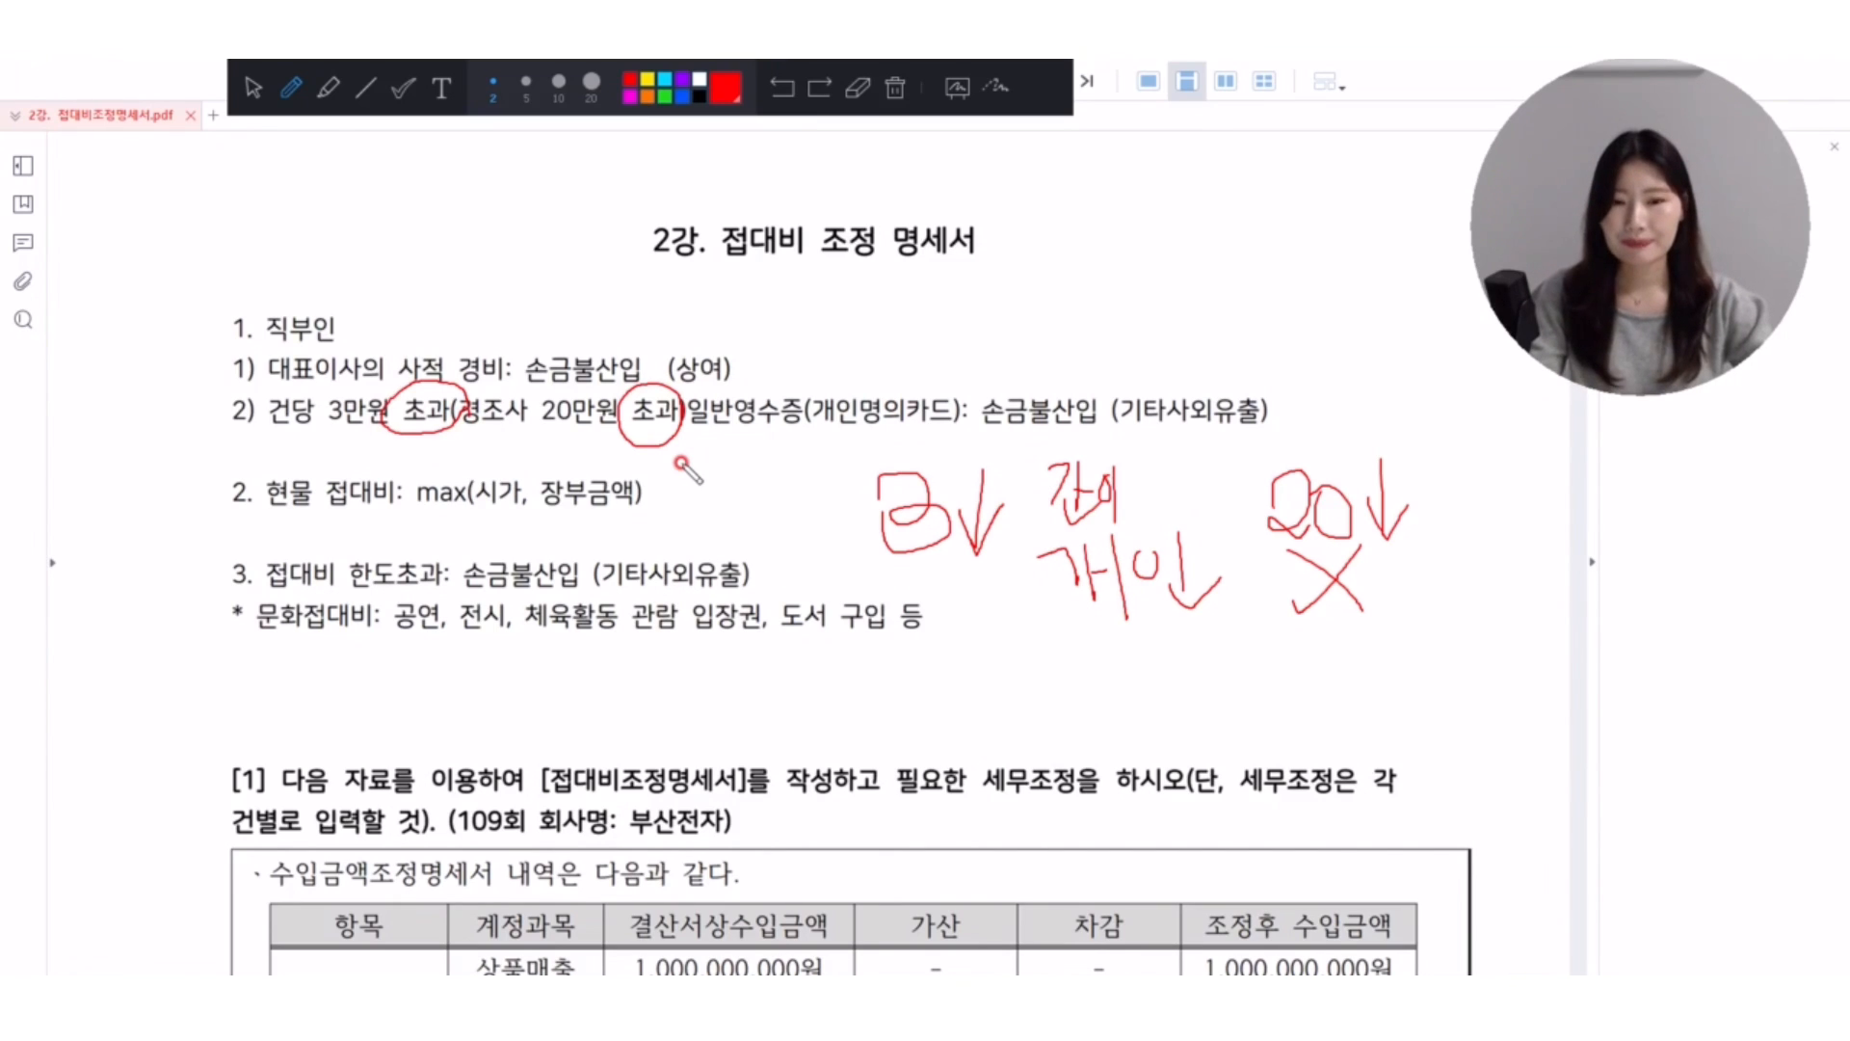
pyautogui.moveTo(832, 310)
pyautogui.mouseDown()
pyautogui.moveTo(867, 343)
pyautogui.moveTo(904, 290)
pyautogui.moveTo(922, 332)
pyautogui.moveTo(967, 327)
pyautogui.moveTo(986, 298)
pyautogui.moveTo(1014, 337)
pyautogui.moveTo(1002, 357)
pyautogui.moveTo(996, 334)
pyautogui.moveTo(1015, 337)
pyautogui.moveTo(1031, 293)
pyautogui.moveTo(1045, 348)
pyautogui.moveTo(1077, 320)
pyautogui.mouseUp()
pyautogui.moveTo(1073, 286)
pyautogui.mouseDown()
pyautogui.moveTo(1109, 318)
pyautogui.moveTo(1133, 286)
pyautogui.moveTo(1149, 304)
pyautogui.mouseUp()
pyautogui.moveTo(1150, 276)
pyautogui.mouseDown()
pyautogui.moveTo(1139, 326)
pyautogui.moveTo(1181, 299)
pyautogui.moveTo(1245, 353)
pyautogui.mouseUp()
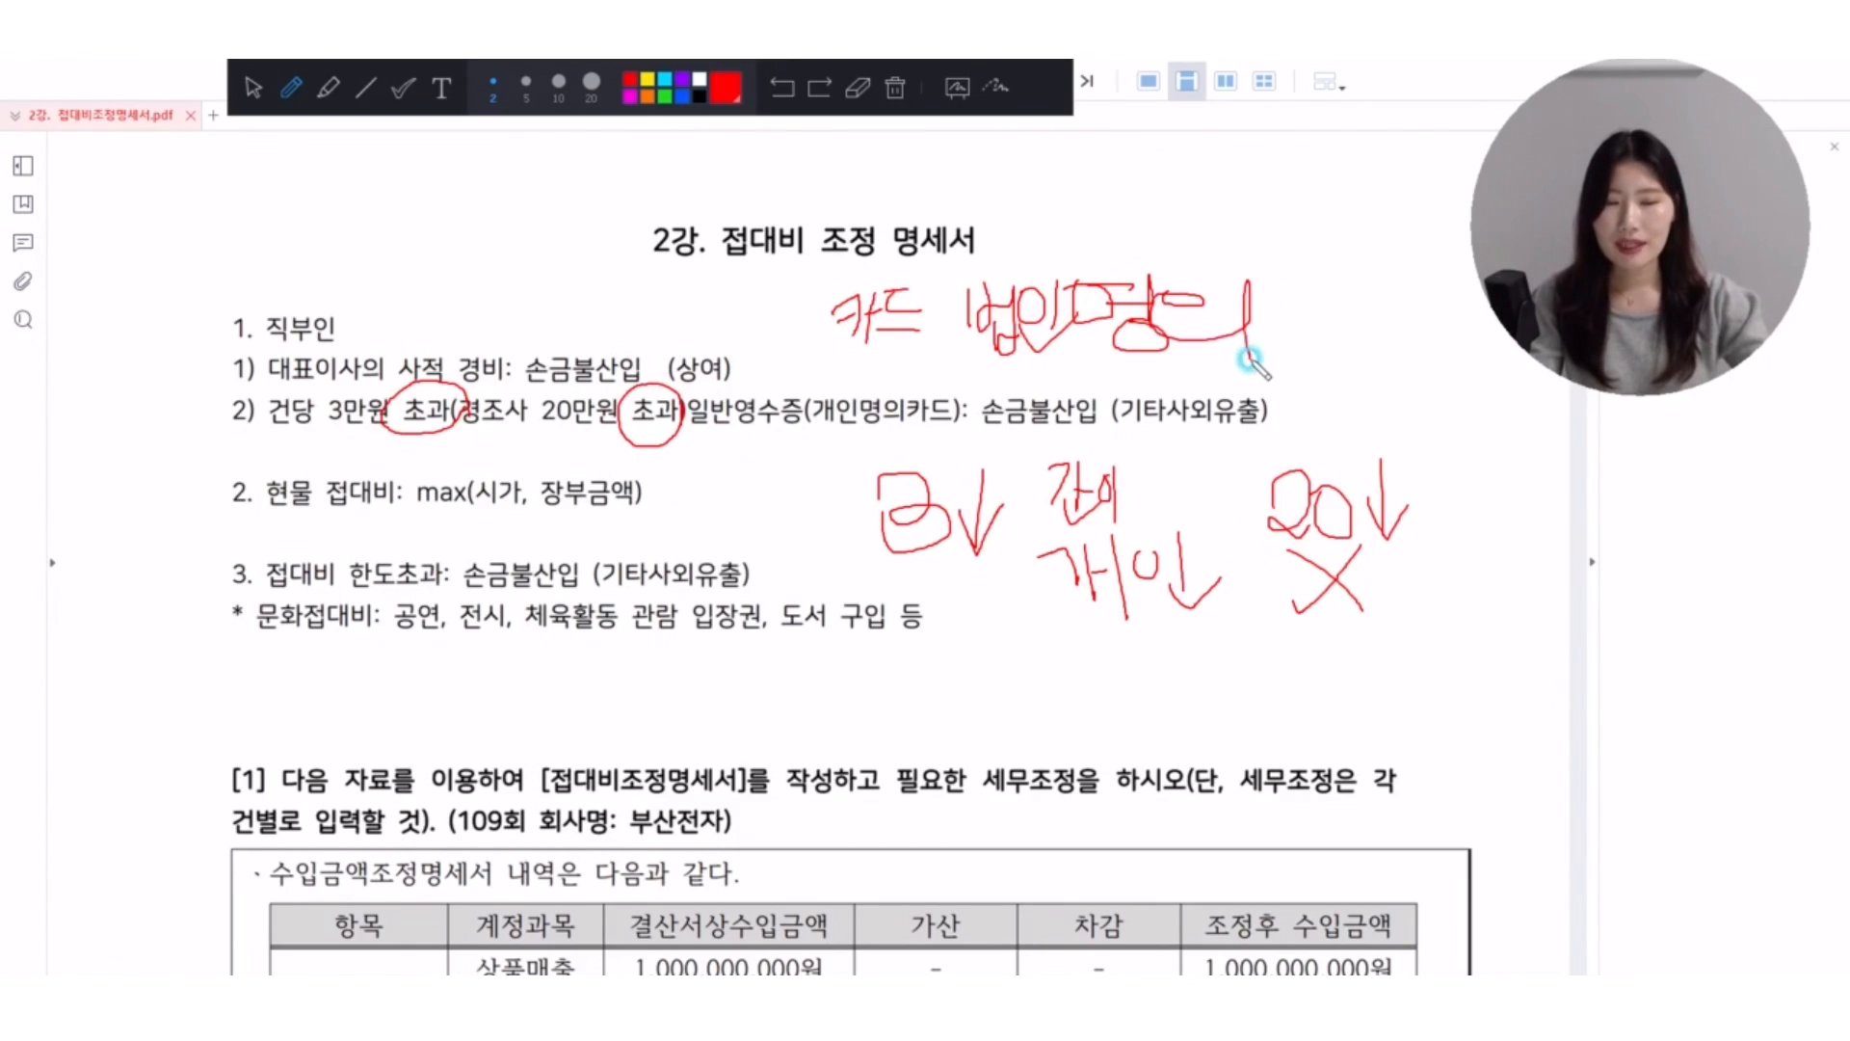
# Underline 일반영수증 and 개인명의카드 and slash 손금불산입 in item 2), and clear all annotations.
pyautogui.moveTo(810, 445)
pyautogui.mouseDown()
pyautogui.moveTo(828, 424)
pyautogui.moveTo(964, 427)
pyautogui.mouseUp()
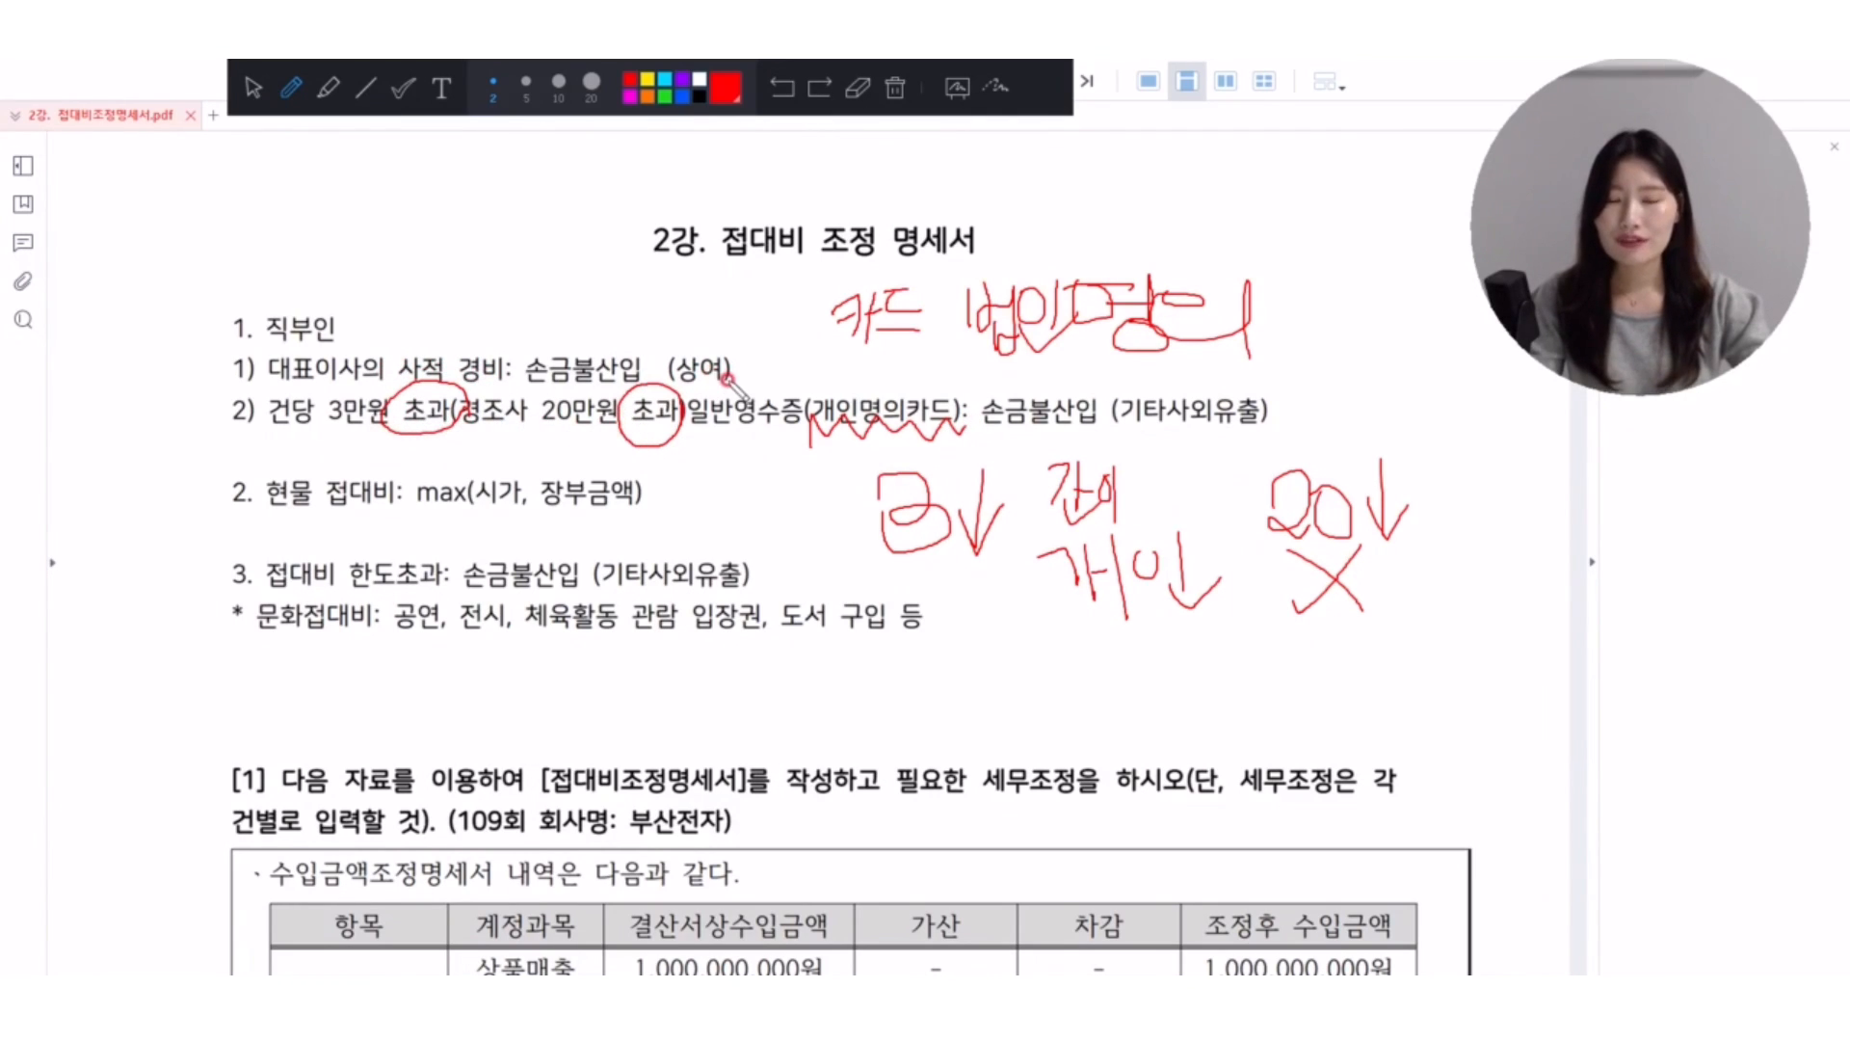
pyautogui.moveTo(688, 430); pyautogui.dragTo(1017, 445)
pyautogui.moveTo(1096, 389); pyautogui.dragTo(1079, 441)
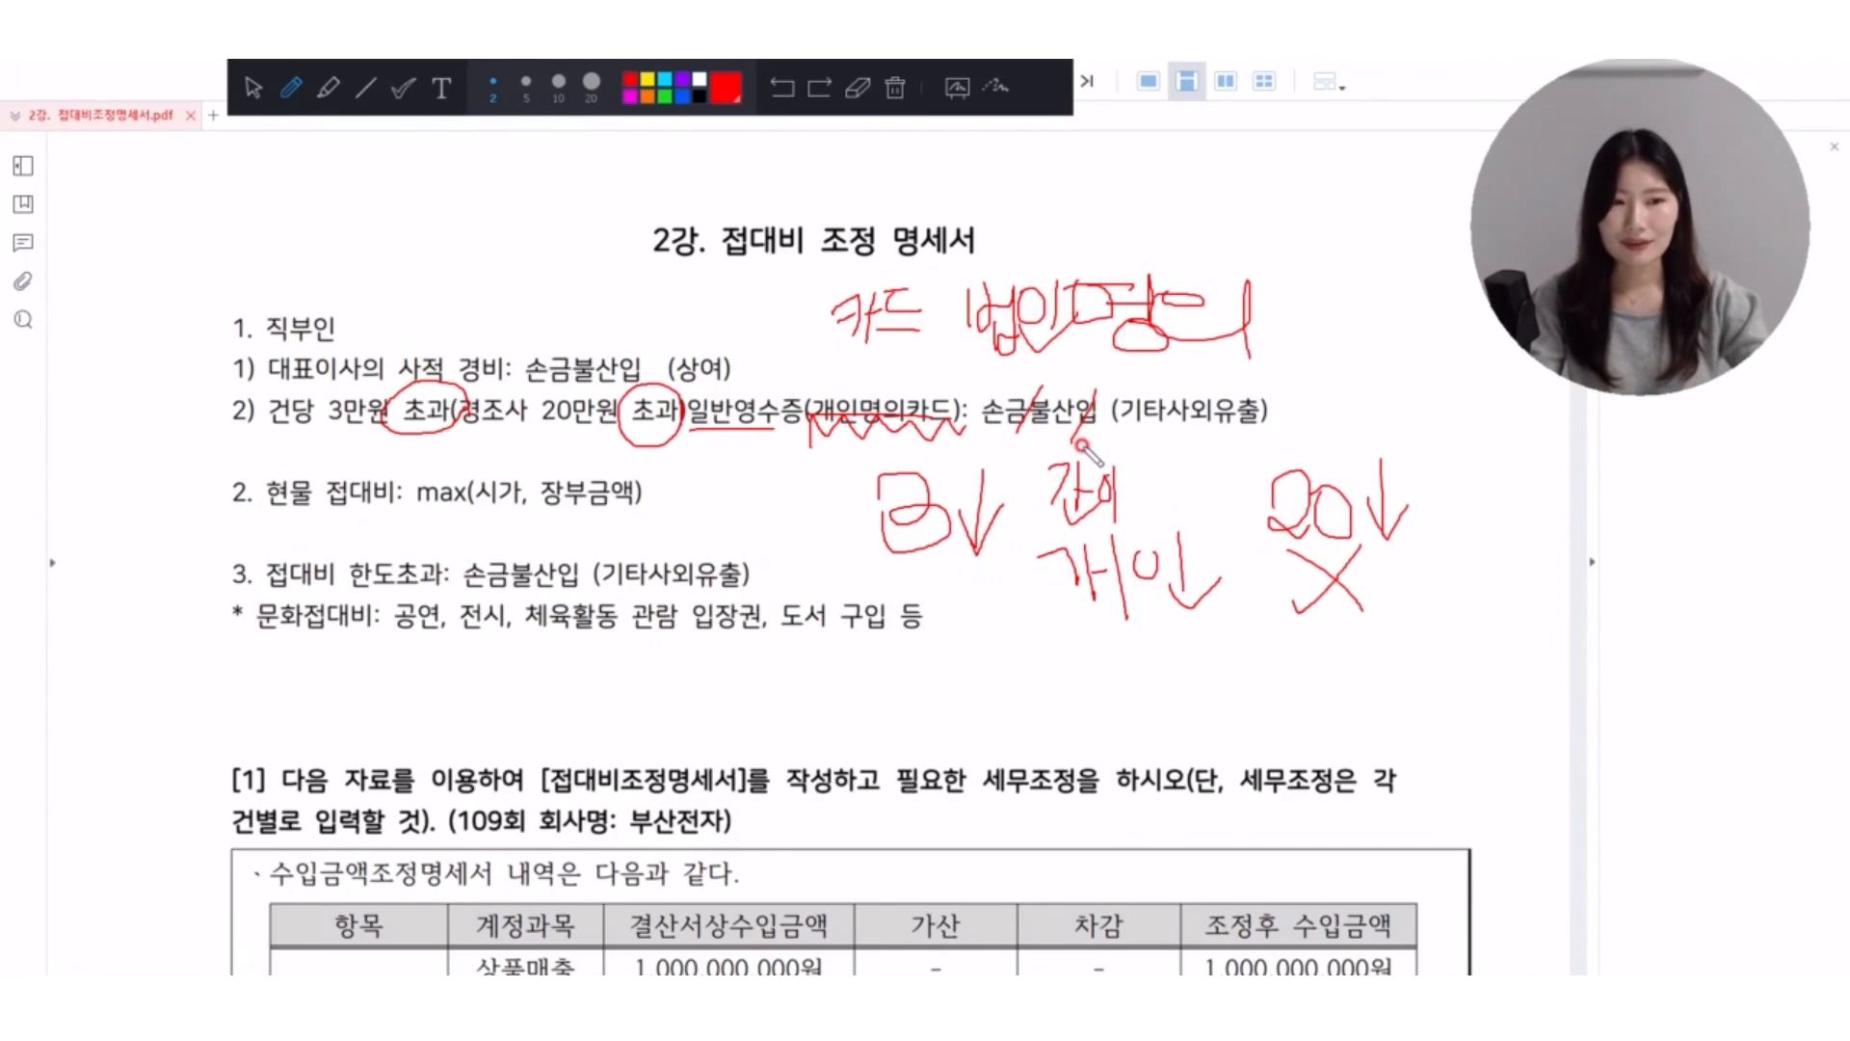
pyautogui.click(895, 93)
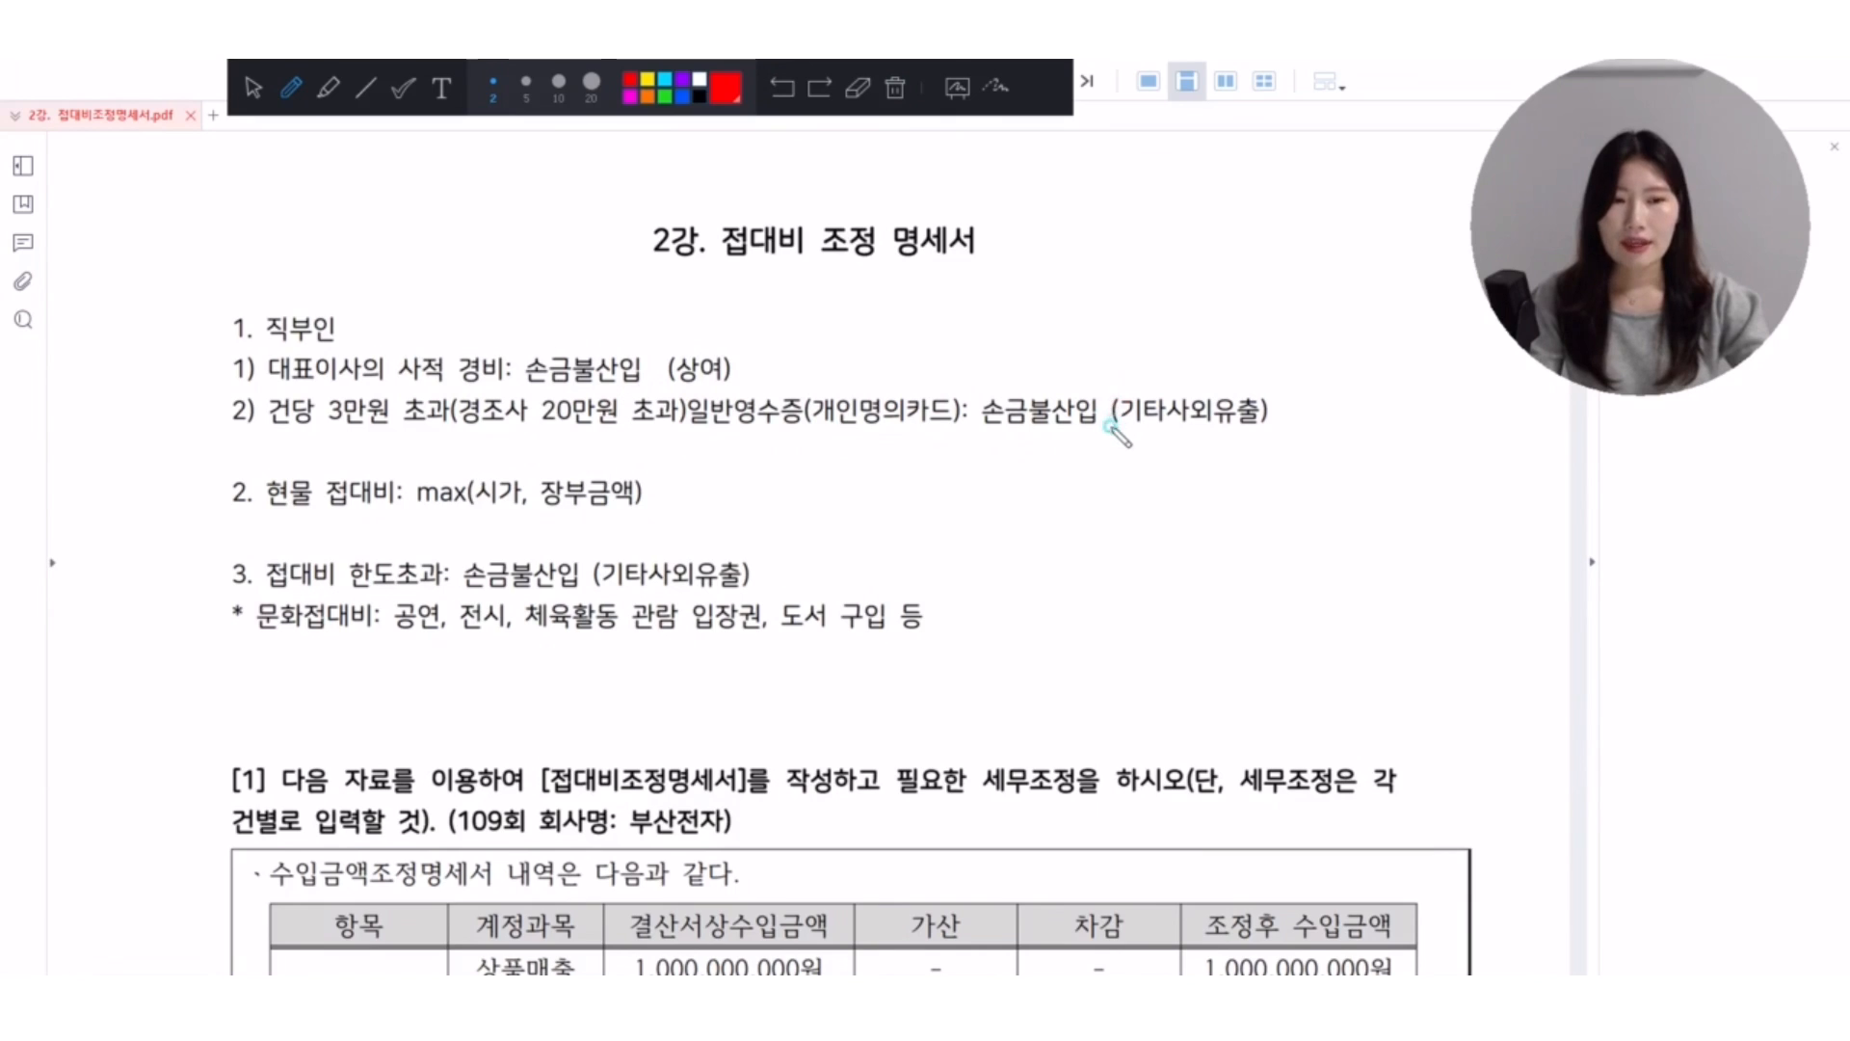
# Draw a wavy red underline beneath 기타사외유출 in item 2) under 직부인 and clear it.
pyautogui.moveTo(1108, 426); pyautogui.dragTo(1268, 421)
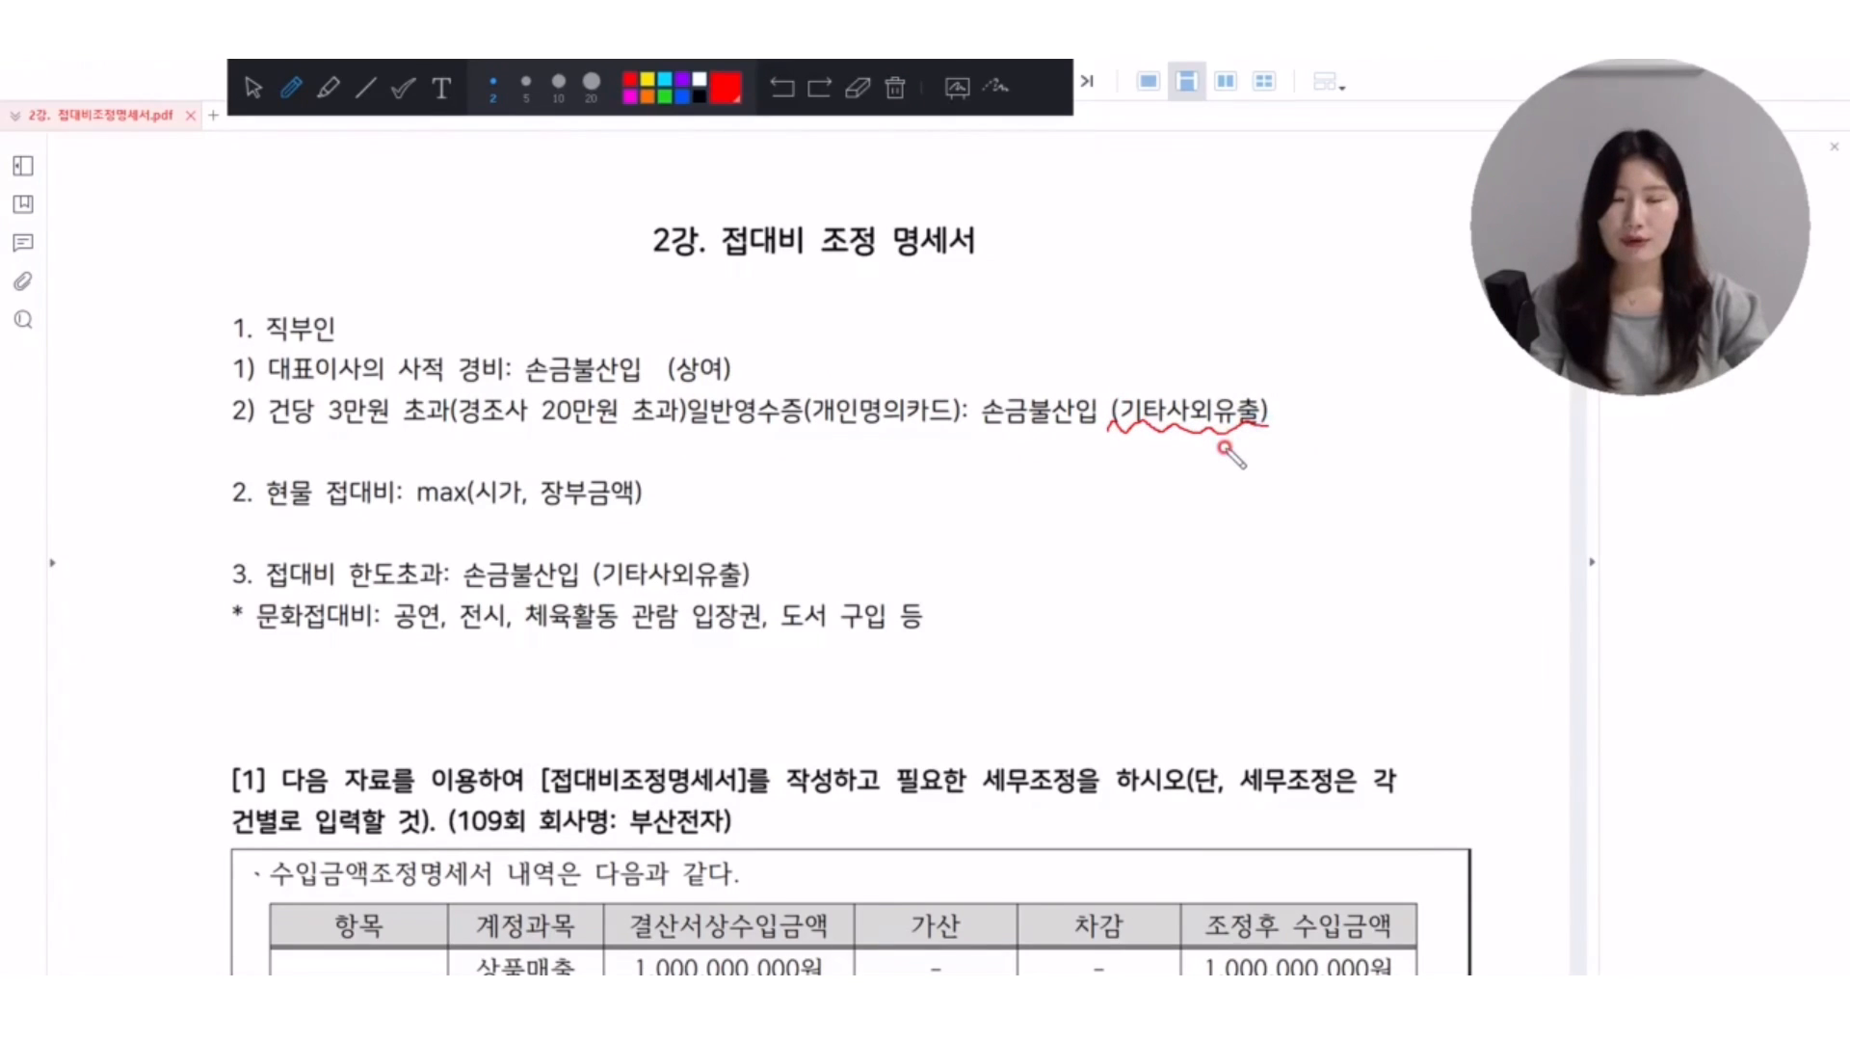
pyautogui.click(895, 89)
# Sketch a box containing a question mark below 손금불산입, with 20 written beneath it and 식당 beside it.
pyautogui.moveTo(1046, 452)
pyautogui.mouseDown()
pyautogui.moveTo(1195, 495)
pyautogui.moveTo(1051, 449)
pyautogui.mouseUp()
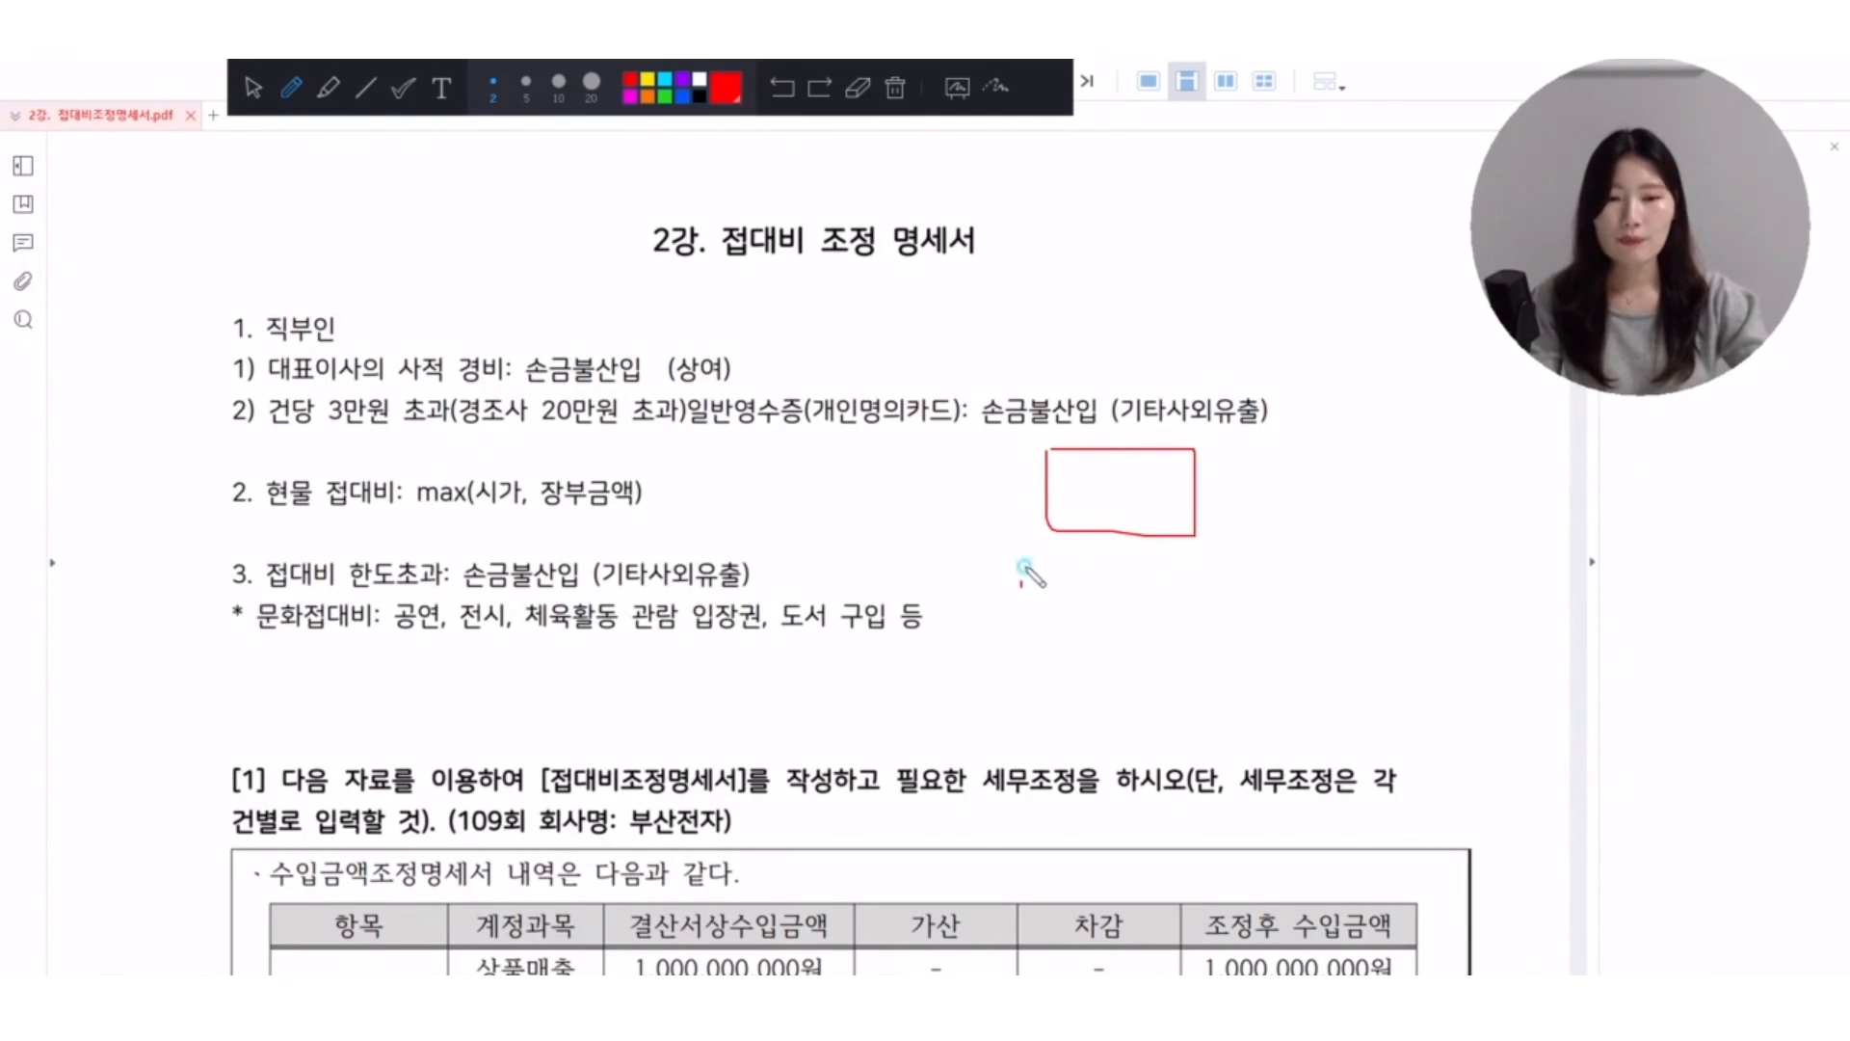
pyautogui.moveTo(1024, 583)
pyautogui.mouseDown()
pyautogui.moveTo(1089, 617)
pyautogui.moveTo(1108, 570)
pyautogui.moveTo(1098, 605)
pyautogui.mouseUp()
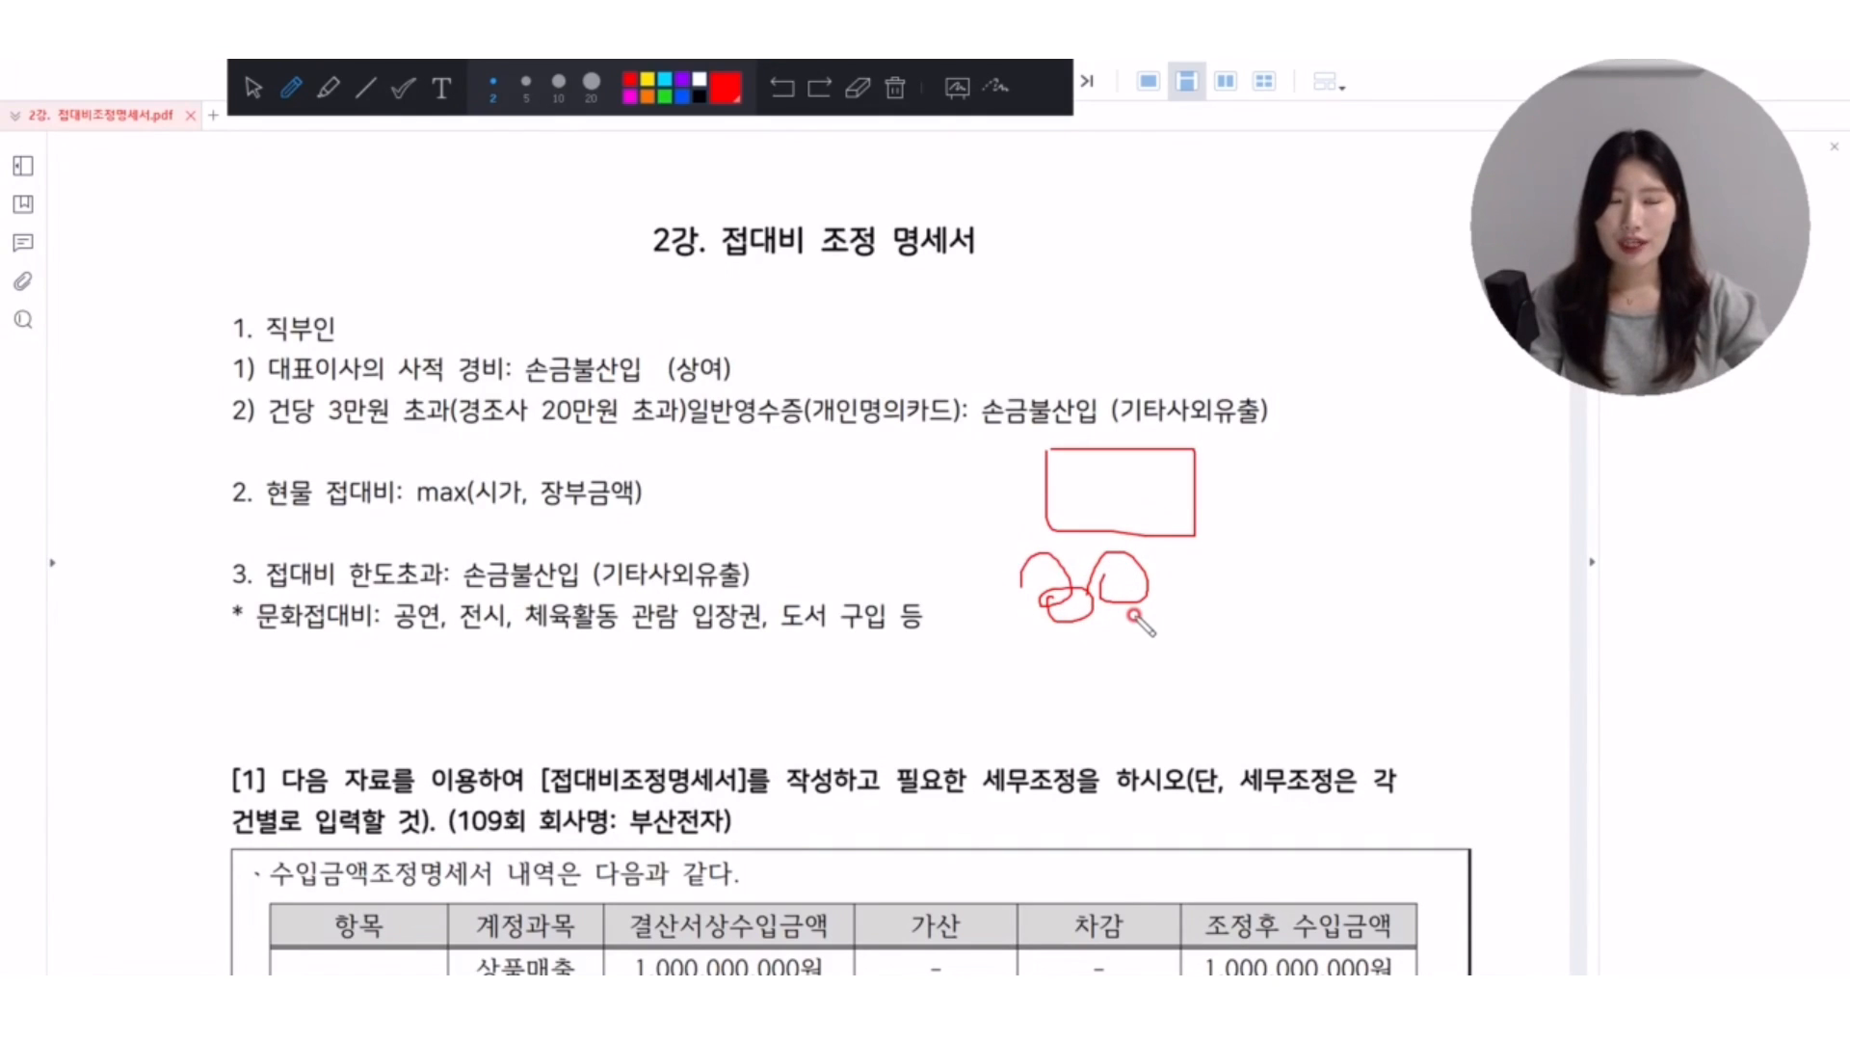
pyautogui.moveTo(1098, 464); pyautogui.dragTo(1108, 493)
pyautogui.click(1108, 508)
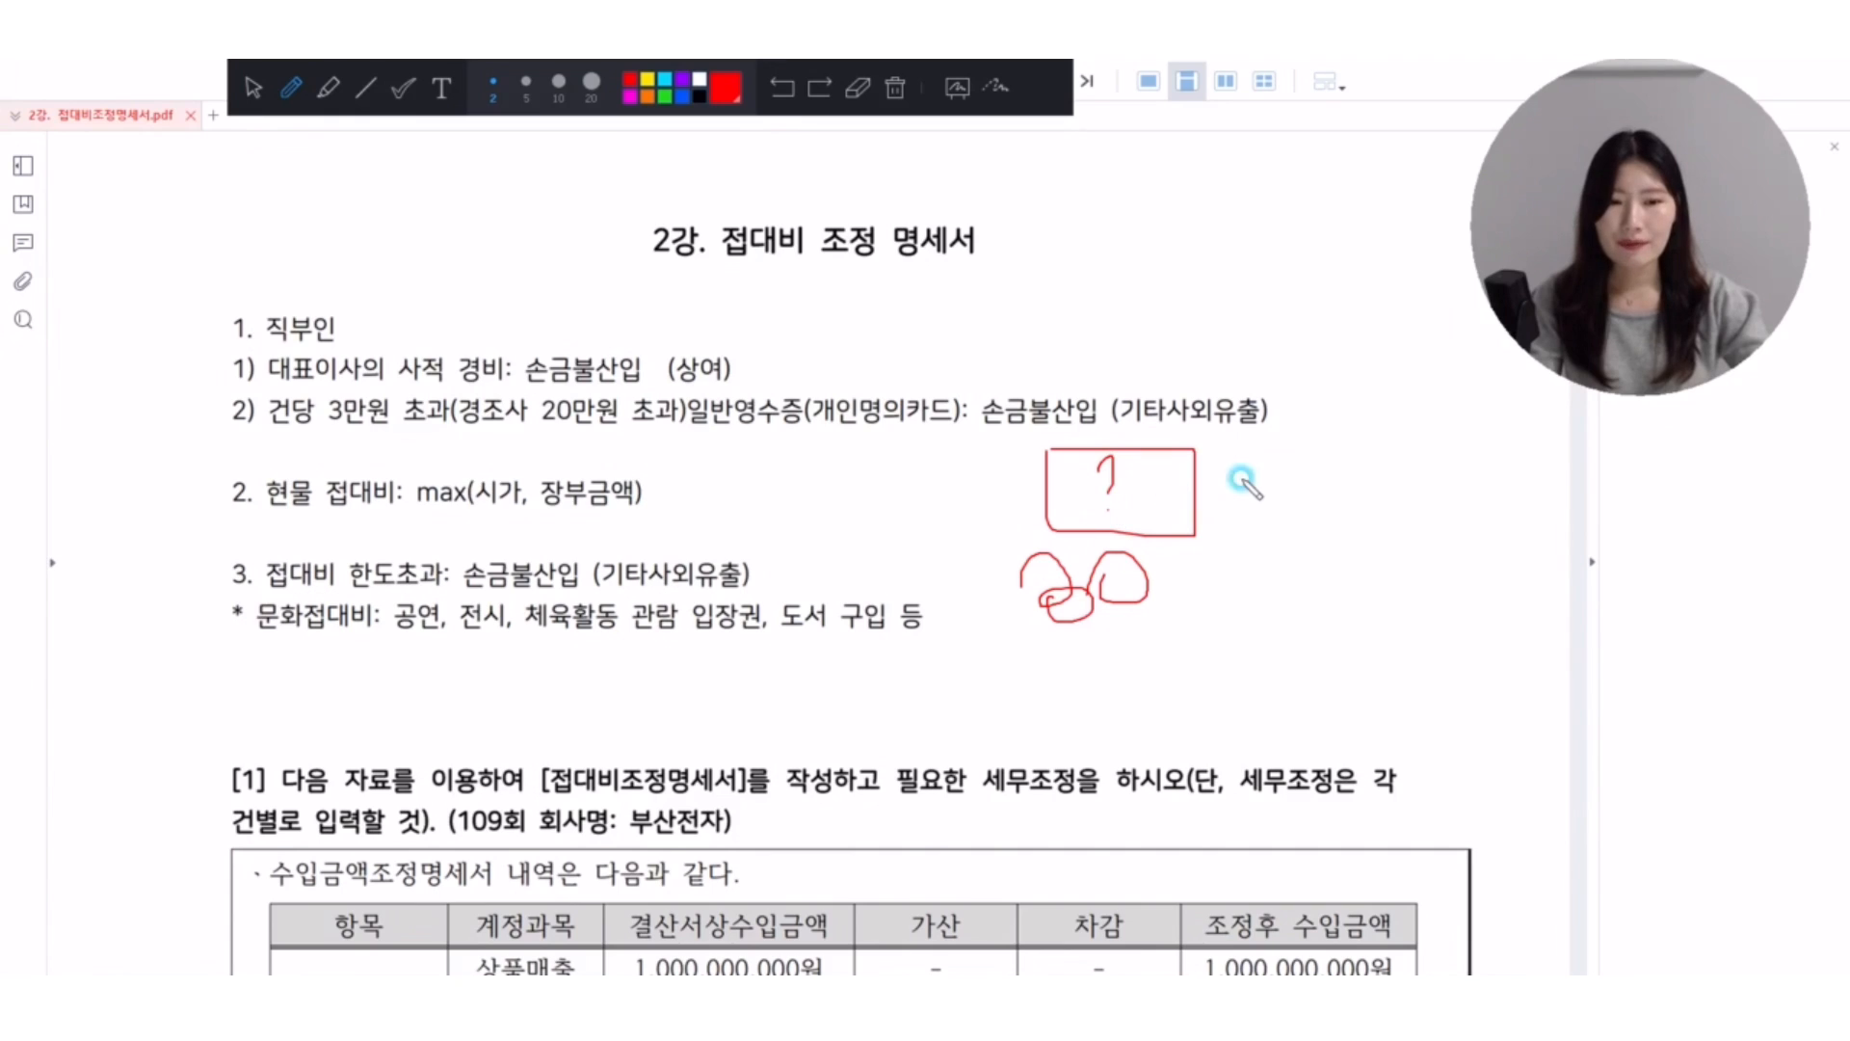
pyautogui.moveTo(1248, 447)
pyautogui.mouseDown()
pyautogui.moveTo(1231, 499)
pyautogui.moveTo(1279, 490)
pyautogui.moveTo(1277, 543)
pyautogui.mouseUp()
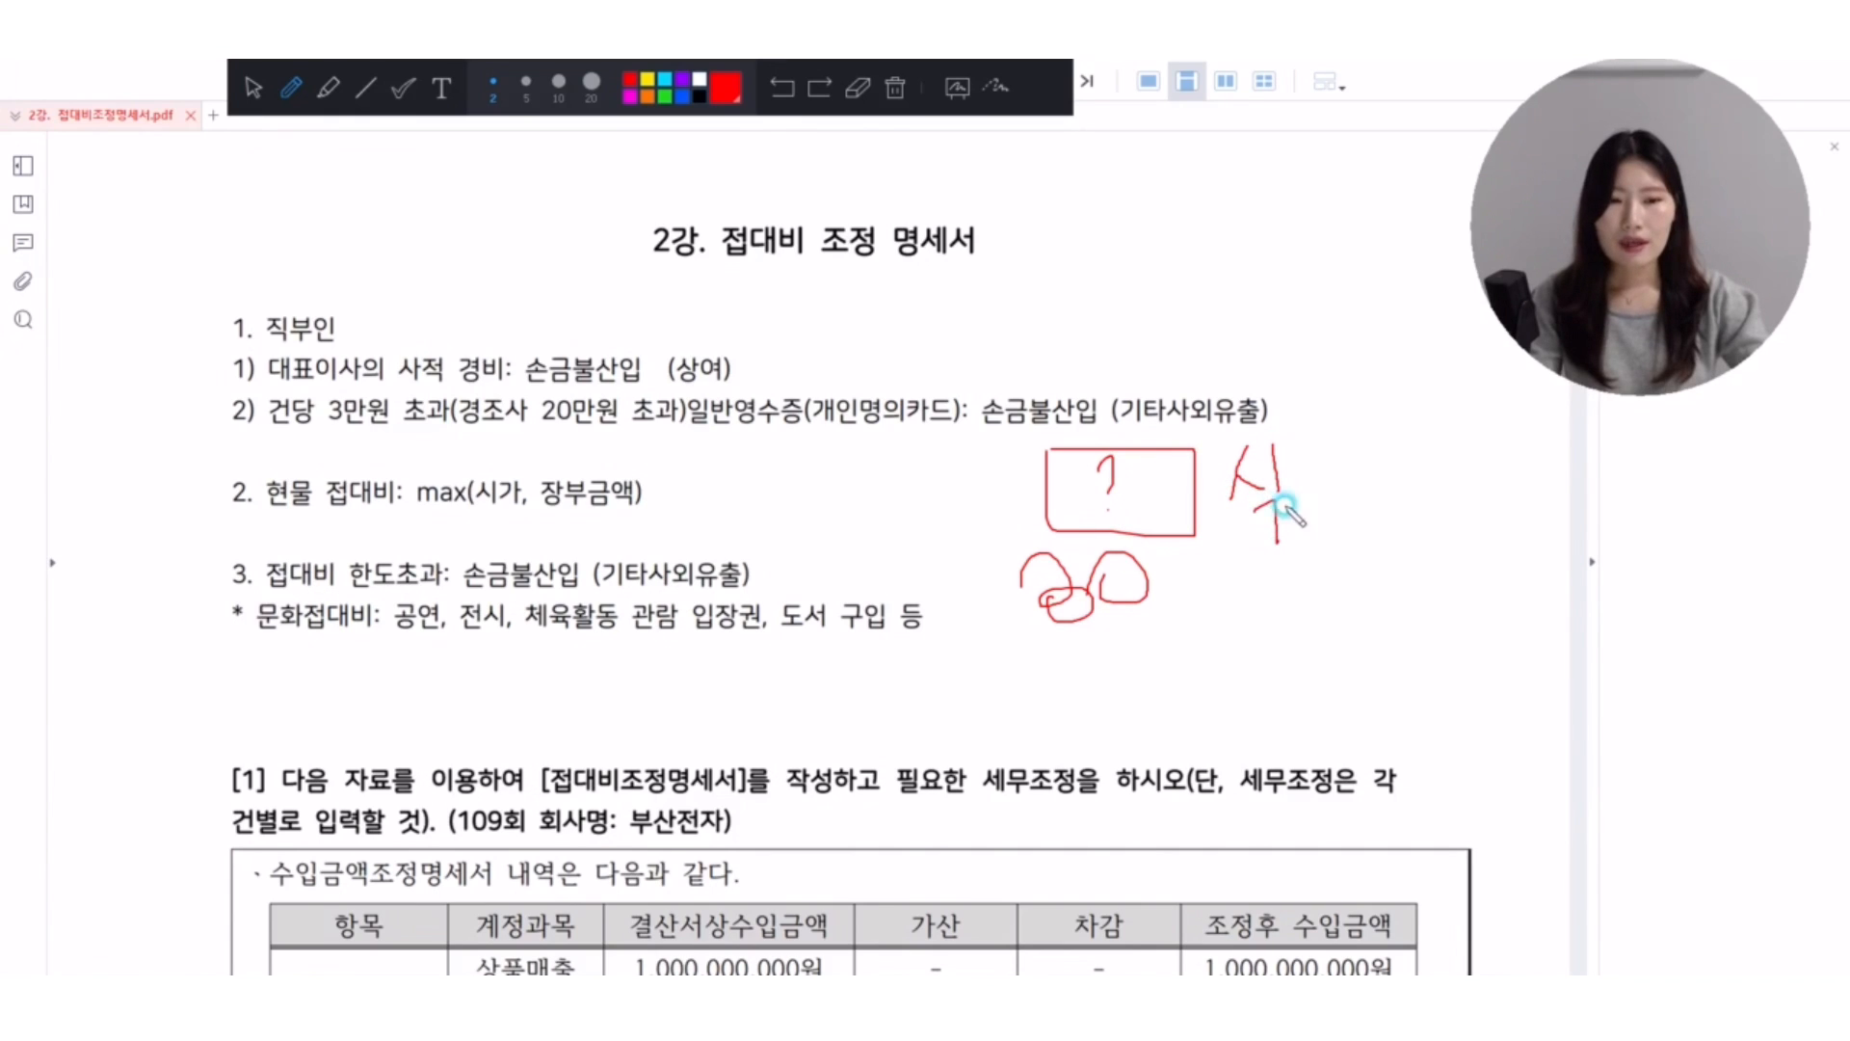
pyautogui.moveTo(1289, 469)
pyautogui.mouseDown()
pyautogui.moveTo(1319, 463)
pyautogui.moveTo(1340, 521)
pyautogui.moveTo(1355, 482)
pyautogui.mouseUp()
pyautogui.moveTo(1325, 525)
pyautogui.mouseDown()
pyautogui.moveTo(1312, 544)
pyautogui.moveTo(1318, 524)
pyautogui.mouseUp()
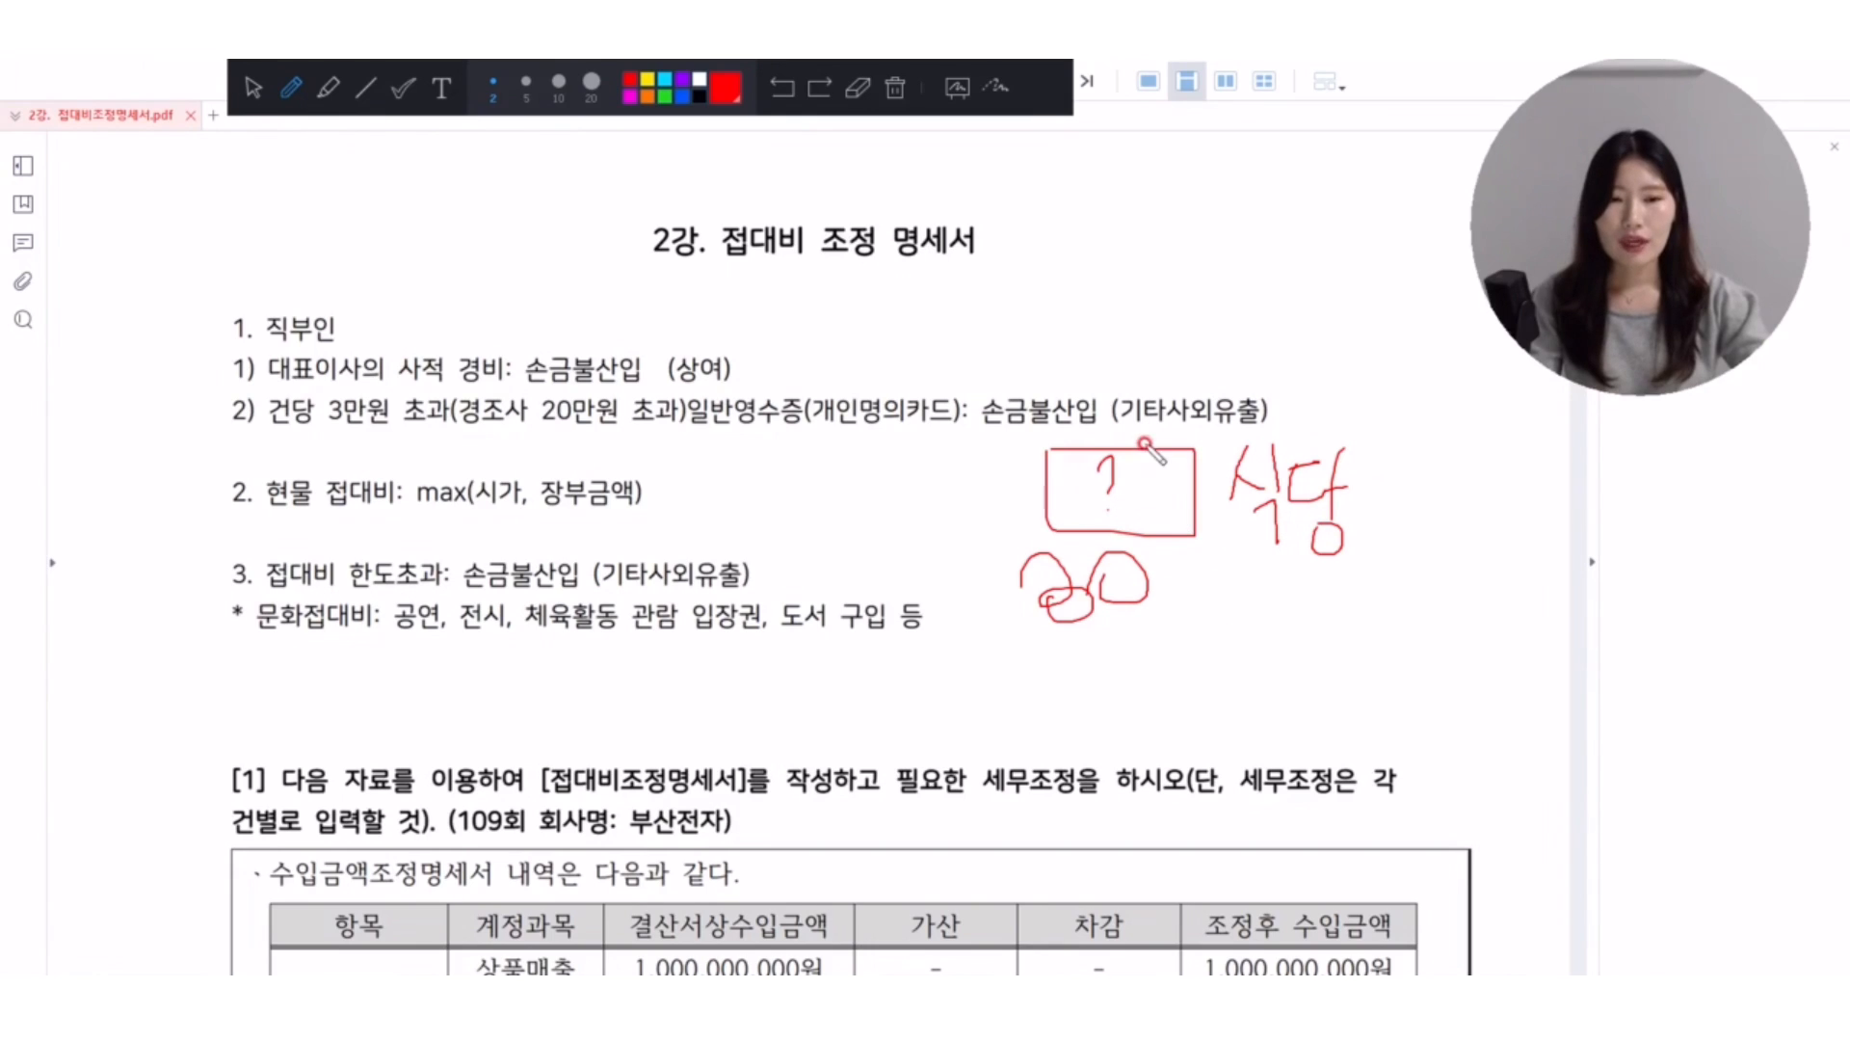
# Underline and box 기타사외유출, draw a circle with an arrow into the question-mark box, and clear all annotations.
pyautogui.moveTo(1117, 427); pyautogui.dragTo(1301, 412)
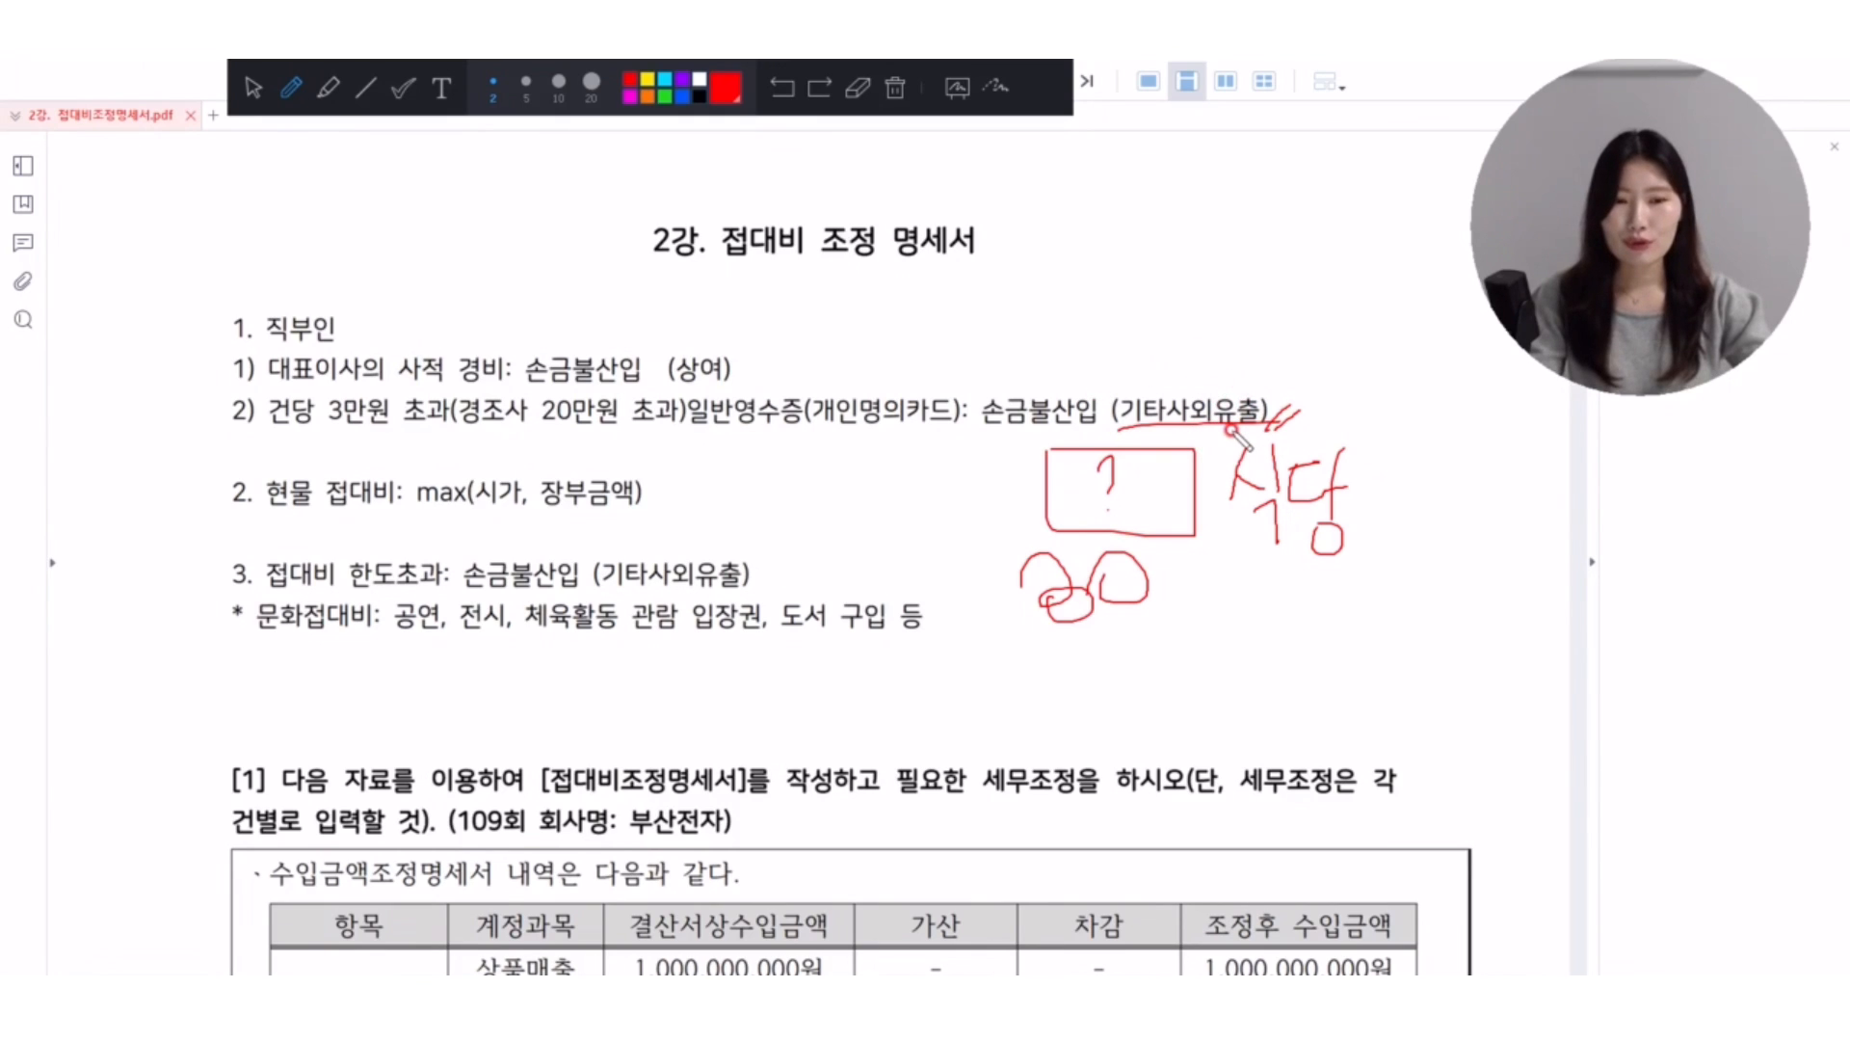
pyautogui.moveTo(870, 514)
pyautogui.mouseDown()
pyautogui.moveTo(981, 468)
pyautogui.moveTo(1046, 474)
pyautogui.moveTo(1033, 506)
pyautogui.moveTo(891, 583)
pyautogui.moveTo(884, 528)
pyautogui.mouseUp()
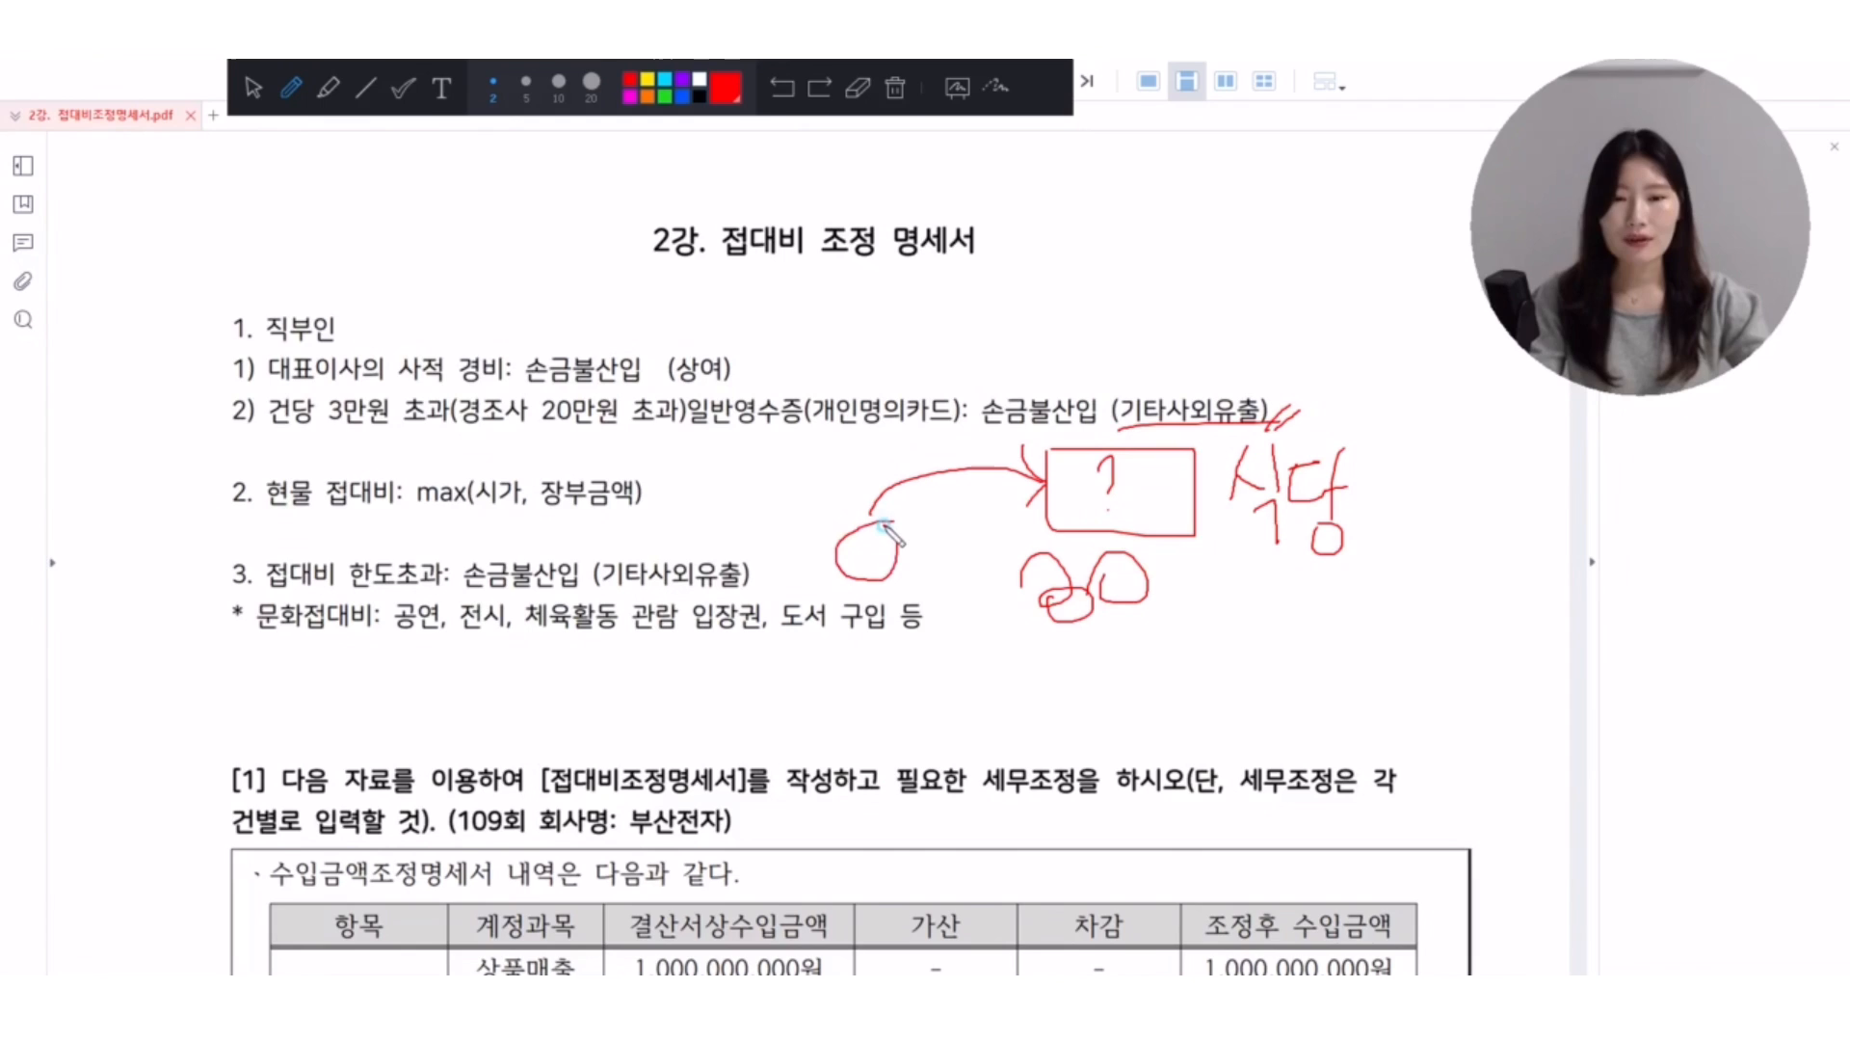
pyautogui.moveTo(1135, 397)
pyautogui.mouseDown()
pyautogui.moveTo(1286, 381)
pyautogui.moveTo(1272, 403)
pyautogui.mouseUp()
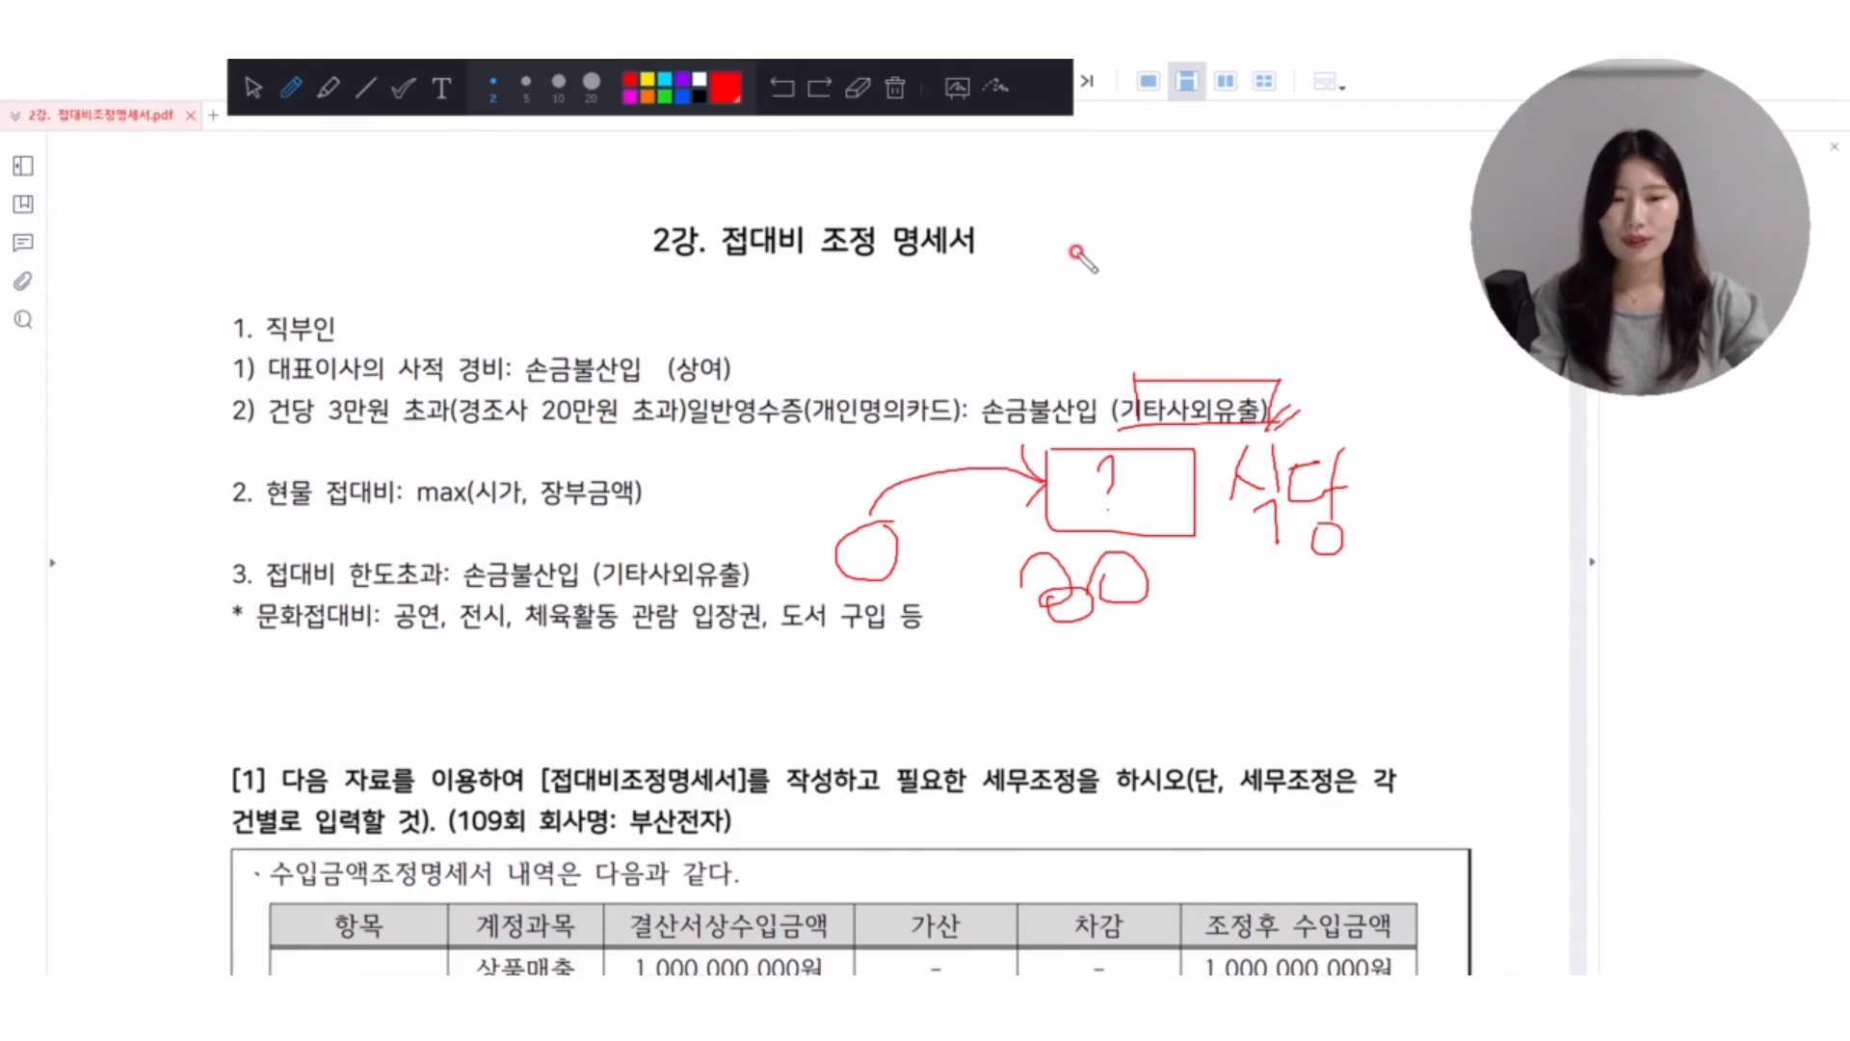
pyautogui.click(896, 87)
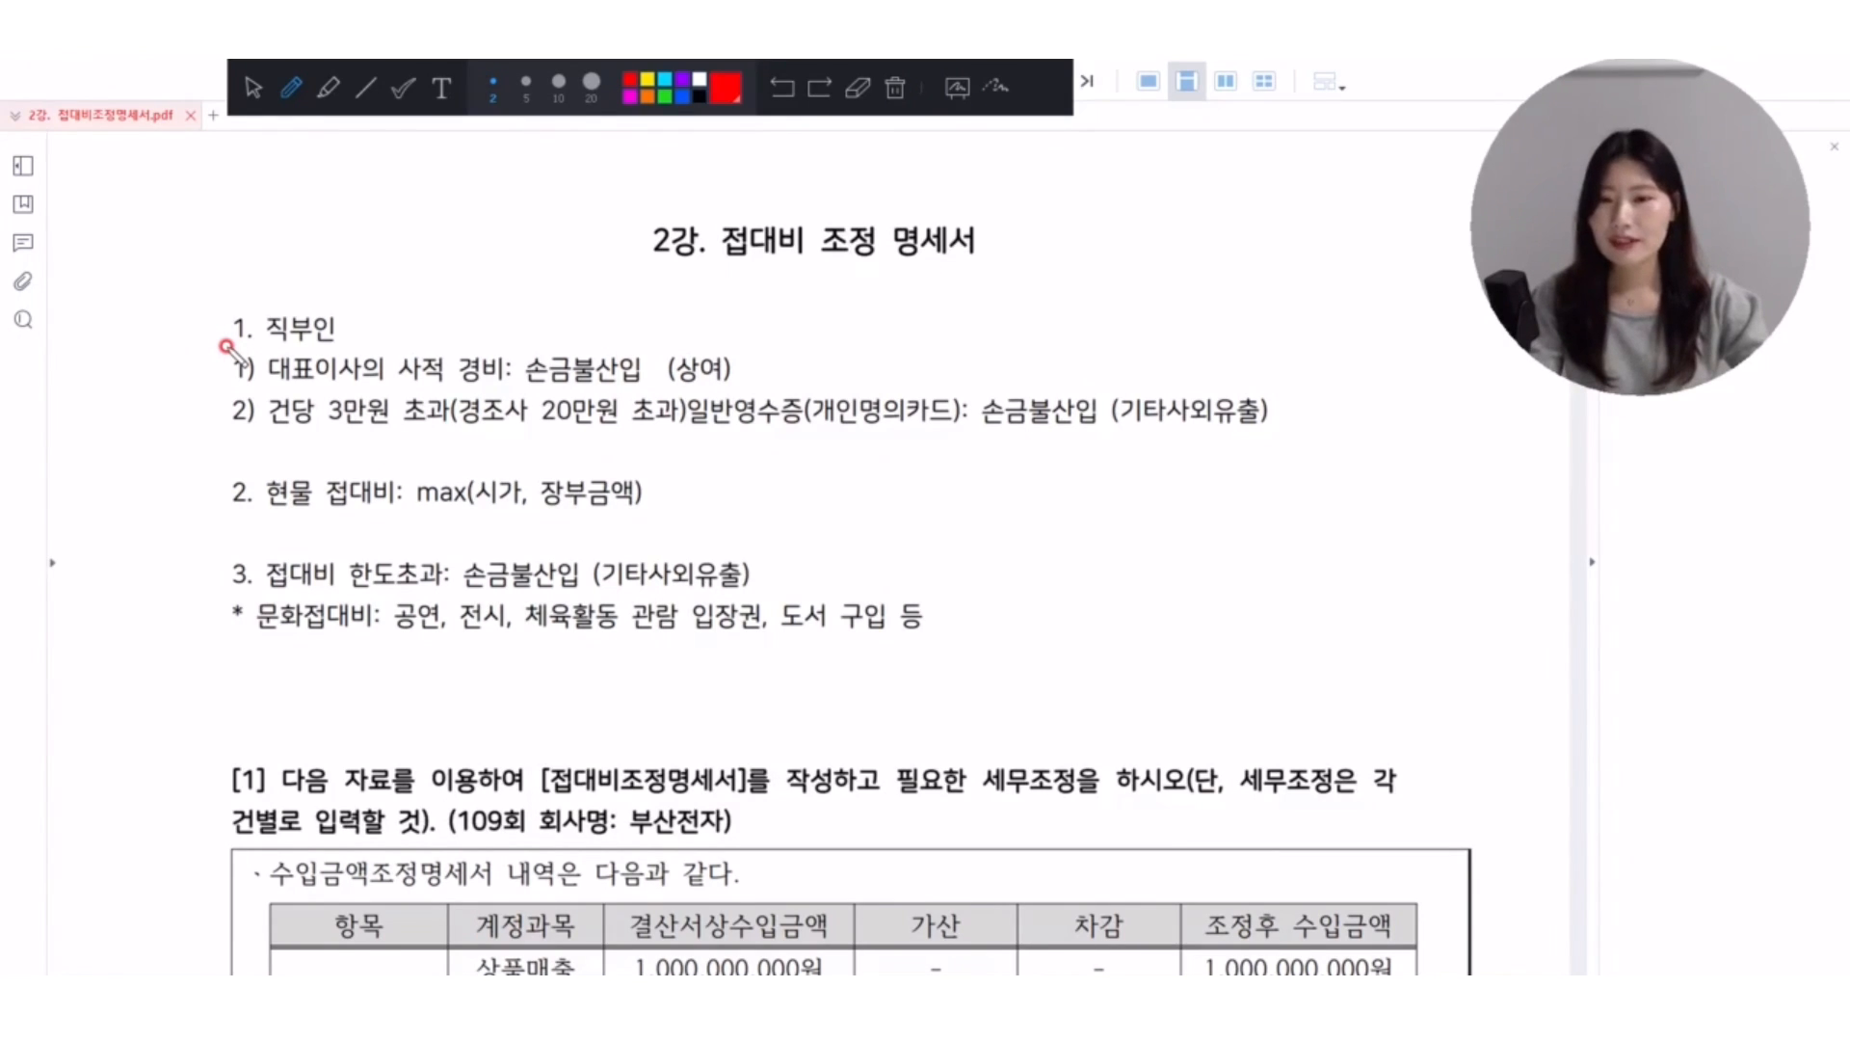
# Underline 대표이사의 사적 경비 with an arc to 상여, underline 건당 3만원 초과 and 경조사 20만원 초과, and clear the annotations.
pyautogui.moveTo(267, 380); pyautogui.dragTo(503, 380)
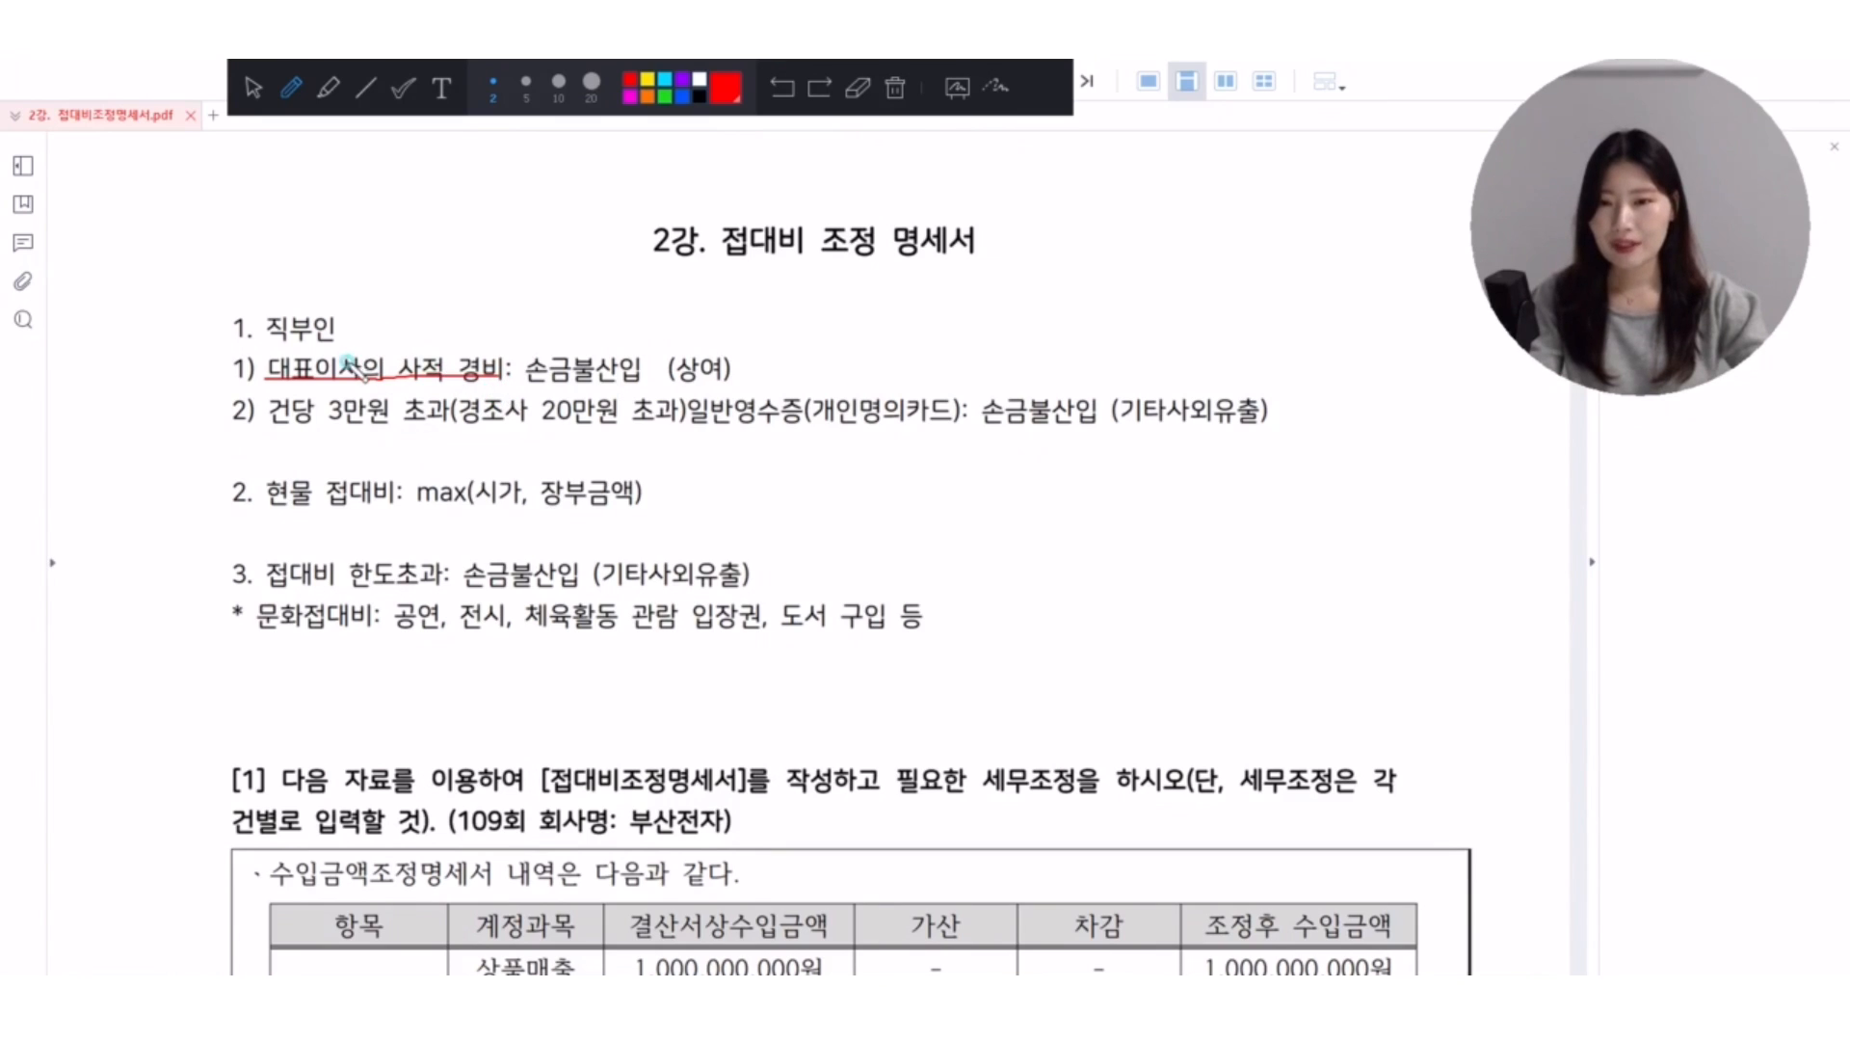
pyautogui.moveTo(348, 366)
pyautogui.mouseDown()
pyautogui.moveTo(643, 334)
pyautogui.moveTo(664, 357)
pyautogui.mouseUp()
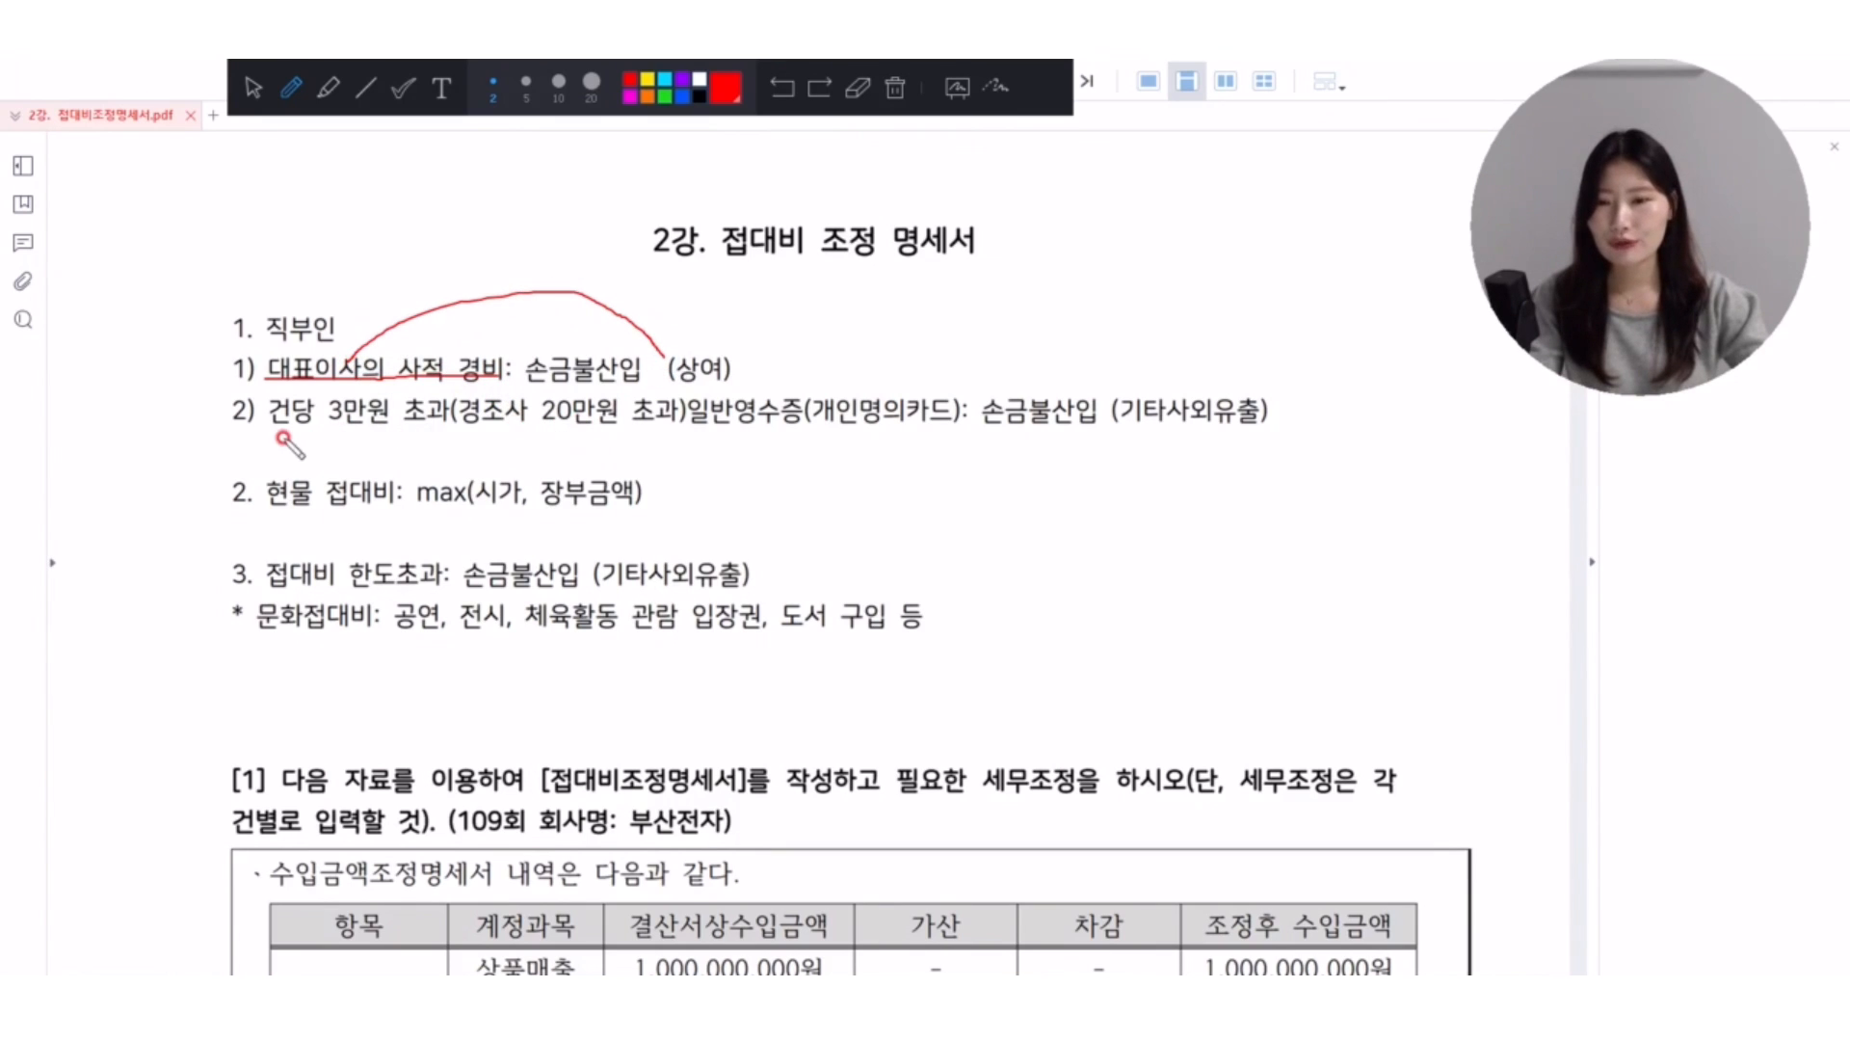
pyautogui.moveTo(264, 425); pyautogui.dragTo(675, 425)
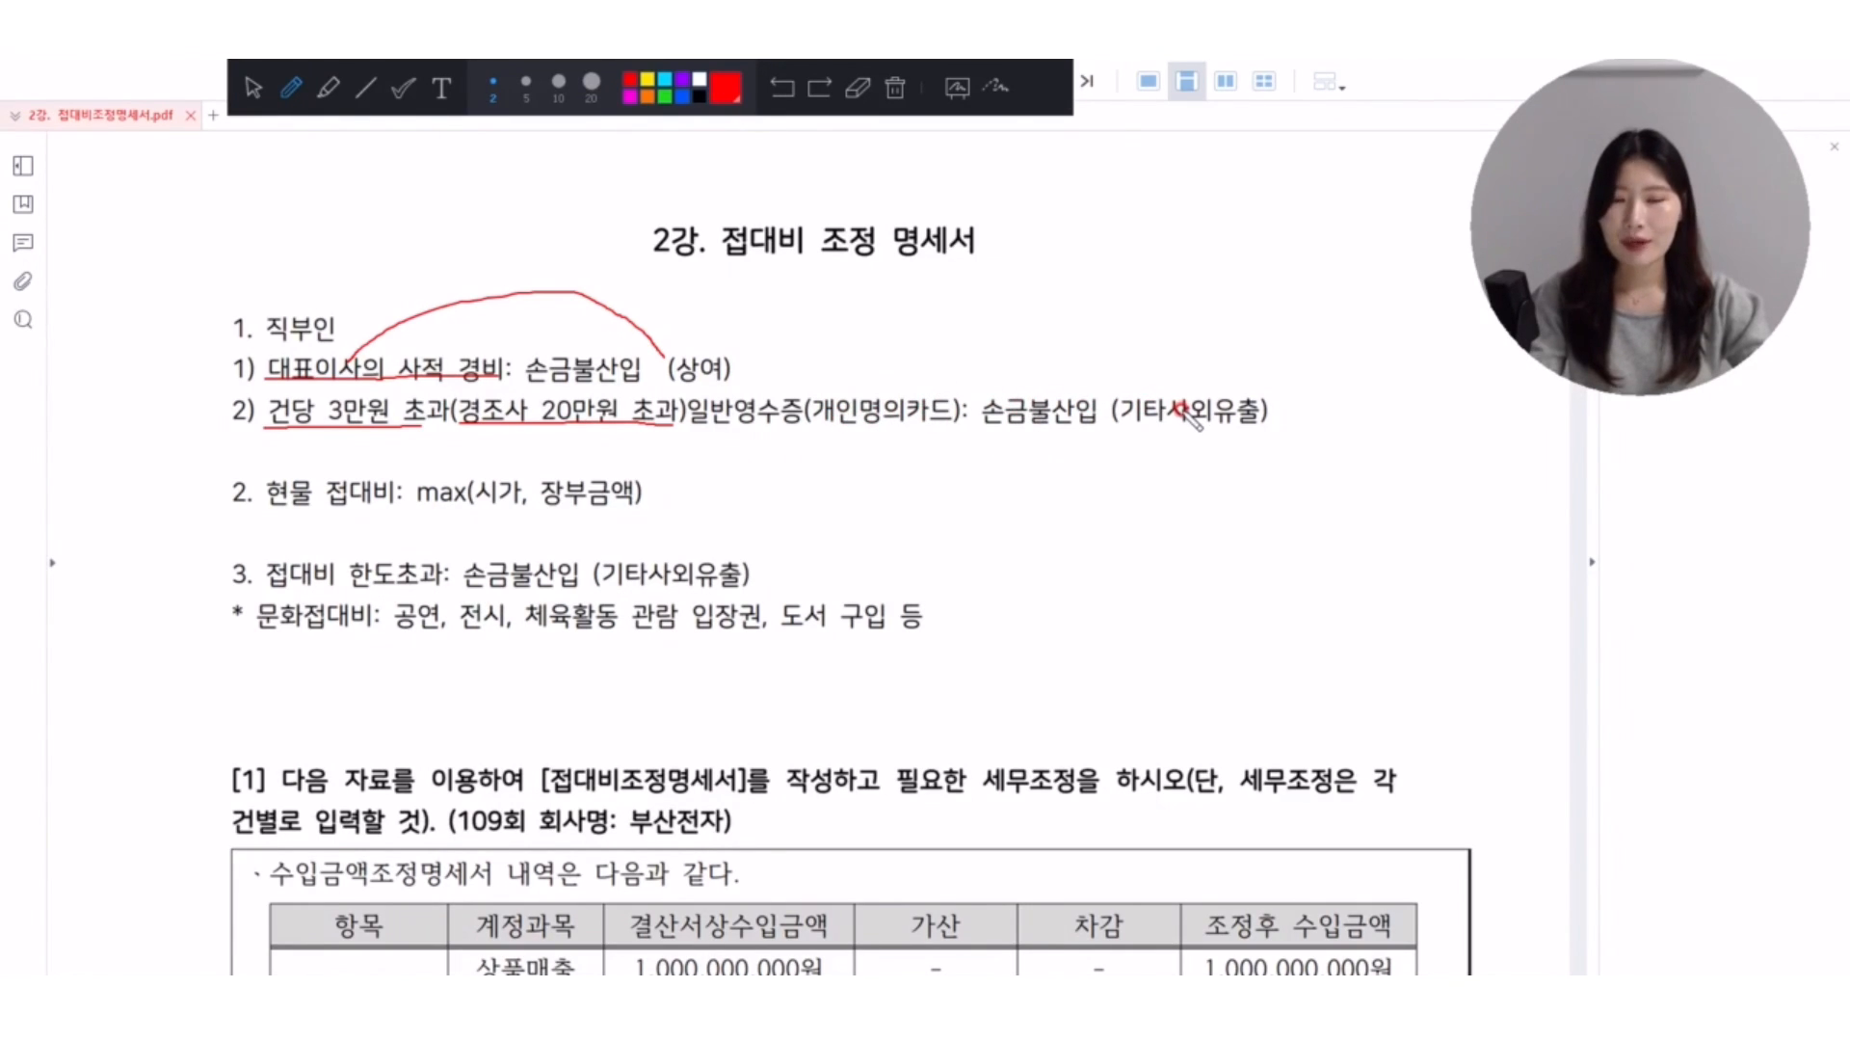
pyautogui.click(895, 87)
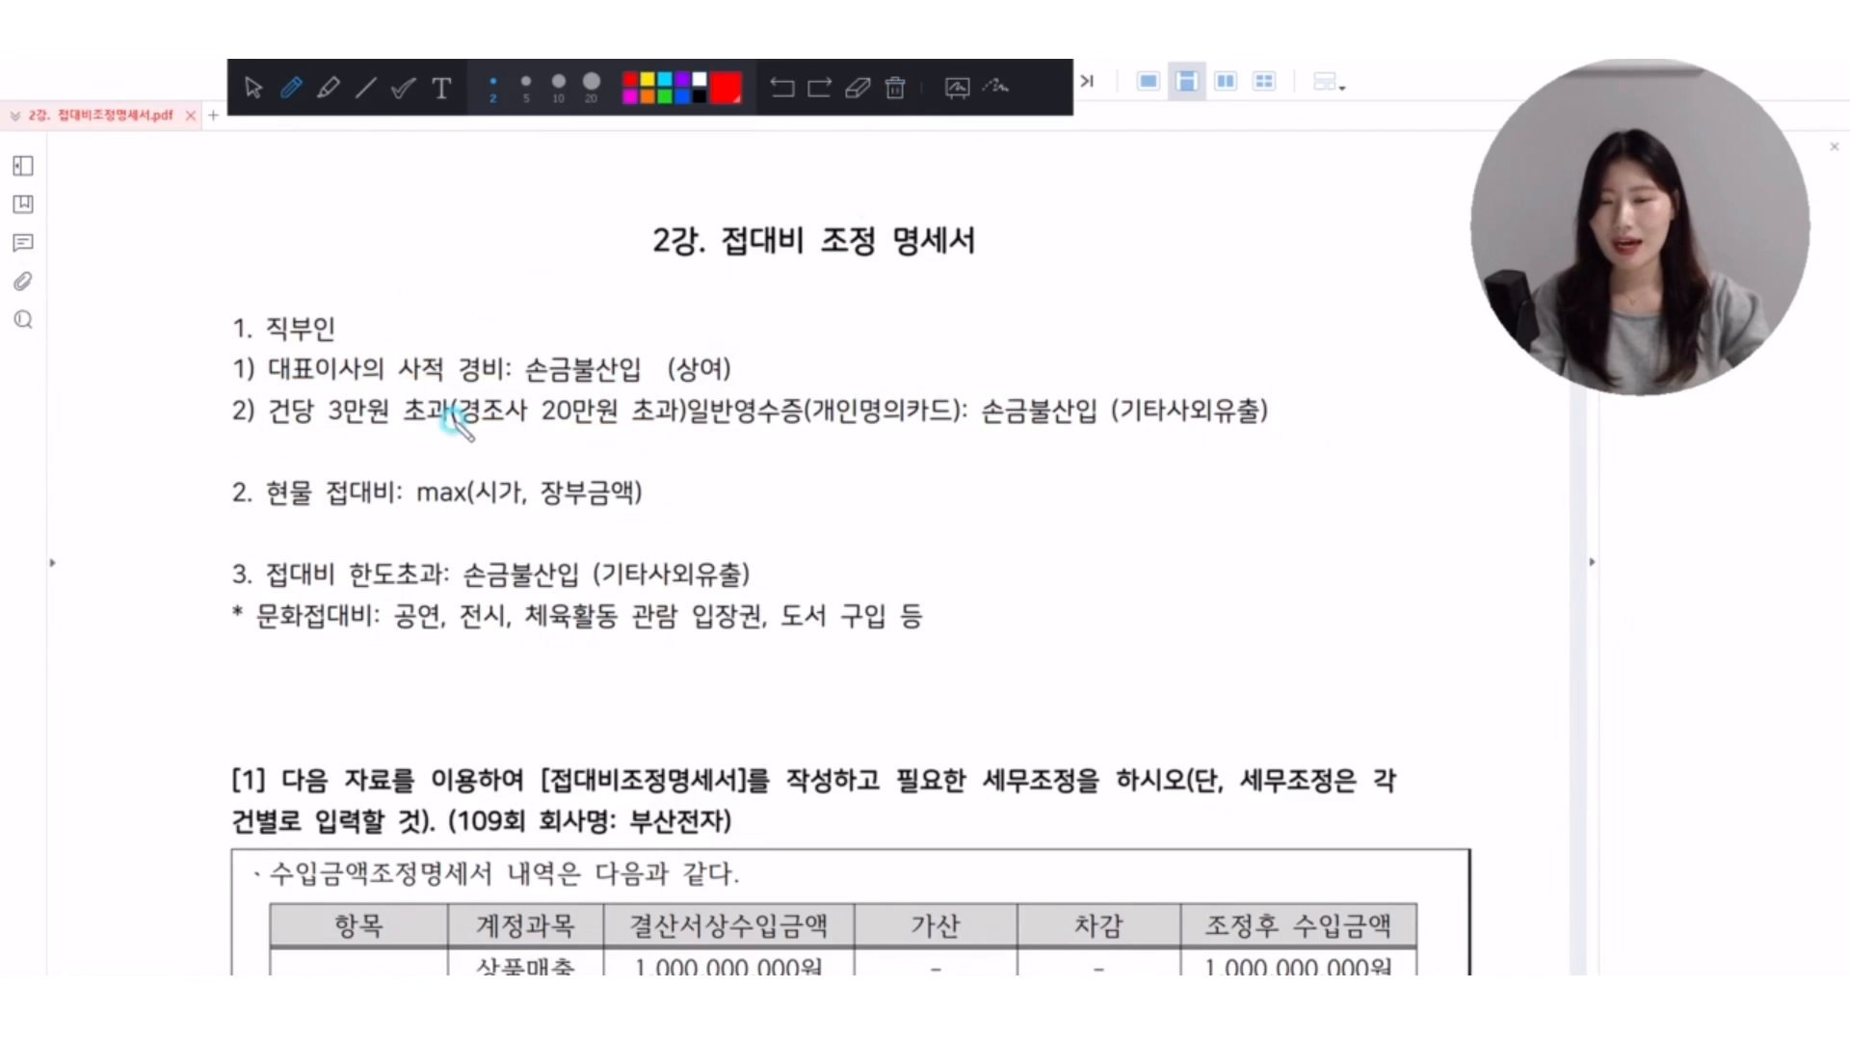
pyautogui.moveTo(241, 383)
pyautogui.mouseDown()
pyautogui.moveTo(179, 419)
pyautogui.moveTo(197, 366)
pyautogui.moveTo(154, 412)
pyautogui.mouseUp()
pyautogui.click(895, 88)
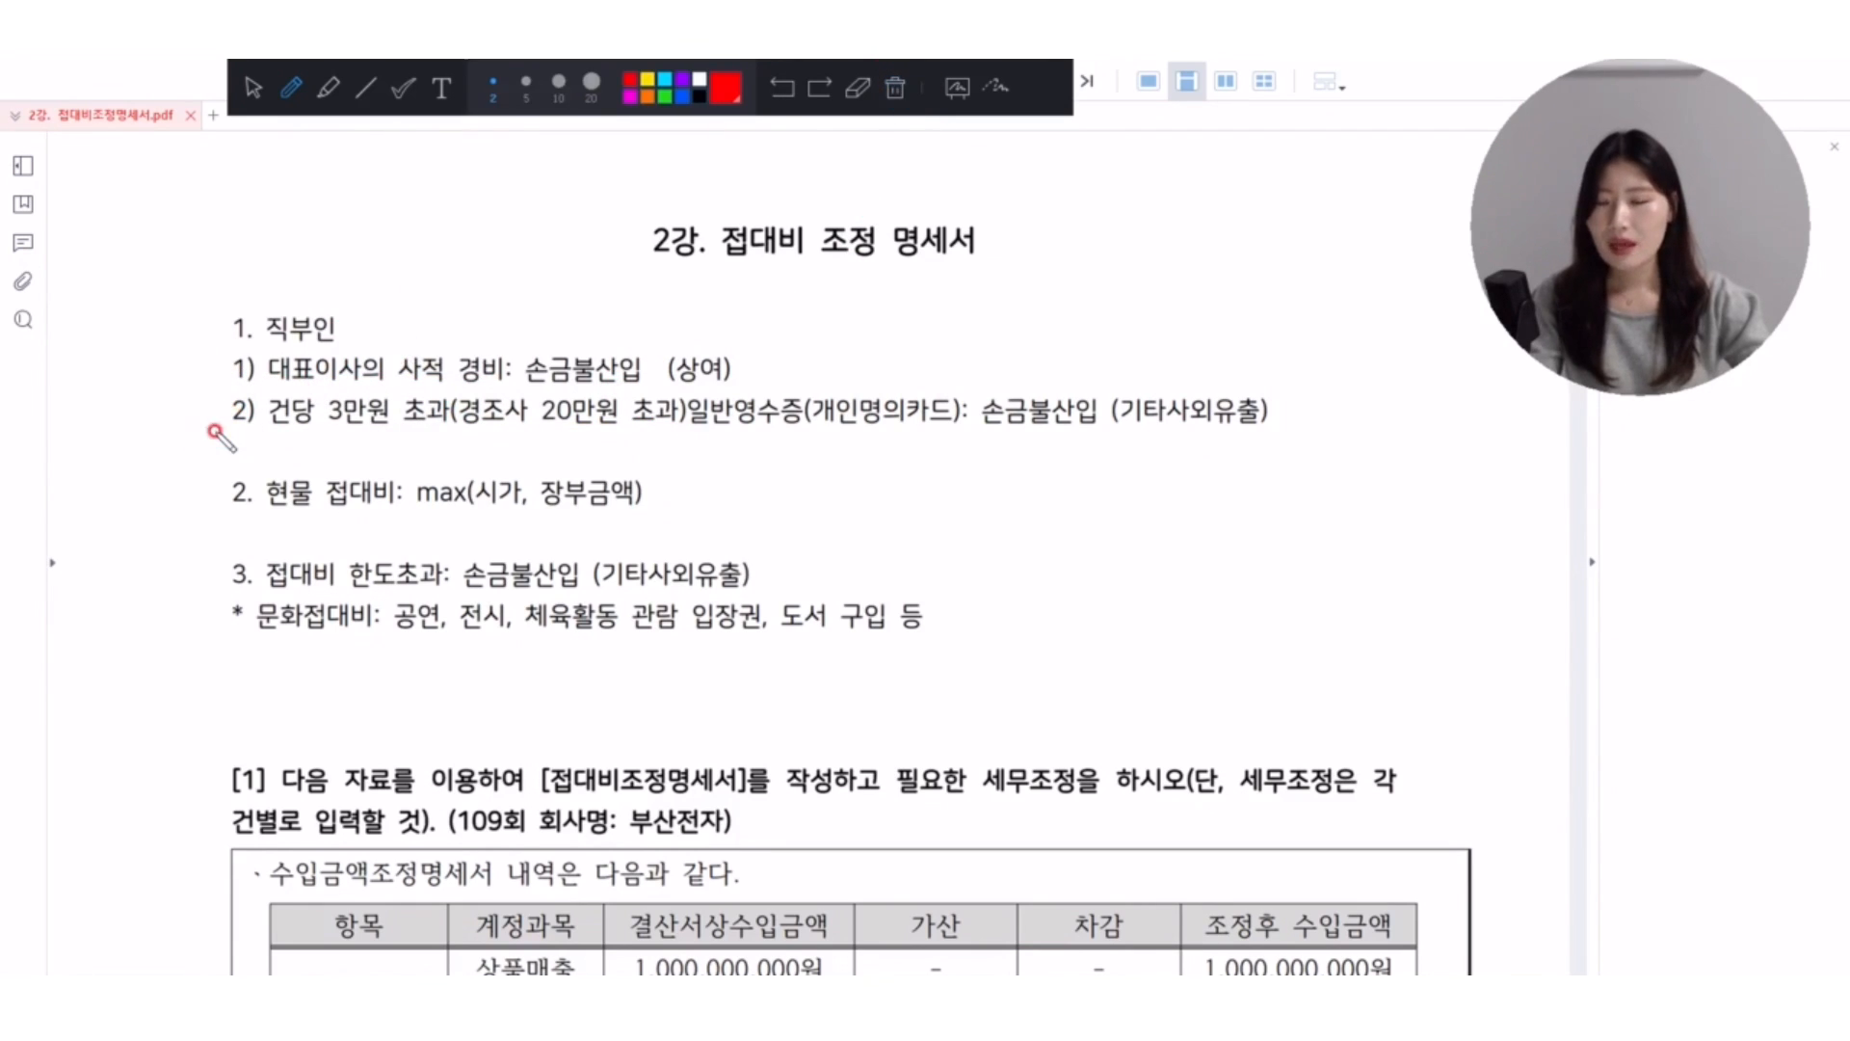
# Underline 현물 접대비, sketch a box crossed by an arrow beside it, and add check marks and a linking arrow to 시가 and 장부금액.
pyautogui.moveTo(268, 508); pyautogui.dragTo(383, 509)
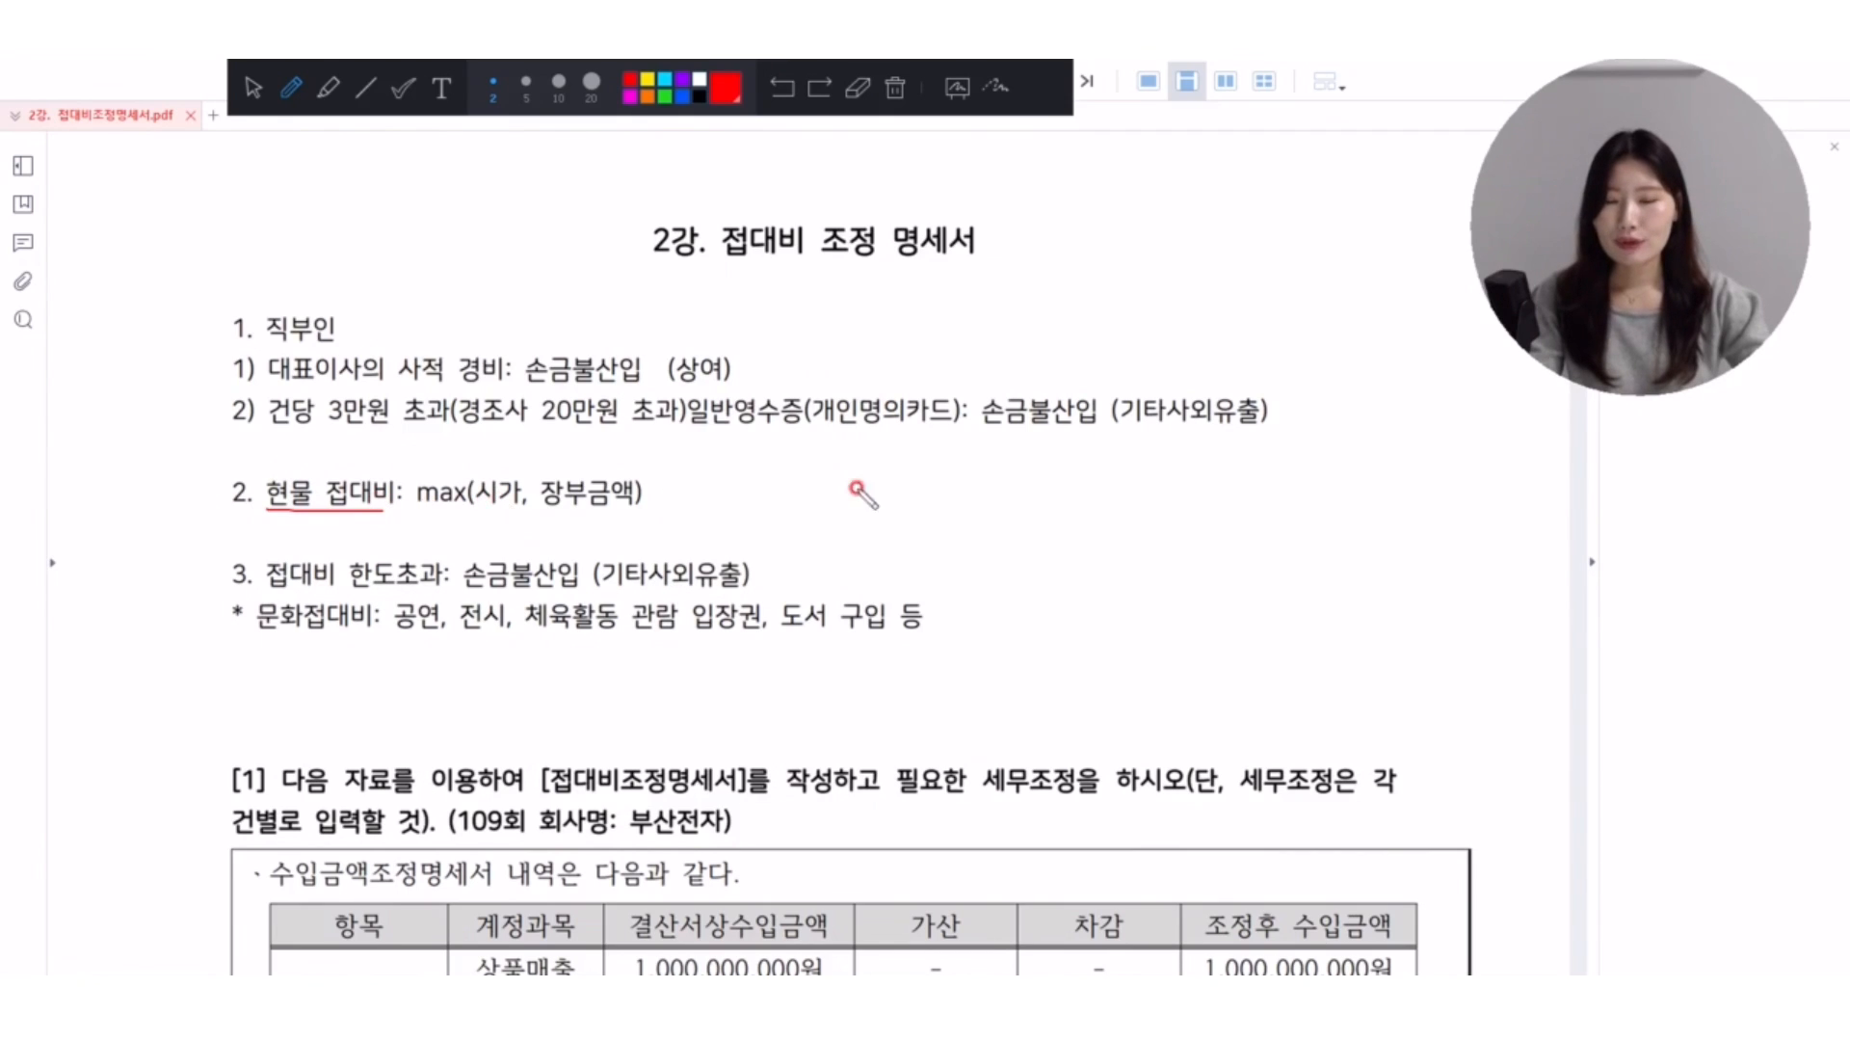
pyautogui.moveTo(772, 460)
pyautogui.mouseDown()
pyautogui.moveTo(760, 529)
pyautogui.moveTo(863, 524)
pyautogui.moveTo(776, 459)
pyautogui.moveTo(933, 493)
pyautogui.moveTo(814, 557)
pyautogui.mouseUp()
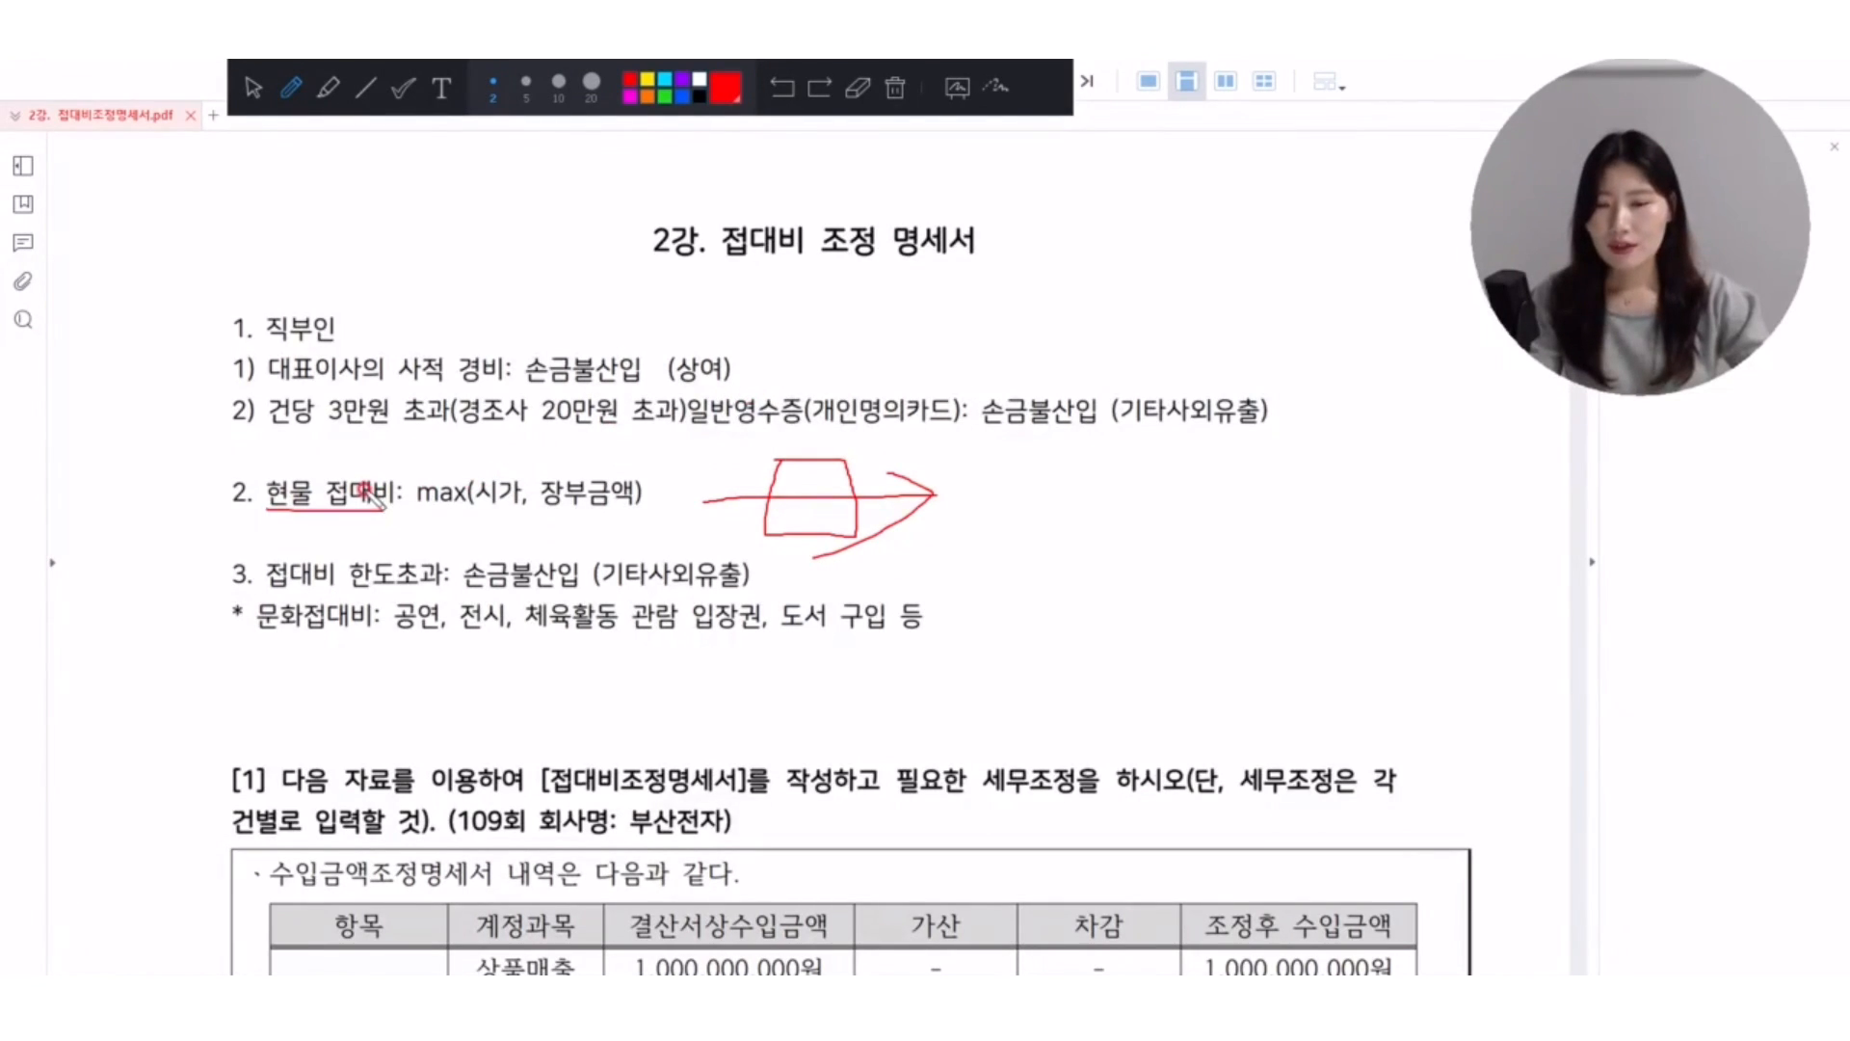
pyautogui.moveTo(482, 449); pyautogui.dragTo(599, 436)
pyautogui.moveTo(504, 499)
pyautogui.mouseDown()
pyautogui.moveTo(578, 497)
pyautogui.moveTo(511, 545)
pyautogui.moveTo(462, 525)
pyautogui.moveTo(486, 508)
pyautogui.mouseUp()
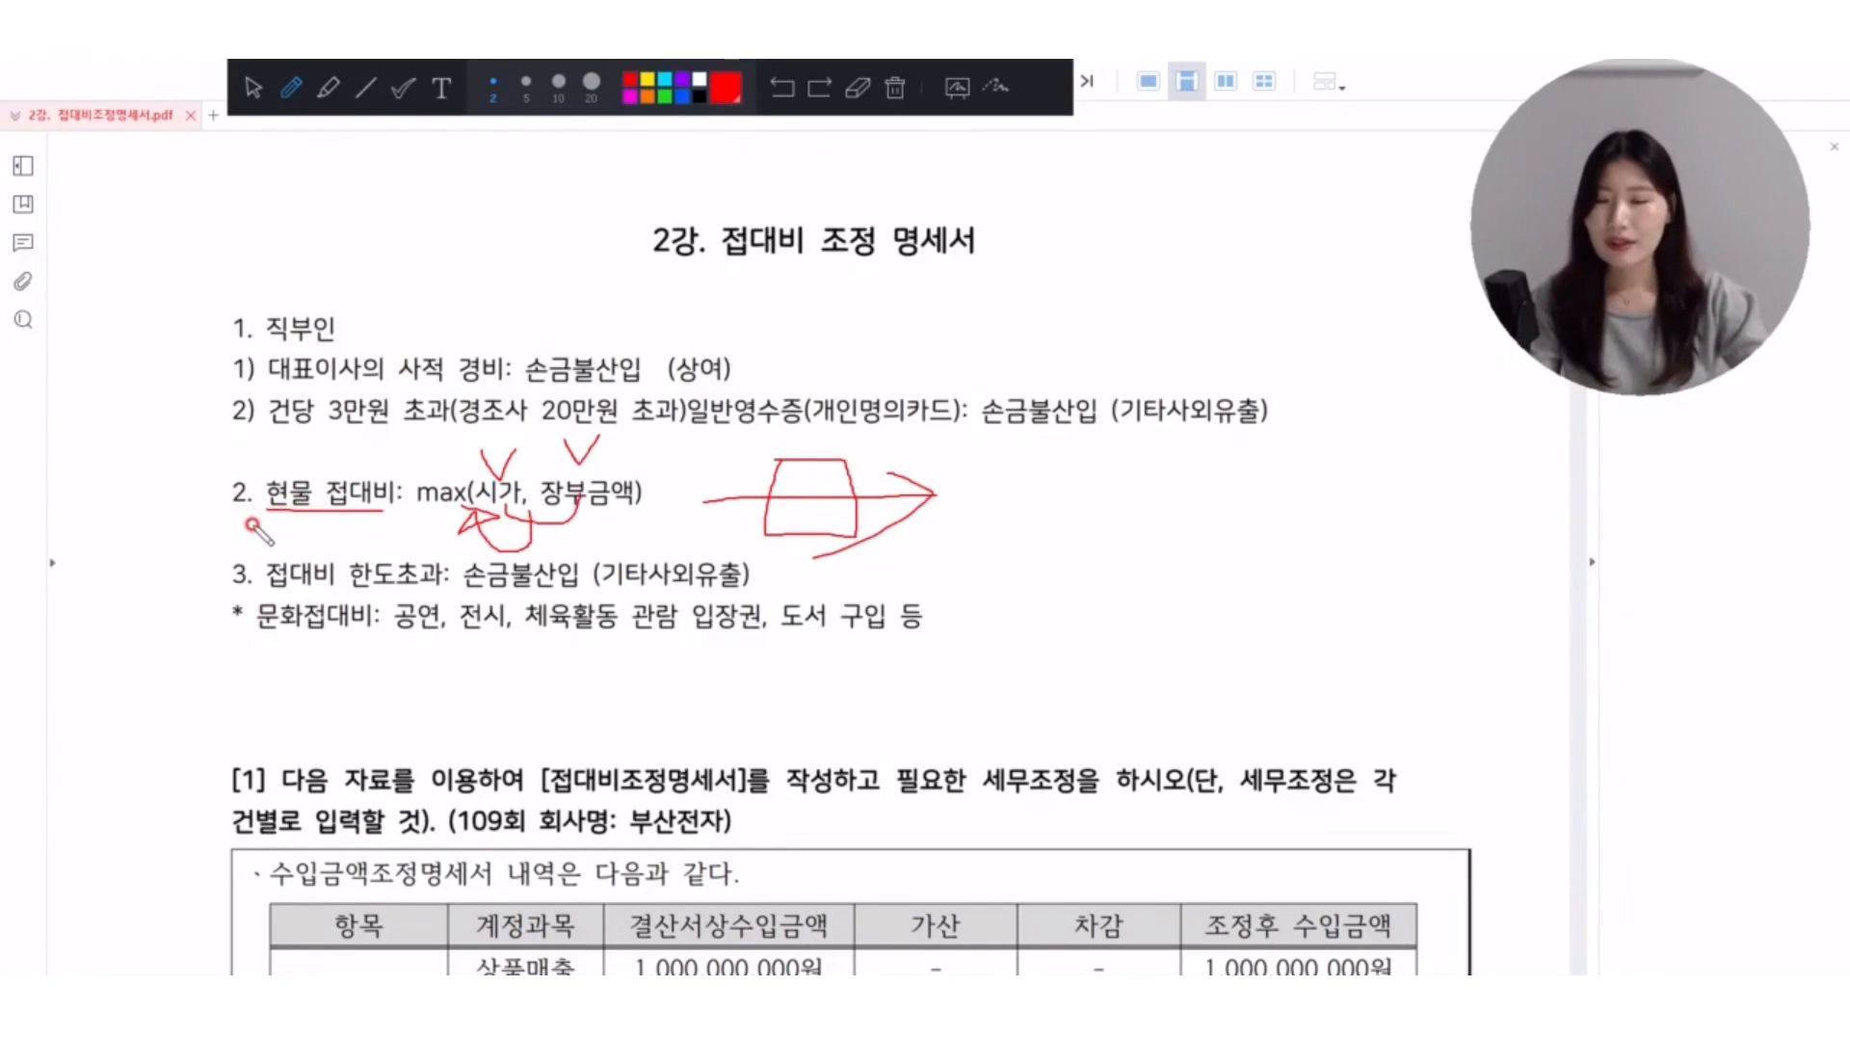
# Clear the annotations, draw a box around 접대비 한도초과, and handwrite 100 and 80 below the 문화접대비 line.
pyautogui.click(891, 83)
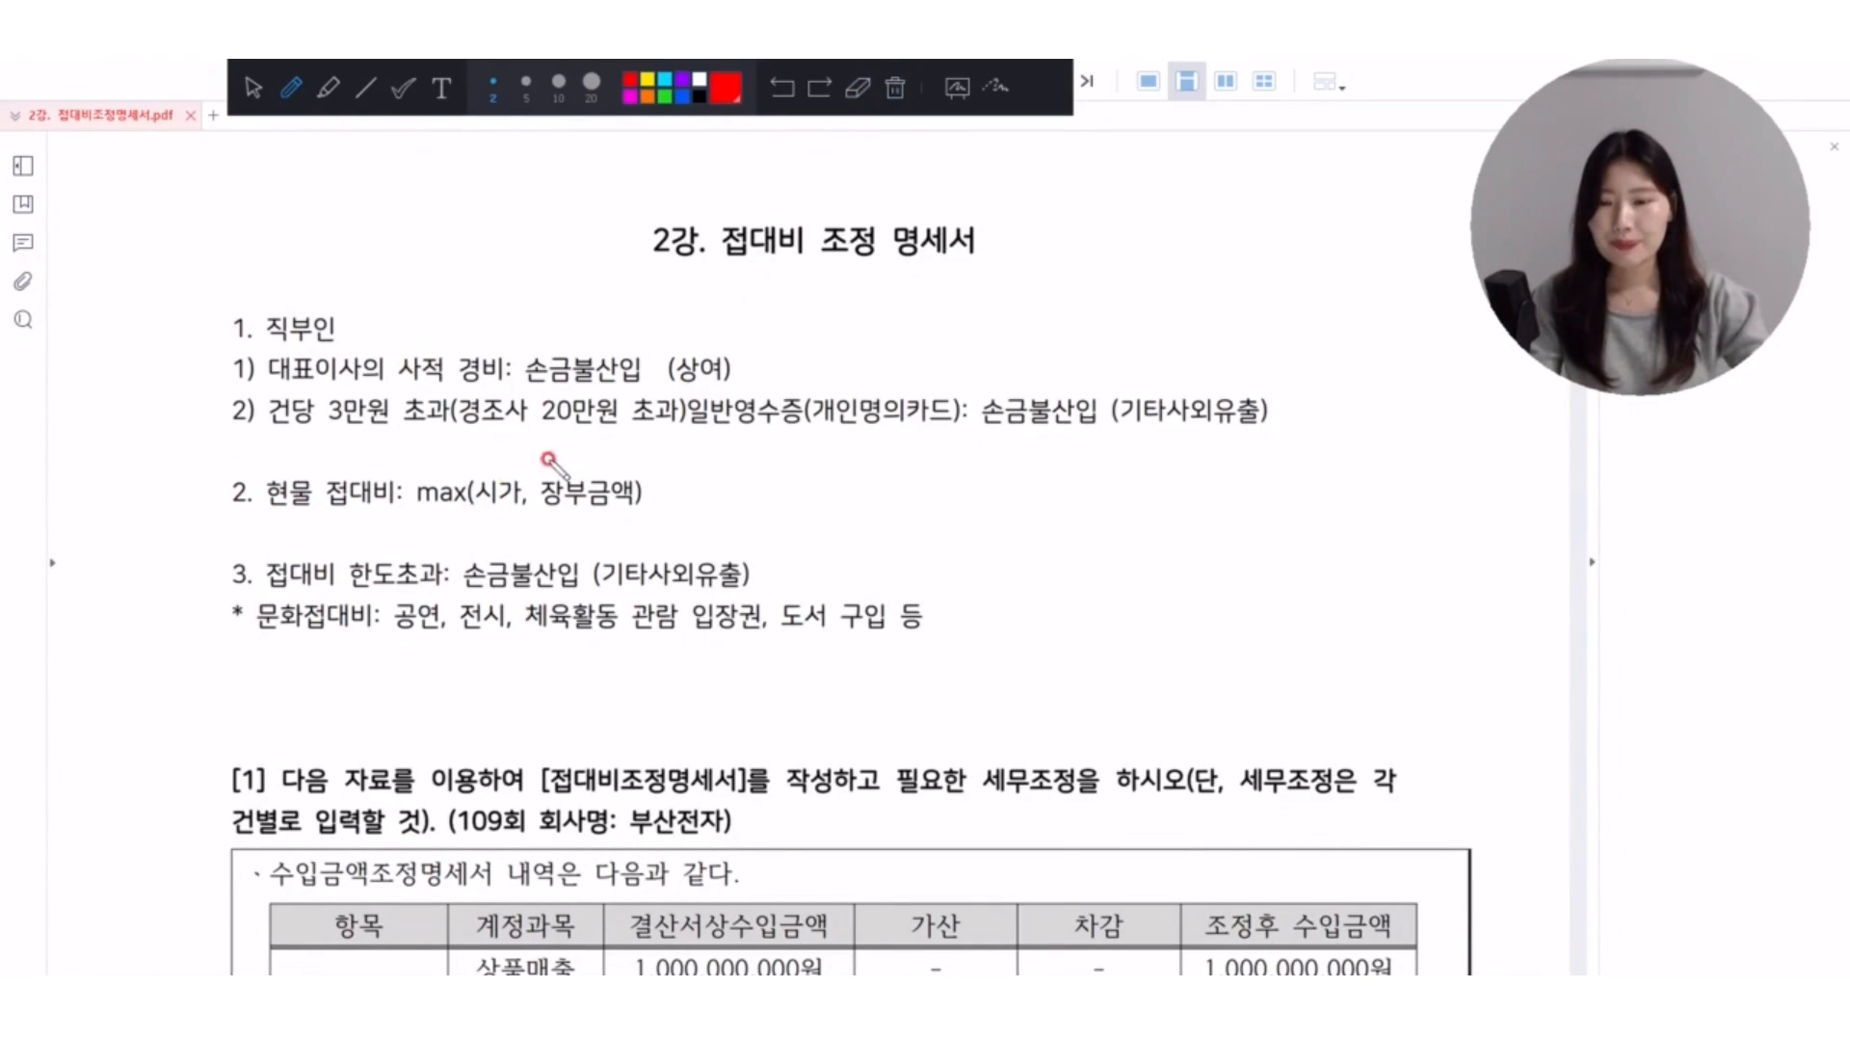
pyautogui.moveTo(259, 582)
pyautogui.mouseDown()
pyautogui.moveTo(453, 590)
pyautogui.moveTo(366, 544)
pyautogui.moveTo(261, 585)
pyautogui.mouseUp()
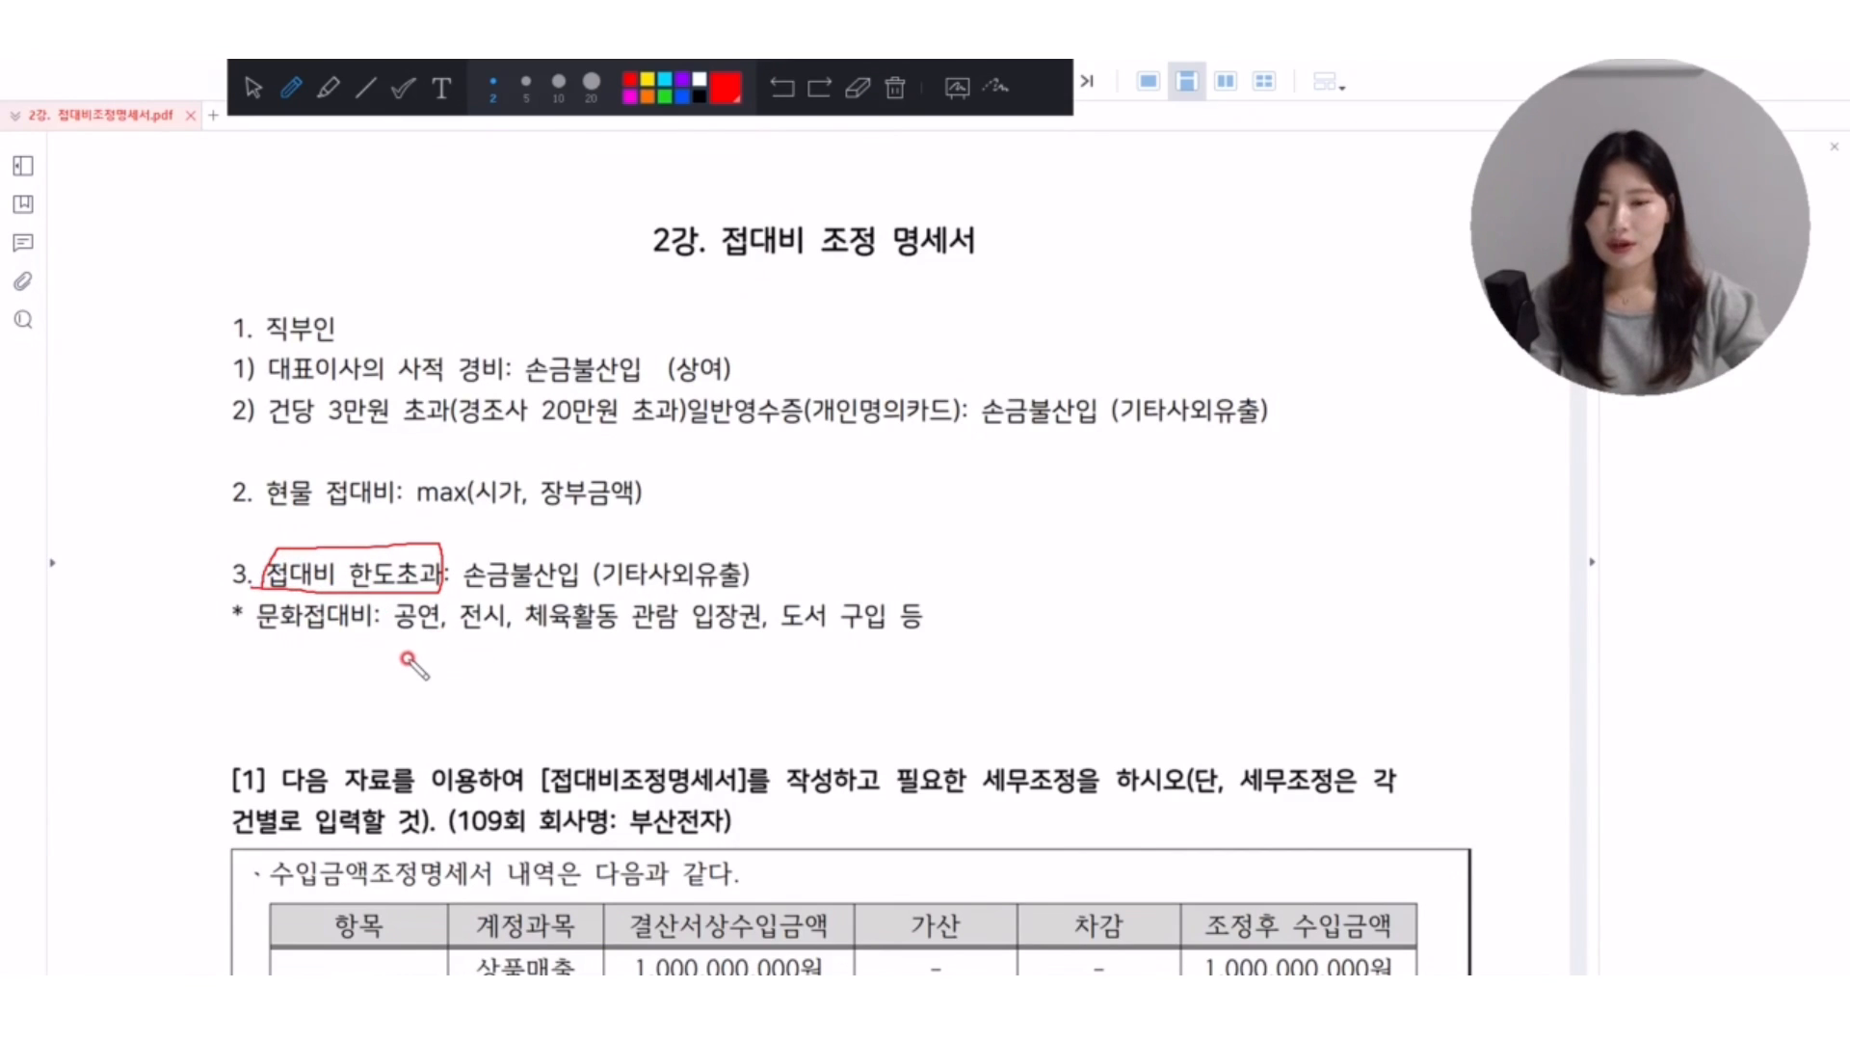
pyautogui.moveTo(456, 651); pyautogui.dragTo(452, 720)
pyautogui.moveTo(499, 666)
pyautogui.mouseDown()
pyautogui.moveTo(479, 677)
pyautogui.moveTo(549, 661)
pyautogui.moveTo(561, 679)
pyautogui.mouseUp()
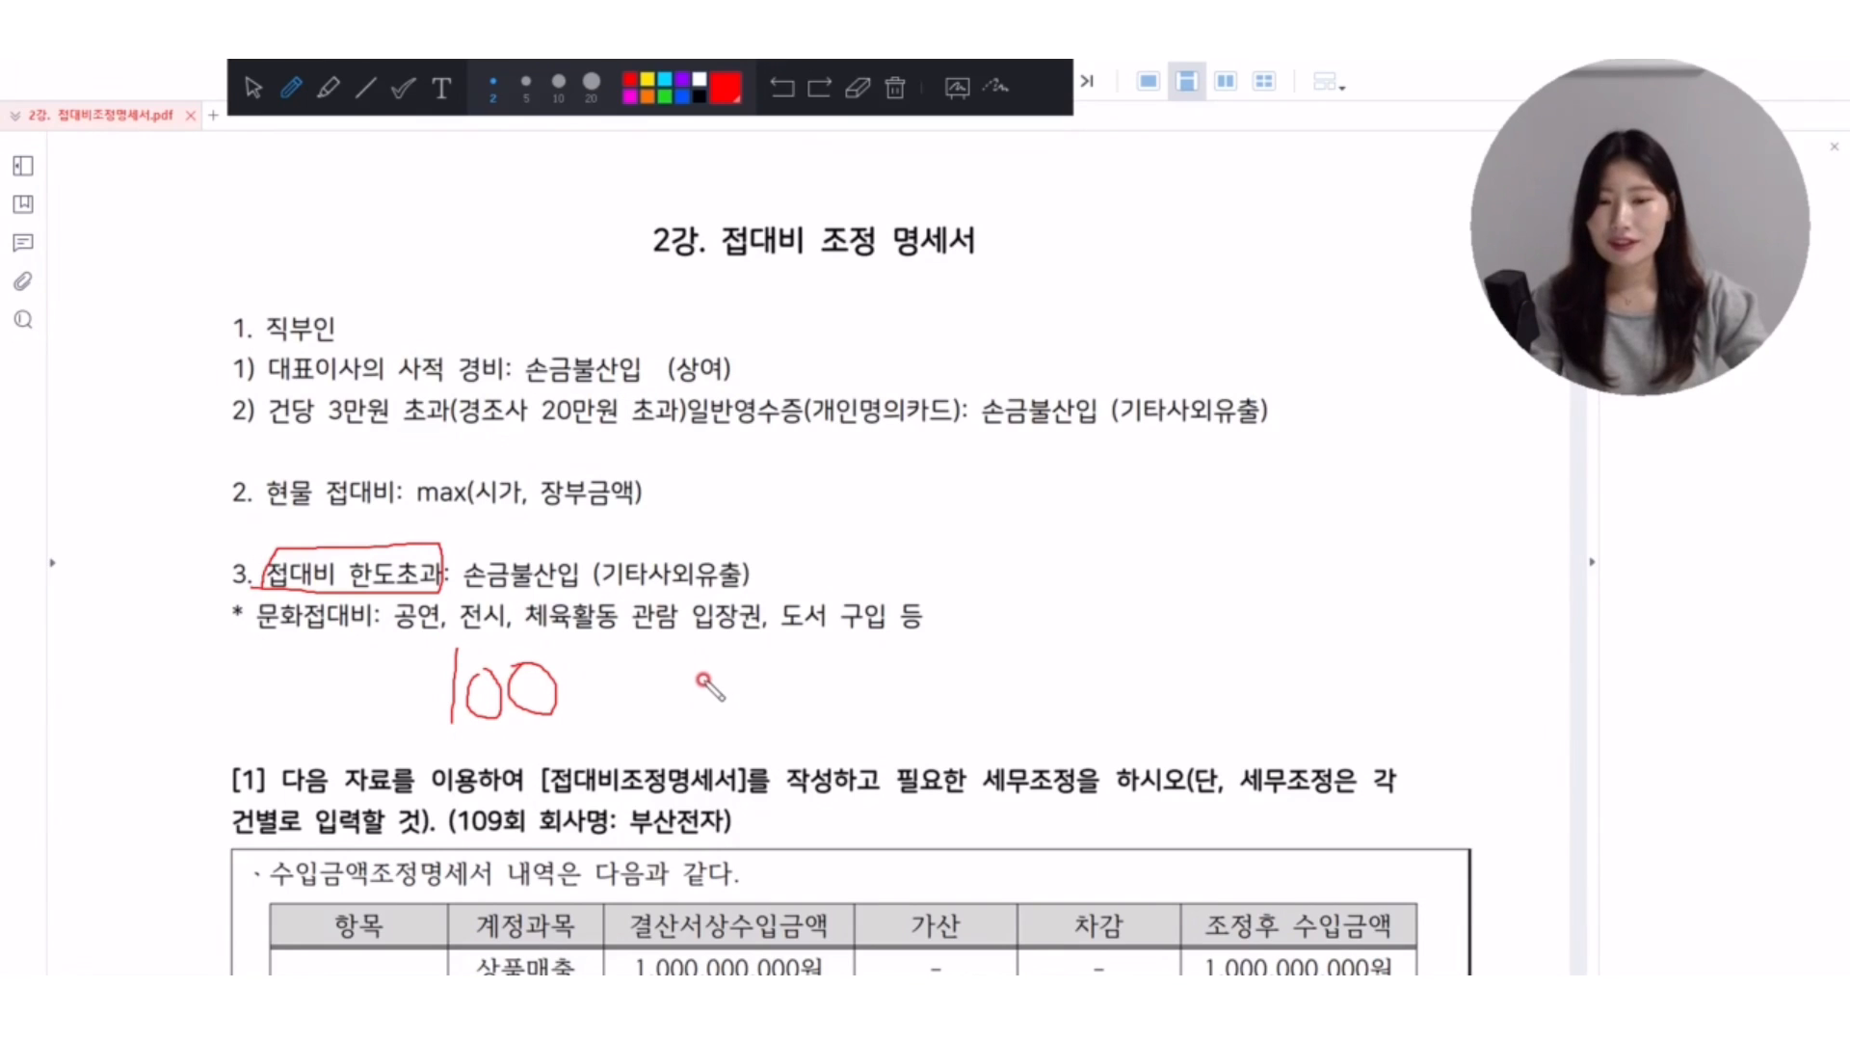
pyautogui.moveTo(699, 679)
pyautogui.mouseDown()
pyautogui.moveTo(718, 718)
pyautogui.moveTo(730, 663)
pyautogui.mouseUp()
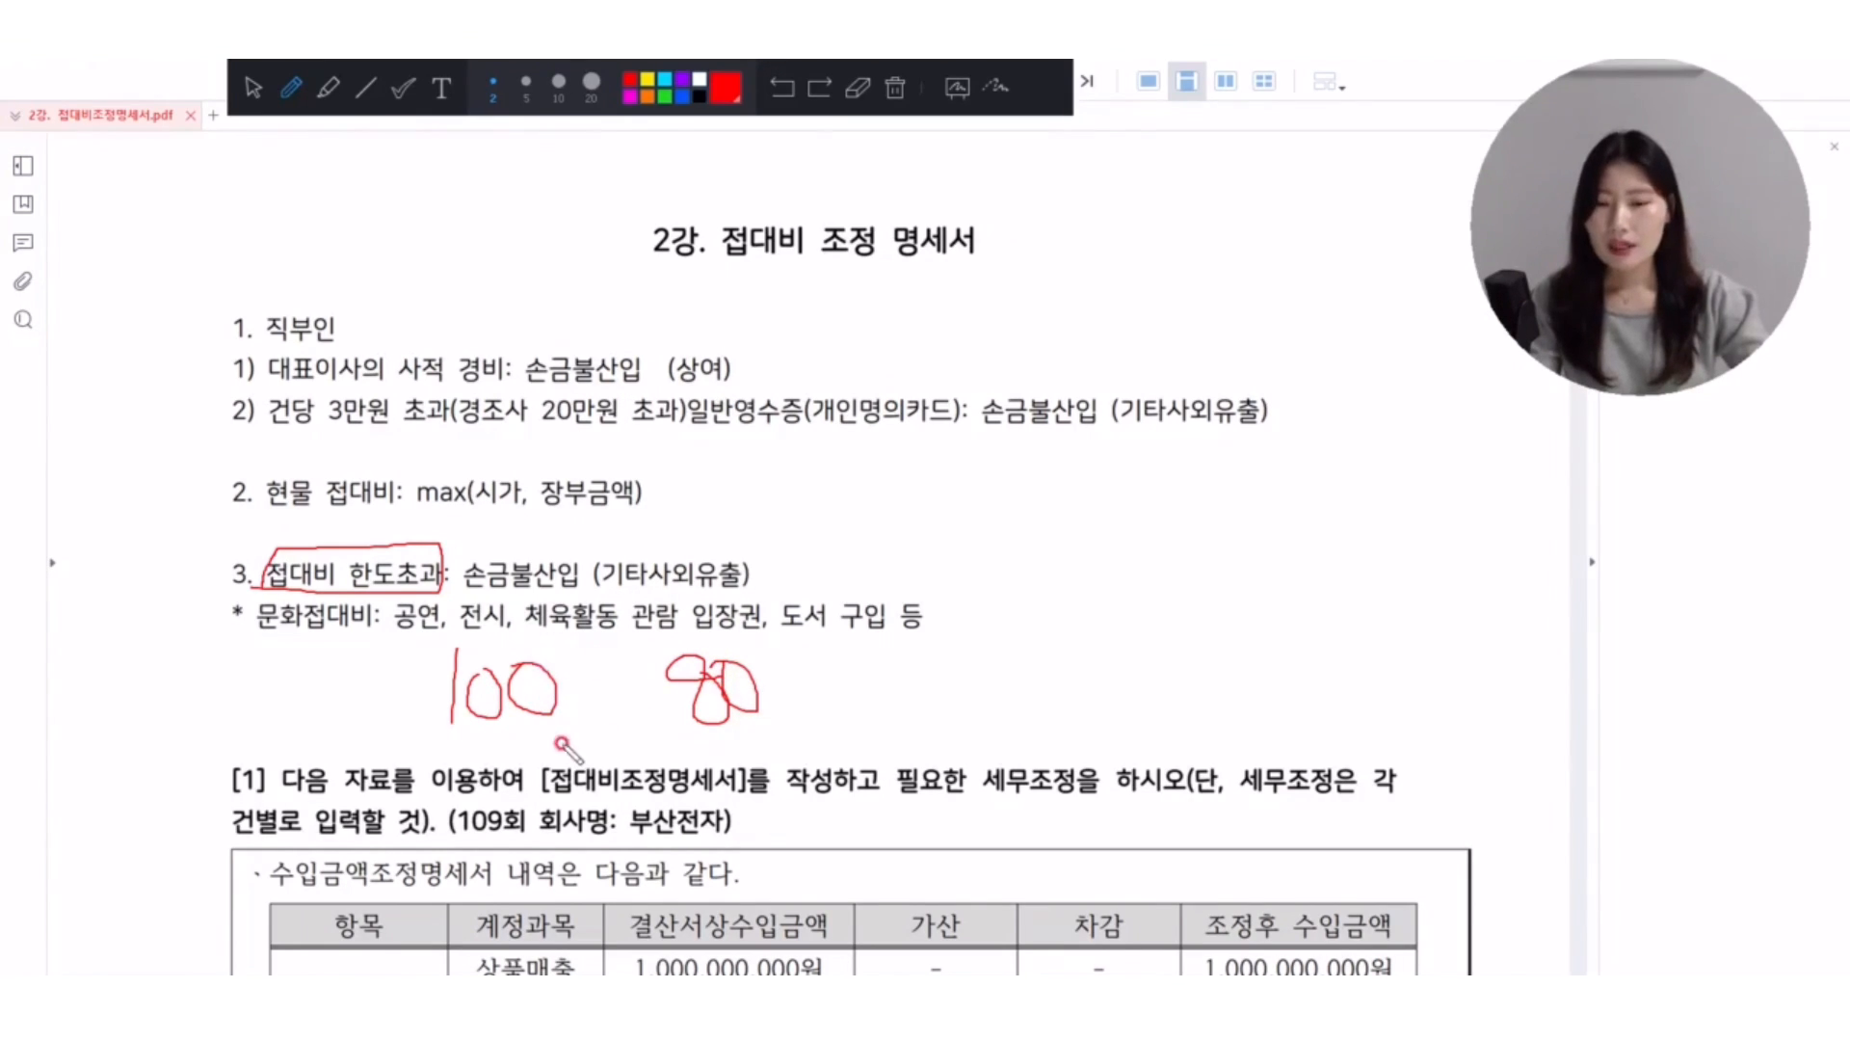
# Handwrite 20 above 손금불산입 on the 접대비 한도초과 line, underline 손금불산입, and clear all annotations.
pyautogui.click(603, 688)
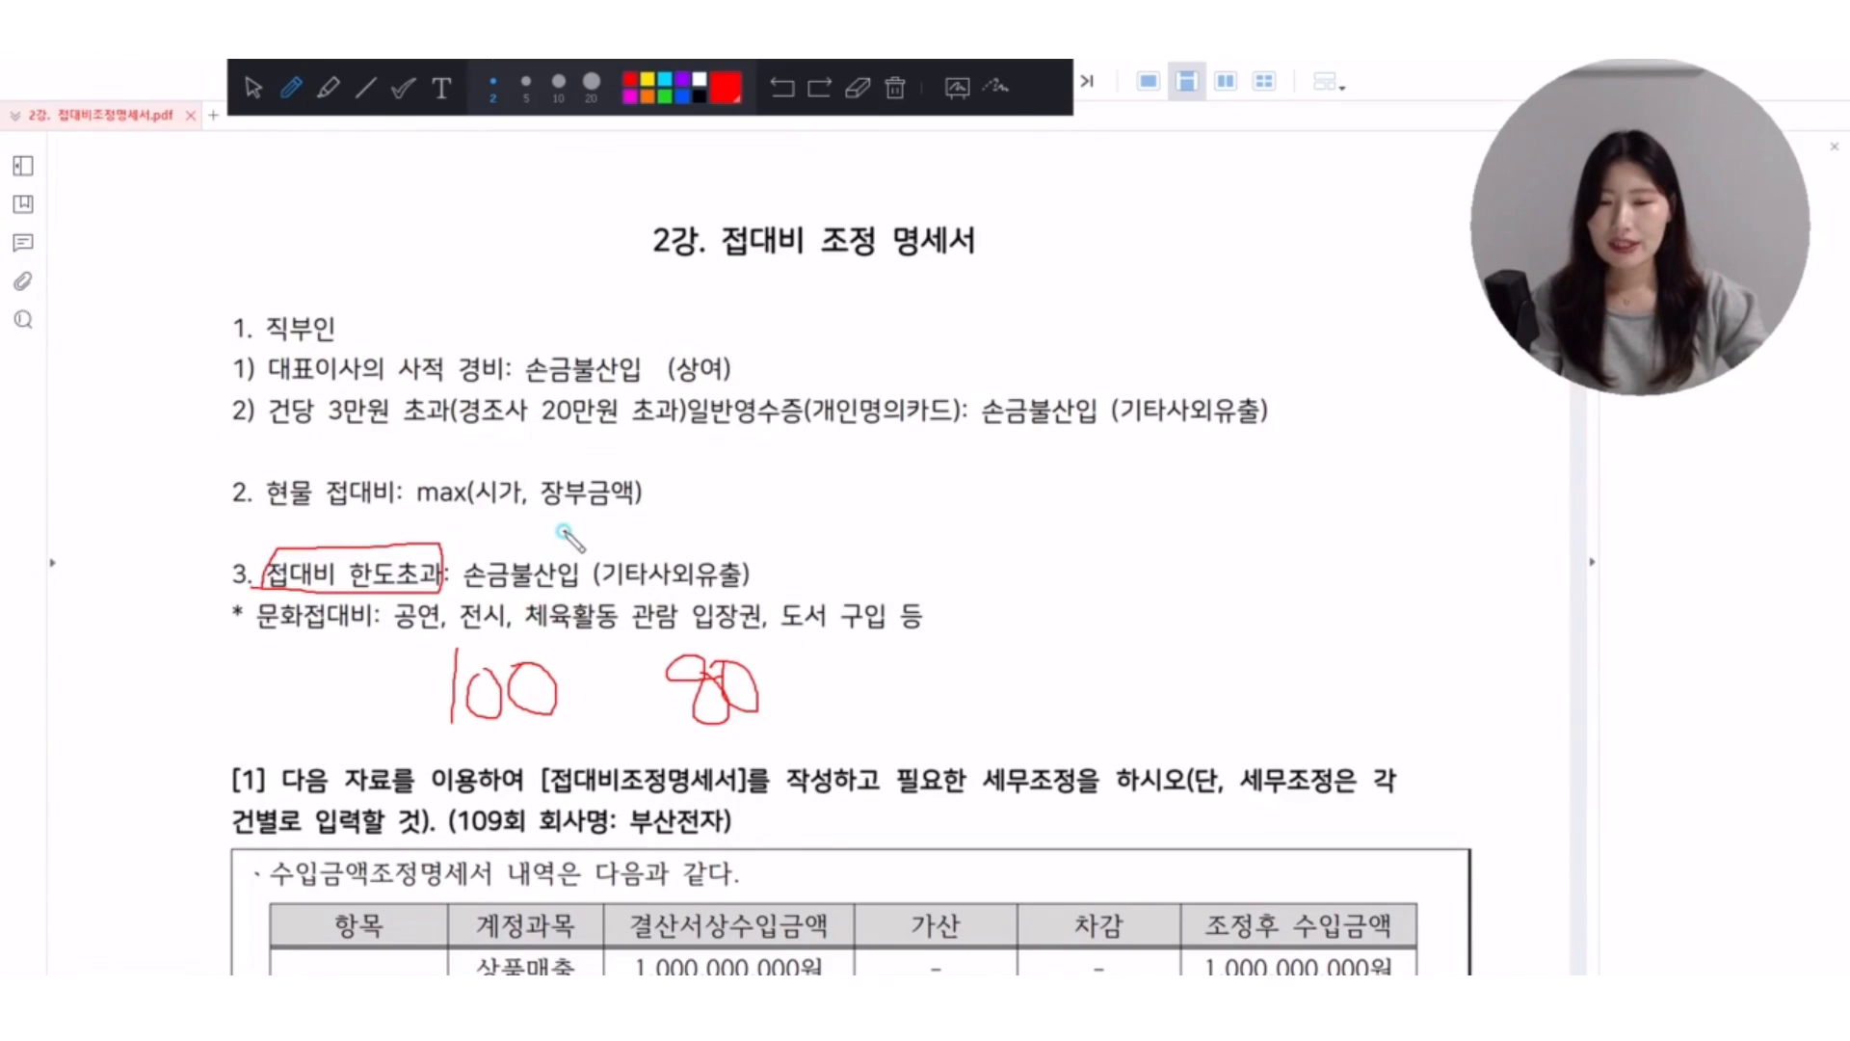
pyautogui.moveTo(564, 526); pyautogui.dragTo(613, 530)
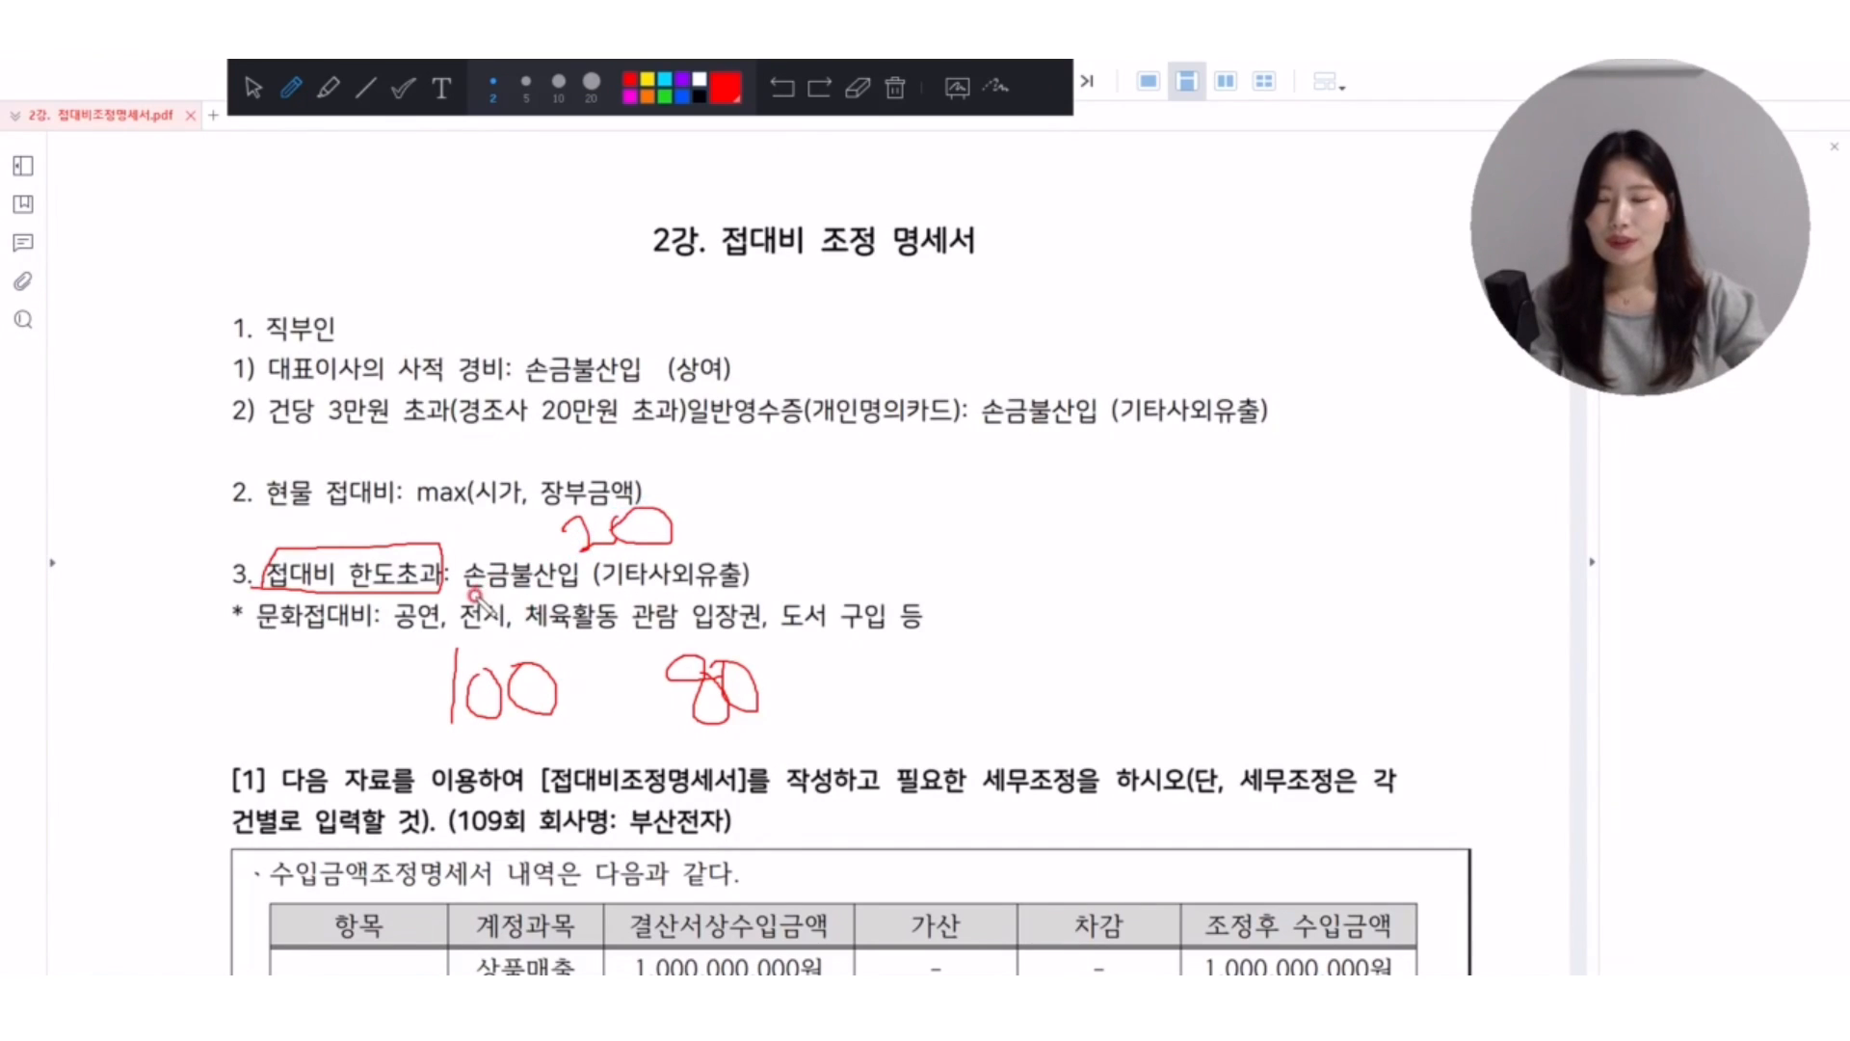
pyautogui.moveTo(475, 598); pyautogui.dragTo(576, 594)
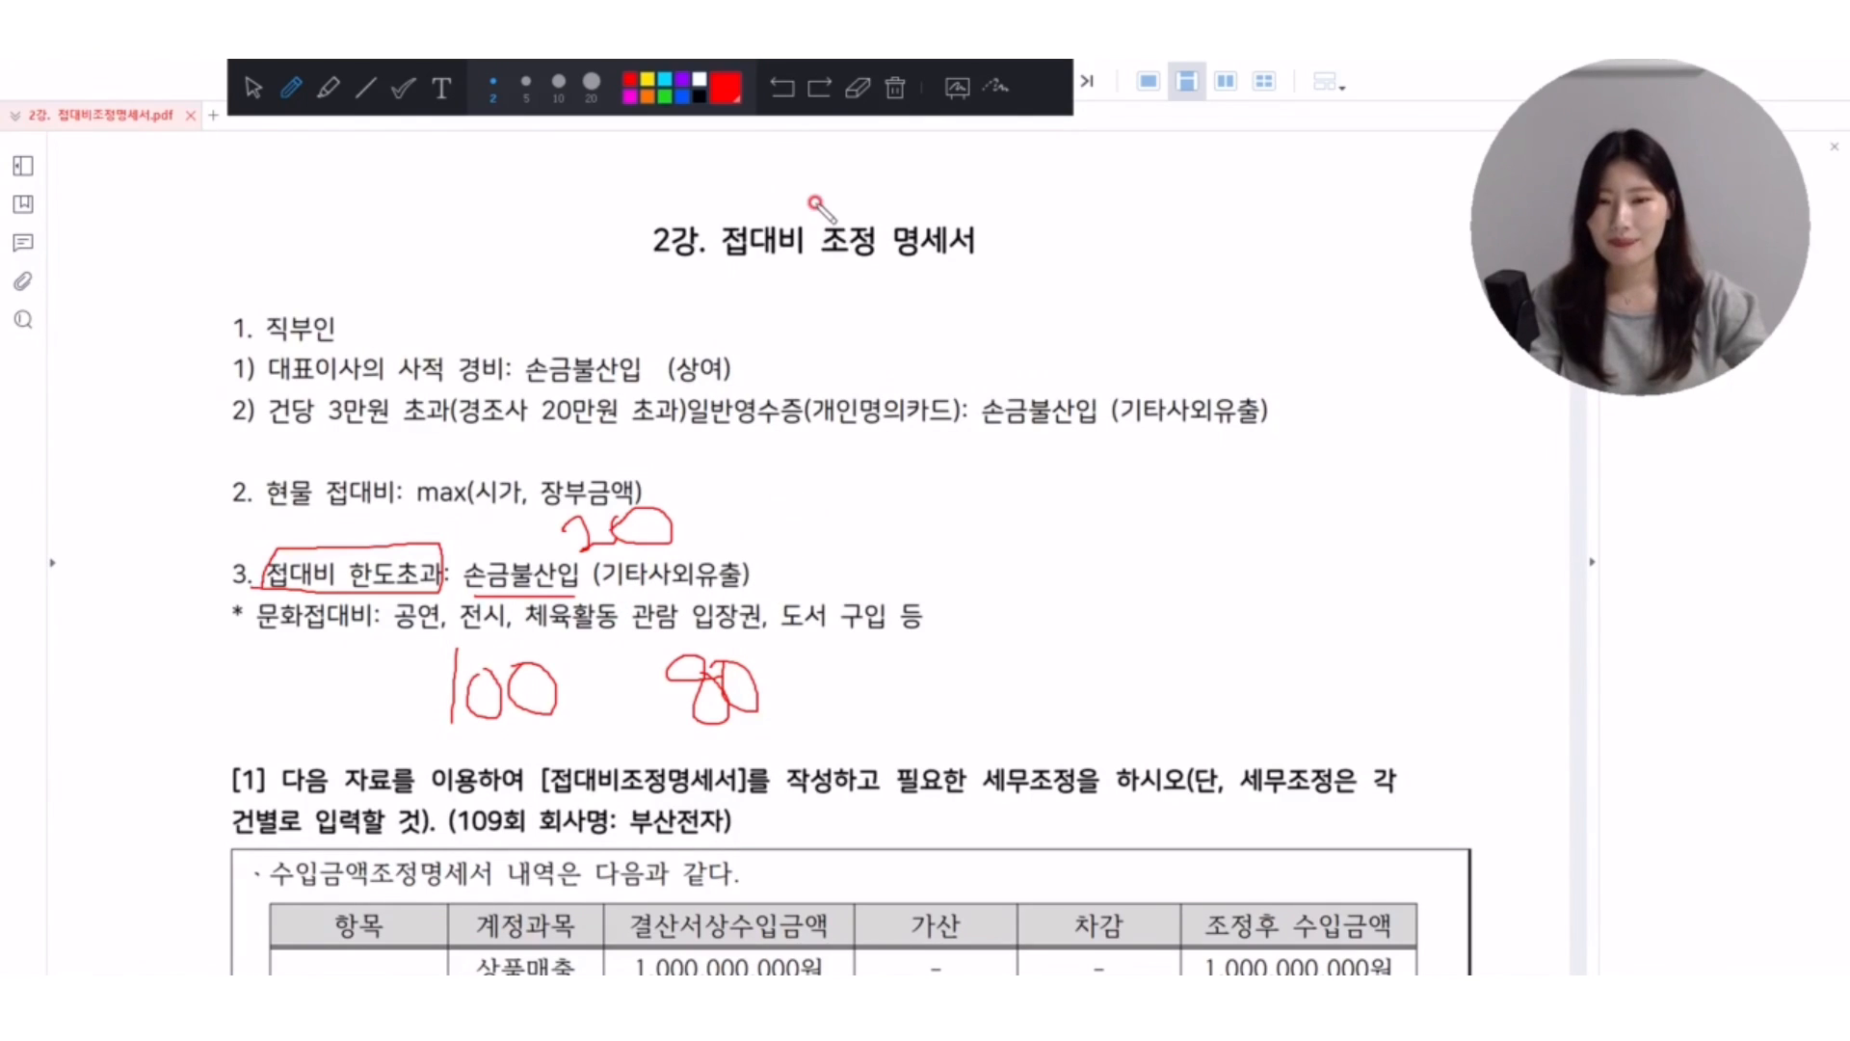
pyautogui.click(895, 87)
# Bracket and double-underline 문화접대비, and add check marks above 공연, 전시 and 입장권.
pyautogui.moveTo(286, 638)
pyautogui.mouseDown()
pyautogui.moveTo(252, 605)
pyautogui.moveTo(260, 635)
pyautogui.moveTo(342, 584)
pyautogui.moveTo(369, 631)
pyautogui.mouseUp()
pyautogui.moveTo(241, 646); pyautogui.dragTo(359, 655)
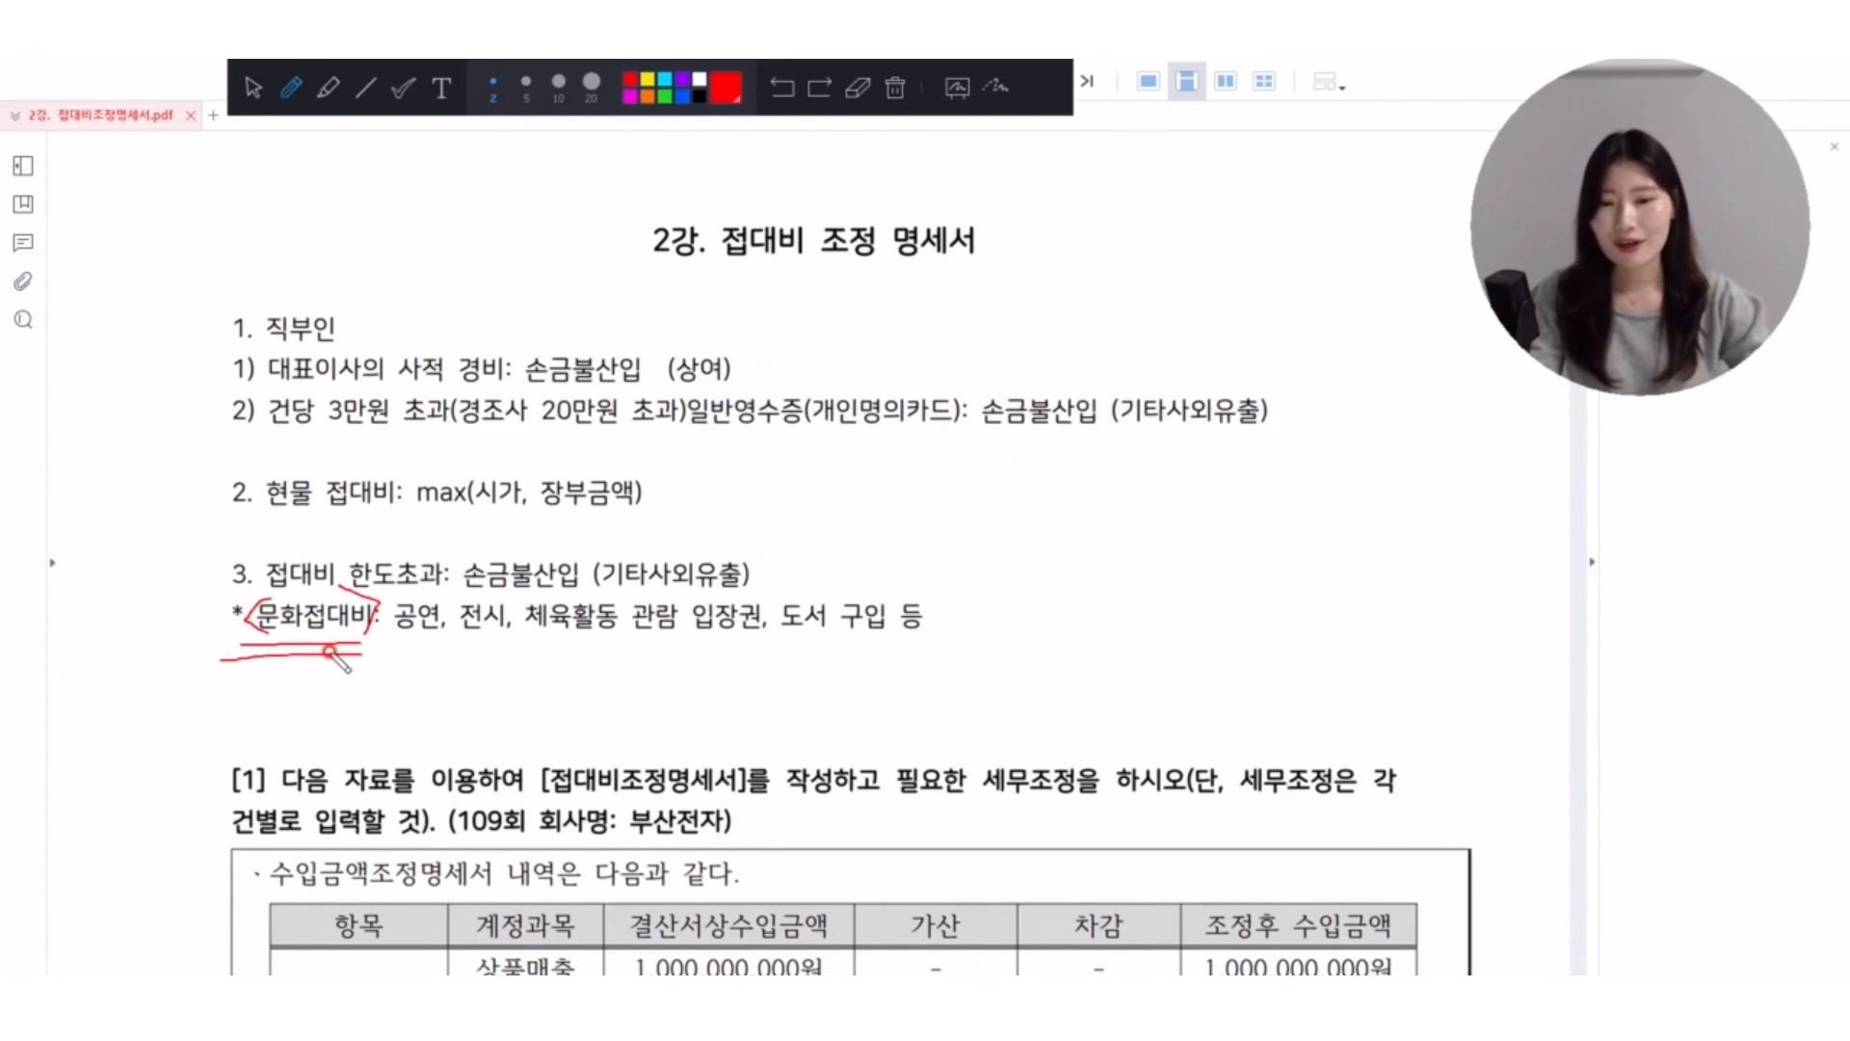
pyautogui.moveTo(396, 581); pyautogui.dragTo(482, 570)
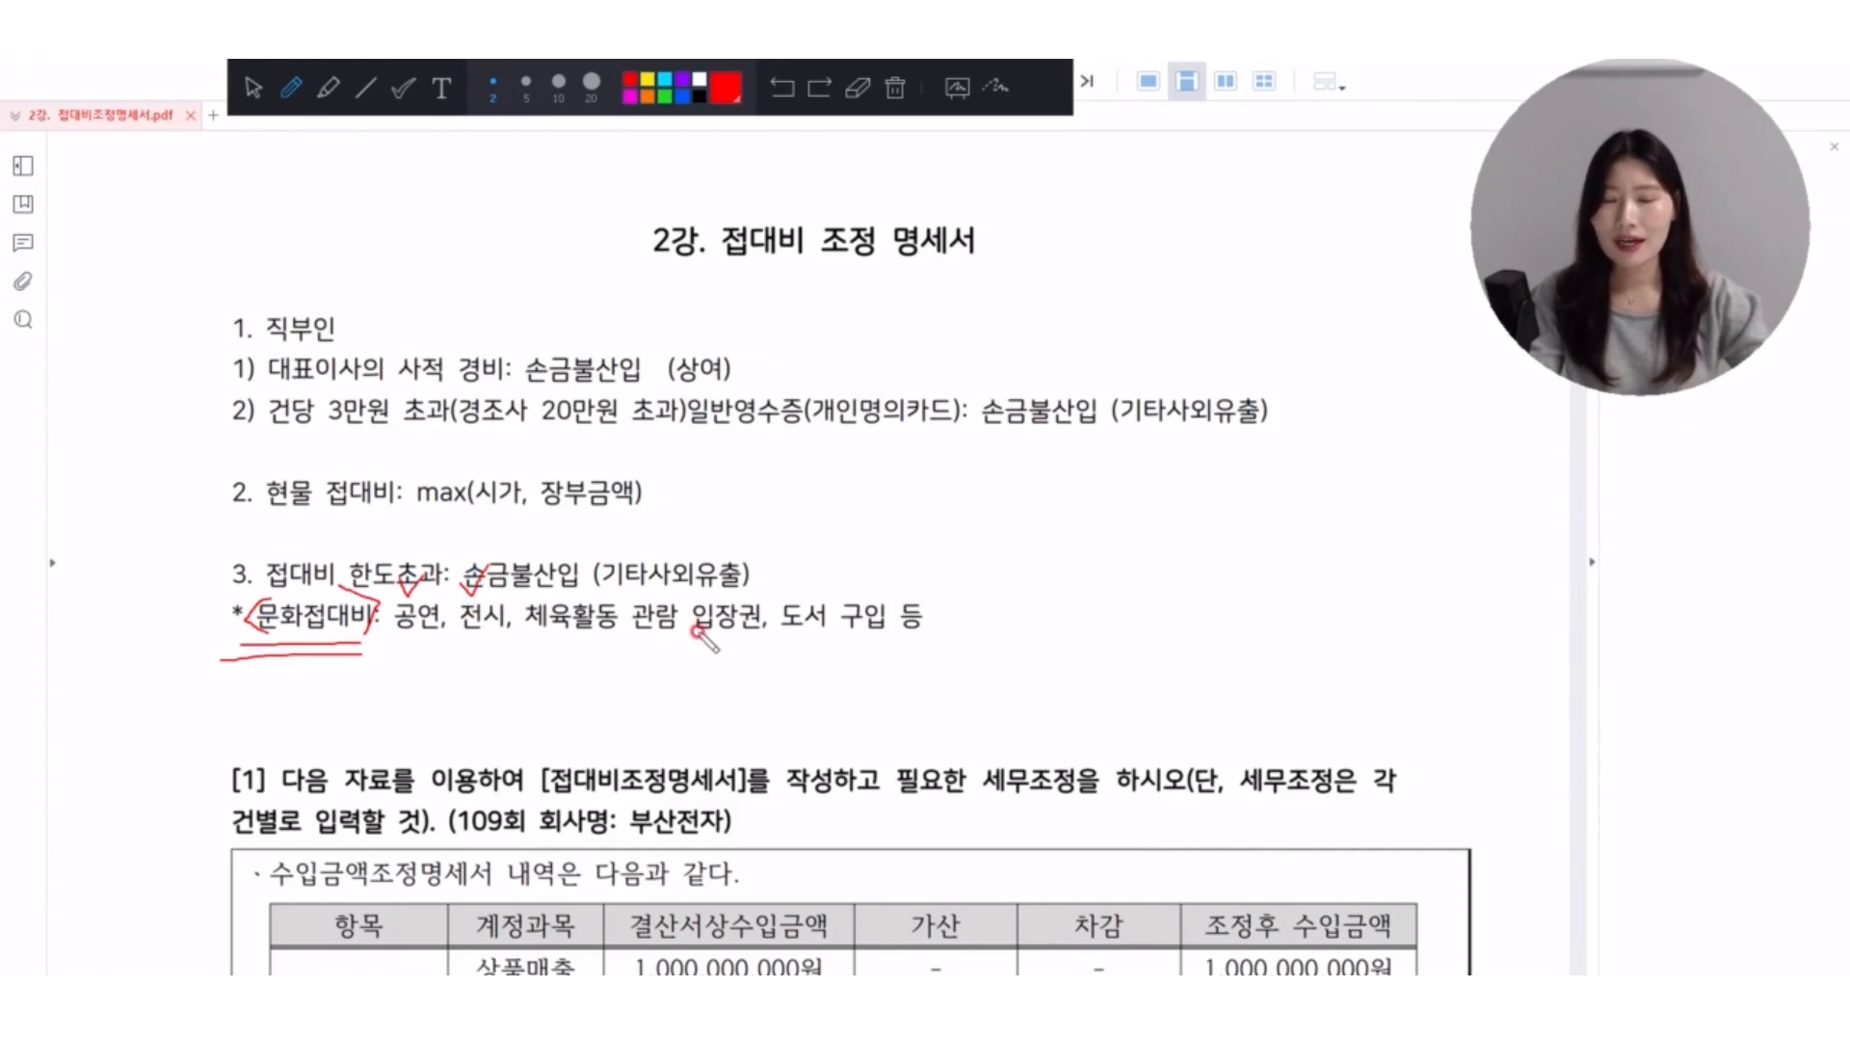
pyautogui.moveTo(715, 581); pyautogui.dragTo(740, 573)
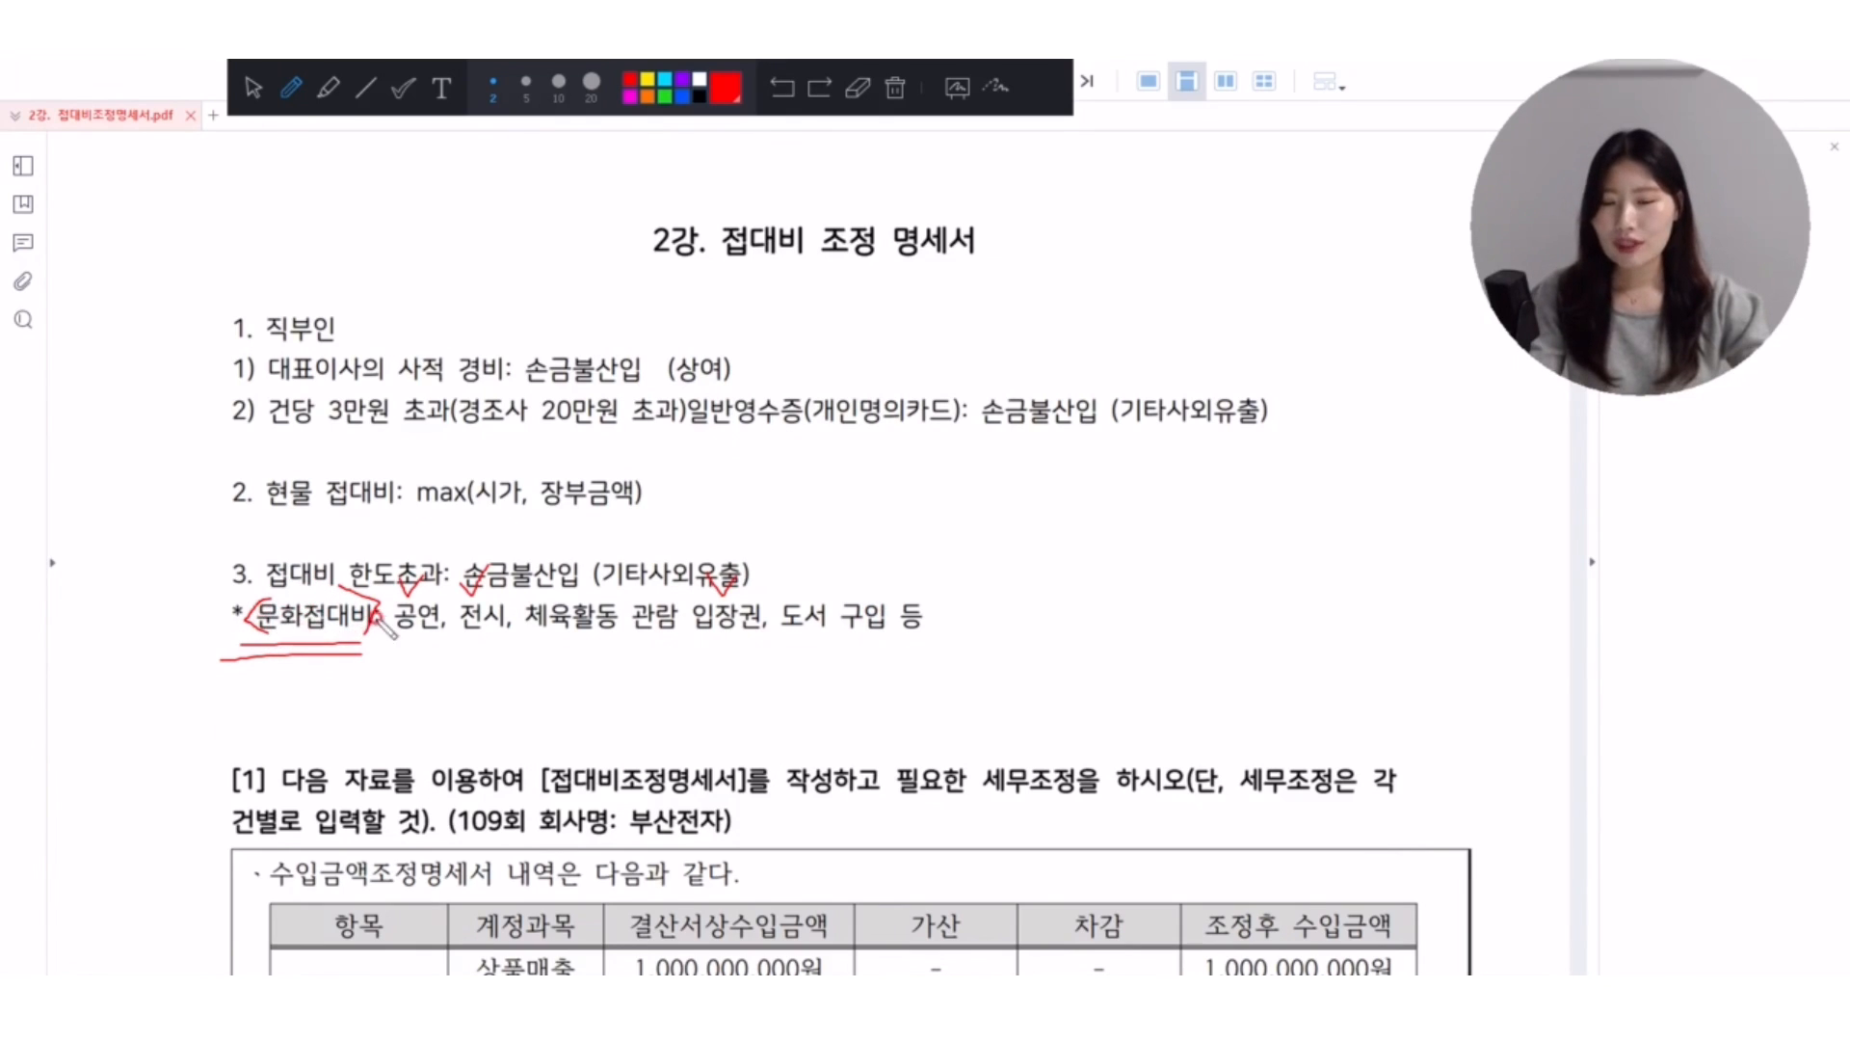
# Sketch two circles joined by a crossed line below 문화접대비 and an umbrella shape below 관람 입장권, and clear all annotations.
pyautogui.moveTo(306, 683)
pyautogui.mouseDown()
pyautogui.moveTo(371, 691)
pyautogui.moveTo(344, 712)
pyautogui.mouseUp()
pyautogui.moveTo(419, 653)
pyautogui.mouseDown()
pyautogui.moveTo(391, 695)
pyautogui.moveTo(428, 659)
pyautogui.mouseUp()
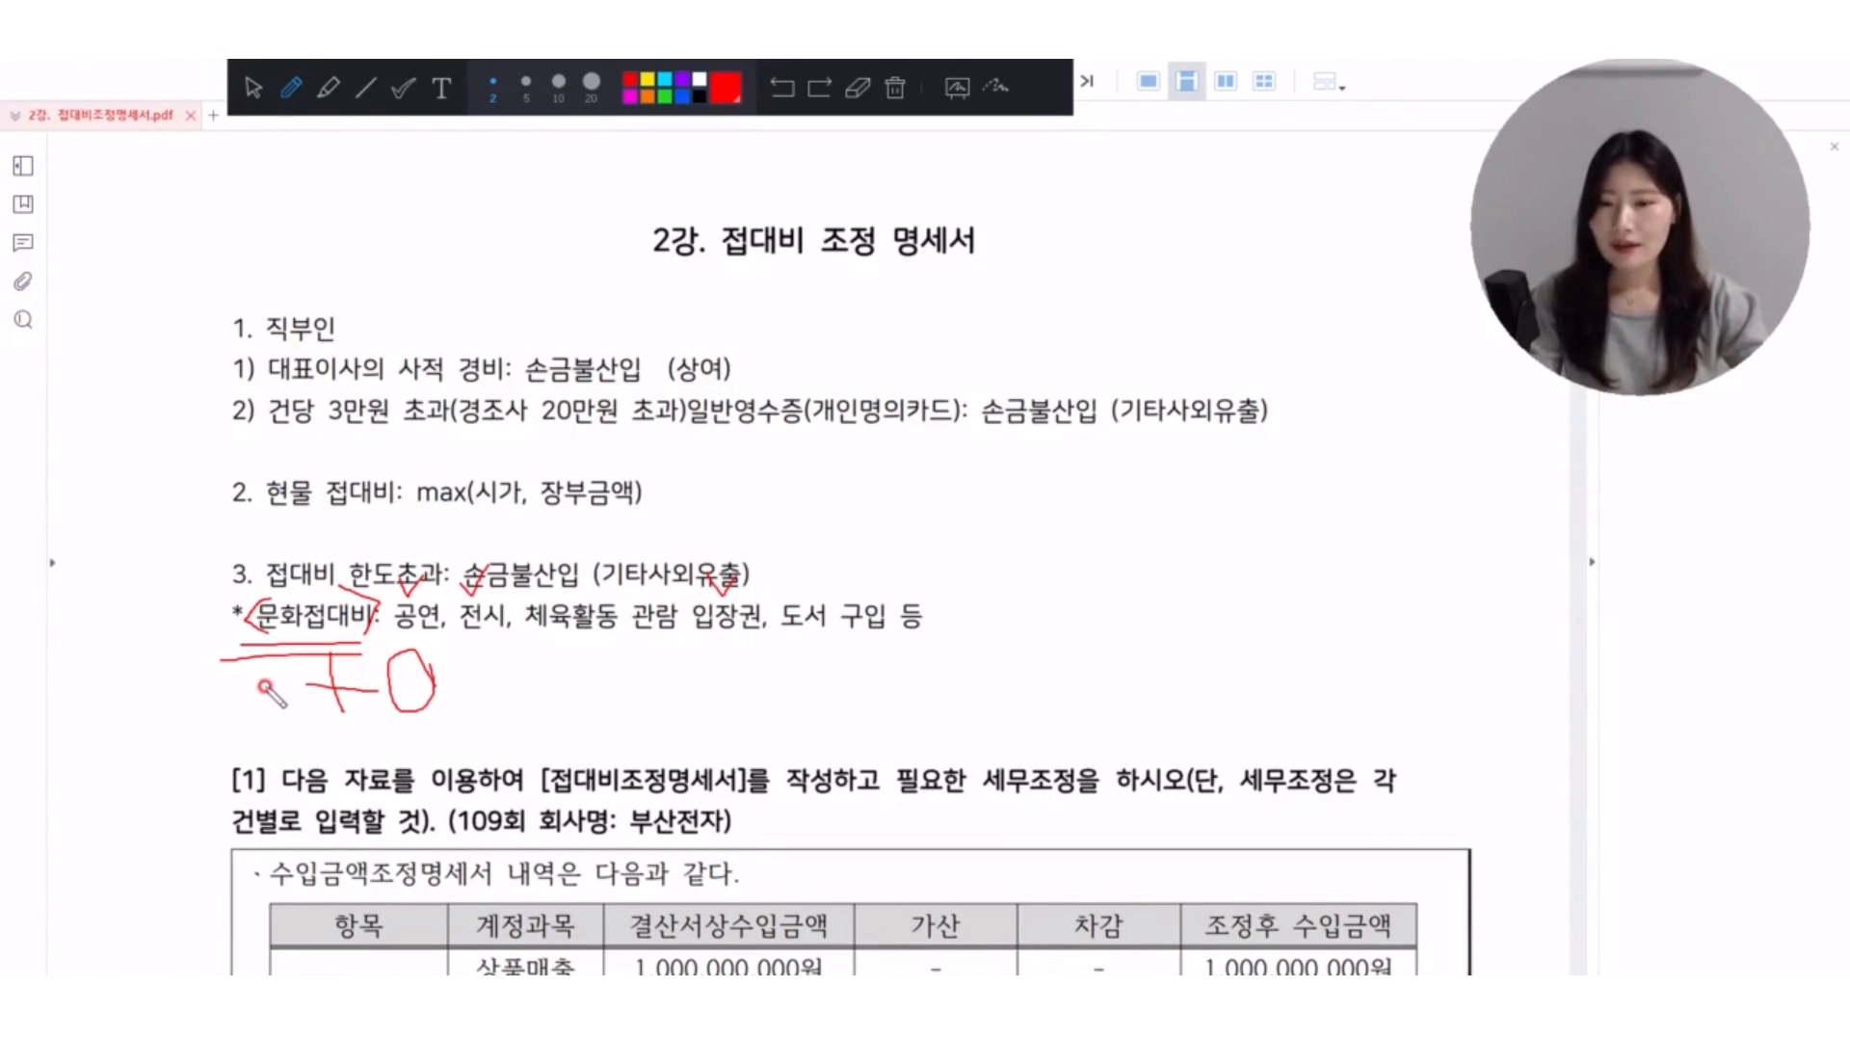
pyautogui.moveTo(256, 665)
pyautogui.mouseDown()
pyautogui.moveTo(227, 714)
pyautogui.moveTo(284, 694)
pyautogui.moveTo(254, 663)
pyautogui.moveTo(405, 680)
pyautogui.moveTo(358, 728)
pyautogui.mouseUp()
pyautogui.moveTo(414, 654); pyautogui.dragTo(435, 684)
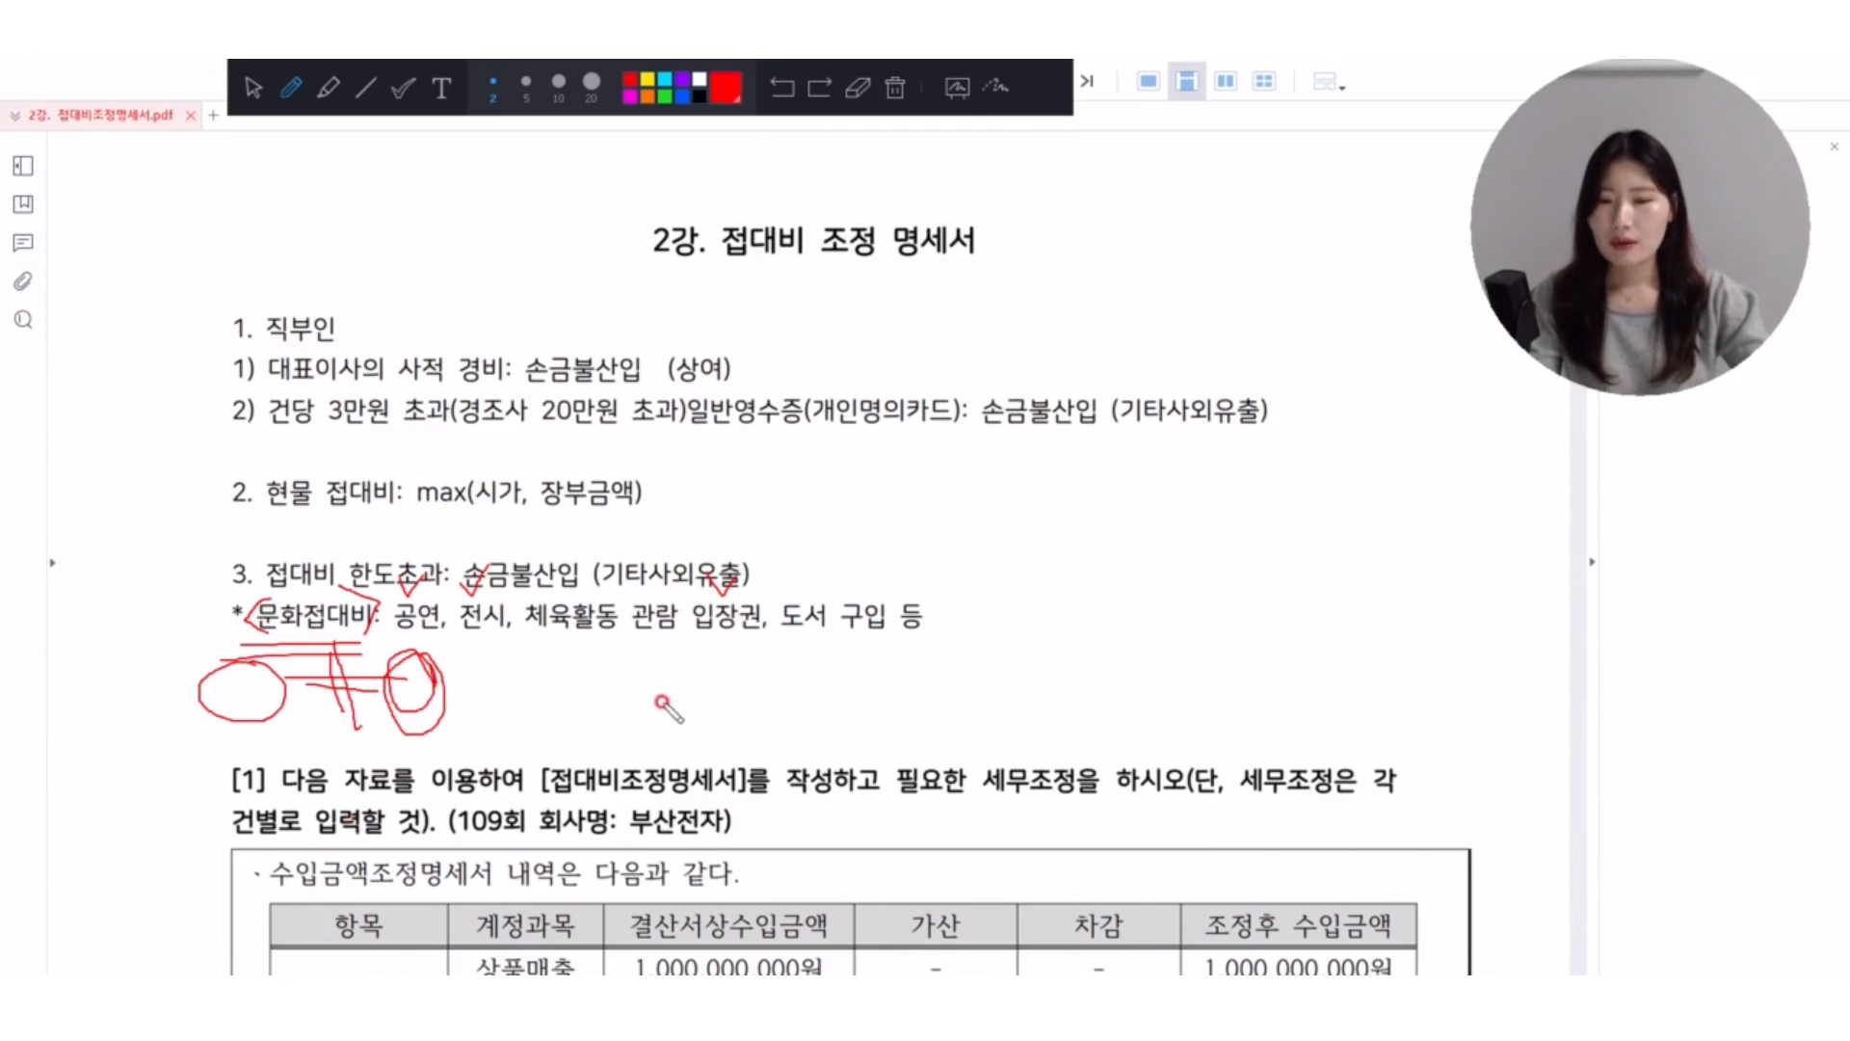
pyautogui.moveTo(633, 758)
pyautogui.mouseDown()
pyautogui.moveTo(644, 628)
pyautogui.moveTo(674, 669)
pyautogui.moveTo(644, 633)
pyautogui.mouseUp()
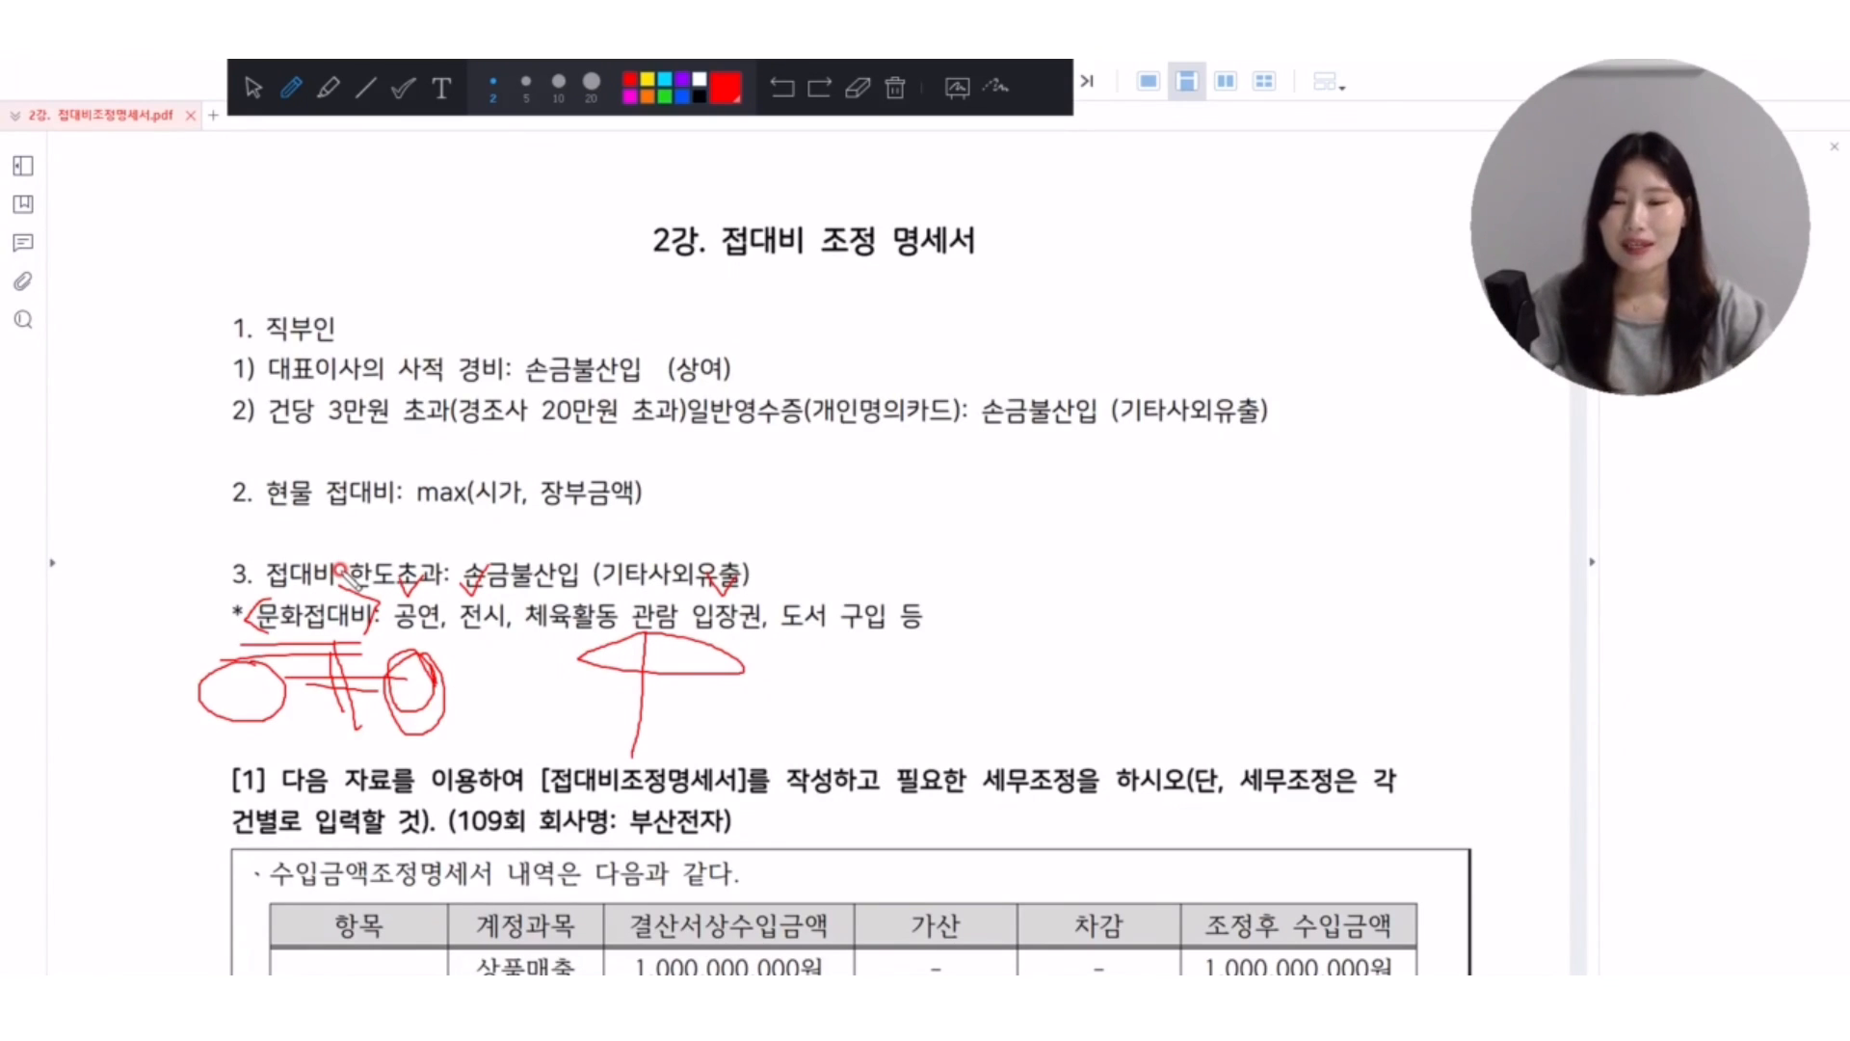
pyautogui.click(895, 87)
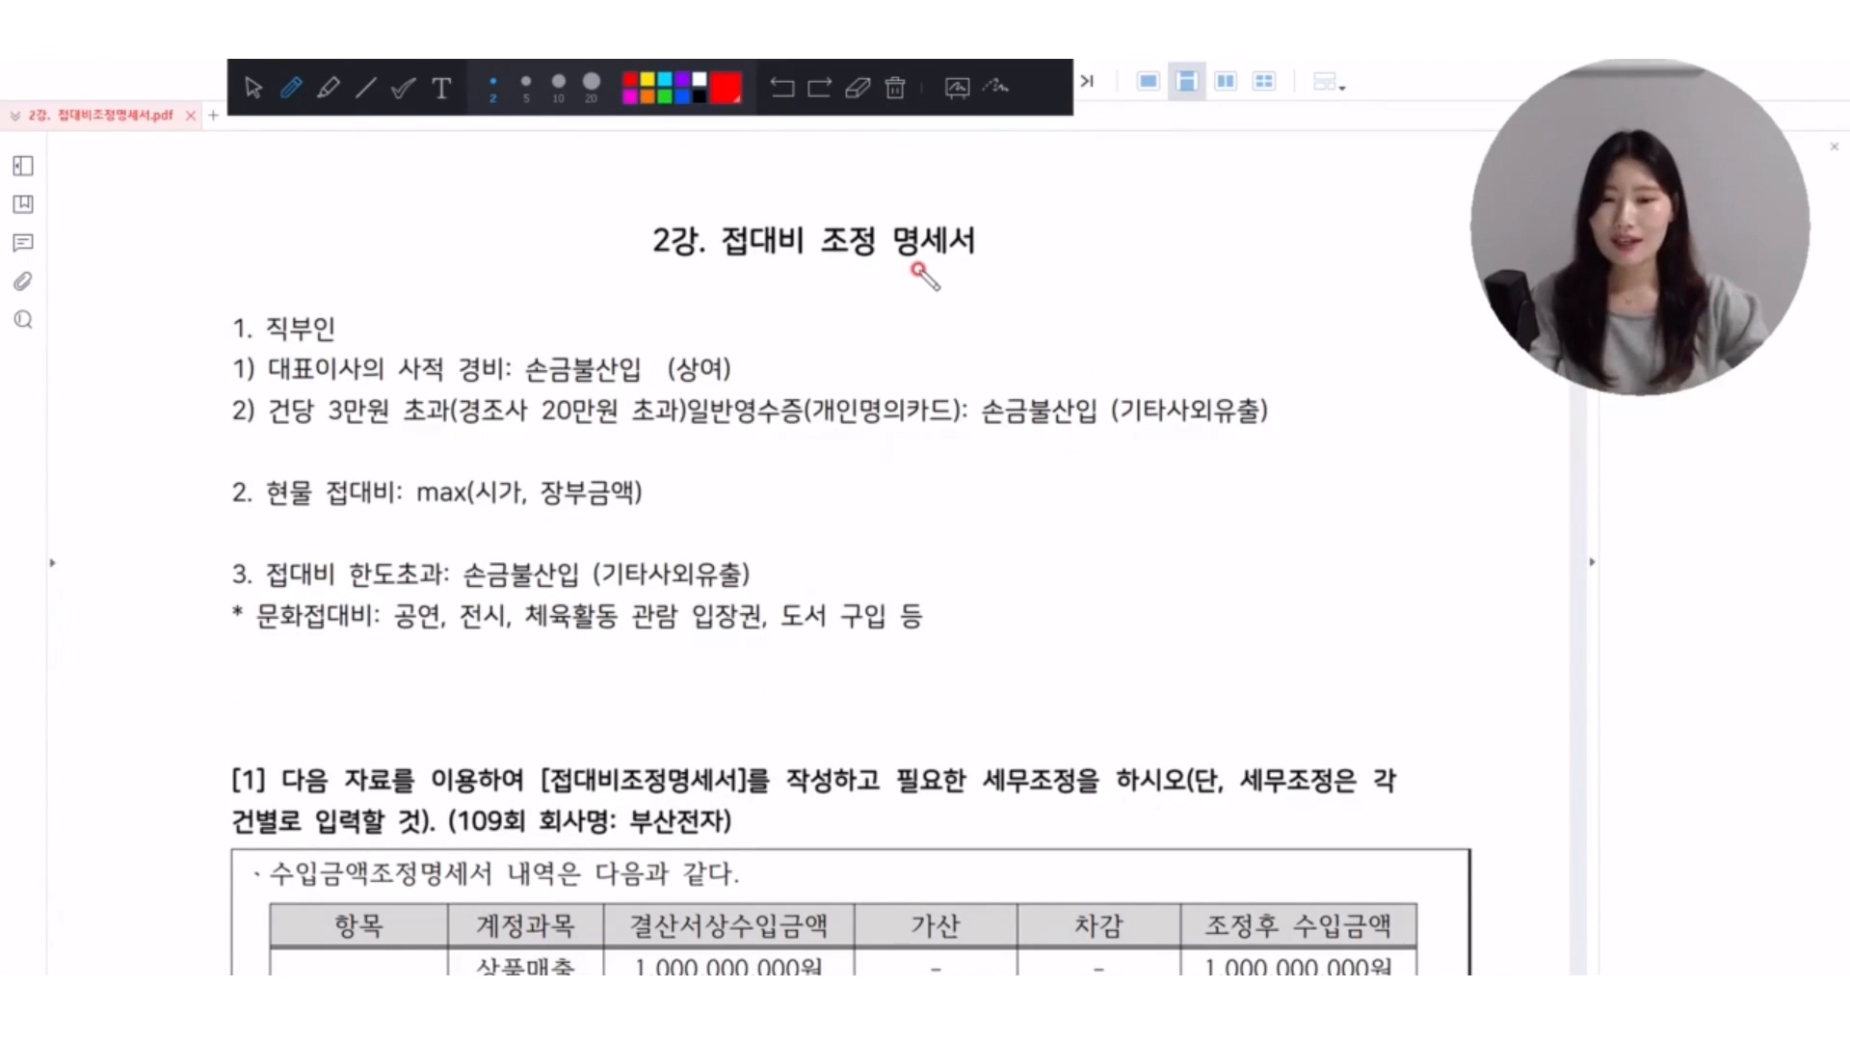
# Mark the summary notes from 직부인 through 문화접대비 with the pen, and clear the annotations.
pyautogui.click(254, 88)
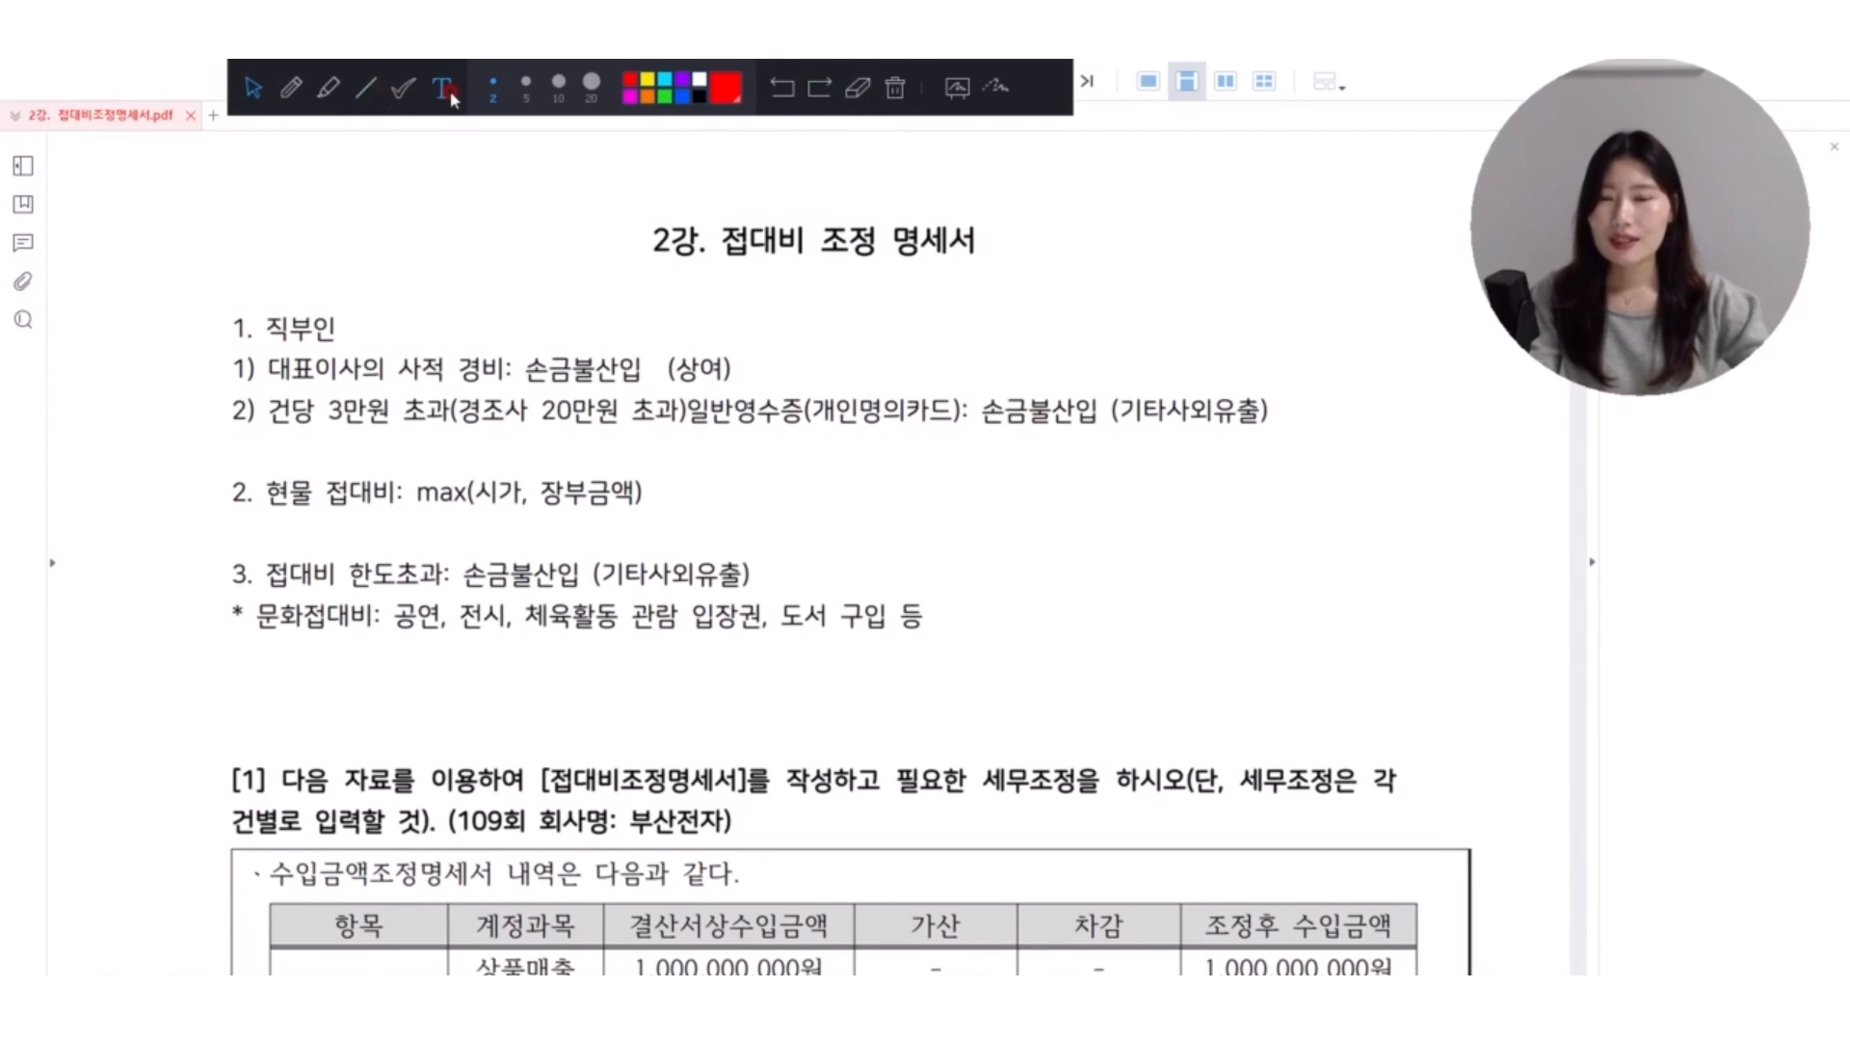
pyautogui.click(291, 88)
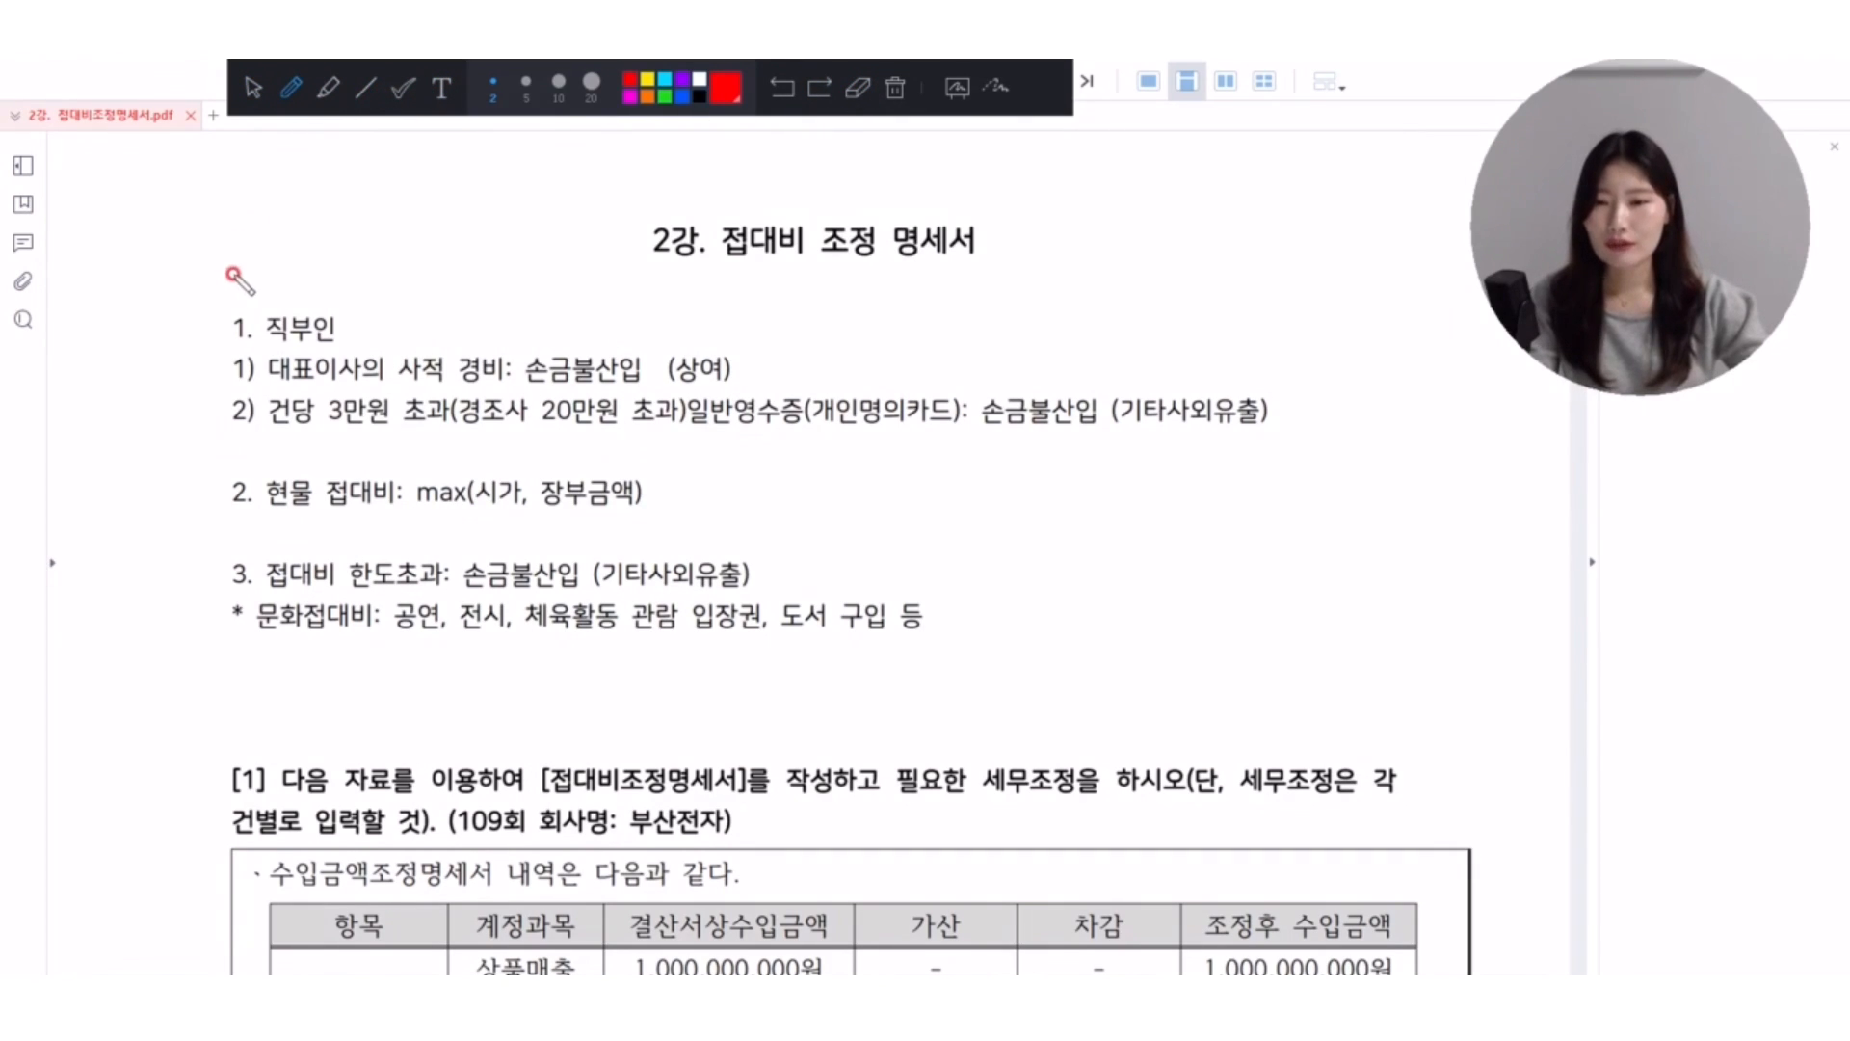
pyautogui.moveTo(231, 274)
pyautogui.mouseDown()
pyautogui.moveTo(128, 521)
pyautogui.moveTo(238, 706)
pyautogui.mouseUp()
pyautogui.moveTo(282, 304)
pyautogui.mouseDown()
pyautogui.moveTo(328, 187)
pyautogui.moveTo(386, 219)
pyautogui.moveTo(275, 321)
pyautogui.mouseUp()
pyautogui.click(895, 88)
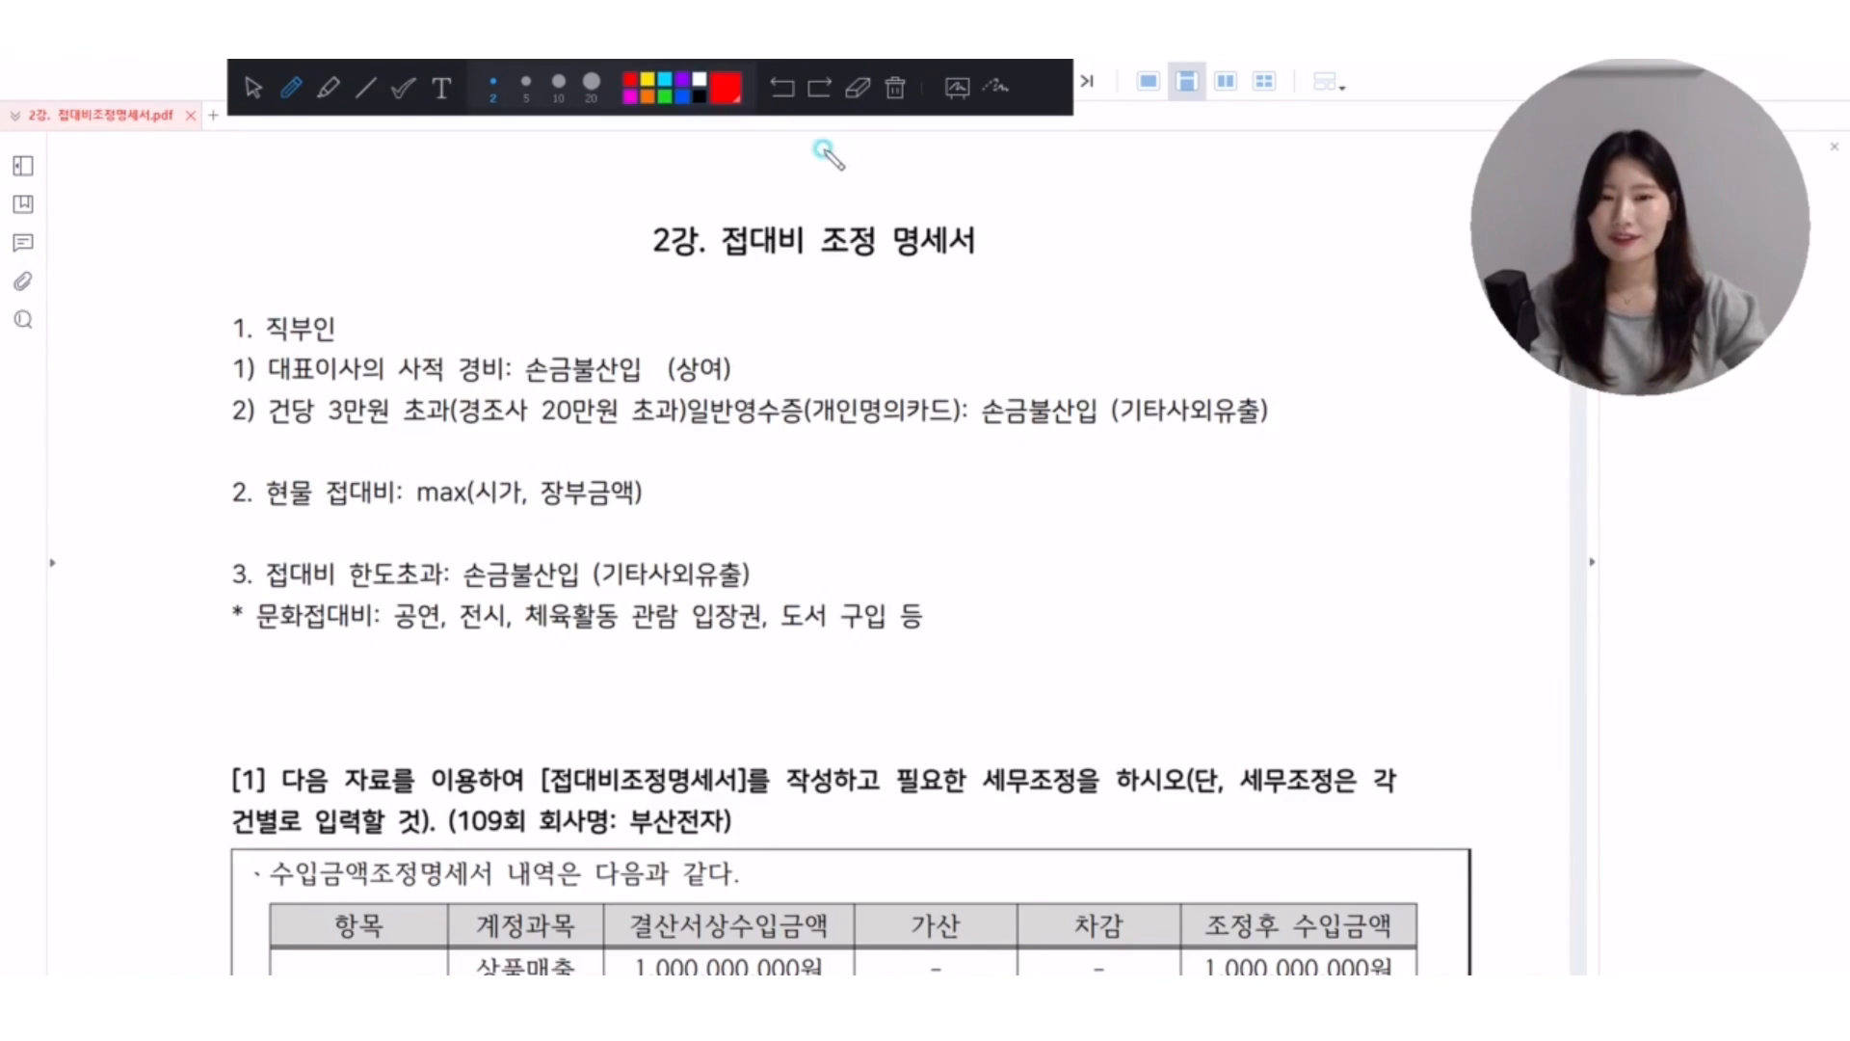
# Leave pen mode and bring exercise [1] for 부산전자 into view, with its 수입금액 and 접대비 tables.
pyautogui.click(253, 88)
pyautogui.scroll(-3, 675, 491)
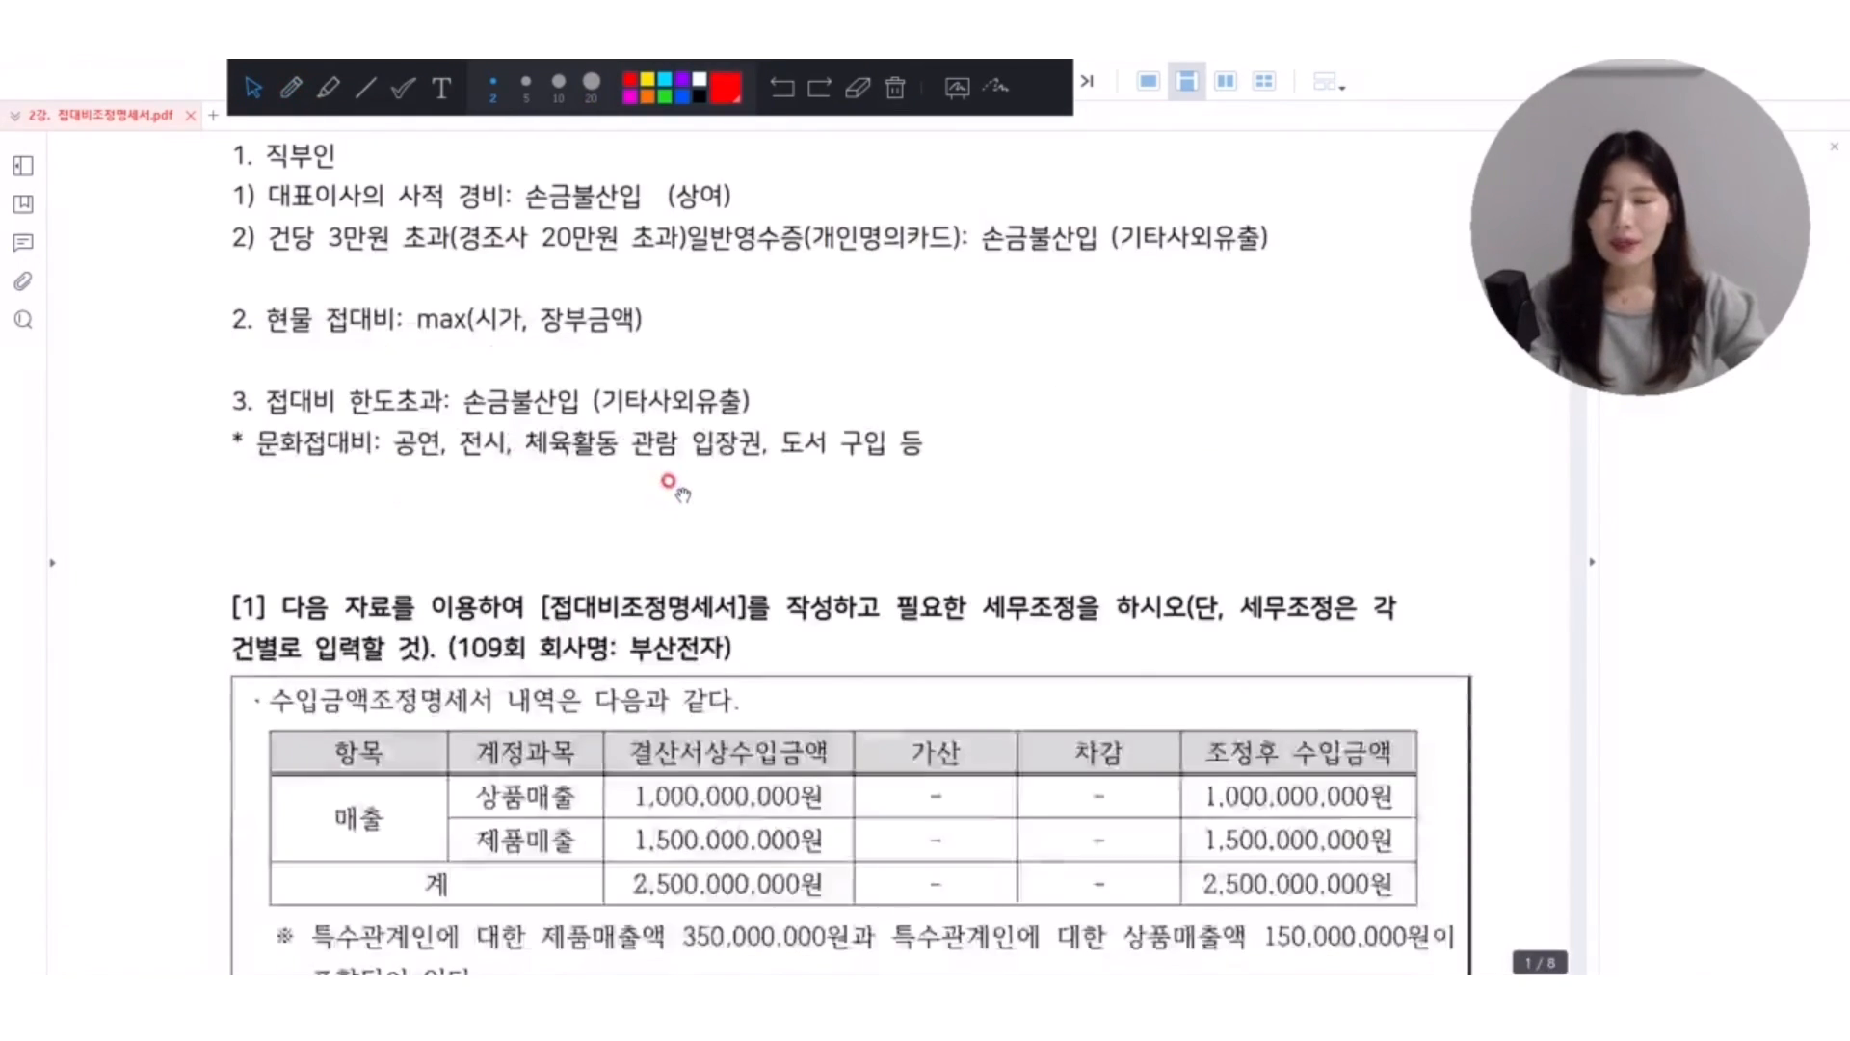
pyautogui.scroll(-5, 669, 481)
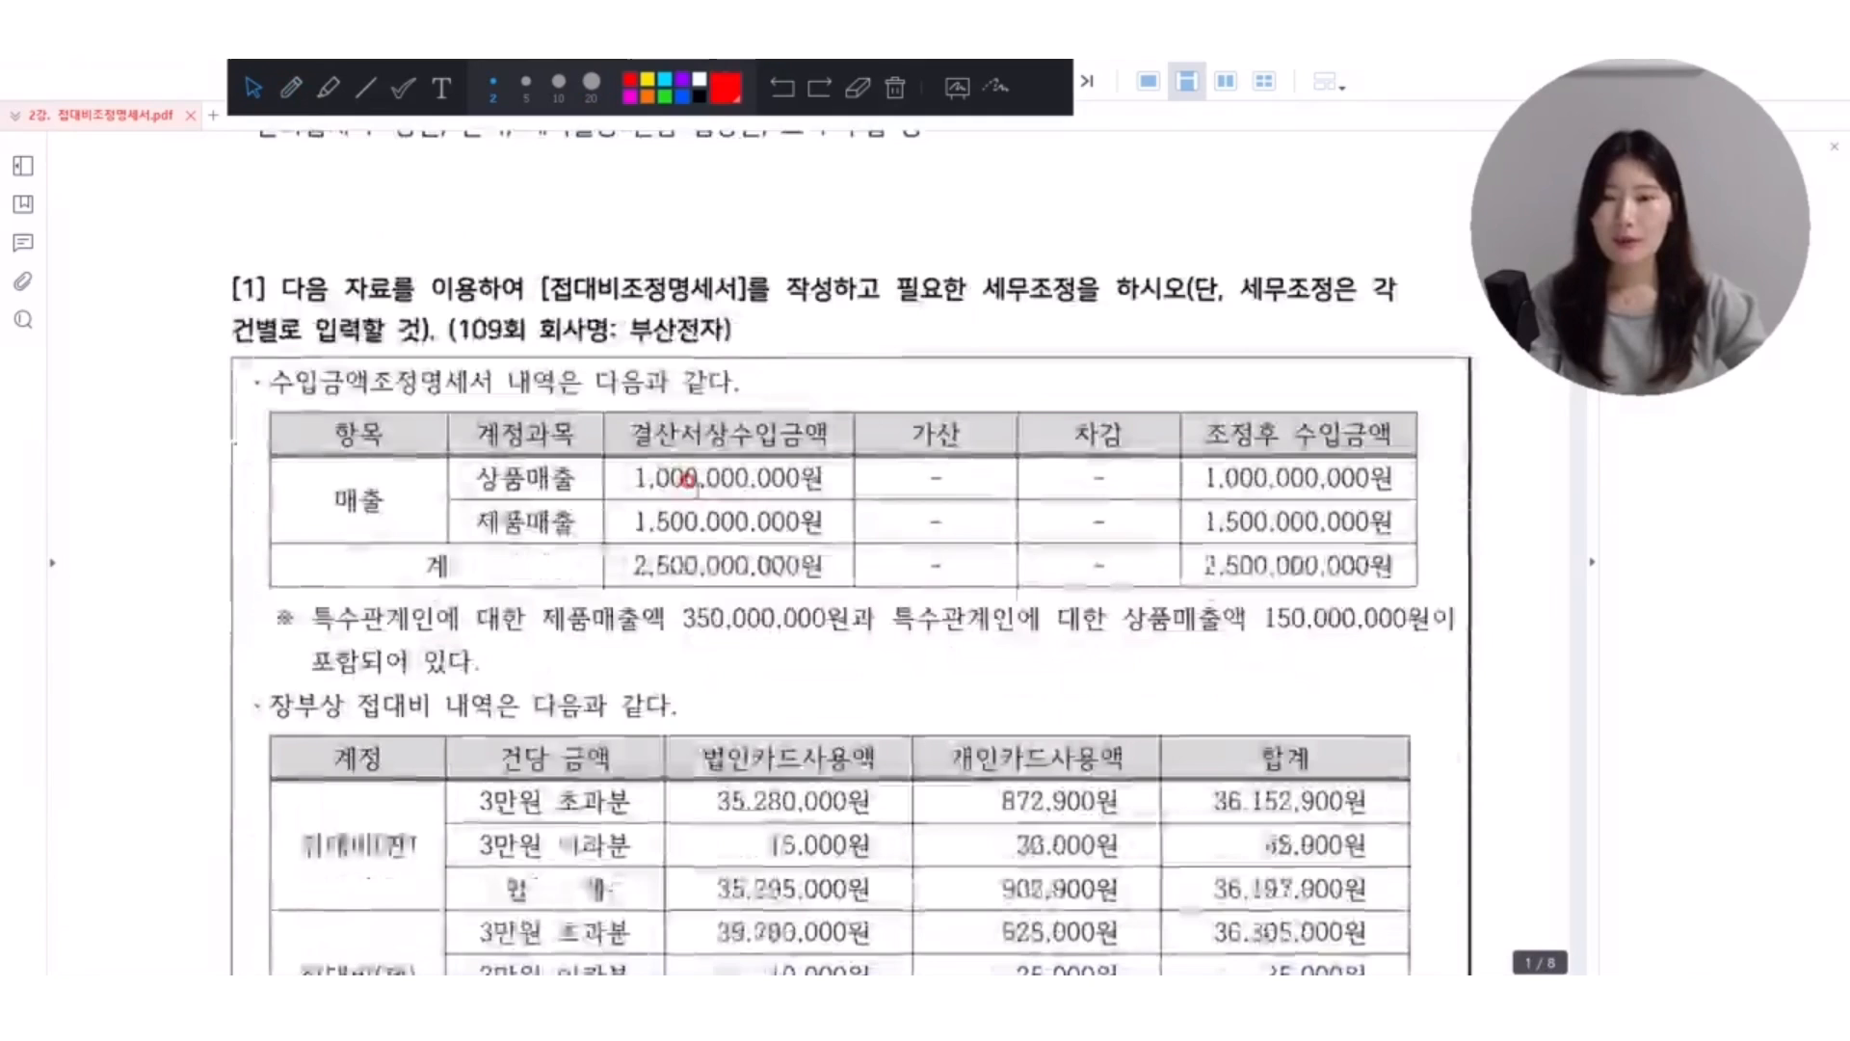
pyautogui.scroll(-2, 687, 479)
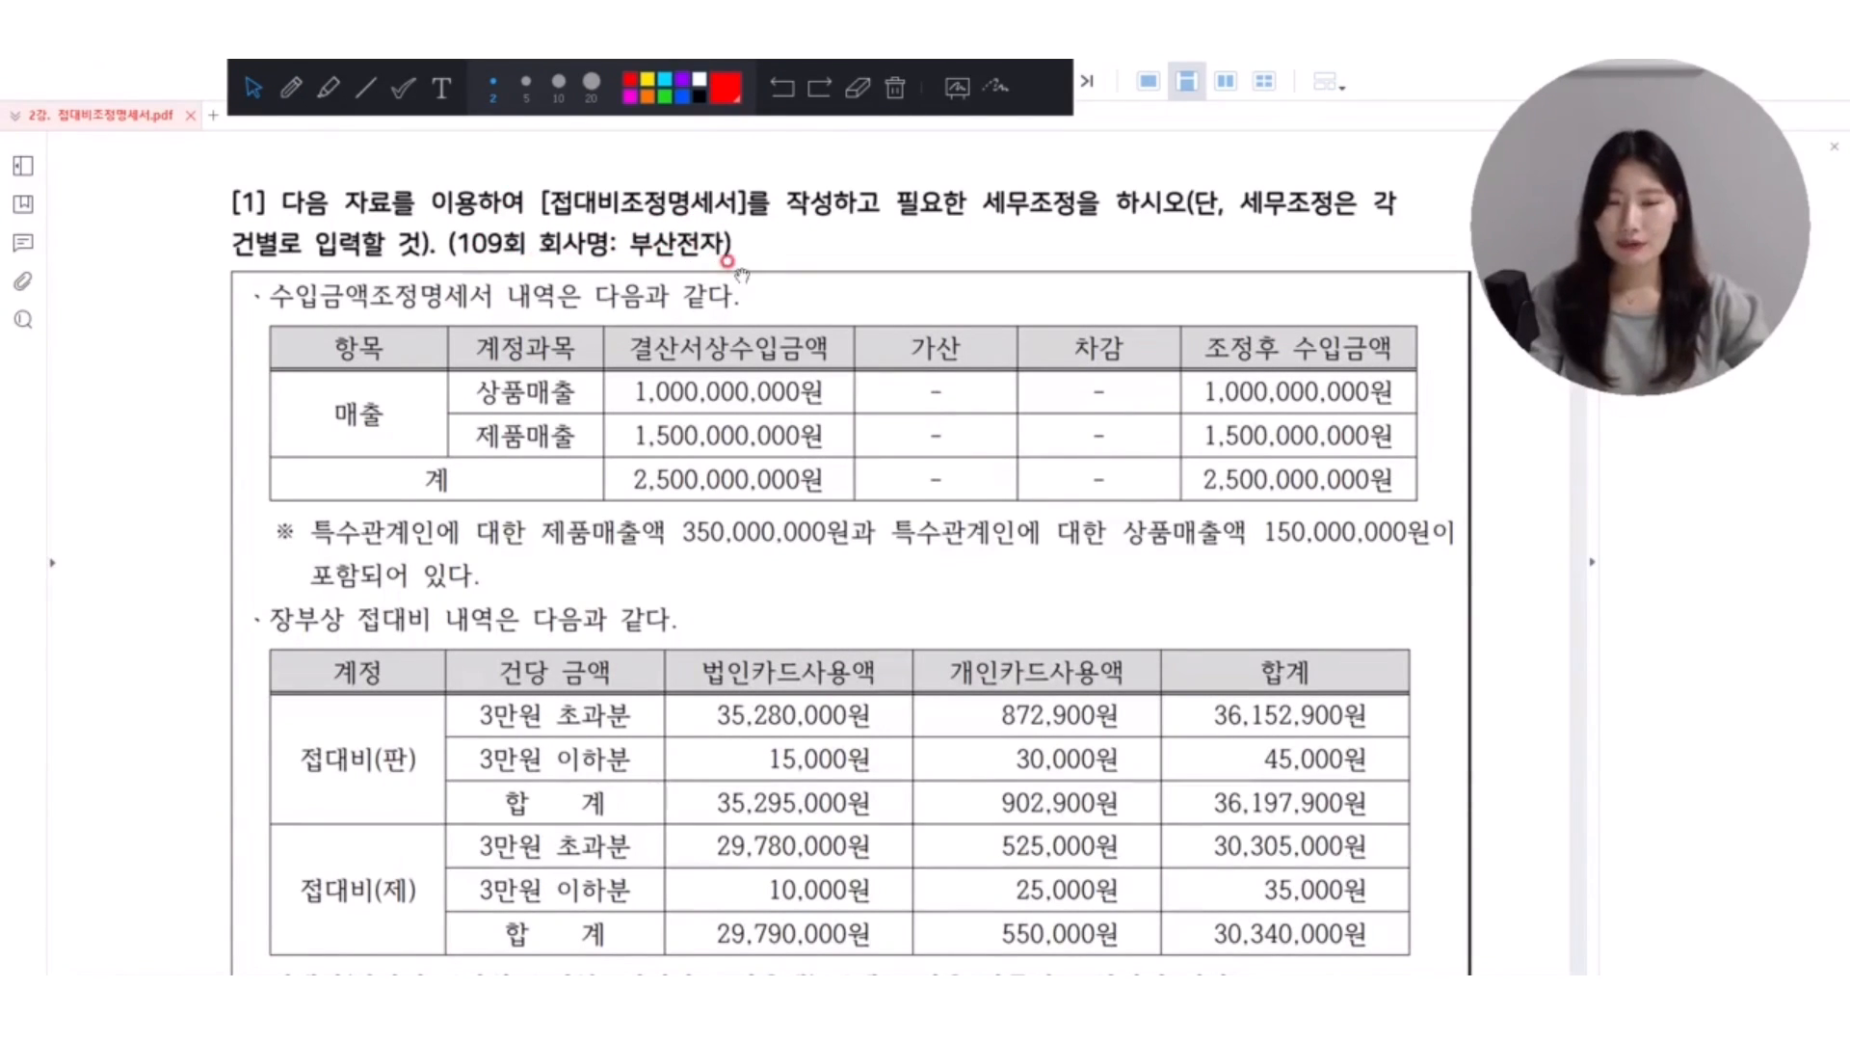
# Switch to KcLep, search its menus for ㅈㄷㅂ, and open 접대비조정명세서.
pyautogui.hotkey('alt', 'Tab')
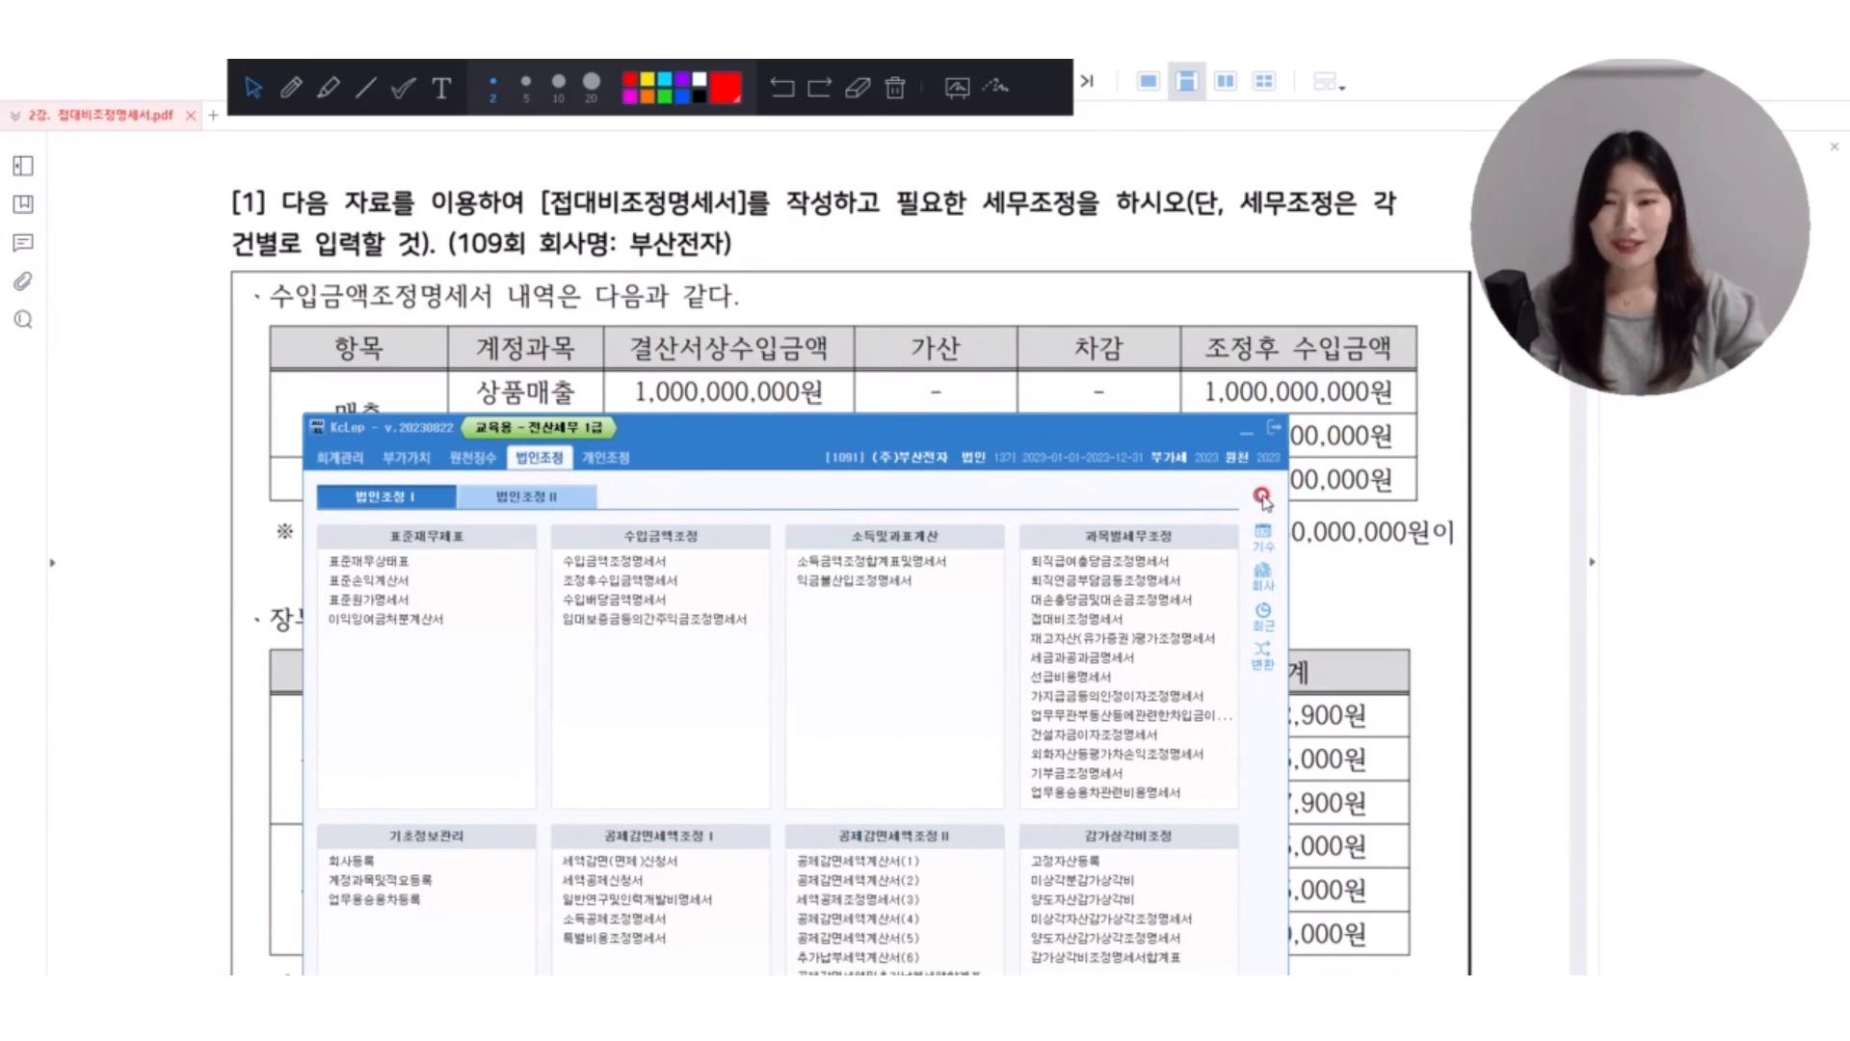
pyautogui.click(1263, 499)
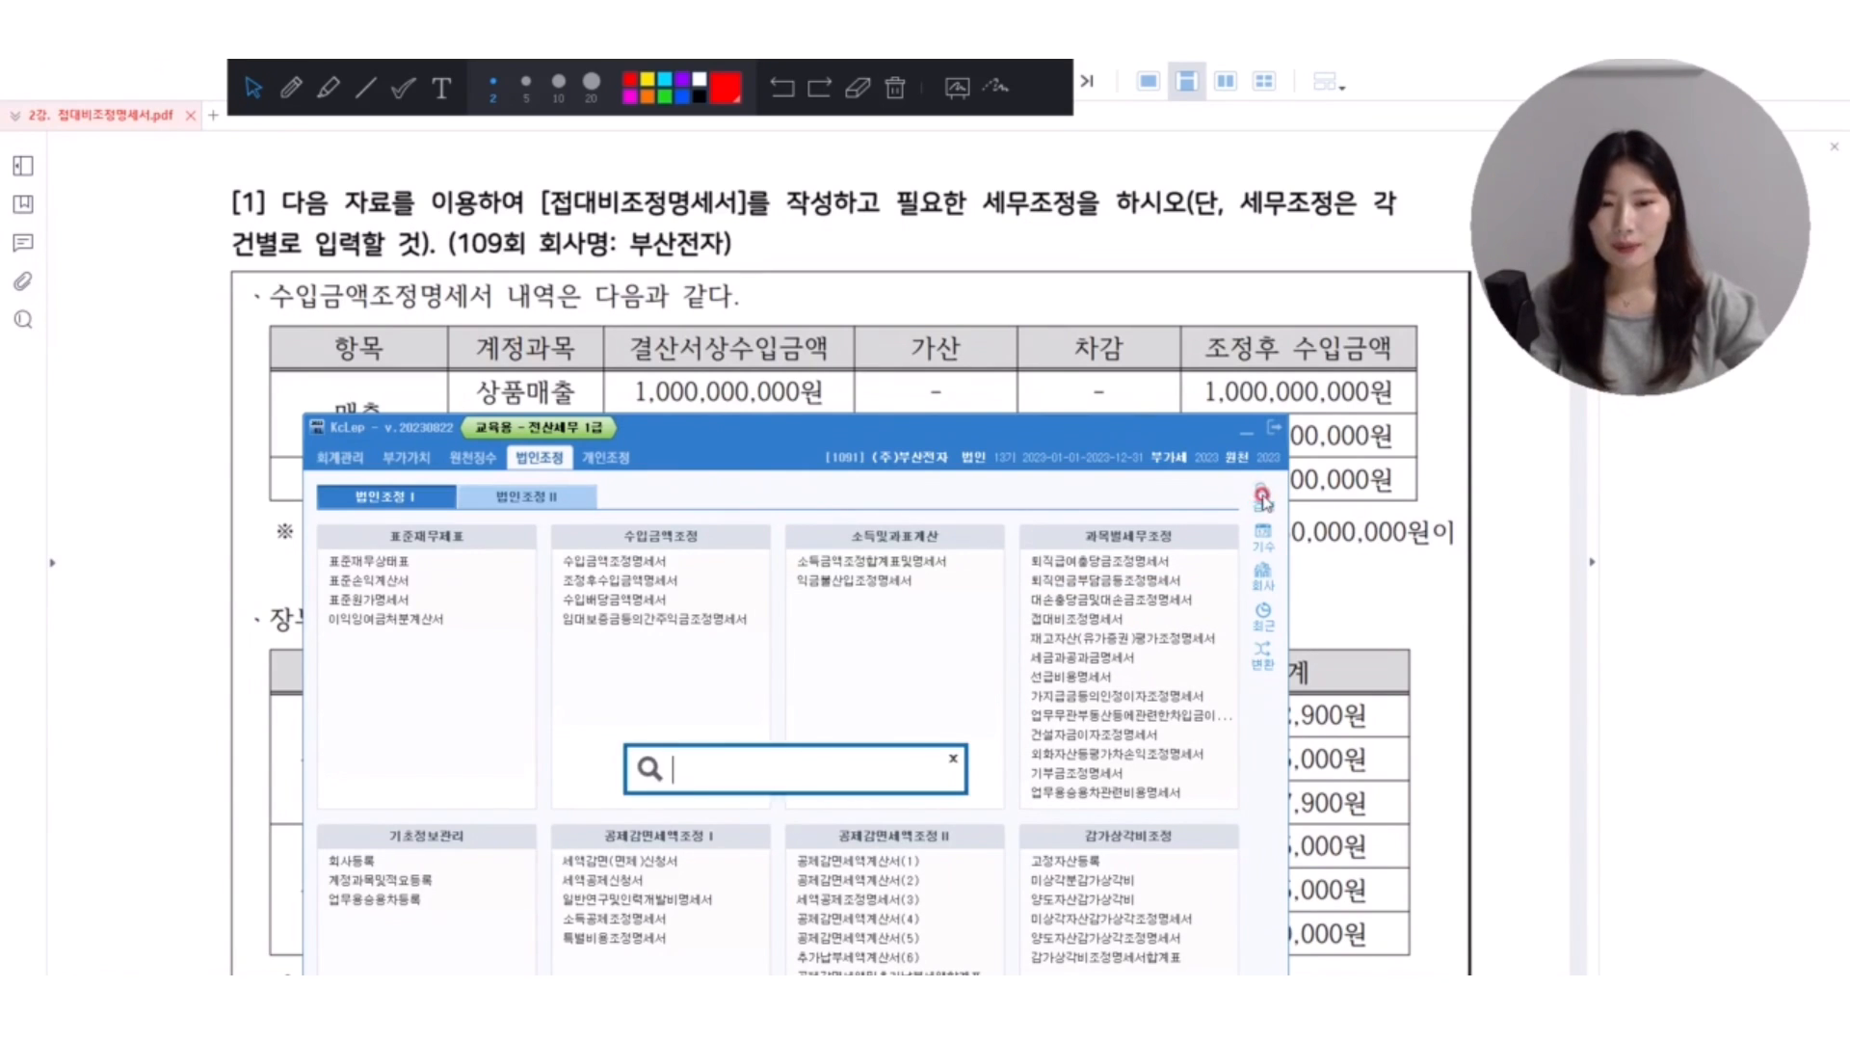
pyautogui.write('weq')
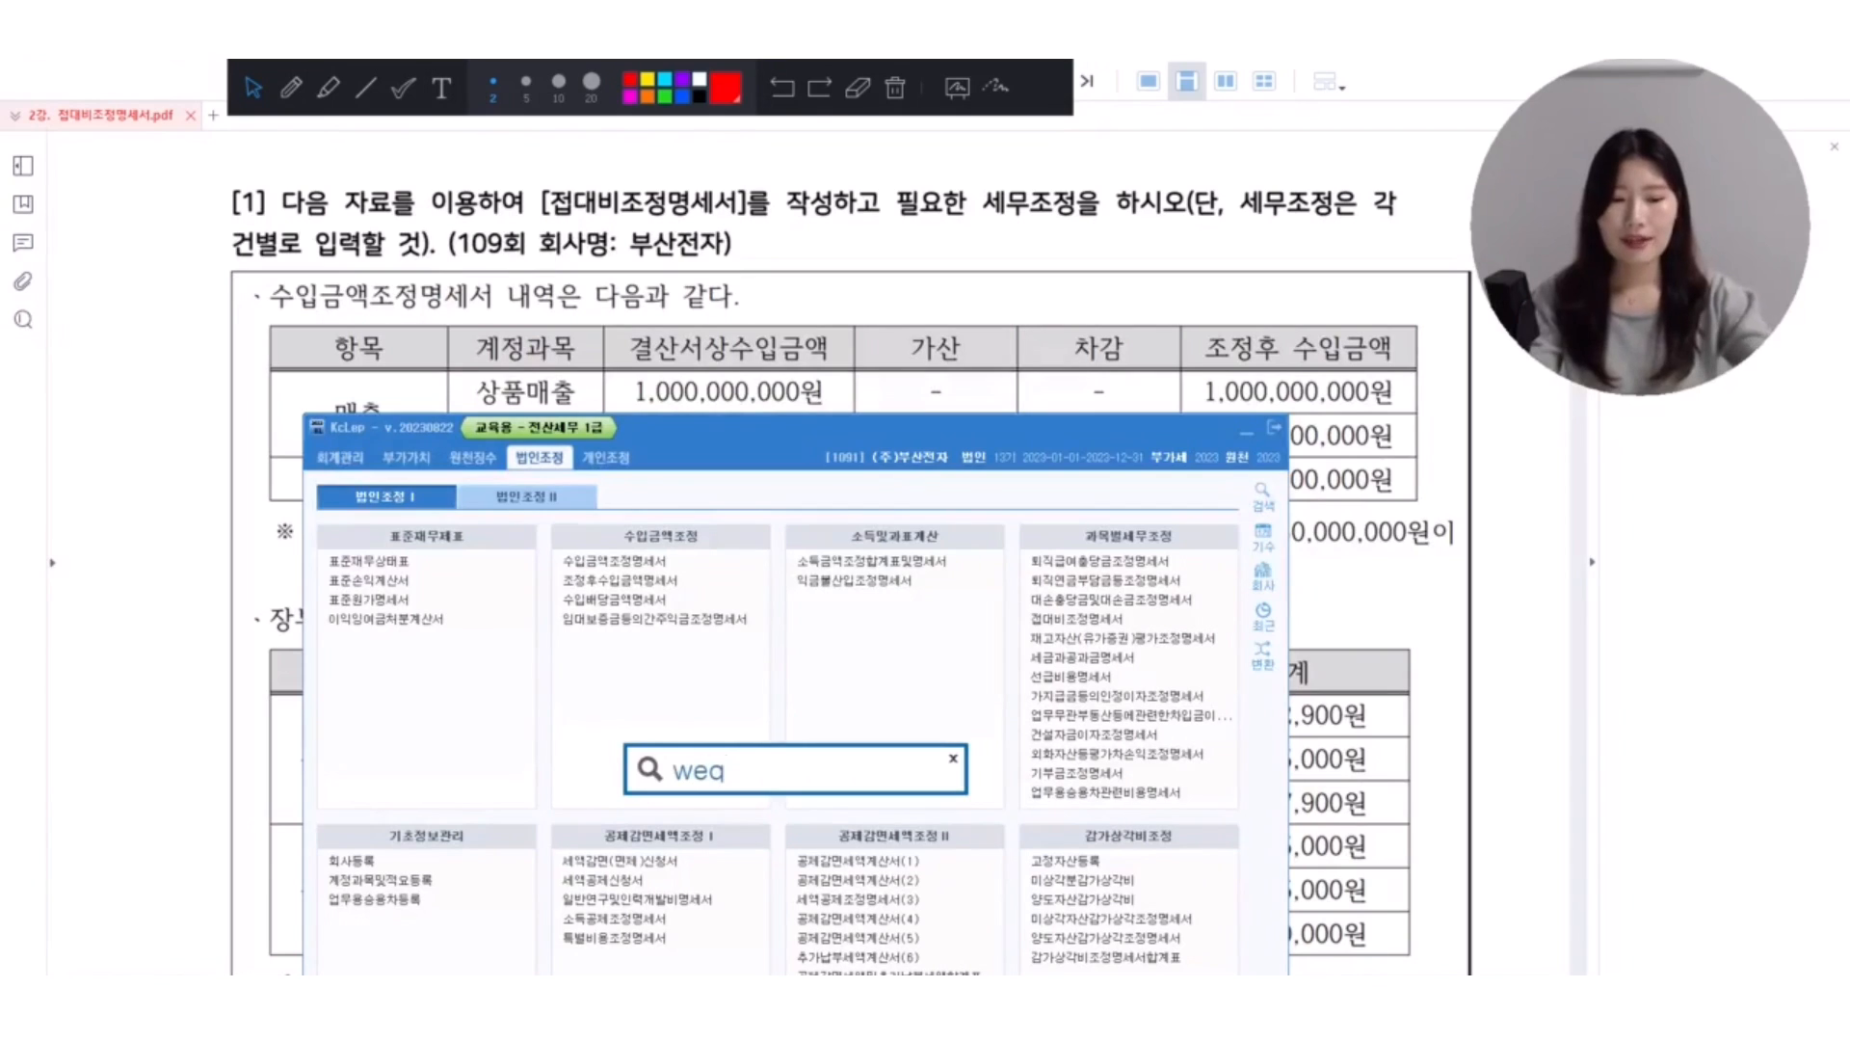
pyautogui.press('BackSpace')
pyautogui.press('BackSpace')
pyautogui.press('BackSpace')
pyautogui.write('접대비')
pyautogui.press('Return')
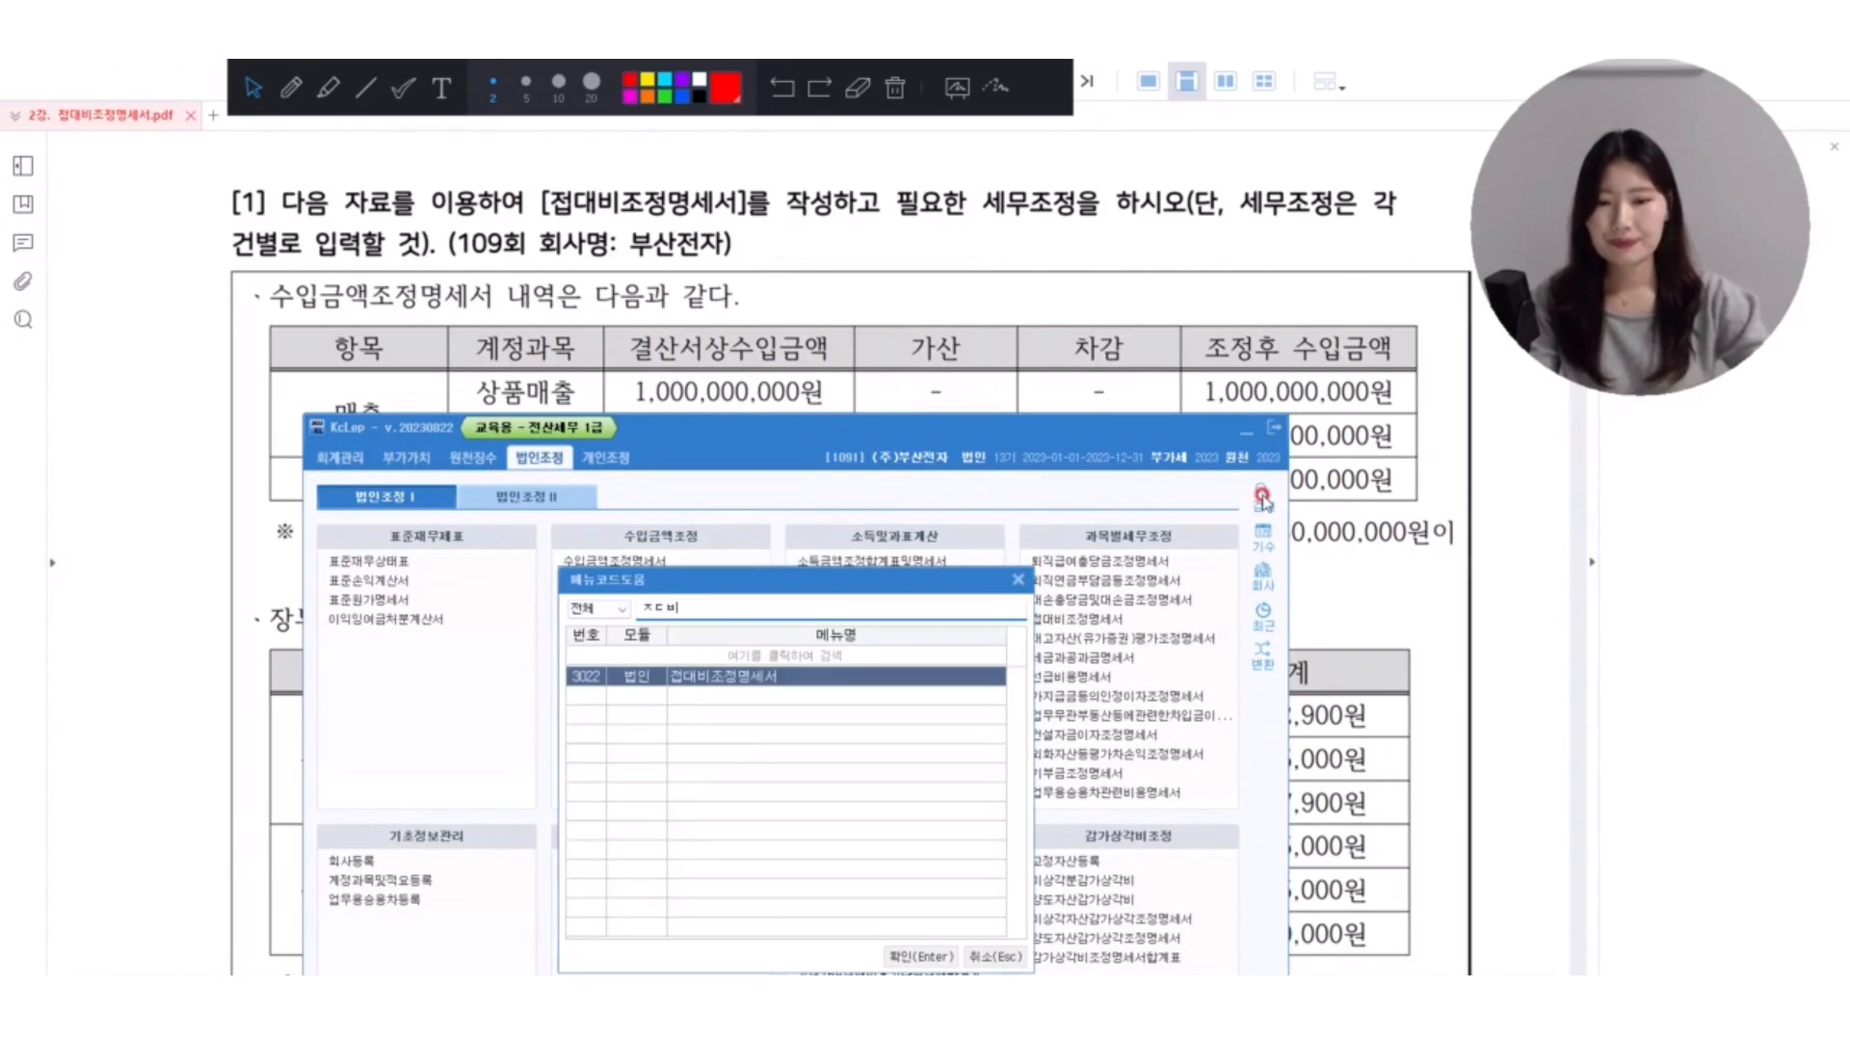
pyautogui.press('Return')
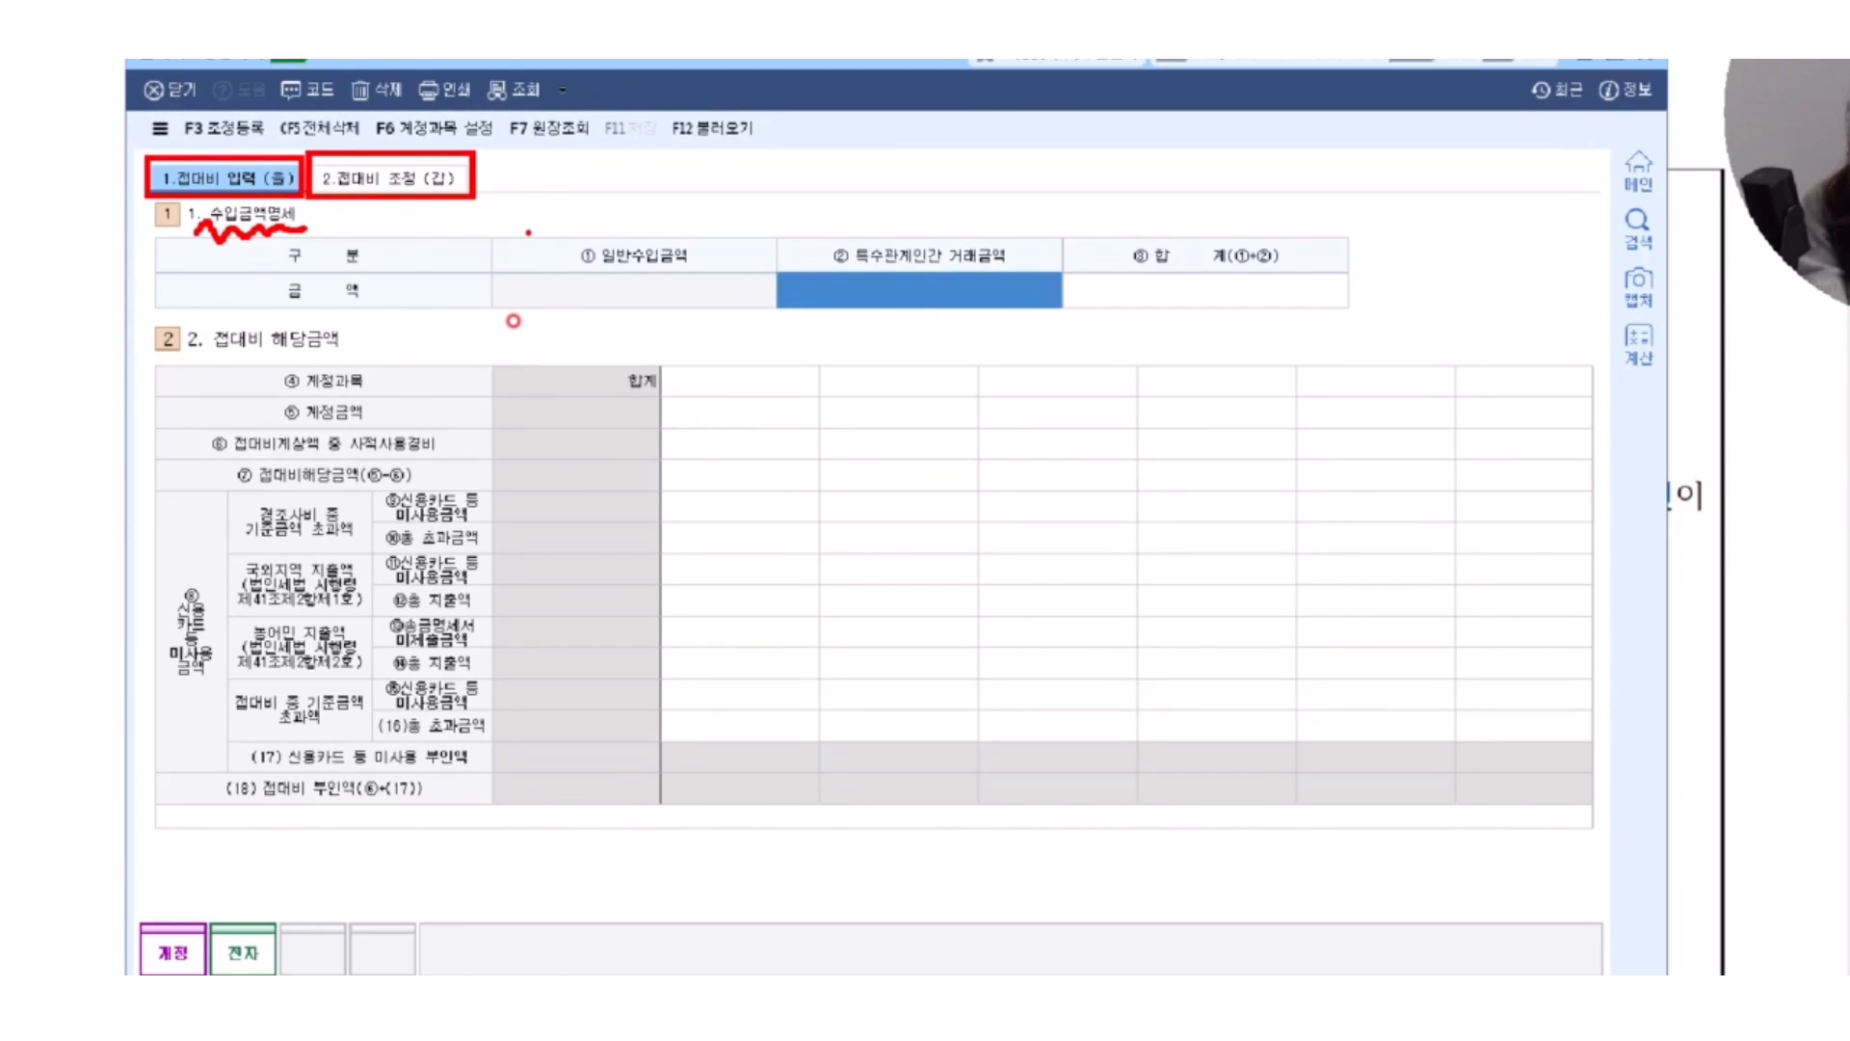
# Handwrite 1 and 100 joined by a bracket over 일반수입금액, draw a not-equal sign below, and clear the annotations.
pyautogui.moveTo(553, 174); pyautogui.dragTo(544, 238)
pyautogui.moveTo(649, 183)
pyautogui.mouseDown()
pyautogui.moveTo(666, 156)
pyautogui.moveTo(655, 231)
pyautogui.moveTo(708, 165)
pyautogui.moveTo(732, 208)
pyautogui.moveTo(752, 169)
pyautogui.mouseUp()
pyautogui.moveTo(547, 240)
pyautogui.mouseDown()
pyautogui.moveTo(545, 267)
pyautogui.moveTo(674, 289)
pyautogui.moveTo(686, 237)
pyautogui.mouseUp()
pyautogui.moveTo(547, 329)
pyautogui.mouseDown()
pyautogui.moveTo(660, 321)
pyautogui.moveTo(617, 403)
pyautogui.mouseUp()
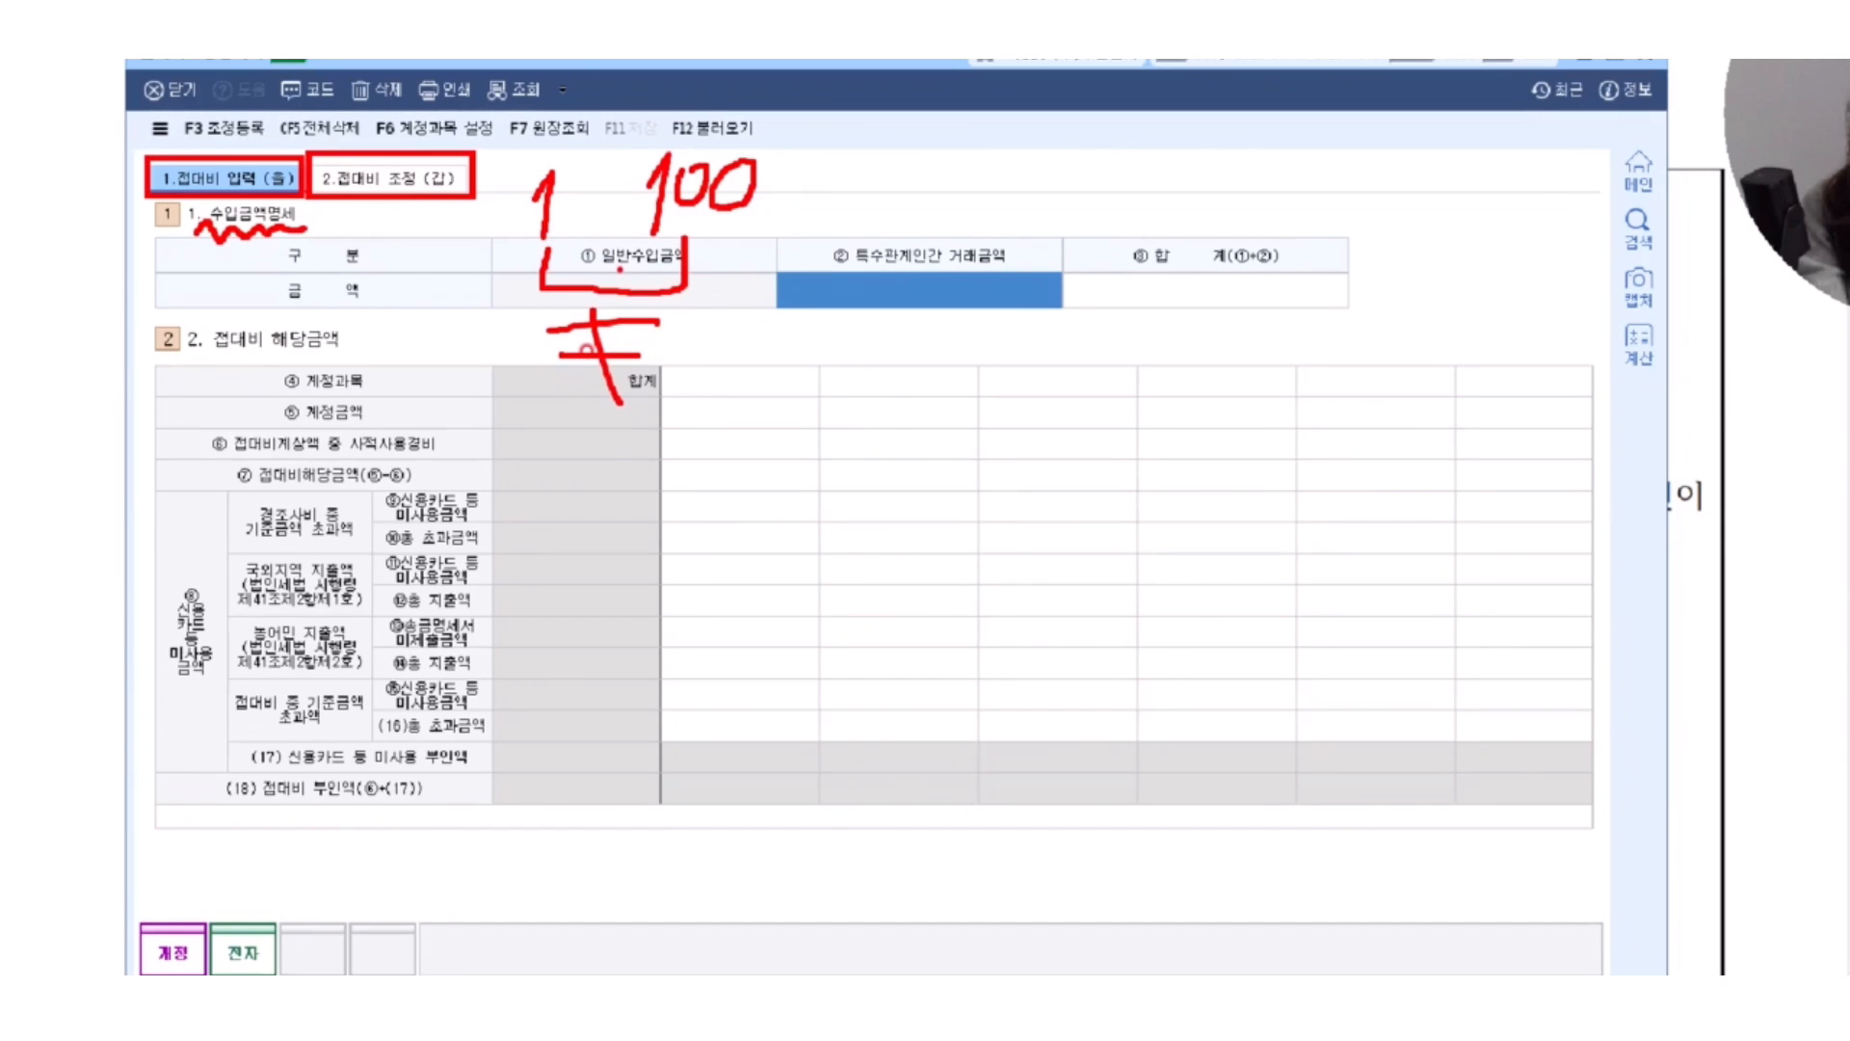
pyautogui.press('Escape')
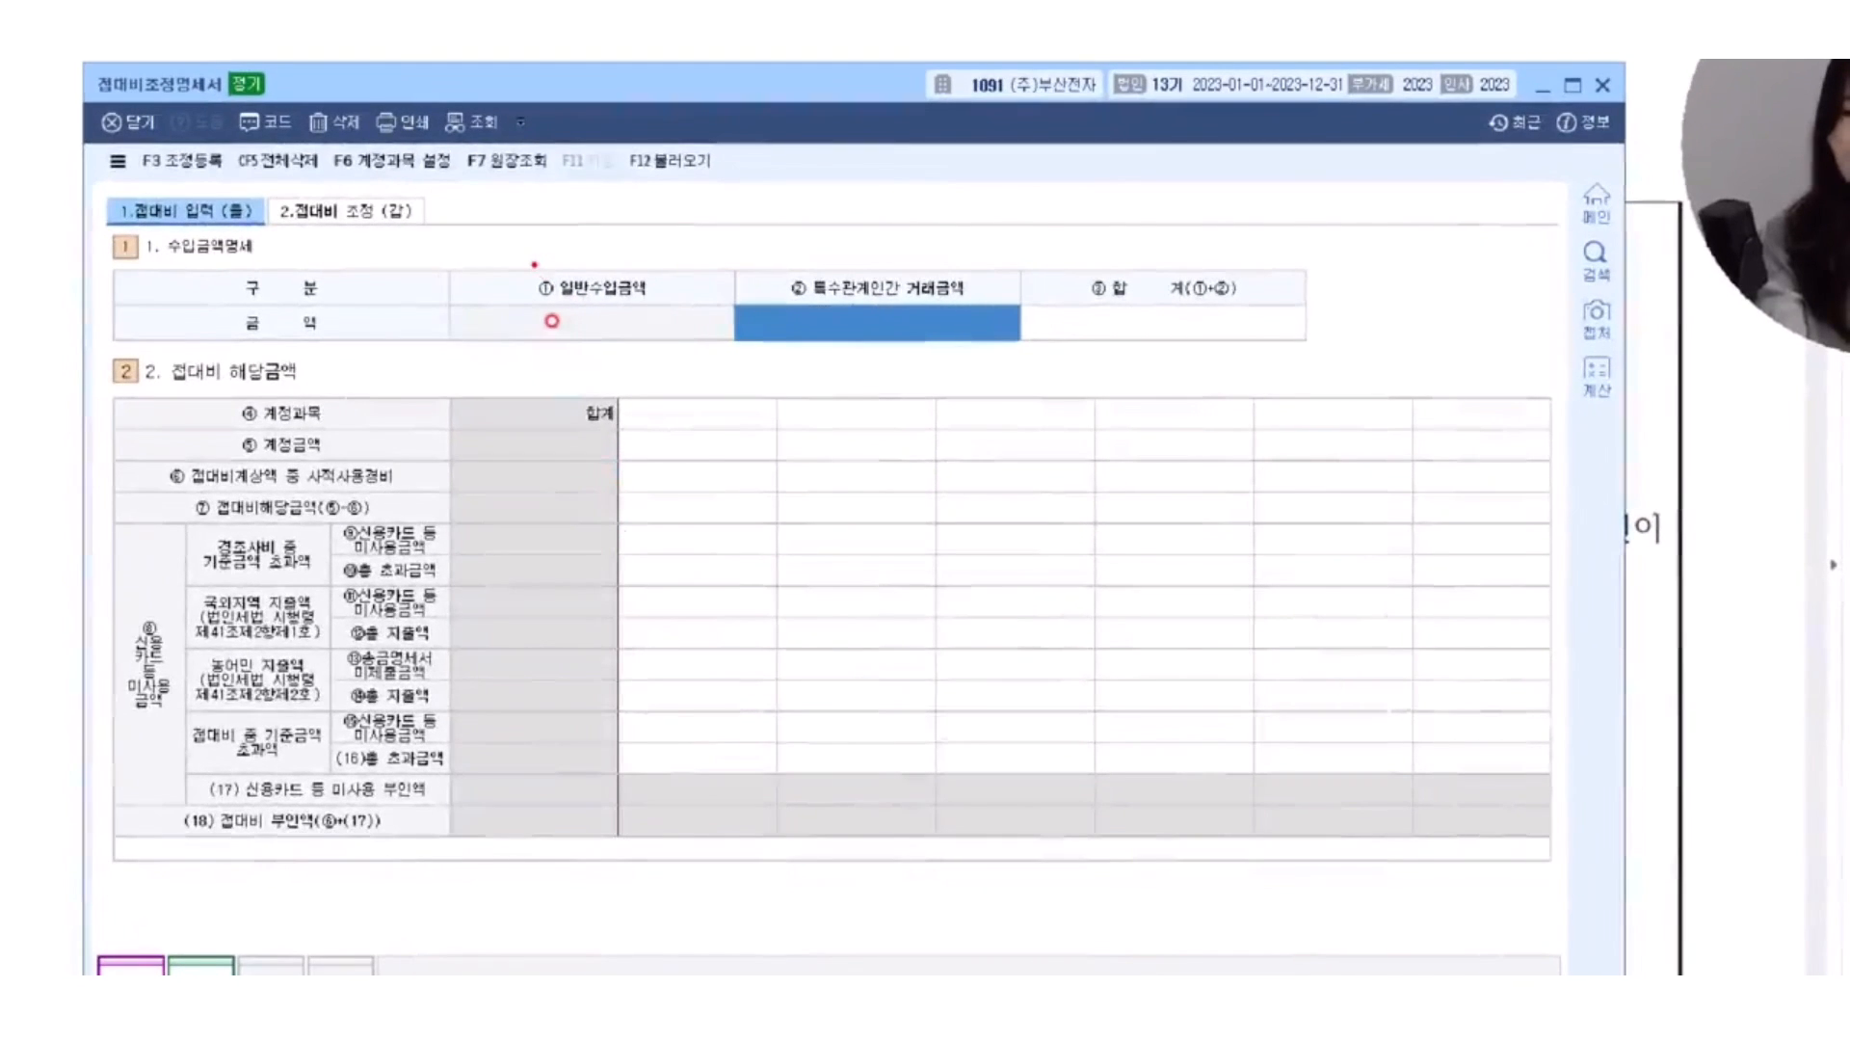
# Underline the 일반수입금액 and 특수관계인간 거래금액 headings in red in the 수입금액명세 table.
pyautogui.moveTo(516, 305); pyautogui.dragTo(655, 306)
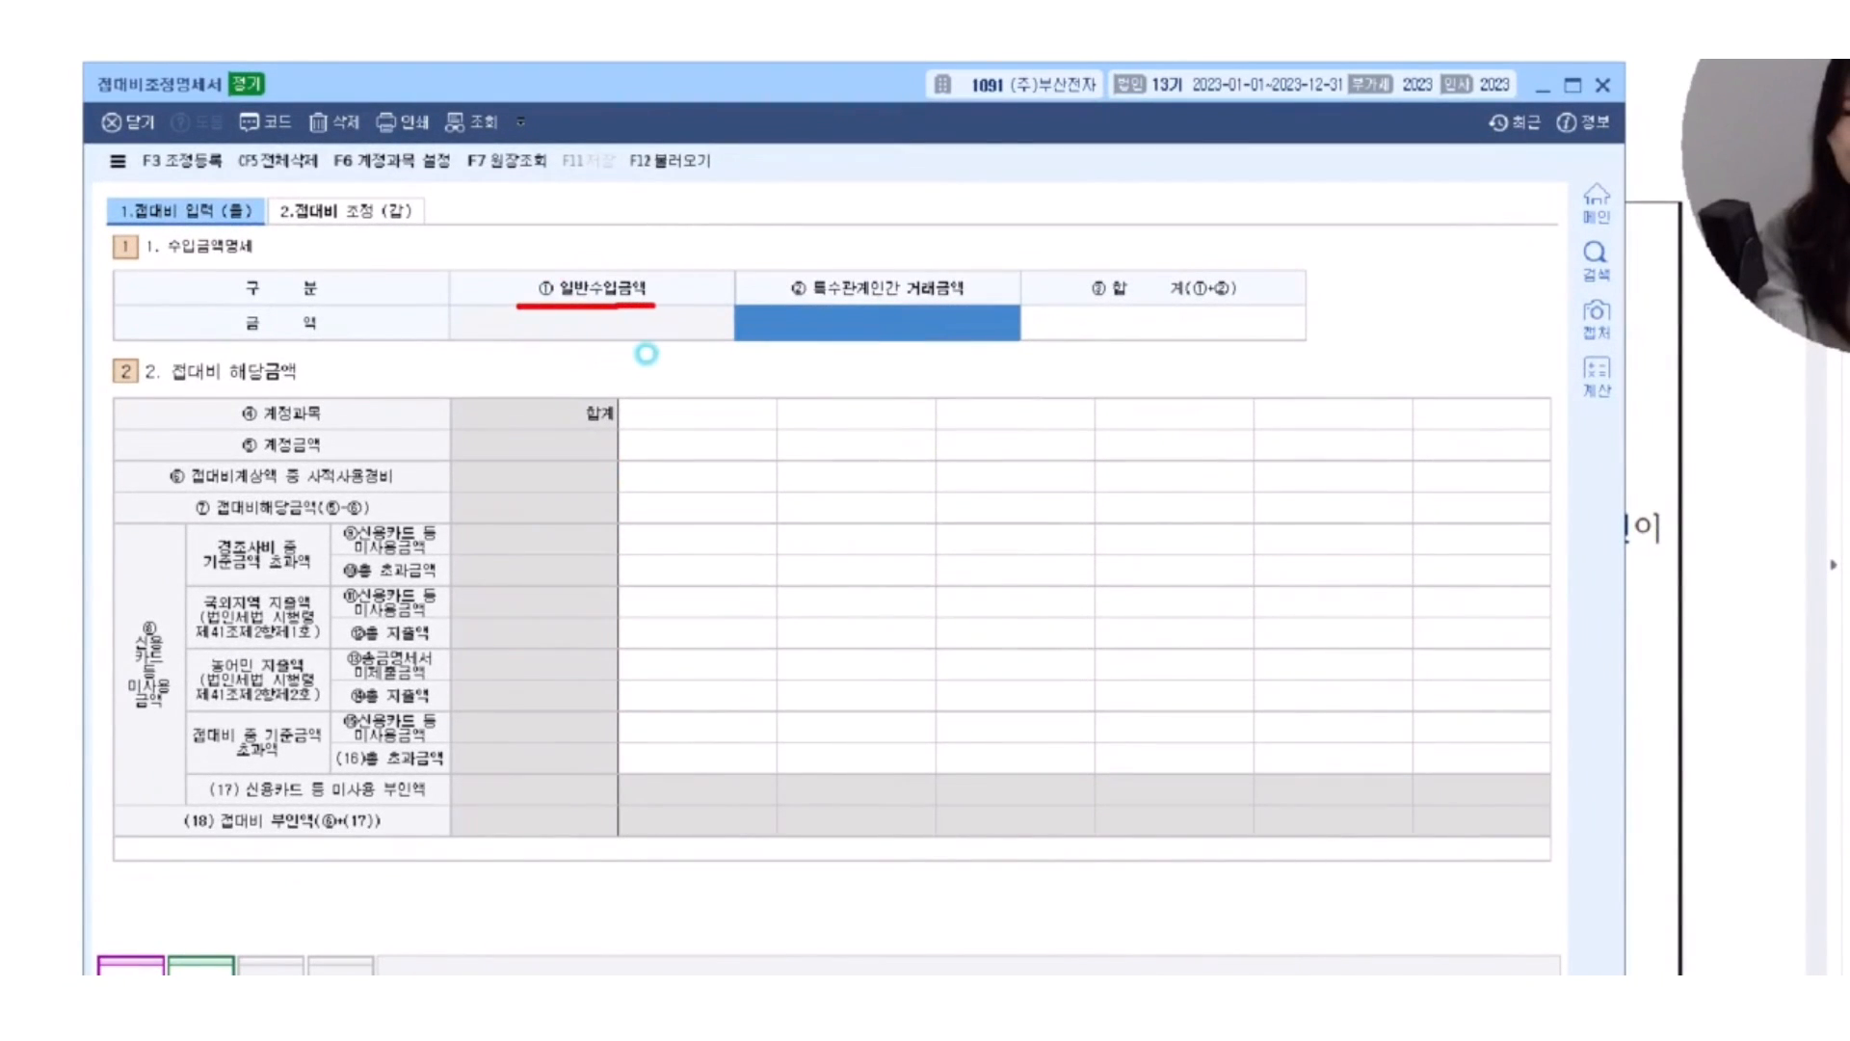
pyautogui.click(608, 309)
pyautogui.moveTo(805, 304); pyautogui.dragTo(969, 303)
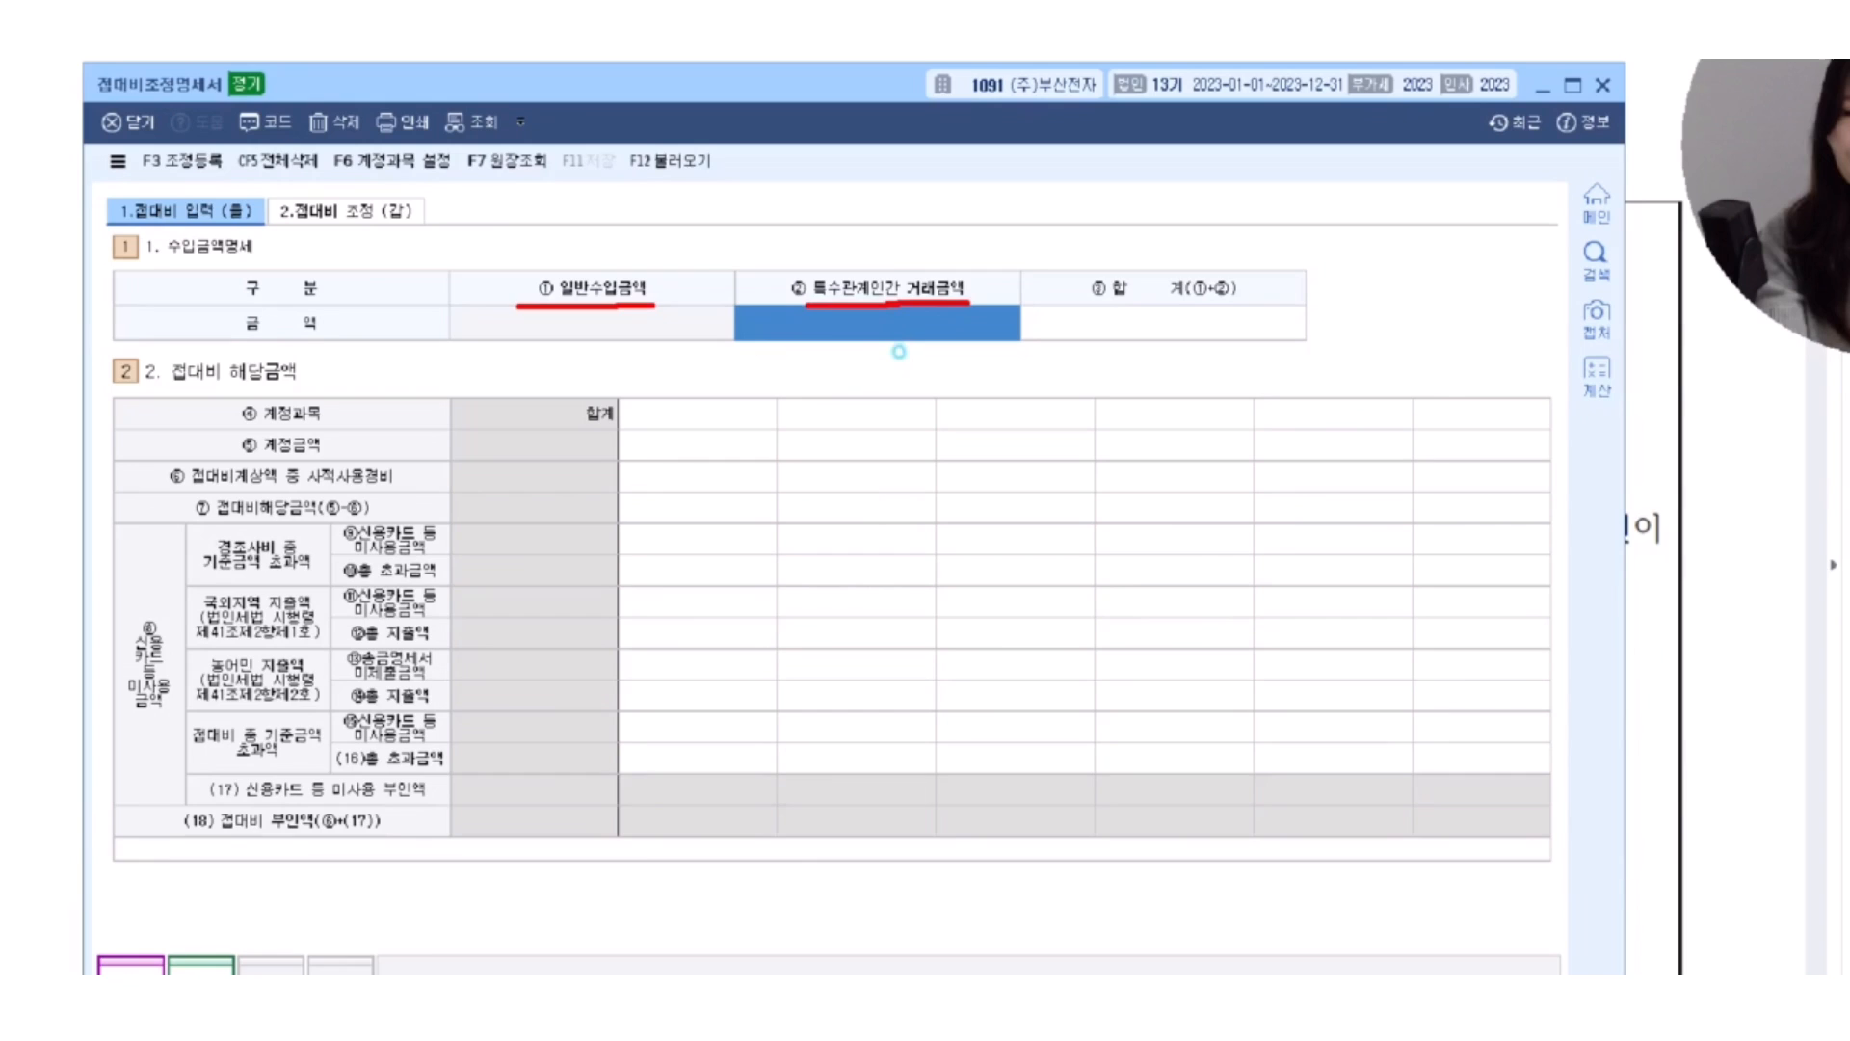
# Sketch two circles linked by an arrow above 특수관계인간 거래금액, and circle the 합계(①+②) heading.
pyautogui.moveTo(921, 180)
pyautogui.mouseDown()
pyautogui.moveTo(854, 163)
pyautogui.moveTo(1012, 198)
pyautogui.moveTo(1059, 143)
pyautogui.moveTo(1106, 203)
pyautogui.mouseUp()
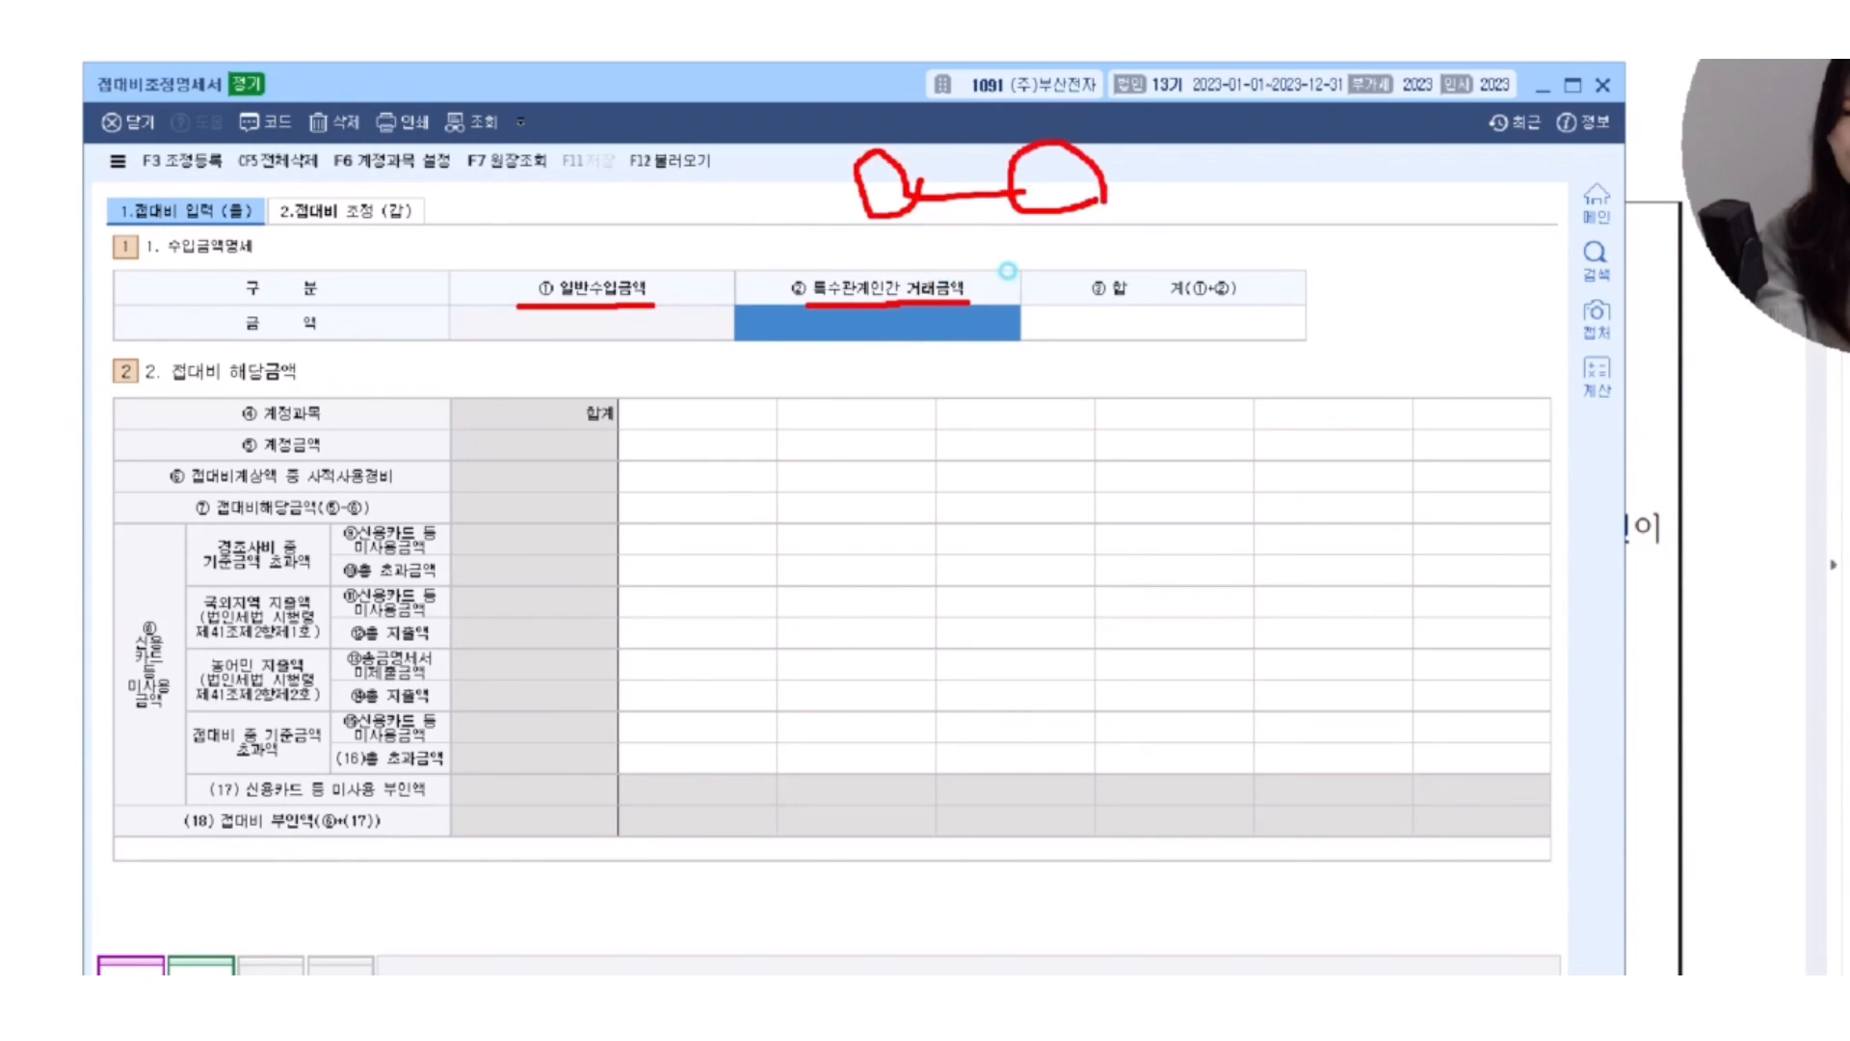
pyautogui.moveTo(872, 194)
pyautogui.mouseDown()
pyautogui.moveTo(1002, 191)
pyautogui.moveTo(937, 214)
pyautogui.moveTo(1008, 172)
pyautogui.moveTo(1008, 234)
pyautogui.mouseUp()
pyautogui.click(875, 285)
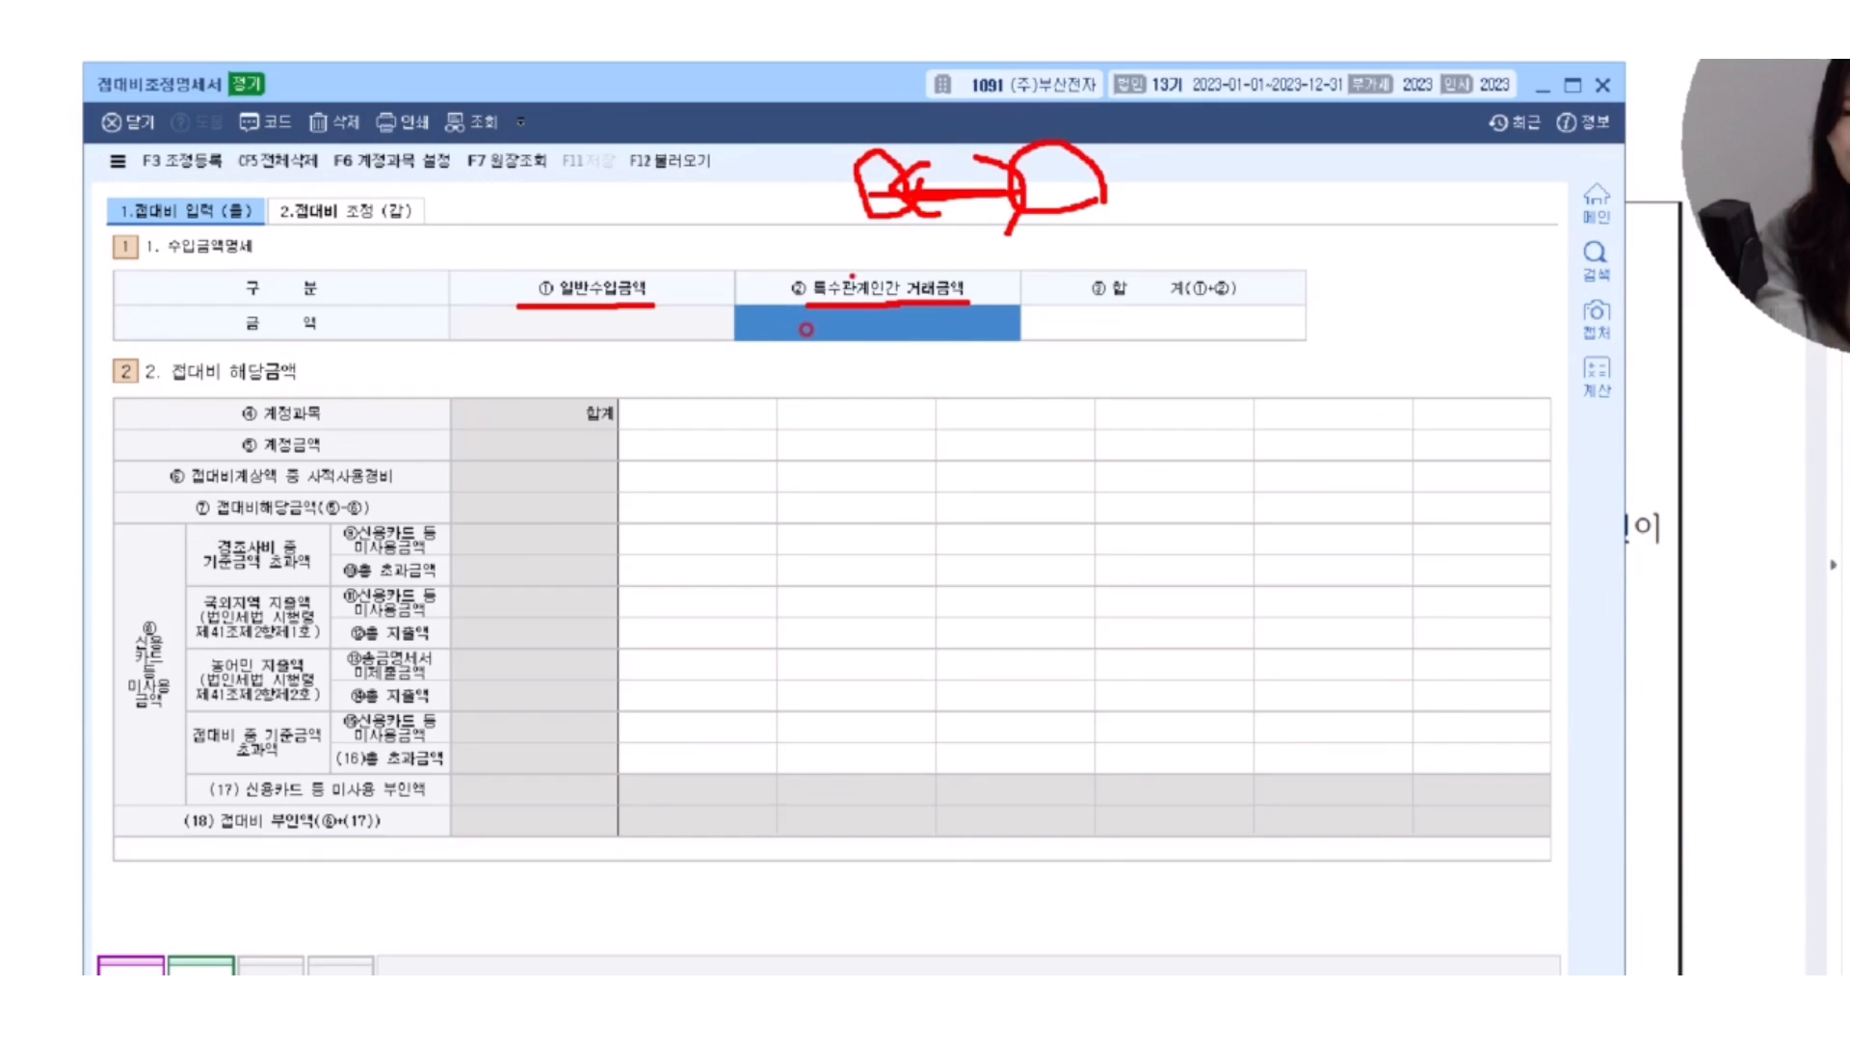
pyautogui.moveTo(1281, 315)
pyautogui.mouseDown()
pyautogui.moveTo(1140, 337)
pyautogui.moveTo(1254, 319)
pyautogui.mouseUp()
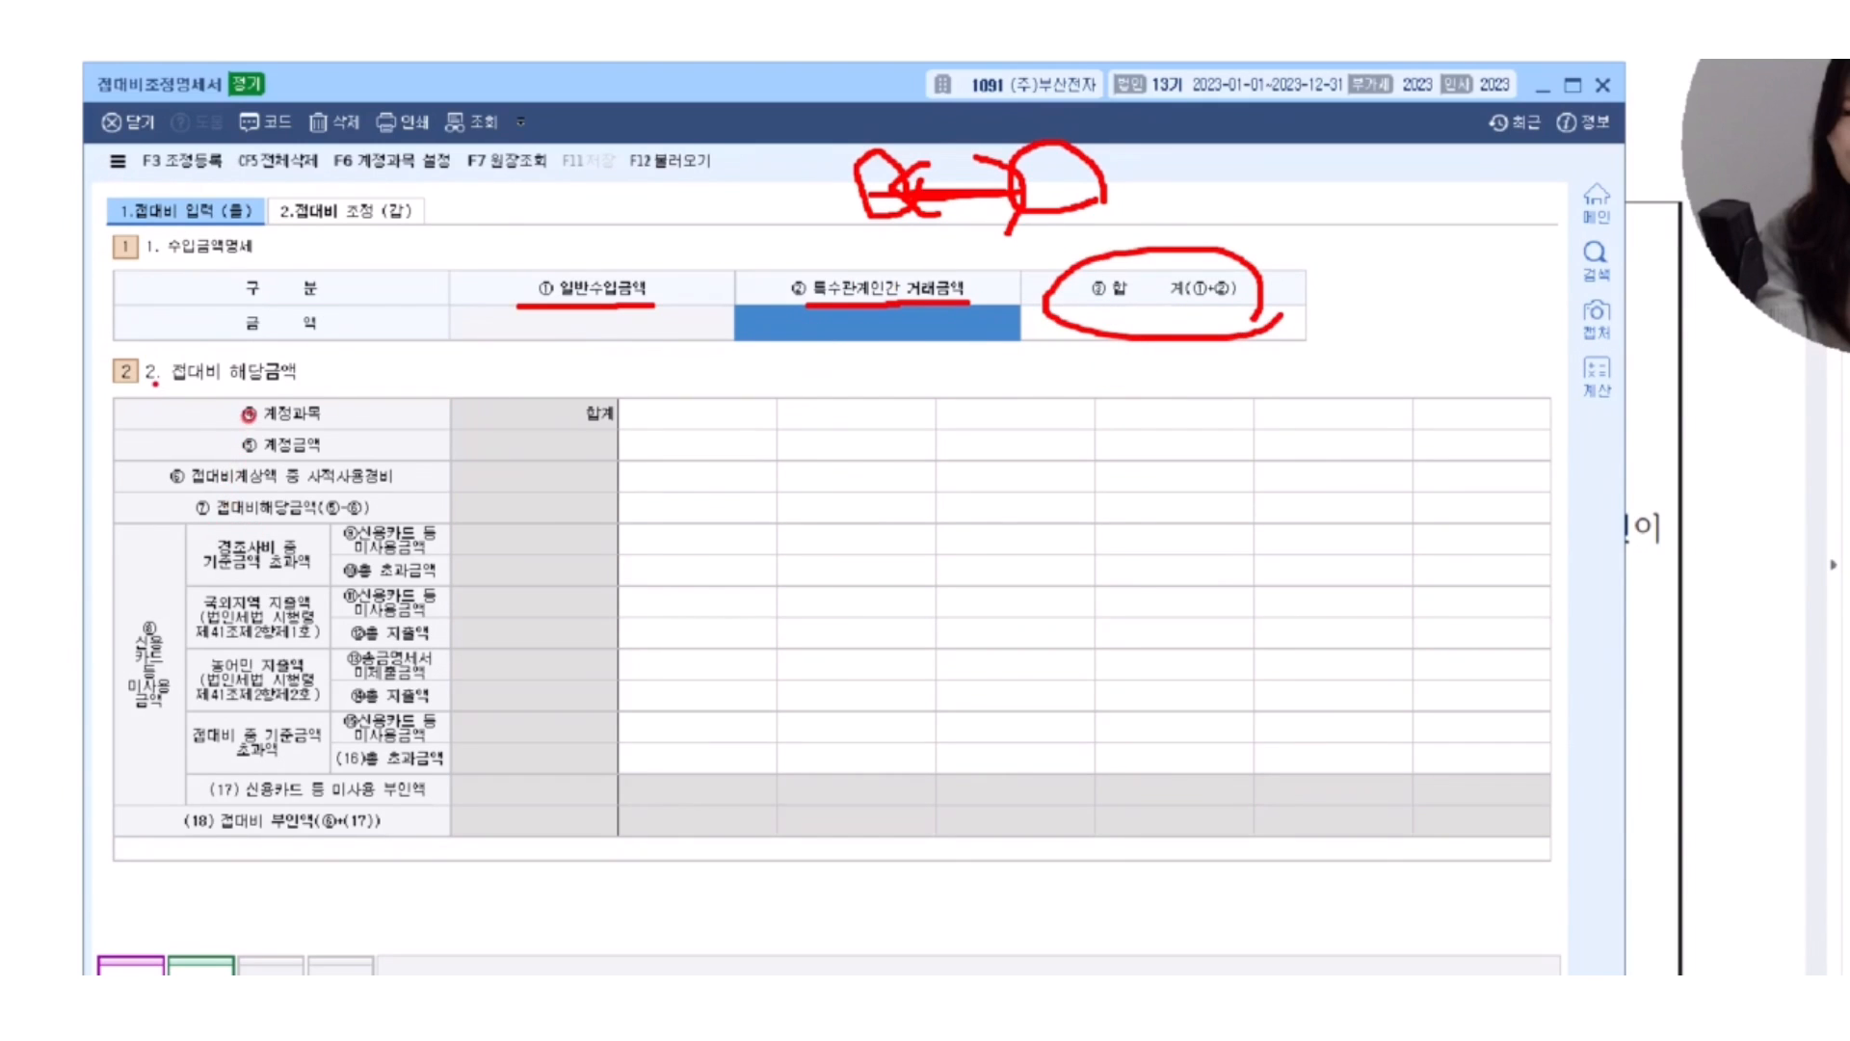
# Underline 접대비 해당금액 and 접대비계상액 중 사적사용경비 with double ticks, and box that row's first entry cell after 합계.
pyautogui.moveTo(155, 383)
pyautogui.mouseDown()
pyautogui.moveTo(313, 390)
pyautogui.moveTo(340, 364)
pyautogui.moveTo(344, 398)
pyautogui.mouseUp()
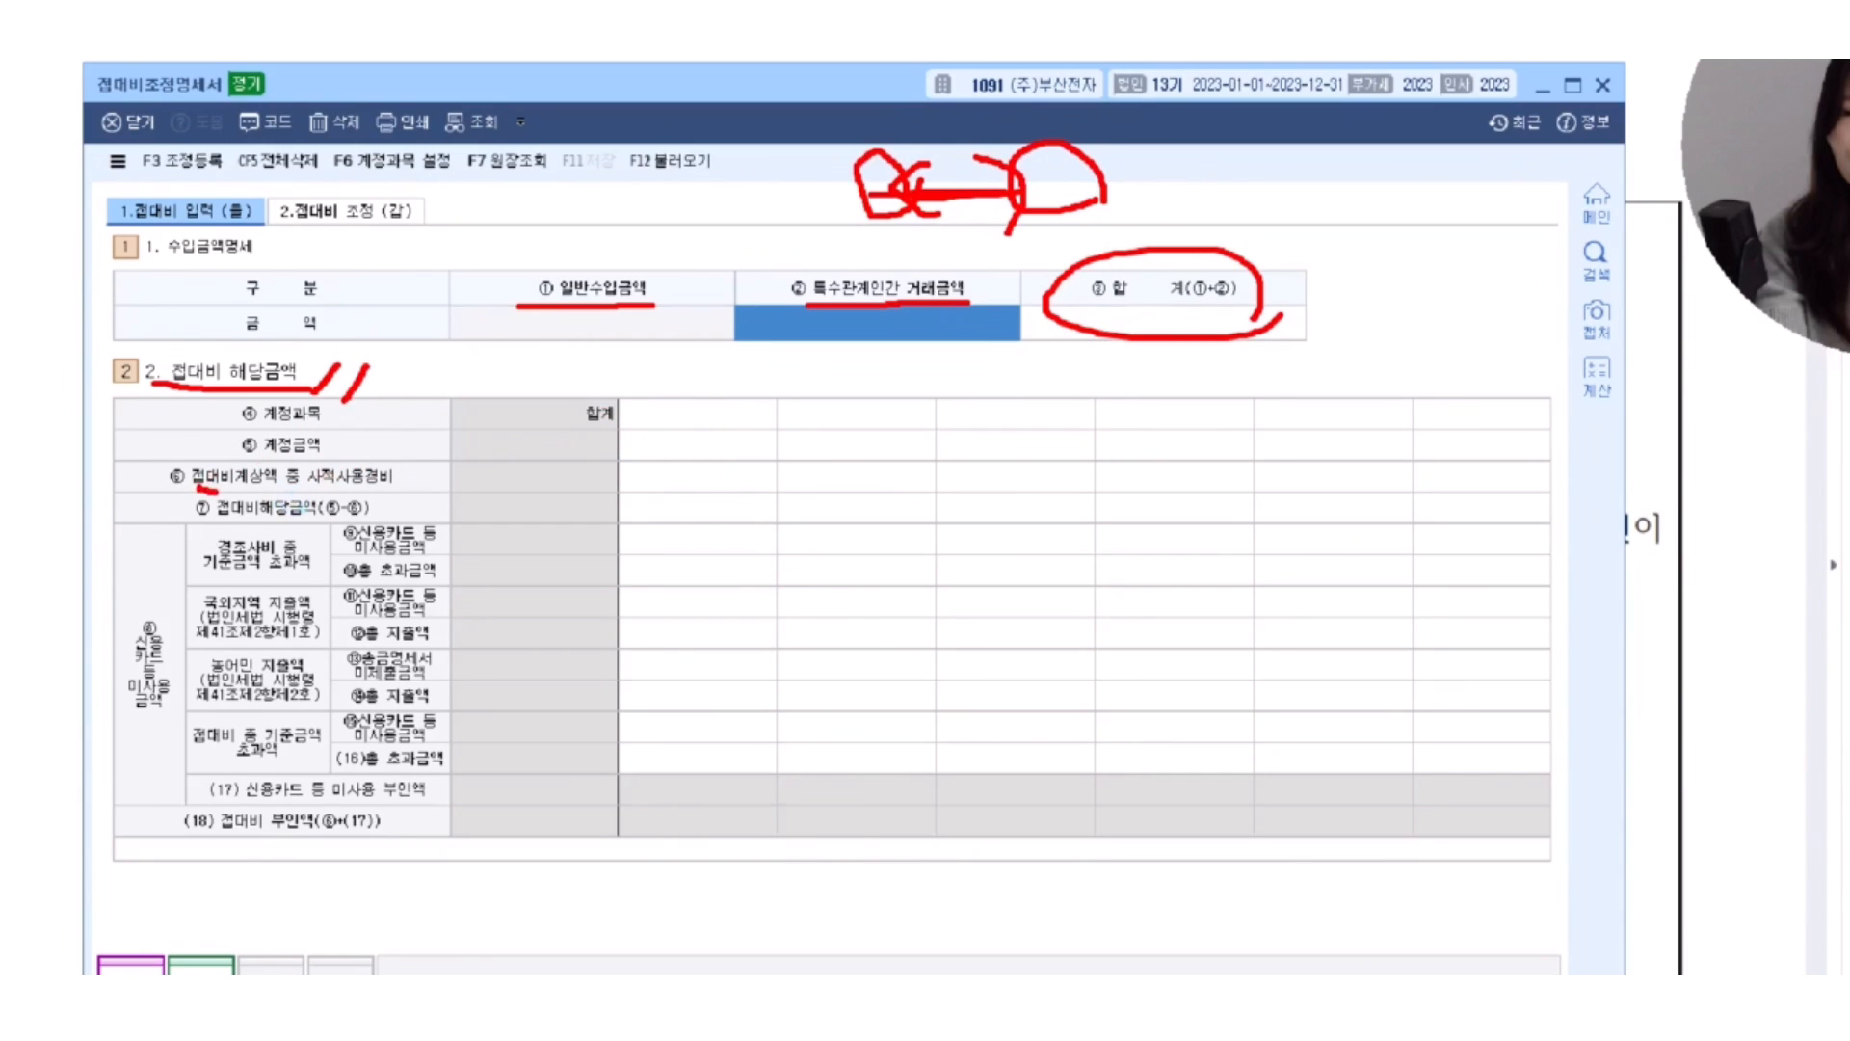
pyautogui.moveTo(207, 490); pyautogui.dragTo(405, 478)
pyautogui.moveTo(390, 498); pyautogui.dragTo(428, 483)
pyautogui.click(440, 493)
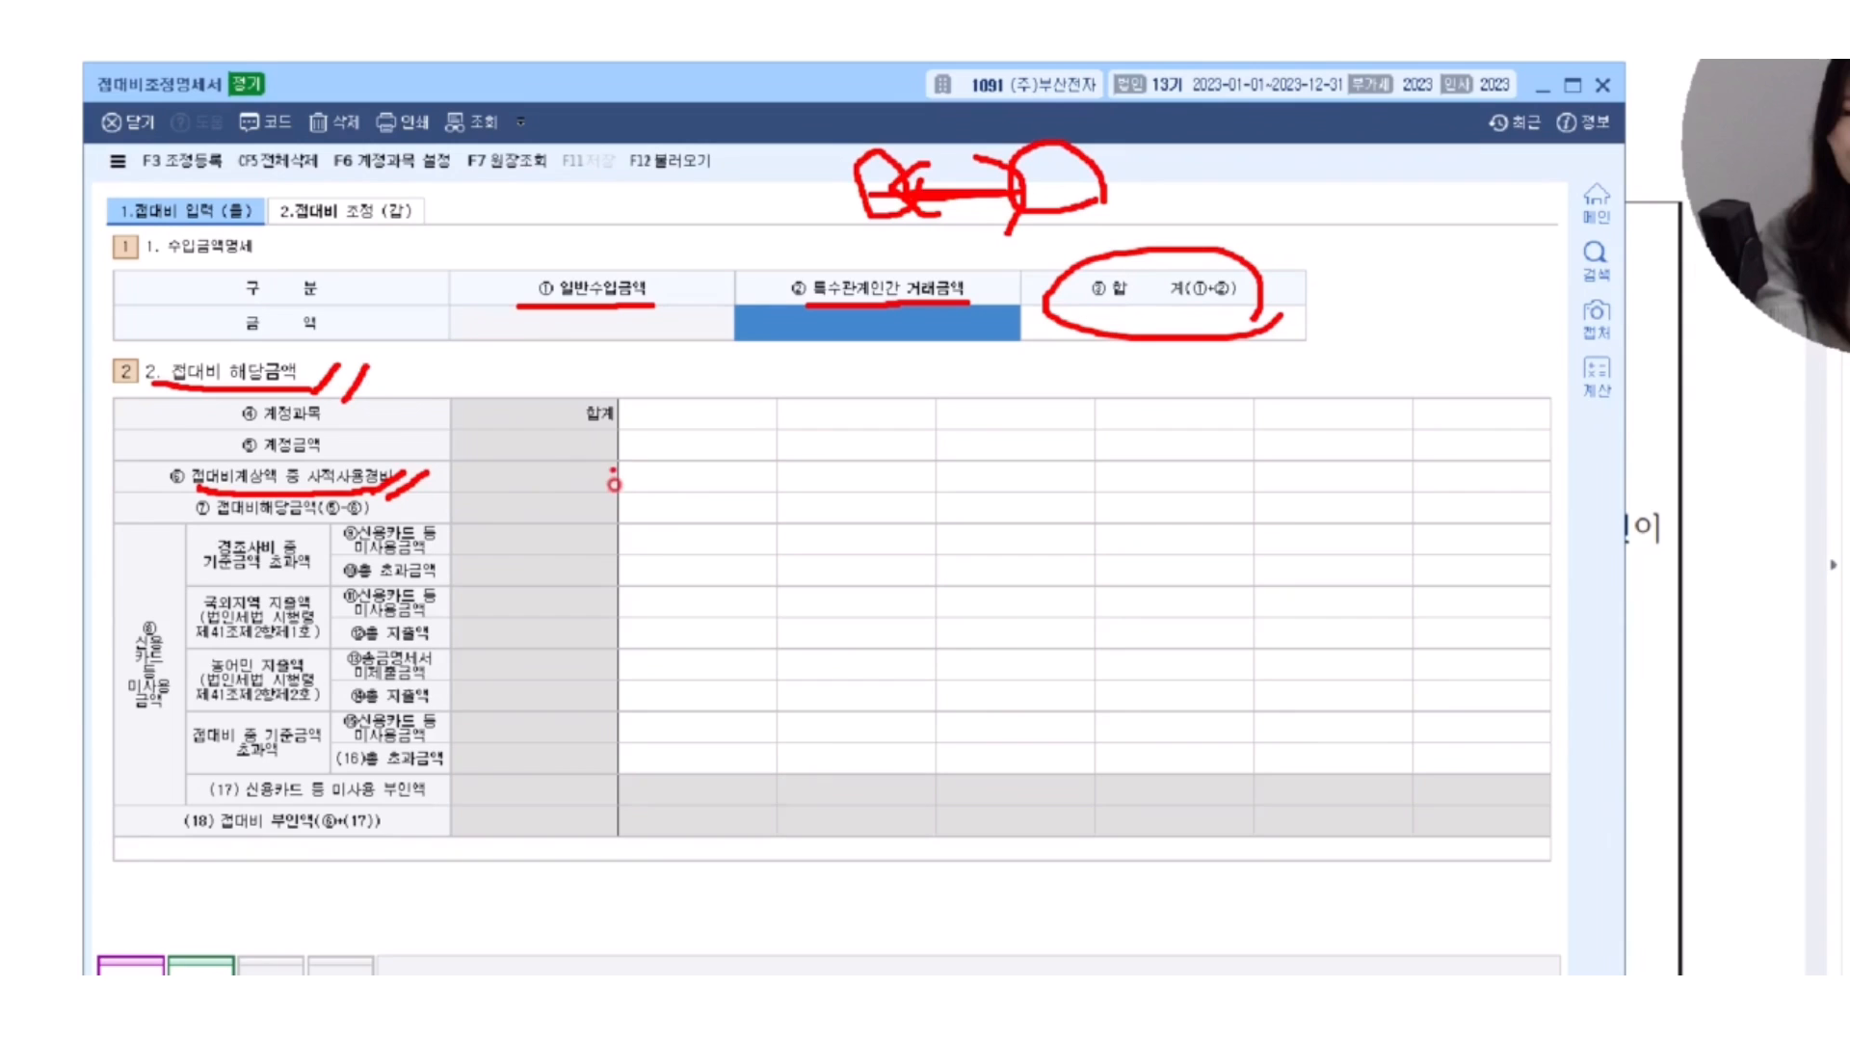
pyautogui.moveTo(620, 457); pyautogui.dragTo(776, 494)
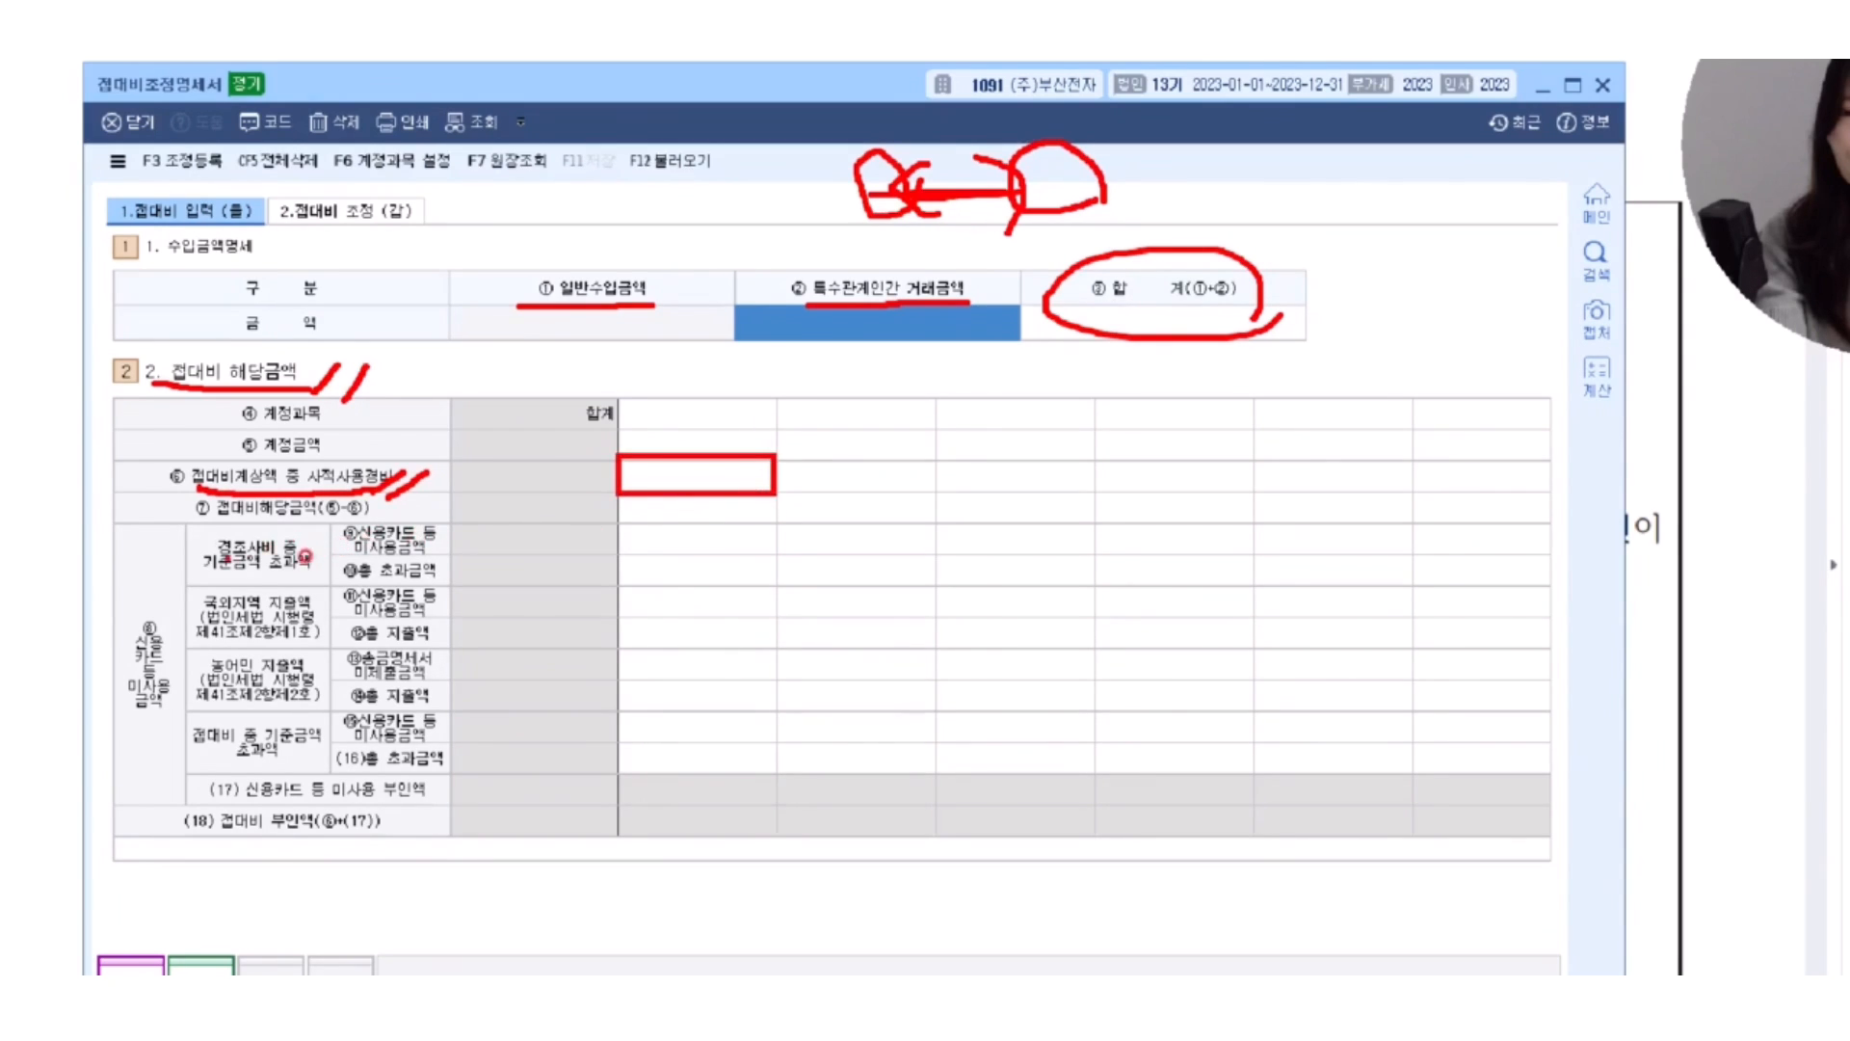
# Underline 경조사비 중 기준금액 초과액 in red and handwrite 20↑ and 개.일 beside it.
pyautogui.moveTo(203, 557); pyautogui.dragTo(322, 559)
pyautogui.moveTo(207, 574); pyautogui.dragTo(312, 573)
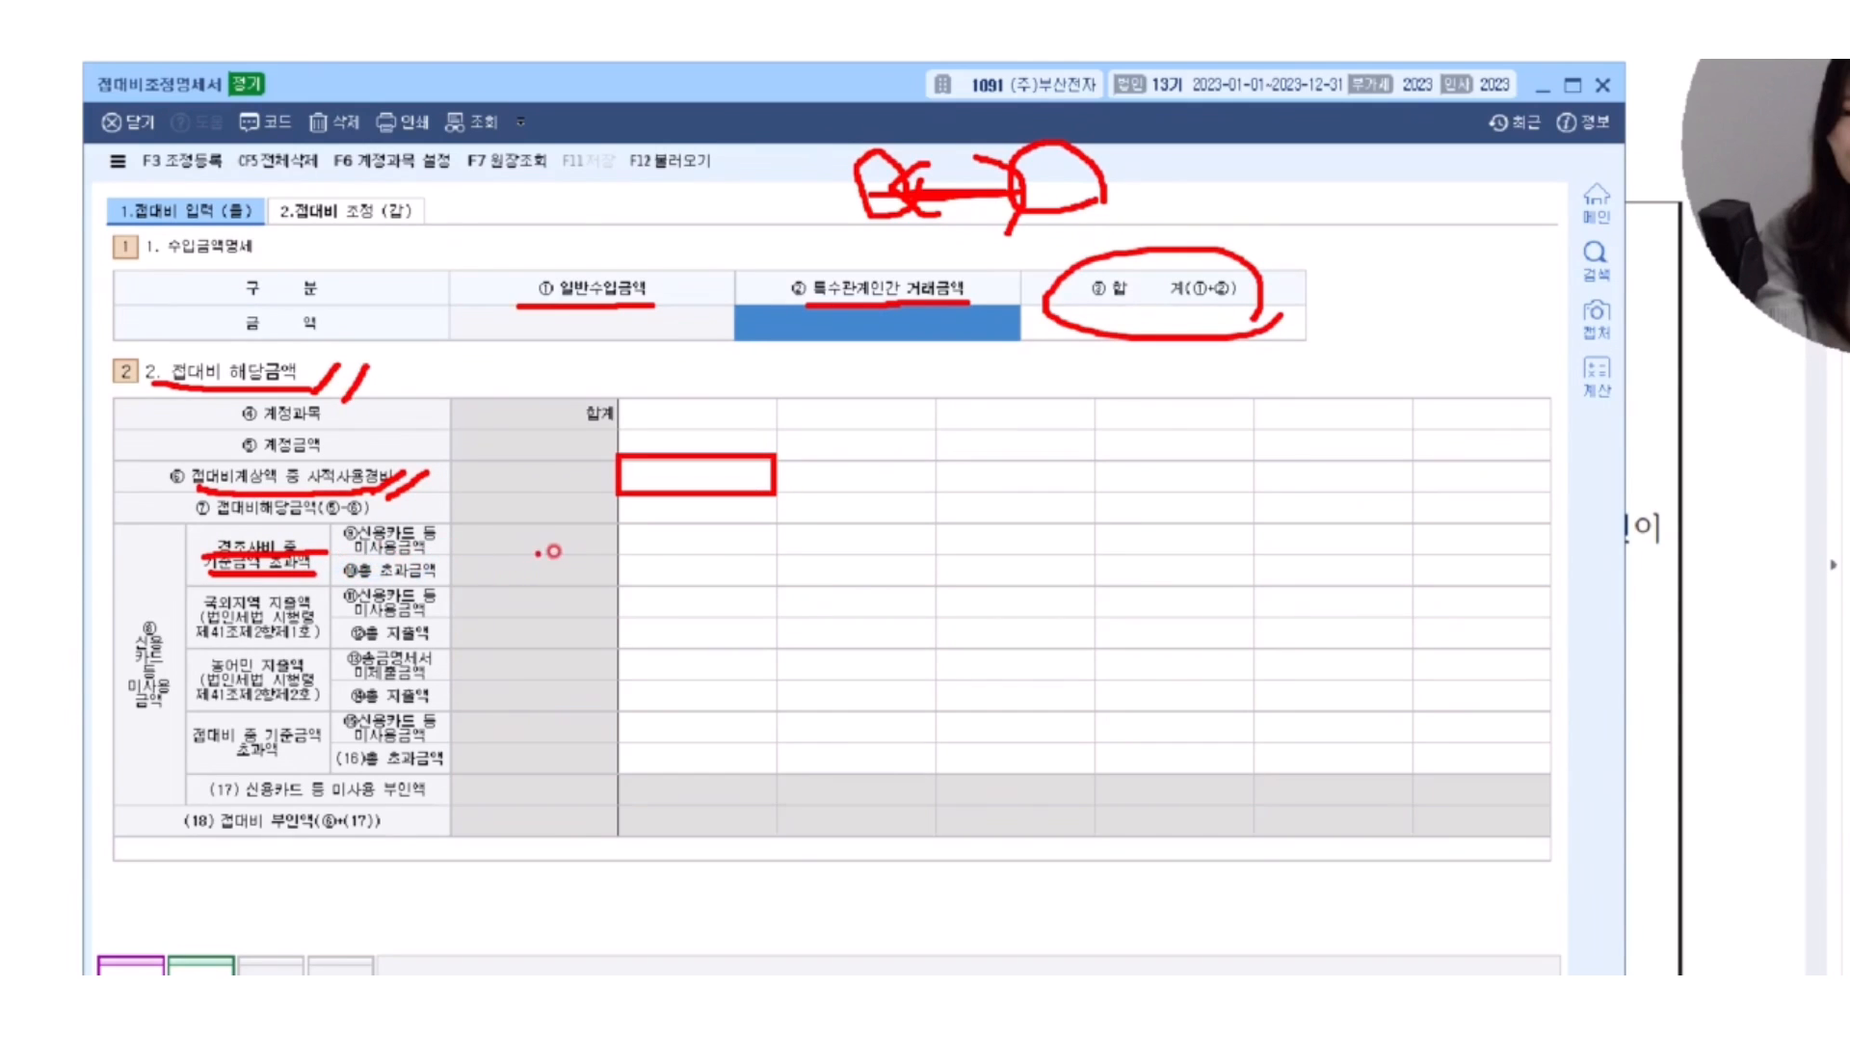
pyautogui.moveTo(521, 537)
pyautogui.mouseDown()
pyautogui.moveTo(568, 576)
pyautogui.moveTo(613, 542)
pyautogui.moveTo(584, 529)
pyautogui.moveTo(648, 520)
pyautogui.moveTo(644, 586)
pyautogui.mouseUp()
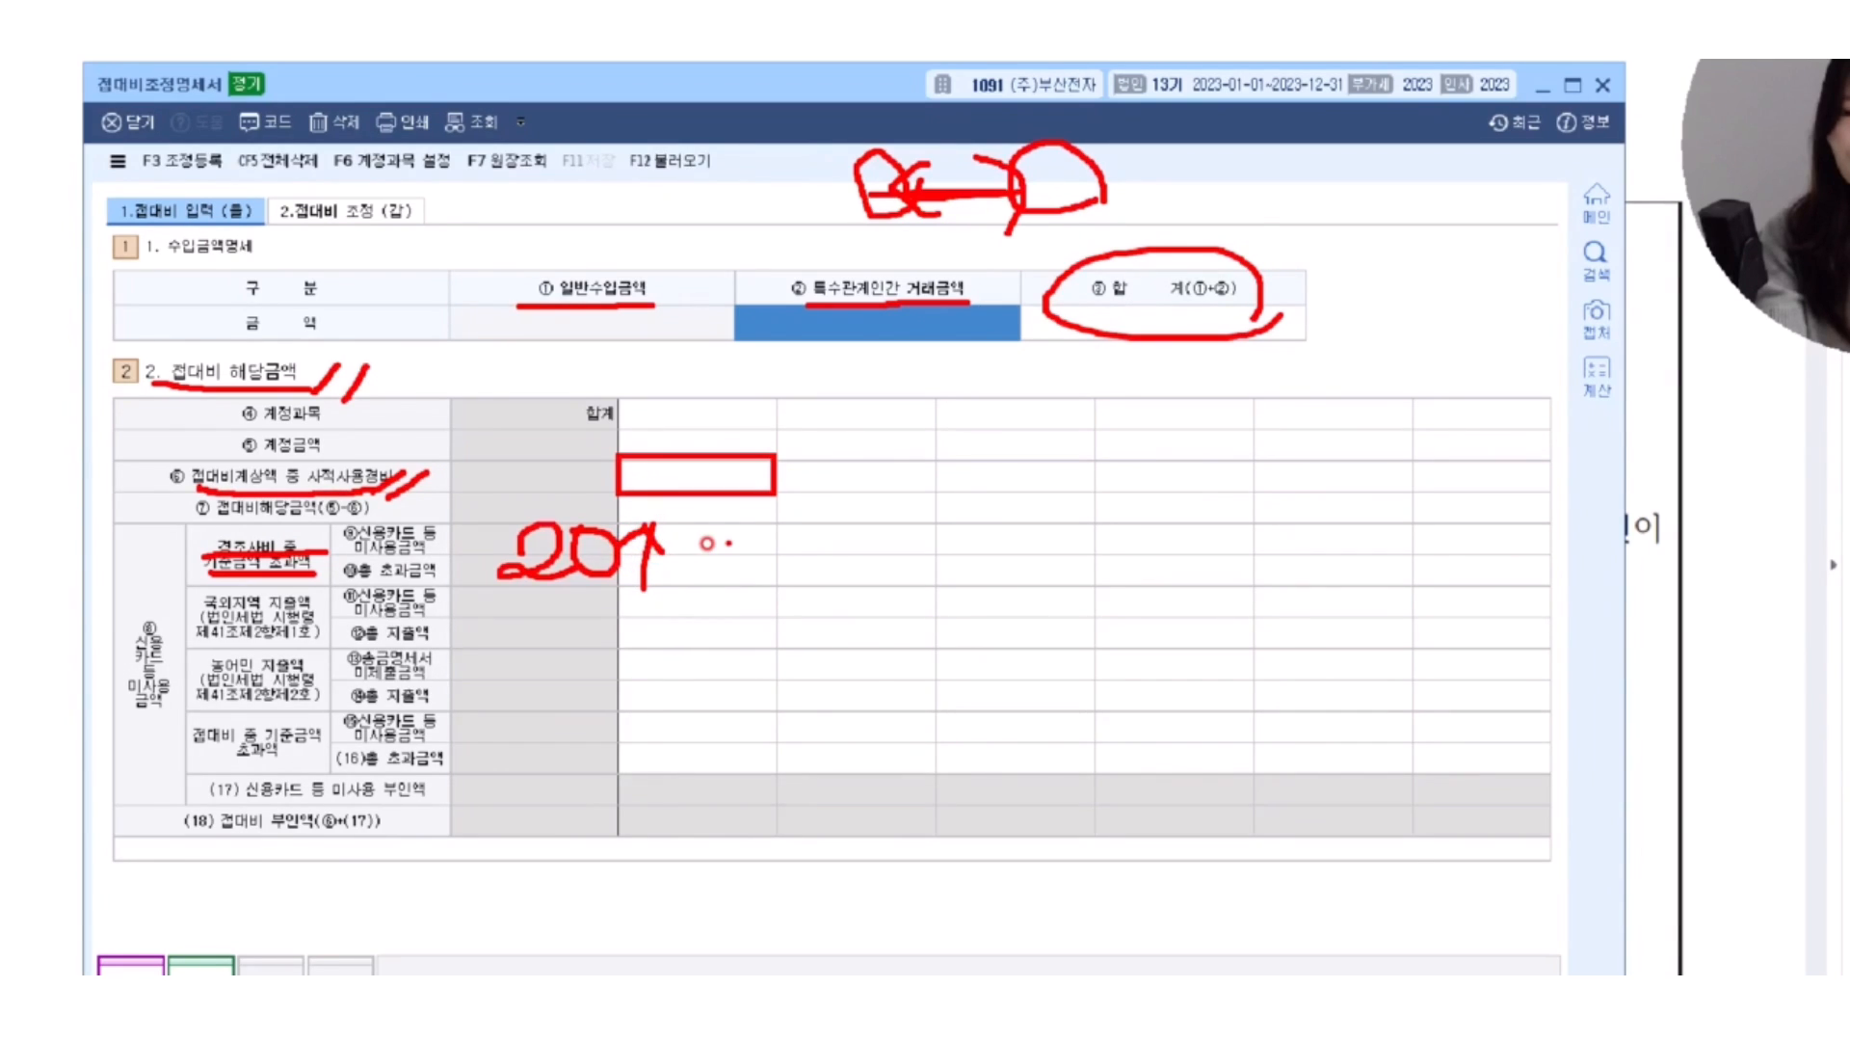
pyautogui.moveTo(726, 535)
pyautogui.mouseDown()
pyautogui.moveTo(765, 595)
pyautogui.moveTo(827, 567)
pyautogui.mouseUp()
pyautogui.moveTo(827, 538); pyautogui.dragTo(827, 590)
pyautogui.click(840, 582)
pyautogui.moveTo(896, 520)
pyautogui.mouseDown()
pyautogui.moveTo(880, 542)
pyautogui.moveTo(932, 603)
pyautogui.mouseUp()
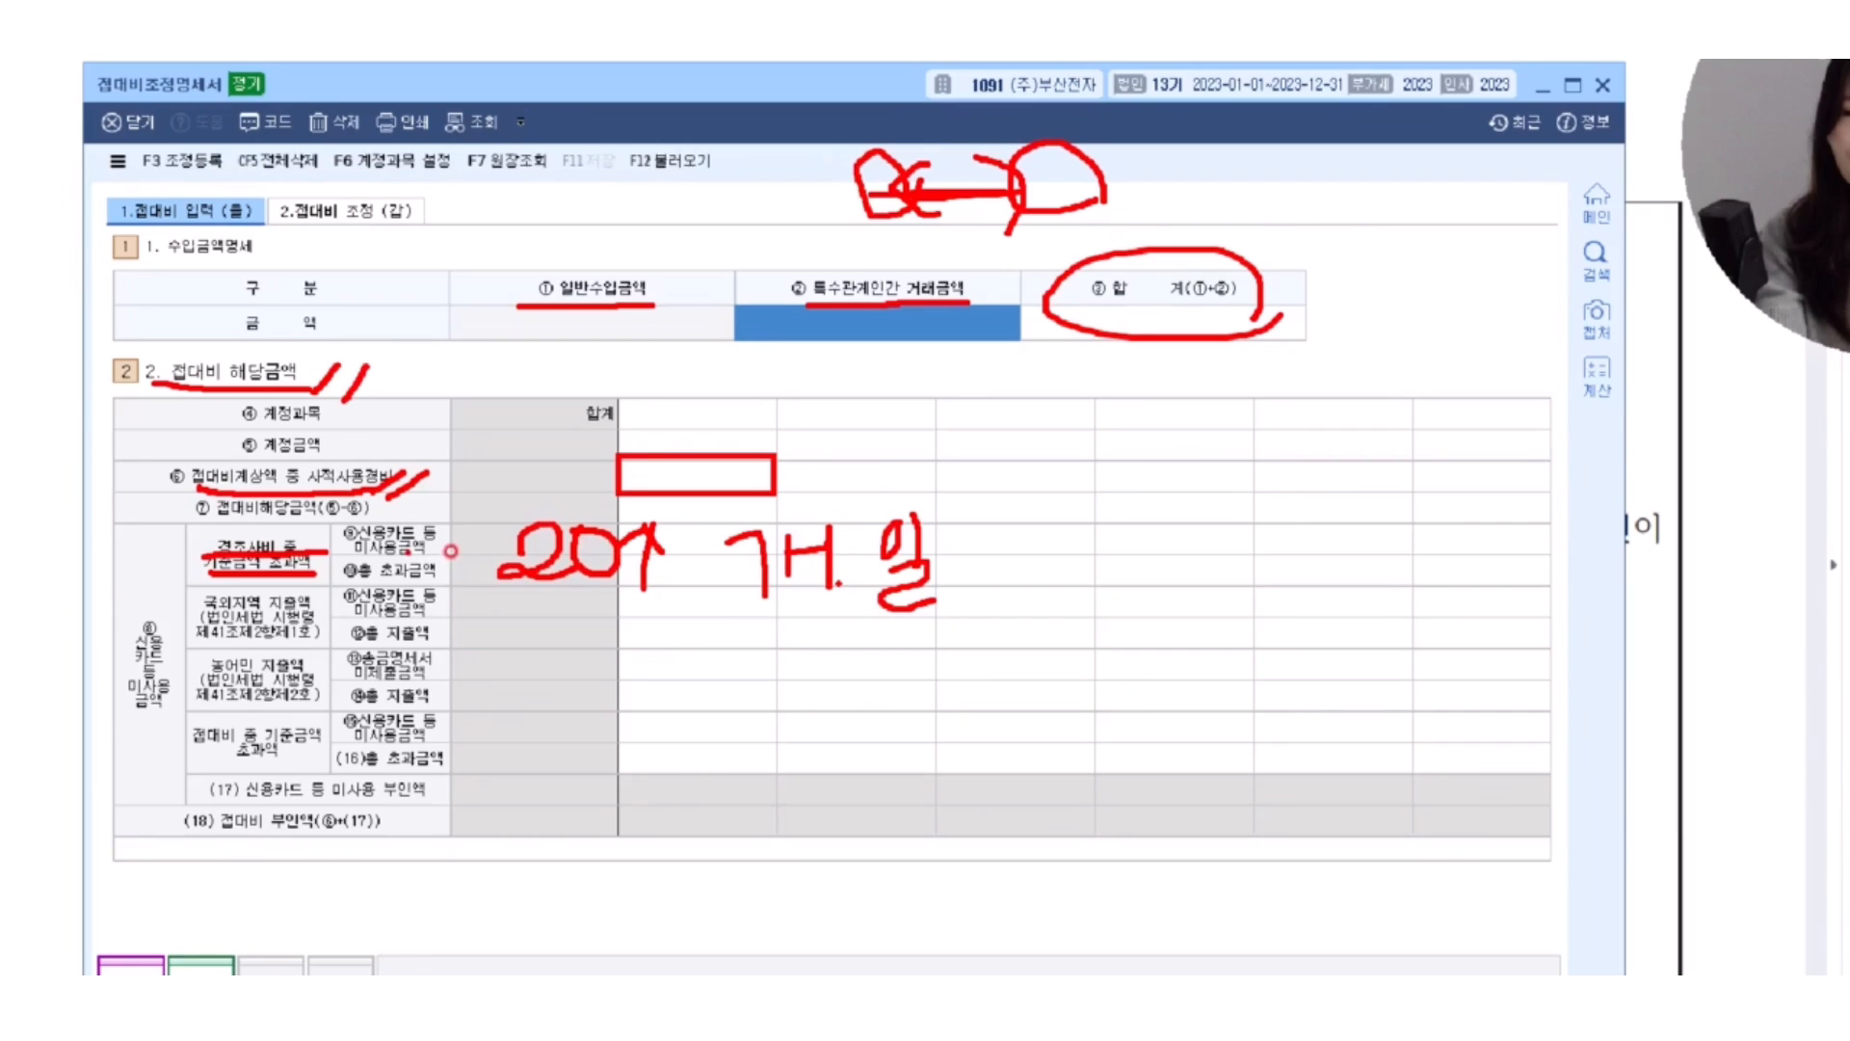
# Clear the red marks and box the first entry cells of the 경조사비 신용카드 등 미사용금액 and 사적사용경비 rows.
pyautogui.moveTo(468, 513); pyautogui.dragTo(501, 525)
pyautogui.moveTo(617, 528); pyautogui.dragTo(765, 530)
pyautogui.moveTo(723, 556); pyautogui.dragTo(734, 560)
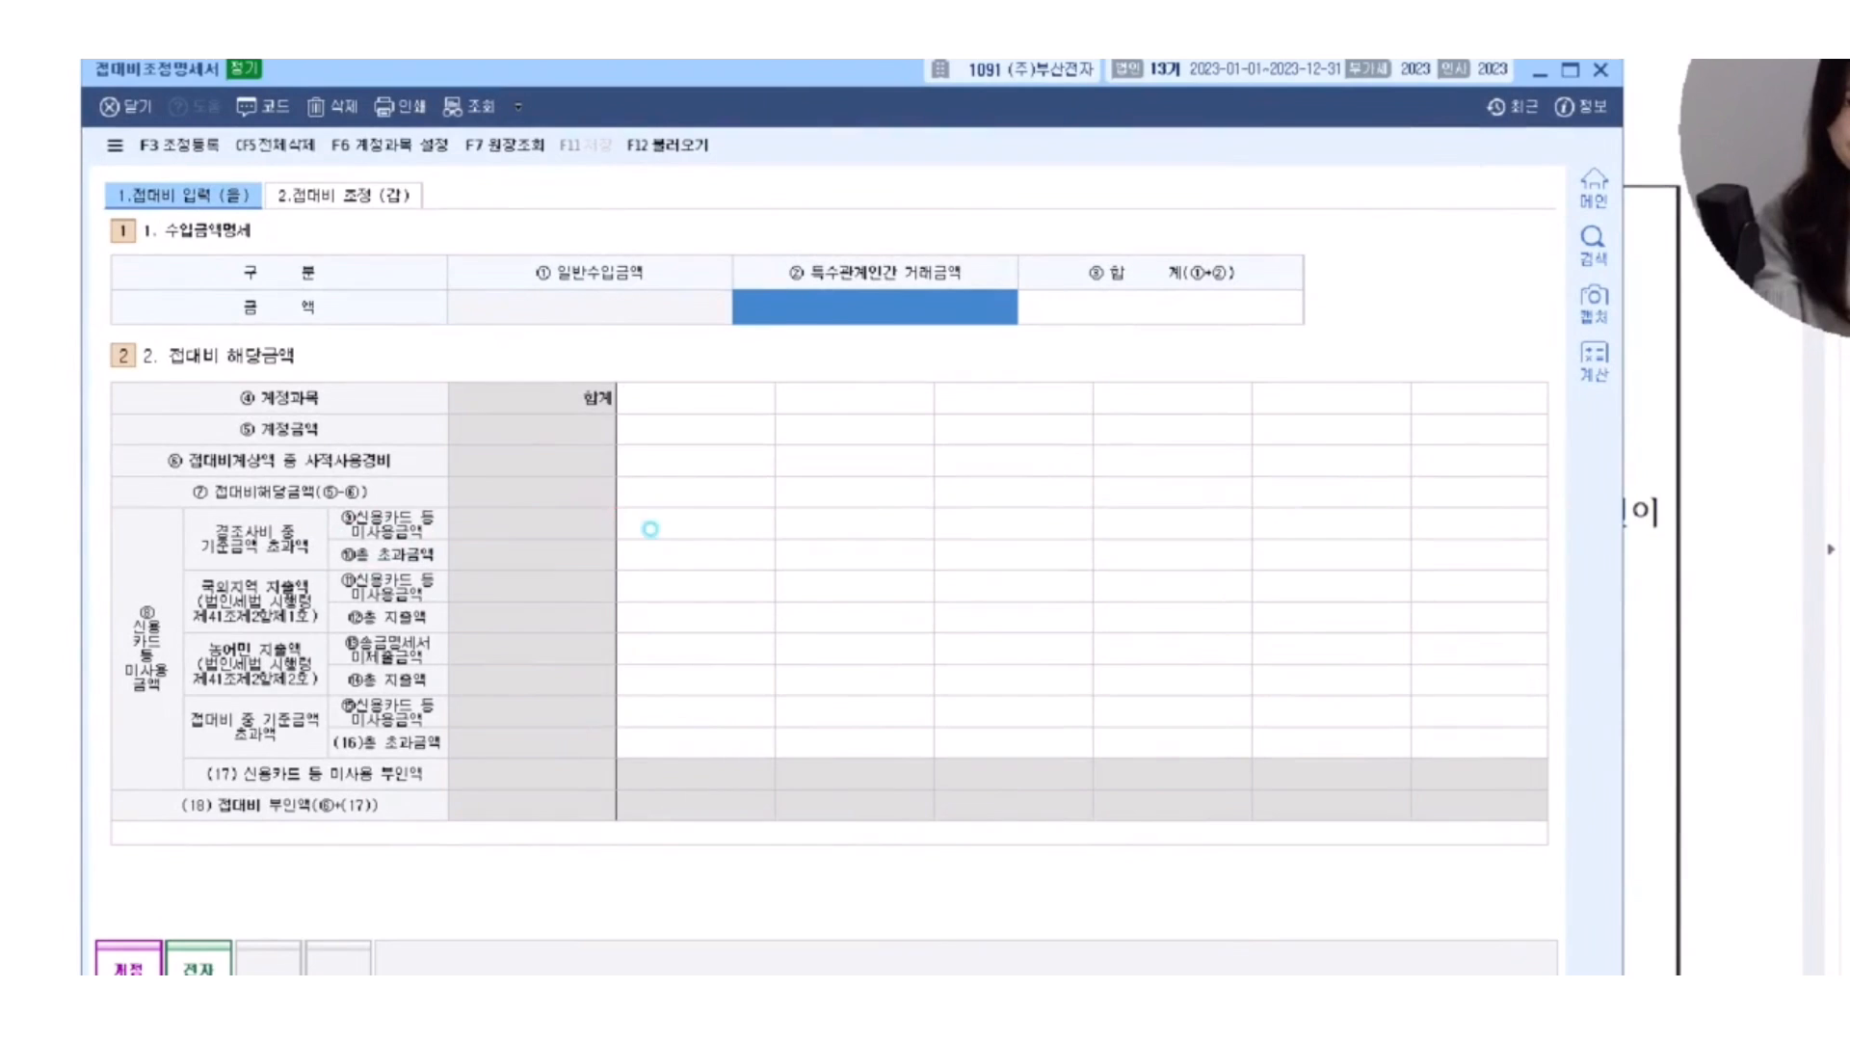
pyautogui.moveTo(614, 508); pyautogui.dragTo(775, 536)
pyautogui.moveTo(614, 442); pyautogui.dragTo(779, 475)
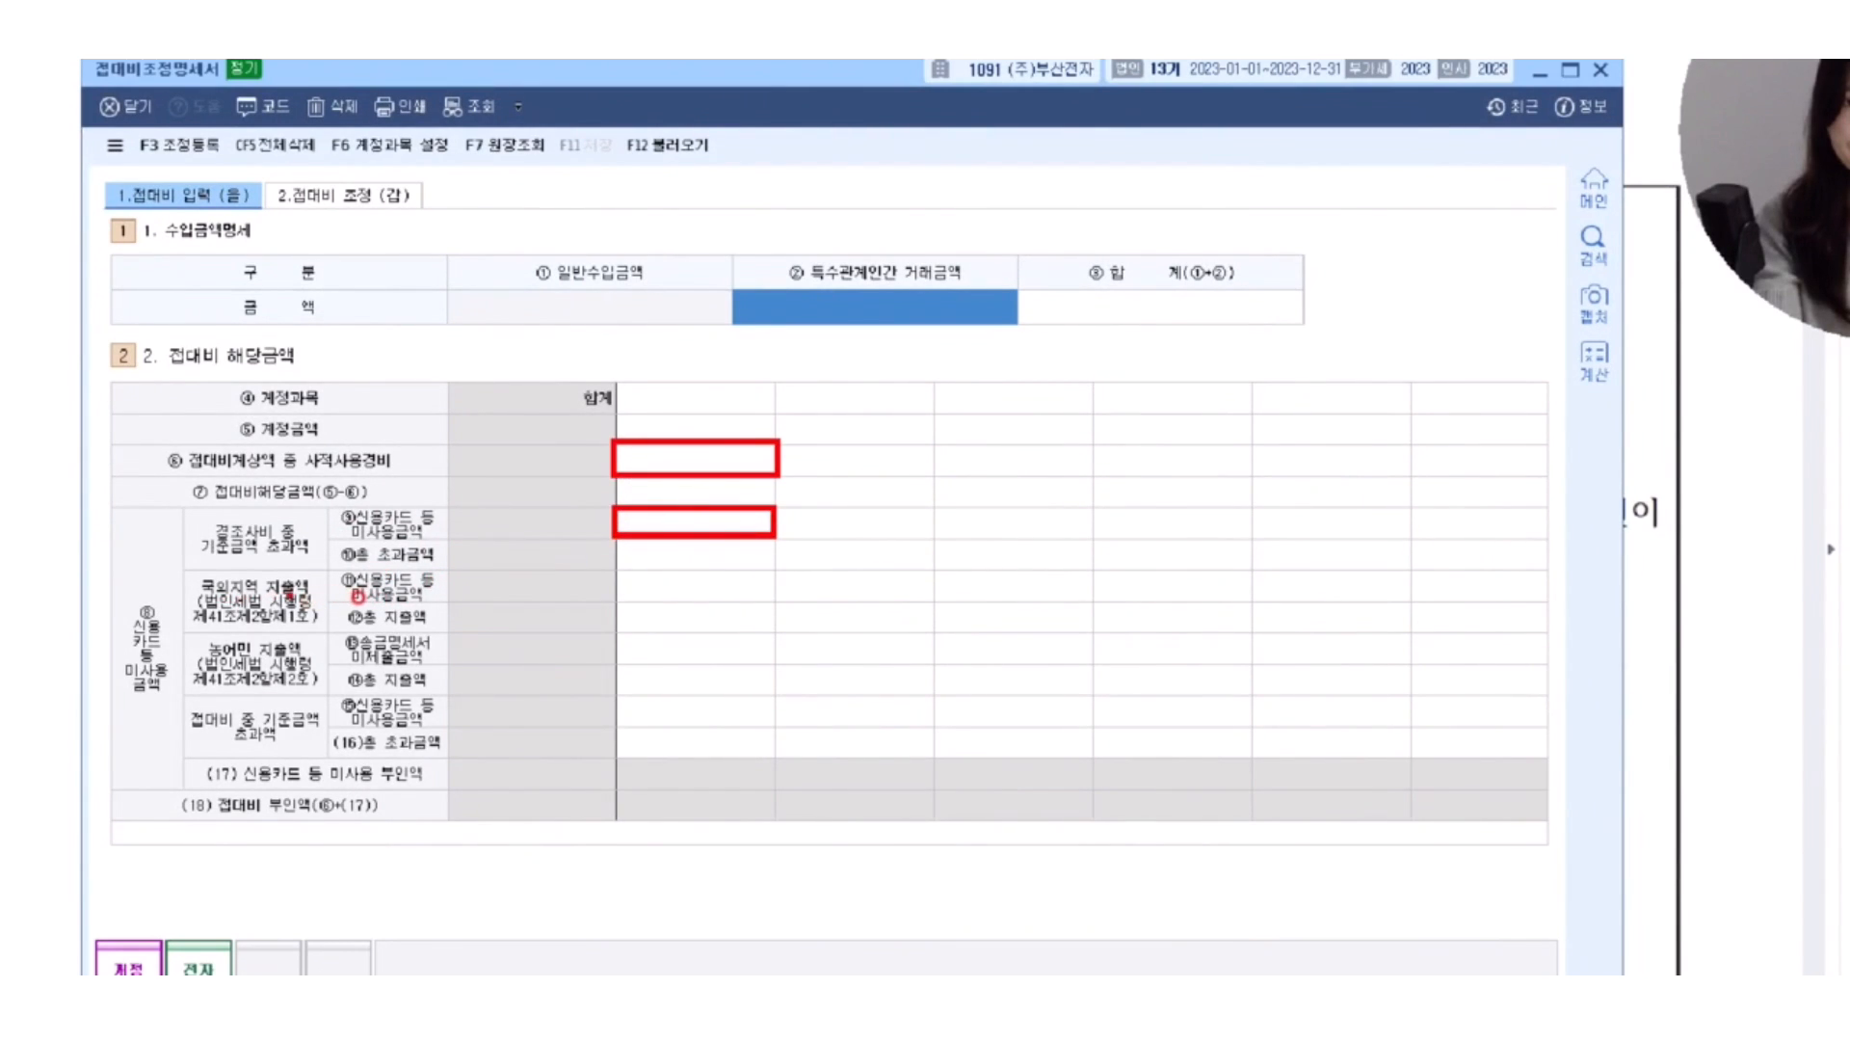
# Cross out 국외지역 지출액 and 농어민 지출액, and box the first 접대비 중 기준금액 초과액 entry cell with 3↑ beside it.
pyautogui.moveTo(305, 578)
pyautogui.mouseDown()
pyautogui.moveTo(233, 623)
pyautogui.moveTo(310, 613)
pyautogui.moveTo(306, 701)
pyautogui.mouseUp()
pyautogui.moveTo(299, 636); pyautogui.dragTo(231, 706)
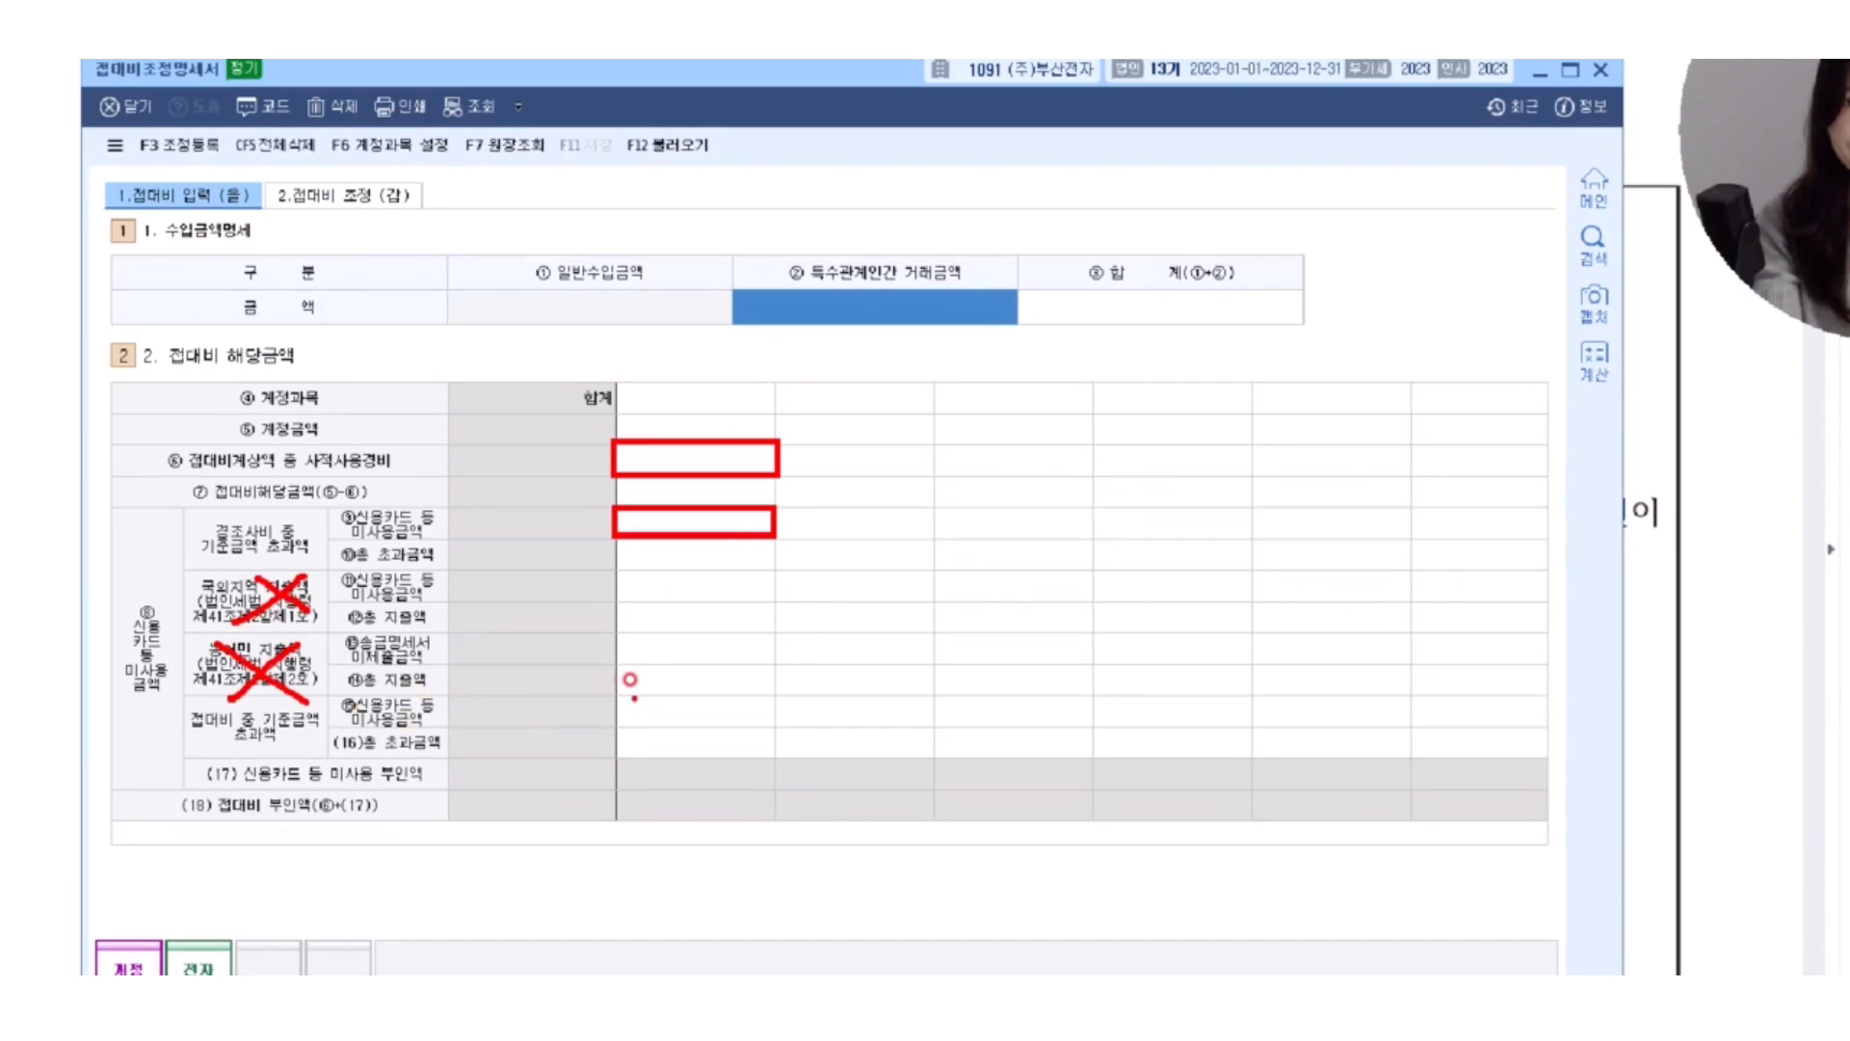
pyautogui.moveTo(611, 692)
pyautogui.mouseDown()
pyautogui.moveTo(781, 729)
pyautogui.moveTo(822, 710)
pyautogui.moveTo(797, 766)
pyautogui.mouseUp()
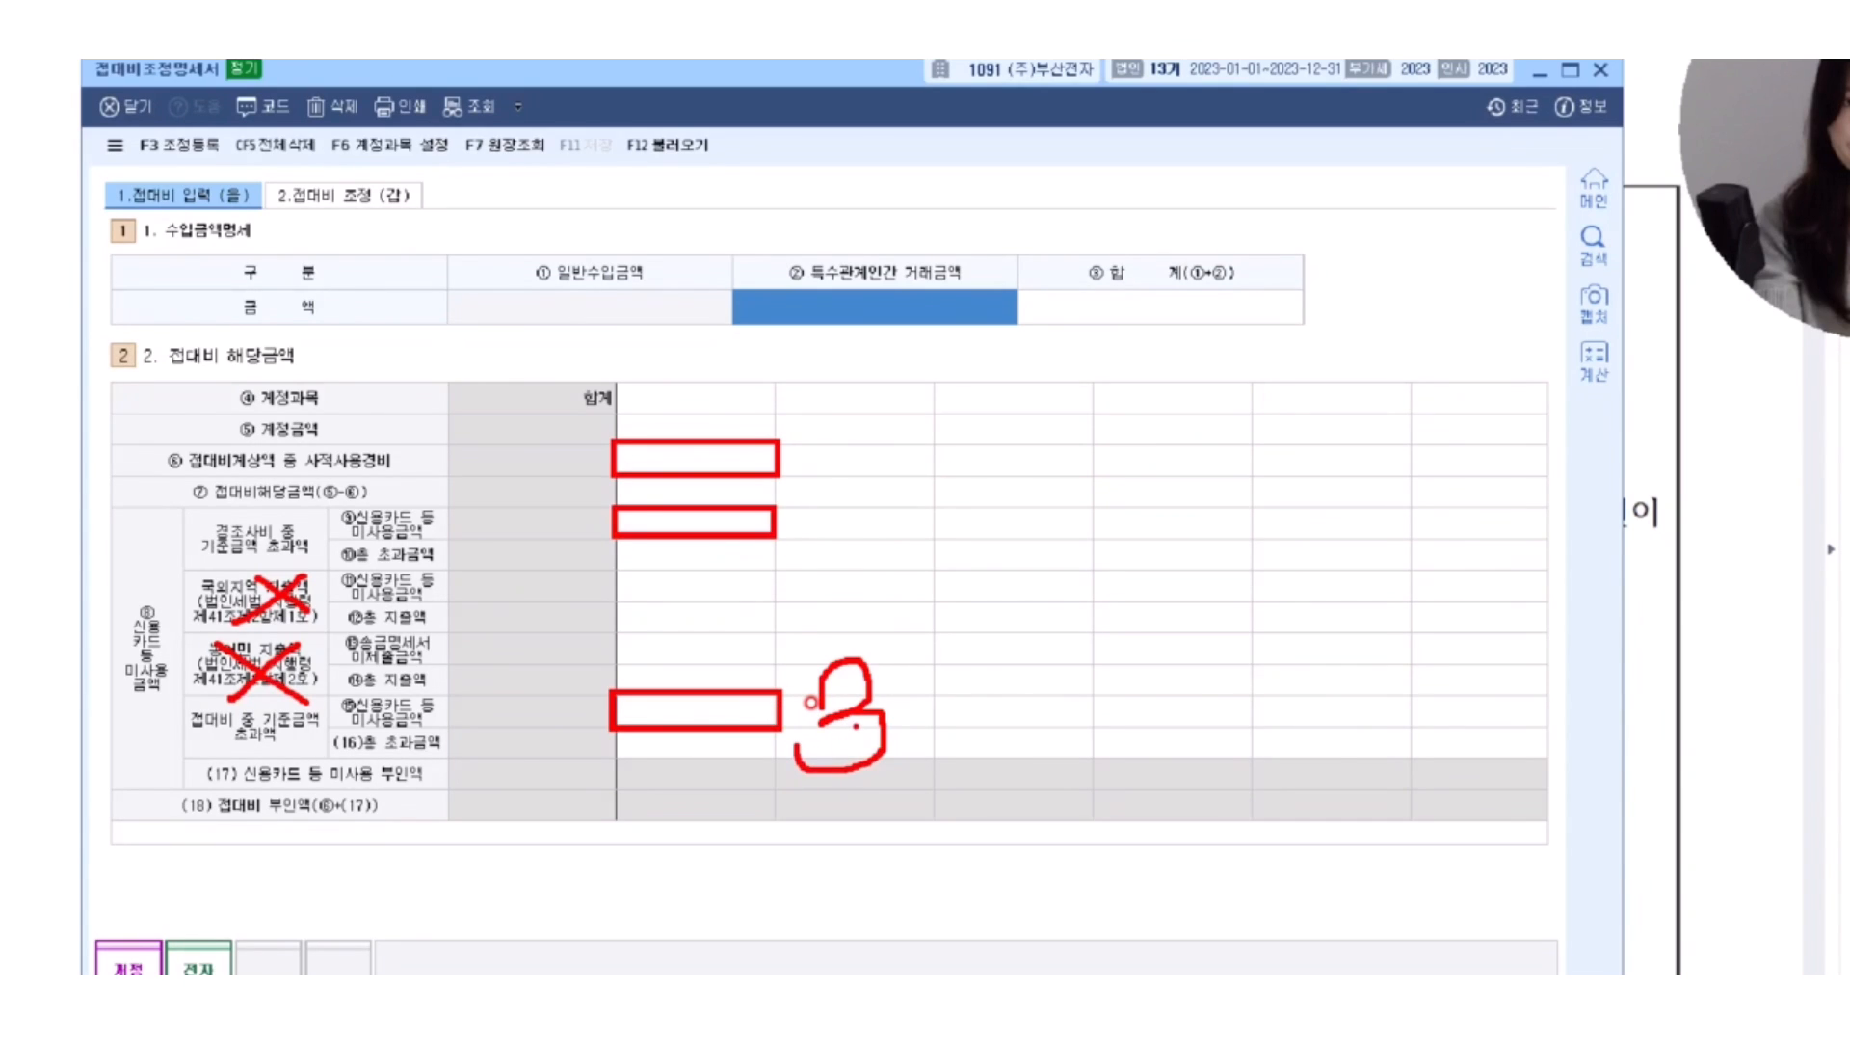
pyautogui.moveTo(956, 766)
pyautogui.mouseDown()
pyautogui.moveTo(964, 690)
pyautogui.moveTo(1029, 692)
pyautogui.mouseUp()
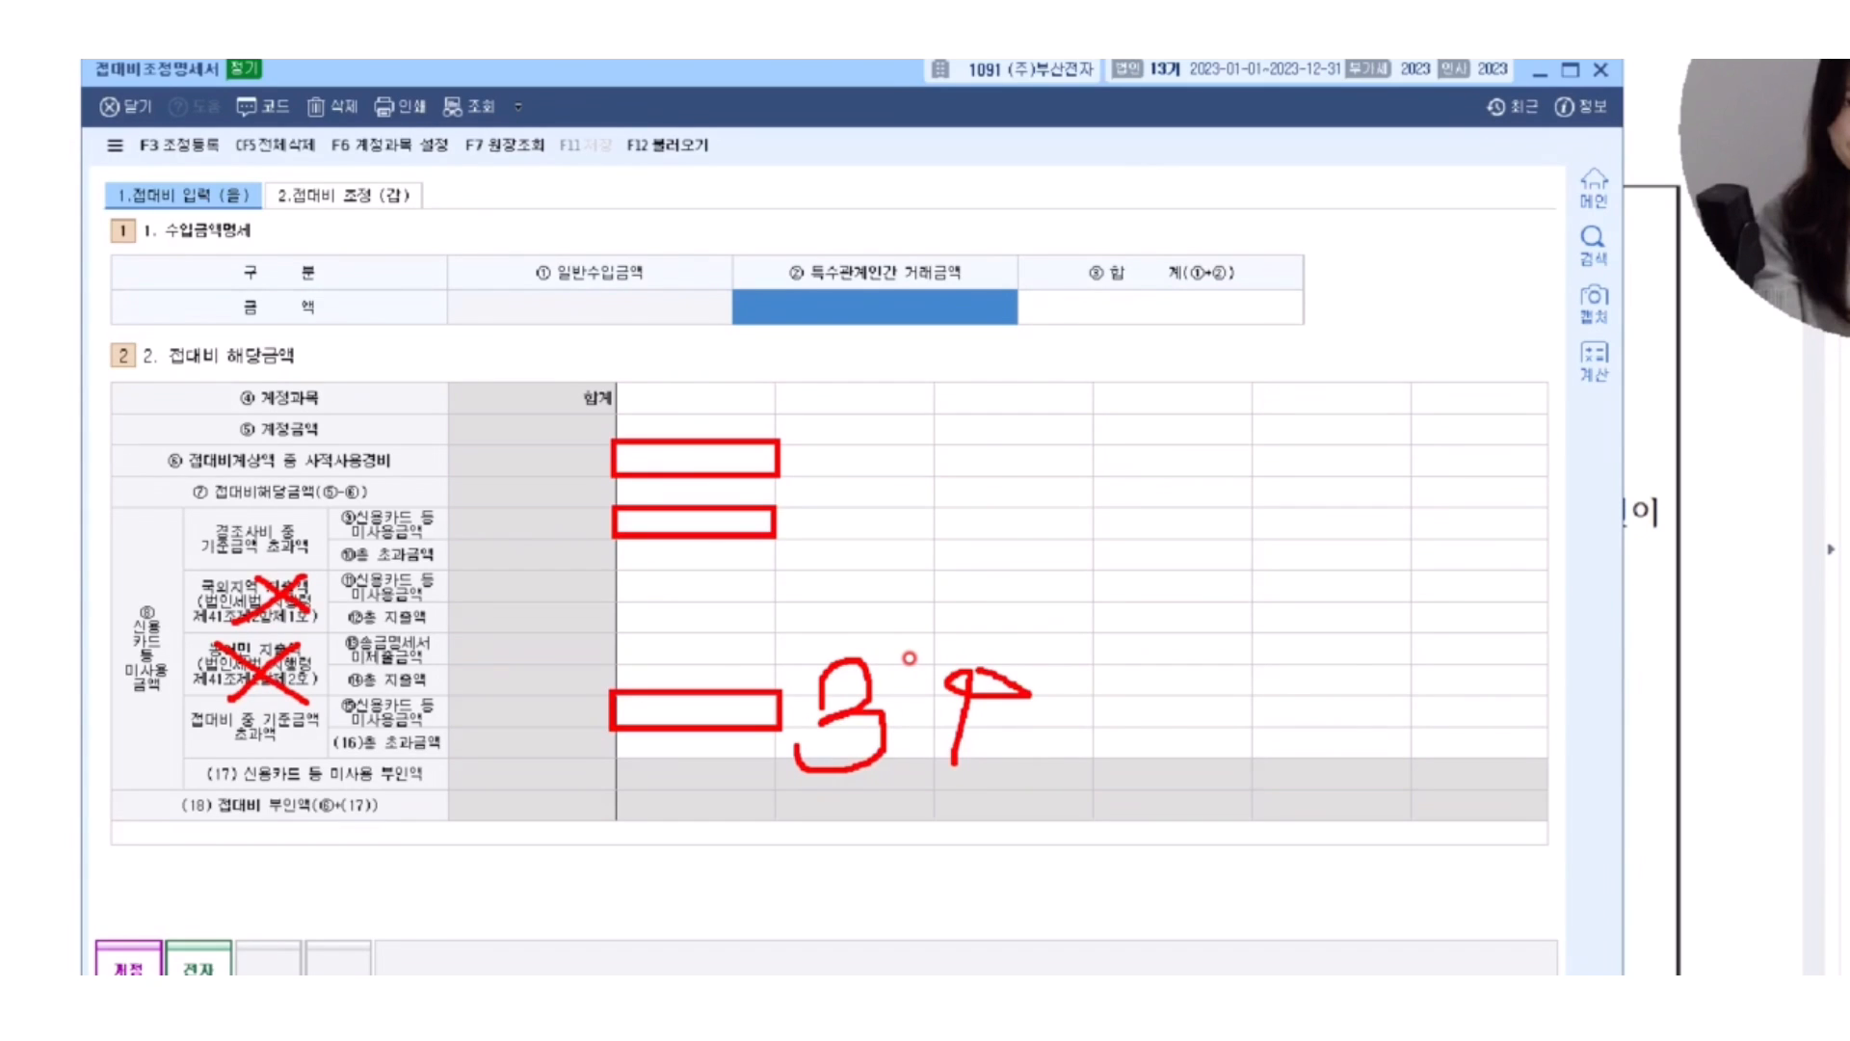
pyautogui.click(953, 610)
# Underline rows (17) and (18), bracket the first cell of row (17), and clear the annotations.
pyautogui.moveTo(207, 786); pyautogui.dragTo(419, 791)
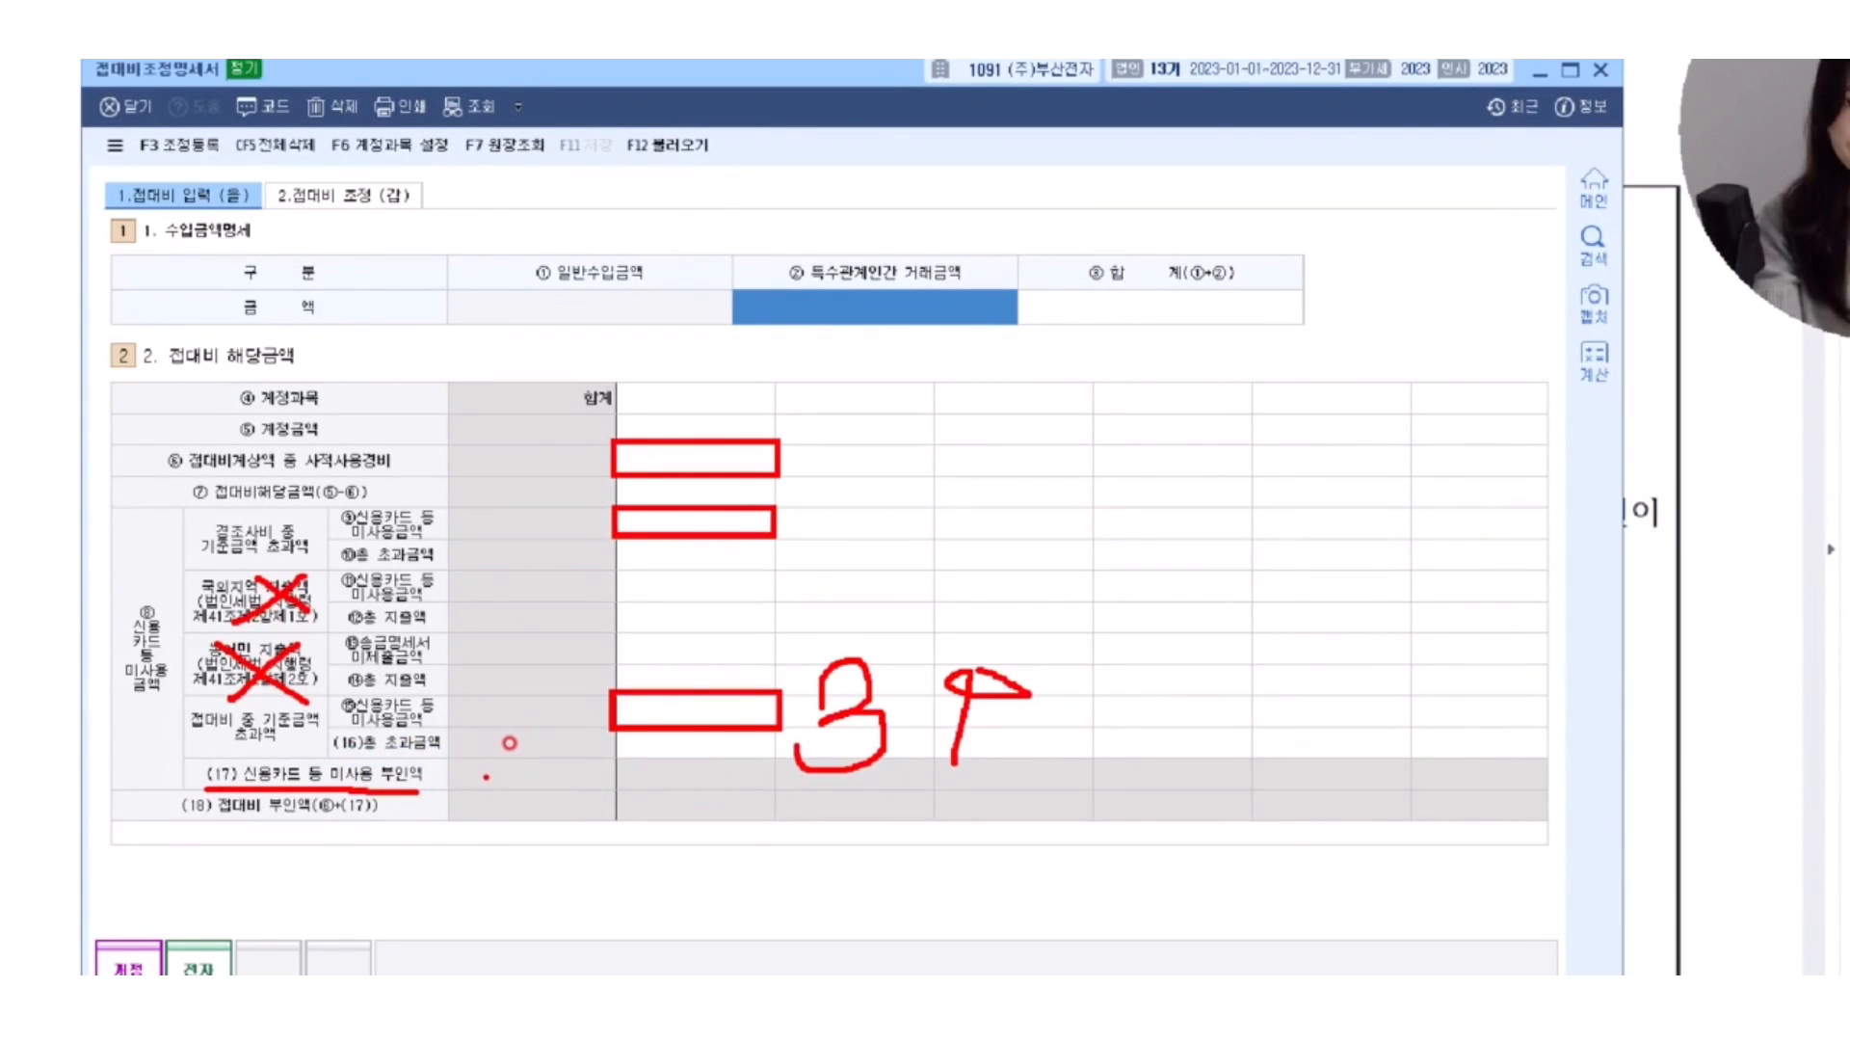
pyautogui.moveTo(629, 747)
pyautogui.mouseDown()
pyautogui.moveTo(595, 769)
pyautogui.moveTo(609, 799)
pyautogui.mouseUp()
pyautogui.moveTo(750, 755)
pyautogui.mouseDown()
pyautogui.moveTo(779, 785)
pyautogui.moveTo(748, 805)
pyautogui.mouseUp()
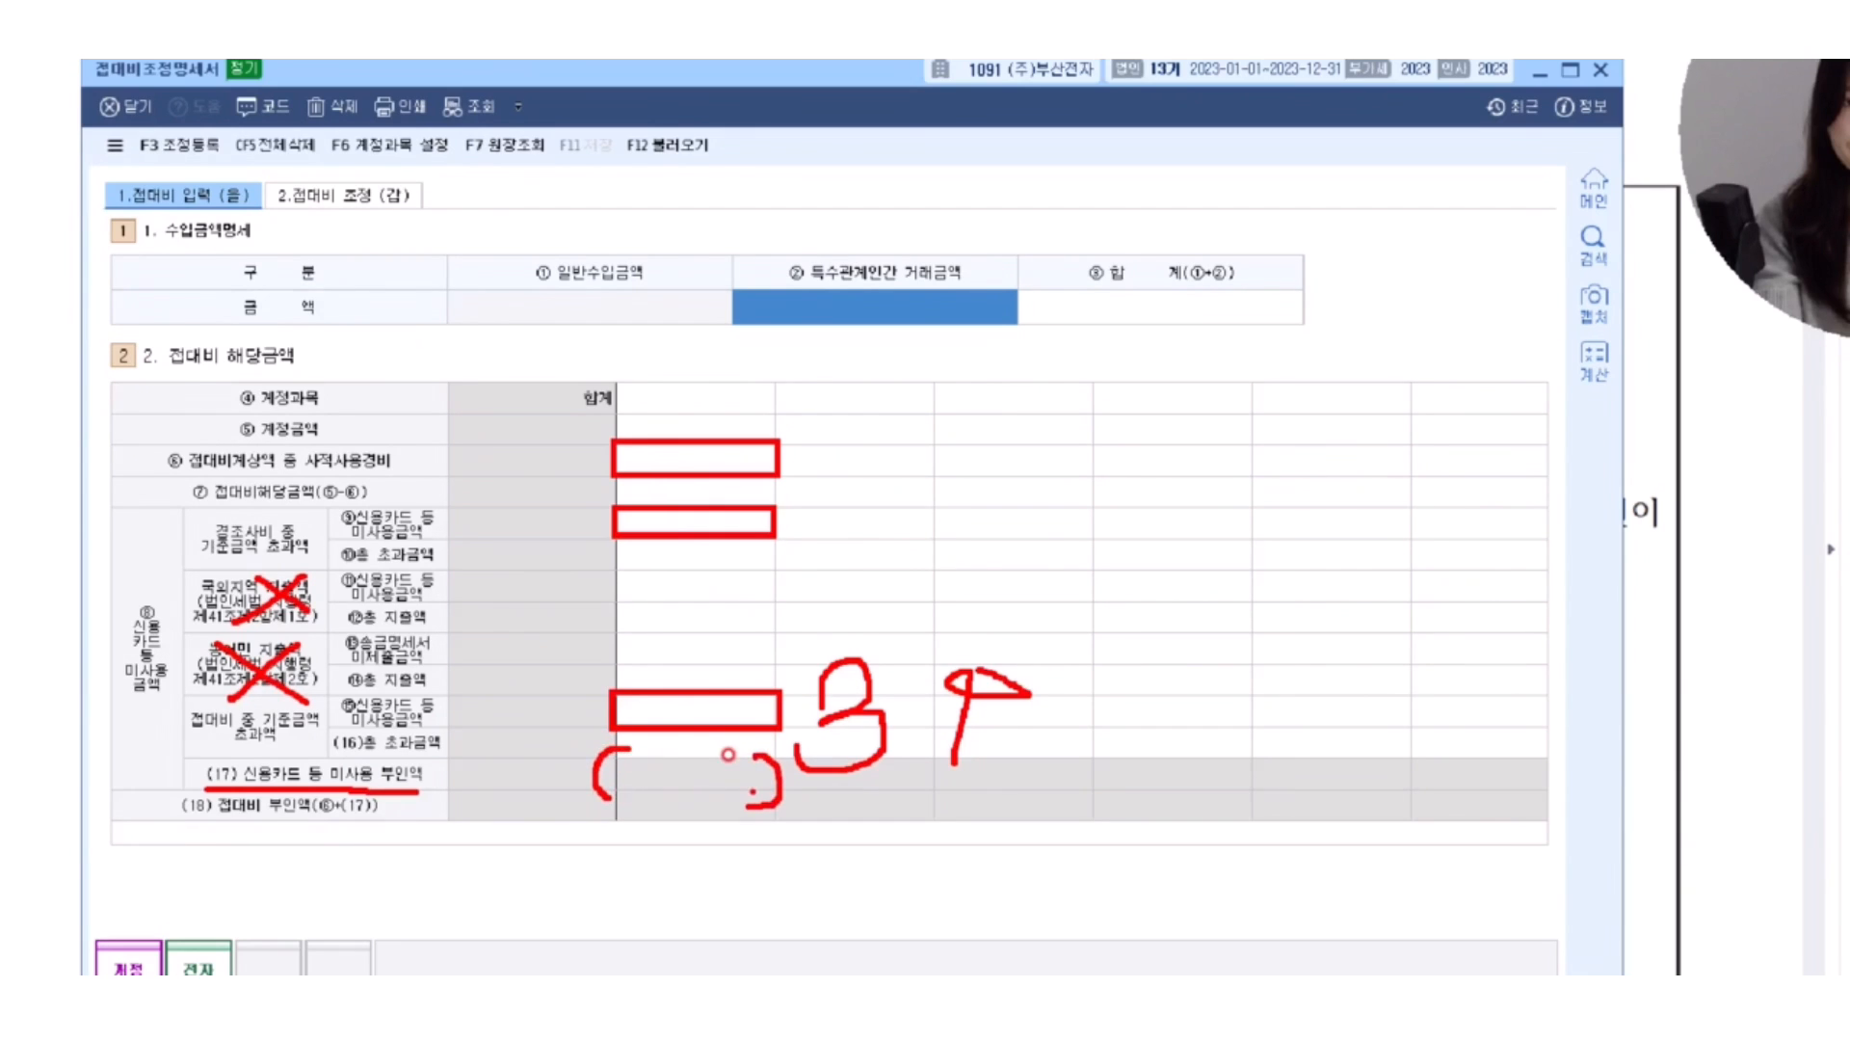
pyautogui.moveTo(145, 824); pyautogui.dragTo(386, 826)
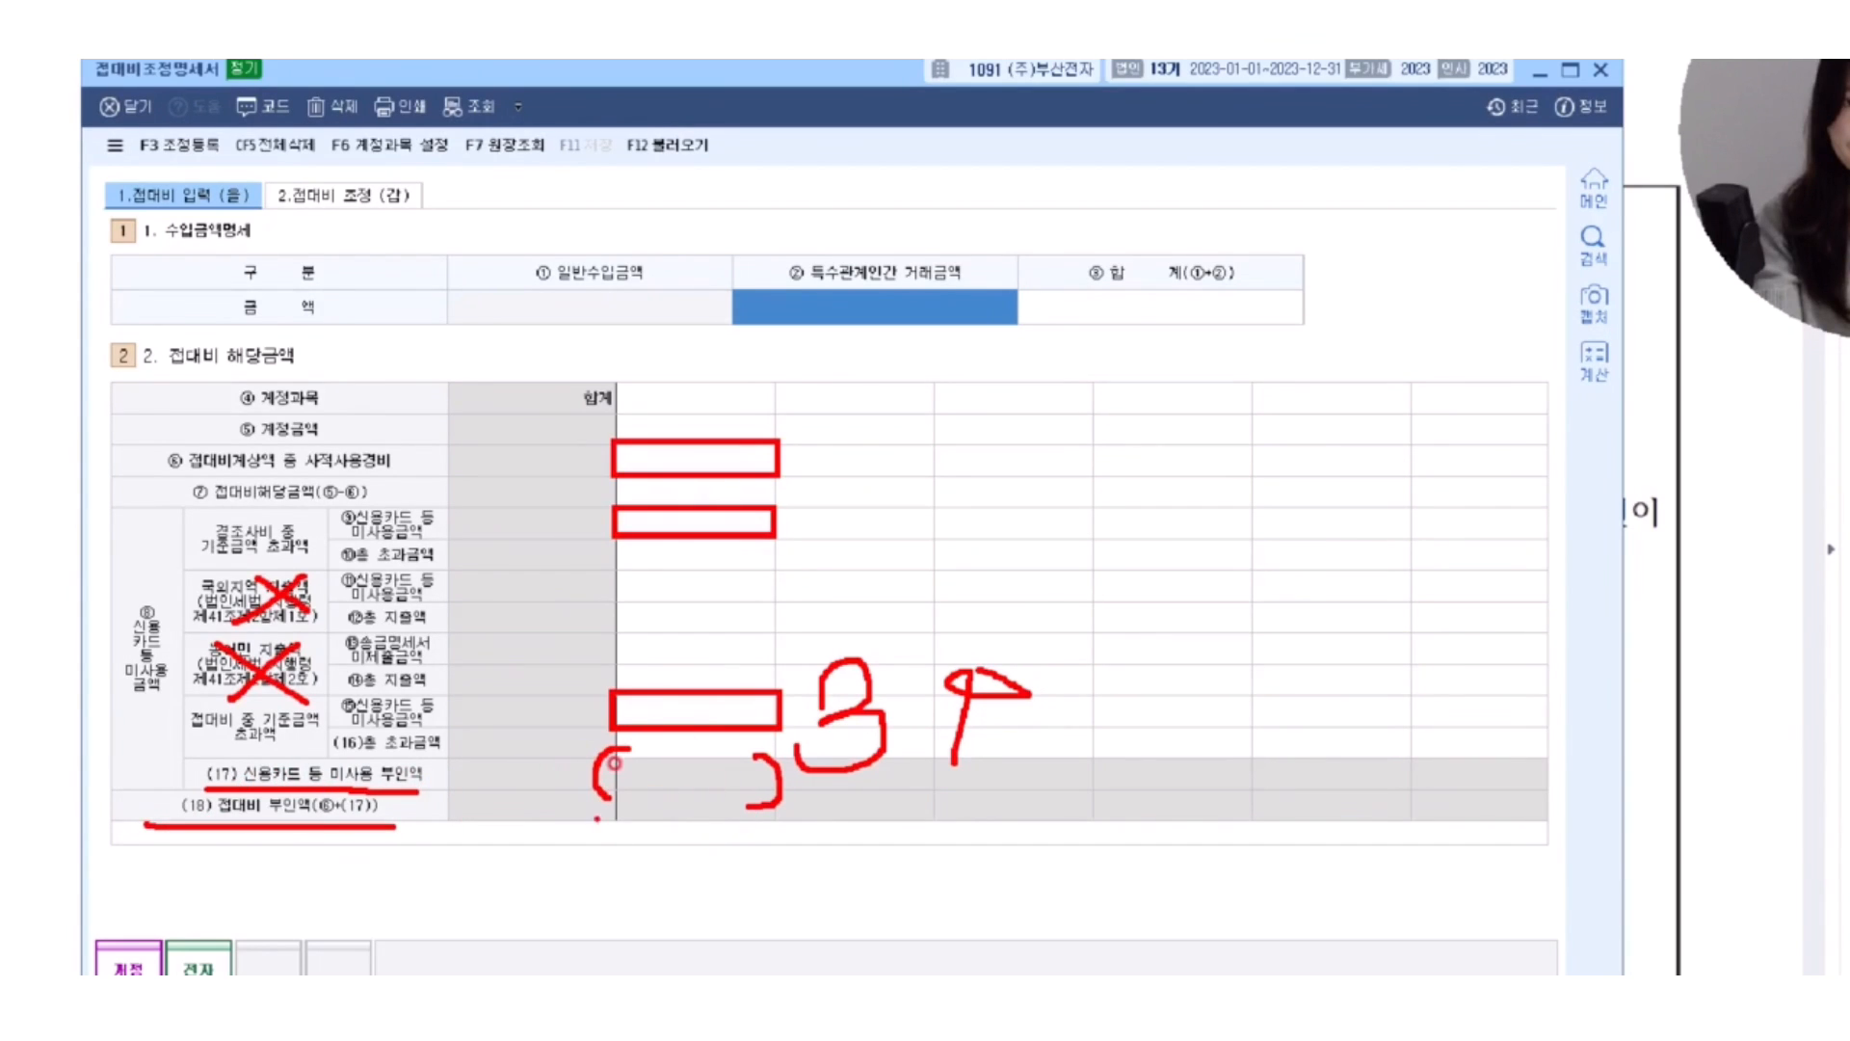
pyautogui.press('Escape')
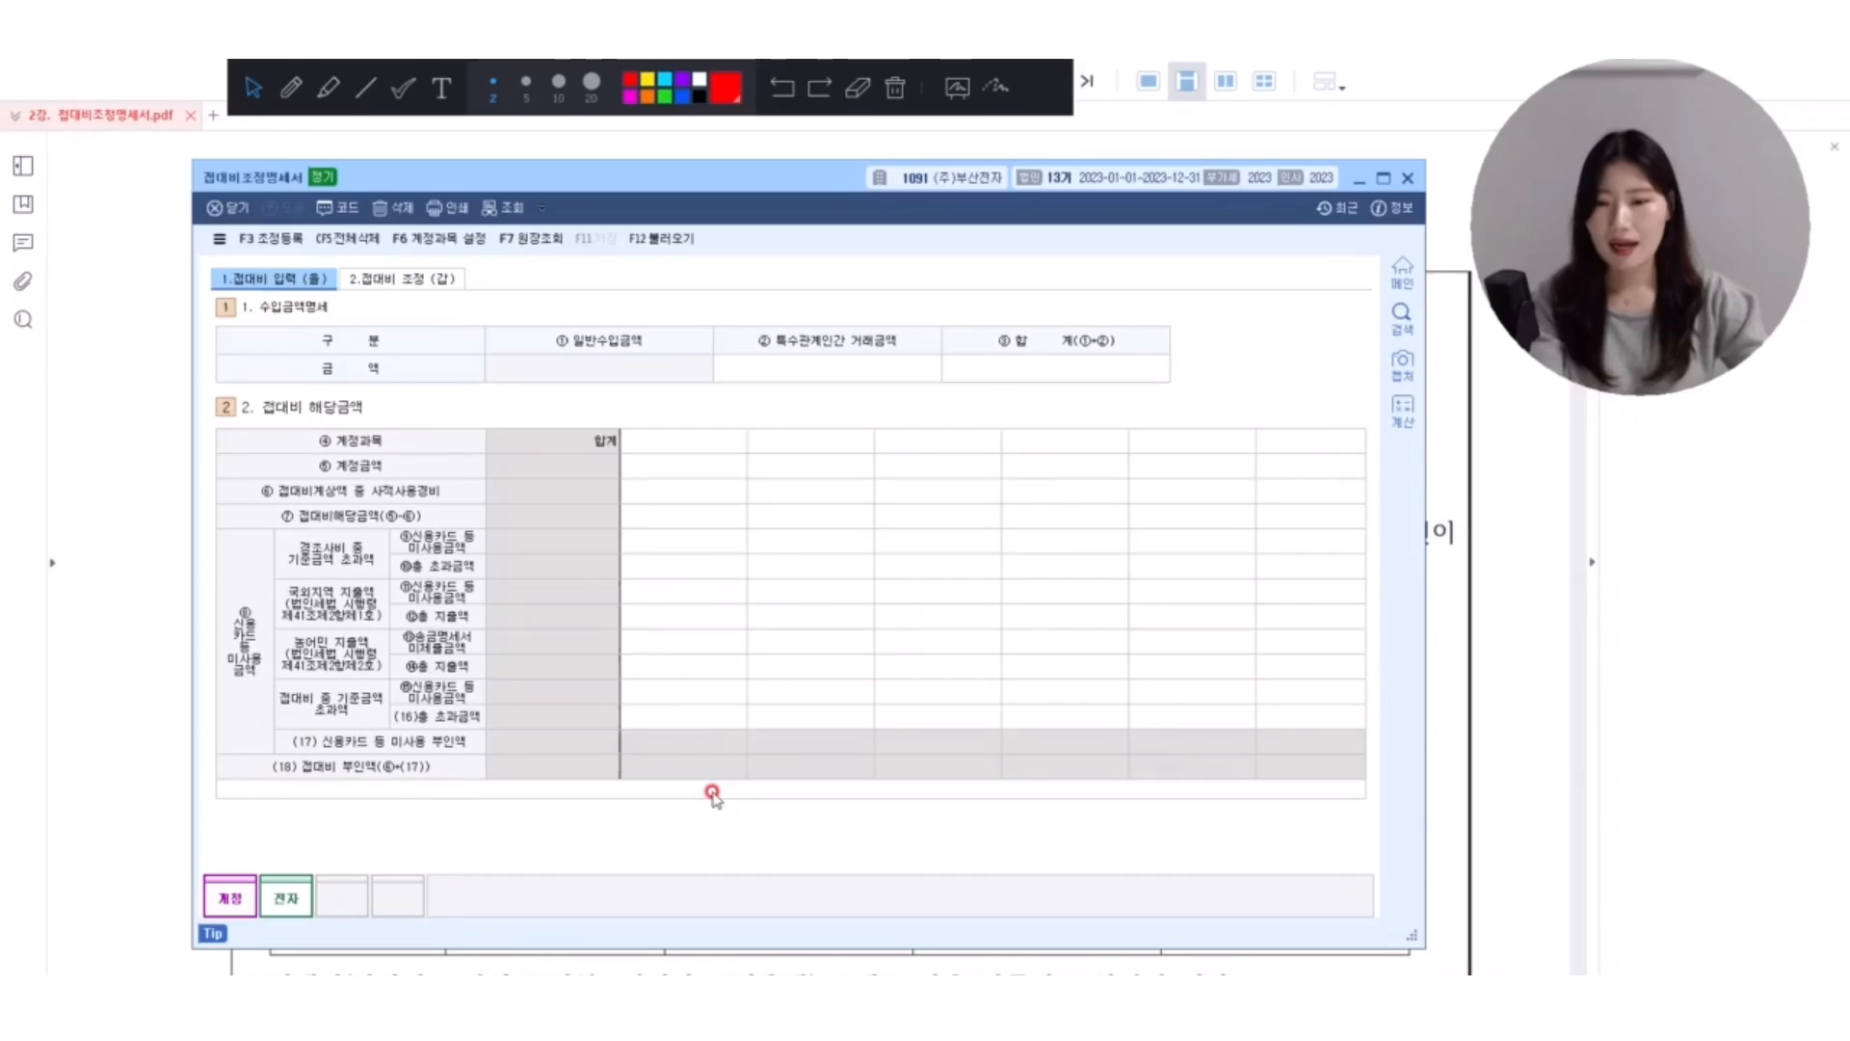
# Show the 접대비 조정 (갑) page and mark its 한도초과액 조정 title, row ④ with its 36,000,000 amount, and the 총수입금액 brackets in red.
pyautogui.click(404, 278)
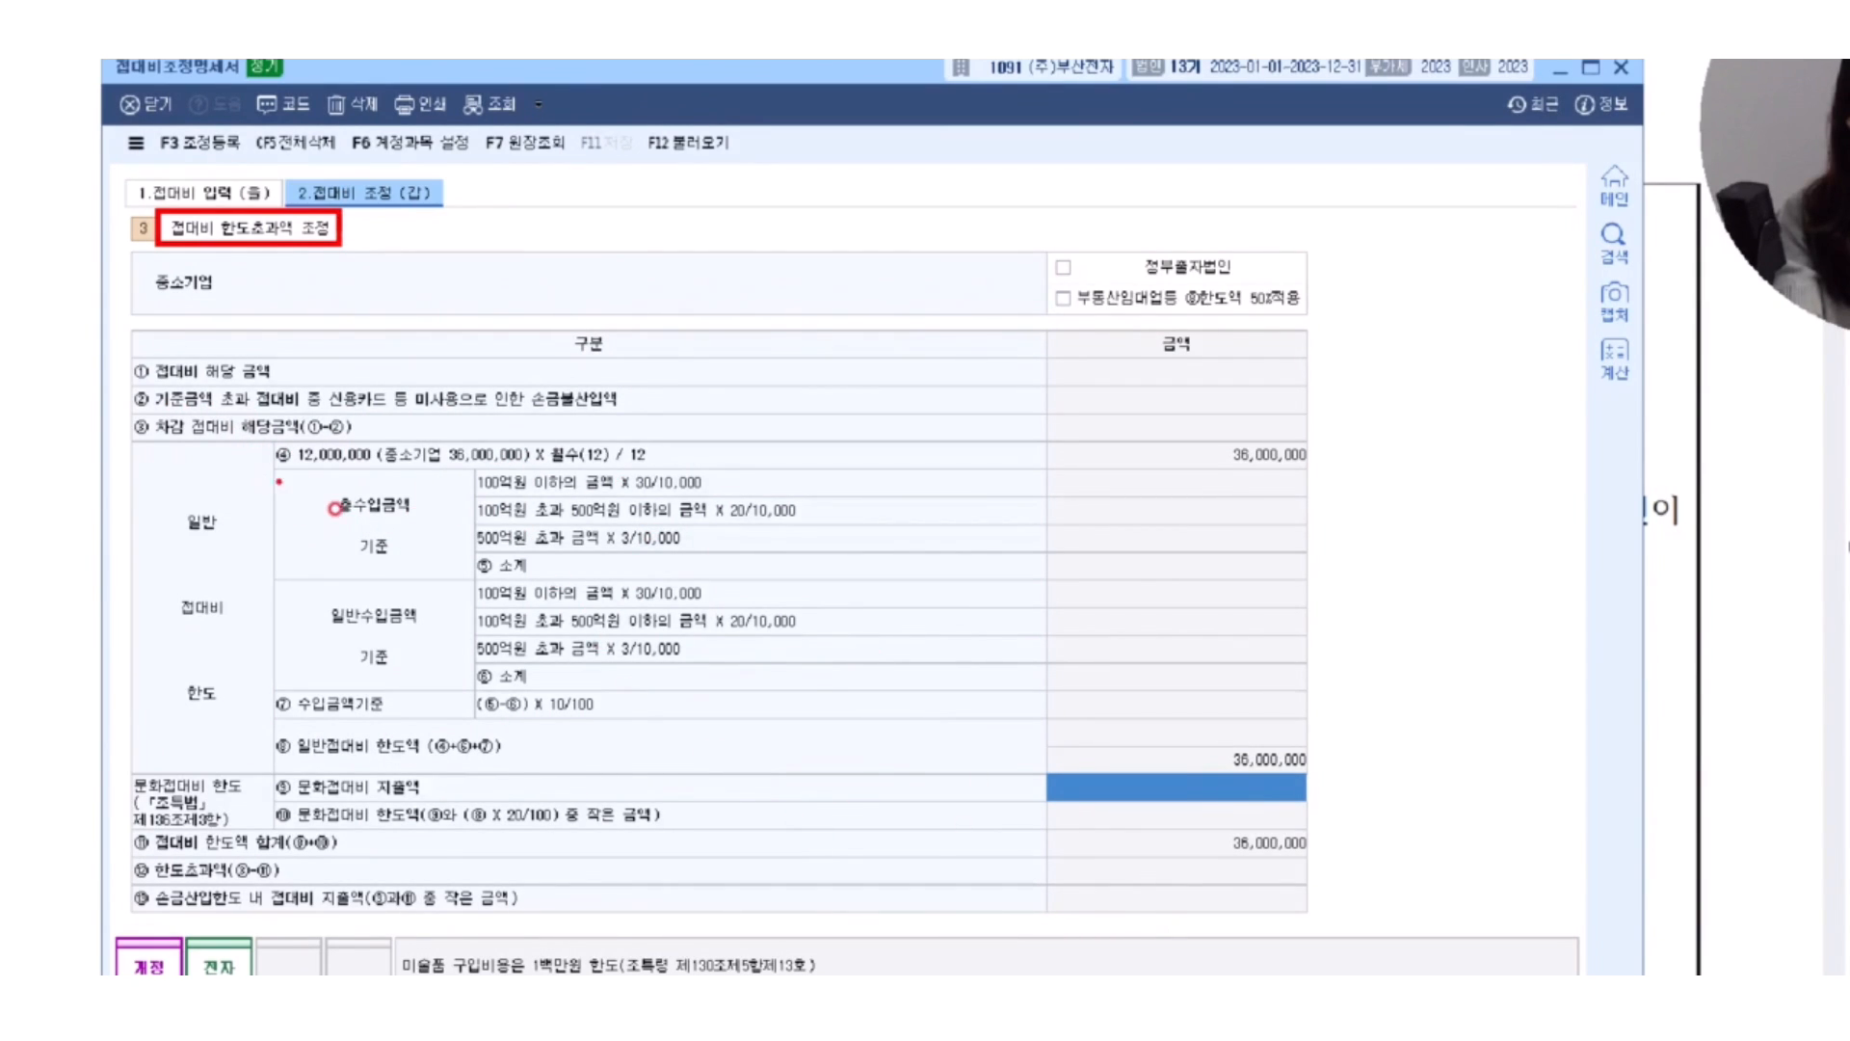
pyautogui.moveTo(332, 500); pyautogui.dragTo(535, 500)
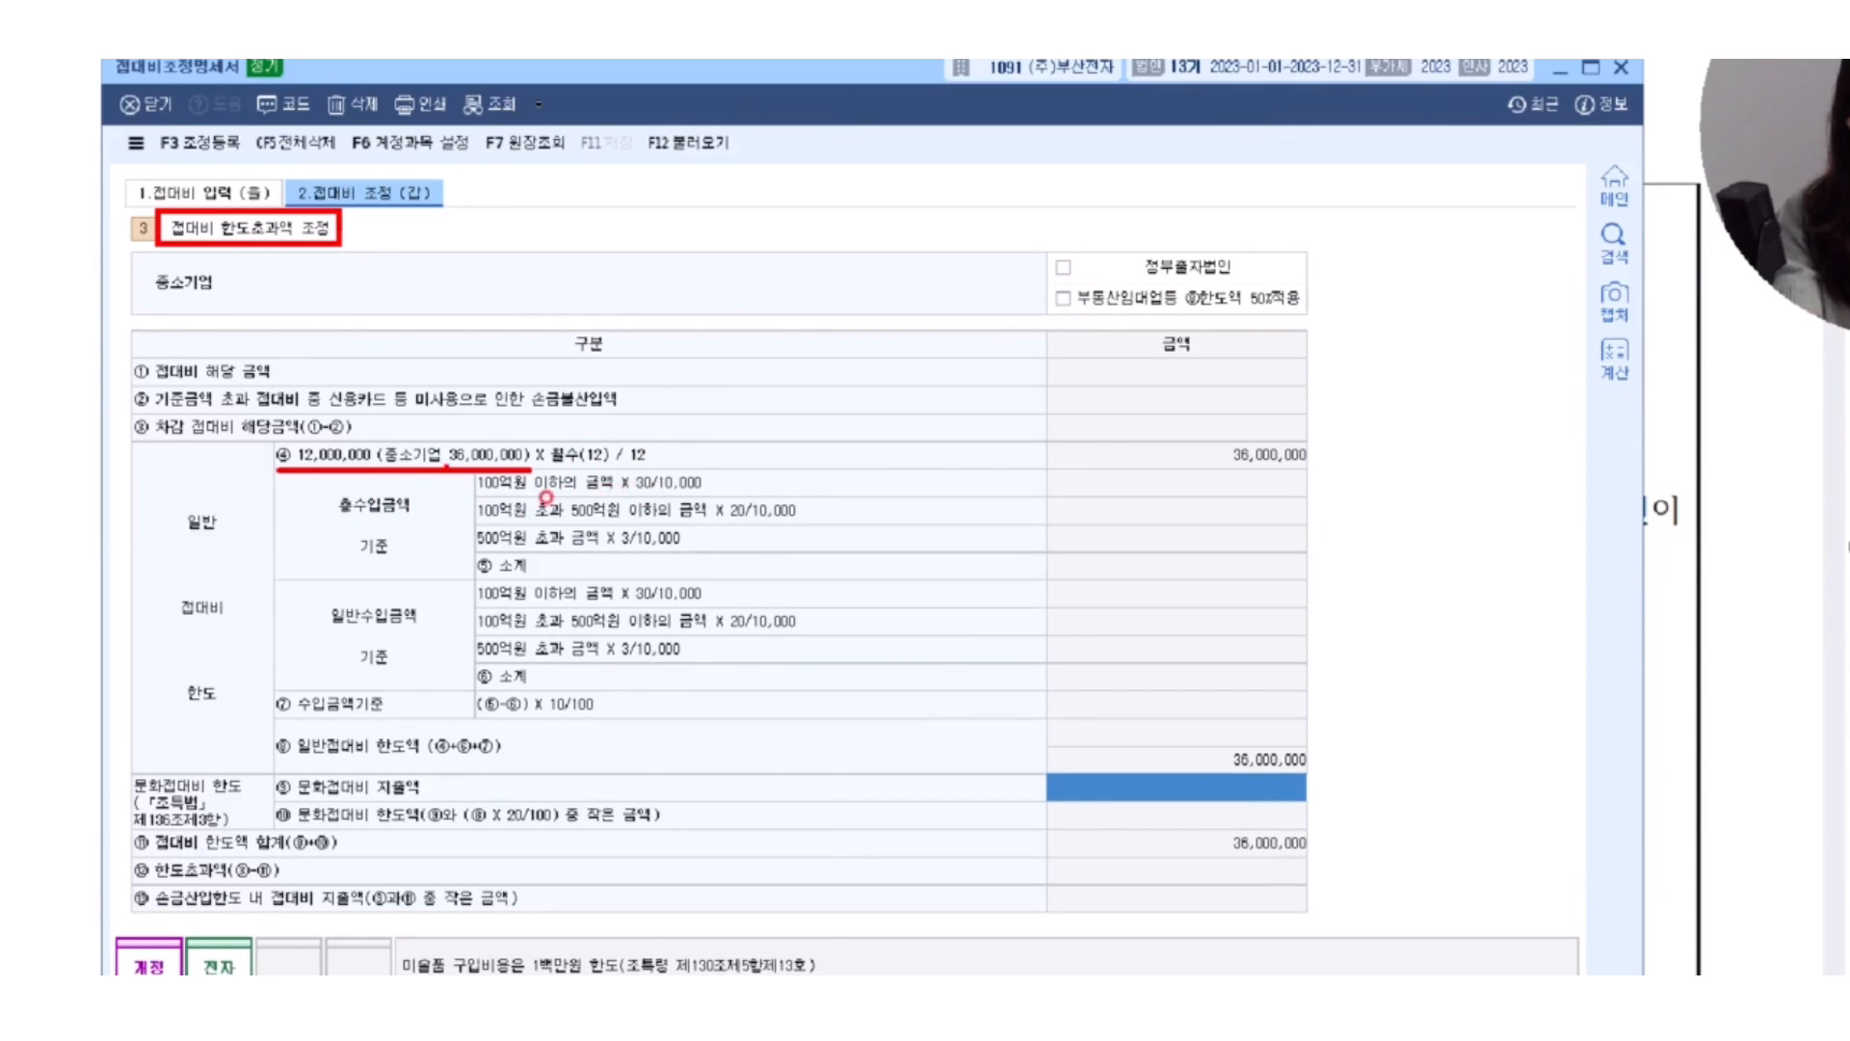
pyautogui.moveTo(1184, 436); pyautogui.dragTo(1317, 471)
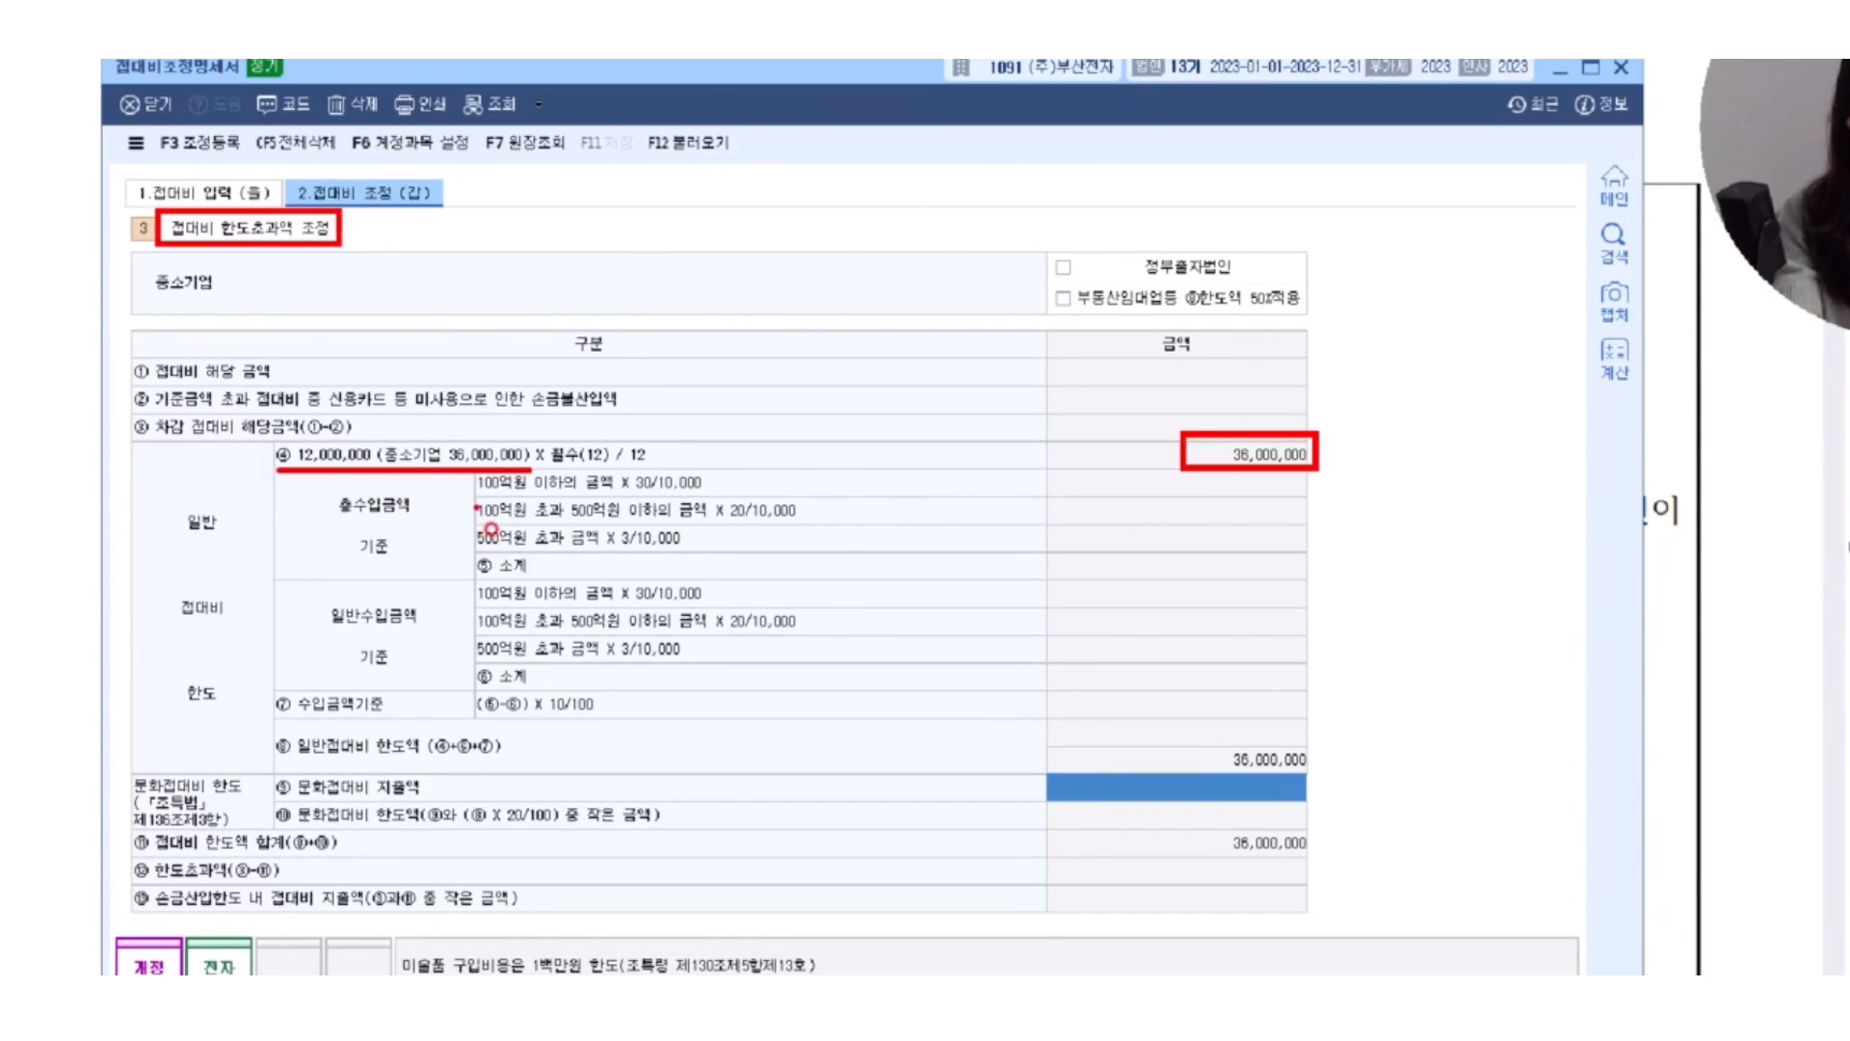
pyautogui.moveTo(516, 522); pyautogui.dragTo(737, 512)
pyautogui.moveTo(477, 549); pyautogui.dragTo(655, 556)
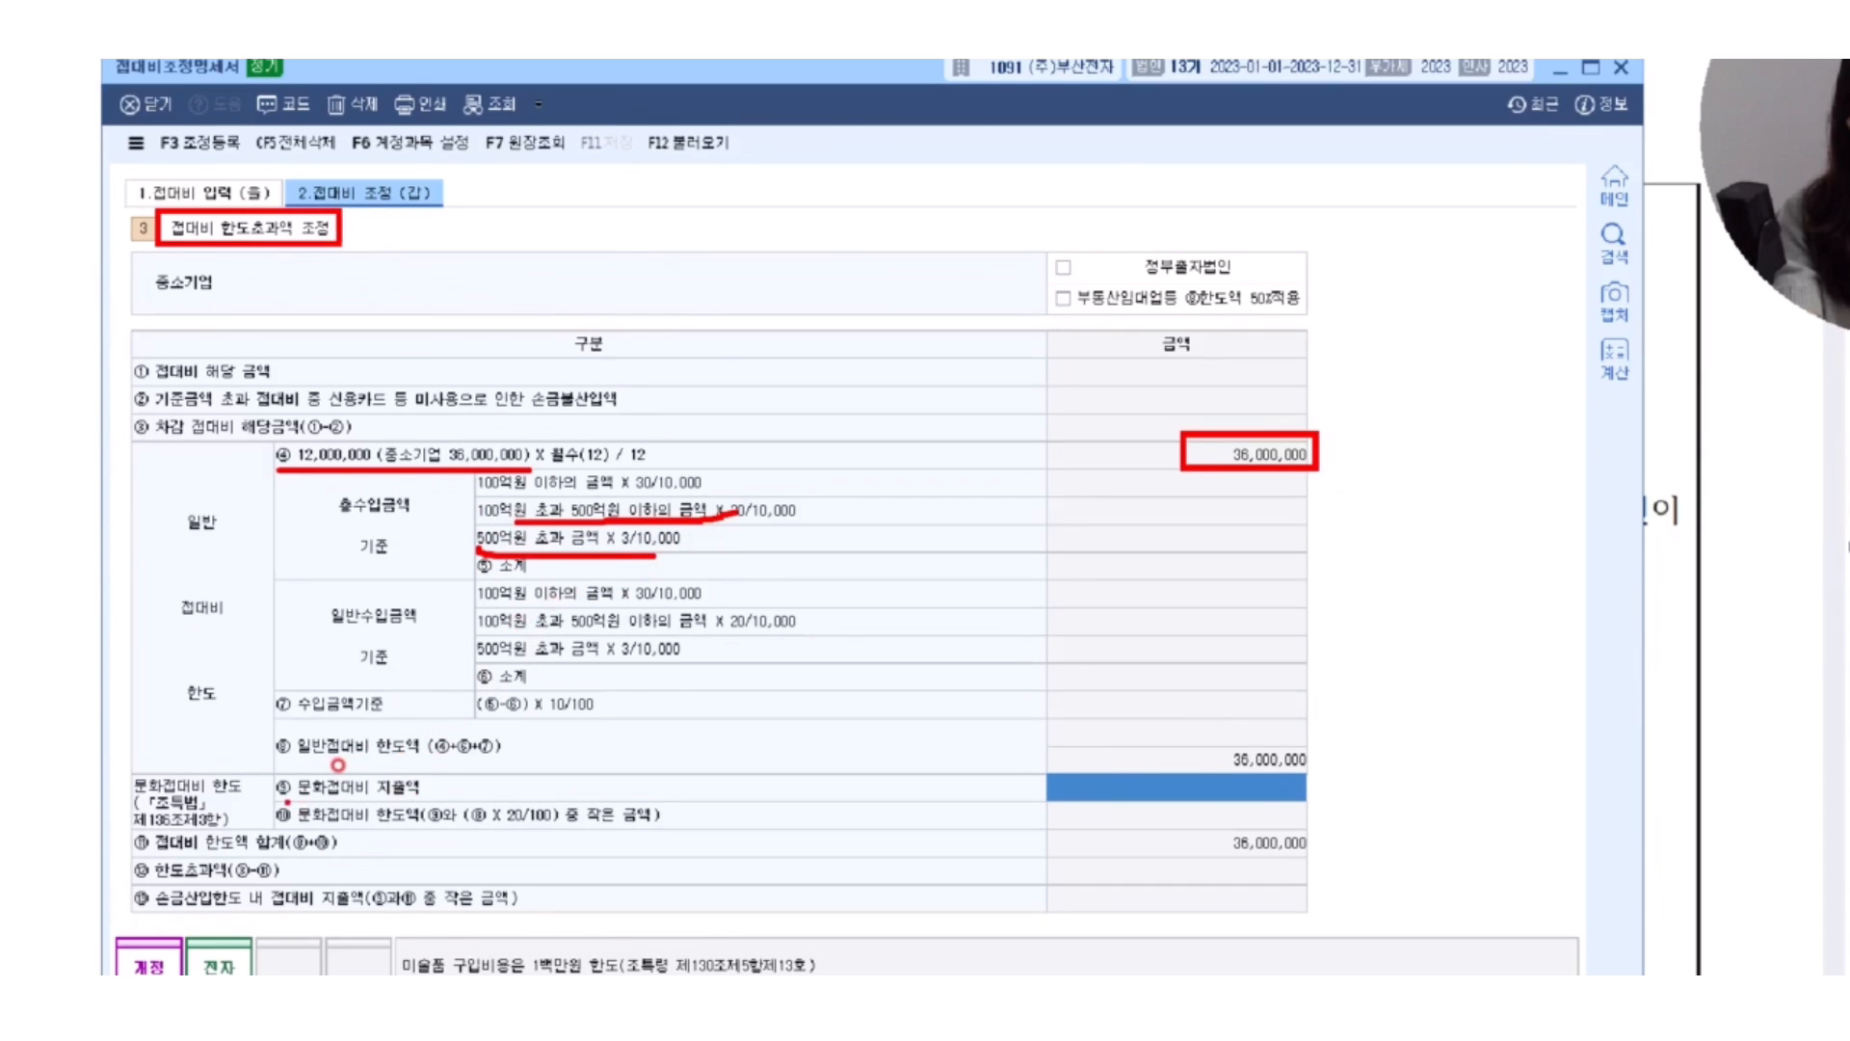
# Box the 문화접대비 지출액 row, point to it with a star and arrow, and handwrite +α↑ beside it.
pyautogui.moveTo(268, 770)
pyautogui.mouseDown()
pyautogui.moveTo(1308, 803)
pyautogui.moveTo(1369, 802)
pyautogui.moveTo(1412, 758)
pyautogui.moveTo(1349, 802)
pyautogui.moveTo(1293, 778)
pyautogui.moveTo(1323, 796)
pyautogui.mouseUp()
pyautogui.click(1238, 774)
pyautogui.moveTo(1457, 771)
pyautogui.mouseDown()
pyautogui.moveTo(1522, 771)
pyautogui.moveTo(1469, 794)
pyautogui.moveTo(1597, 797)
pyautogui.mouseUp()
pyautogui.moveTo(1653, 694)
pyautogui.mouseDown()
pyautogui.moveTo(1654, 812)
pyautogui.moveTo(1704, 718)
pyautogui.mouseUp()
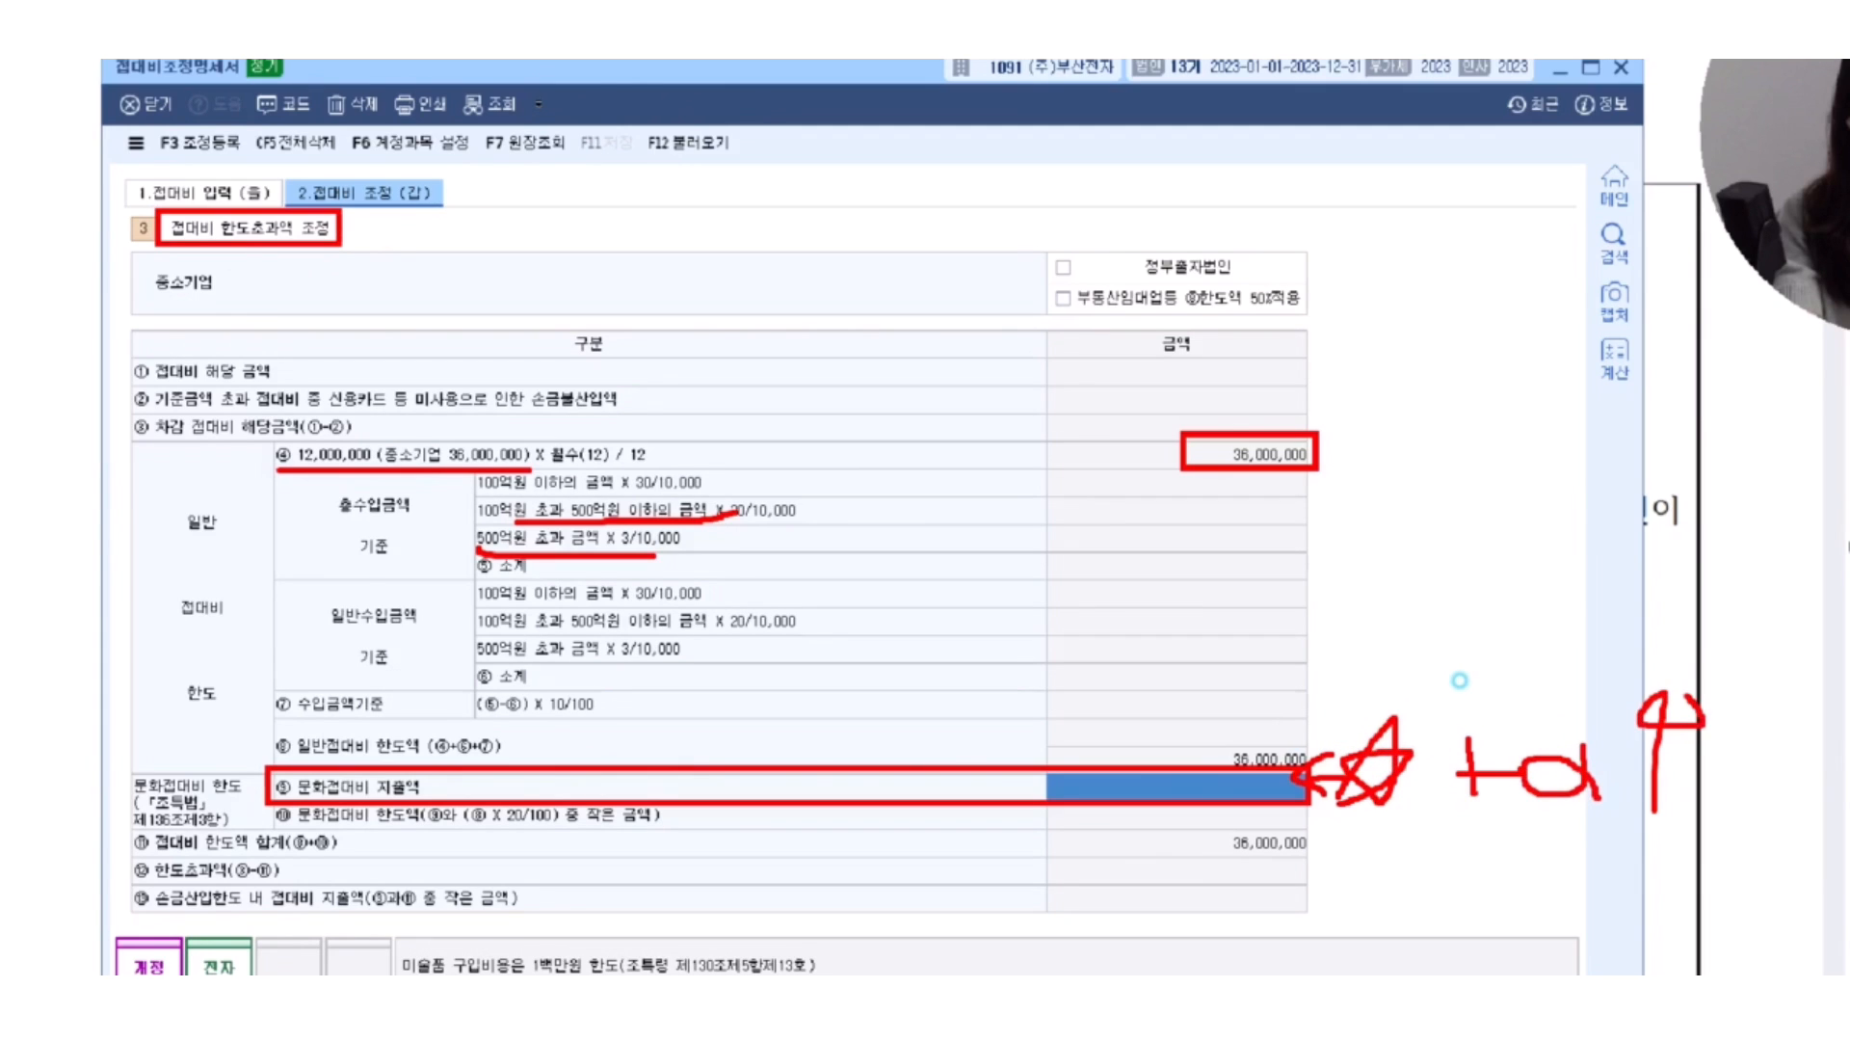
pyautogui.click(1471, 903)
# Box the 한도초과액 row, add a star with 손불 handwritten beside it, and clear the annotations.
pyautogui.moveTo(214, 812)
pyautogui.mouseDown()
pyautogui.moveTo(1173, 806)
pyautogui.moveTo(1166, 835)
pyautogui.mouseUp()
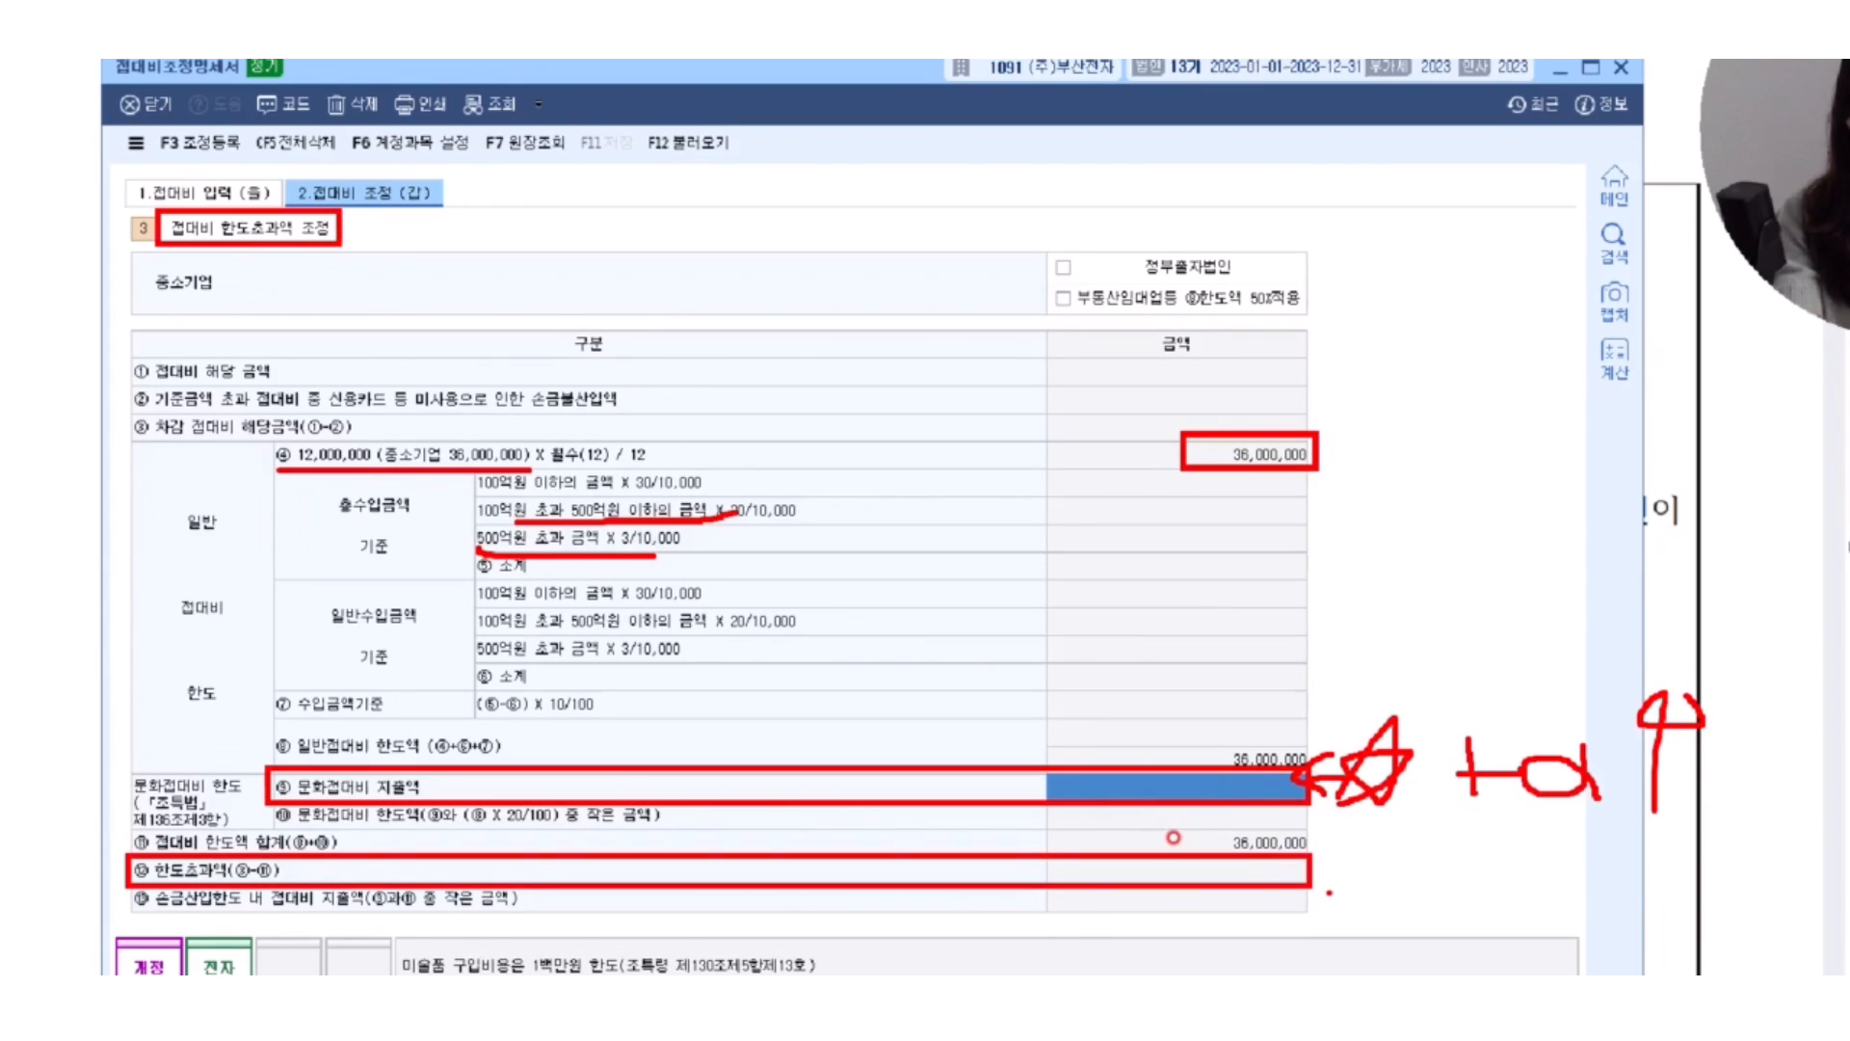
pyautogui.moveTo(1318, 863)
pyautogui.mouseDown()
pyautogui.moveTo(1327, 896)
pyautogui.moveTo(1361, 905)
pyautogui.moveTo(1311, 882)
pyautogui.mouseUp()
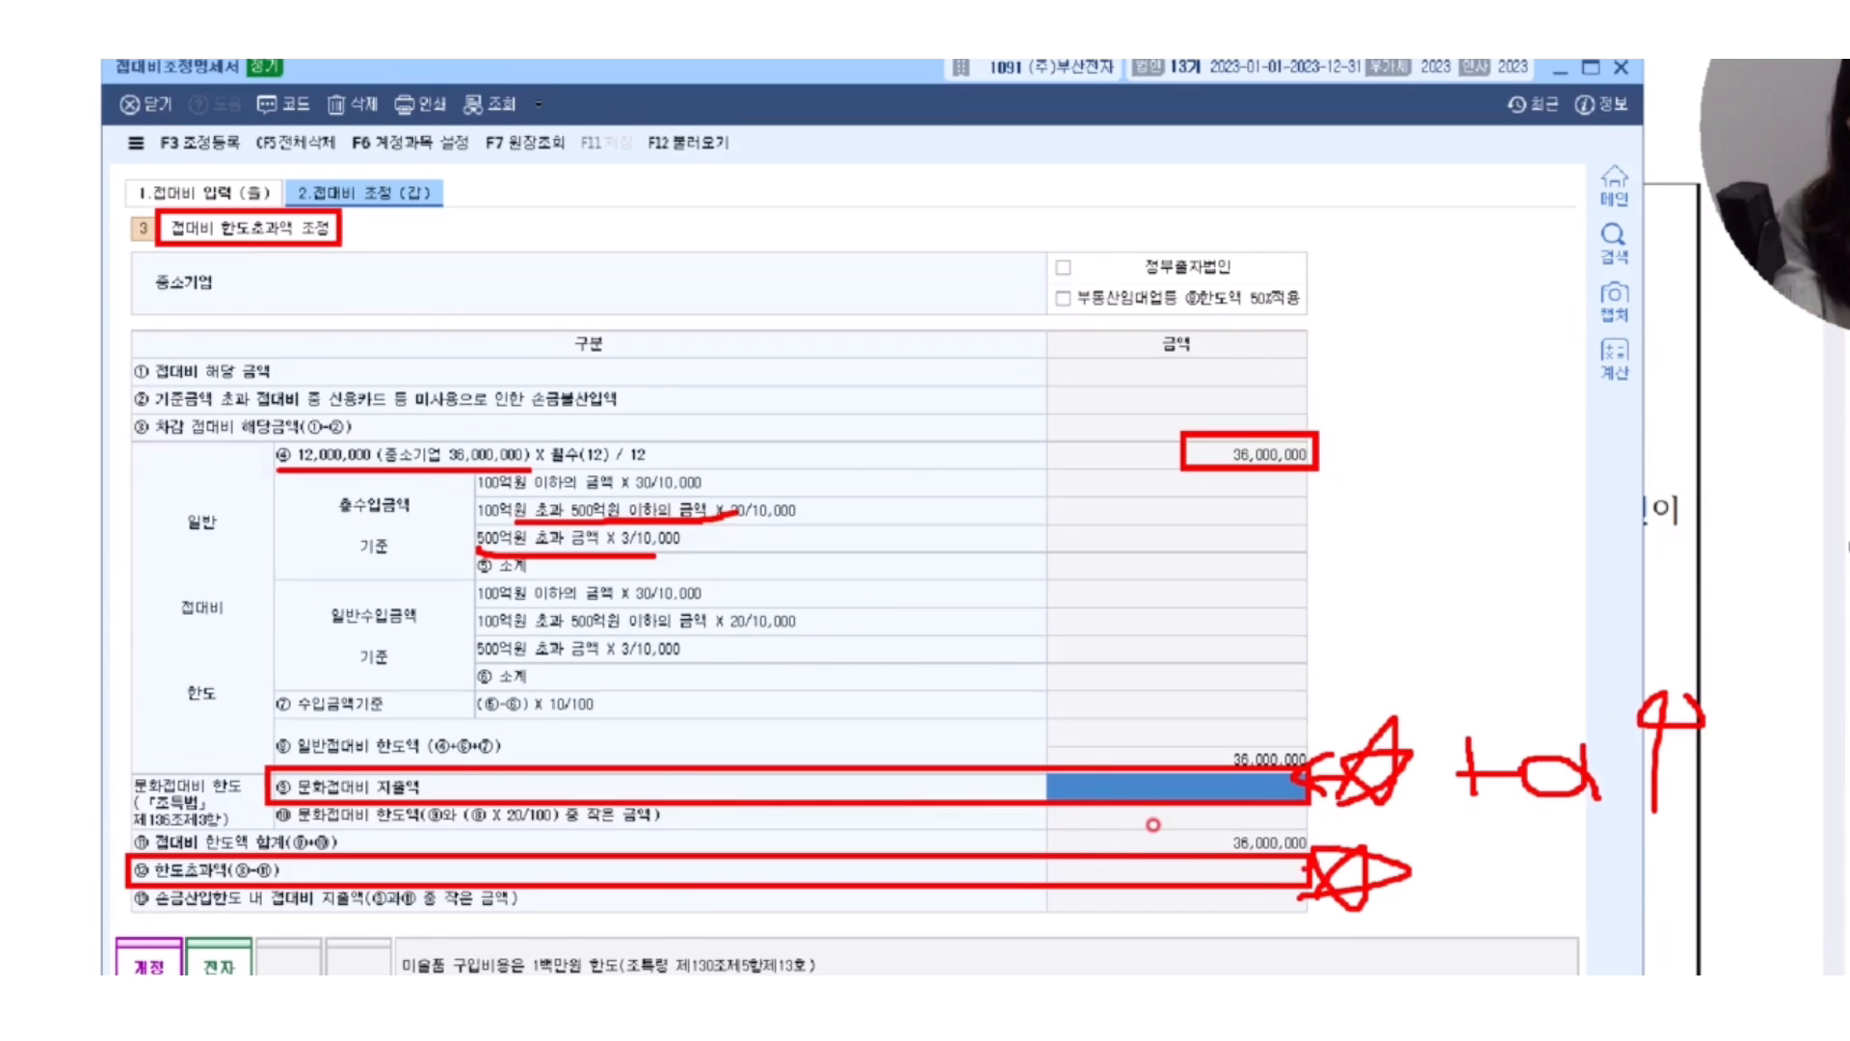
pyautogui.moveTo(1446, 844)
pyautogui.mouseDown()
pyautogui.moveTo(1421, 883)
pyautogui.moveTo(1480, 877)
pyautogui.moveTo(1445, 902)
pyautogui.moveTo(1476, 902)
pyautogui.moveTo(1493, 933)
pyautogui.mouseUp()
pyautogui.moveTo(1488, 839); pyautogui.dragTo(1491, 873)
pyautogui.moveTo(1527, 822)
pyautogui.mouseDown()
pyautogui.moveTo(1527, 862)
pyautogui.moveTo(1584, 878)
pyautogui.moveTo(1527, 913)
pyautogui.mouseUp()
pyautogui.moveTo(1483, 909)
pyautogui.mouseDown()
pyautogui.moveTo(1564, 909)
pyautogui.moveTo(1573, 949)
pyautogui.mouseUp()
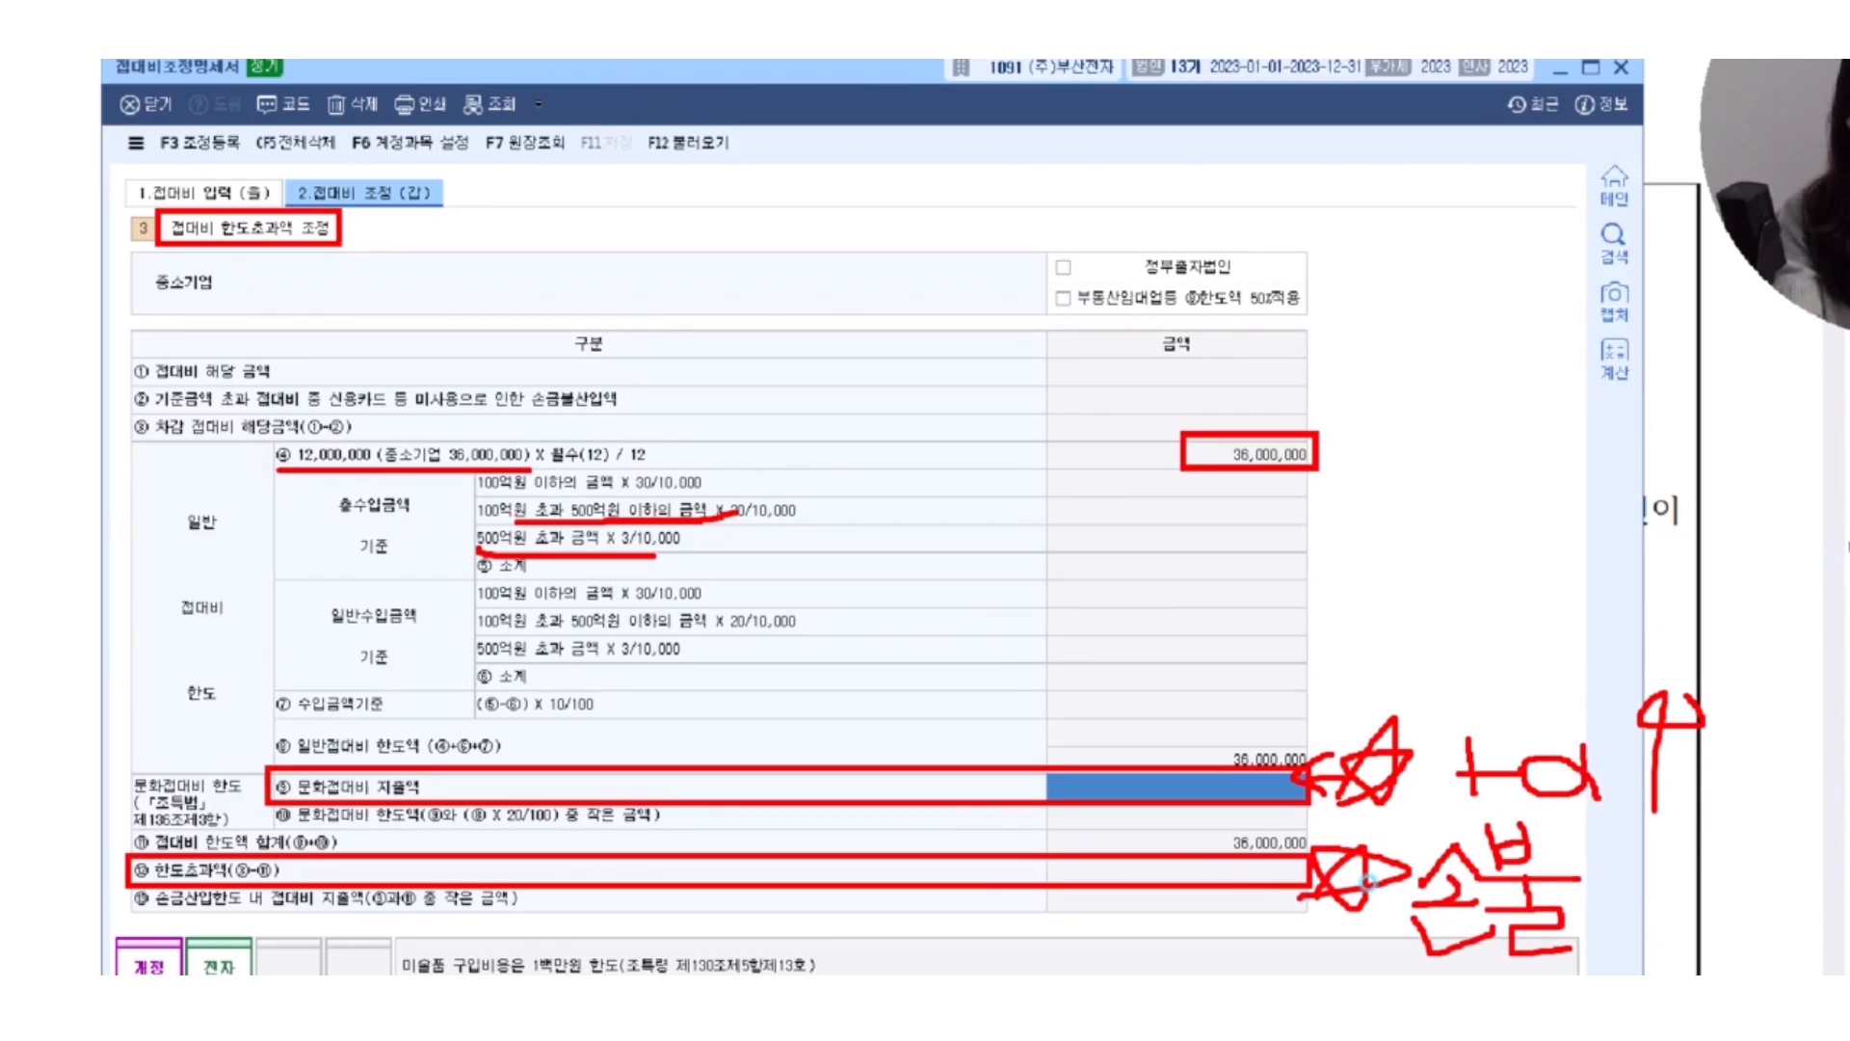
pyautogui.moveTo(1573, 850)
pyautogui.mouseDown()
pyautogui.moveTo(1583, 870)
pyautogui.moveTo(1639, 836)
pyautogui.mouseUp()
pyautogui.click(1694, 800)
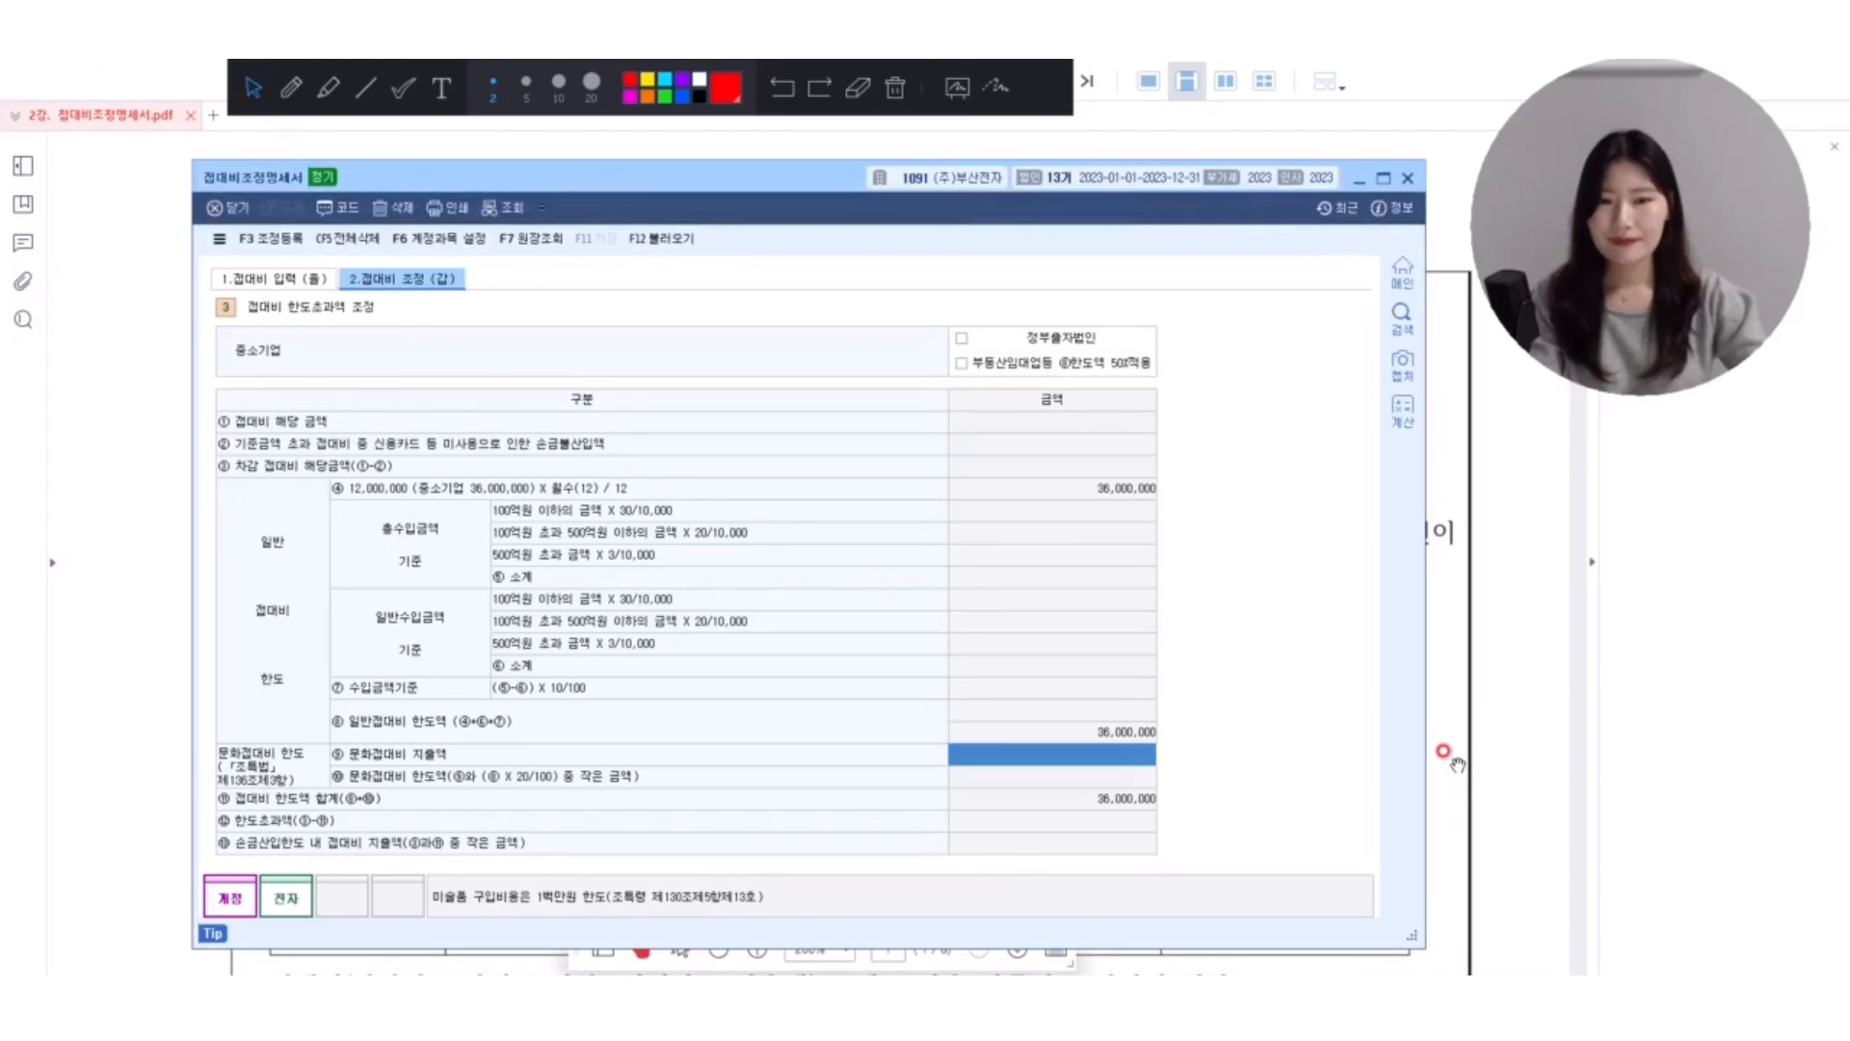
# Return to the exercise [1] PDF and draw a red bracket from 매출 to 상품매출 and 제품매출.
pyautogui.click(149, 337)
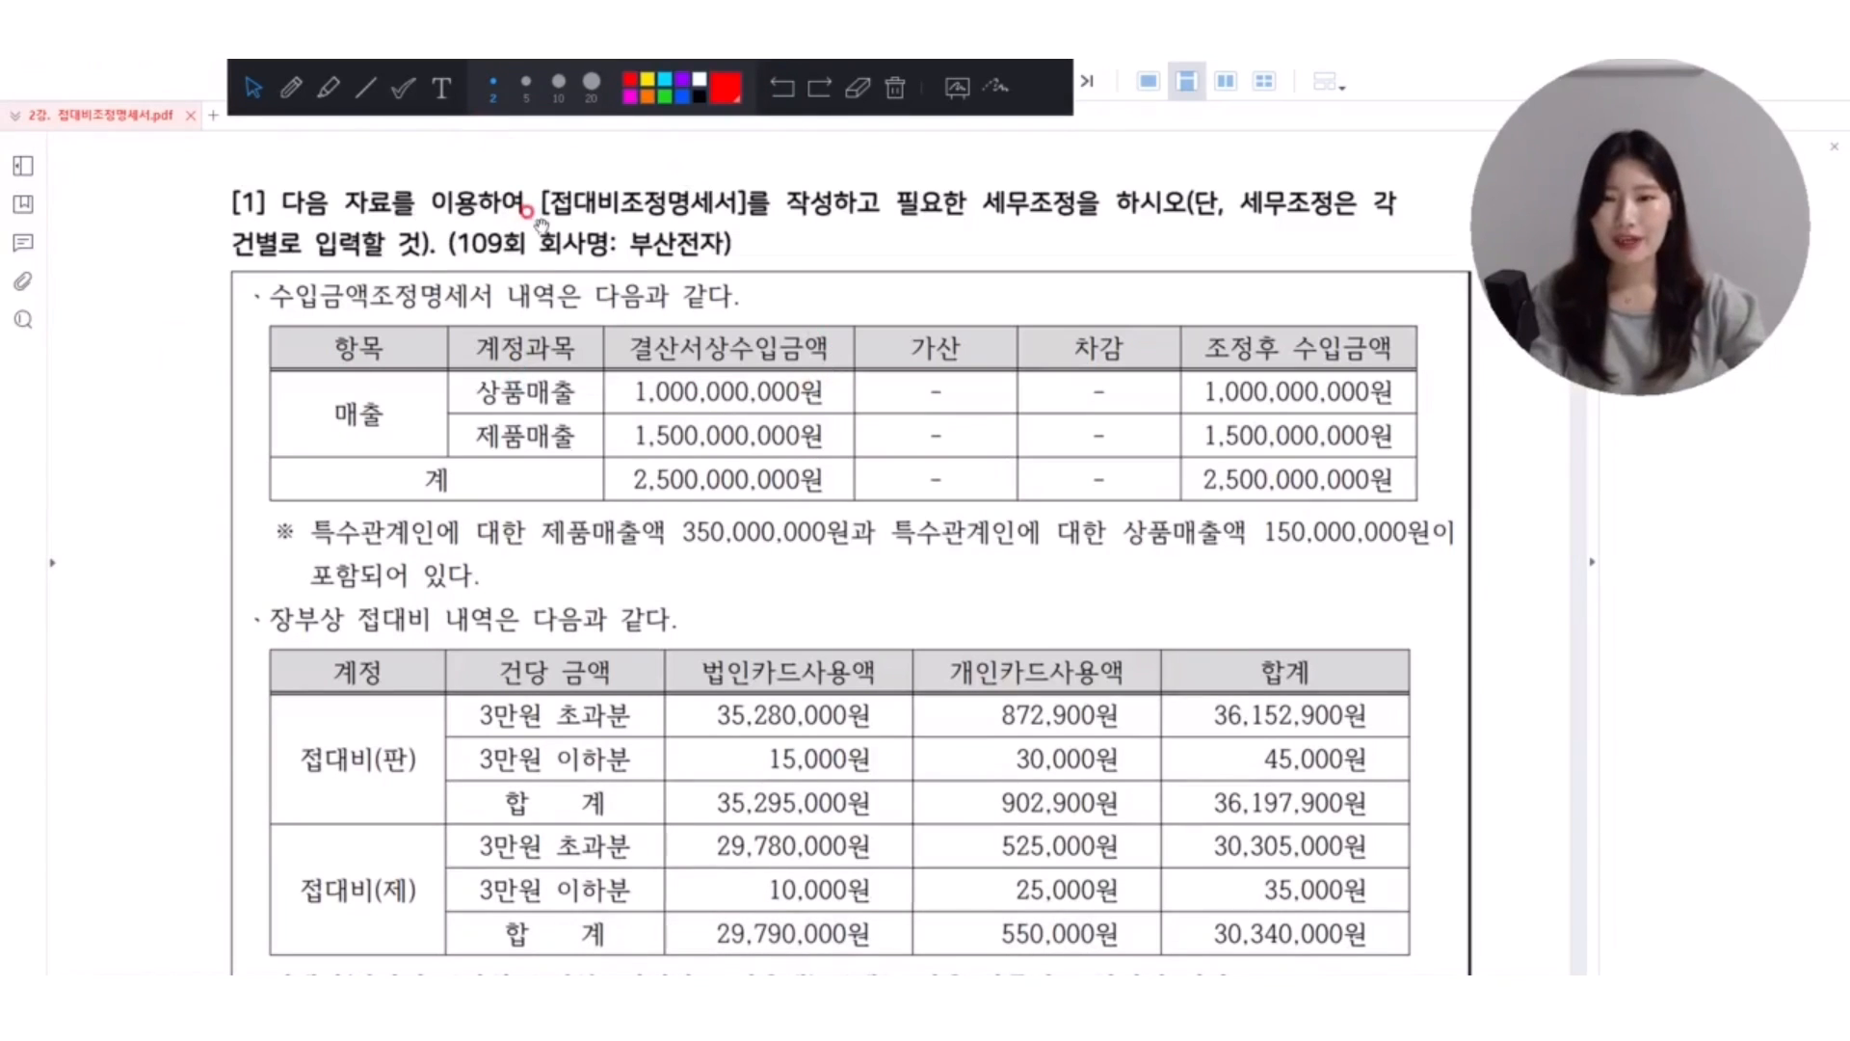
pyautogui.scroll(-1, 546, 261)
pyautogui.press('p')
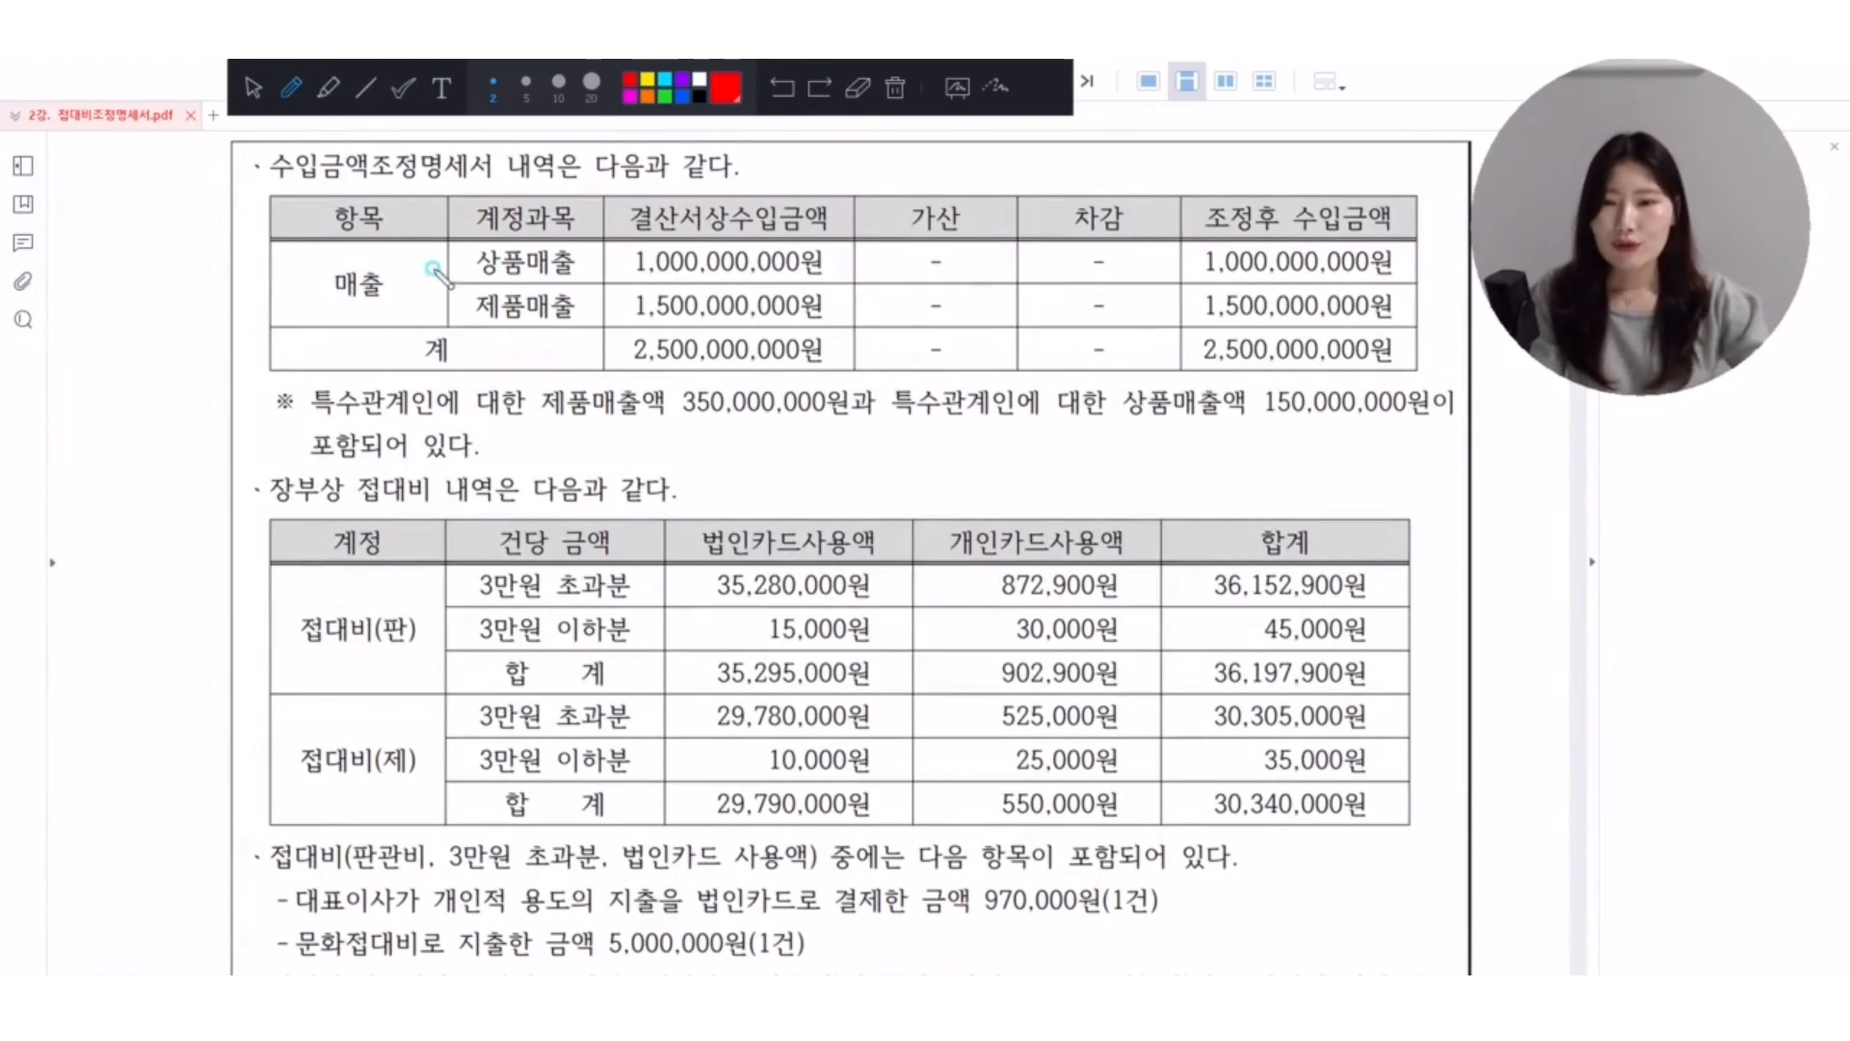
pyautogui.moveTo(453, 252); pyautogui.dragTo(463, 303)
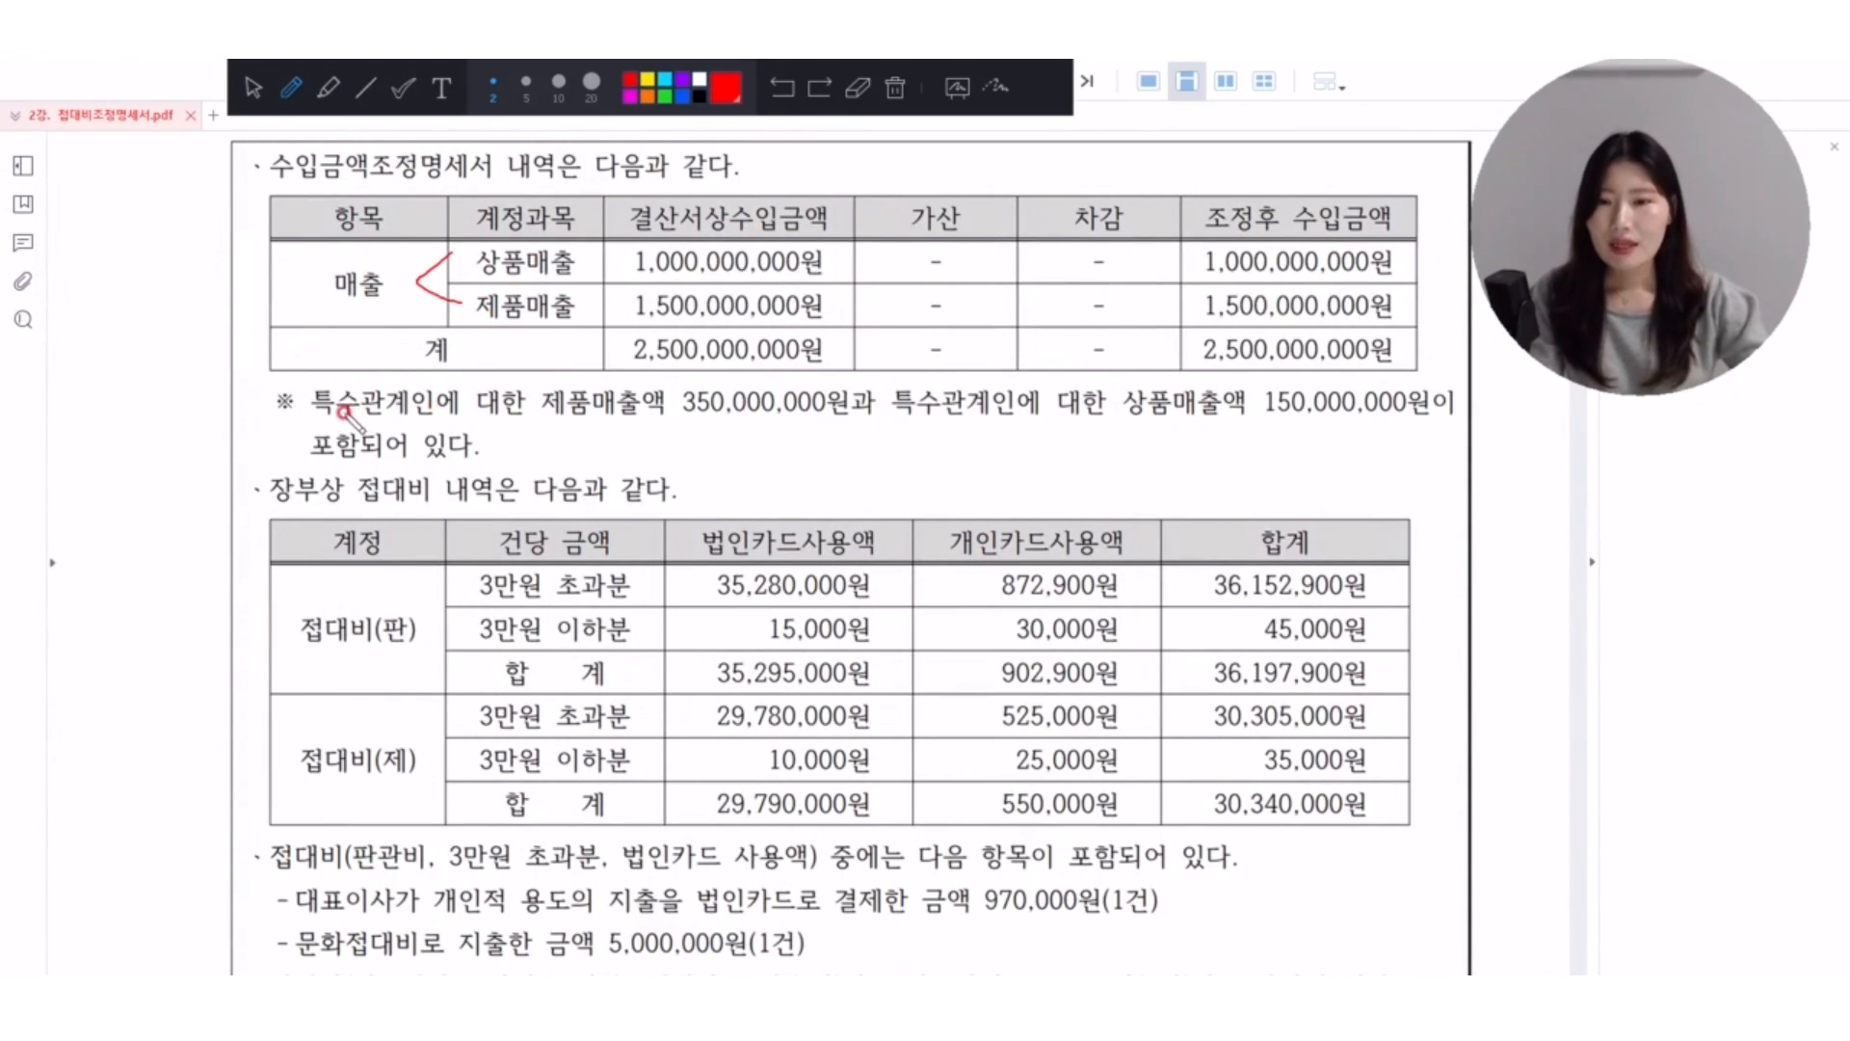
# Box both 특수관계인 mentions, underline 350,000,000원 and 150,000,000원, and join the two amounts with a line labelled 5.
pyautogui.moveTo(316, 373)
pyautogui.mouseDown()
pyautogui.moveTo(318, 415)
pyautogui.moveTo(424, 412)
pyautogui.moveTo(316, 377)
pyautogui.mouseUp()
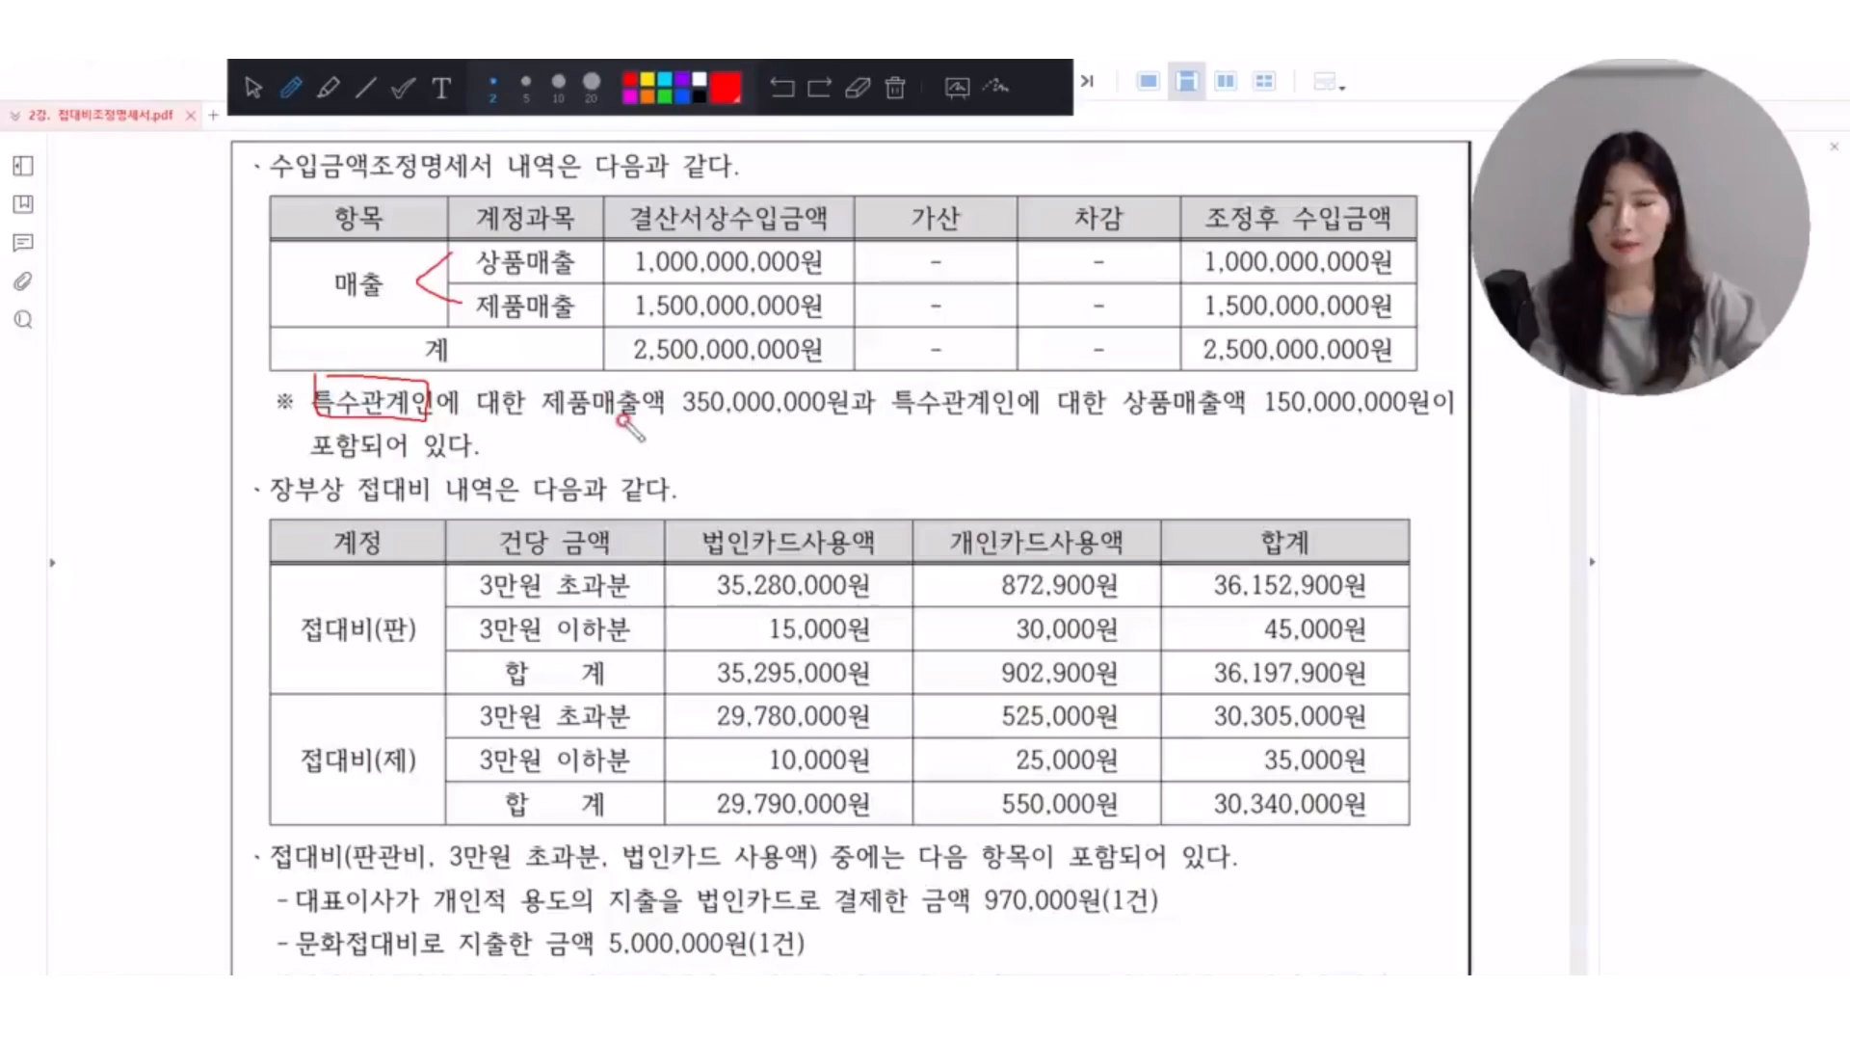
pyautogui.moveTo(682, 418)
pyautogui.mouseDown()
pyautogui.moveTo(963, 435)
pyautogui.moveTo(1002, 379)
pyautogui.moveTo(898, 378)
pyautogui.mouseUp()
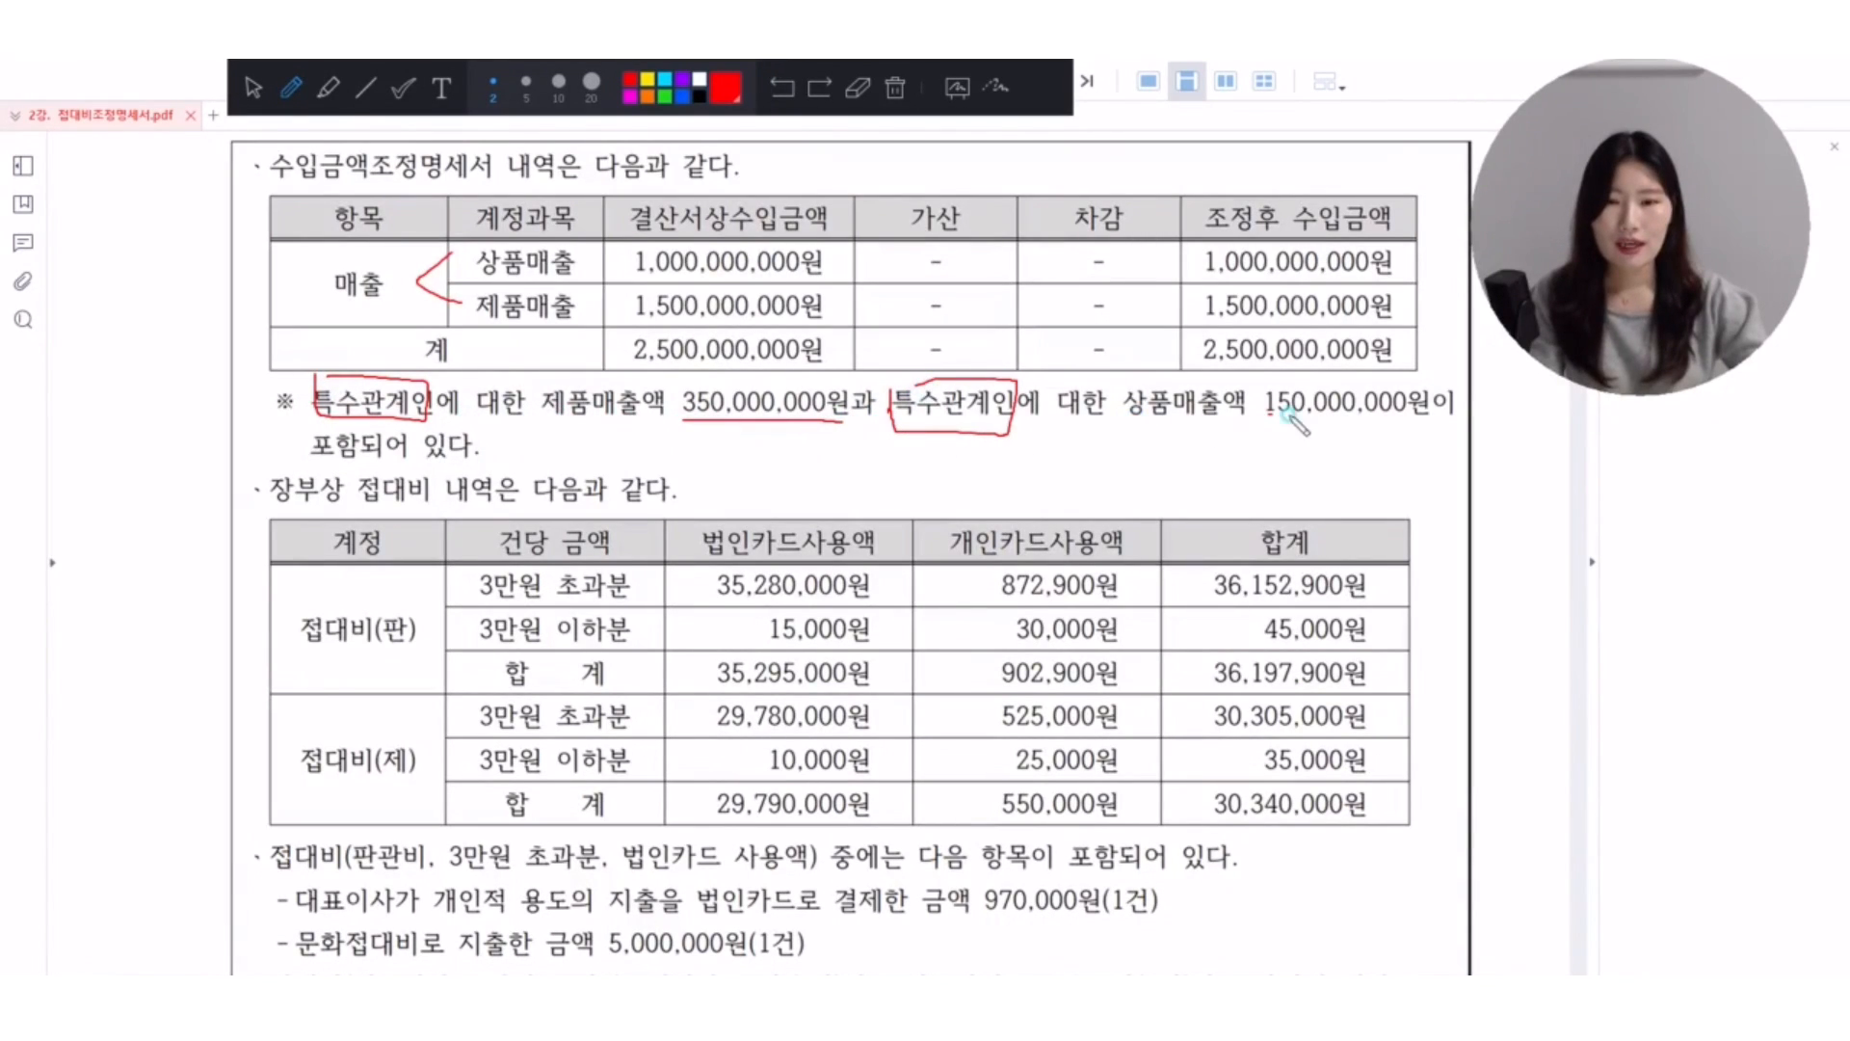
pyautogui.moveTo(1265, 417); pyautogui.dragTo(1416, 416)
pyautogui.moveTo(799, 417)
pyautogui.mouseDown()
pyautogui.moveTo(1171, 467)
pyautogui.moveTo(1291, 416)
pyautogui.mouseUp()
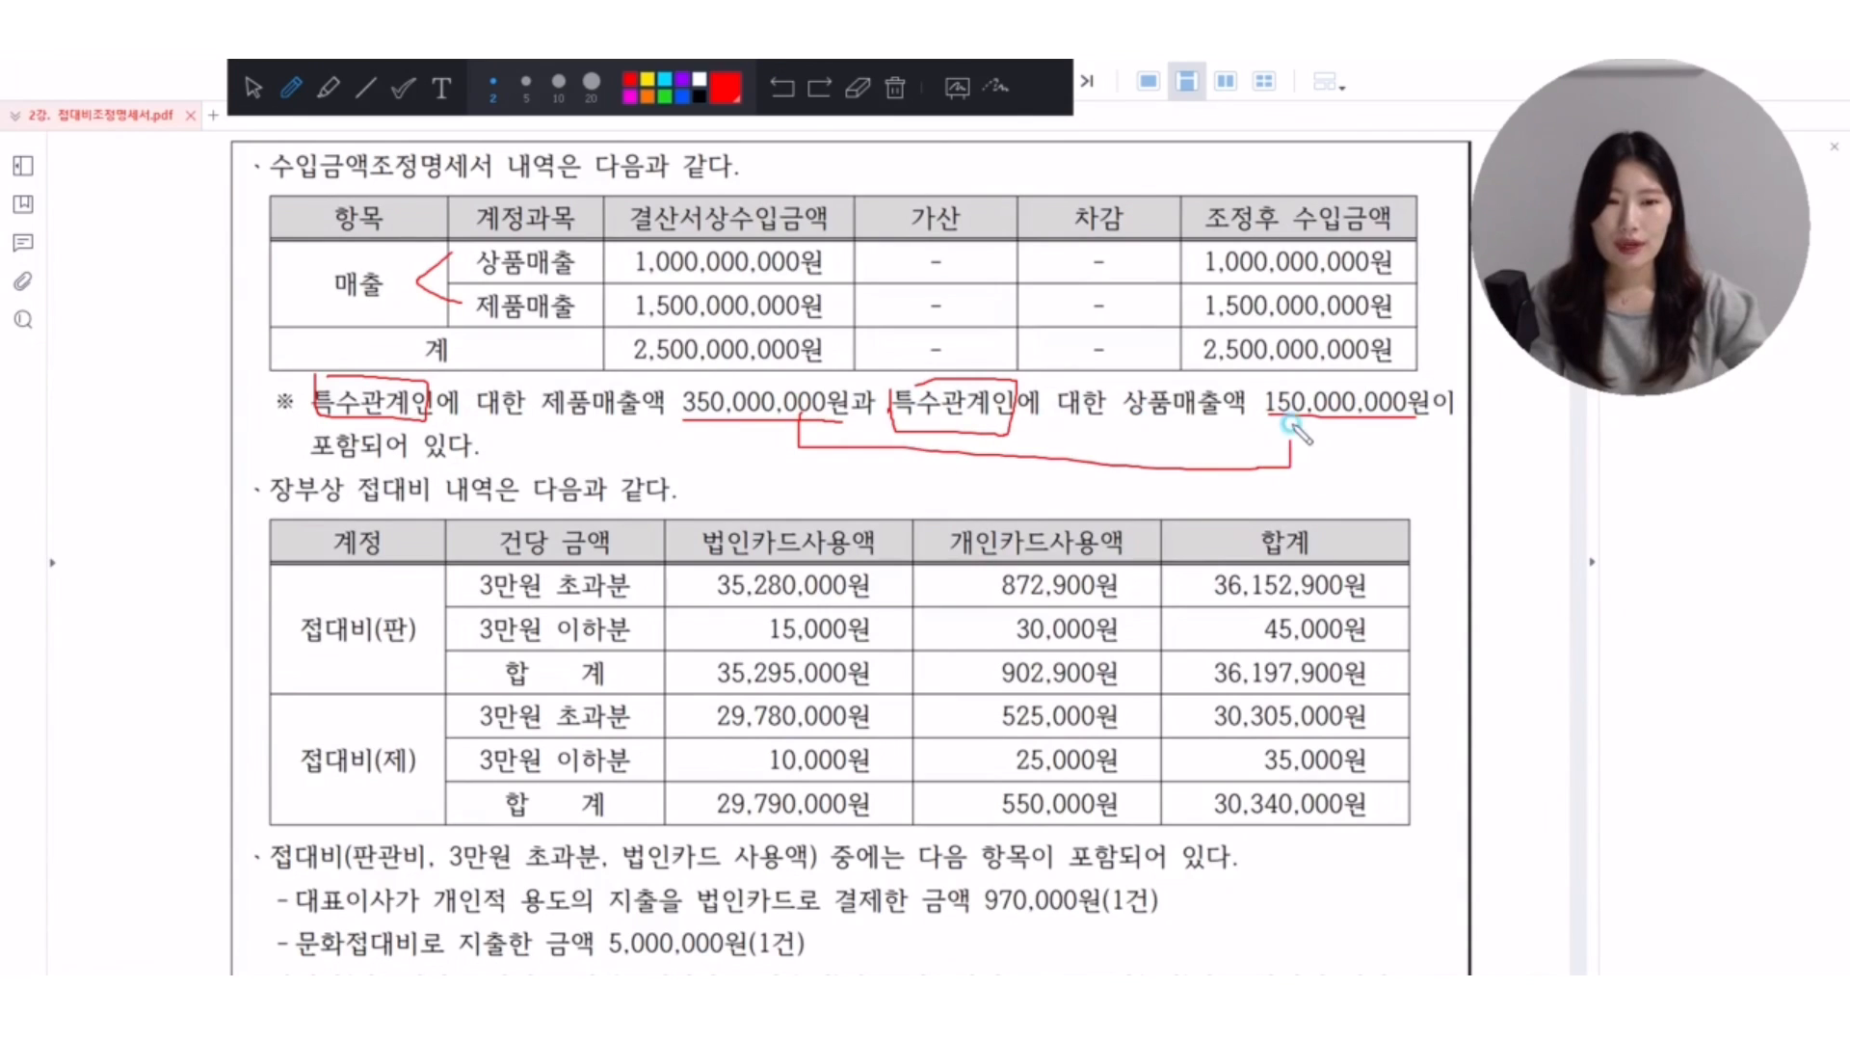
pyautogui.moveTo(865, 471)
pyautogui.mouseDown()
pyautogui.moveTo(865, 506)
pyautogui.moveTo(906, 516)
pyautogui.moveTo(908, 490)
pyautogui.mouseUp()
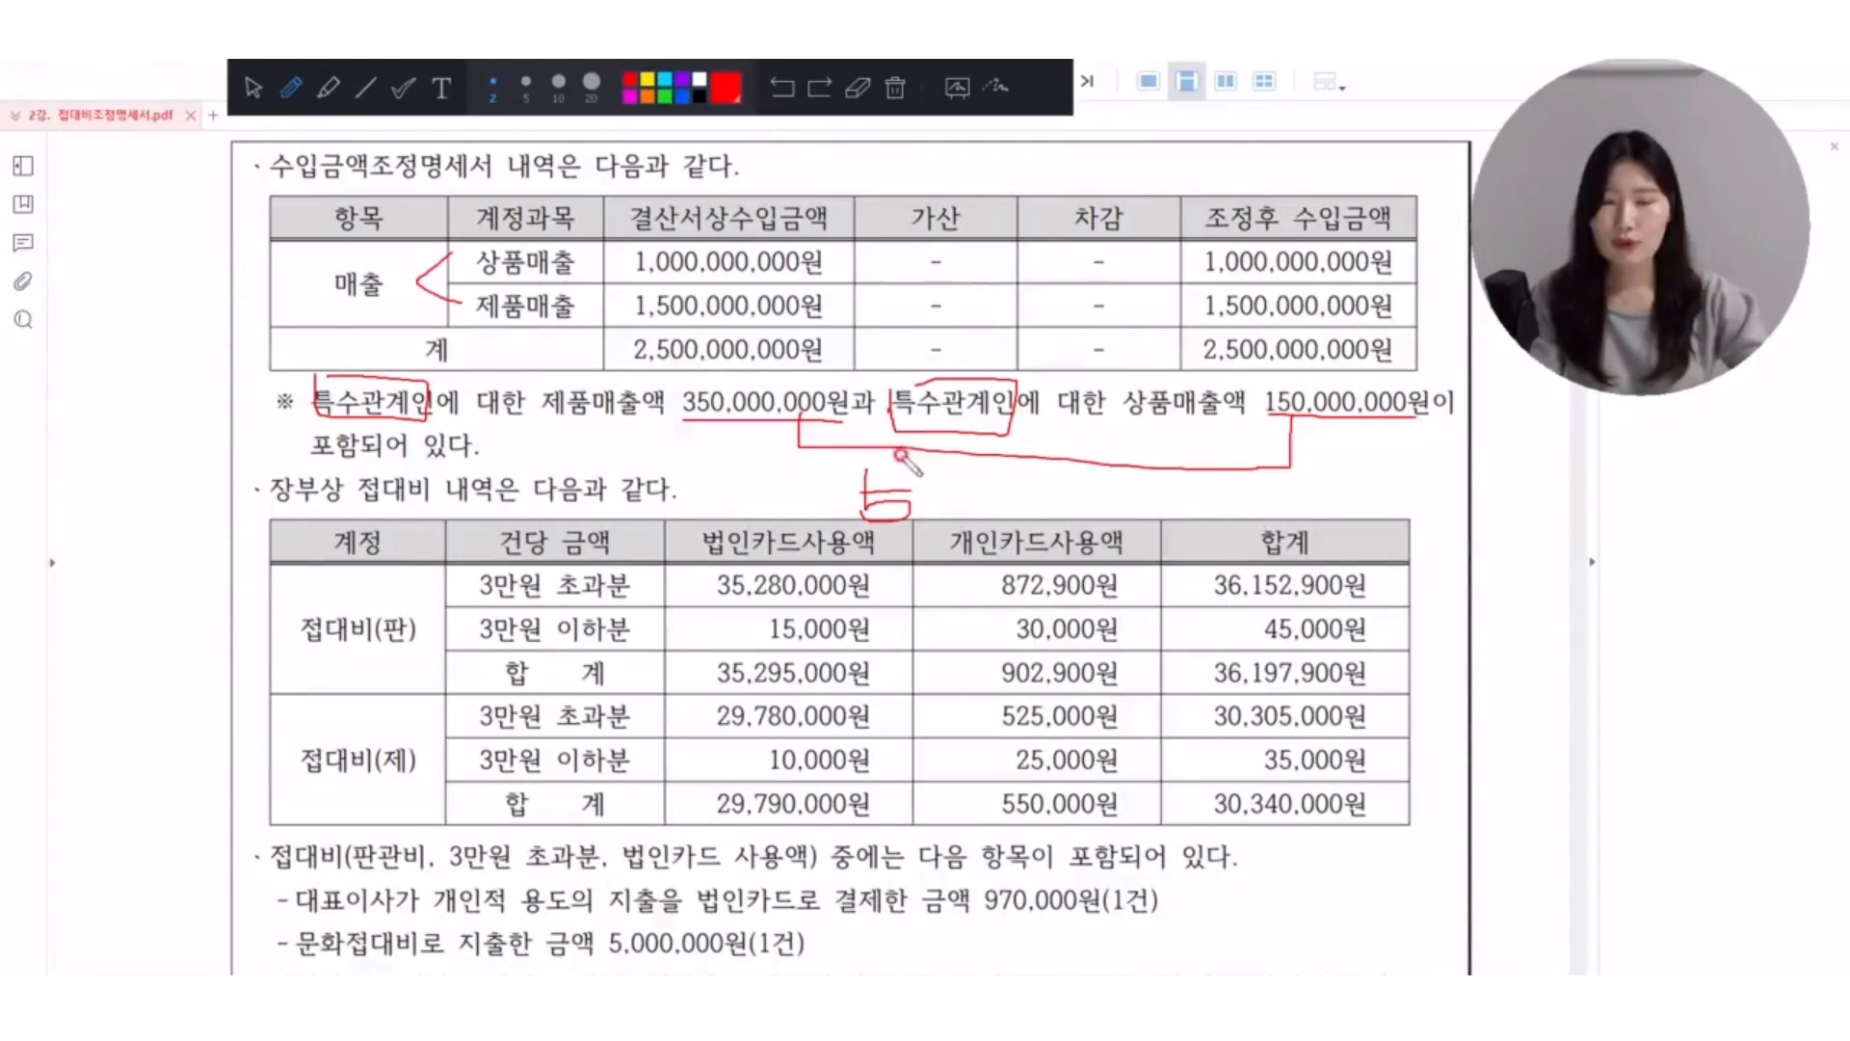
pyautogui.click(251, 88)
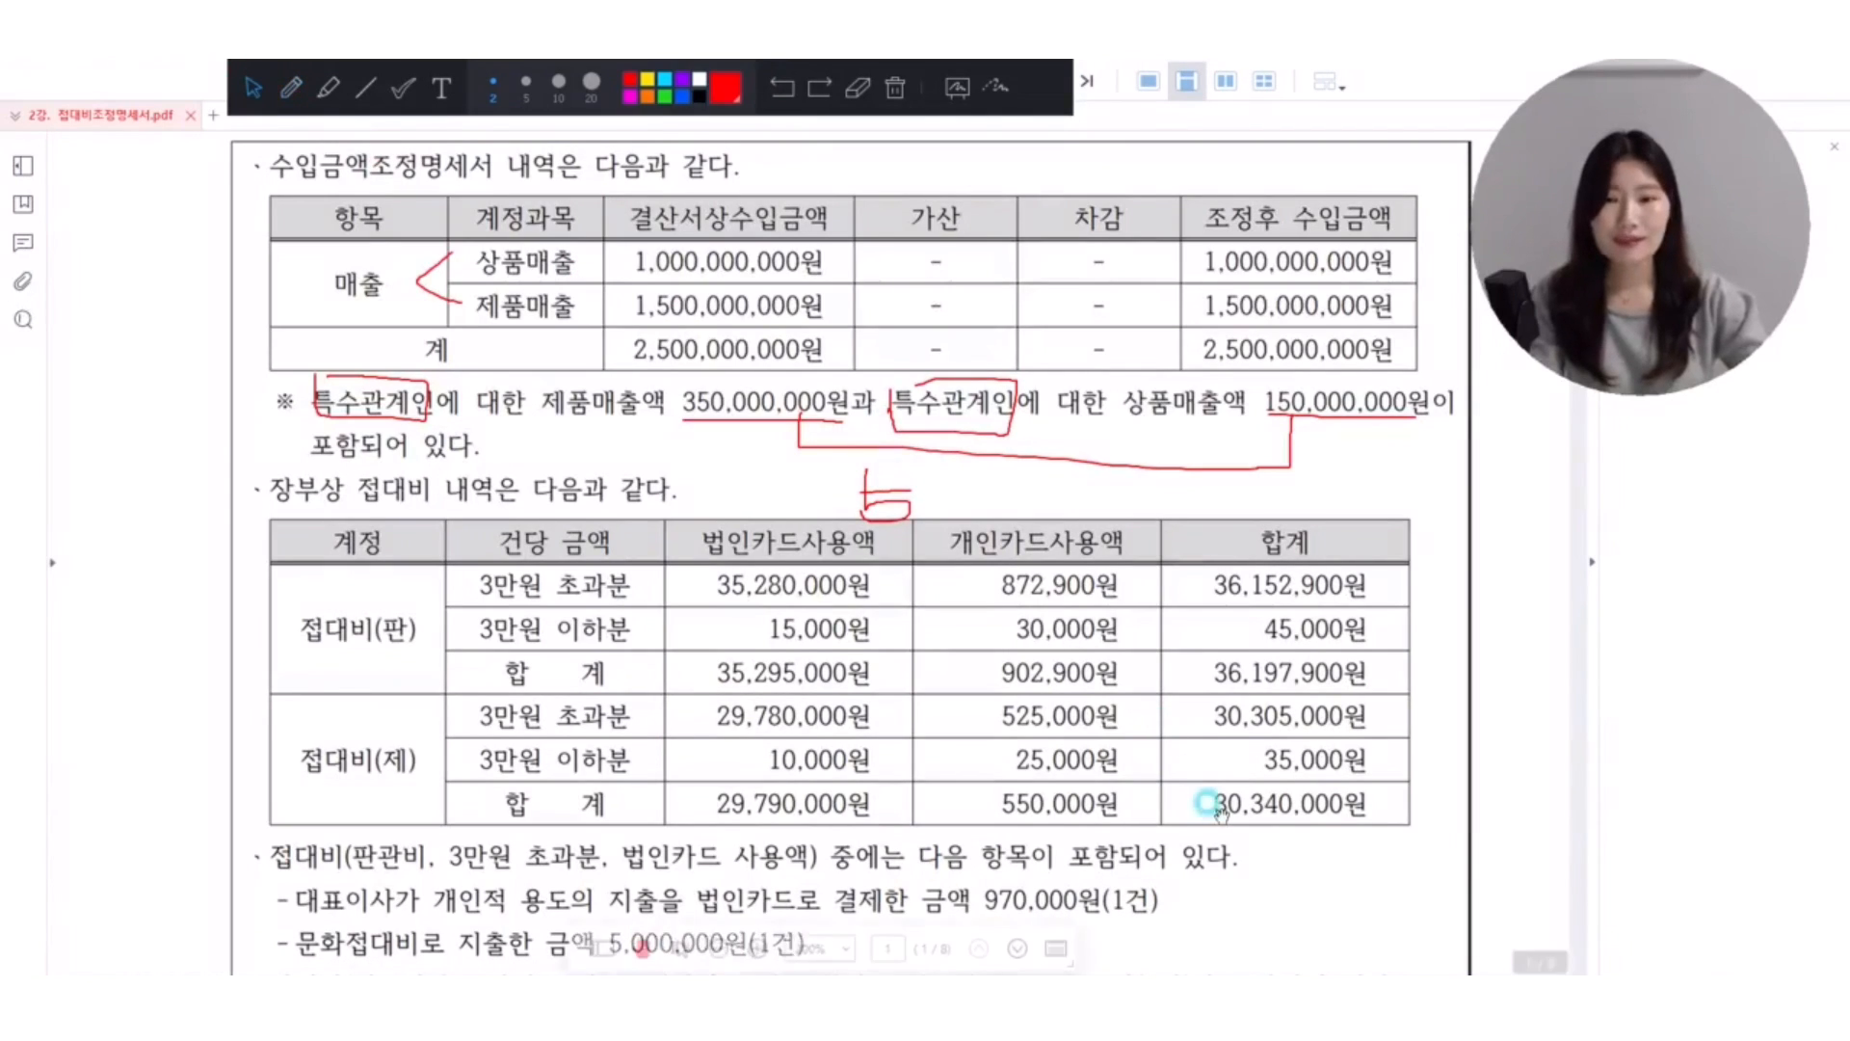
# Switch to the 접대비조정명세서 form in KcLep, erase the red marks, and load the ledger data into the form.
pyautogui.hotkey('alt', 'Tab')
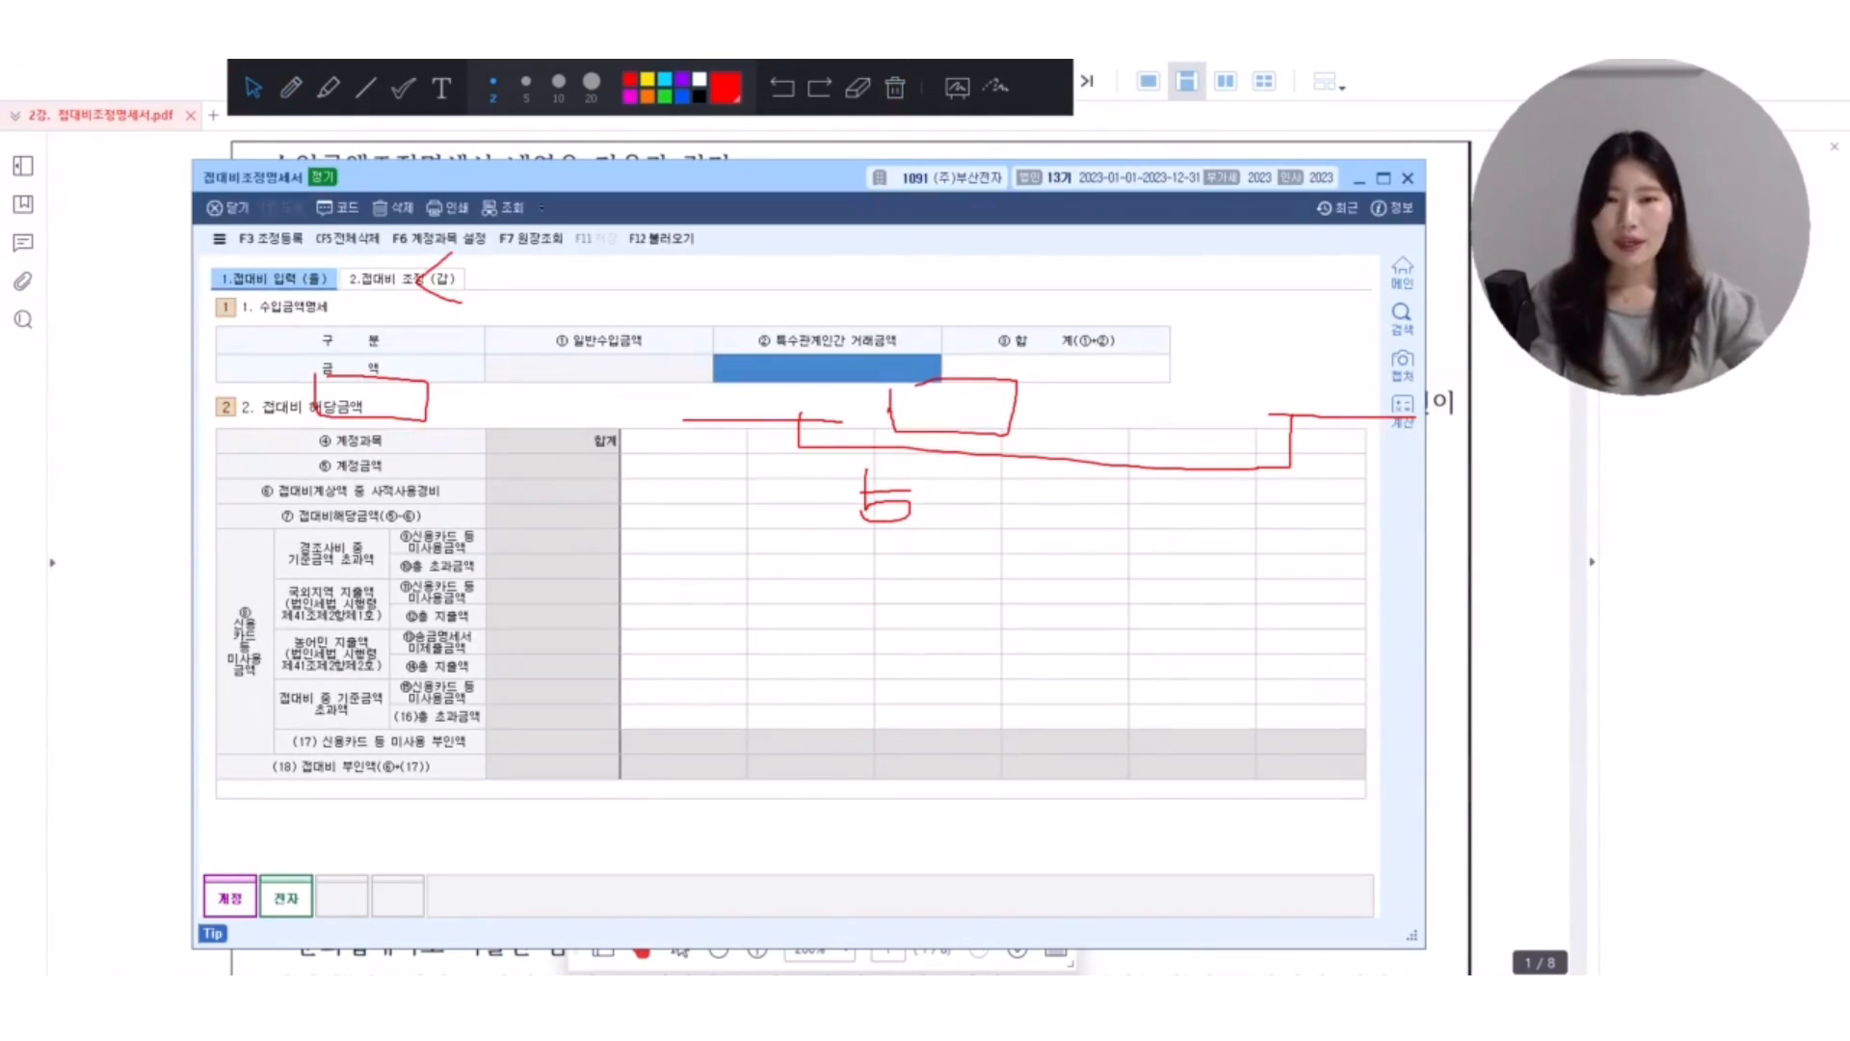
pyautogui.click(897, 89)
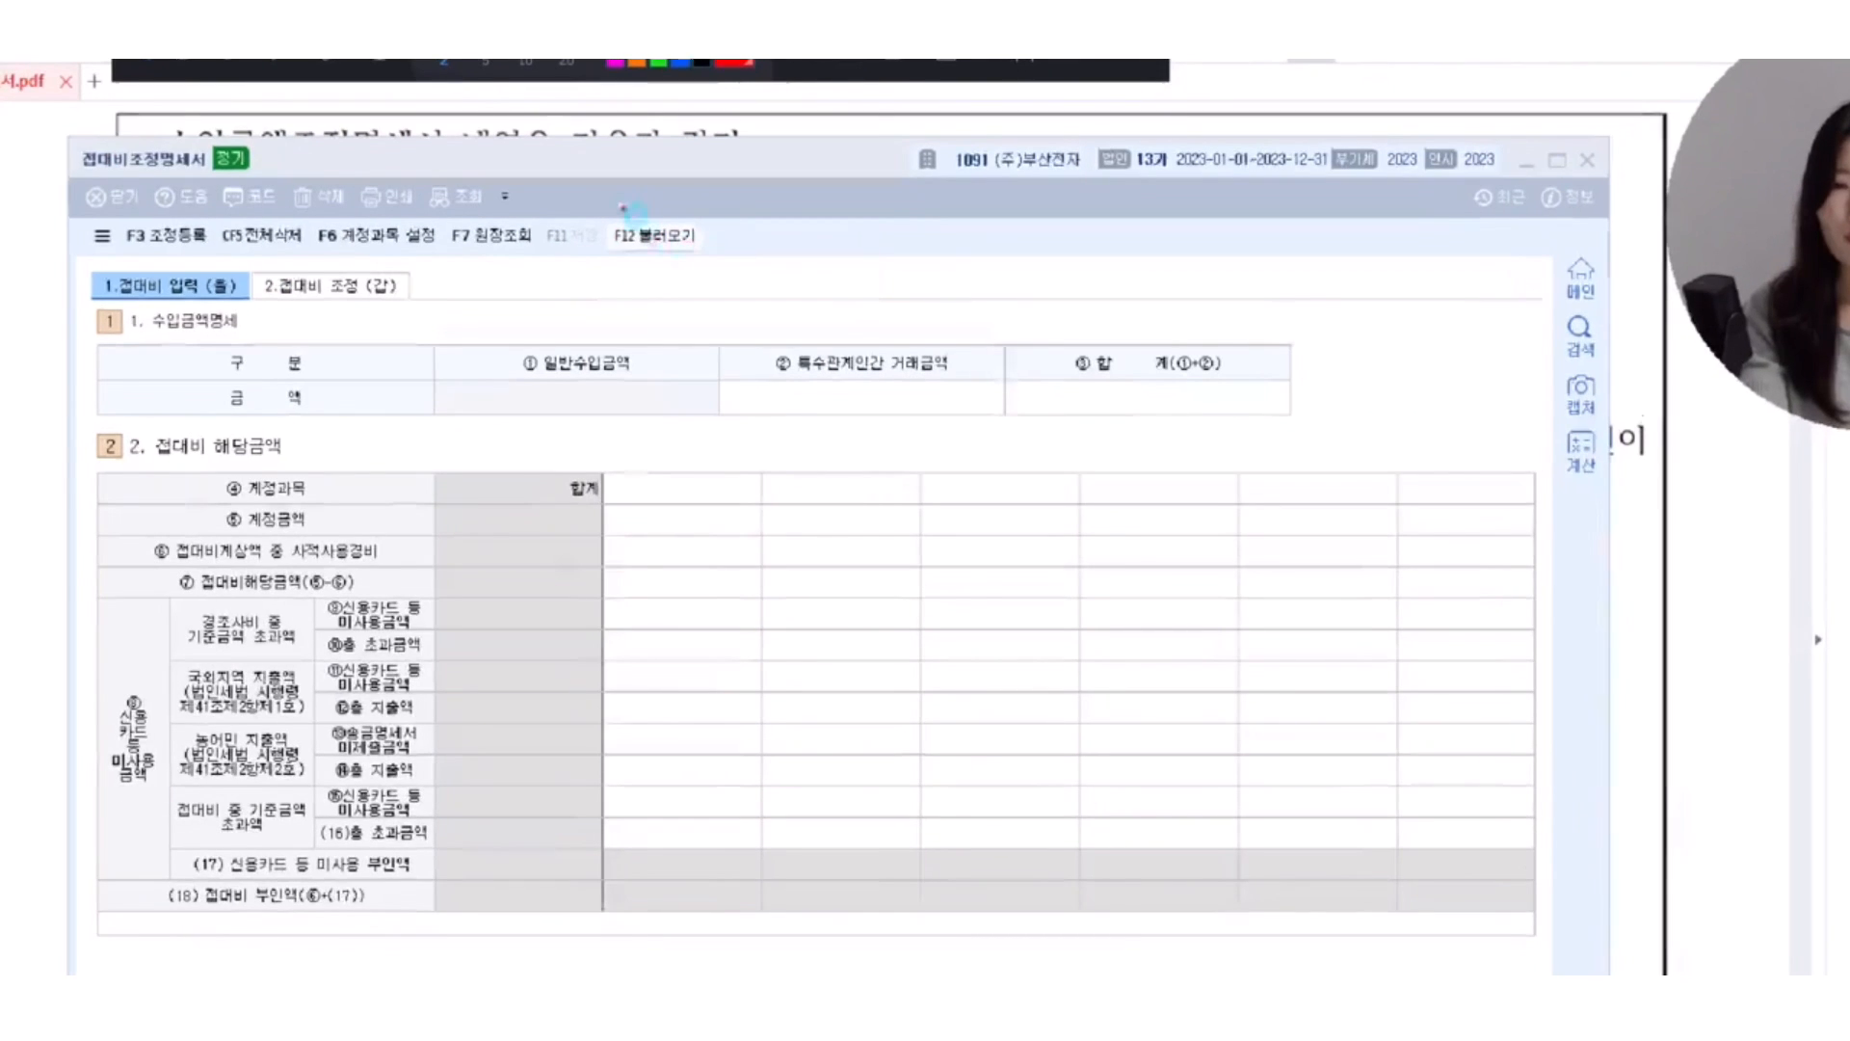
pyautogui.moveTo(614, 218)
pyautogui.mouseDown()
pyautogui.moveTo(700, 260)
pyautogui.moveTo(755, 211)
pyautogui.mouseUp()
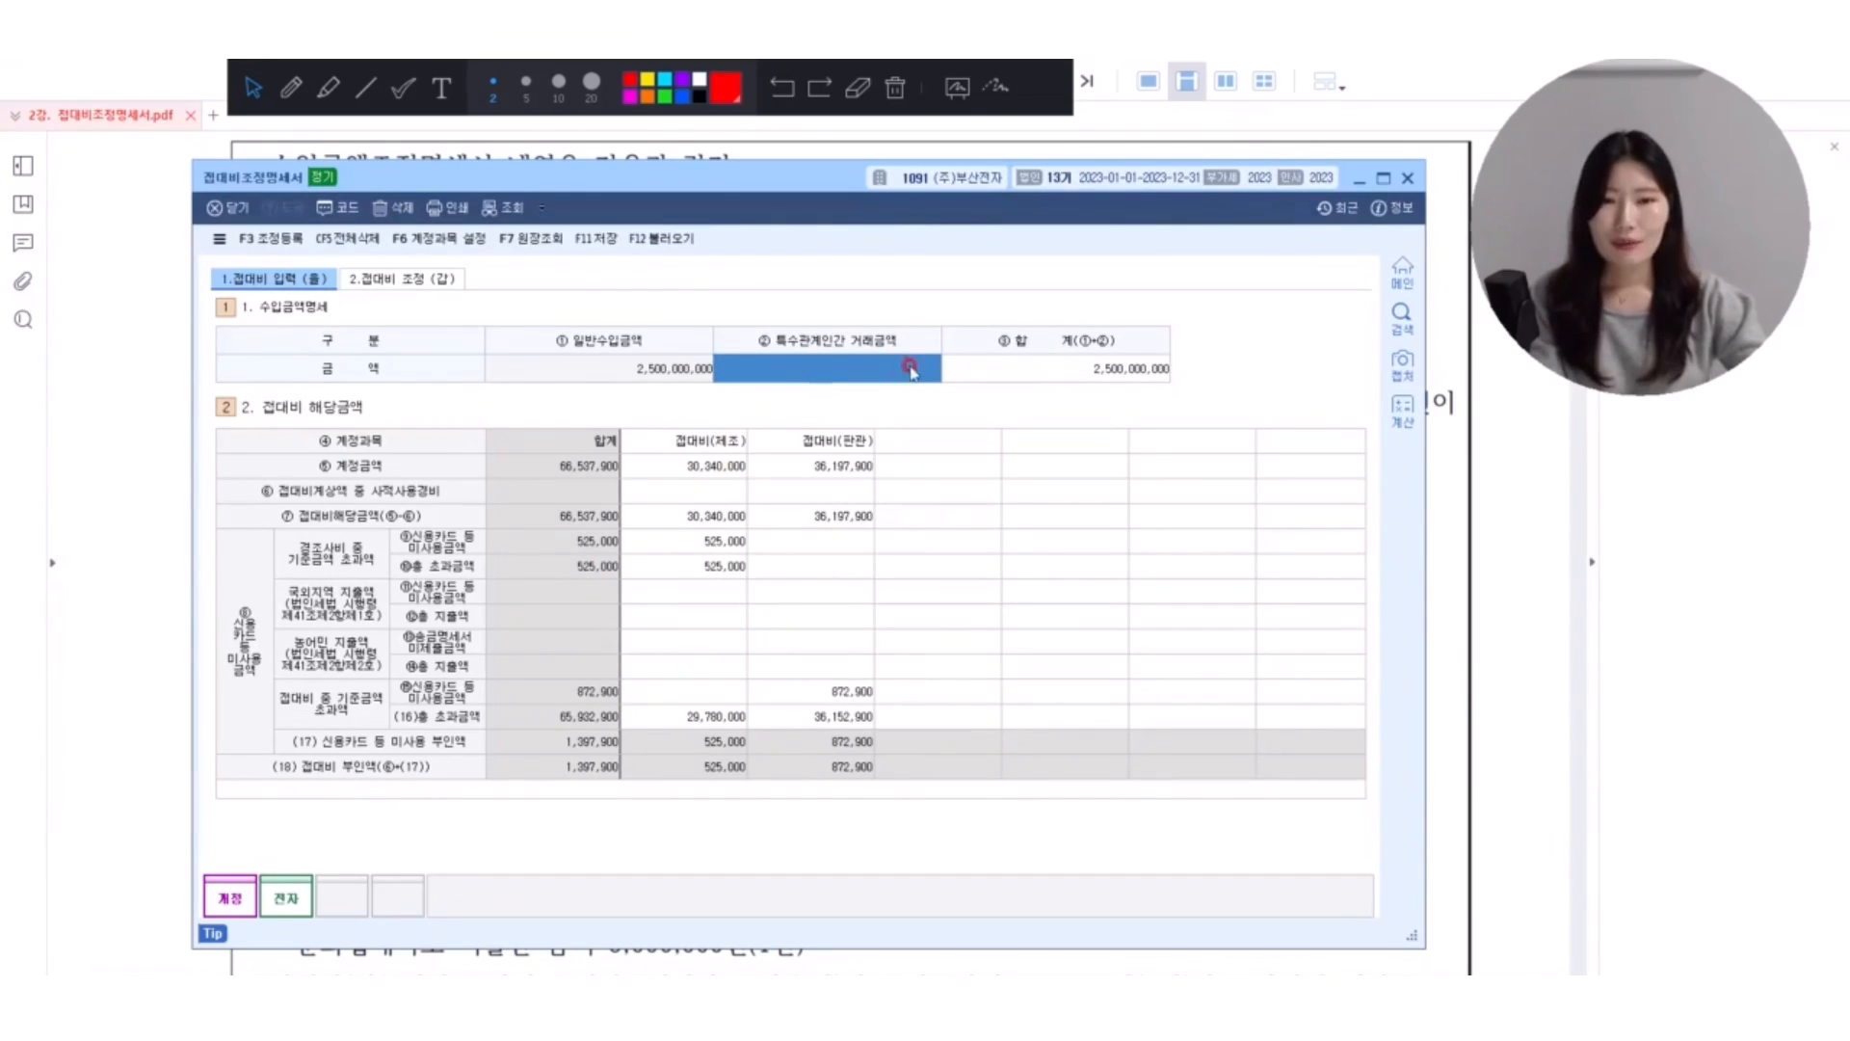
# Set the 특수관계인간 거래금액 in the 수입금액명세 table to 500,000,000.
pyautogui.click(756, 371)
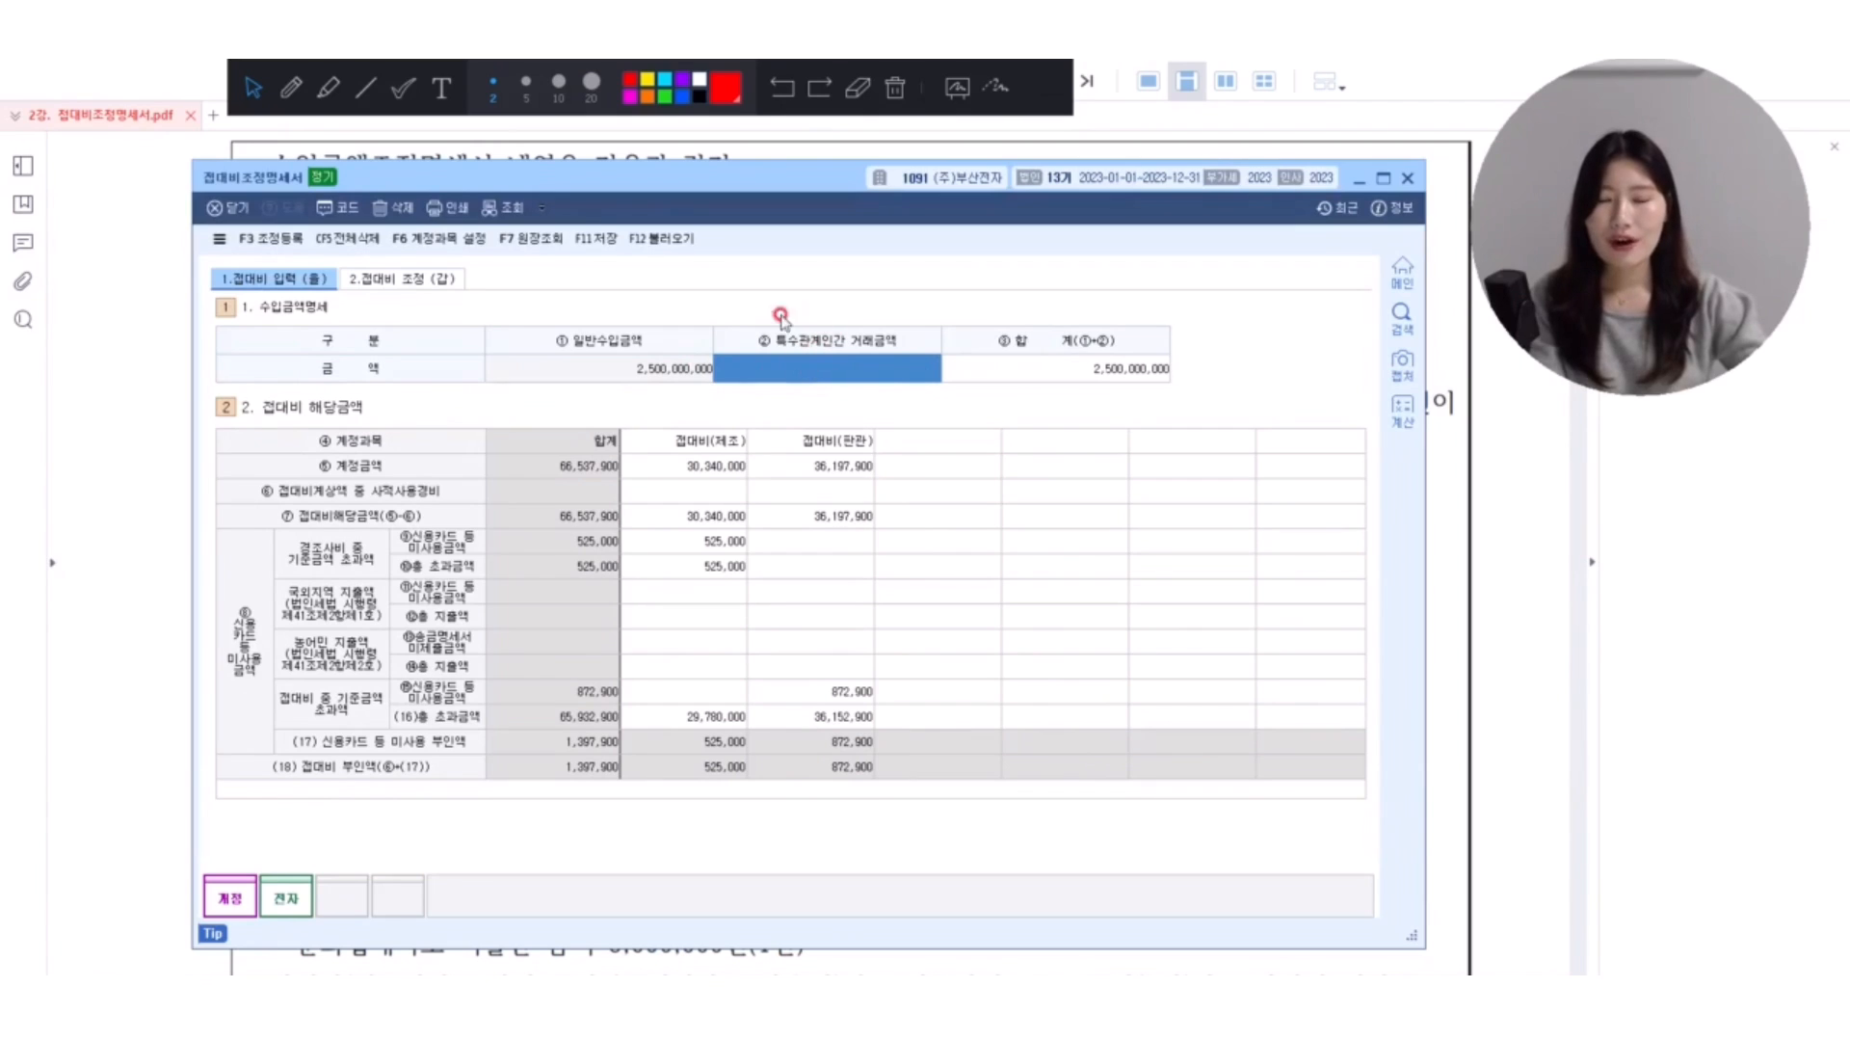
pyautogui.click(897, 378)
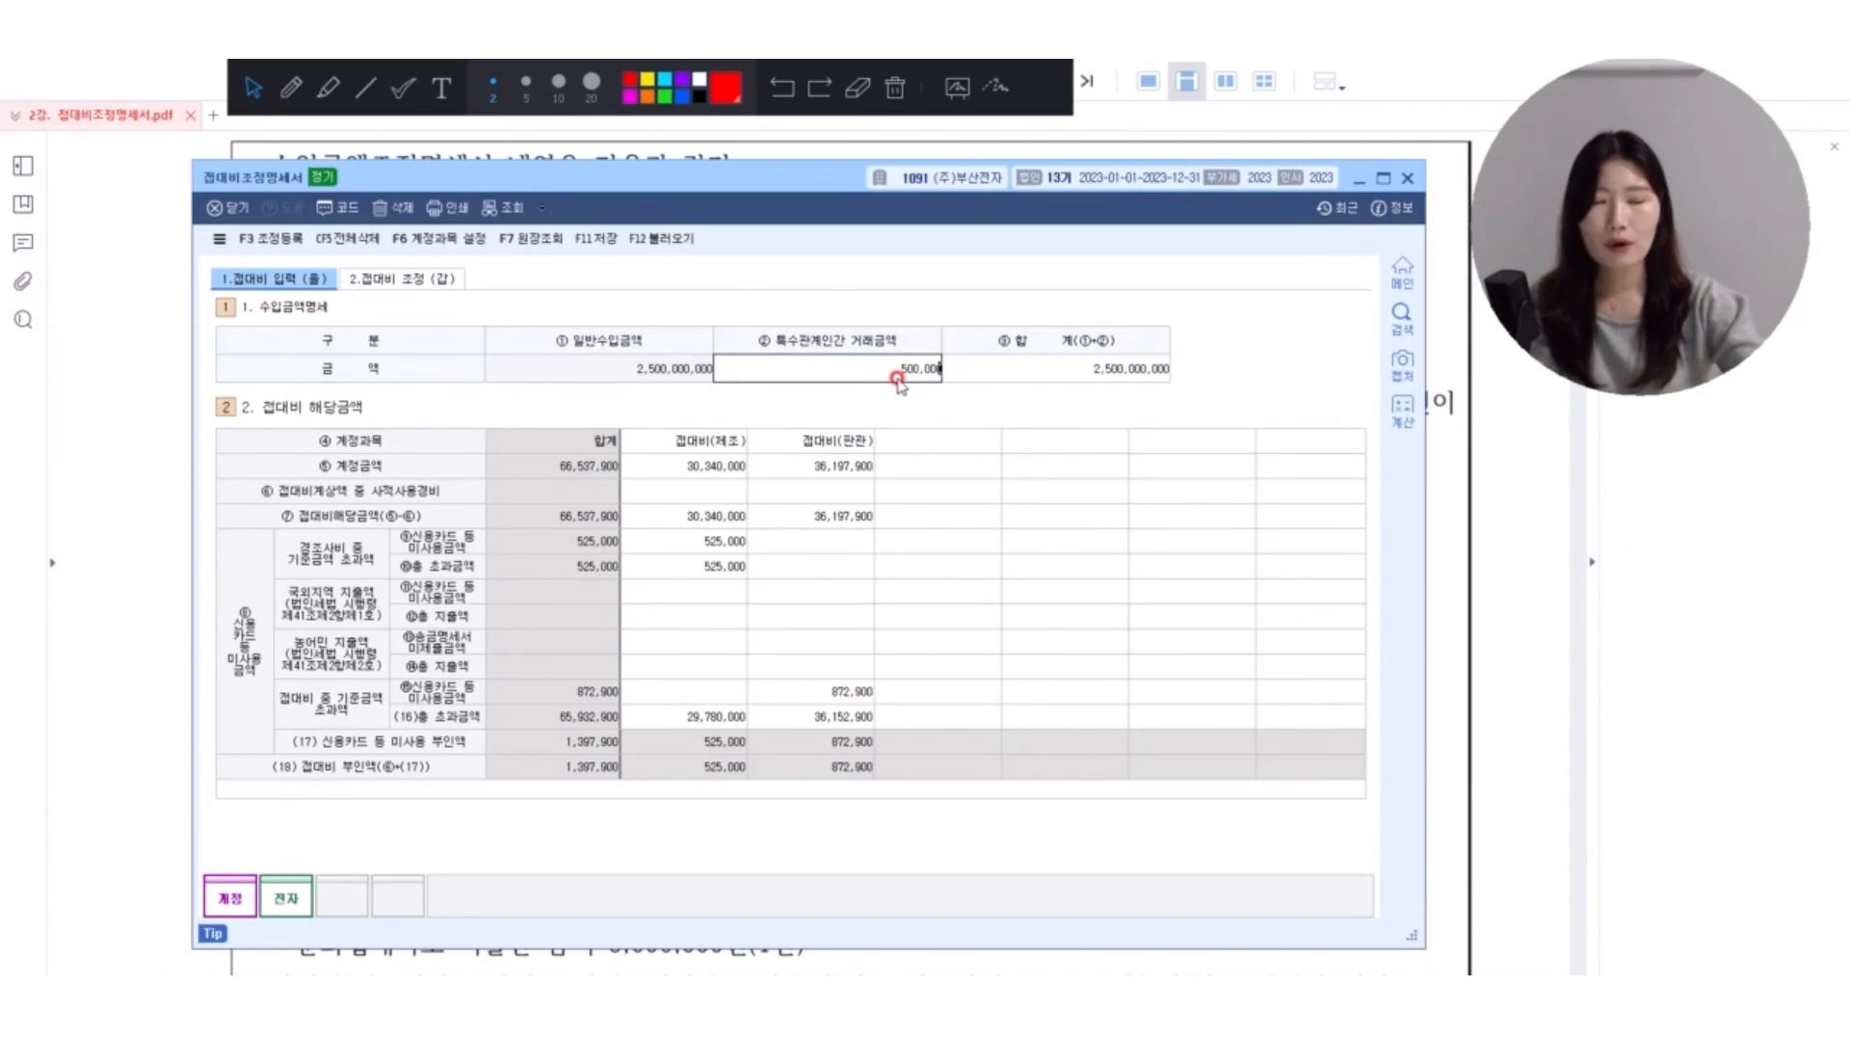
pyautogui.write('500000000')
pyautogui.press('Return')
pyautogui.click(897, 378)
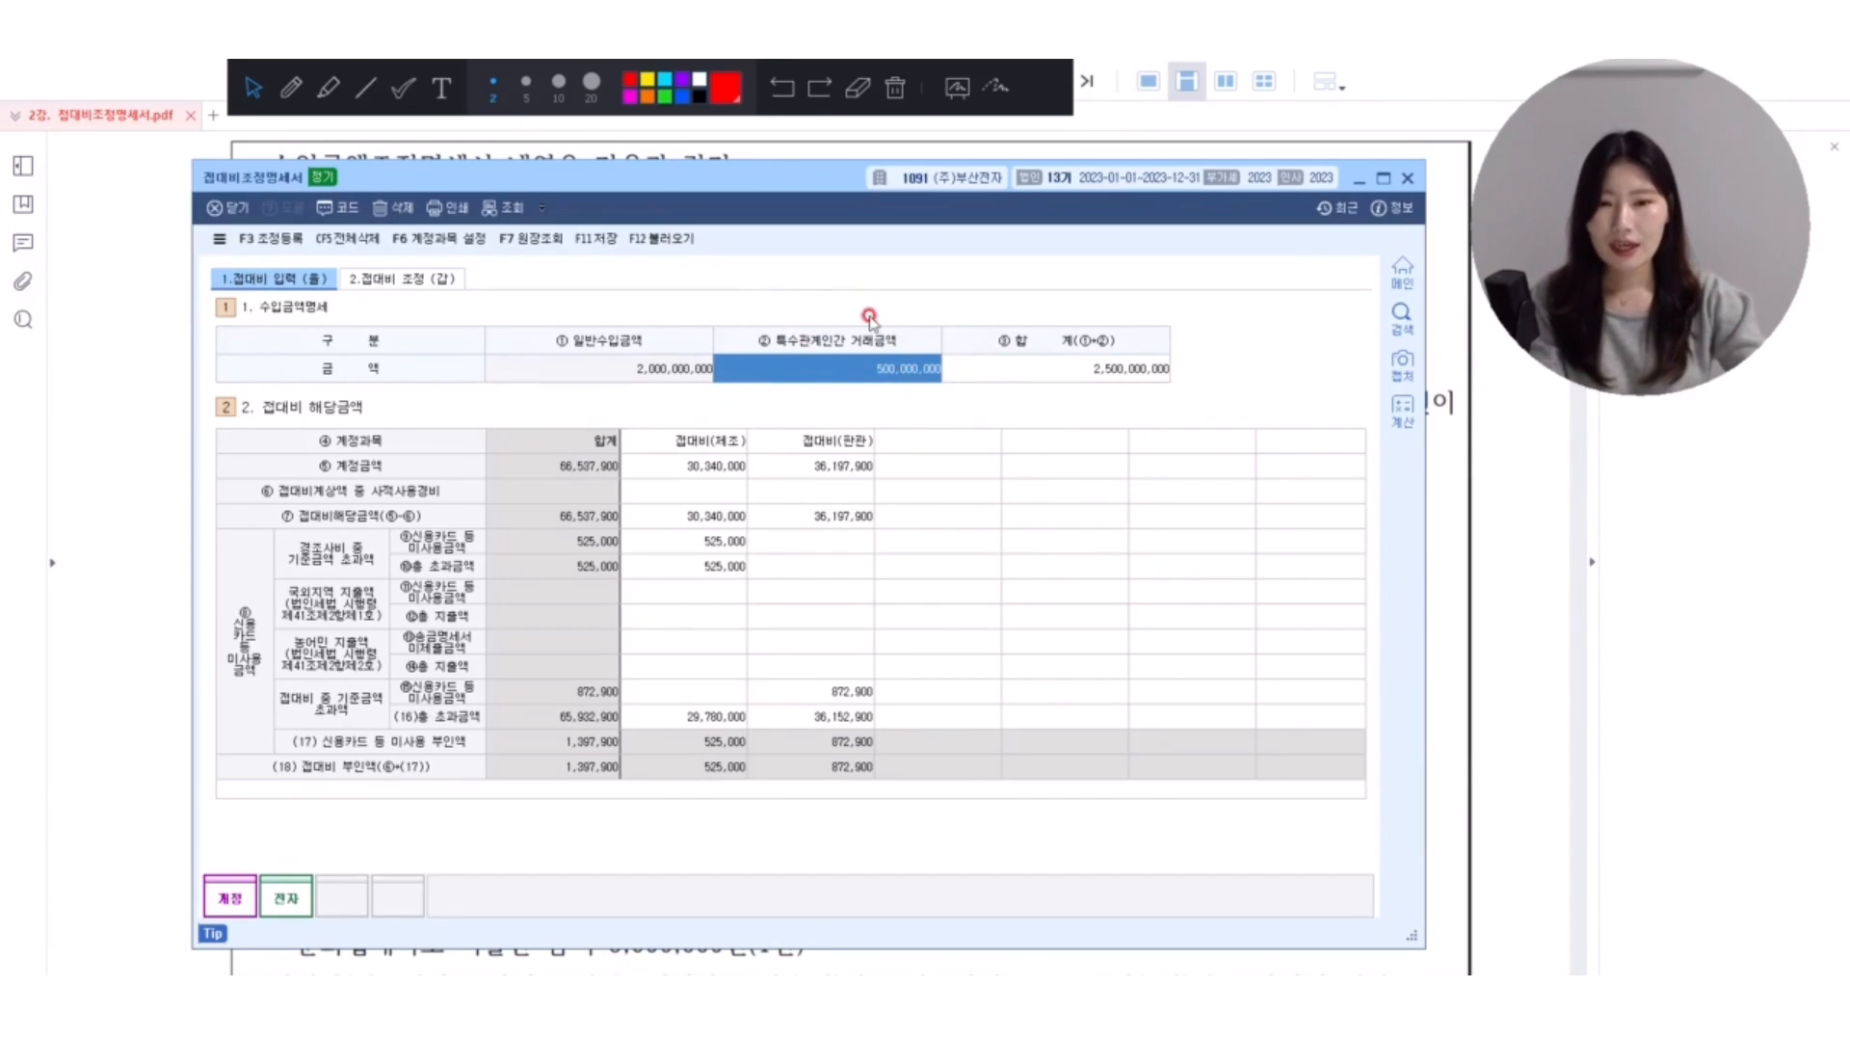
# Check the 계정금액 cells for 접대비(제조) and 접대비(판관), and uncover the PDF's 장부상 접대비 내역 table above the form.
pyautogui.click(695, 466)
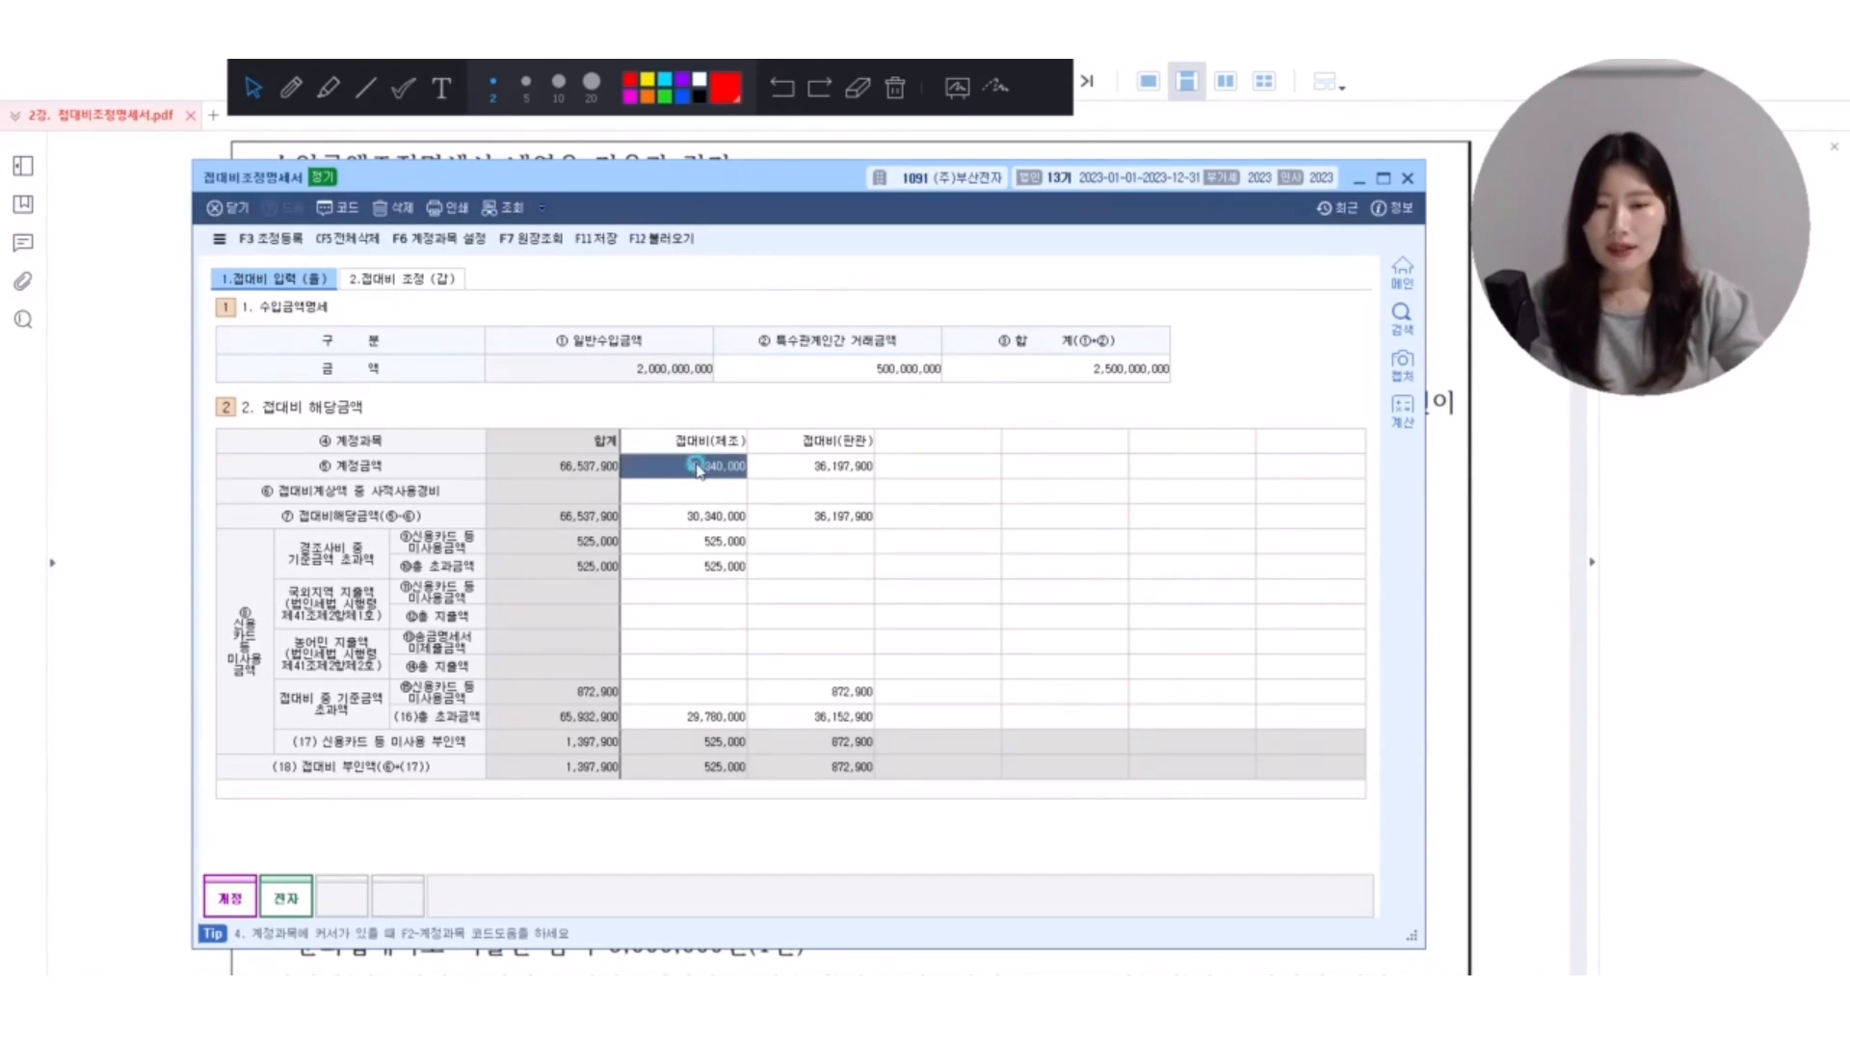
pyautogui.click(847, 469)
pyautogui.click(735, 466)
pyautogui.click(781, 467)
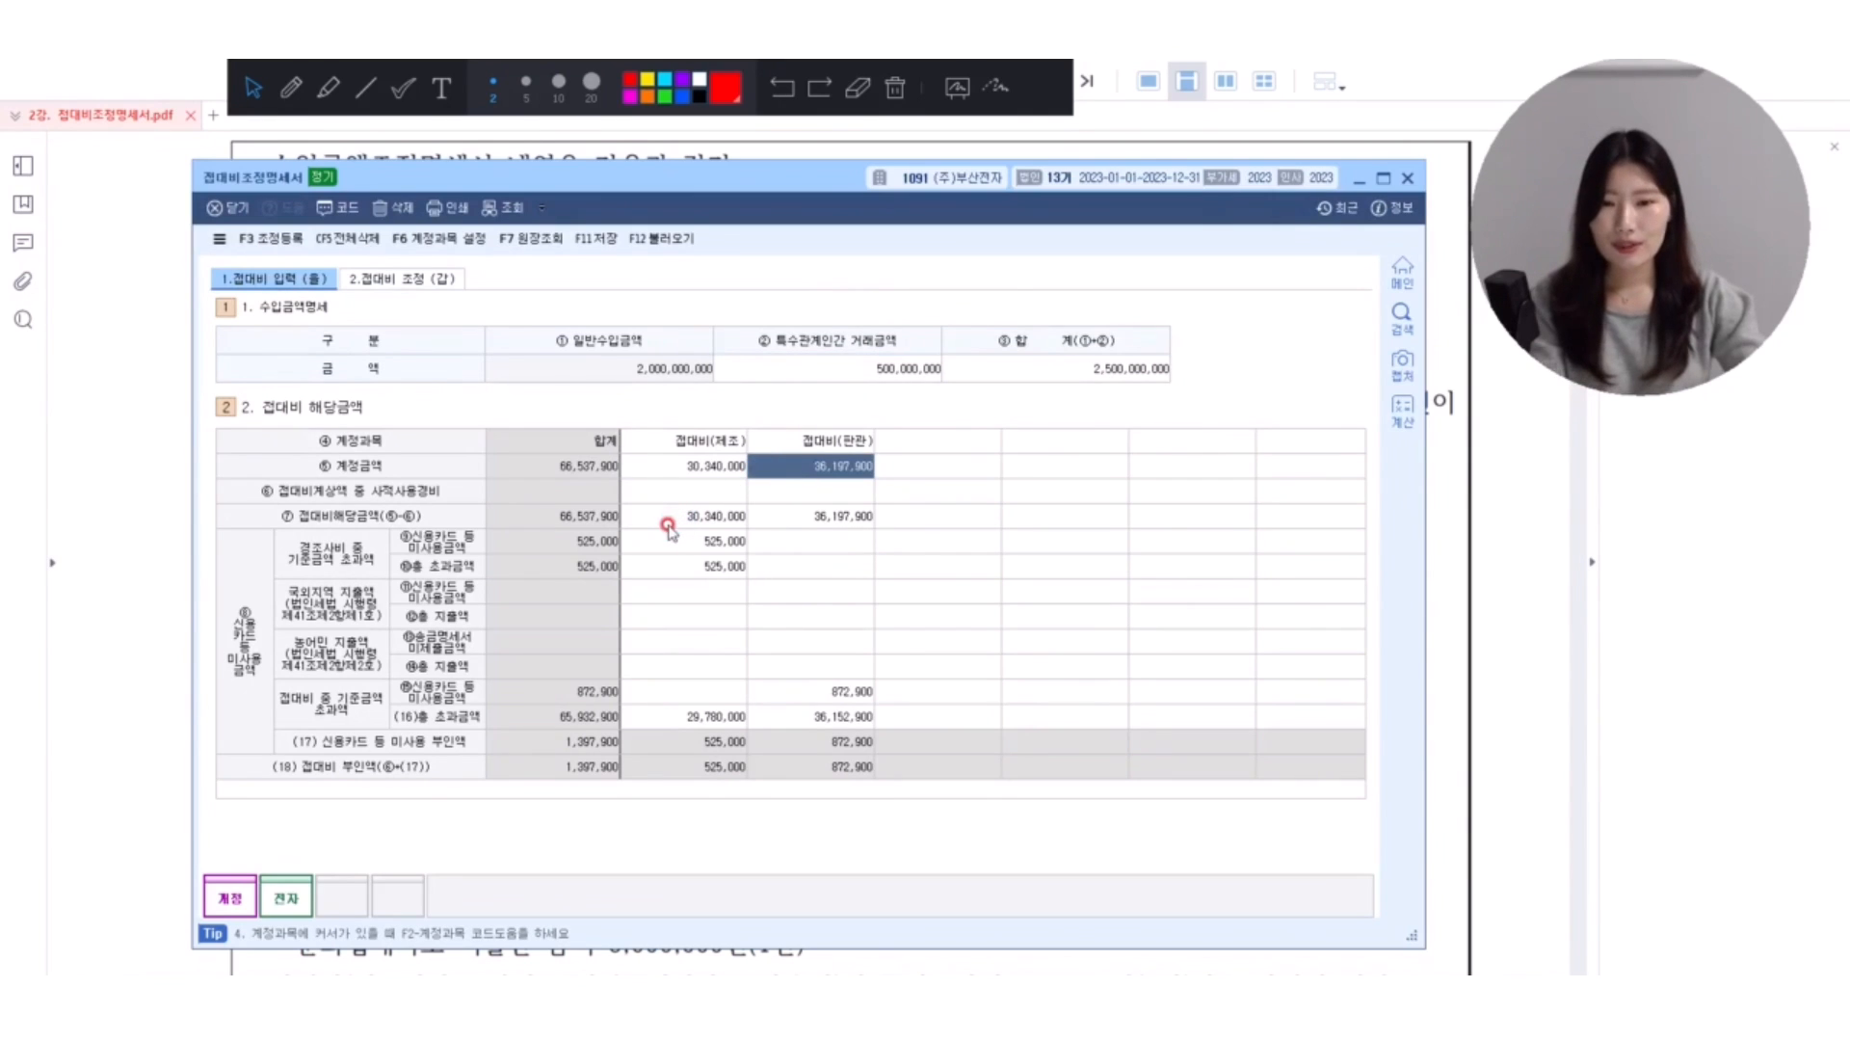
pyautogui.moveTo(767, 187); pyautogui.dragTo(812, 596)
pyautogui.scroll(-2, 797, 508)
pyautogui.scroll(-4, 807, 520)
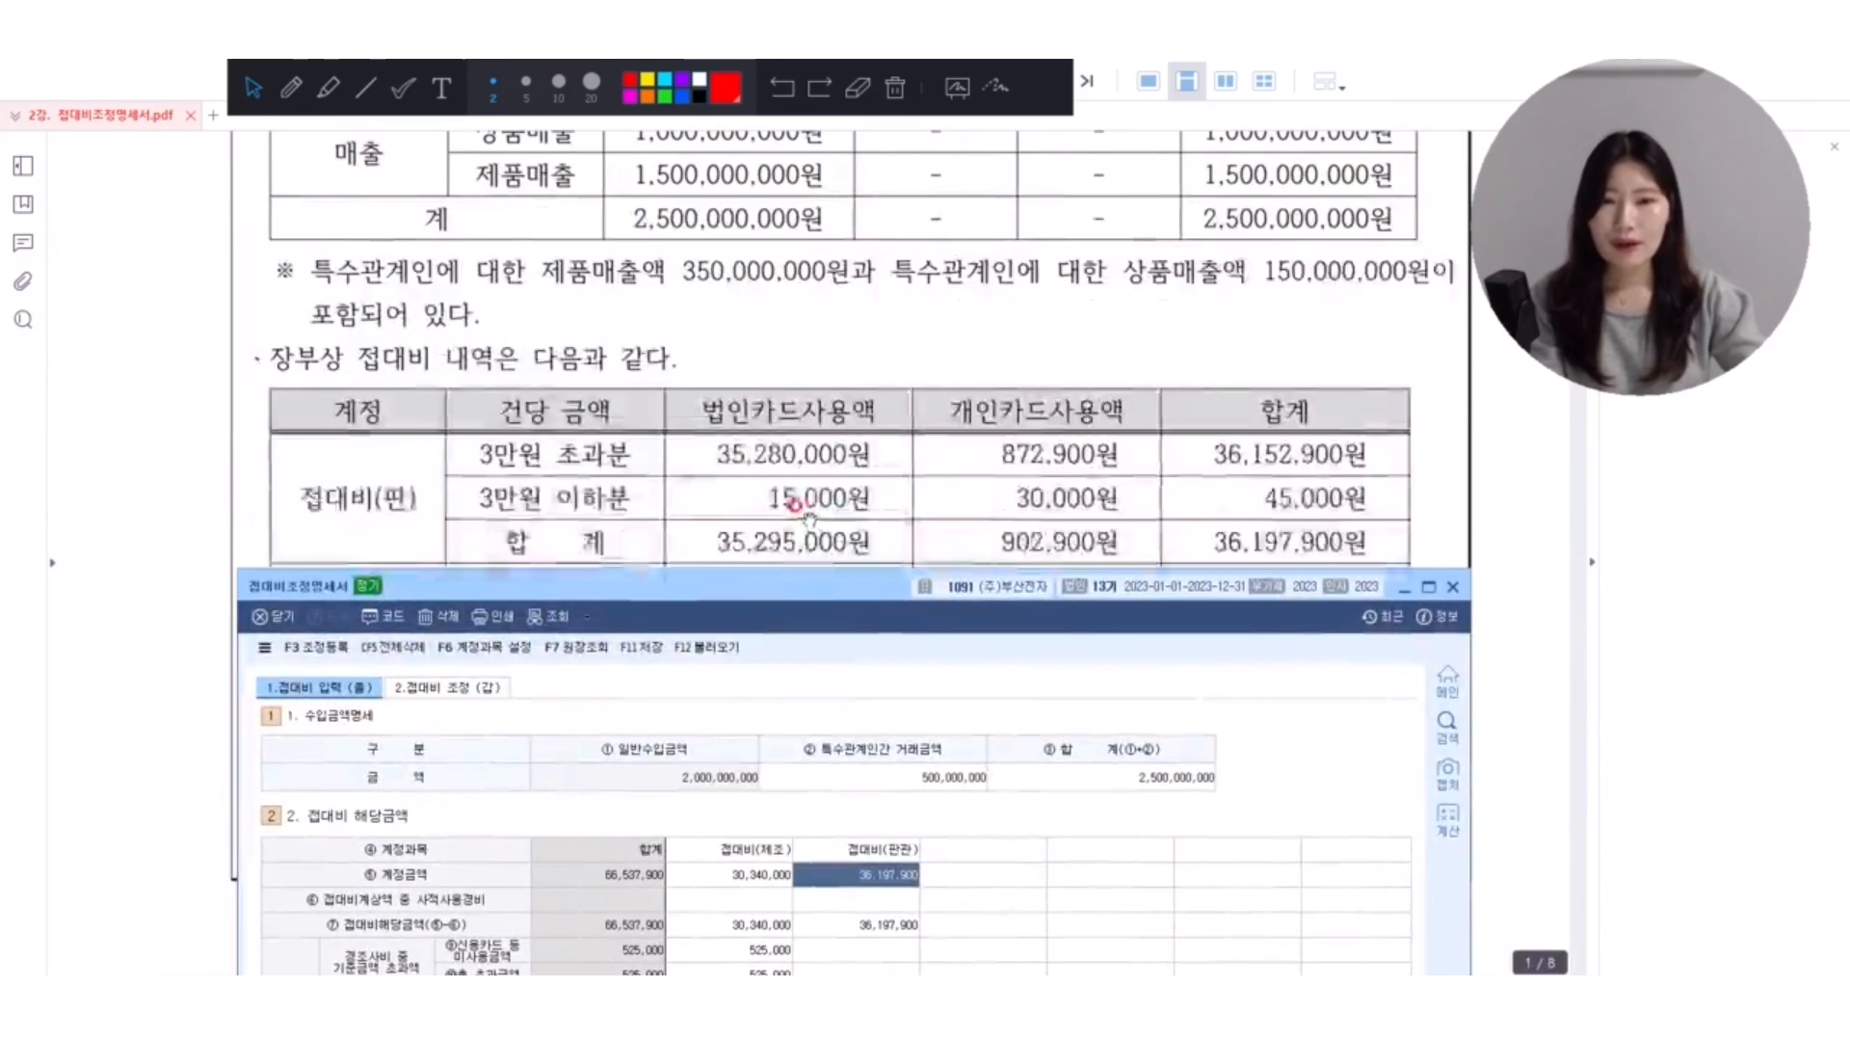
pyautogui.scroll(-2, 785, 496)
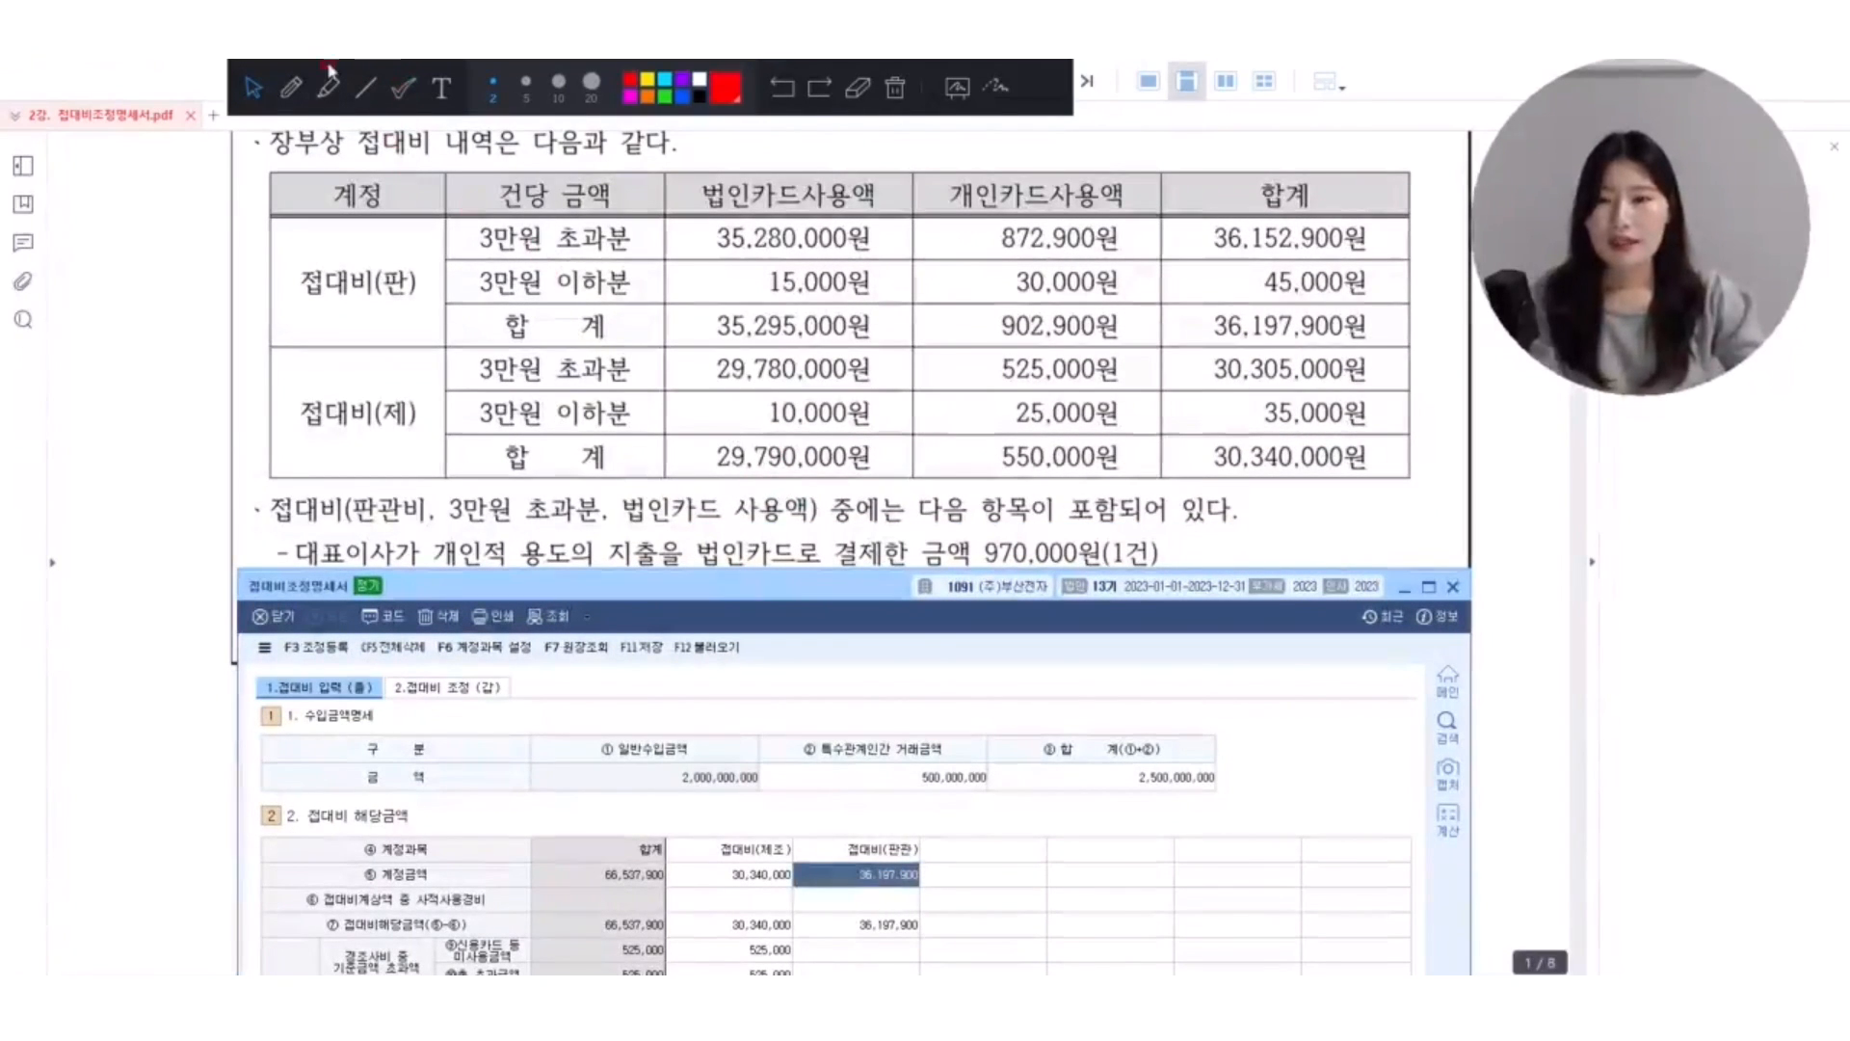
# Circle (판) in red, underline its 3만원 초과분, and box the personal-card amounts 872,900원 and 525,000원, marking each with an X.
pyautogui.click(291, 88)
pyautogui.moveTo(421, 292)
pyautogui.mouseDown()
pyautogui.moveTo(428, 272)
pyautogui.moveTo(516, 252)
pyautogui.moveTo(624, 252)
pyautogui.mouseUp()
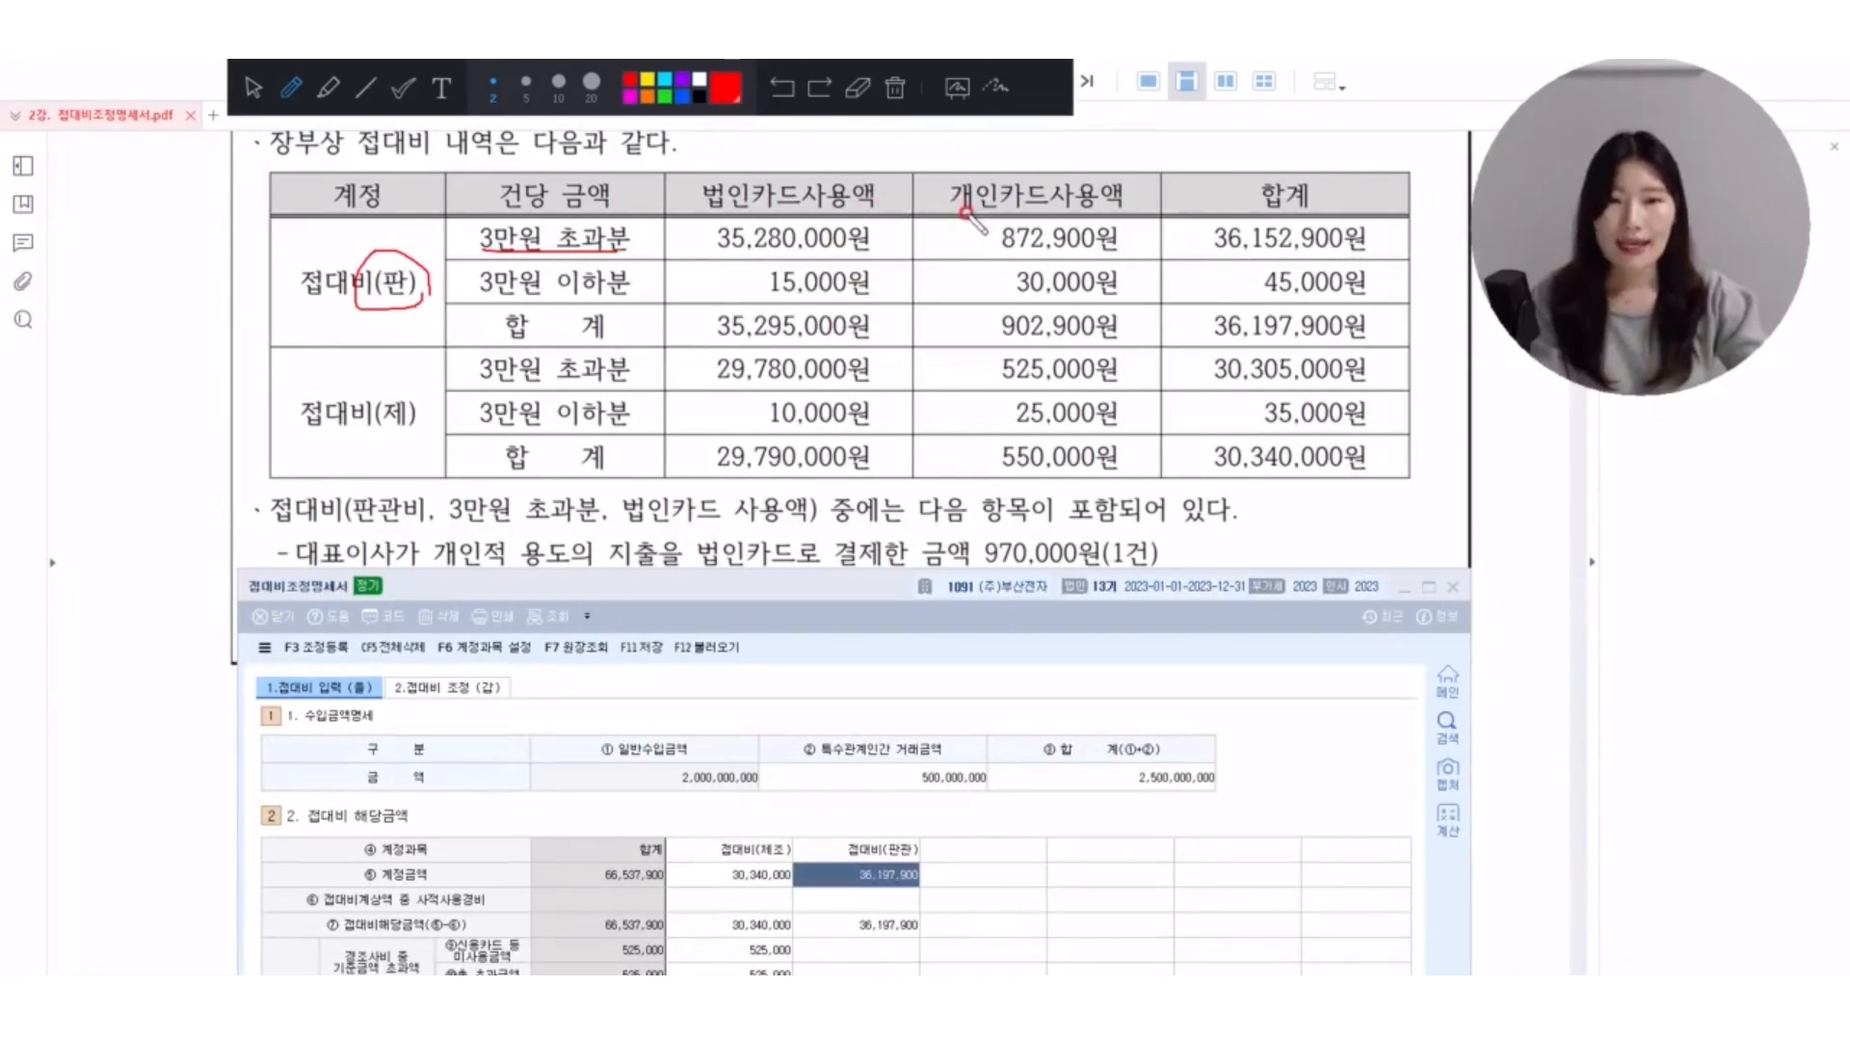
pyautogui.moveTo(964, 213)
pyautogui.mouseDown()
pyautogui.moveTo(1031, 256)
pyautogui.moveTo(1128, 257)
pyautogui.moveTo(1002, 204)
pyautogui.mouseUp()
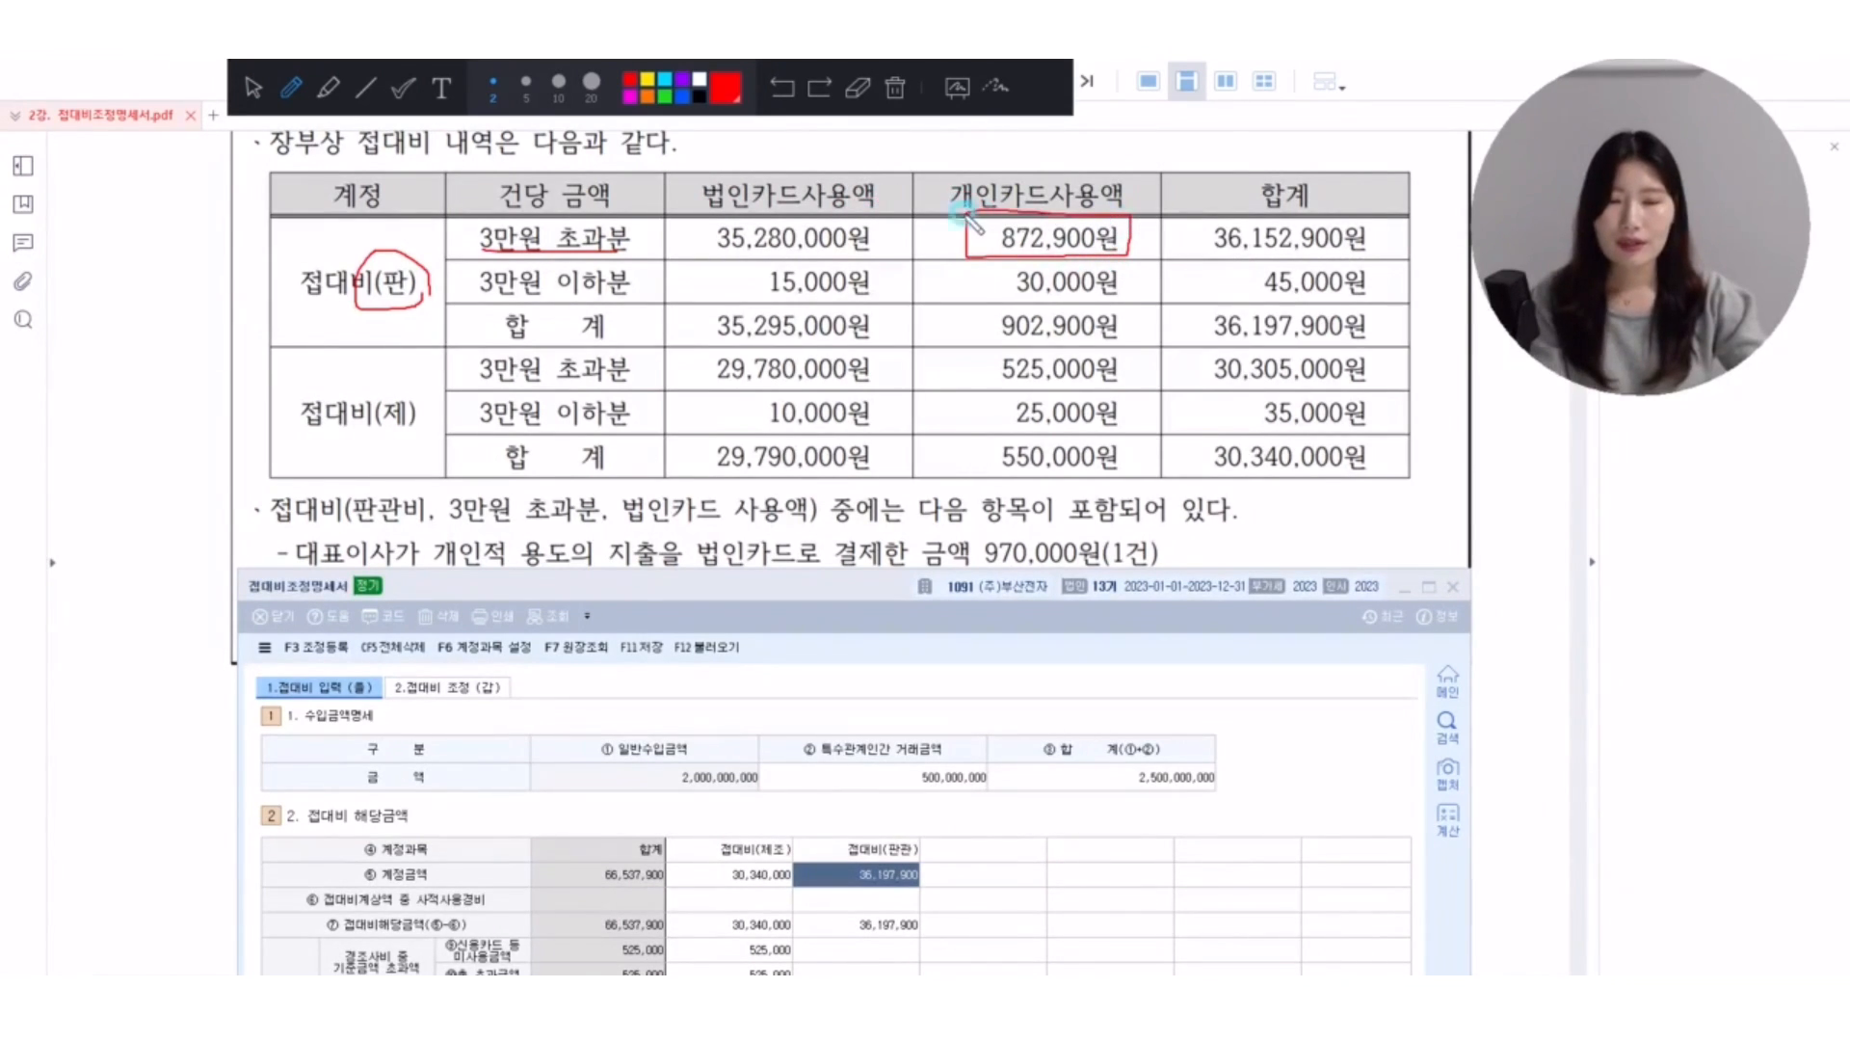
pyautogui.moveTo(1170, 200)
pyautogui.mouseDown()
pyautogui.moveTo(1132, 258)
pyautogui.moveTo(1180, 246)
pyautogui.mouseUp()
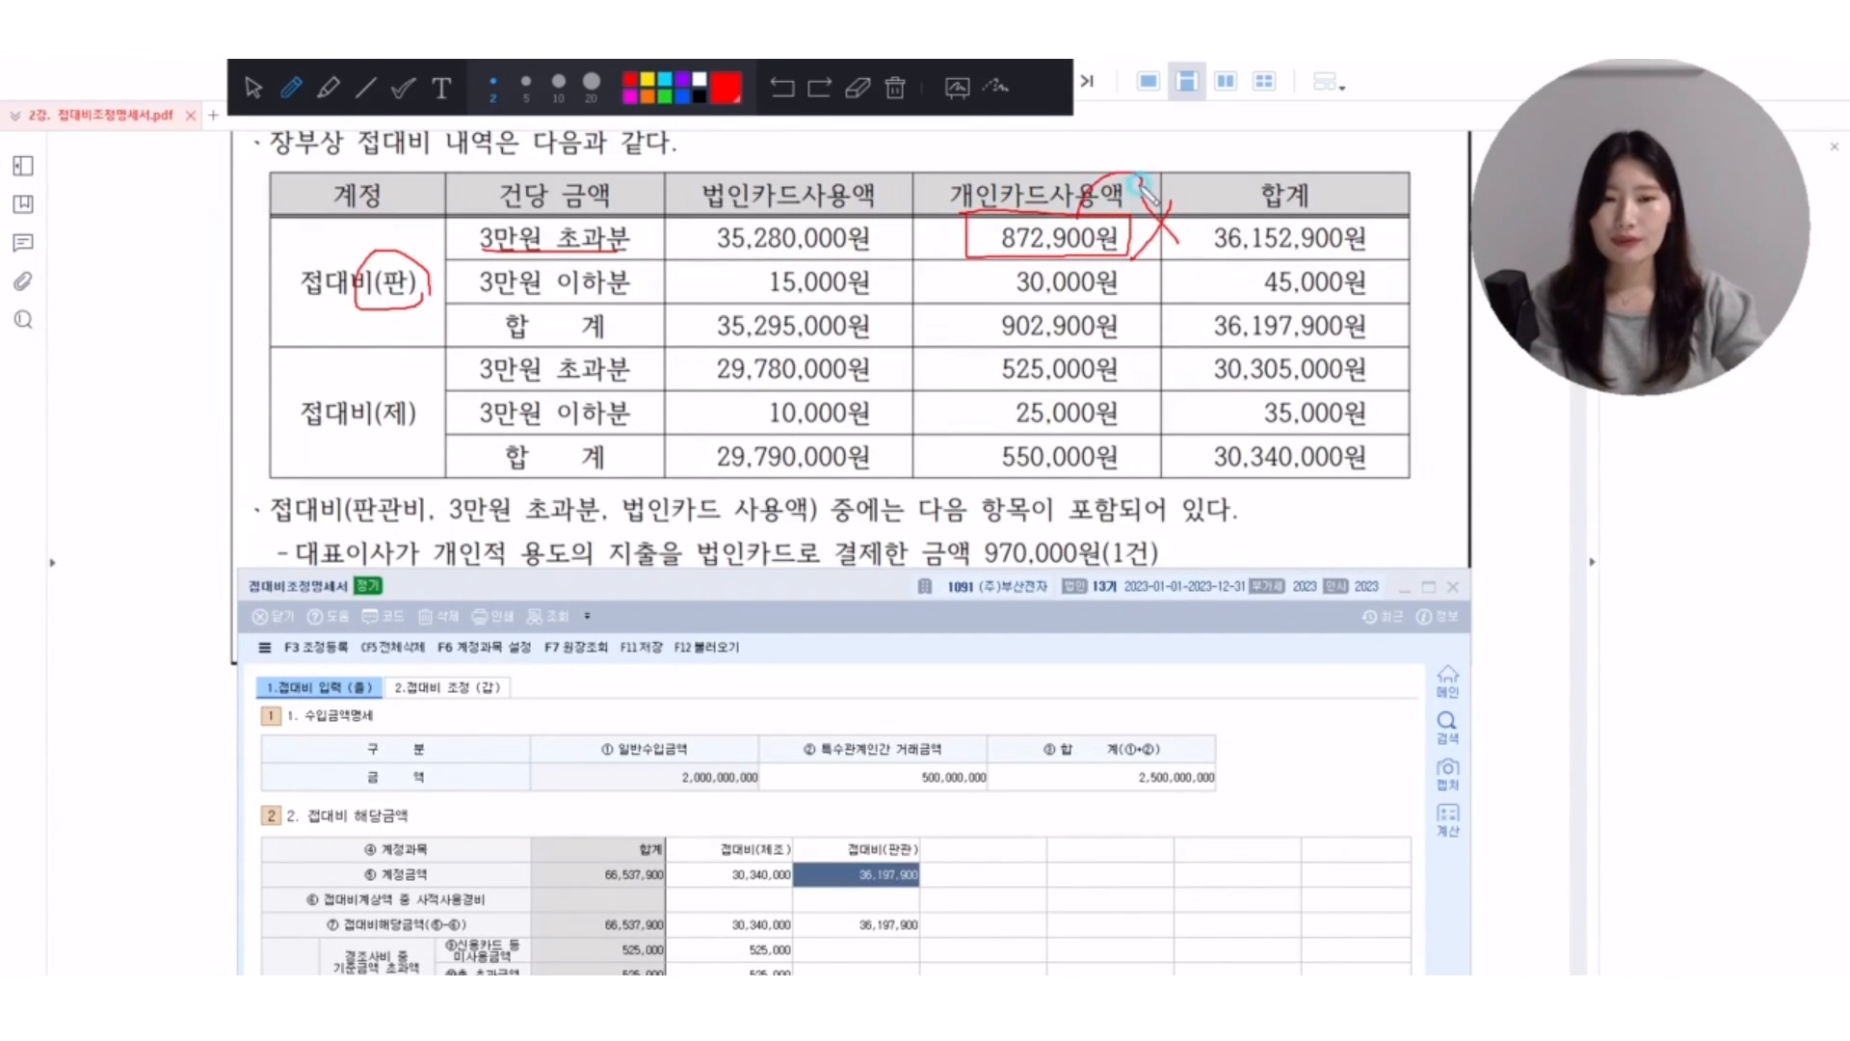
pyautogui.moveTo(1139, 185)
pyautogui.mouseDown()
pyautogui.moveTo(1158, 142)
pyautogui.moveTo(1165, 174)
pyautogui.mouseUp()
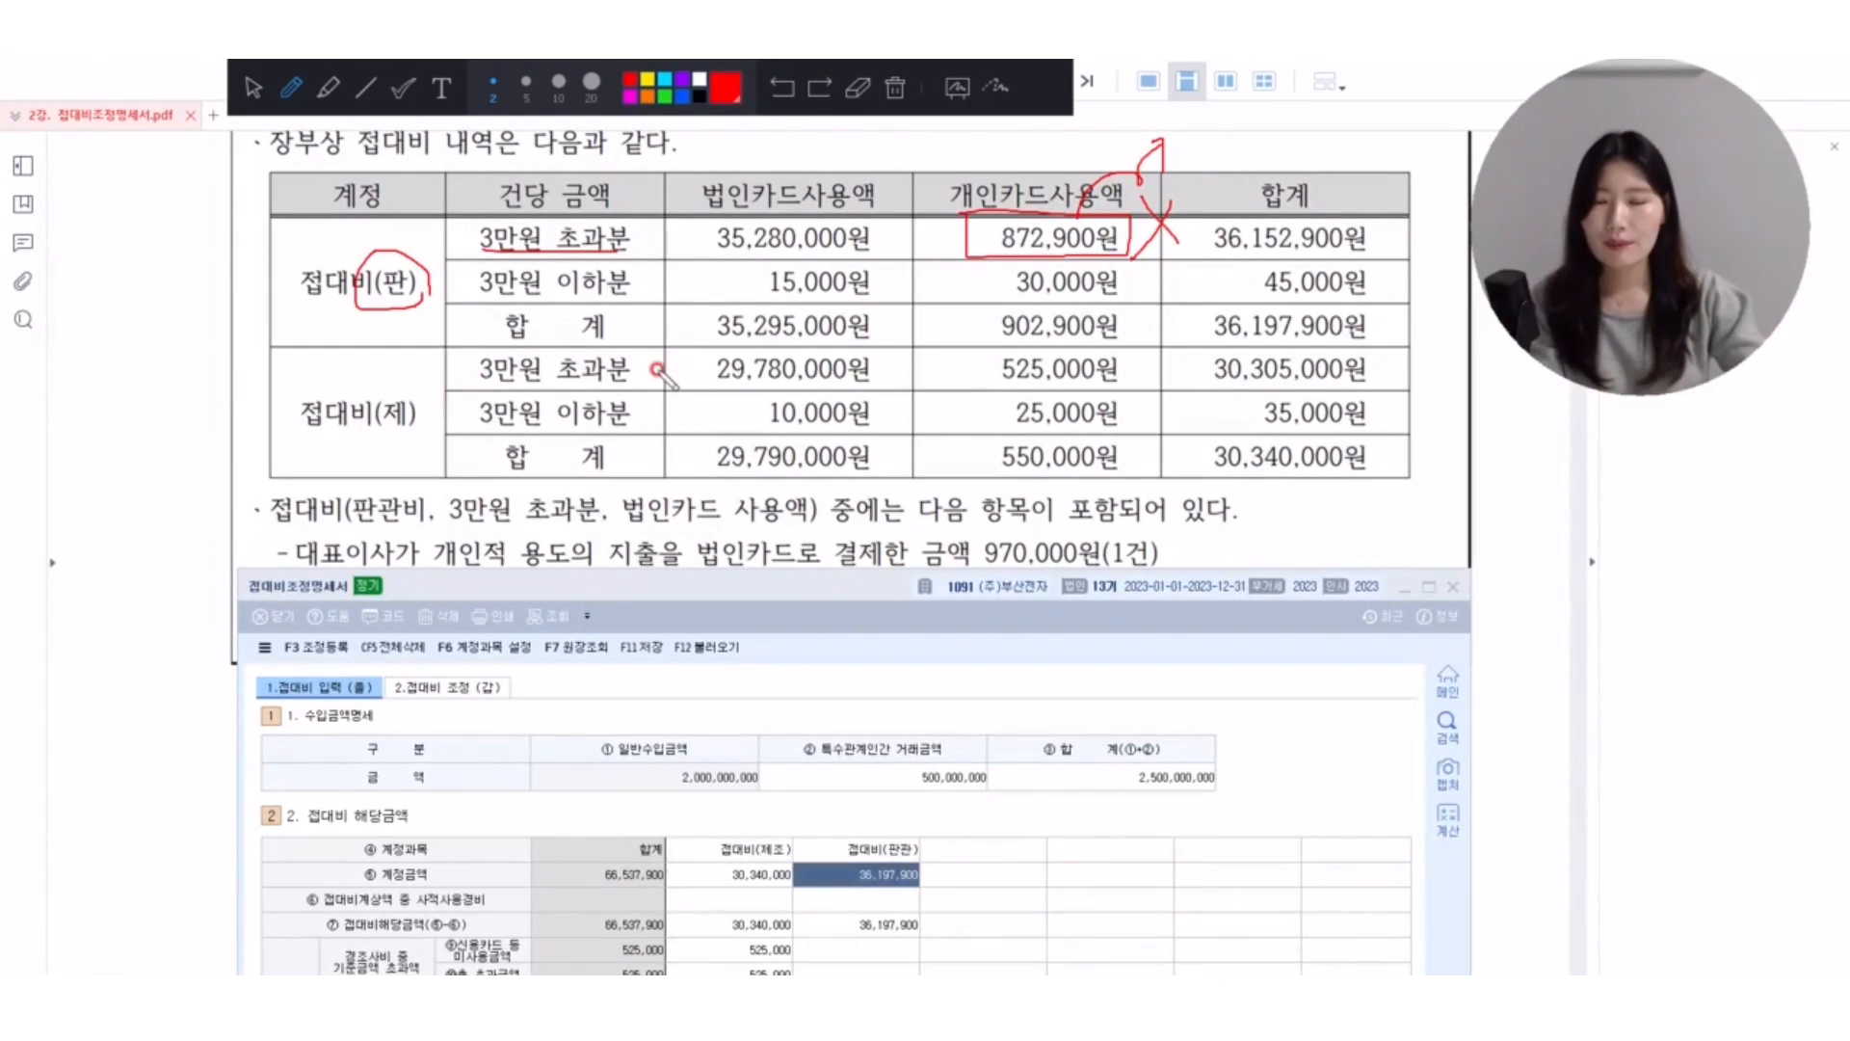
pyautogui.moveTo(920, 344)
pyautogui.mouseDown()
pyautogui.moveTo(910, 378)
pyautogui.moveTo(1108, 389)
pyautogui.moveTo(1060, 354)
pyautogui.moveTo(948, 345)
pyautogui.mouseUp()
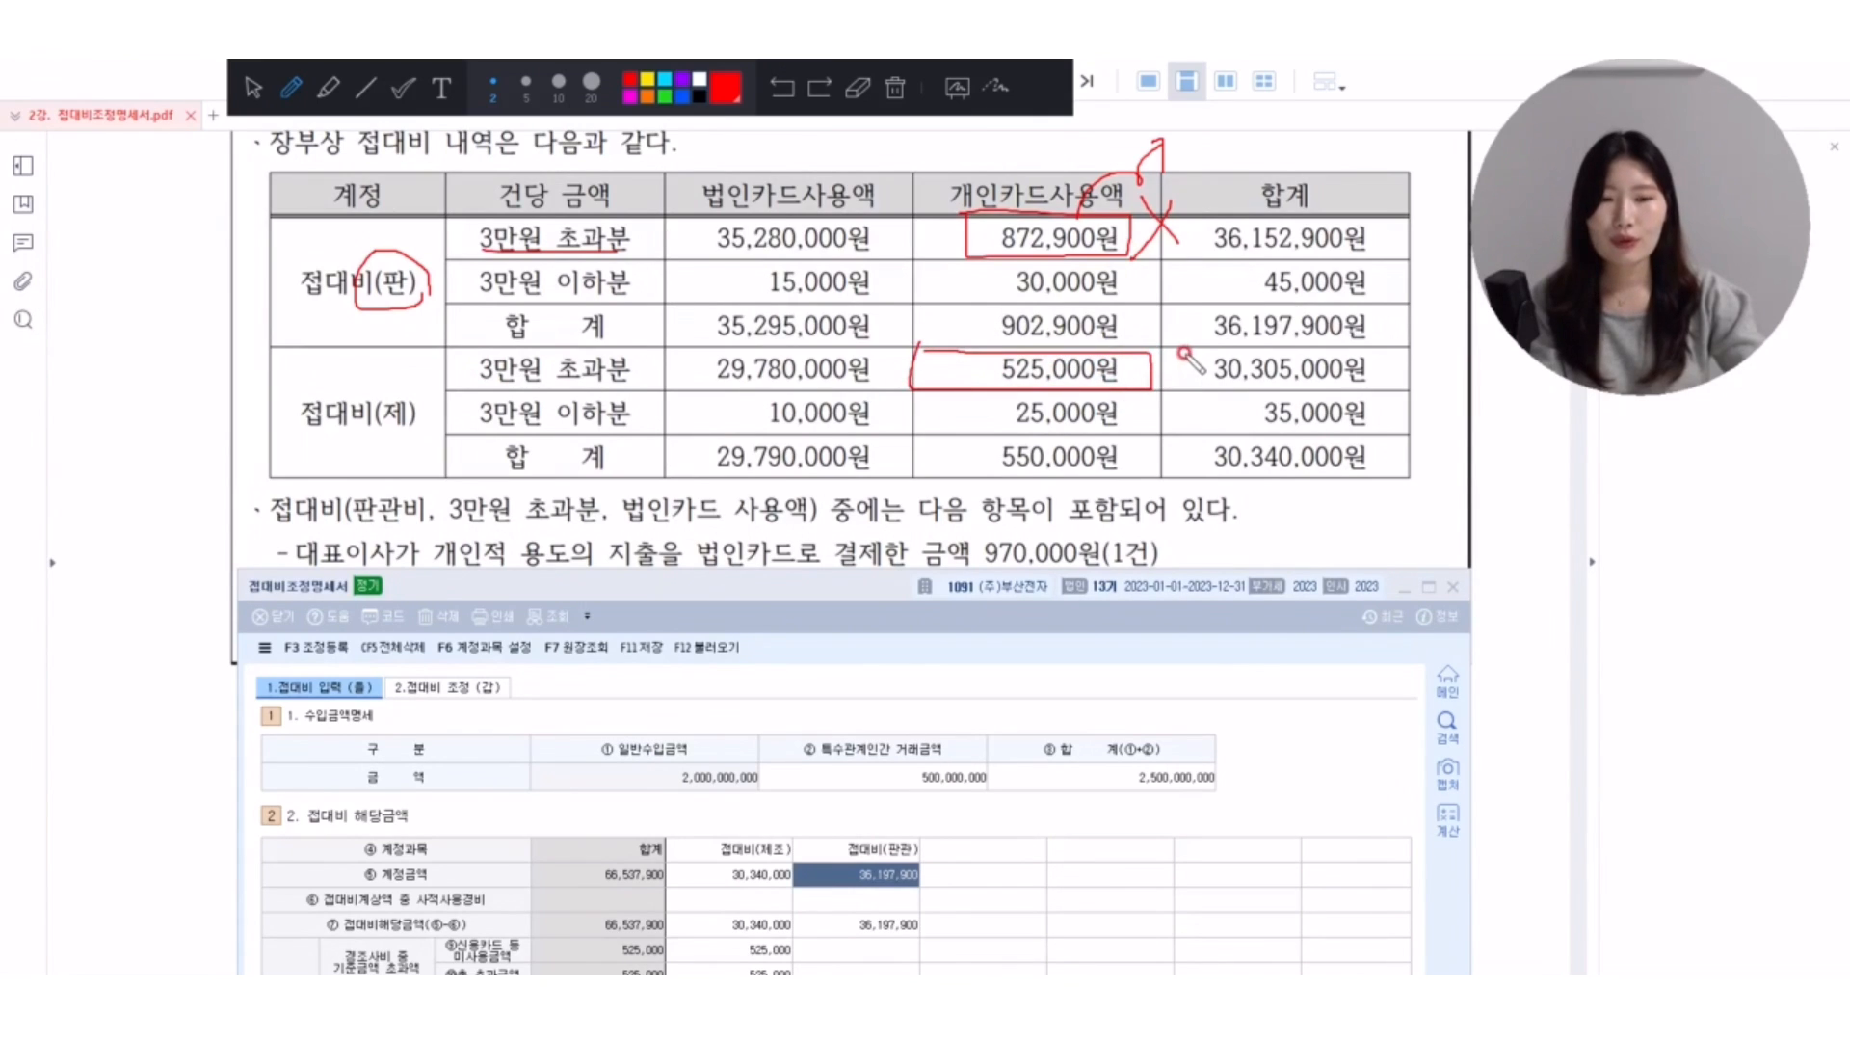
pyautogui.moveTo(1152, 359); pyautogui.dragTo(1181, 353)
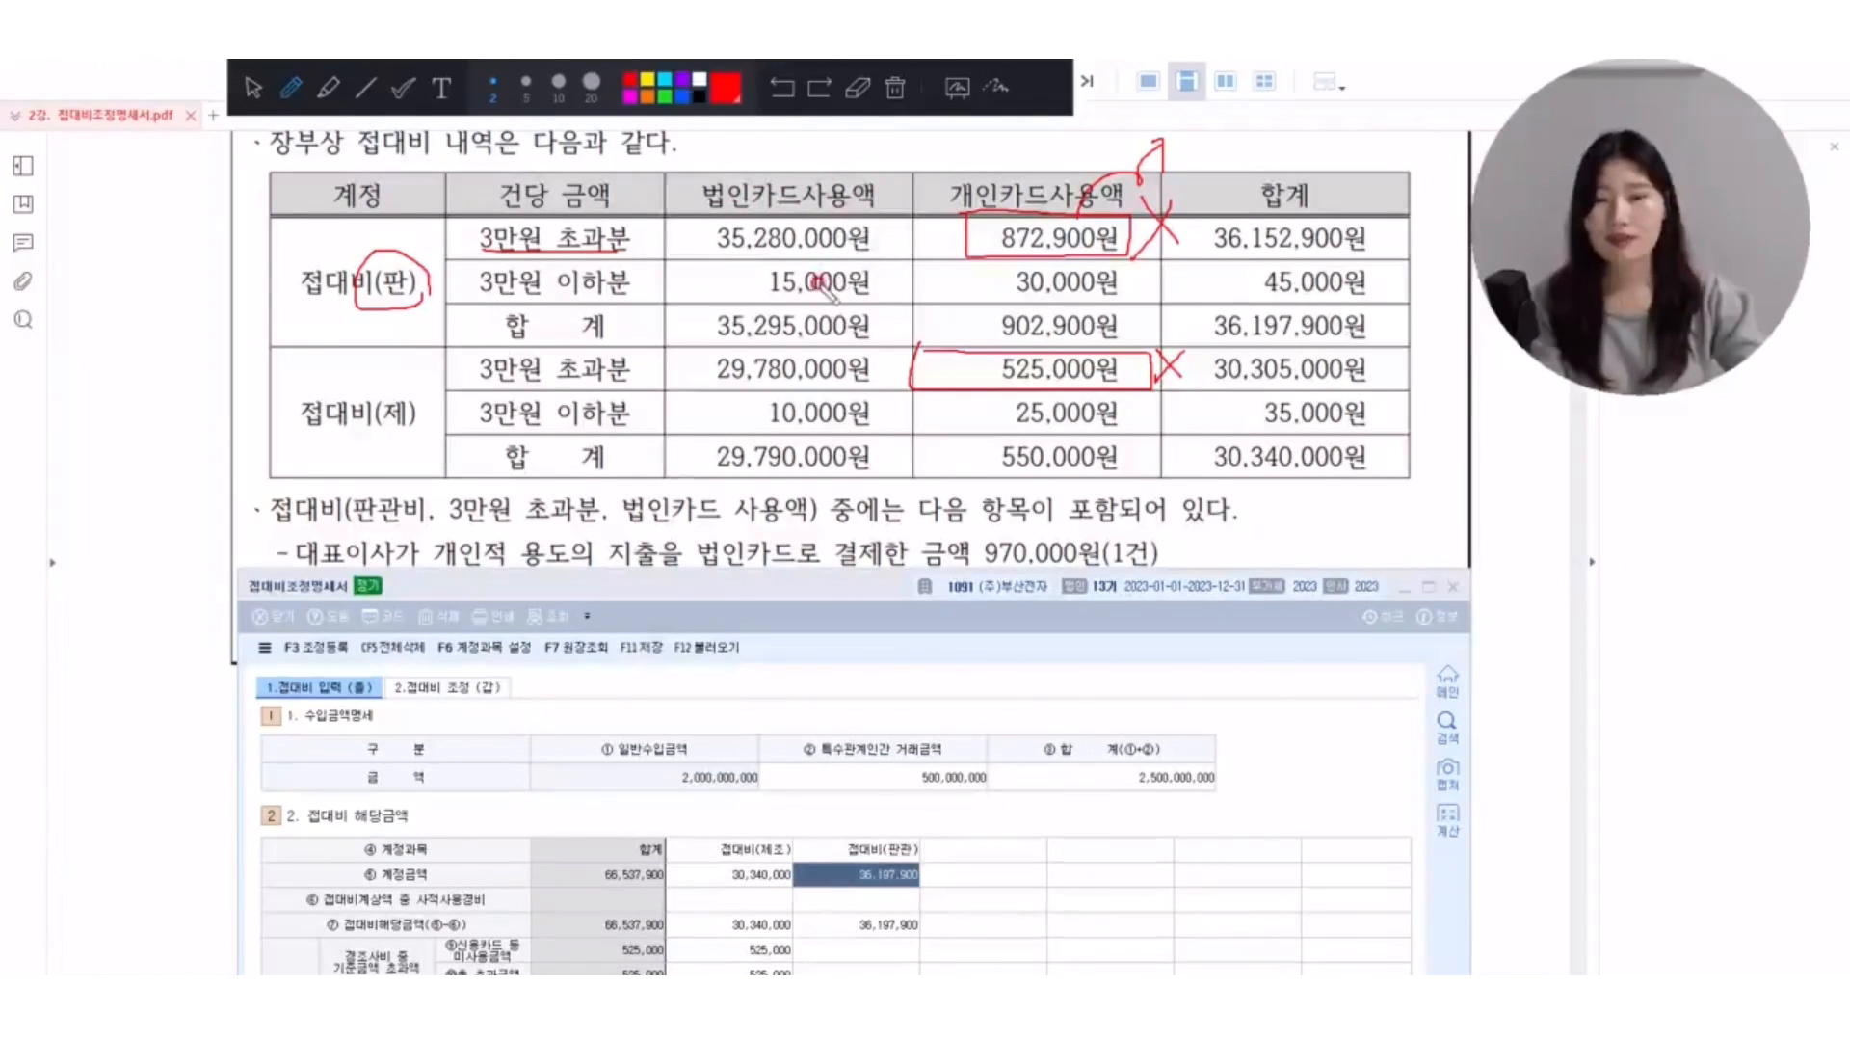
# Draw red O marks beside the corporate-card amounts and the 3만원 이하분 amounts, and beside 550,000원 in the personal-card column.
pyautogui.moveTo(871, 358); pyautogui.dragTo(873, 351)
pyautogui.moveTo(903, 272)
pyautogui.mouseDown()
pyautogui.moveTo(885, 291)
pyautogui.moveTo(906, 274)
pyautogui.mouseUp()
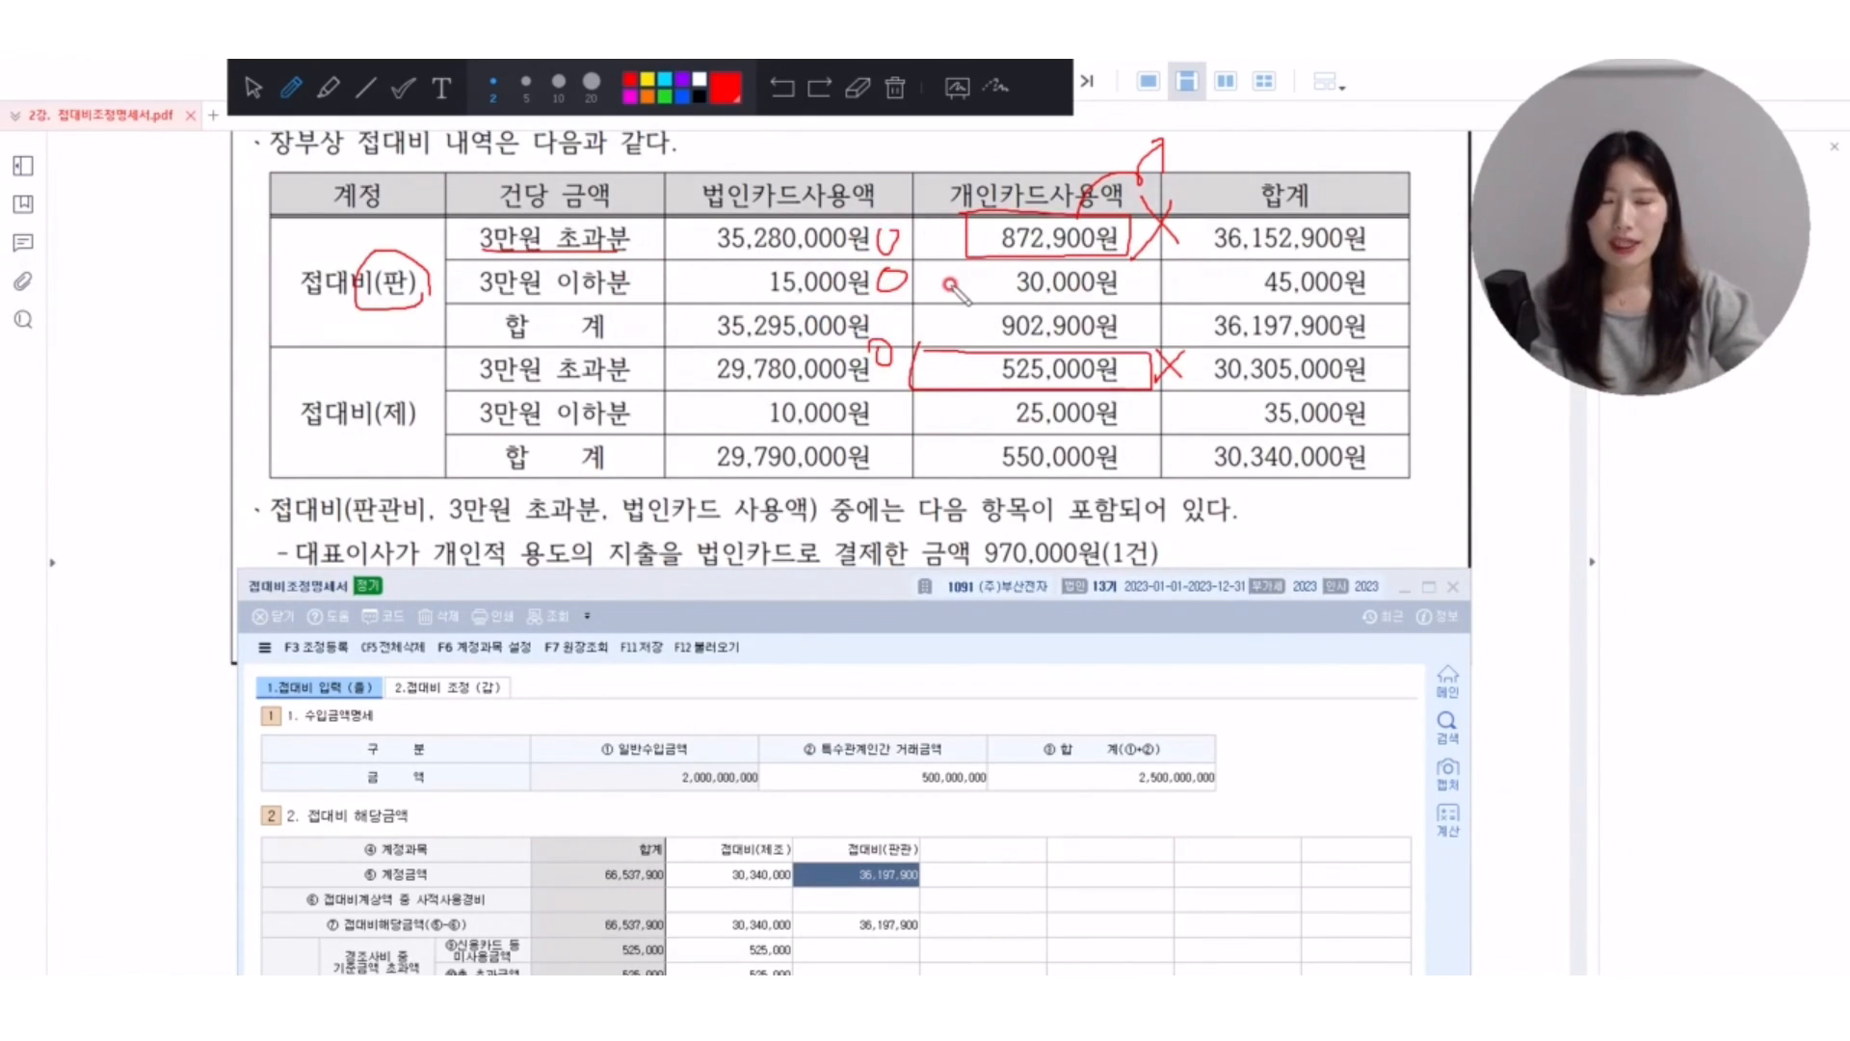
pyautogui.moveTo(1119, 273)
pyautogui.mouseDown()
pyautogui.moveTo(1143, 289)
pyautogui.moveTo(1121, 277)
pyautogui.mouseUp()
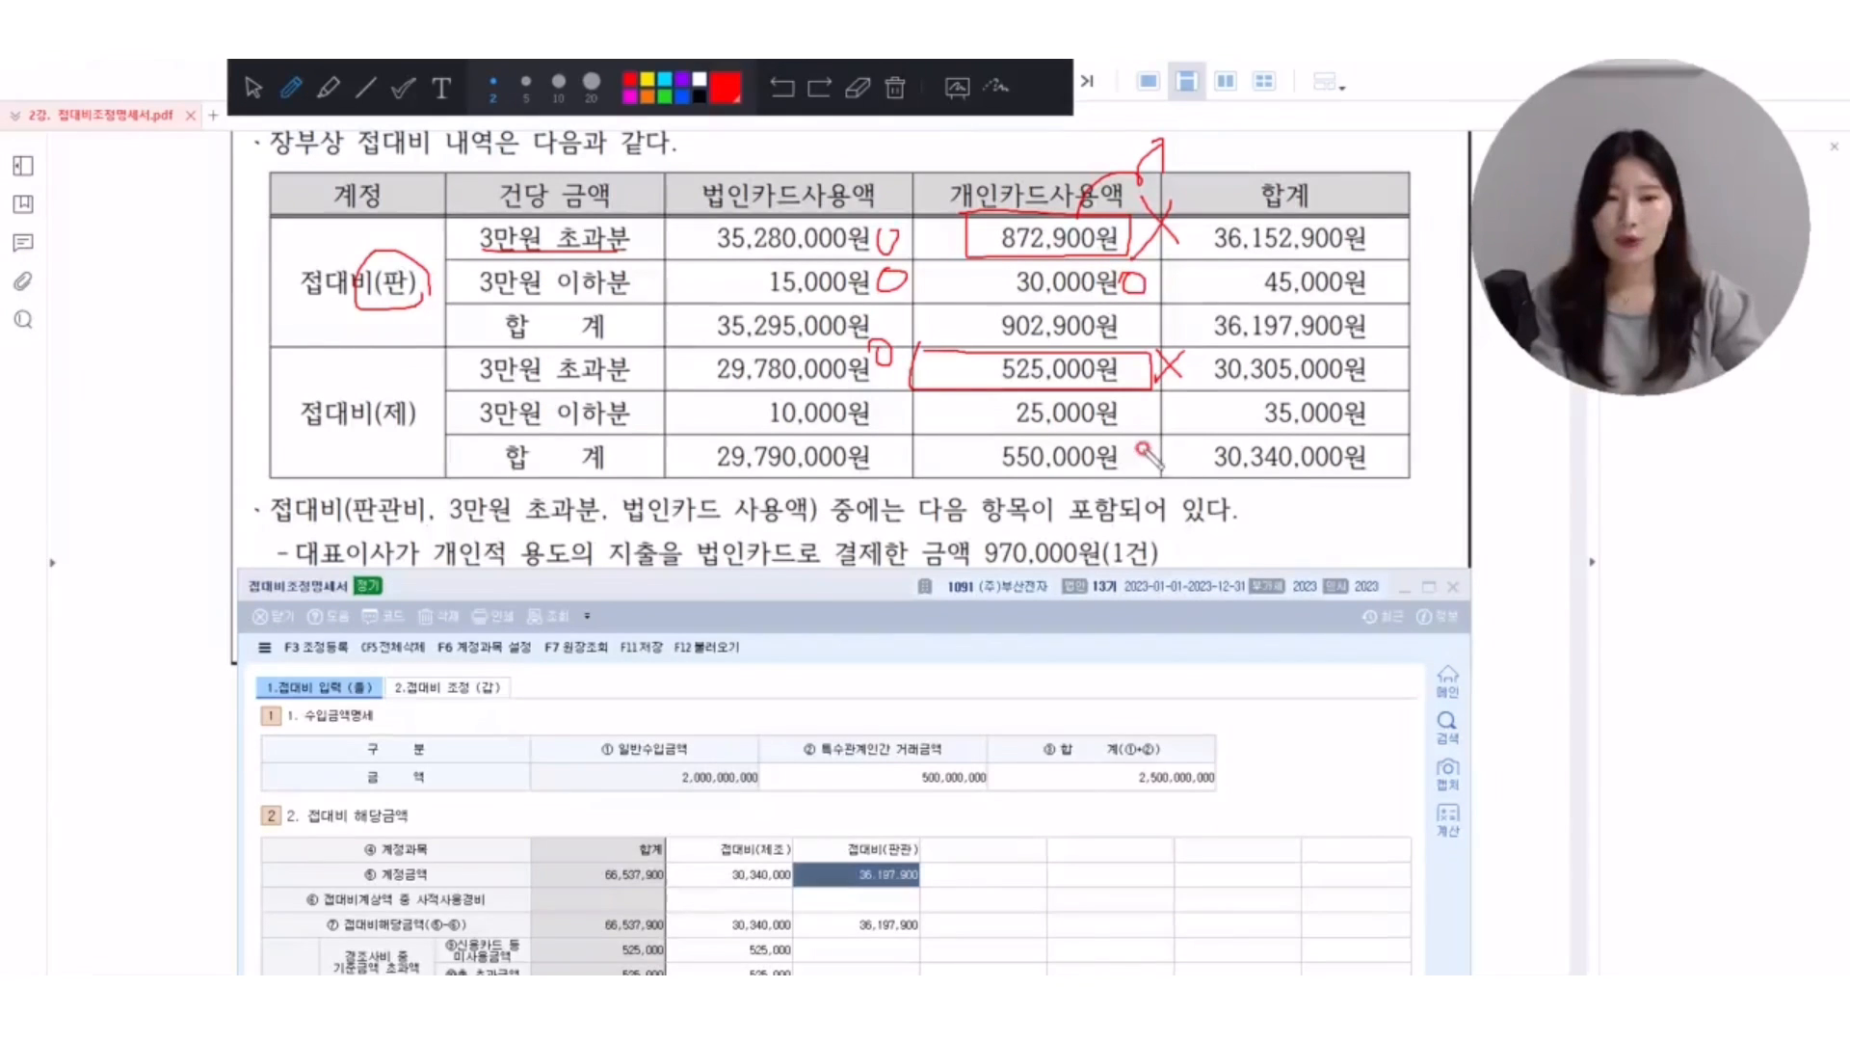
pyautogui.moveTo(1138, 435); pyautogui.dragTo(1140, 469)
pyautogui.moveTo(915, 408)
pyautogui.mouseDown()
pyautogui.moveTo(894, 424)
pyautogui.moveTo(921, 410)
pyautogui.mouseUp()
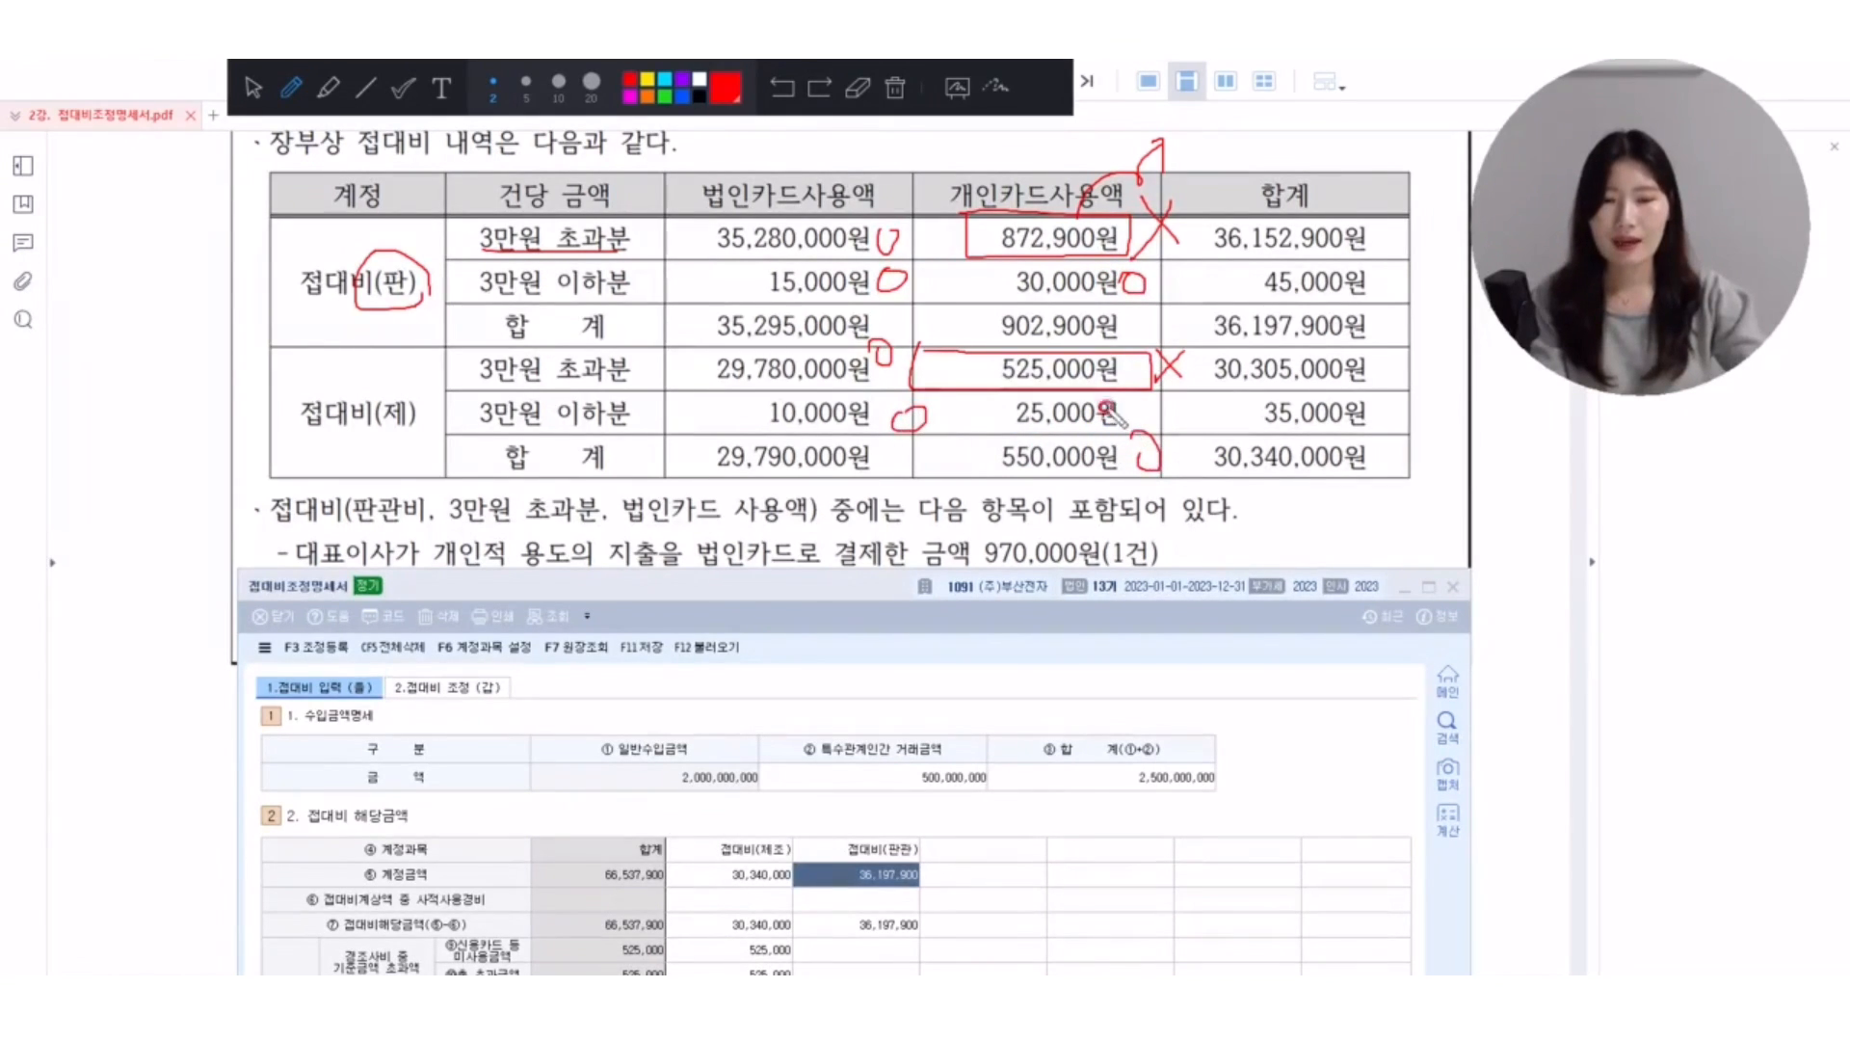
pyautogui.moveTo(1148, 395)
pyautogui.mouseDown()
pyautogui.moveTo(1129, 422)
pyautogui.moveTo(1152, 404)
pyautogui.mouseUp()
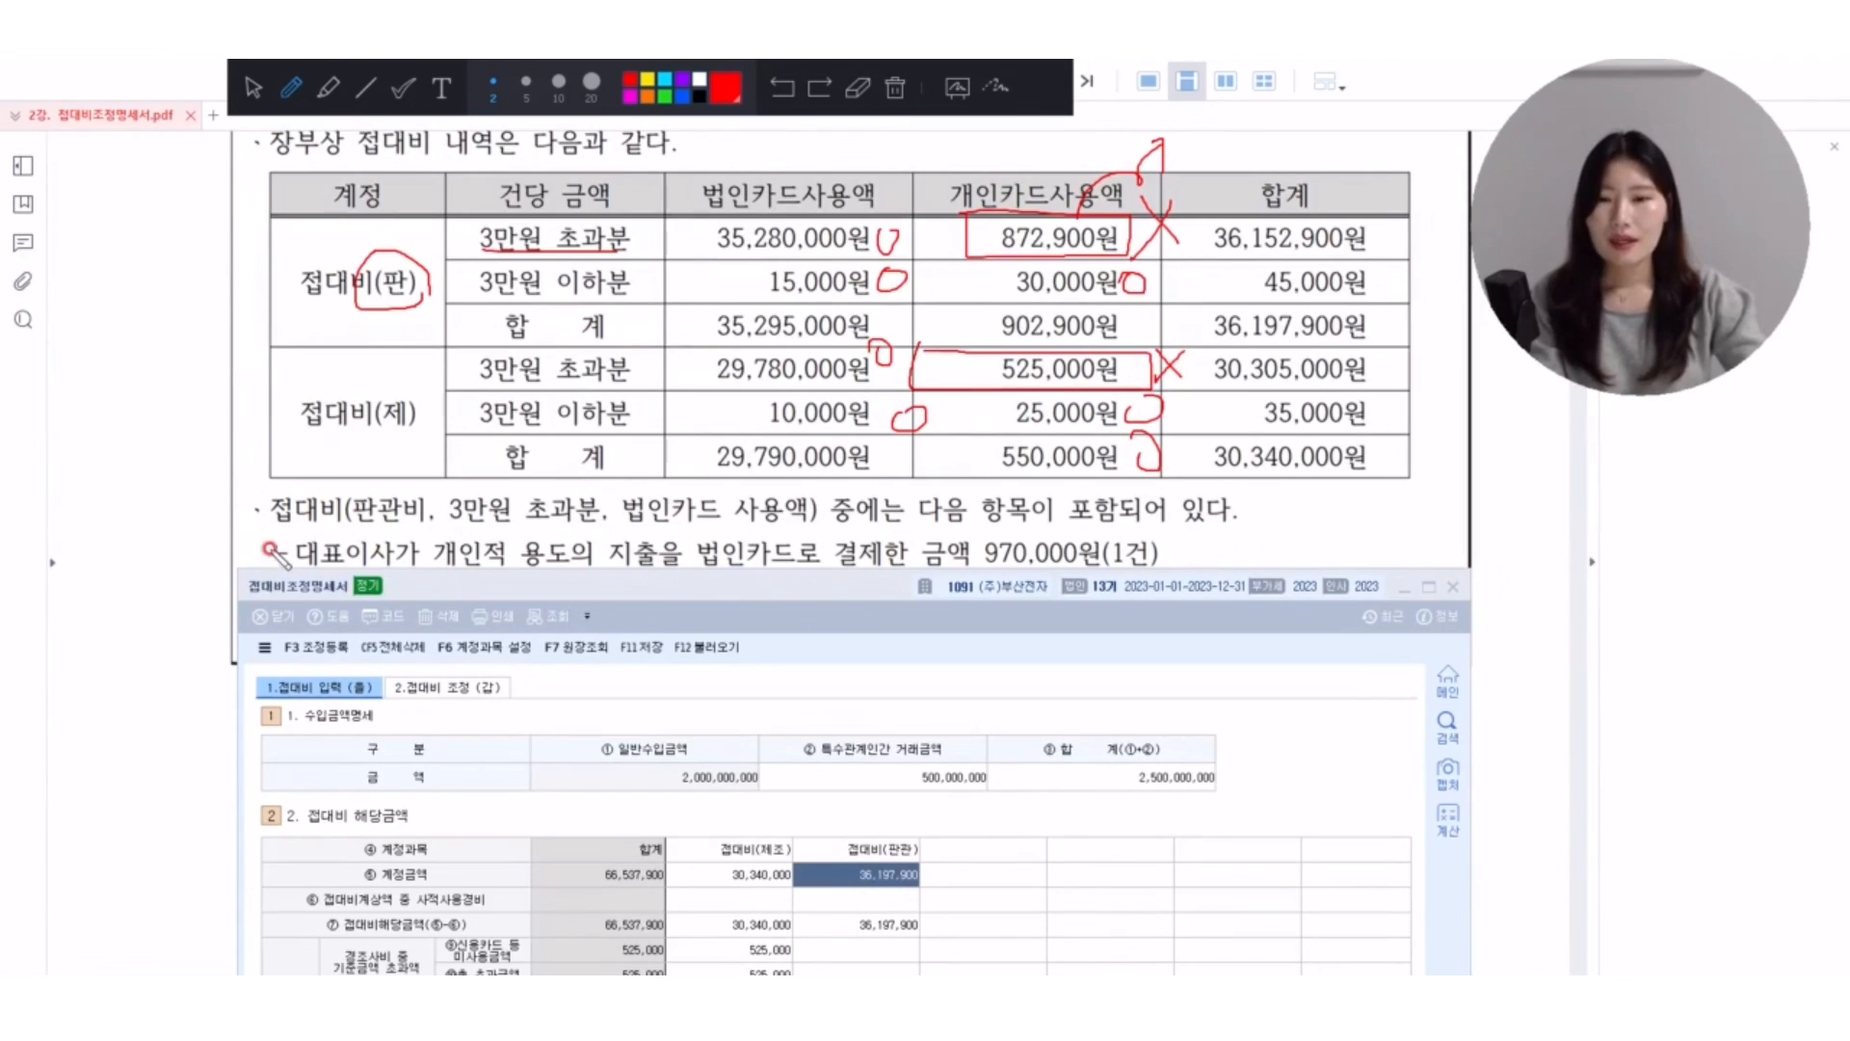
# Erase the red marks, underline 판관비, 3만원 초과분, 법인카드 사용액 in the note below the table, and box 35,280,000원.
pyautogui.click(261, 89)
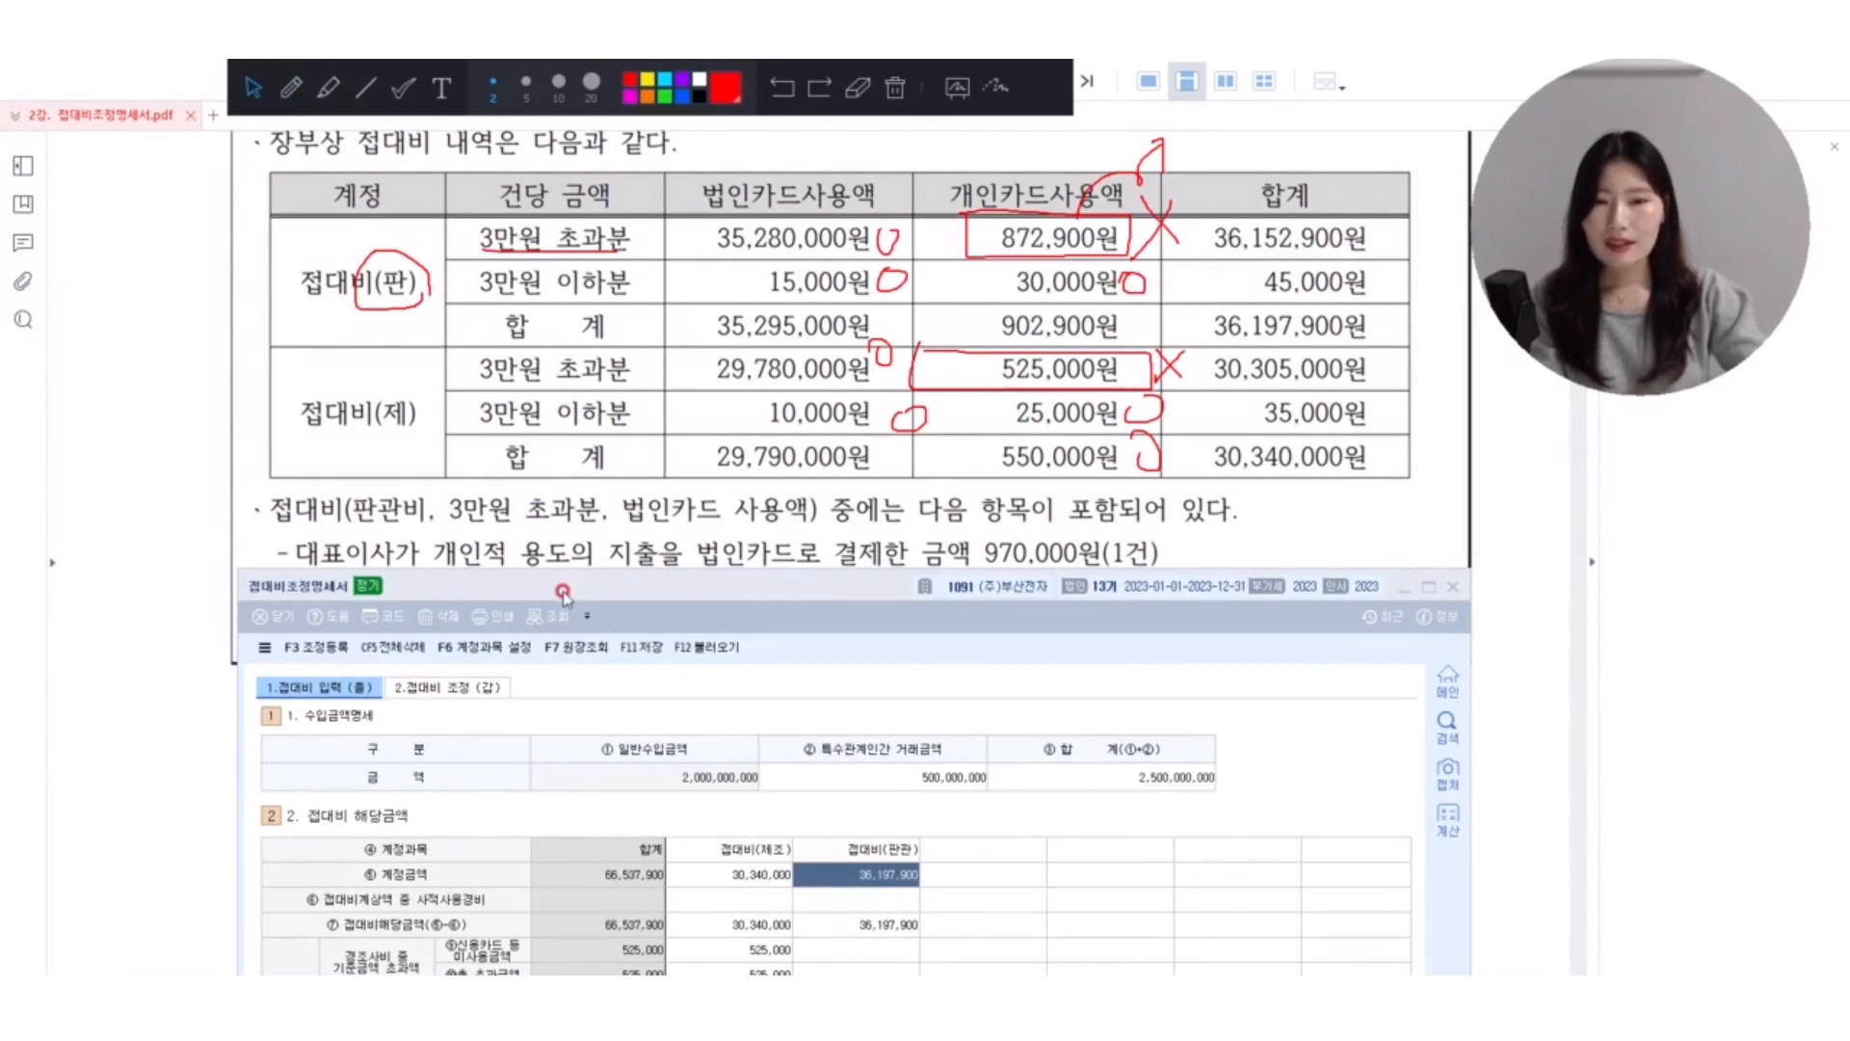
pyautogui.moveTo(567, 588); pyautogui.dragTo(570, 703)
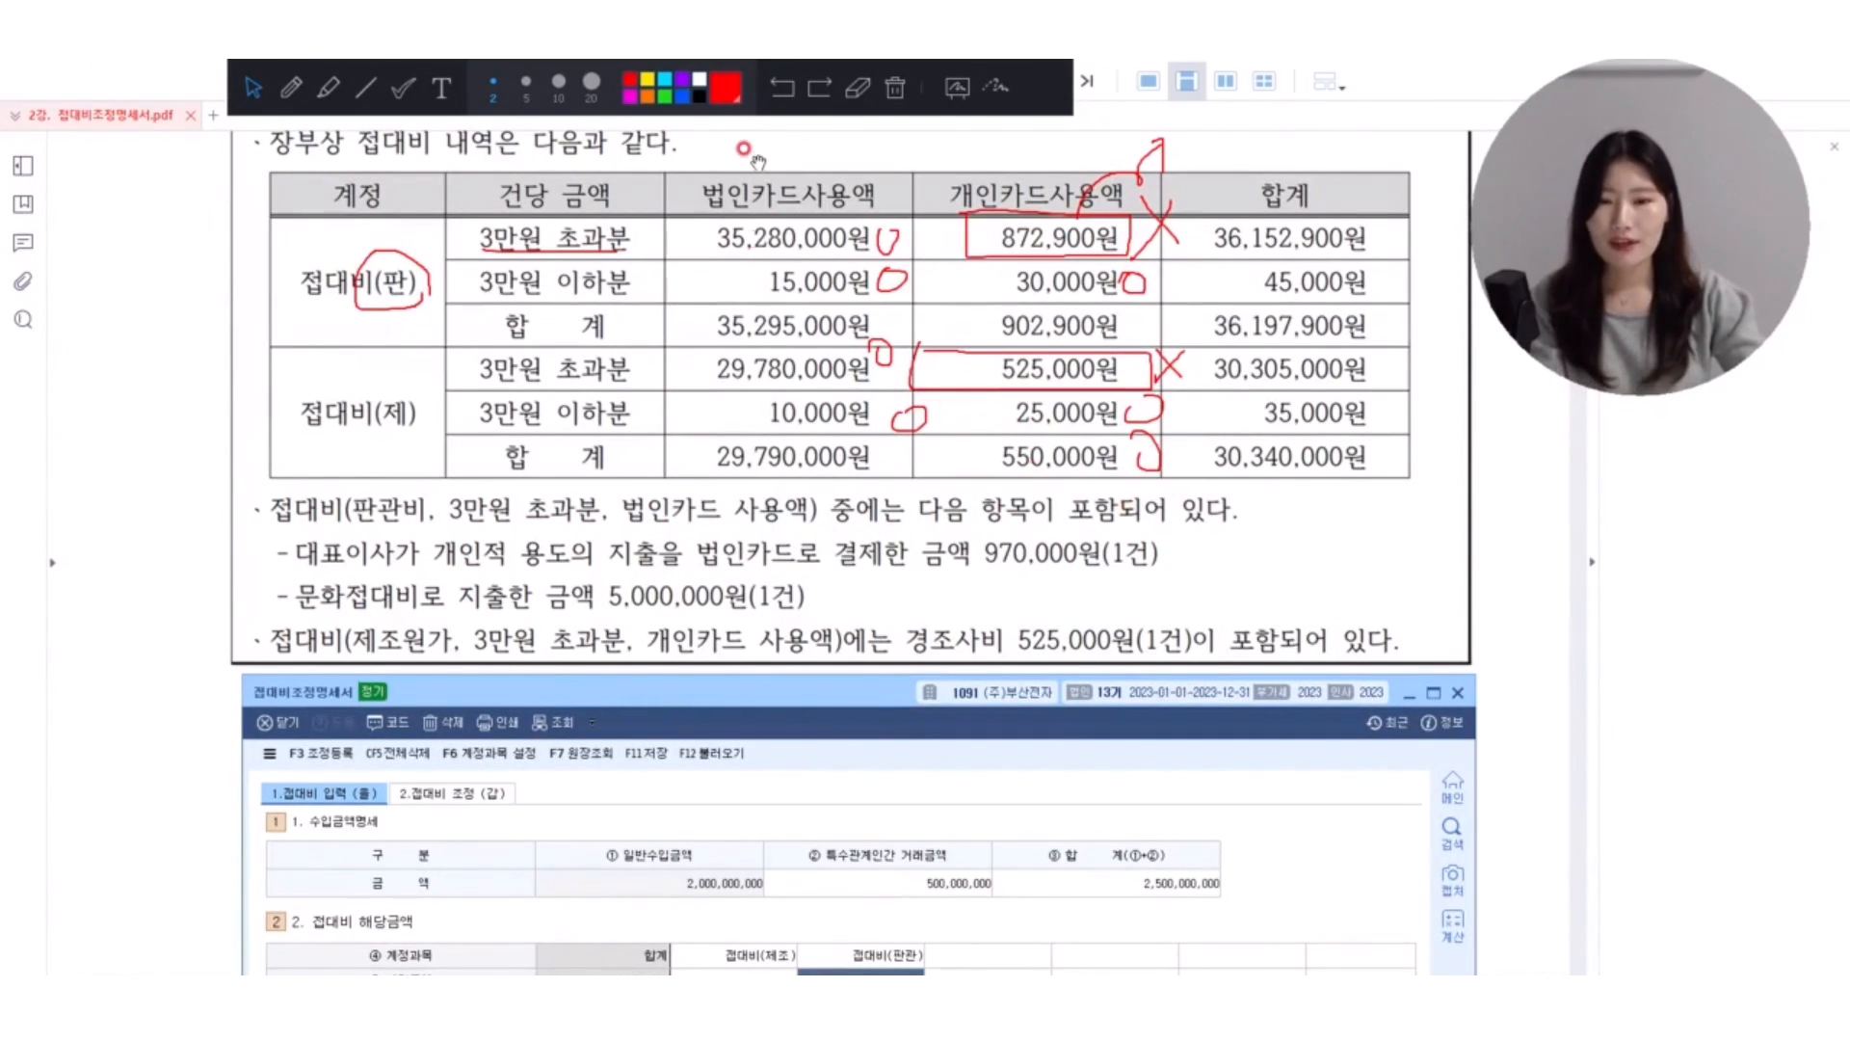
pyautogui.click(895, 87)
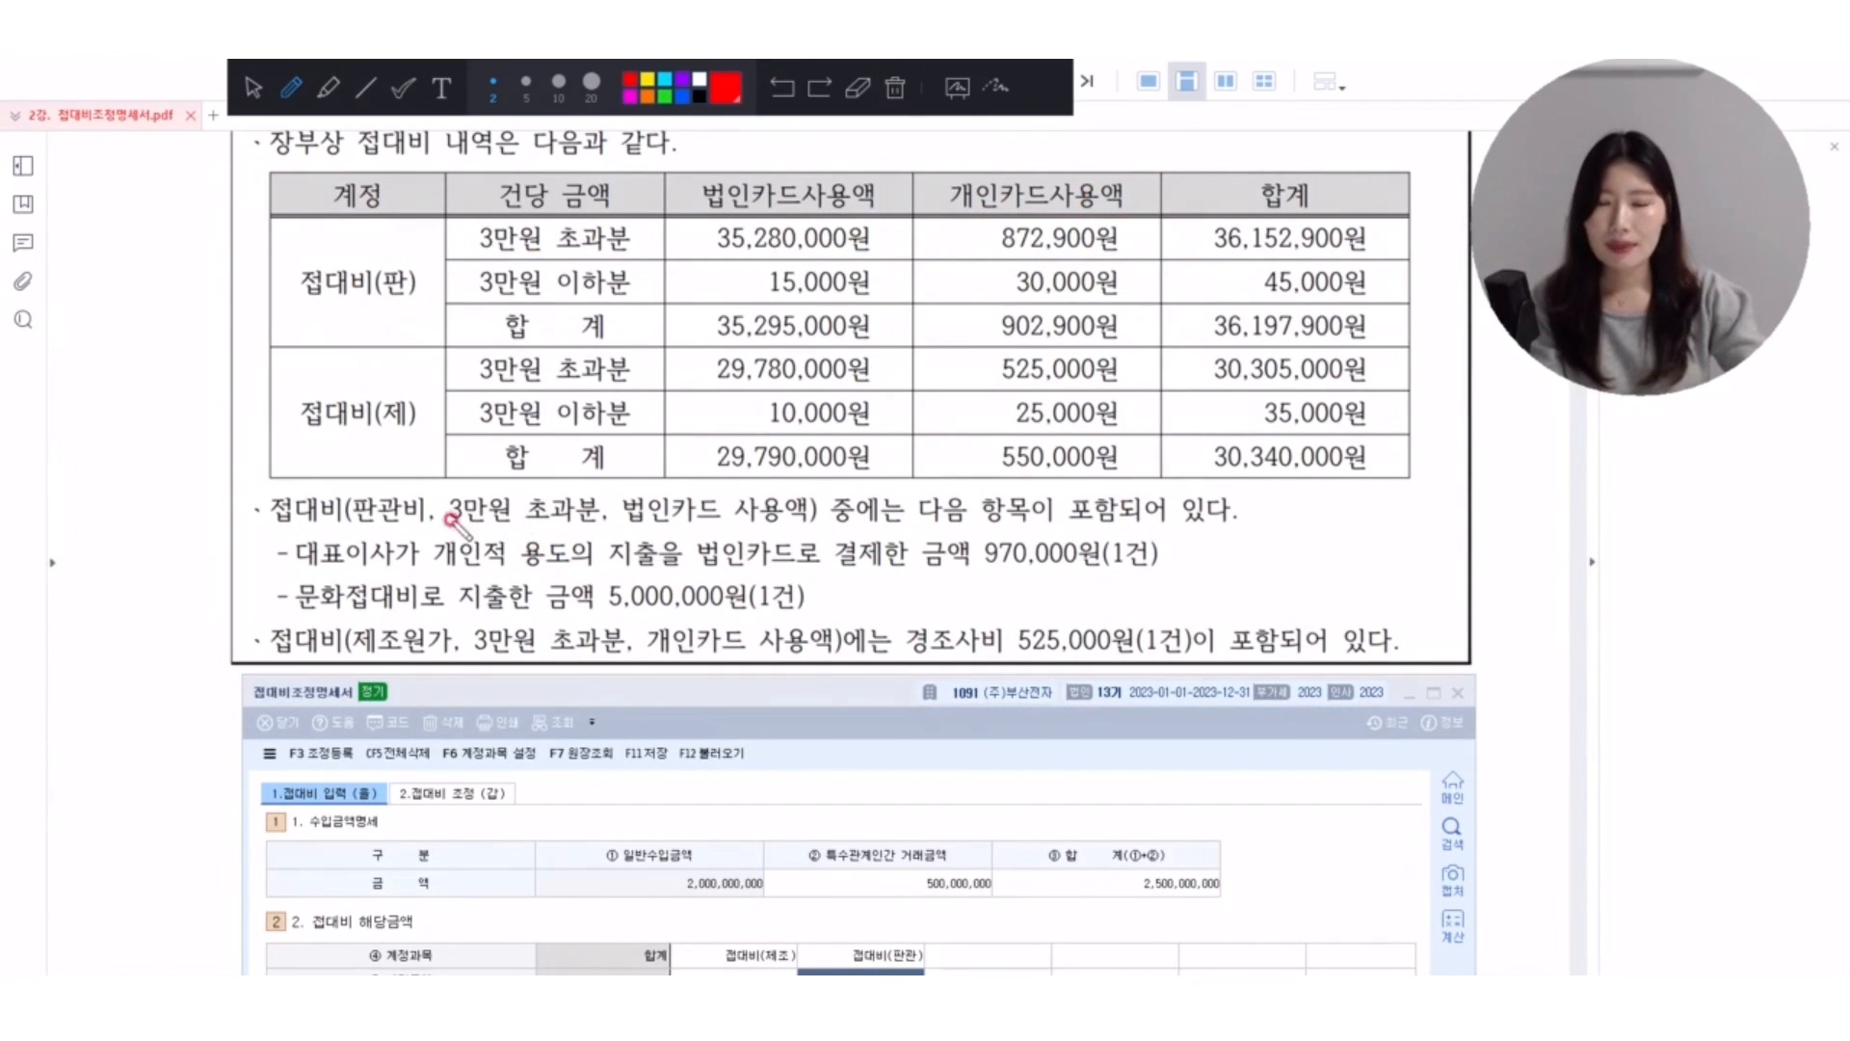
pyautogui.moveTo(391, 521); pyautogui.dragTo(788, 528)
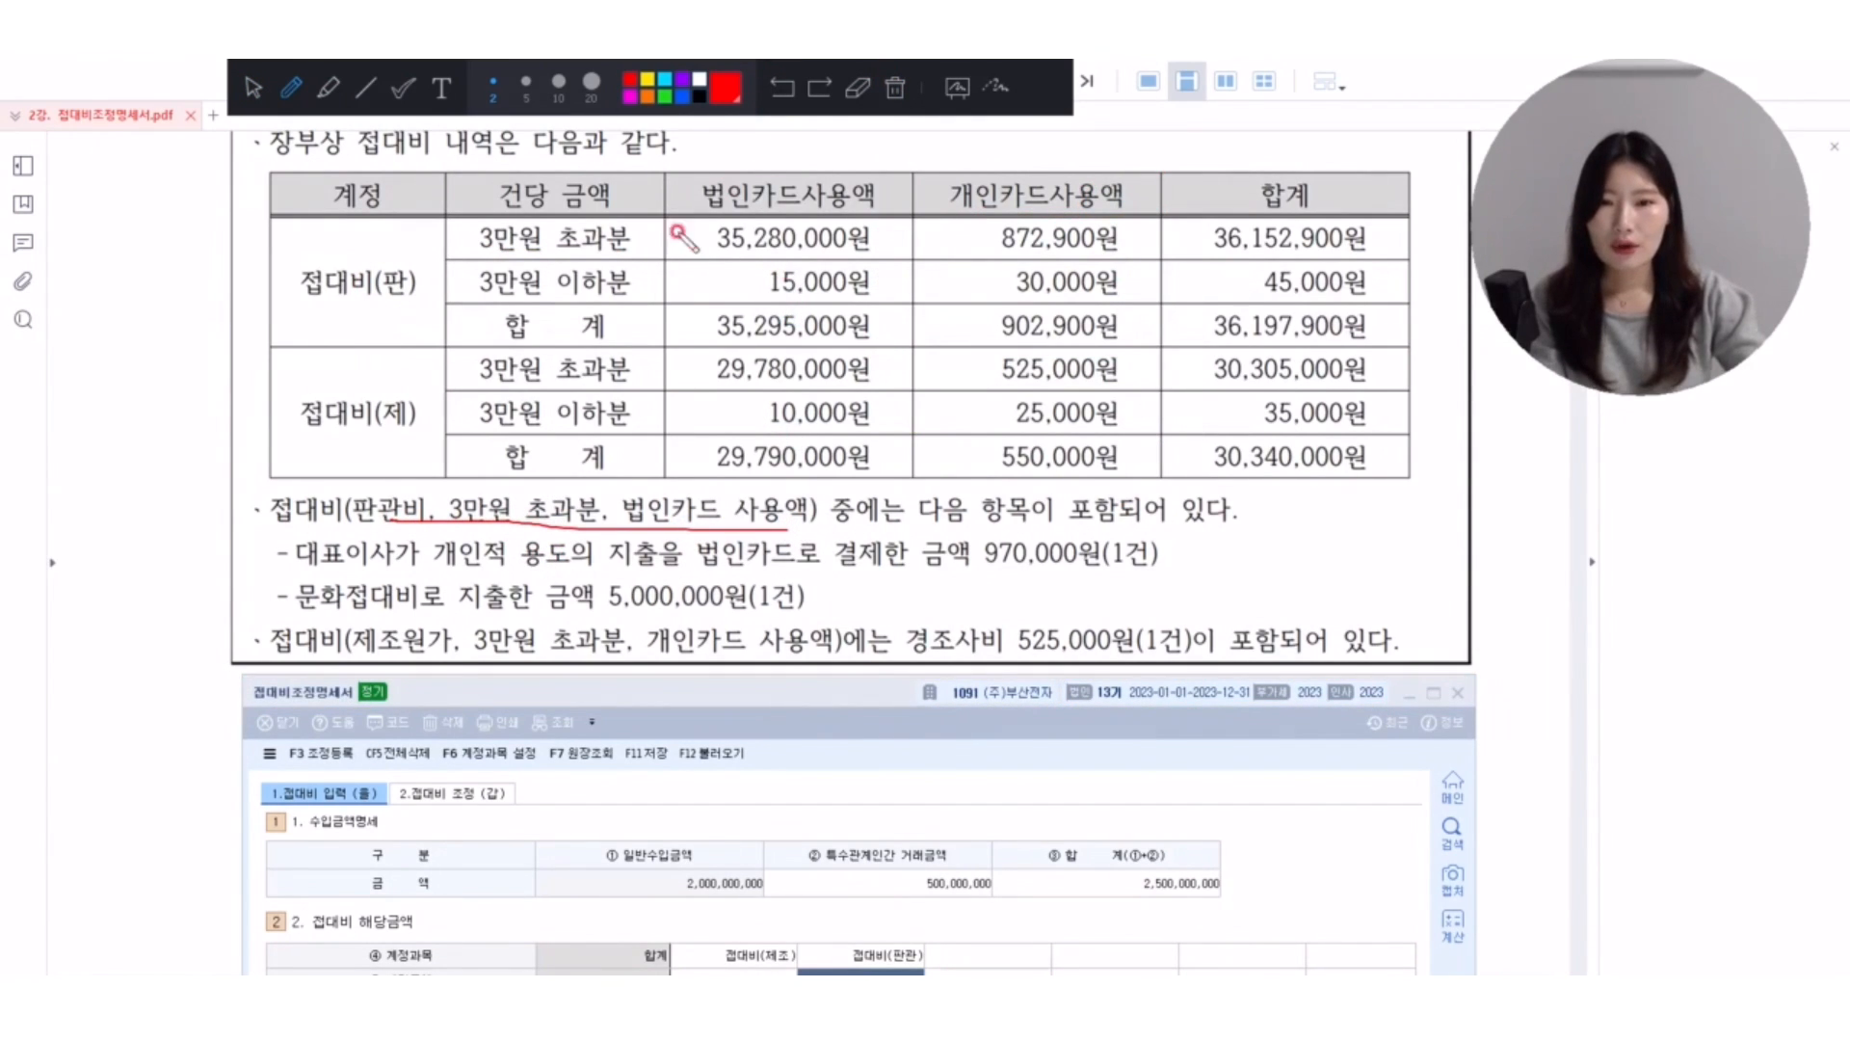
pyautogui.moveTo(677, 233)
pyautogui.mouseDown()
pyautogui.moveTo(817, 258)
pyautogui.moveTo(873, 216)
pyautogui.moveTo(680, 214)
pyautogui.moveTo(680, 239)
pyautogui.mouseUp()
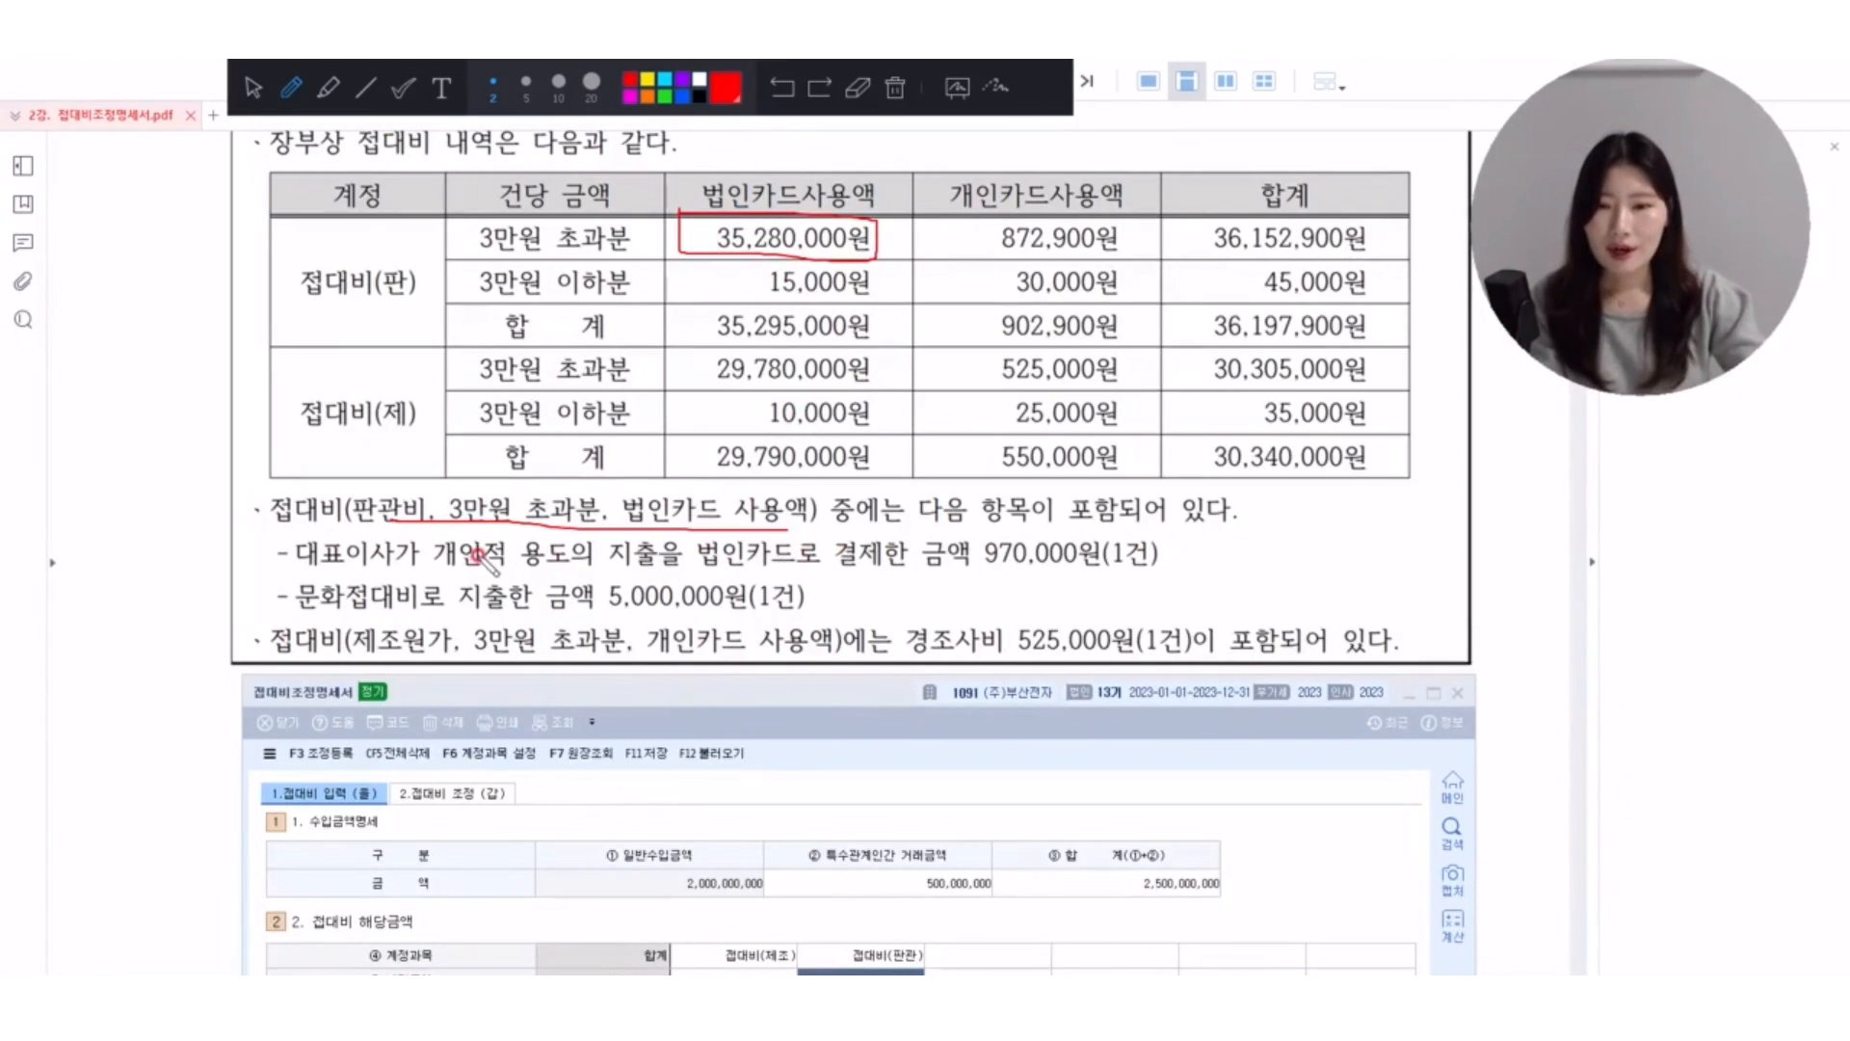
# Underline the 대표이사 970,000원 note and label it 손불(상여), and add a check mark and handwritten remark beside the 문화접대비 5,000,000원 line.
pyautogui.moveTo(300, 570)
pyautogui.mouseDown()
pyautogui.moveTo(1135, 576)
pyautogui.moveTo(1212, 546)
pyautogui.moveTo(1212, 571)
pyautogui.mouseUp()
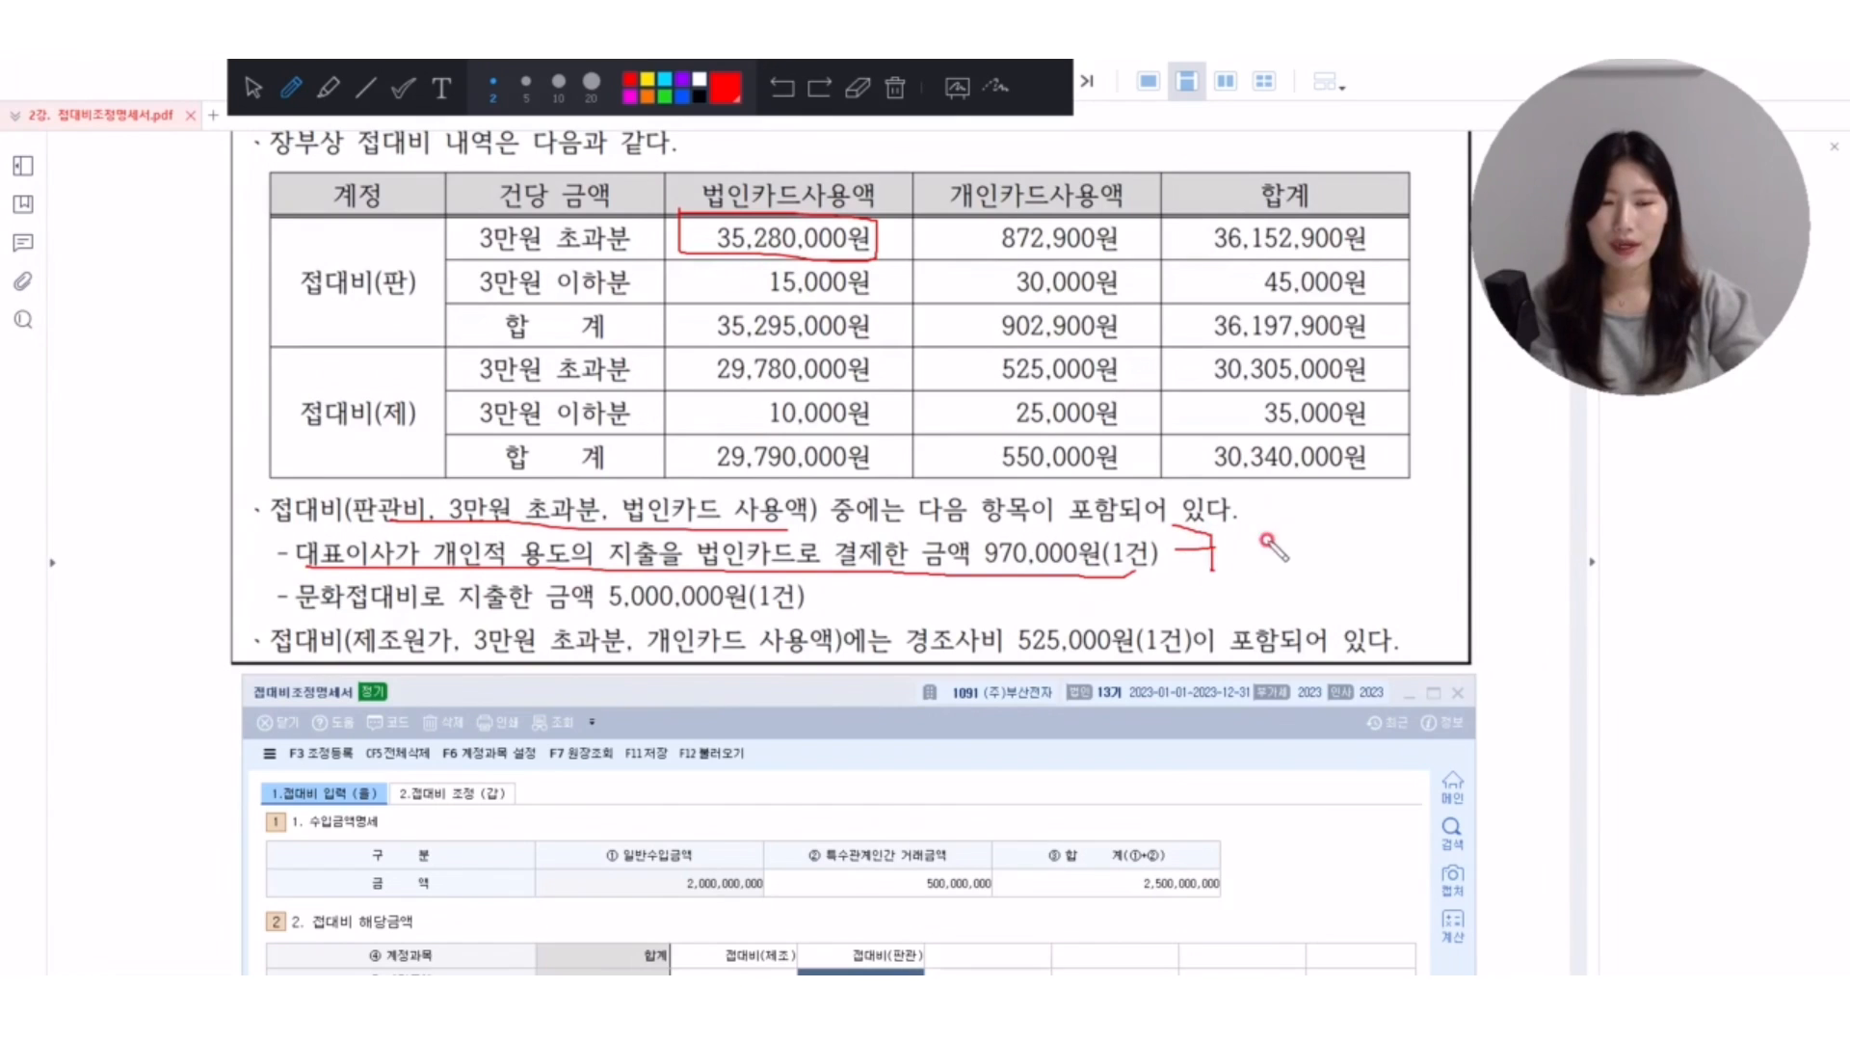
pyautogui.moveTo(1270, 513)
pyautogui.mouseDown()
pyautogui.moveTo(1242, 547)
pyautogui.moveTo(1284, 546)
pyautogui.moveTo(1287, 568)
pyautogui.moveTo(1301, 542)
pyautogui.moveTo(1332, 565)
pyautogui.moveTo(1372, 533)
pyautogui.moveTo(1387, 595)
pyautogui.mouseUp()
pyautogui.moveTo(1402, 520); pyautogui.dragTo(1445, 575)
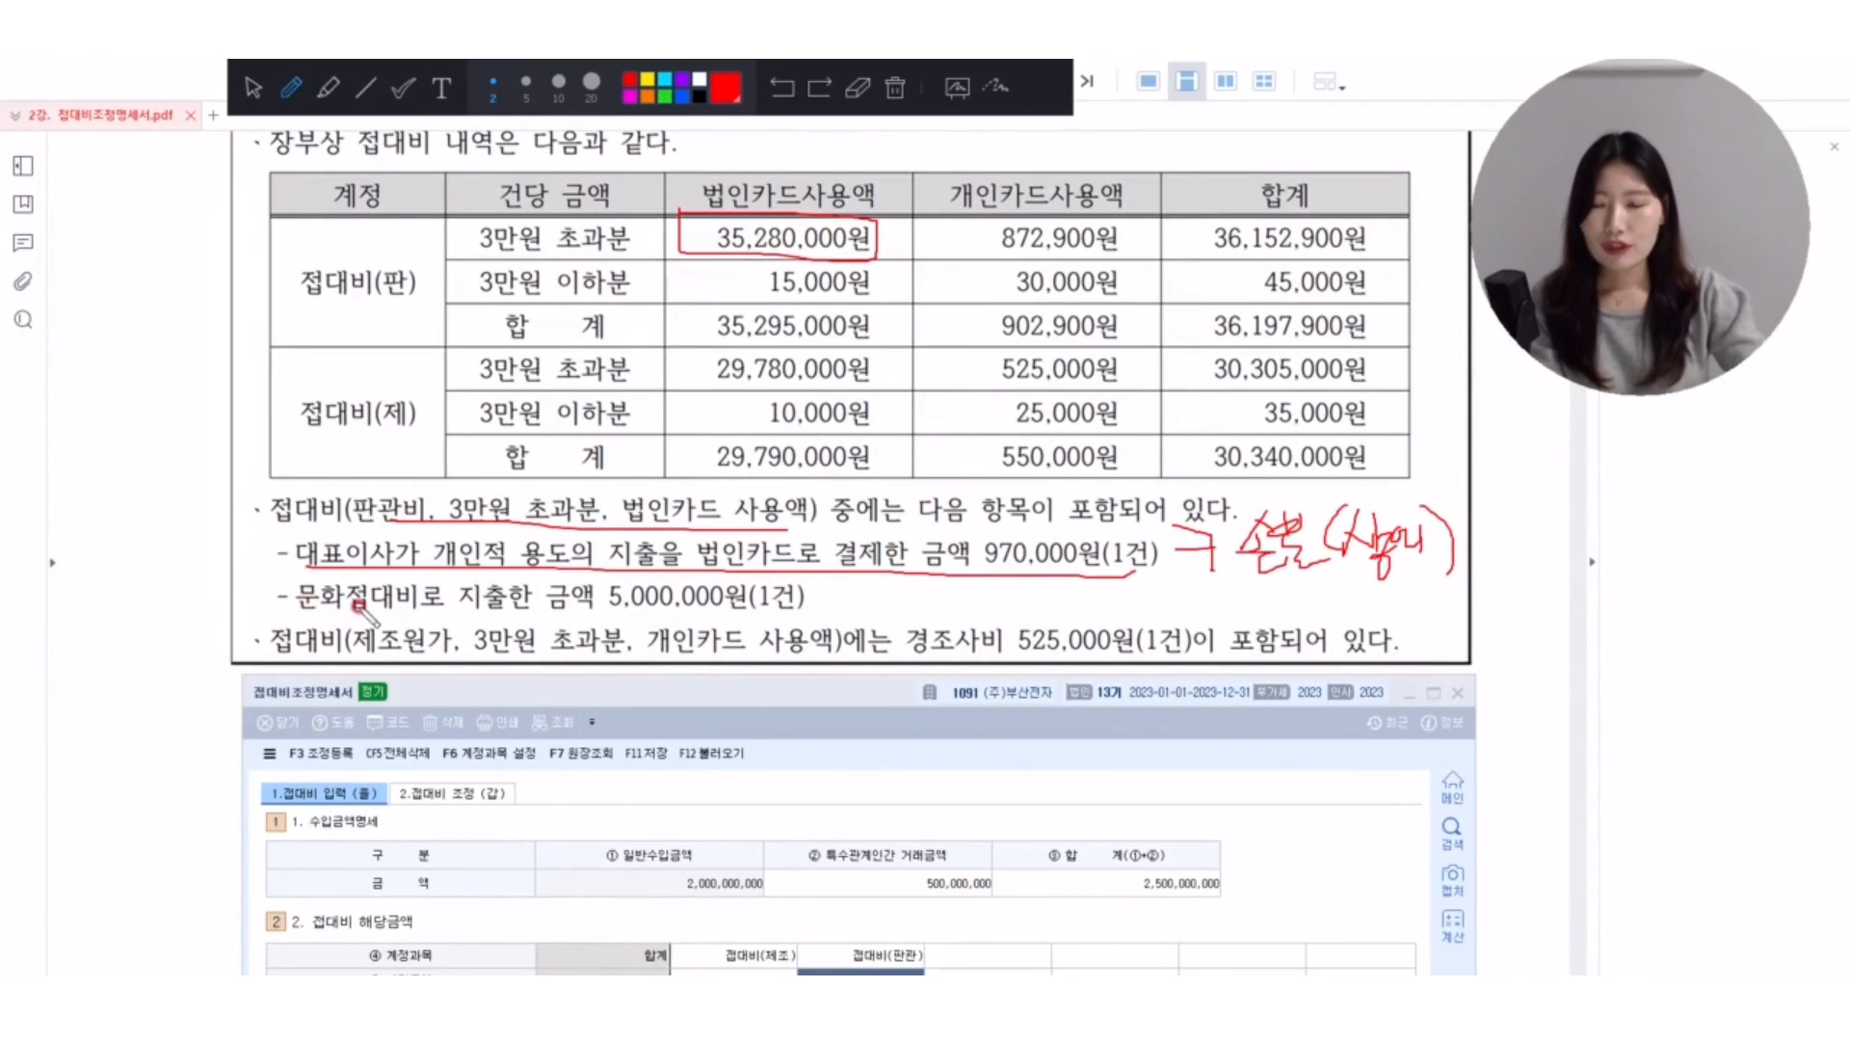
pyautogui.moveTo(812, 587)
pyautogui.mouseDown()
pyautogui.moveTo(882, 607)
pyautogui.moveTo(901, 589)
pyautogui.moveTo(920, 616)
pyautogui.moveTo(981, 590)
pyautogui.moveTo(1007, 617)
pyautogui.mouseUp()
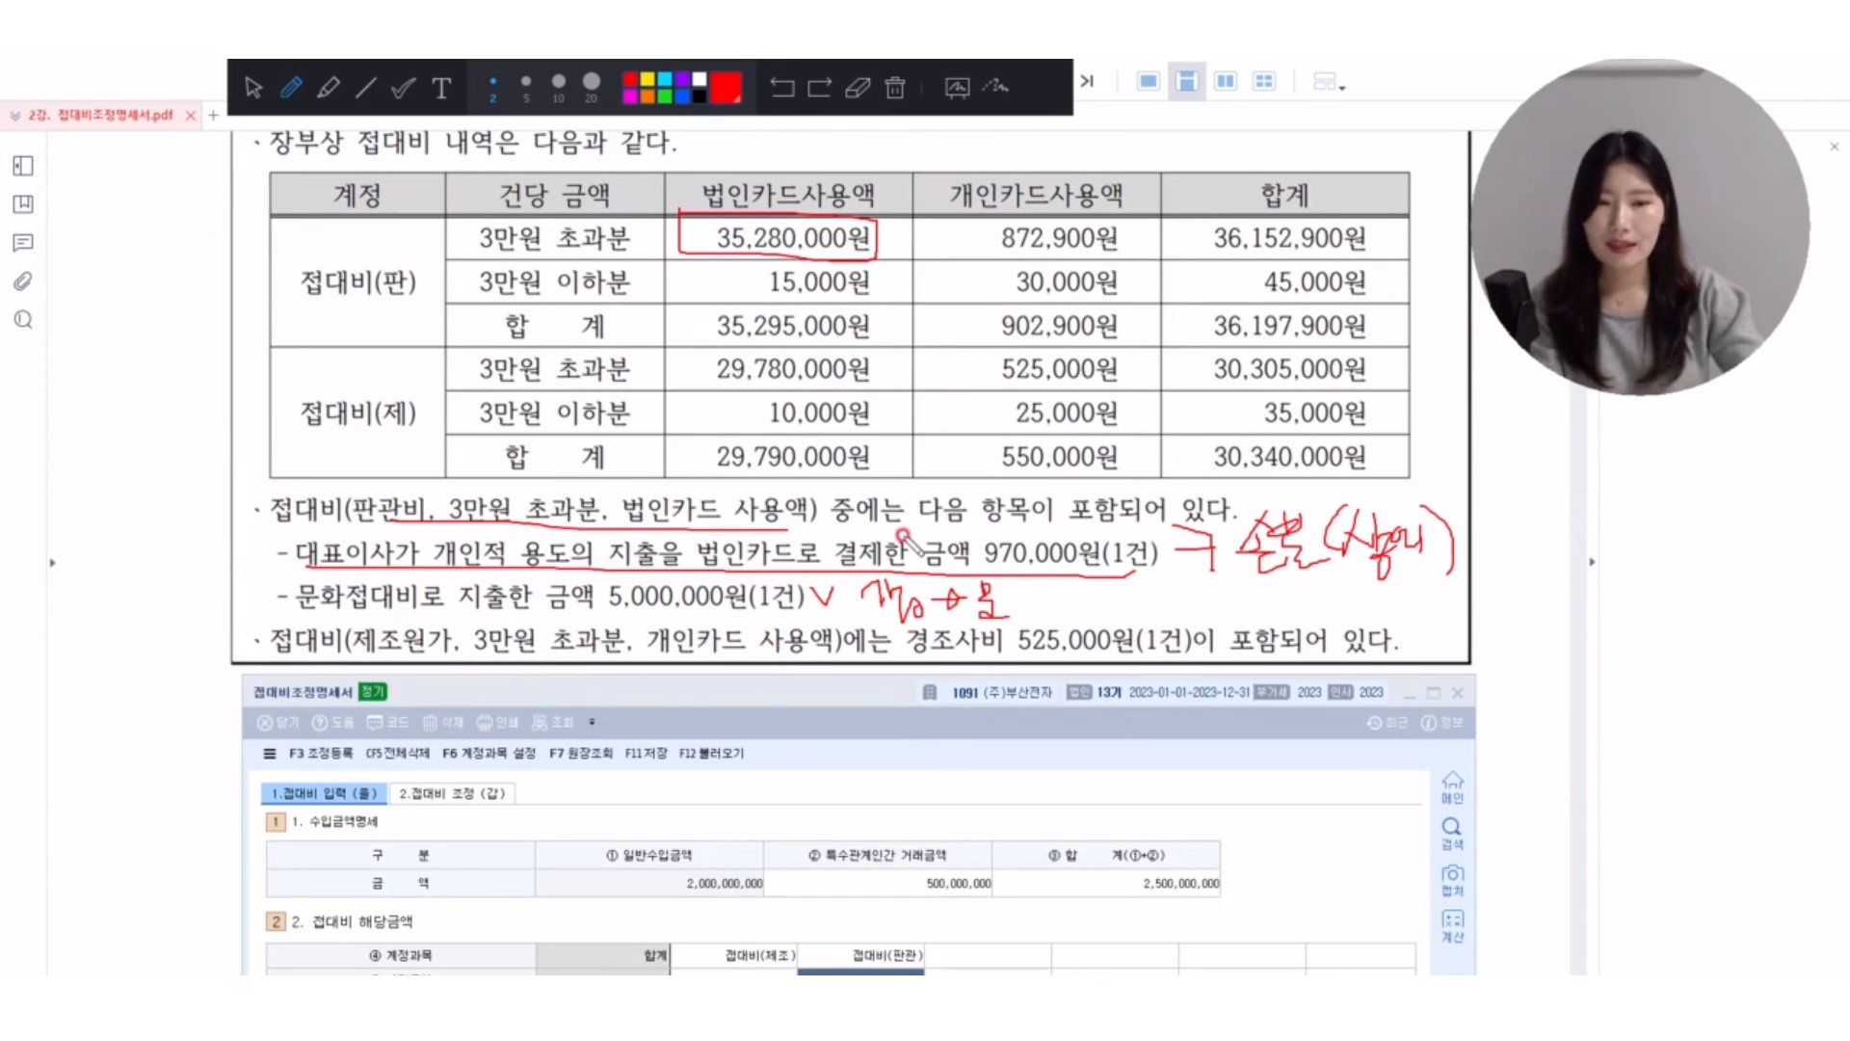
# Circle and check 525,000원 in the 접대비(제) rows, and underline and box 경조사비 525,000원 in the note with the remark 20↑.
pyautogui.moveTo(1118, 378)
pyautogui.mouseDown()
pyautogui.moveTo(998, 385)
pyautogui.moveTo(1118, 380)
pyautogui.mouseUp()
pyautogui.moveTo(911, 661); pyautogui.dragTo(1186, 665)
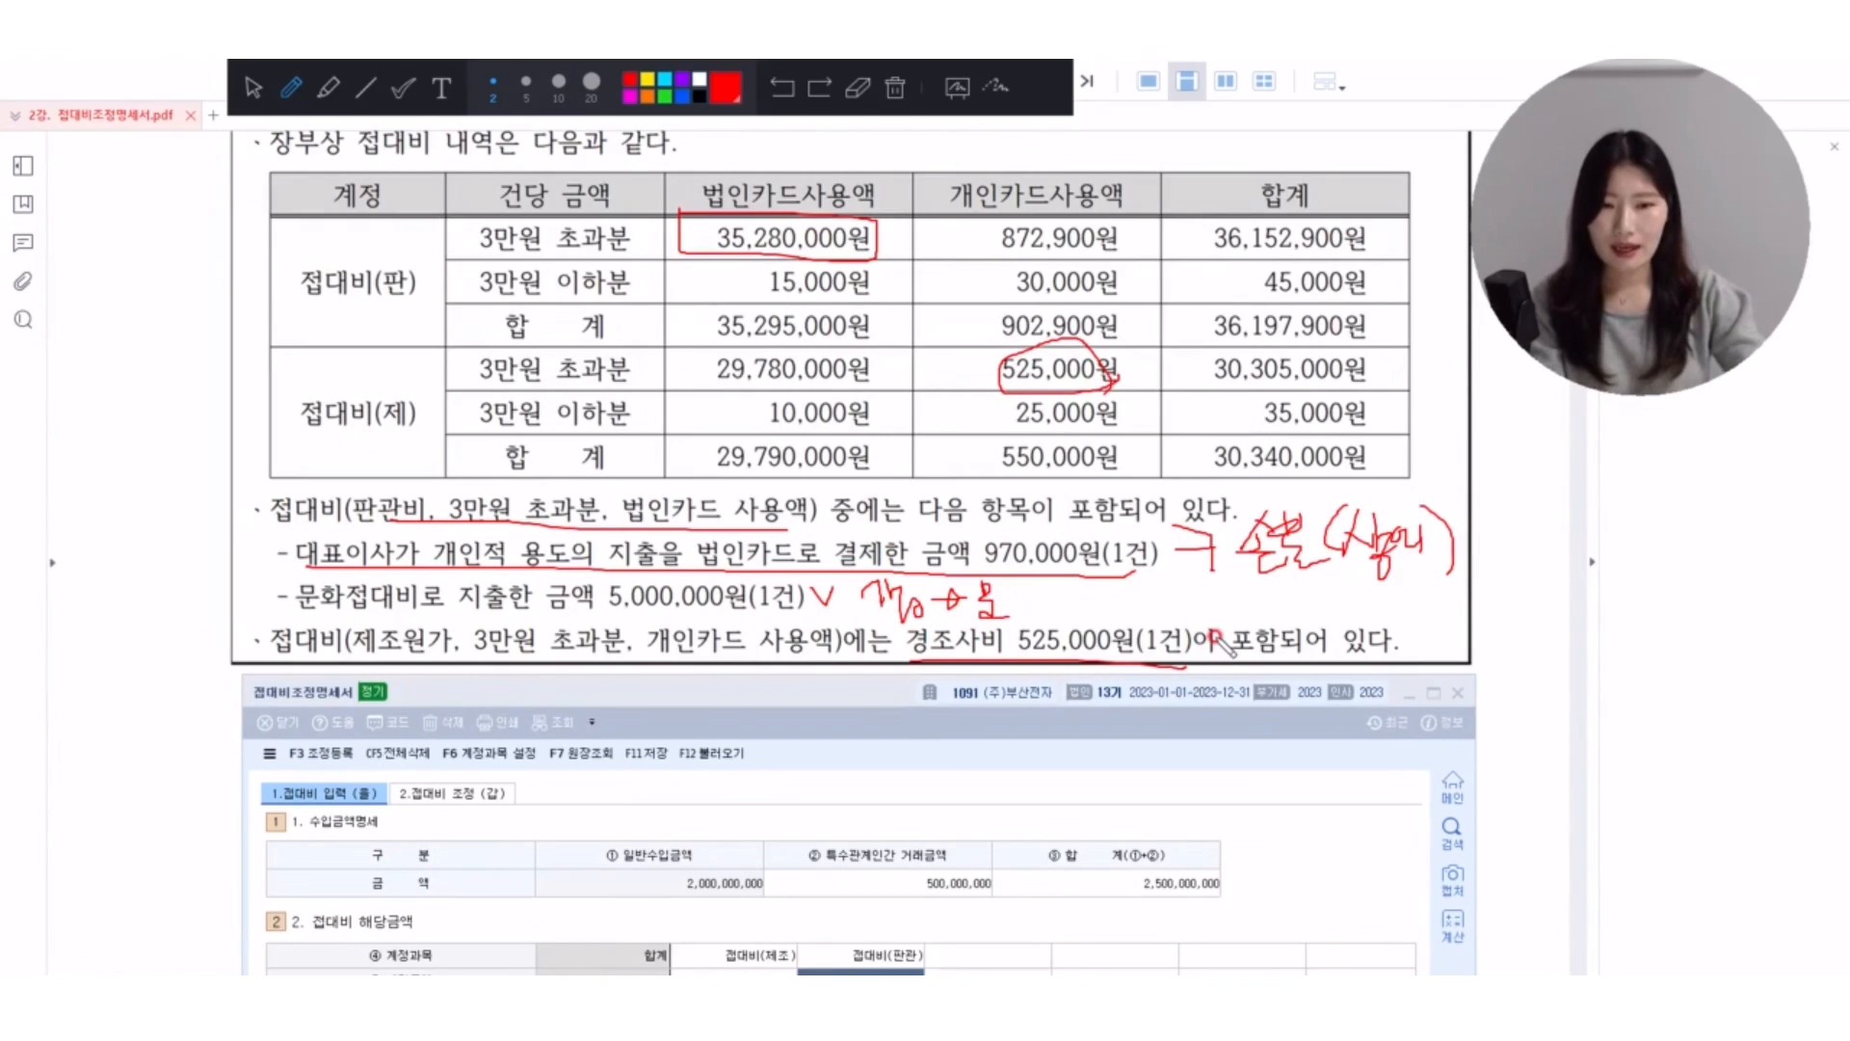
pyautogui.moveTo(1135, 607)
pyautogui.mouseDown()
pyautogui.moveTo(1251, 617)
pyautogui.moveTo(1281, 578)
pyautogui.moveTo(1303, 605)
pyautogui.mouseUp()
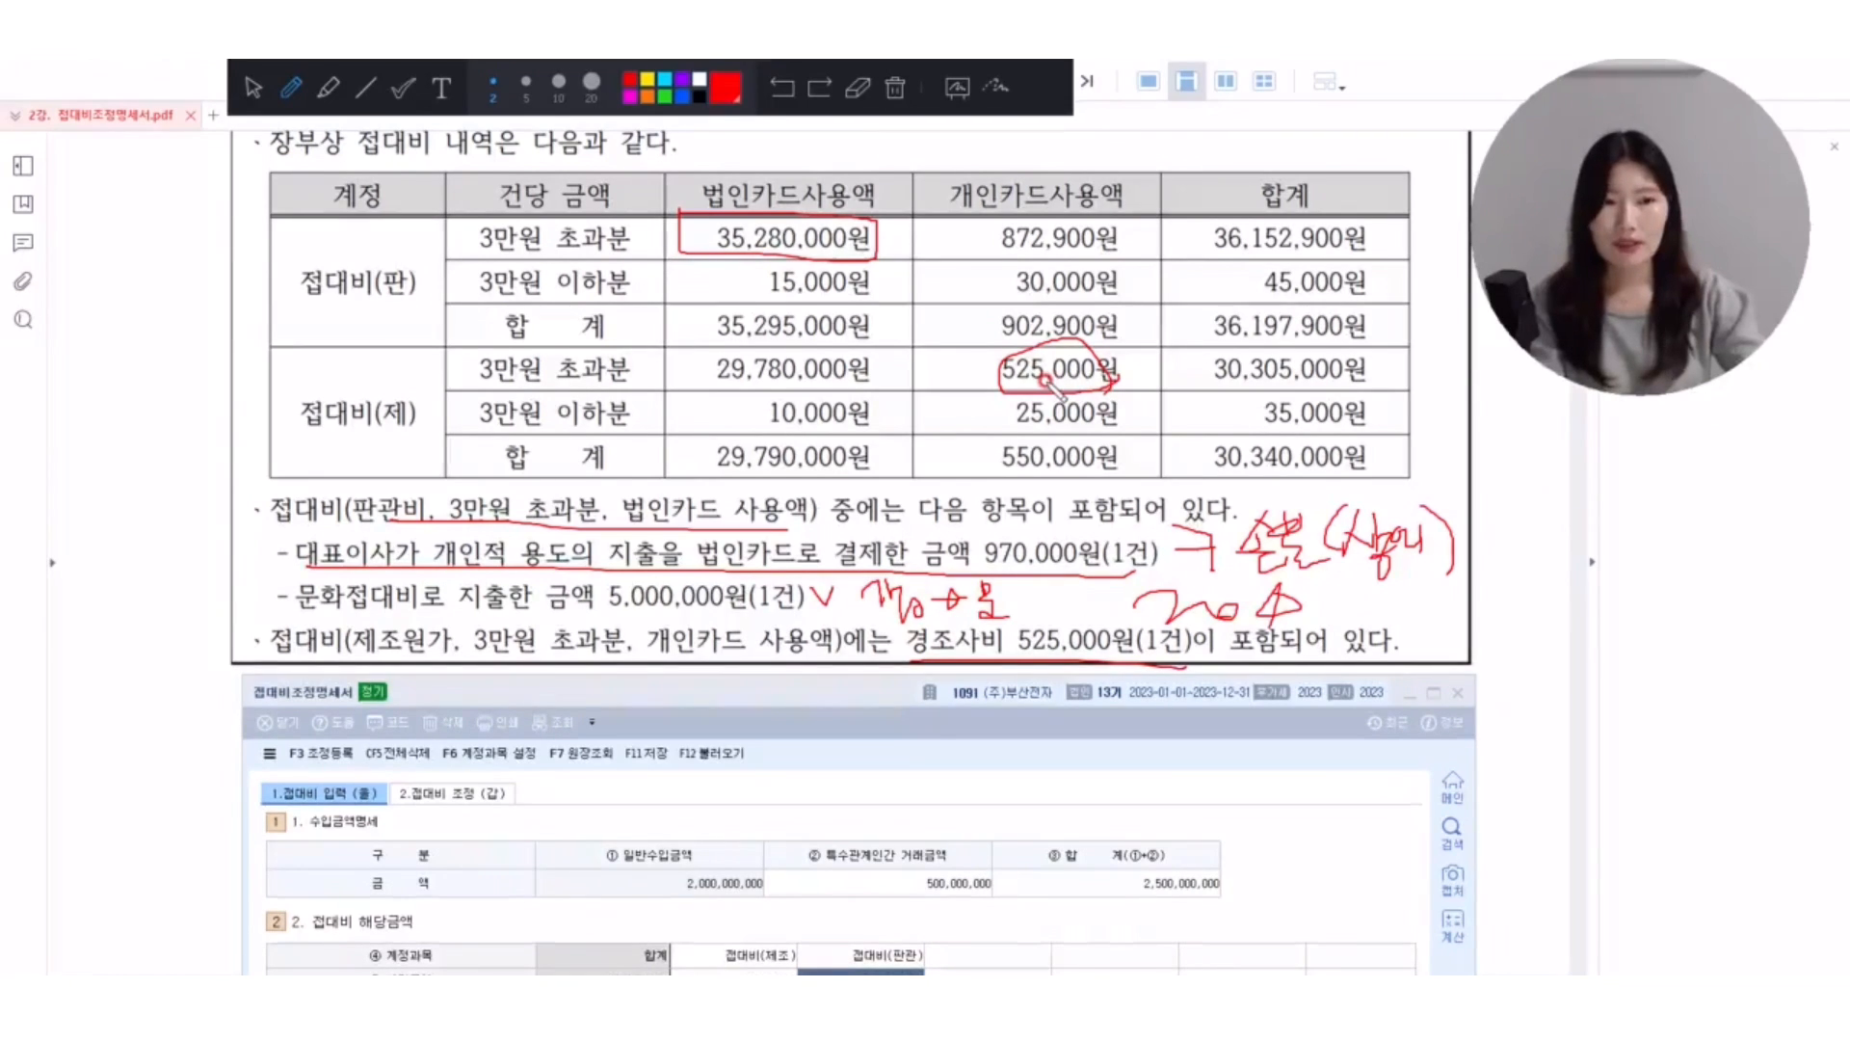
pyautogui.moveTo(914, 665)
pyautogui.mouseDown()
pyautogui.moveTo(907, 626)
pyautogui.moveTo(1136, 625)
pyautogui.moveTo(1146, 661)
pyautogui.mouseUp()
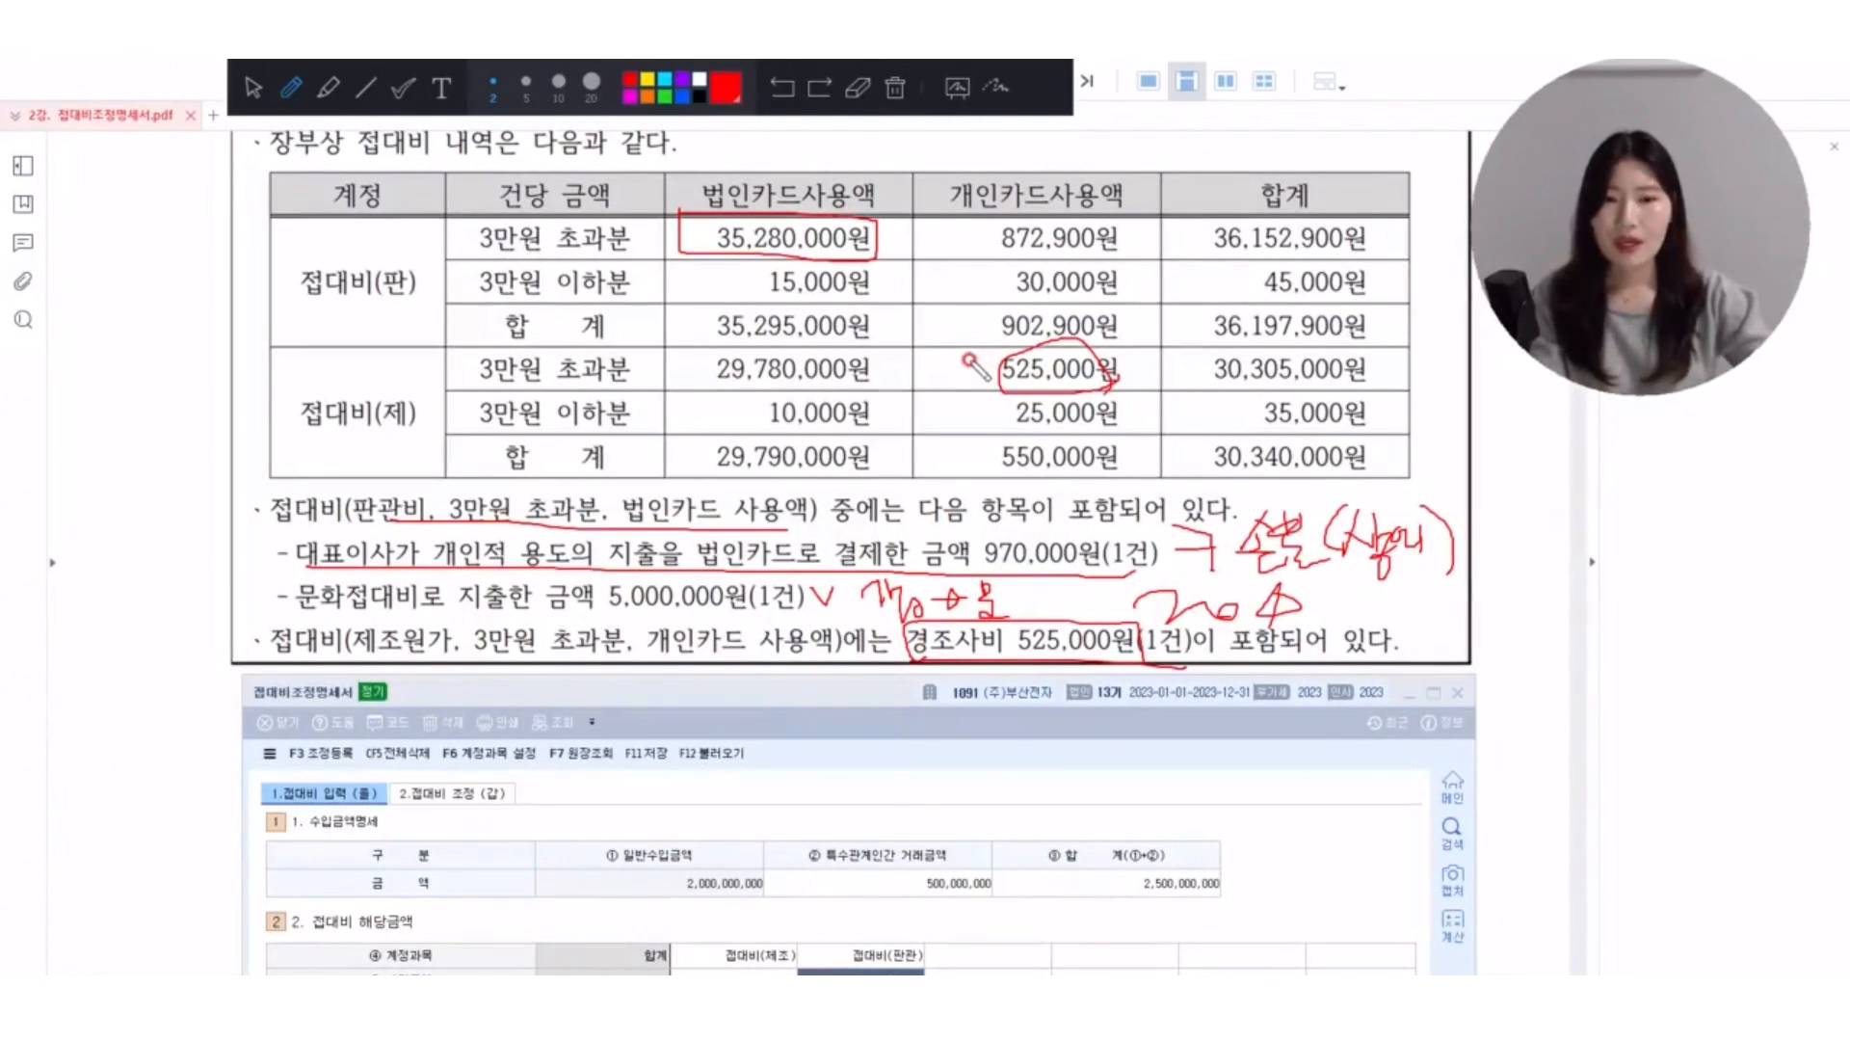
pyautogui.moveTo(992, 344); pyautogui.dragTo(1000, 327)
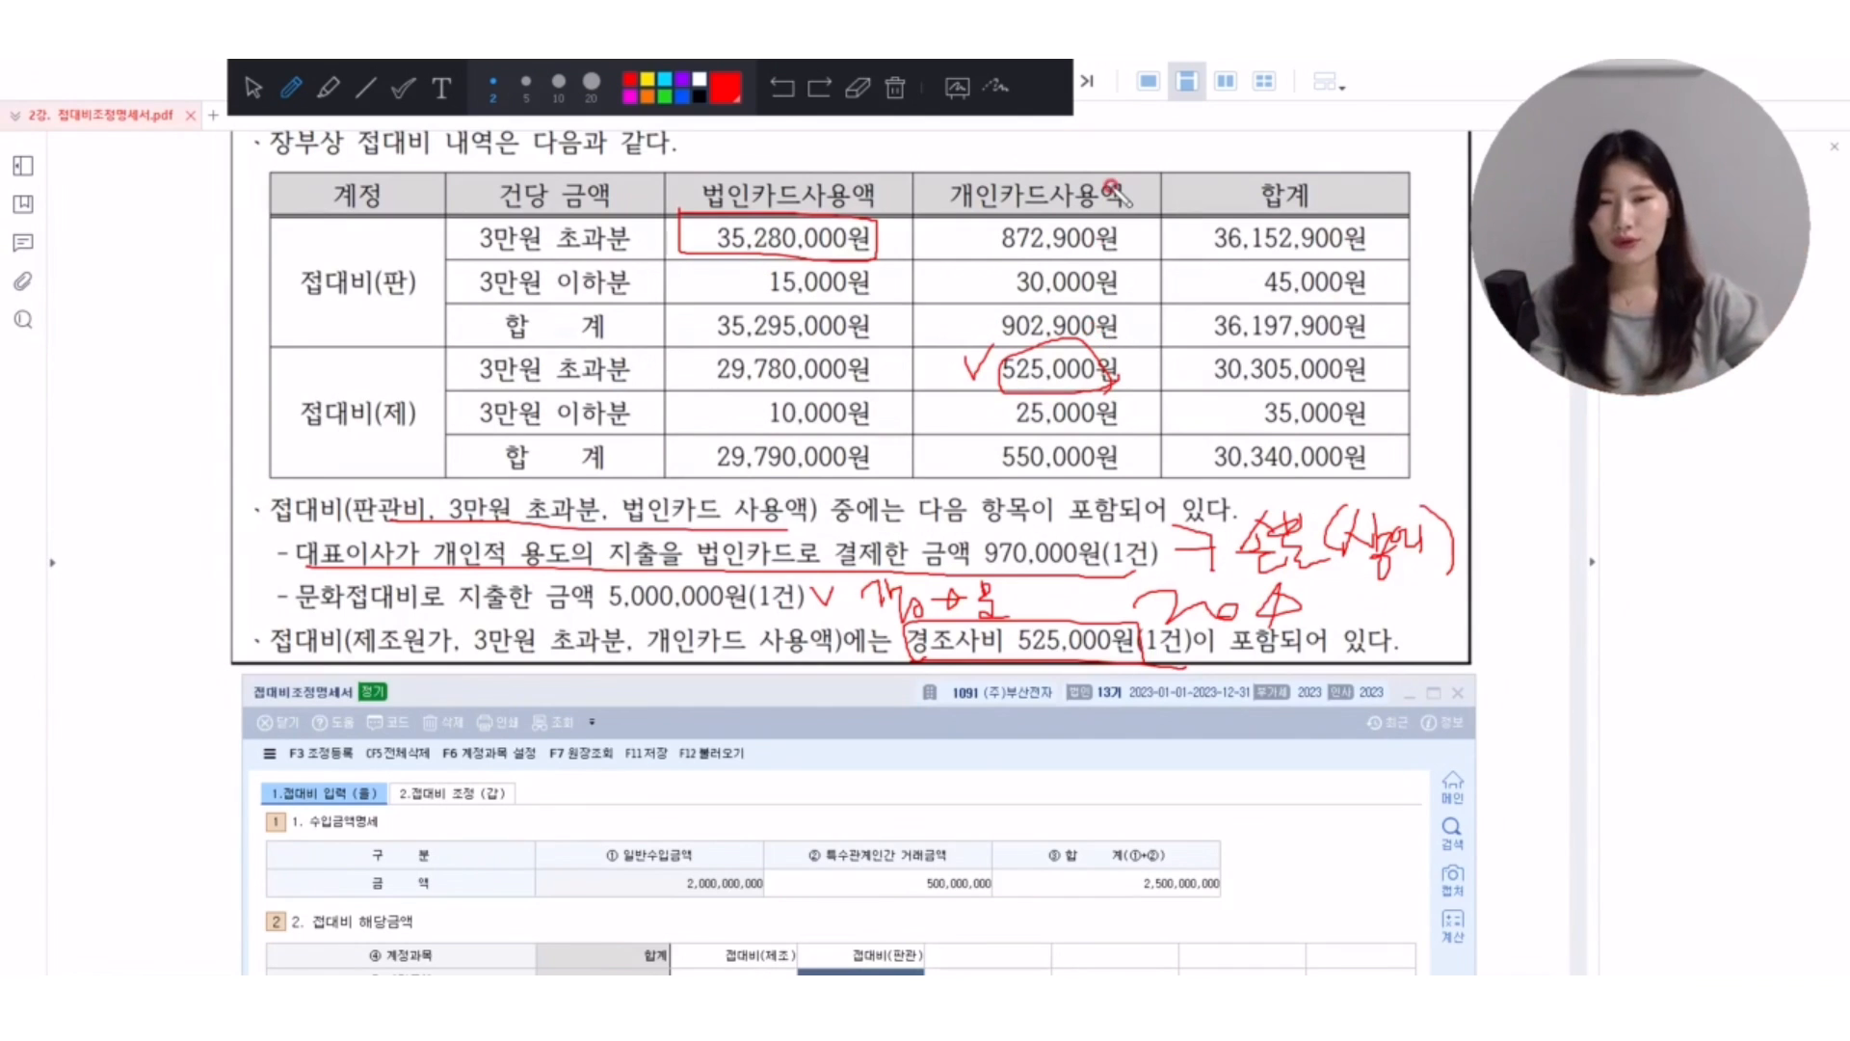
# Erase the red marks and compare the form's 접대비(판관) and 접대비(제조) 계정금액 with the 합계 rows in the PDF table.
pyautogui.click(889, 93)
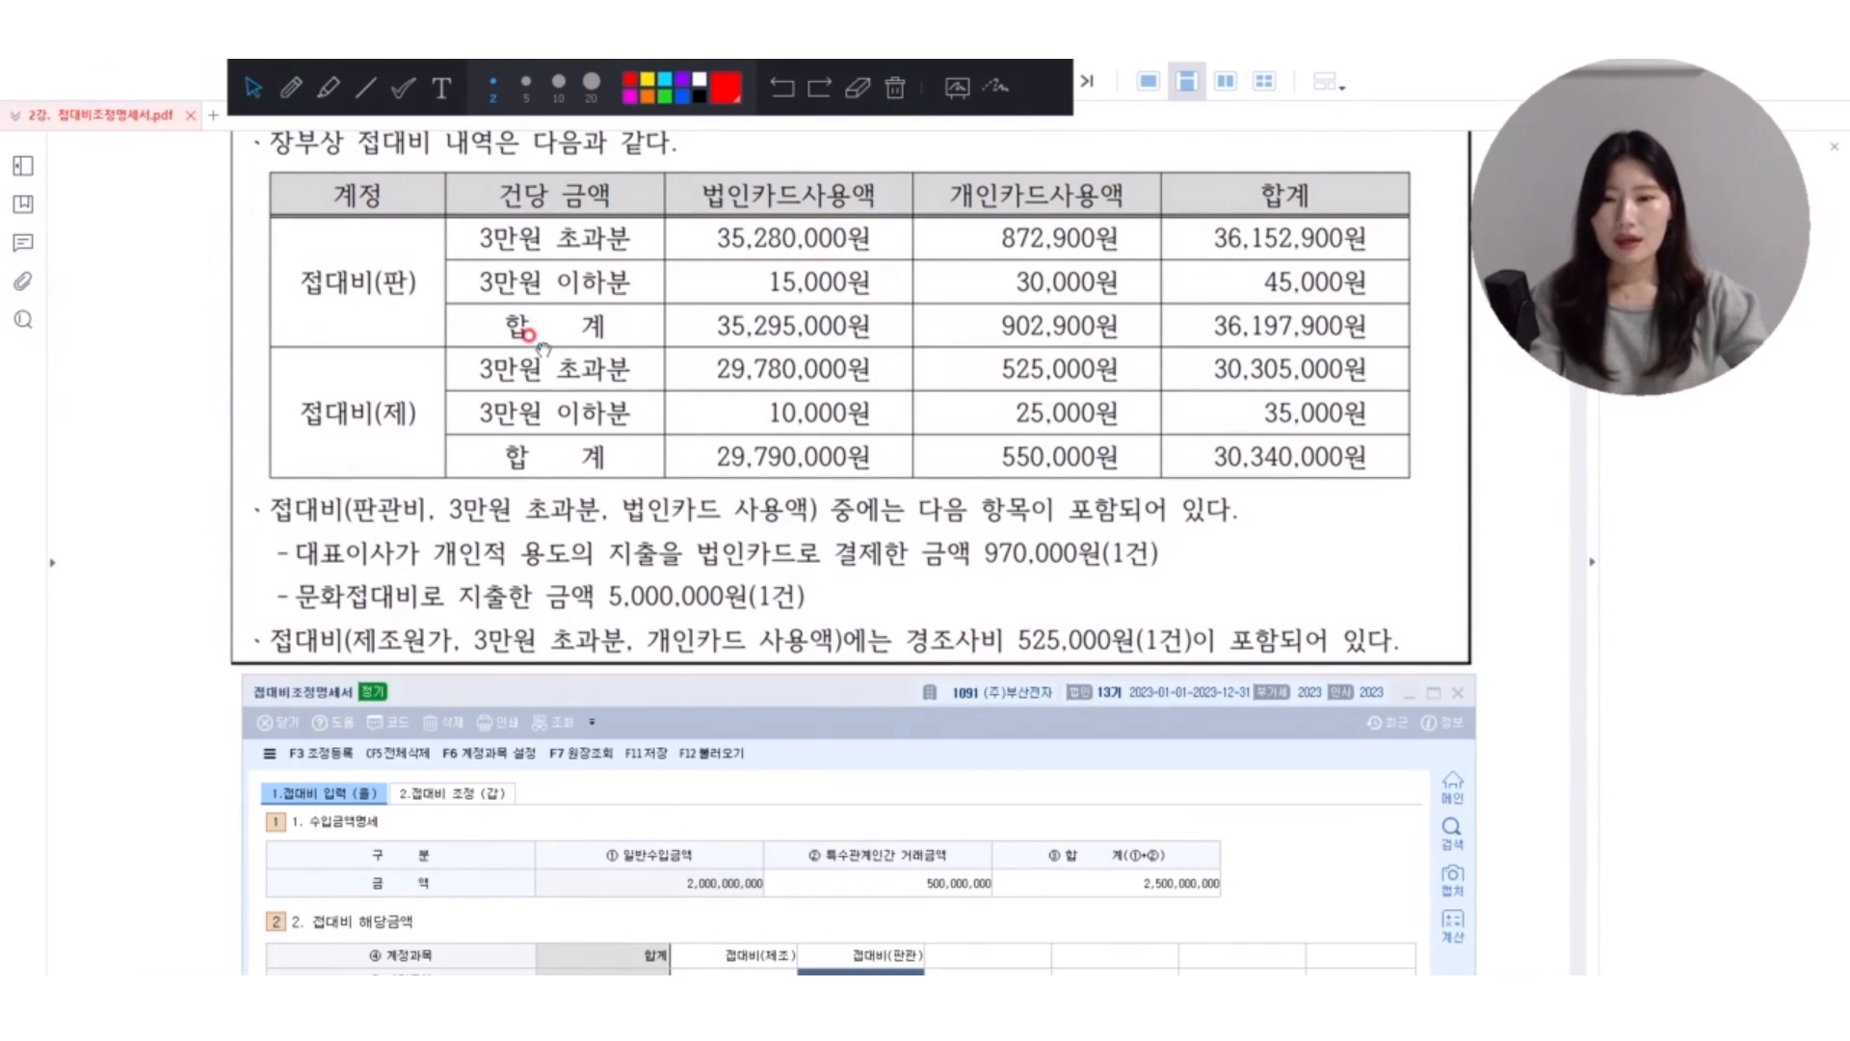
pyautogui.scroll(-4, 535, 339)
pyautogui.scroll(3, 538, 345)
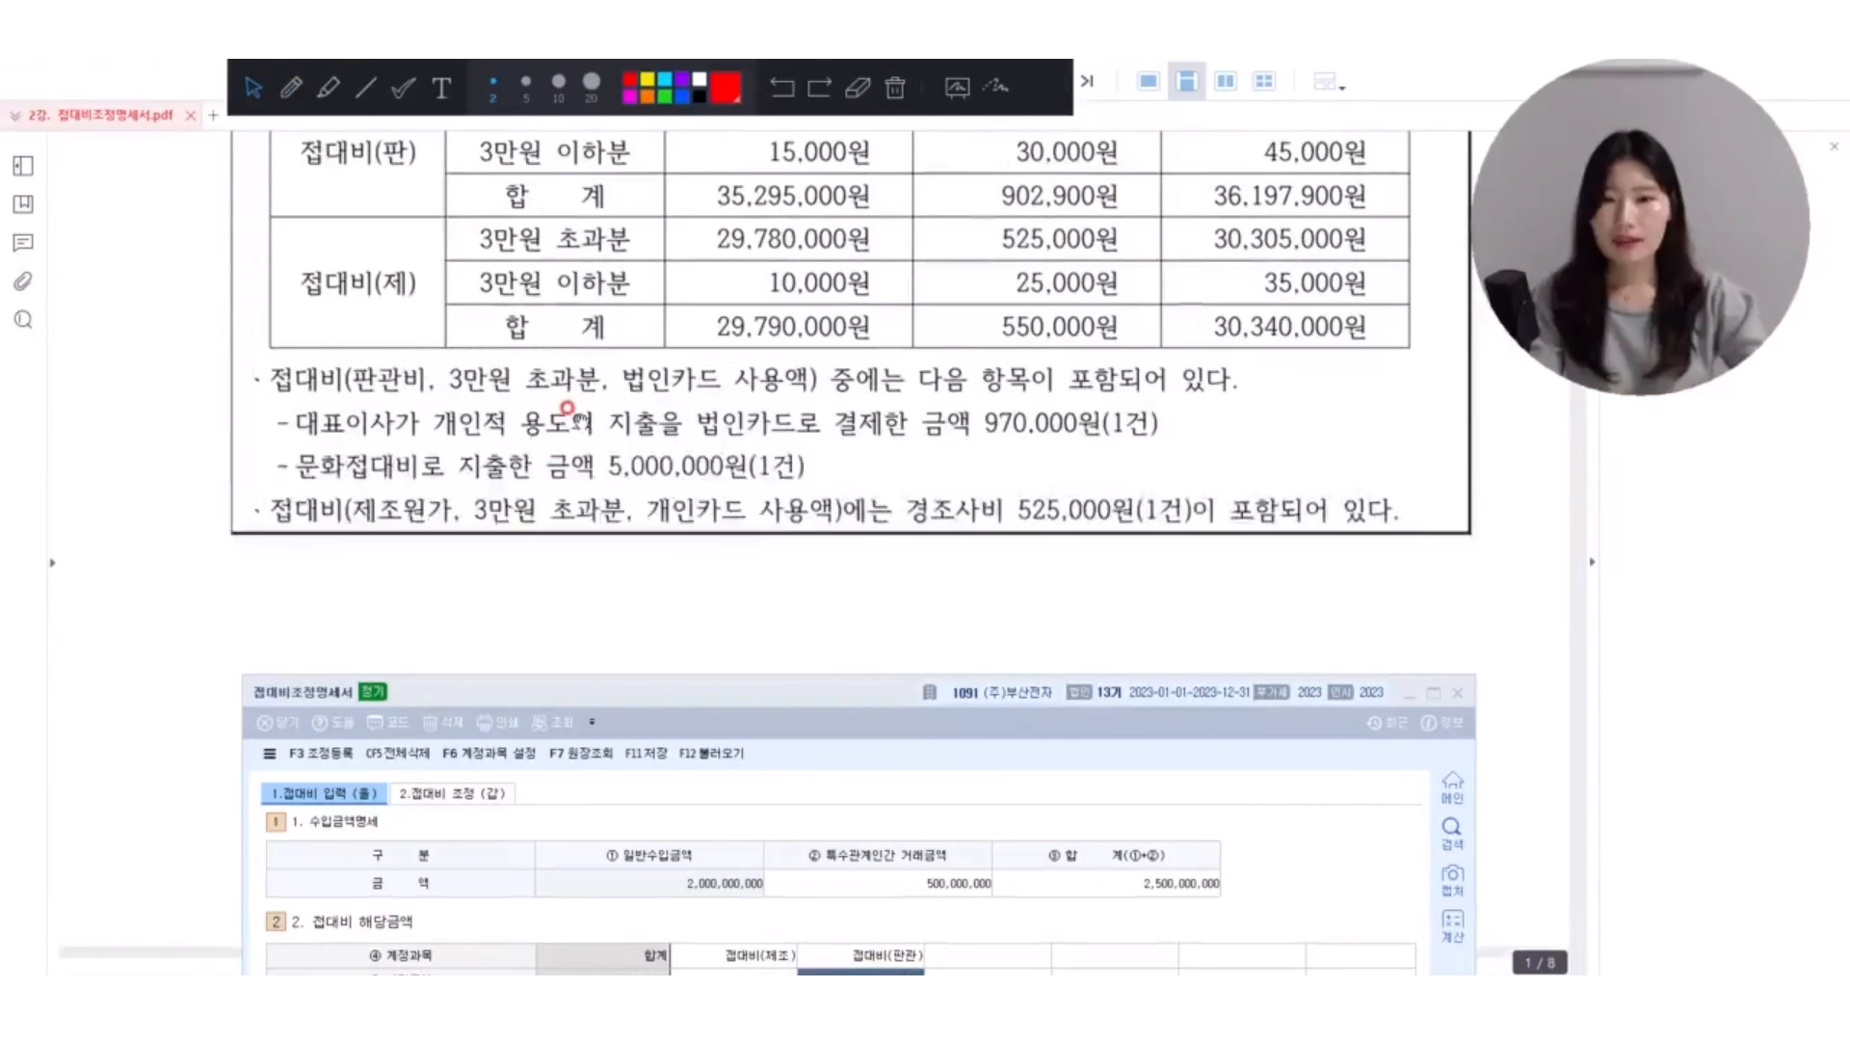
pyautogui.moveTo(670, 696); pyautogui.dragTo(655, 440)
pyautogui.click(843, 723)
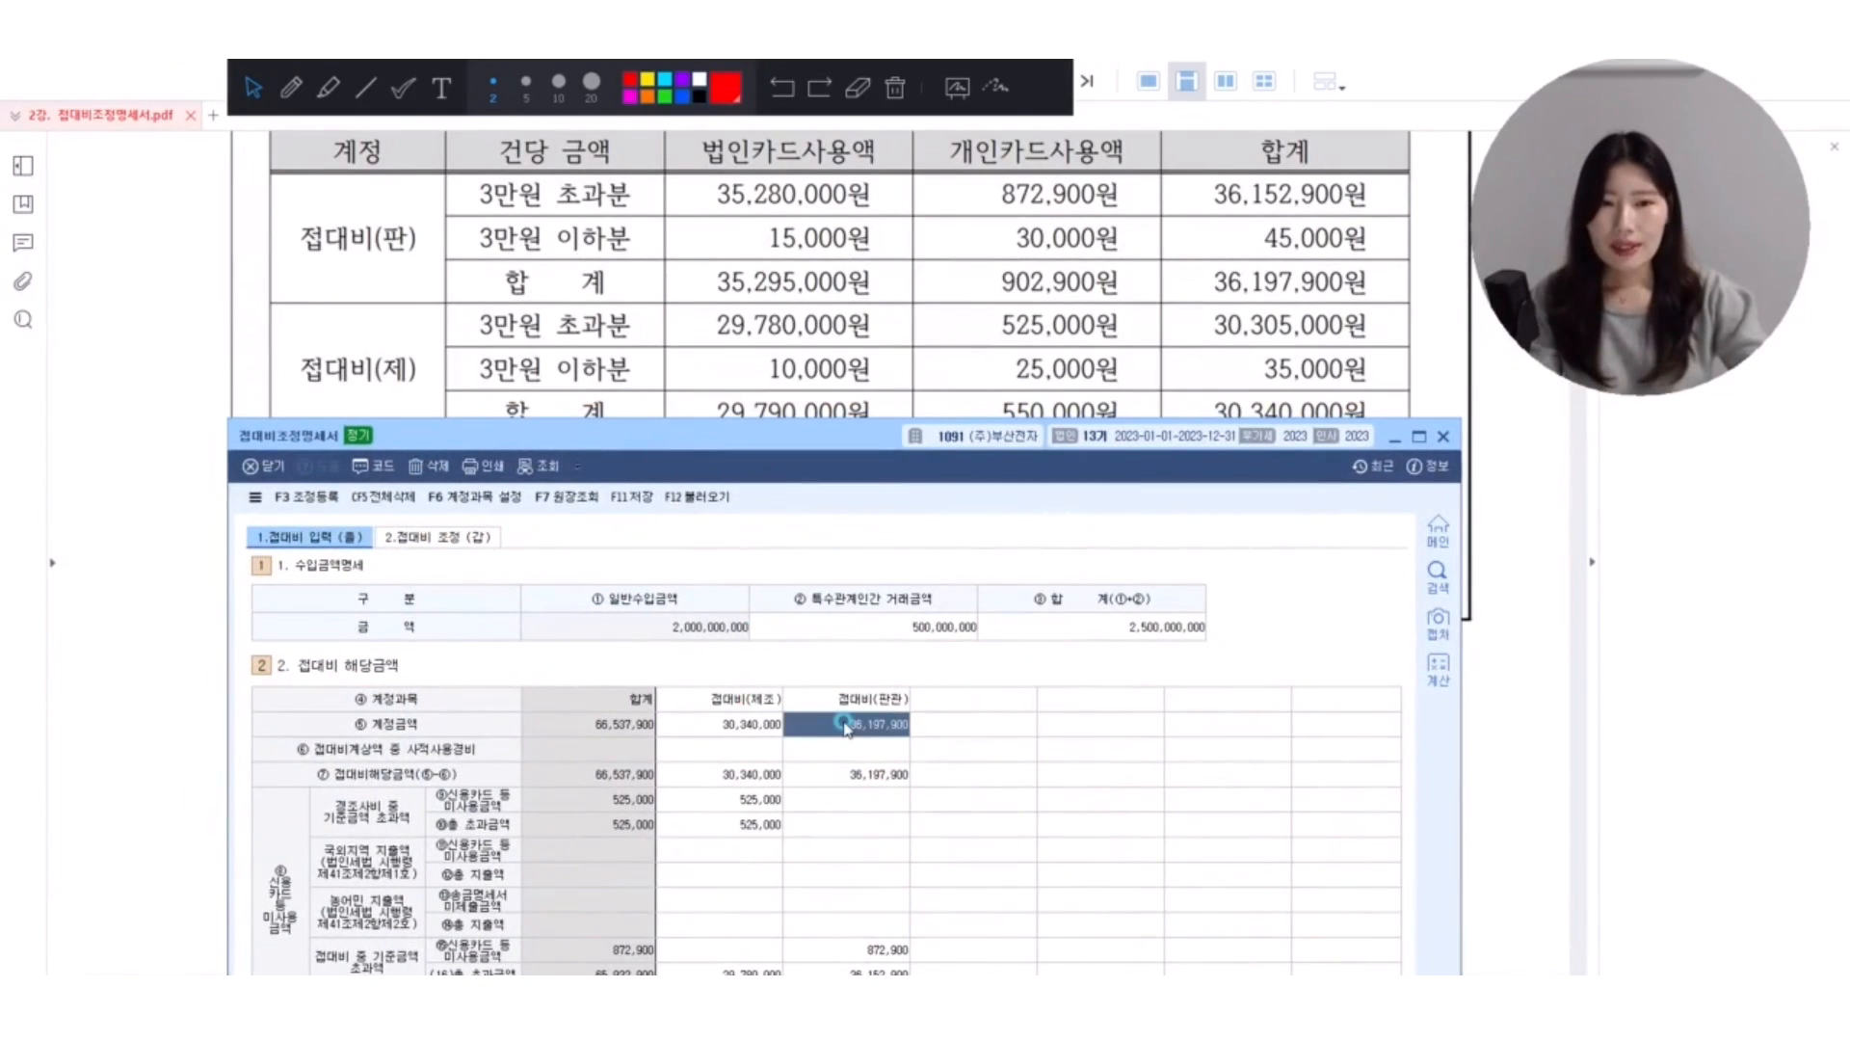
pyautogui.click(761, 724)
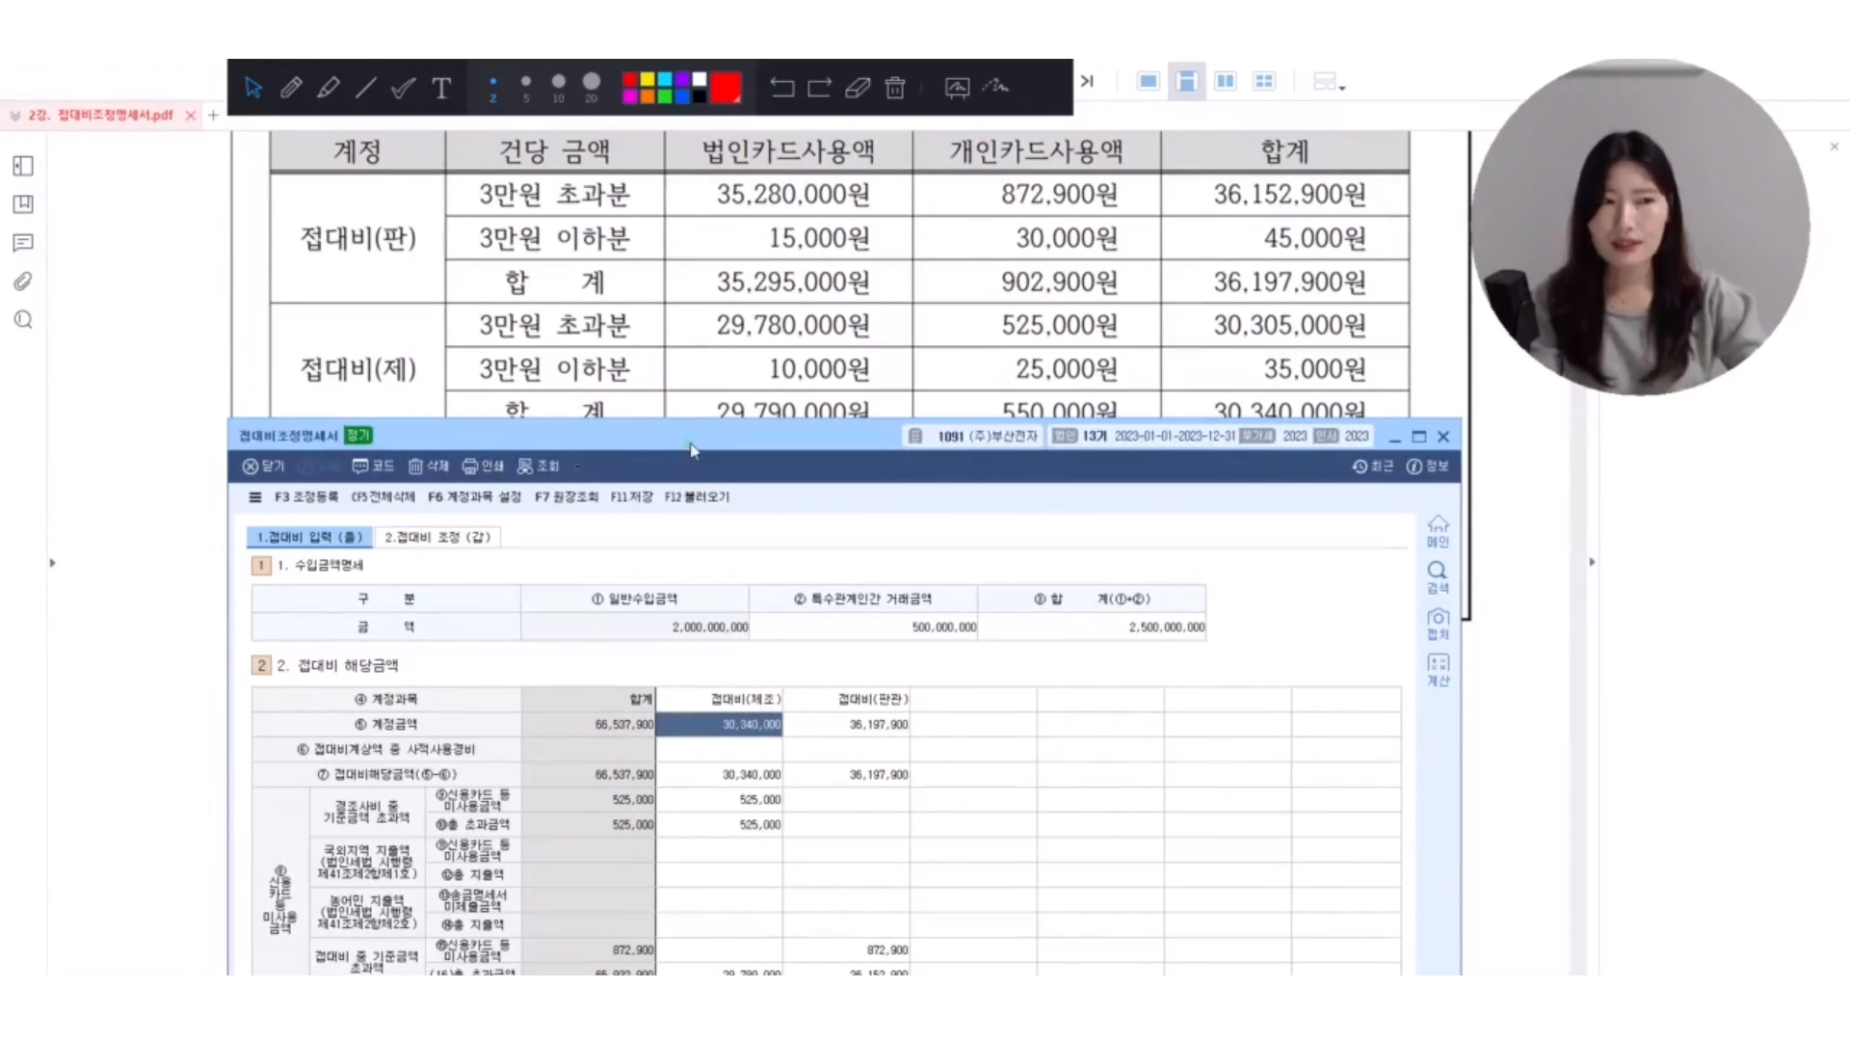
pyautogui.moveTo(691, 448); pyautogui.dragTo(694, 471)
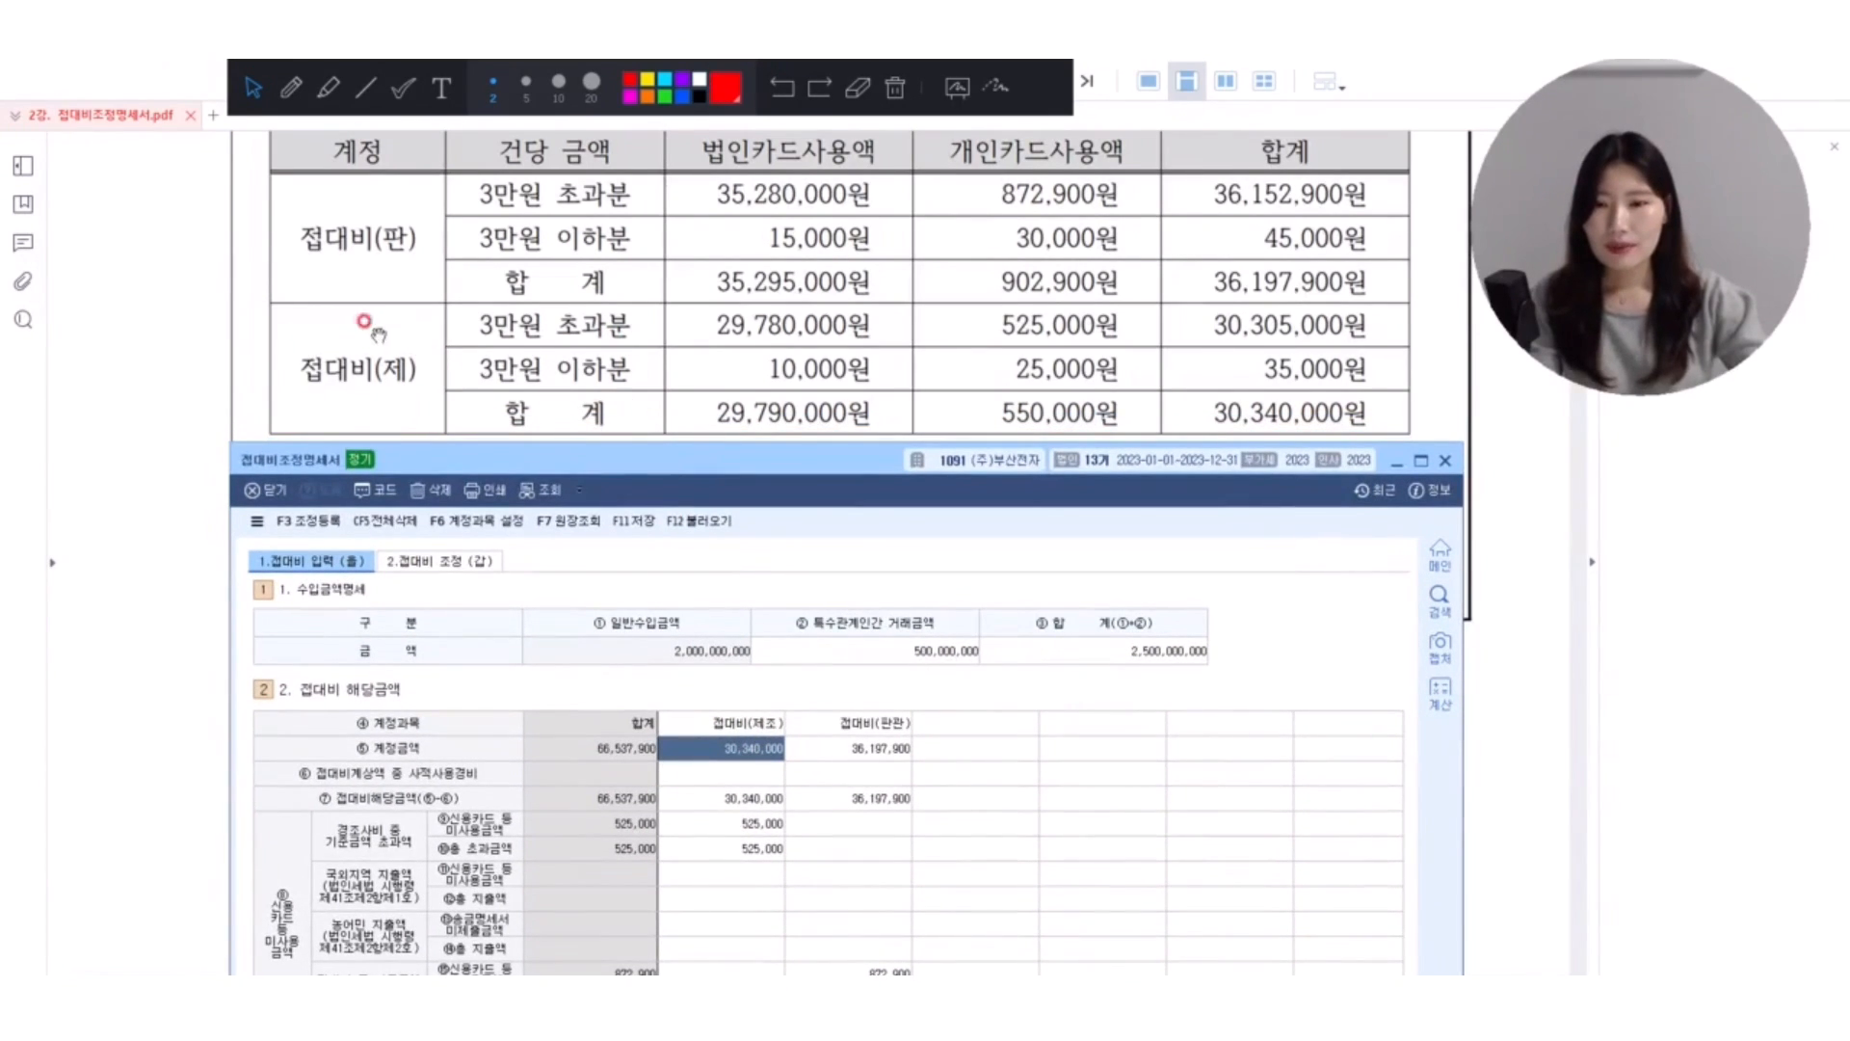
# Examine the 접대비(제조) cells for 사적사용경비 and 경조사비 중 기준금액 초과액 against the PDF's 경조사비 note.
pyautogui.click(740, 777)
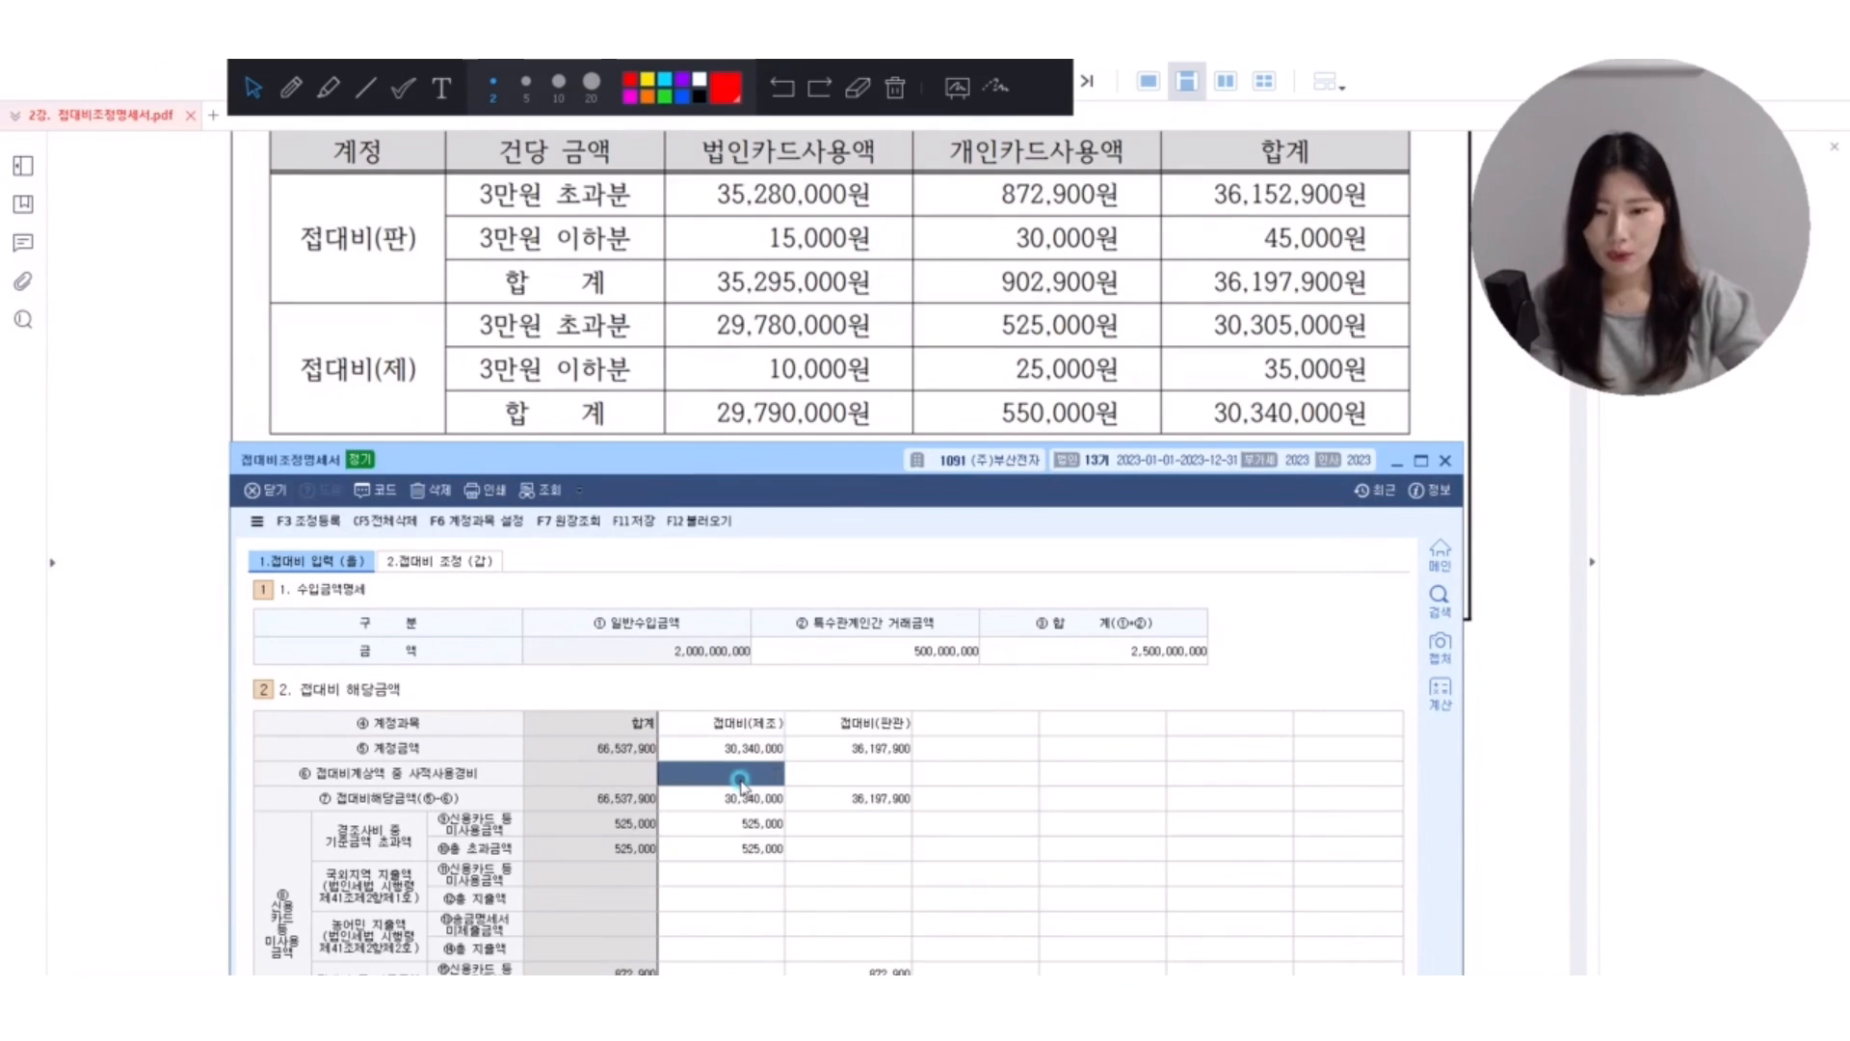
pyautogui.moveTo(699, 460); pyautogui.dragTo(625, 602)
pyautogui.scroll(-1, 686, 520)
pyautogui.click(1049, 554)
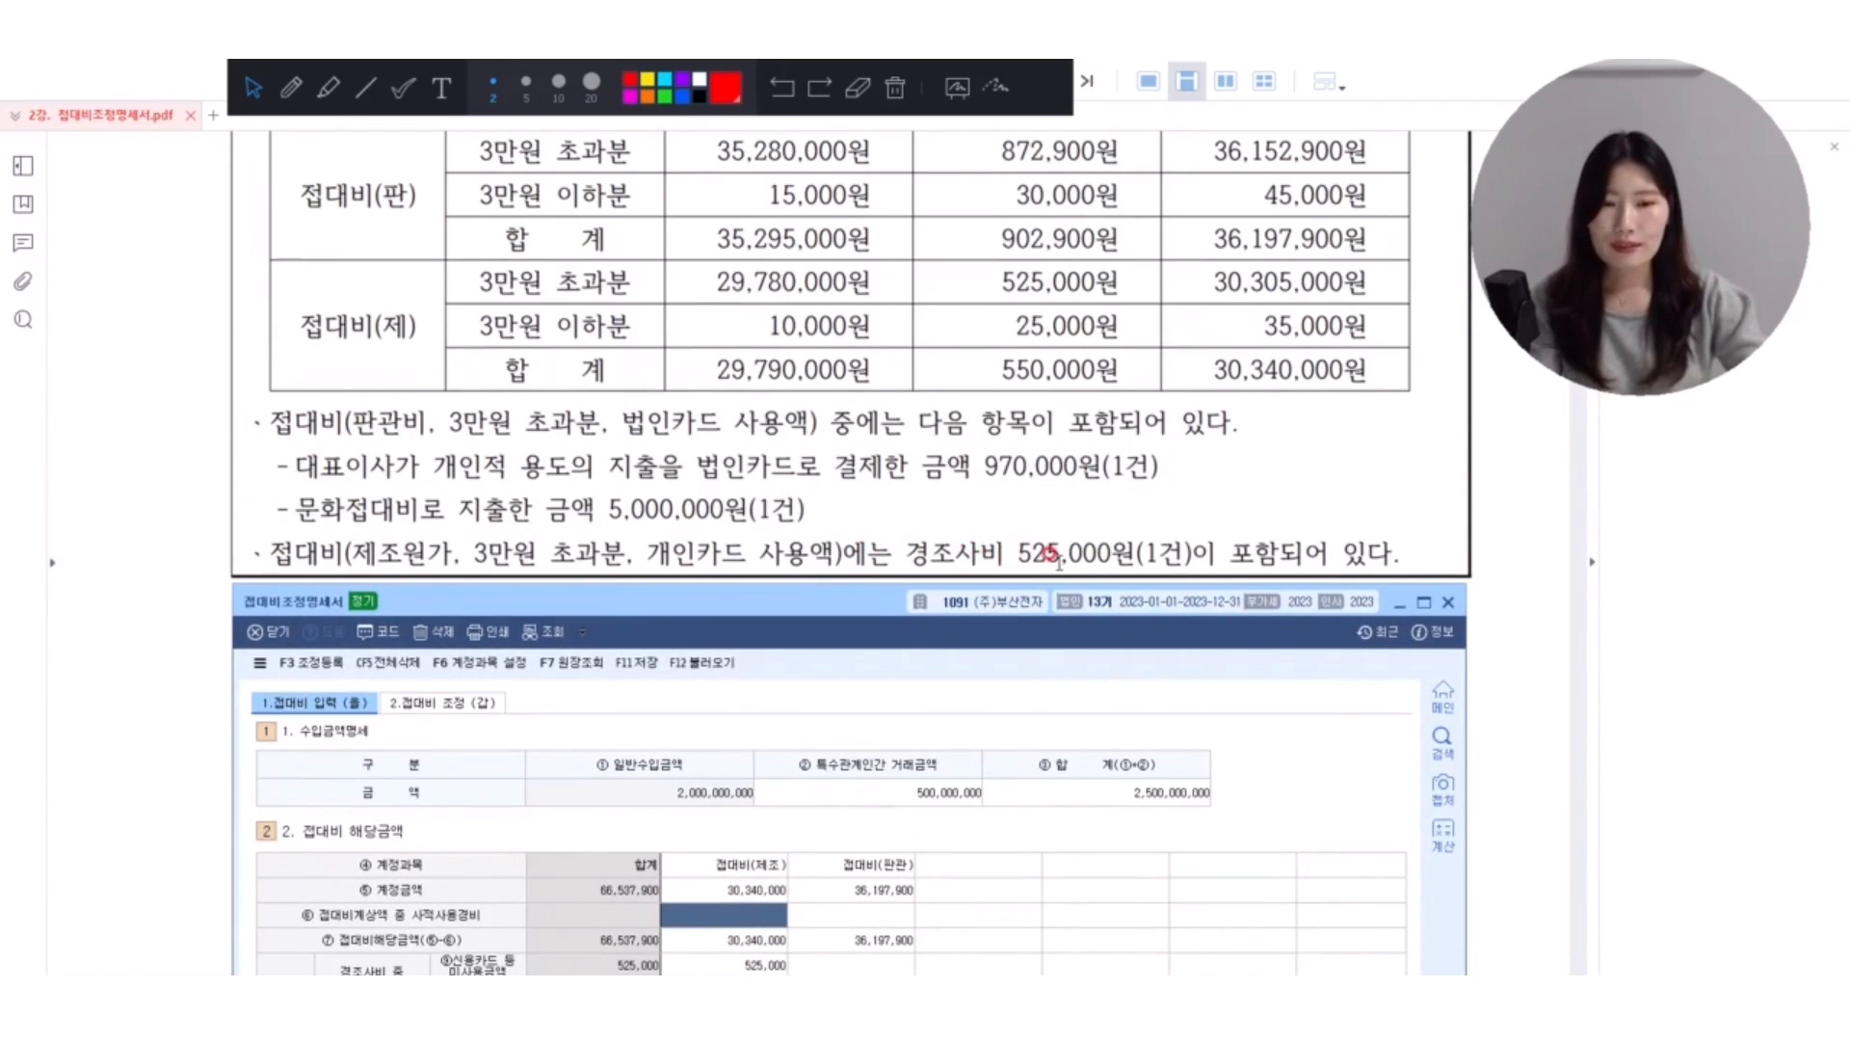
pyautogui.moveTo(906, 613); pyautogui.dragTo(898, 361)
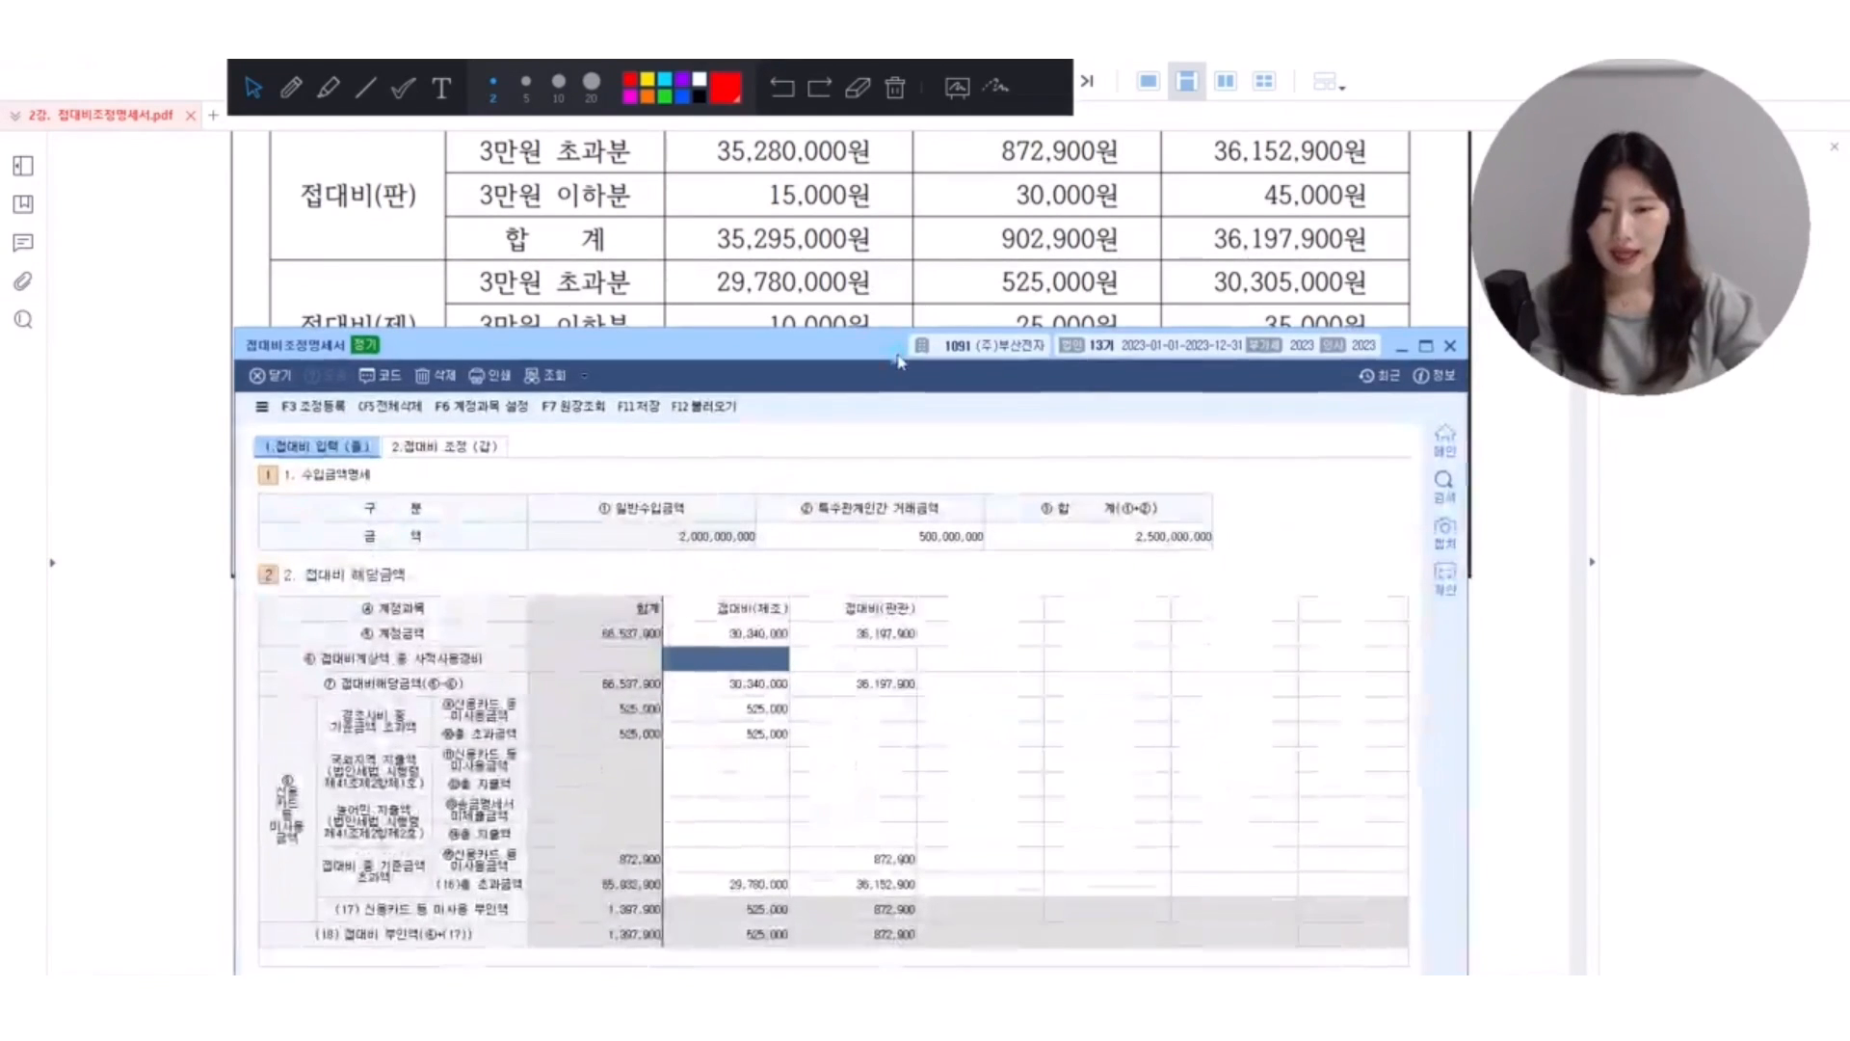
pyautogui.click(723, 706)
pyautogui.click(721, 735)
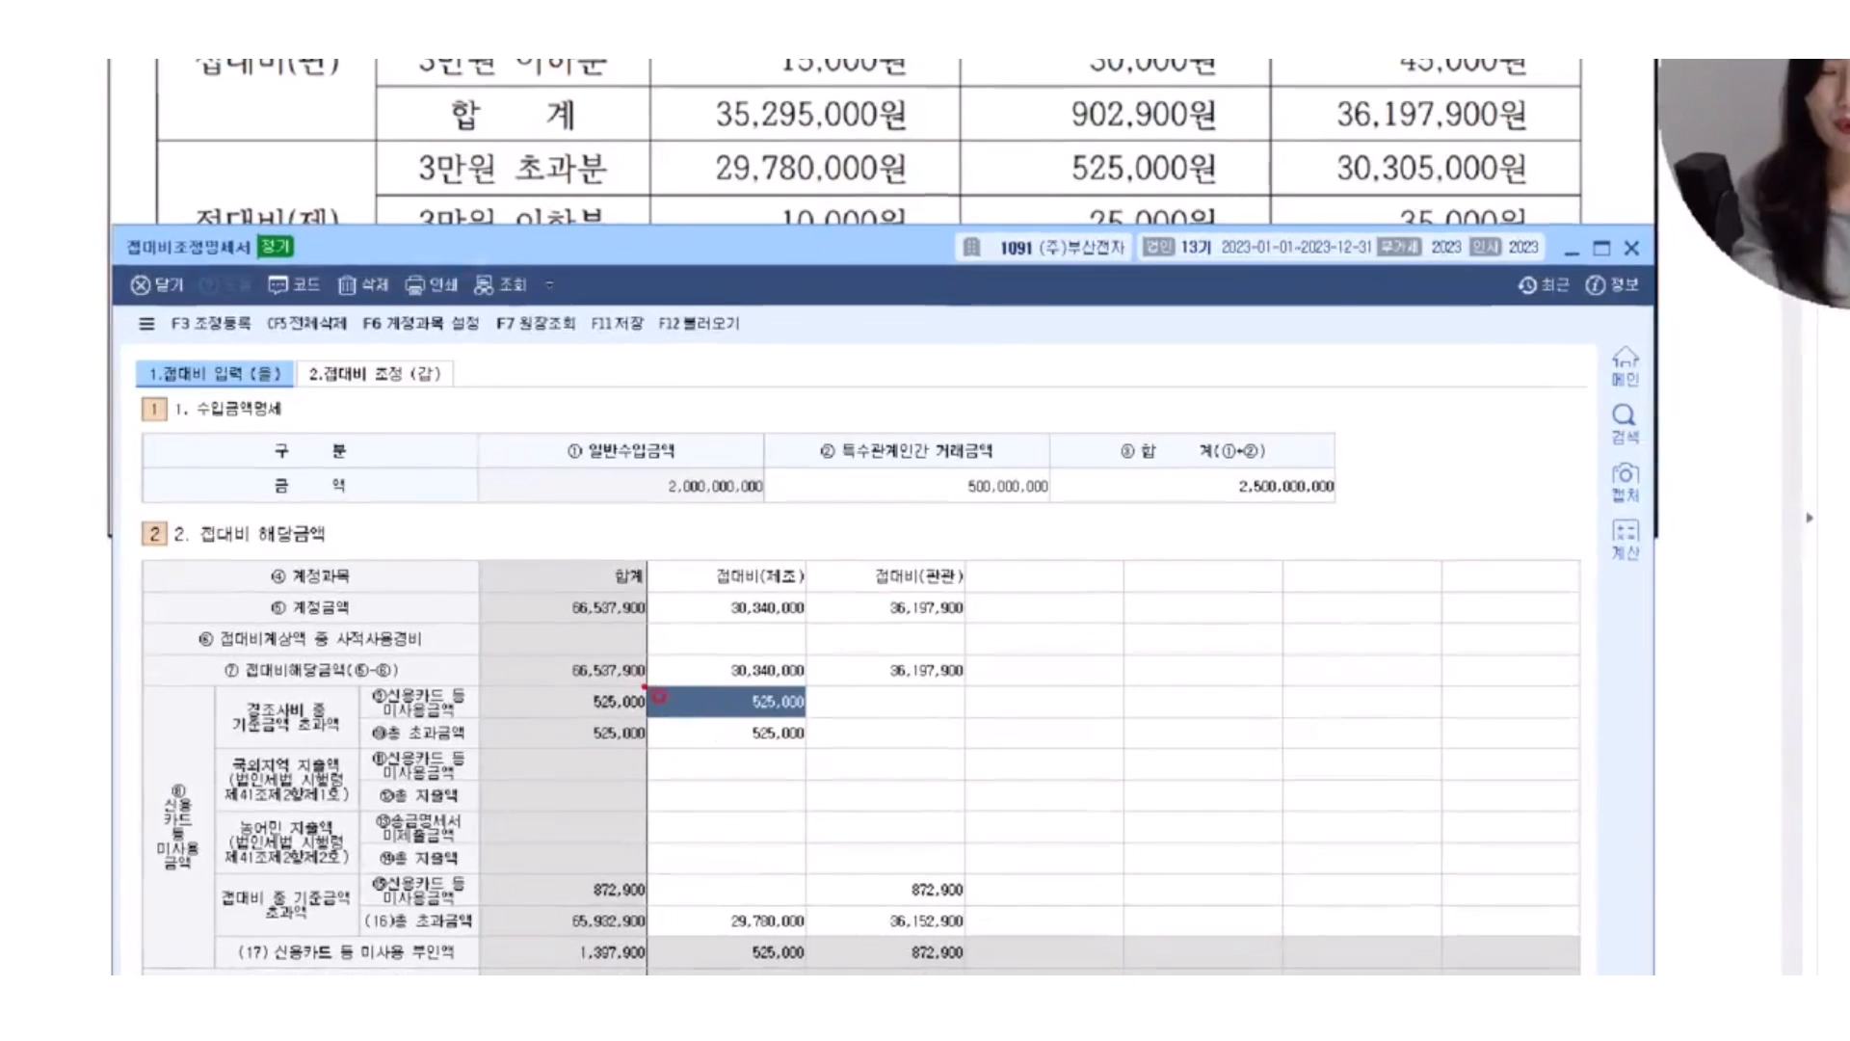
# Box the 접대비(제조) 525,000 cell and its row labels 경조사비 중 기준금액 초과액 and 신용카드 등 미사용금액 in red.
pyautogui.moveTo(648, 681); pyautogui.dragTo(809, 718)
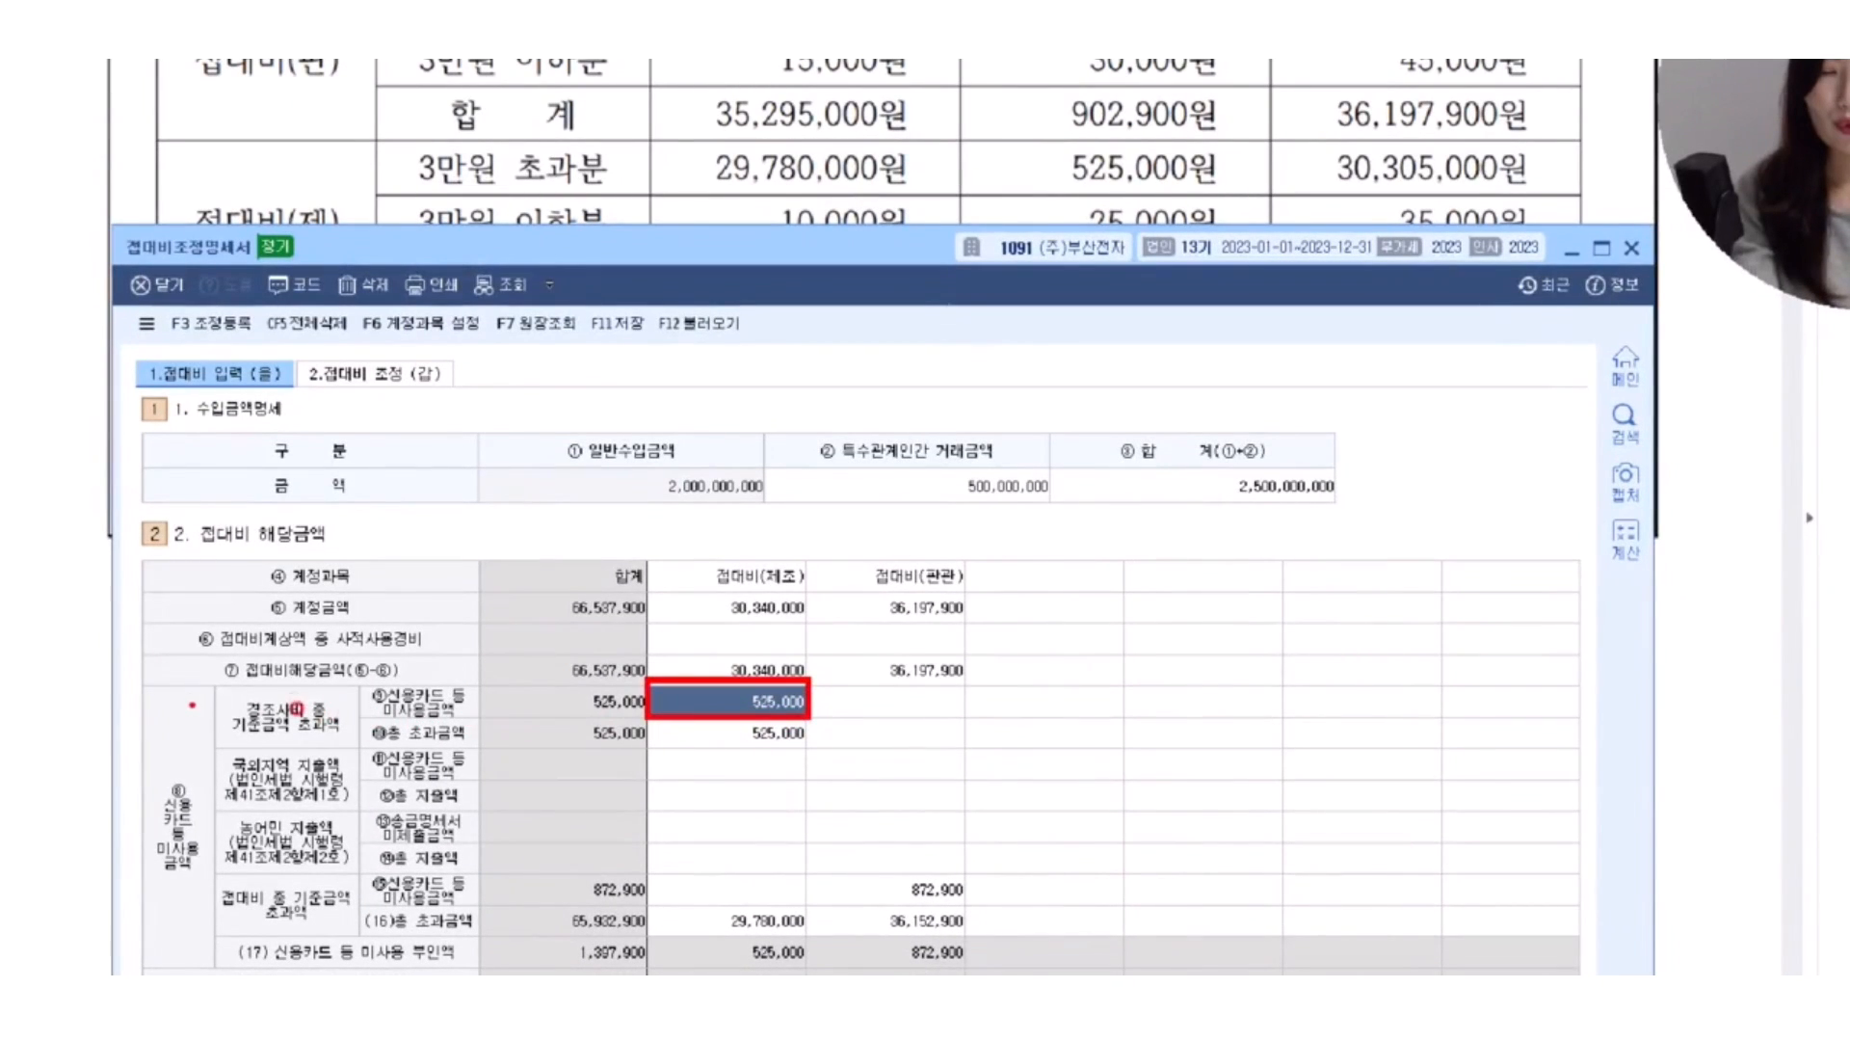
pyautogui.moveTo(204, 675); pyautogui.dragTo(356, 749)
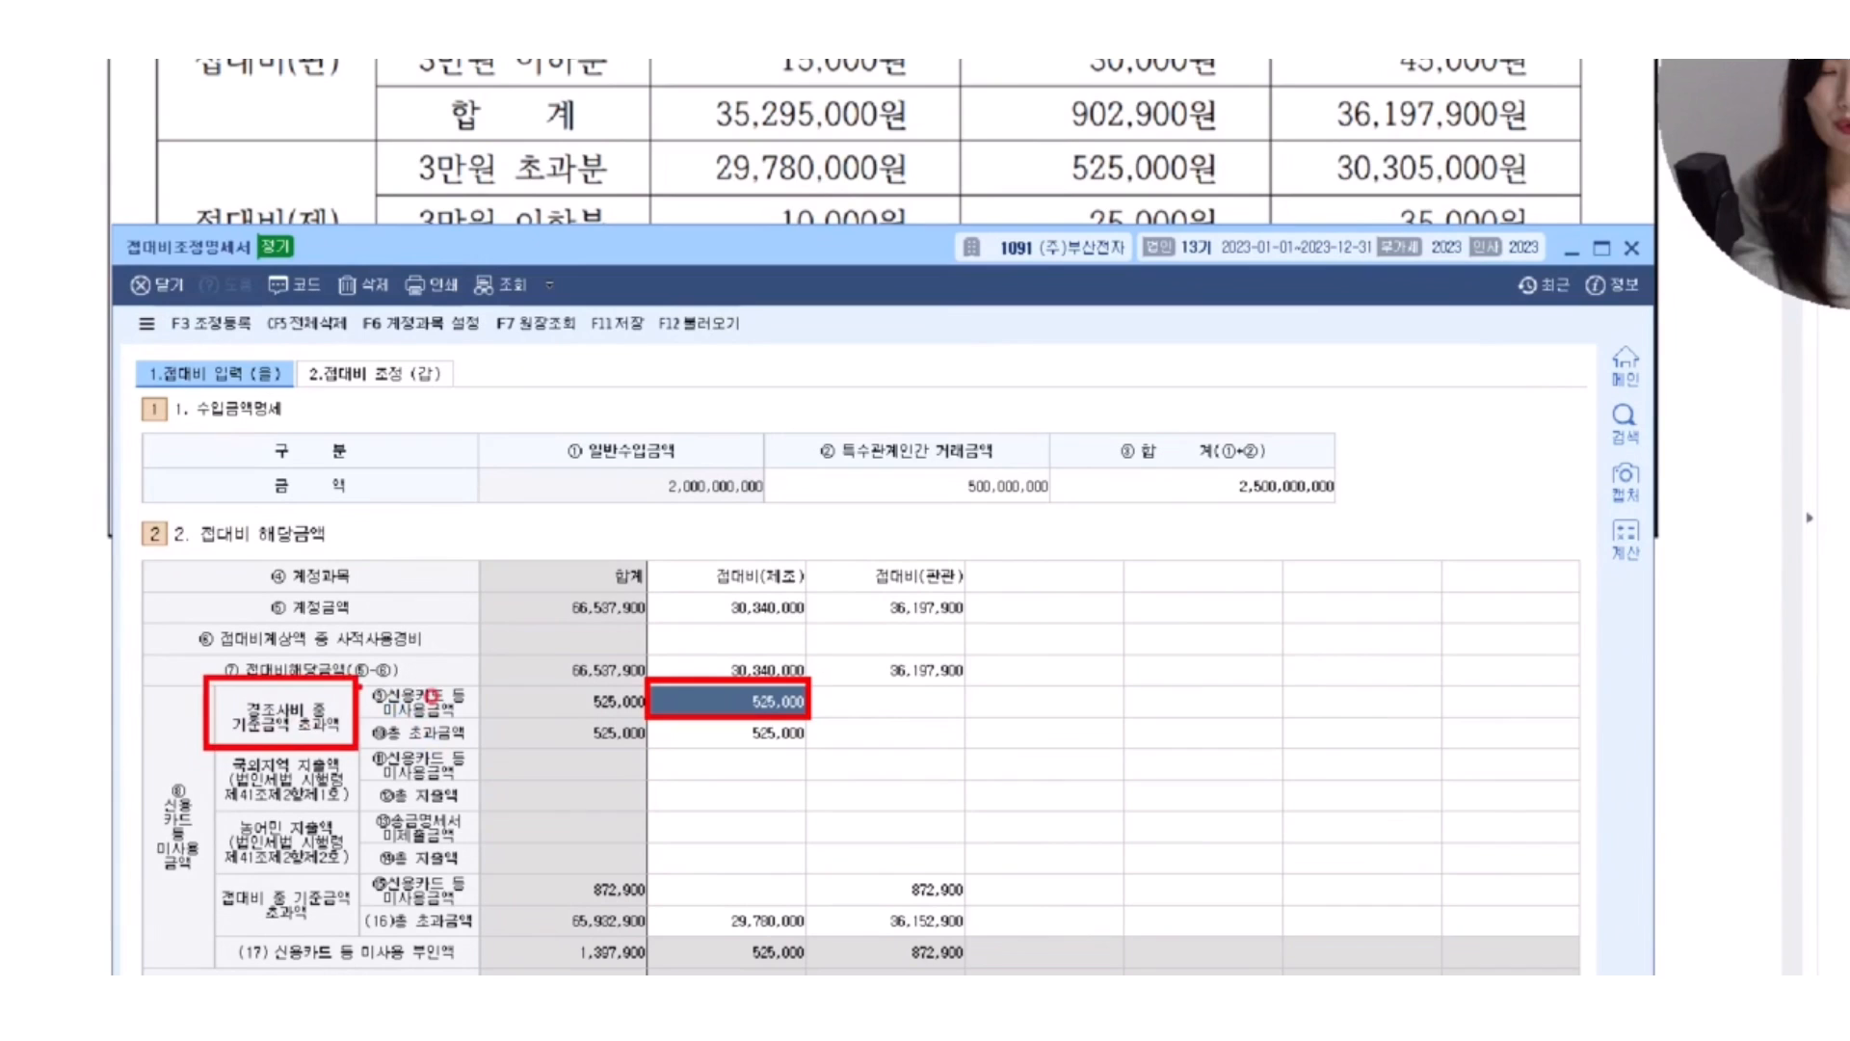
pyautogui.moveTo(359, 677); pyautogui.dragTo(476, 718)
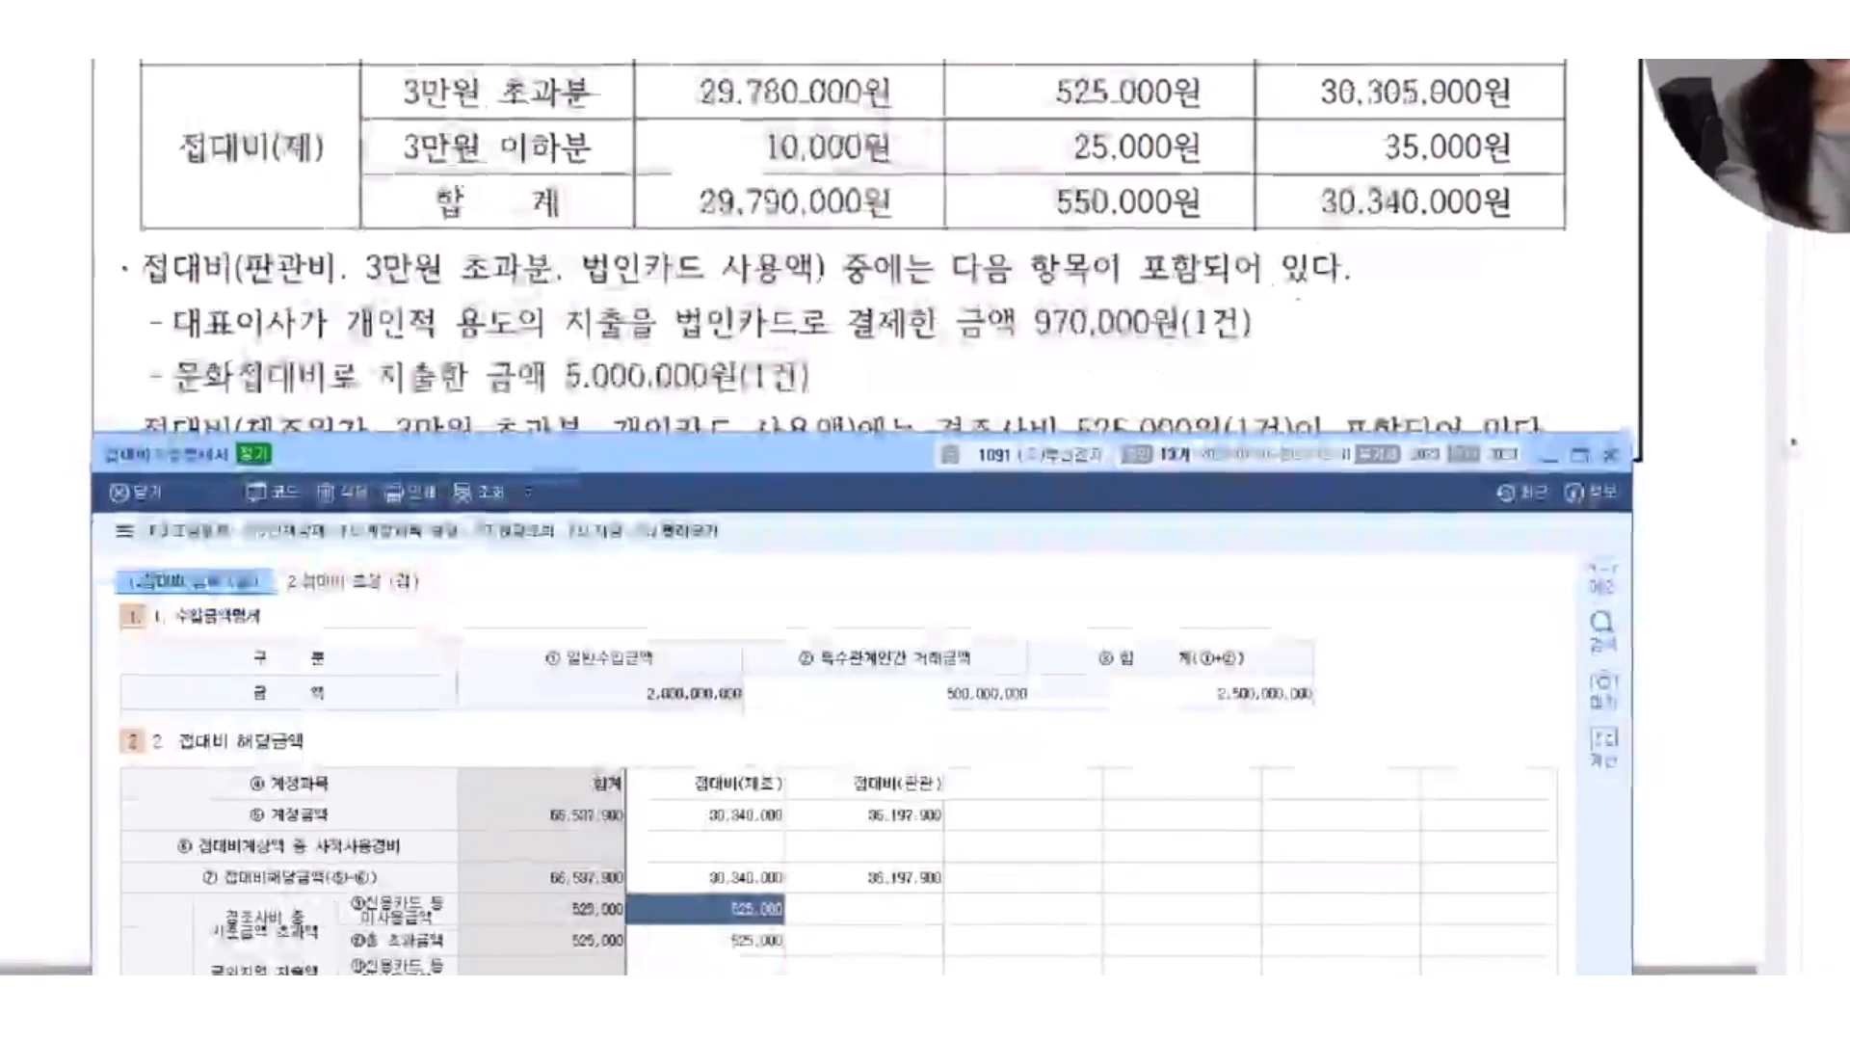
# Box the 접대비(판관) heading in red, underline 접대비계상액 중 사적사용경비, and mark the cell where they meet.
pyautogui.moveTo(785, 796); pyautogui.dragTo(960, 835)
pyautogui.hotkey('ctrl', 'z')
pyautogui.moveTo(790, 763); pyautogui.dragTo(928, 799)
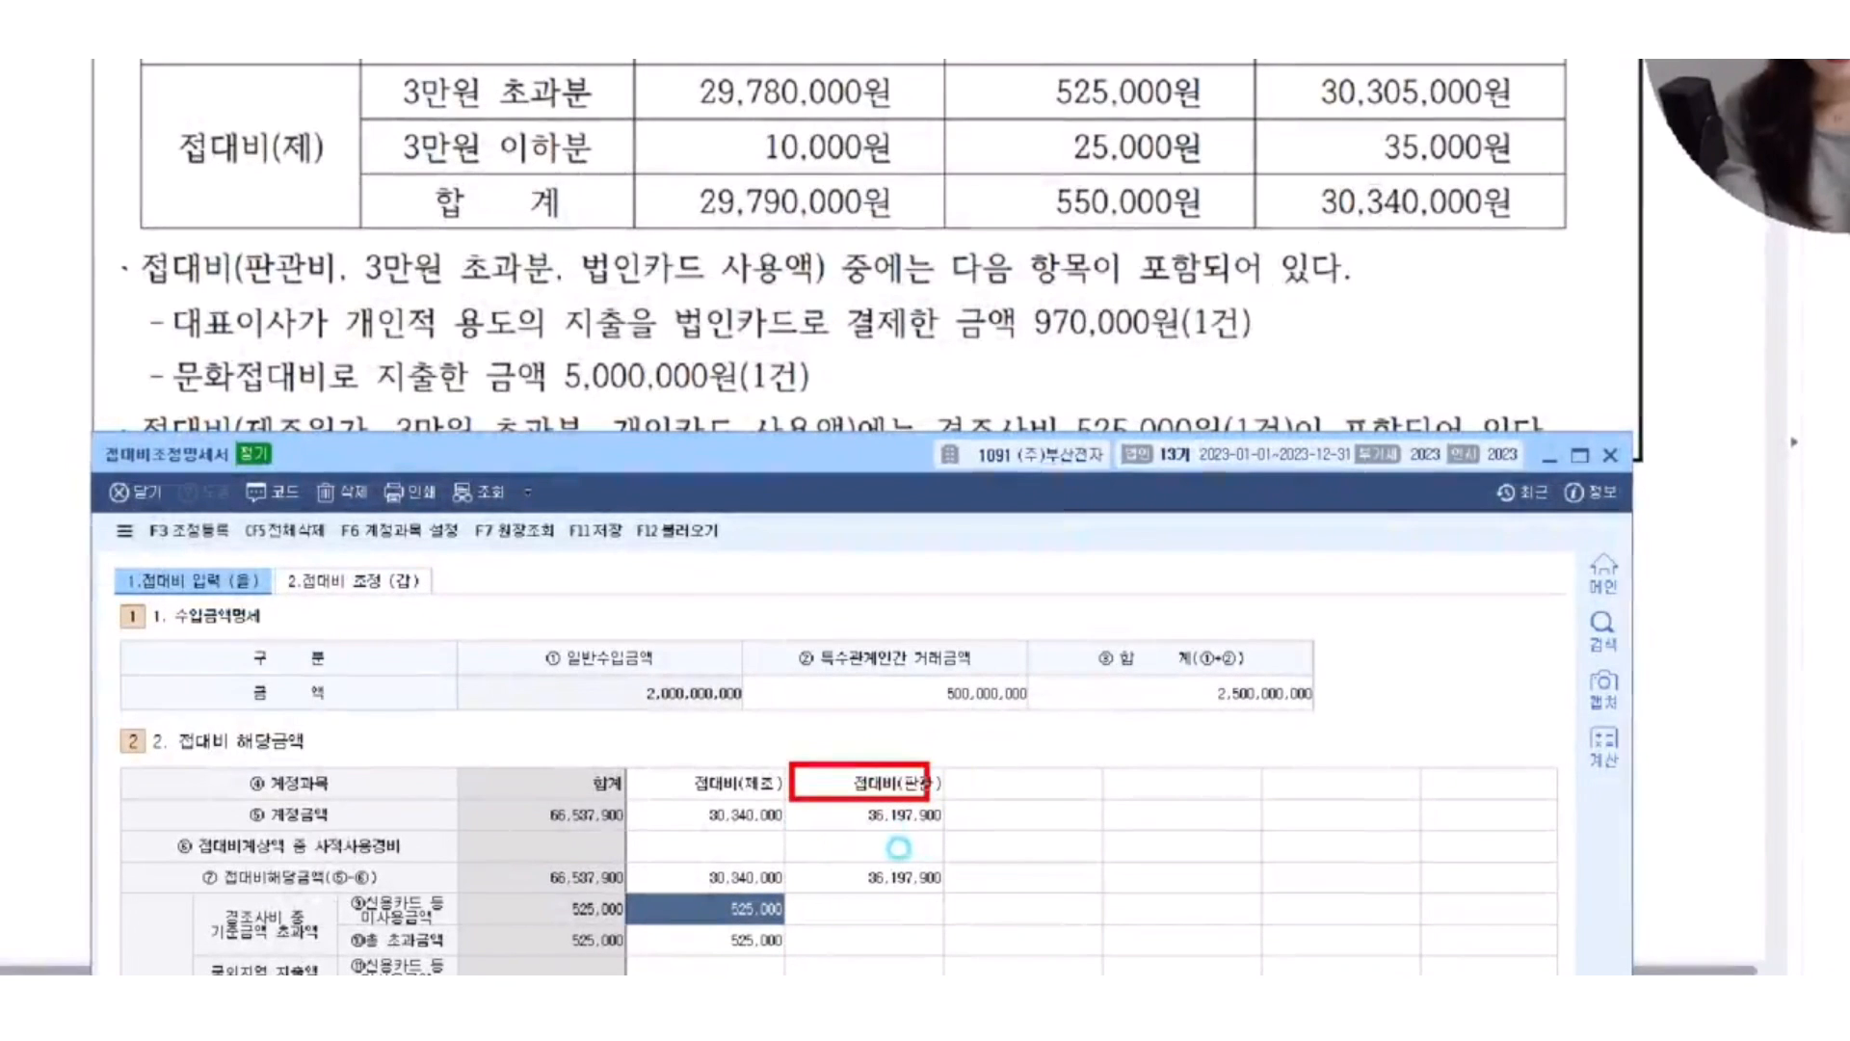
pyautogui.moveTo(192, 864); pyautogui.dragTo(412, 854)
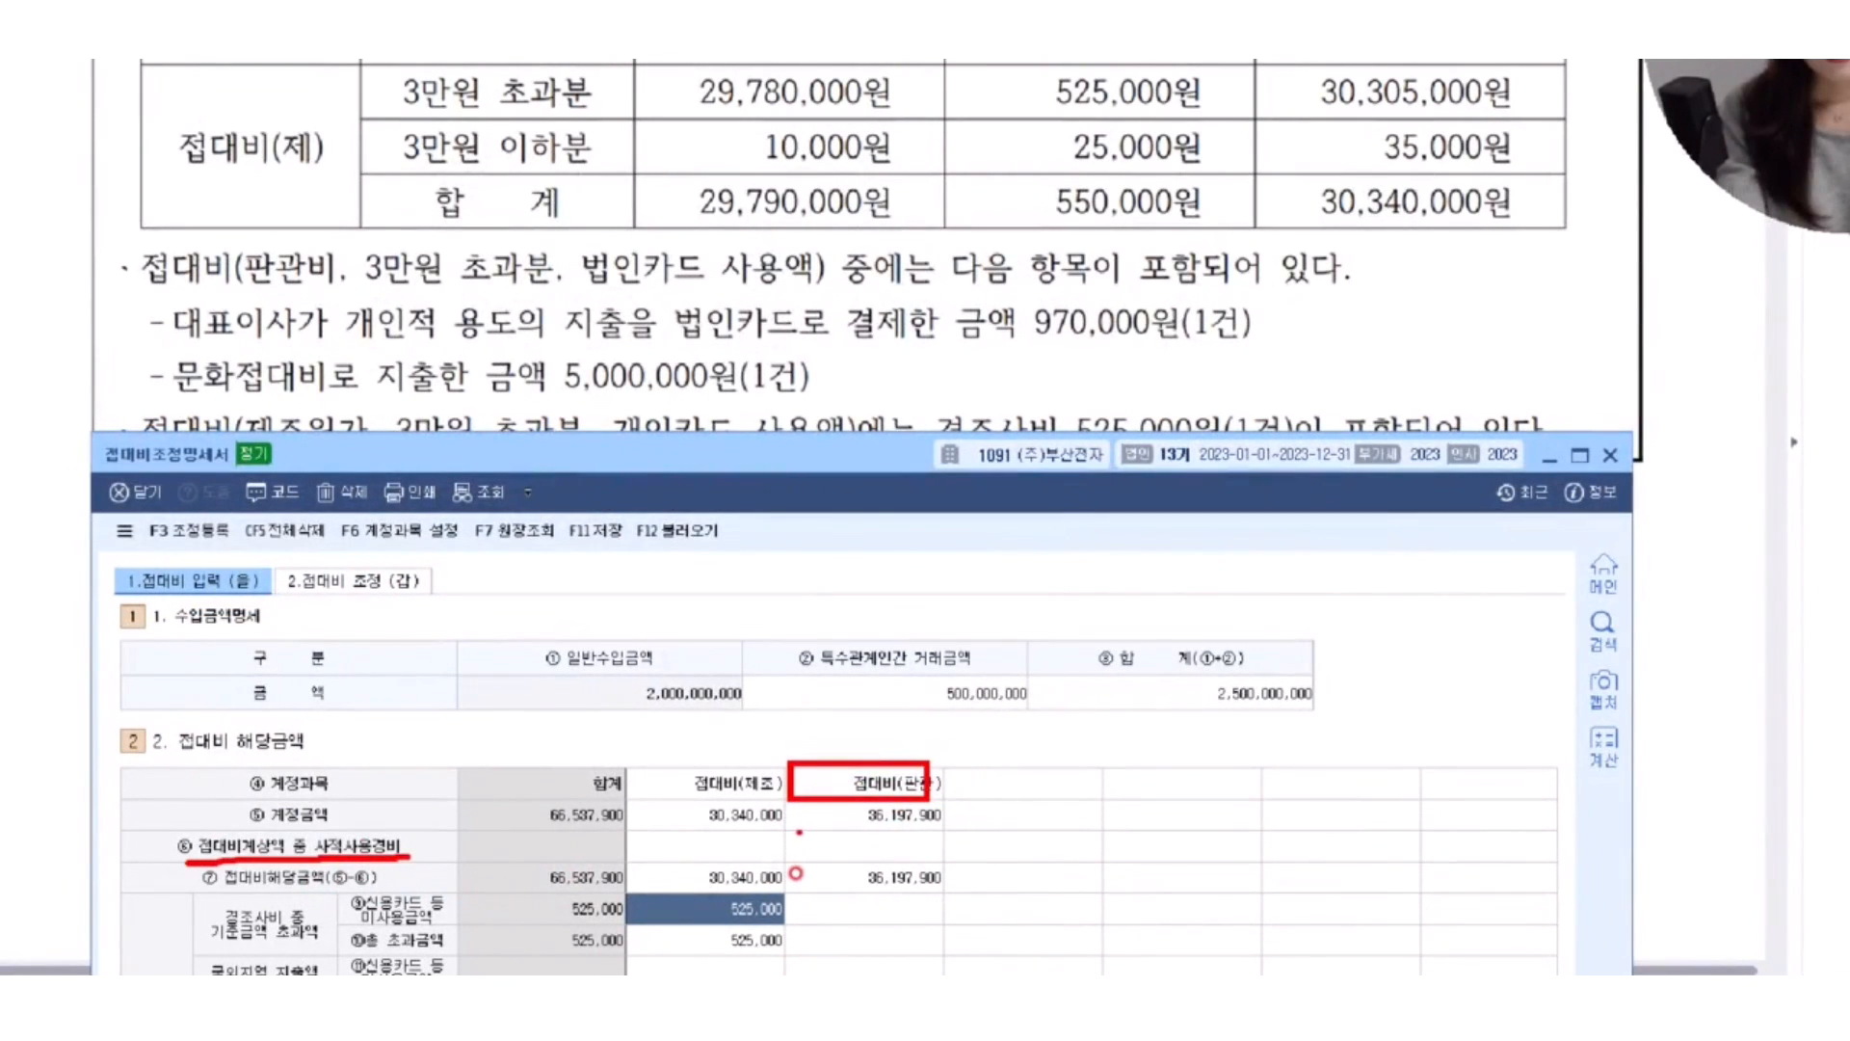
pyautogui.moveTo(782, 825)
pyautogui.mouseDown()
pyautogui.moveTo(943, 867)
pyautogui.moveTo(1009, 802)
pyautogui.mouseUp()
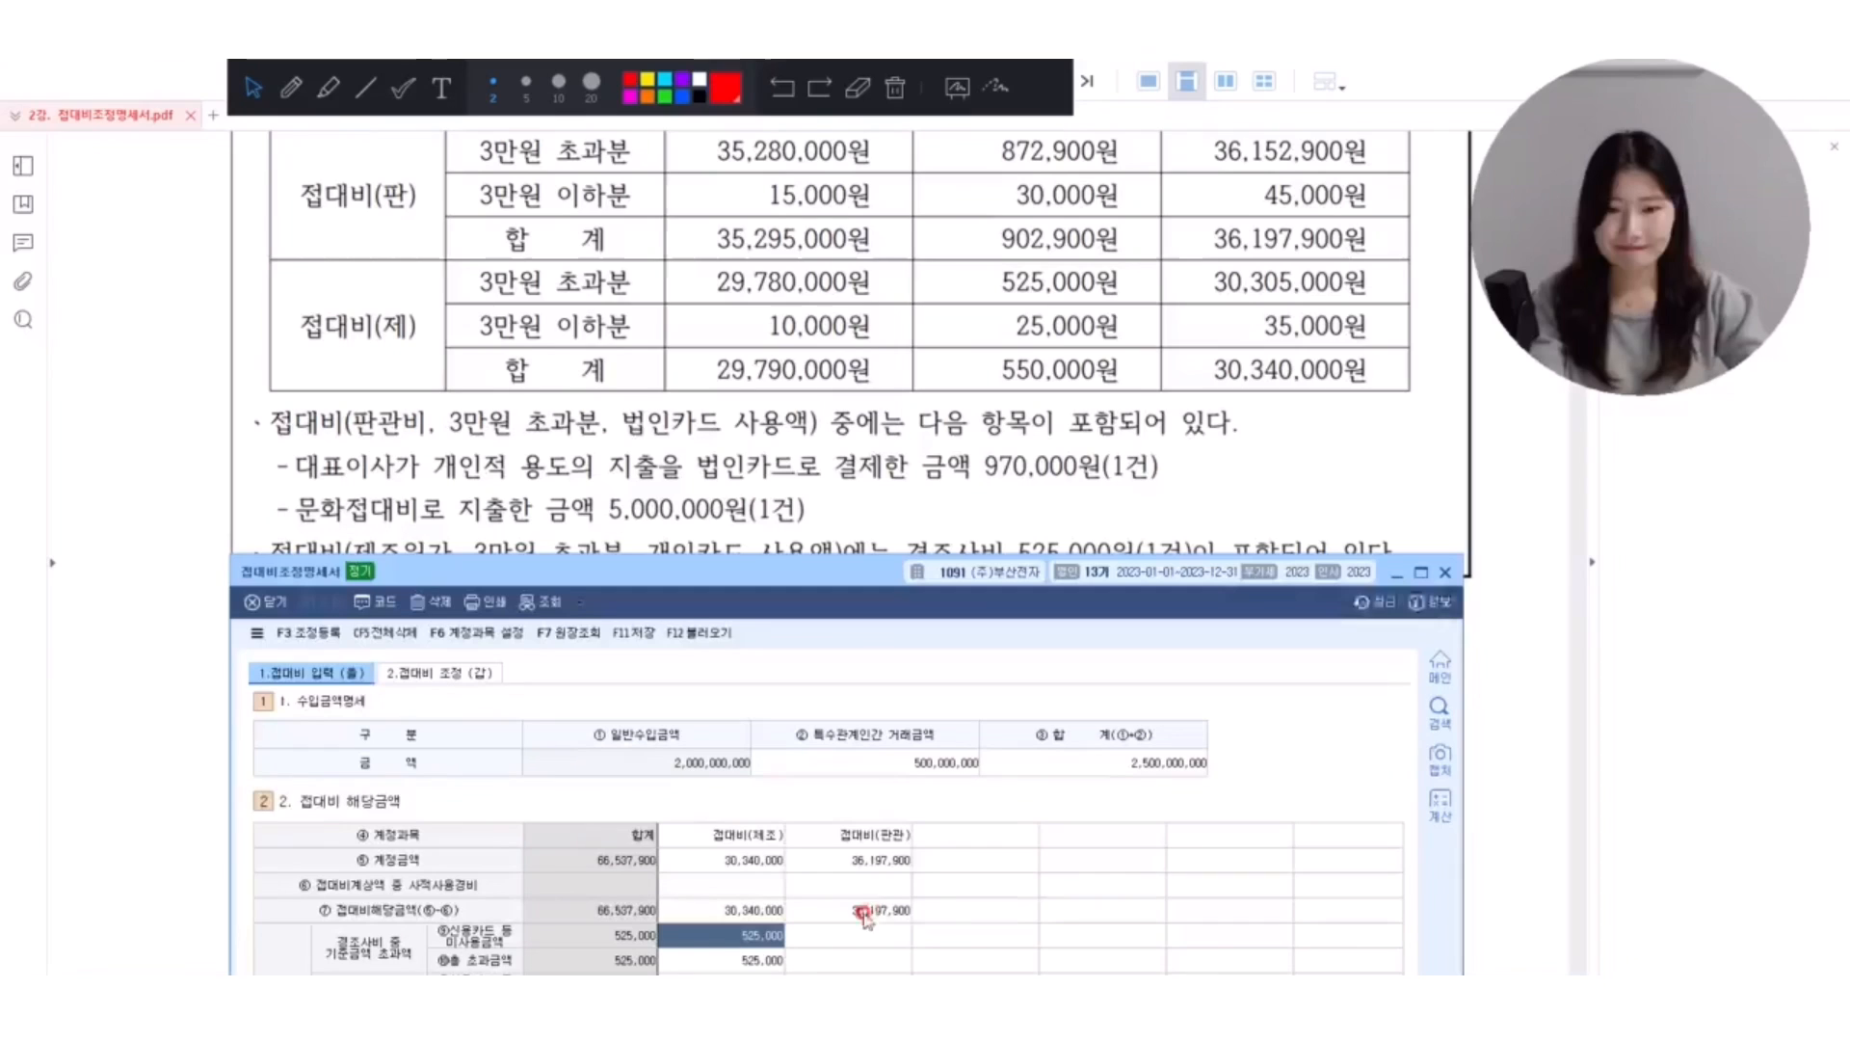
# Enter 970,000 as the 사적사용경비 amount in the 접대비(판관) column.
pyautogui.click(900, 852)
pyautogui.write('9700000')
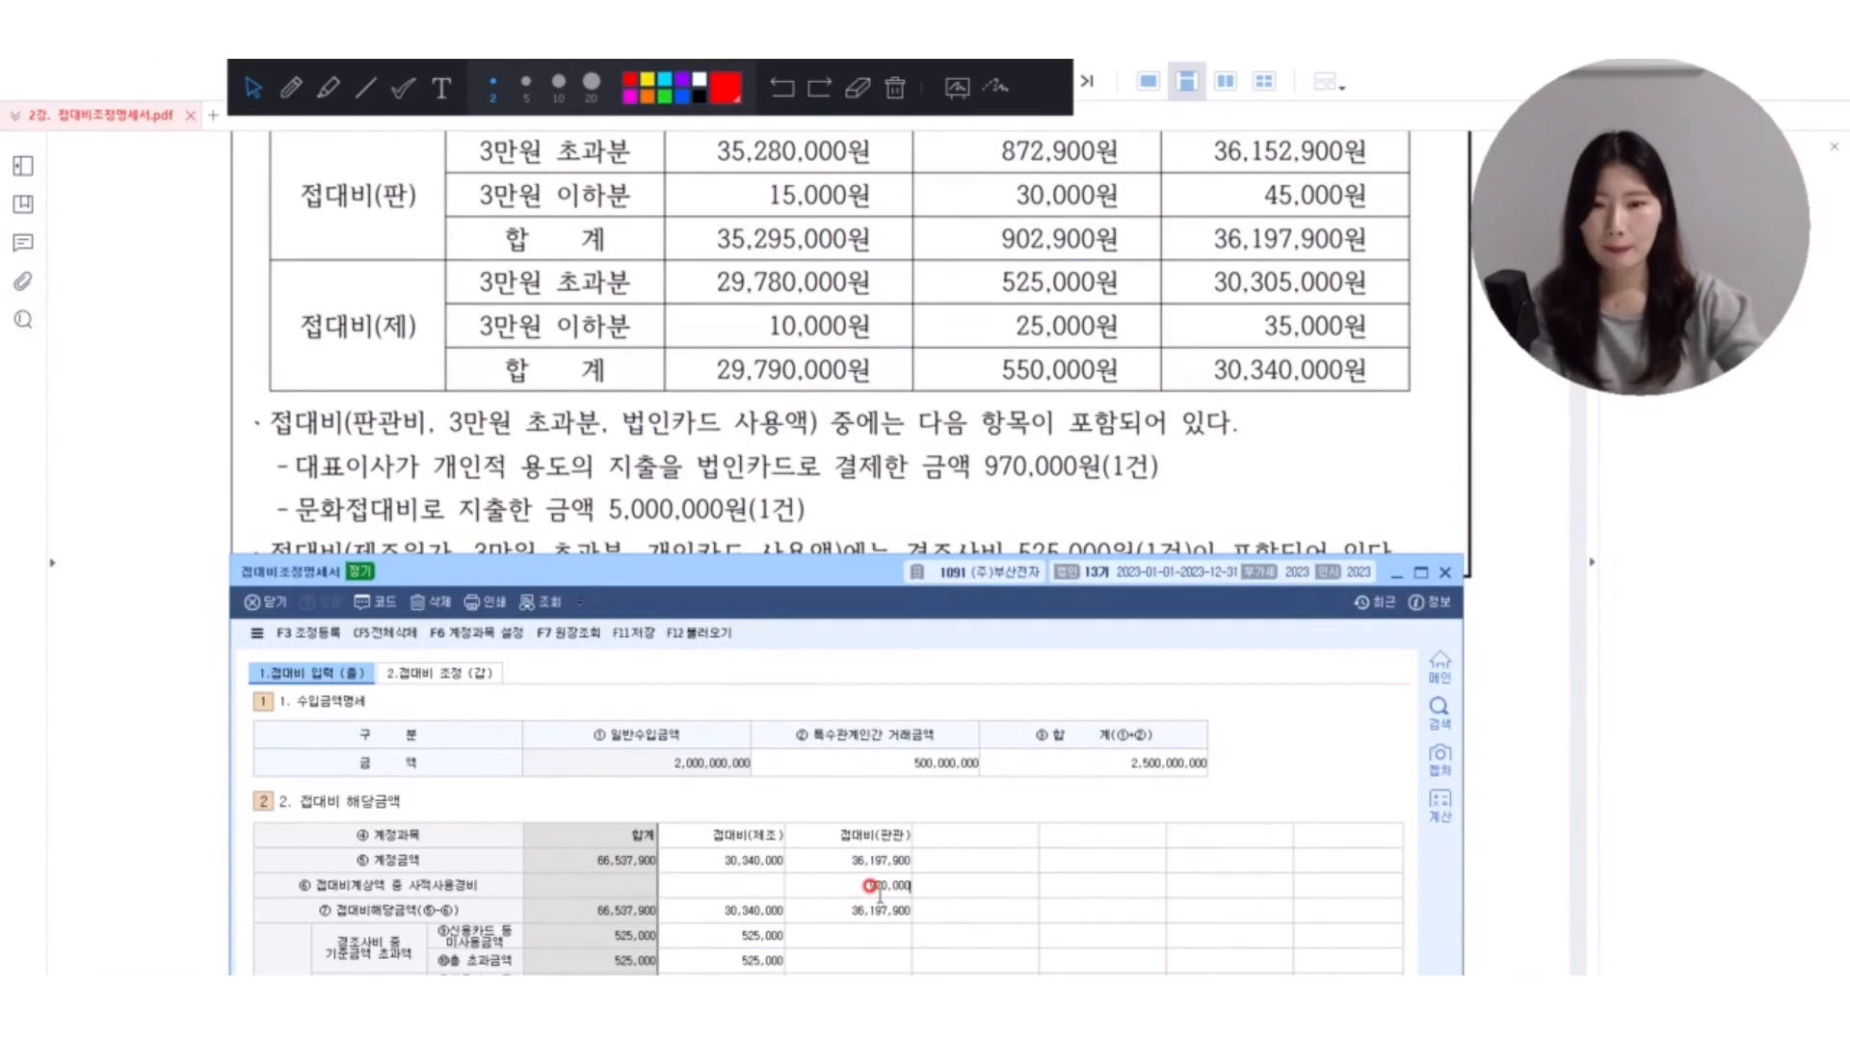
pyautogui.press('Return')
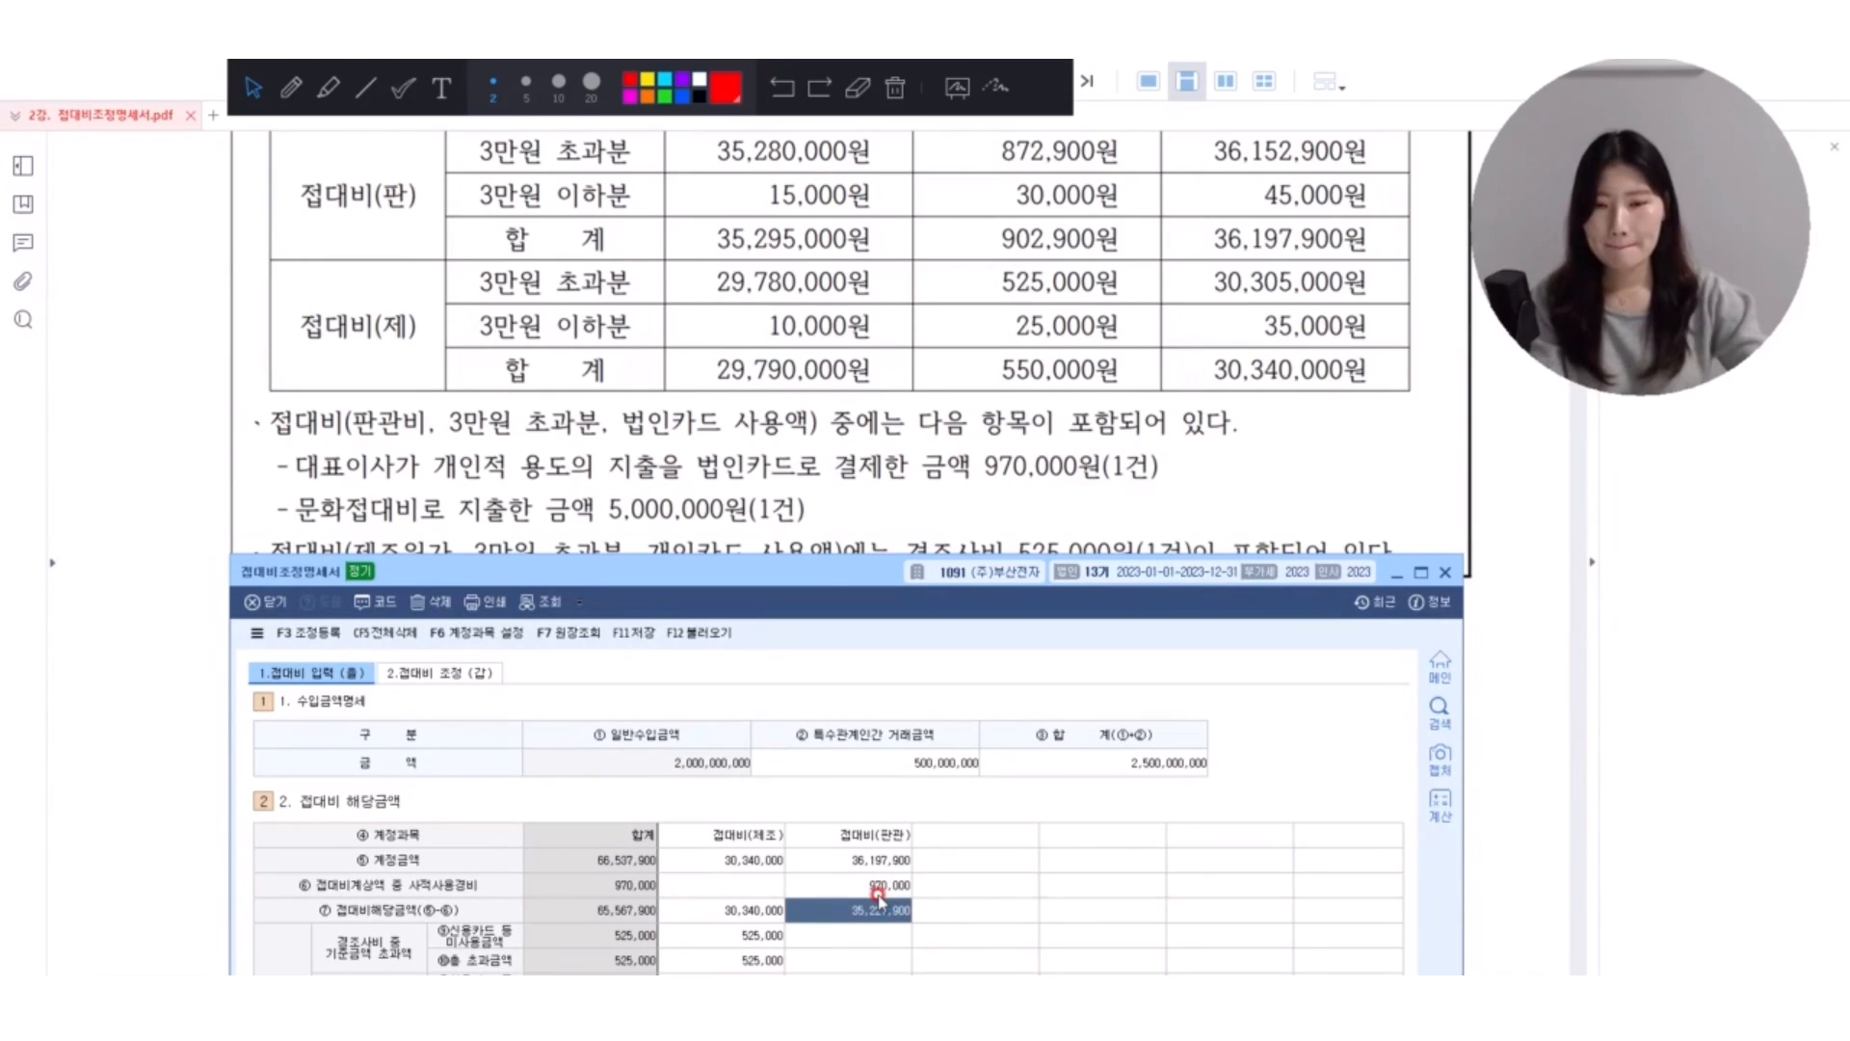
# Uncover the PDF table and mark 872,900원 and the row total in the 접대비(판) 3만원 초과분 row in red.
pyautogui.moveTo(779, 579); pyautogui.dragTo(757, 633)
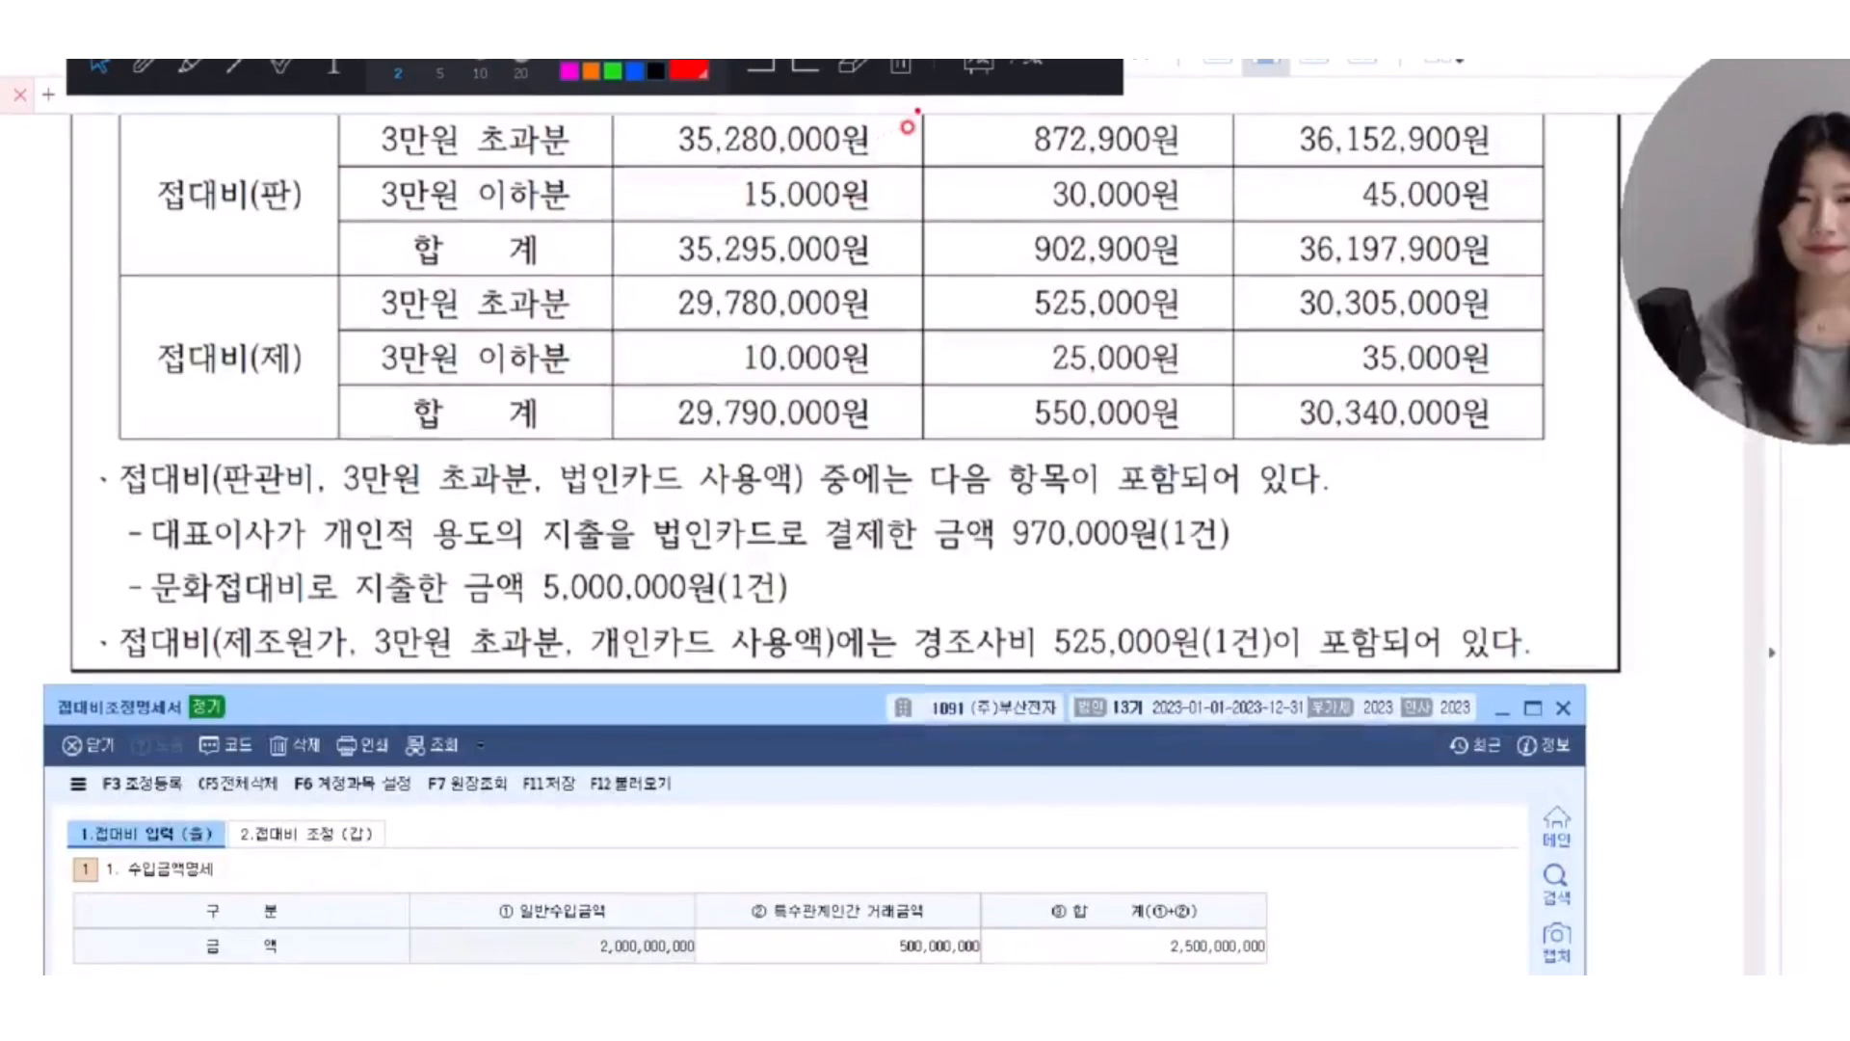
pyautogui.moveTo(906, 126)
pyautogui.mouseDown()
pyautogui.moveTo(1107, 136)
pyautogui.moveTo(1141, 173)
pyautogui.mouseUp()
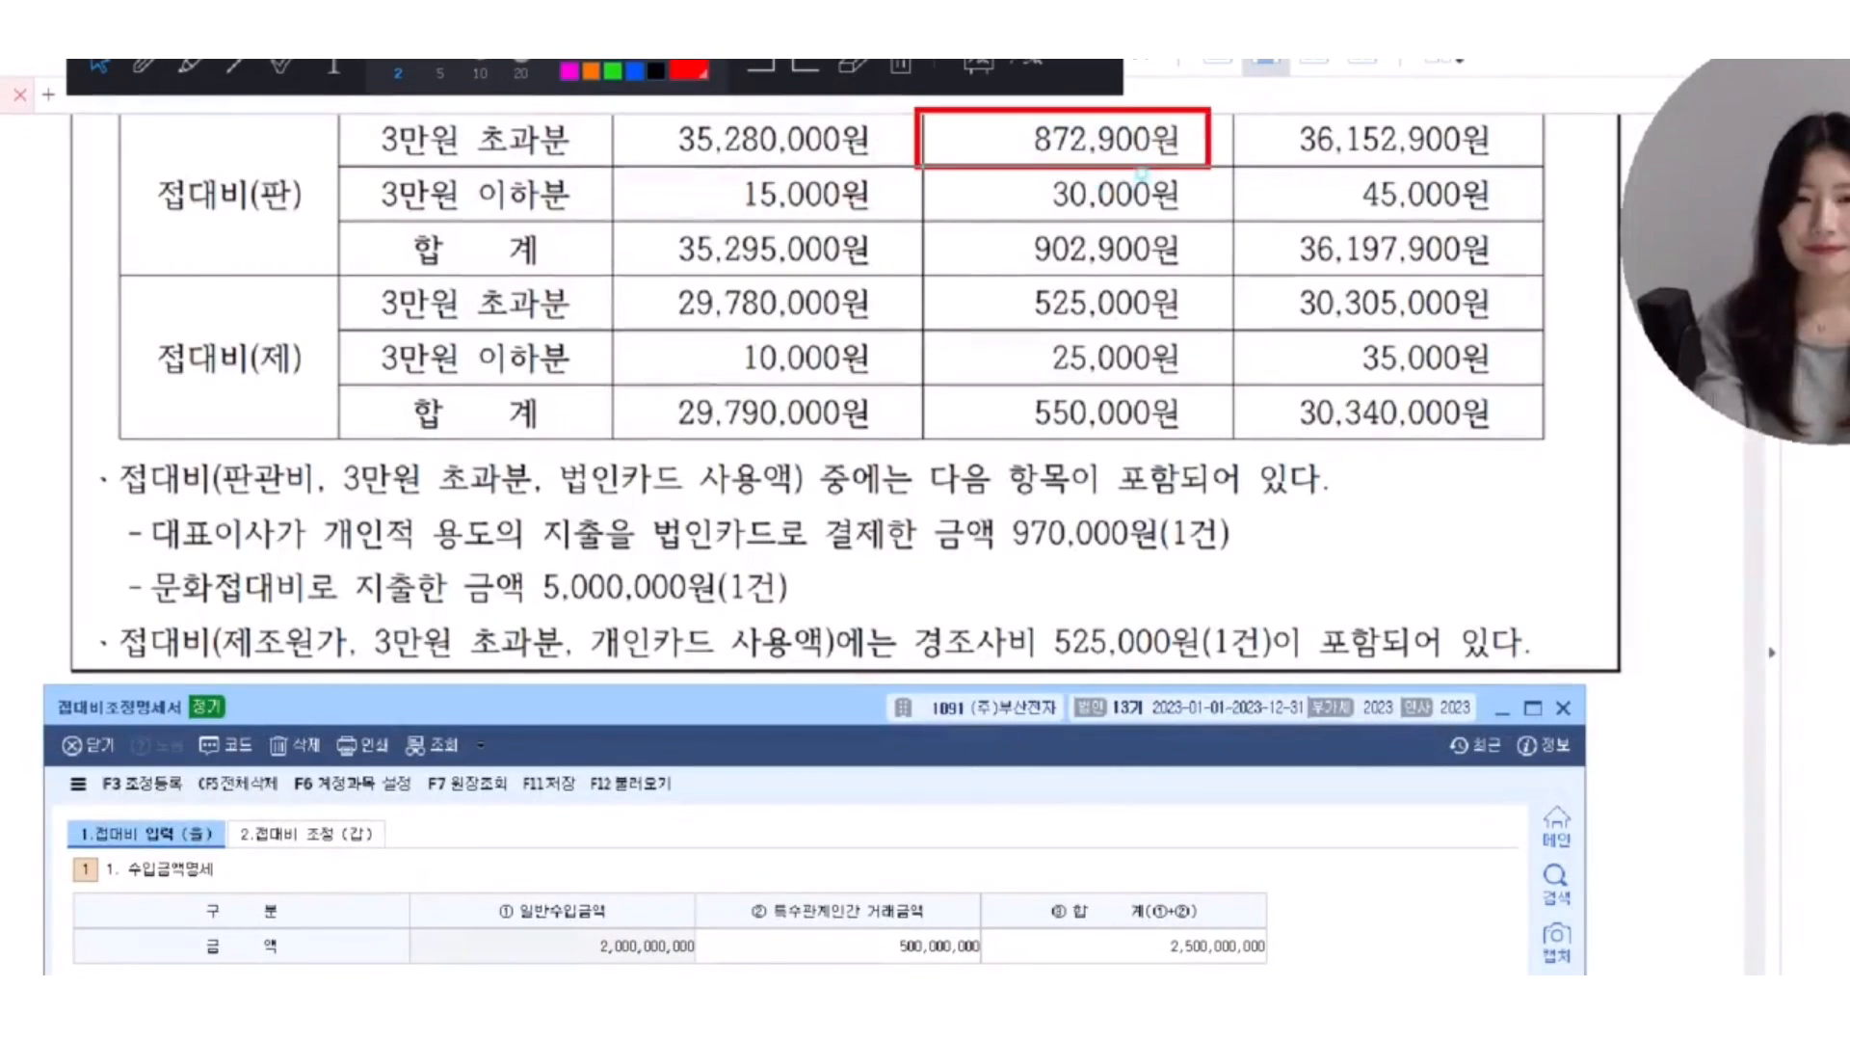
pyautogui.moveTo(1220, 116)
pyautogui.mouseDown()
pyautogui.moveTo(1227, 144)
pyautogui.moveTo(1249, 98)
pyautogui.mouseUp()
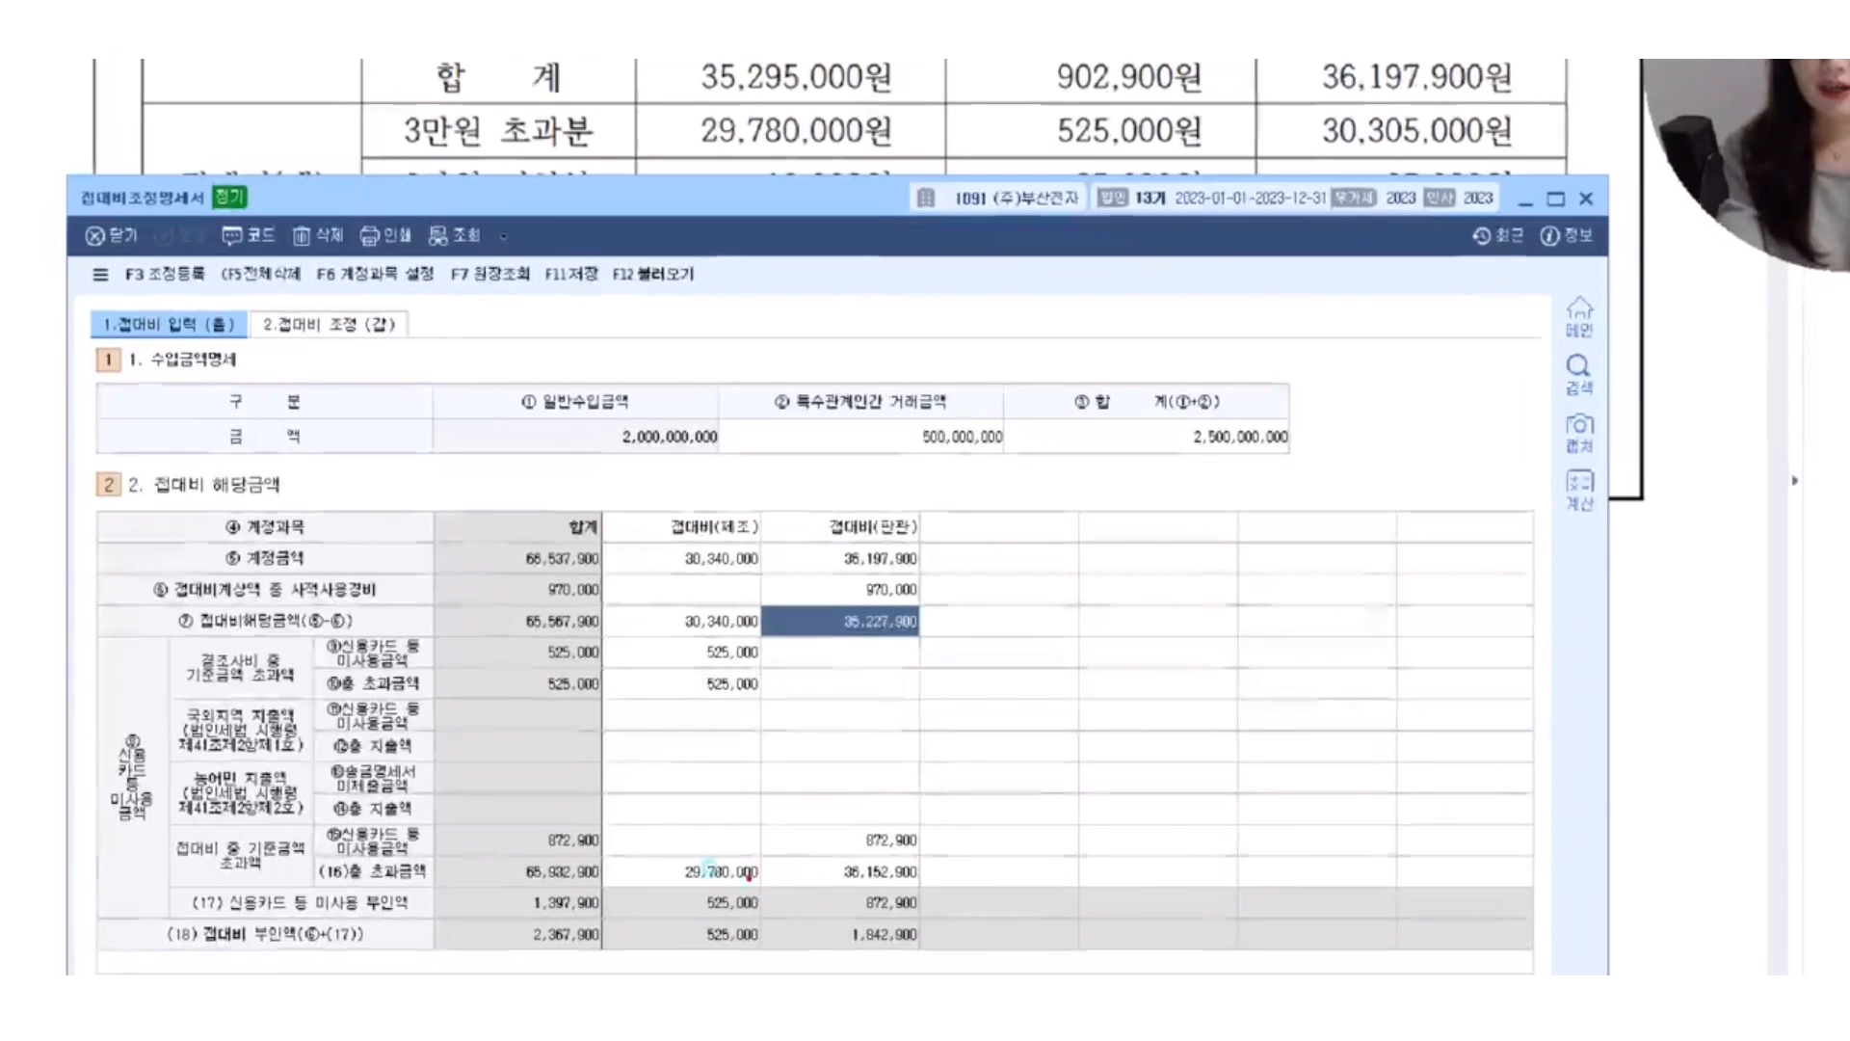
# Box the 접대비(판관) heading and the 접대비 중 기준금액 초과액 and 신용카드 등 미사용금액 labels in red, and mark the 872,900 cell.
pyautogui.moveTo(764, 506)
pyautogui.mouseDown()
pyautogui.moveTo(915, 512)
pyautogui.moveTo(918, 556)
pyautogui.moveTo(922, 541)
pyautogui.mouseUp()
pyautogui.moveTo(168, 826)
pyautogui.mouseDown()
pyautogui.moveTo(326, 894)
pyautogui.moveTo(312, 888)
pyautogui.mouseUp()
pyautogui.moveTo(307, 817); pyautogui.dragTo(440, 857)
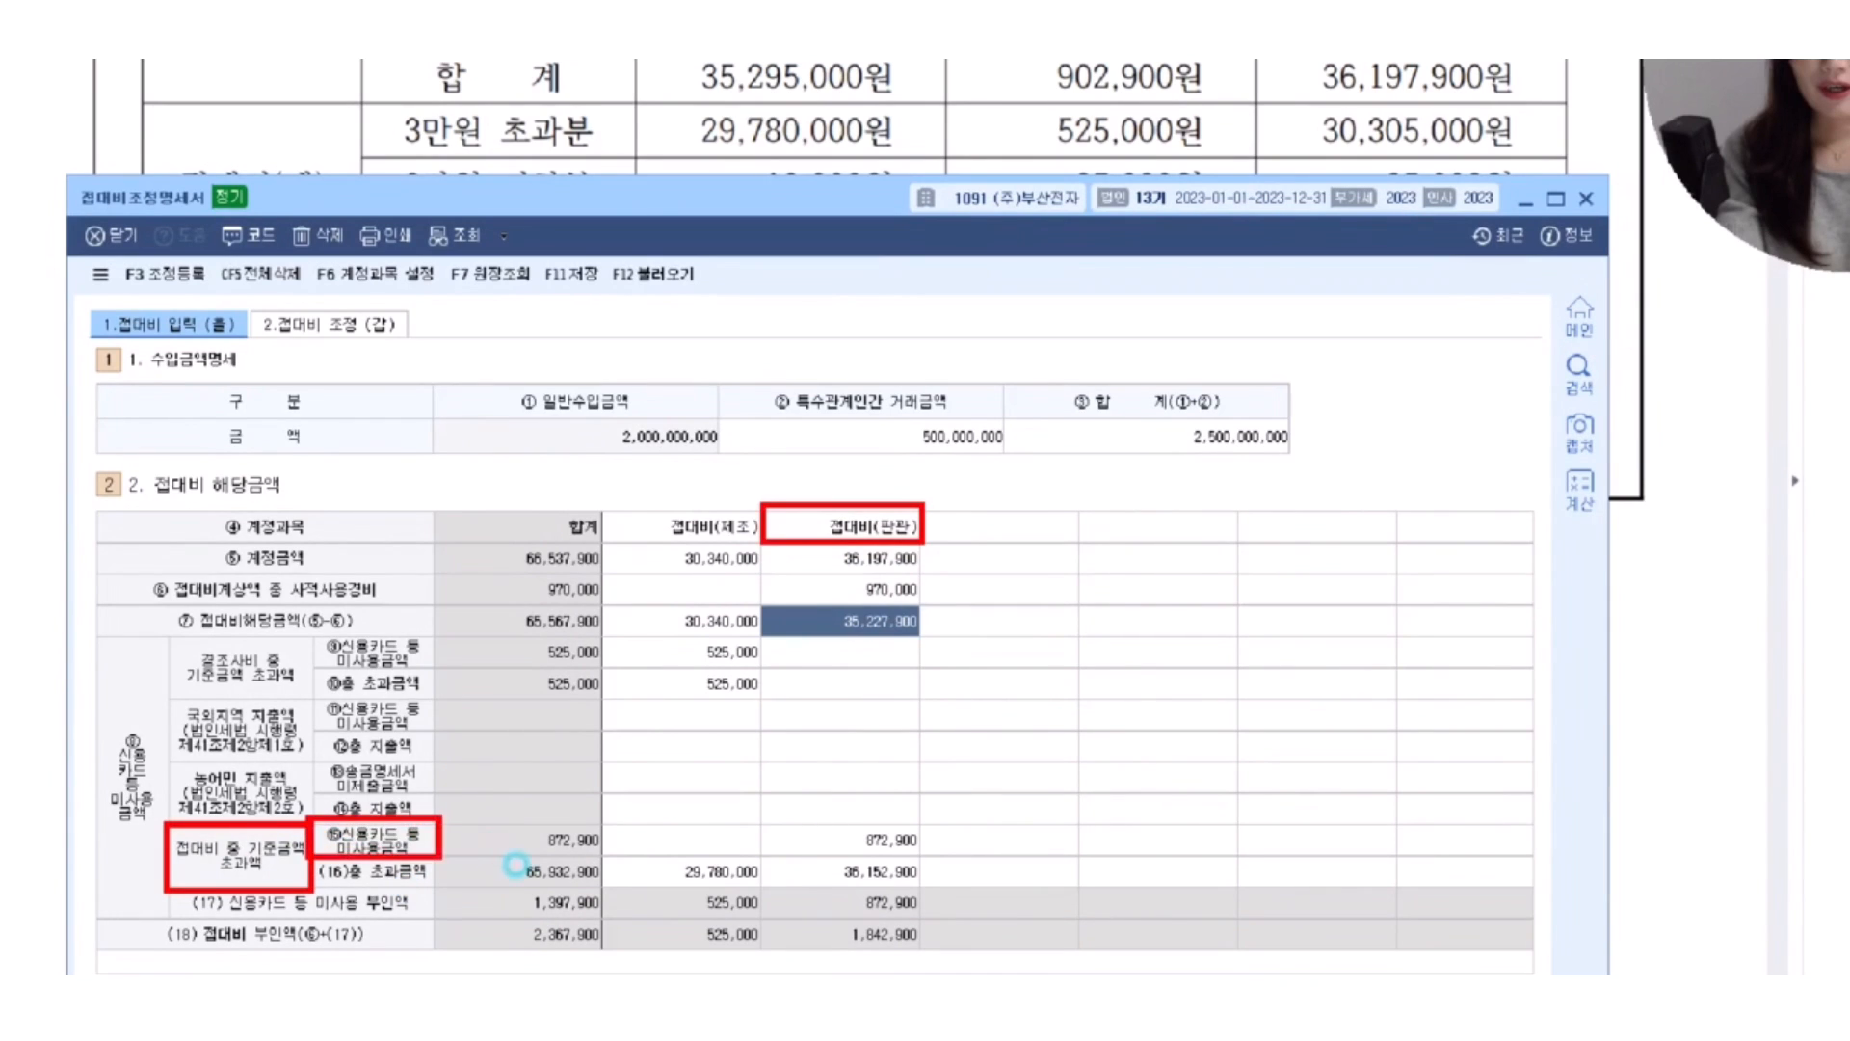
pyautogui.moveTo(825, 827)
pyautogui.mouseDown()
pyautogui.moveTo(910, 827)
pyautogui.moveTo(946, 860)
pyautogui.moveTo(1007, 785)
pyautogui.mouseUp()
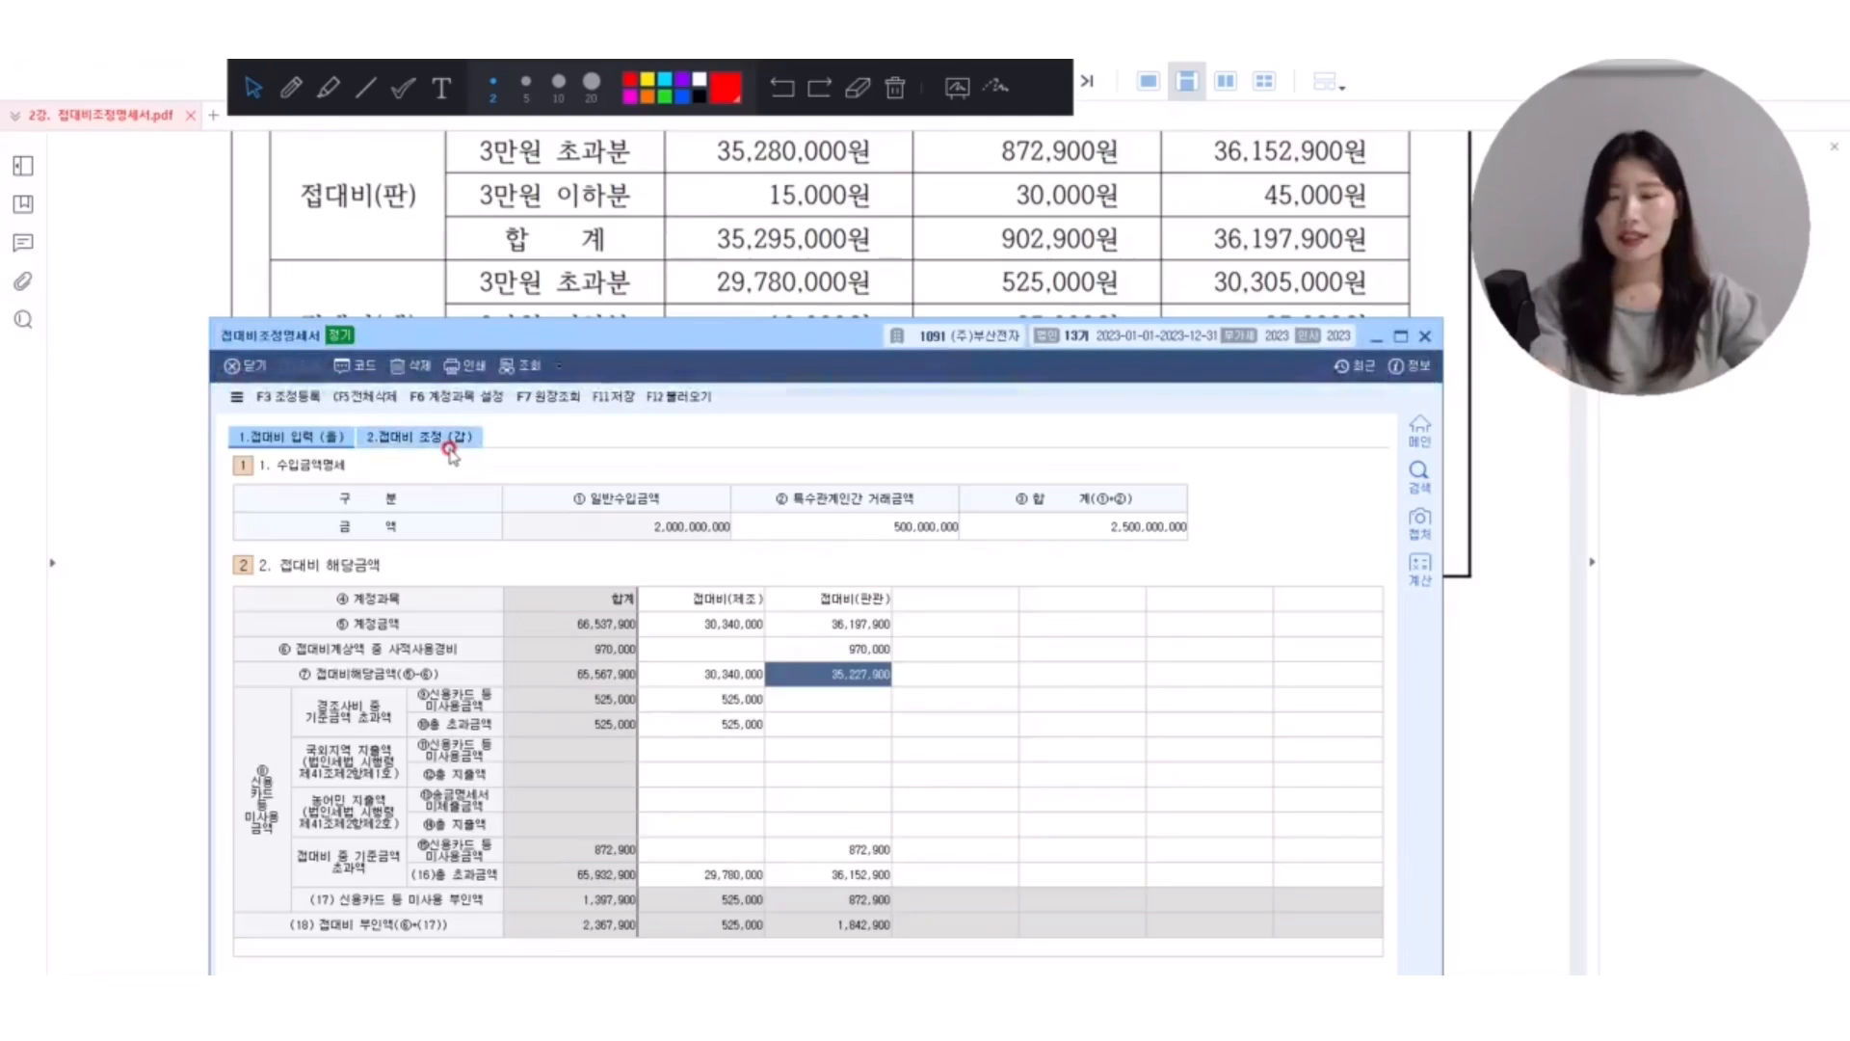
# Enter the 문화접대비 지출액 of 5,000,000 in the 접대비 조정(갑) section, following the PDF note.
pyautogui.click(328, 324)
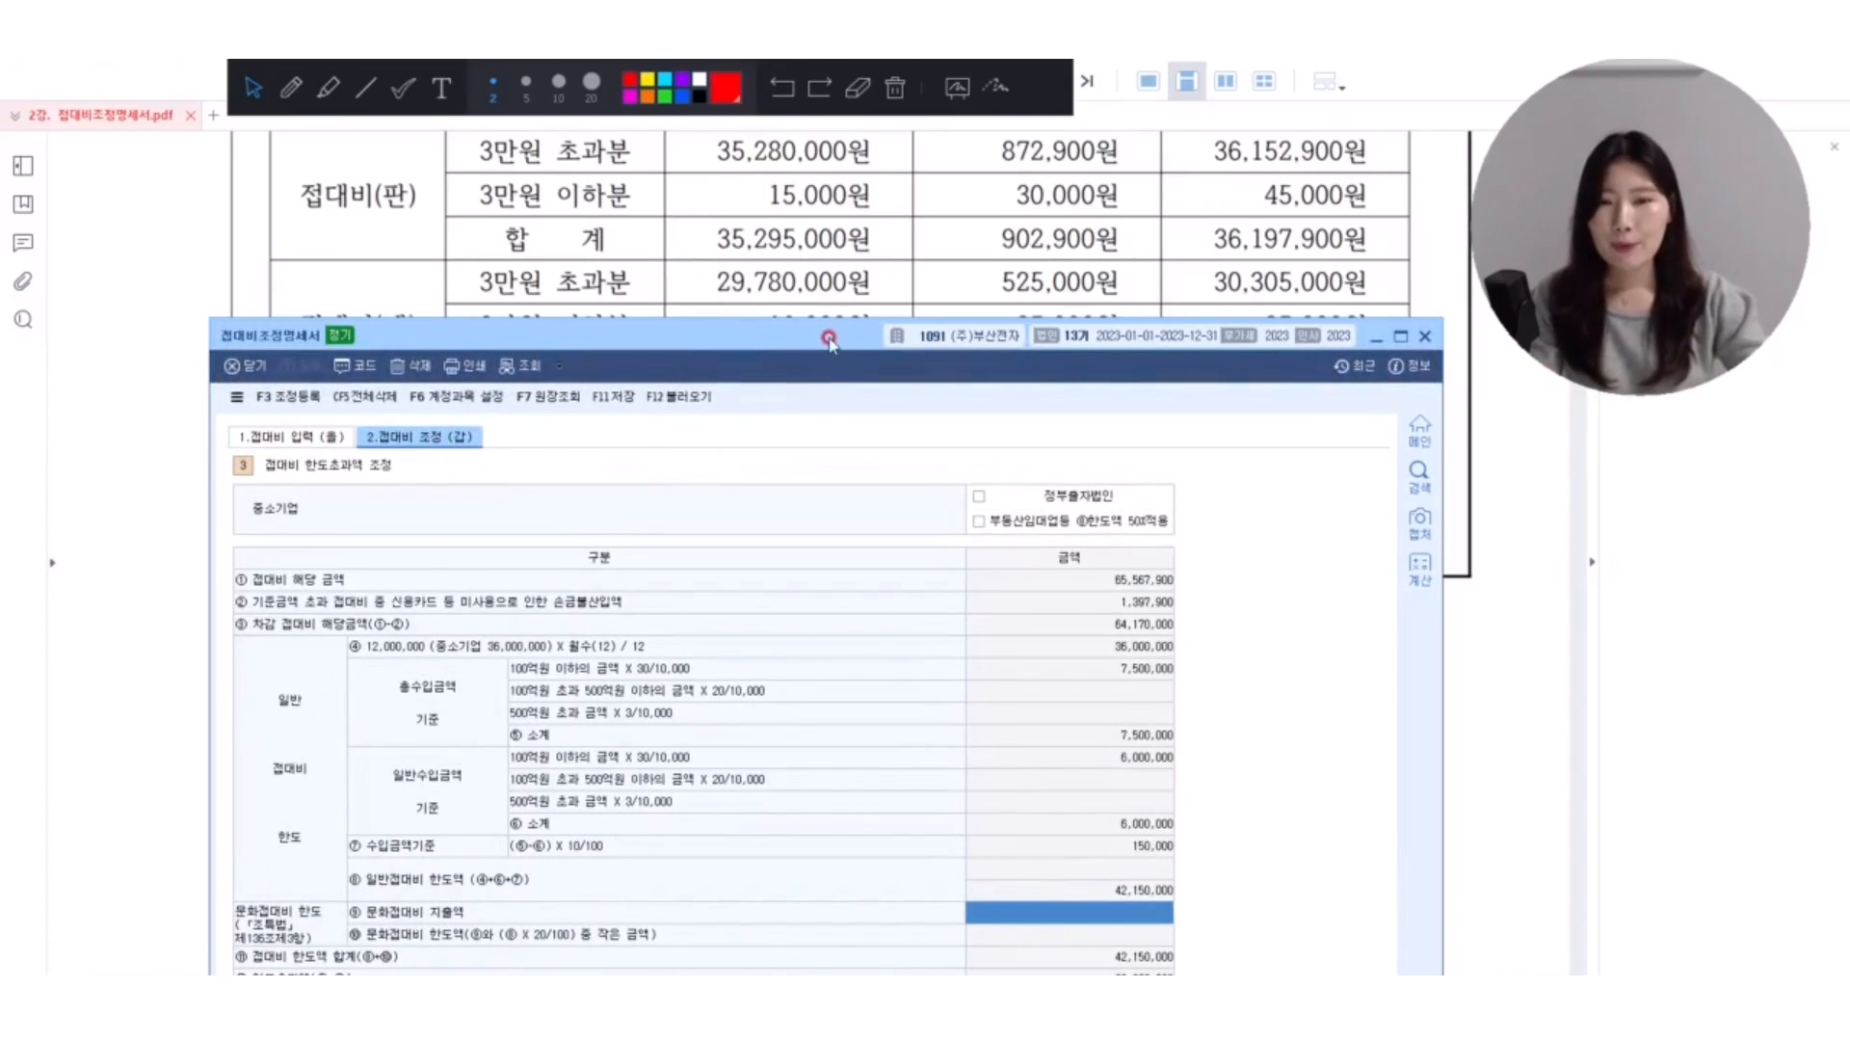
pyautogui.moveTo(836, 337); pyautogui.dragTo(817, 564)
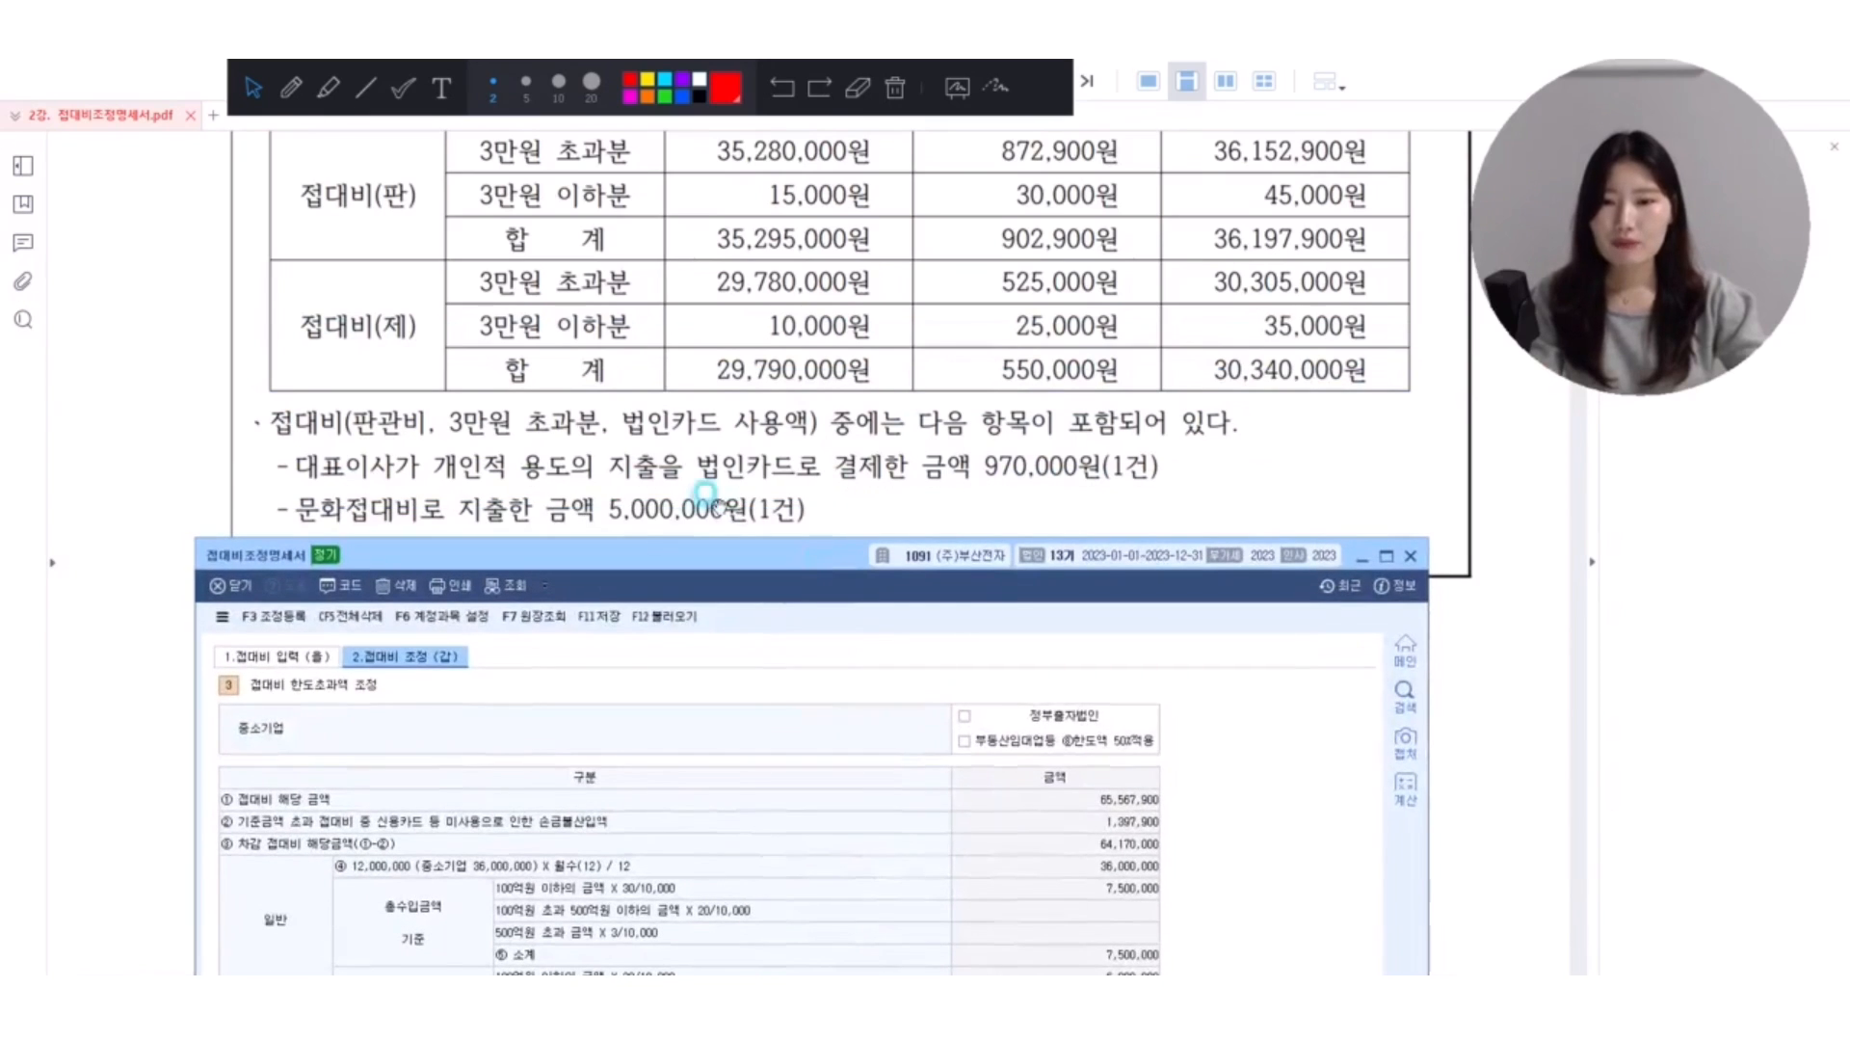
pyautogui.moveTo(703, 544); pyautogui.dragTo(735, 273)
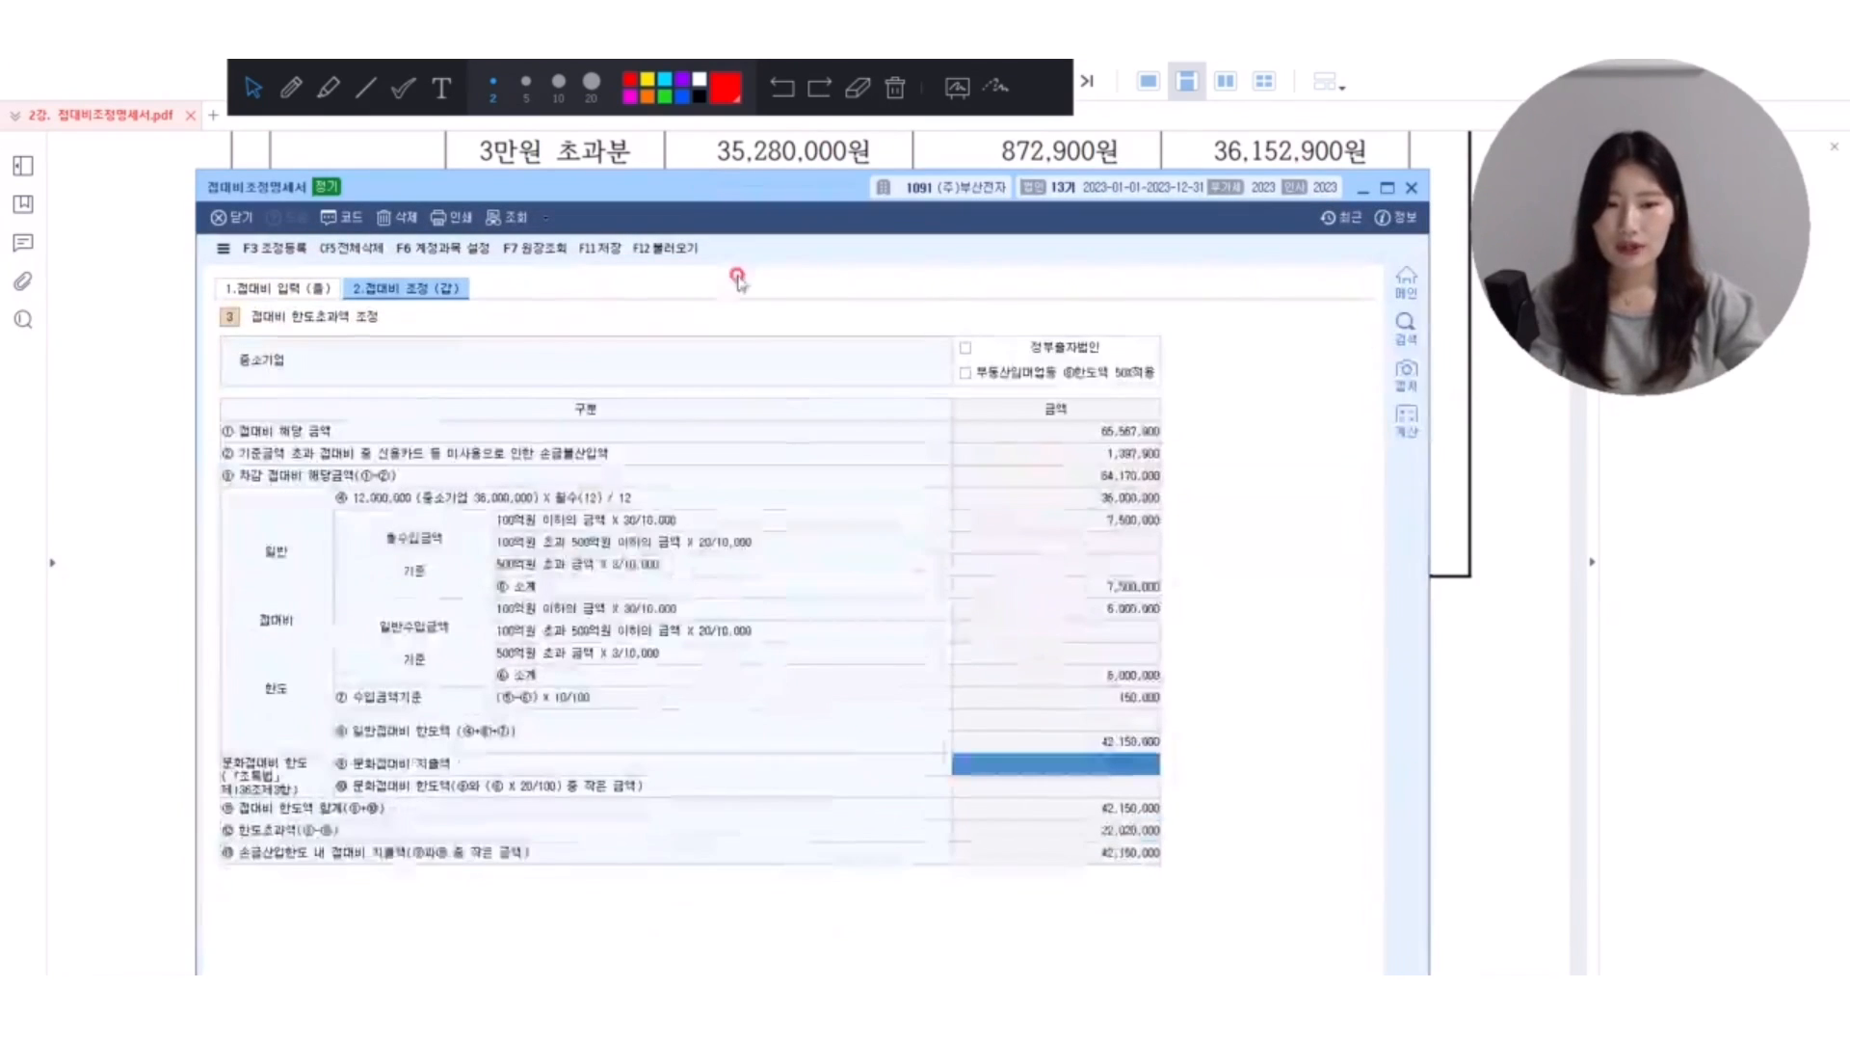
pyautogui.press('Return')
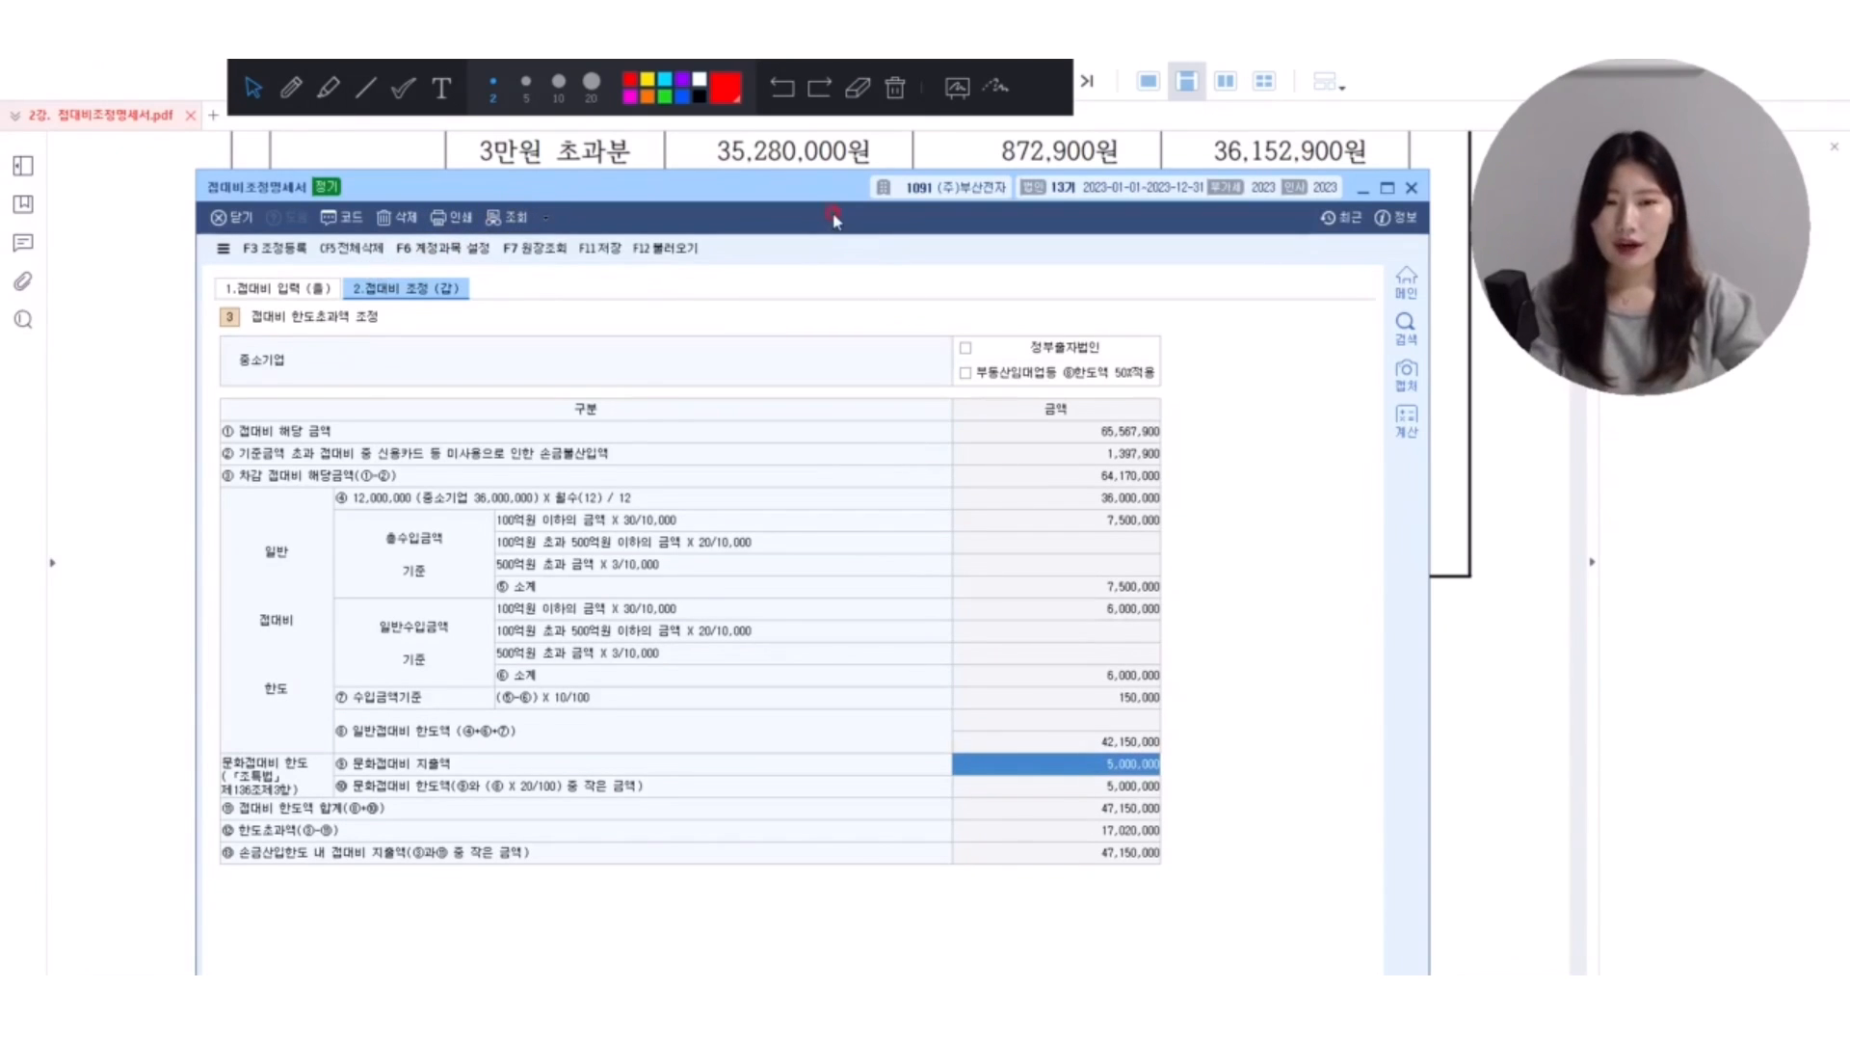
# Box the 조정등록 command in red, open the 조정 등록 window, and go through its listed 접대비 adjustment amounts.
pyautogui.moveTo(829, 180)
pyautogui.mouseDown()
pyautogui.moveTo(816, 148)
pyautogui.moveTo(818, 170)
pyautogui.mouseUp()
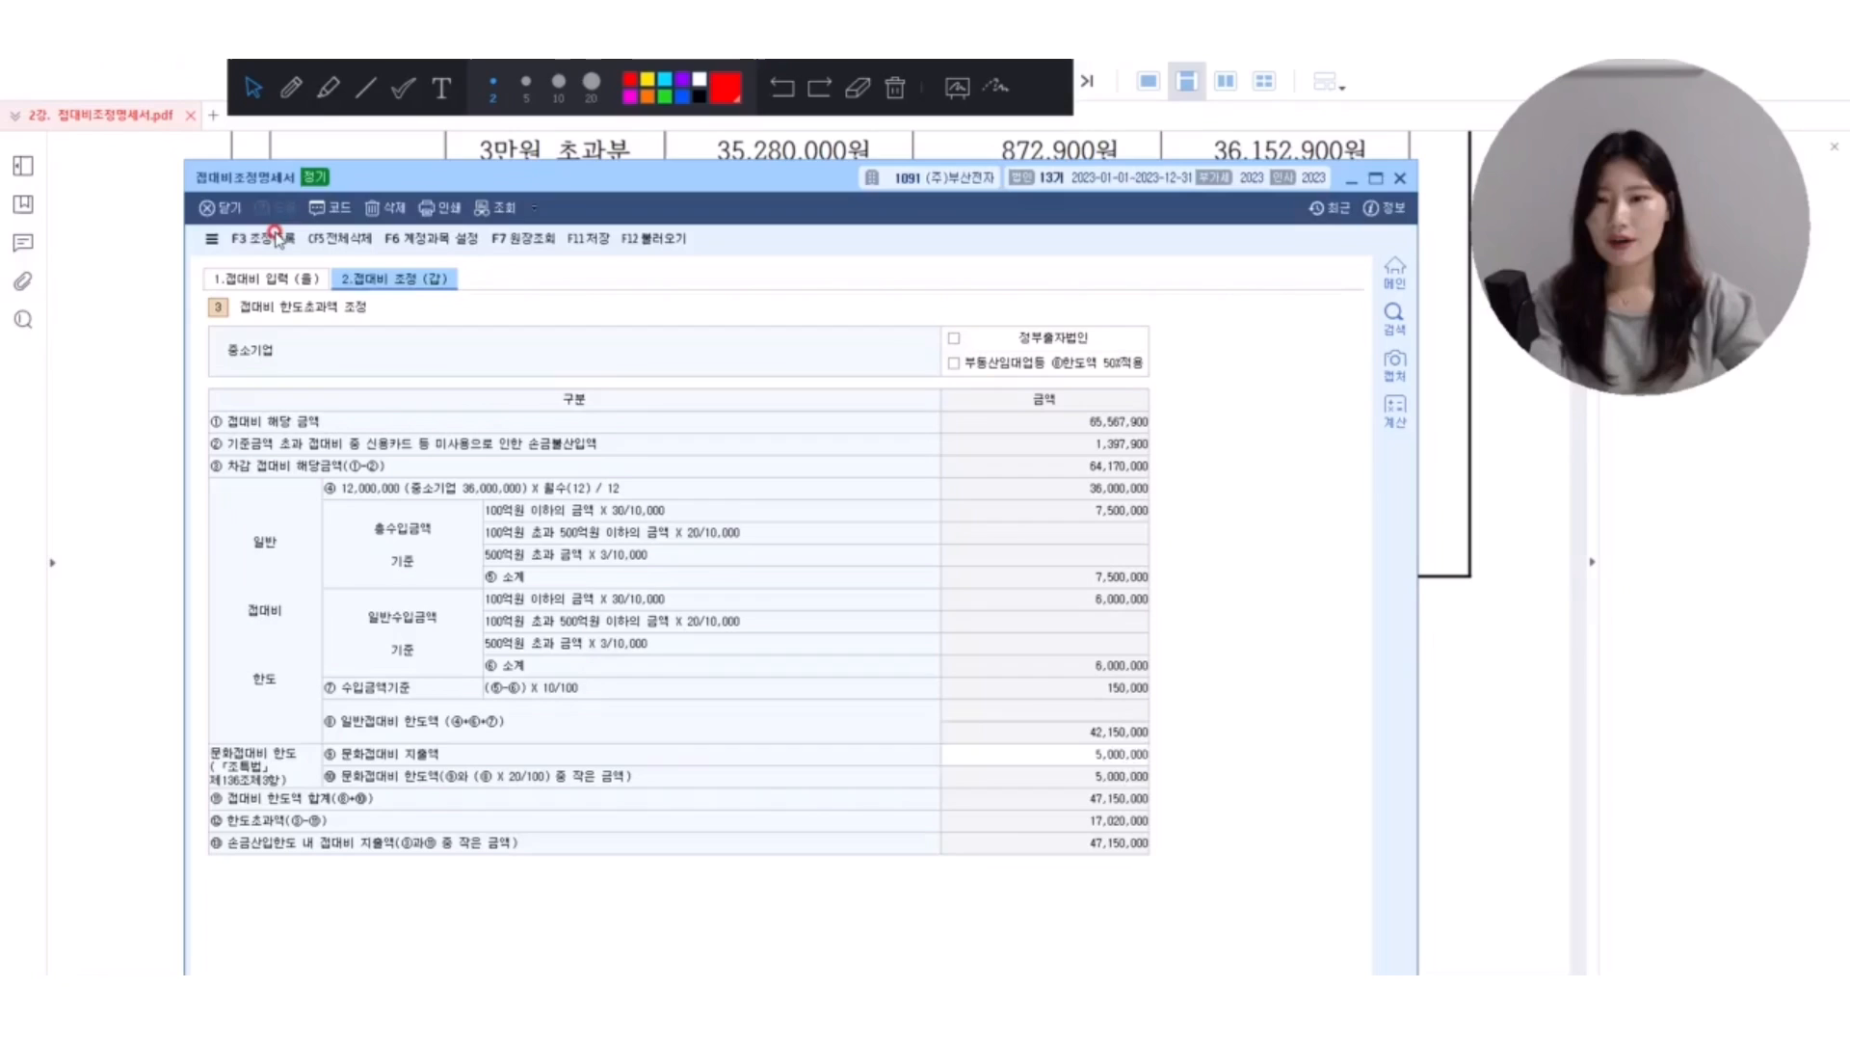
pyautogui.click(262, 226)
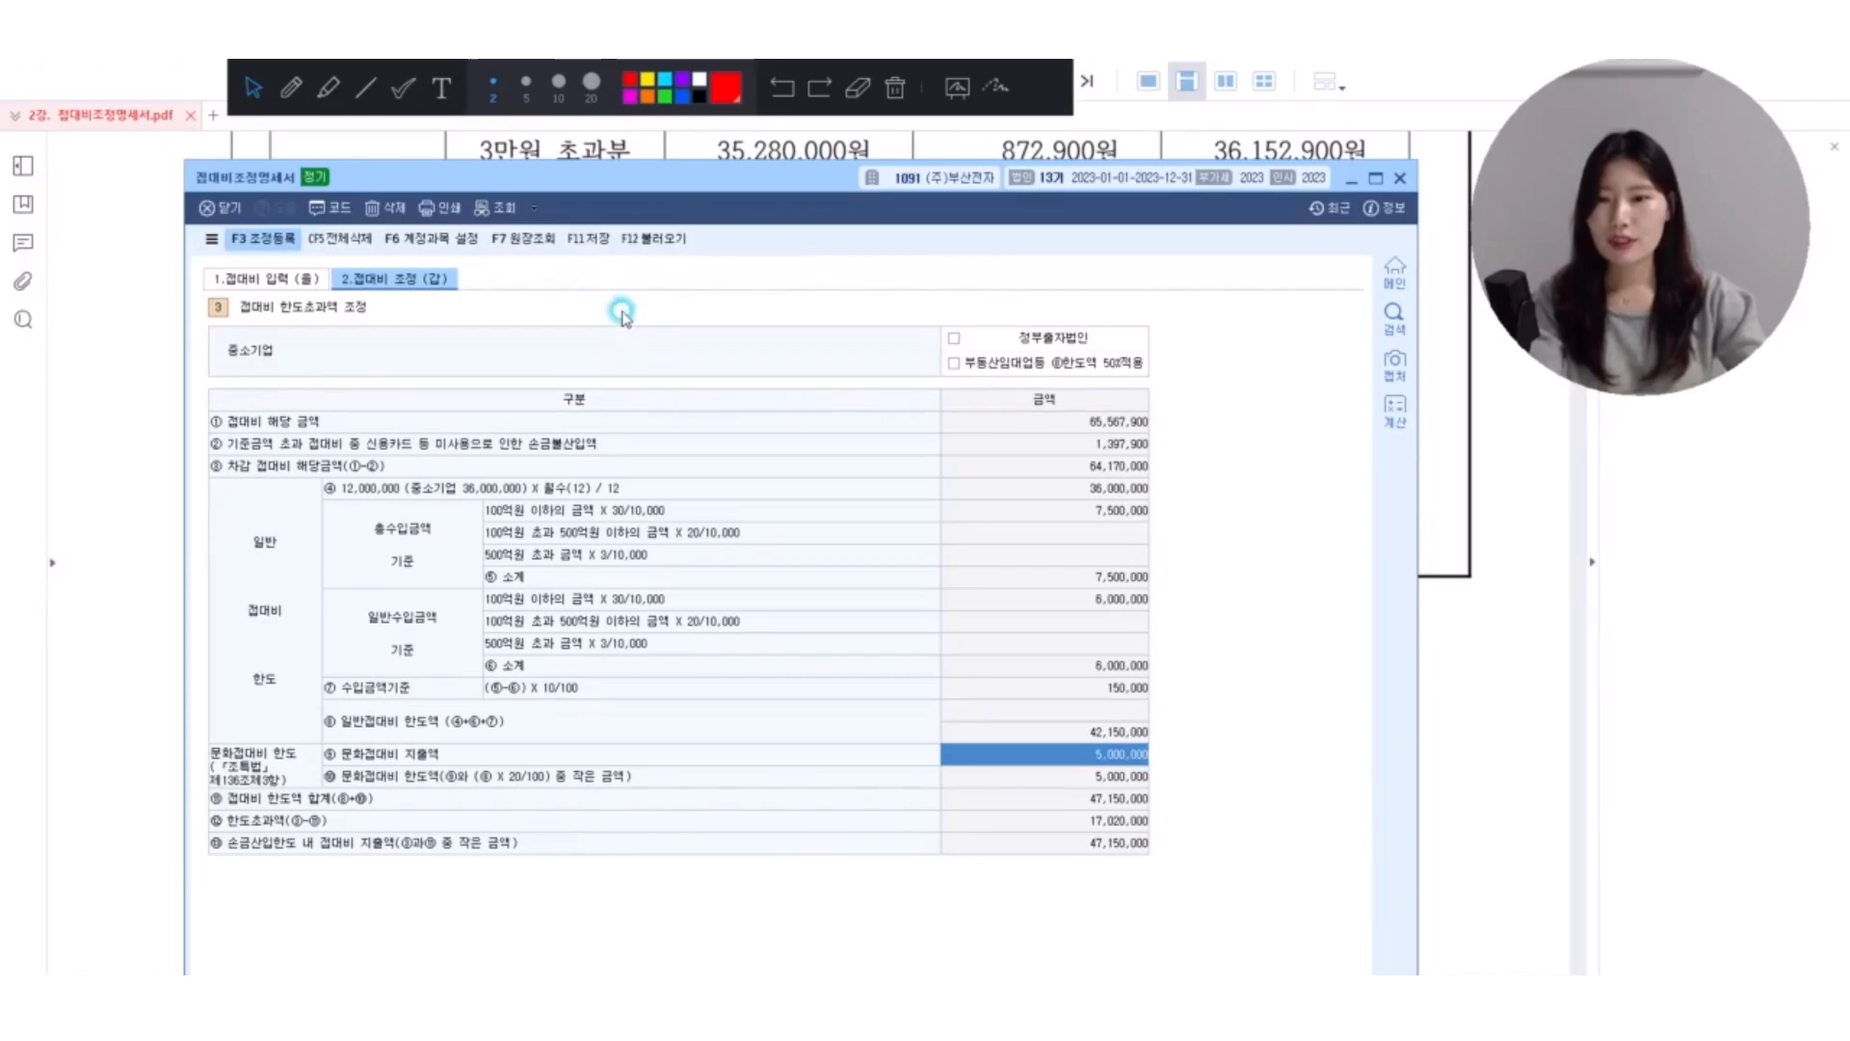
pyautogui.moveTo(612, 426); pyautogui.dragTo(626, 258)
pyautogui.click(681, 667)
pyautogui.press('Down')
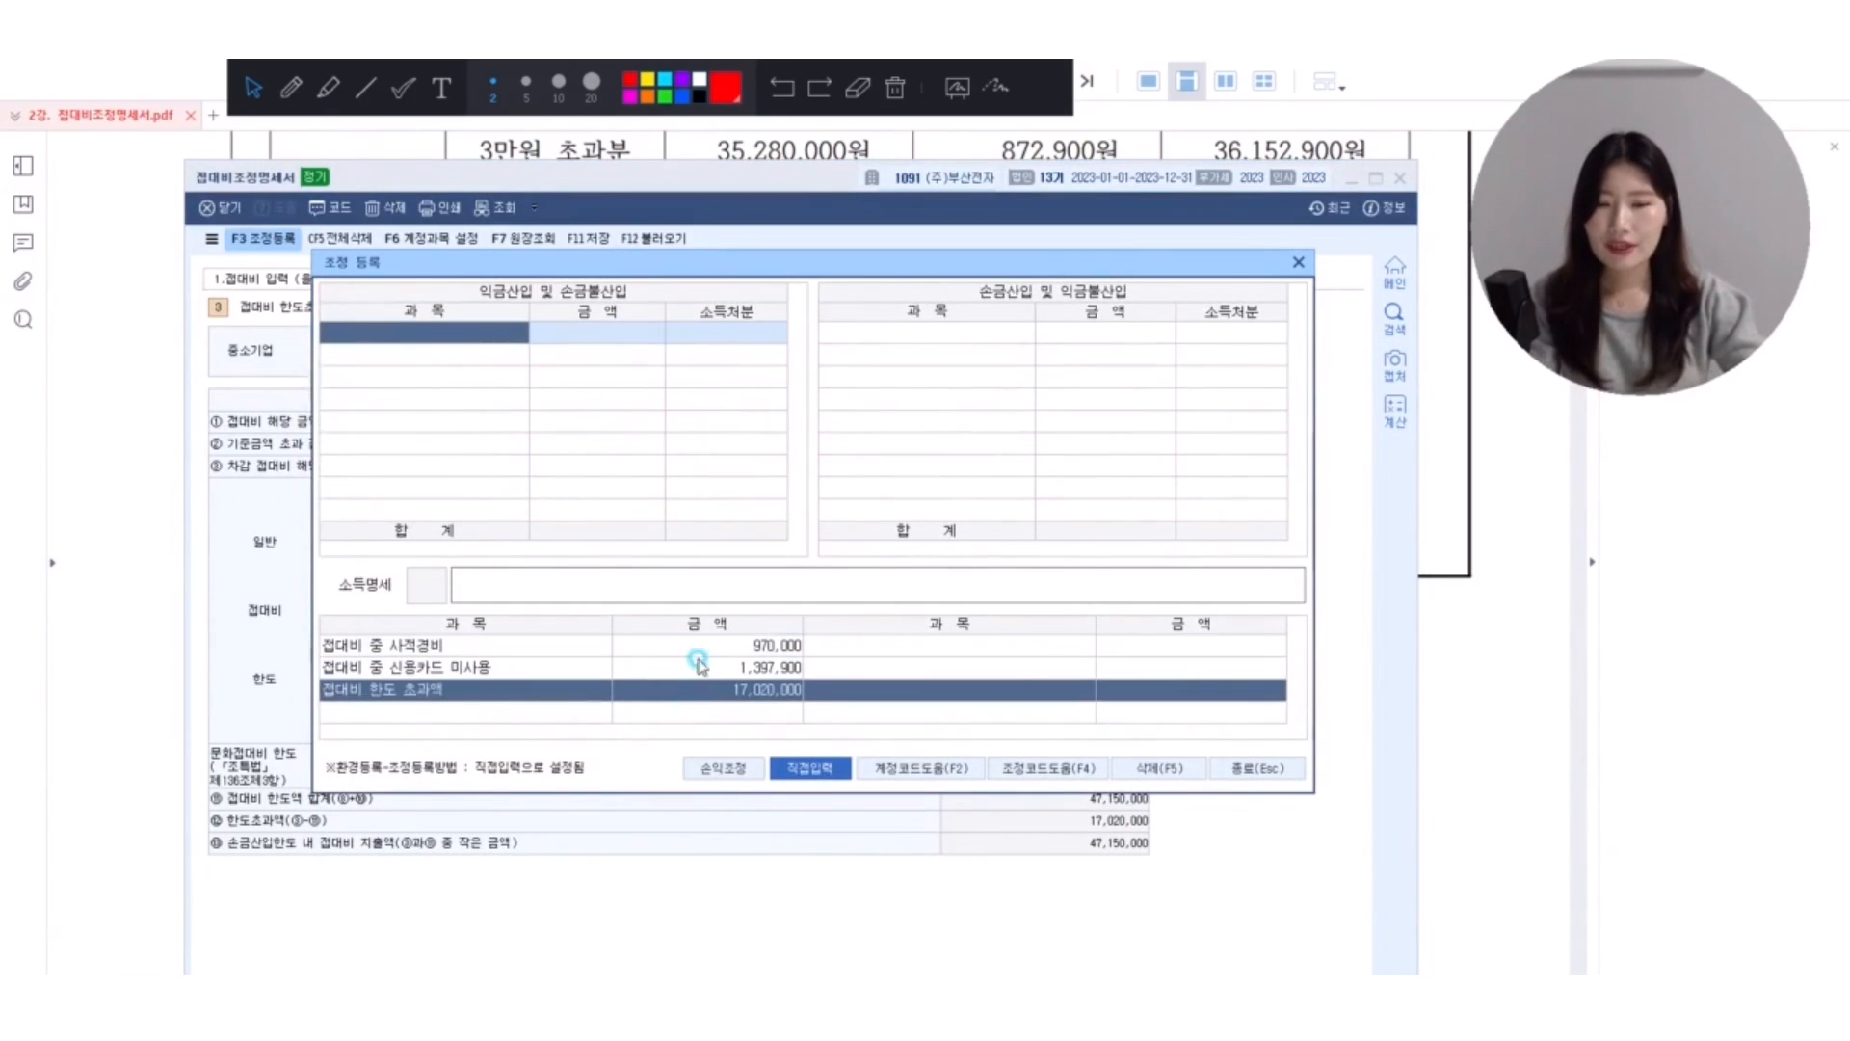
pyautogui.press('Up')
pyautogui.press('Up')
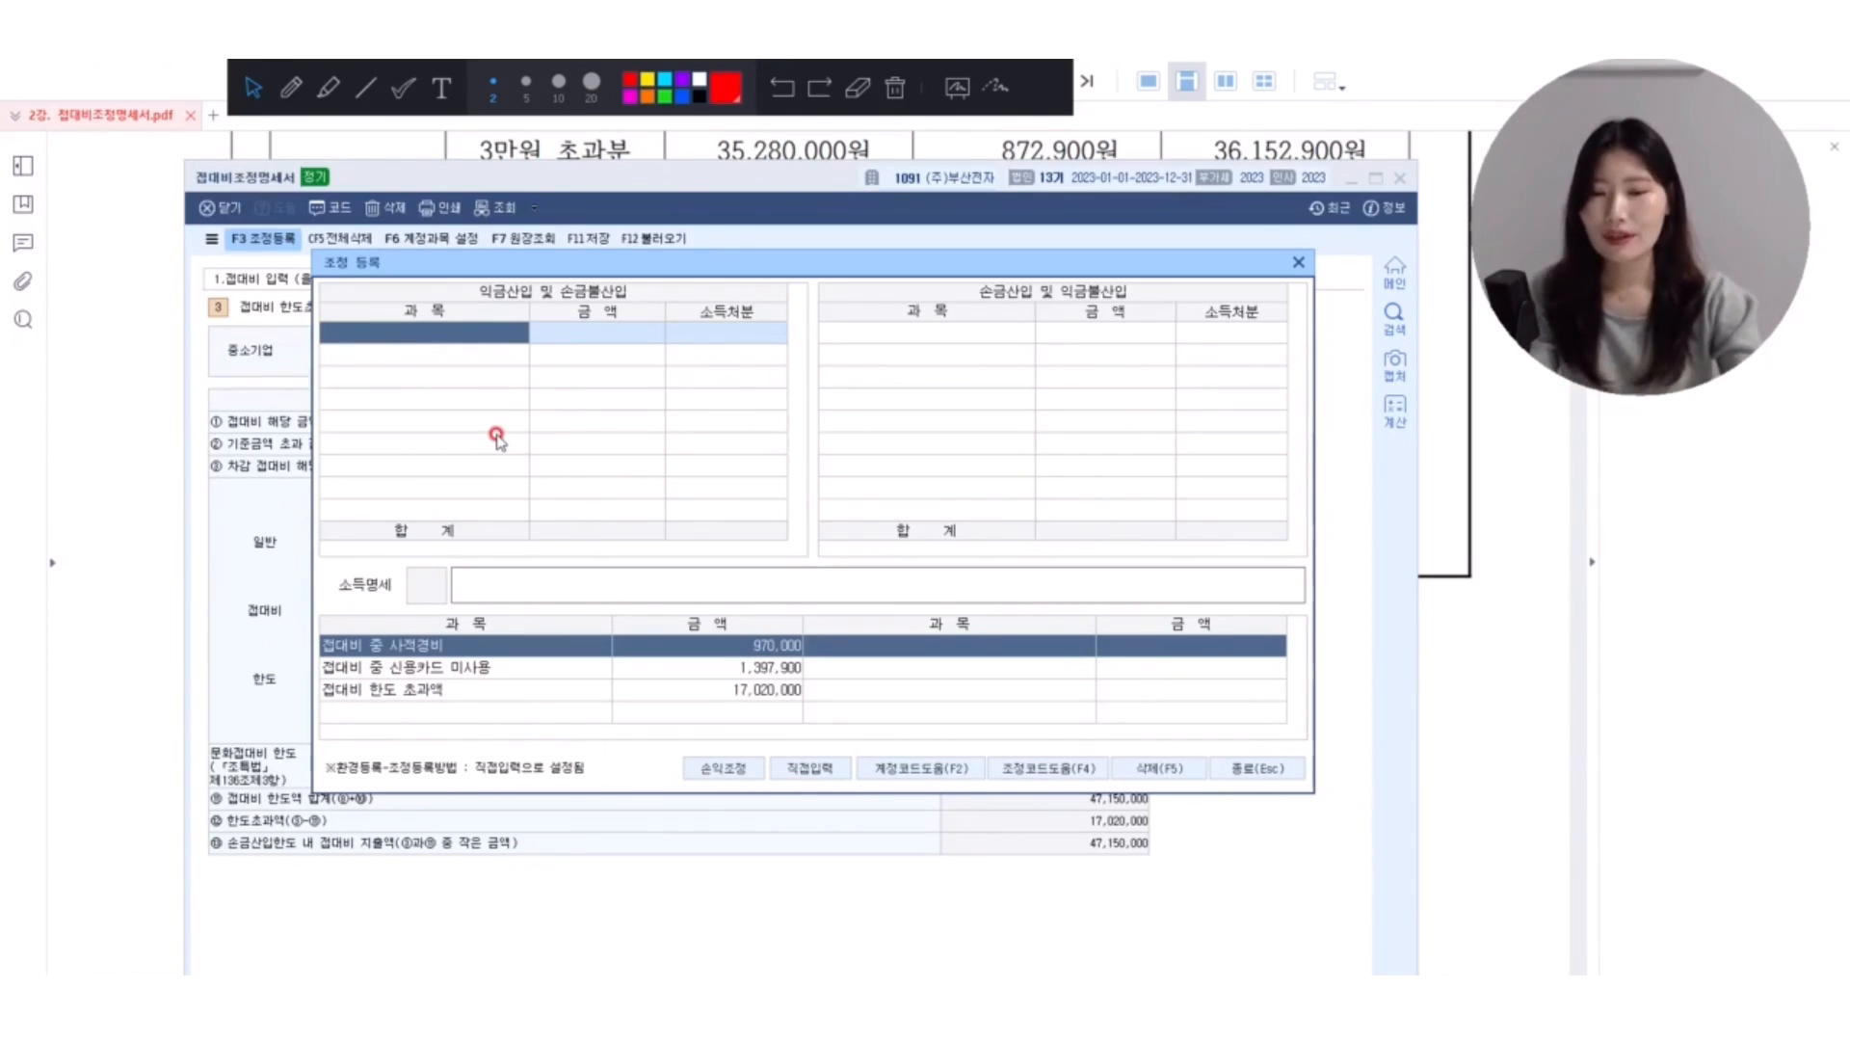
# Register 접대비중 개인적경비 under 익금산입 및 손금불산입 with the amount 970,000 and 소득처분 상여.
pyautogui.write('tkwj')
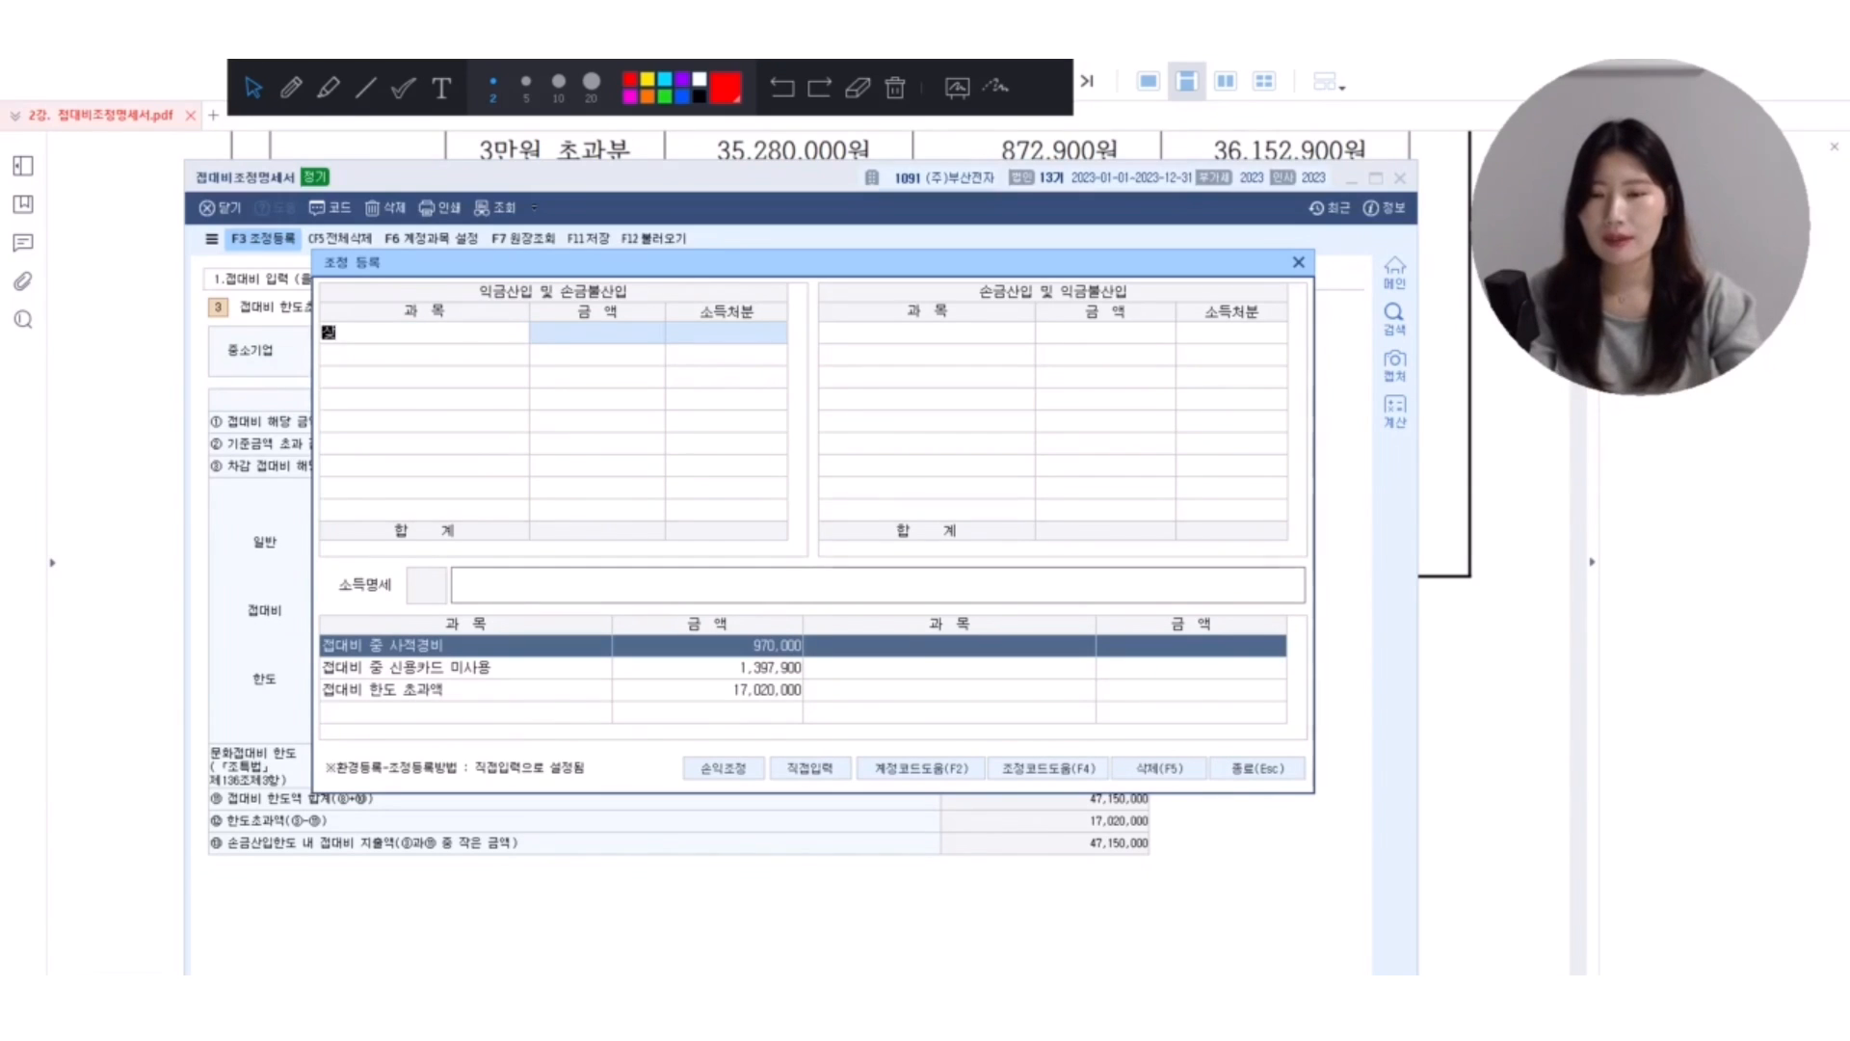
pyautogui.write('rrudql')
pyautogui.press('Return')
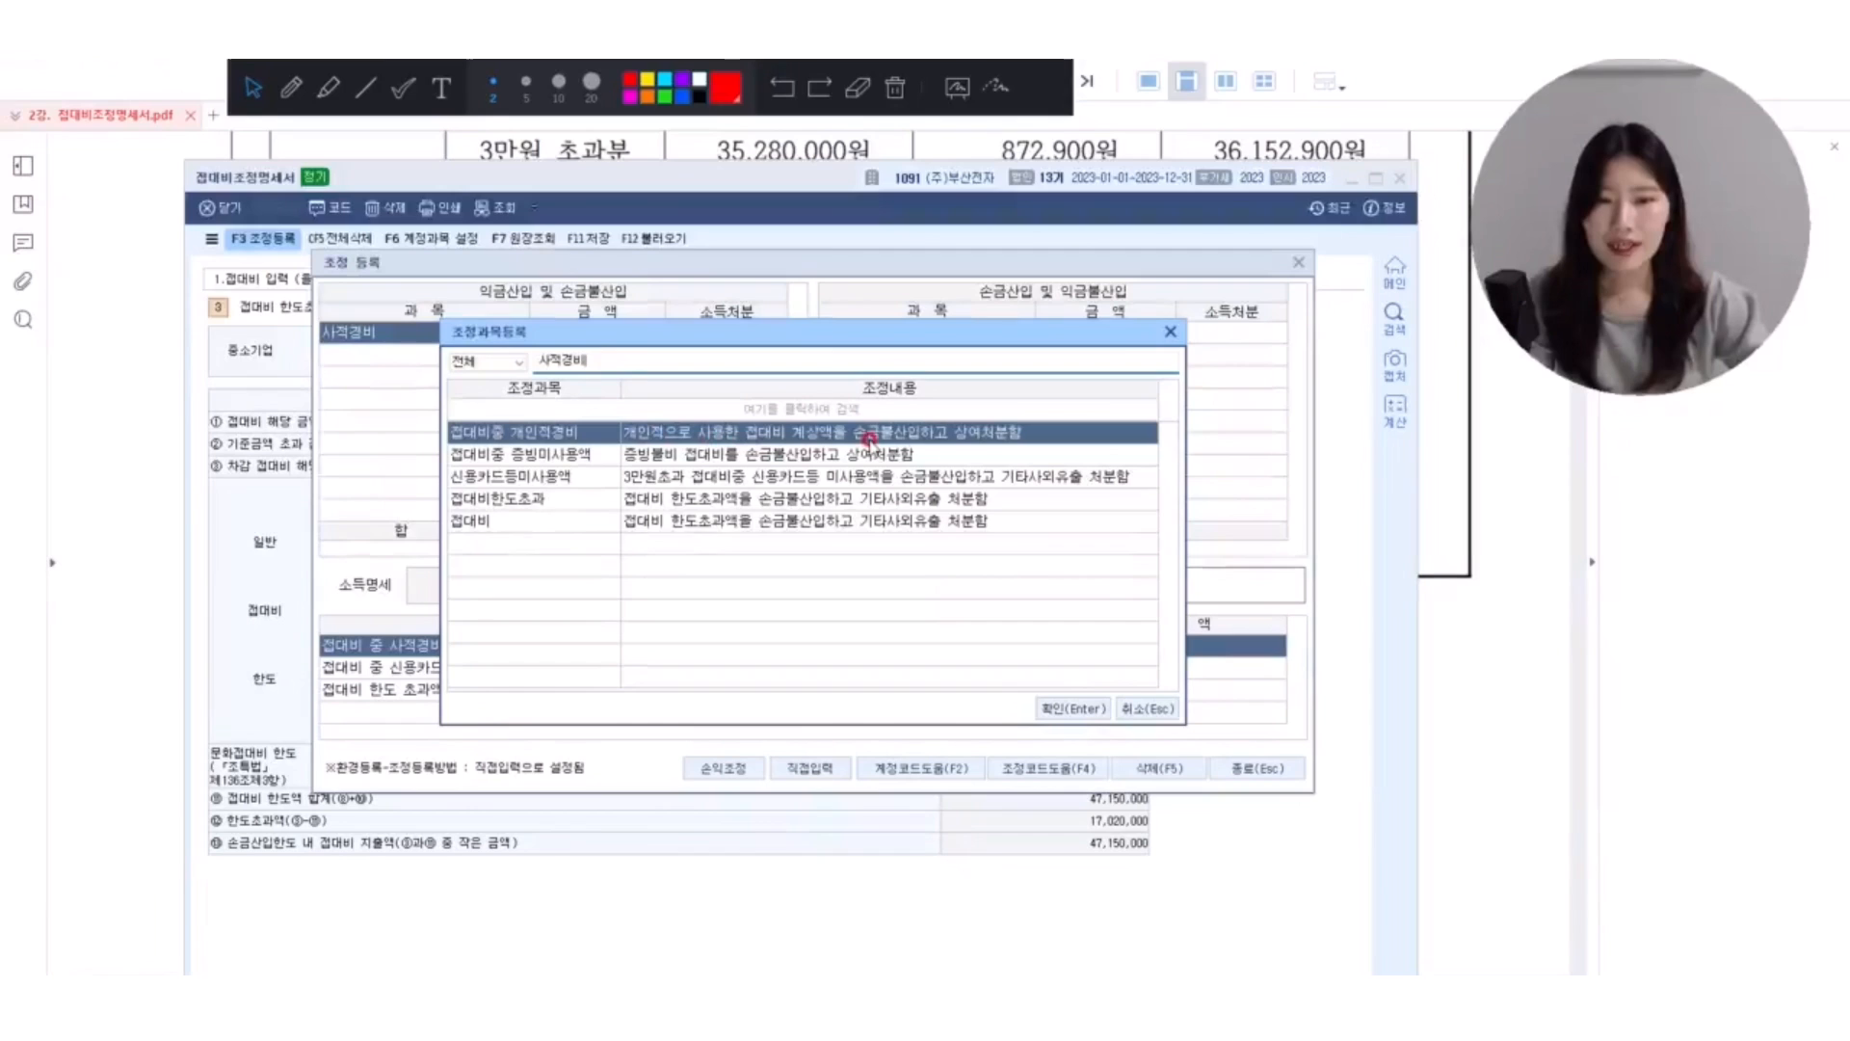
pyautogui.doubleClick(674, 435)
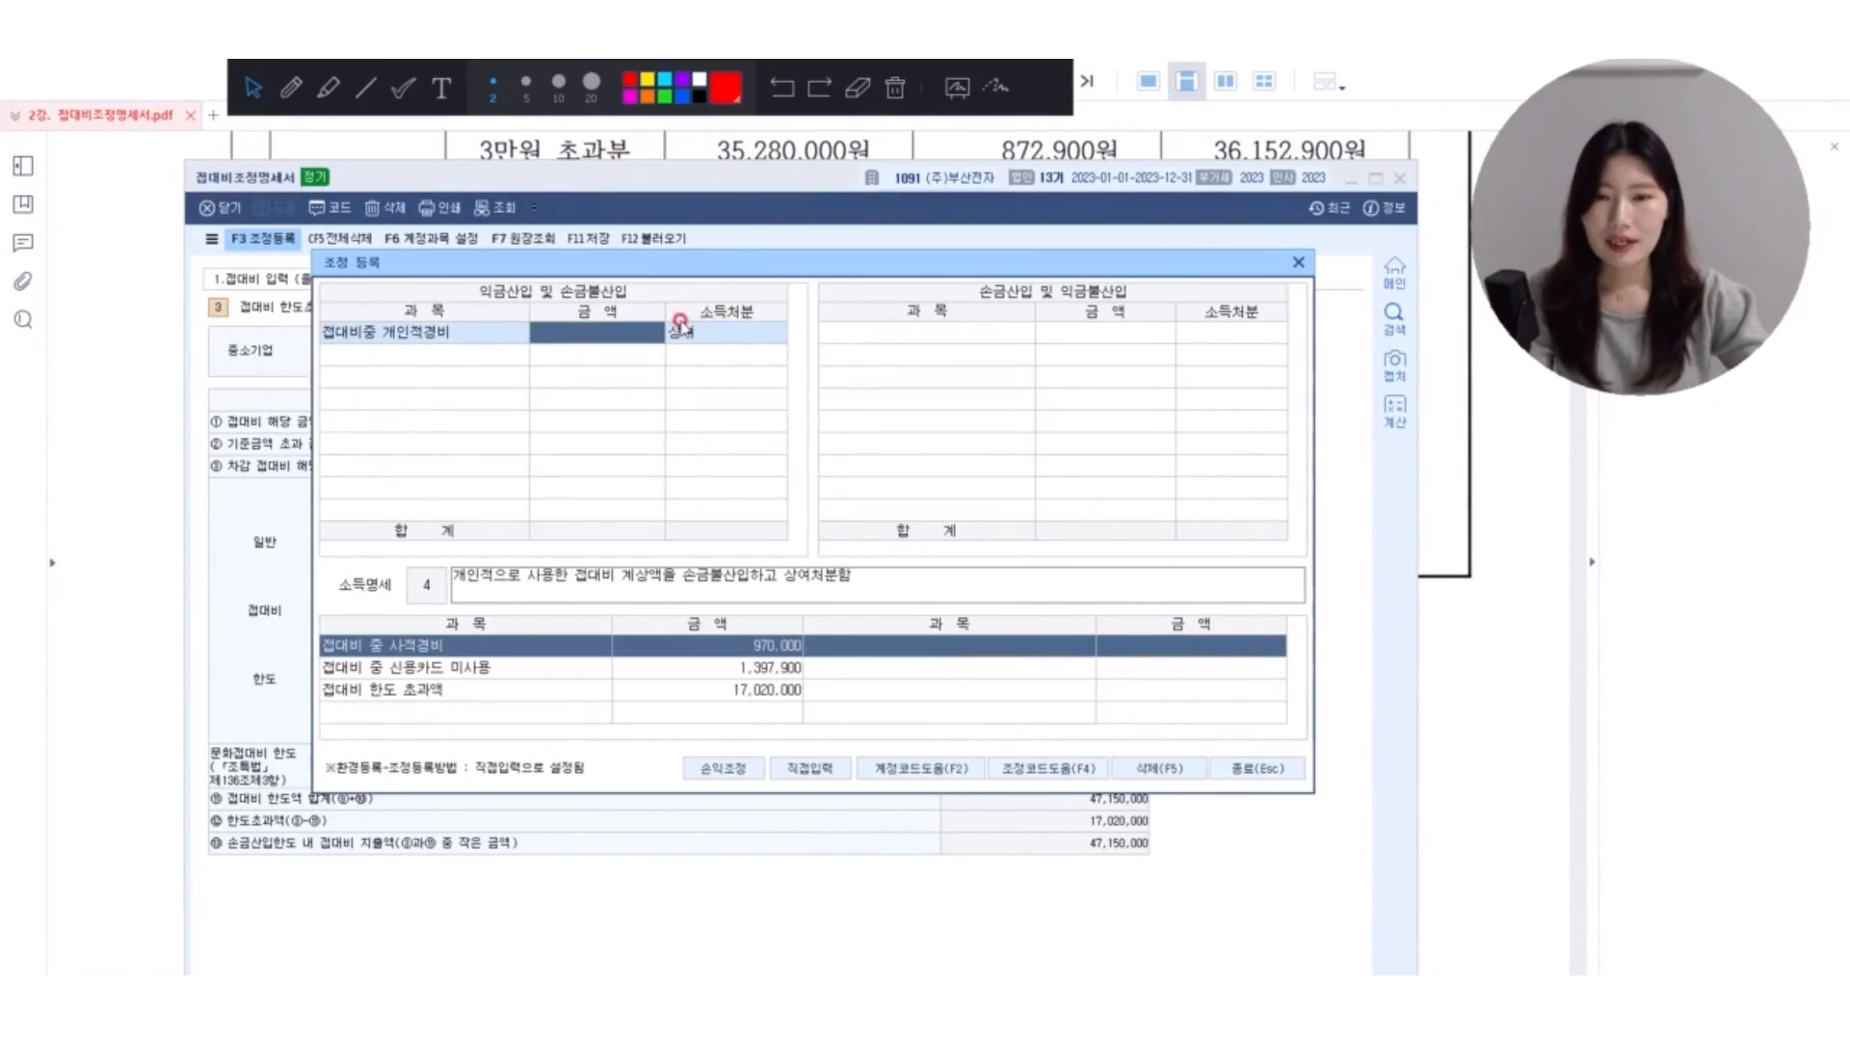
pyautogui.write('970,000')
pyautogui.press('Return')
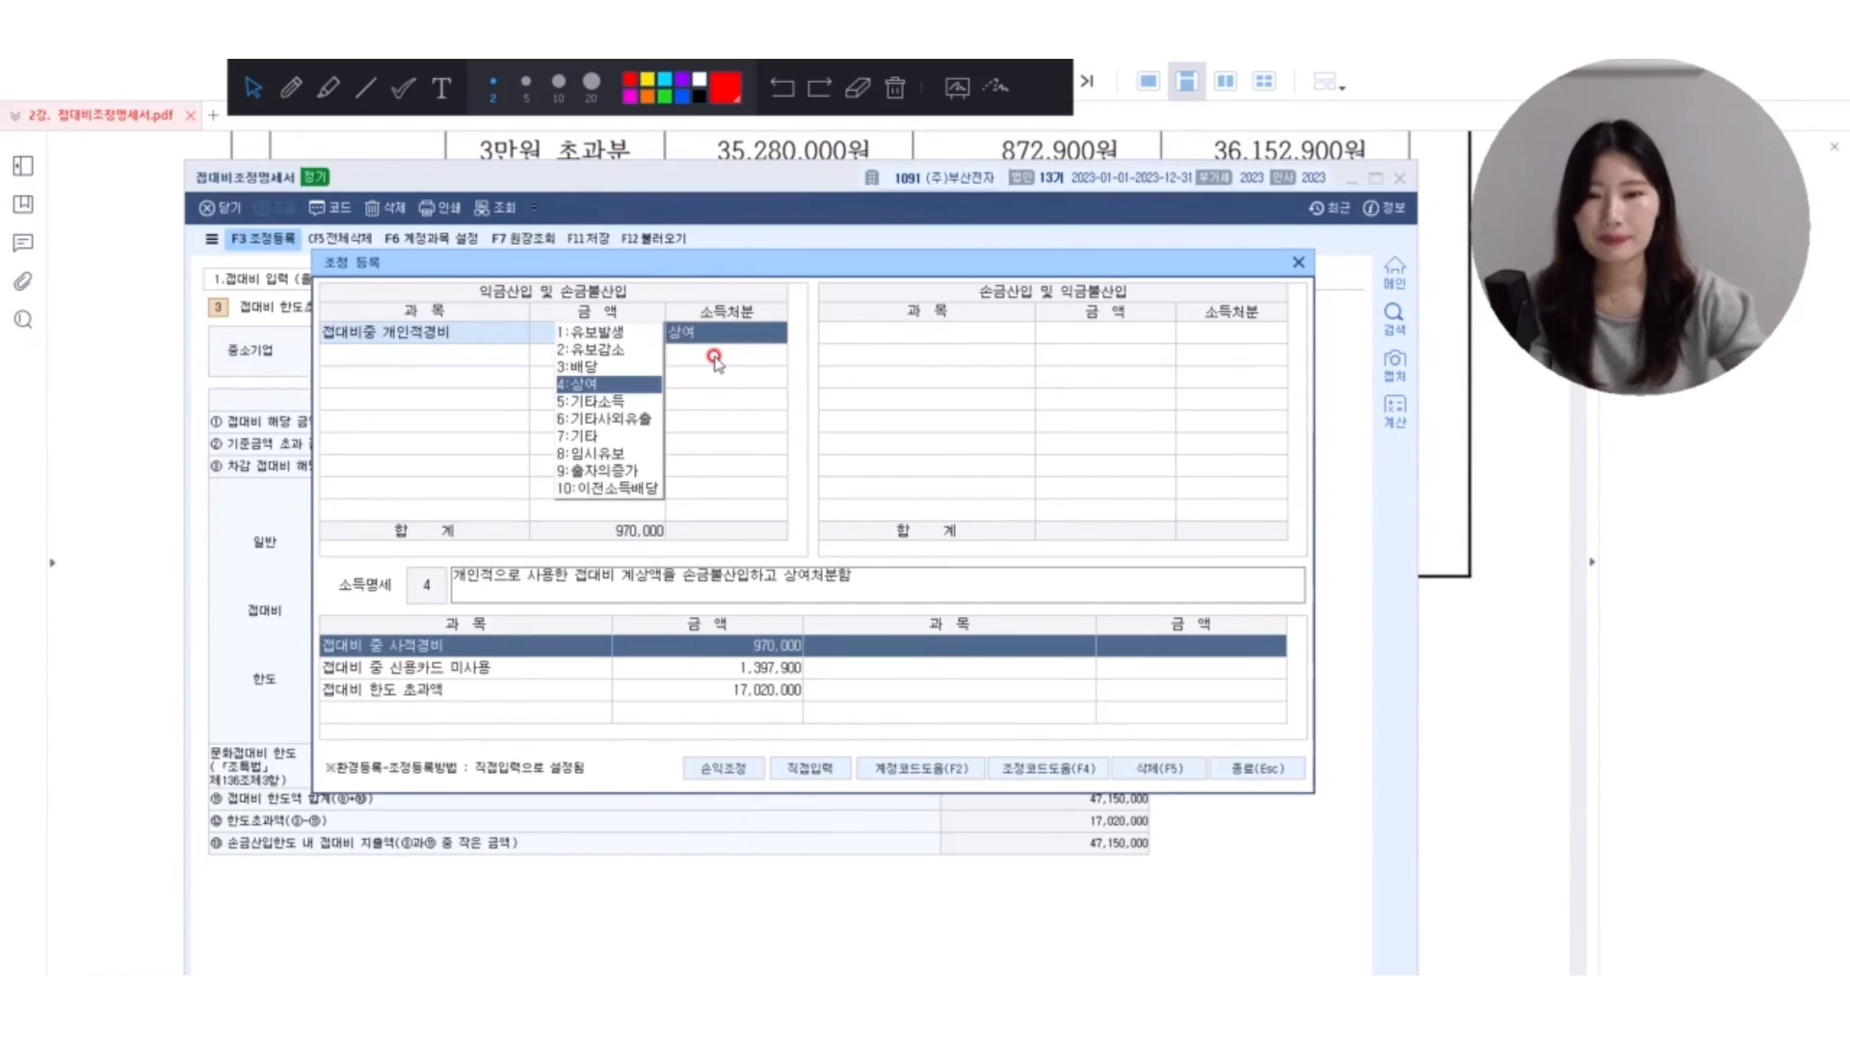
pyautogui.press('Return')
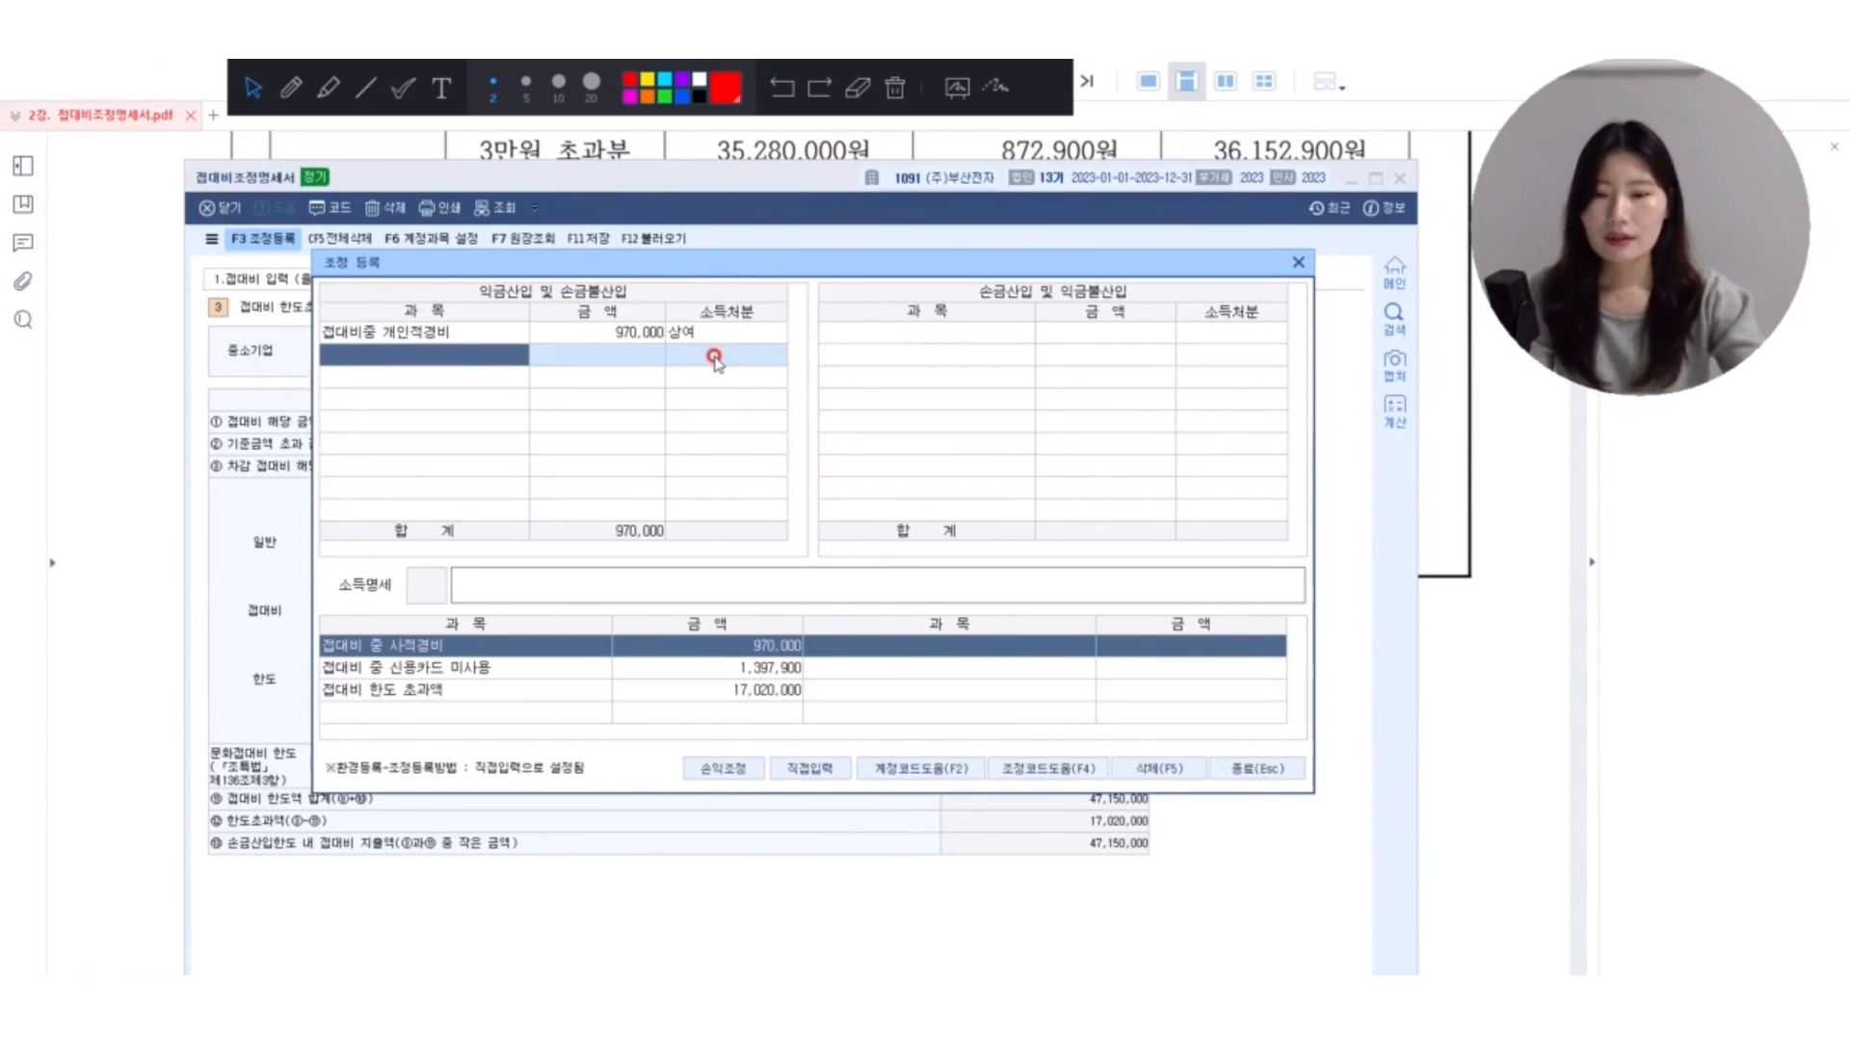
# Register 신용카드등미사용액 under 익금산입 및 손금불산입 with the amount 1,397,900 and 소득처분 기타사외유출.
pyautogui.write('신용카드')
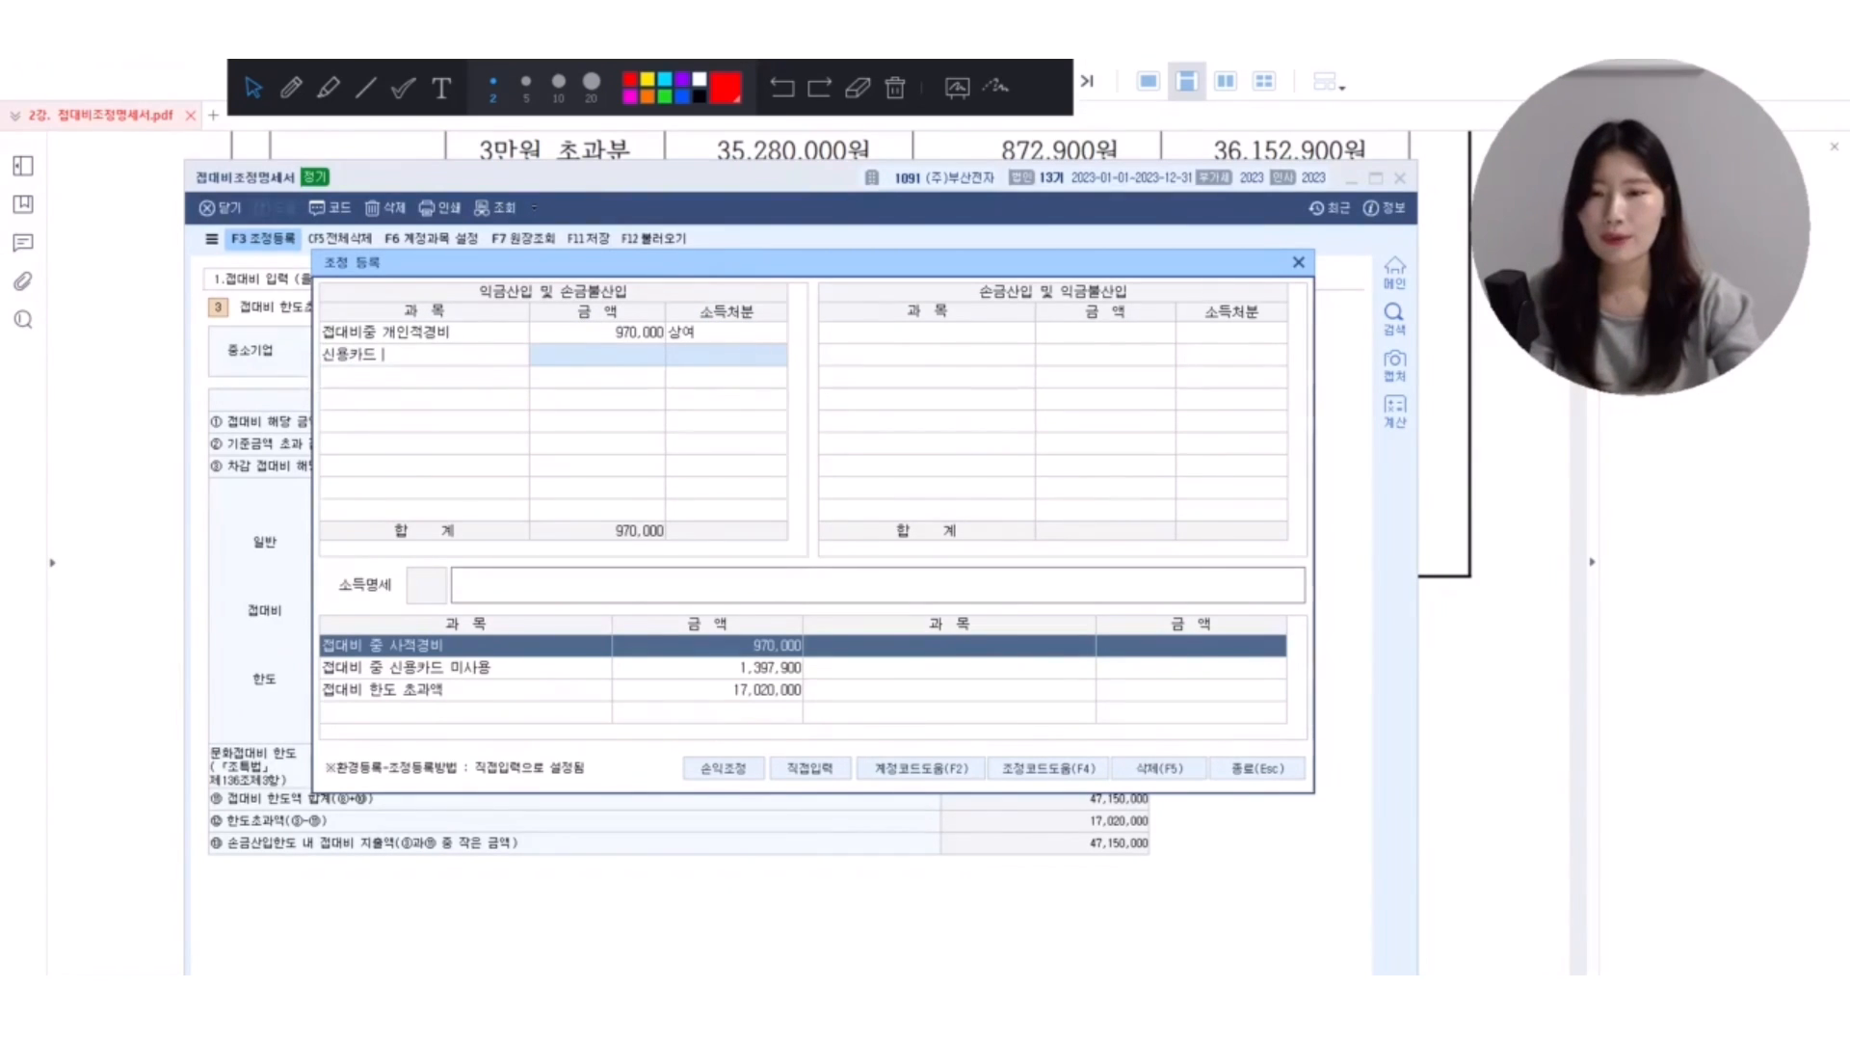
pyautogui.press('Return')
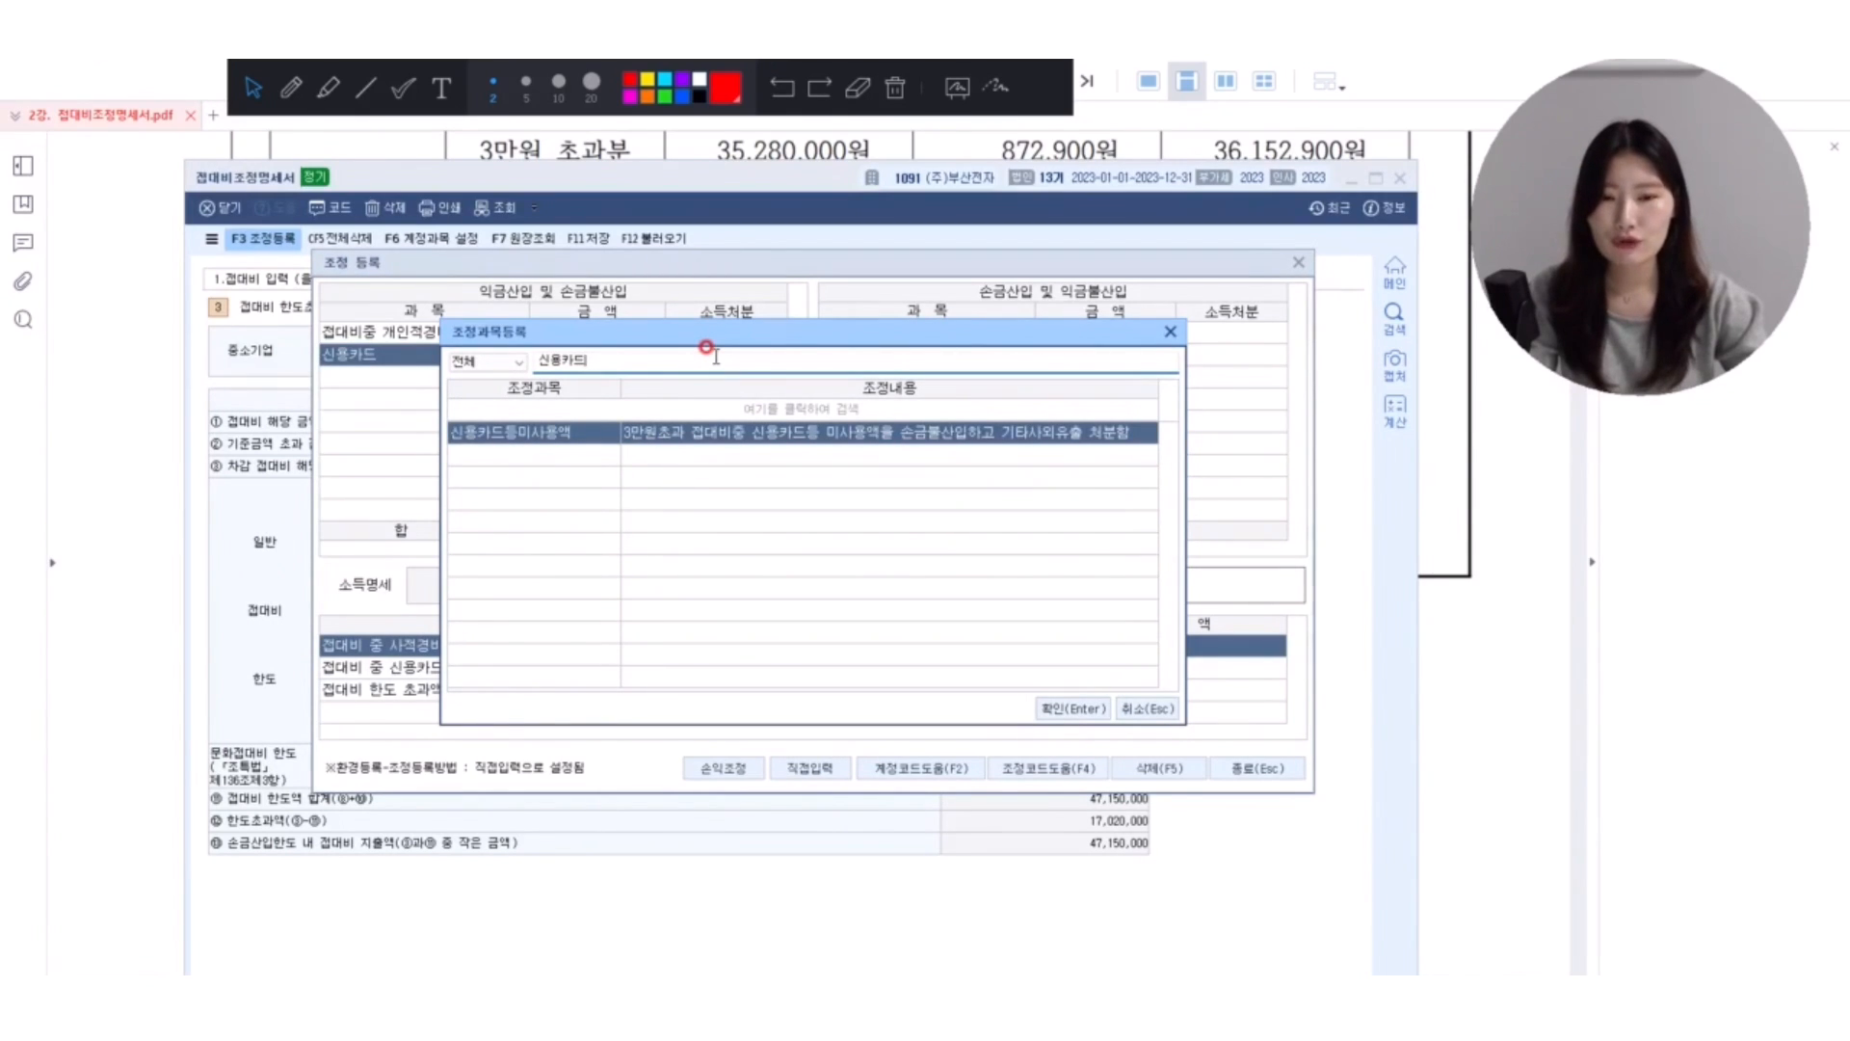
pyautogui.press('Return')
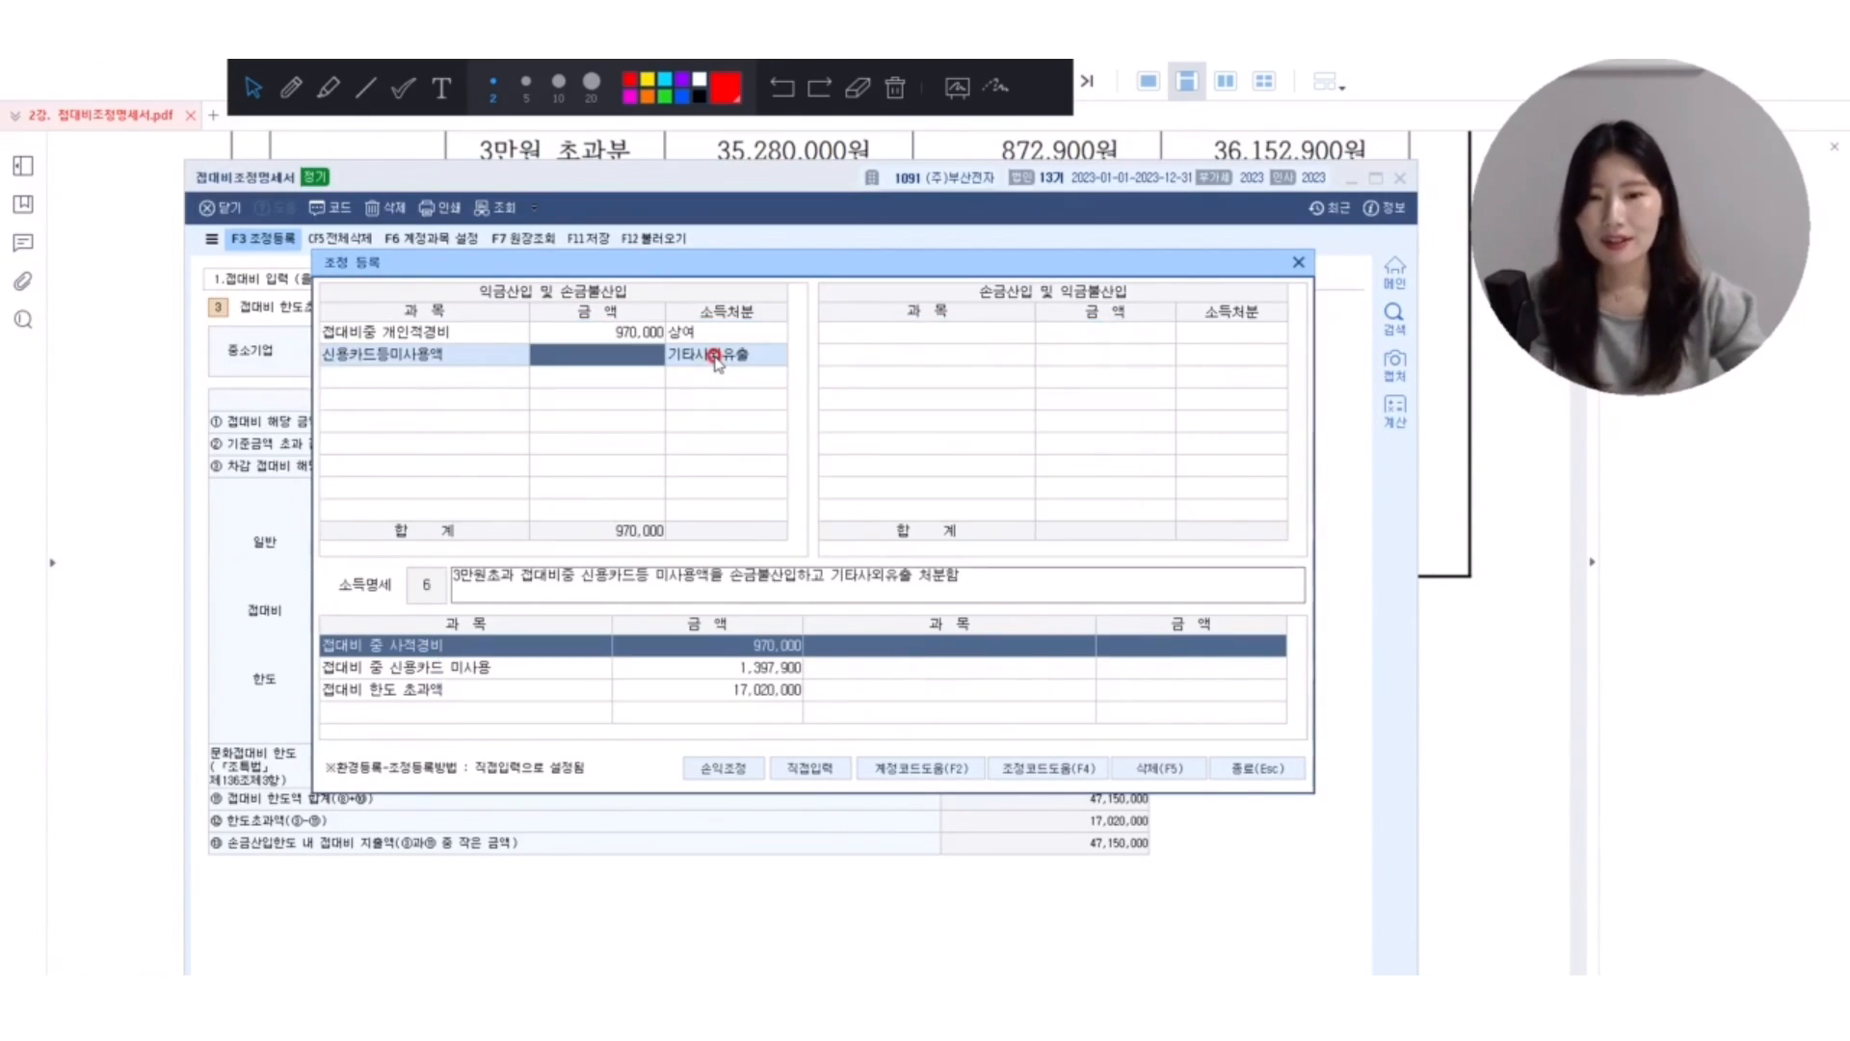
pyautogui.write('1,')
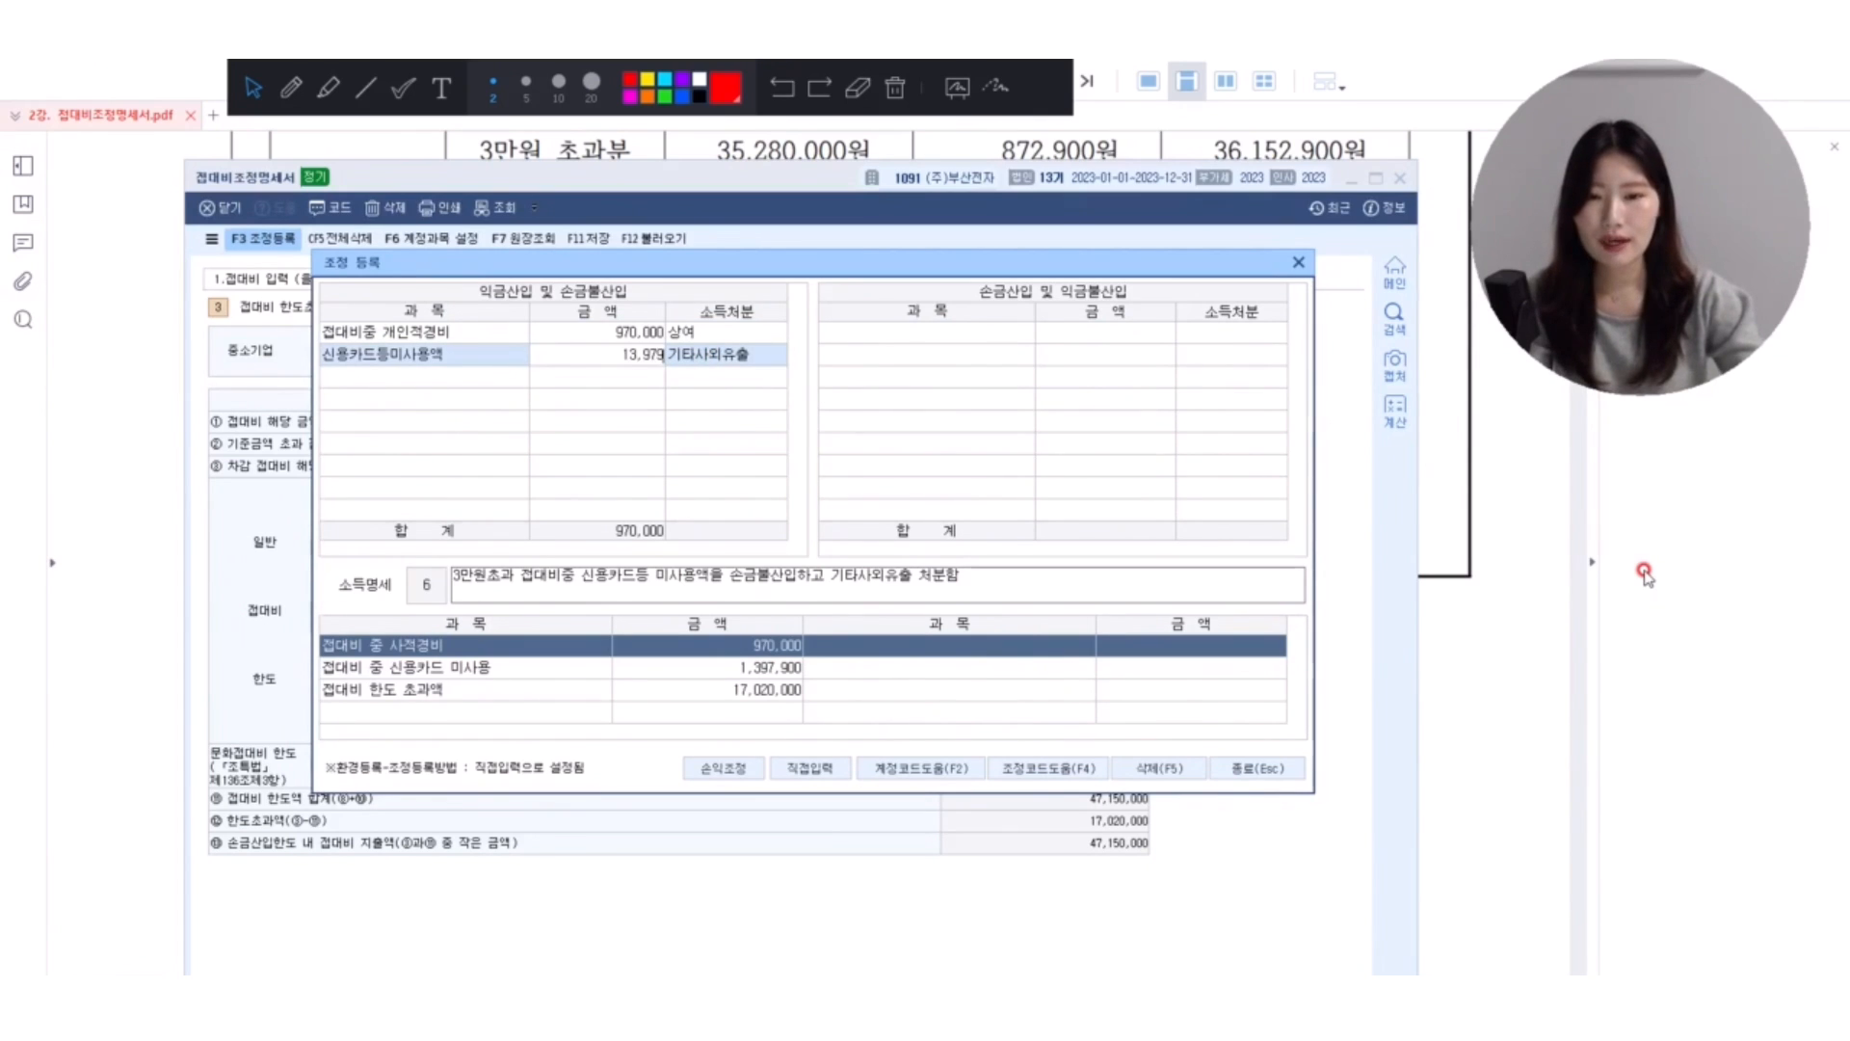
pyautogui.write('397,900')
pyautogui.press('Return')
pyautogui.press('Return')
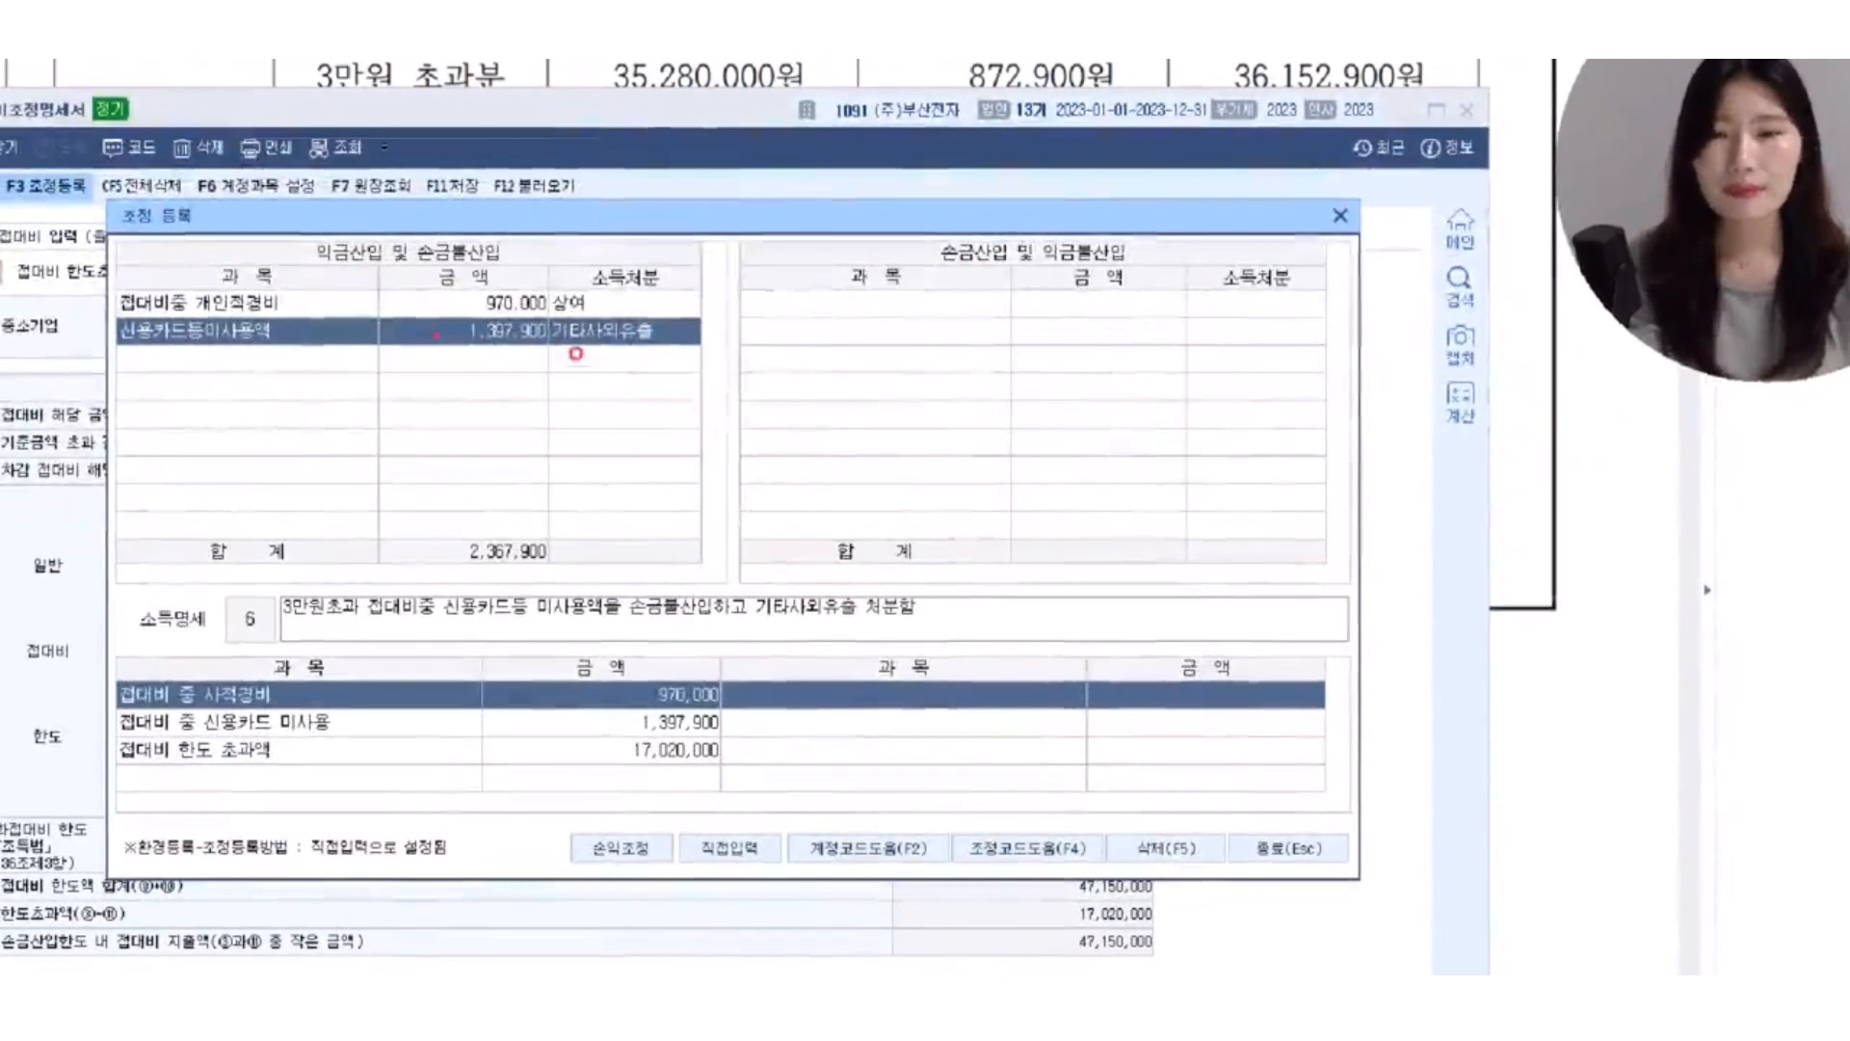
# Box the 1,397,900 amount in red and handwrite 접 + 제 beneath it.
pyautogui.moveTo(426, 316)
pyautogui.mouseDown()
pyautogui.moveTo(525, 321)
pyautogui.moveTo(552, 347)
pyautogui.mouseUp()
pyautogui.moveTo(443, 385)
pyautogui.mouseDown()
pyautogui.moveTo(460, 426)
pyautogui.moveTo(507, 430)
pyautogui.mouseUp()
pyautogui.moveTo(504, 396)
pyautogui.mouseDown()
pyautogui.moveTo(547, 380)
pyautogui.moveTo(546, 424)
pyautogui.mouseUp()
pyautogui.moveTo(518, 438)
pyautogui.mouseDown()
pyautogui.moveTo(521, 503)
pyautogui.moveTo(575, 503)
pyautogui.mouseUp()
pyautogui.moveTo(523, 501)
pyautogui.mouseDown()
pyautogui.moveTo(578, 499)
pyautogui.moveTo(573, 472)
pyautogui.mouseUp()
pyautogui.moveTo(604, 435)
pyautogui.mouseDown()
pyautogui.moveTo(674, 431)
pyautogui.moveTo(655, 472)
pyautogui.mouseUp()
pyautogui.moveTo(704, 390); pyautogui.dragTo(720, 446)
pyautogui.moveTo(736, 416); pyautogui.dragTo(785, 448)
pyautogui.moveTo(785, 418)
pyautogui.mouseDown()
pyautogui.moveTo(807, 414)
pyautogui.moveTo(827, 455)
pyautogui.mouseUp()
pyautogui.click(784, 479)
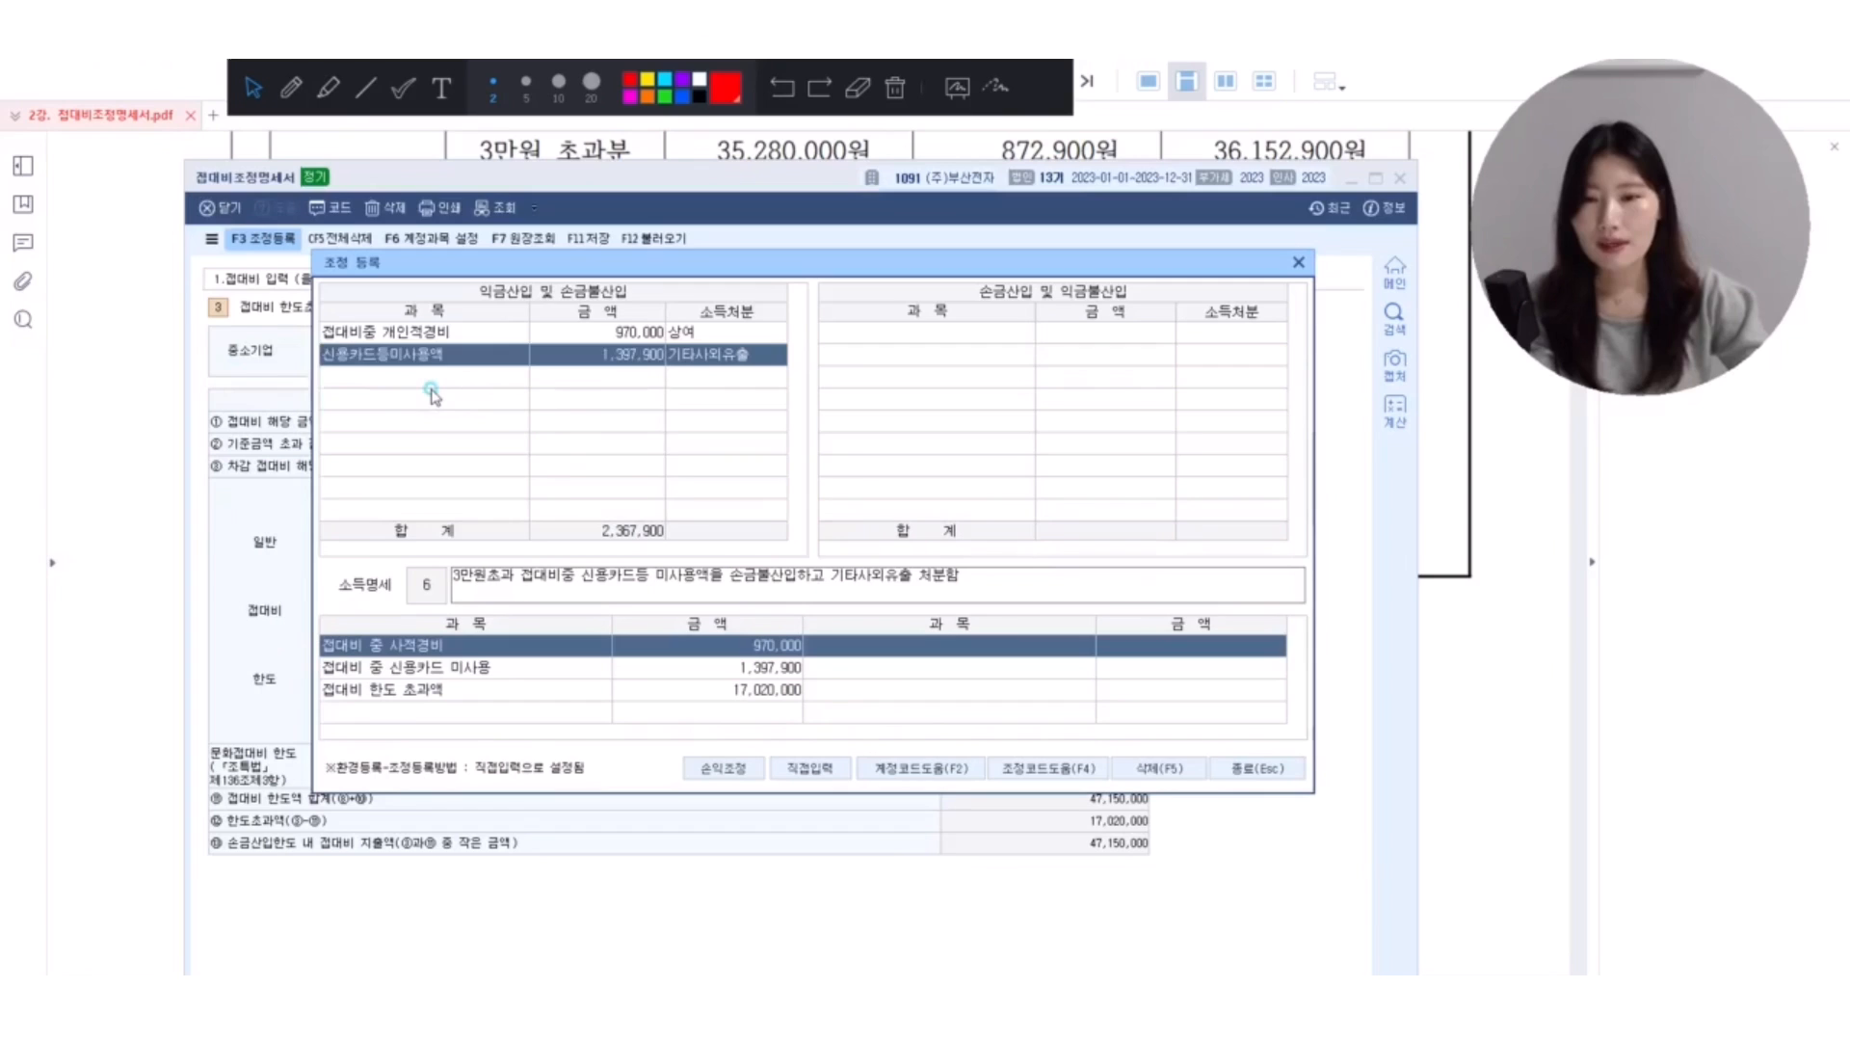
# Register 접대비한도초과 under 익금산입 및 손금불산입 with the amount 17,020,000 and 소득처분 기타사외유출.
pyautogui.click(253, 382)
pyautogui.click(266, 358)
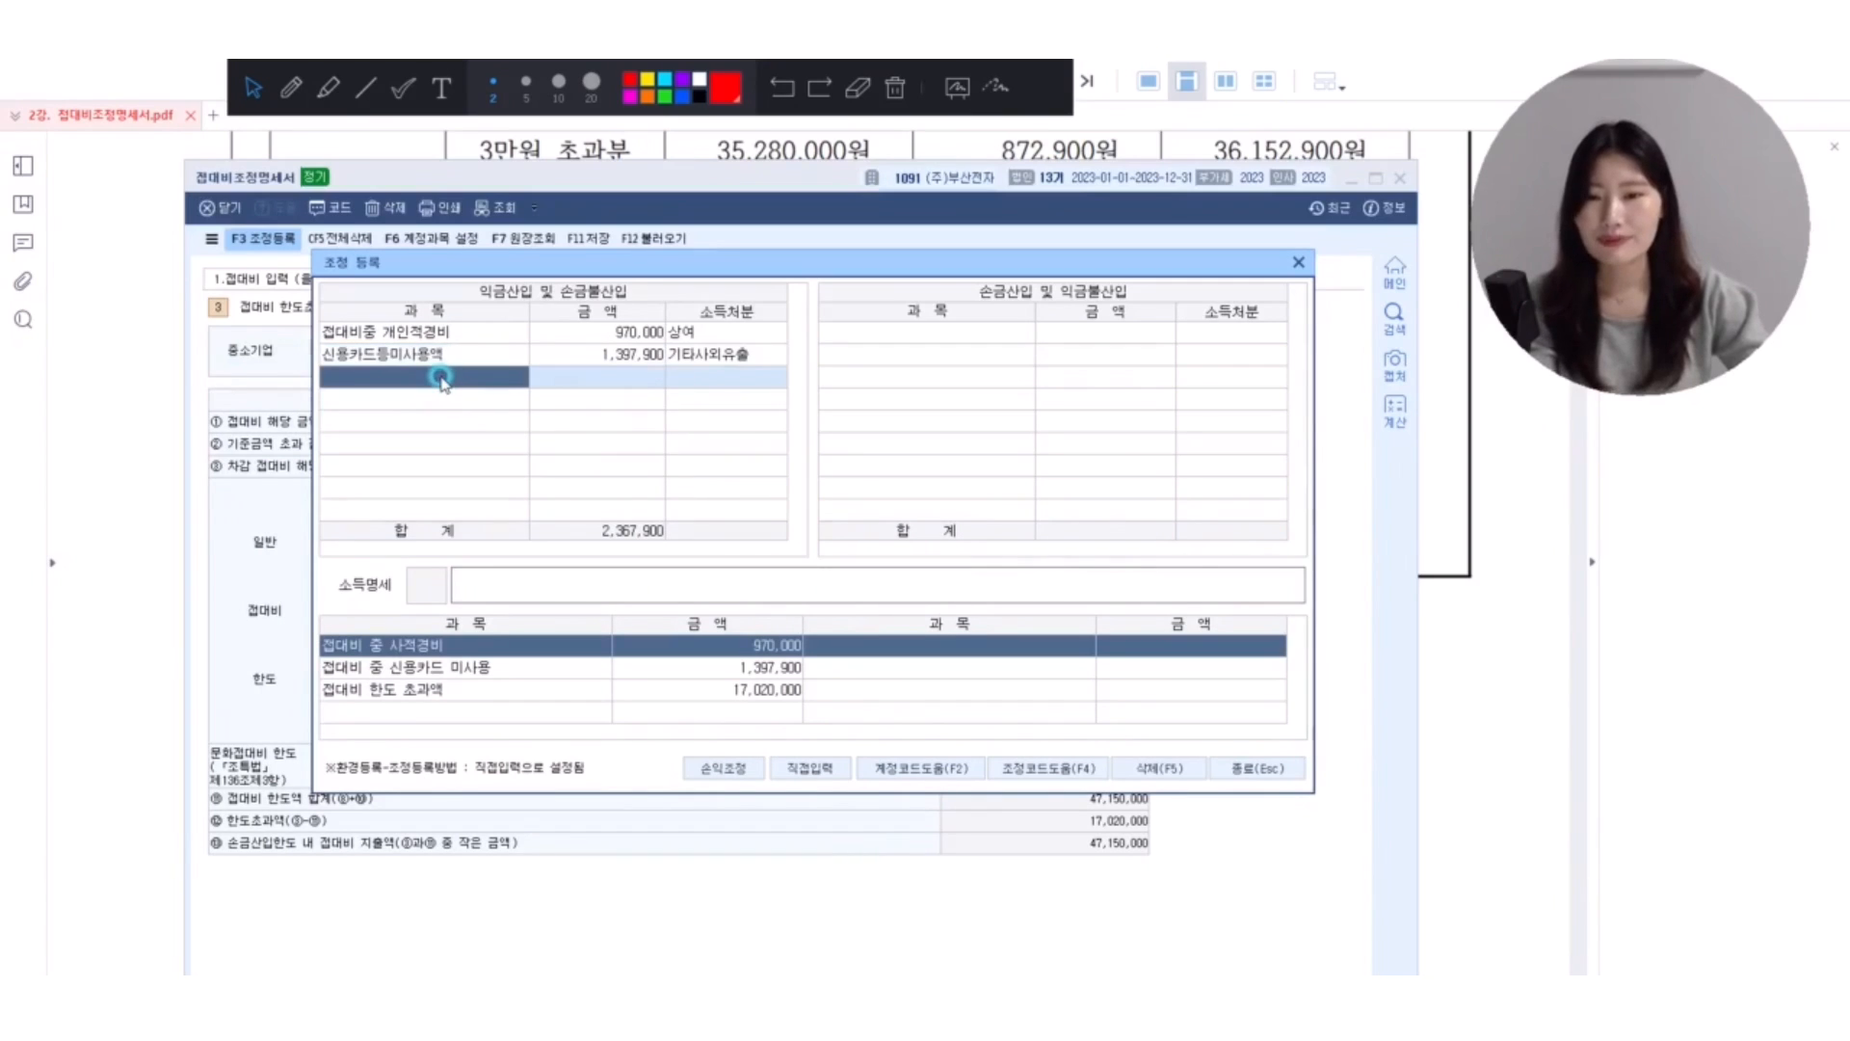
pyautogui.write('한도초')
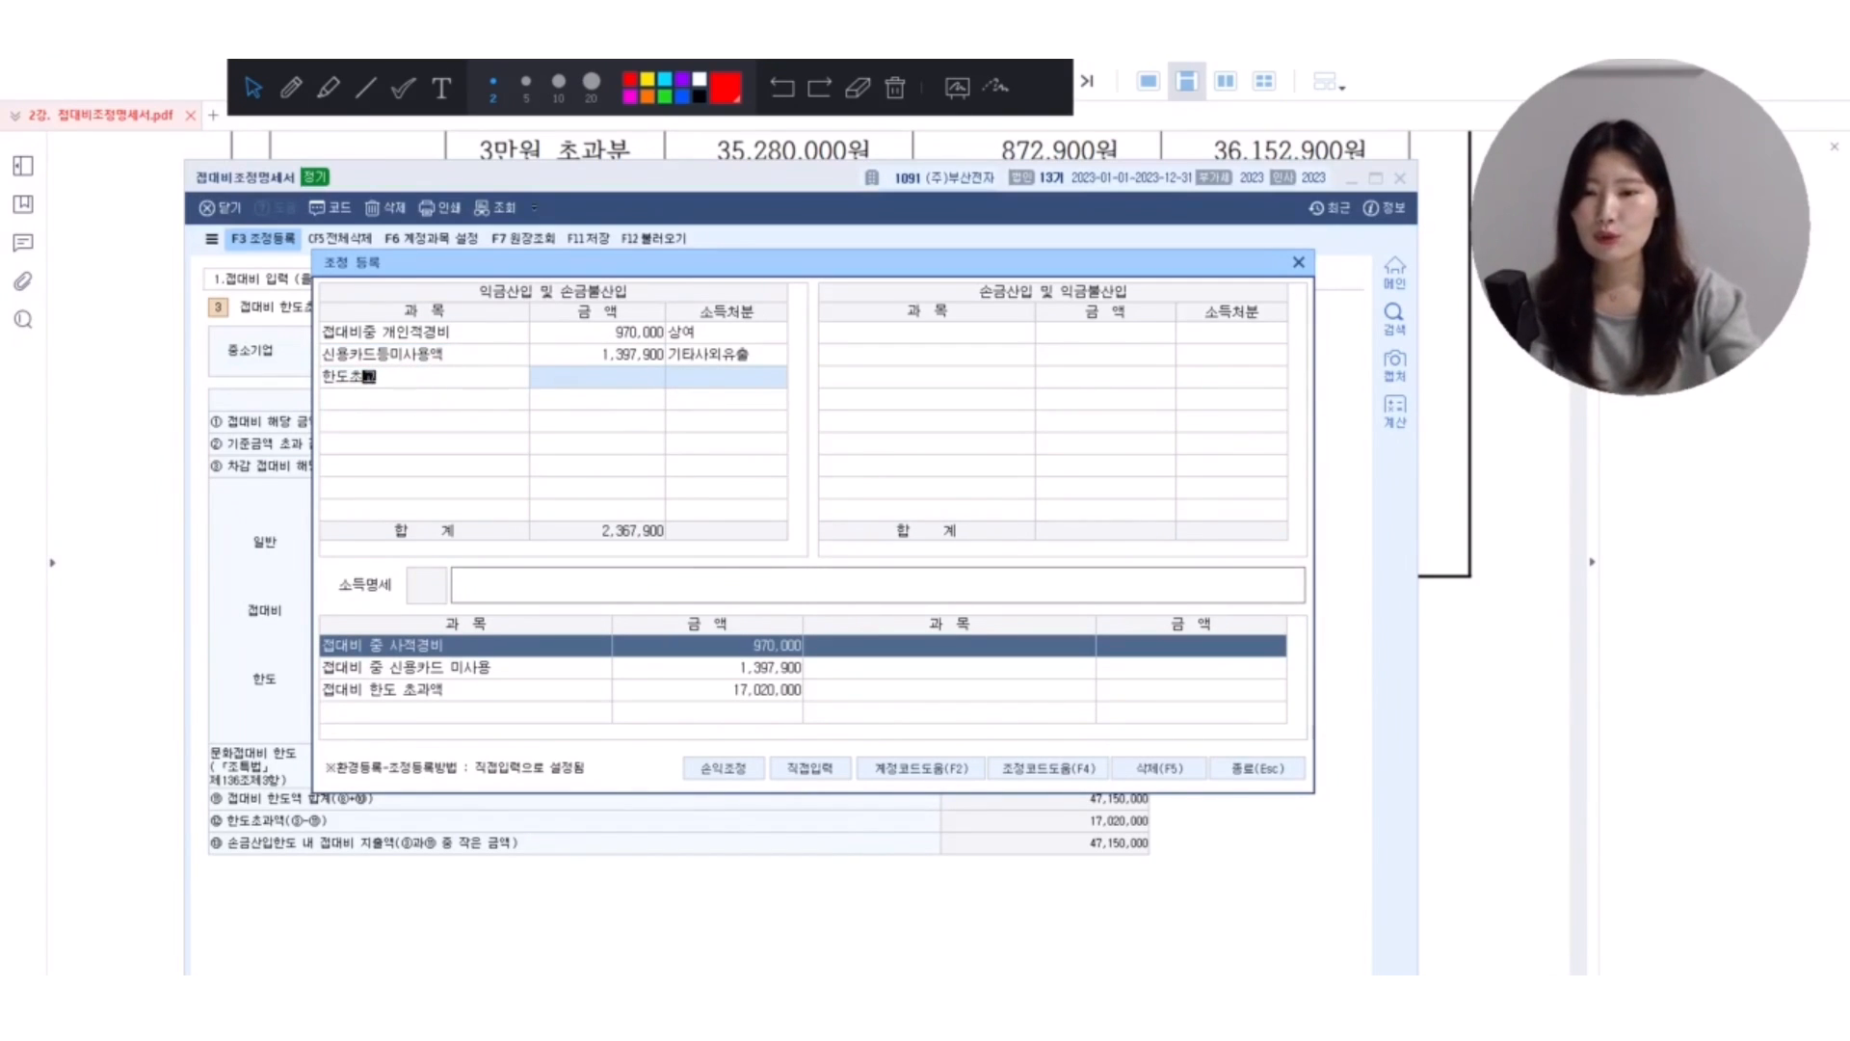
pyautogui.write('과')
pyautogui.press('Return')
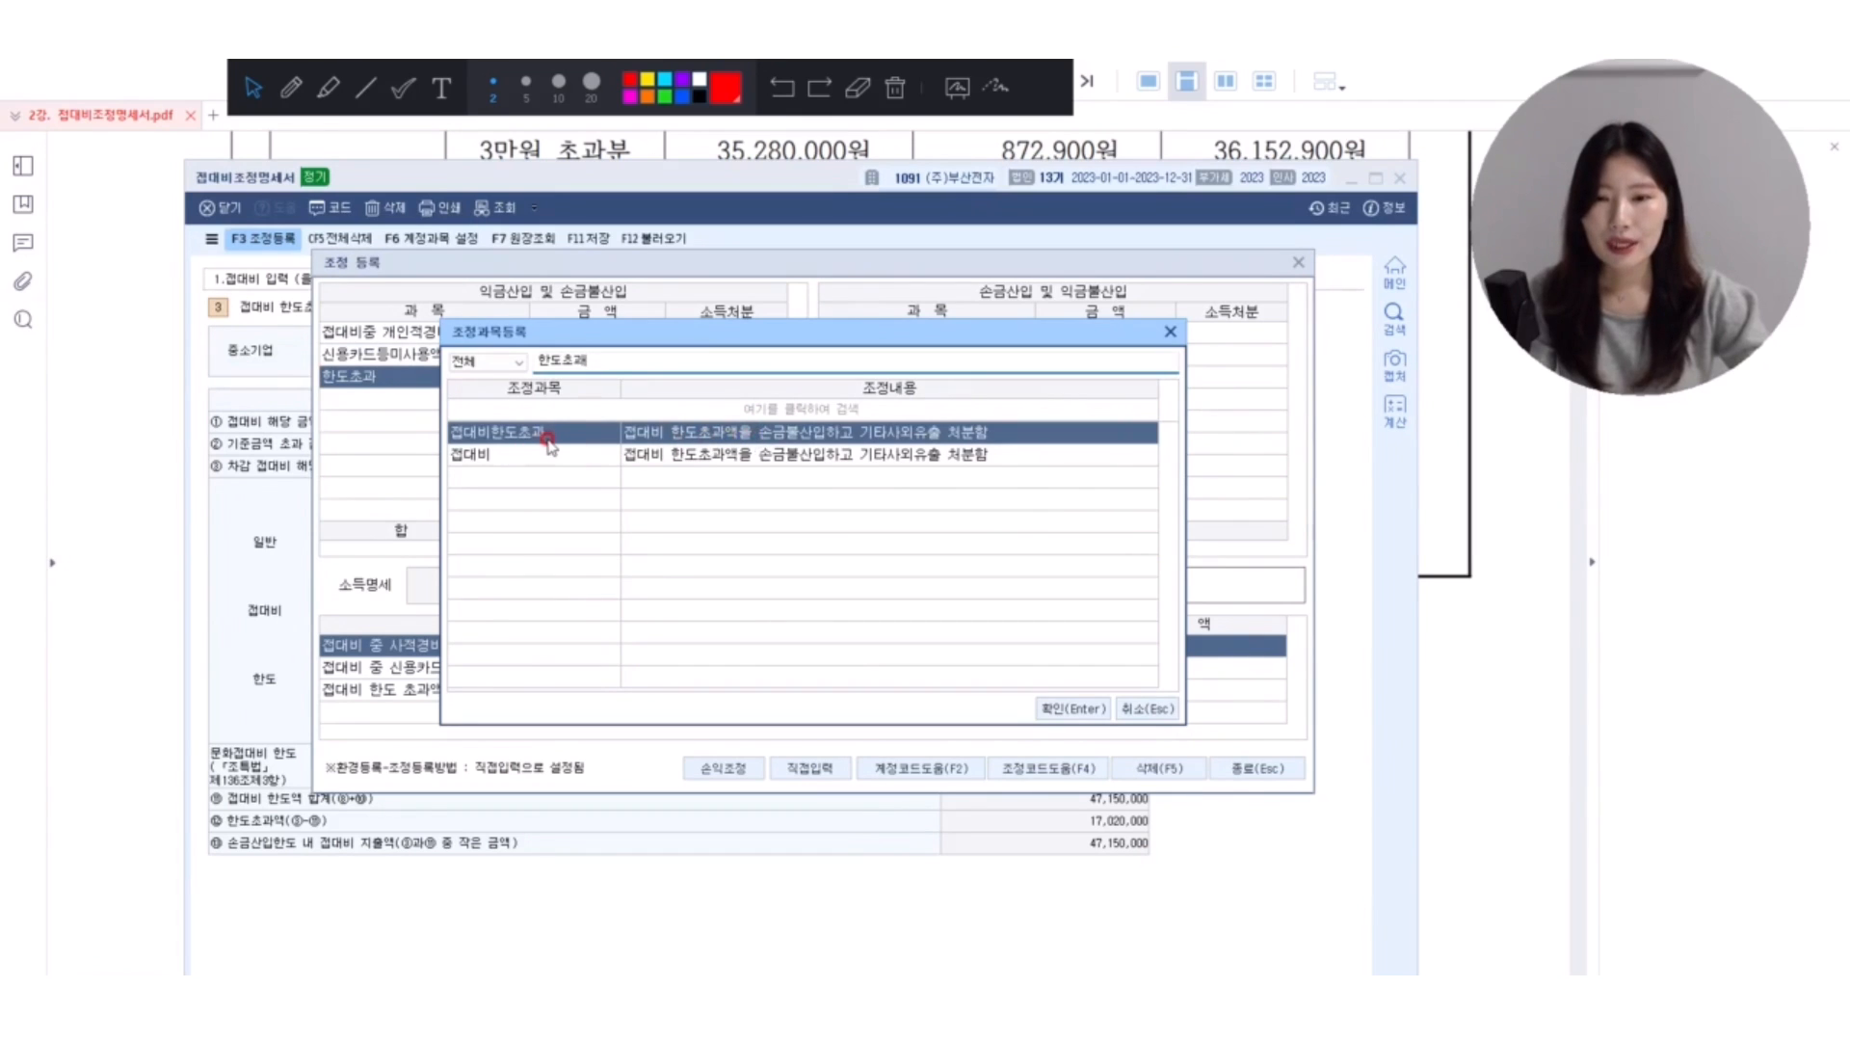
pyautogui.click(531, 455)
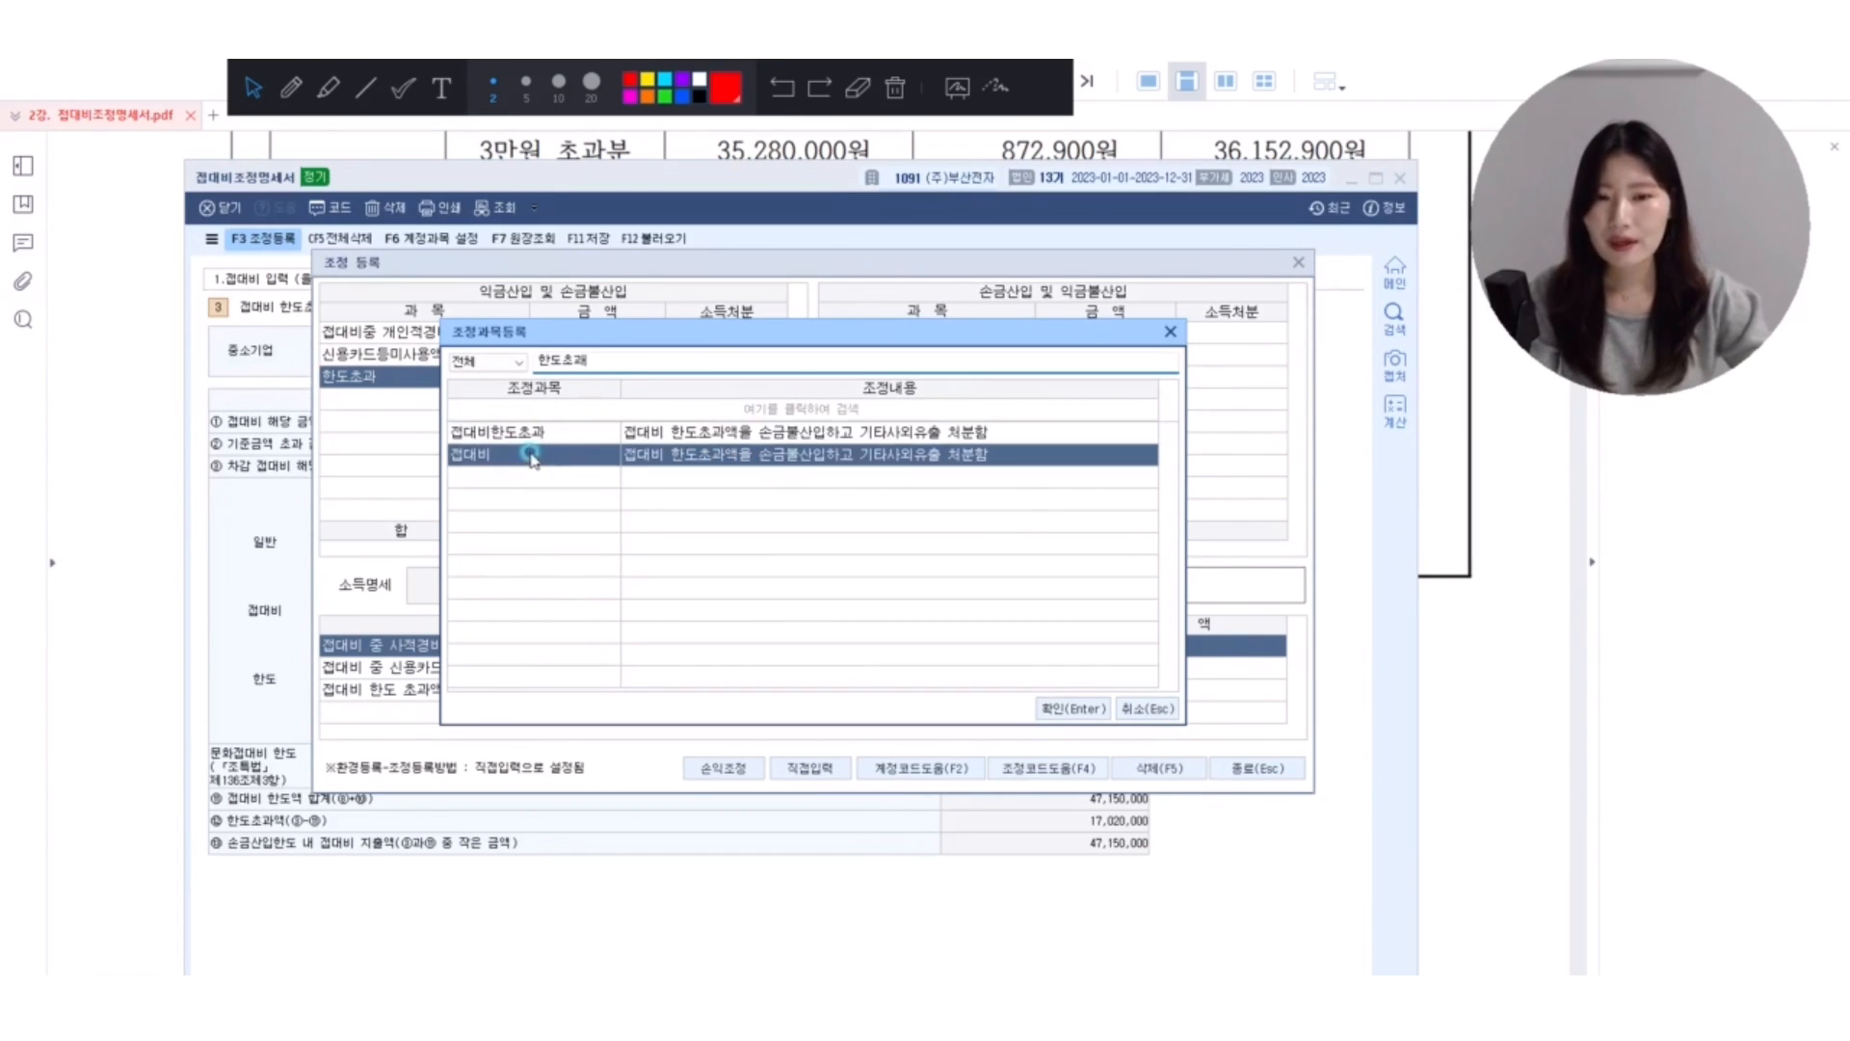
pyautogui.click(697, 434)
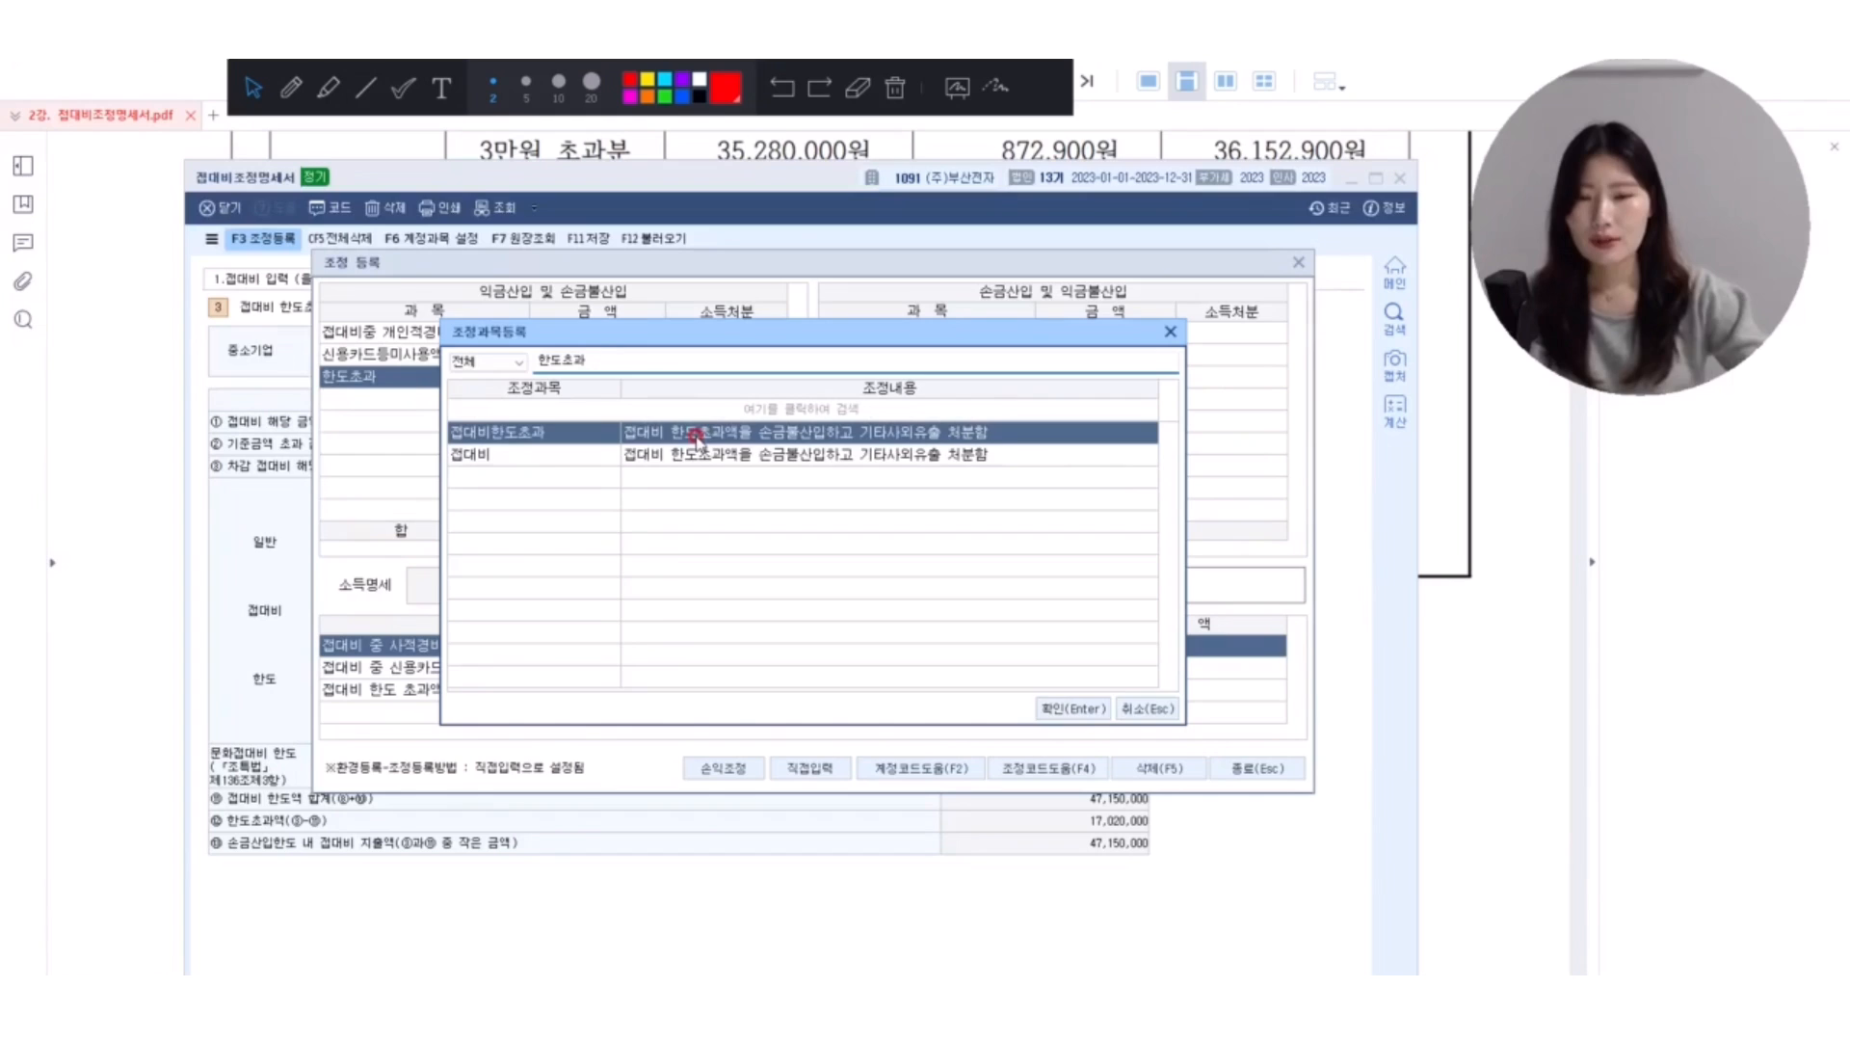
pyautogui.doubleClick(698, 435)
pyautogui.write('1')
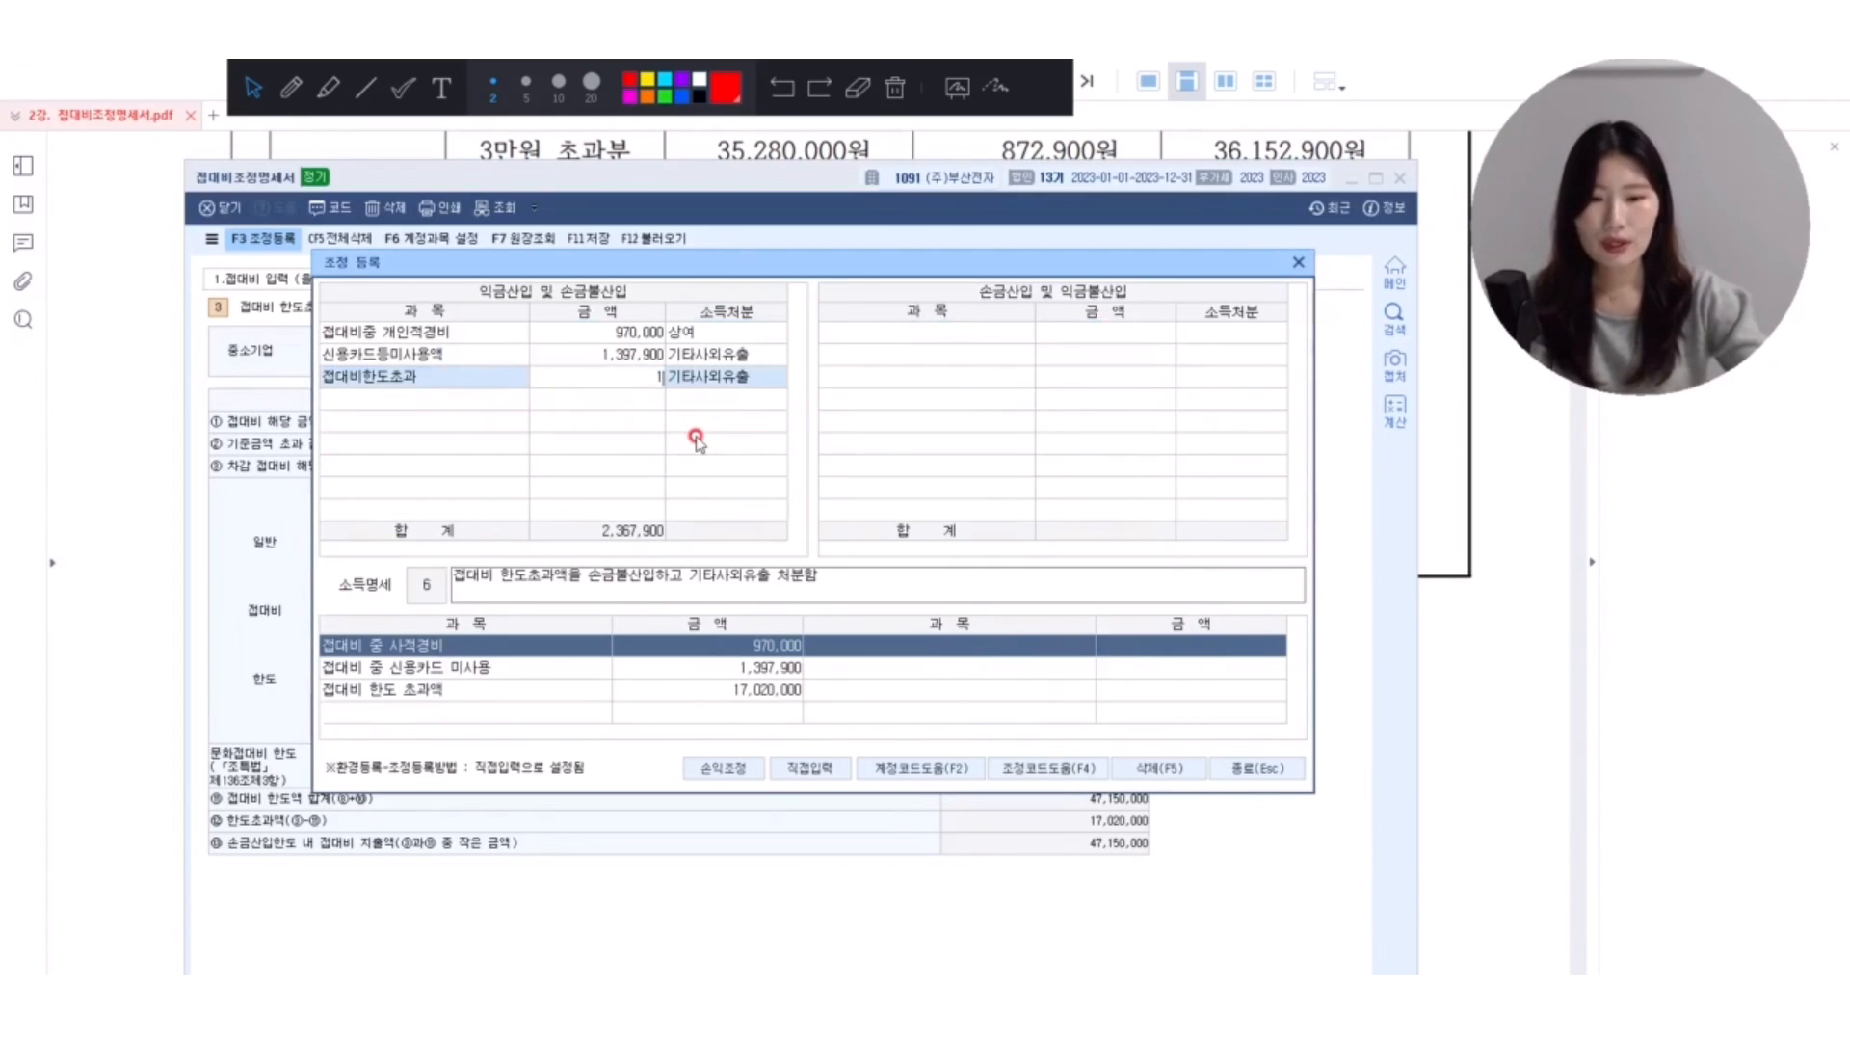
pyautogui.write('7,020,00')
pyautogui.press('Return')
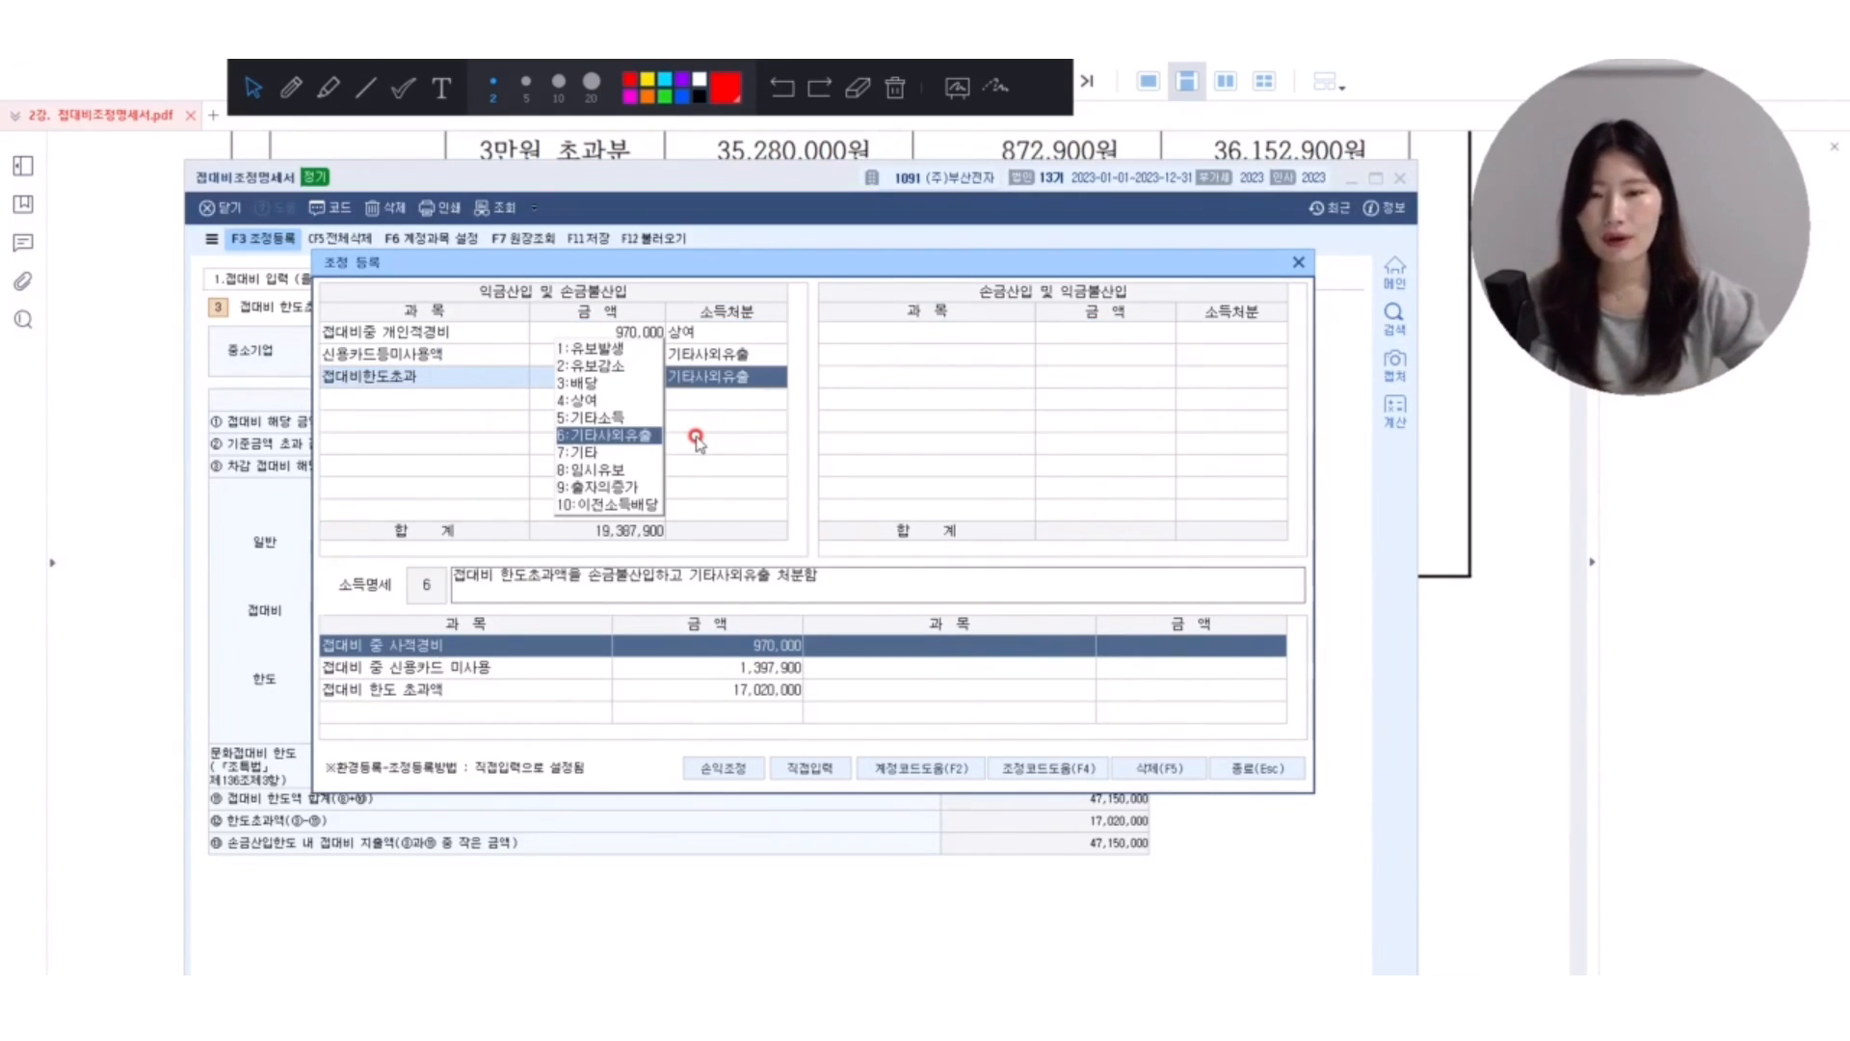
pyautogui.press('Return')
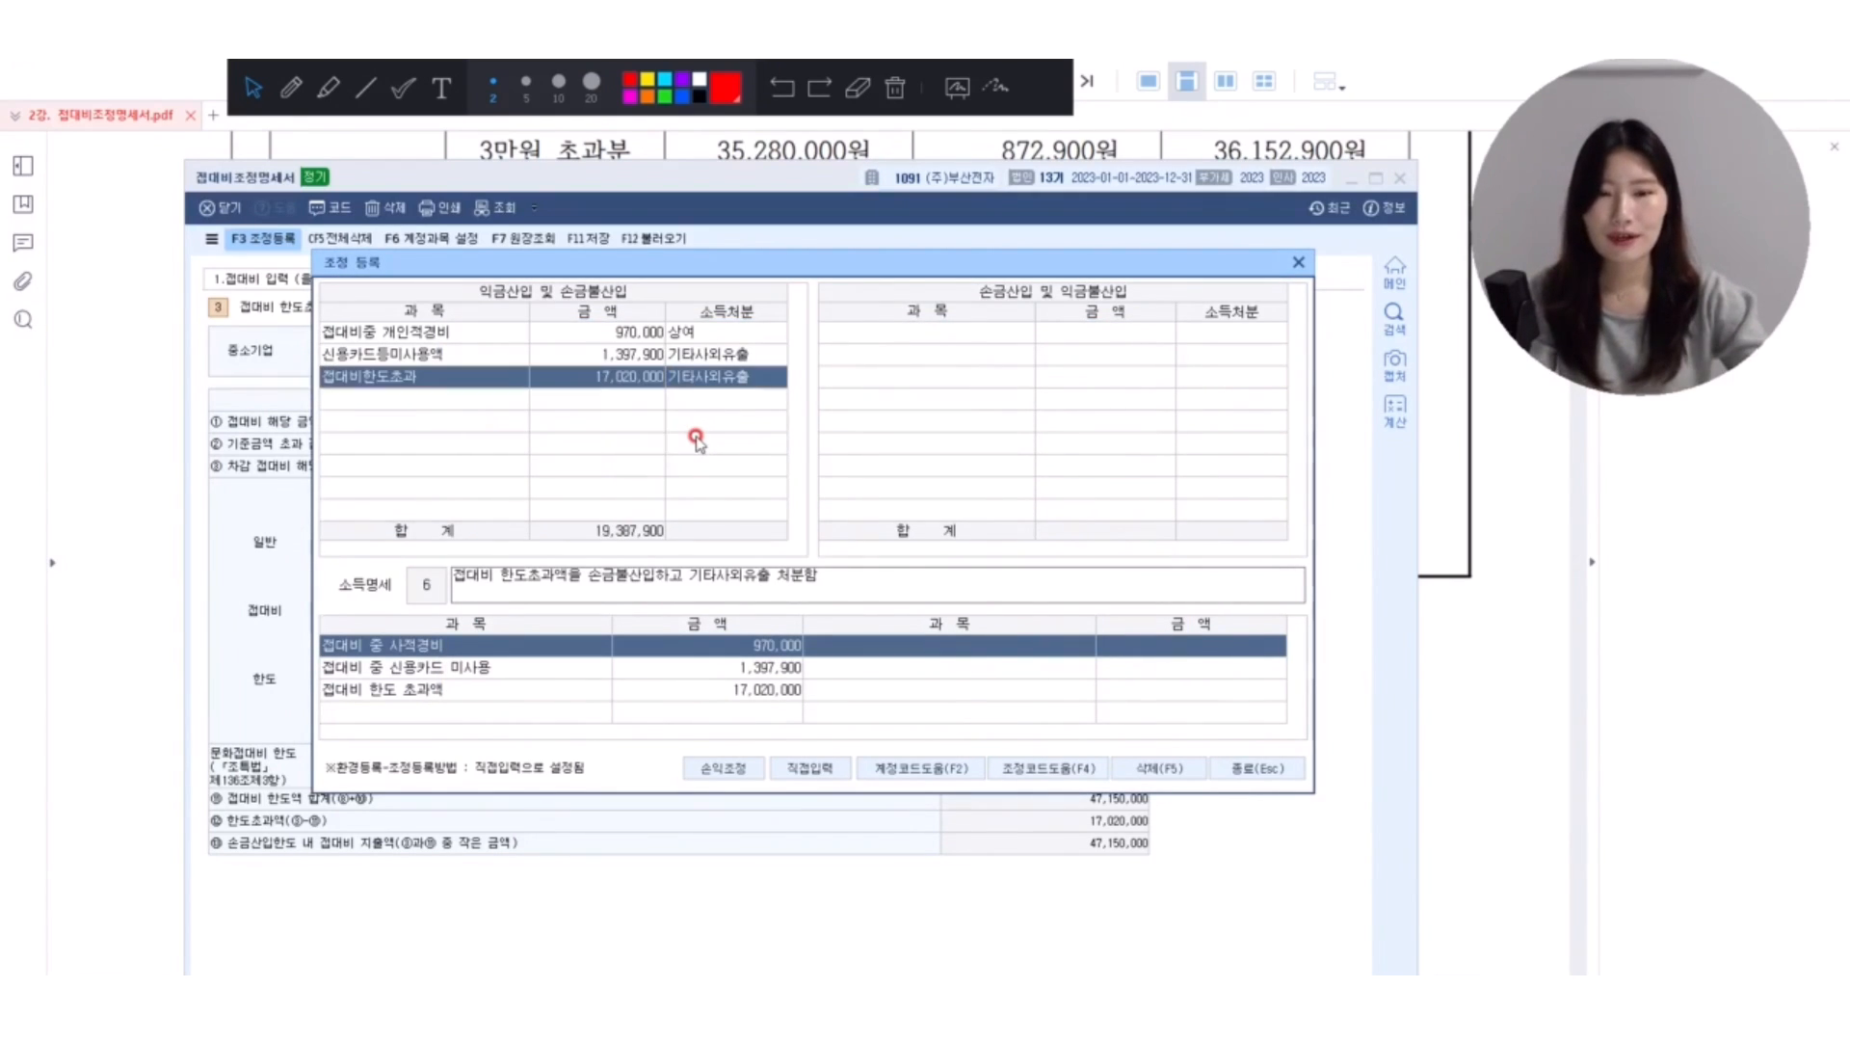
# Check the registered 접대비중 개인적경비 entry, close the adjustment window and the form with its changes saved, and bring up exercise [2].
pyautogui.click(455, 337)
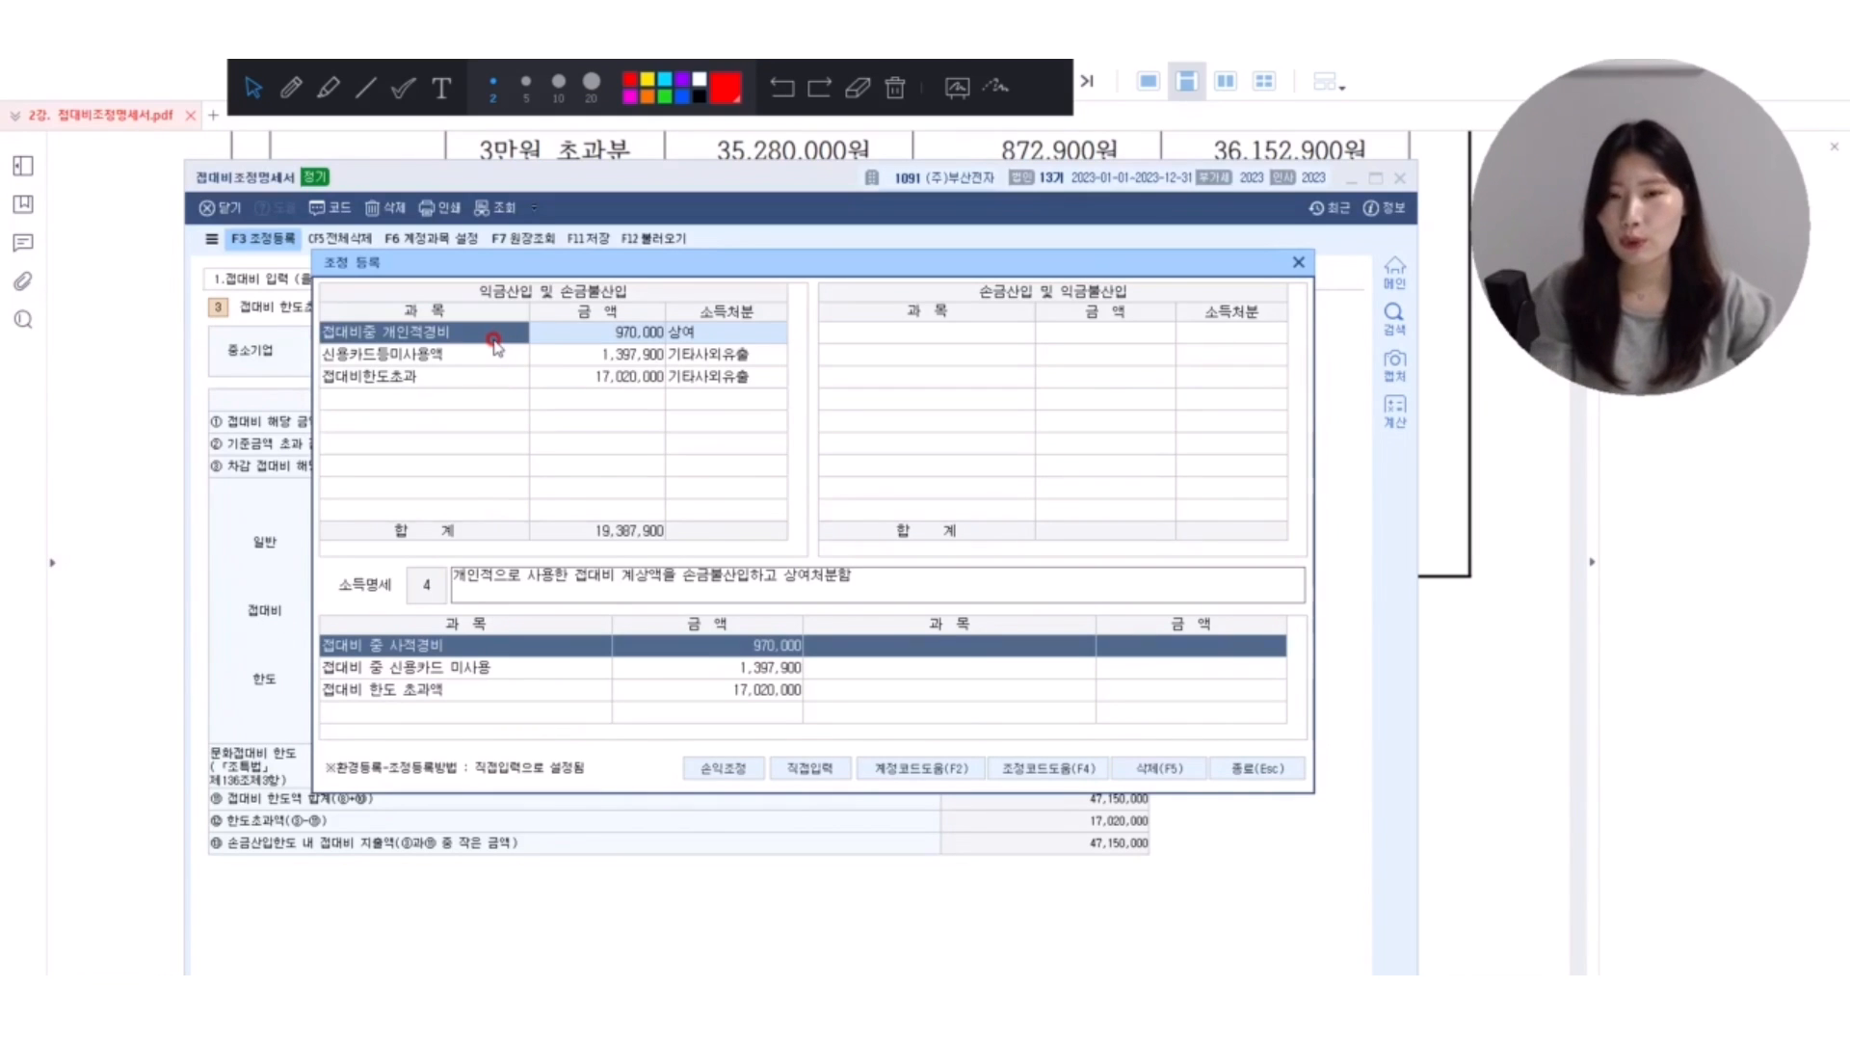
pyautogui.press('Escape')
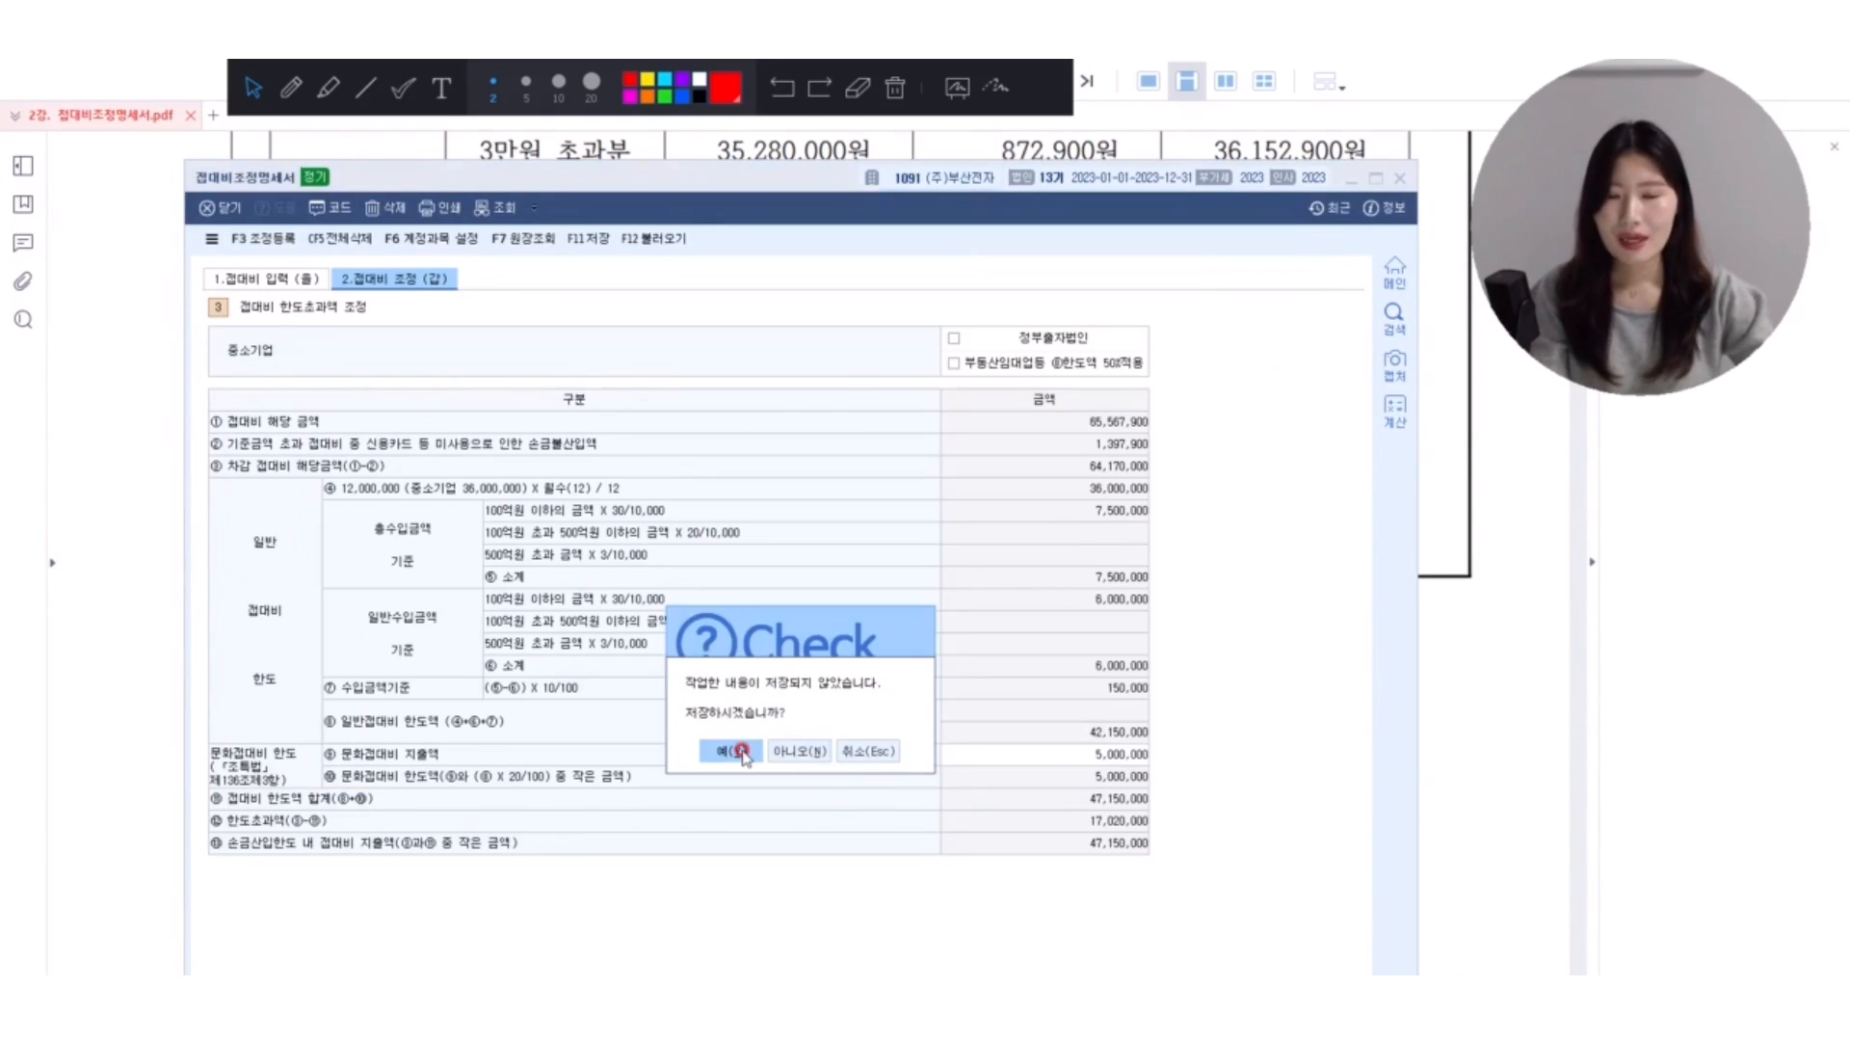
pyautogui.click(738, 750)
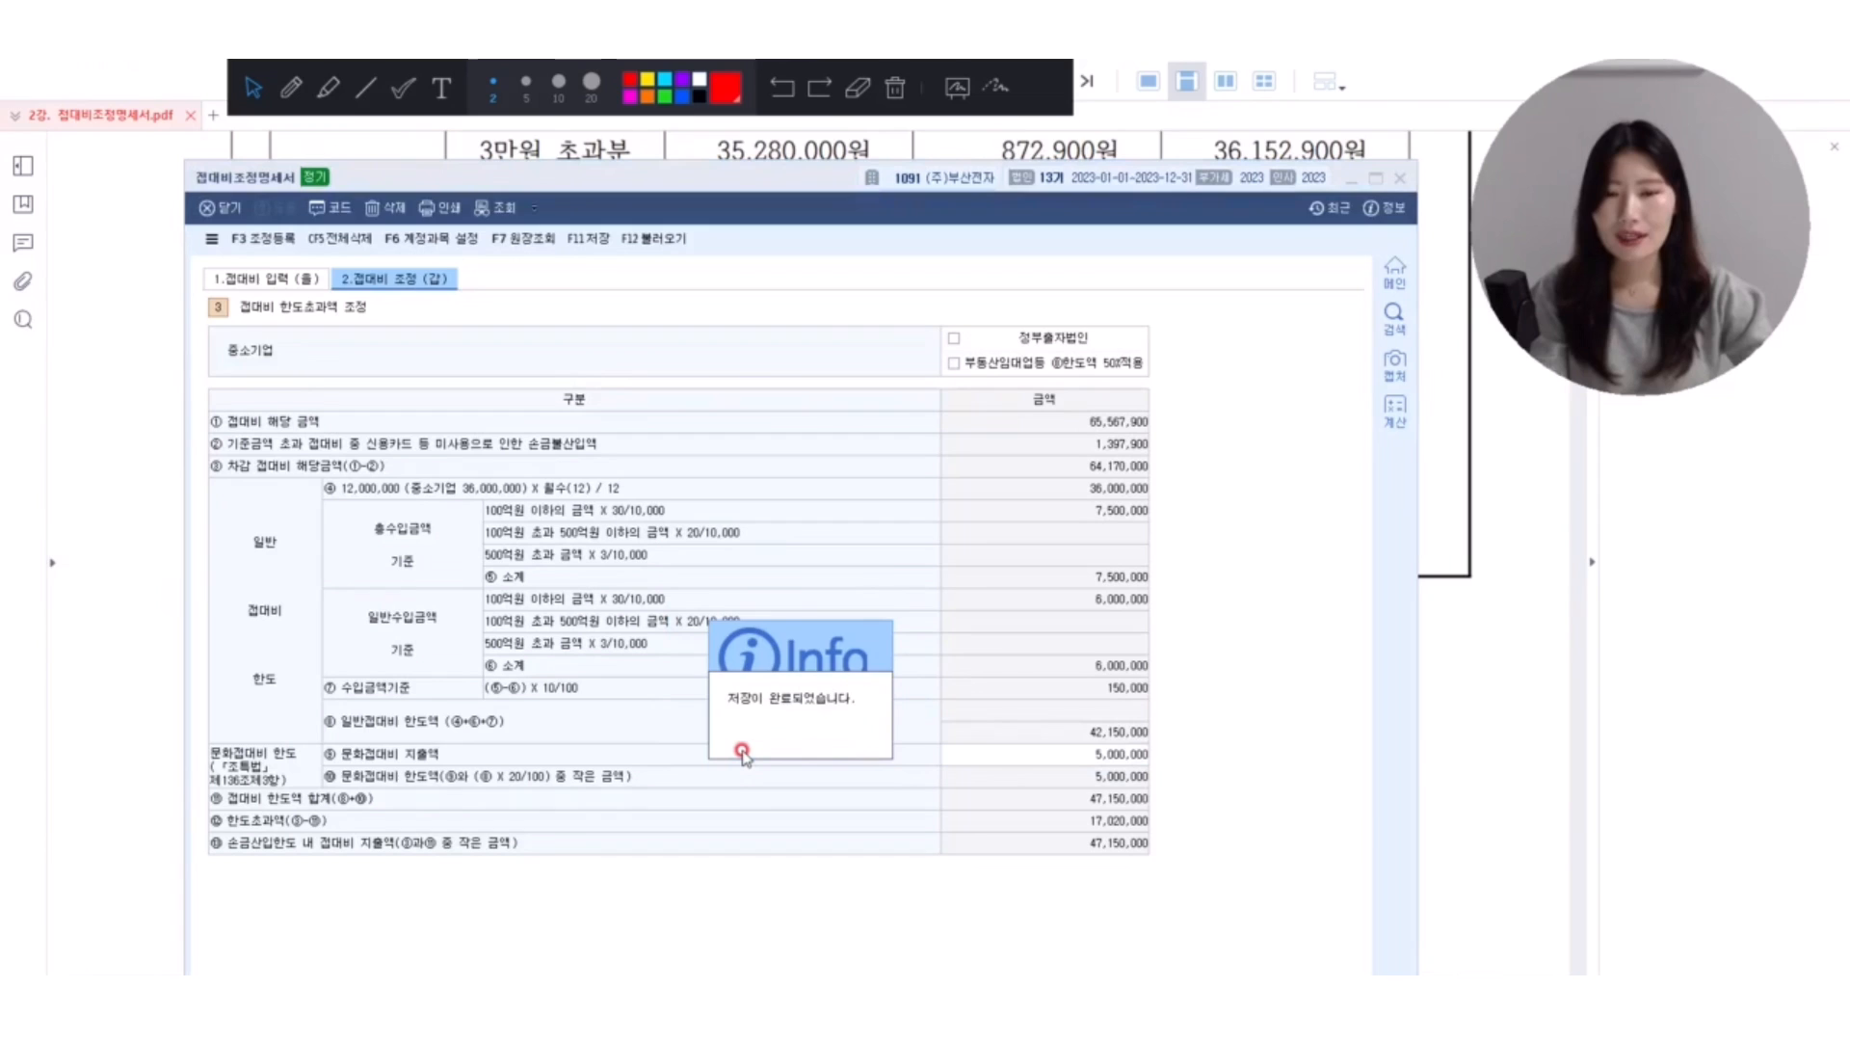
pyautogui.click(1437, 687)
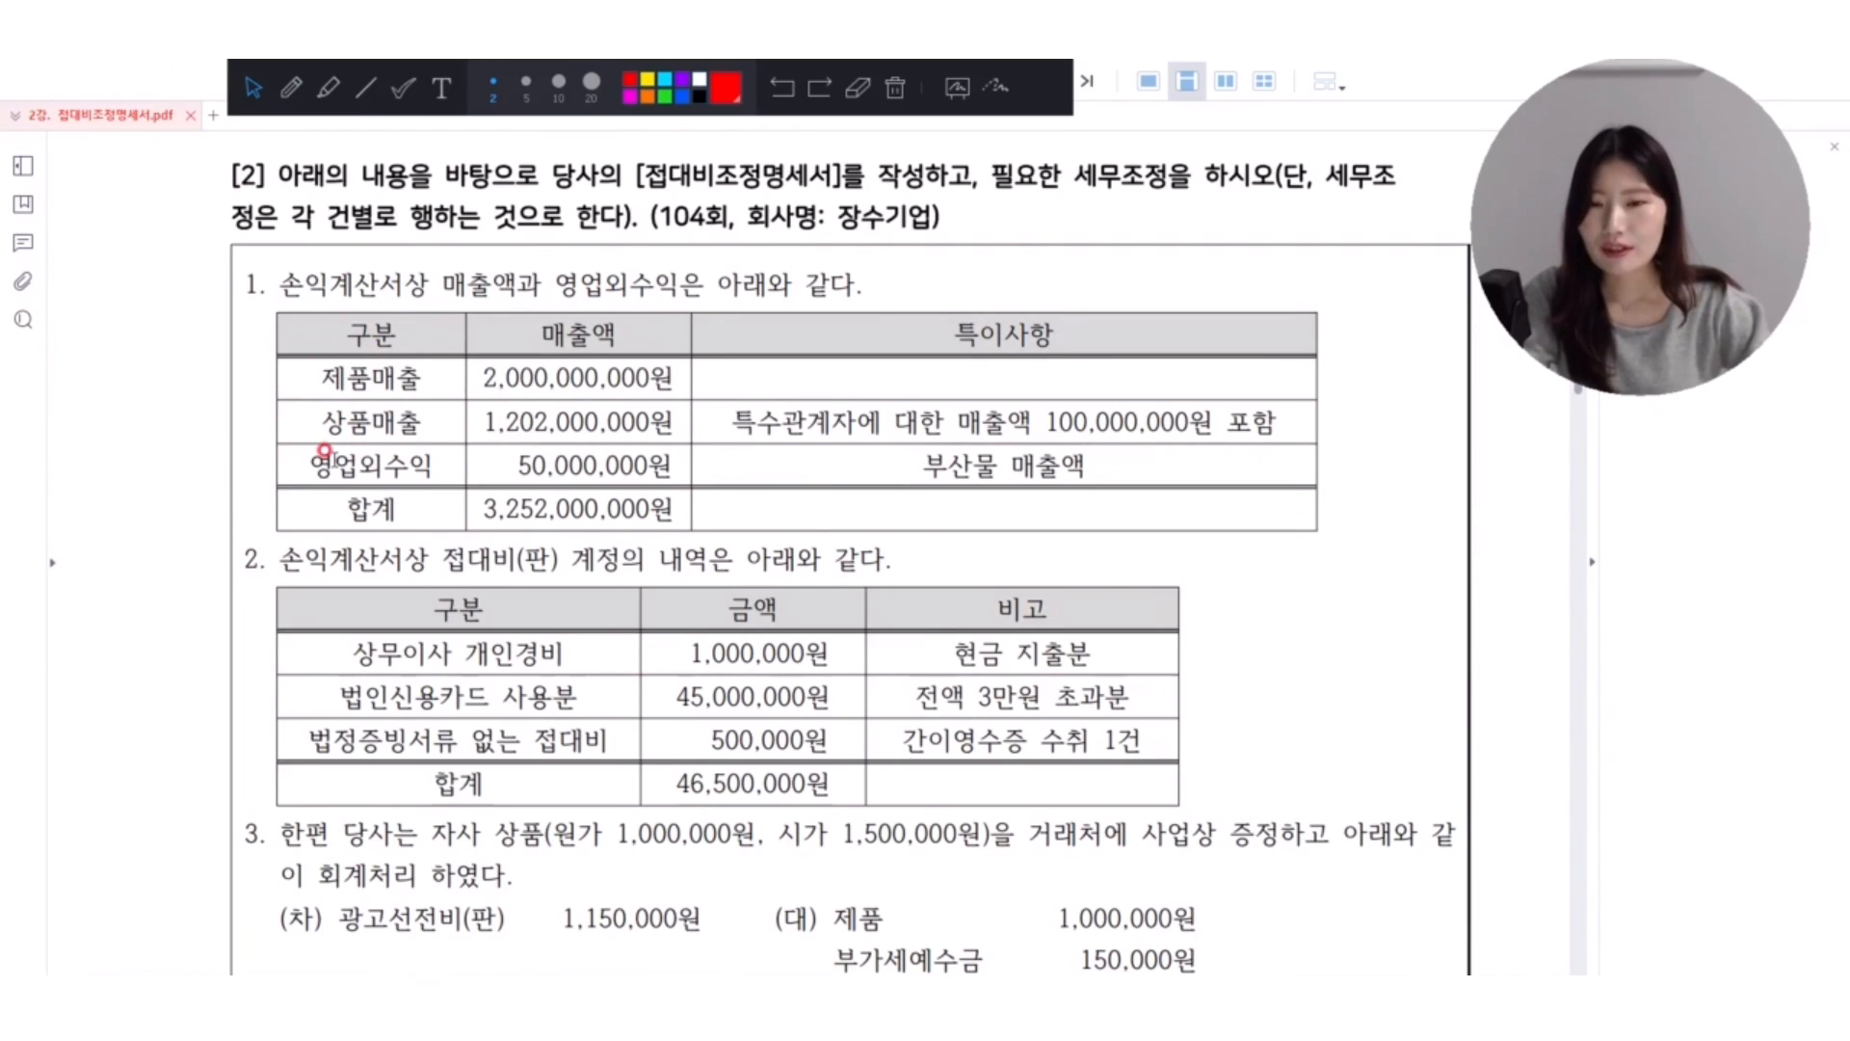
# In red pen, bracket the three sales rows of exercise [2] and tick and underline the 특수관계자 매출액 100,000,000원 note.
pyautogui.click(286, 92)
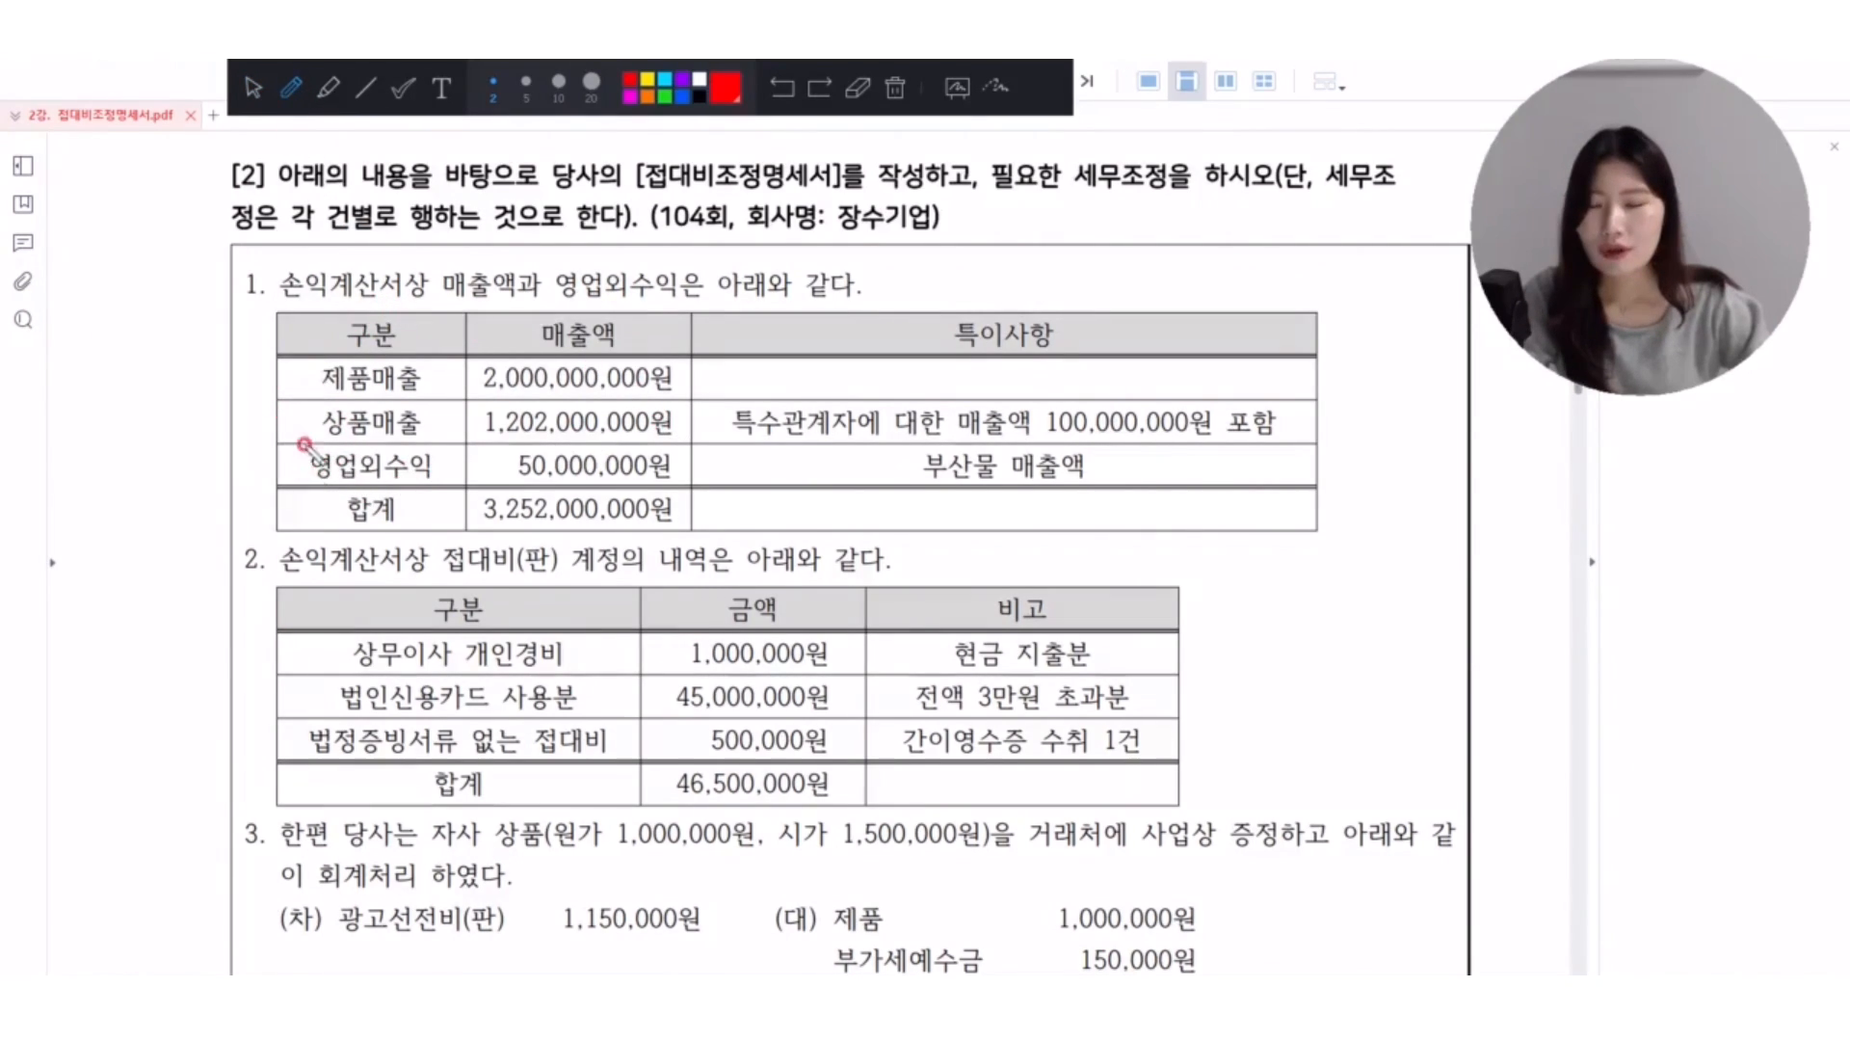
pyautogui.moveTo(314, 369); pyautogui.dragTo(303, 470)
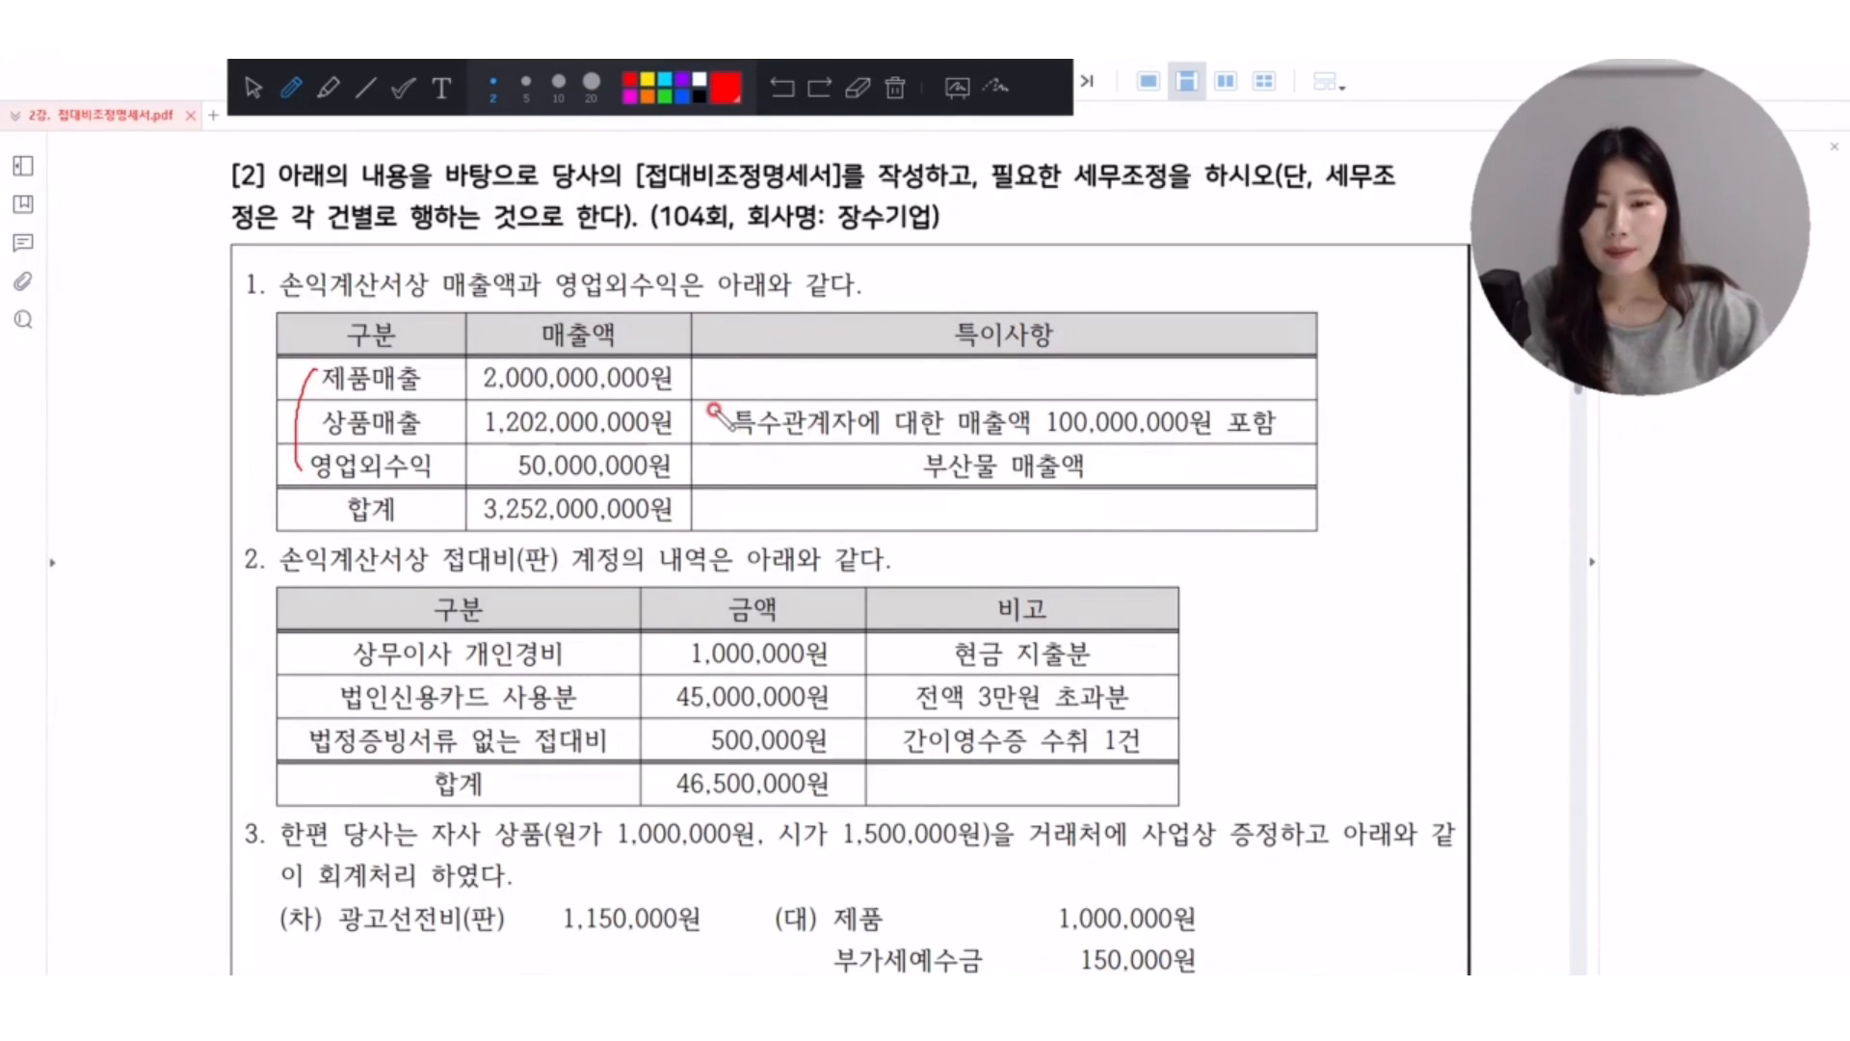
pyautogui.moveTo(714, 398)
pyautogui.mouseDown()
pyautogui.moveTo(715, 424)
pyautogui.moveTo(748, 393)
pyautogui.mouseUp()
pyautogui.moveTo(932, 435)
pyautogui.mouseDown()
pyautogui.moveTo(1276, 429)
pyautogui.moveTo(1221, 461)
pyautogui.mouseUp()
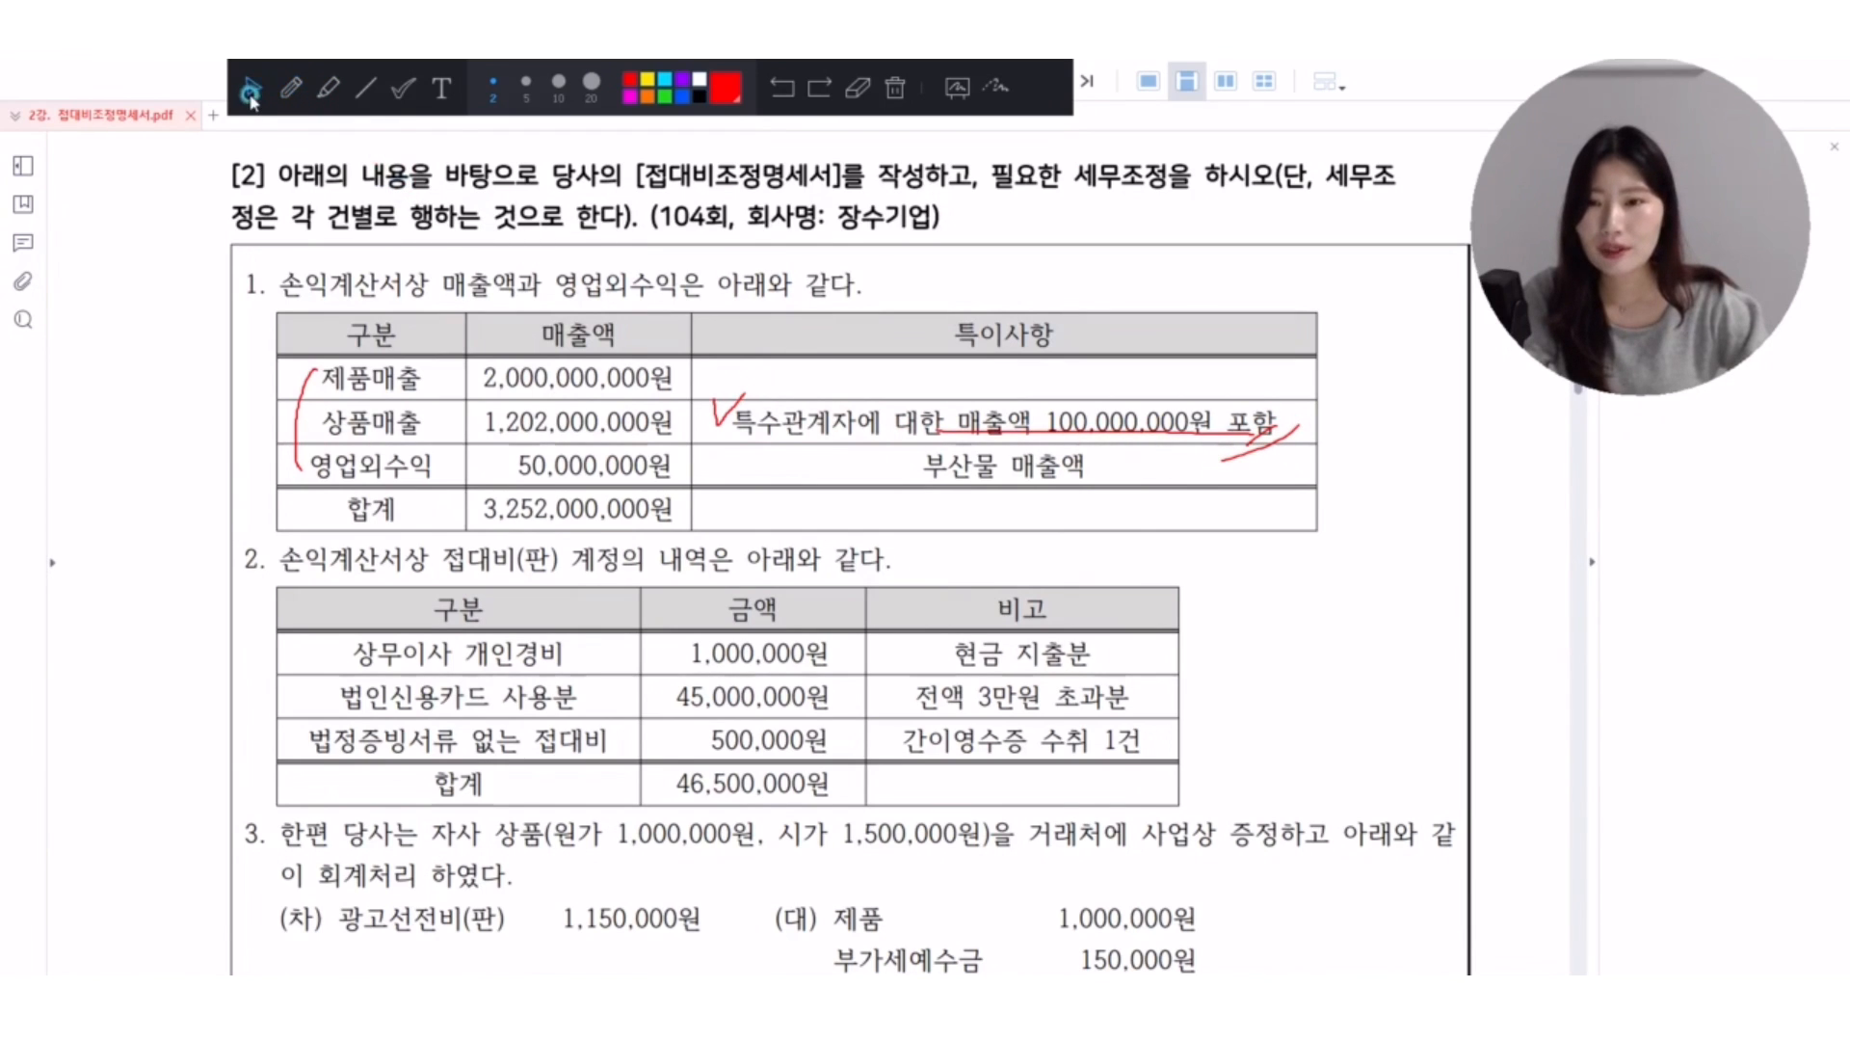
# Bring up the 접대비조정명세서 for 장수기업(주) and reload its data, replacing the existing entries.
pyautogui.click(896, 995)
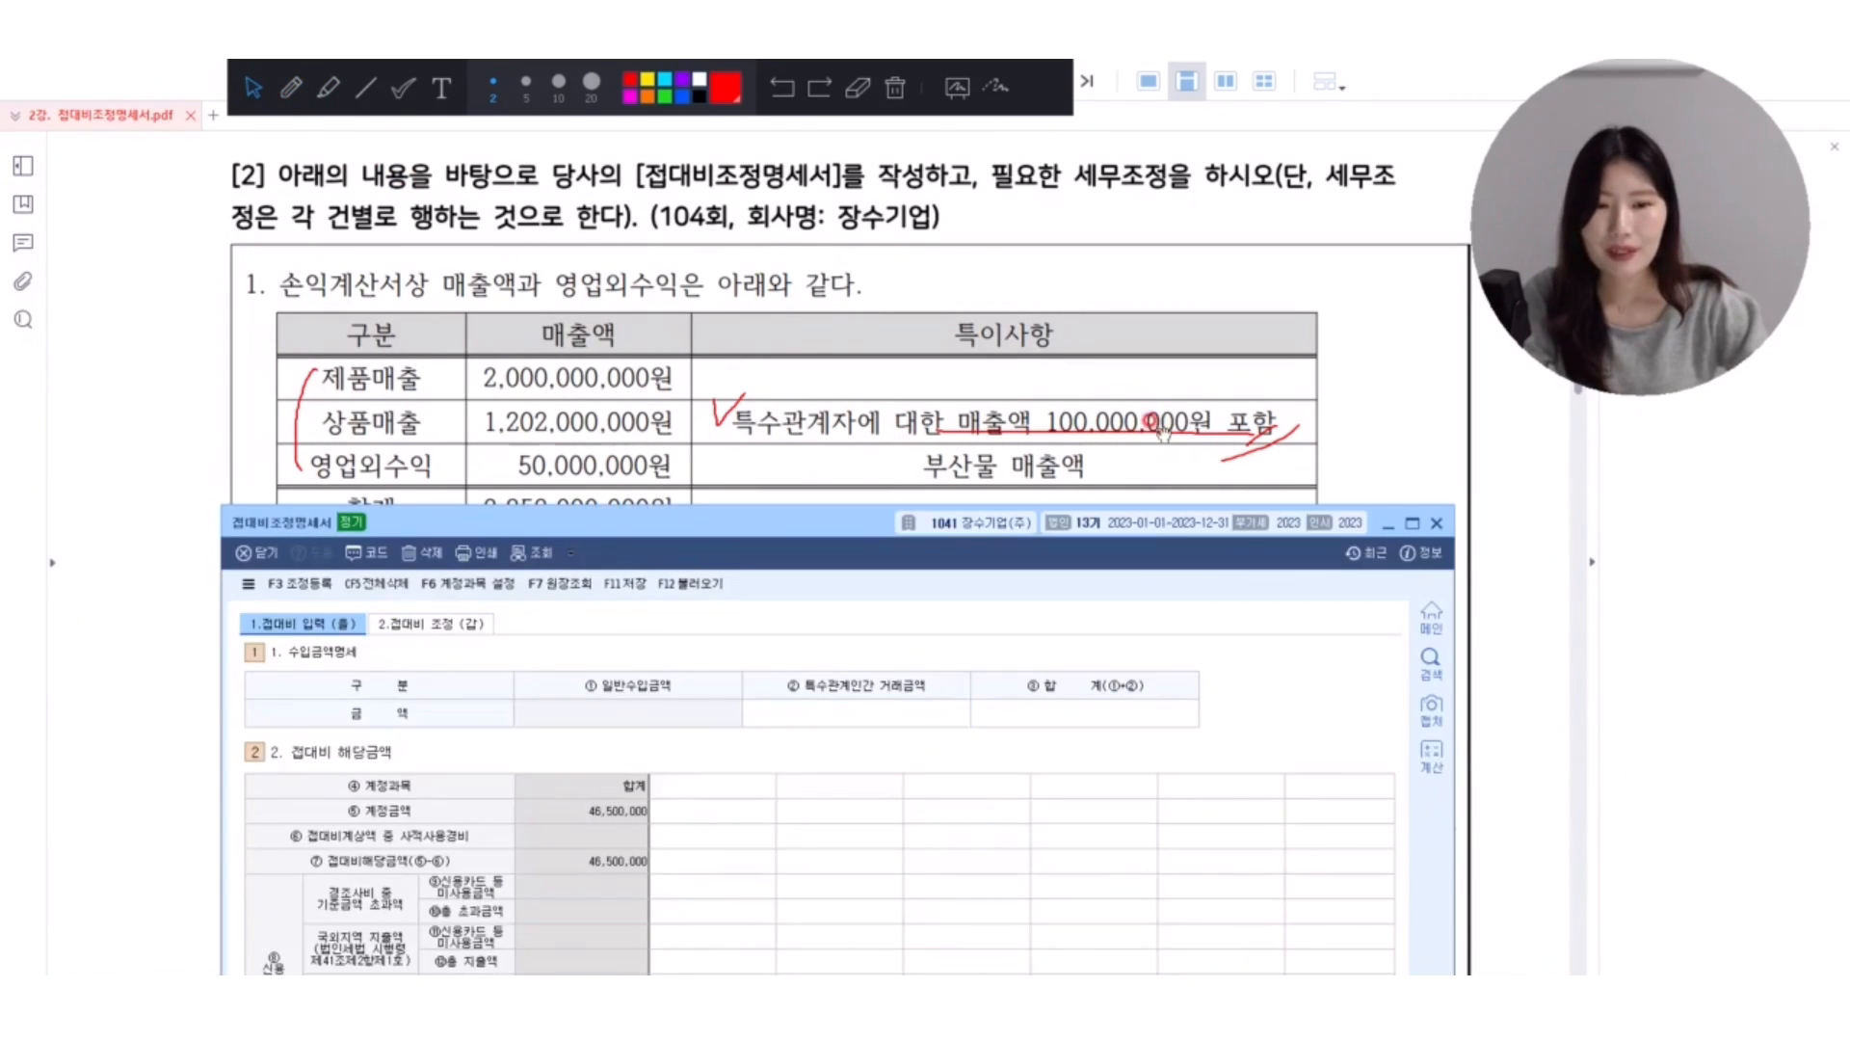
pyautogui.moveTo(857, 525)
pyautogui.mouseDown()
pyautogui.moveTo(847, 299)
pyautogui.moveTo(828, 413)
pyautogui.moveTo(840, 395)
pyautogui.mouseUp()
pyautogui.click(740, 580)
pyautogui.click(660, 456)
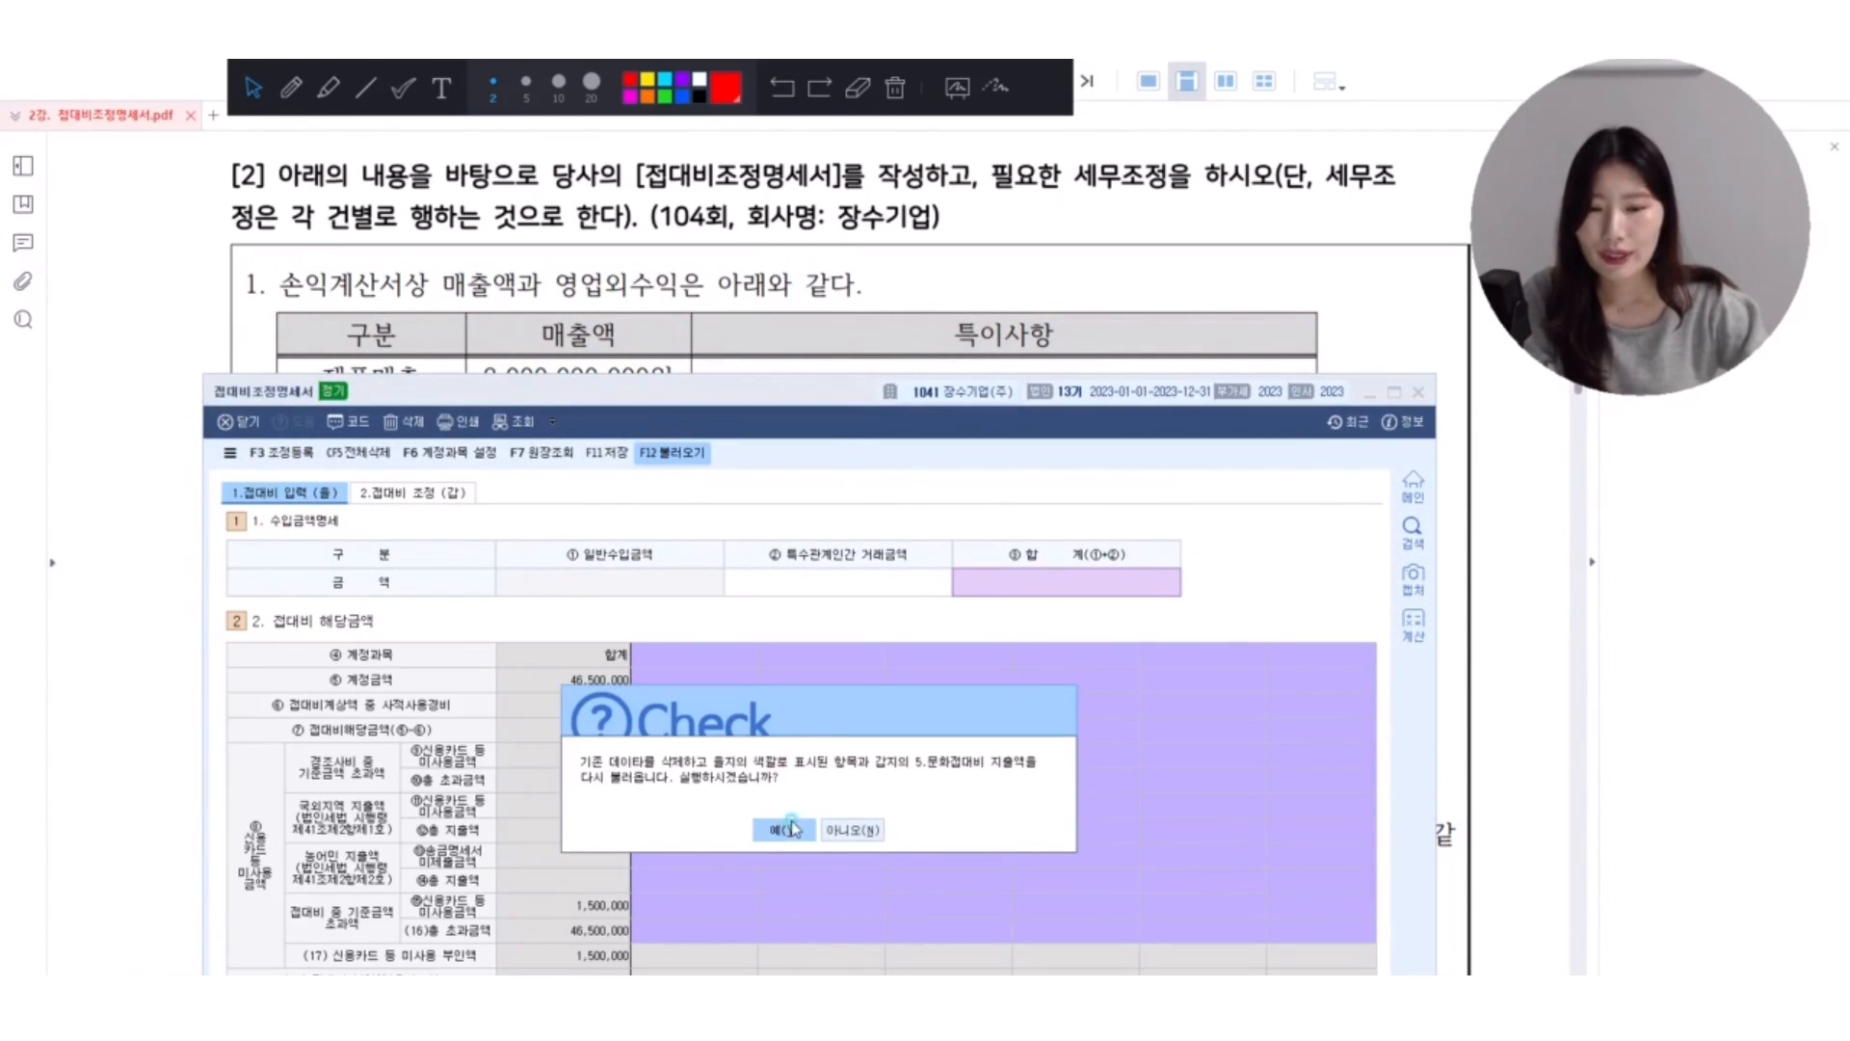
pyautogui.click(791, 829)
# Enter 100,000,000 as 특수관계인간 거래금액 and 3,252,000,000 as the 합계 in 수입금액명세.
pyautogui.click(729, 577)
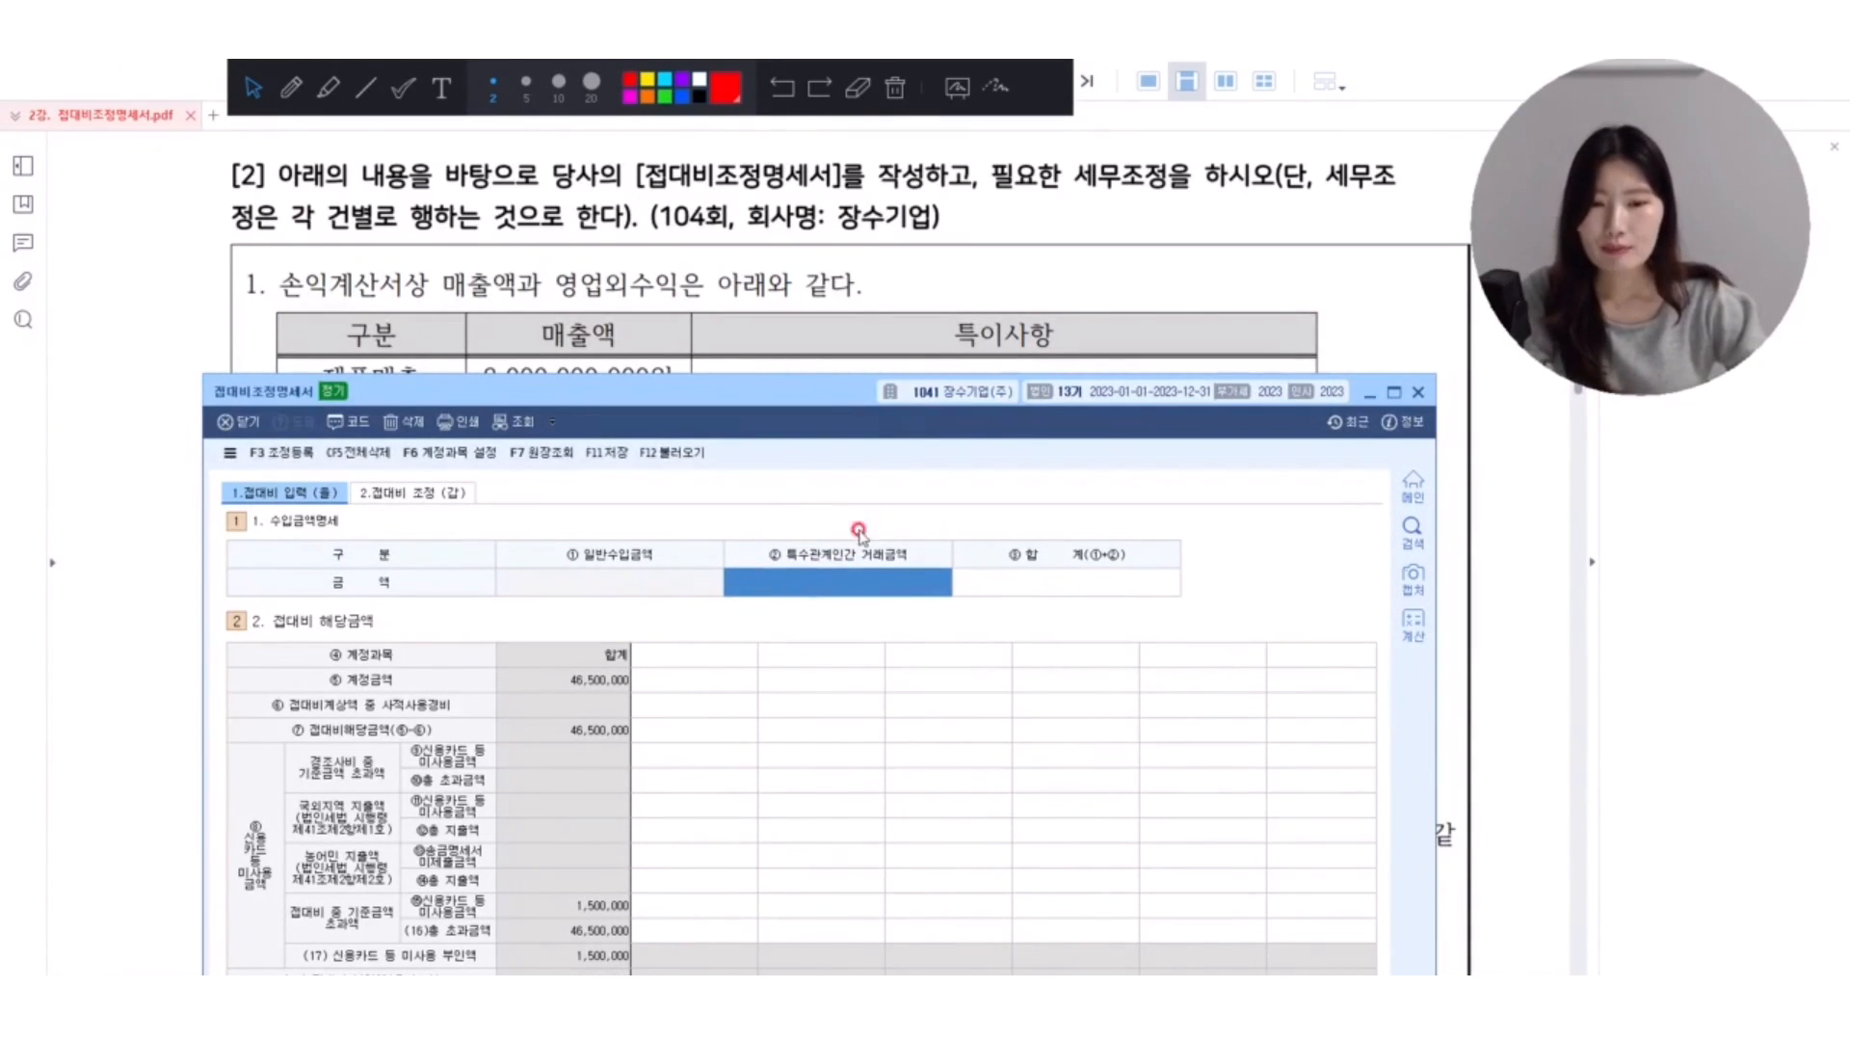
pyautogui.scroll(-2, 806, 336)
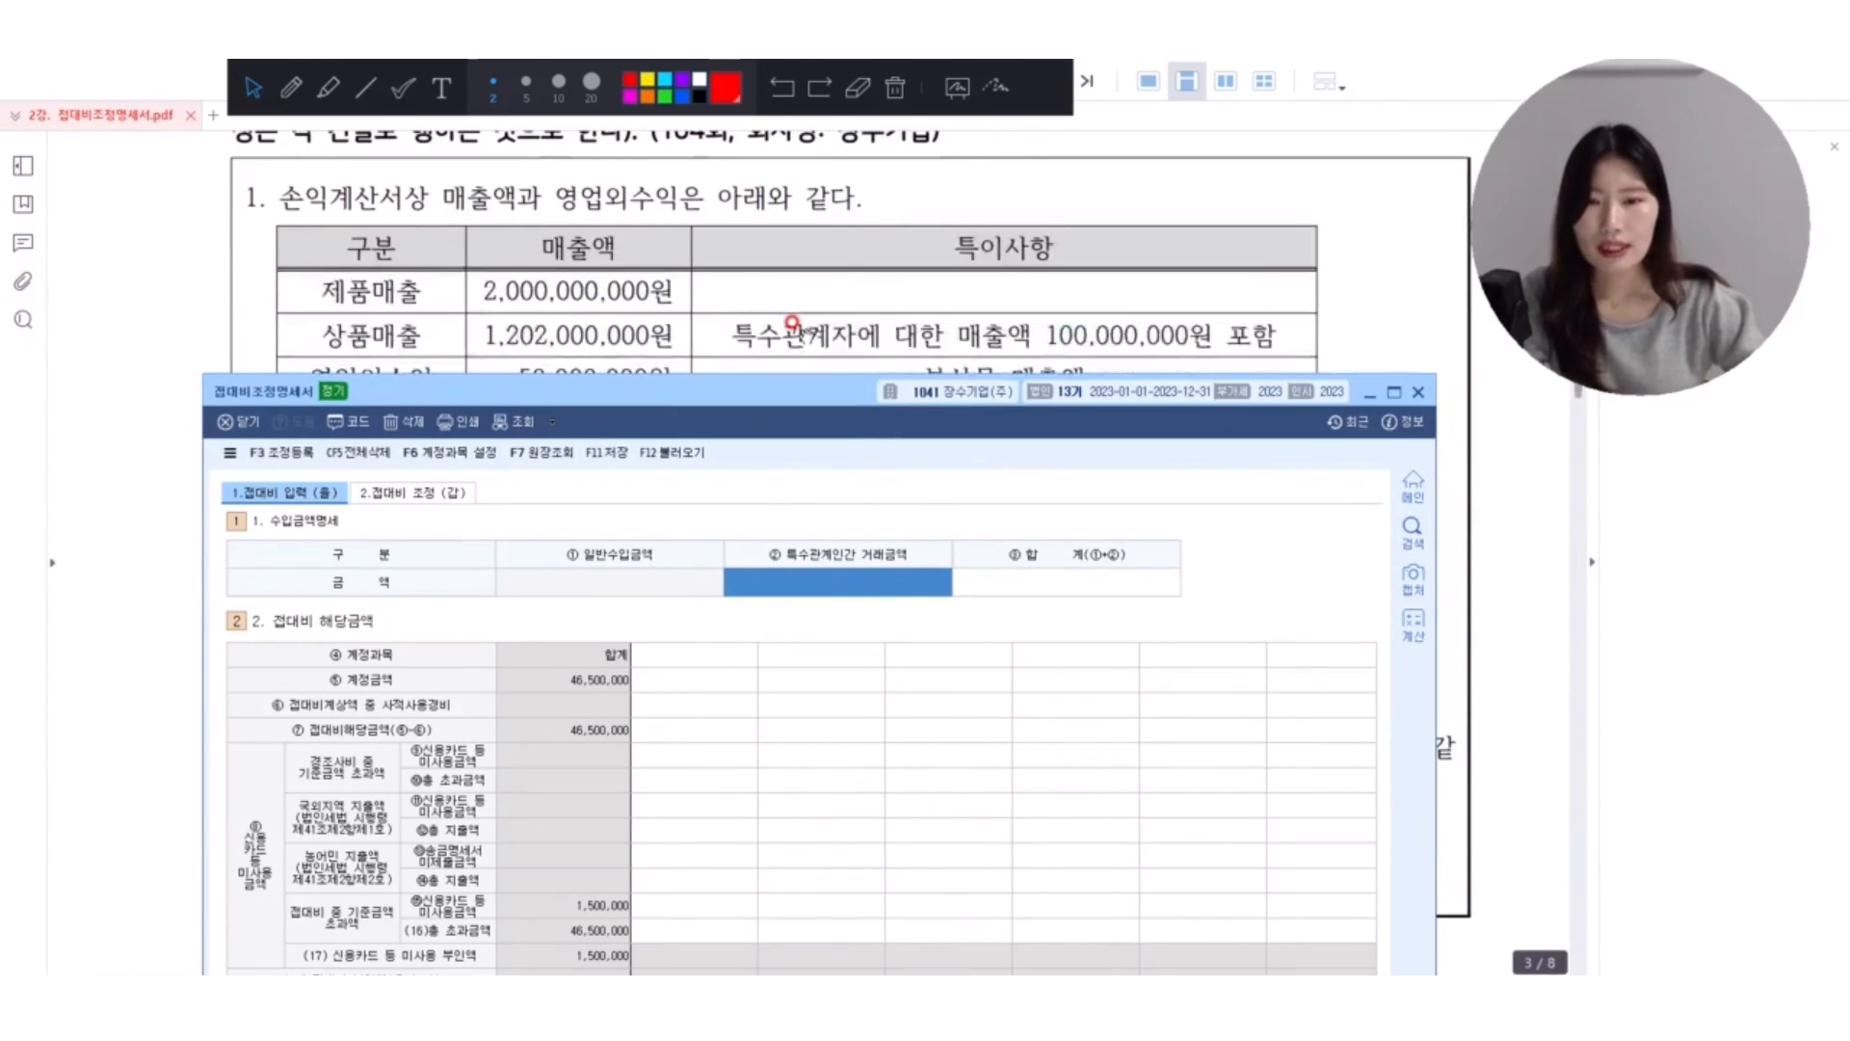
pyautogui.scroll(-1, 805, 335)
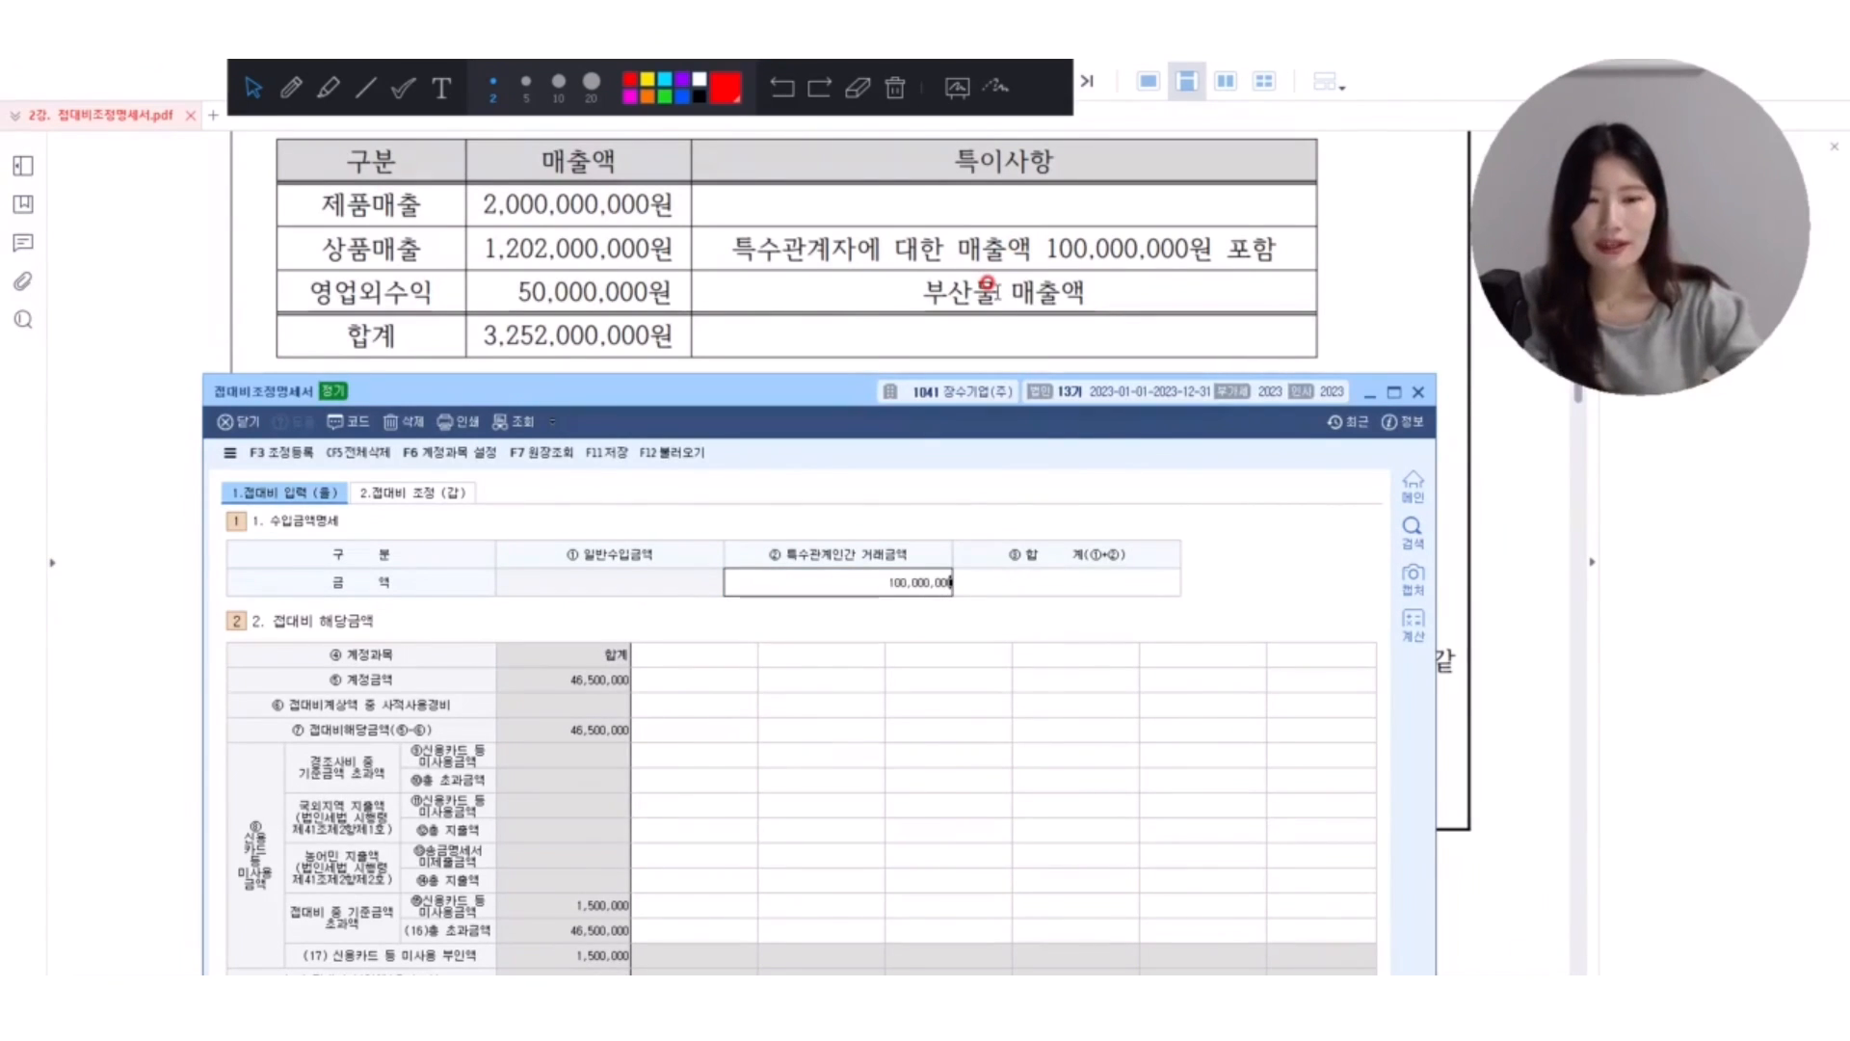
pyautogui.press('Return')
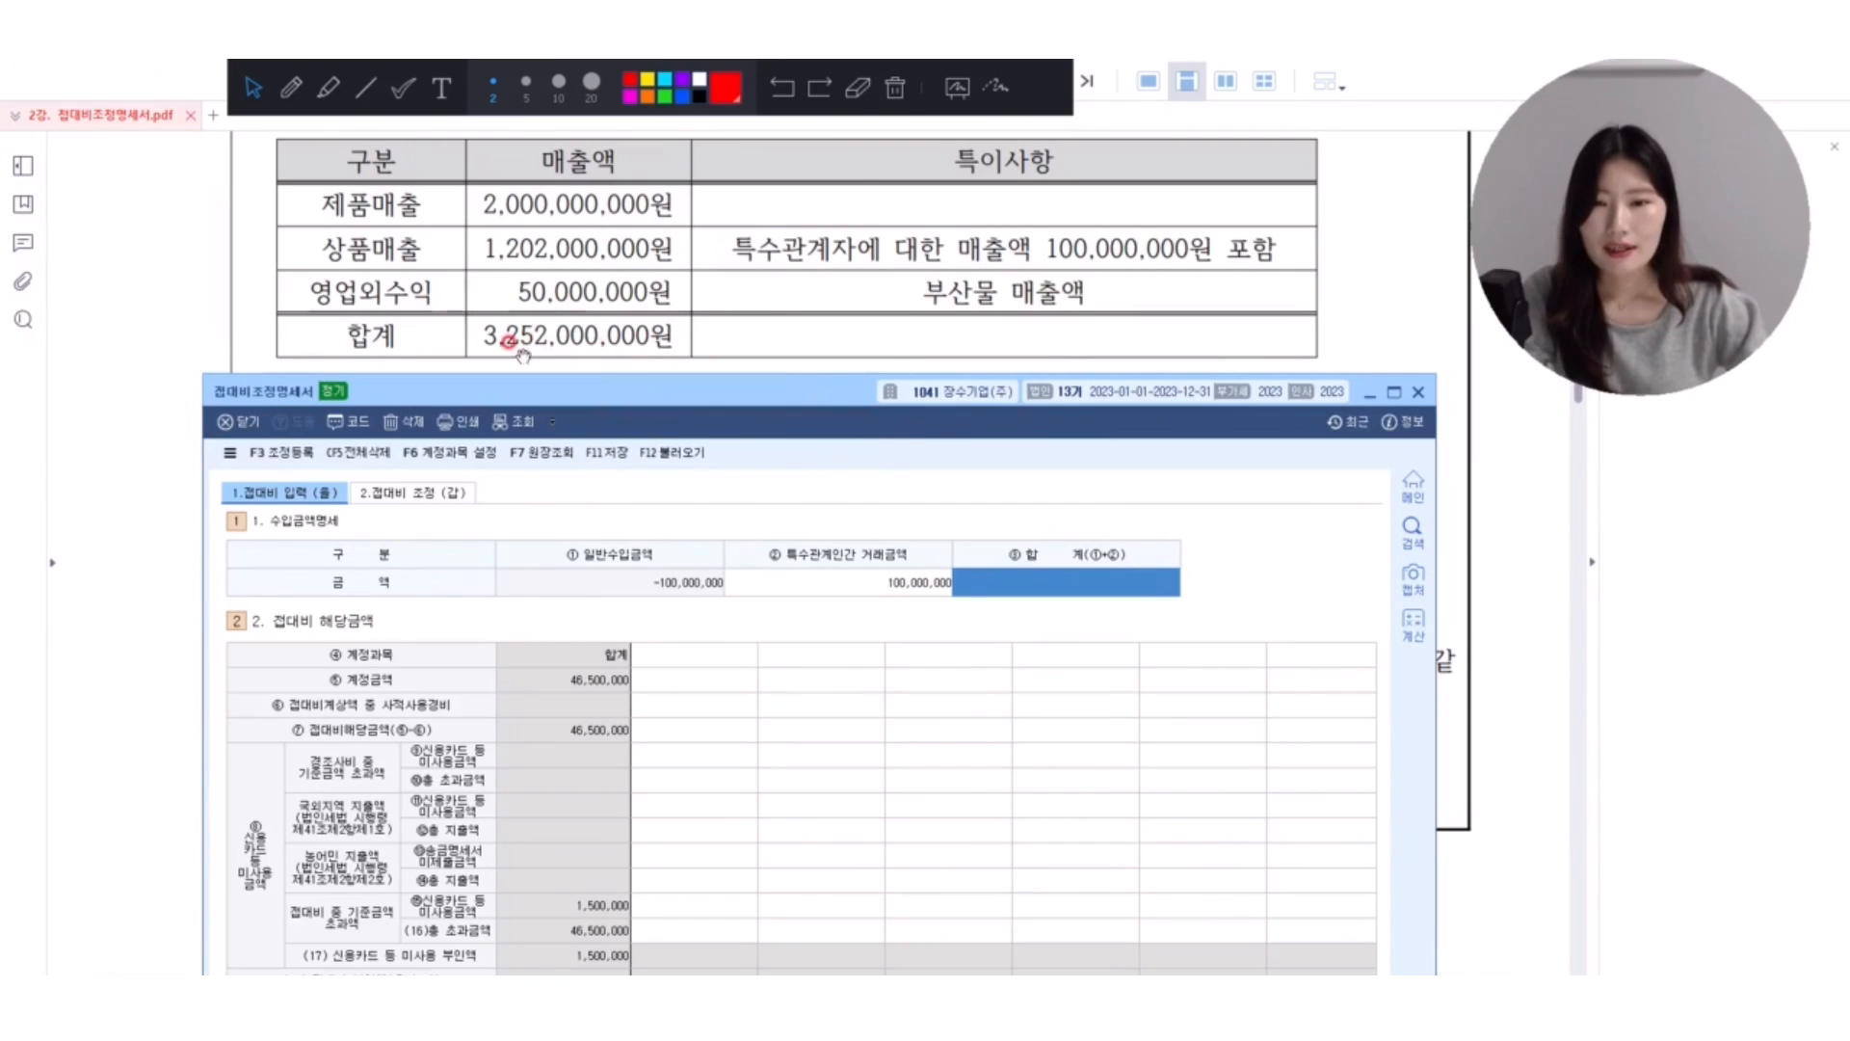
pyautogui.write('3,252')
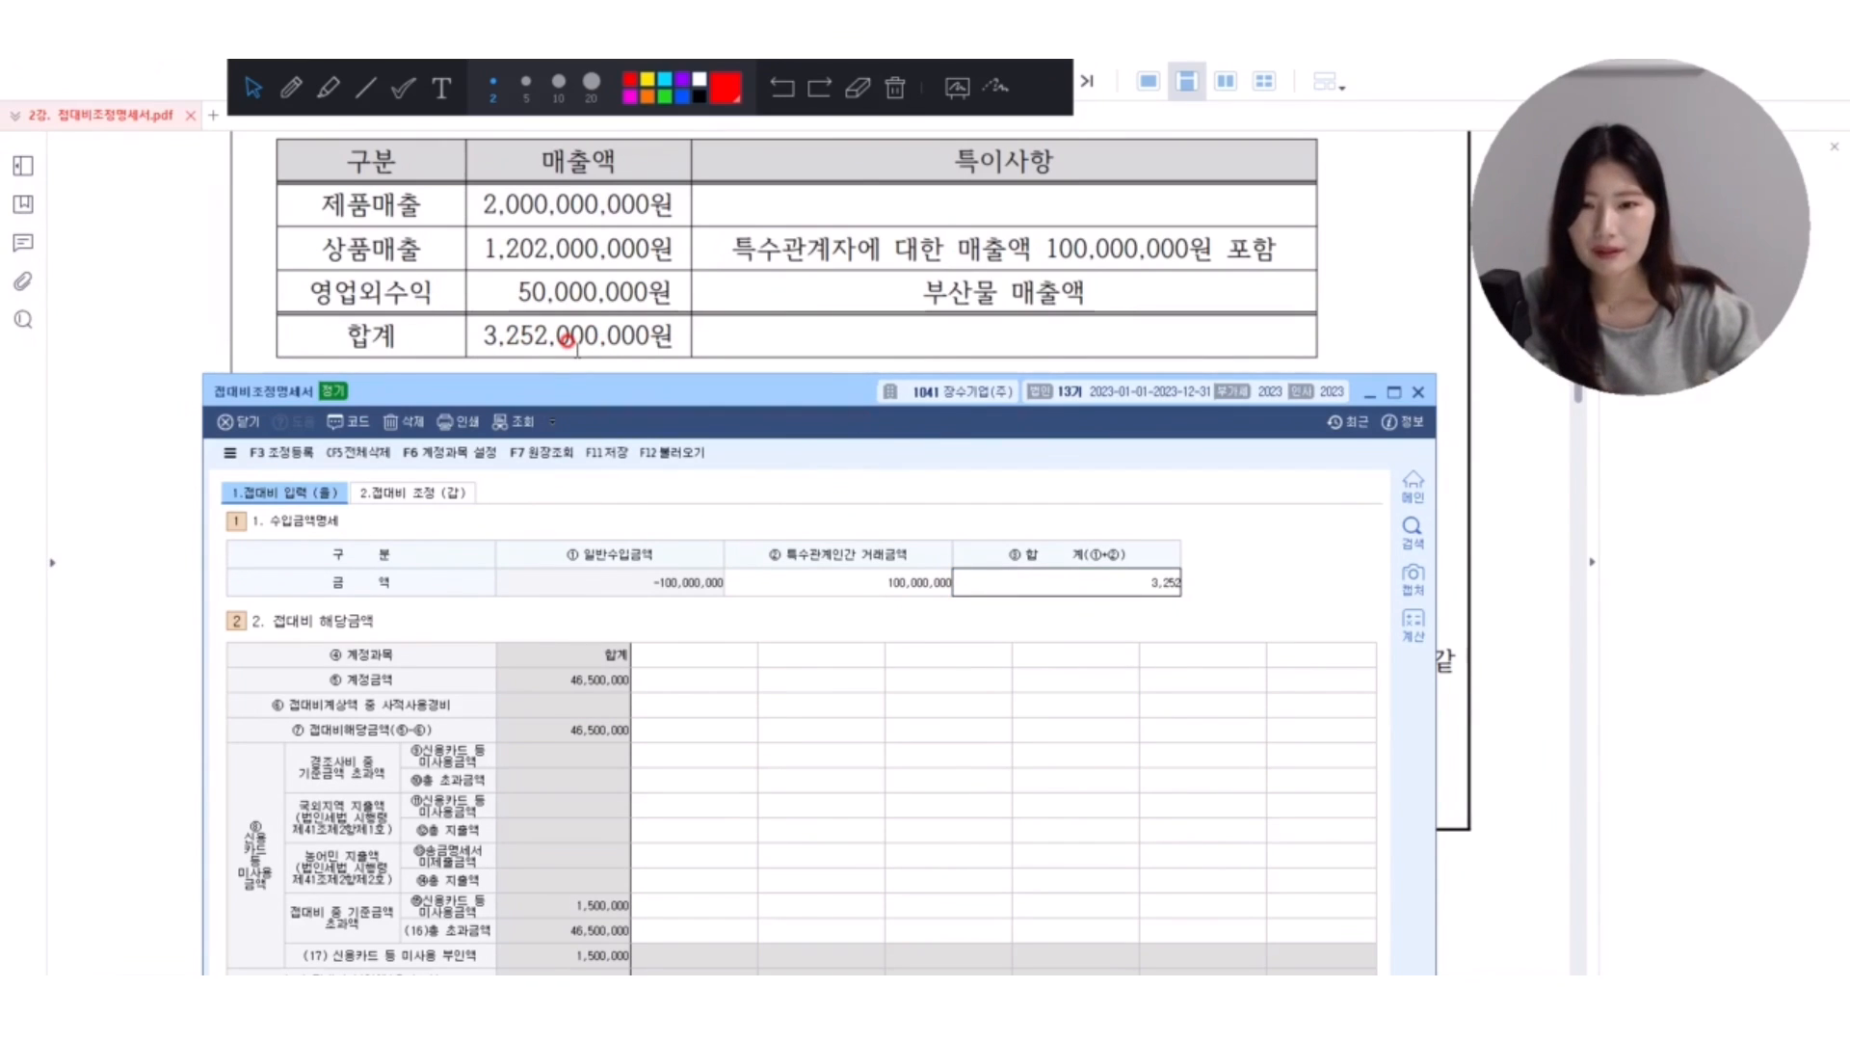
pyautogui.write(',000,000')
pyautogui.press('Return')
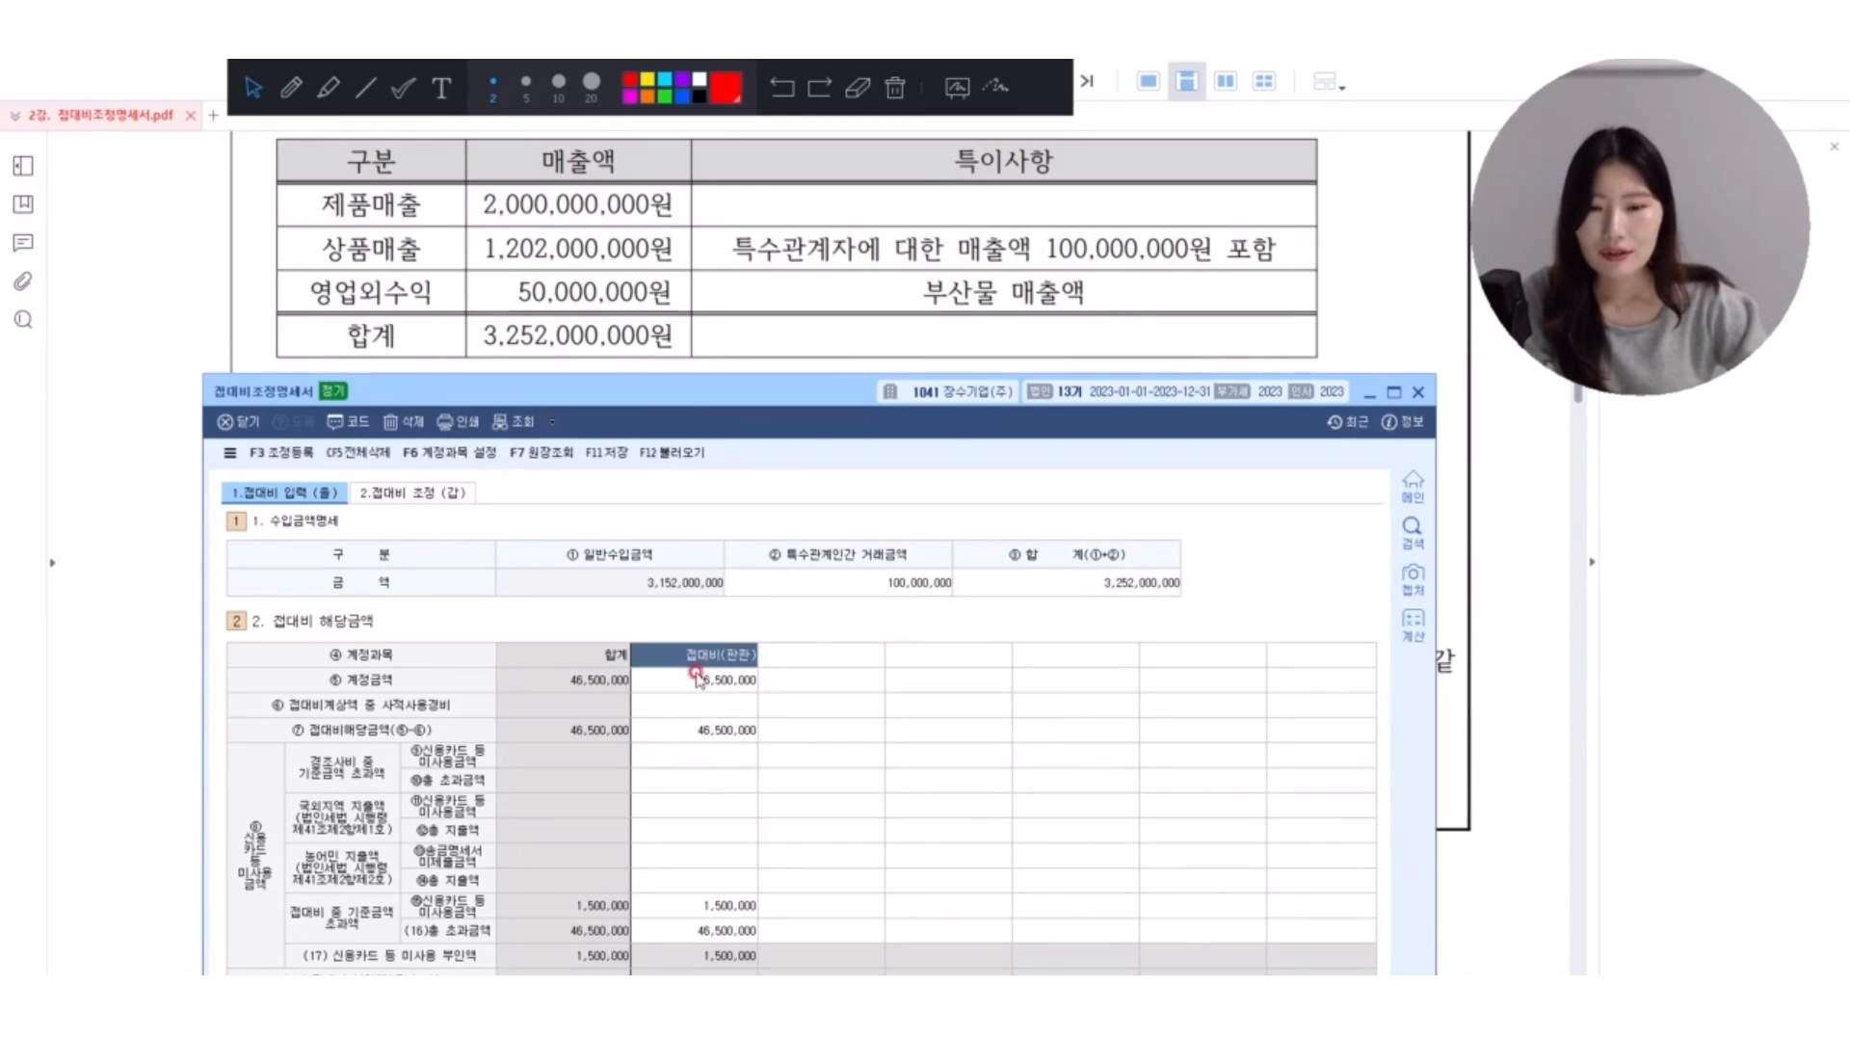
# Underline and tick 상무이사 개인경비 in red in the exercise's 접대비 table, and handwrite 상여 beside its row.
pyautogui.press('Return')
pyautogui.scroll(-5, 636, 364)
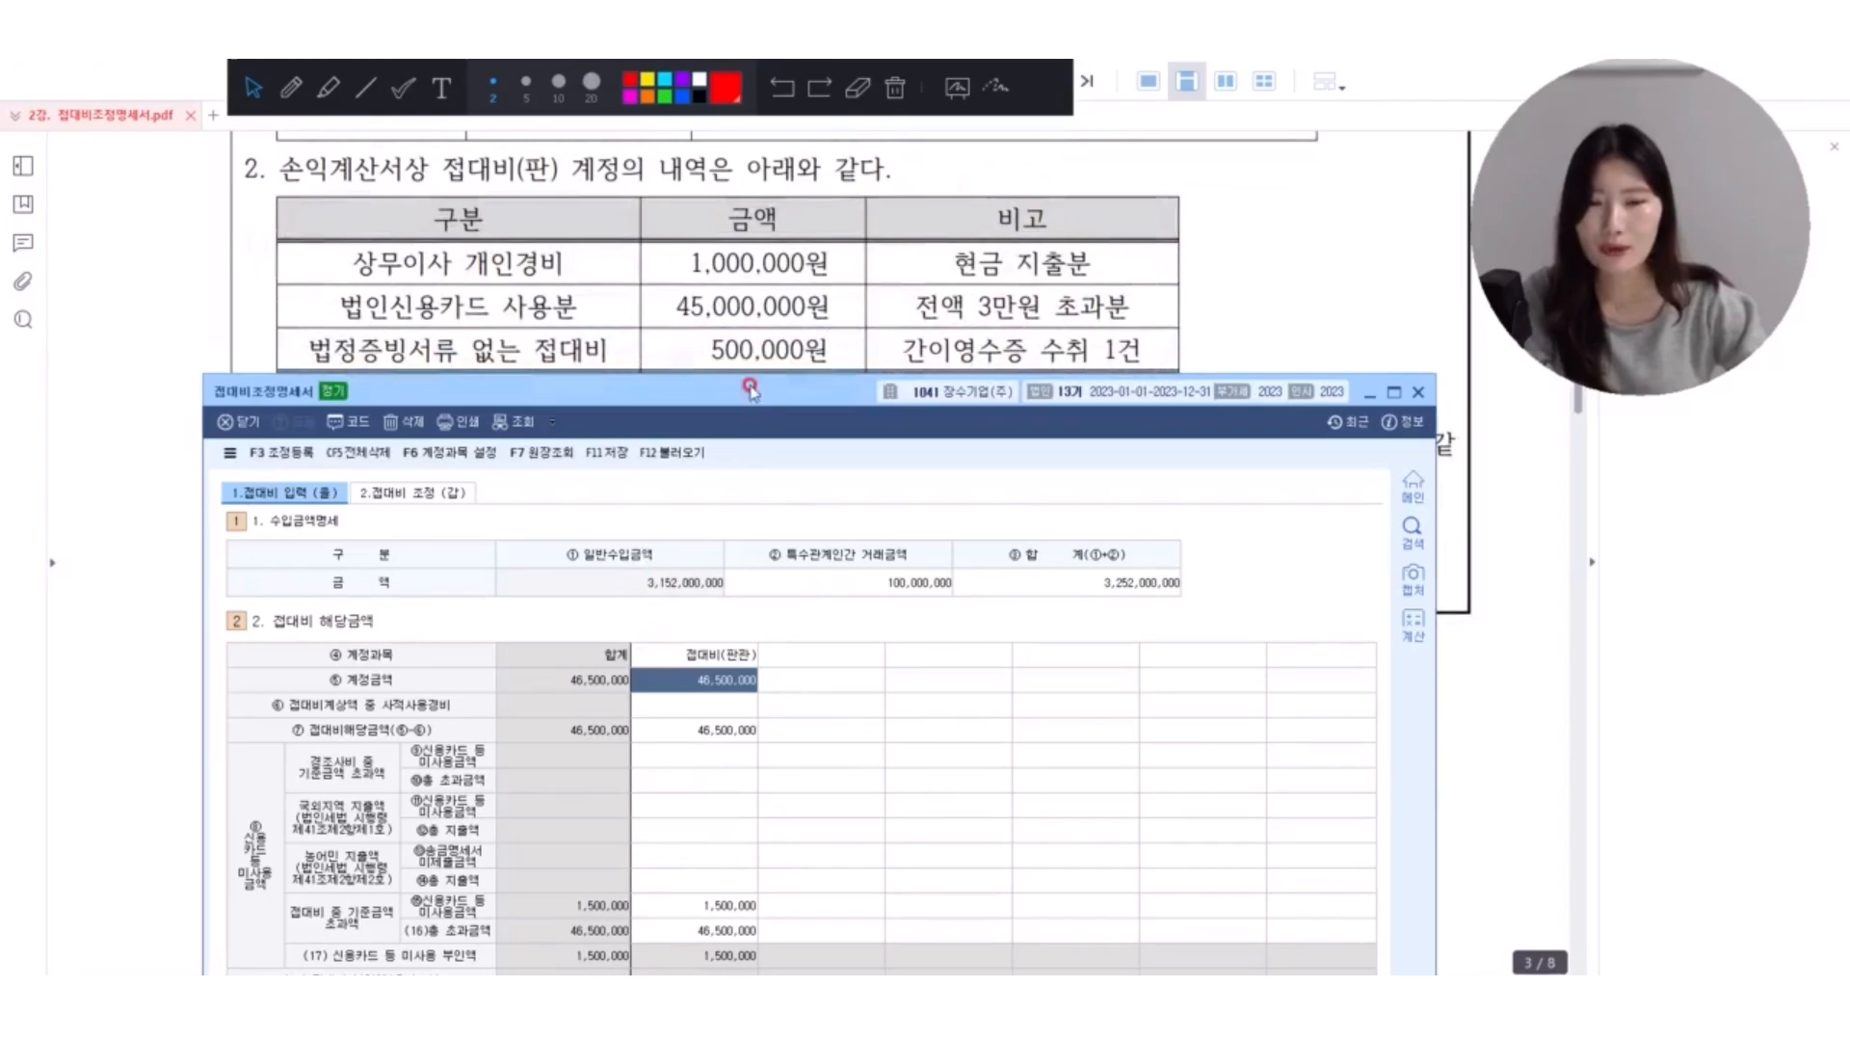
pyautogui.scroll(-1, 742, 338)
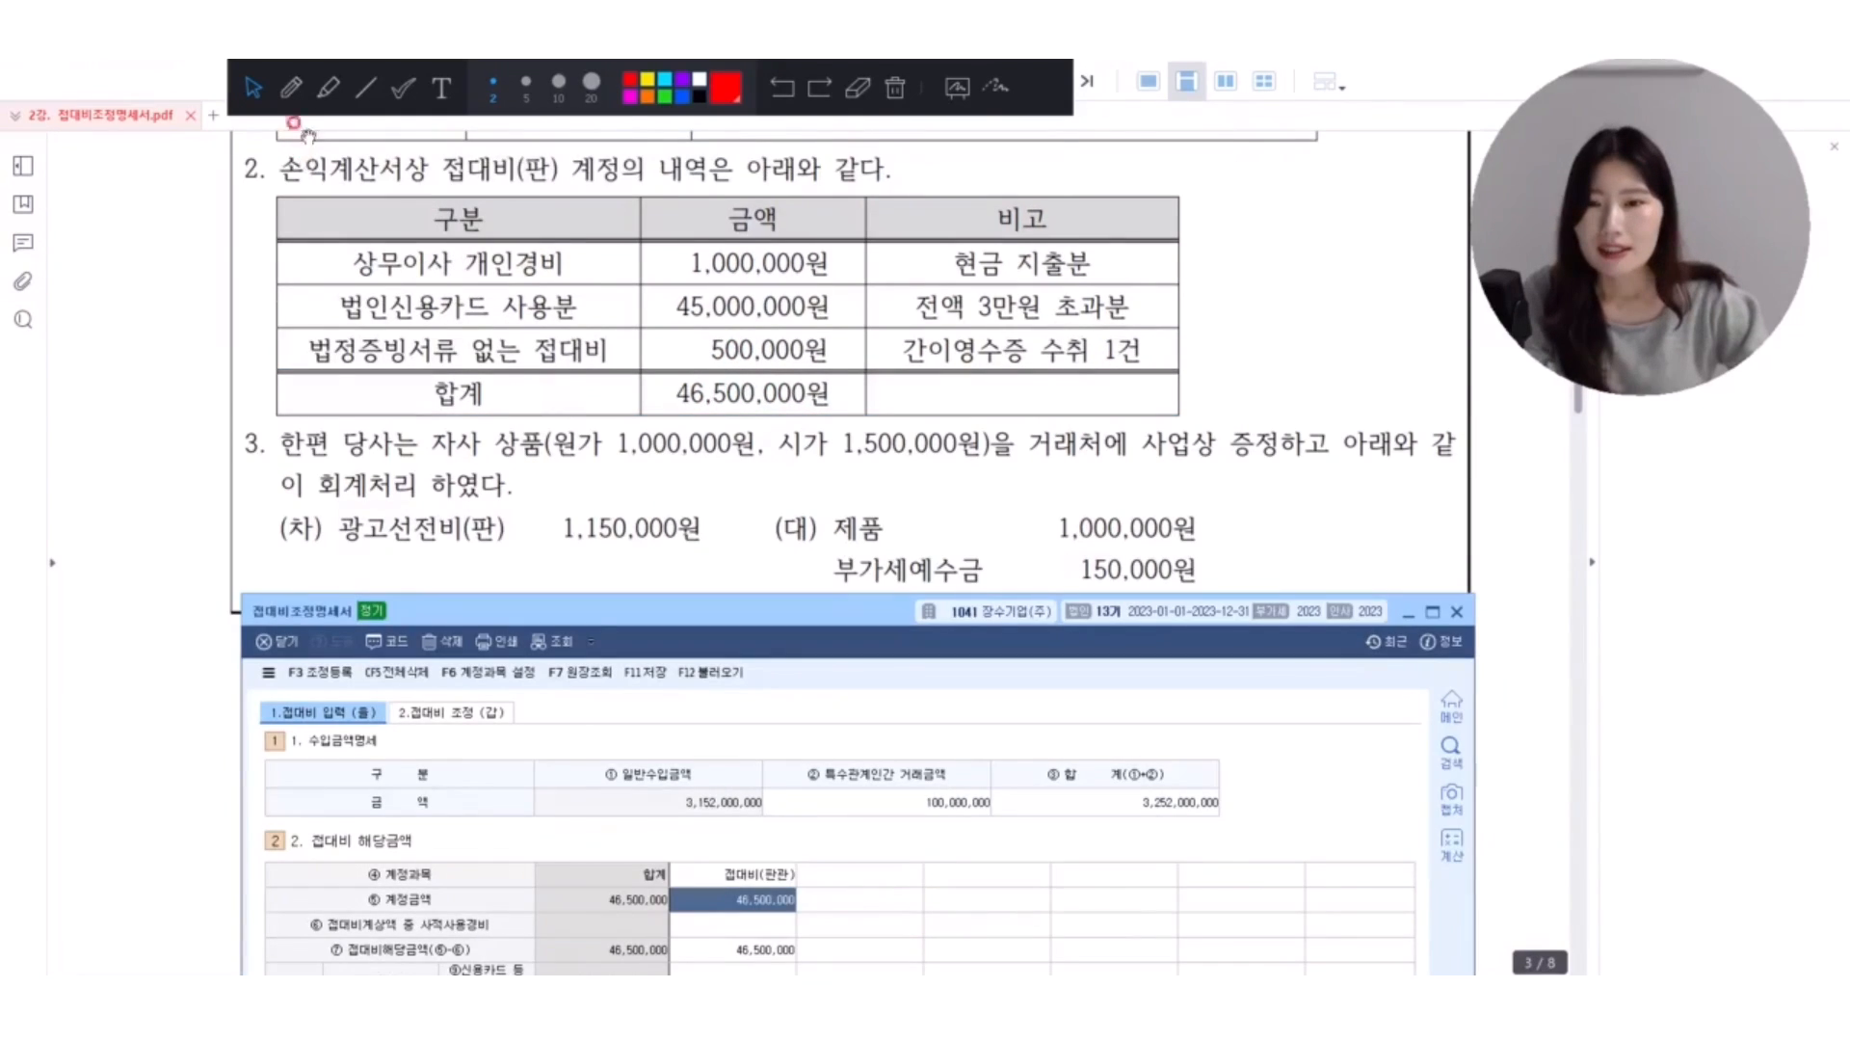
pyautogui.click(297, 89)
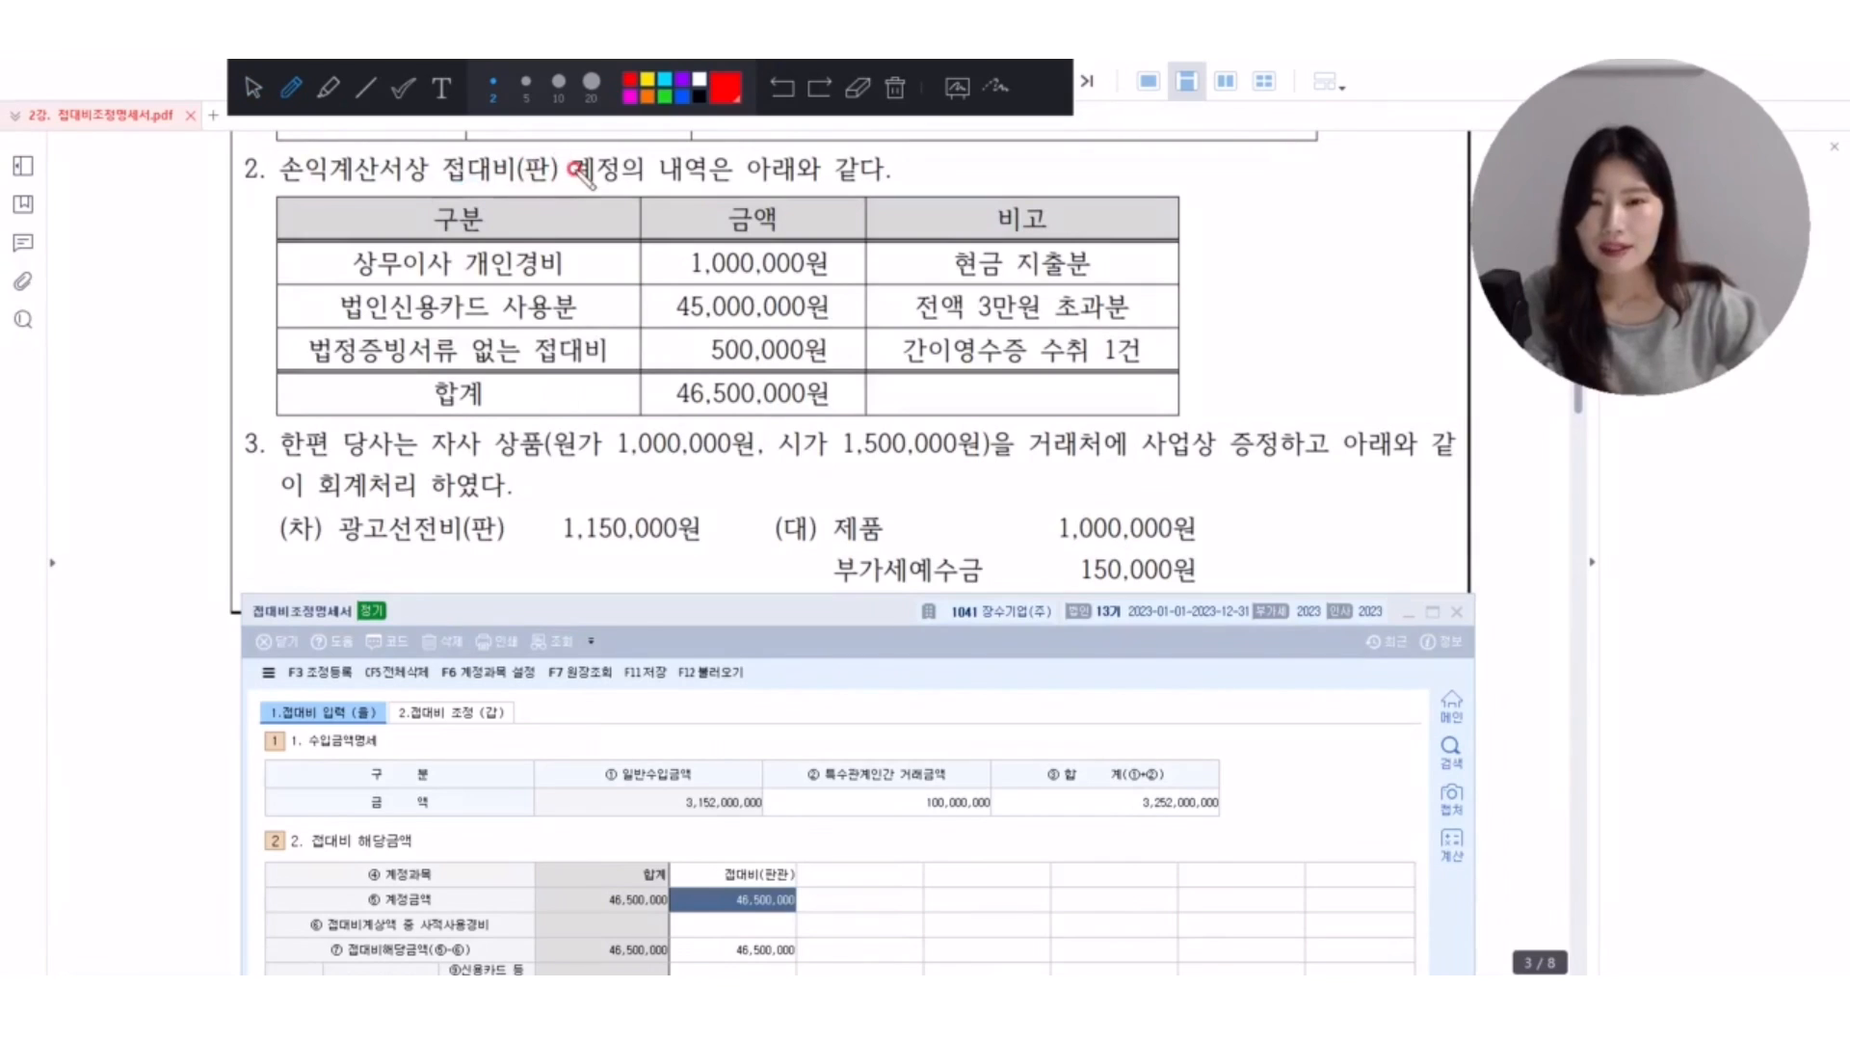
pyautogui.moveTo(352, 280); pyautogui.dragTo(569, 289)
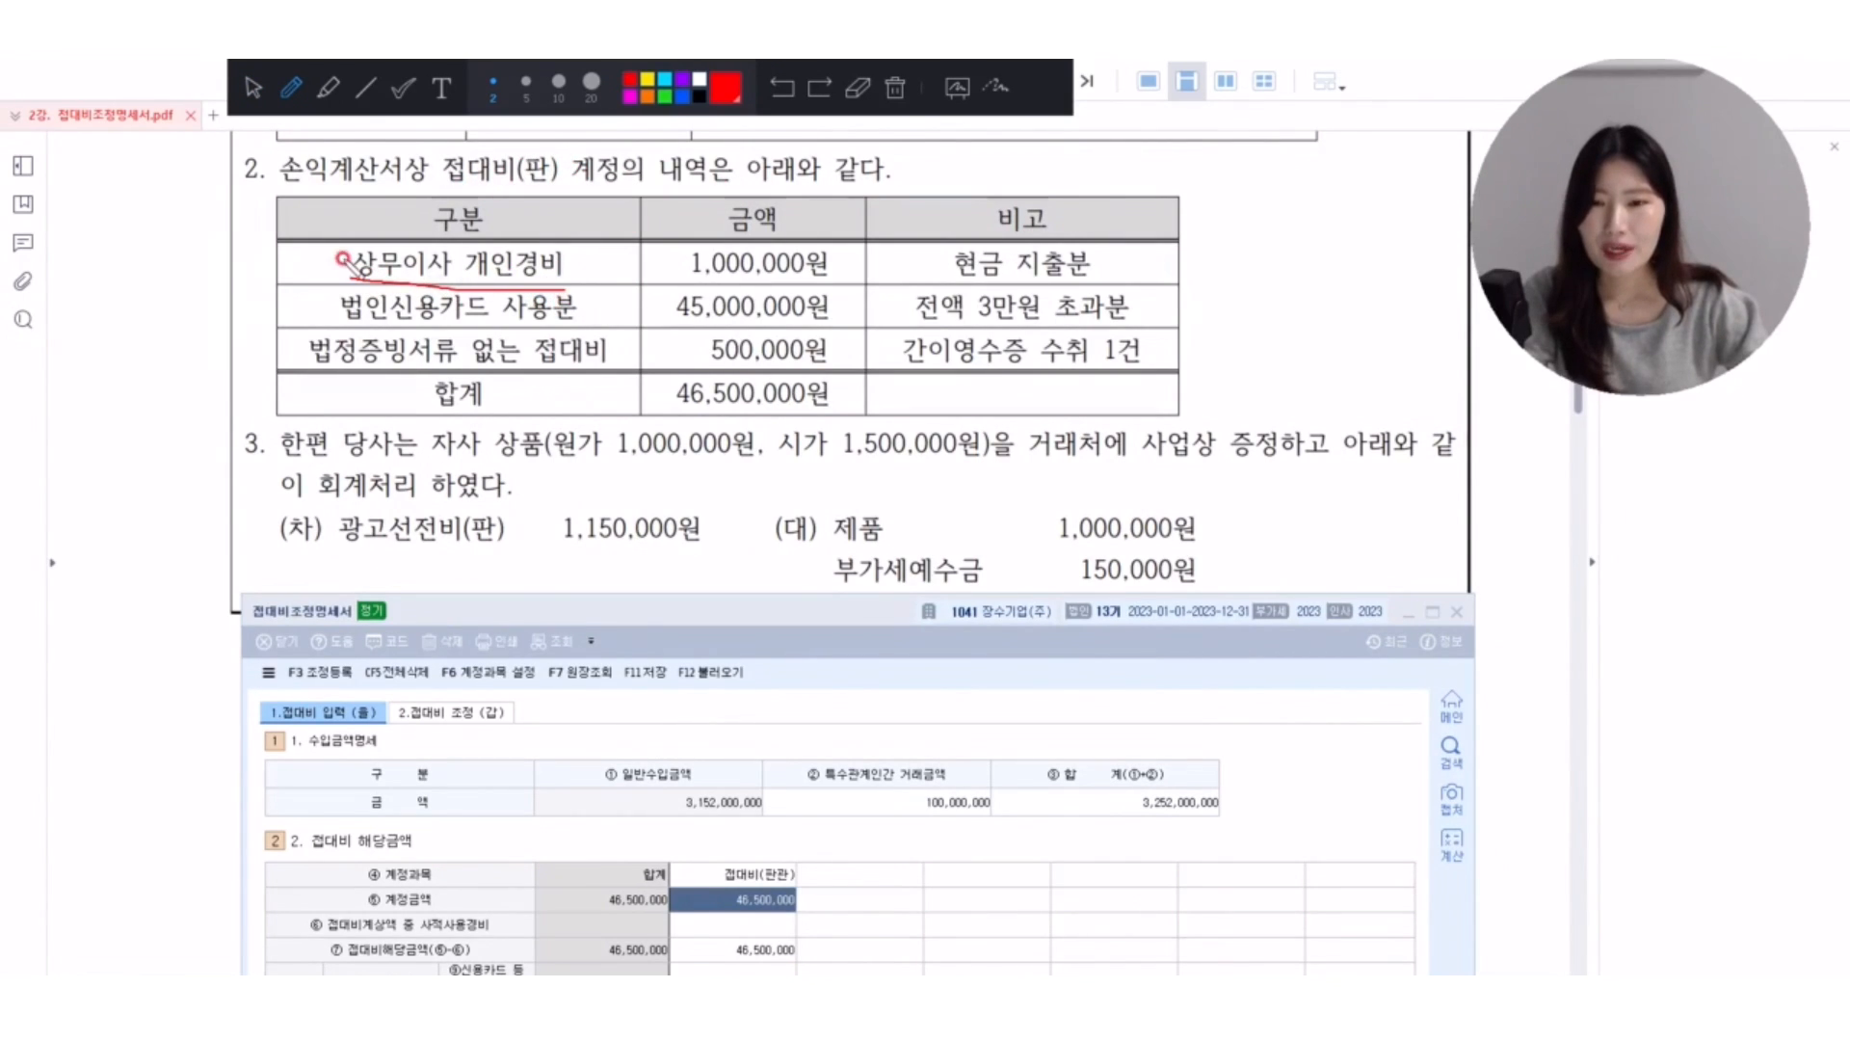
pyautogui.moveTo(297, 243); pyautogui.dragTo(333, 232)
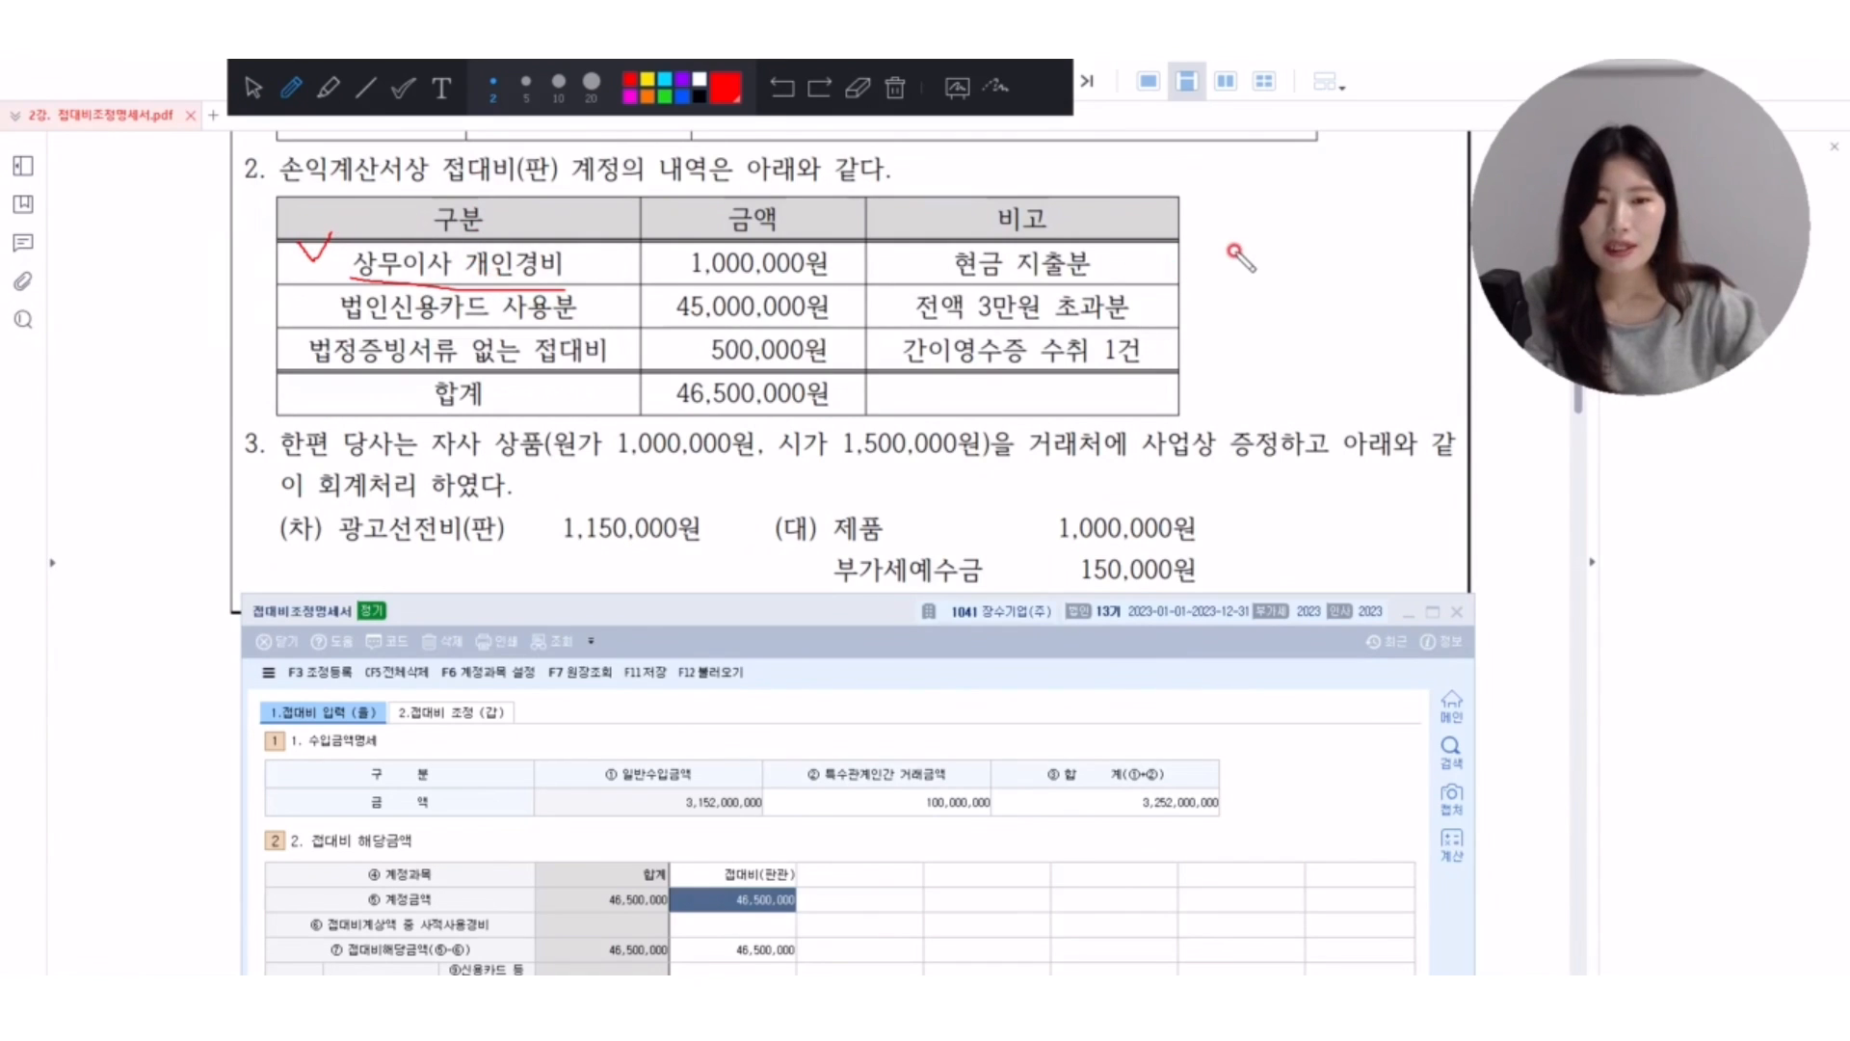
pyautogui.moveTo(1203, 253)
pyautogui.mouseDown()
pyautogui.moveTo(1257, 280)
pyautogui.moveTo(1289, 262)
pyautogui.moveTo(1301, 305)
pyautogui.mouseUp()
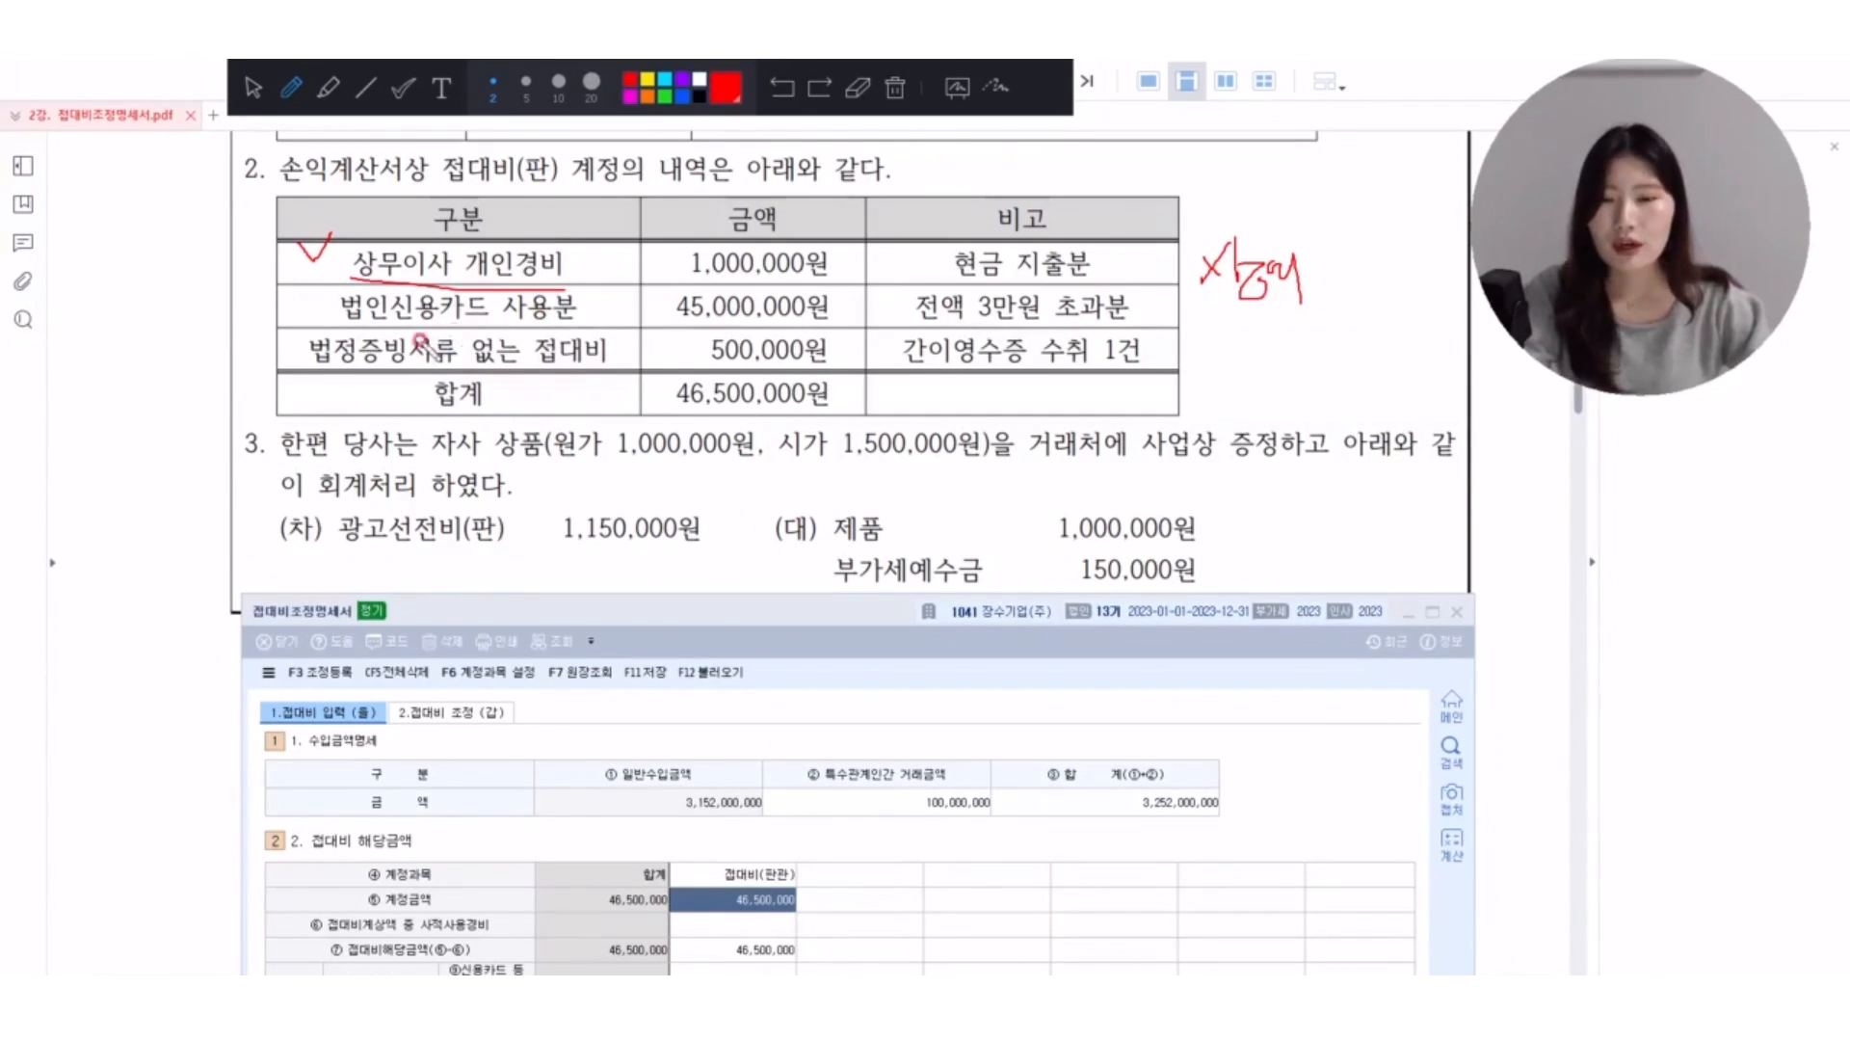
# Circle beside the 45,000,000원 card amount, tick 법정증빙서류 없는 접대비, and handwrite its 소득처분 note beside the row in red.
pyautogui.moveTo(867, 295)
pyautogui.mouseDown()
pyautogui.moveTo(848, 322)
pyautogui.moveTo(866, 307)
pyautogui.mouseUp()
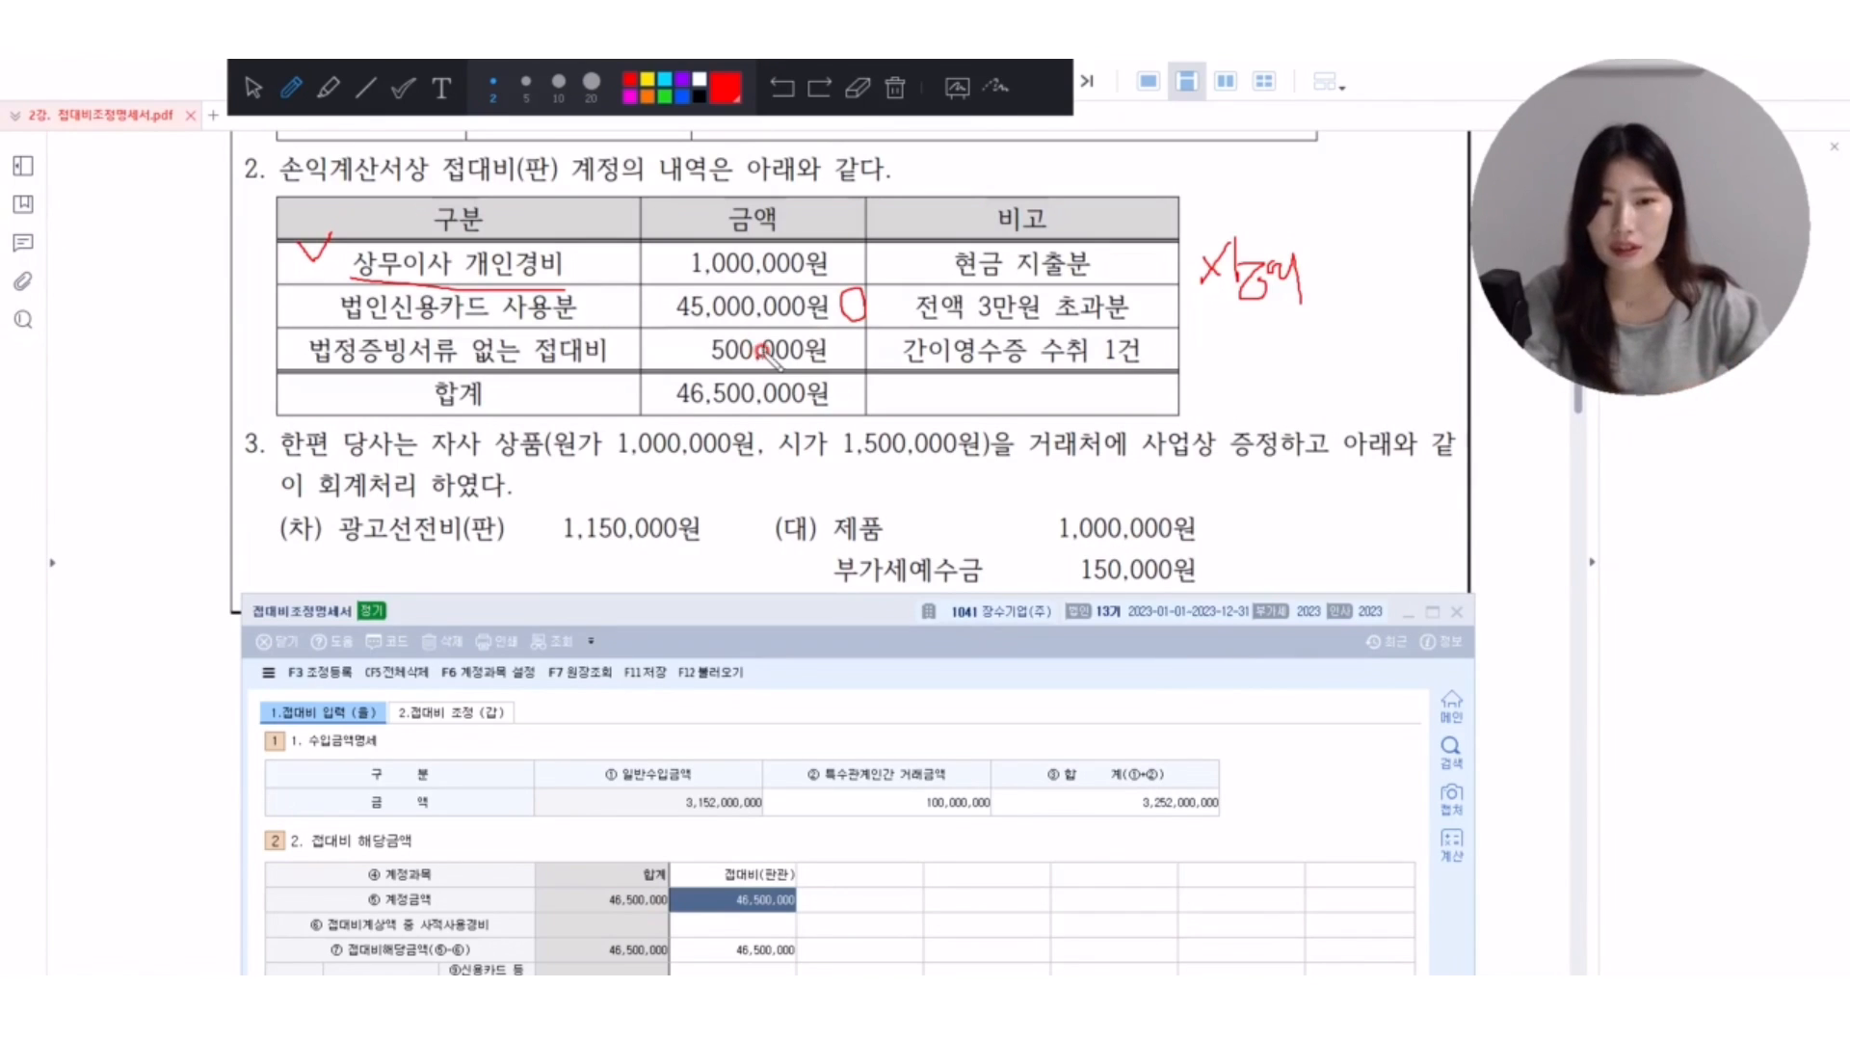
pyautogui.moveTo(272, 330); pyautogui.dragTo(305, 320)
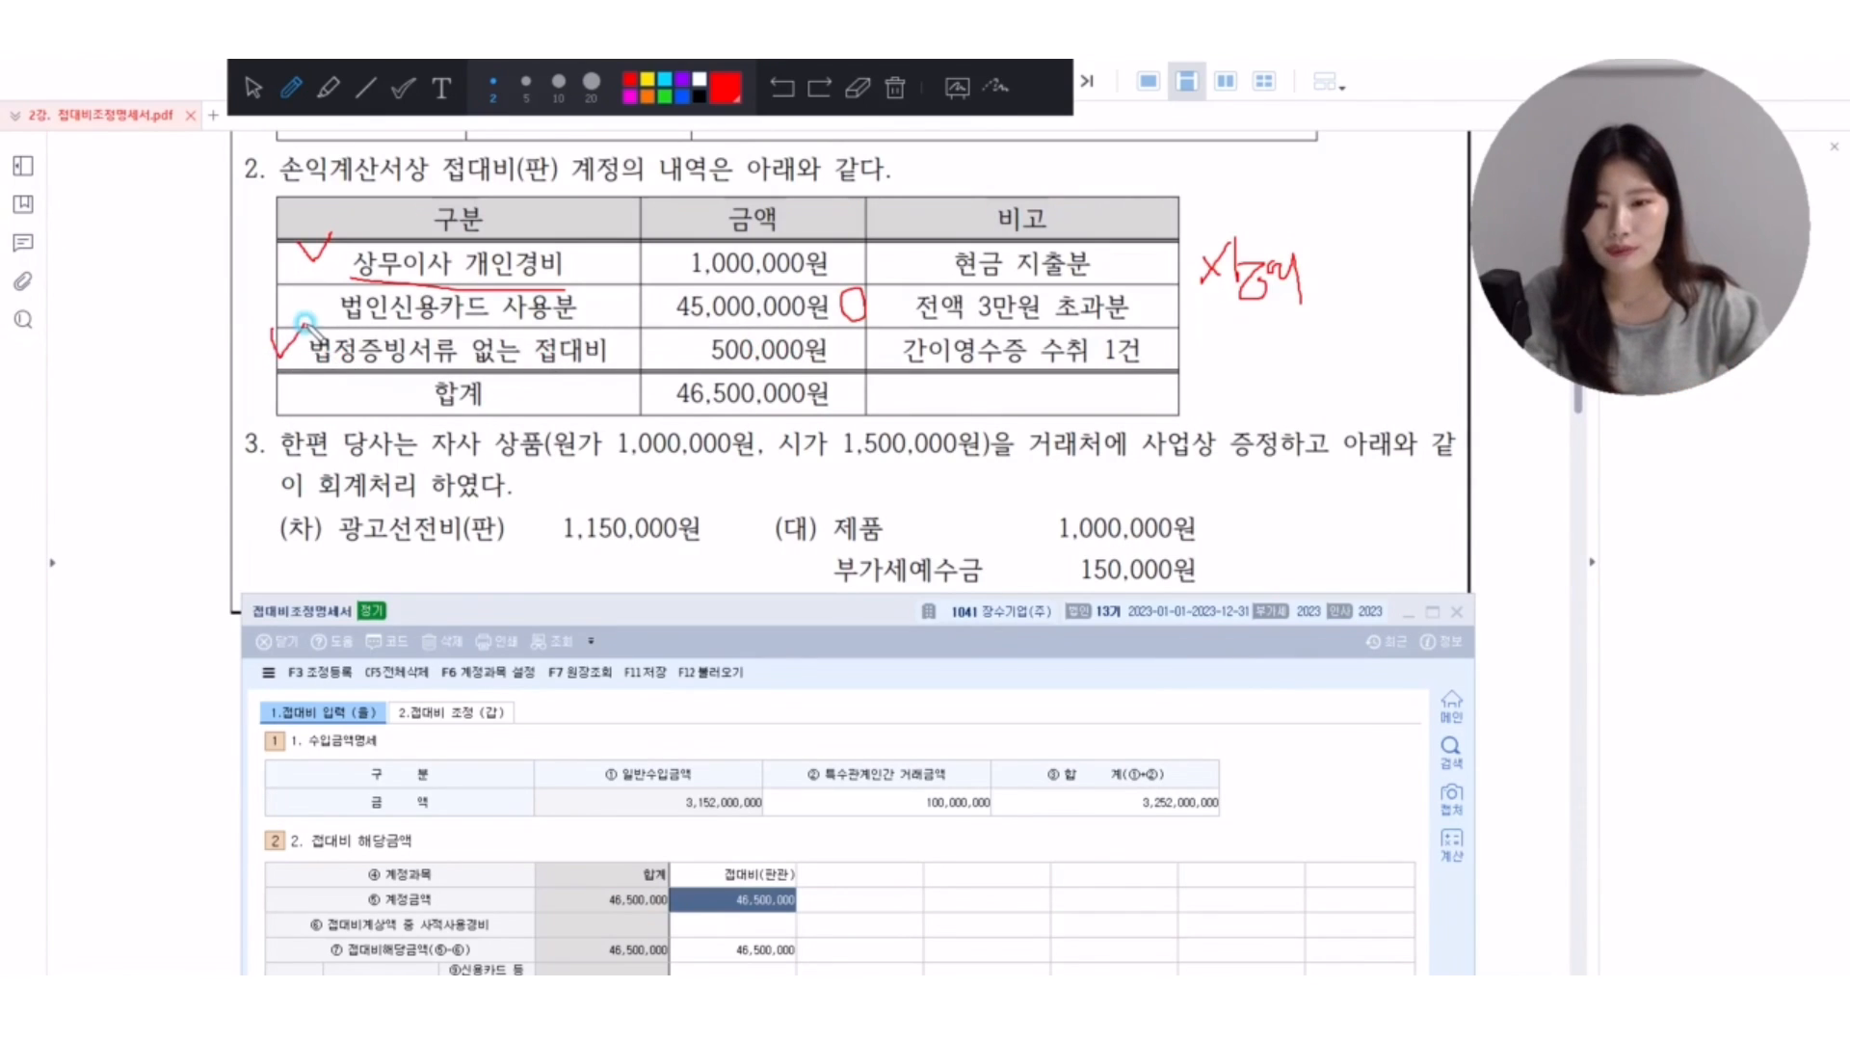
pyautogui.moveTo(1201, 333)
pyautogui.mouseDown()
pyautogui.moveTo(1170, 382)
pyautogui.moveTo(1227, 358)
pyautogui.mouseUp()
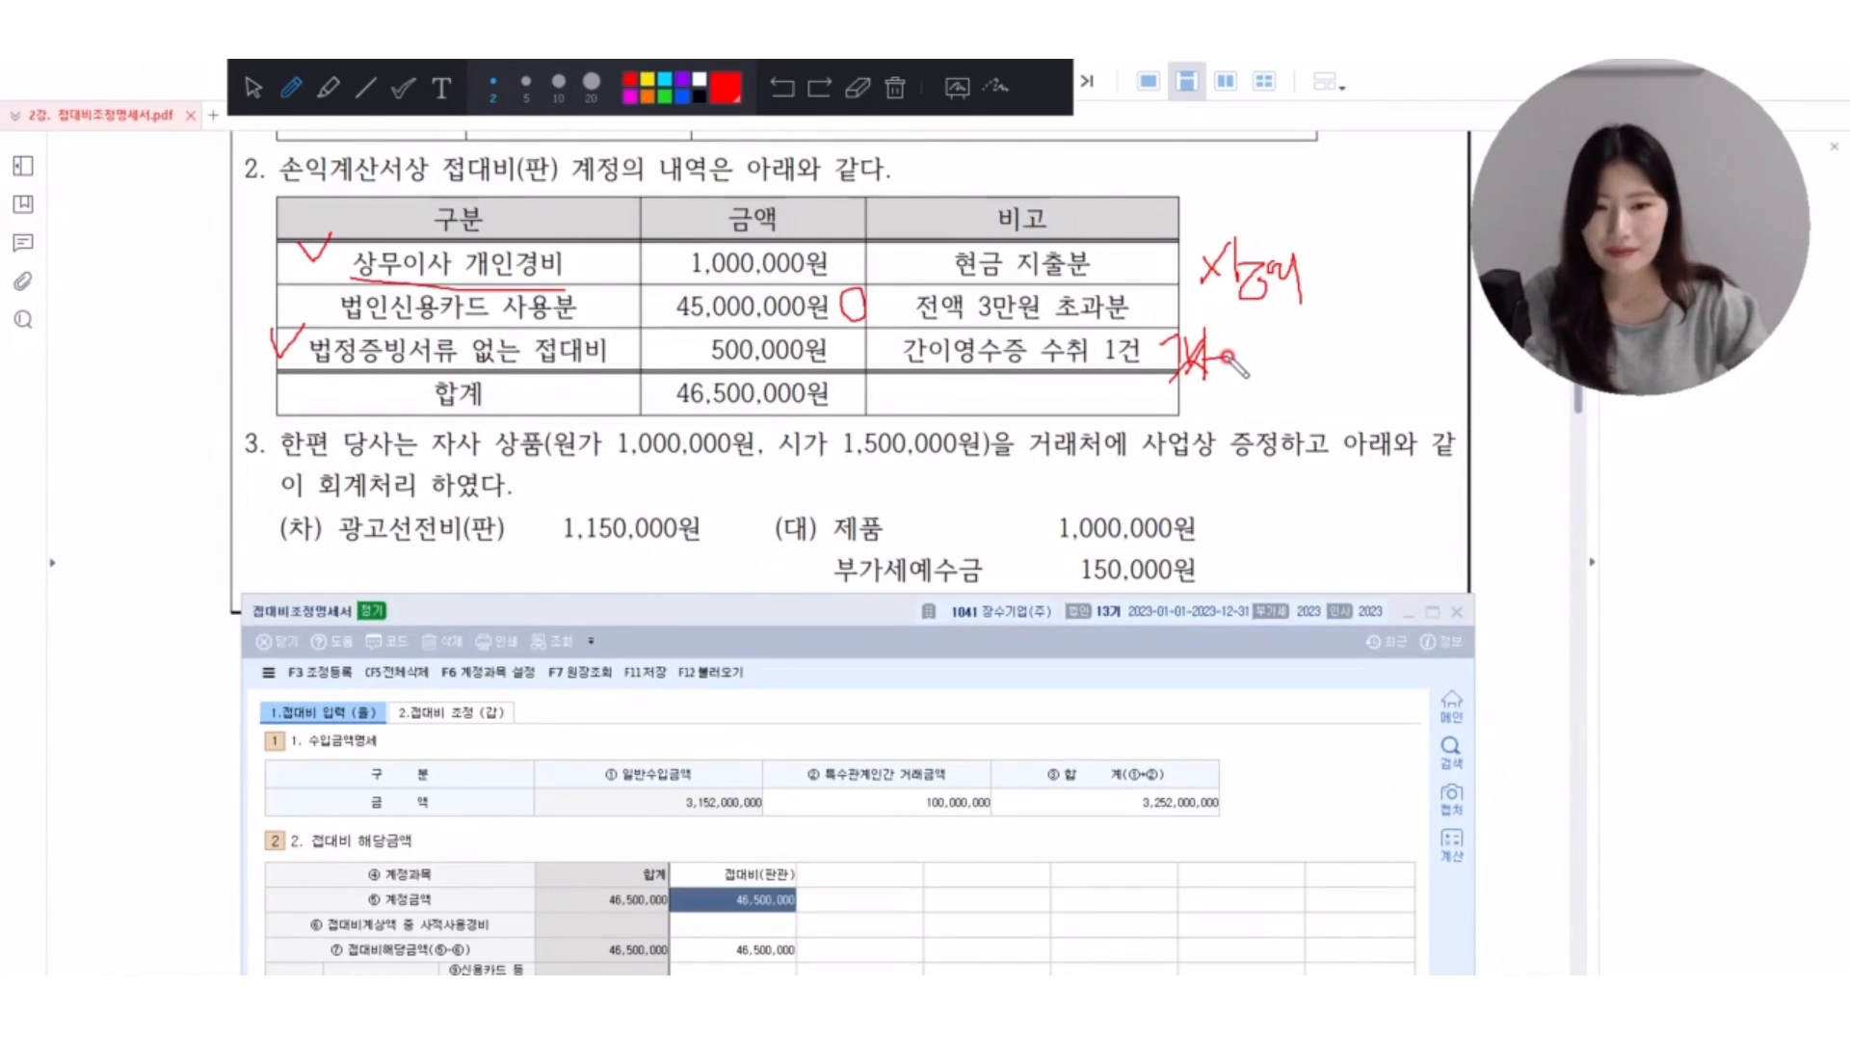
pyautogui.click(254, 87)
# Select the 접대비(판관) cell for 사적사용경비, box that row and the exercise's 1,000,000원 in red, and link them with an arrow.
pyautogui.click(578, 622)
pyautogui.moveTo(566, 627); pyautogui.dragTo(569, 441)
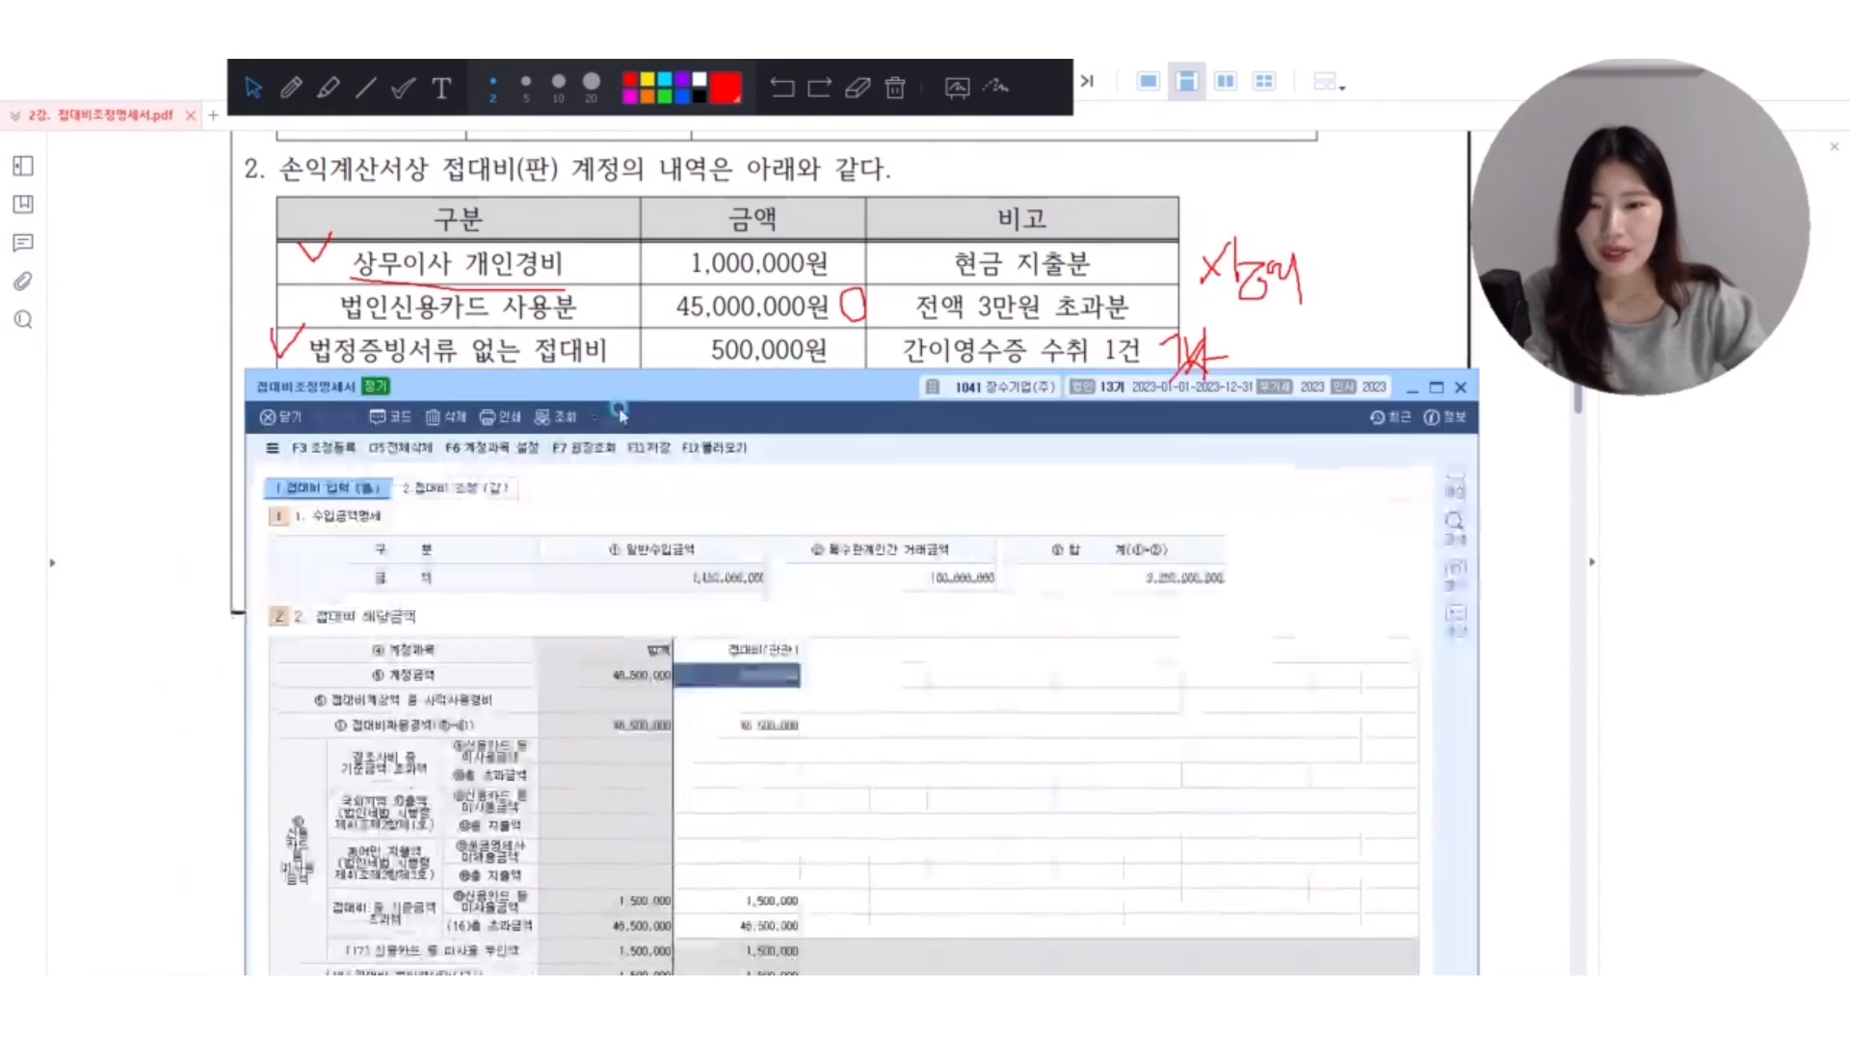
pyautogui.click(724, 738)
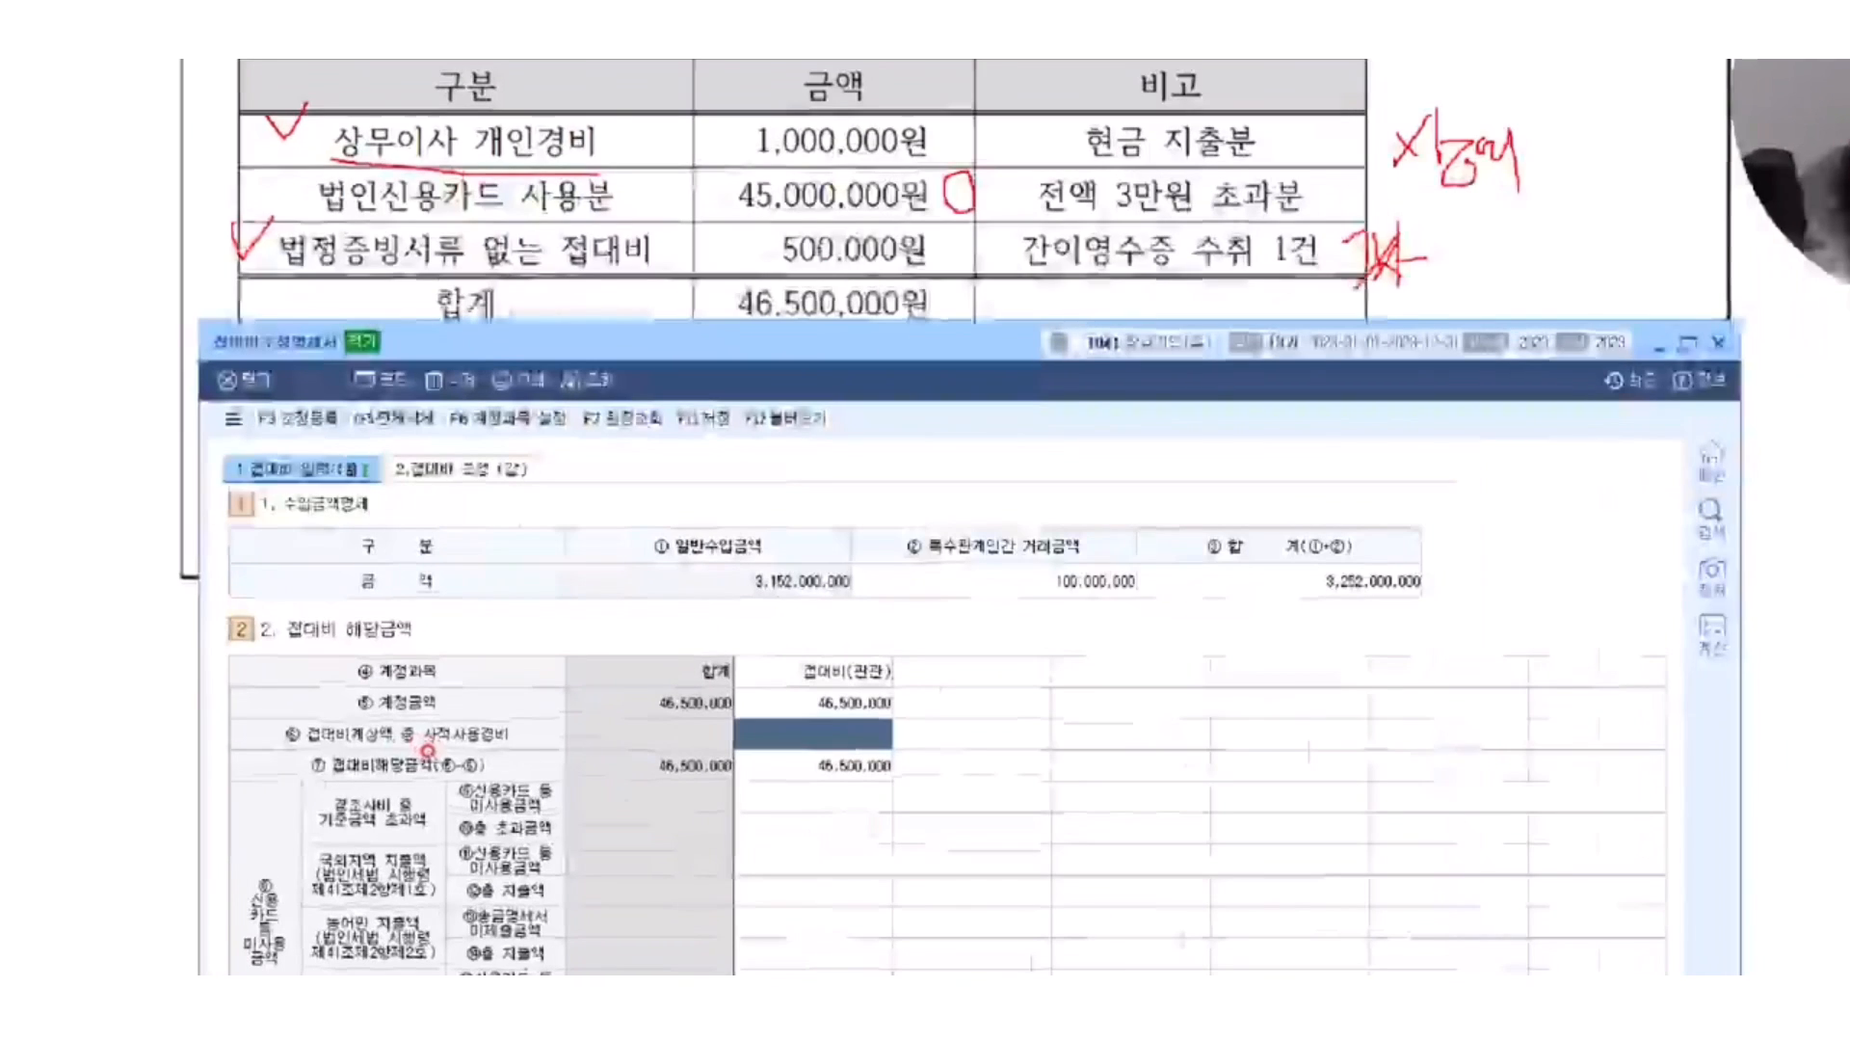
pyautogui.moveTo(271, 718)
pyautogui.mouseDown()
pyautogui.moveTo(910, 753)
pyautogui.moveTo(984, 661)
pyautogui.mouseUp()
pyautogui.moveTo(682, 104)
pyautogui.mouseDown()
pyautogui.moveTo(956, 166)
pyautogui.moveTo(1106, 353)
pyautogui.moveTo(923, 744)
pyautogui.mouseUp()
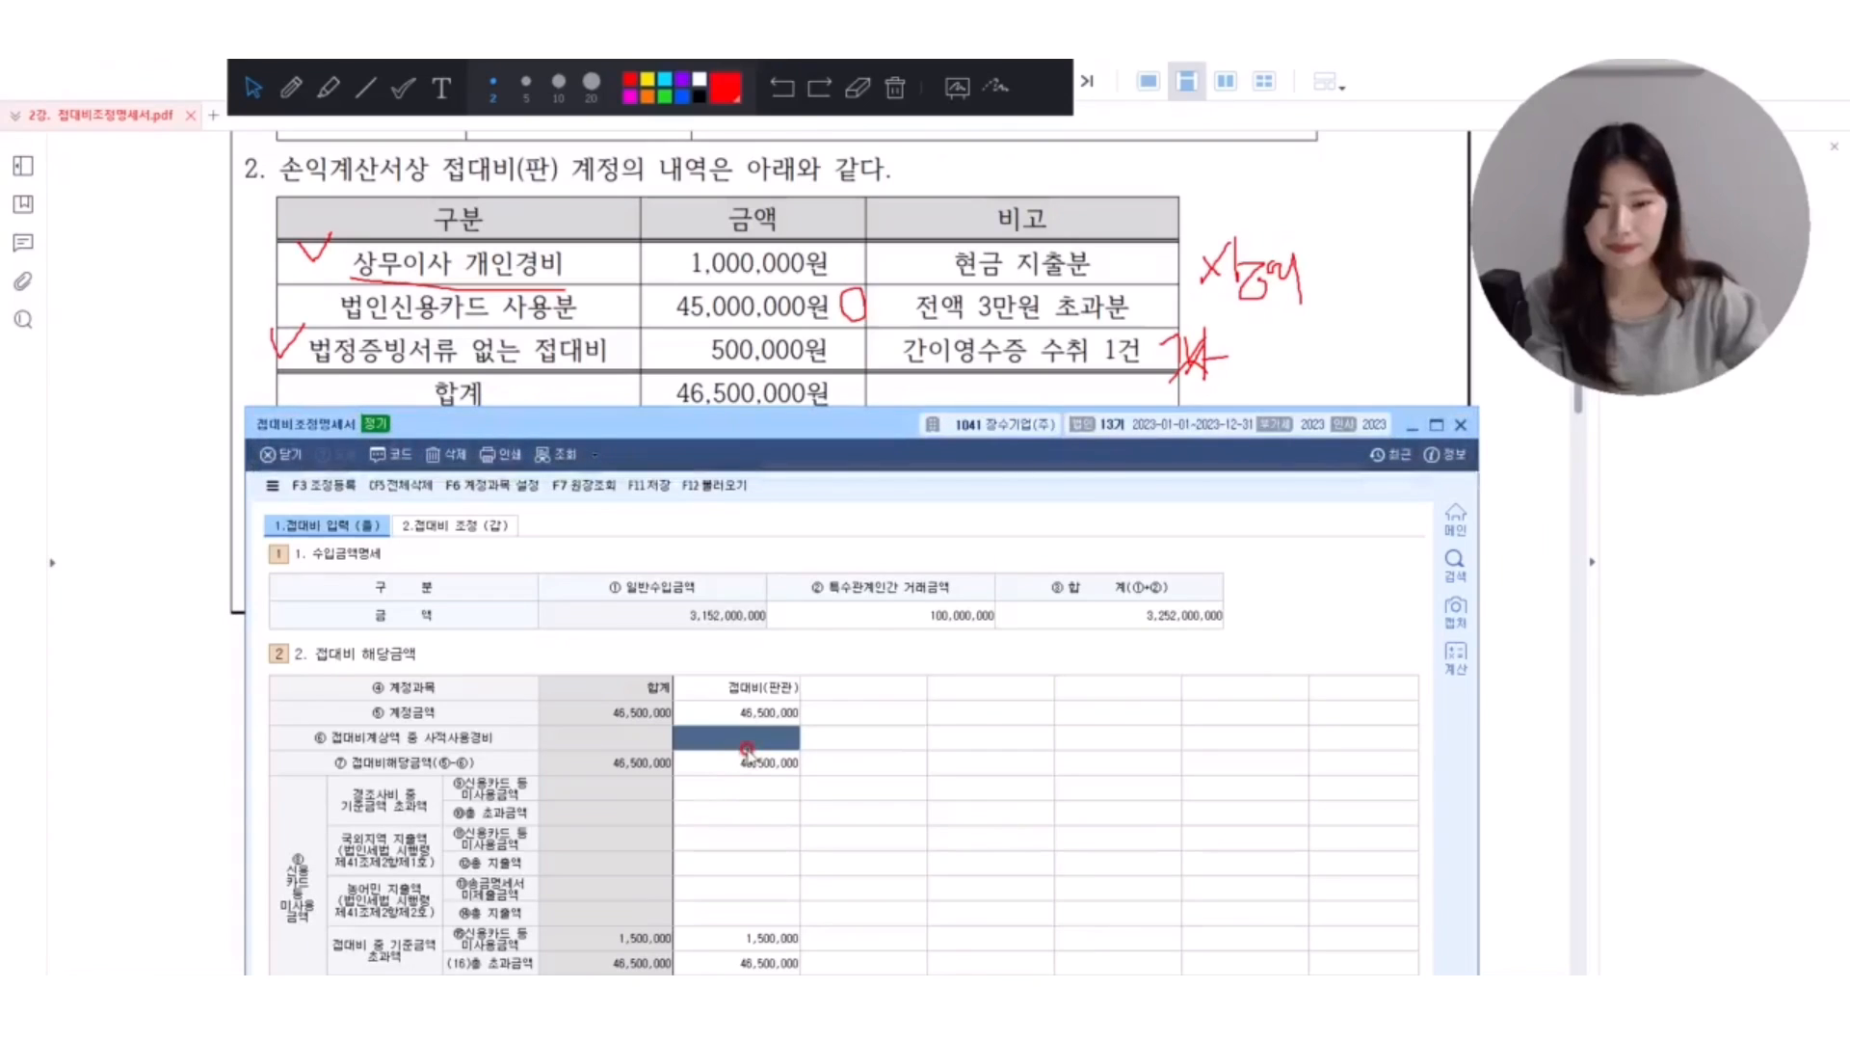
# Enter 1,000,000 as 접대비계상액 중 사적사용경비 in the 접대비(판관) column.
pyautogui.write('1000000')
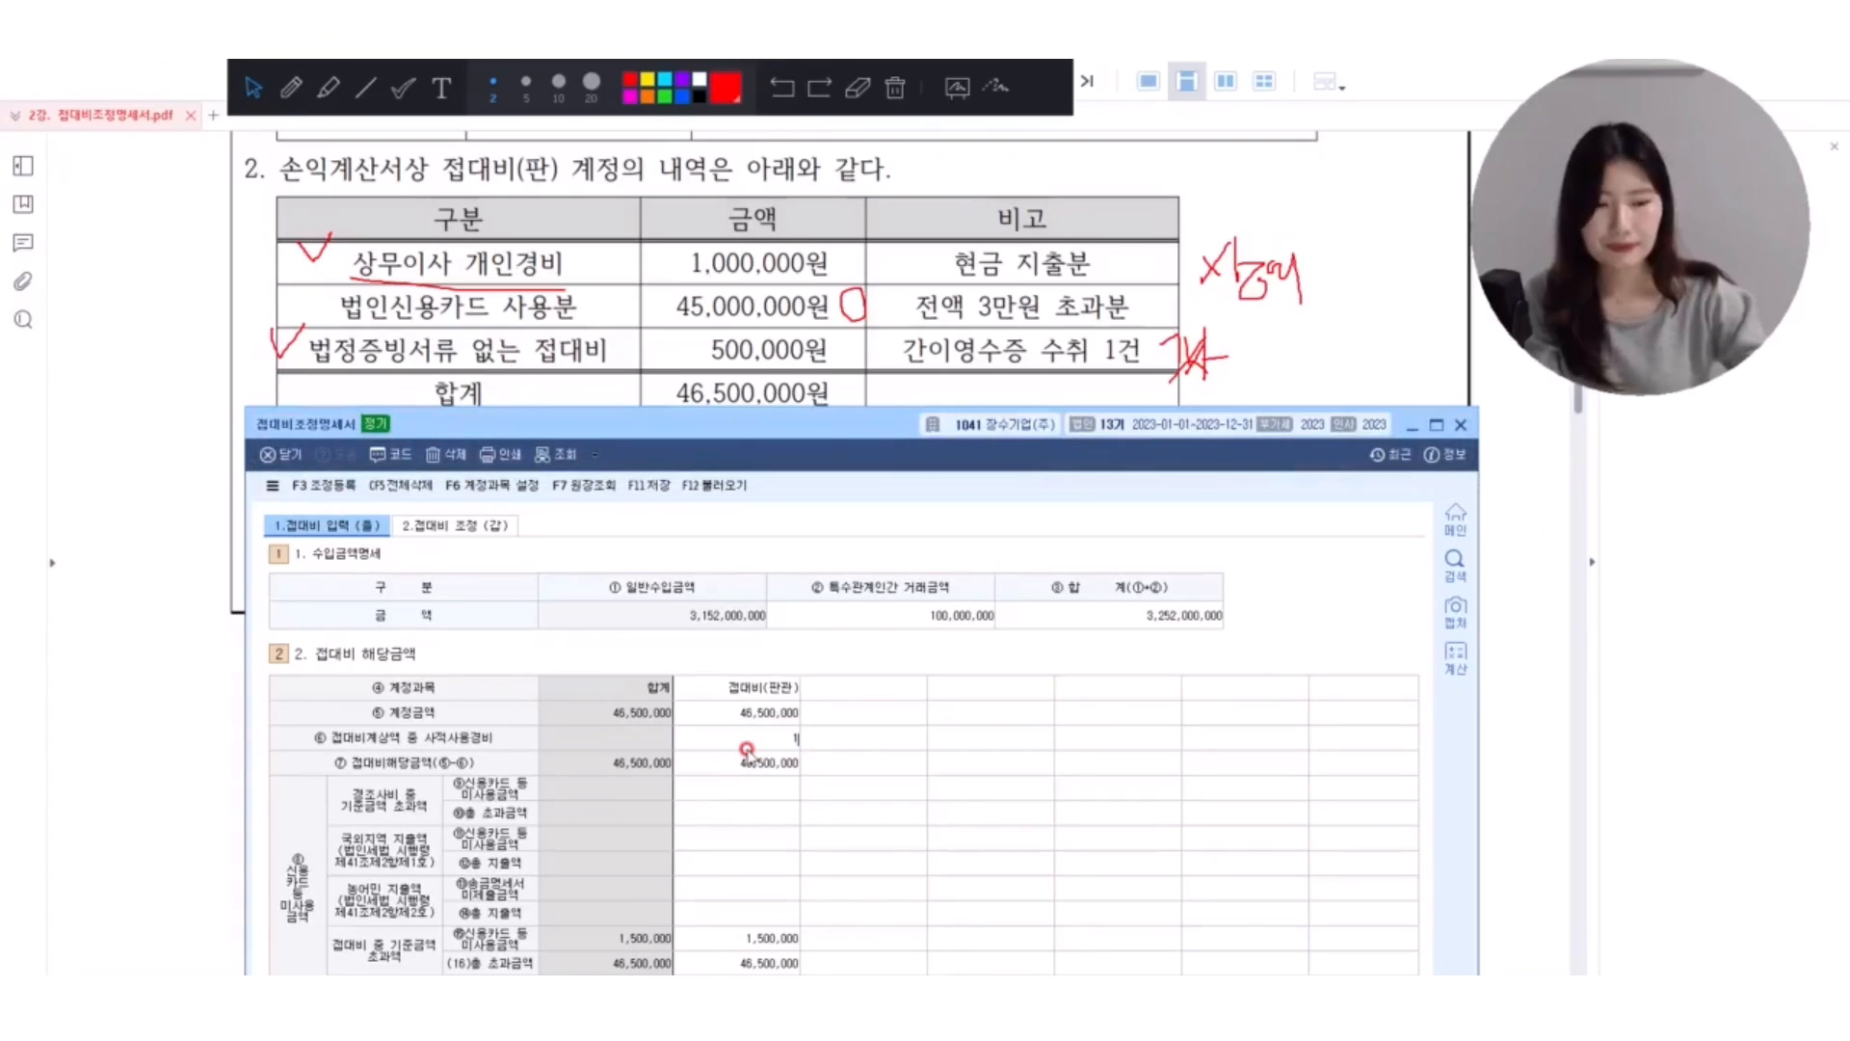
pyautogui.press('Return')
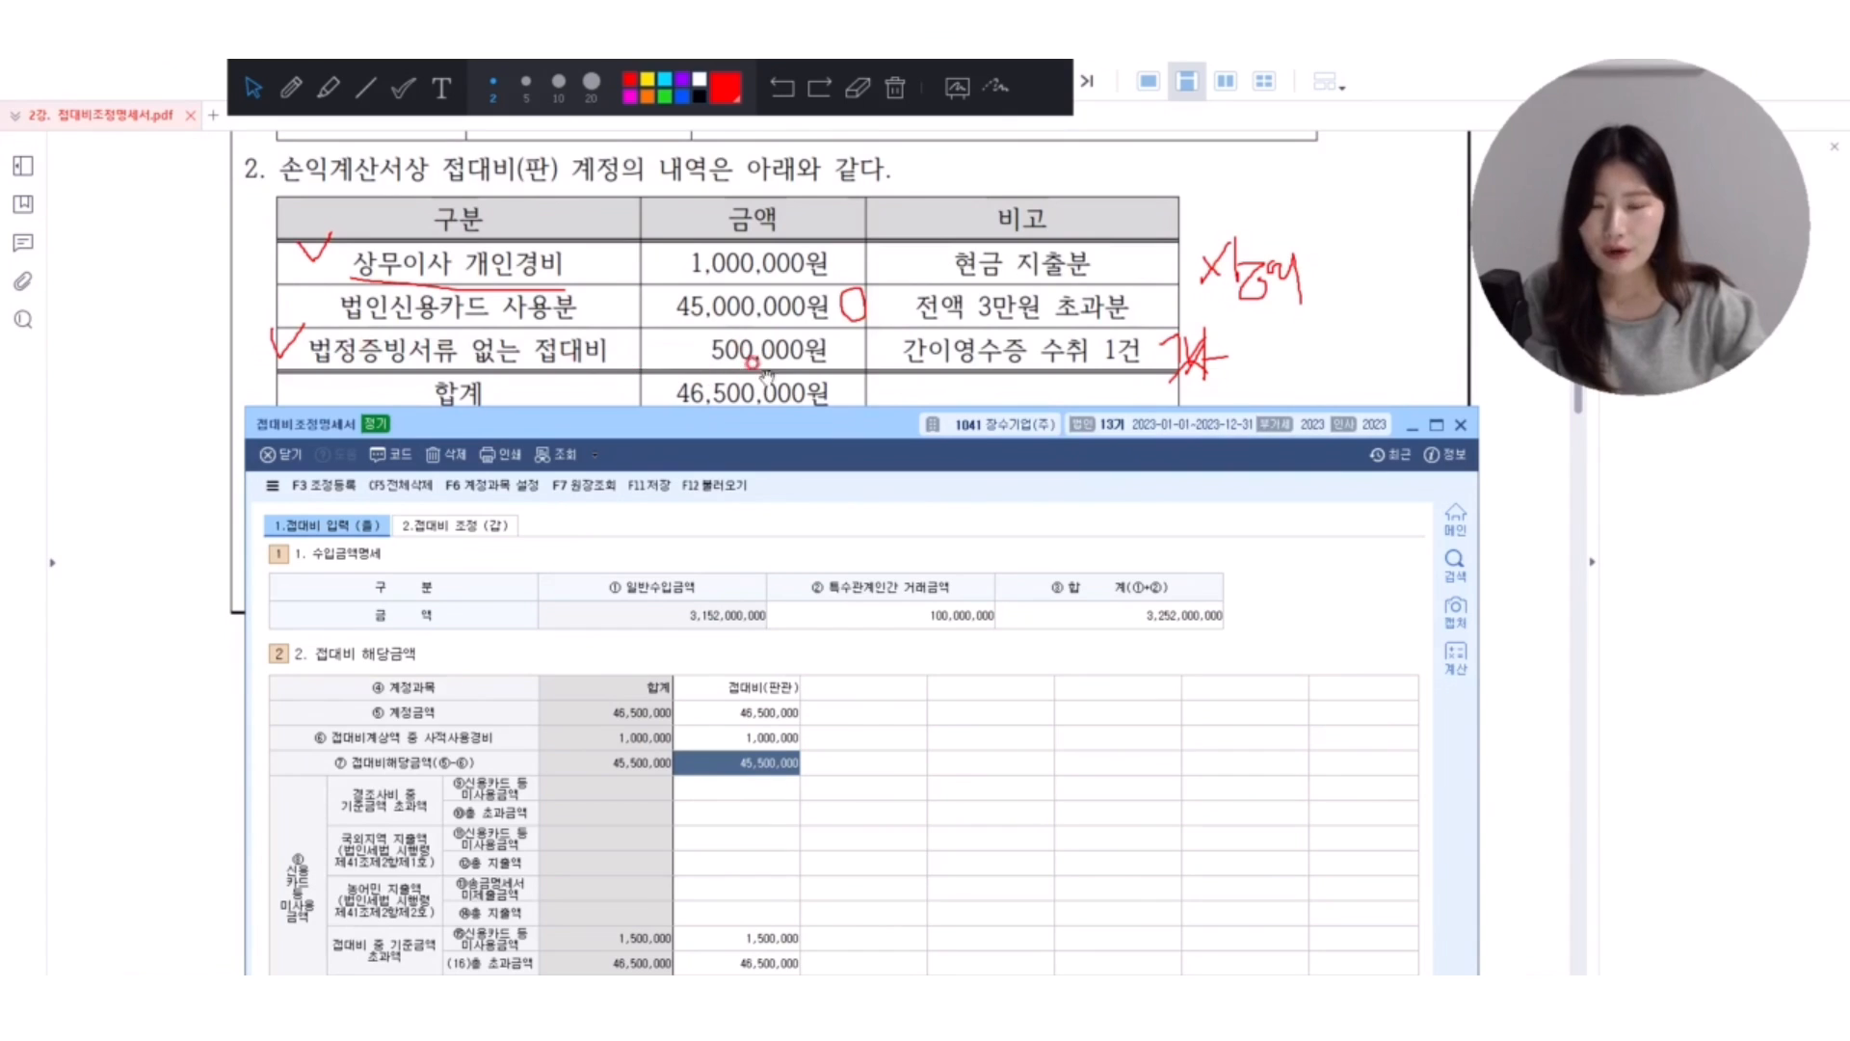
# Mark 상무이사 개인경비, 현금 지출분, 1,000,000원 and 500,000원 in red, and draw a line down to the 기준금액 초과액 신용카드 등 미사용금액 cell.
pyautogui.click(739, 930)
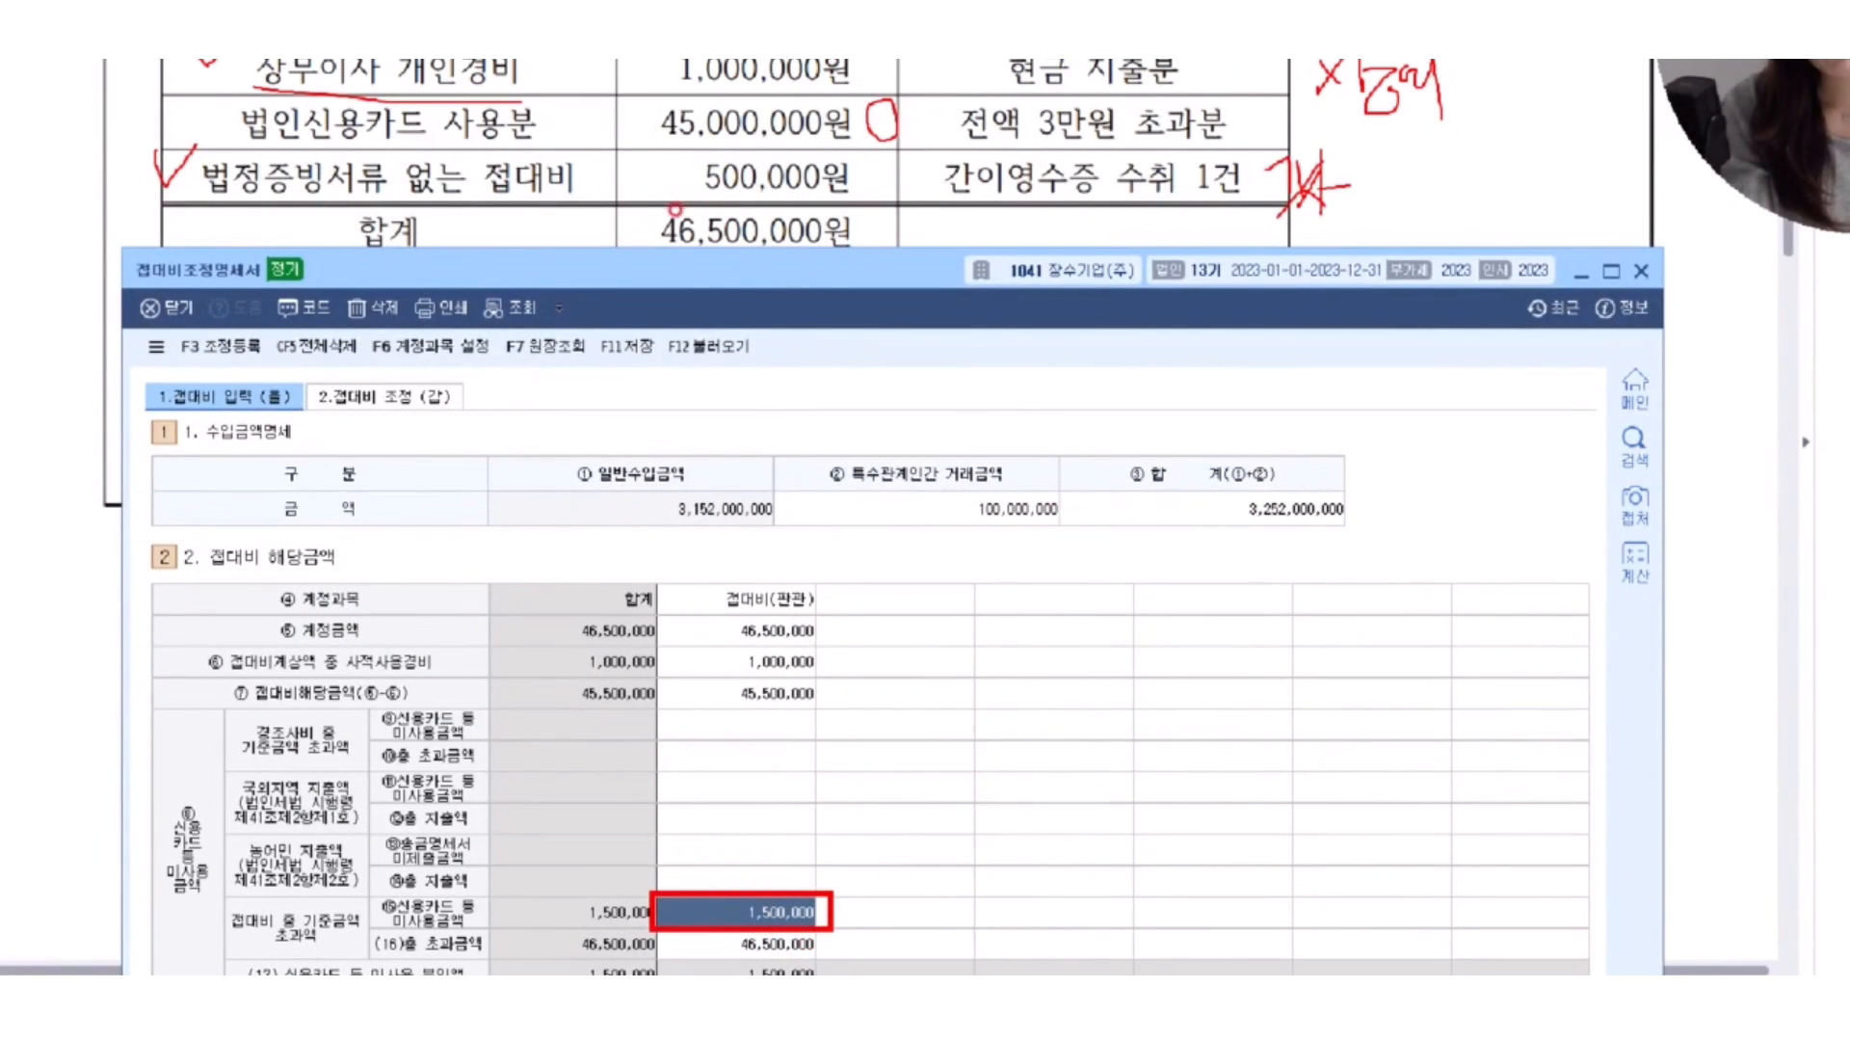
pyautogui.moveTo(263, 86); pyautogui.dragTo(528, 93)
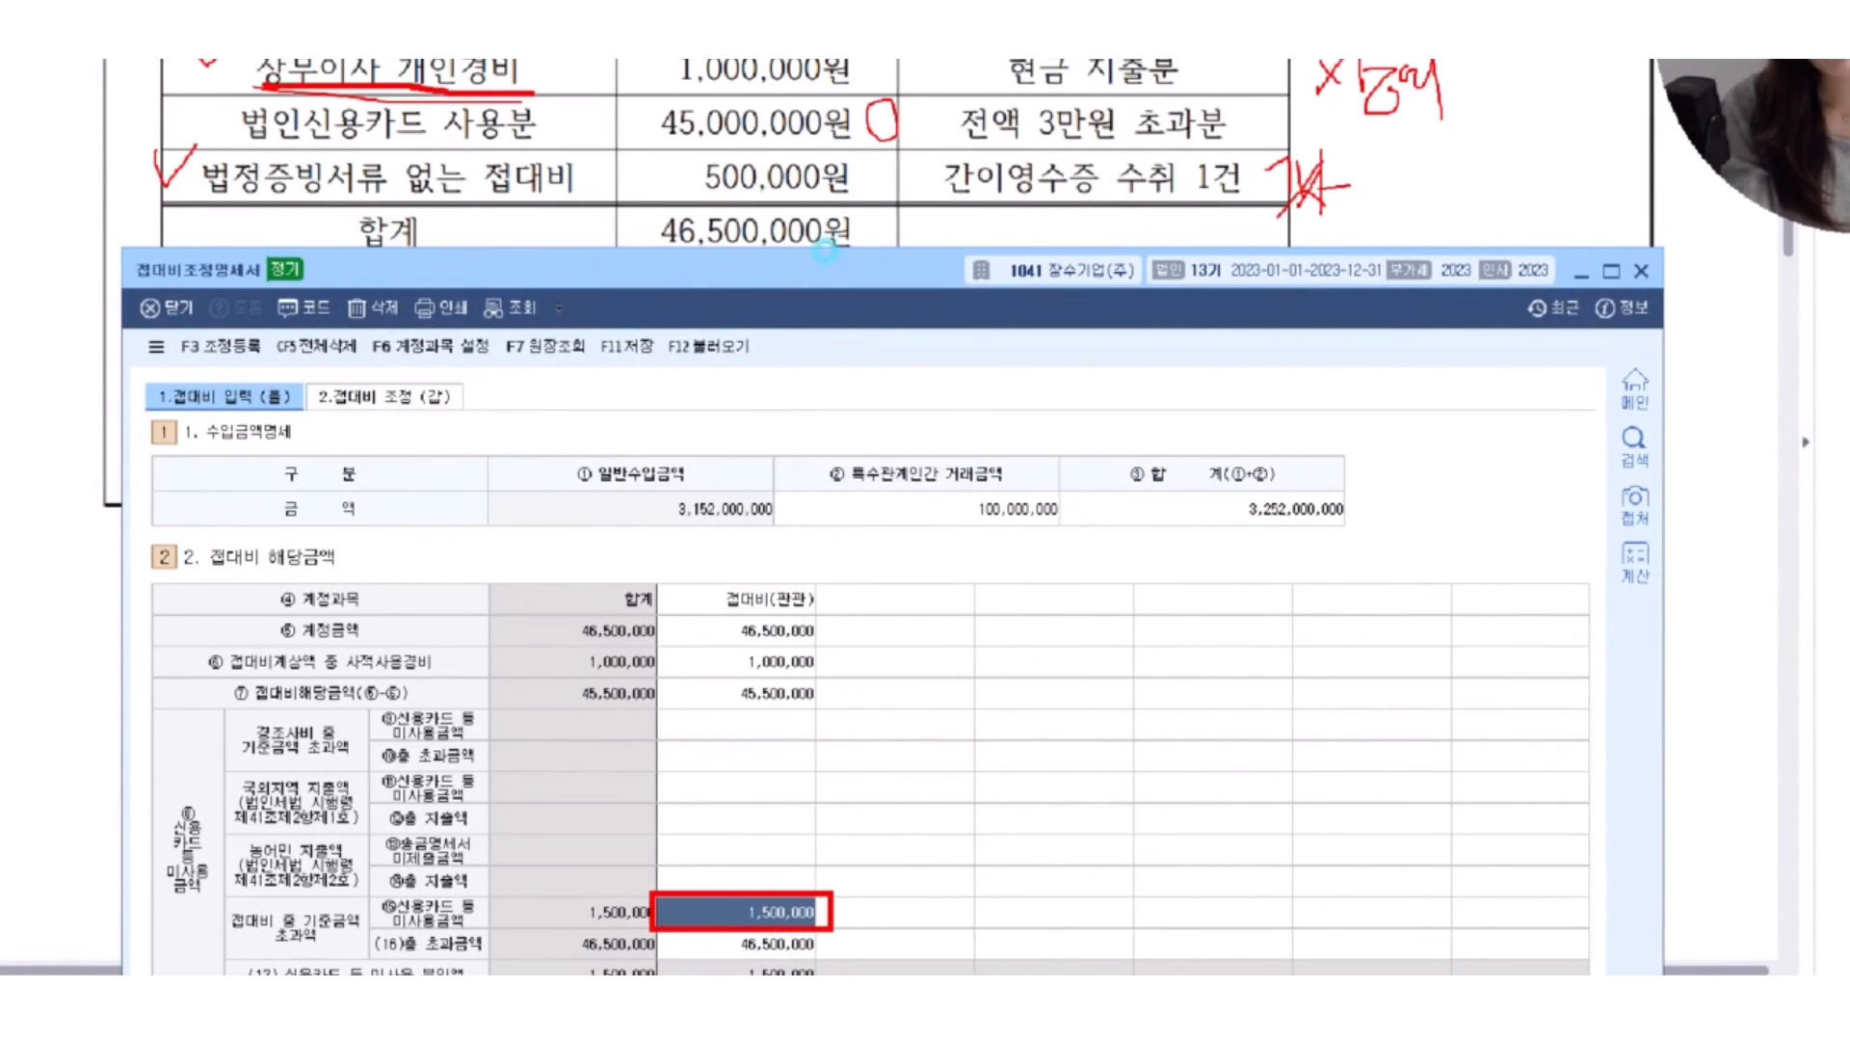
pyautogui.moveTo(986, 94); pyautogui.dragTo(1195, 91)
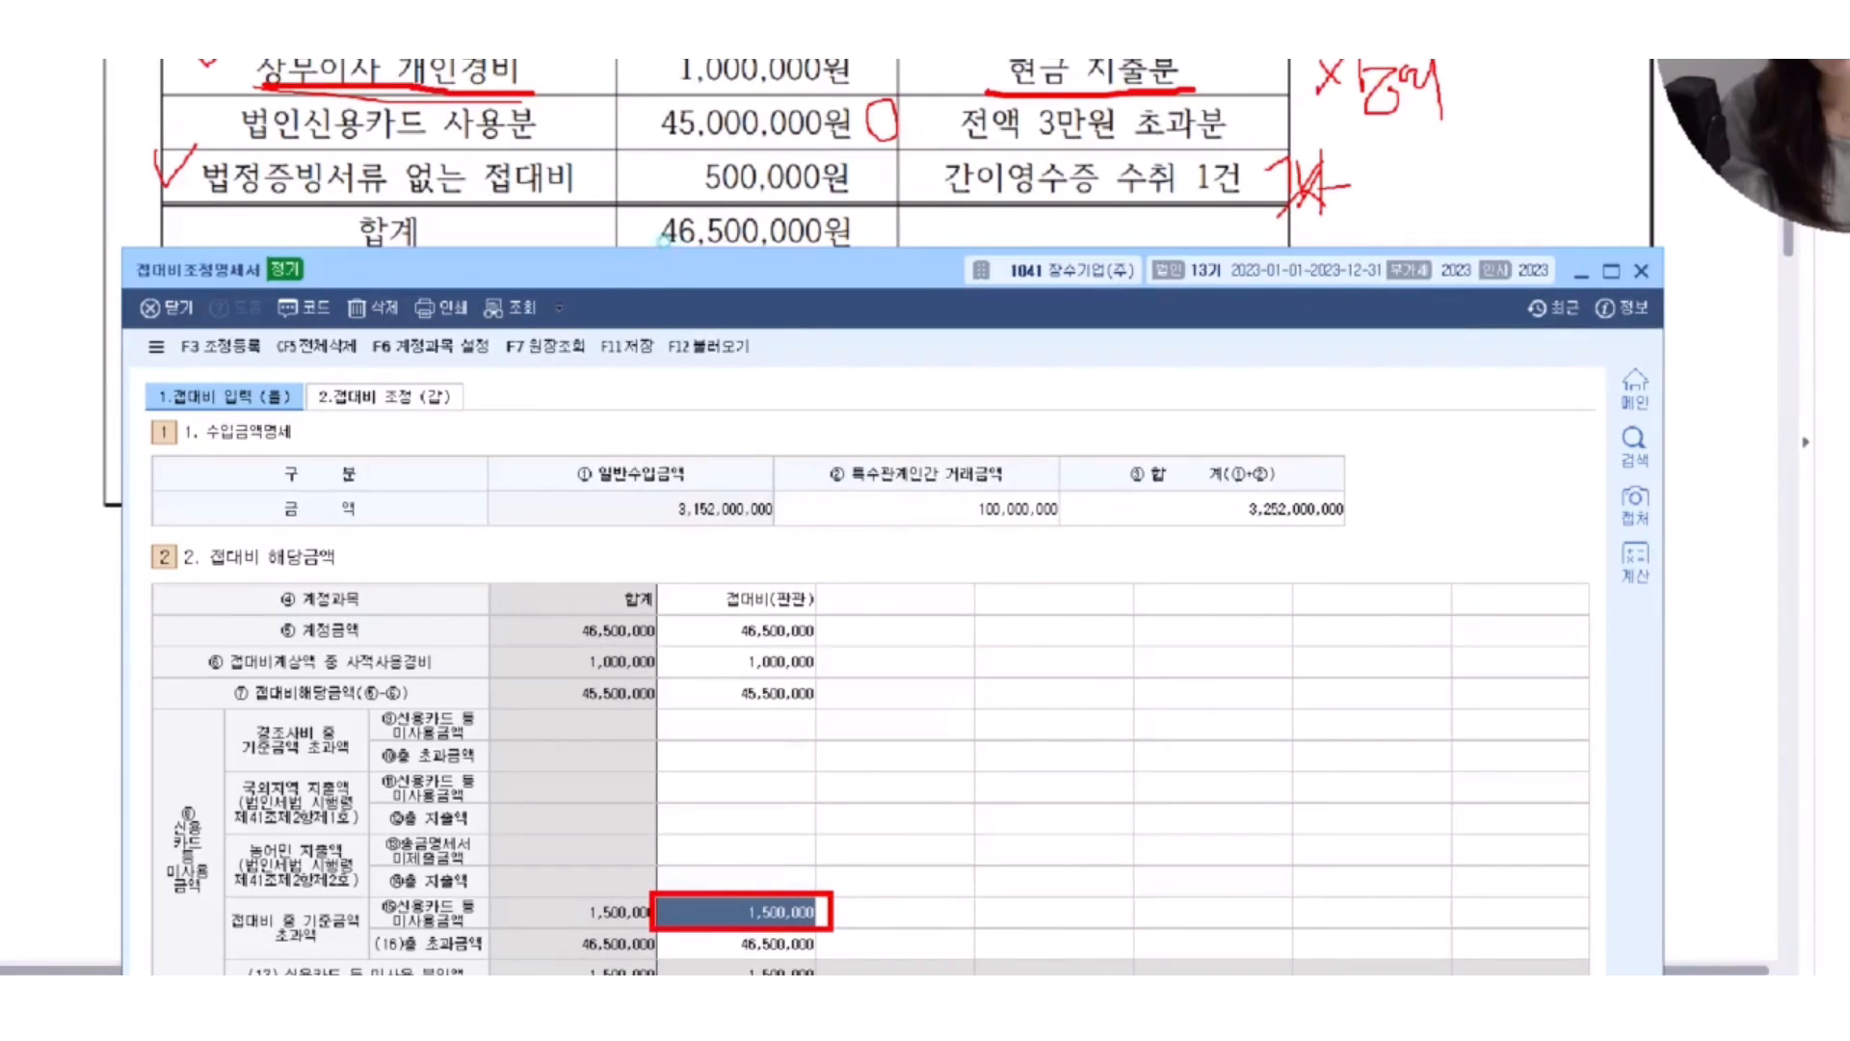
pyautogui.moveTo(644, 58); pyautogui.dragTo(891, 92)
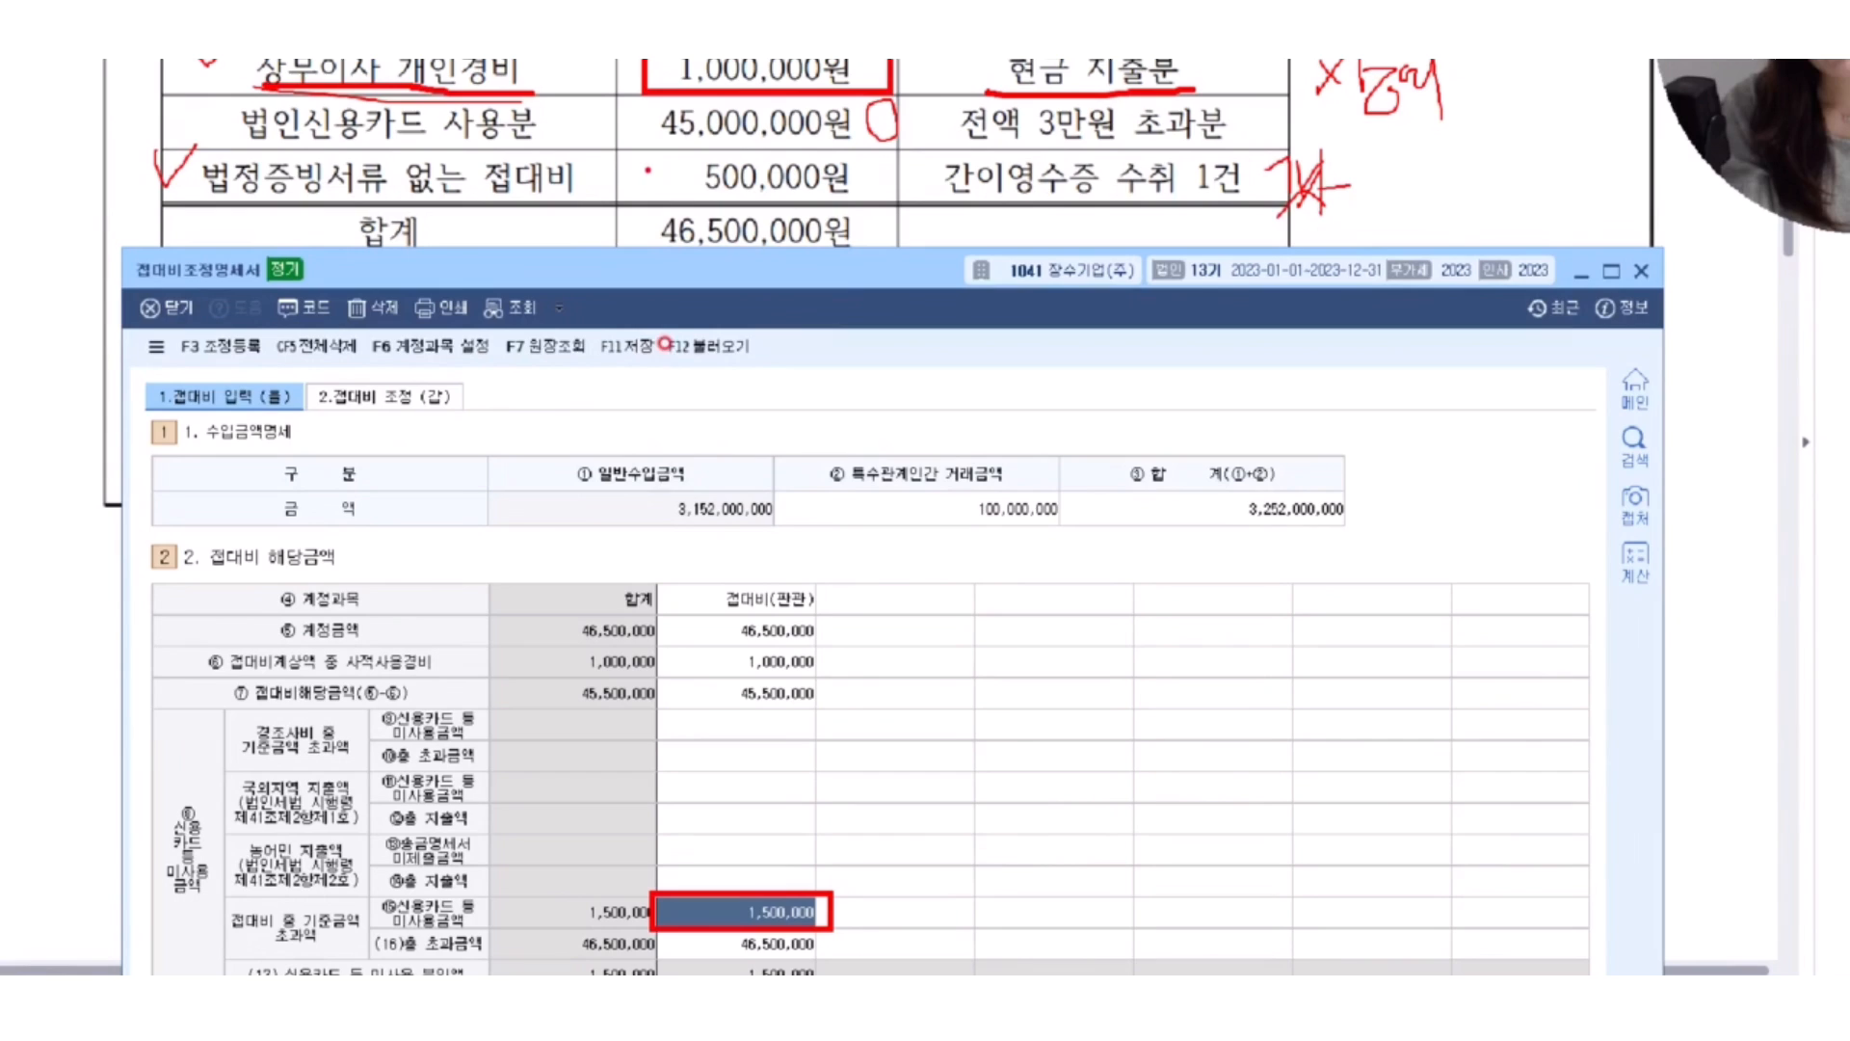
pyautogui.moveTo(644, 146); pyautogui.dragTo(886, 197)
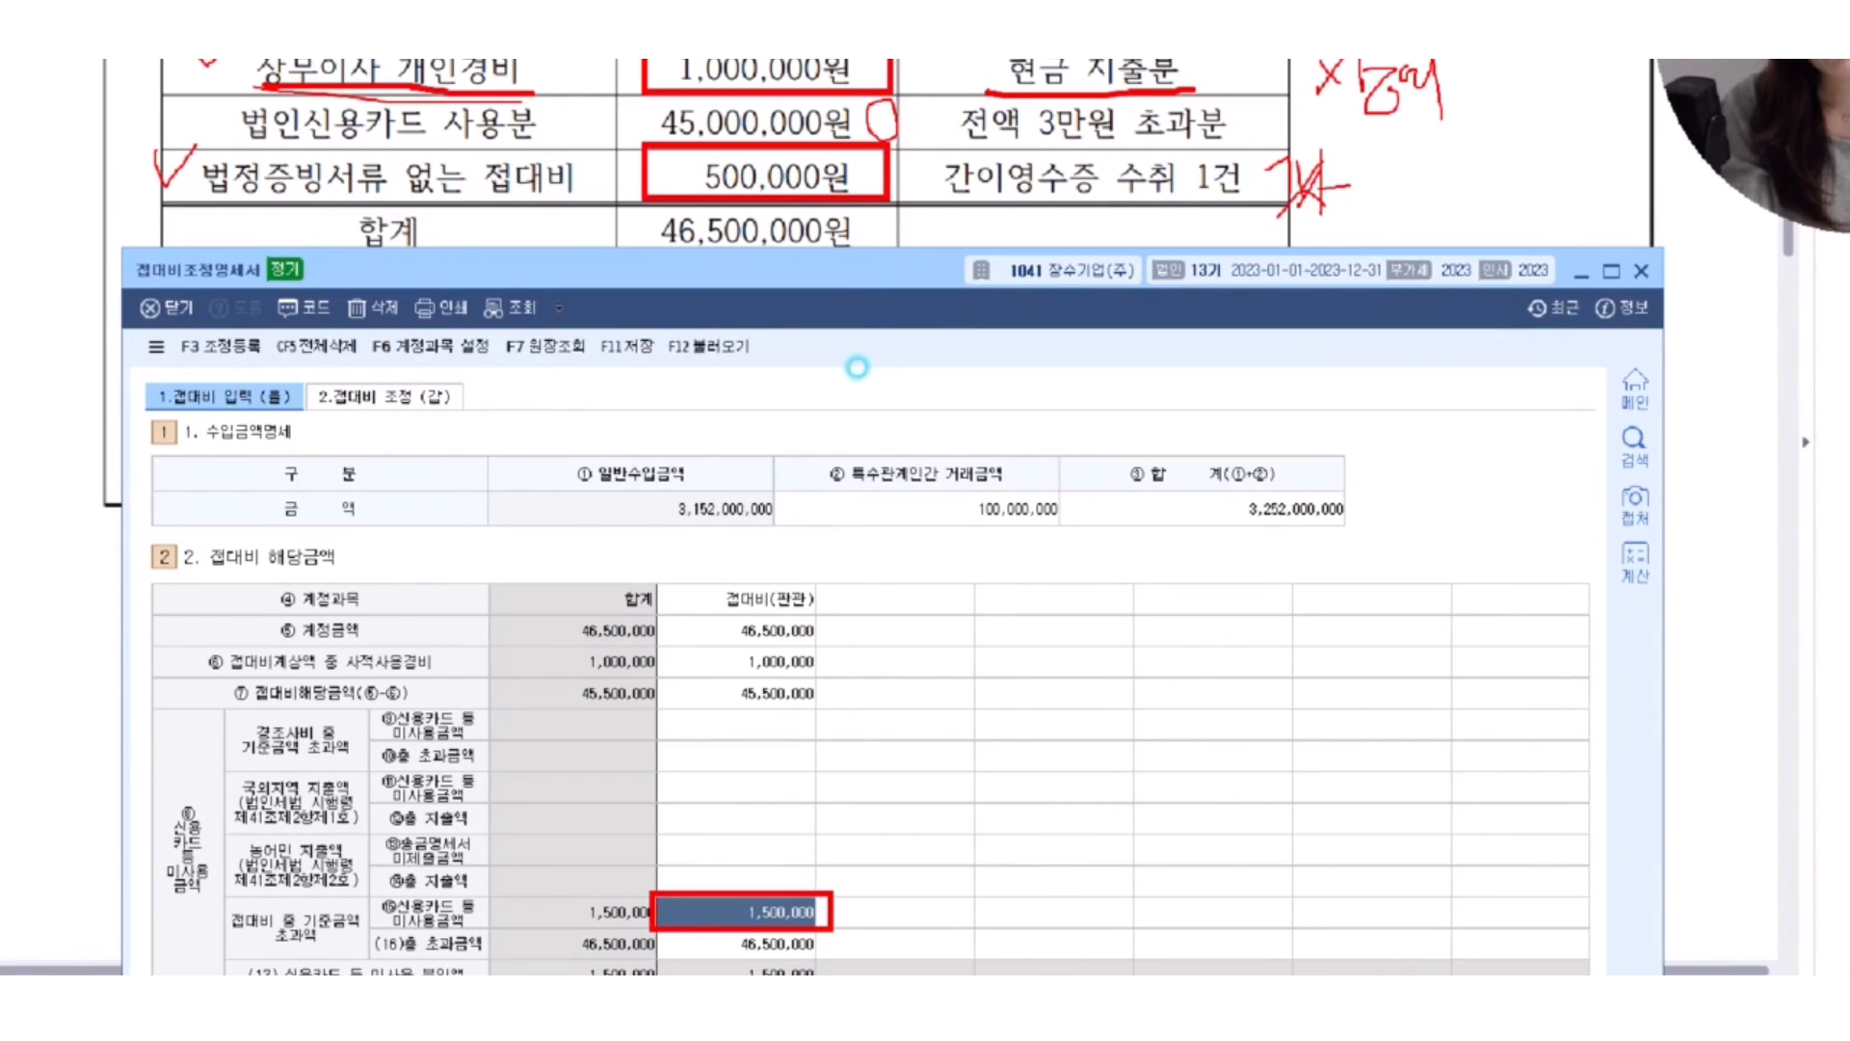
pyautogui.moveTo(958, 80)
pyautogui.mouseDown()
pyautogui.moveTo(881, 183)
pyautogui.moveTo(966, 174)
pyautogui.moveTo(1032, 743)
pyautogui.moveTo(855, 884)
pyautogui.mouseUp()
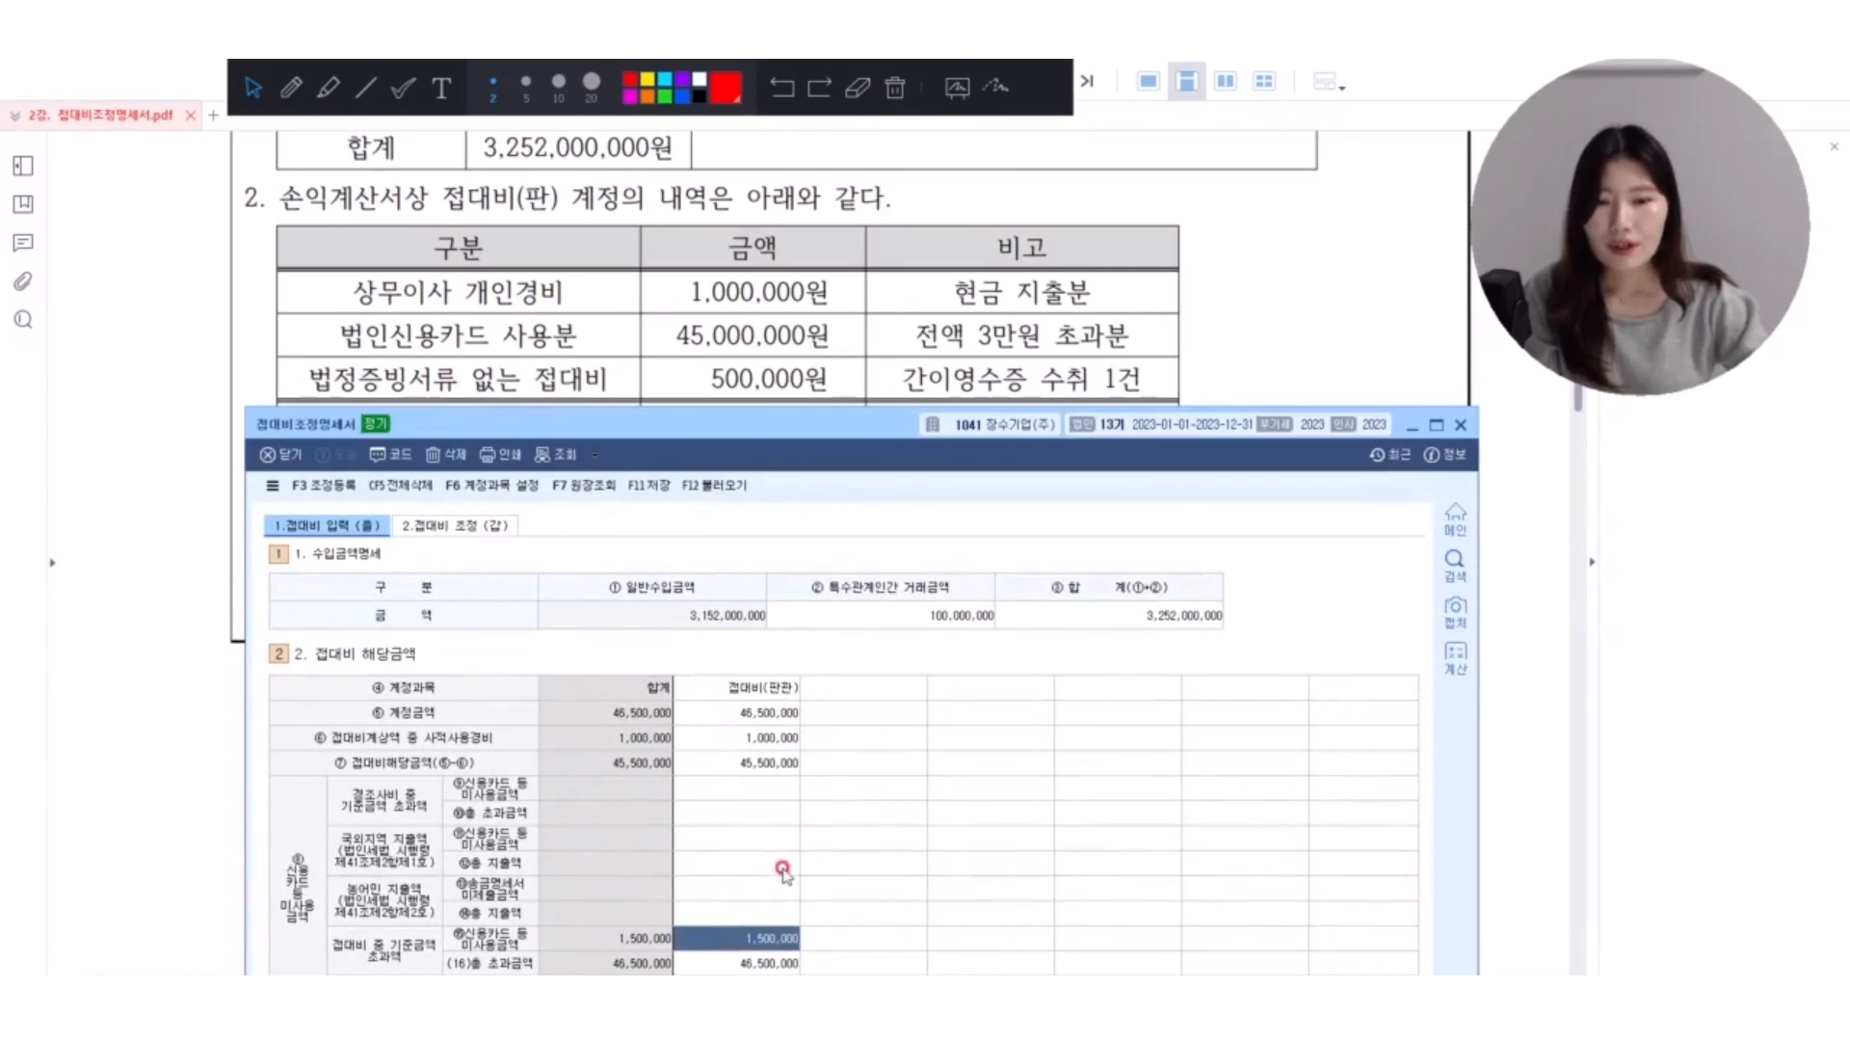
# Set 신용카드 등 미사용금액 under 접대비 중 기준금액 초과액 to 500,000 in the 접대비(판관) column.
pyautogui.click(753, 738)
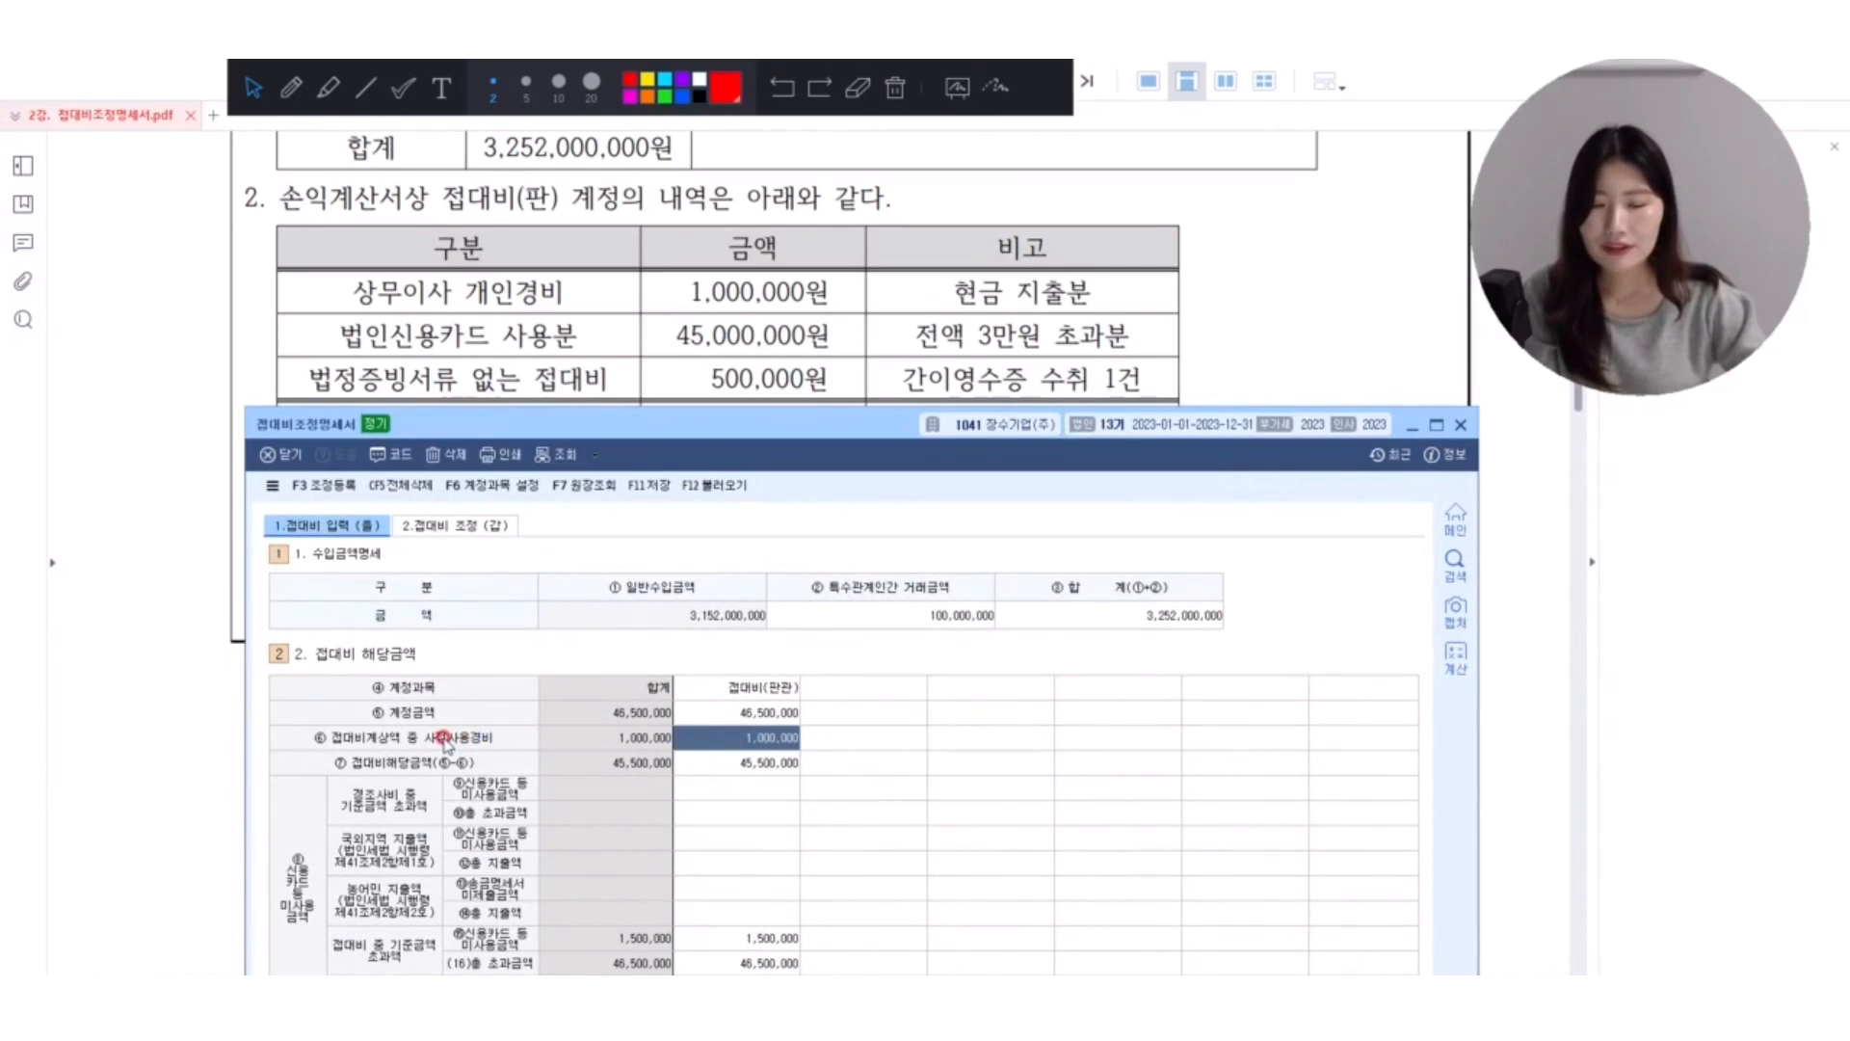
pyautogui.click(776, 939)
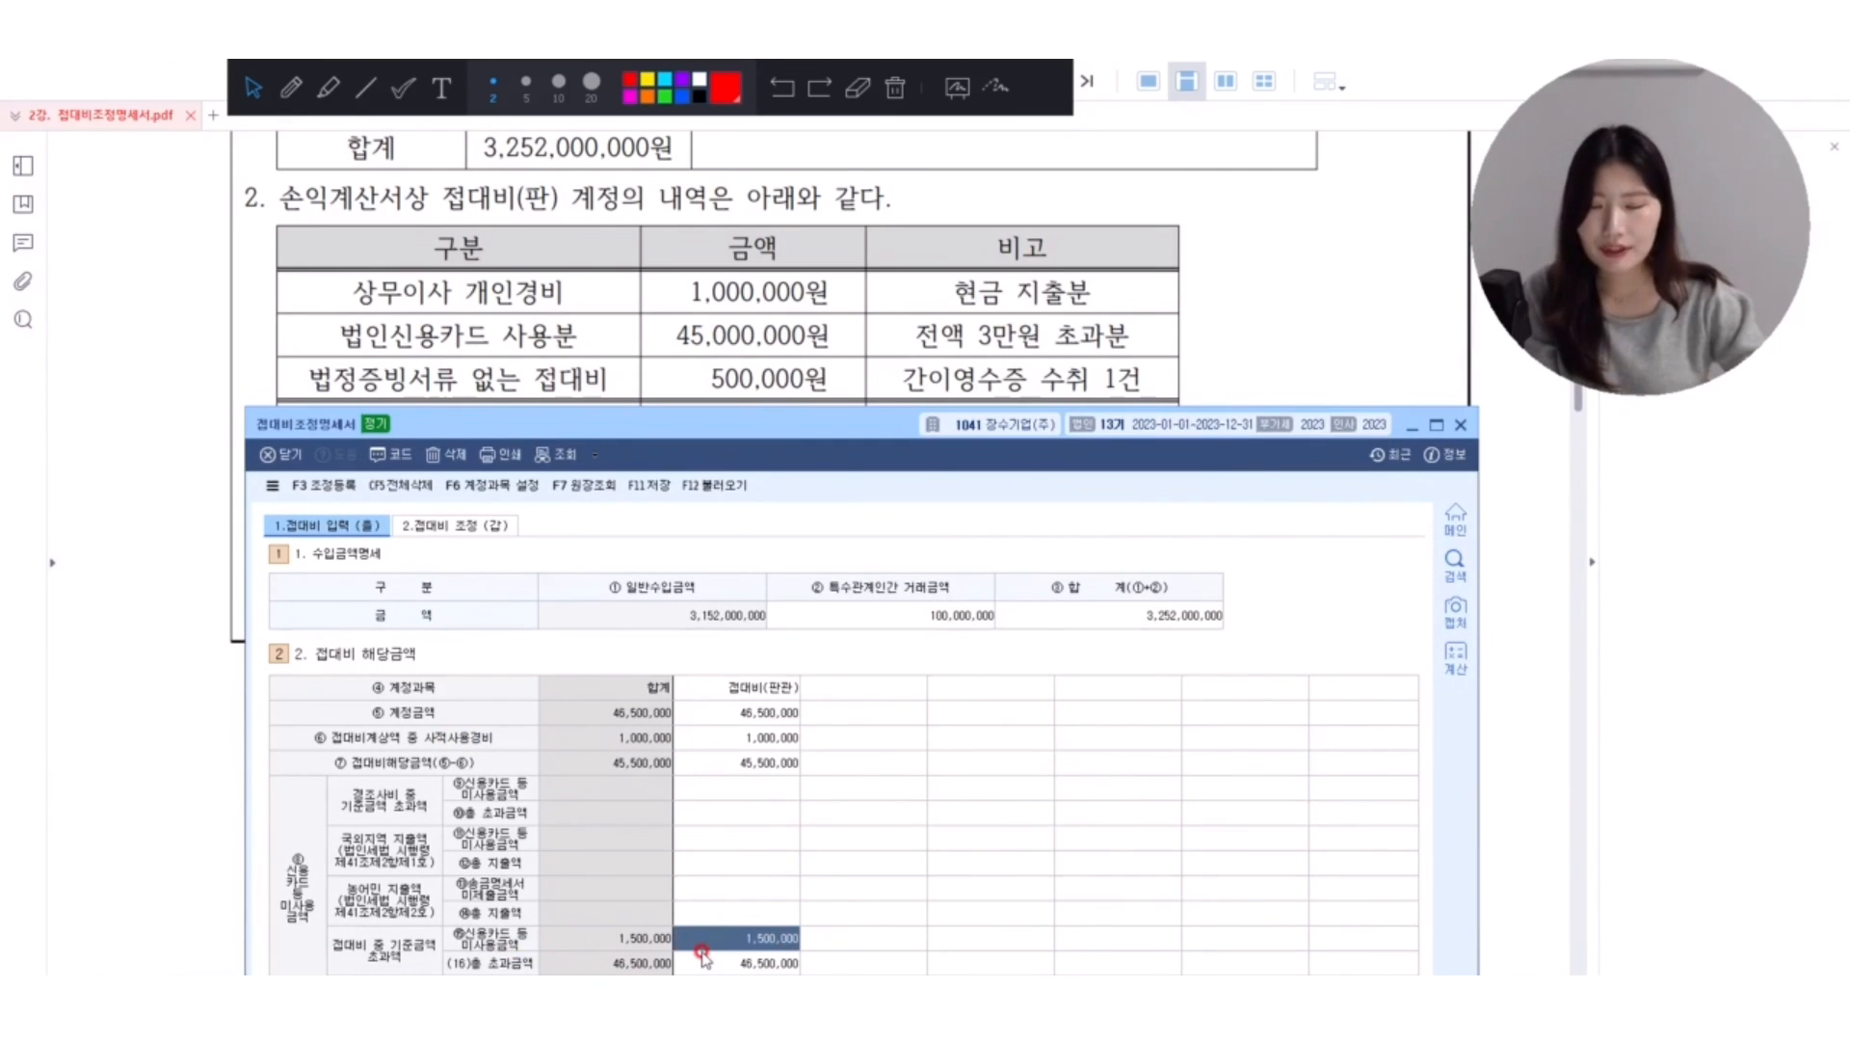
pyautogui.write('500000')
pyautogui.press('Return')
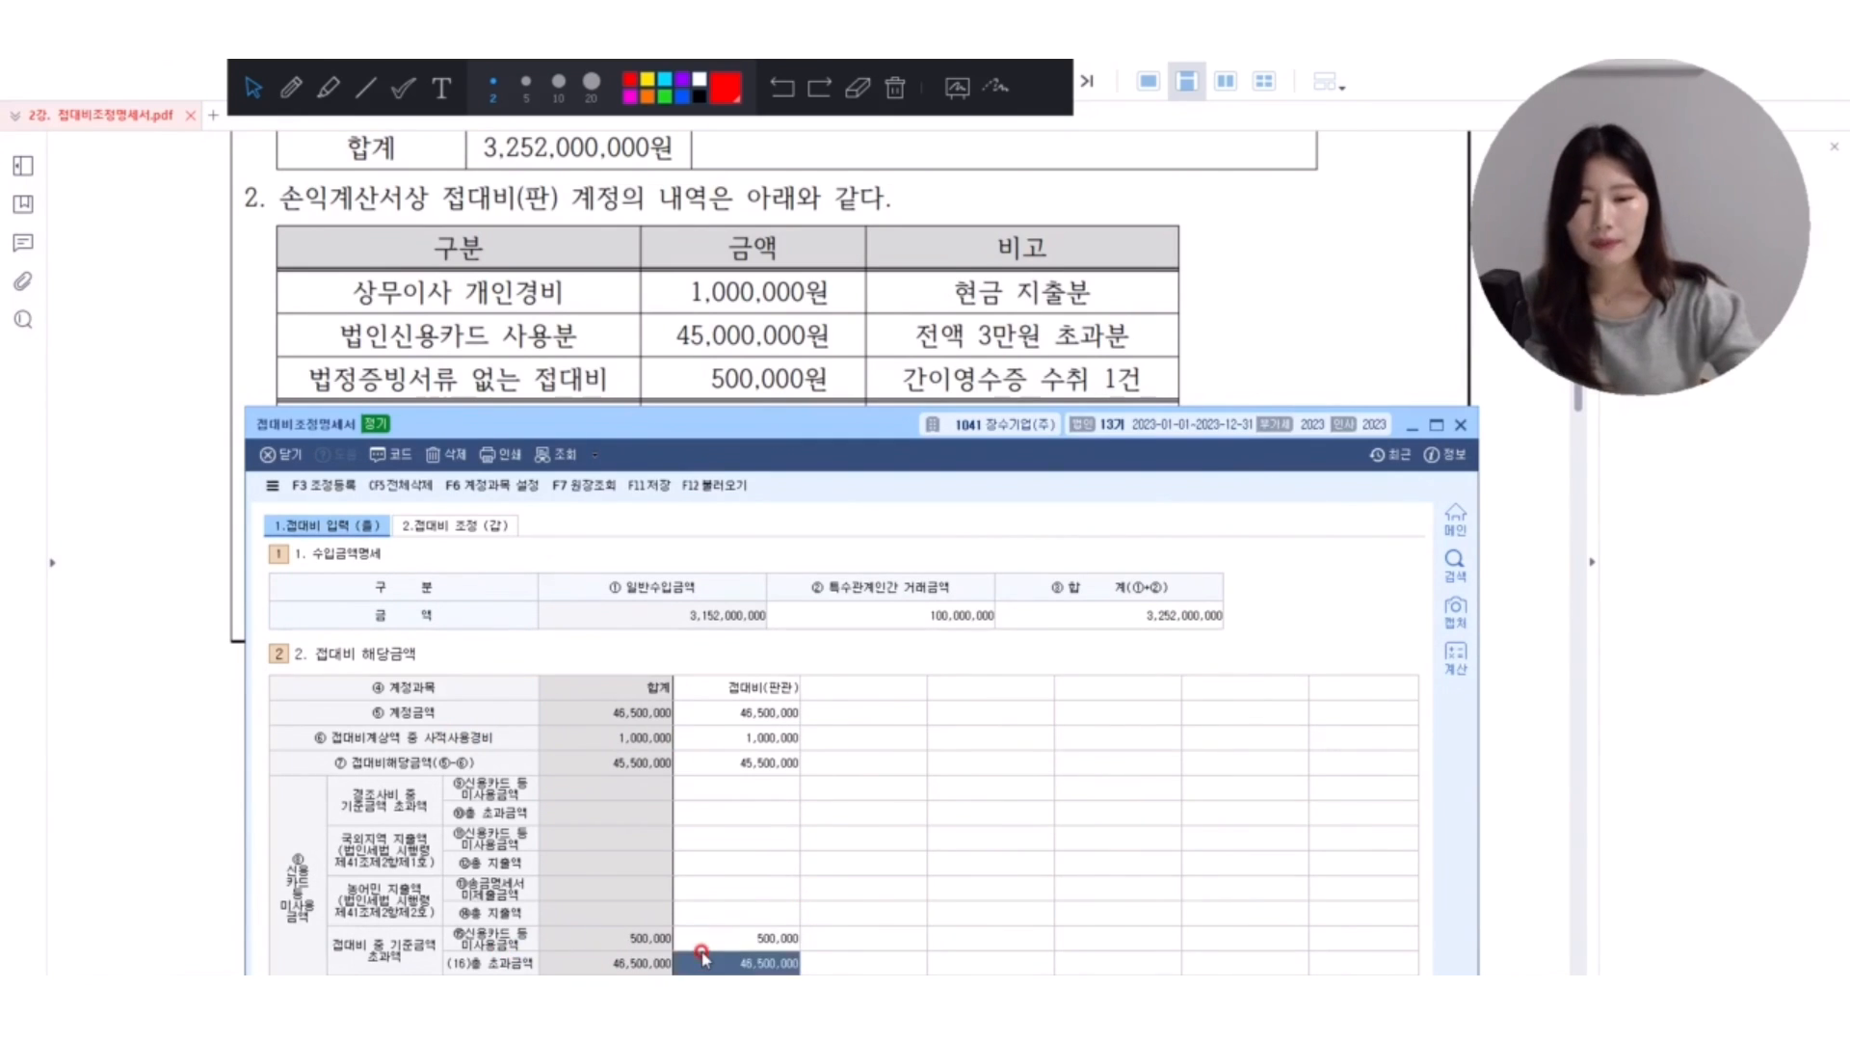
# Box 1,000,000원 and 500,000원 in the exercise table in red, and link them with an arrow to the 신용카드 등 미사용금액 cell.
pyautogui.click(725, 938)
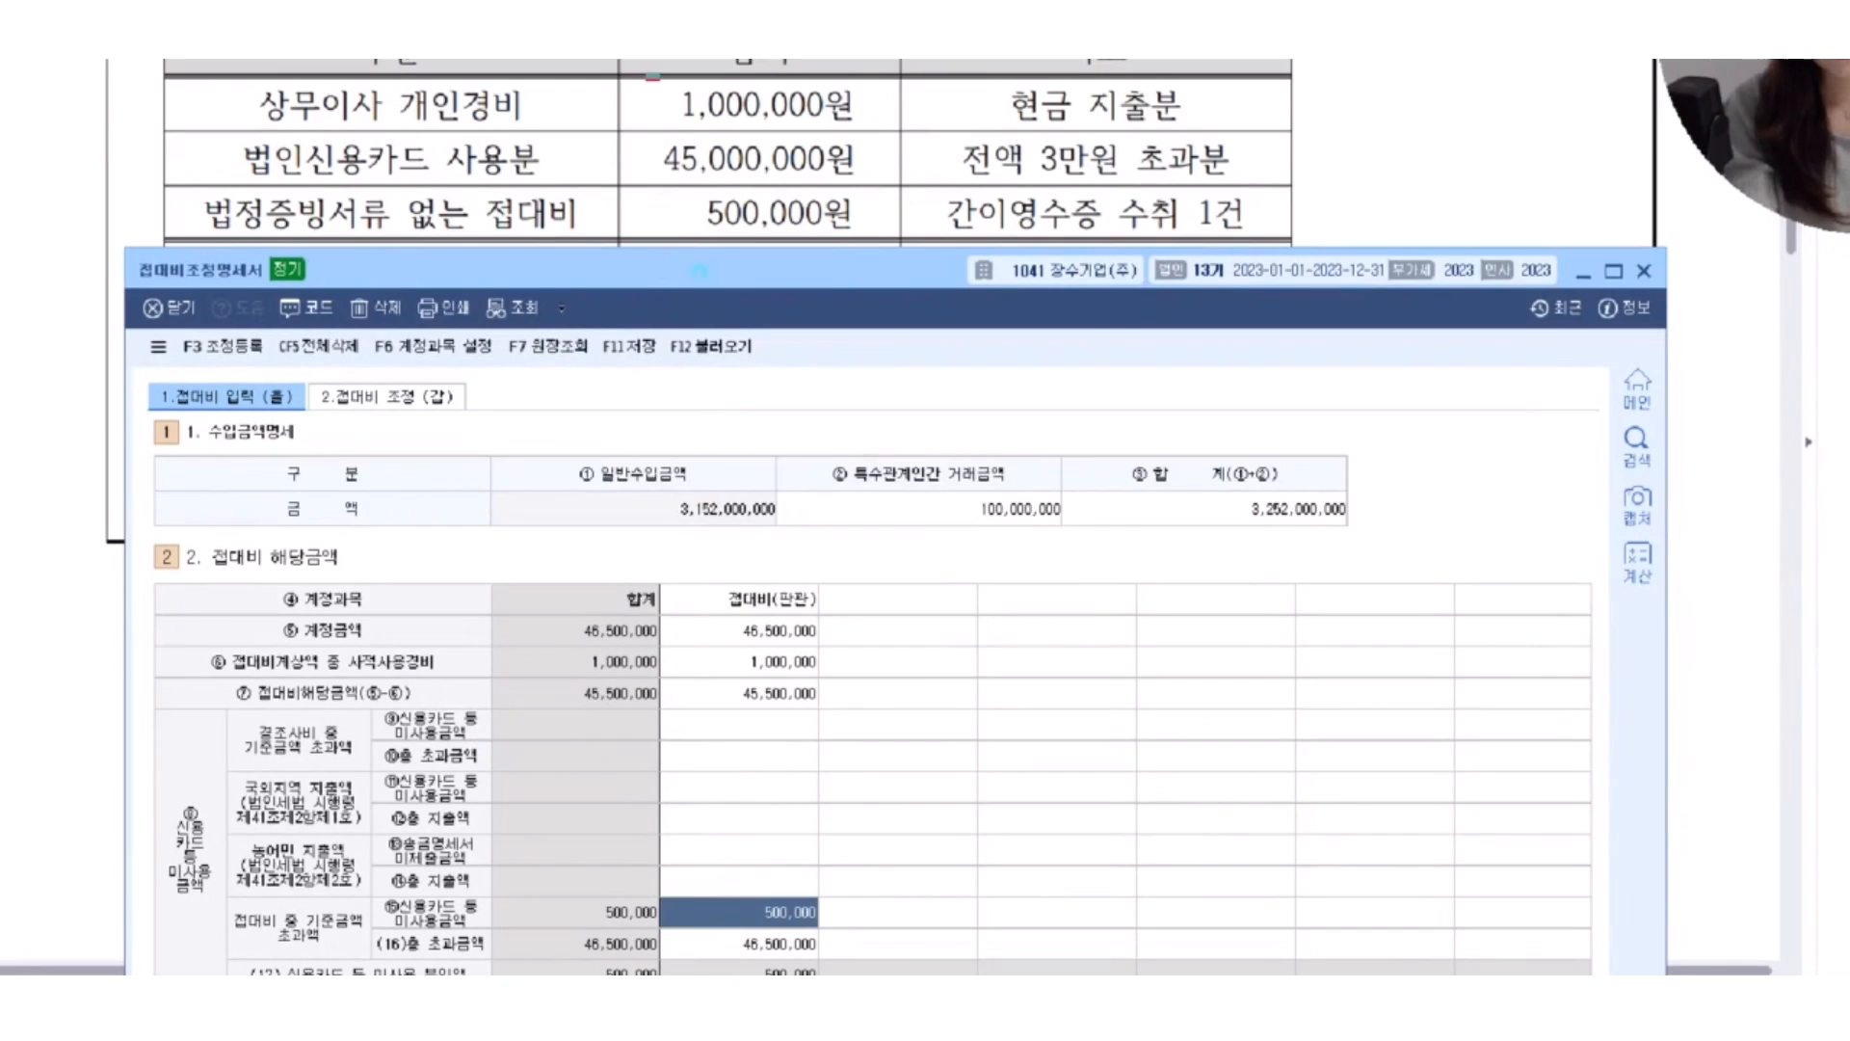
pyautogui.moveTo(645, 76); pyautogui.dragTo(881, 129)
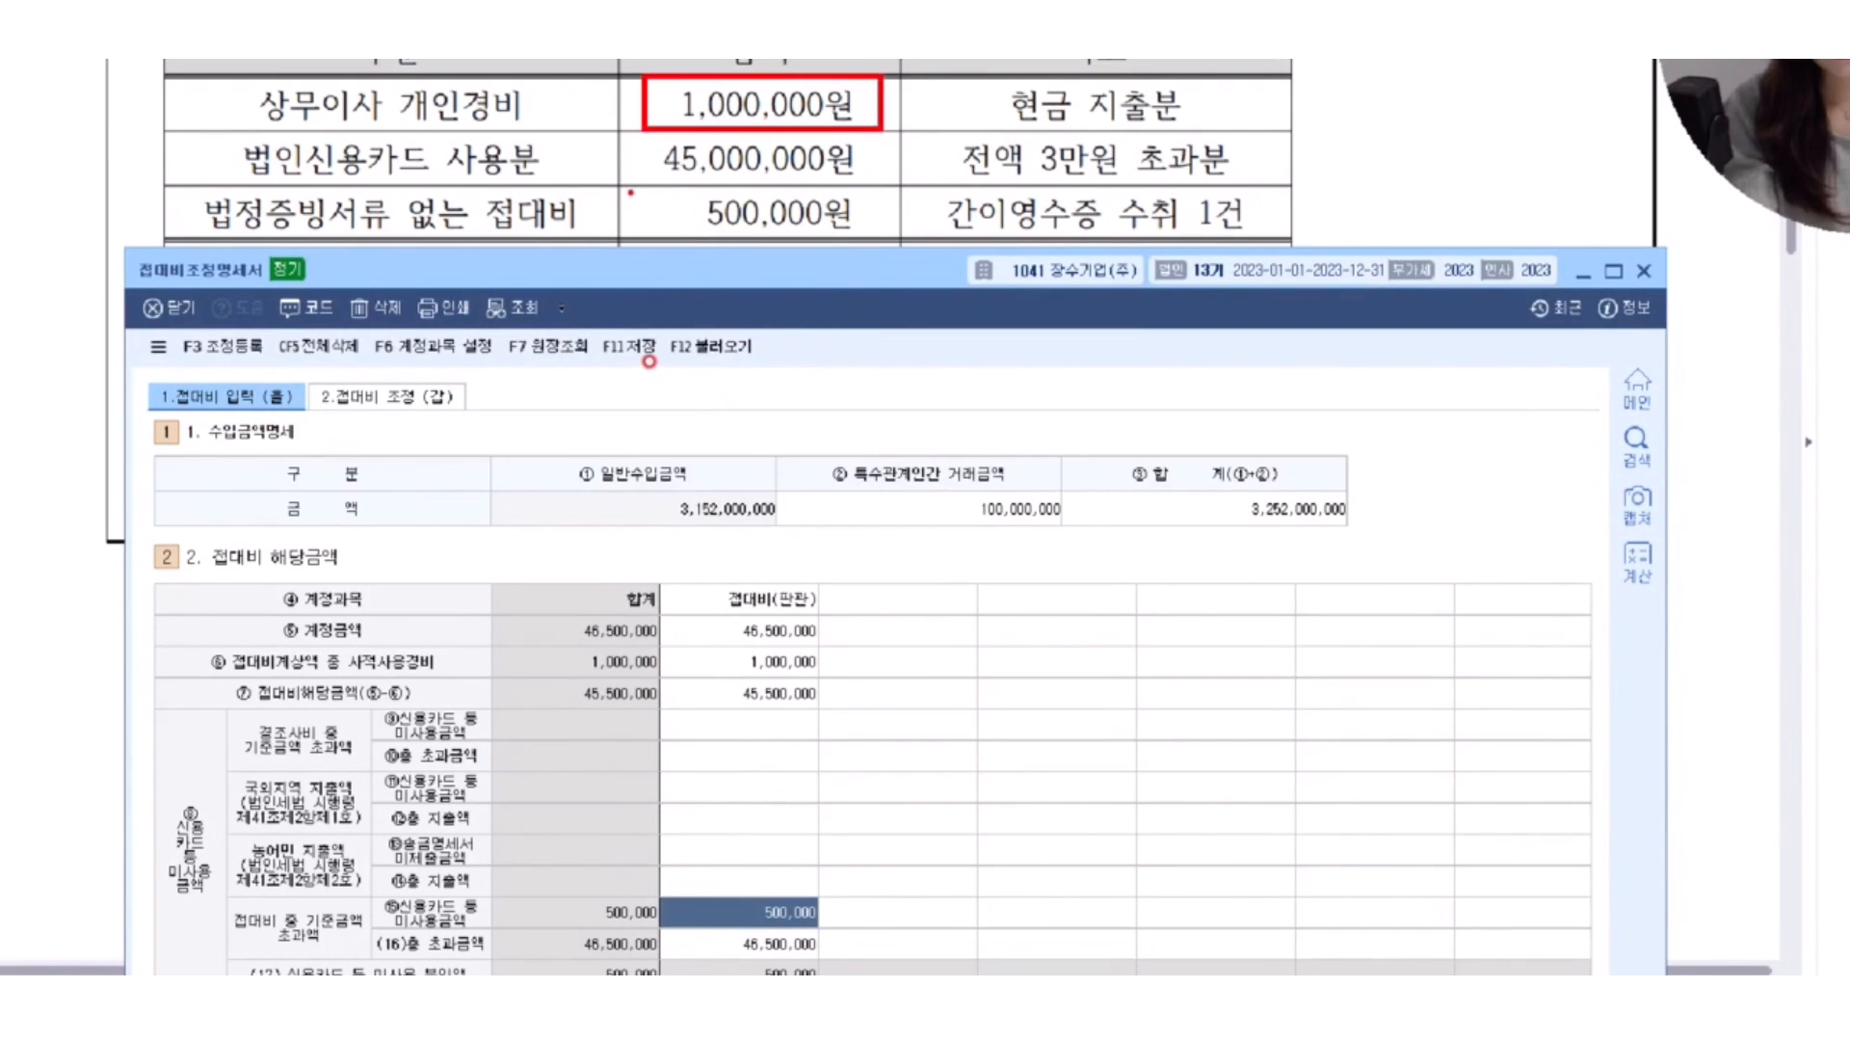
pyautogui.moveTo(630, 192); pyautogui.dragTo(885, 237)
pyautogui.moveTo(936, 123)
pyautogui.mouseDown()
pyautogui.moveTo(949, 198)
pyautogui.moveTo(891, 224)
pyautogui.mouseUp()
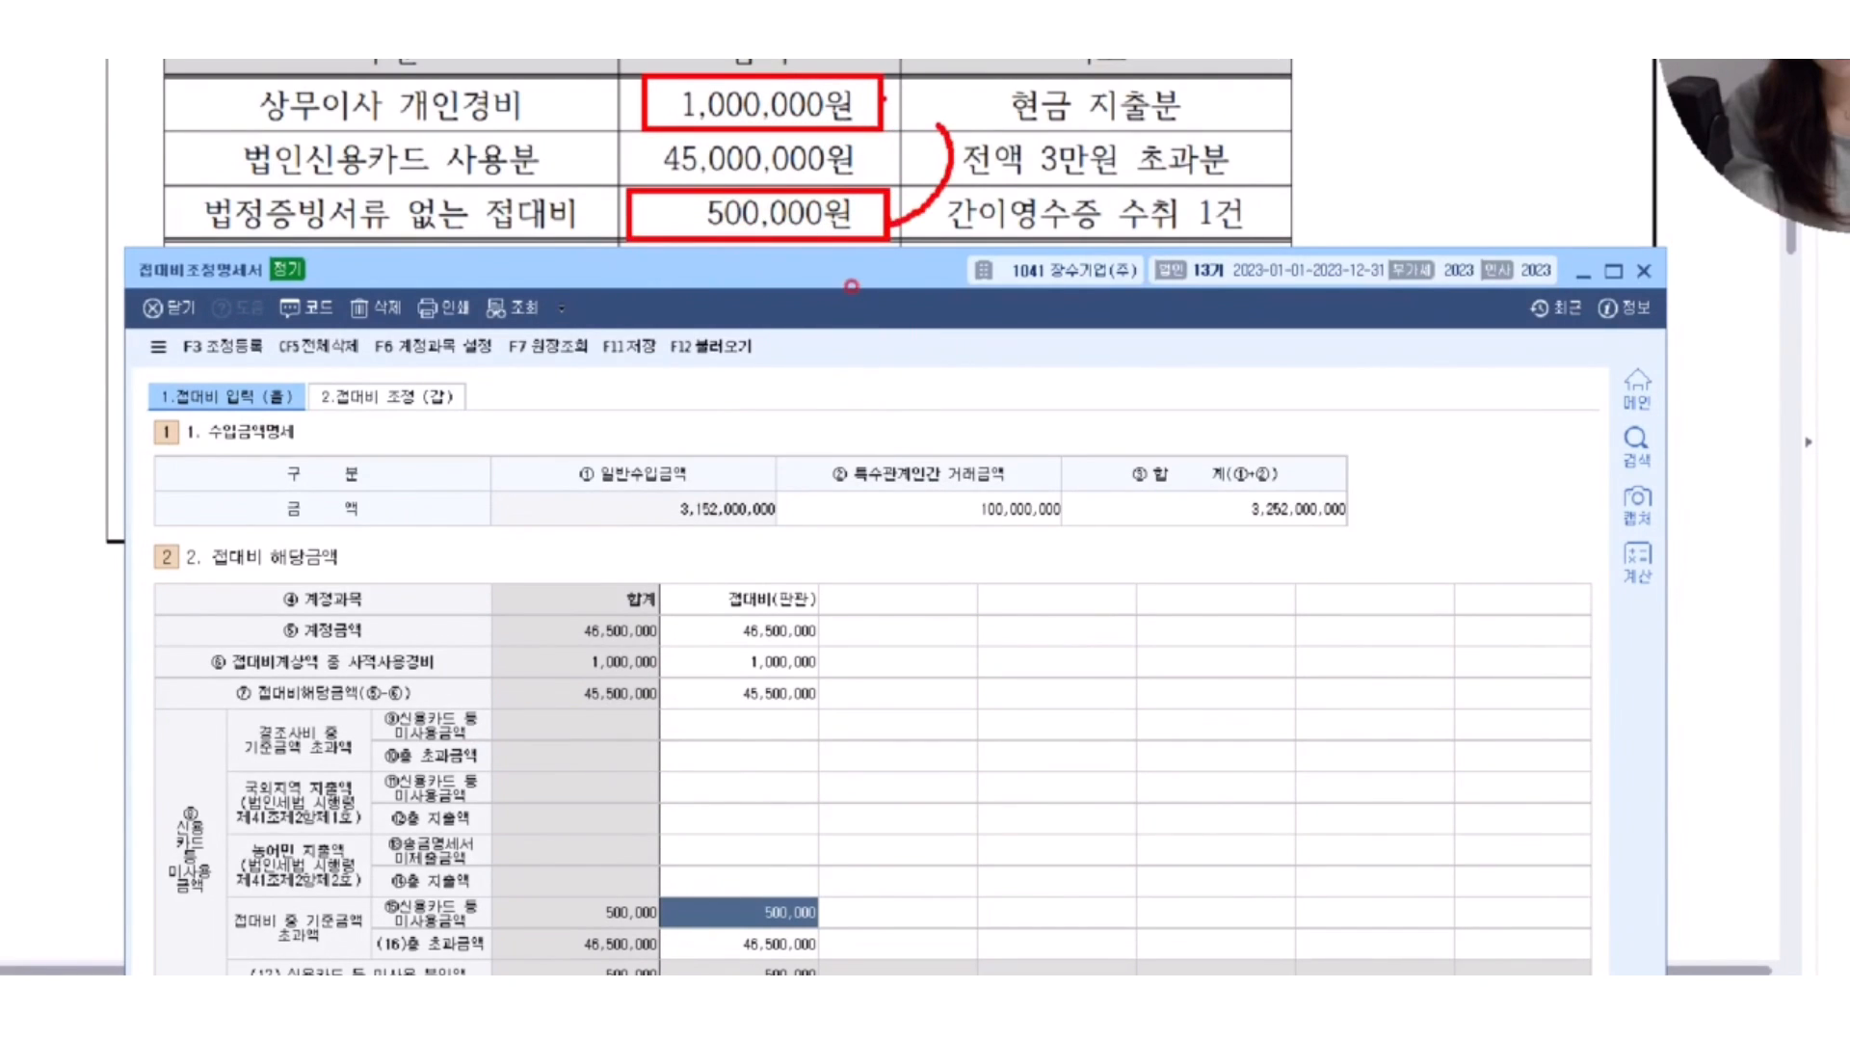
pyautogui.moveTo(884, 97)
pyautogui.mouseDown()
pyautogui.moveTo(981, 135)
pyautogui.moveTo(1000, 881)
pyautogui.moveTo(853, 933)
pyautogui.moveTo(835, 911)
pyautogui.moveTo(840, 940)
pyautogui.mouseUp()
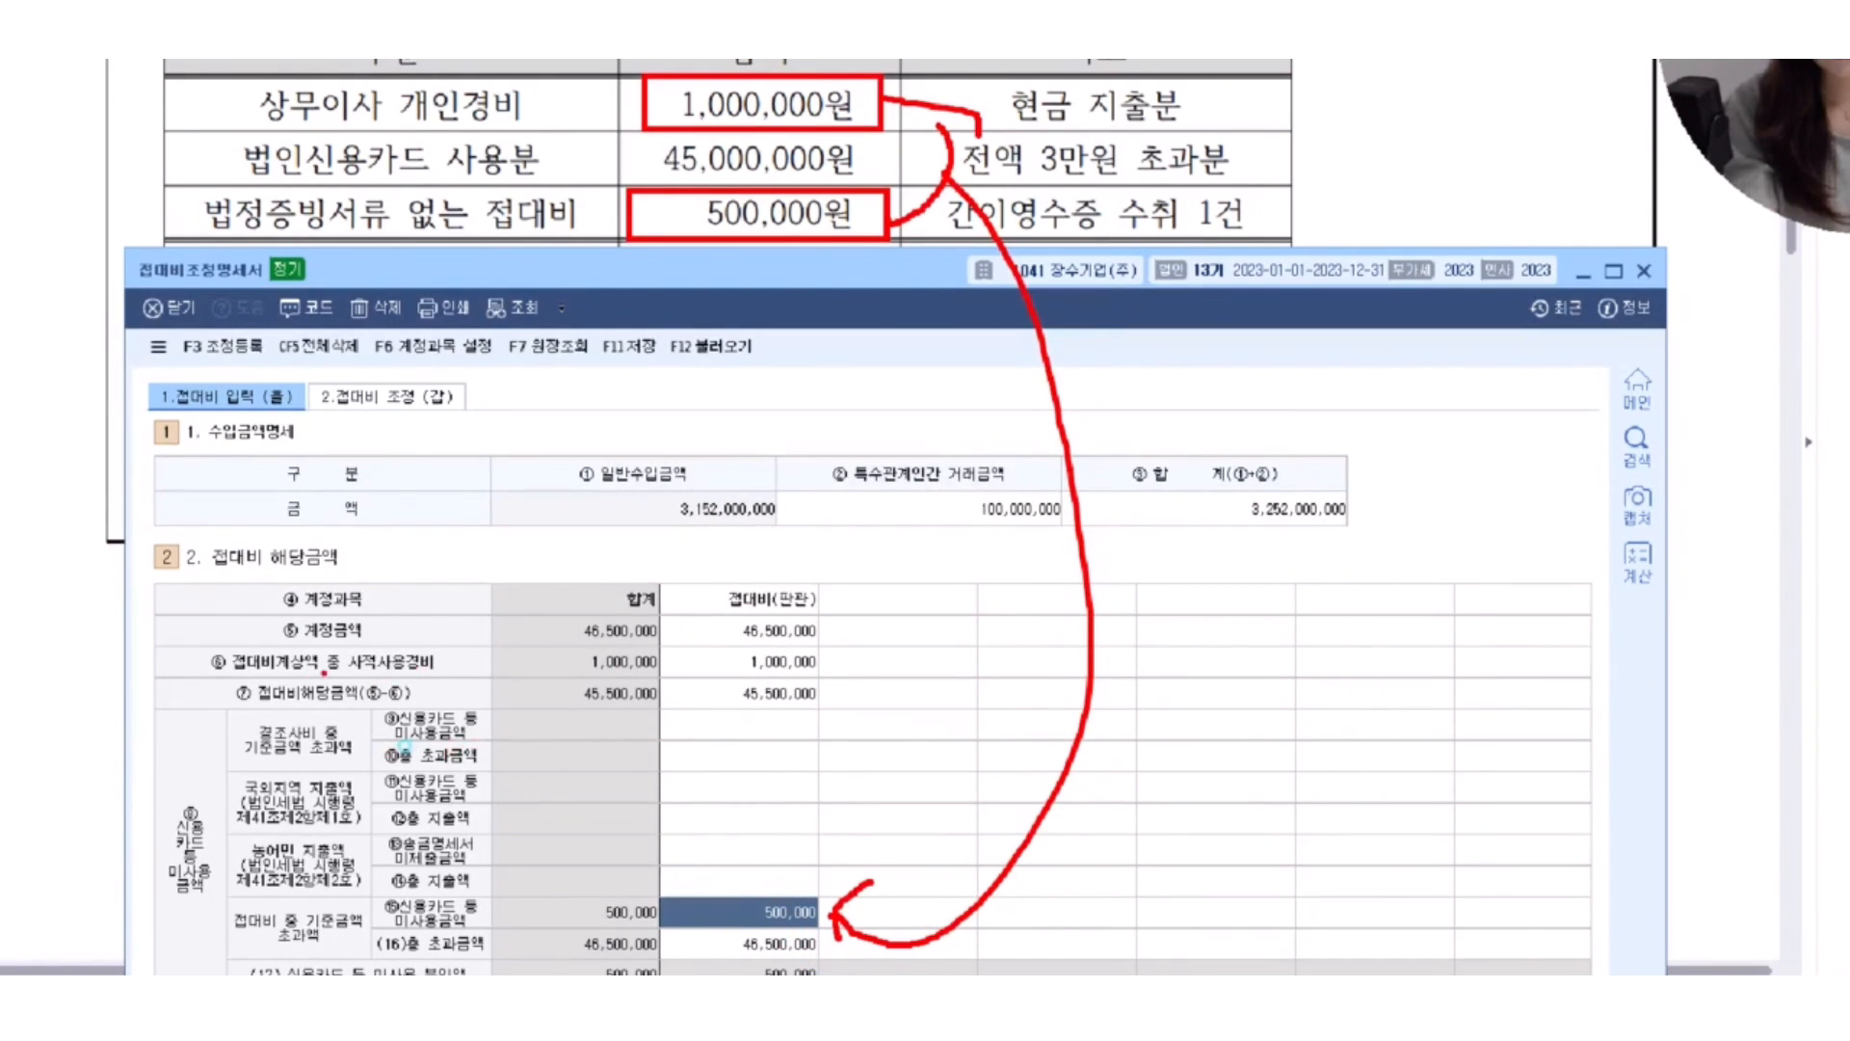
# Underline the 사적사용경비 and 신용카드 등 미사용금액 labels in red, tick beside their amounts, and clear the marks.
pyautogui.moveTo(324, 673); pyautogui.dragTo(495, 673)
pyautogui.moveTo(683, 624); pyautogui.dragTo(689, 640)
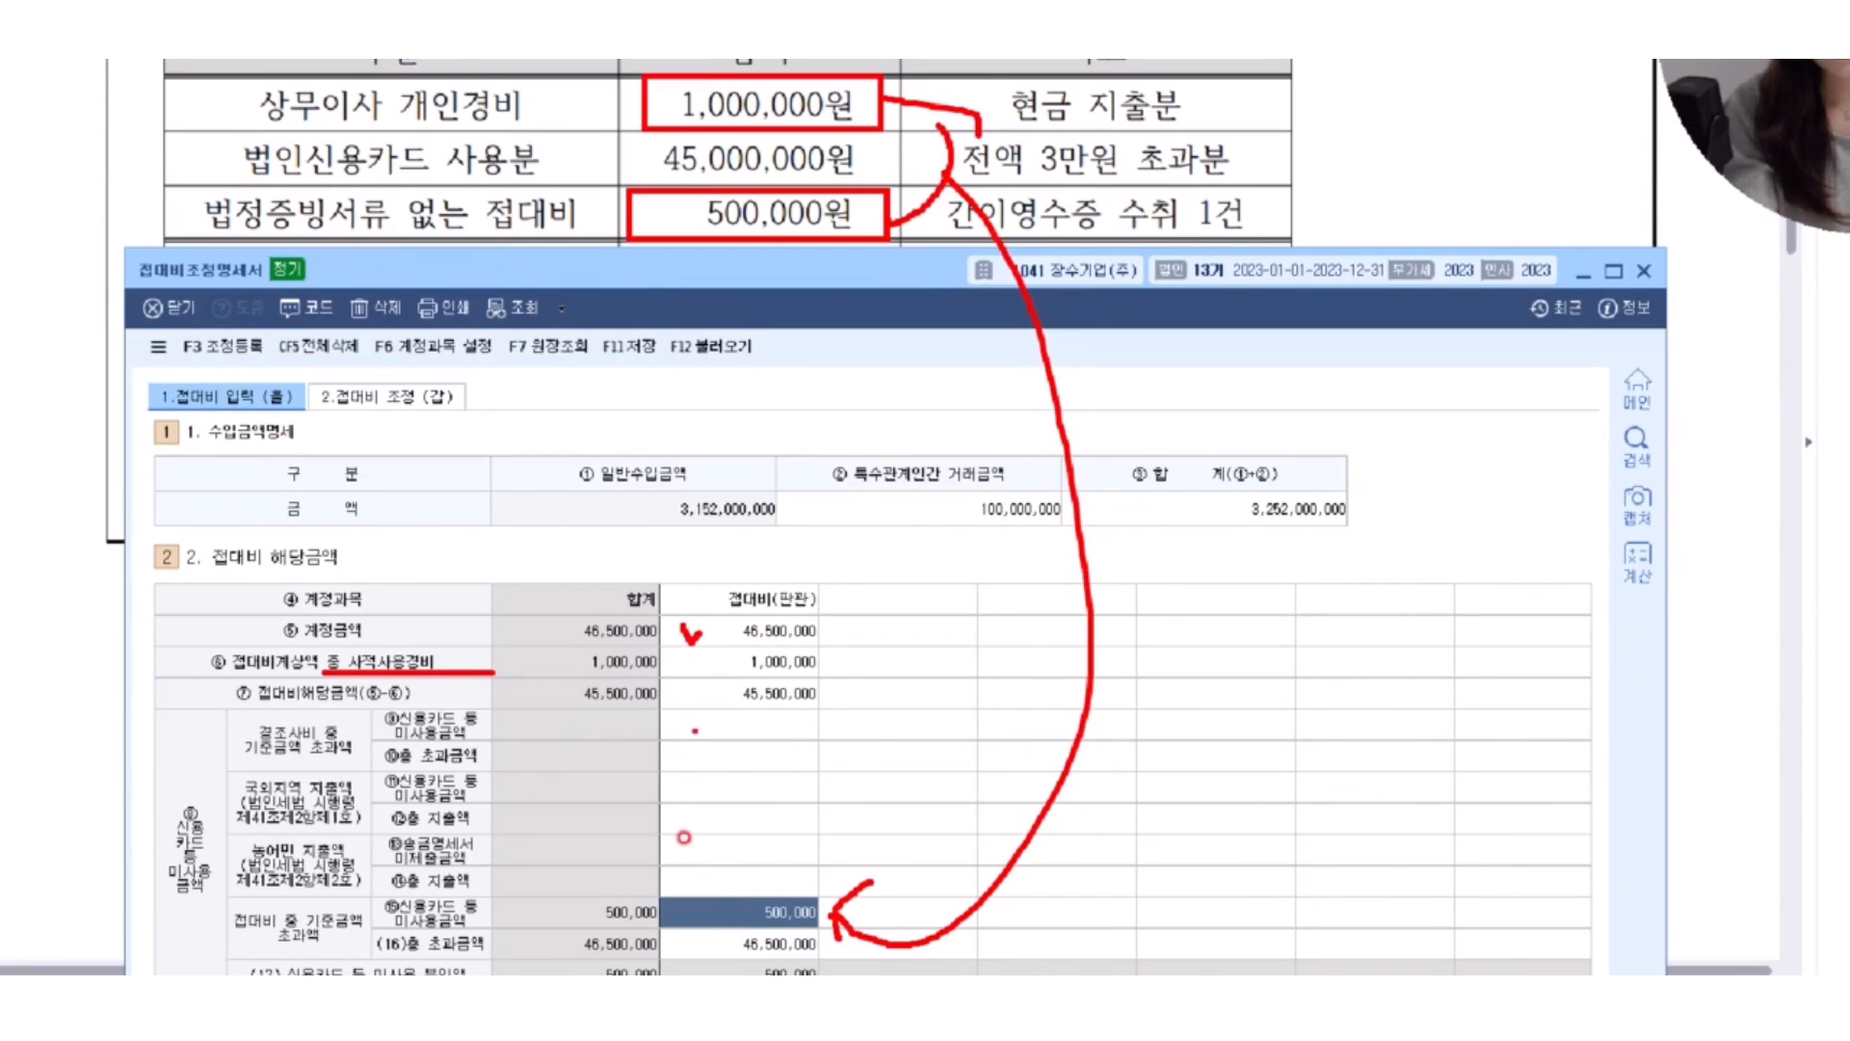
pyautogui.moveTo(383, 917); pyautogui.dragTo(507, 926)
pyautogui.moveTo(701, 878); pyautogui.dragTo(773, 840)
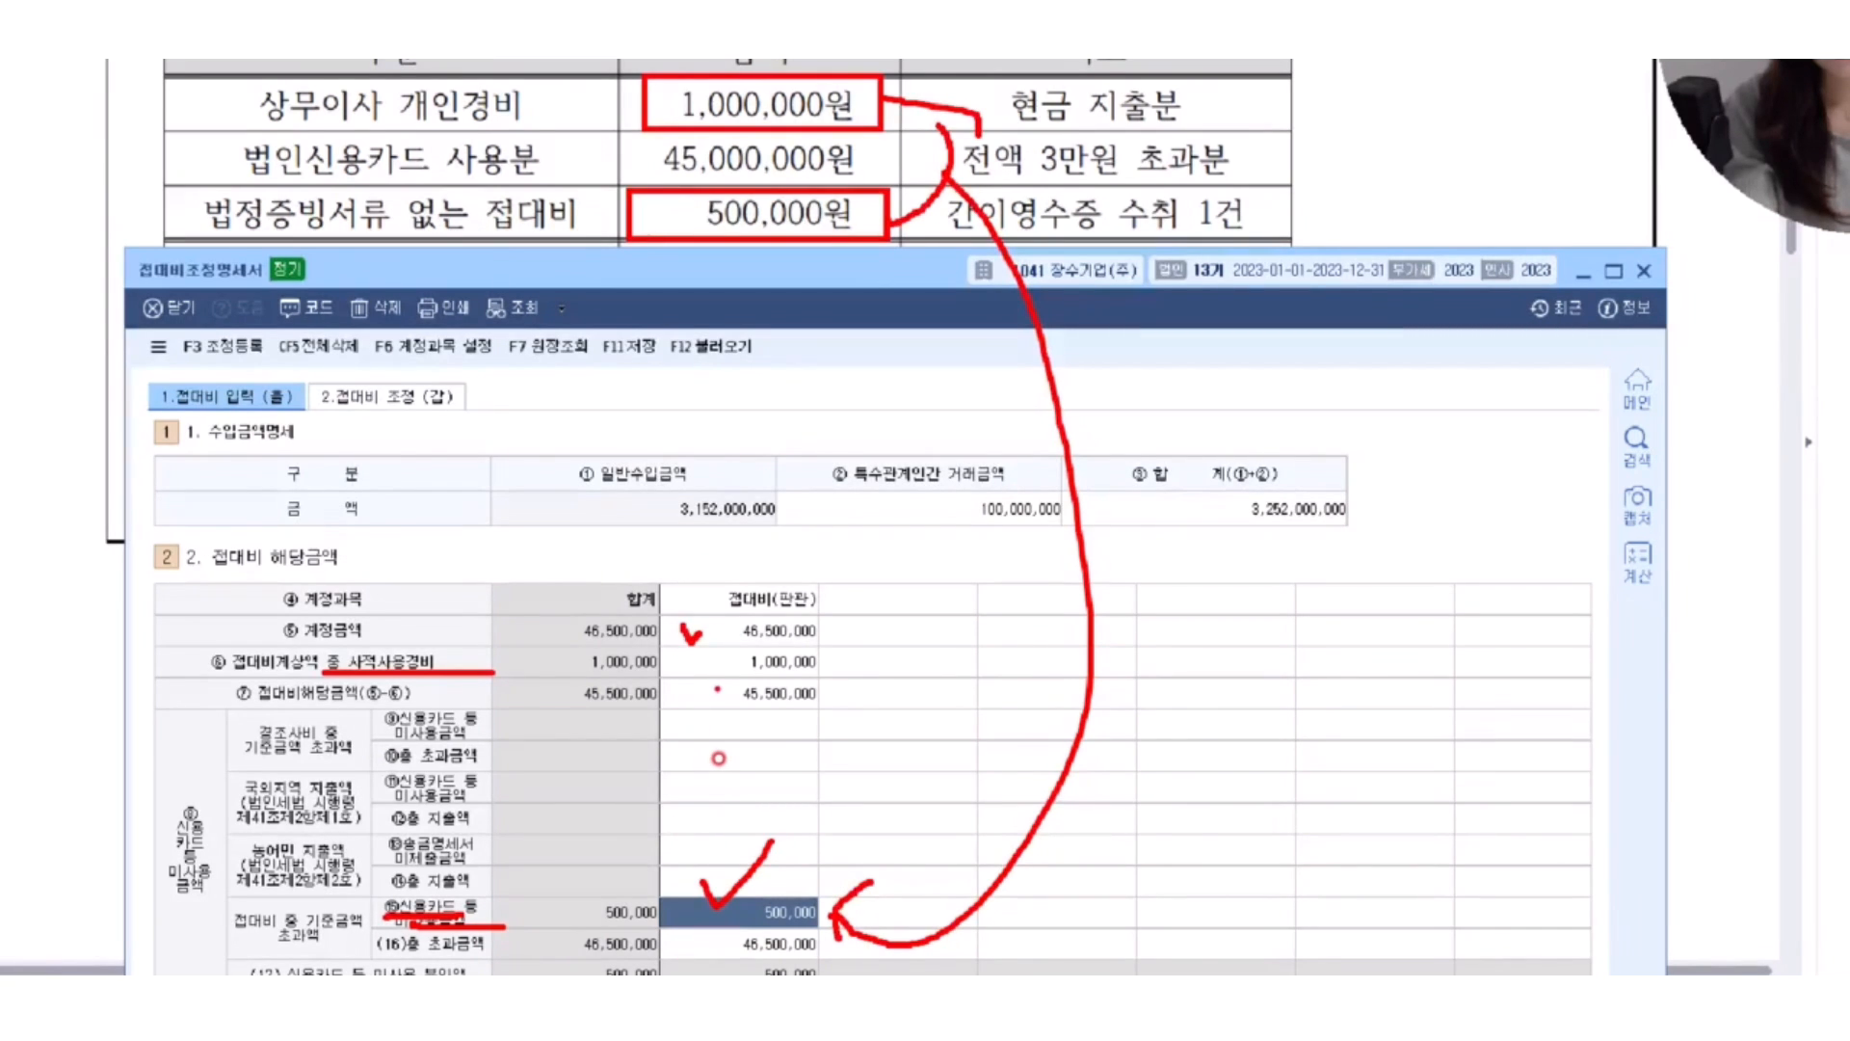
pyautogui.press('Escape')
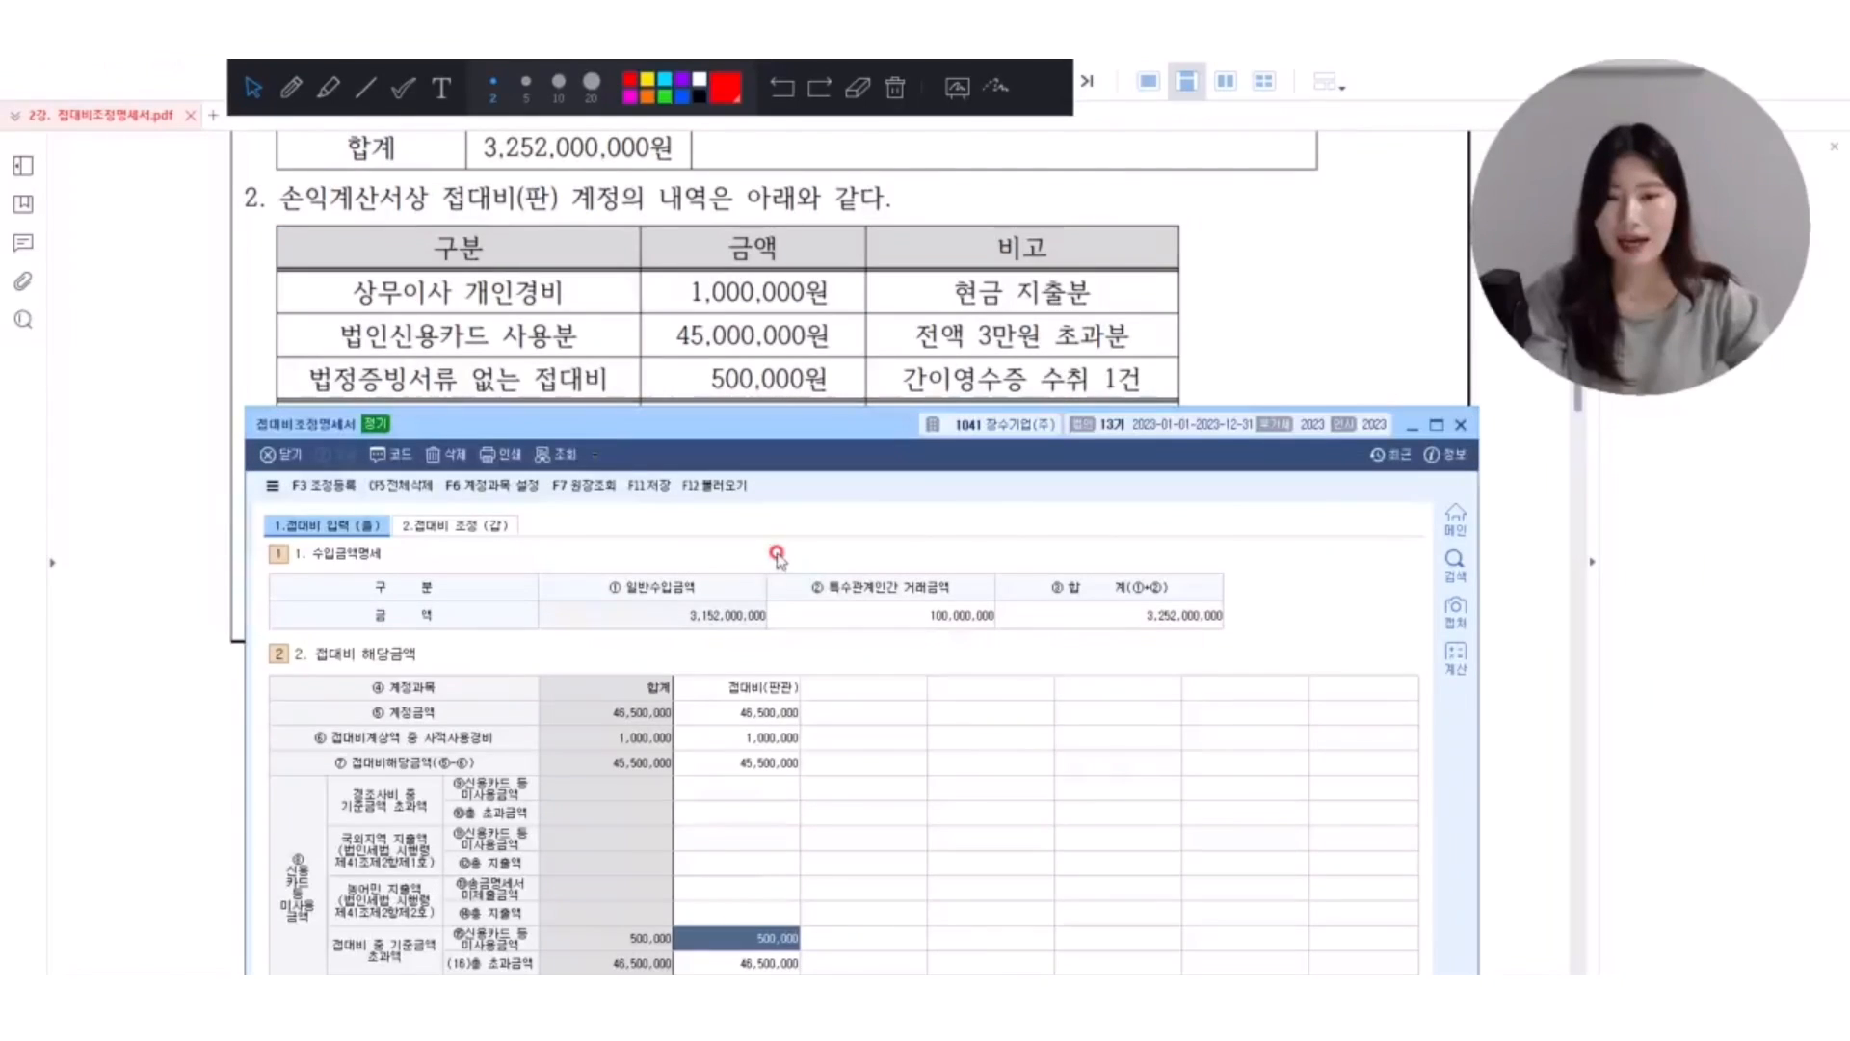
# Bring the exercise PDF forward, circle 제품 in item 3's journal entry, and handwrite 현물 Max below it in red.
pyautogui.click(1215, 283)
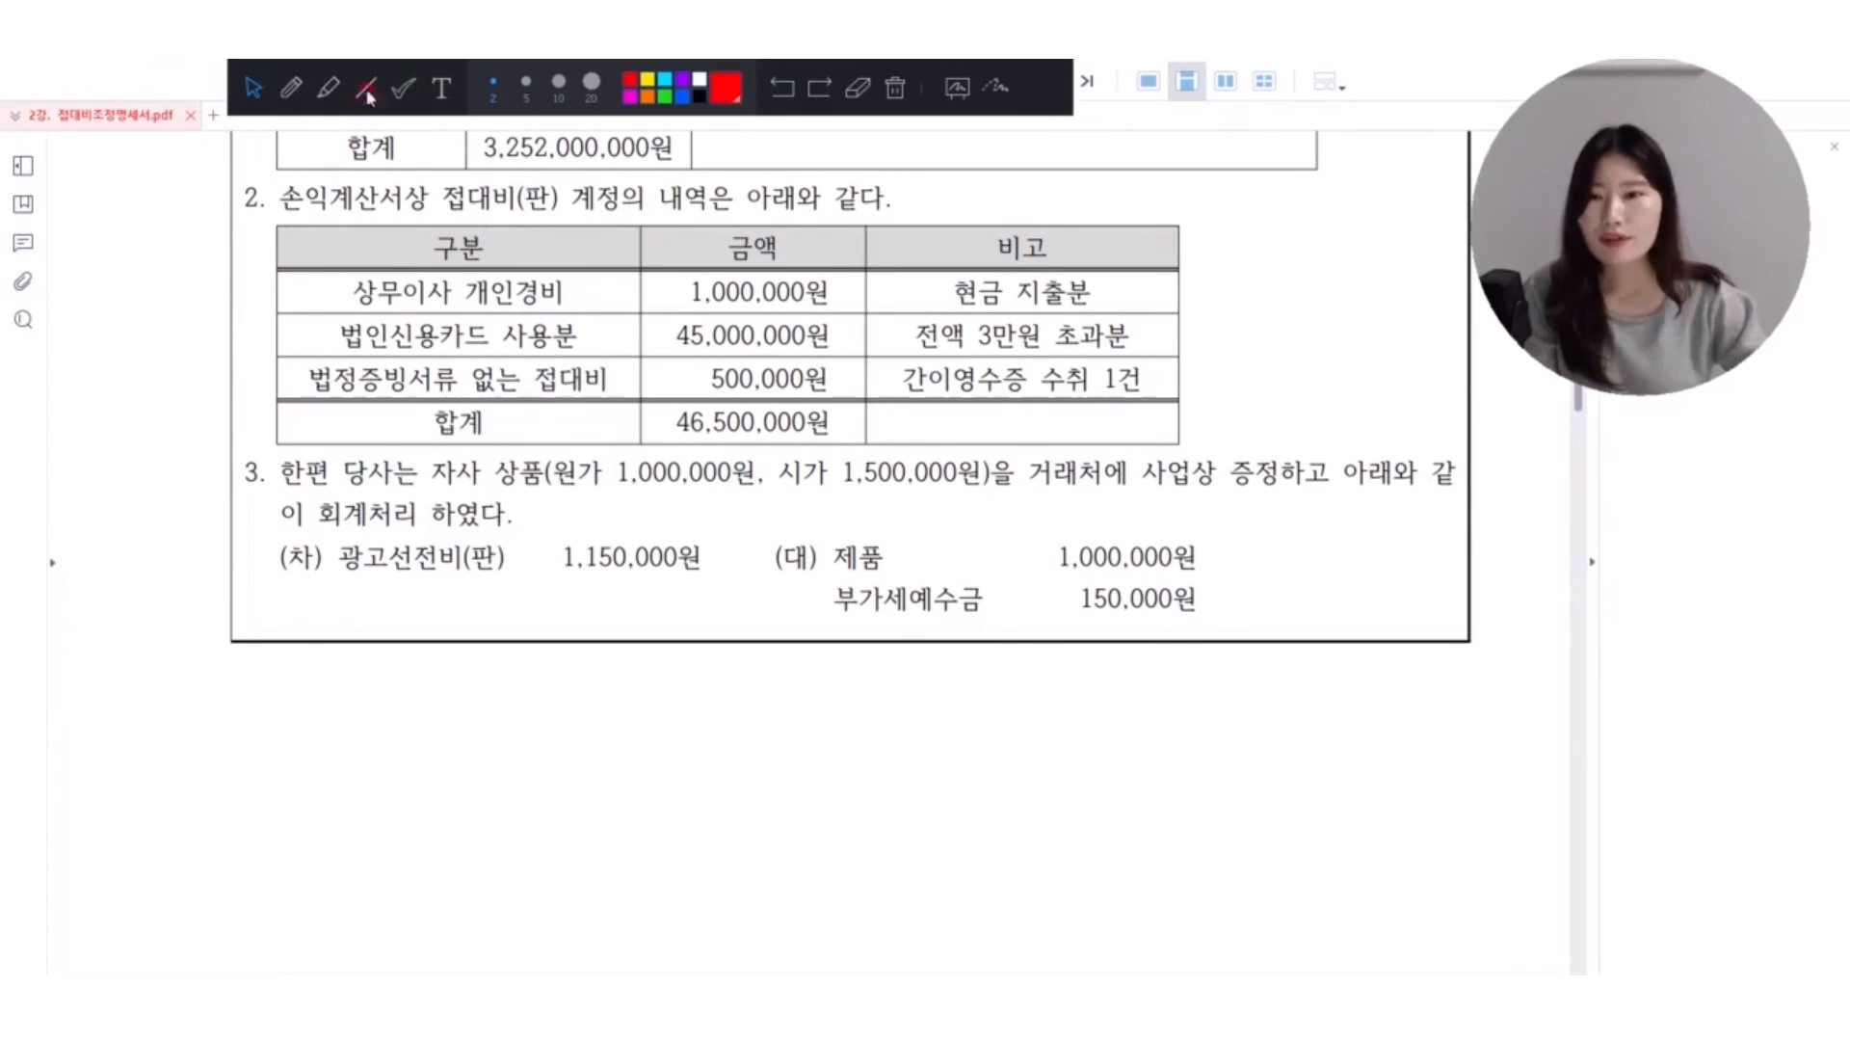
pyautogui.moveTo(879, 581)
pyautogui.mouseDown()
pyautogui.moveTo(827, 554)
pyautogui.moveTo(908, 549)
pyautogui.moveTo(902, 570)
pyautogui.mouseUp()
pyautogui.moveTo(345, 663)
pyautogui.mouseDown()
pyautogui.moveTo(364, 710)
pyautogui.moveTo(401, 690)
pyautogui.moveTo(421, 702)
pyautogui.moveTo(395, 725)
pyautogui.moveTo(446, 714)
pyautogui.moveTo(482, 748)
pyautogui.mouseUp()
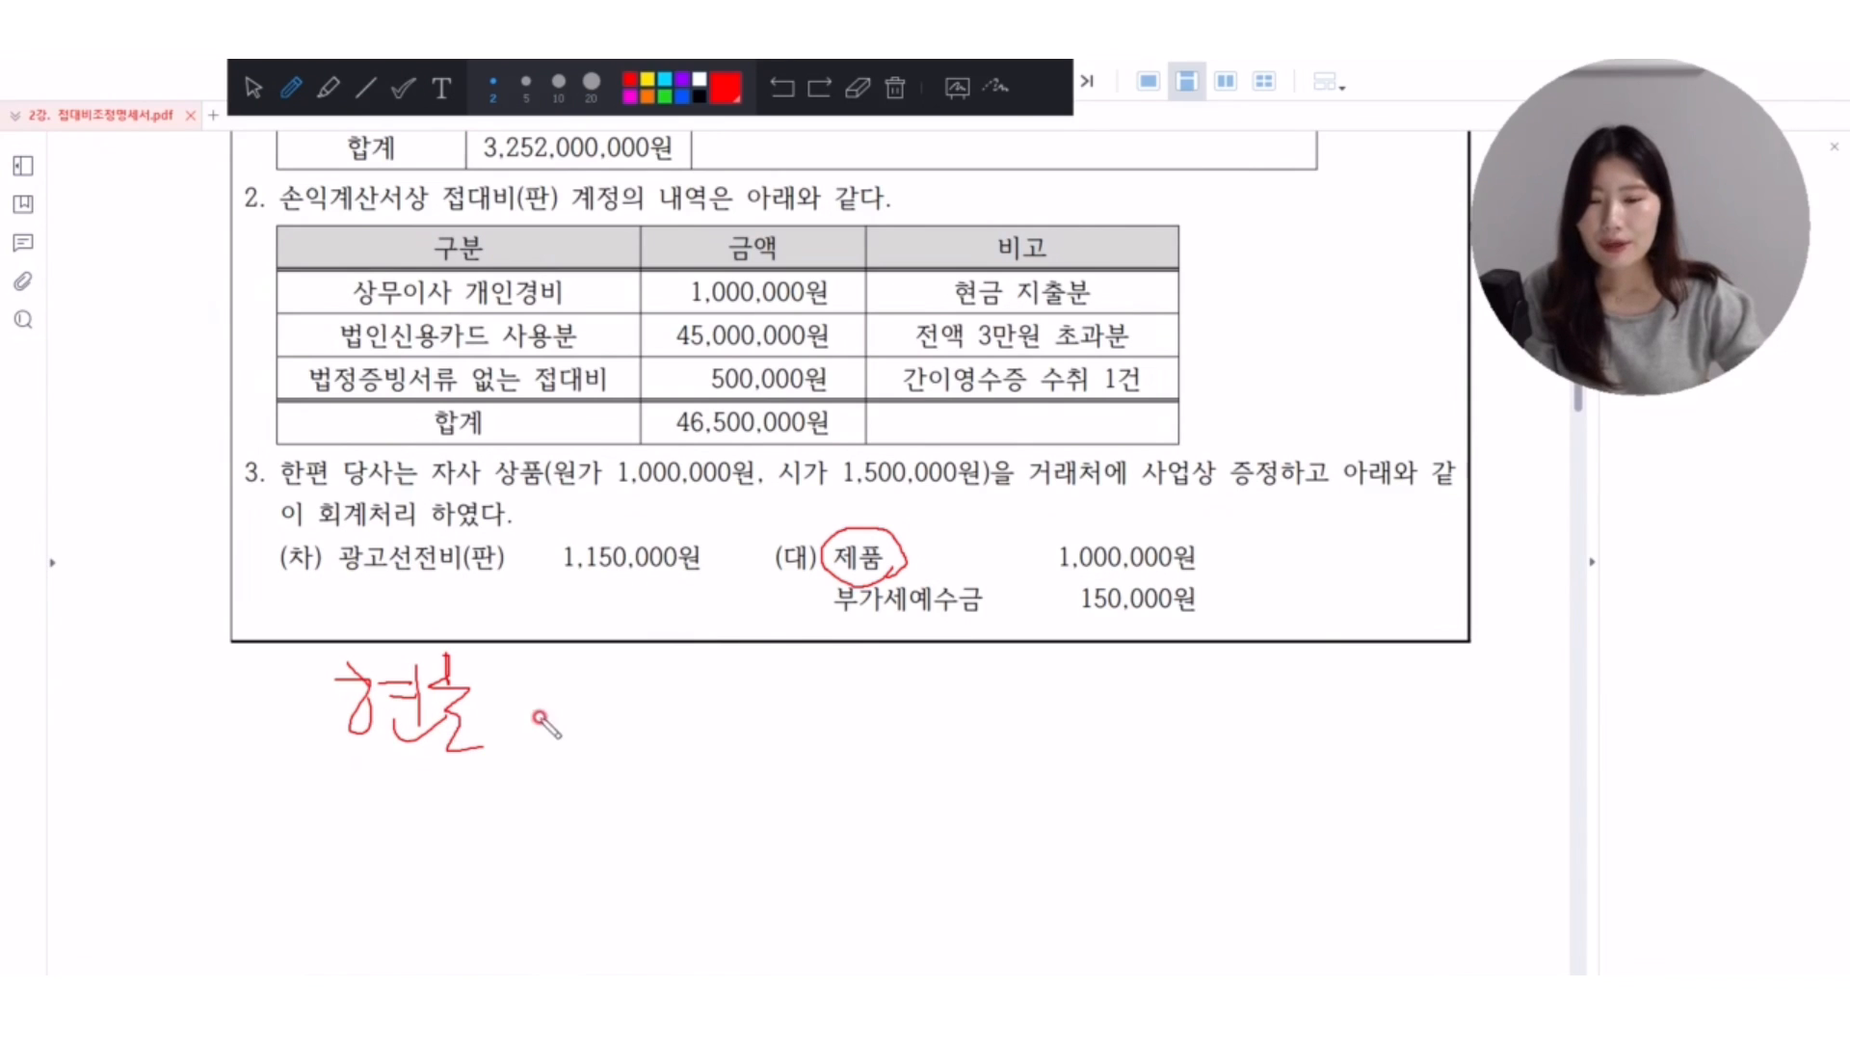
pyautogui.moveTo(540, 674)
pyautogui.mouseDown()
pyautogui.moveTo(495, 745)
pyautogui.moveTo(591, 673)
pyautogui.moveTo(636, 749)
pyautogui.moveTo(672, 753)
pyautogui.mouseUp()
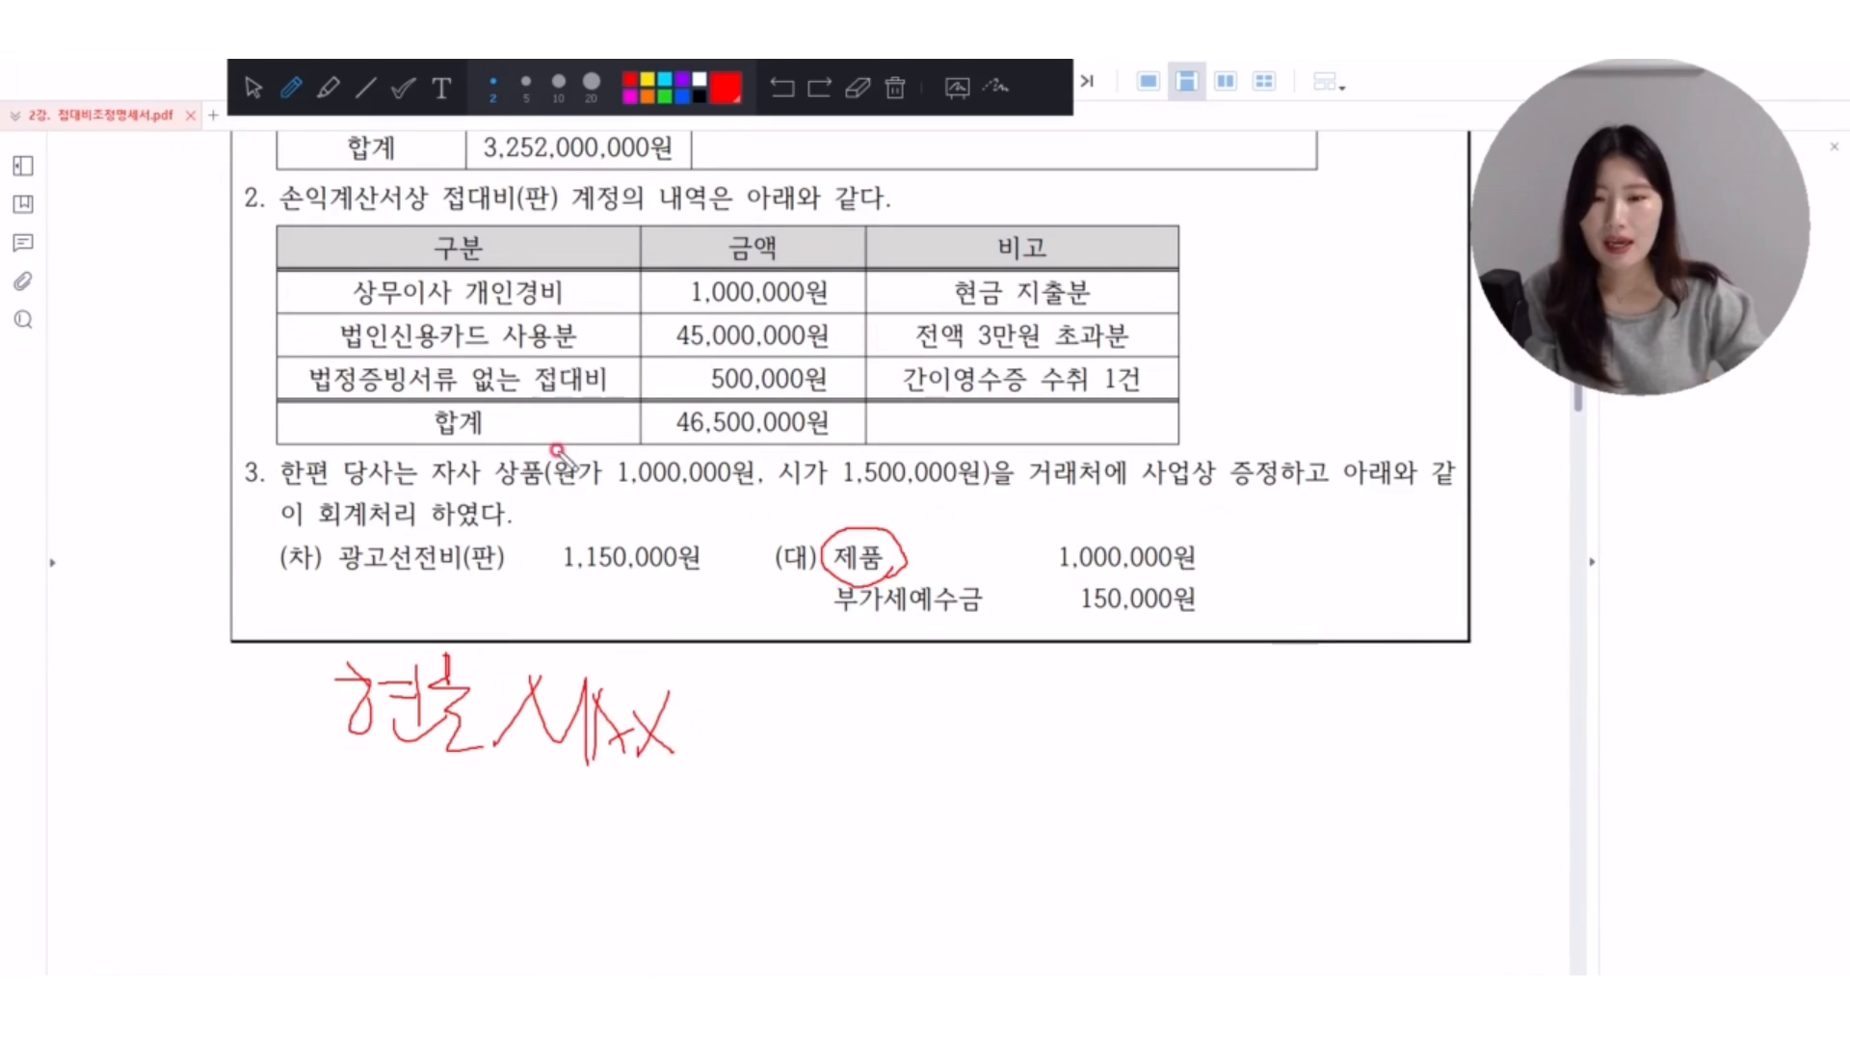
# Tick 원가 and 시가 in item 3, and underline the handwritten Max twice in red.
pyautogui.moveTo(559, 439)
pyautogui.mouseDown()
pyautogui.moveTo(570, 462)
pyautogui.moveTo(595, 441)
pyautogui.mouseUp()
pyautogui.moveTo(807, 453); pyautogui.dragTo(841, 407)
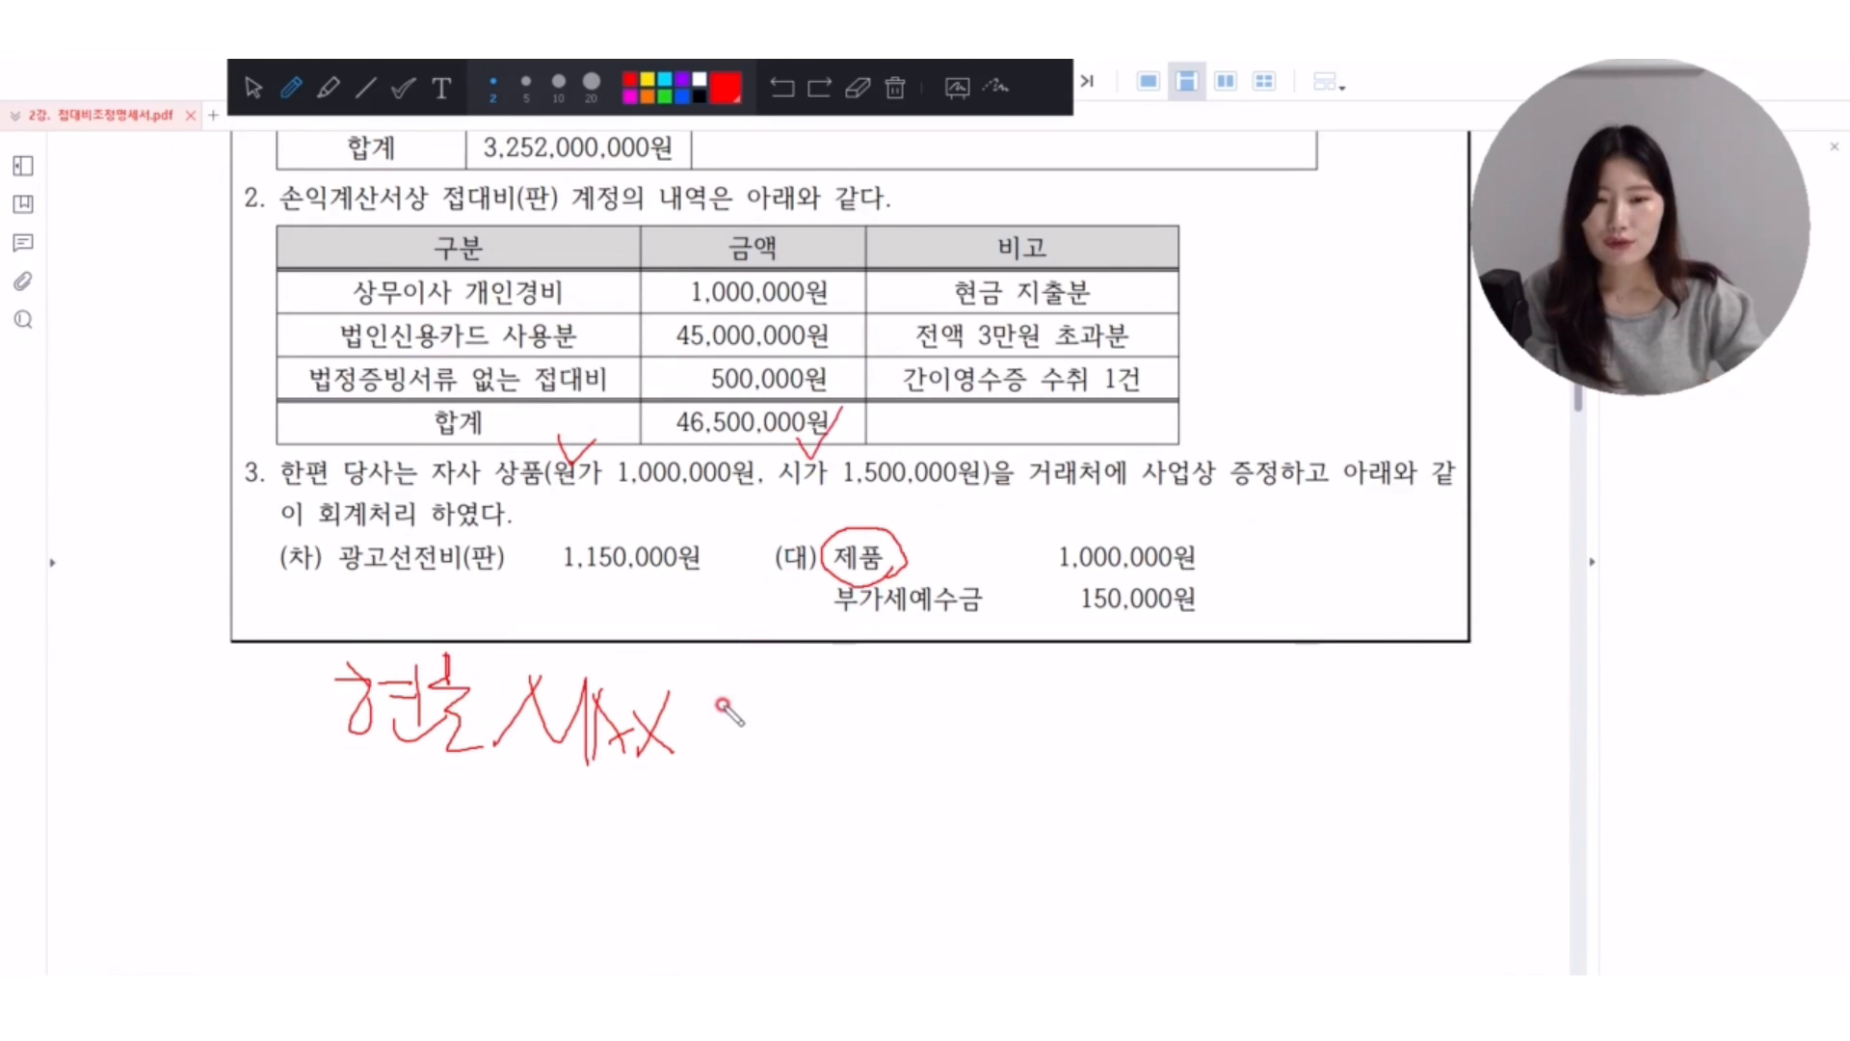
pyautogui.moveTo(530, 776); pyautogui.dragTo(732, 775)
pyautogui.moveTo(514, 814); pyautogui.dragTo(695, 814)
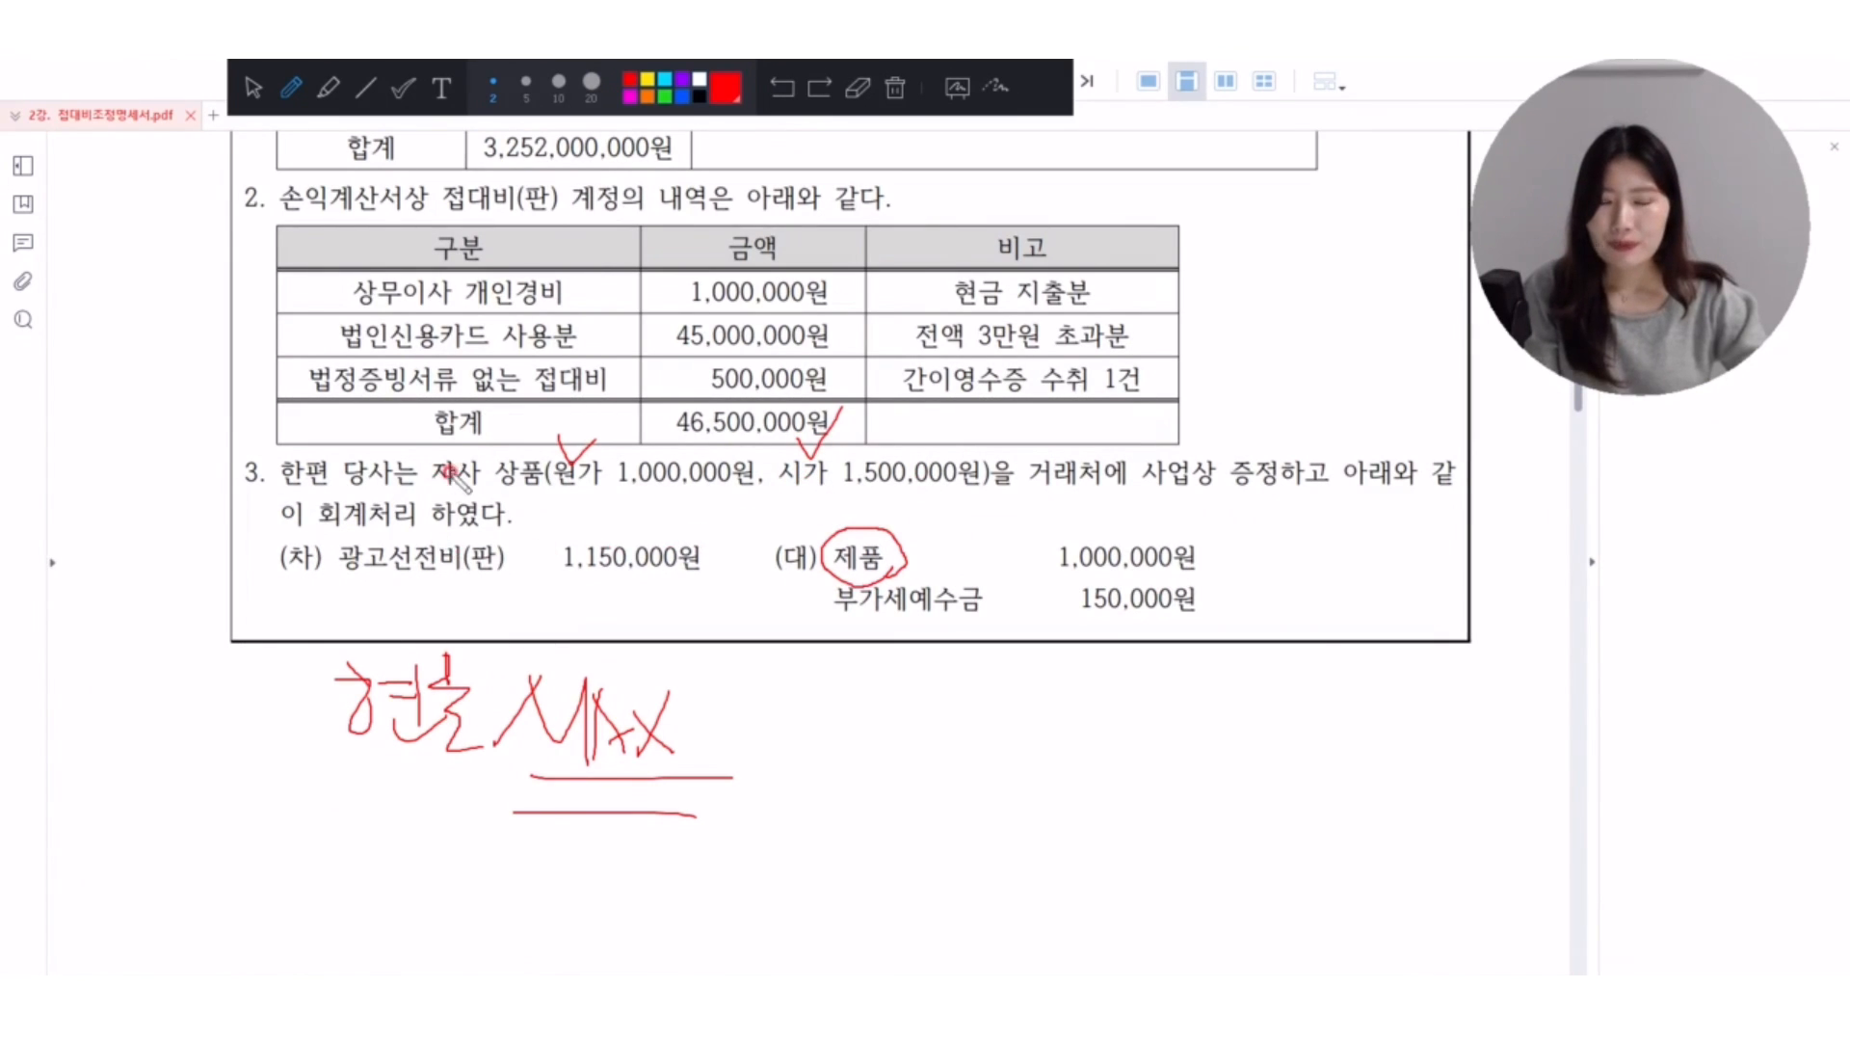
# Box 사업상 증정하고, underline 광고선전비(판), and handwrite a 접대 note below the exercise with its second character circled.
pyautogui.moveTo(1142, 487)
pyautogui.mouseDown()
pyautogui.moveTo(1334, 438)
pyautogui.moveTo(1141, 484)
pyautogui.mouseUp()
pyautogui.moveTo(358, 572)
pyautogui.mouseDown()
pyautogui.moveTo(500, 575)
pyautogui.moveTo(529, 556)
pyautogui.moveTo(487, 591)
pyautogui.mouseUp()
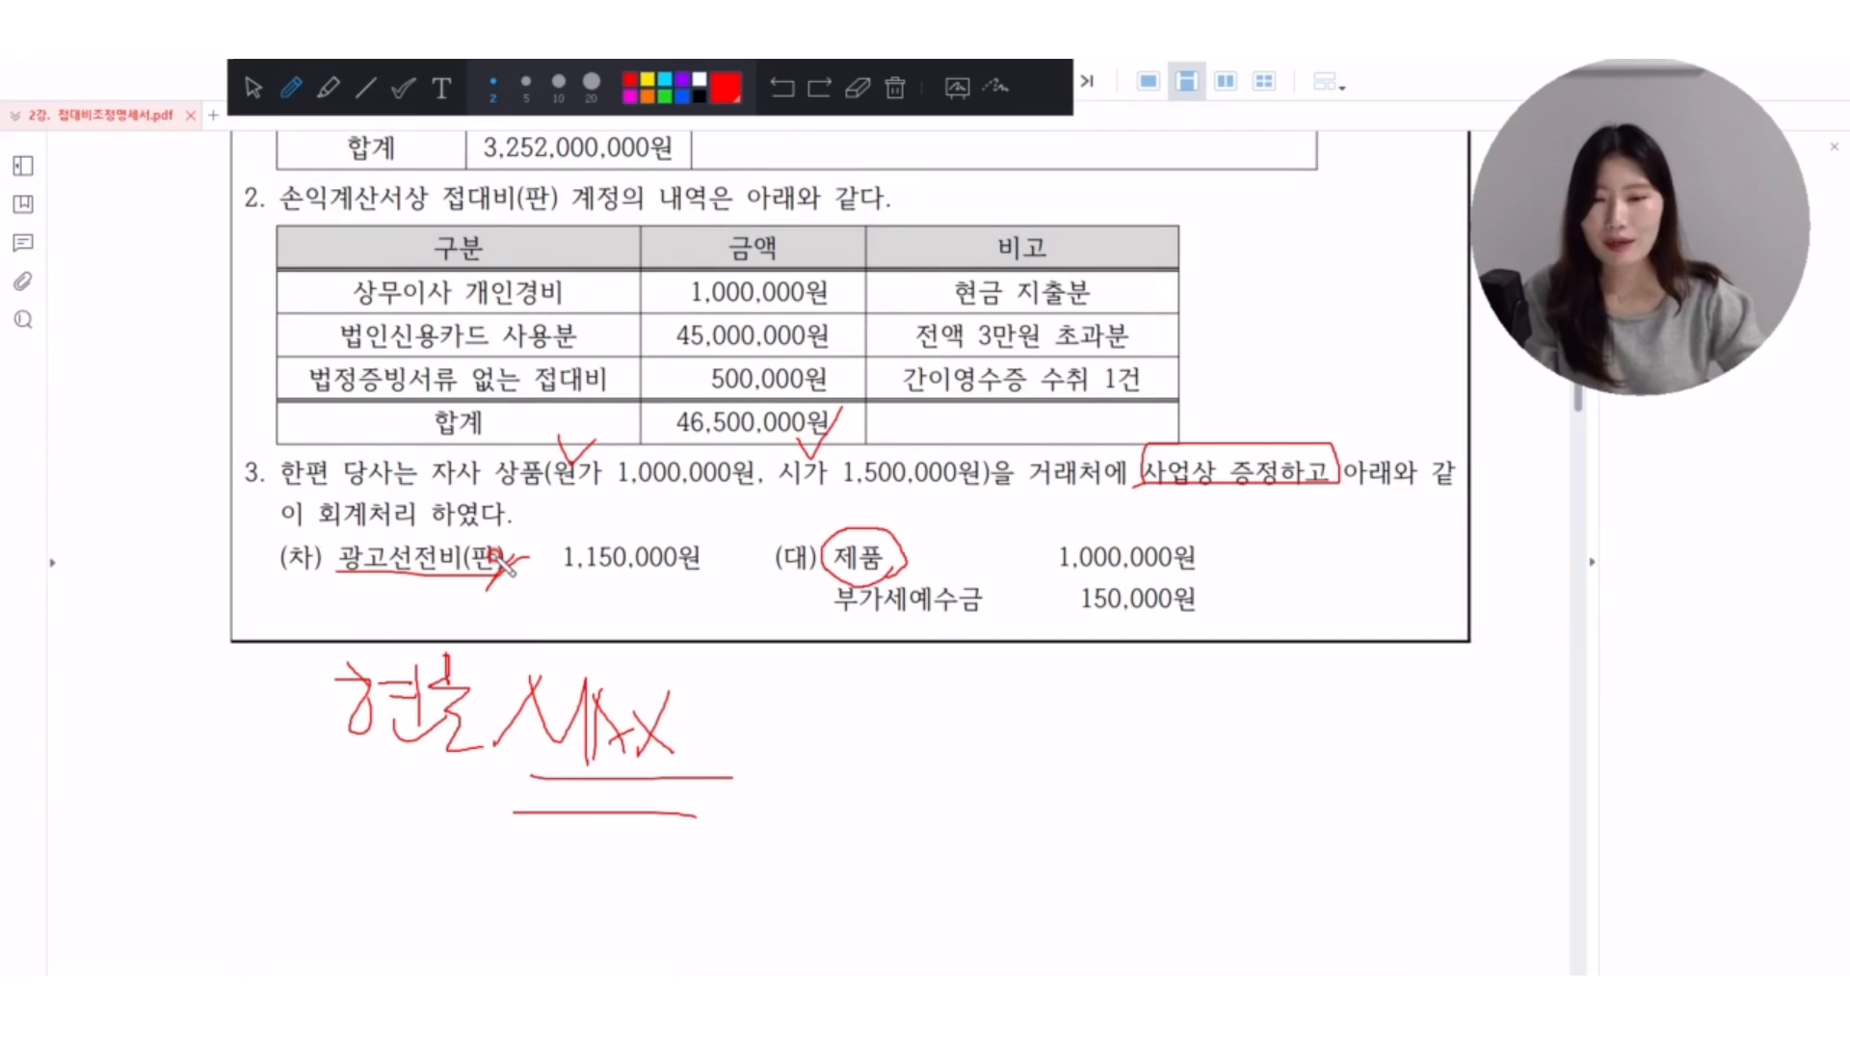
pyautogui.moveTo(824, 705)
pyautogui.mouseDown()
pyautogui.moveTo(949, 757)
pyautogui.moveTo(957, 743)
pyautogui.moveTo(991, 793)
pyautogui.moveTo(1114, 732)
pyautogui.moveTo(1063, 795)
pyautogui.mouseUp()
pyautogui.moveTo(1089, 634)
pyautogui.mouseDown()
pyautogui.moveTo(1192, 672)
pyautogui.moveTo(1099, 633)
pyautogui.mouseUp()
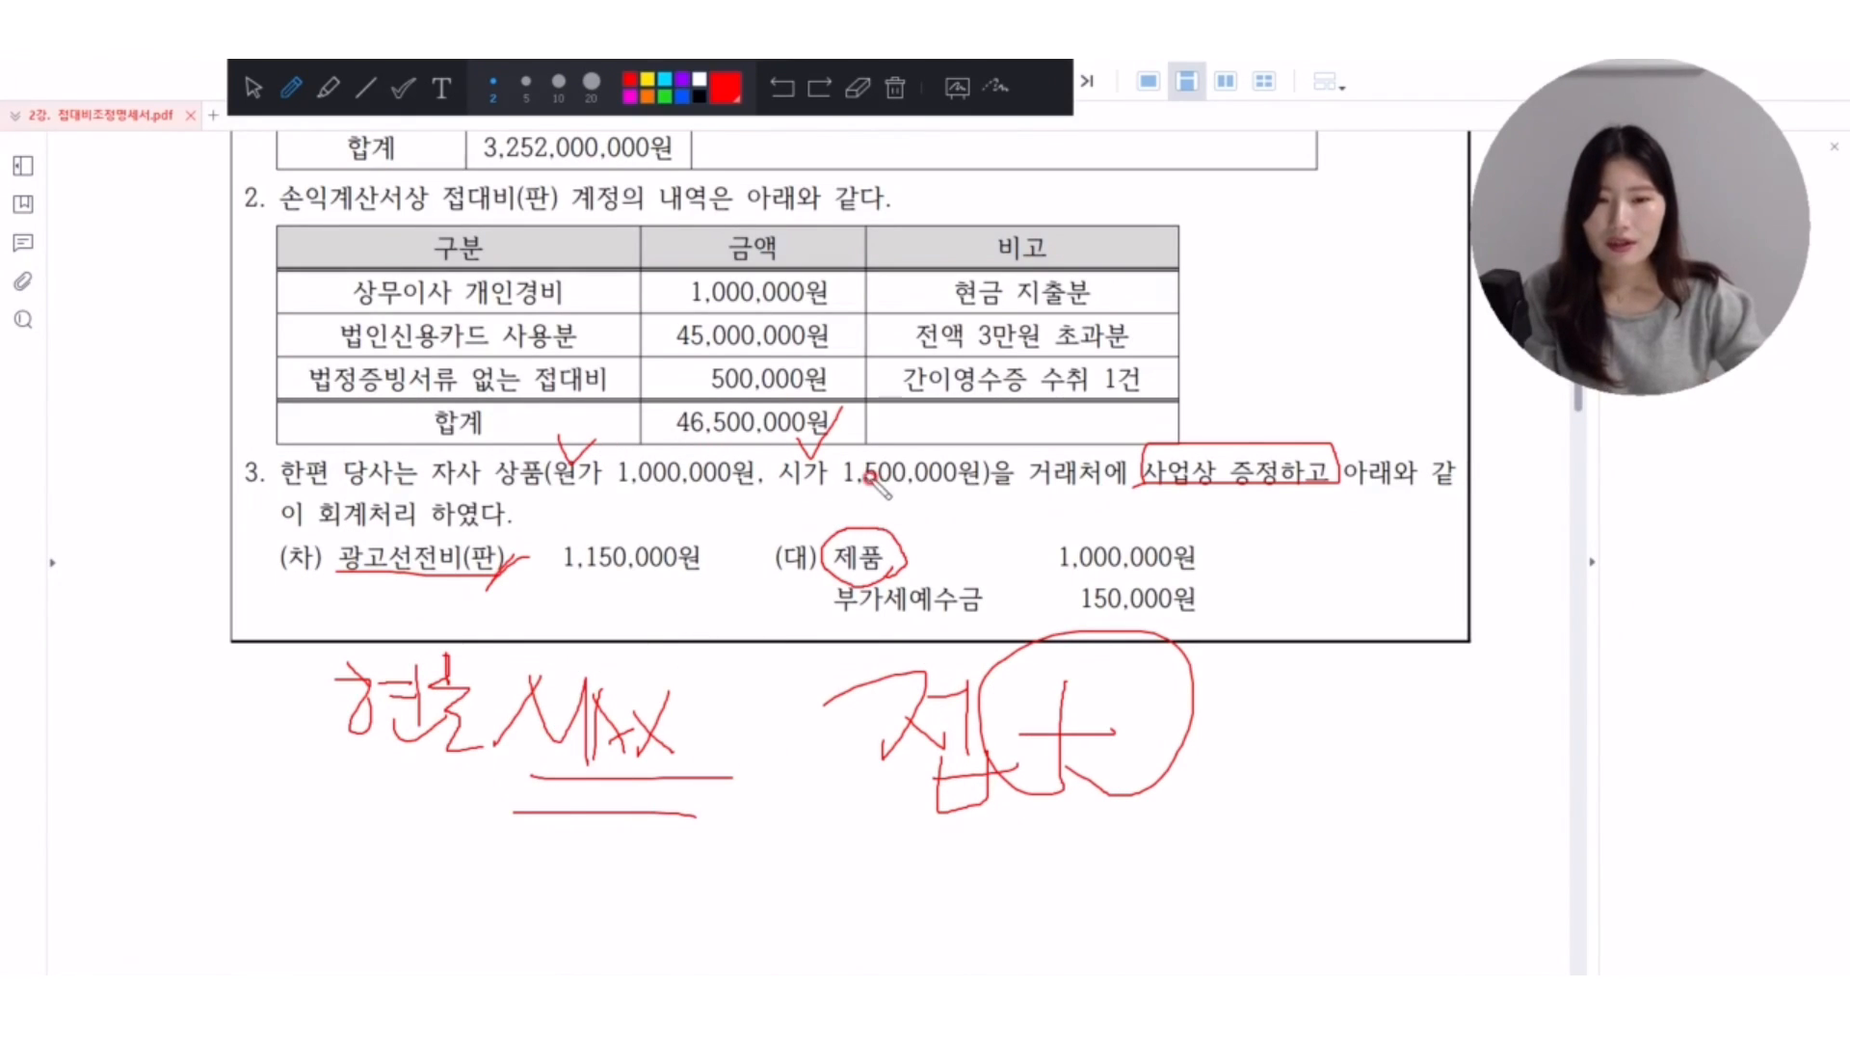
# Handwrite the sum 150 + 15 = 165 in red beside the 접대 note below the exercise.
pyautogui.moveTo(1252, 715)
pyautogui.mouseDown()
pyautogui.moveTo(1294, 639)
pyautogui.moveTo(1296, 706)
pyautogui.mouseUp()
pyautogui.moveTo(1344, 644); pyautogui.dragTo(1387, 667)
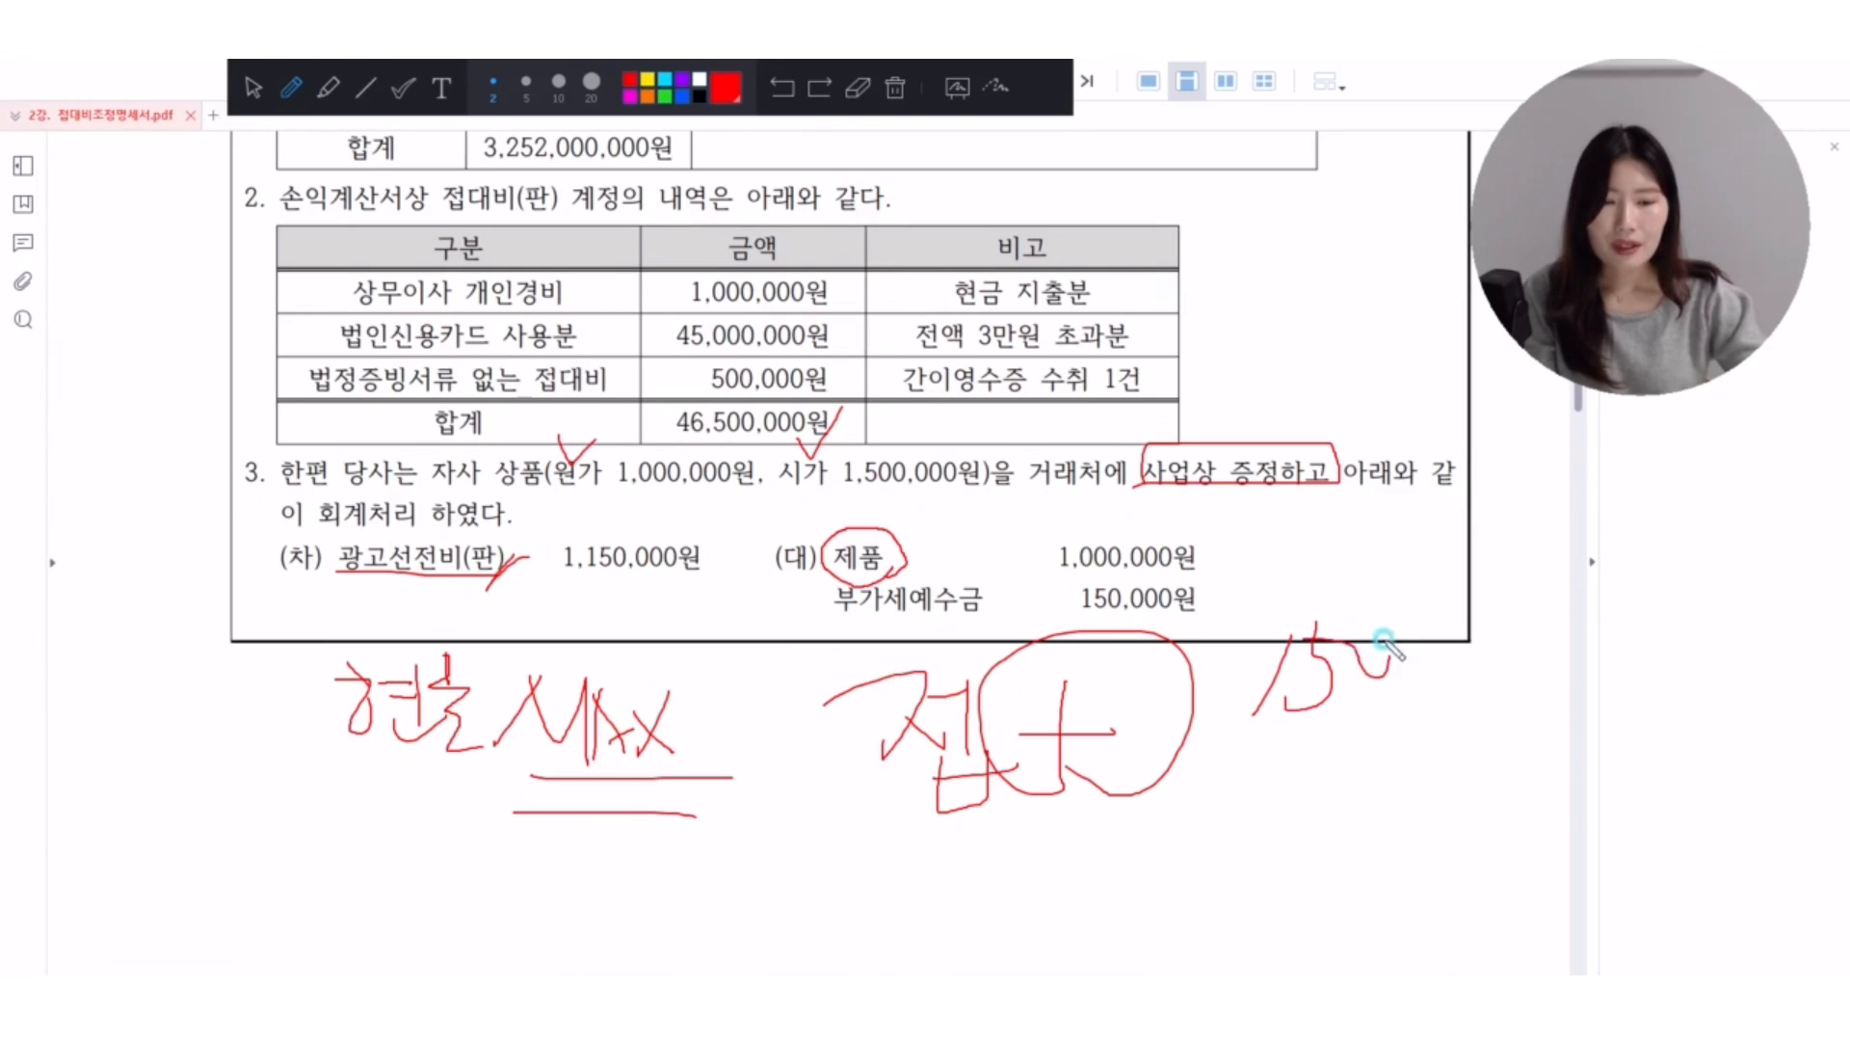
pyautogui.moveTo(1219, 768)
pyautogui.mouseDown()
pyautogui.moveTo(1330, 761)
pyautogui.moveTo(1281, 805)
pyautogui.mouseUp()
pyautogui.moveTo(1344, 708)
pyautogui.mouseDown()
pyautogui.moveTo(1341, 804)
pyautogui.moveTo(1380, 805)
pyautogui.mouseUp()
pyautogui.moveTo(1376, 720); pyautogui.dragTo(1409, 719)
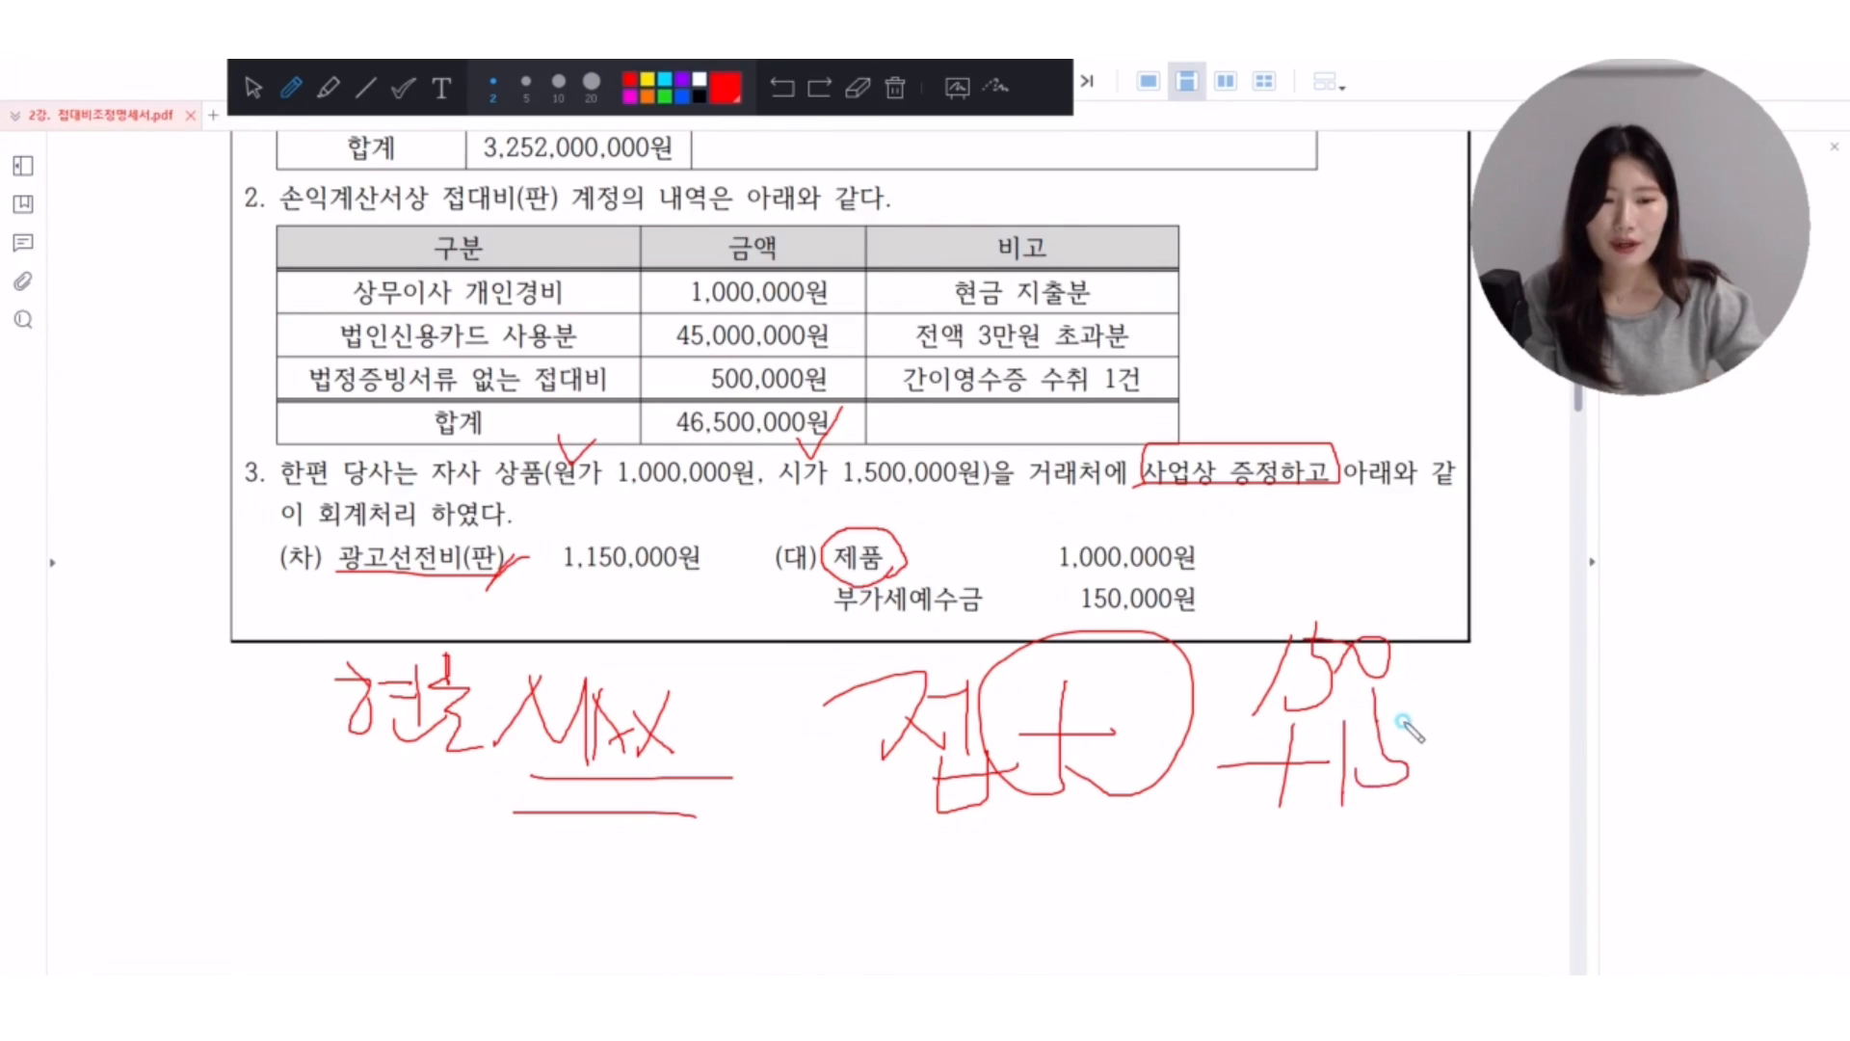
pyautogui.moveTo(1146, 848); pyautogui.dragTo(1515, 815)
pyautogui.moveTo(1281, 871); pyautogui.dragTo(1260, 920)
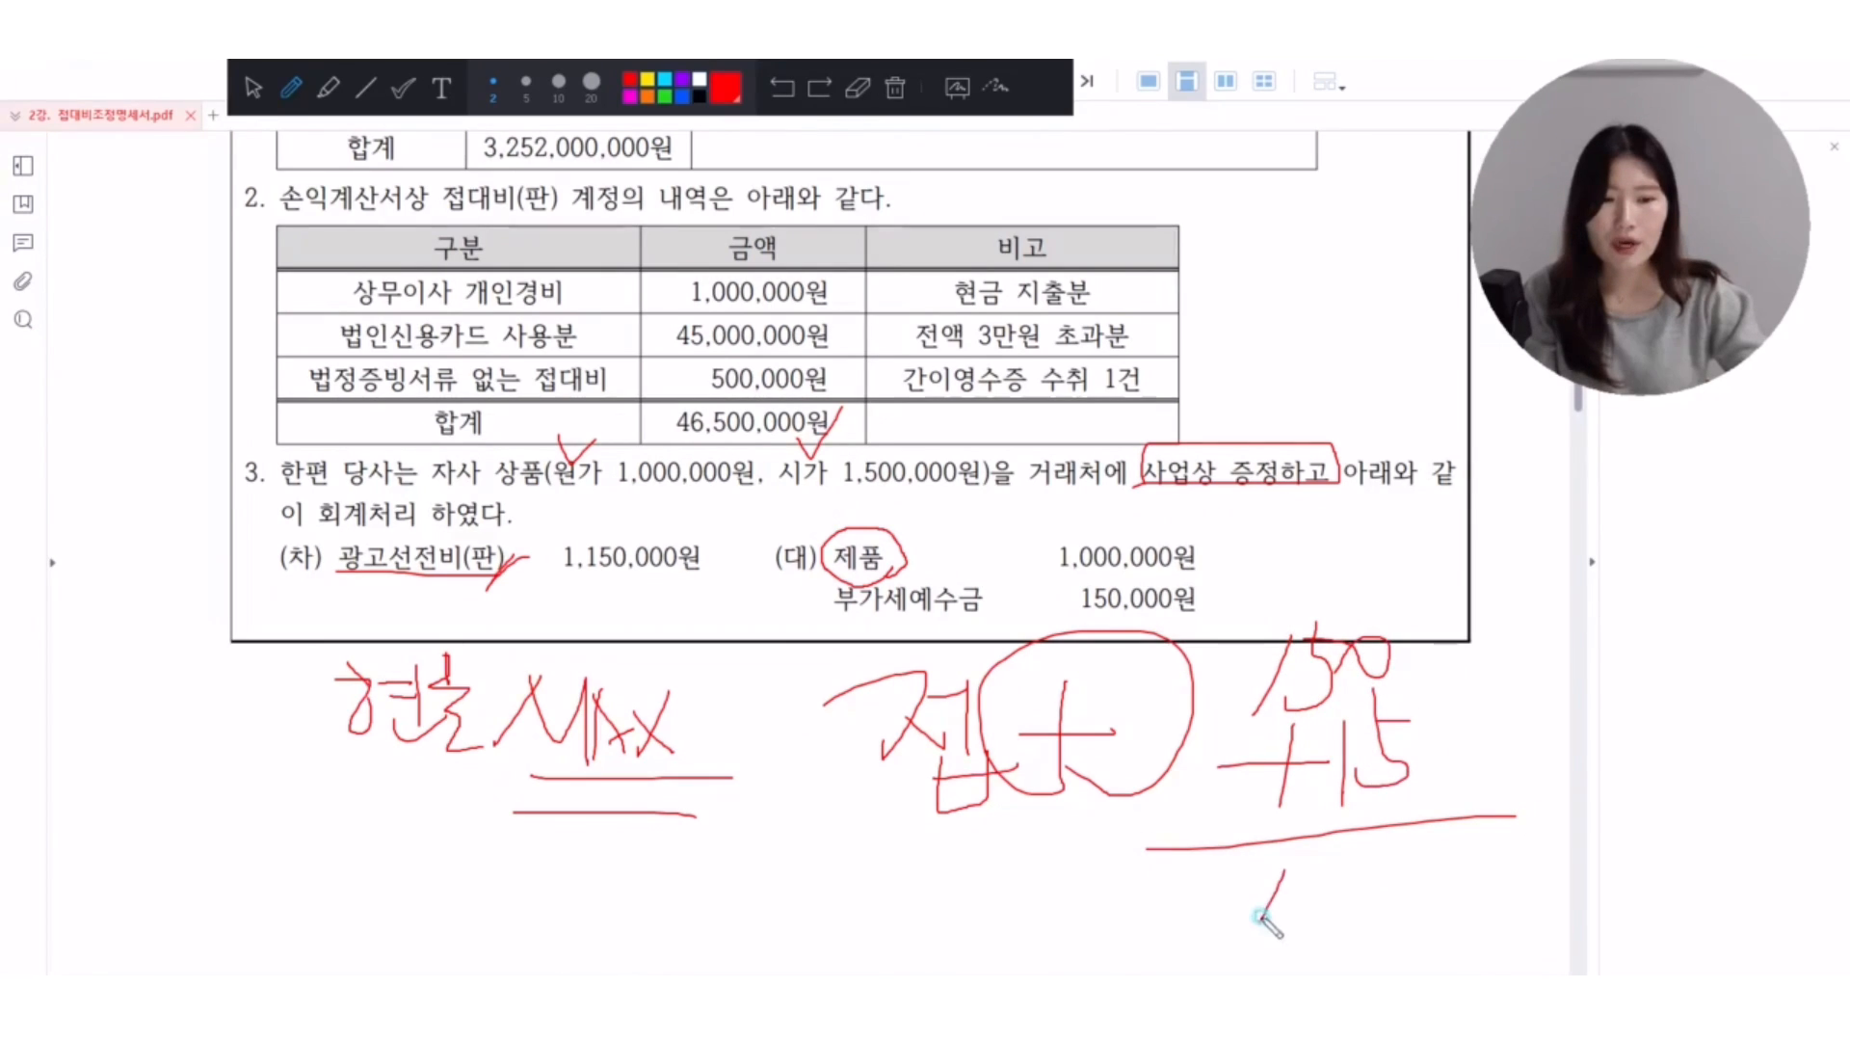
pyautogui.moveTo(1358, 836)
pyautogui.mouseDown()
pyautogui.moveTo(1325, 906)
pyautogui.moveTo(1404, 910)
pyautogui.moveTo(1366, 925)
pyautogui.mouseUp()
pyautogui.moveTo(1369, 865); pyautogui.dragTo(1481, 864)
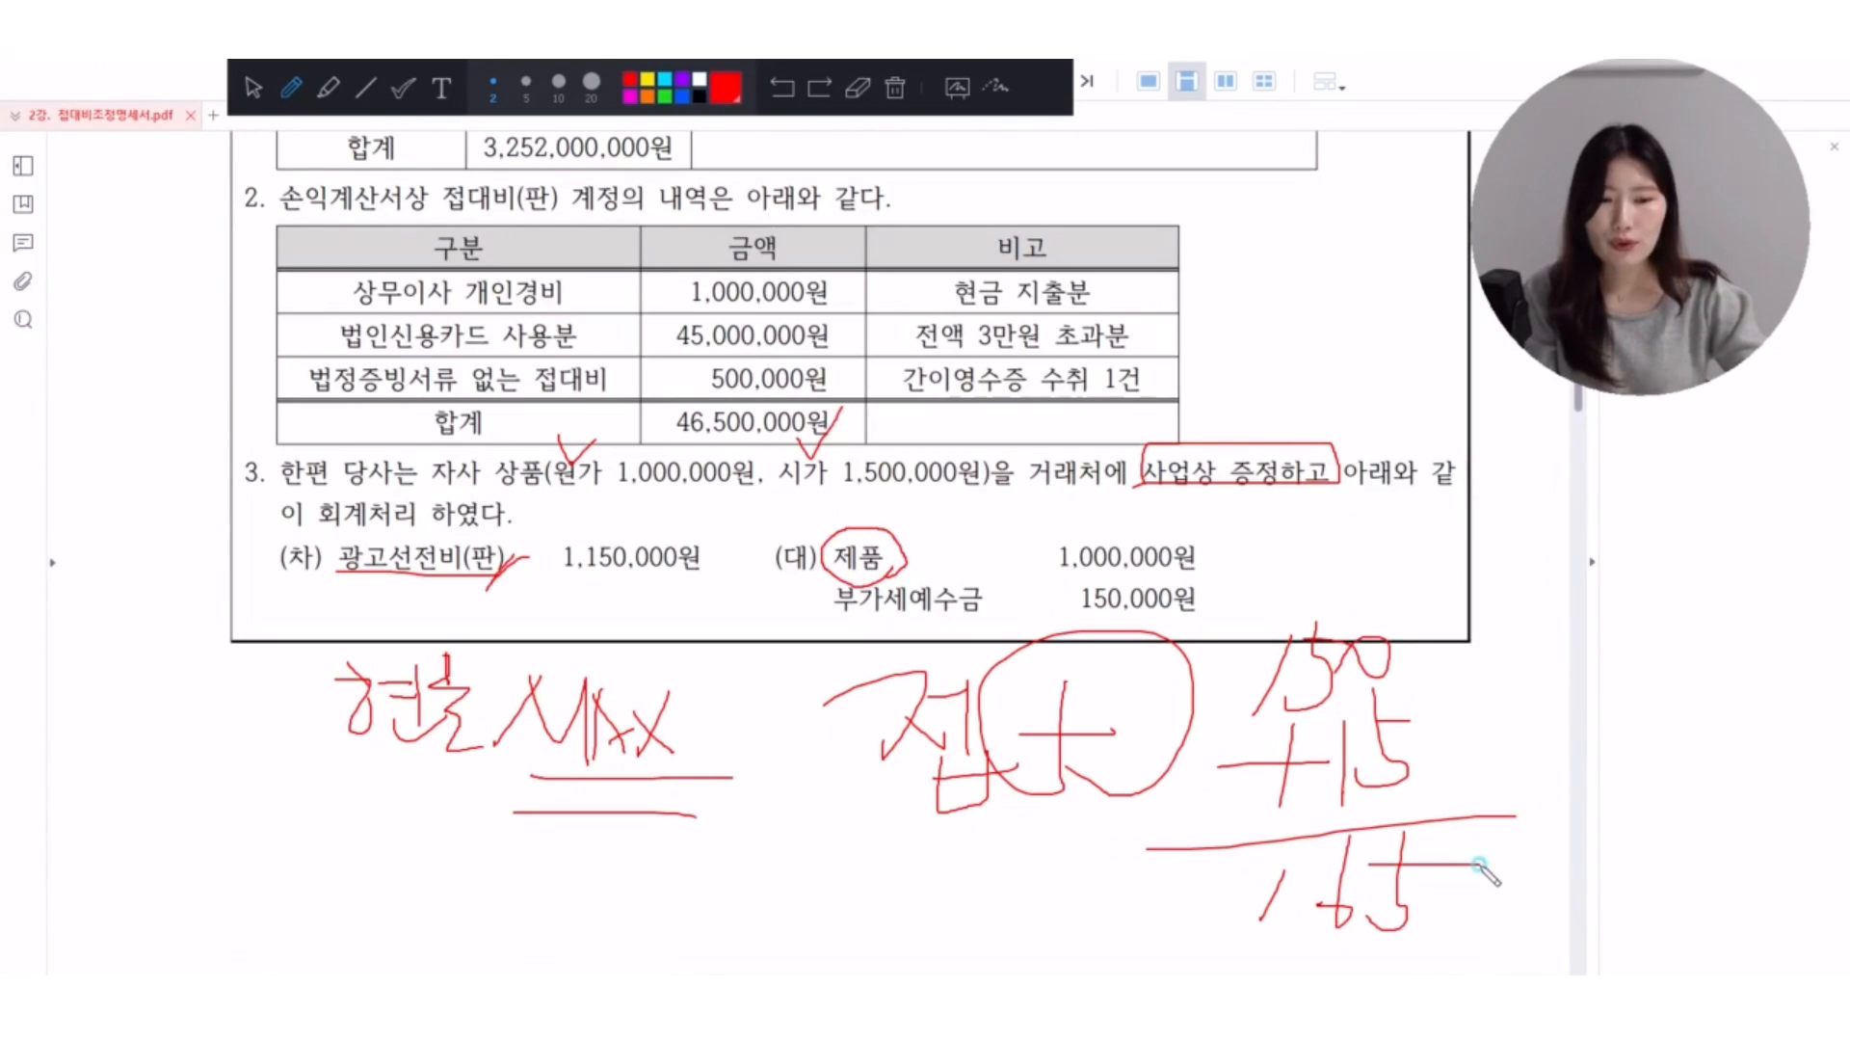
# Add red strokes inside the circled part of the 접대 note, box 광고선전비(판), and tick above 사업상 증정하고.
pyautogui.moveTo(1042, 735)
pyautogui.mouseDown()
pyautogui.moveTo(1135, 717)
pyautogui.moveTo(1077, 801)
pyautogui.mouseUp()
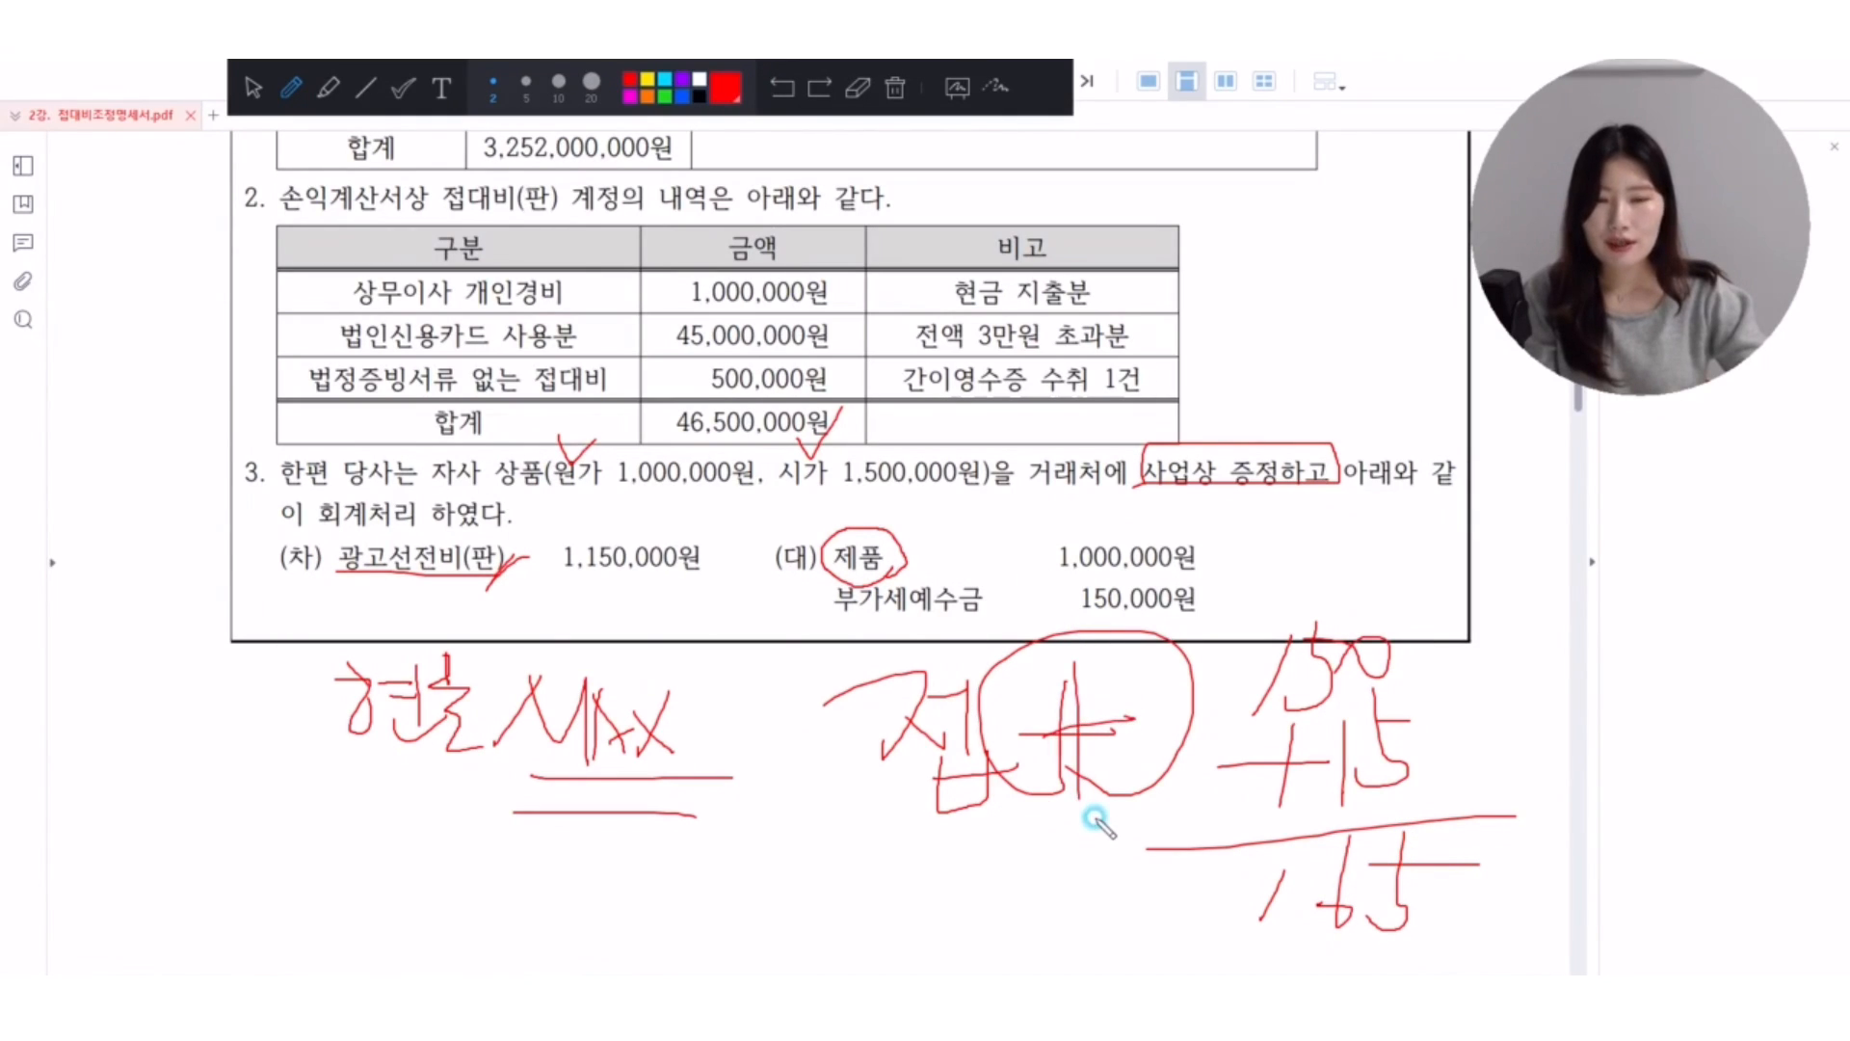
pyautogui.moveTo(1055, 658); pyautogui.dragTo(1054, 832)
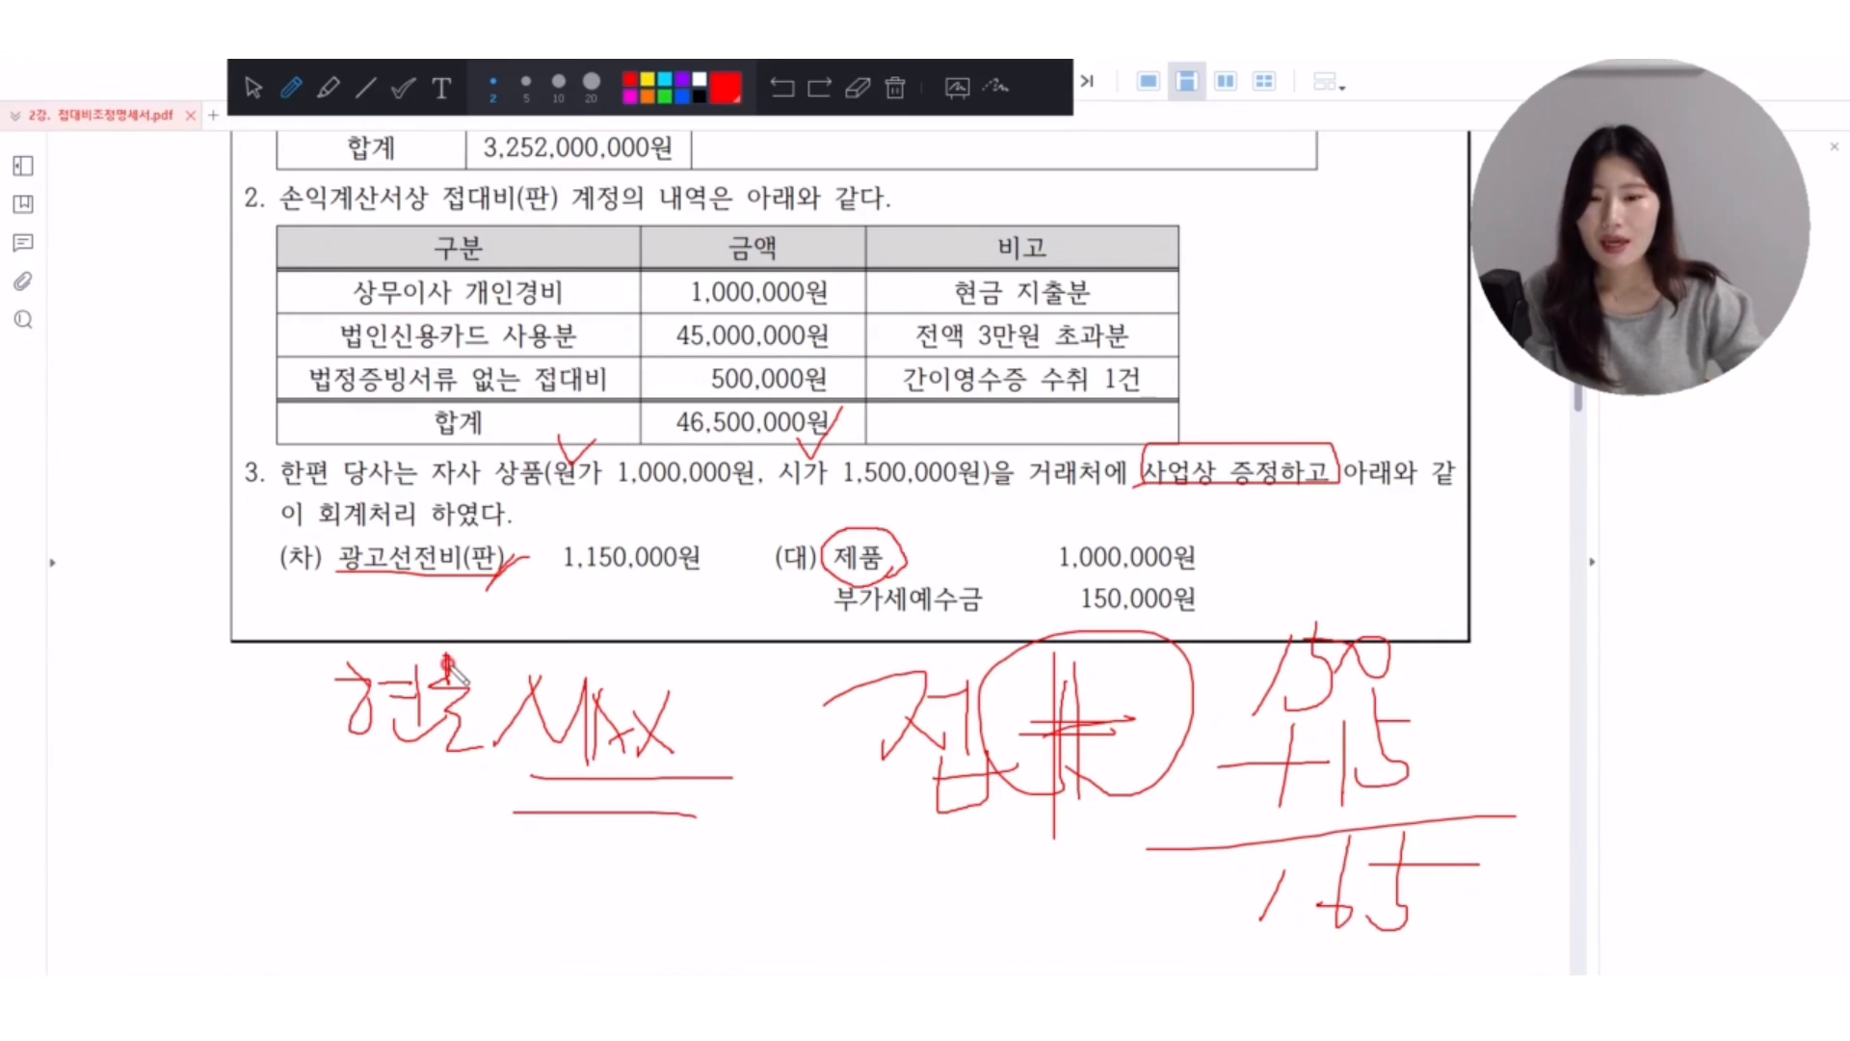
pyautogui.moveTo(345, 536)
pyautogui.mouseDown()
pyautogui.moveTo(332, 556)
pyautogui.moveTo(525, 561)
pyautogui.moveTo(364, 547)
pyautogui.mouseUp()
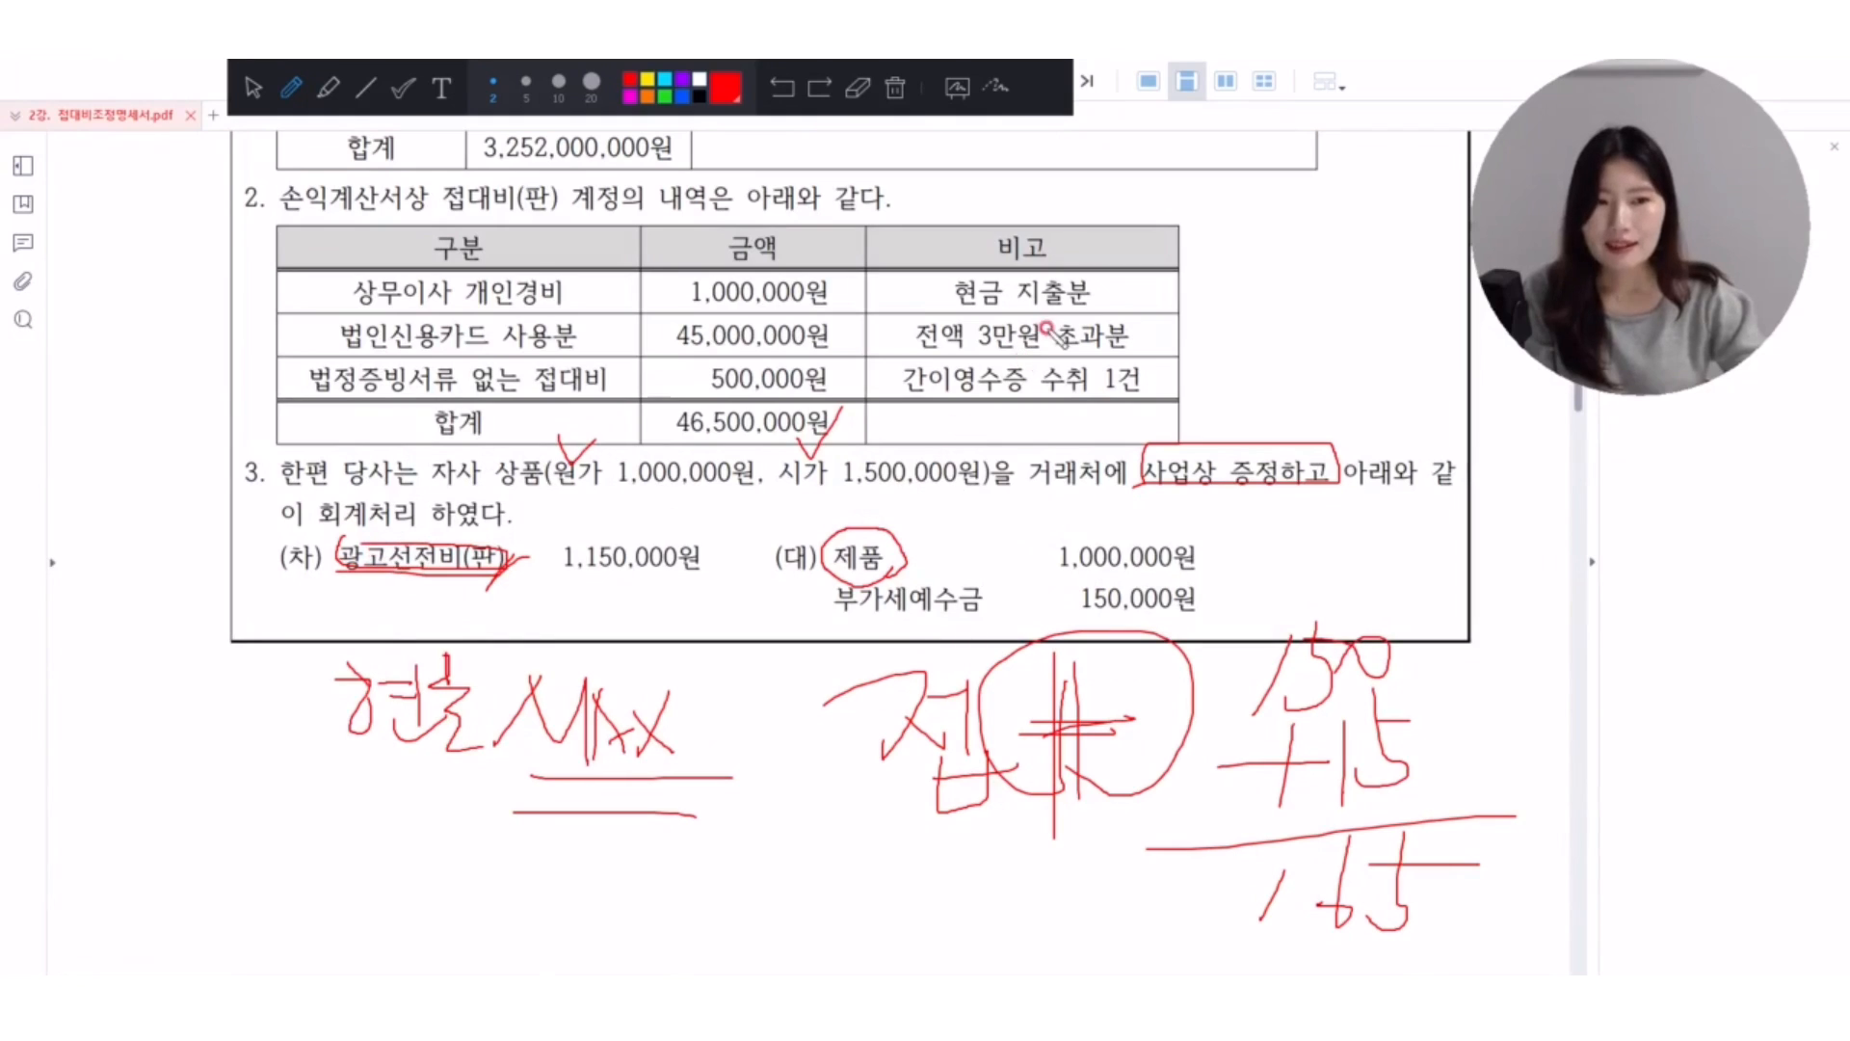
pyautogui.moveTo(1262, 410); pyautogui.dragTo(1287, 412)
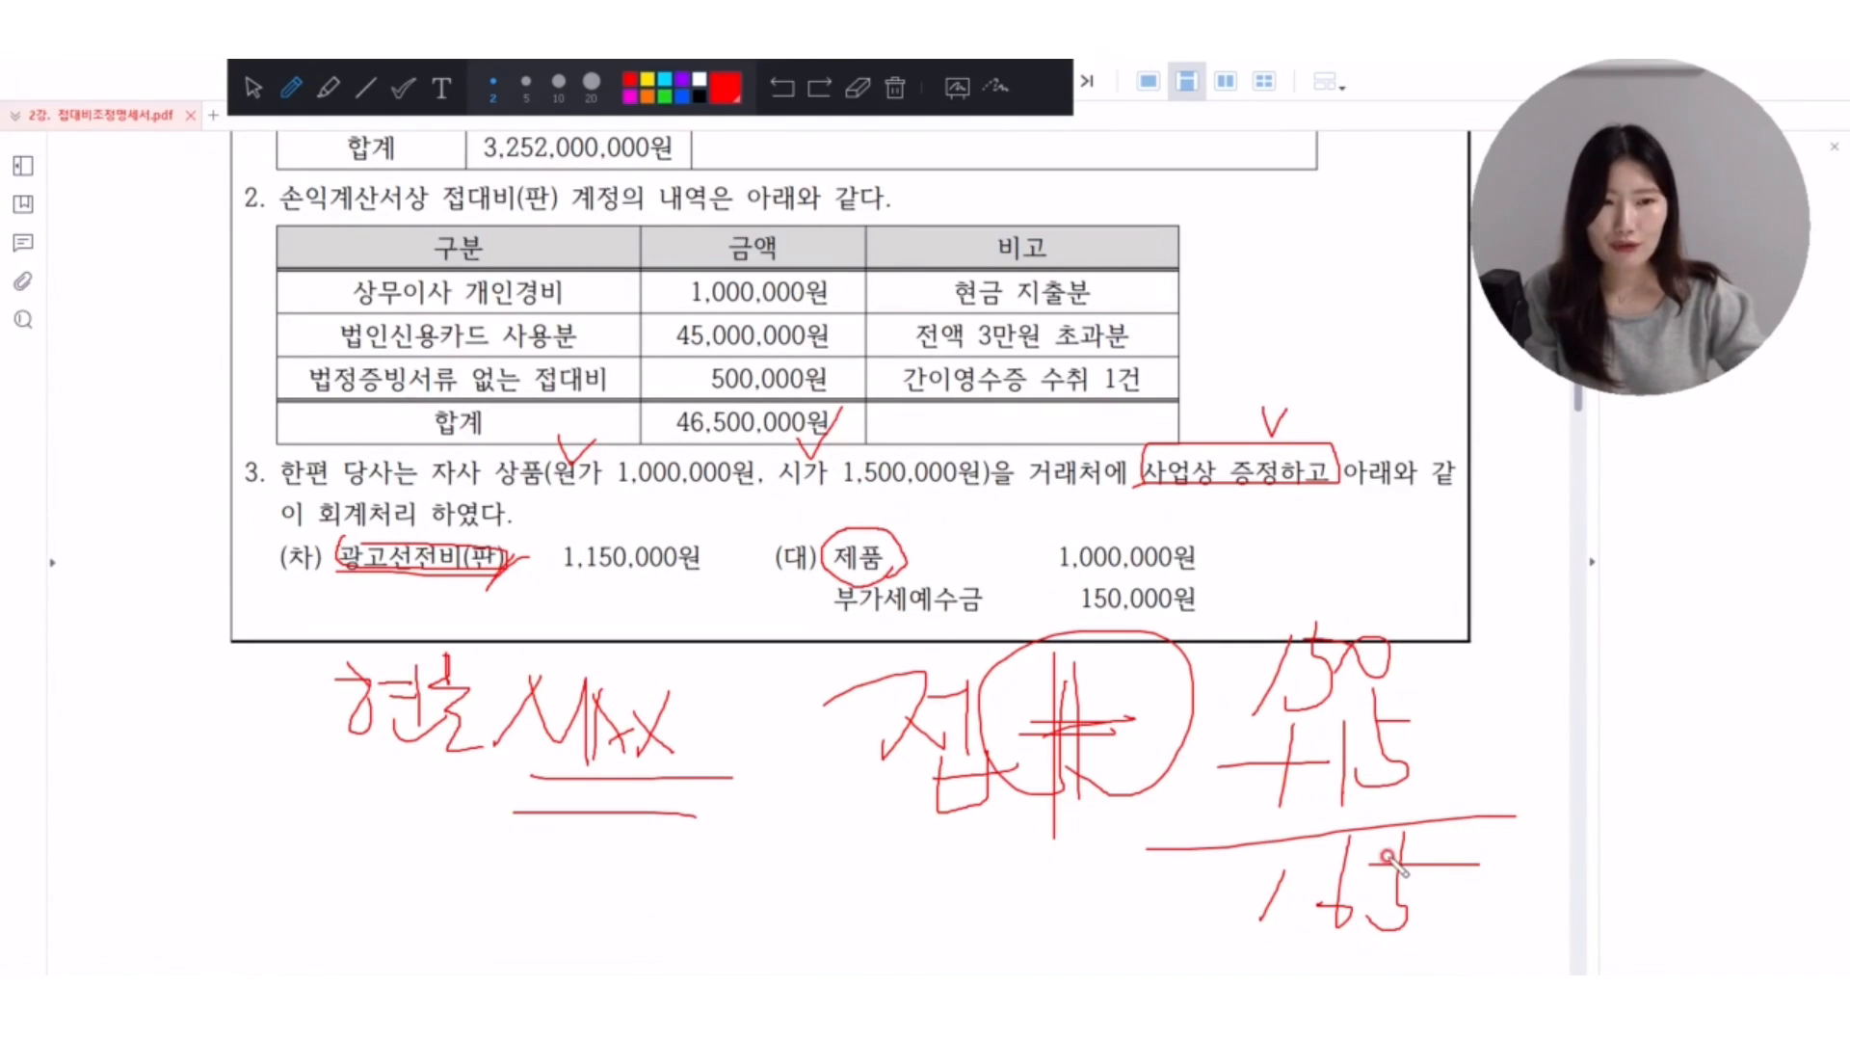
# Clear all red marks from the exercise and switch back to the KcLep 접대비조정명세서 window.
pyautogui.click(898, 97)
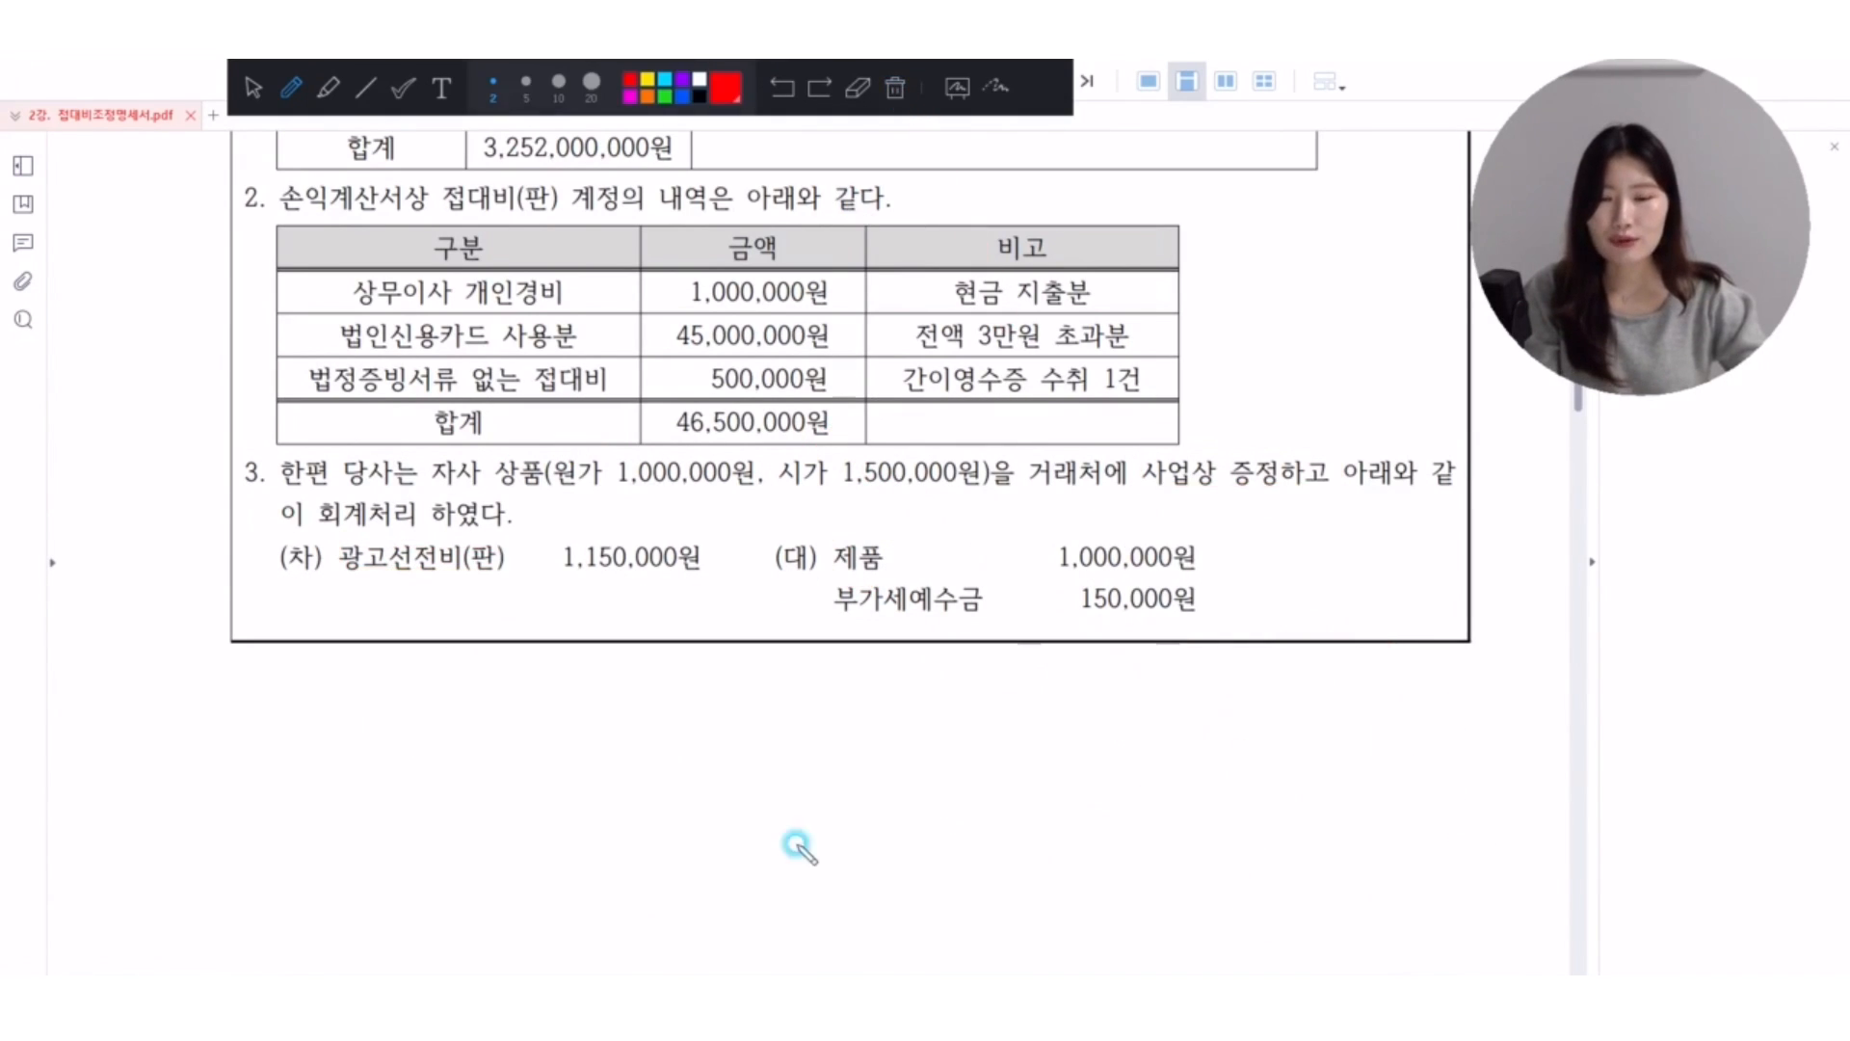
pyautogui.click(253, 94)
pyautogui.hotkey('alt', 'Tab')
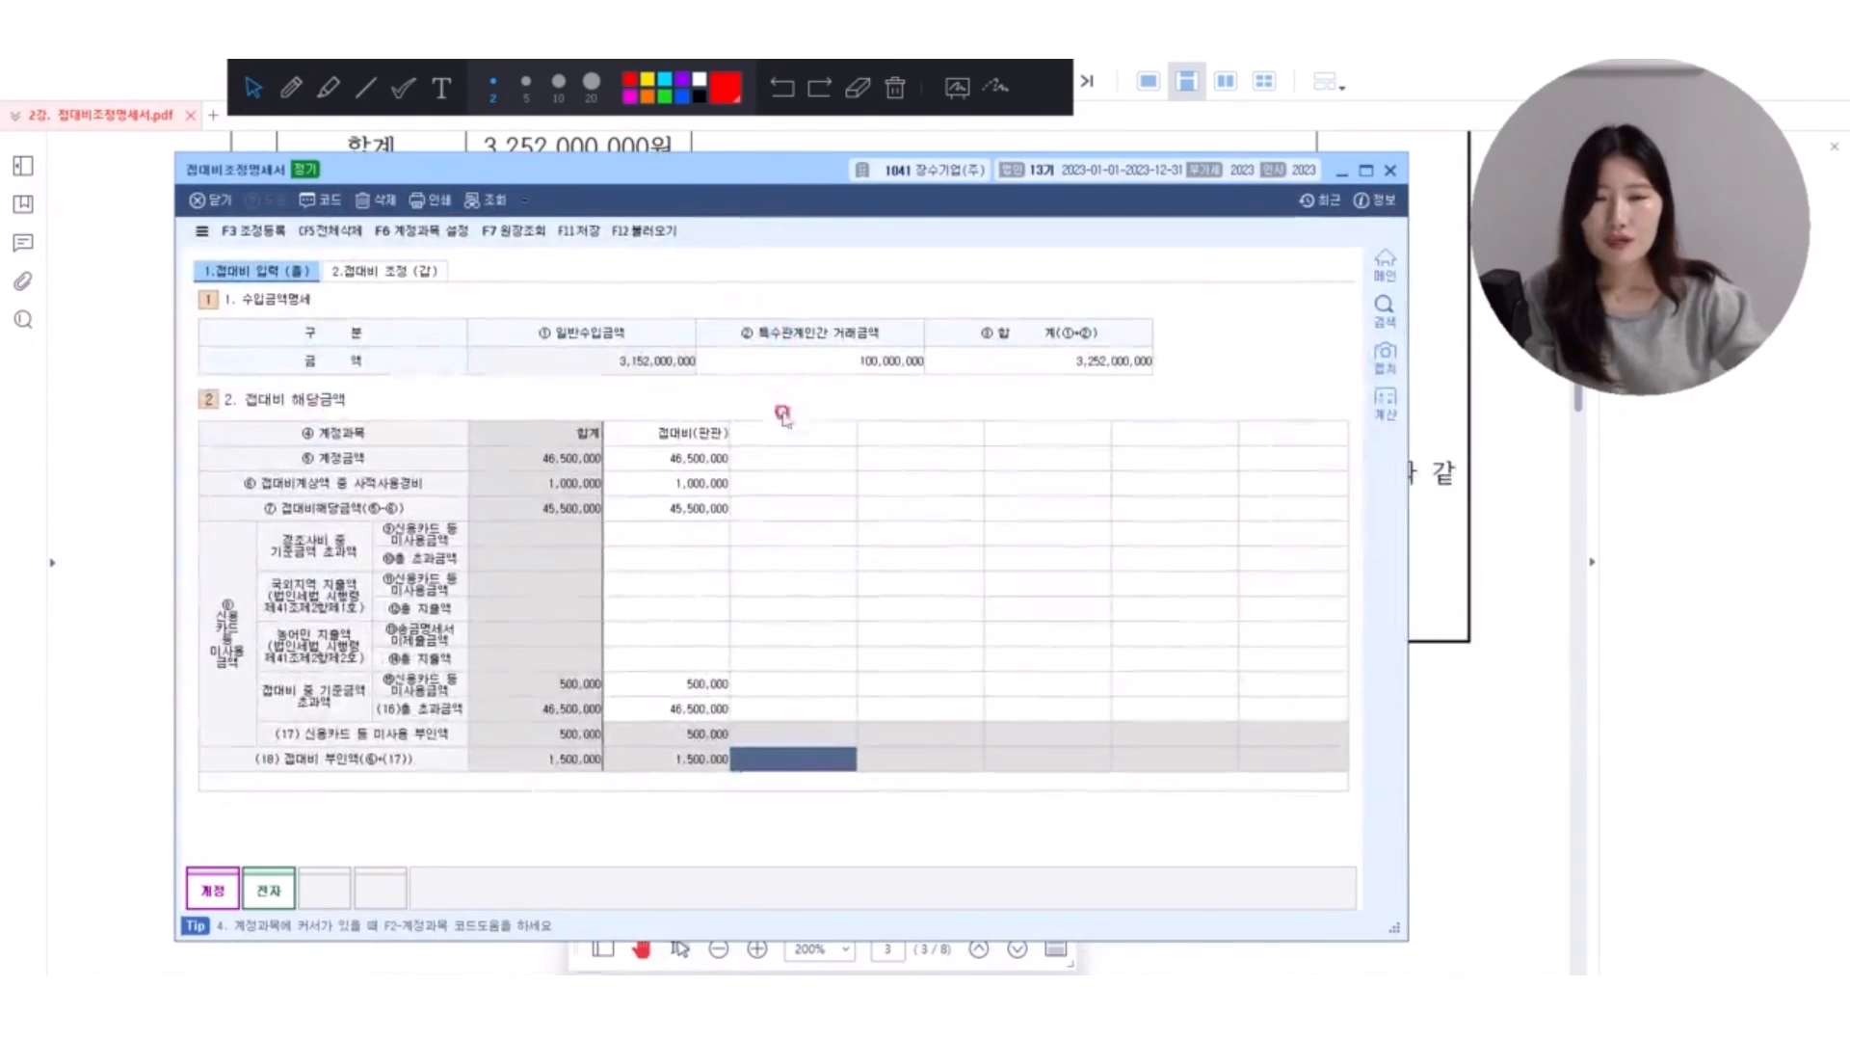
# Add the 판매관리비 account 광고선전비 (0833) as the account column next to 접대비(판관).
pyautogui.click(785, 432)
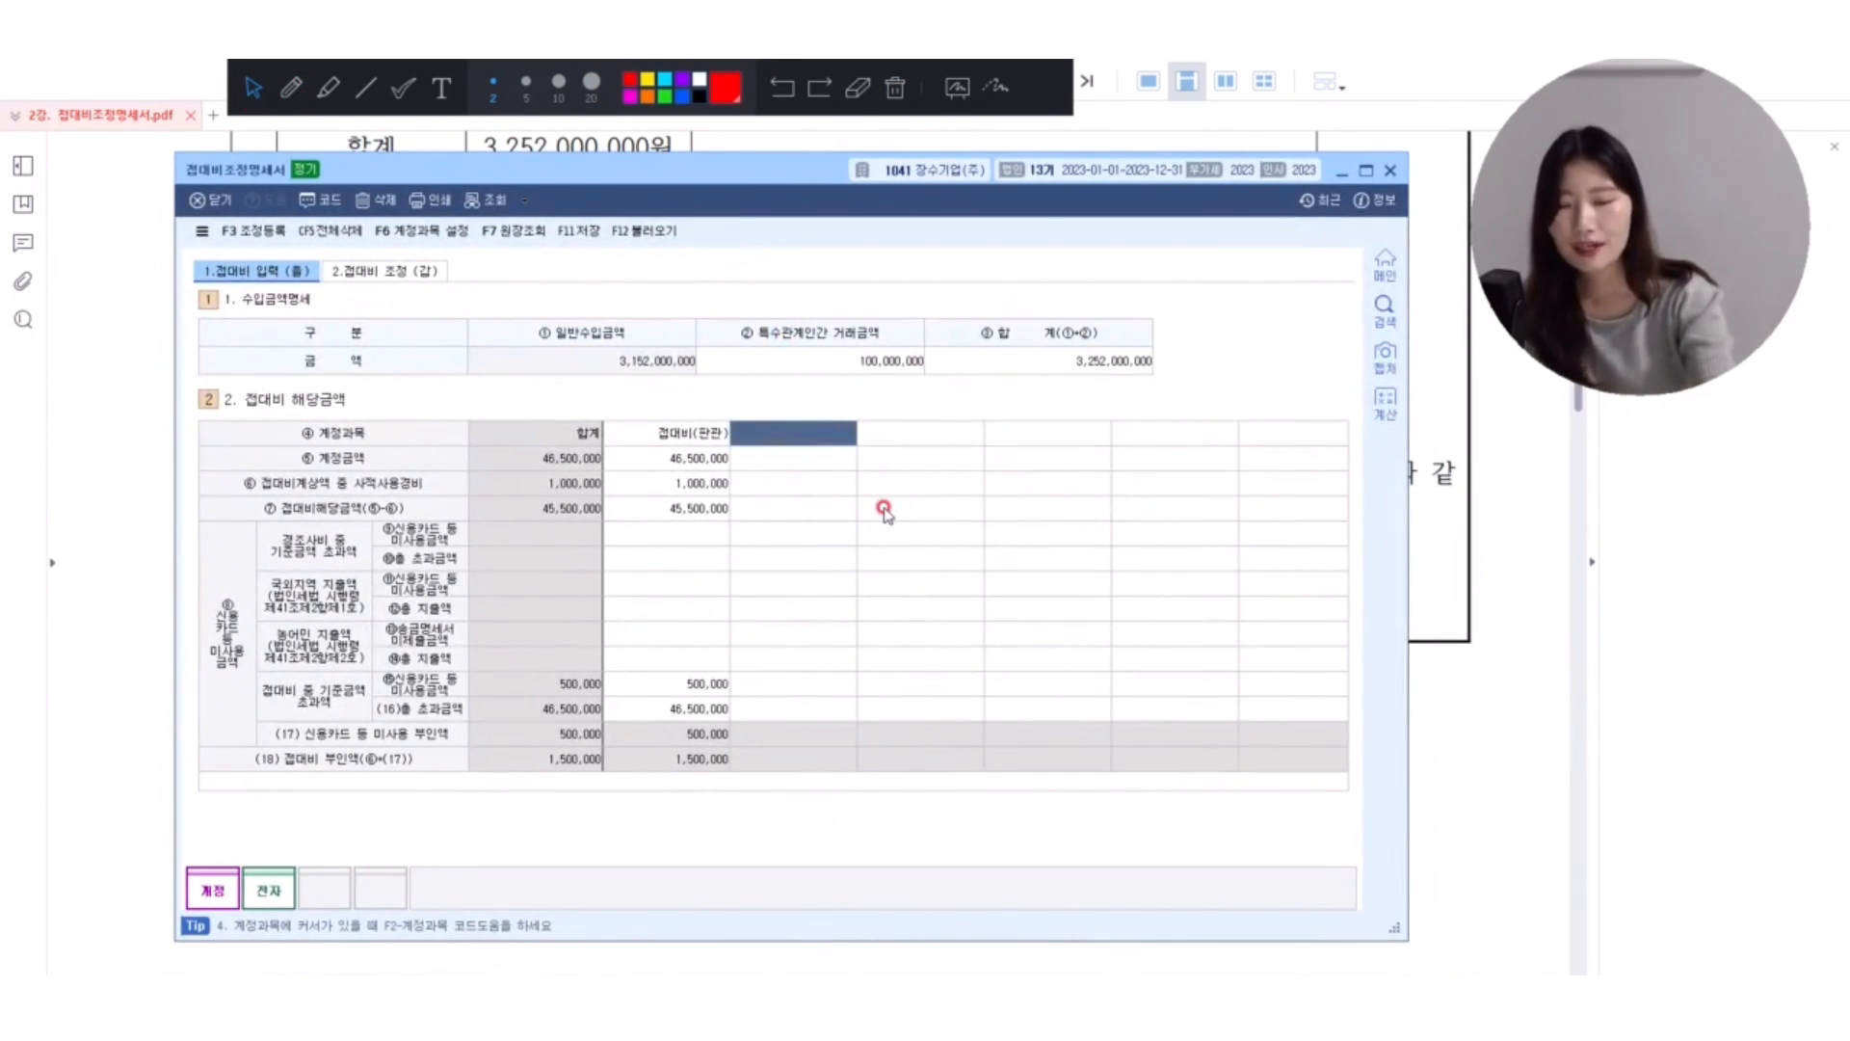
pyautogui.write('rhkdrht')
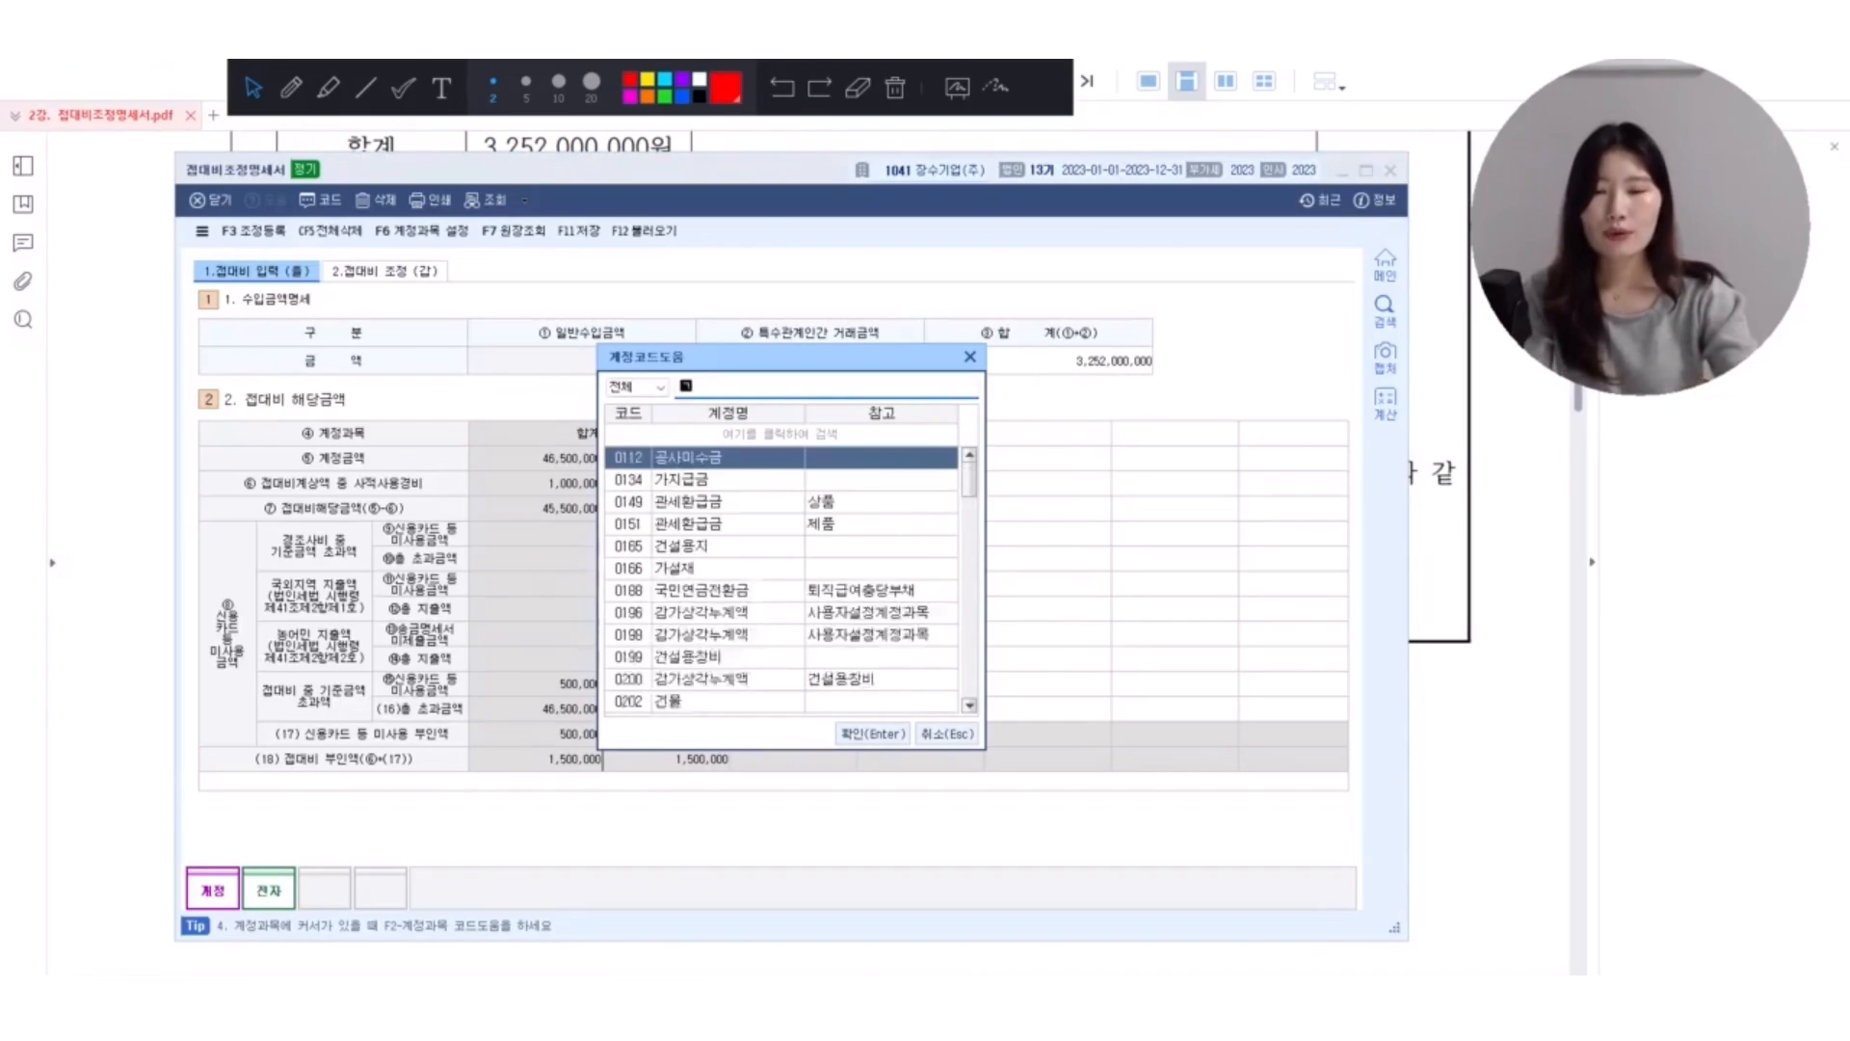
pyautogui.write('wjs')
pyautogui.press('Down')
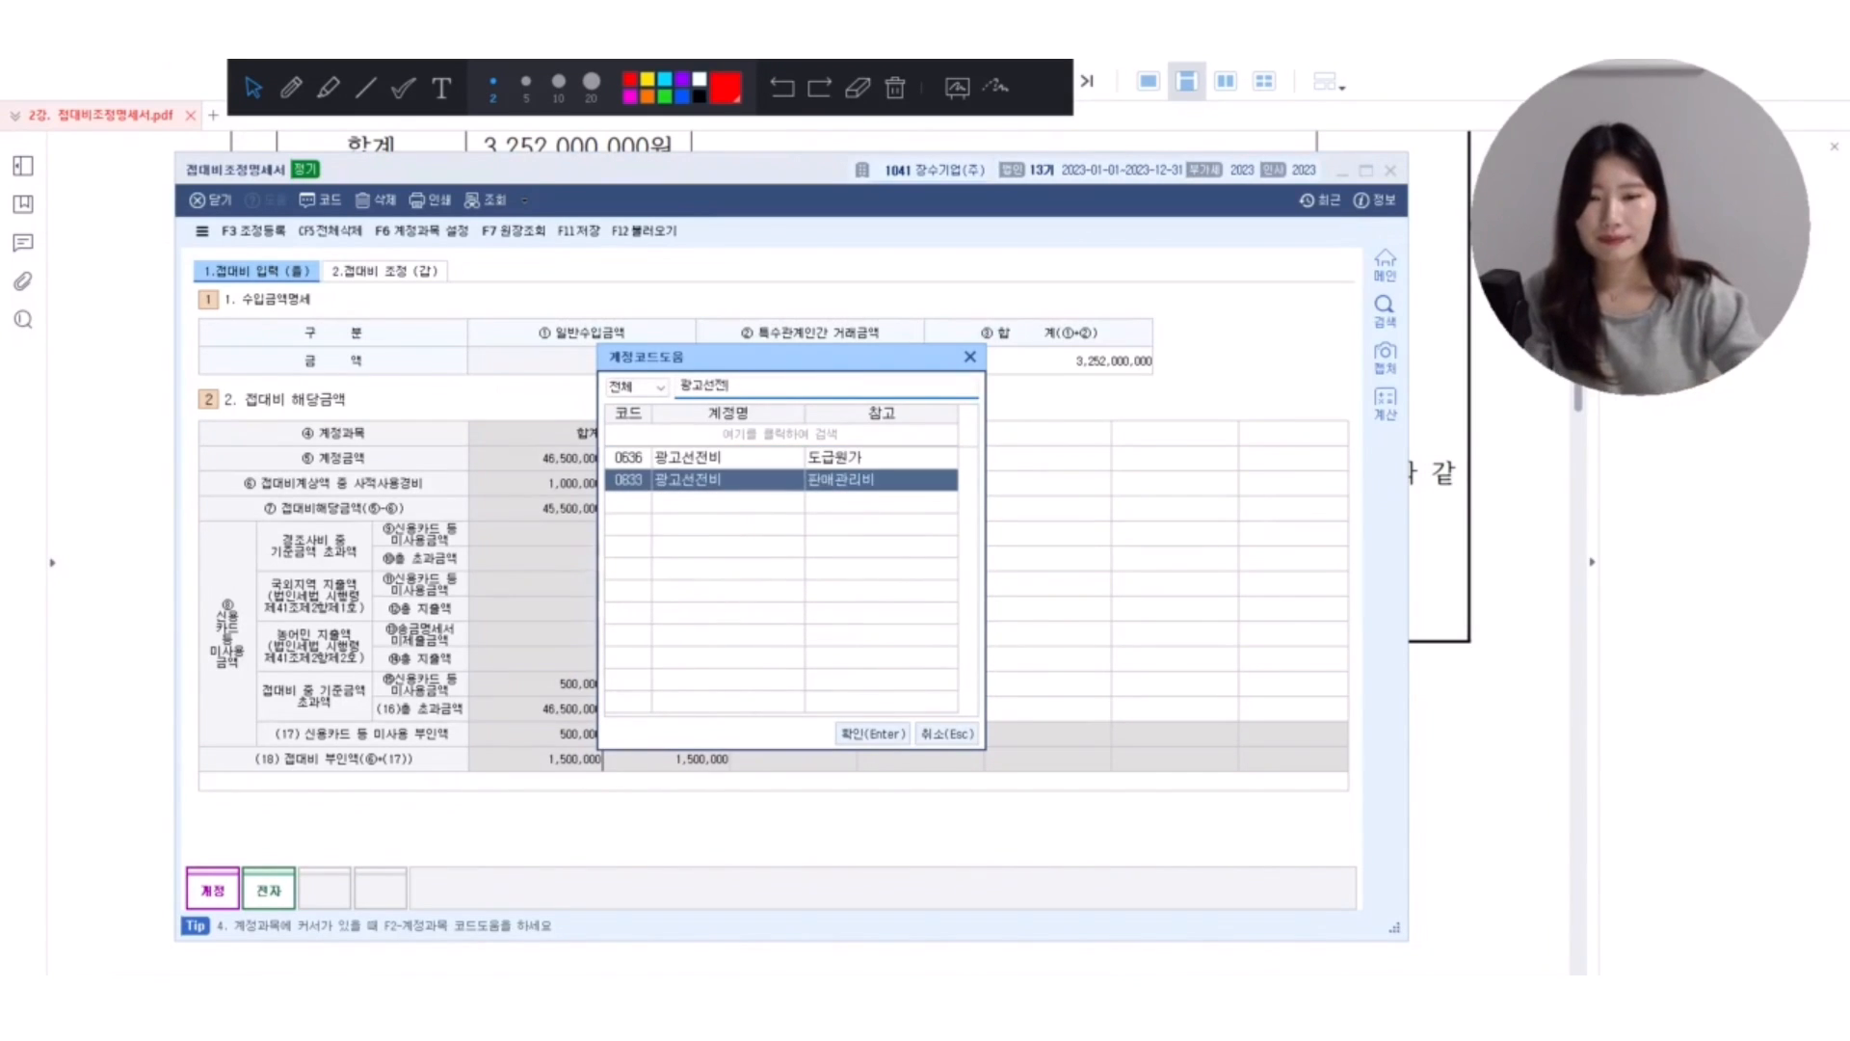
pyautogui.press('Return')
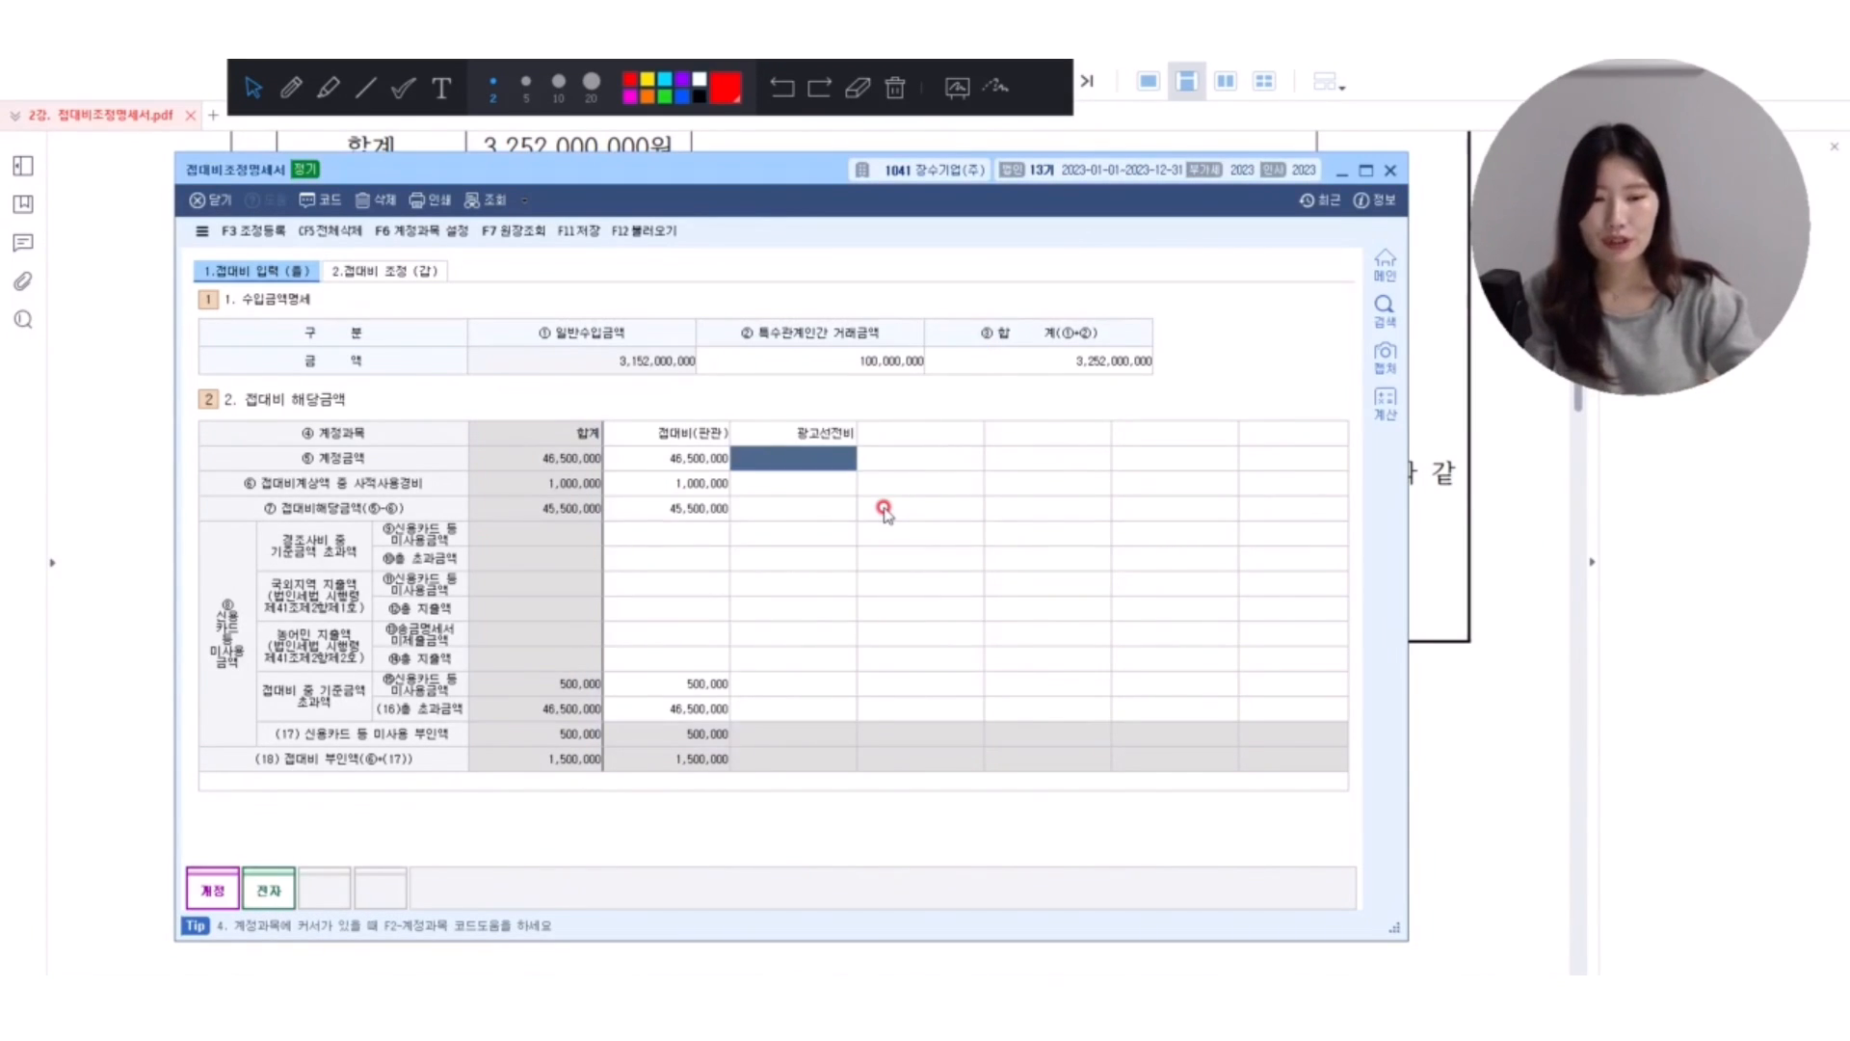
# Enter 1,650,000 as the 계정금액 of 광고선전비.
pyautogui.write('18')
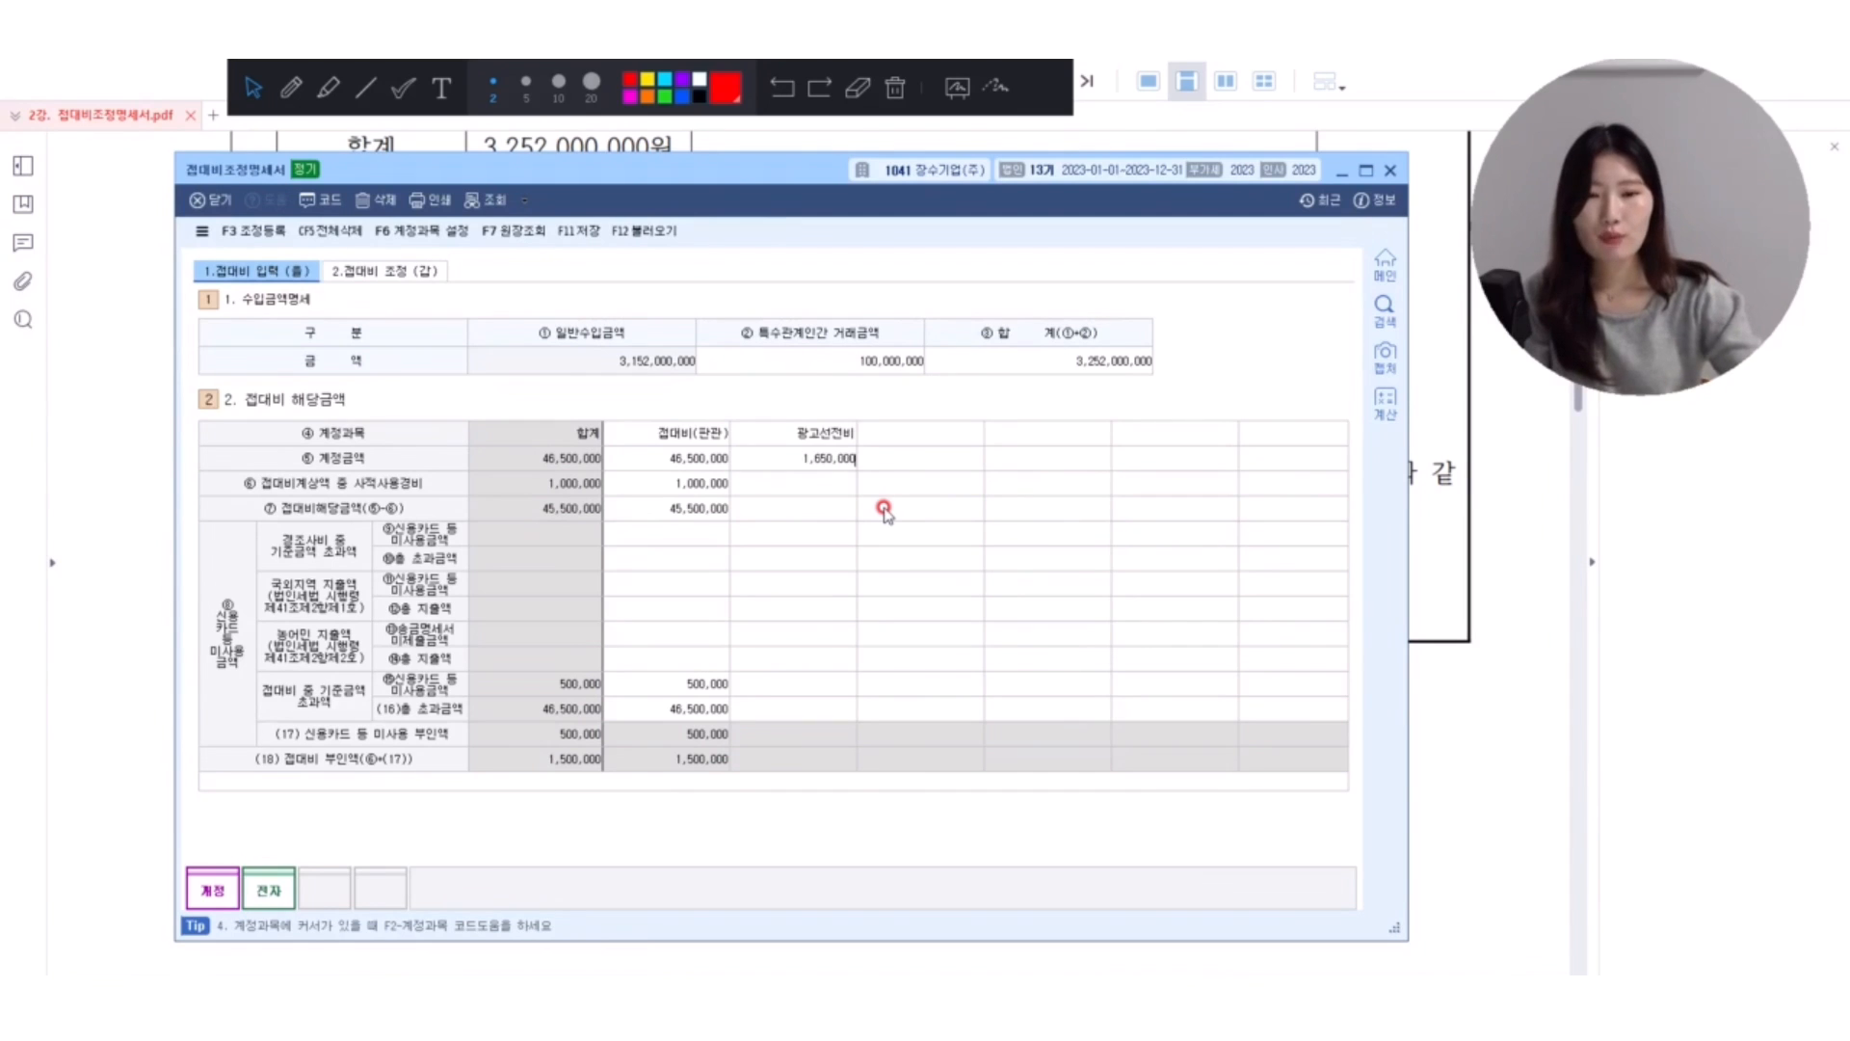
pyautogui.press('Return')
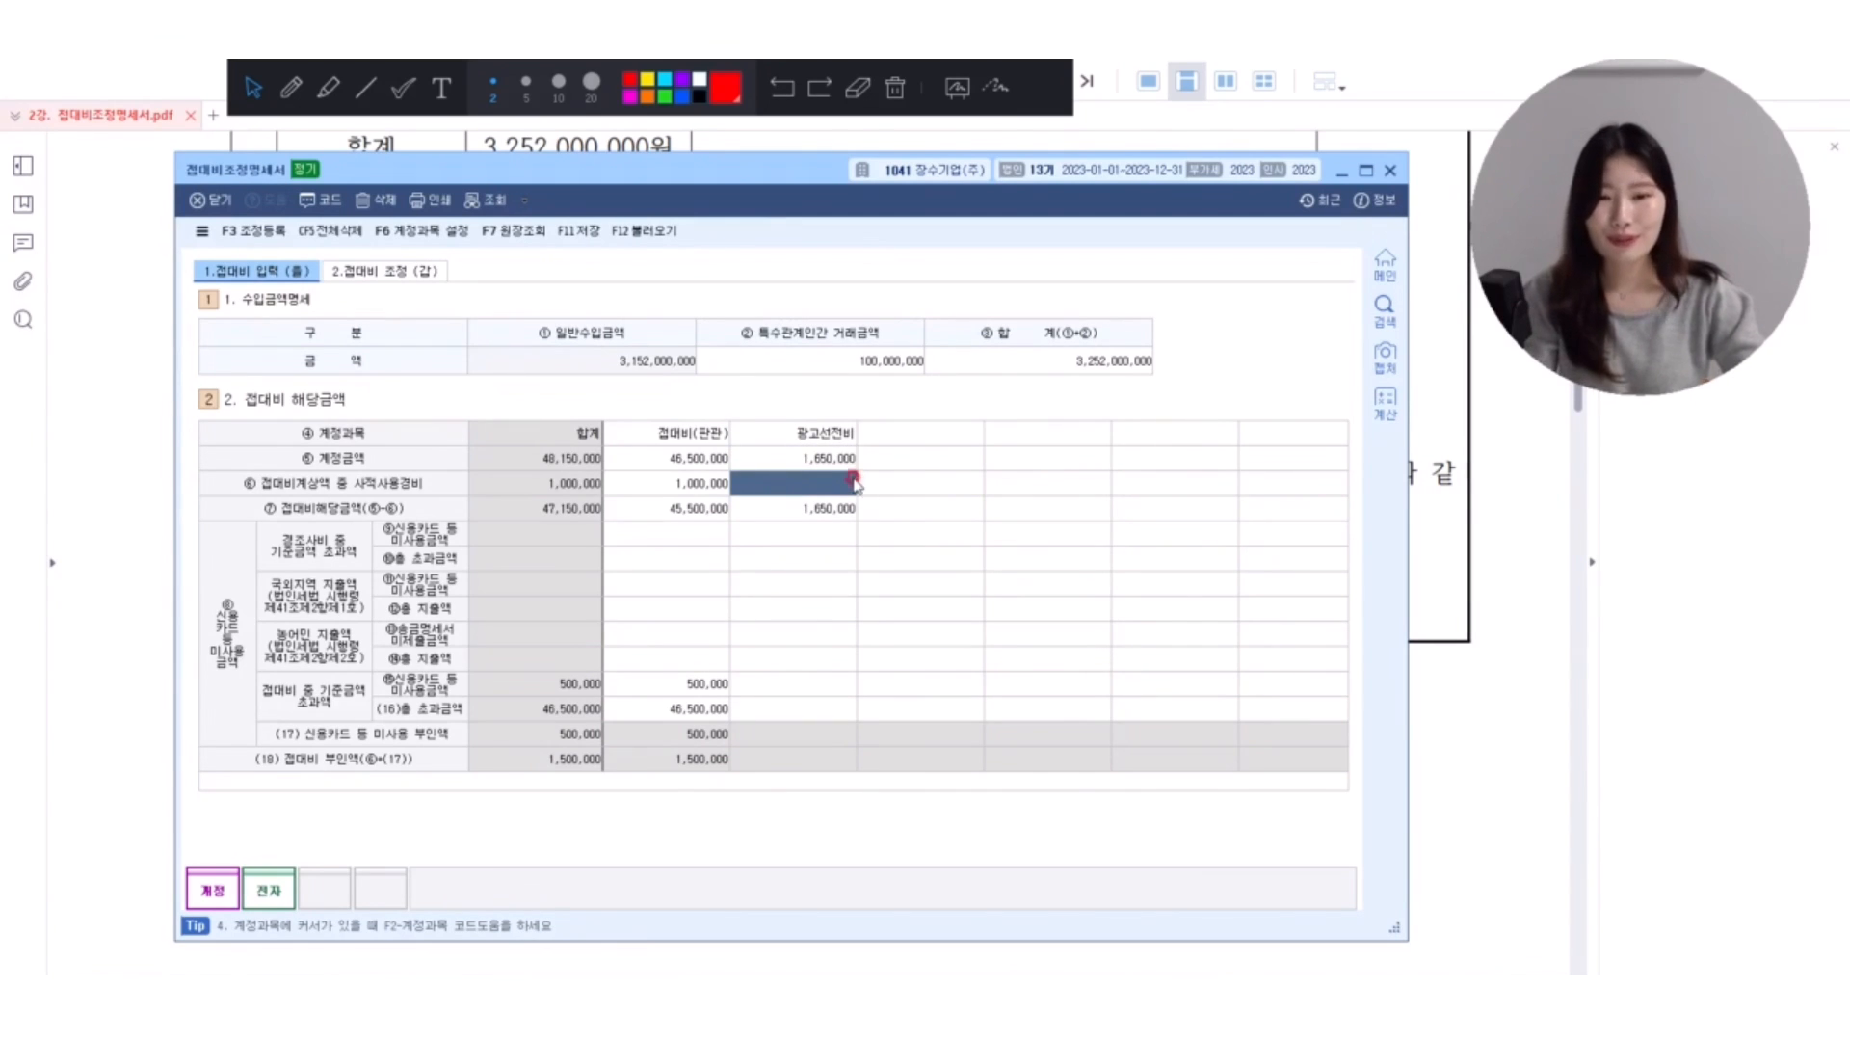
pyautogui.click(819, 455)
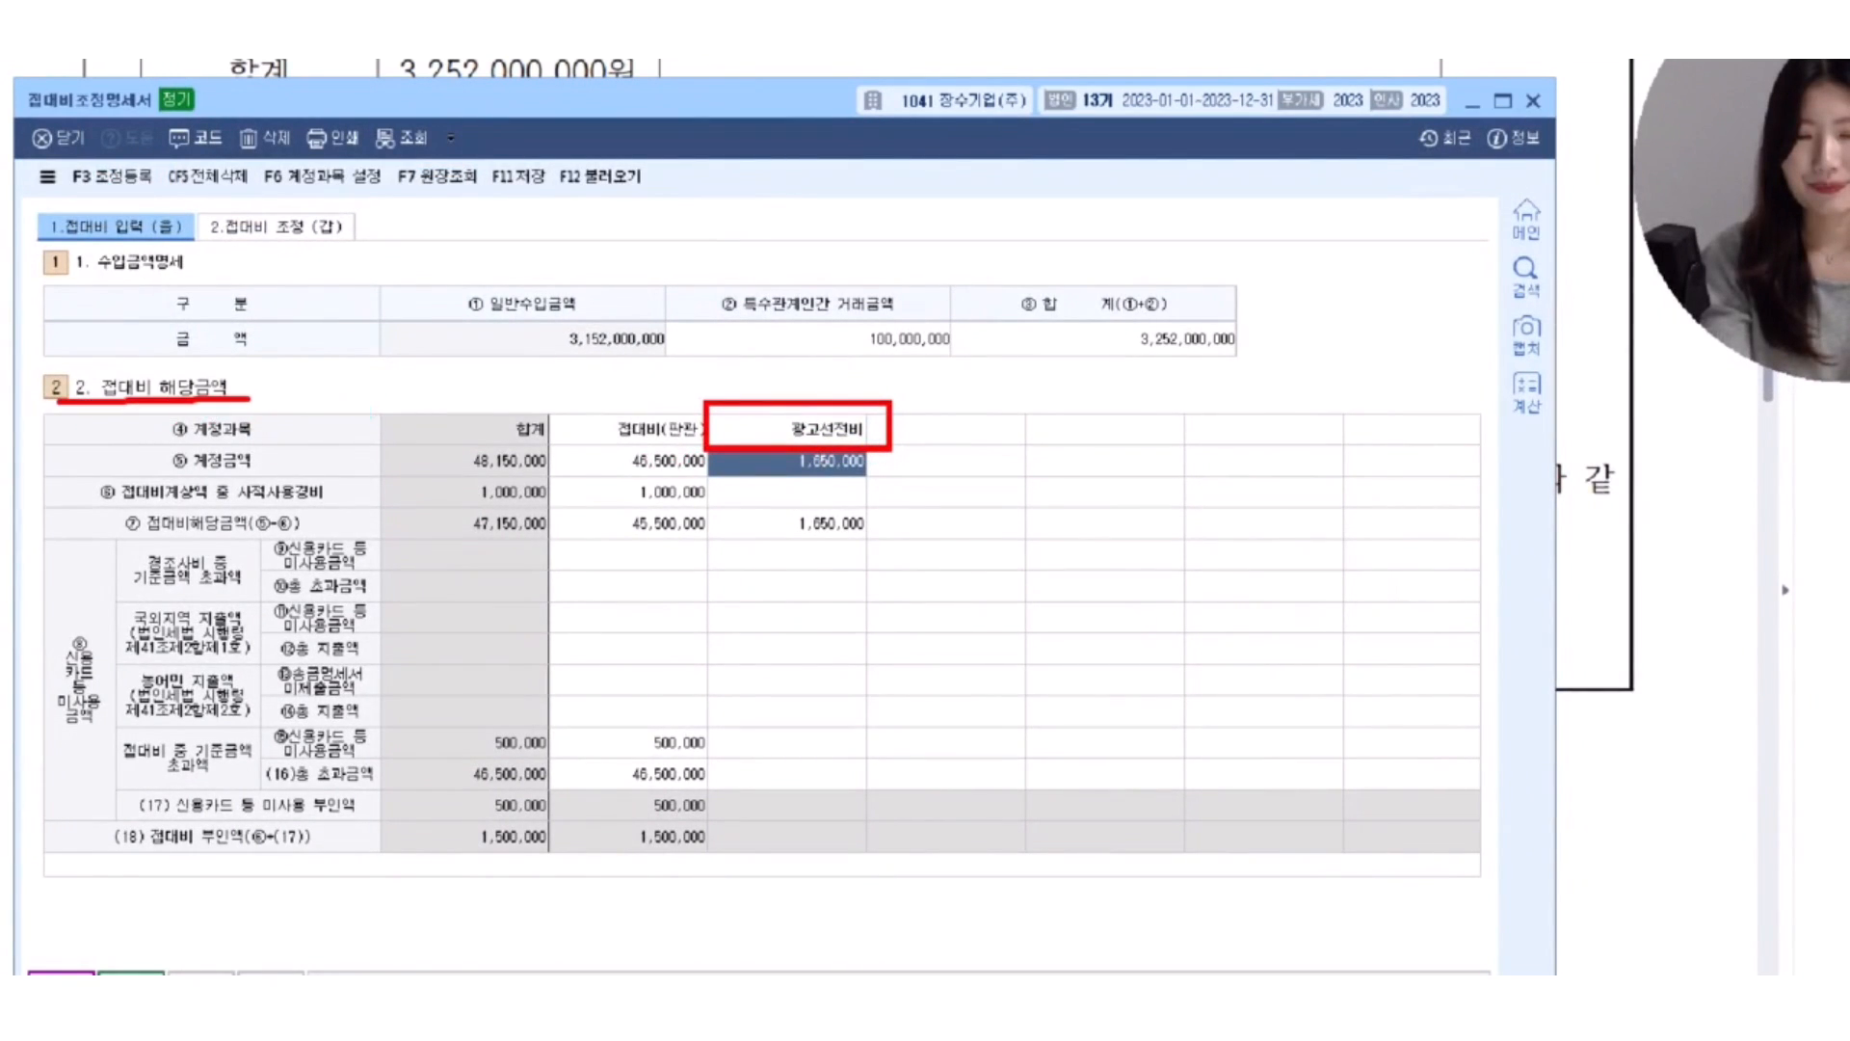
# Draw a circled plus sign in red beside the boxed 광고선전비 heading and handwrite 시가 below it.
pyautogui.moveTo(921, 421)
pyautogui.mouseDown()
pyautogui.moveTo(968, 420)
pyautogui.moveTo(938, 452)
pyautogui.mouseUp()
pyautogui.moveTo(937, 452)
pyautogui.mouseDown()
pyautogui.moveTo(948, 373)
pyautogui.moveTo(926, 566)
pyautogui.moveTo(981, 568)
pyautogui.mouseUp()
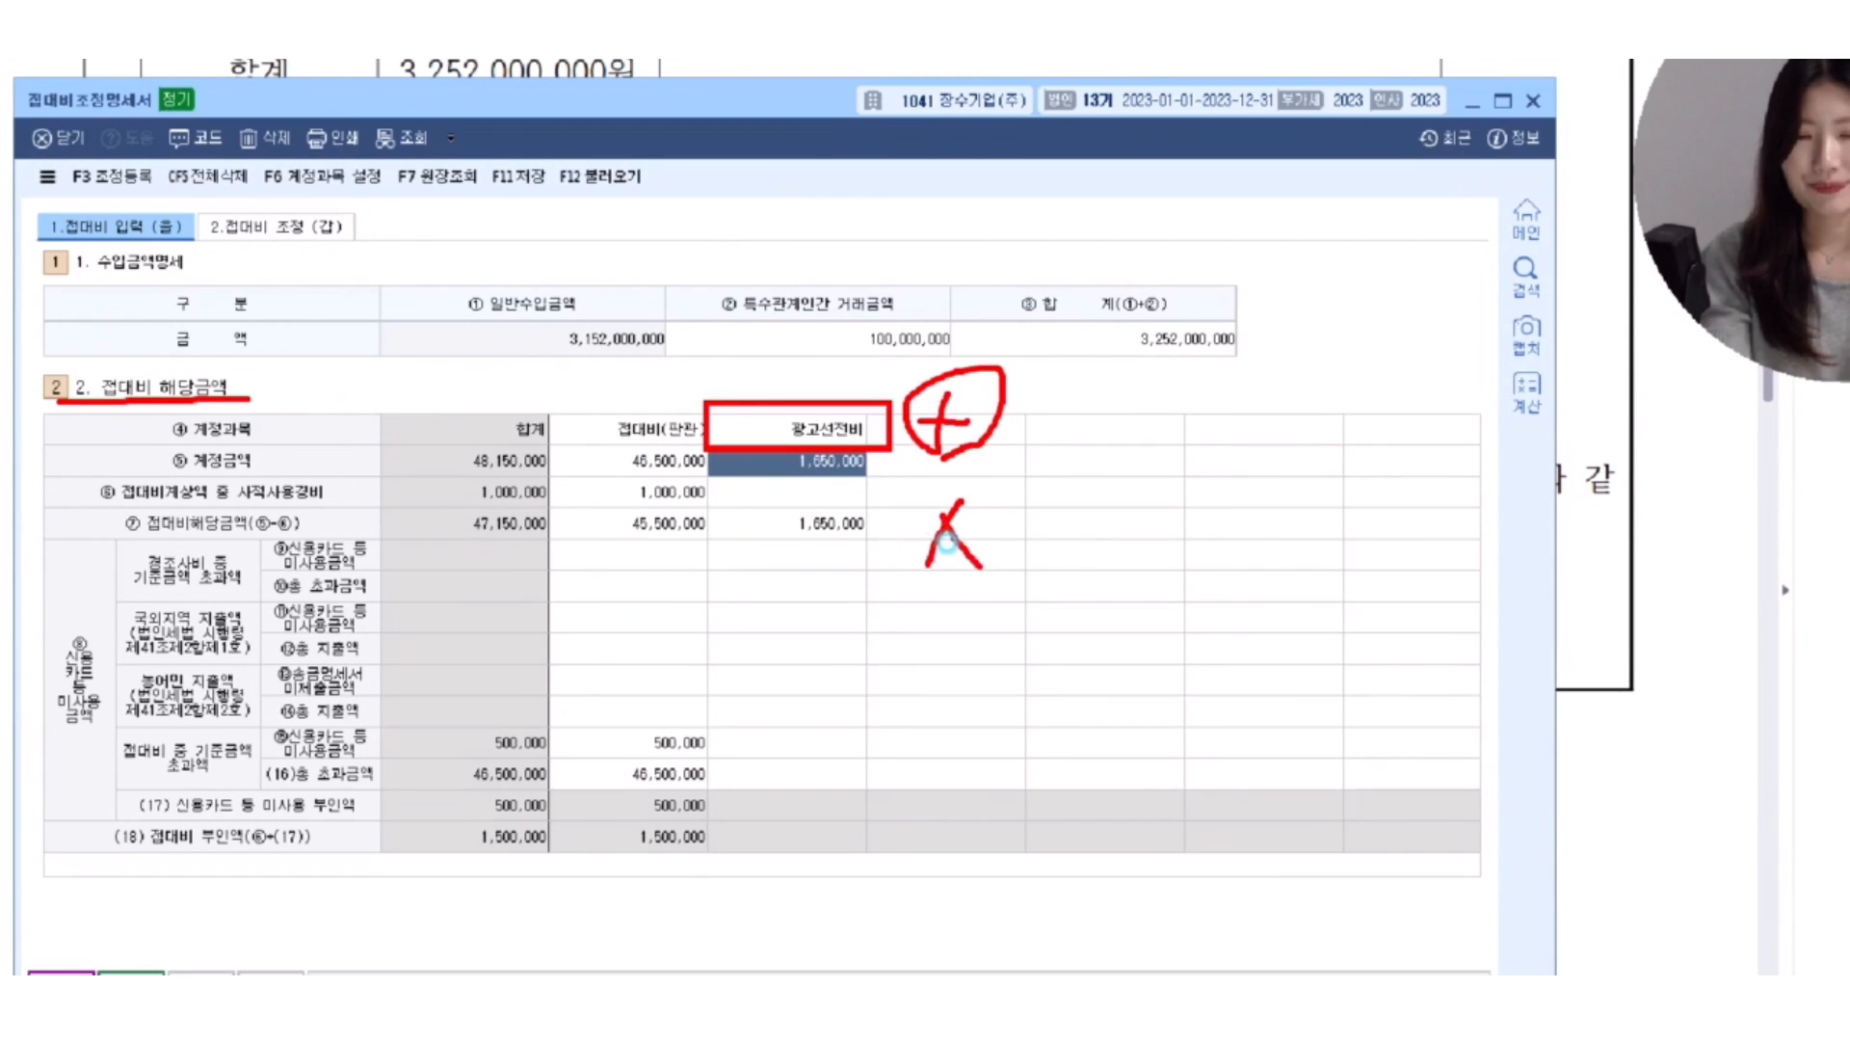
pyautogui.moveTo(1010, 470); pyautogui.dragTo(1009, 600)
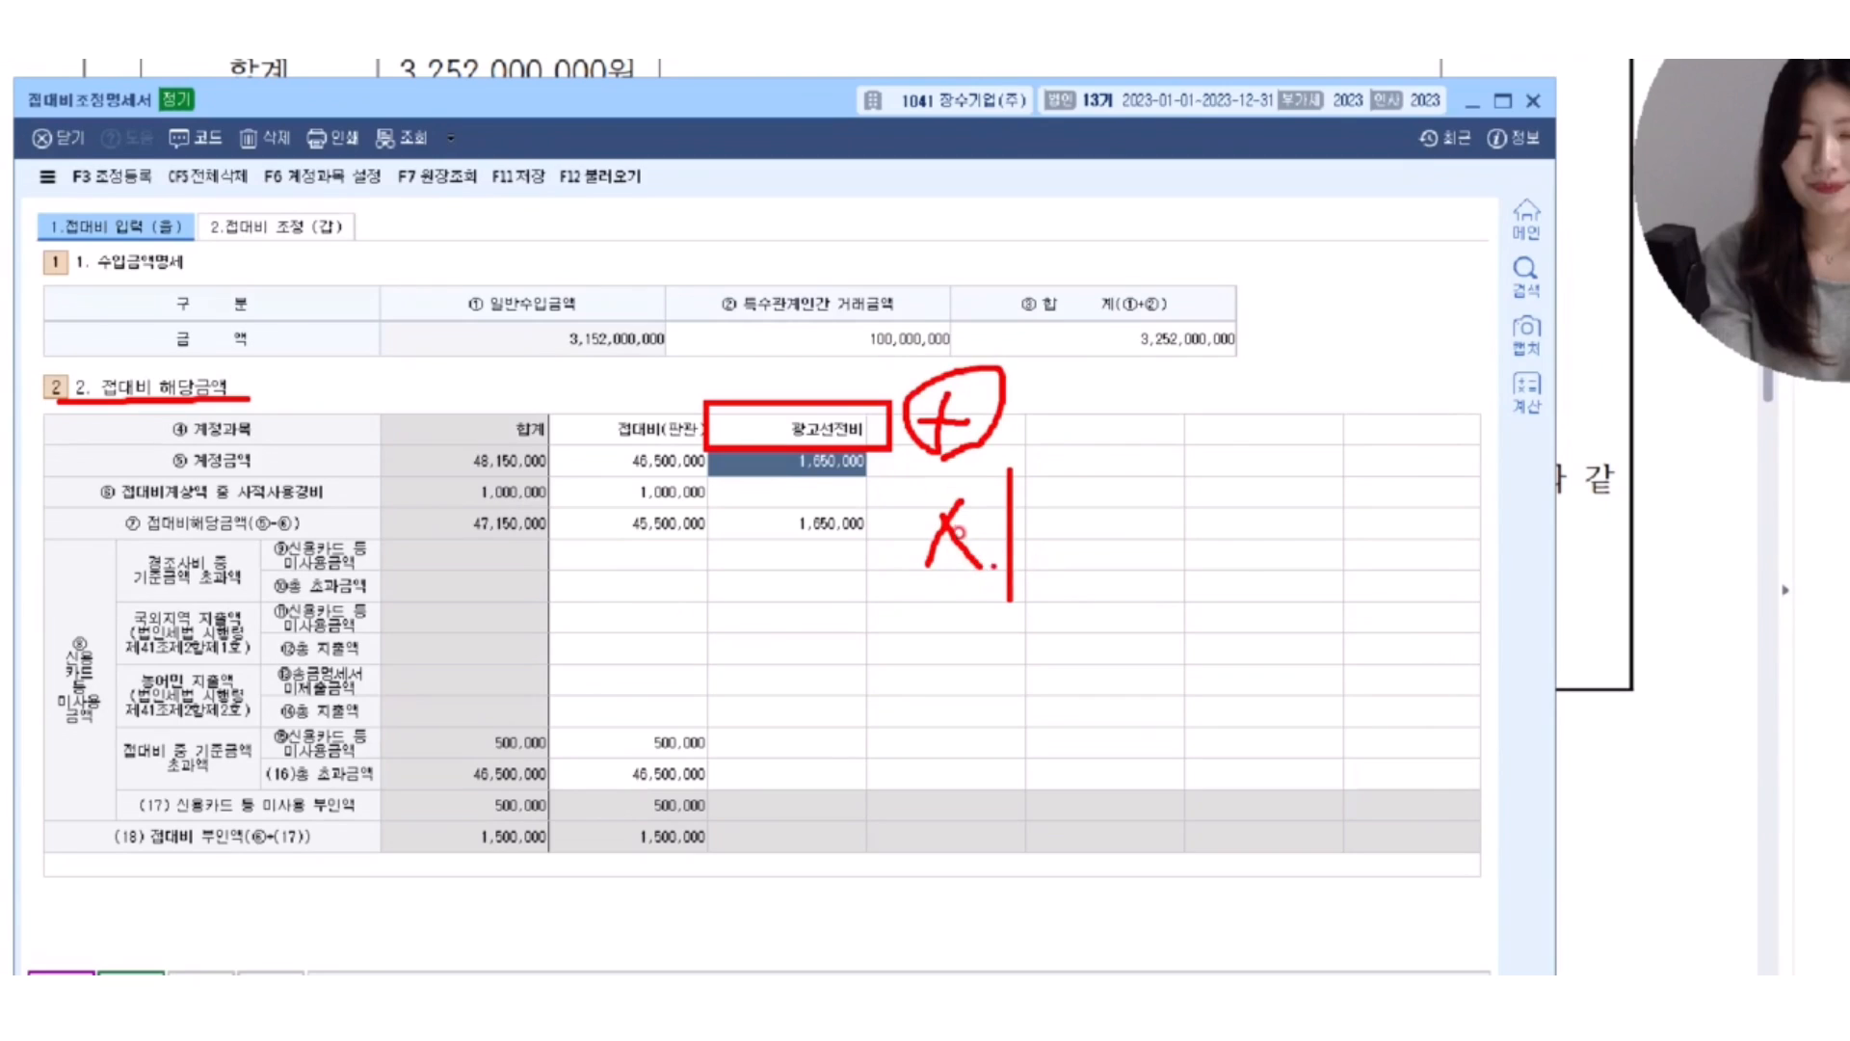
pyautogui.moveTo(1039, 525); pyautogui.dragTo(1064, 564)
pyautogui.moveTo(1079, 462)
pyautogui.mouseDown()
pyautogui.moveTo(1077, 596)
pyautogui.moveTo(1118, 544)
pyautogui.mouseUp()
# Handwrite + 10% in red below the 시가 note, underline it, and mark the 광고선전비 amount.
pyautogui.moveTo(845, 665); pyautogui.dragTo(1032, 649)
pyautogui.moveTo(959, 614); pyautogui.dragTo(952, 708)
pyautogui.moveTo(1072, 626)
pyautogui.mouseDown()
pyautogui.moveTo(1085, 695)
pyautogui.moveTo(1174, 663)
pyautogui.mouseUp()
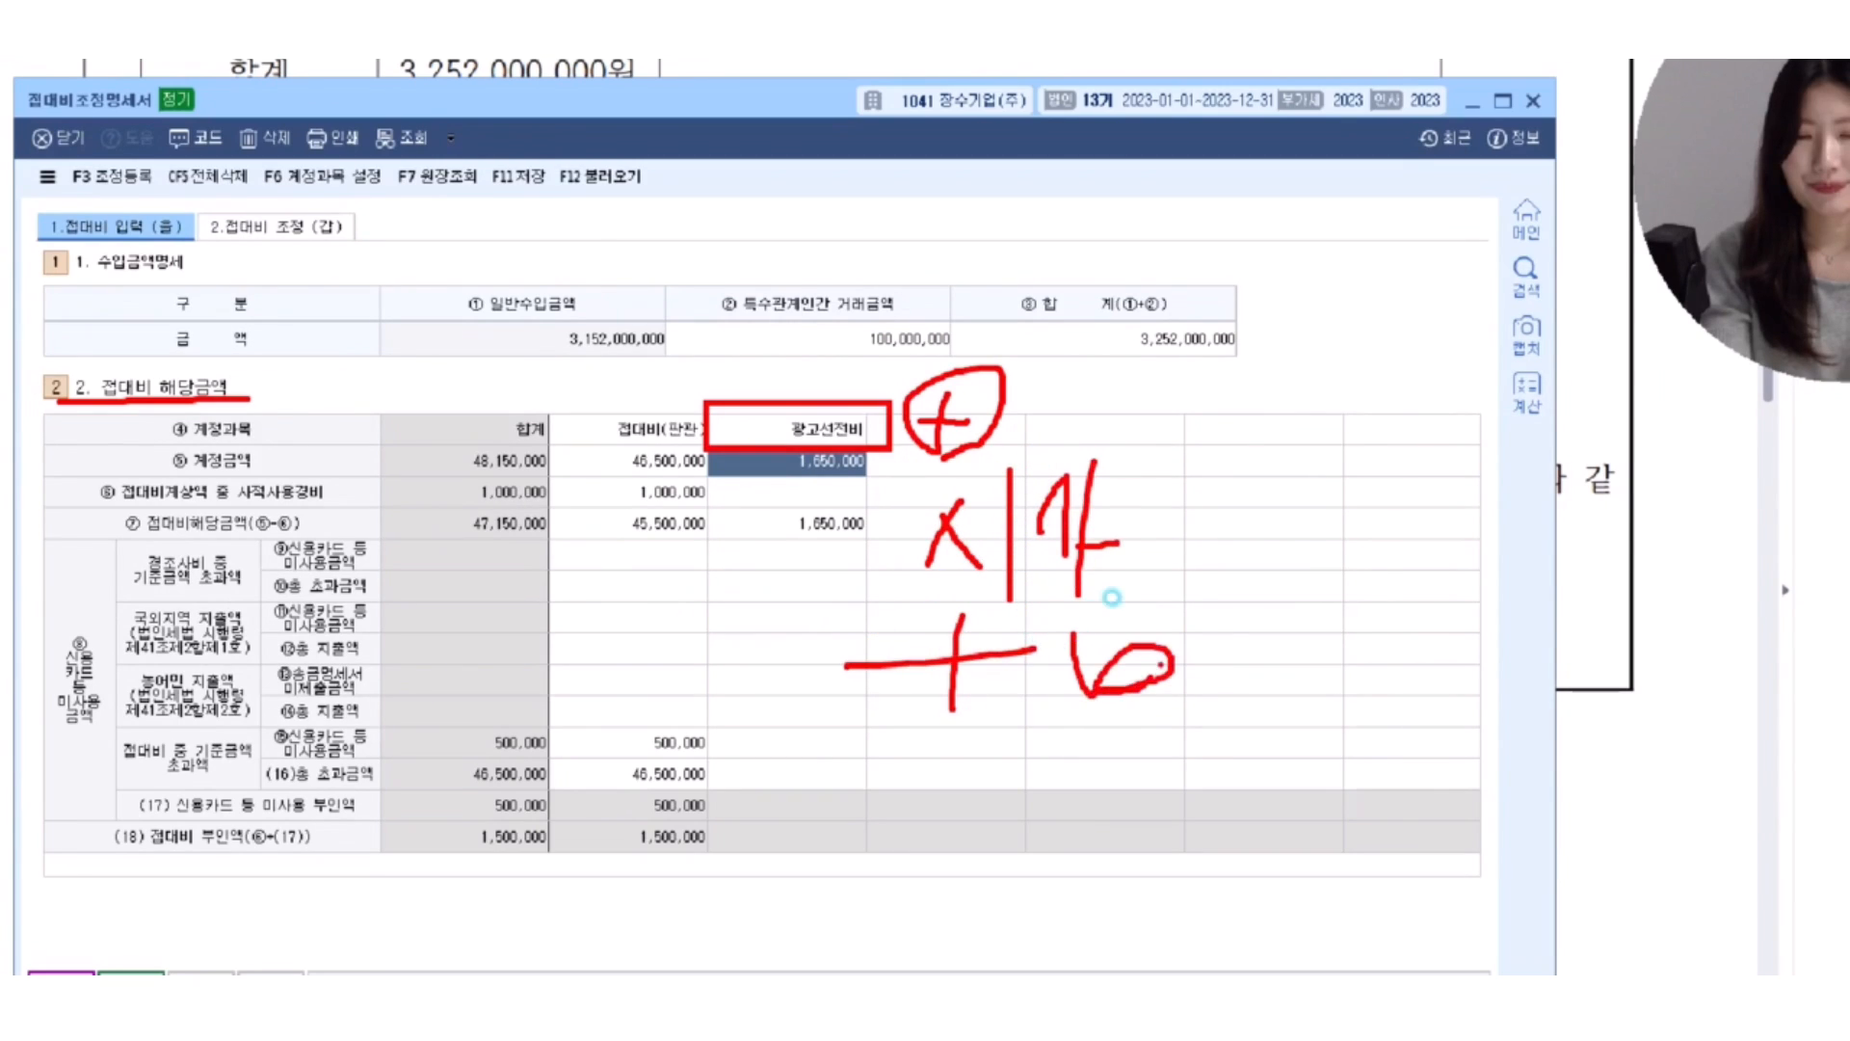
pyautogui.moveTo(1241, 613); pyautogui.dragTo(1183, 713)
pyautogui.moveTo(1163, 609); pyautogui.dragTo(1210, 643)
pyautogui.moveTo(743, 748); pyautogui.dragTo(1347, 713)
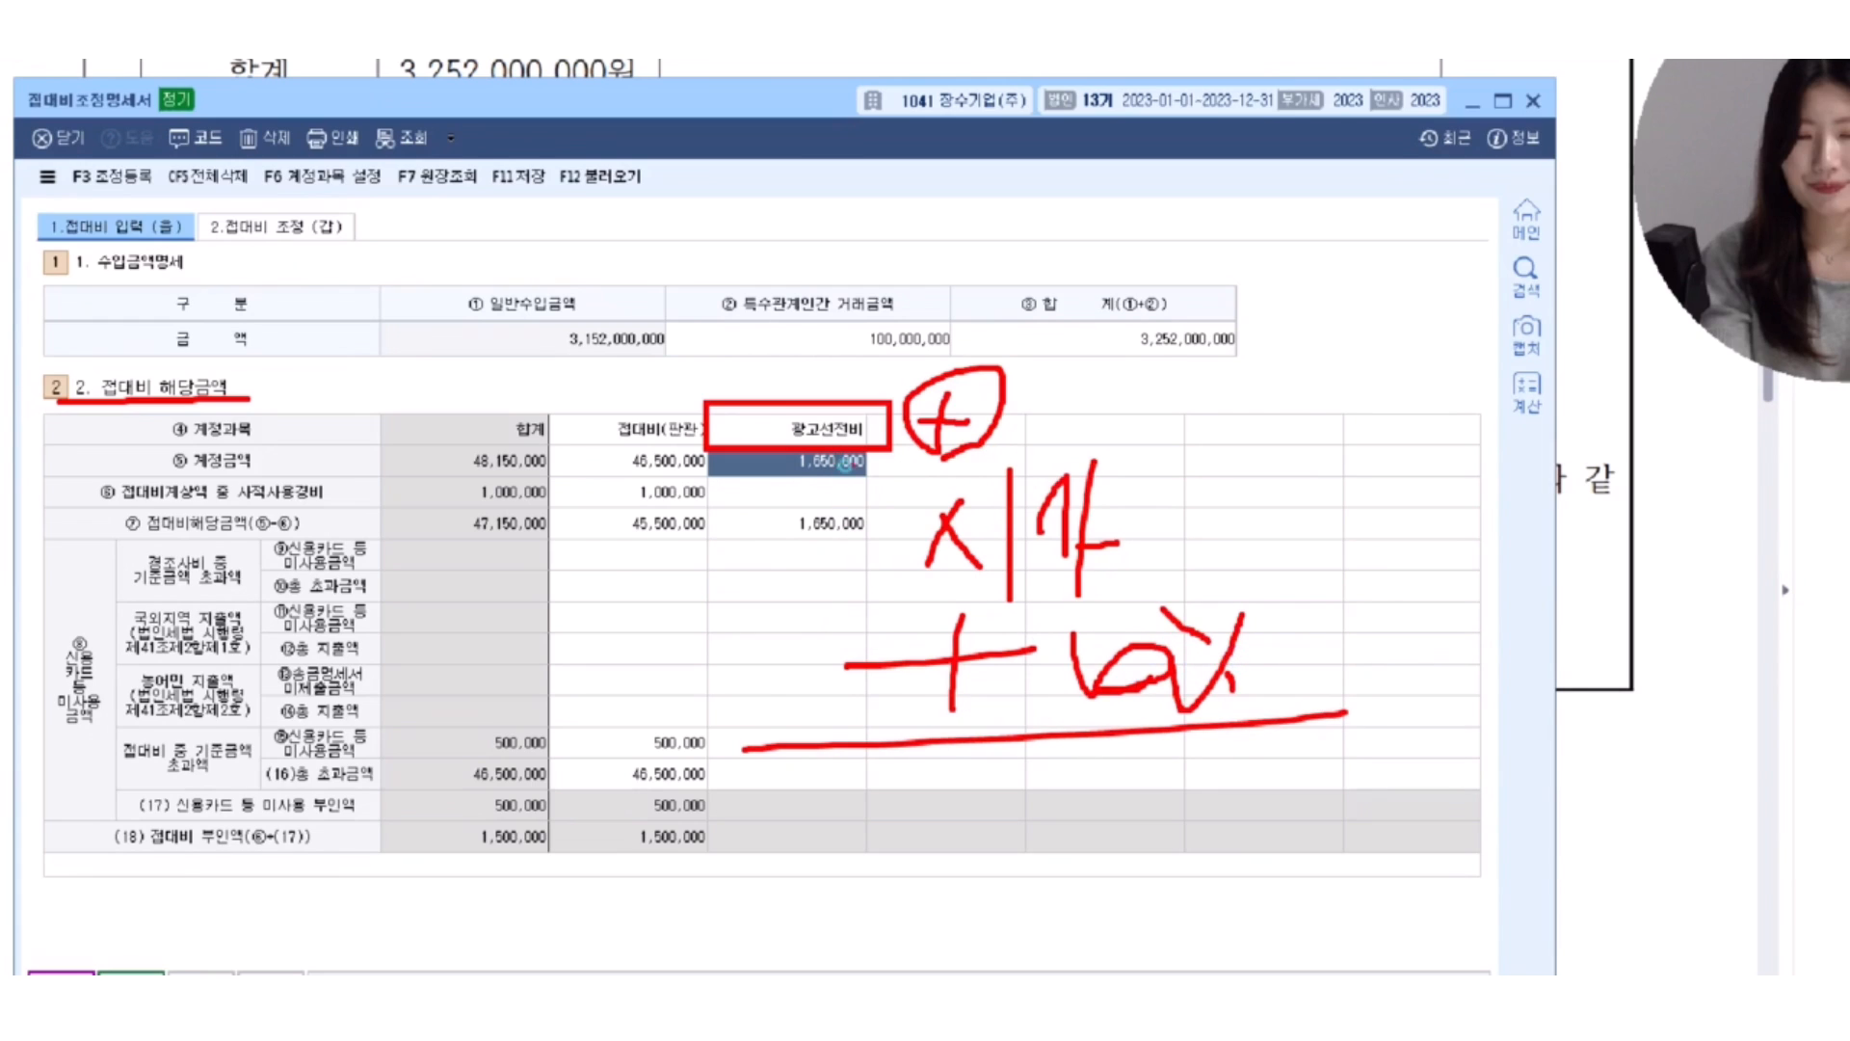
pyautogui.moveTo(845, 464); pyautogui.dragTo(852, 409)
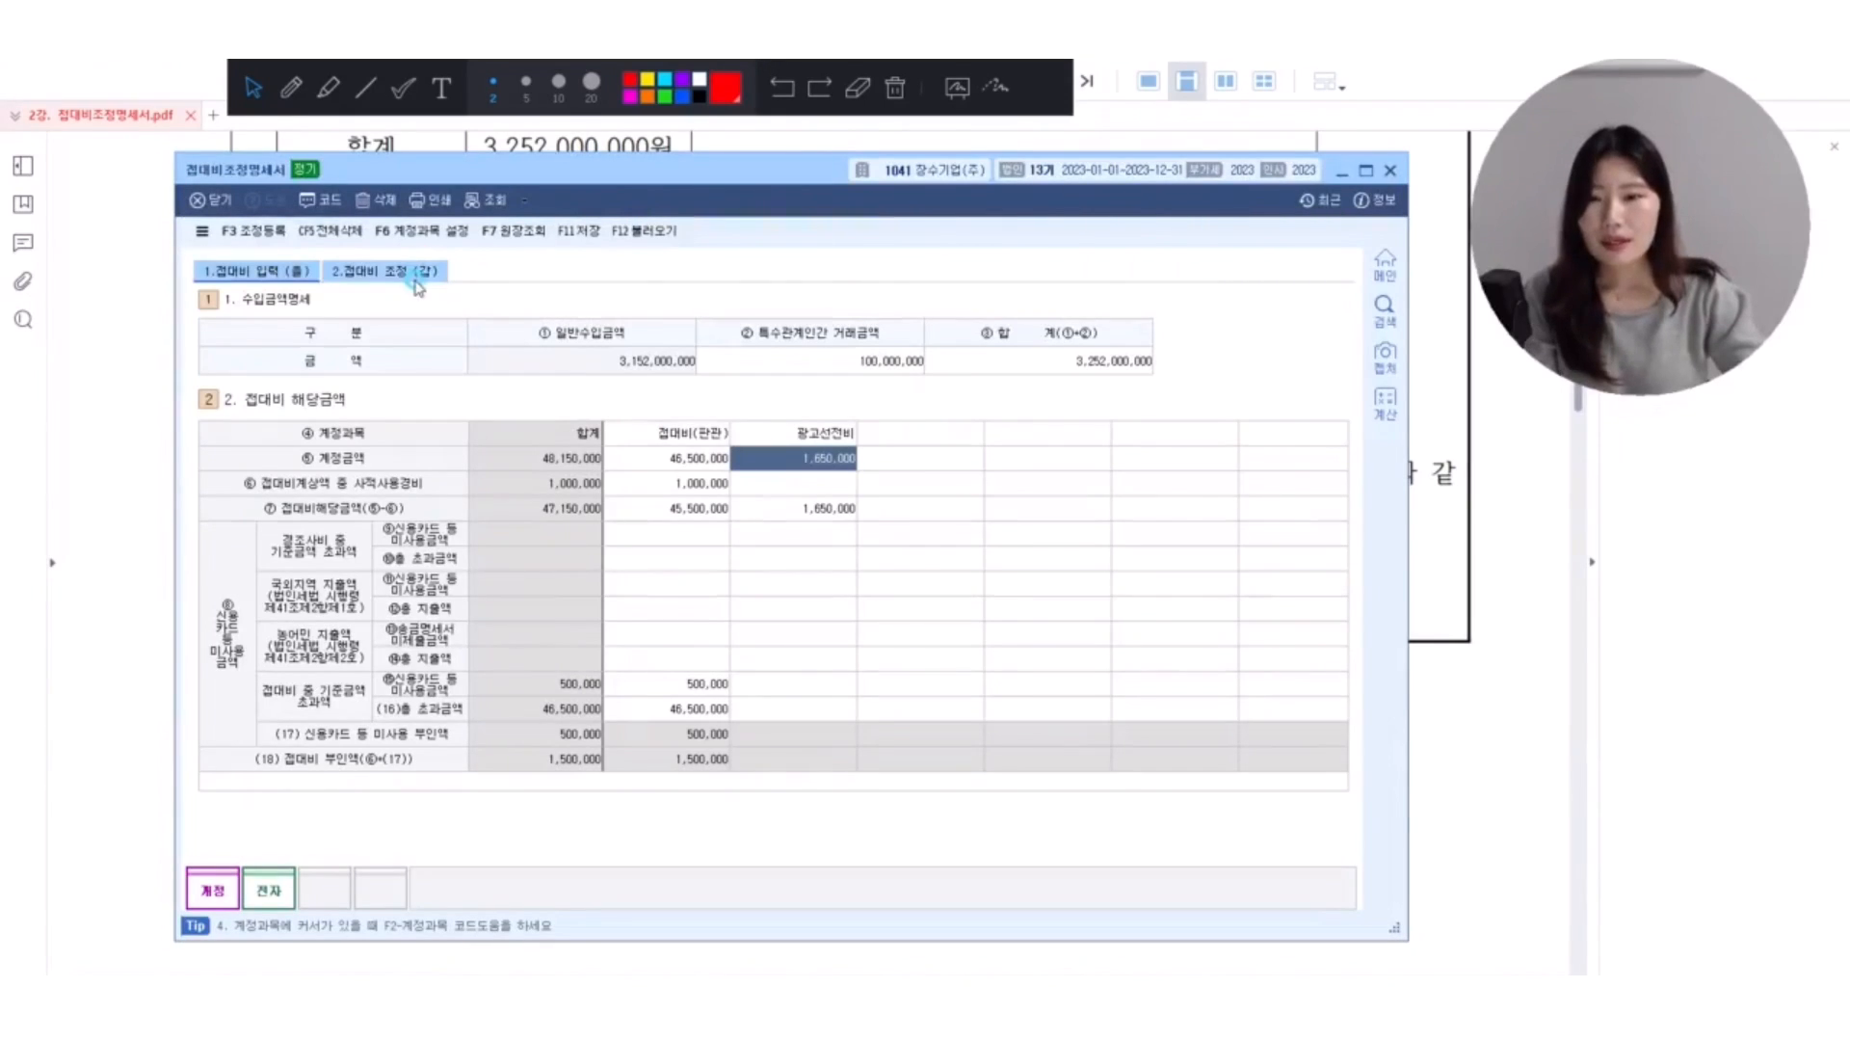
# Open 접대비 조정 (갑), underline 문화접대비 지출액 in red, and box and tick the 한도초과액 row.
pyautogui.click(322, 231)
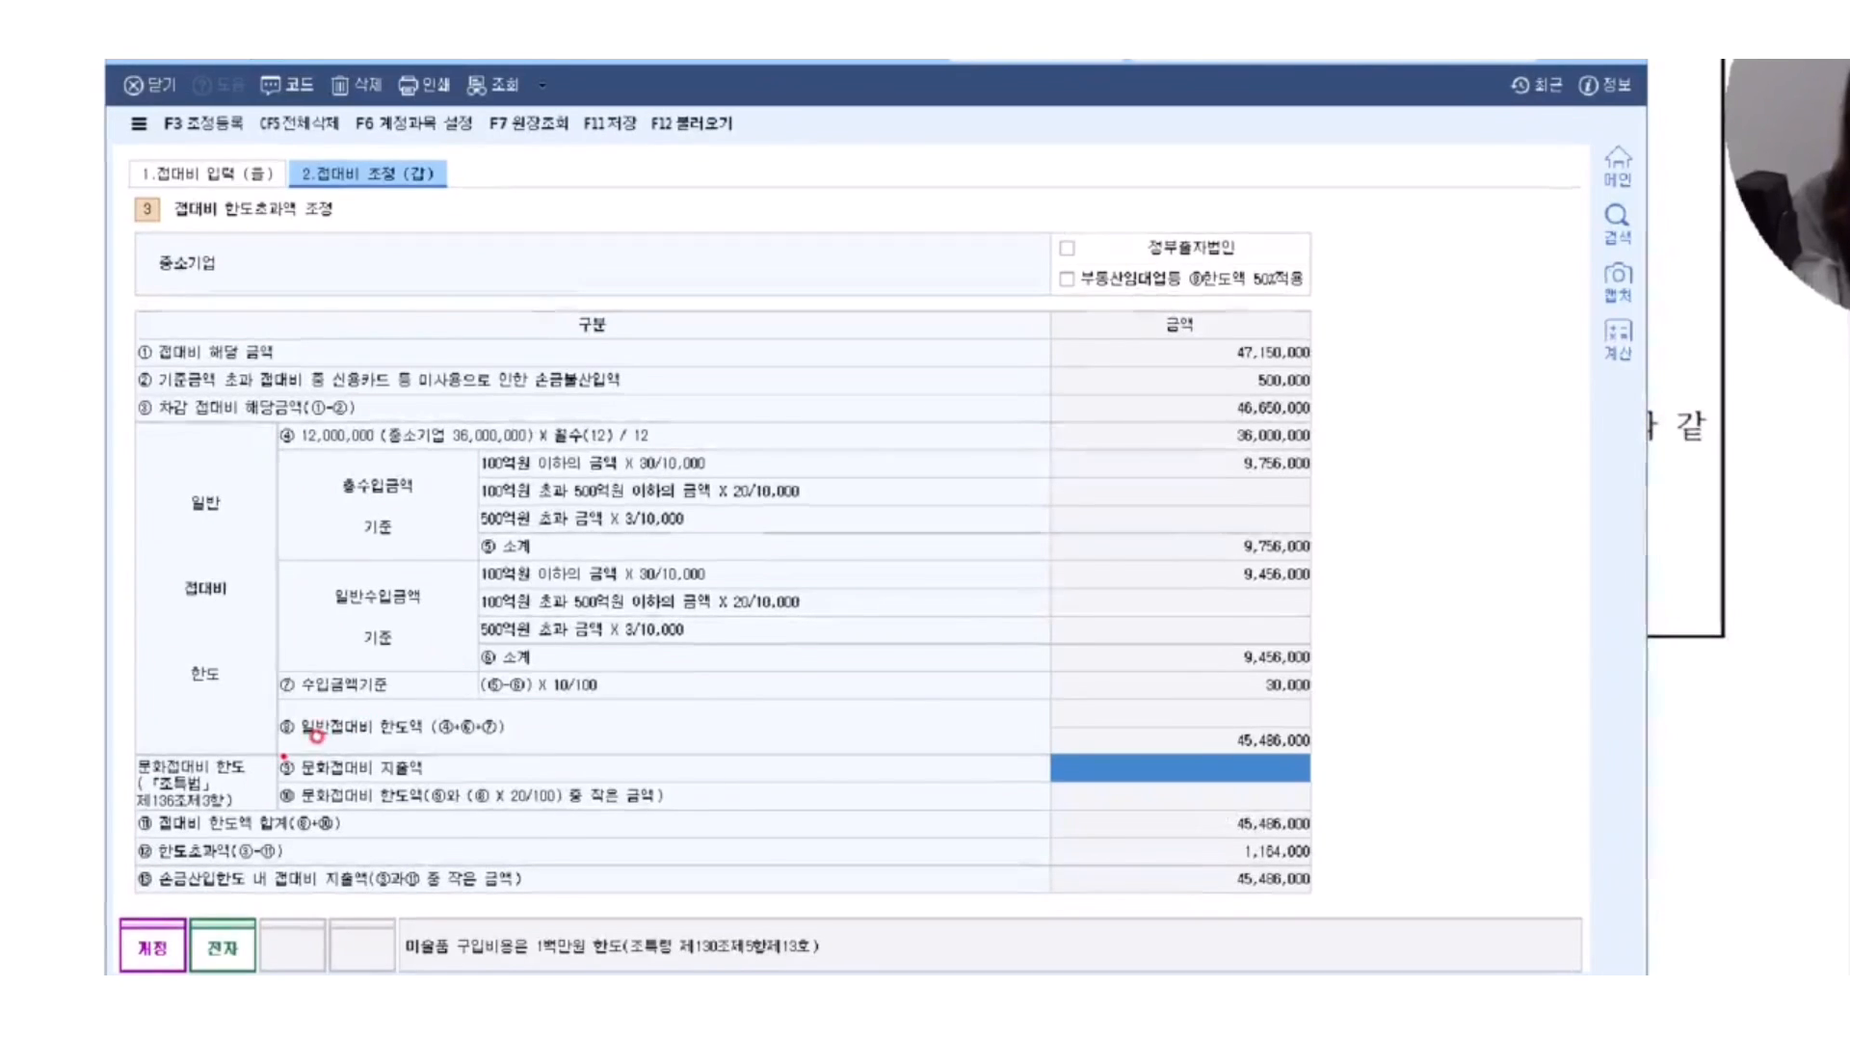
pyautogui.moveTo(275, 777); pyautogui.dragTo(472, 775)
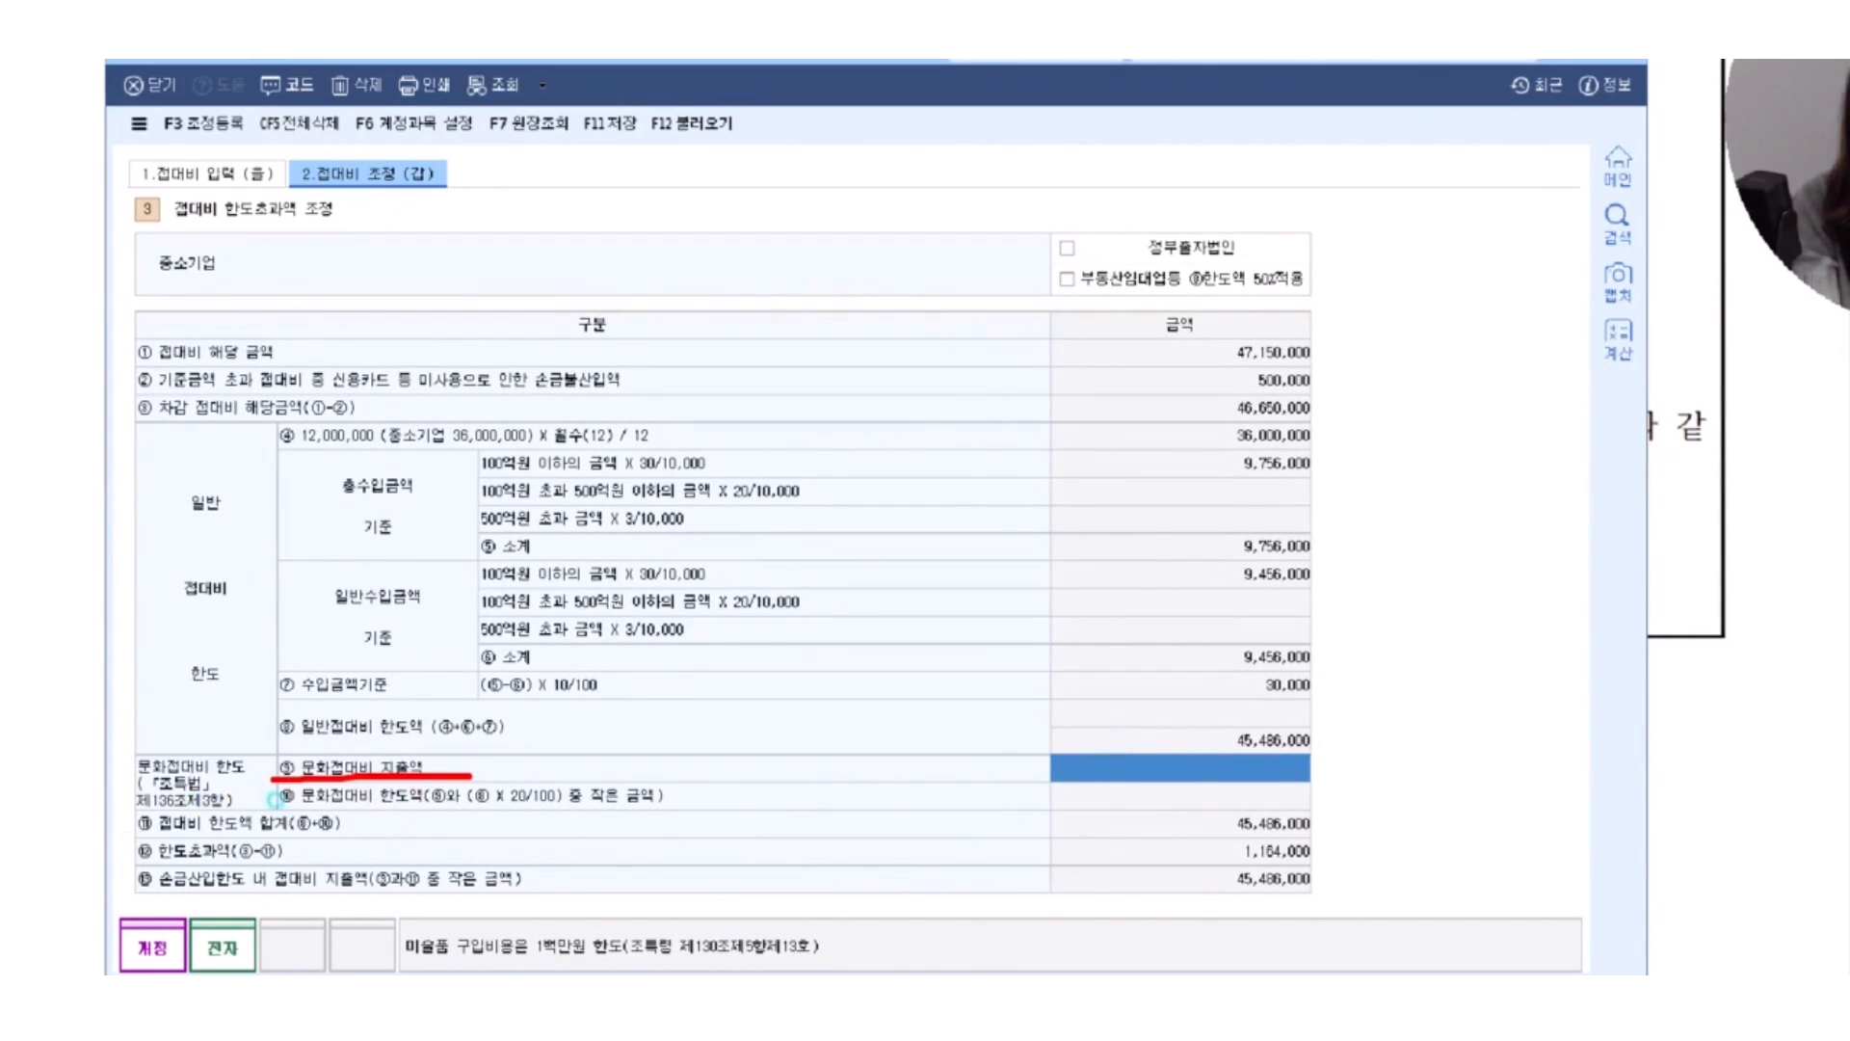
pyautogui.moveTo(123, 833)
pyautogui.mouseDown()
pyautogui.moveTo(1325, 866)
pyautogui.moveTo(1372, 826)
pyautogui.mouseUp()
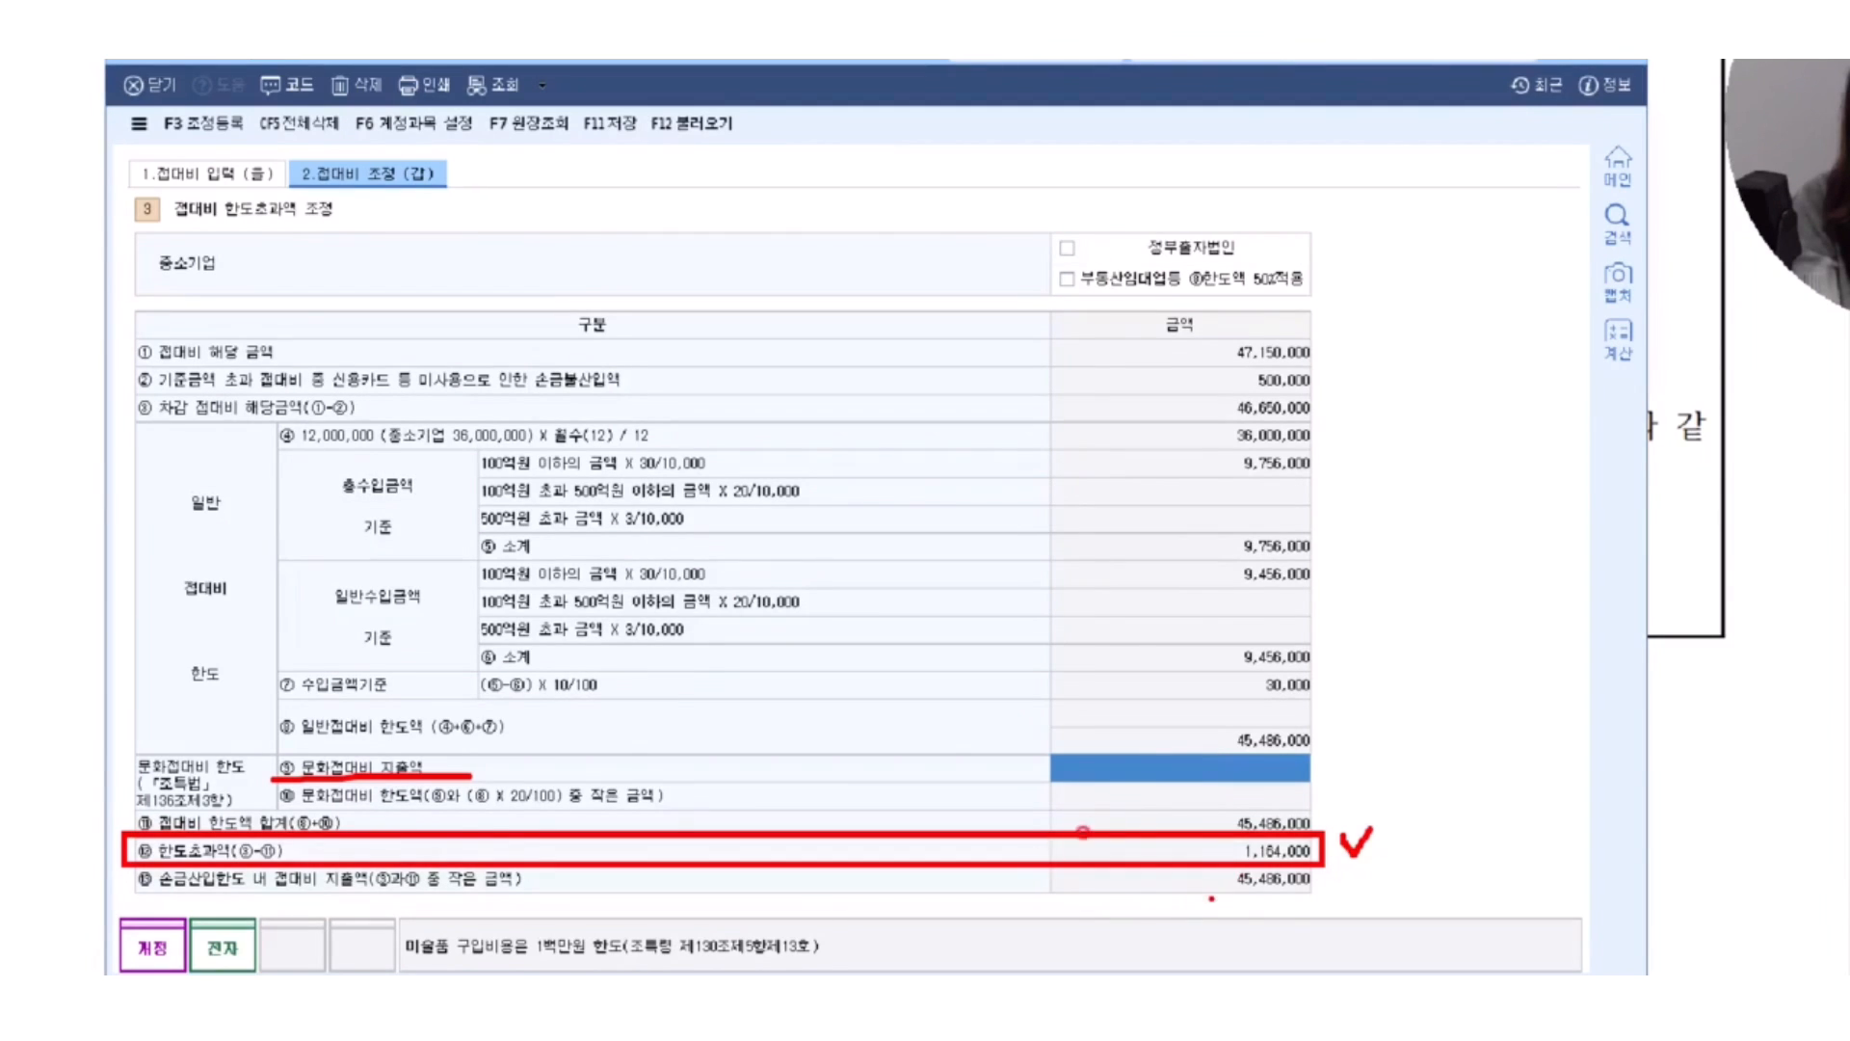
# Handwrite 손불 in red beside the table and draw an arrow to it from the 한도초과액 amount.
pyautogui.moveTo(1433, 613); pyautogui.dragTo(1408, 674)
pyautogui.moveTo(1428, 632)
pyautogui.mouseDown()
pyautogui.moveTo(1490, 656)
pyautogui.moveTo(1457, 675)
pyautogui.mouseUp()
pyautogui.moveTo(1416, 709)
pyautogui.mouseDown()
pyautogui.moveTo(1479, 694)
pyautogui.moveTo(1517, 750)
pyautogui.mouseUp()
pyautogui.click(1539, 595)
pyautogui.moveTo(1511, 605)
pyautogui.mouseDown()
pyautogui.moveTo(1509, 634)
pyautogui.moveTo(1569, 658)
pyautogui.mouseUp()
pyautogui.moveTo(1535, 675)
pyautogui.mouseDown()
pyautogui.moveTo(1553, 718)
pyautogui.moveTo(1604, 738)
pyautogui.mouseUp()
pyautogui.moveTo(1297, 850); pyautogui.dragTo(1367, 785)
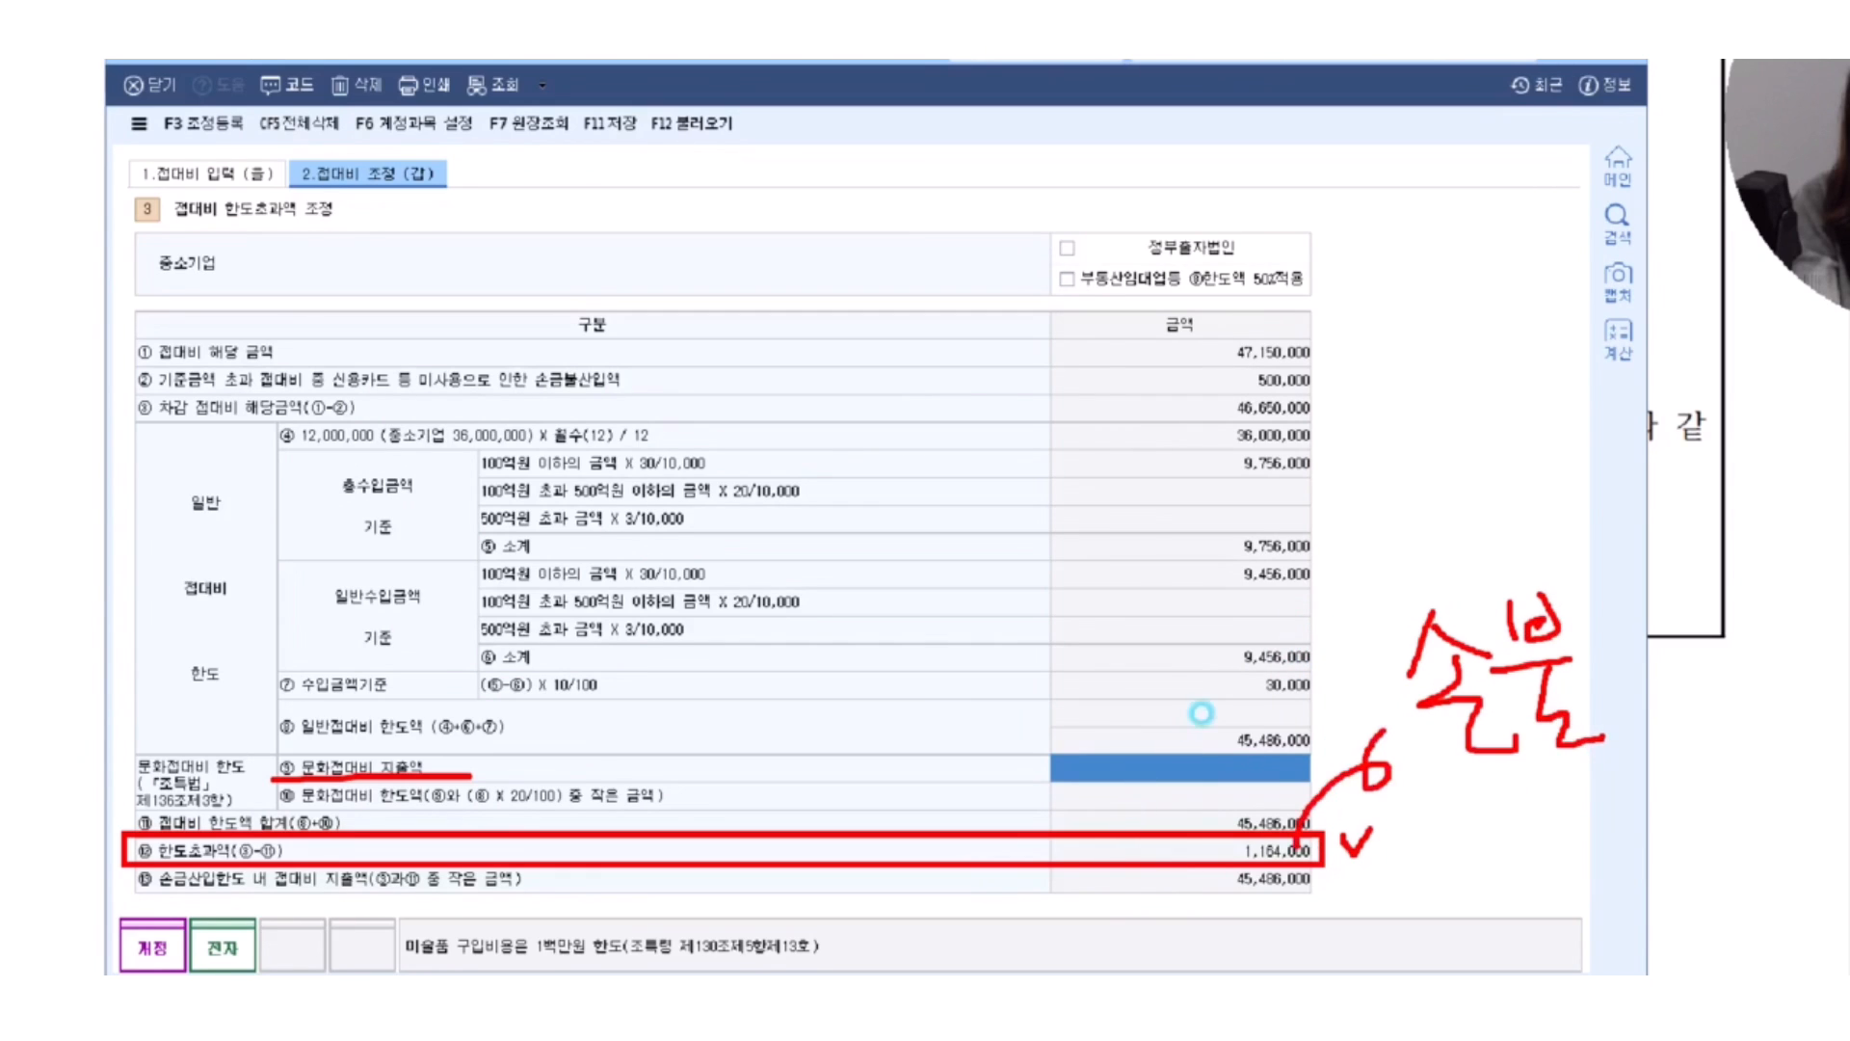
pyautogui.moveTo(1395, 713); pyautogui.dragTo(1387, 773)
# Clear the red marks, open 조정 등록, go through its three 접대비 adjustment items, and choose 직접입력.
pyautogui.press('Escape')
pyautogui.click(244, 232)
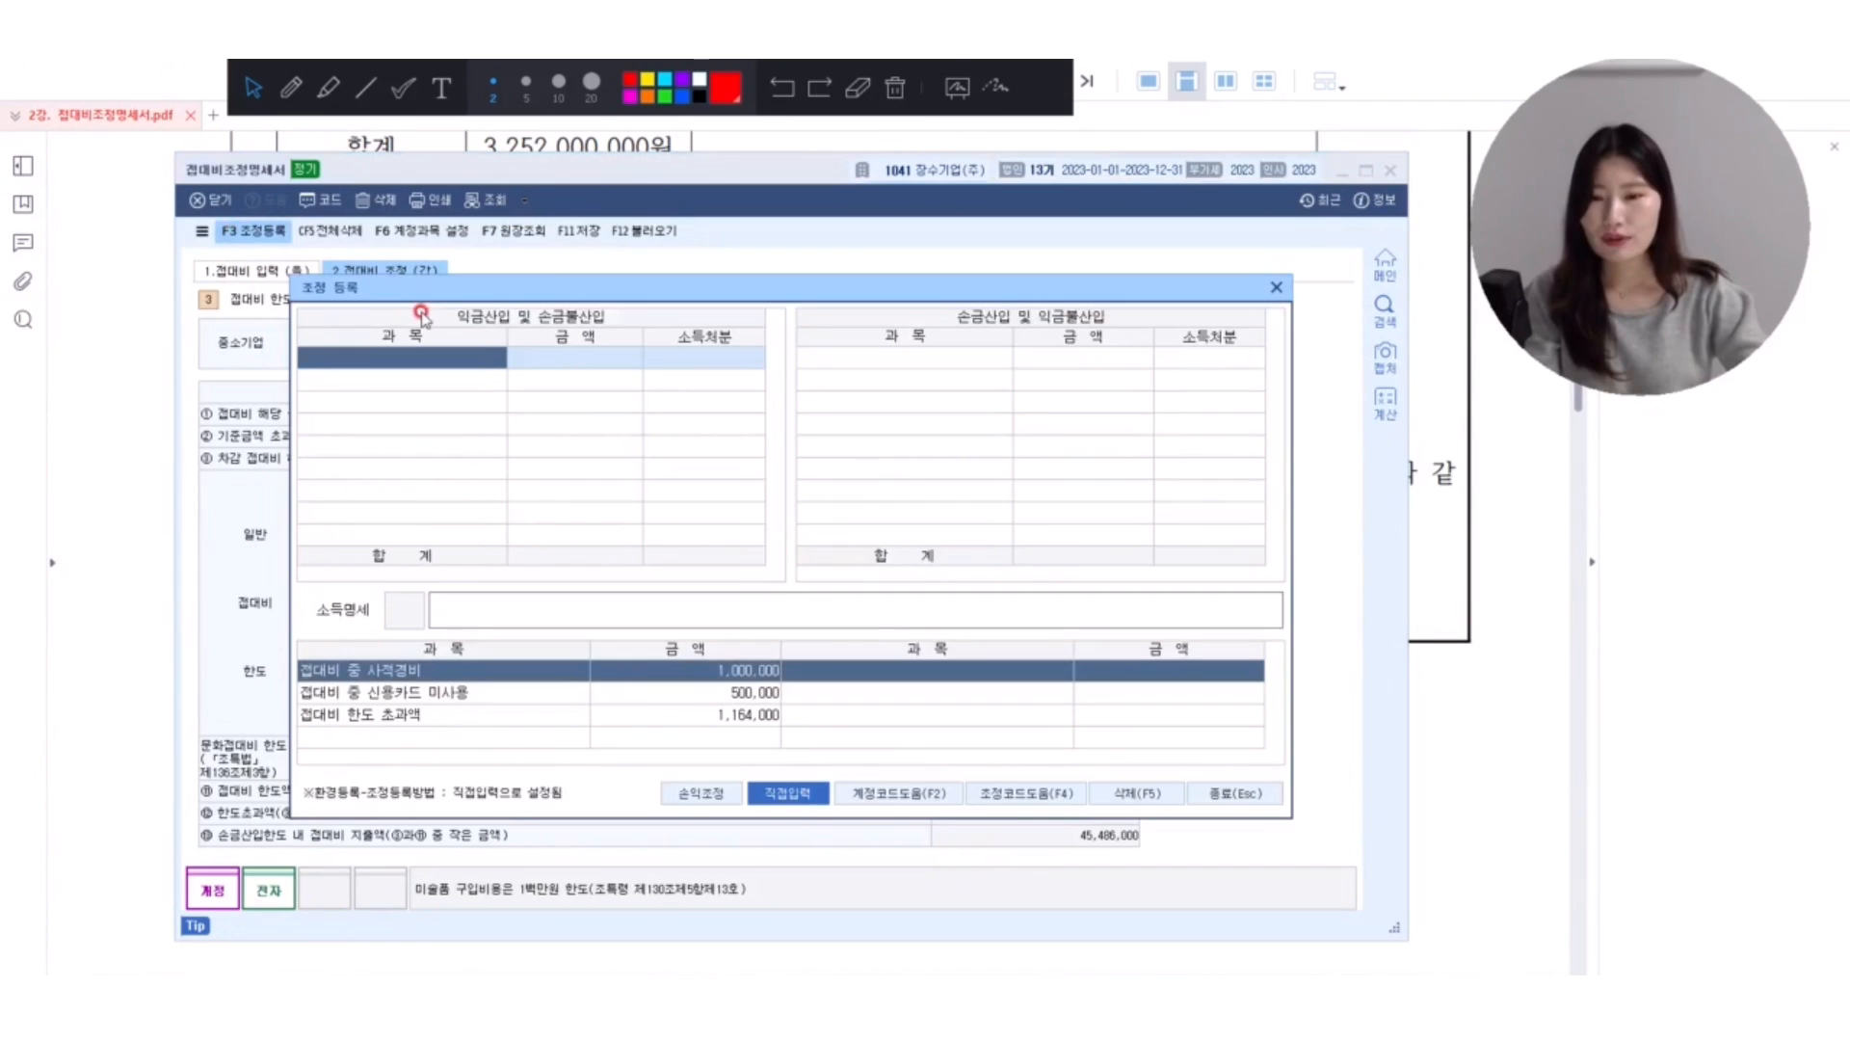
pyautogui.click(366, 692)
pyautogui.press('Down')
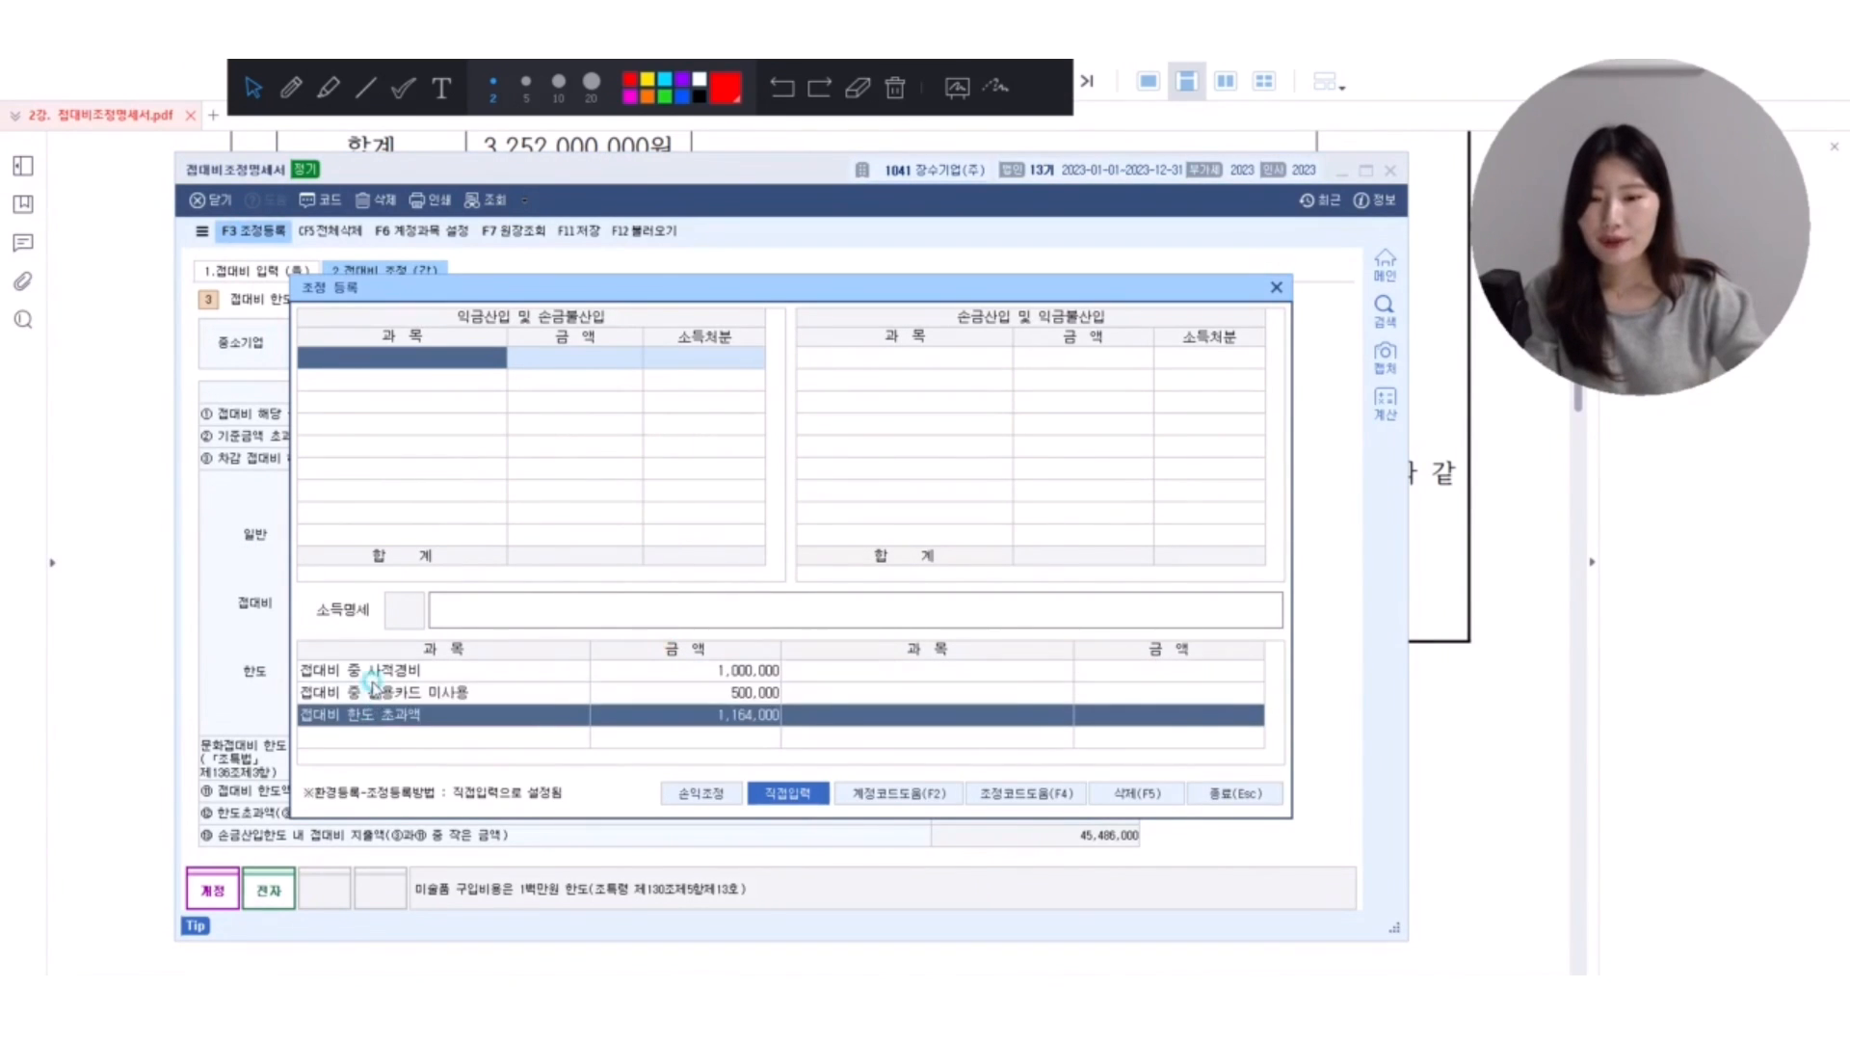
pyautogui.click(373, 680)
pyautogui.click(380, 693)
pyautogui.click(383, 713)
pyautogui.click(786, 799)
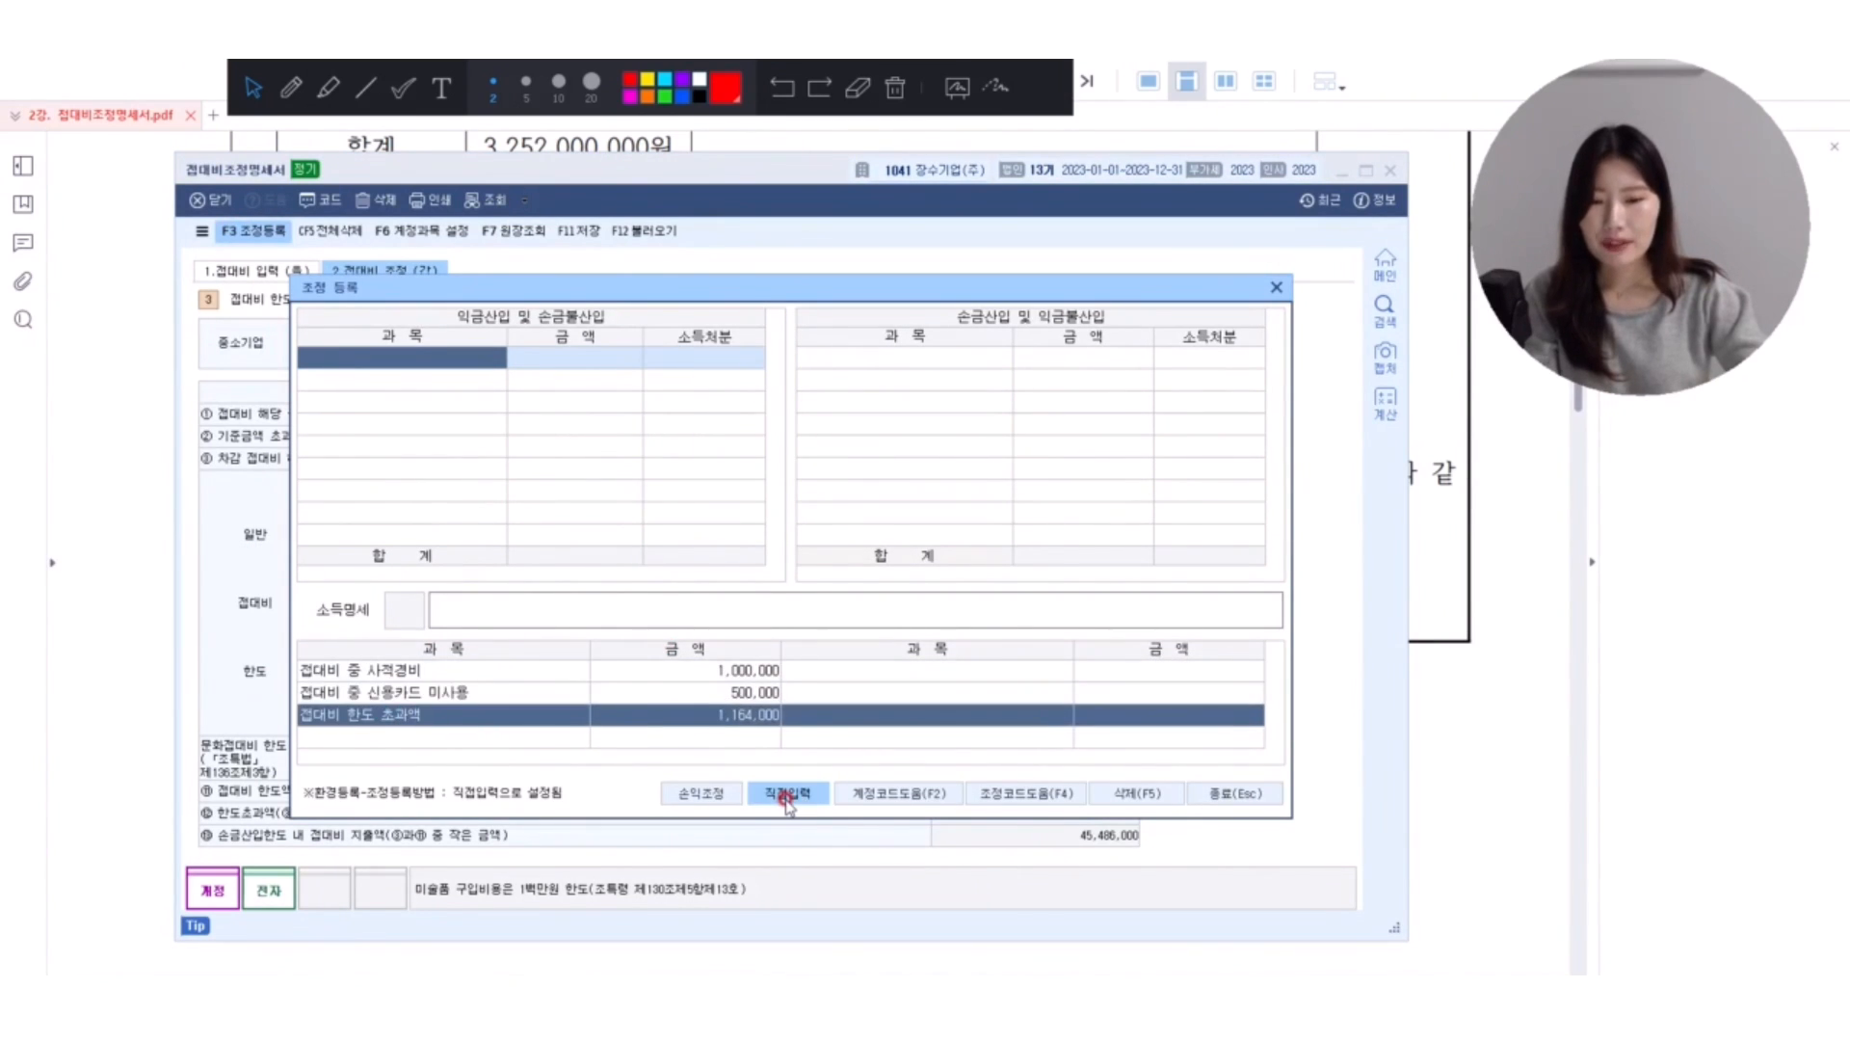
pyautogui.click(785, 800)
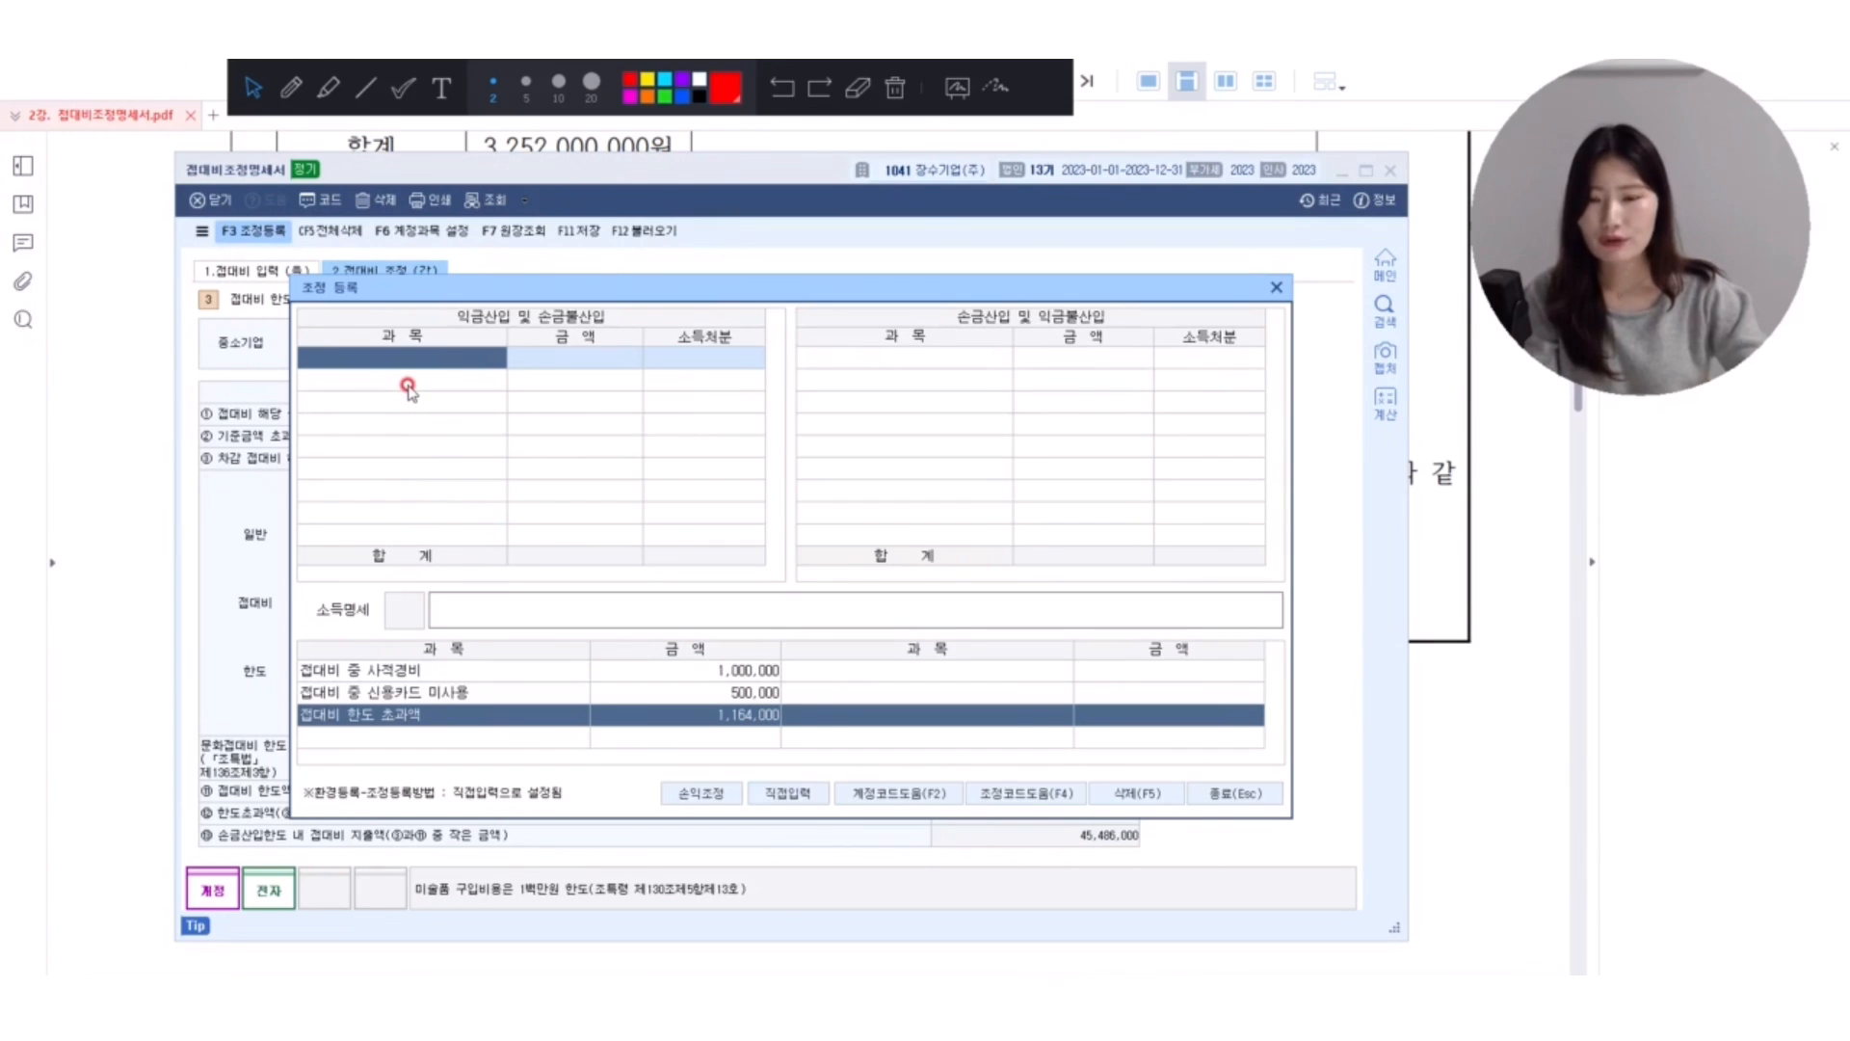
# Look up 사적경비 and register 접대비중 개인적경비 under 익금산입 및 손금불산입 with 1,000,000 and 상여.
pyautogui.write('사적계')
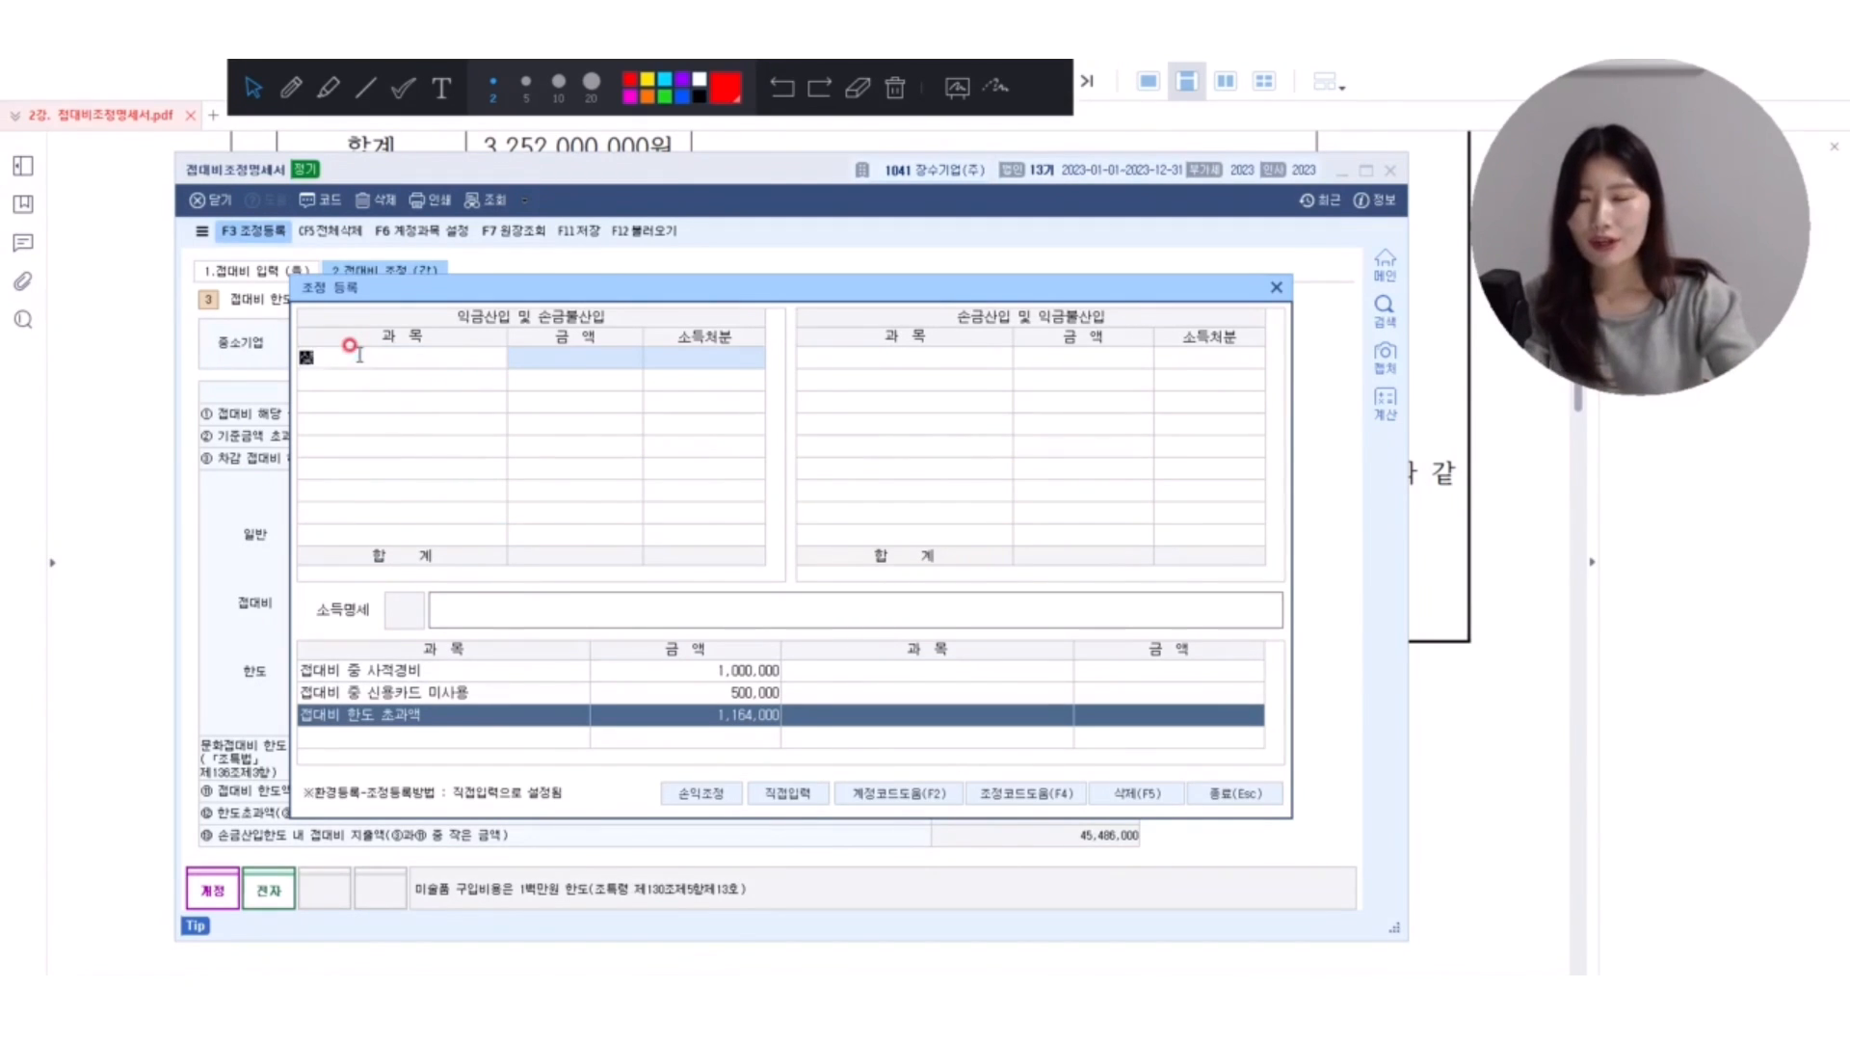
pyautogui.click(358, 356)
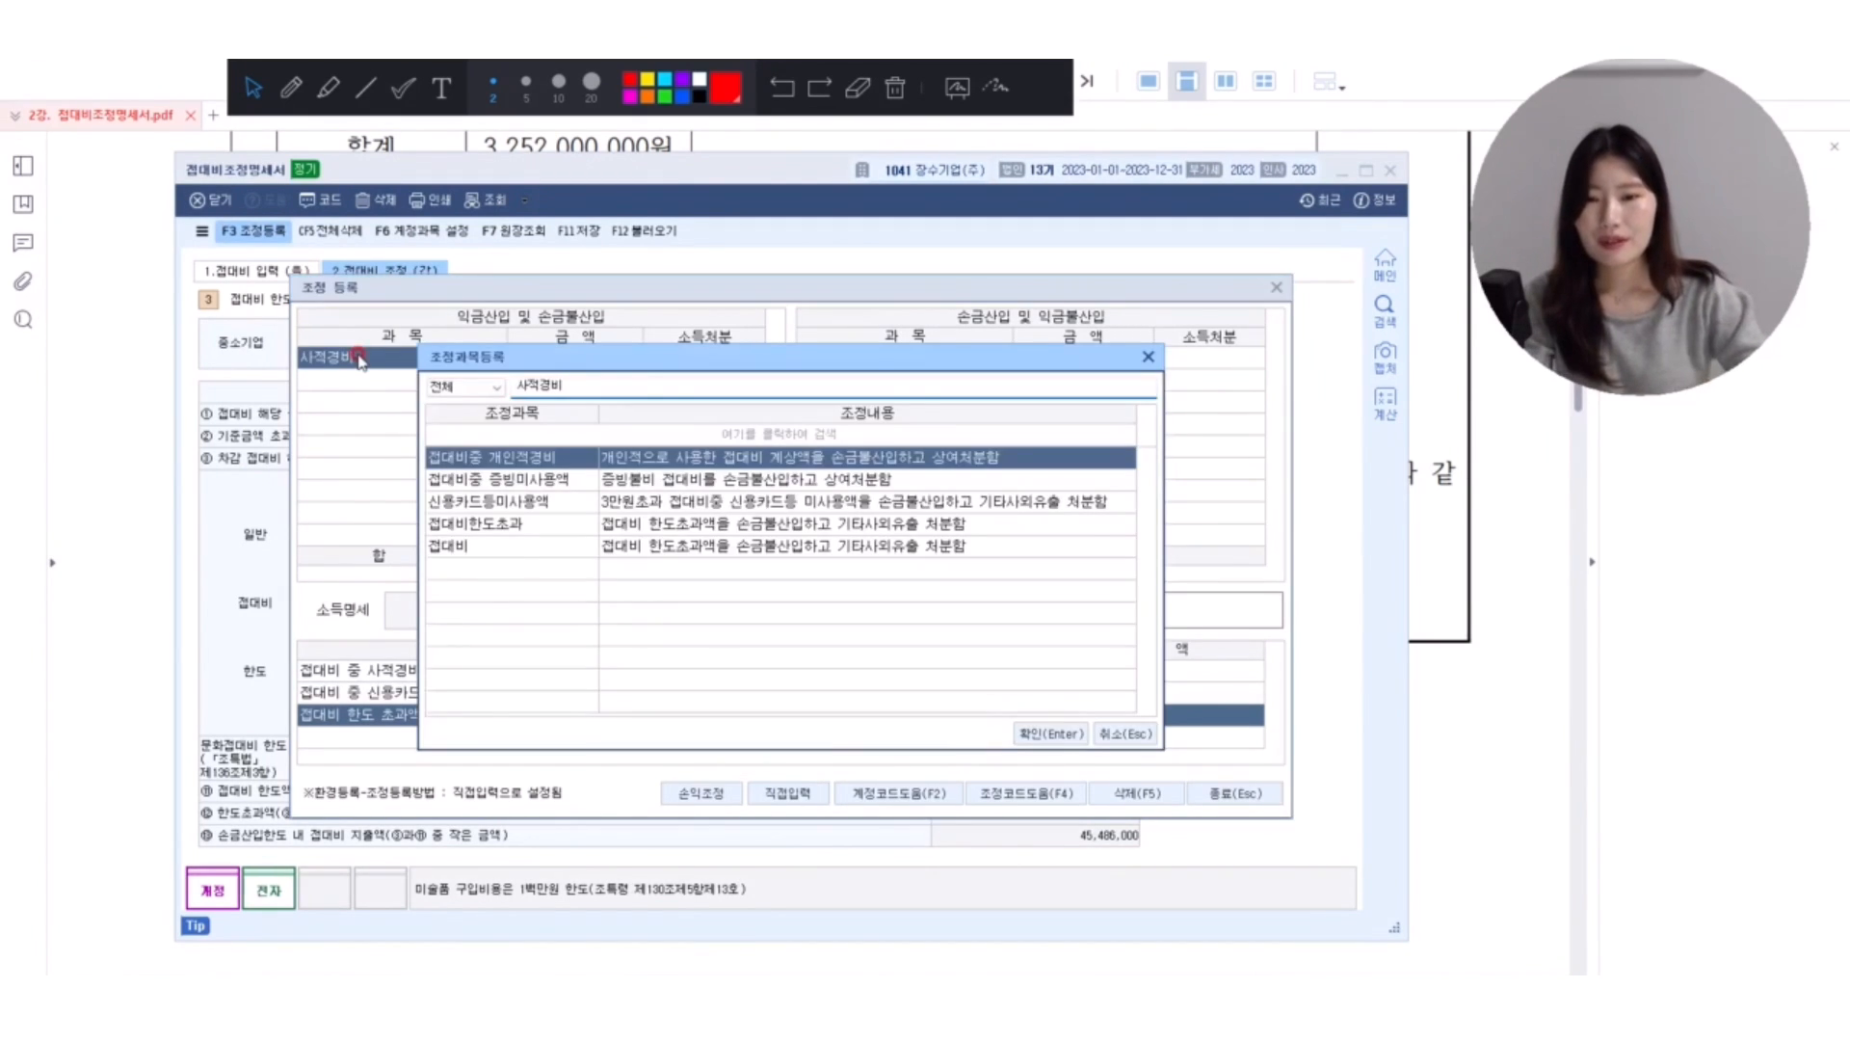
pyautogui.click(738, 457)
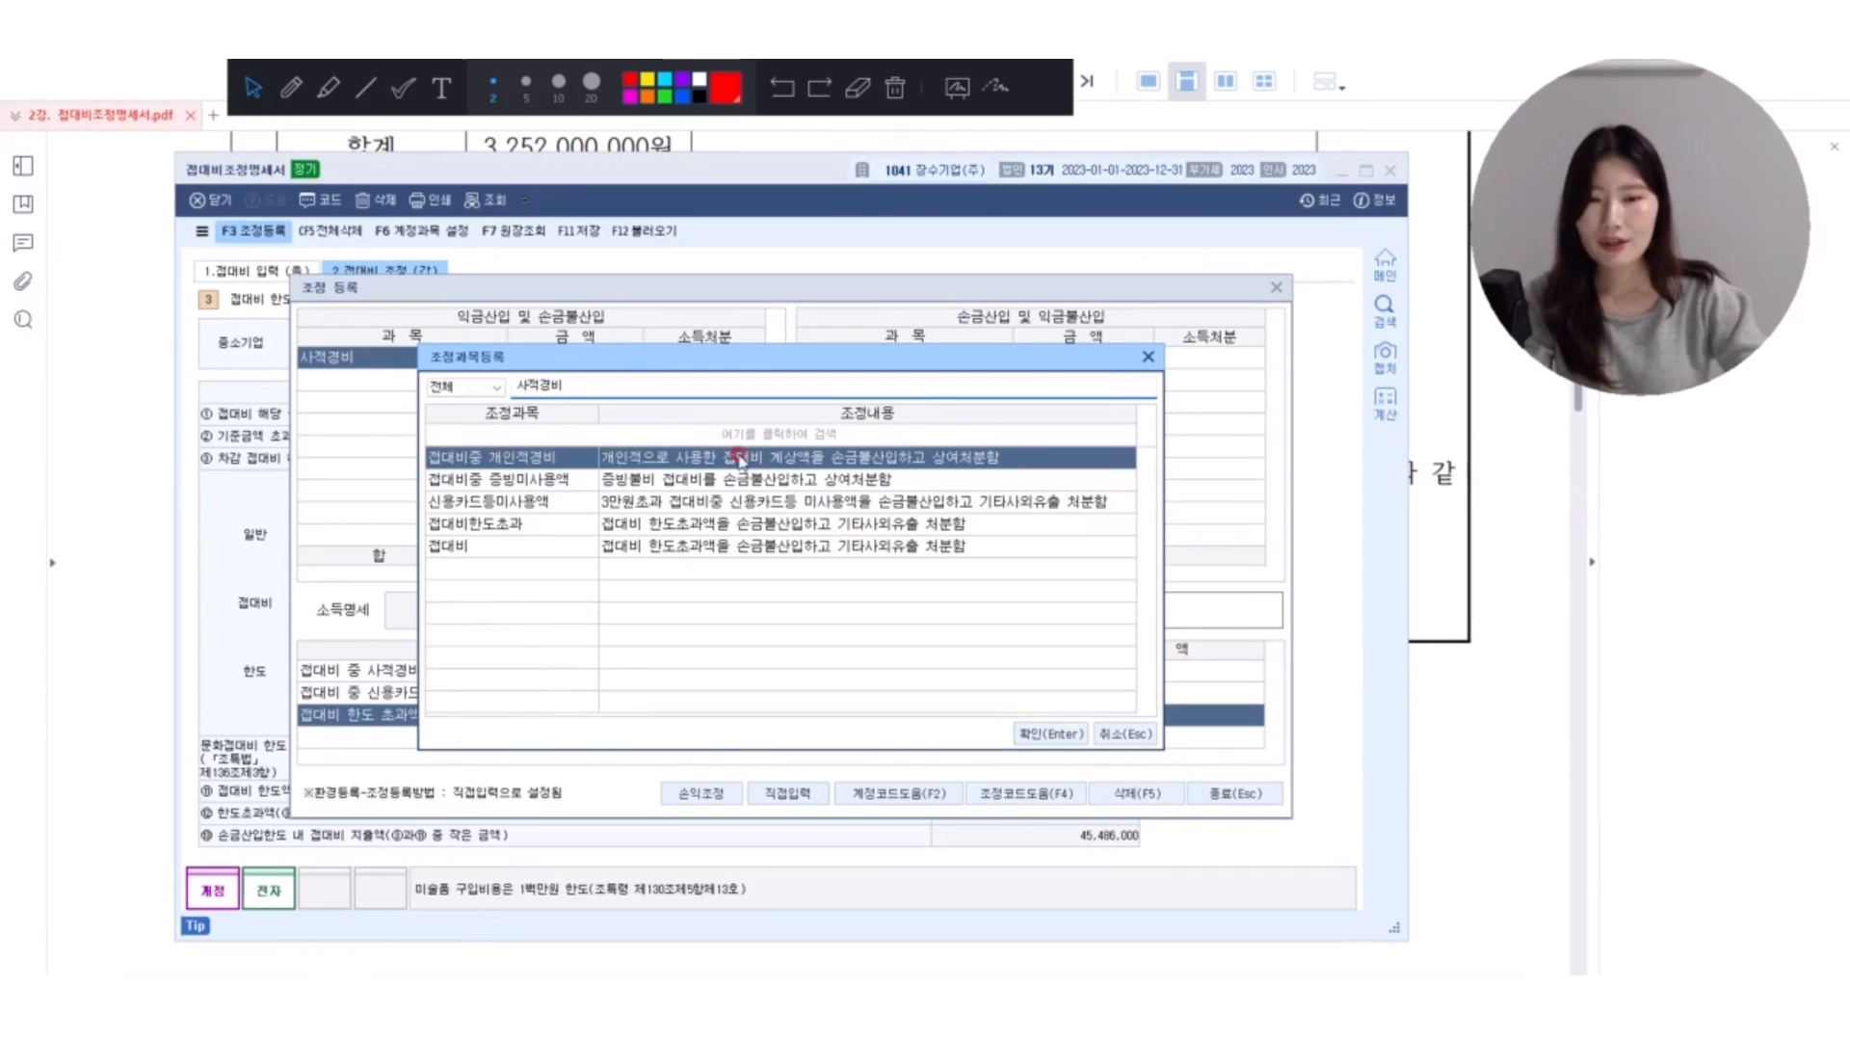
pyautogui.doubleClick(924, 458)
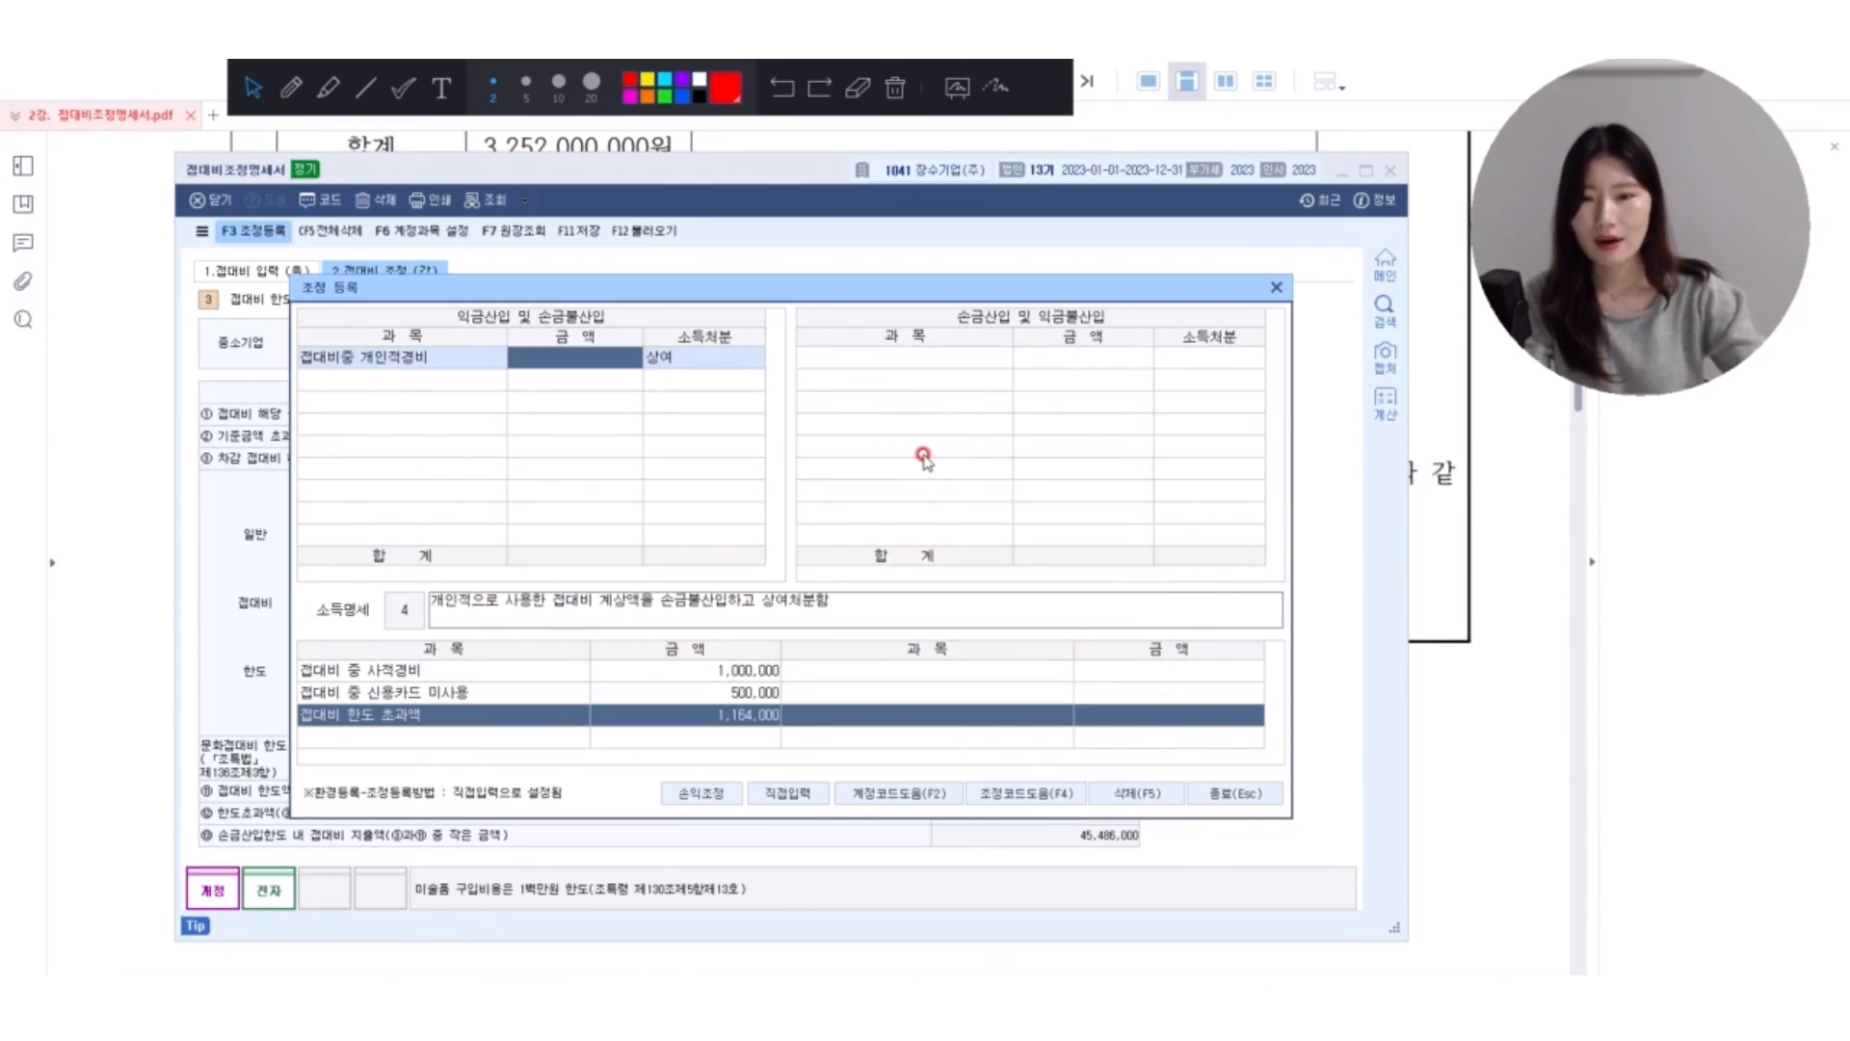
pyautogui.write('1000000')
pyautogui.press('Return')
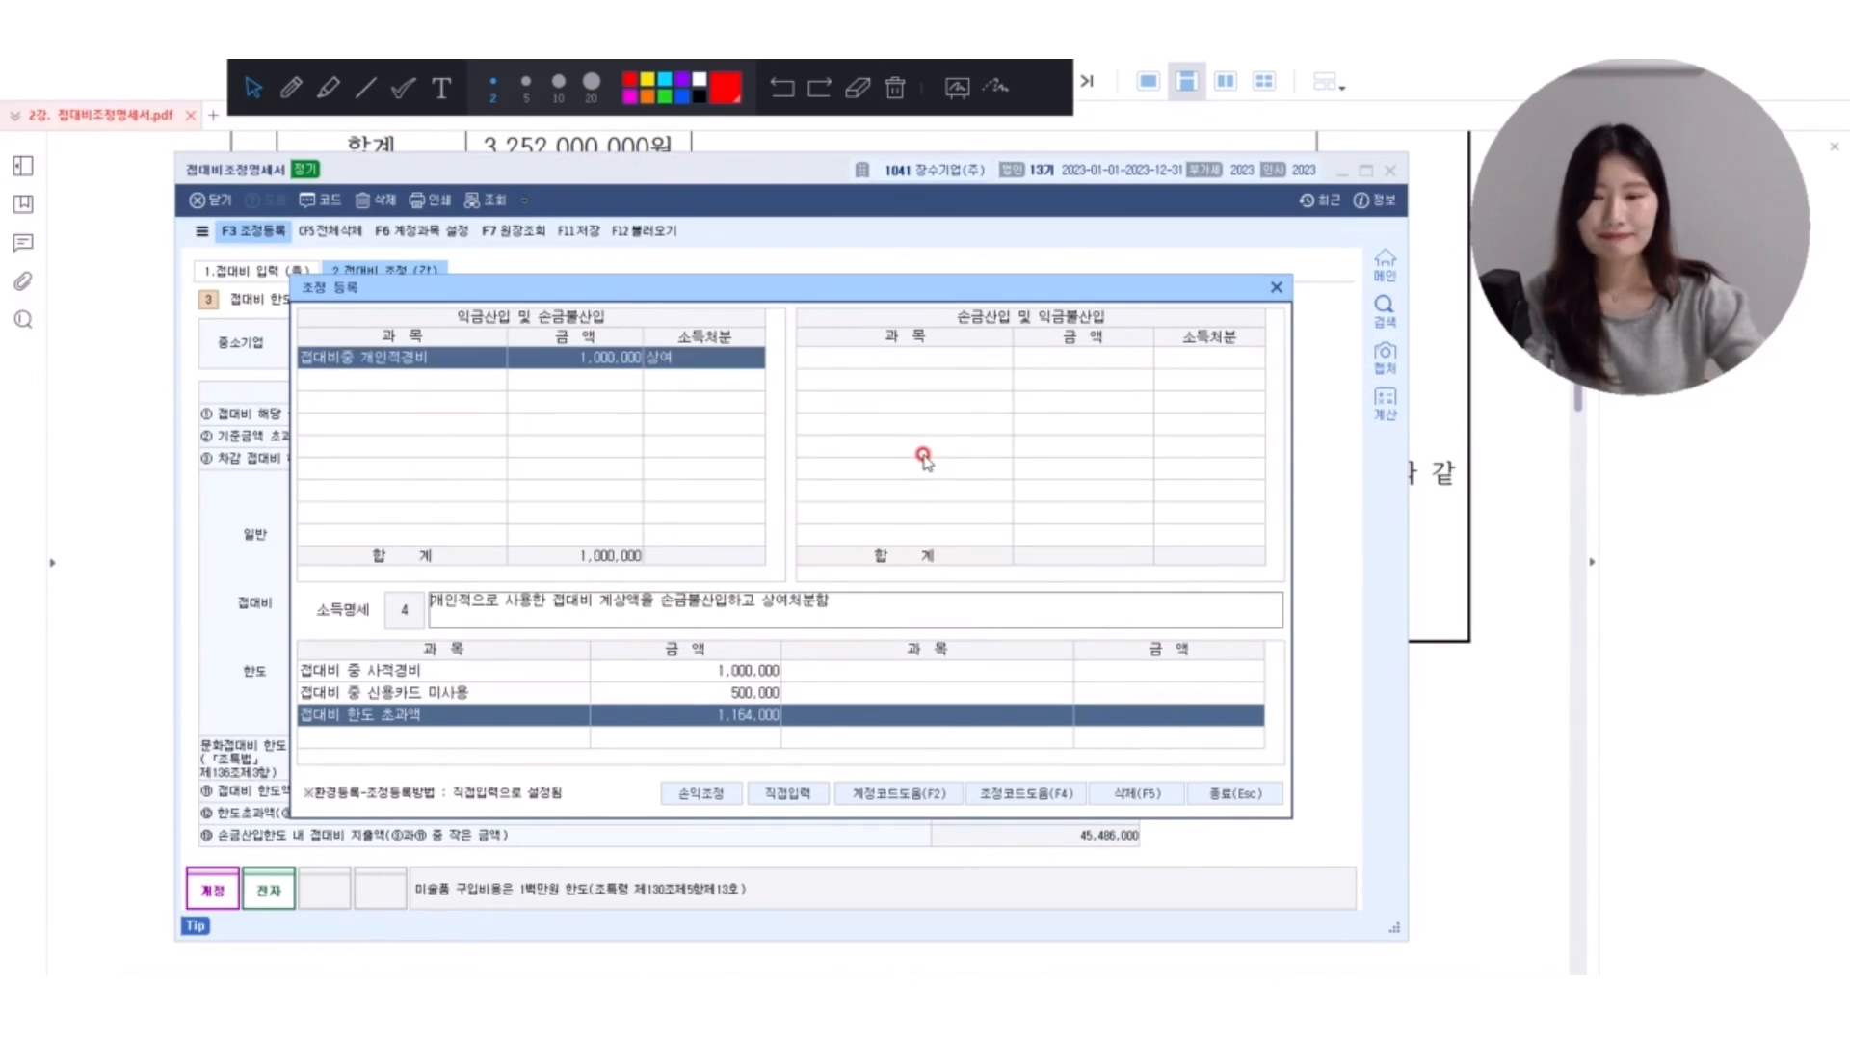
# Look up 신용카드 미사용 and register 신용카드등미사용액 in the second row with 500,000 and 기타사외유출.
pyautogui.press('Return')
pyautogui.write('접')
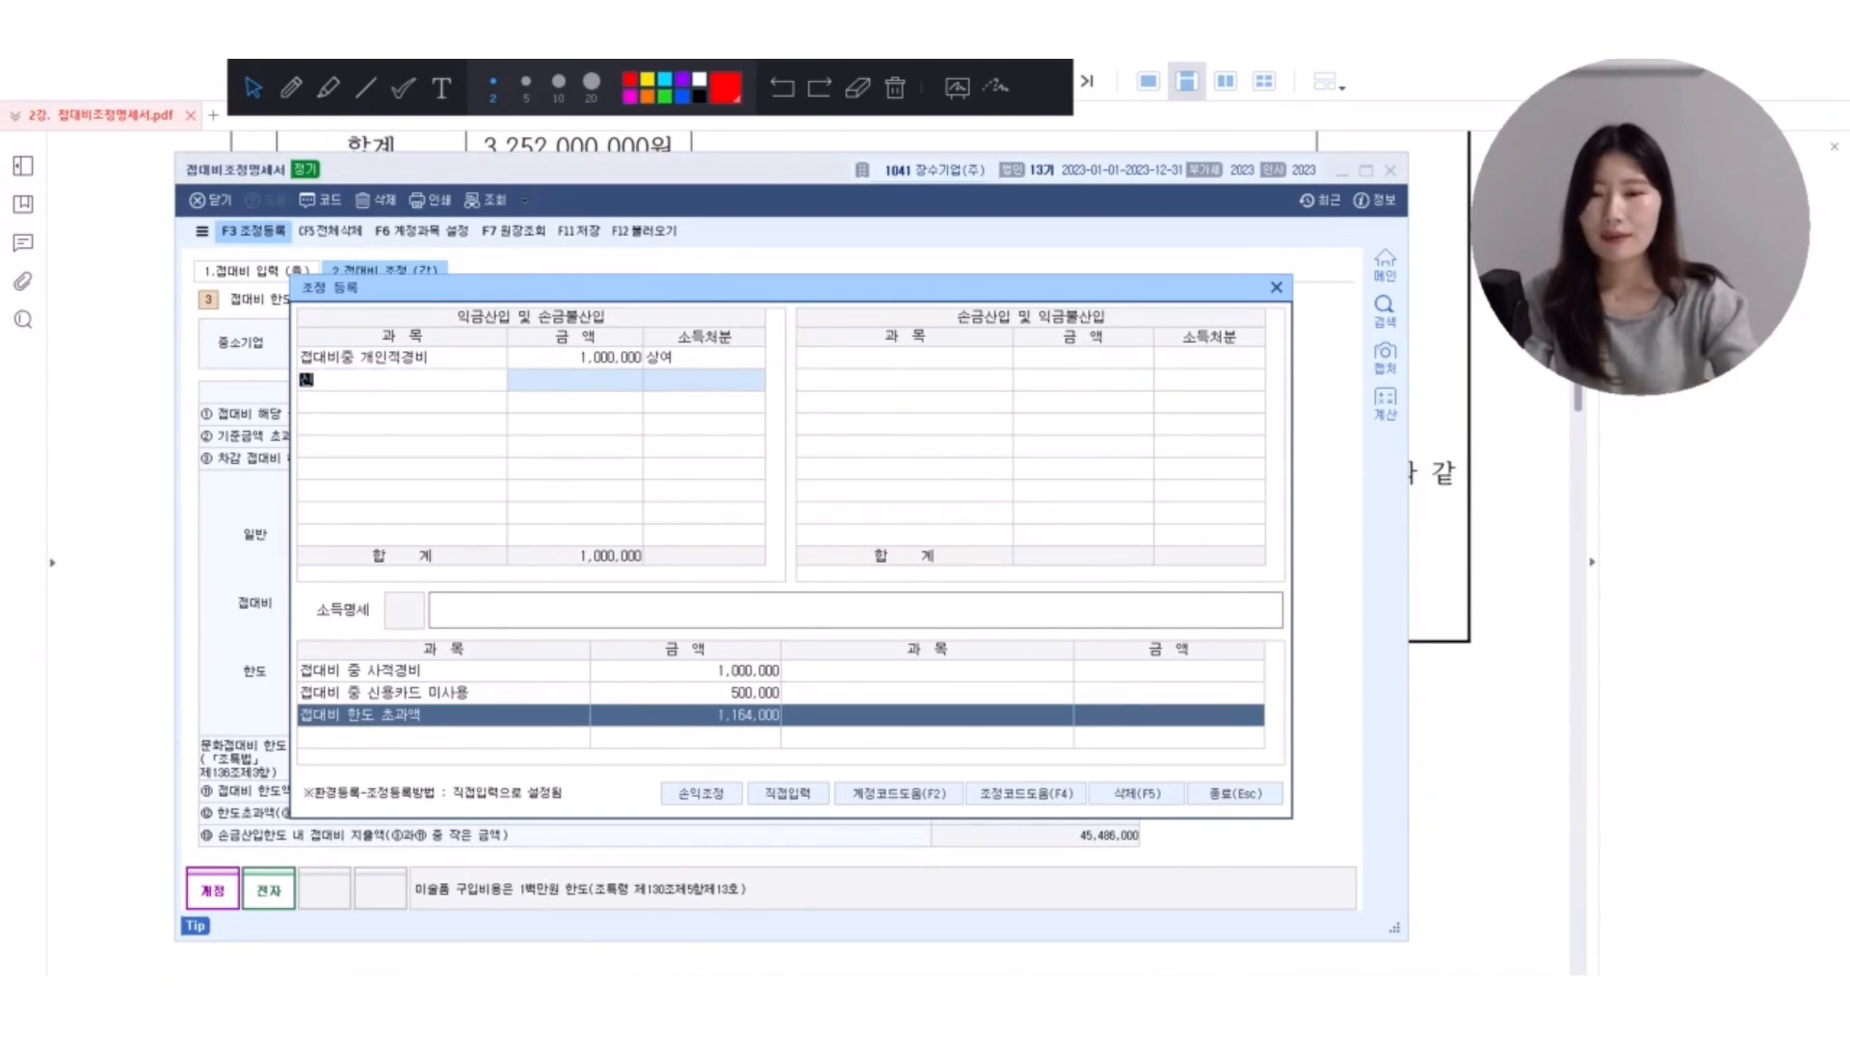
pyautogui.press('Return')
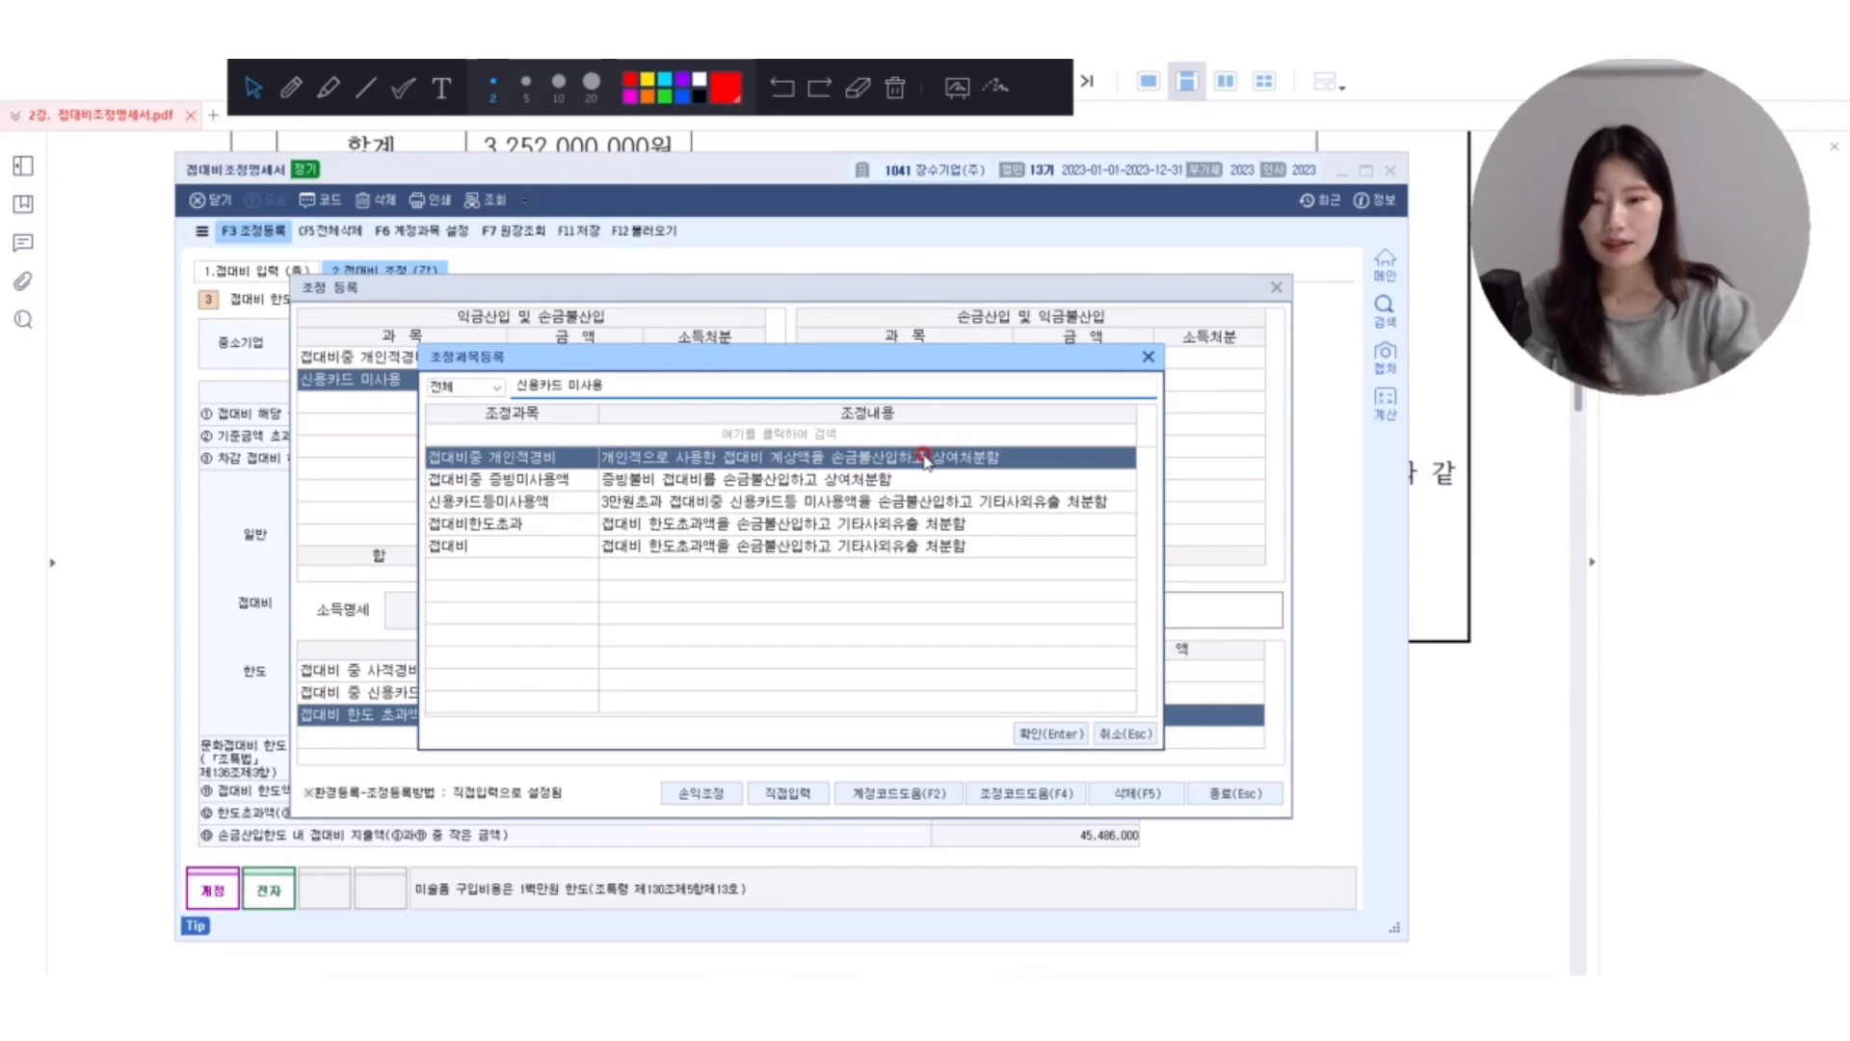
pyautogui.click(521, 501)
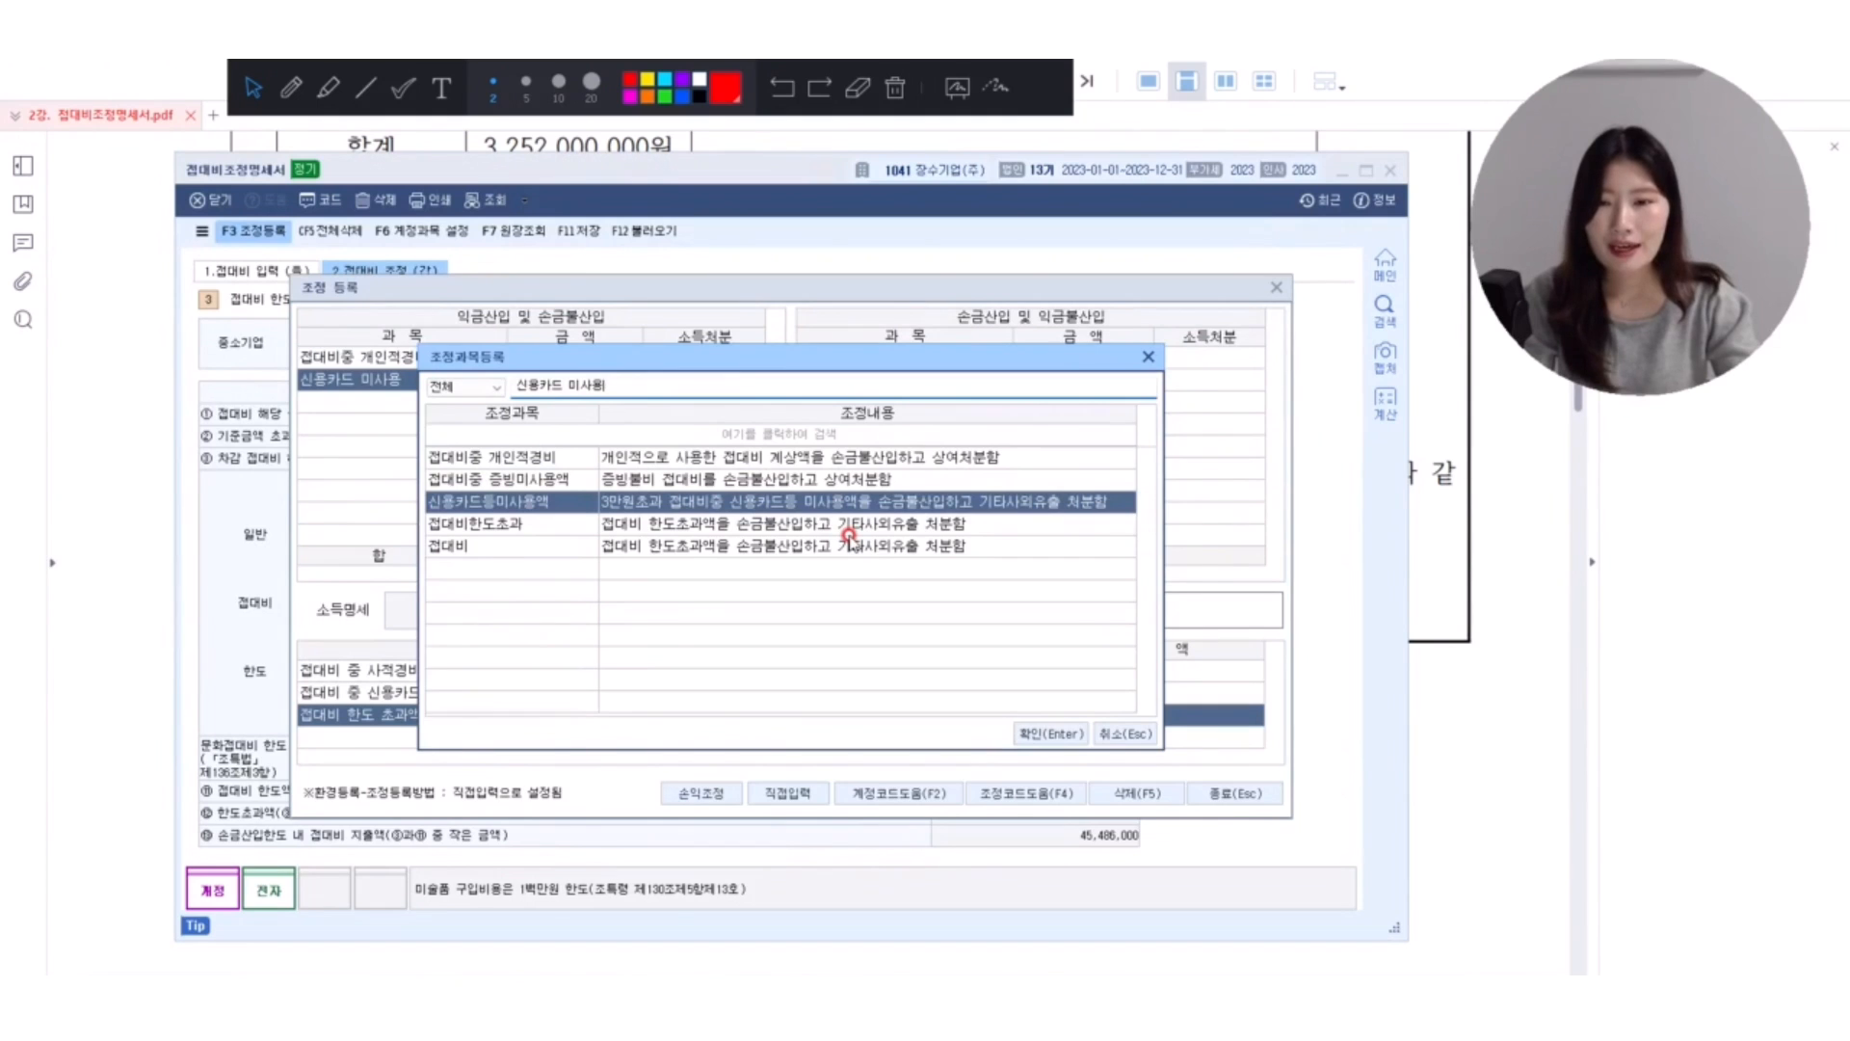
pyautogui.press('Return')
pyautogui.write('500,000')
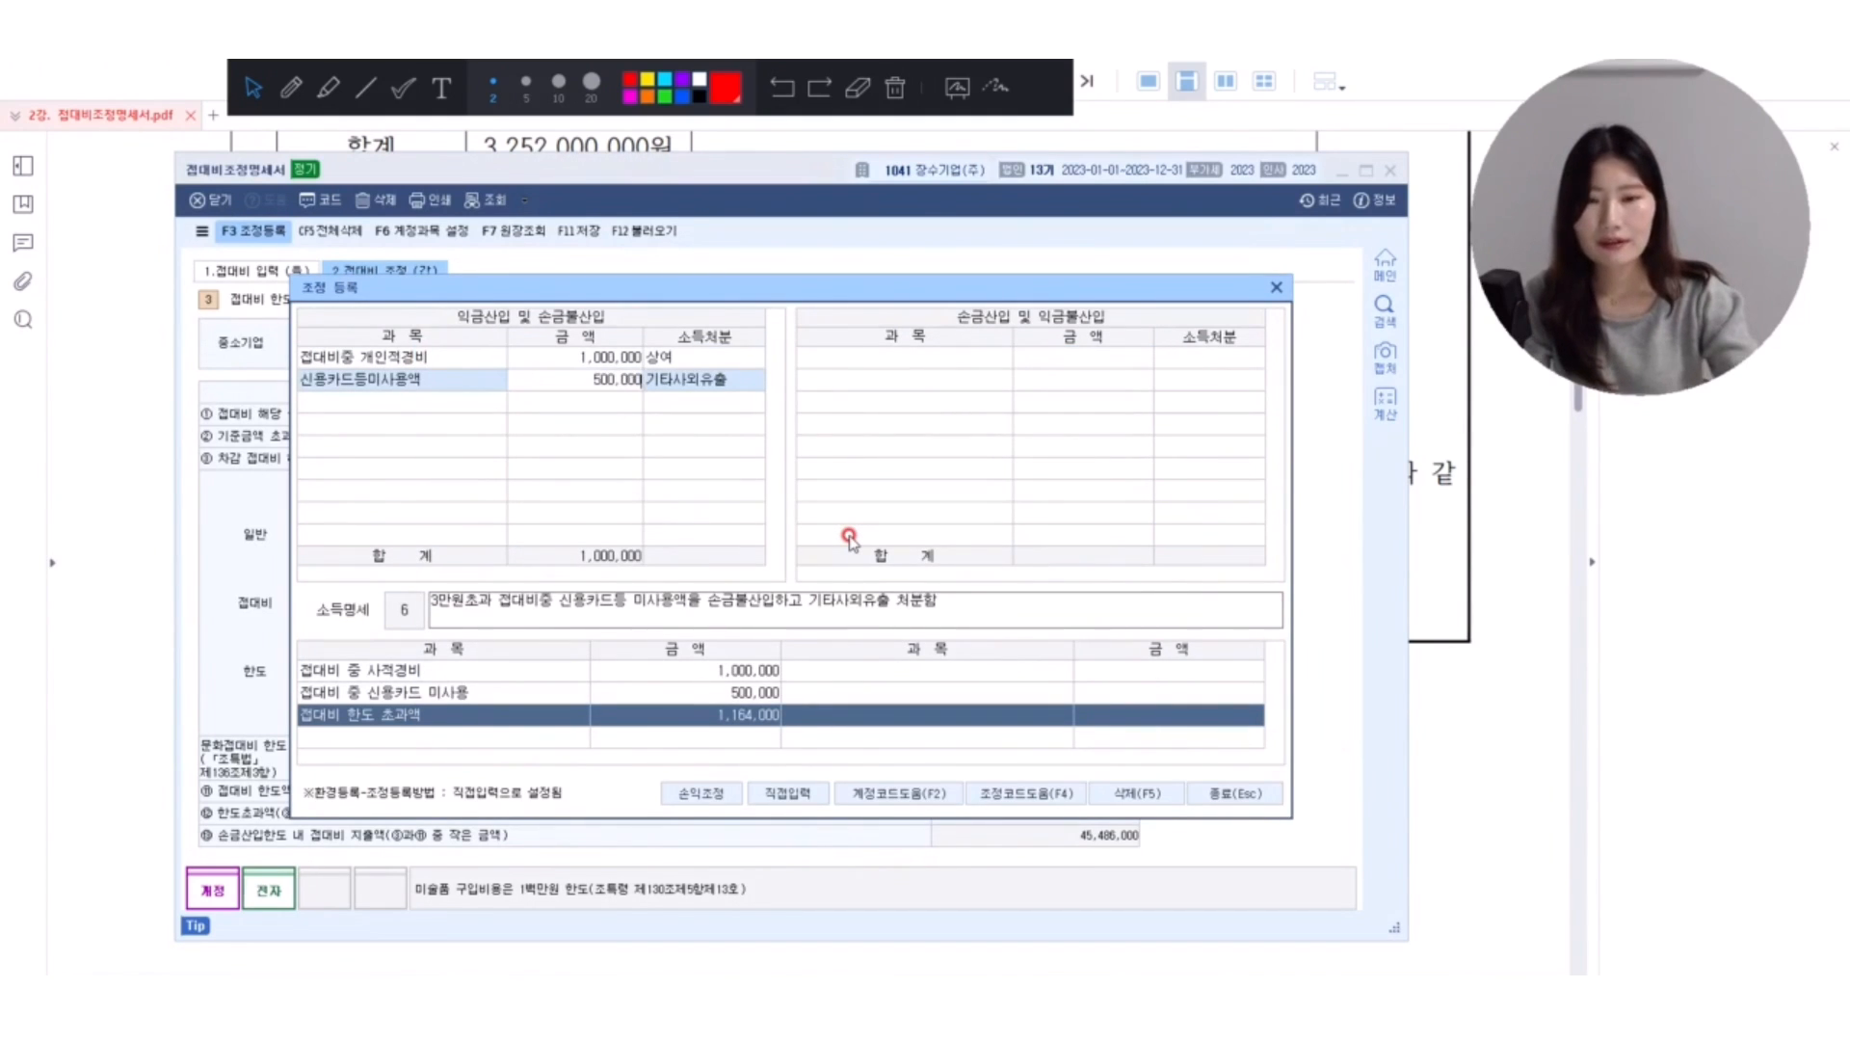
pyautogui.press('Return')
pyautogui.press('Return')
# Look up 한도초과 and register 접대비한도초과 in the third row with 1,164,000 and 기타사외유출.
pyautogui.write('한도초')
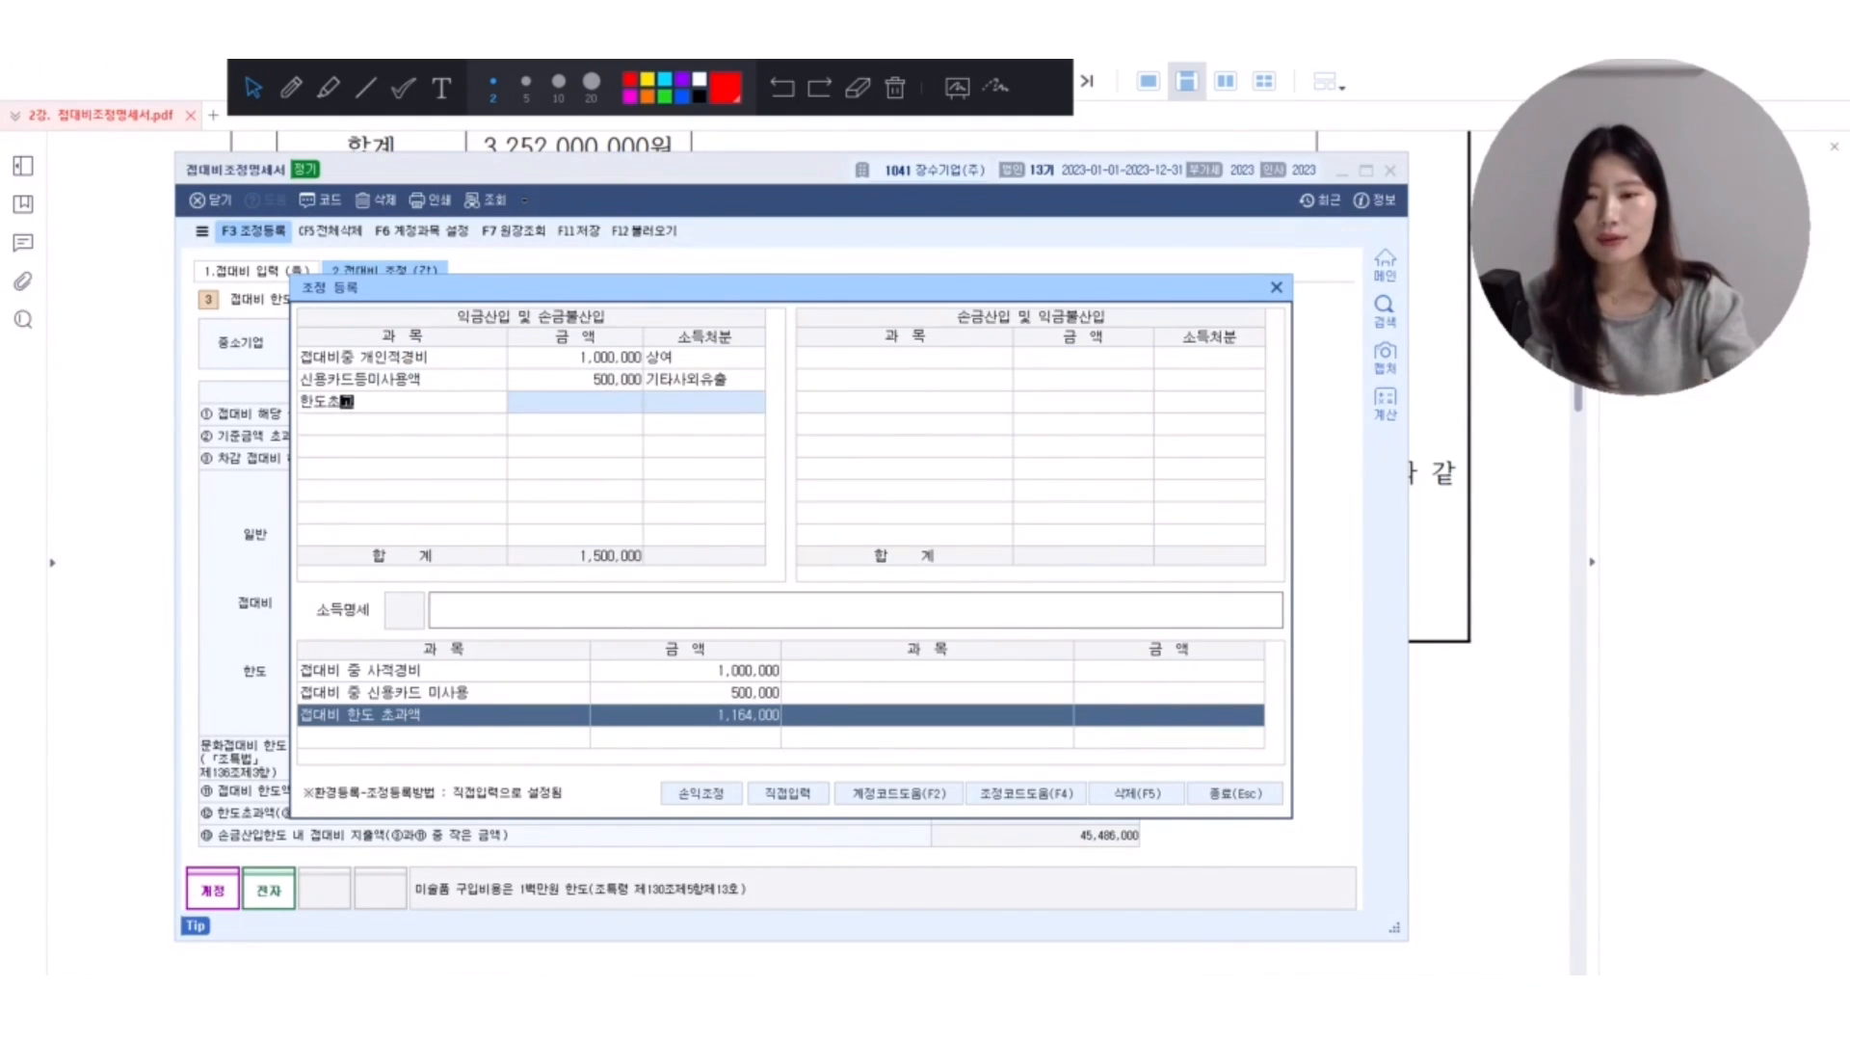
pyautogui.write('과')
pyautogui.press('Return')
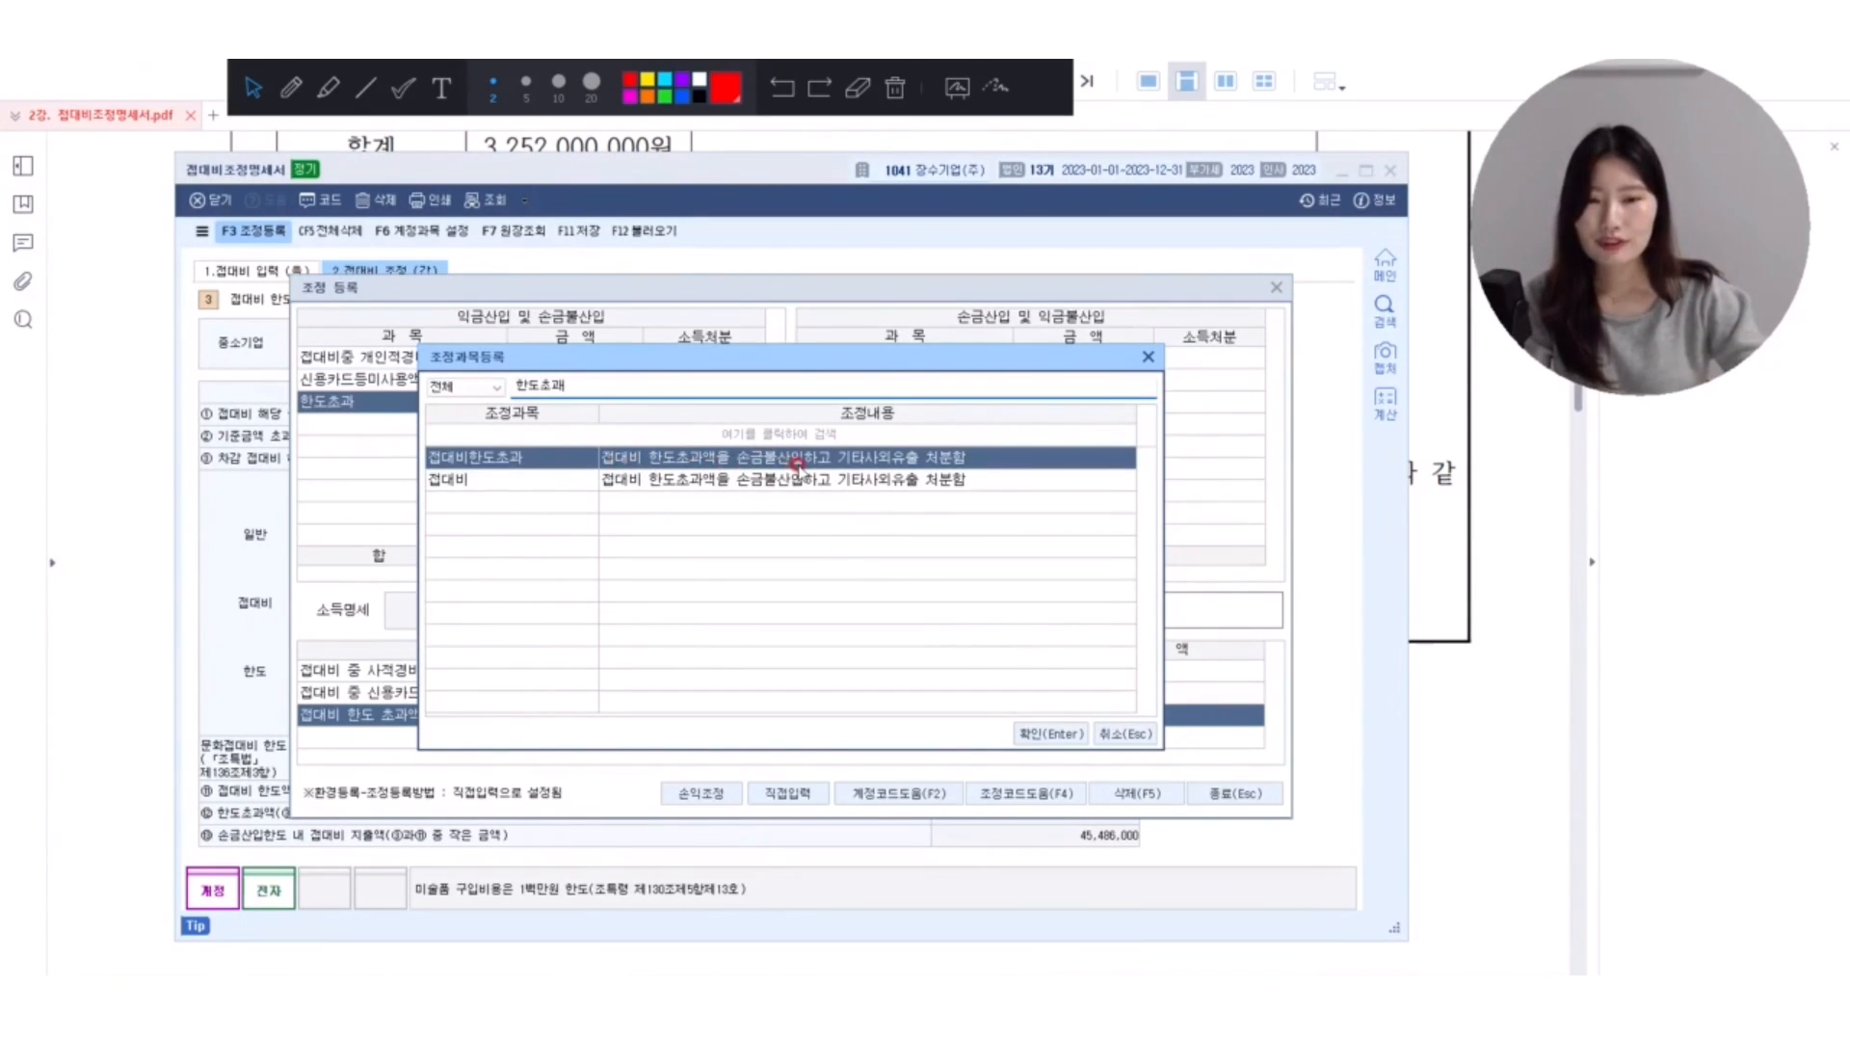
pyautogui.doubleClick(906, 459)
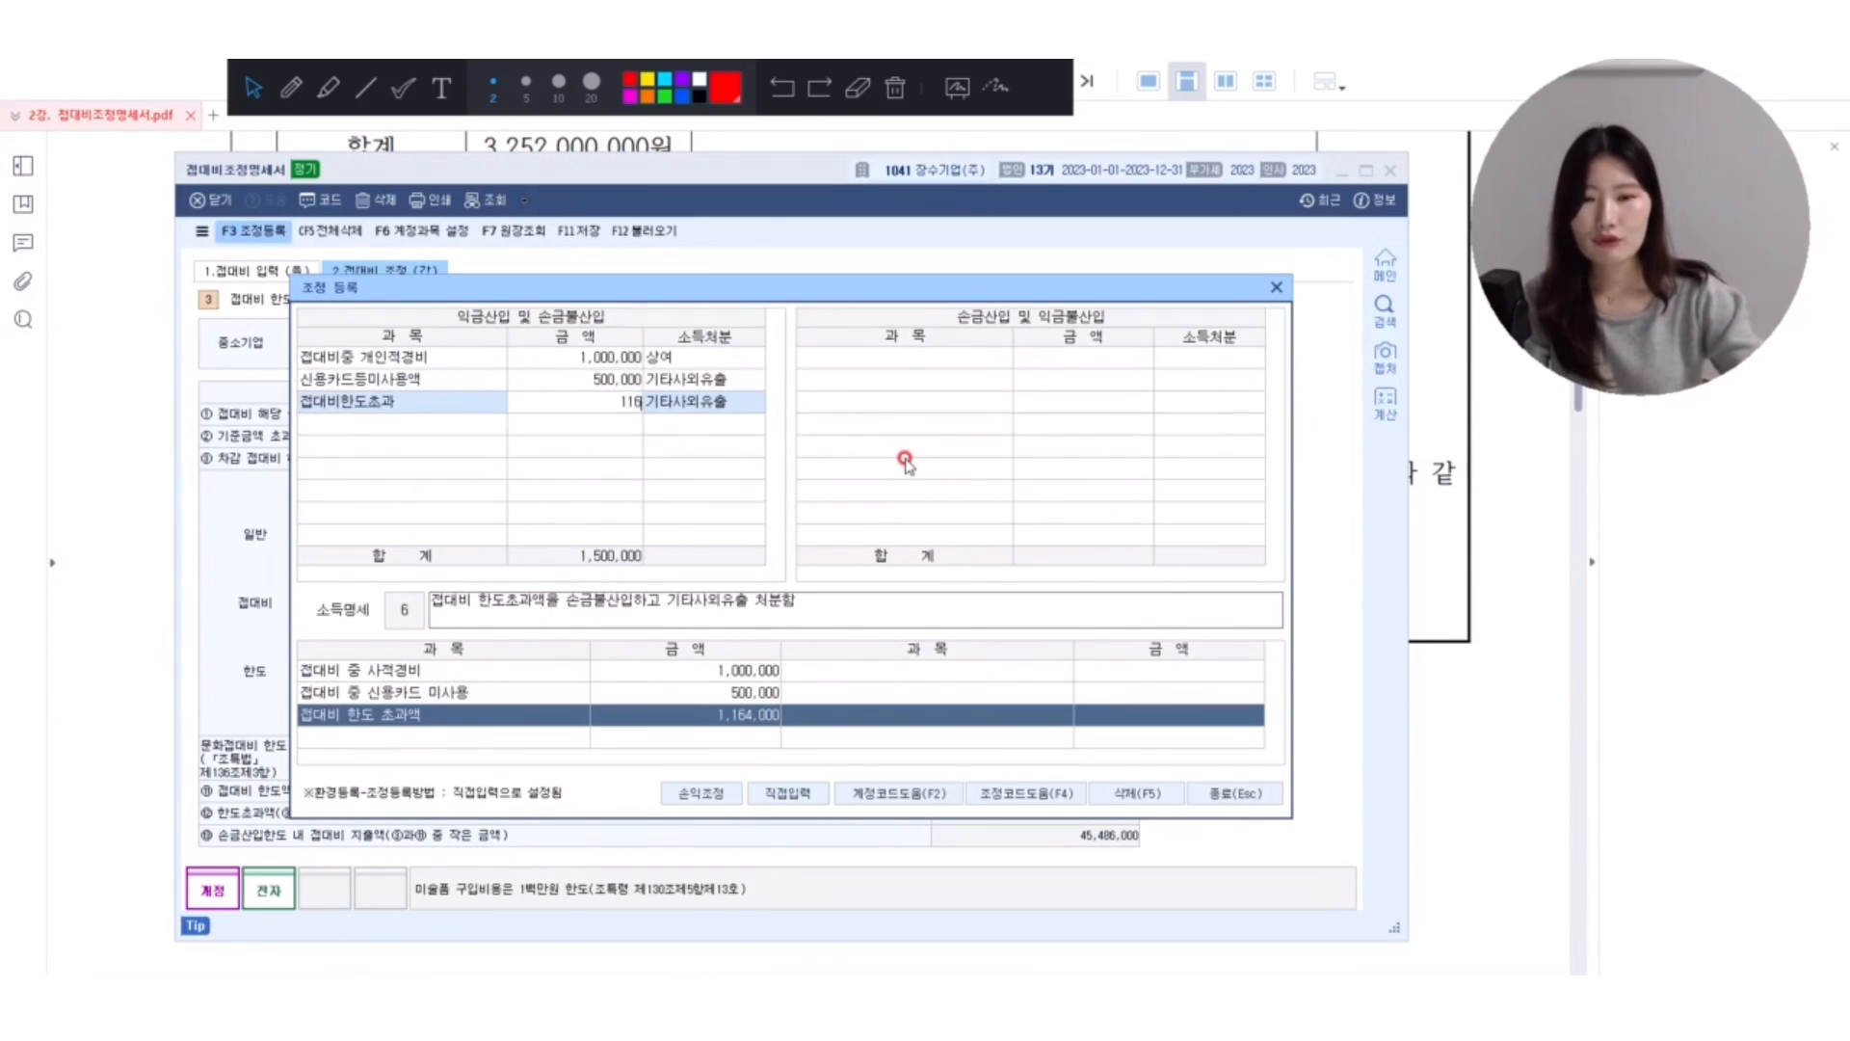
pyautogui.press('Return')
pyautogui.press('Return')
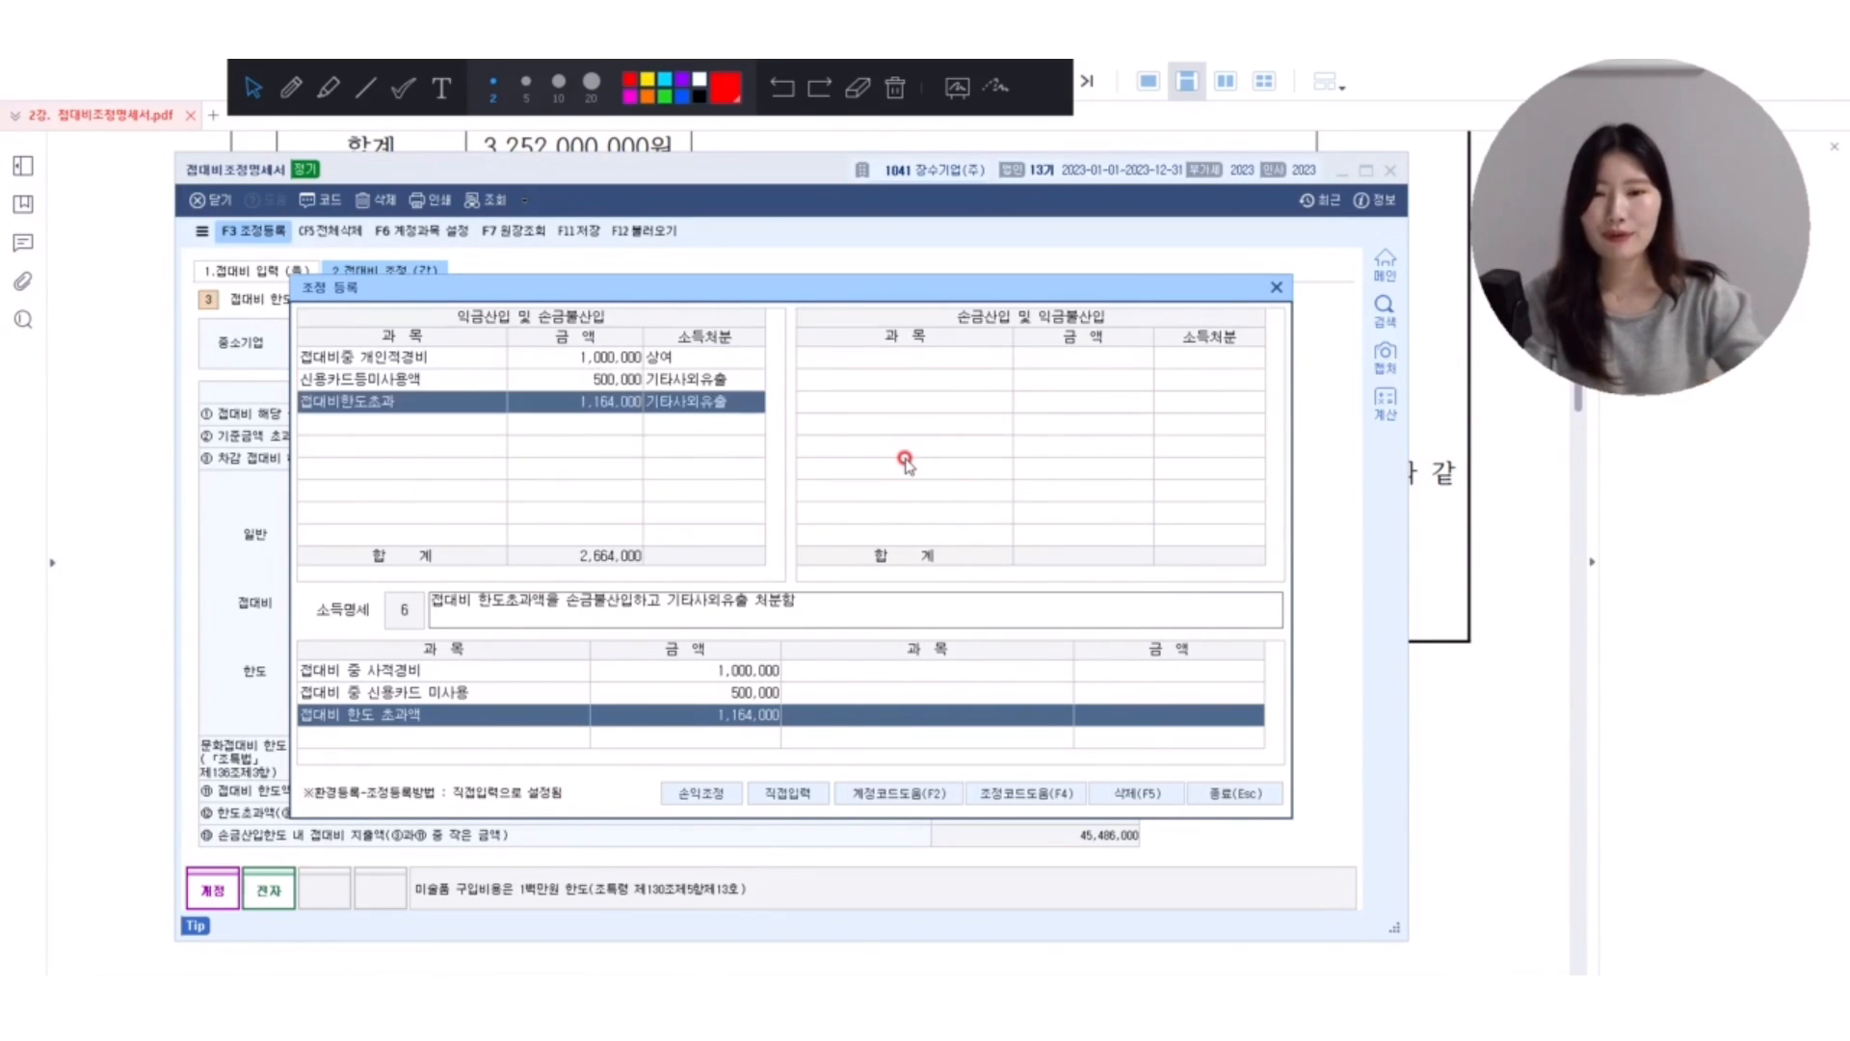
pyautogui.press('Return')
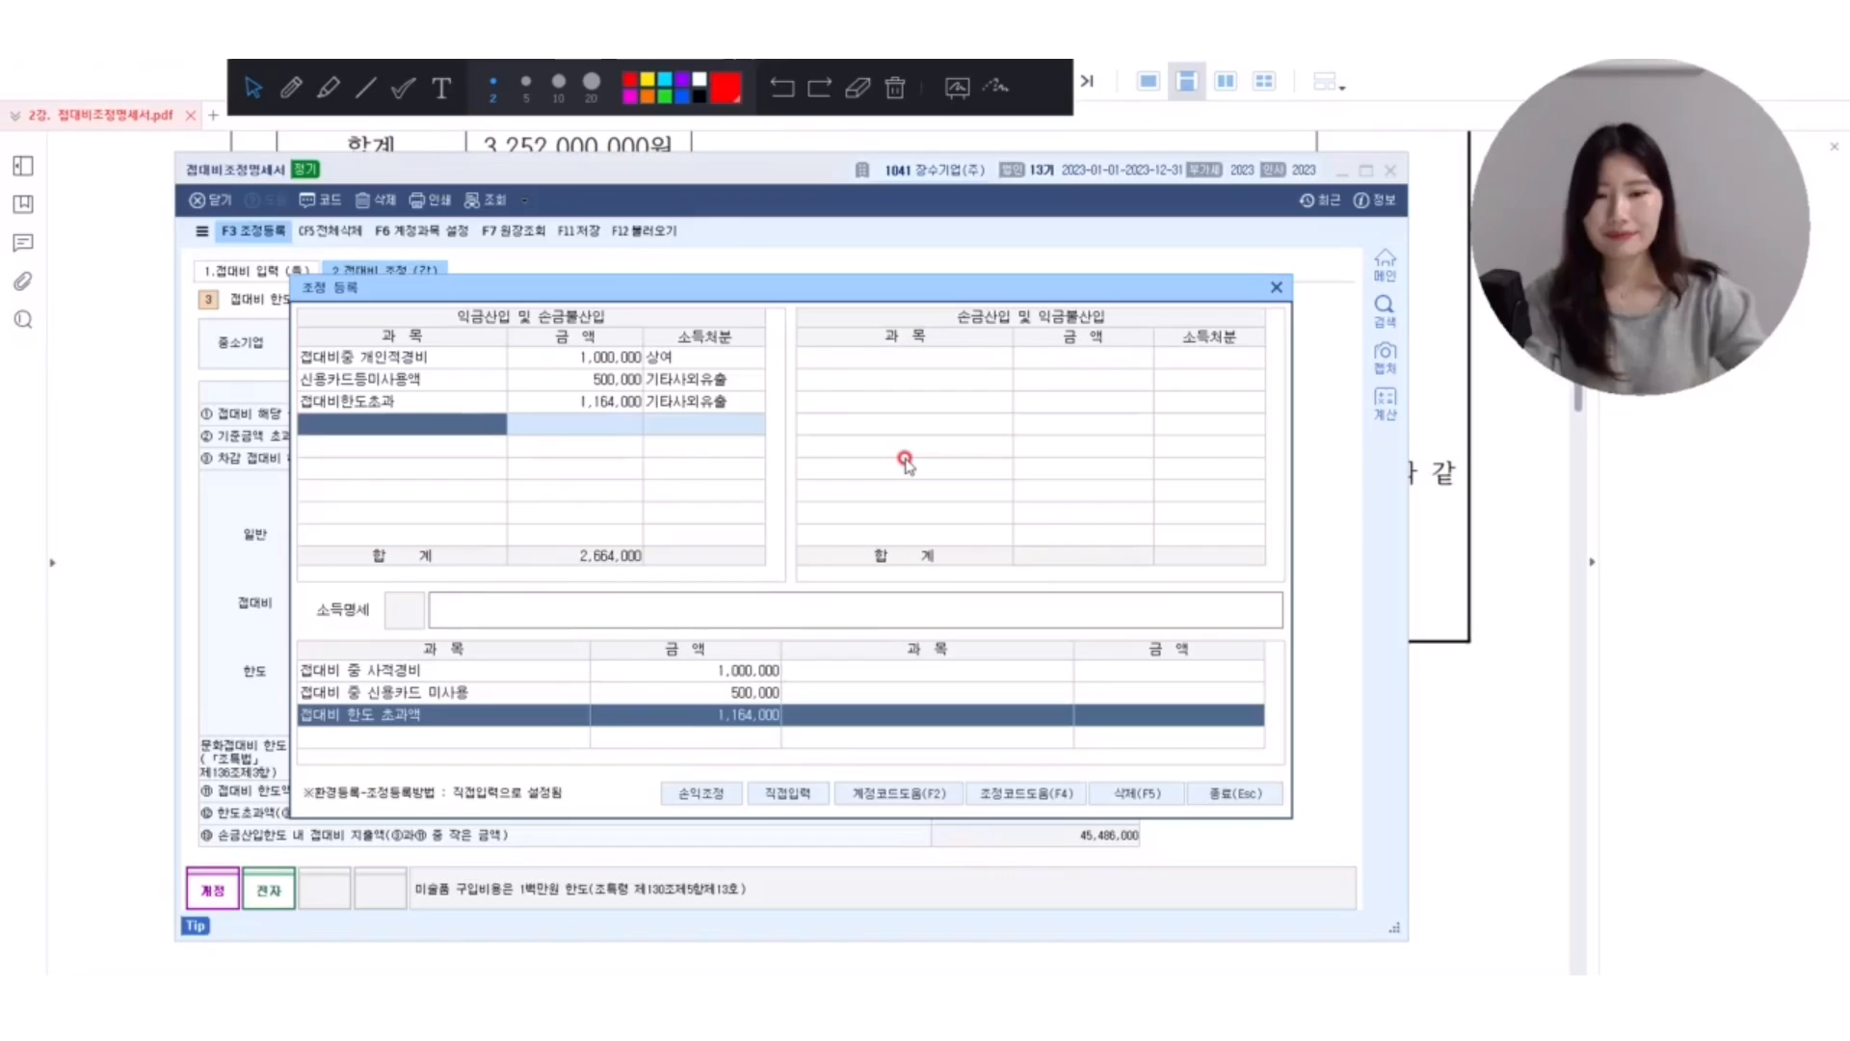
# Close the 조정 등록 dialog, save the 접대비조정명세서 form, and close the form.
pyautogui.click(1217, 792)
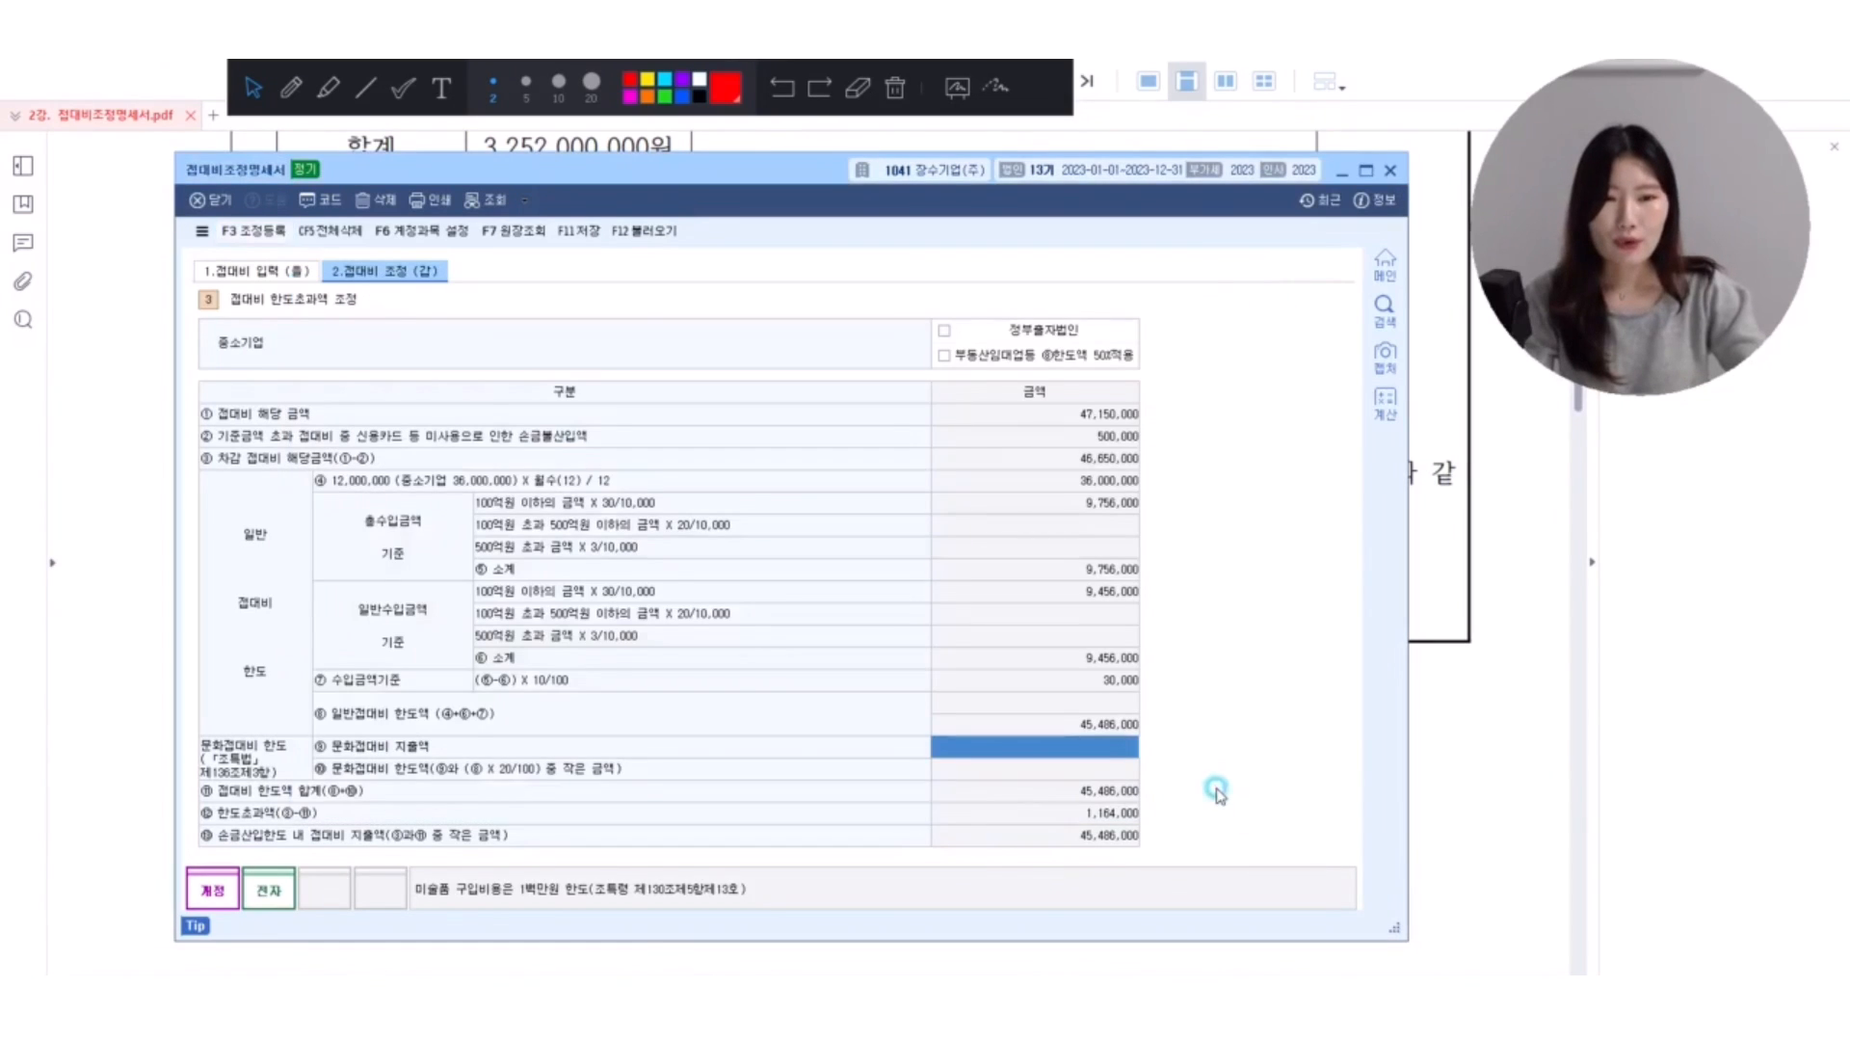
pyautogui.click(581, 232)
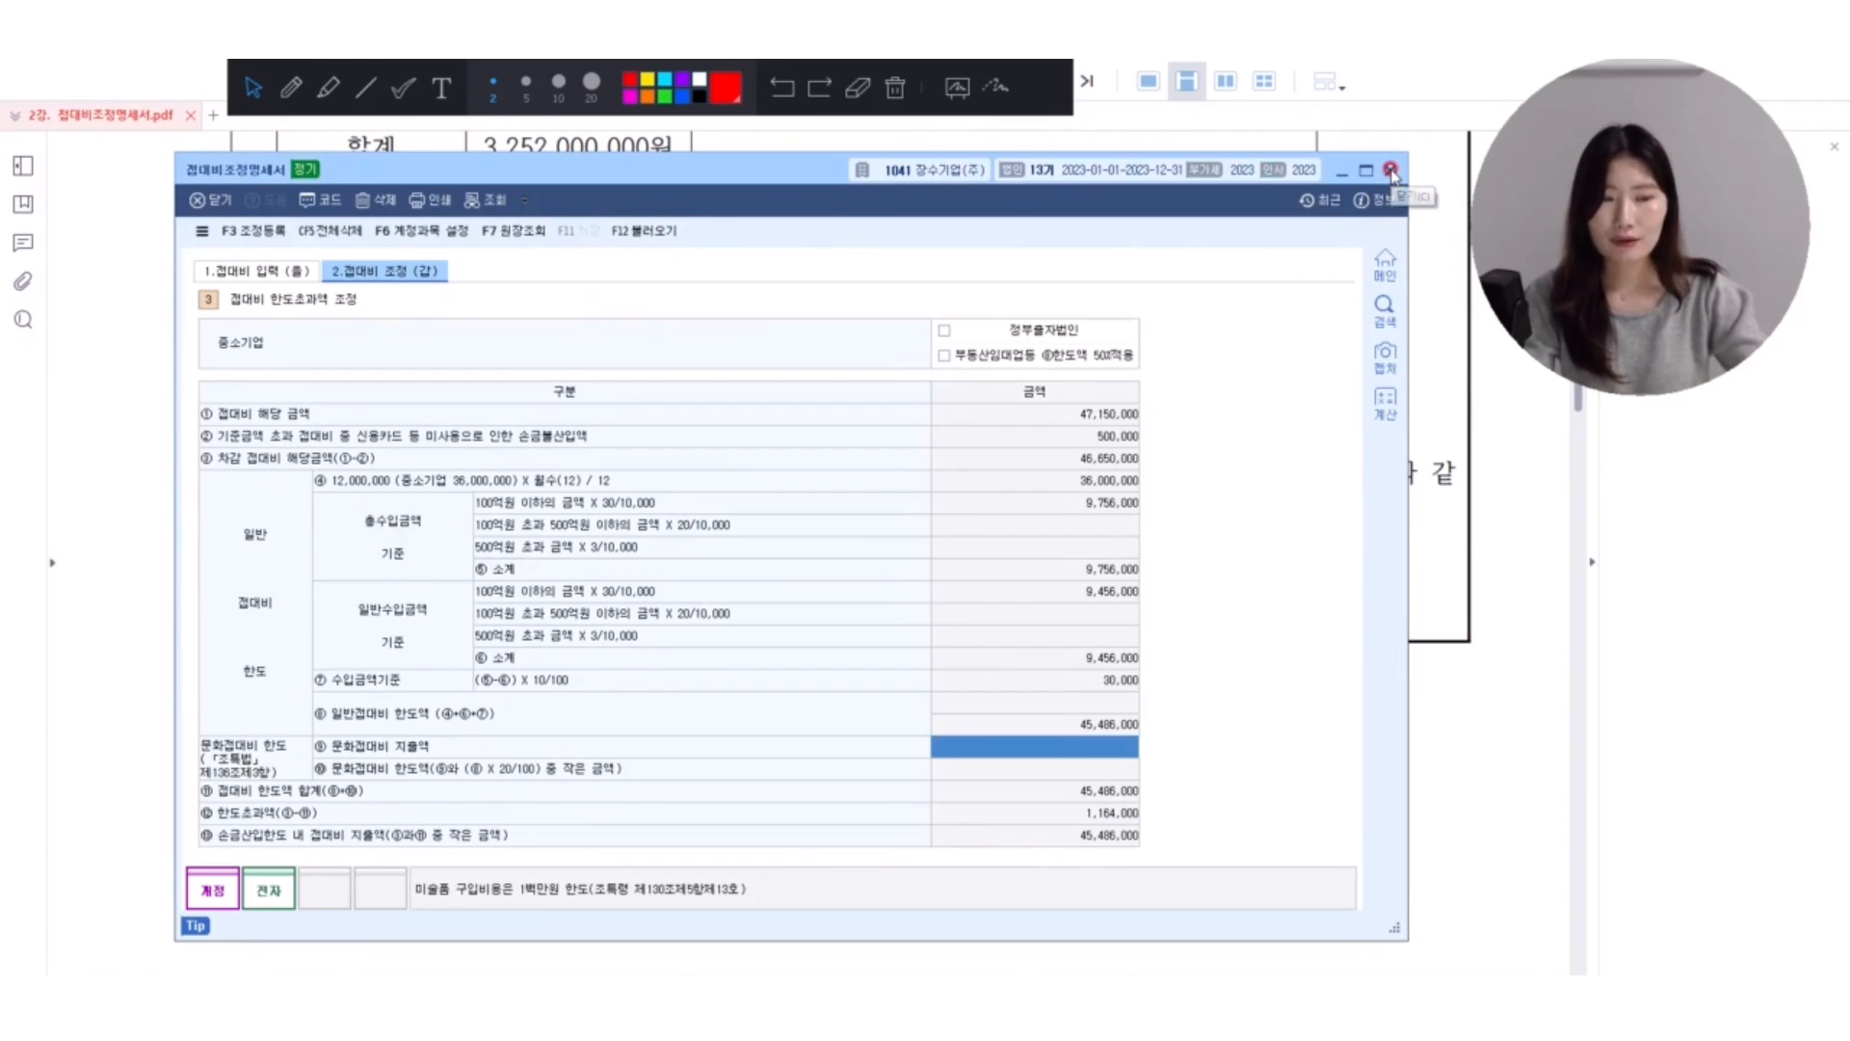
pyautogui.click(1390, 170)
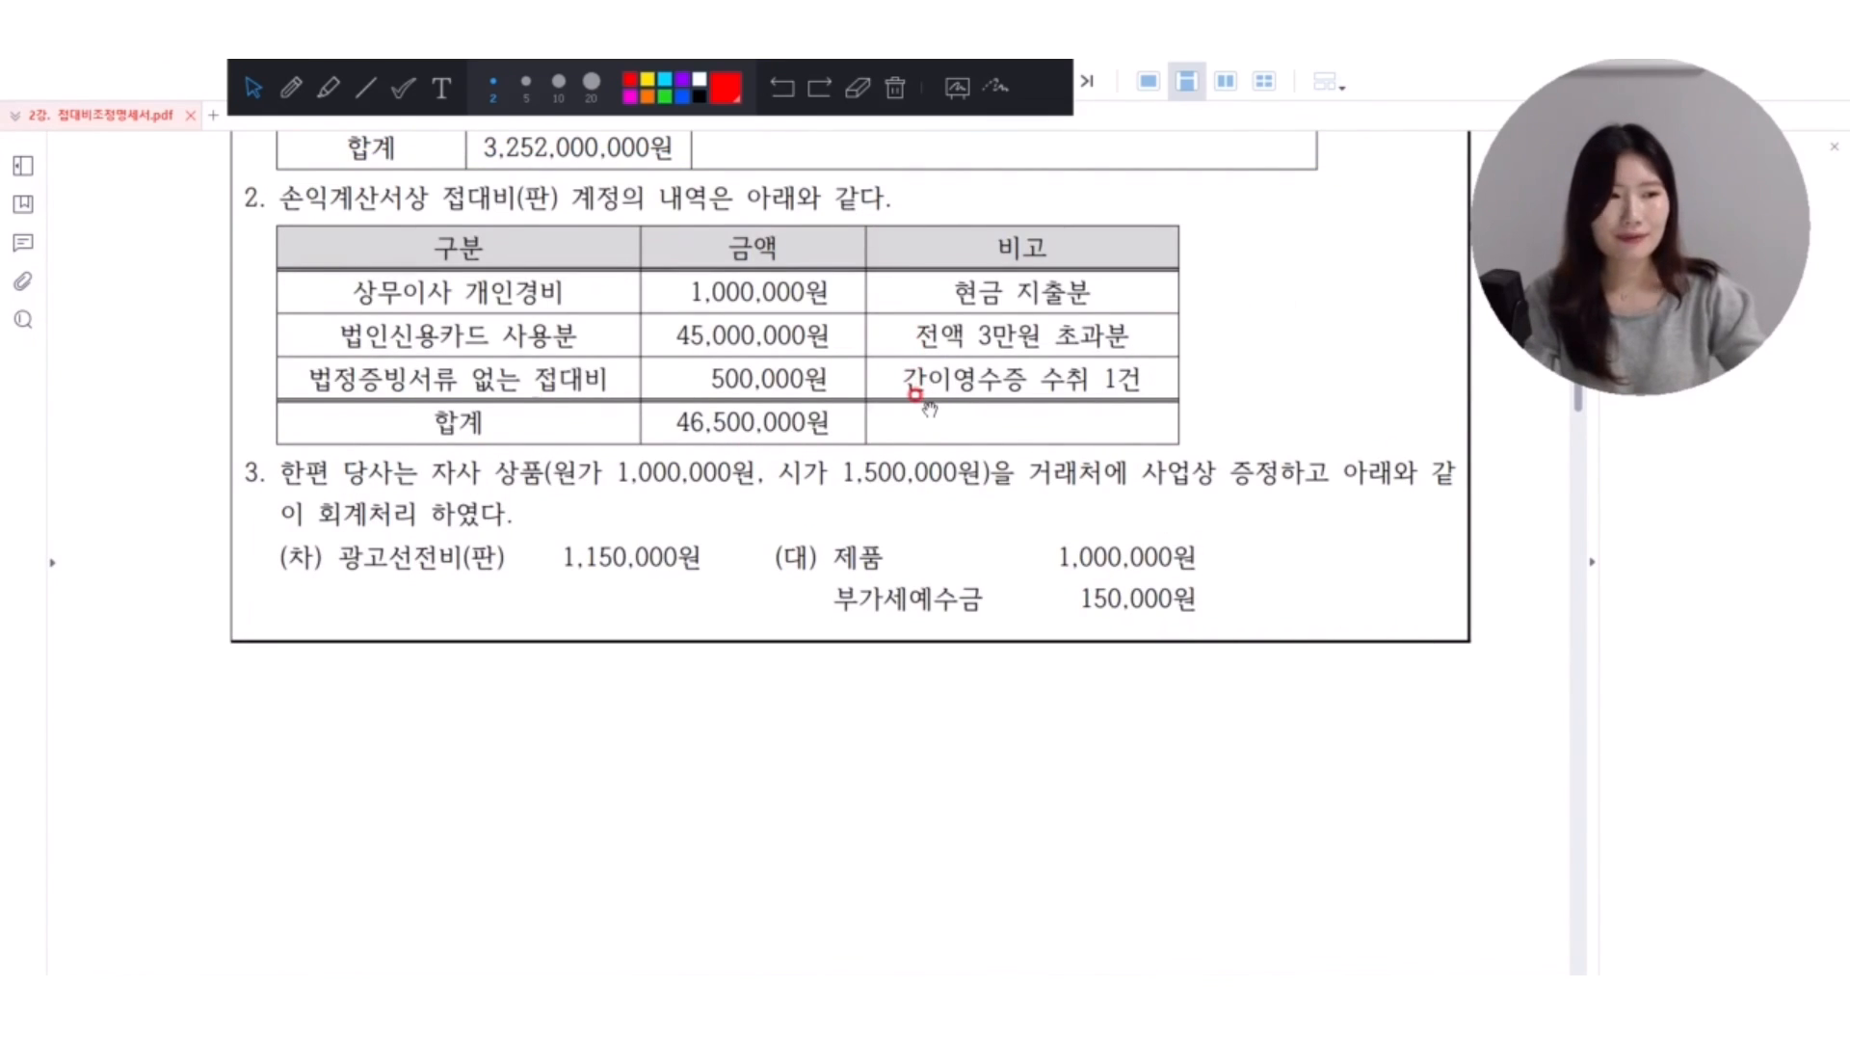
# Go to exercise [3] (장흥기업) in the PDF and activate the red pen.
pyautogui.scroll(-10, 928, 409)
pyautogui.click(289, 89)
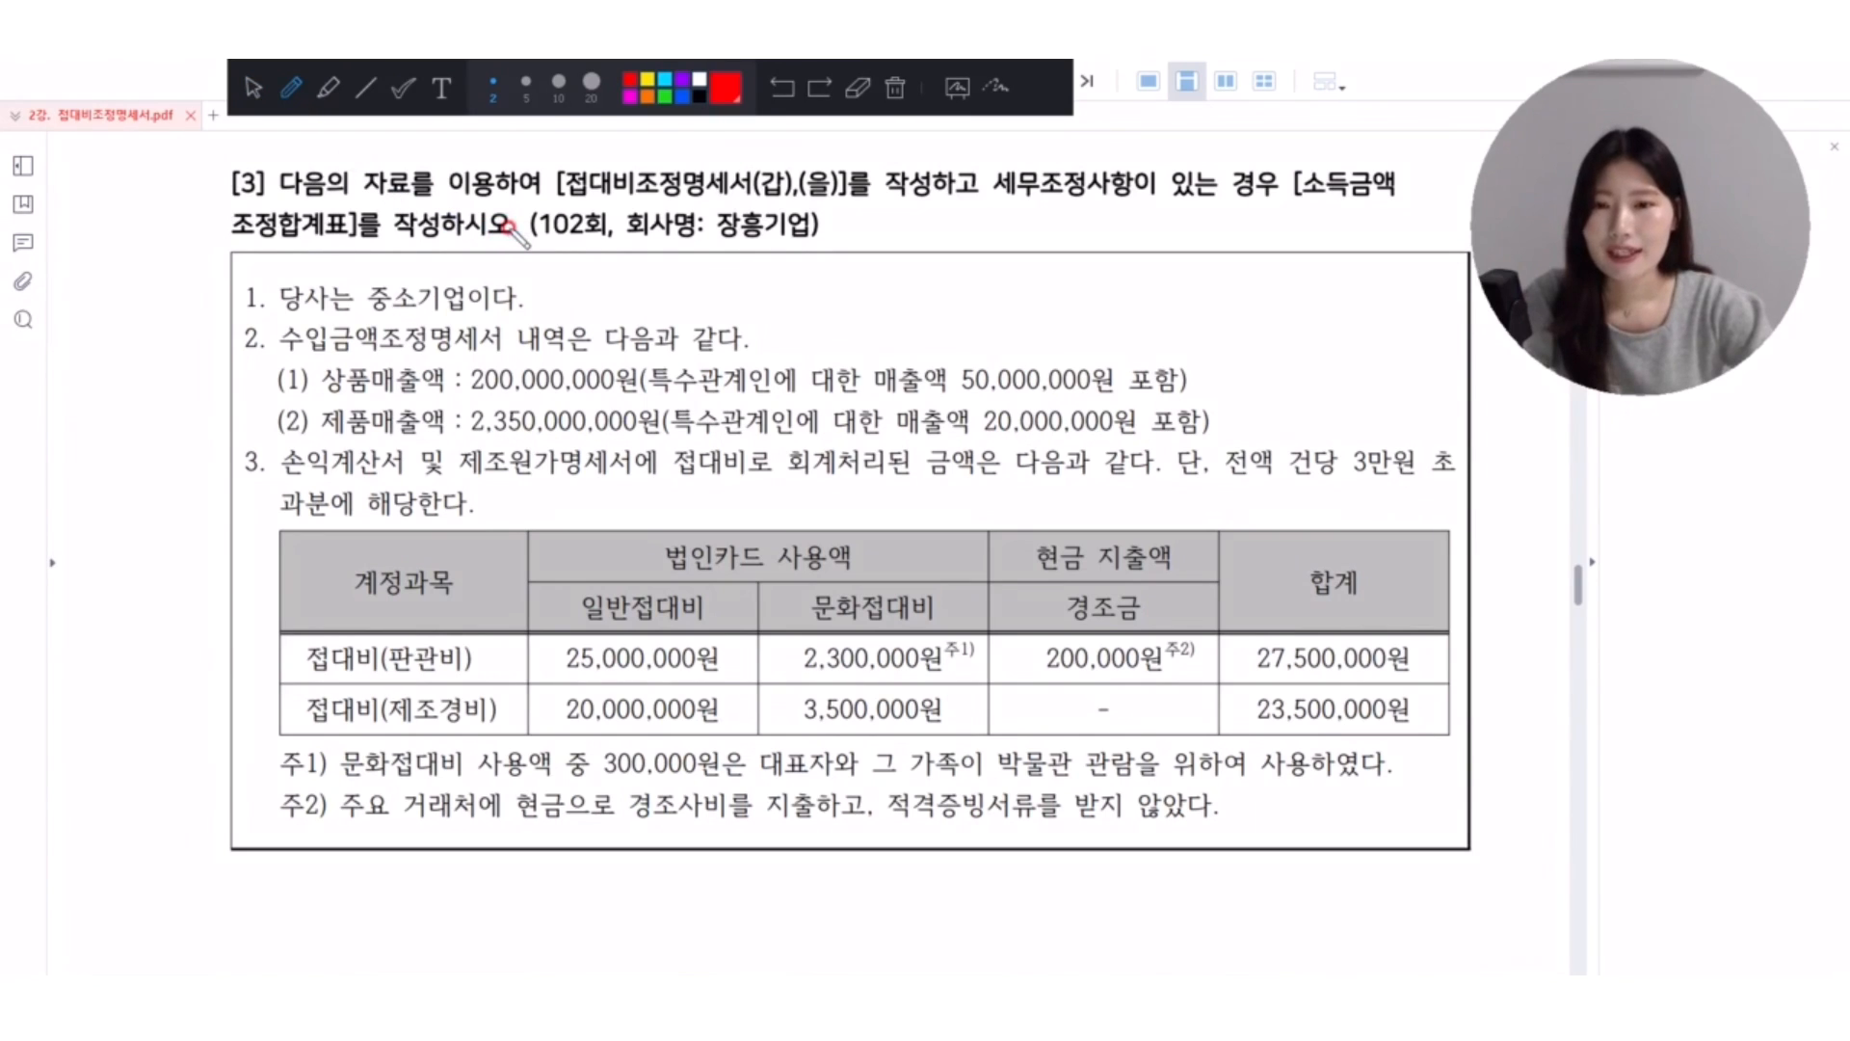
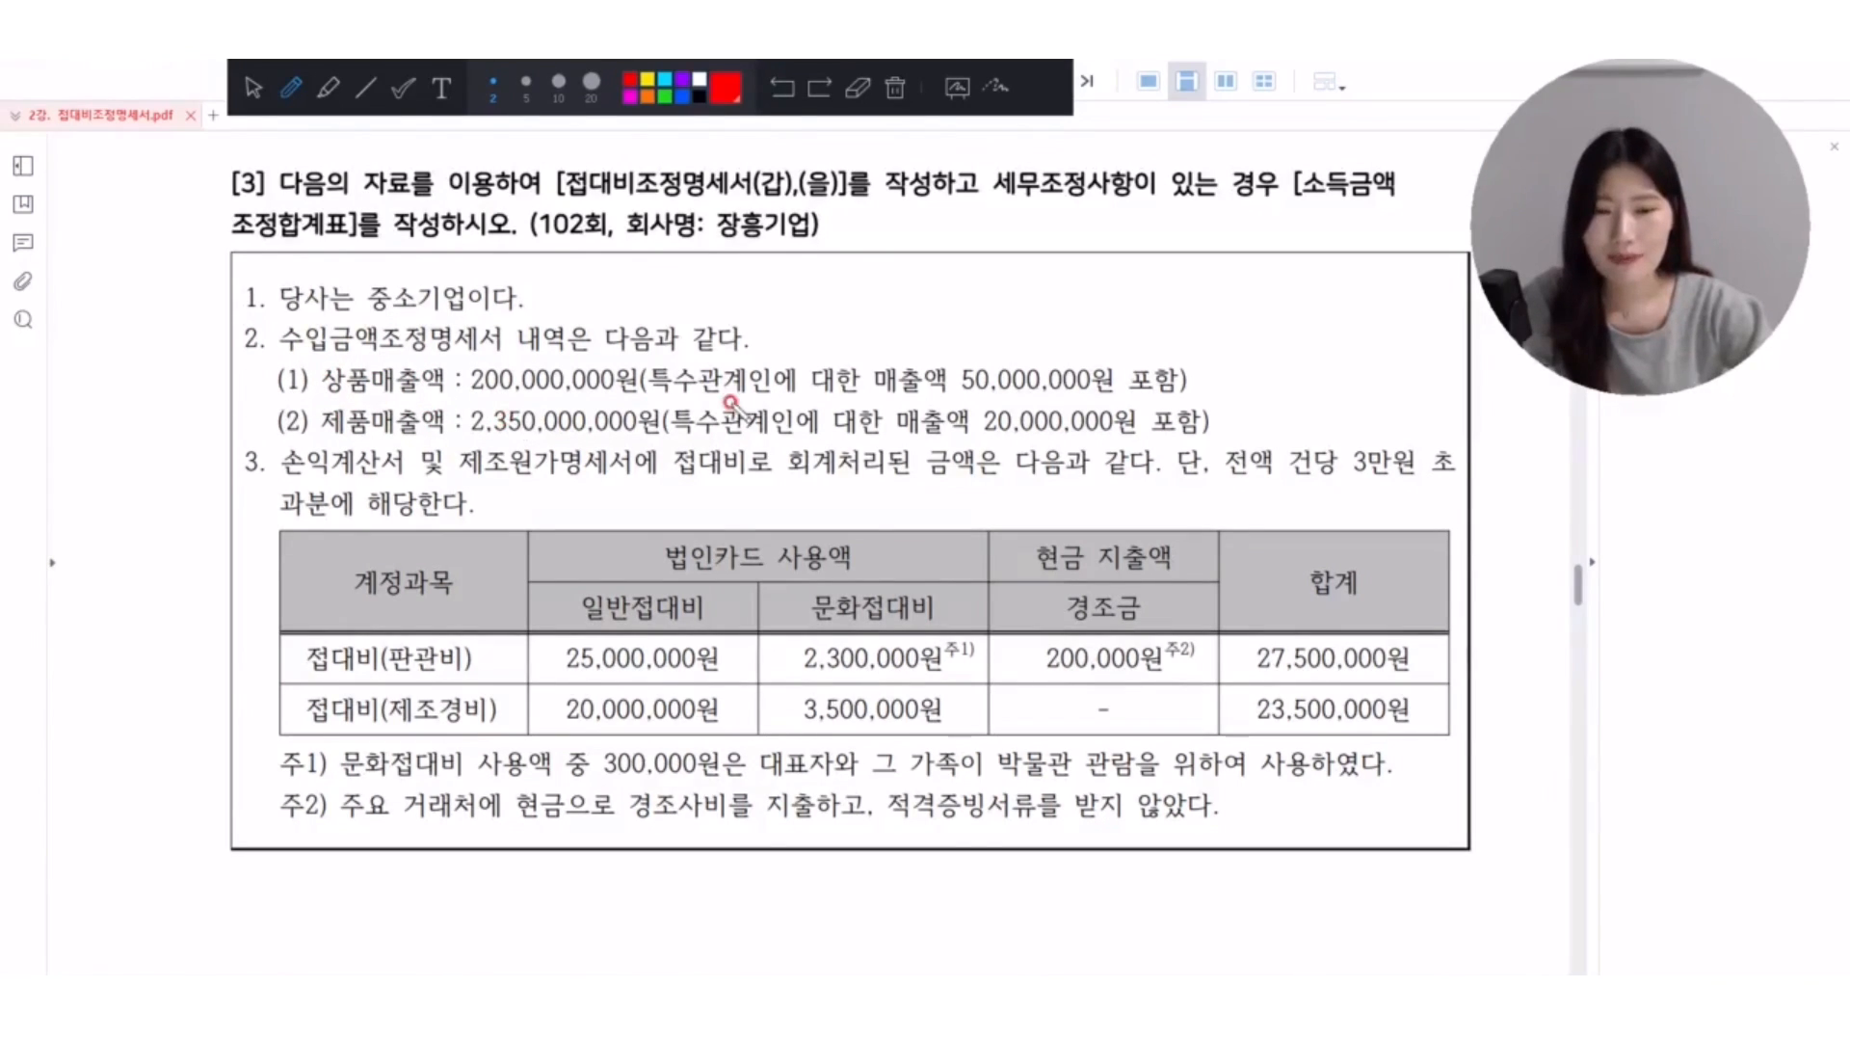
# Circle in red the related-party sales amounts 50,000,000원 and 20,000,000원 in item 2, and return to the selection pointer.
pyautogui.moveTo(1118, 358)
pyautogui.mouseDown()
pyautogui.moveTo(959, 395)
pyautogui.moveTo(968, 438)
pyautogui.moveTo(1132, 436)
pyautogui.moveTo(1118, 361)
pyautogui.mouseUp()
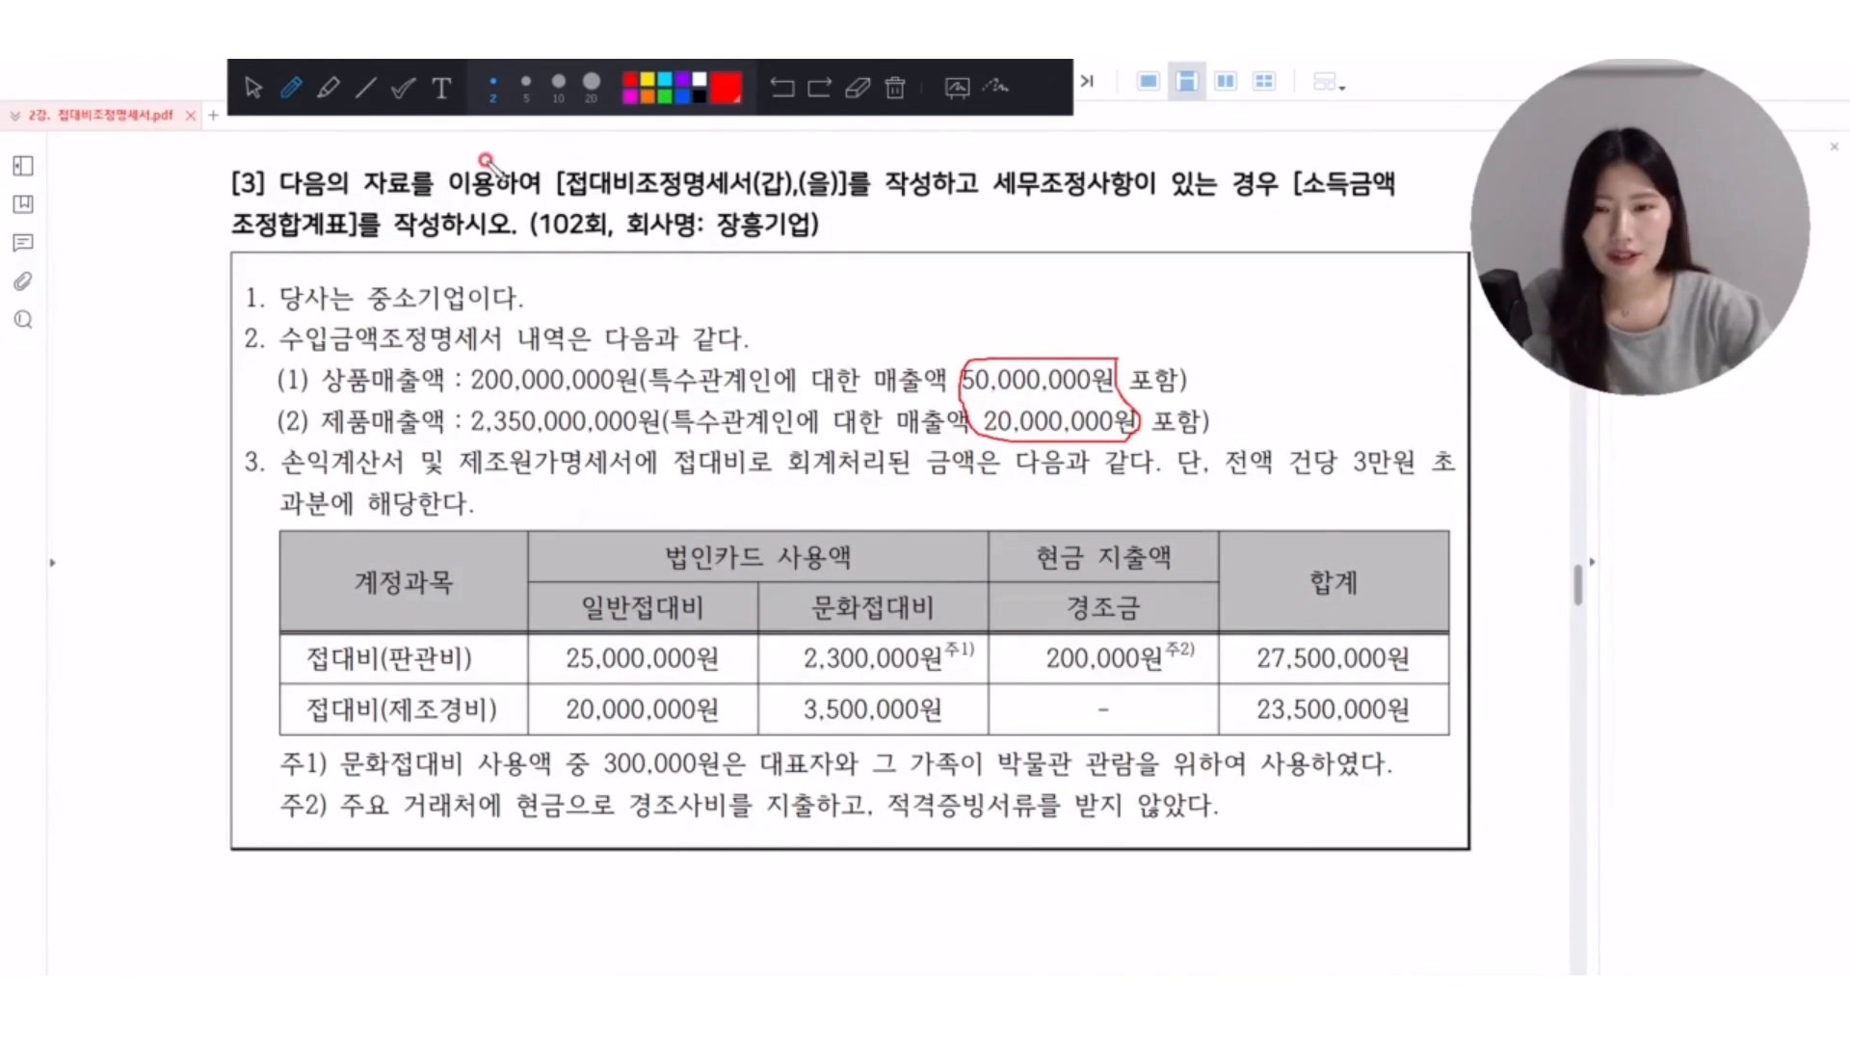
pyautogui.click(254, 88)
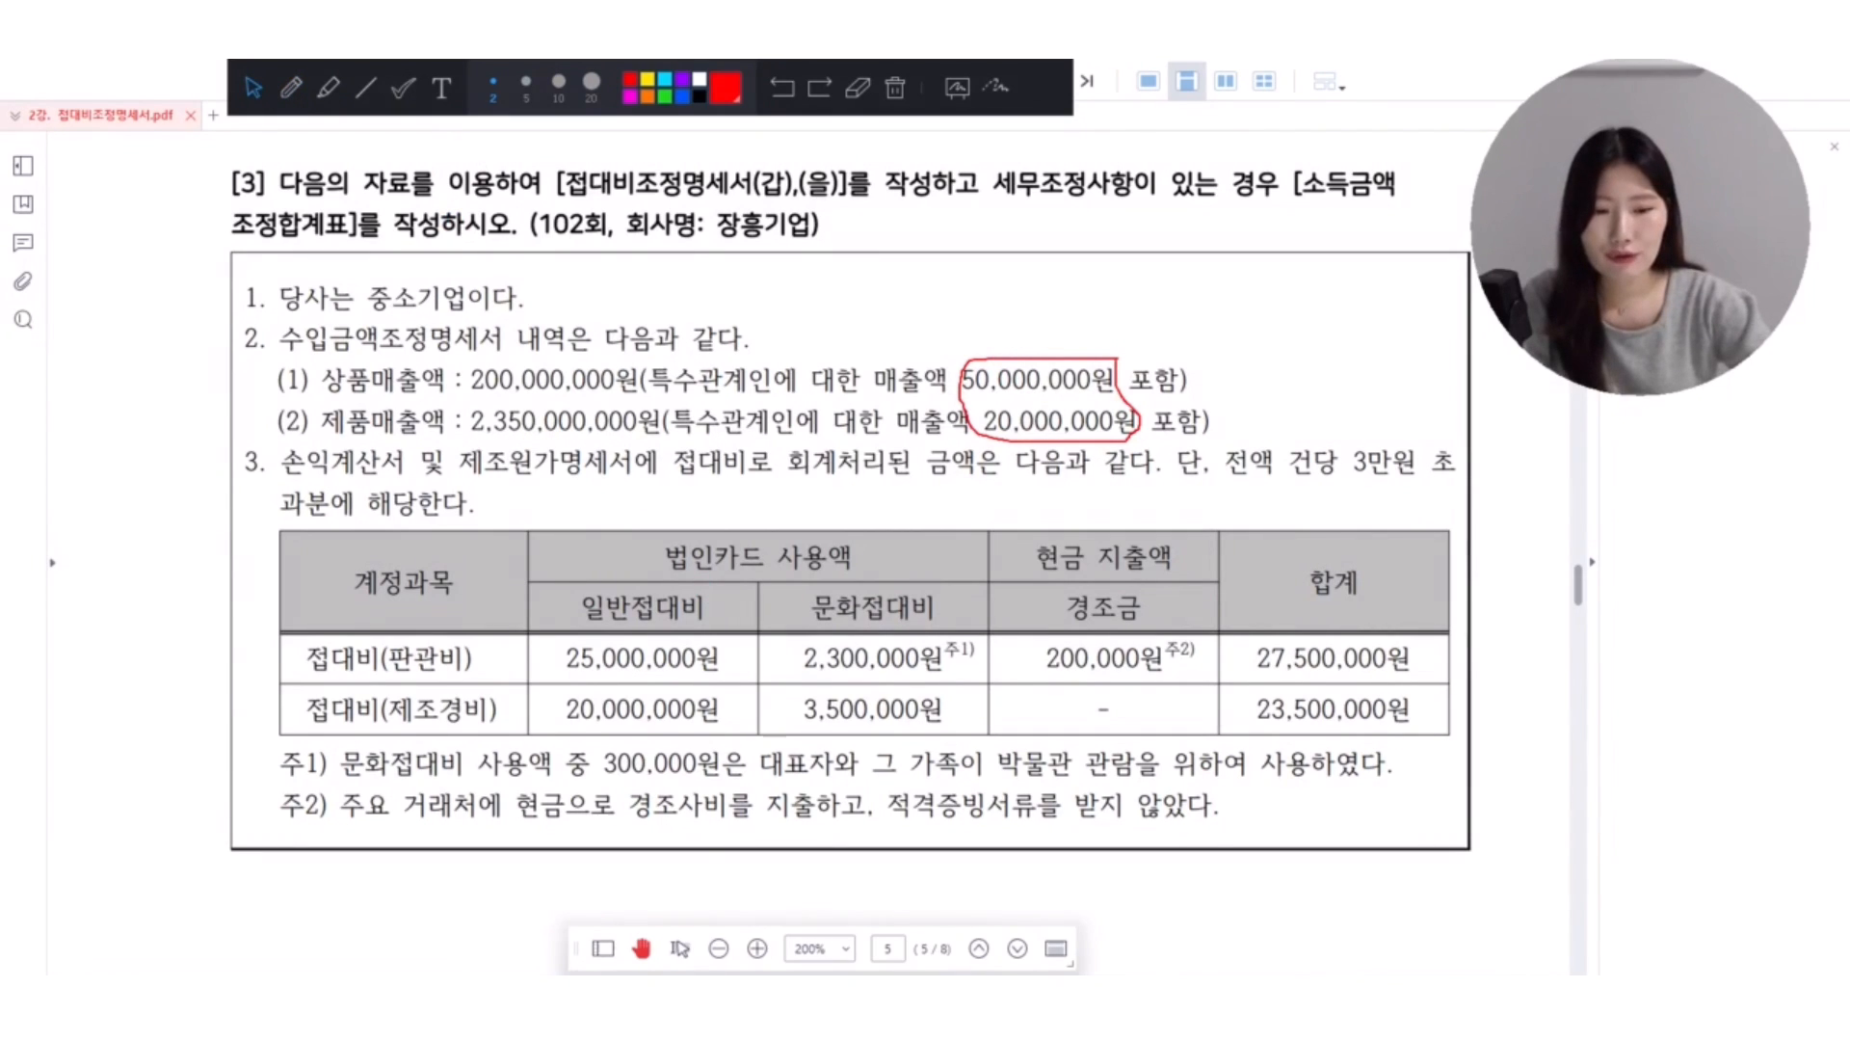
# Switch to KcLep and change the company to 장흥기업(주), looking it up with code 102.
pyautogui.hotkey('alt', 'Tab')
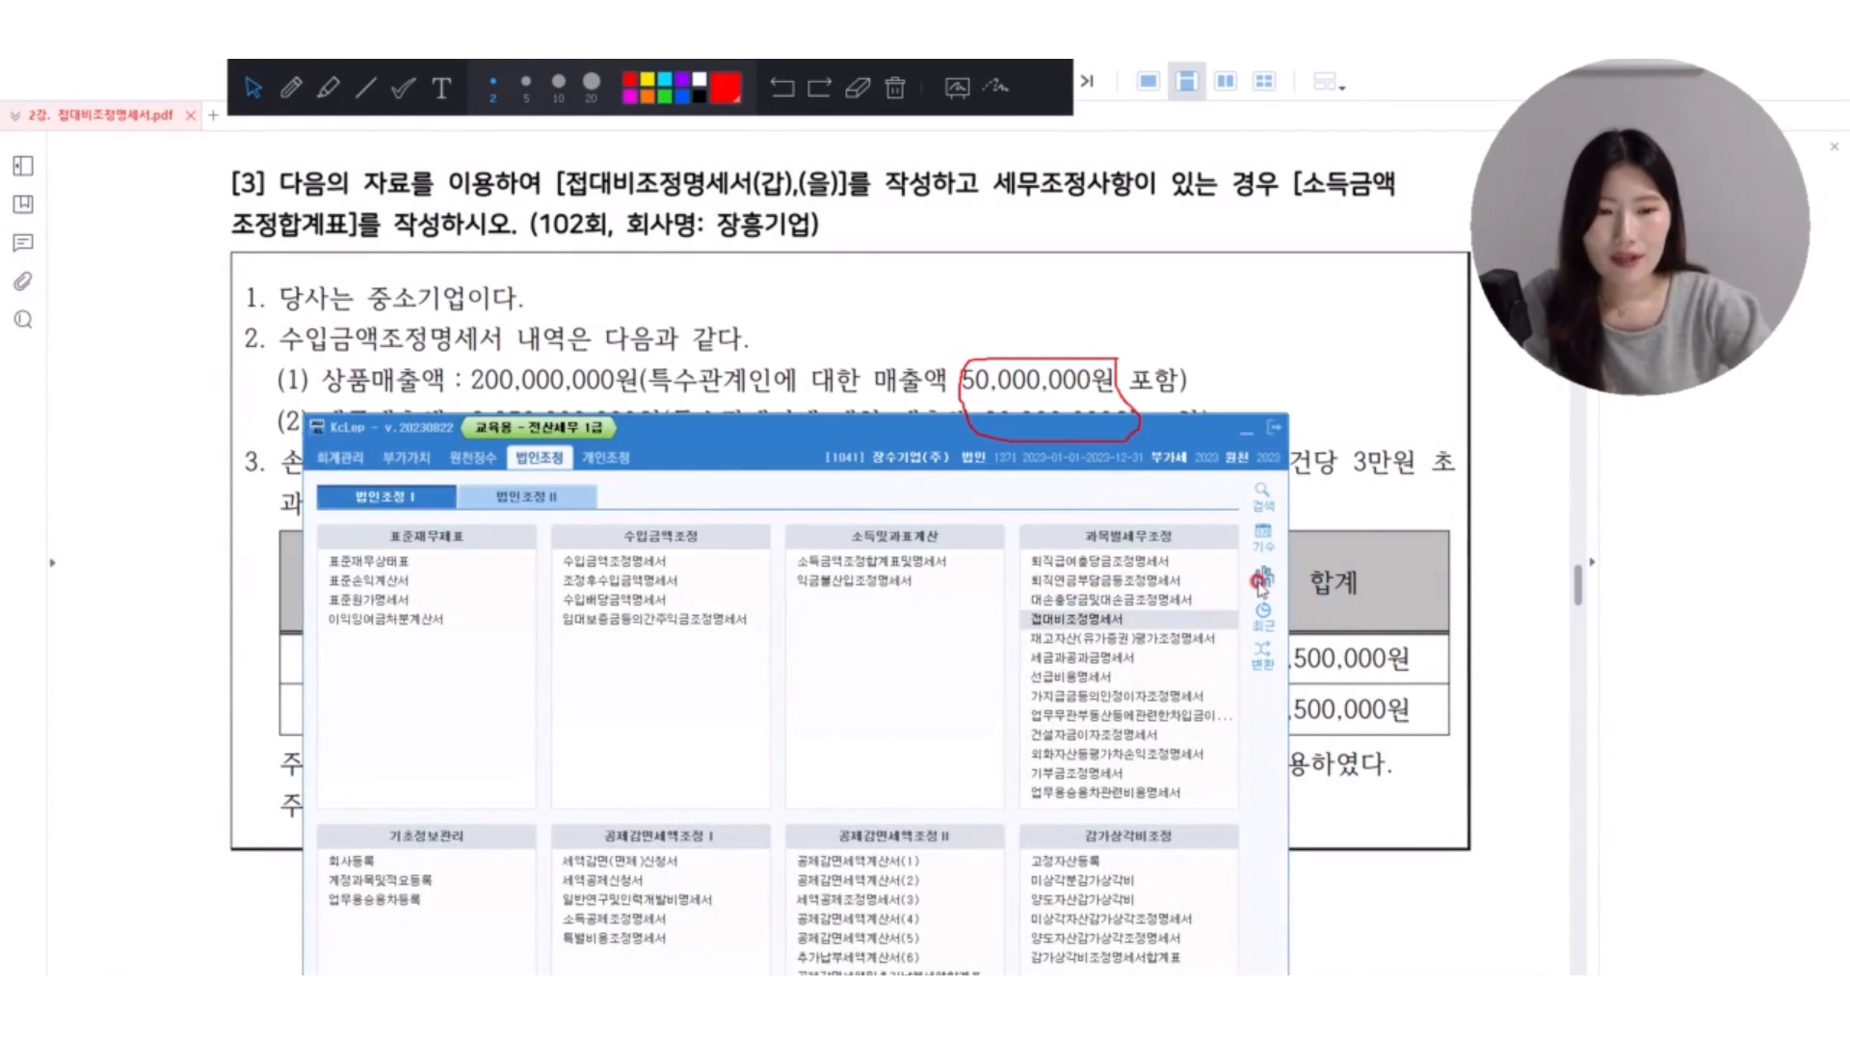
pyautogui.click(1260, 583)
pyautogui.write('1021')
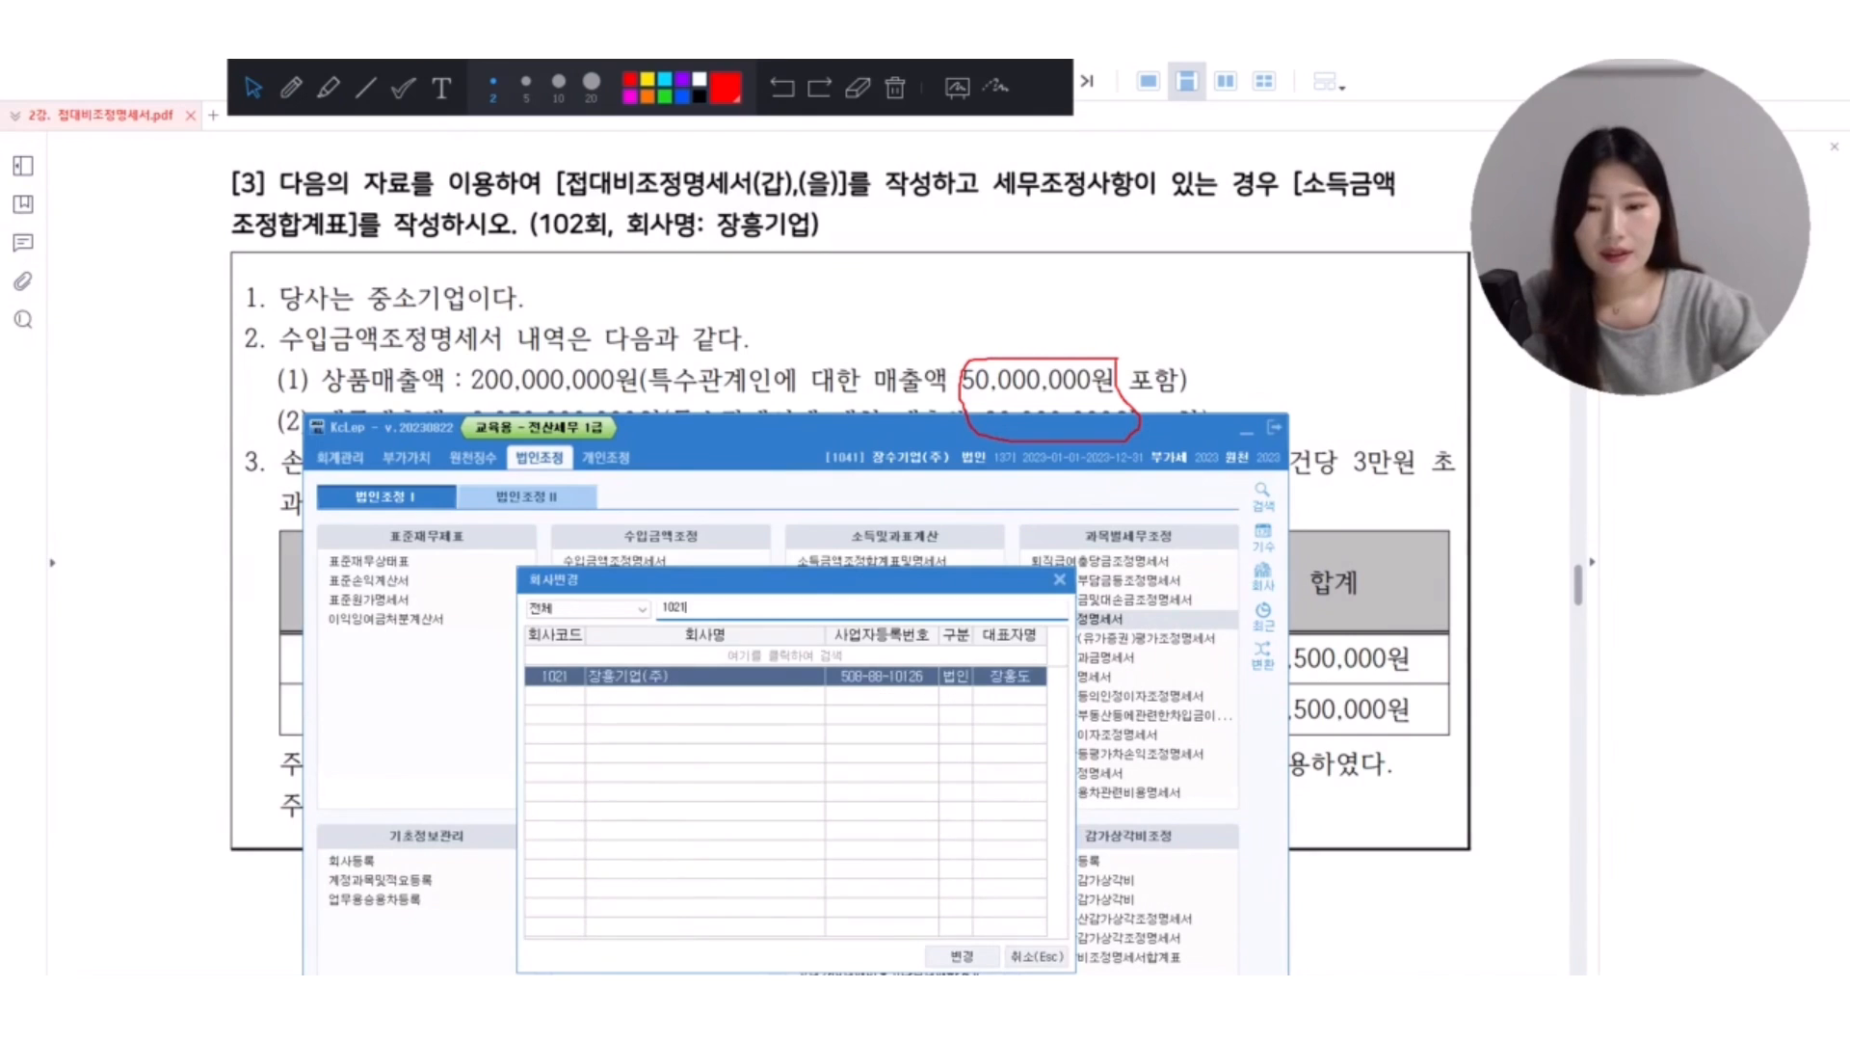
pyautogui.press('Return')
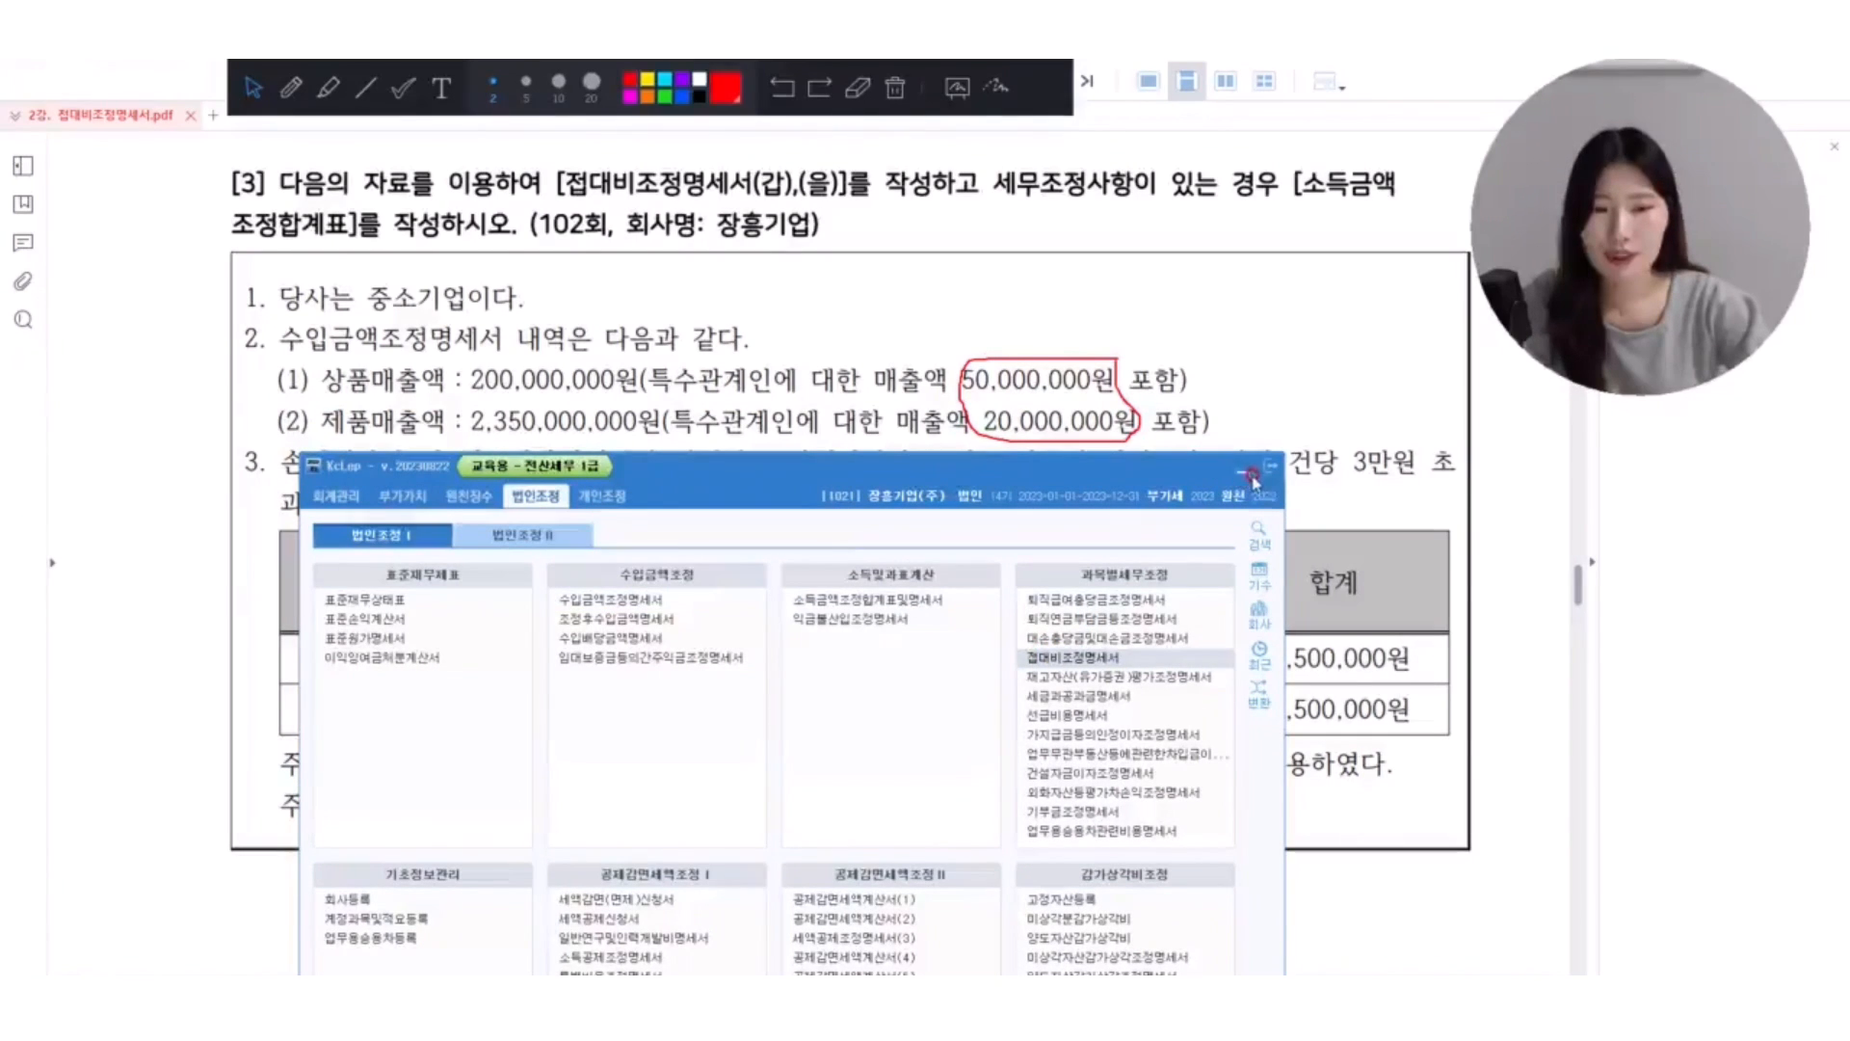
# Open the 접대비조정명세서 form for 장흥기업 and load its 접대비 account amounts.
pyautogui.moveTo(784, 173); pyautogui.dragTo(789, 473)
pyautogui.click(335, 537)
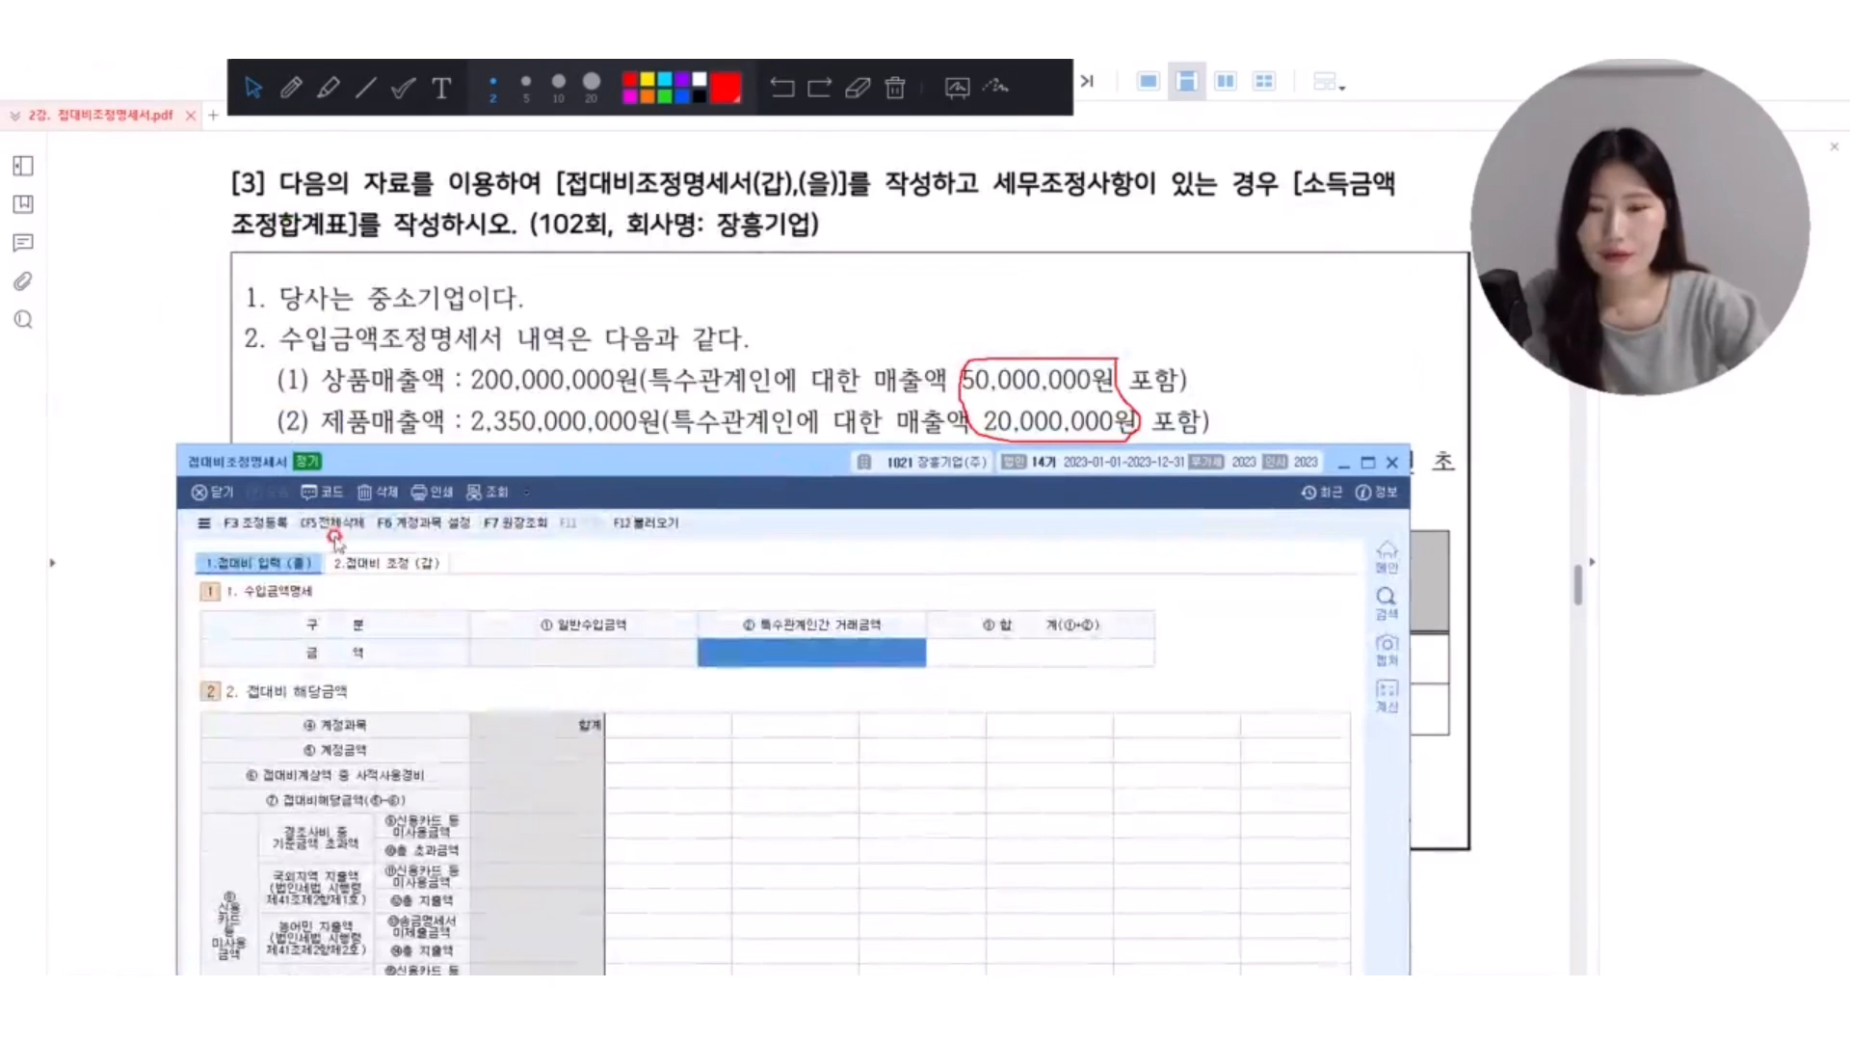
pyautogui.click(646, 522)
pyautogui.click(771, 901)
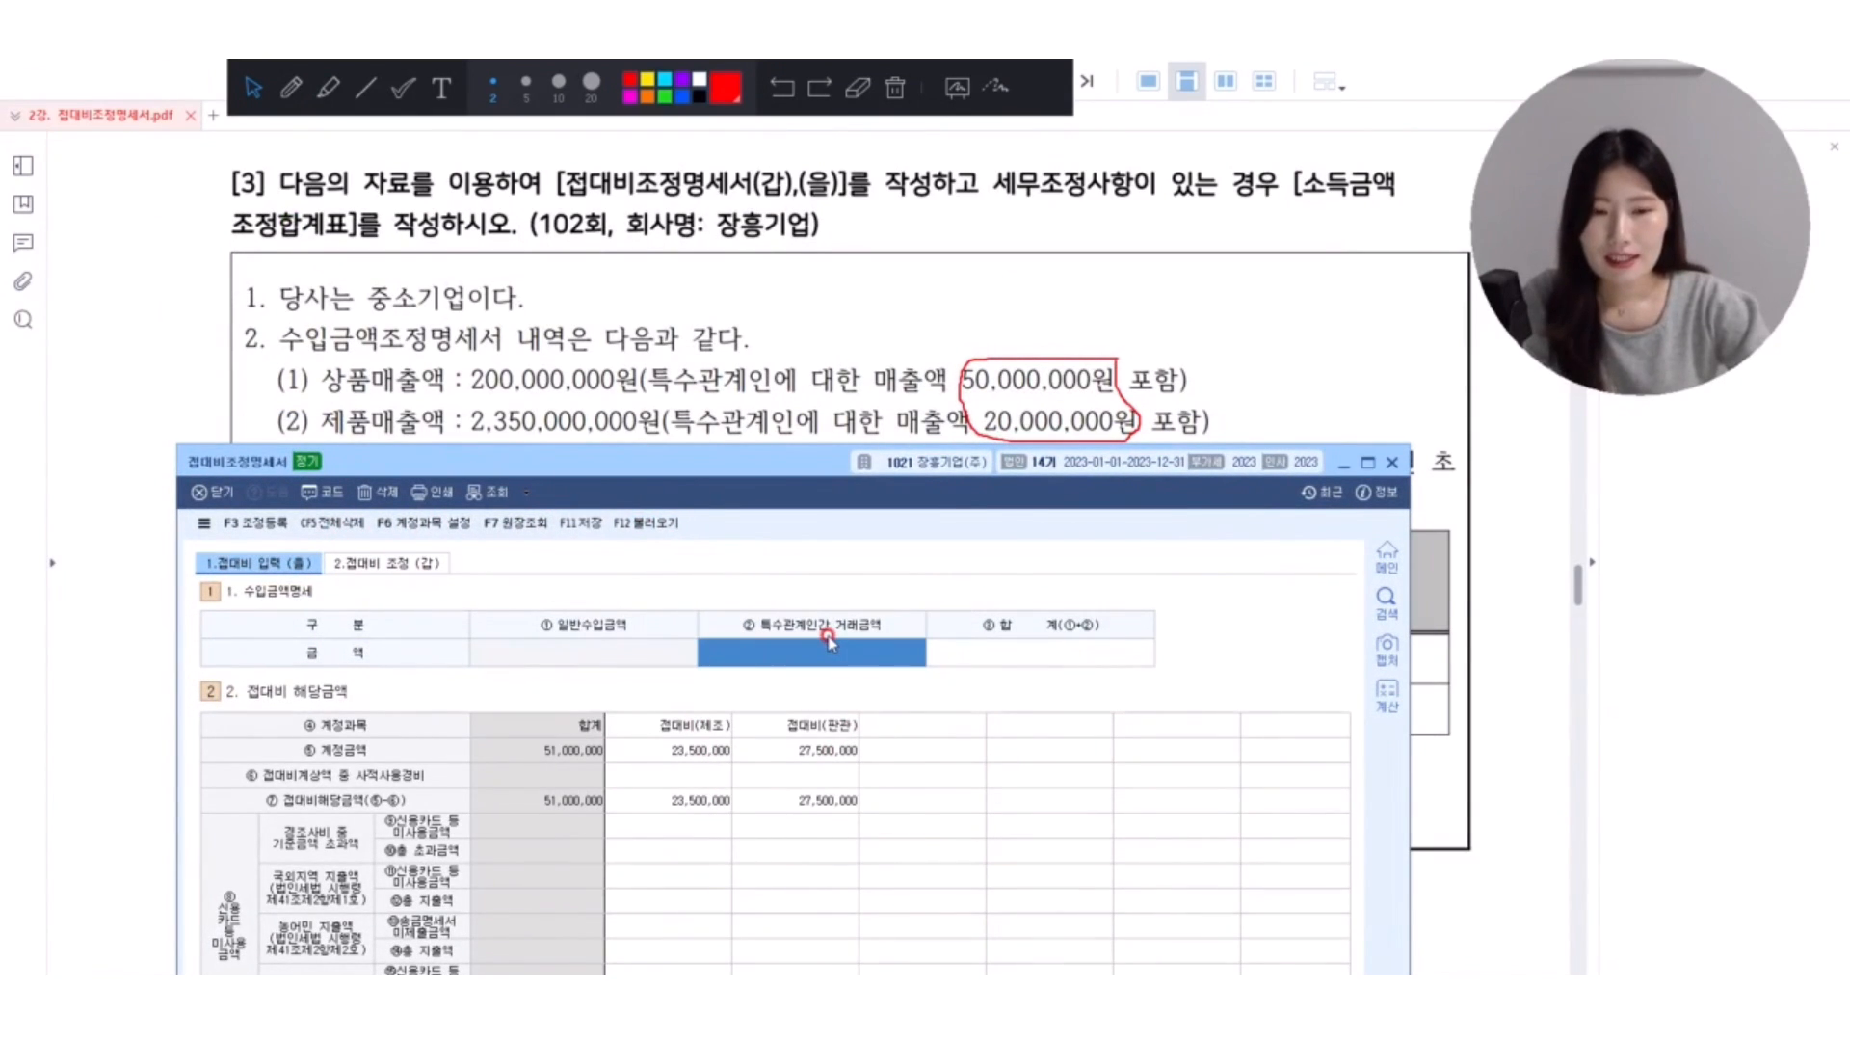
# Enter 70,000,000 as 특수관계인간 거래금액 and 2,550,000,000 as the 합계 in 수입금액명세.
pyautogui.write('7')
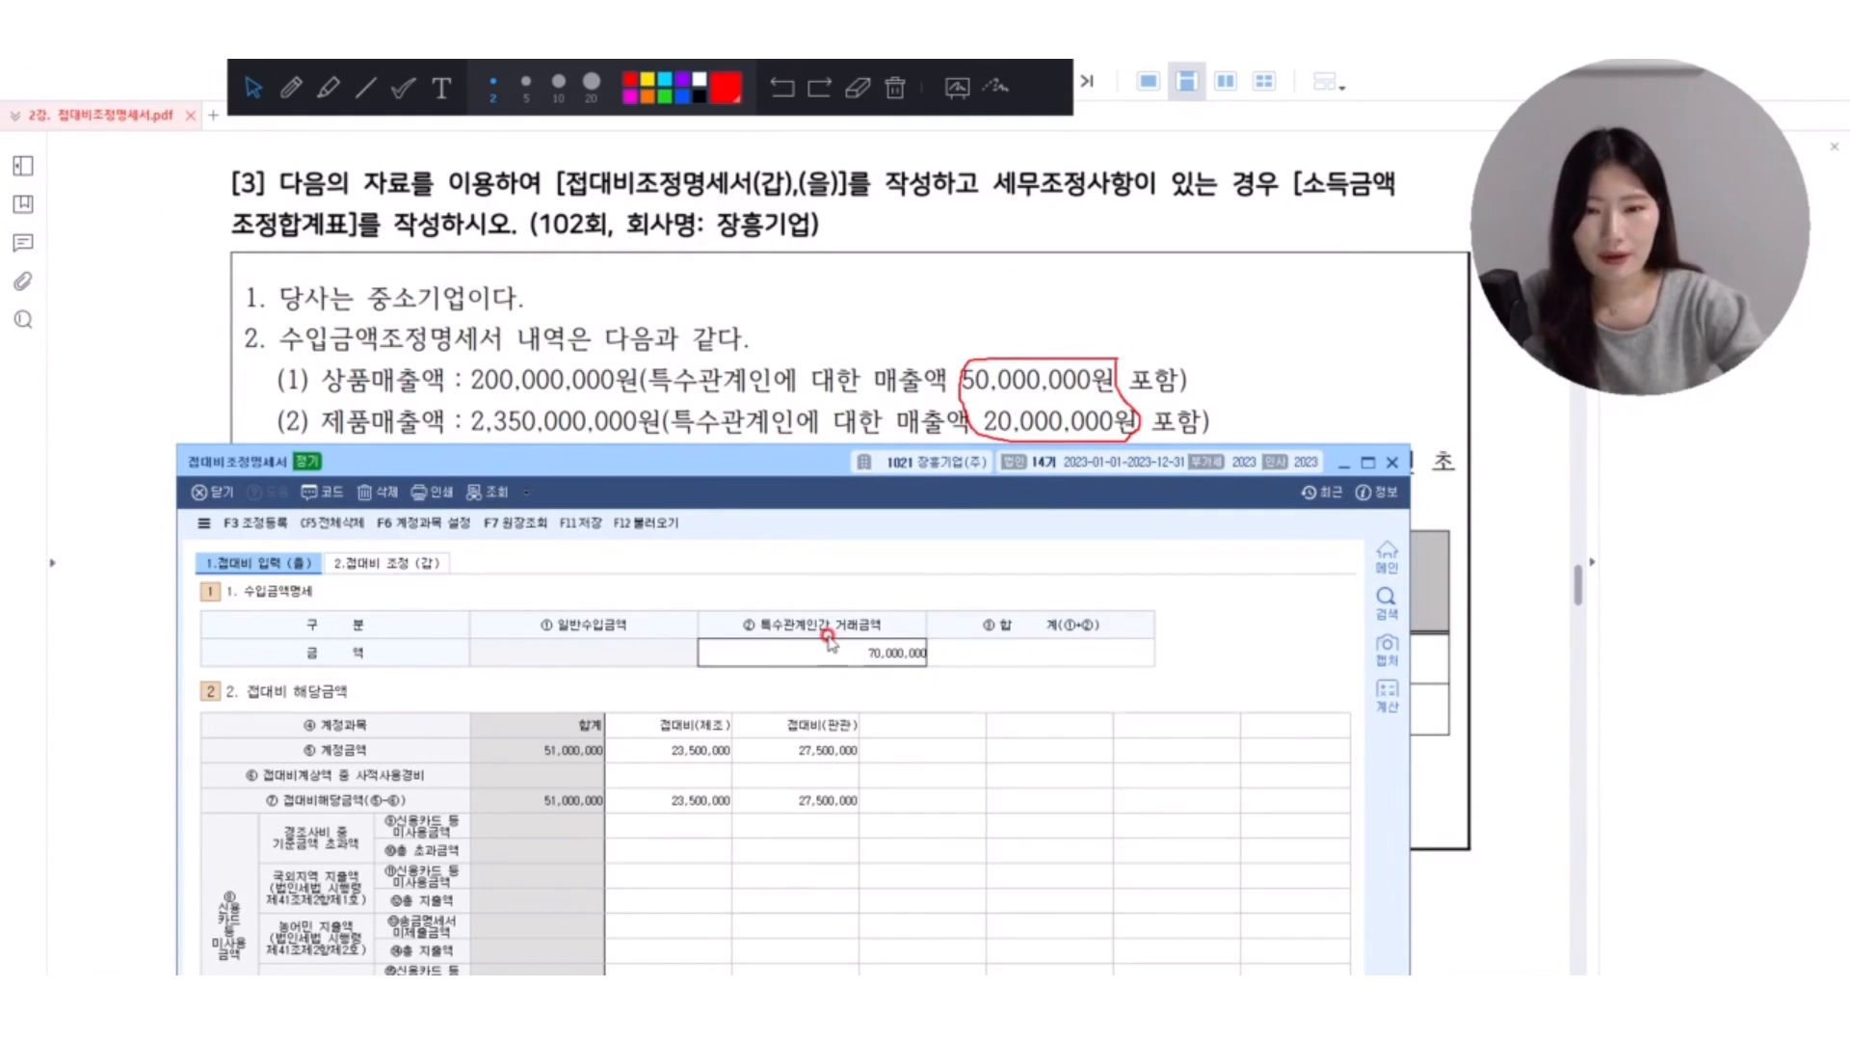
pyautogui.write('0,000,000')
pyautogui.press('Return')
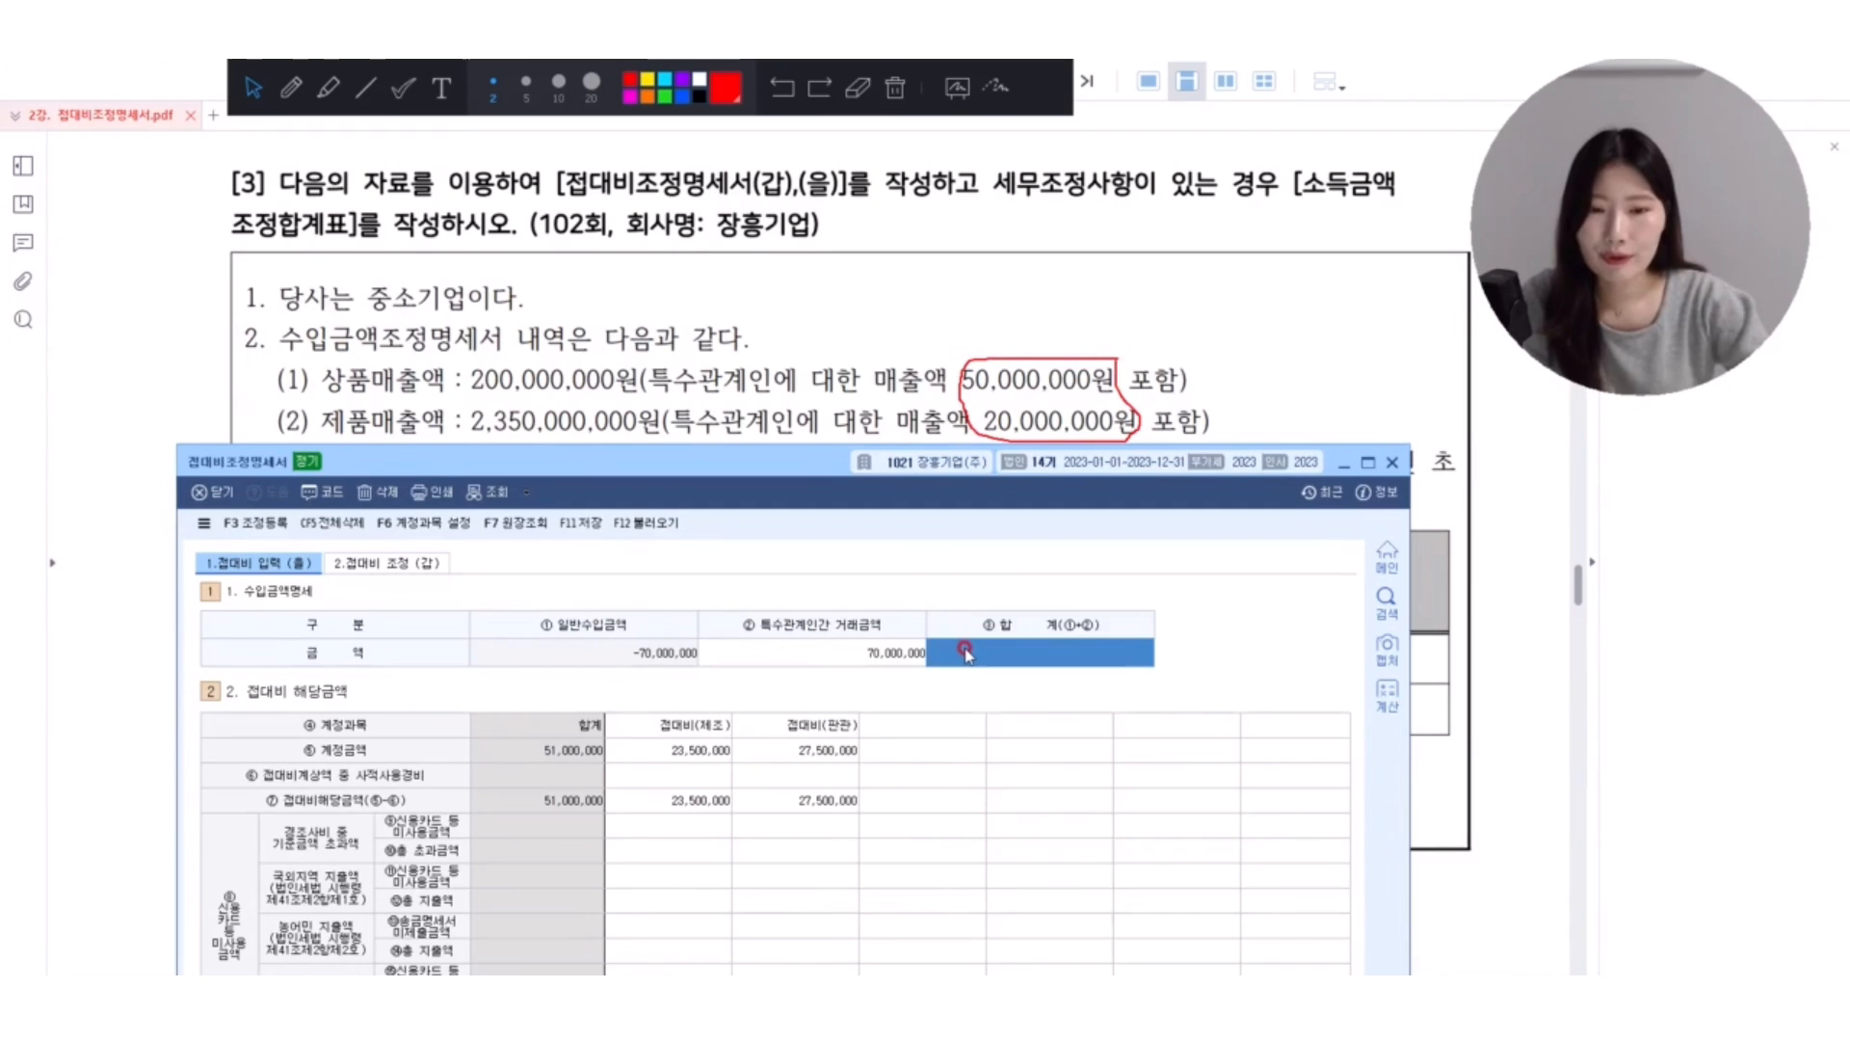
pyautogui.write('2550000000')
pyautogui.press('Return')
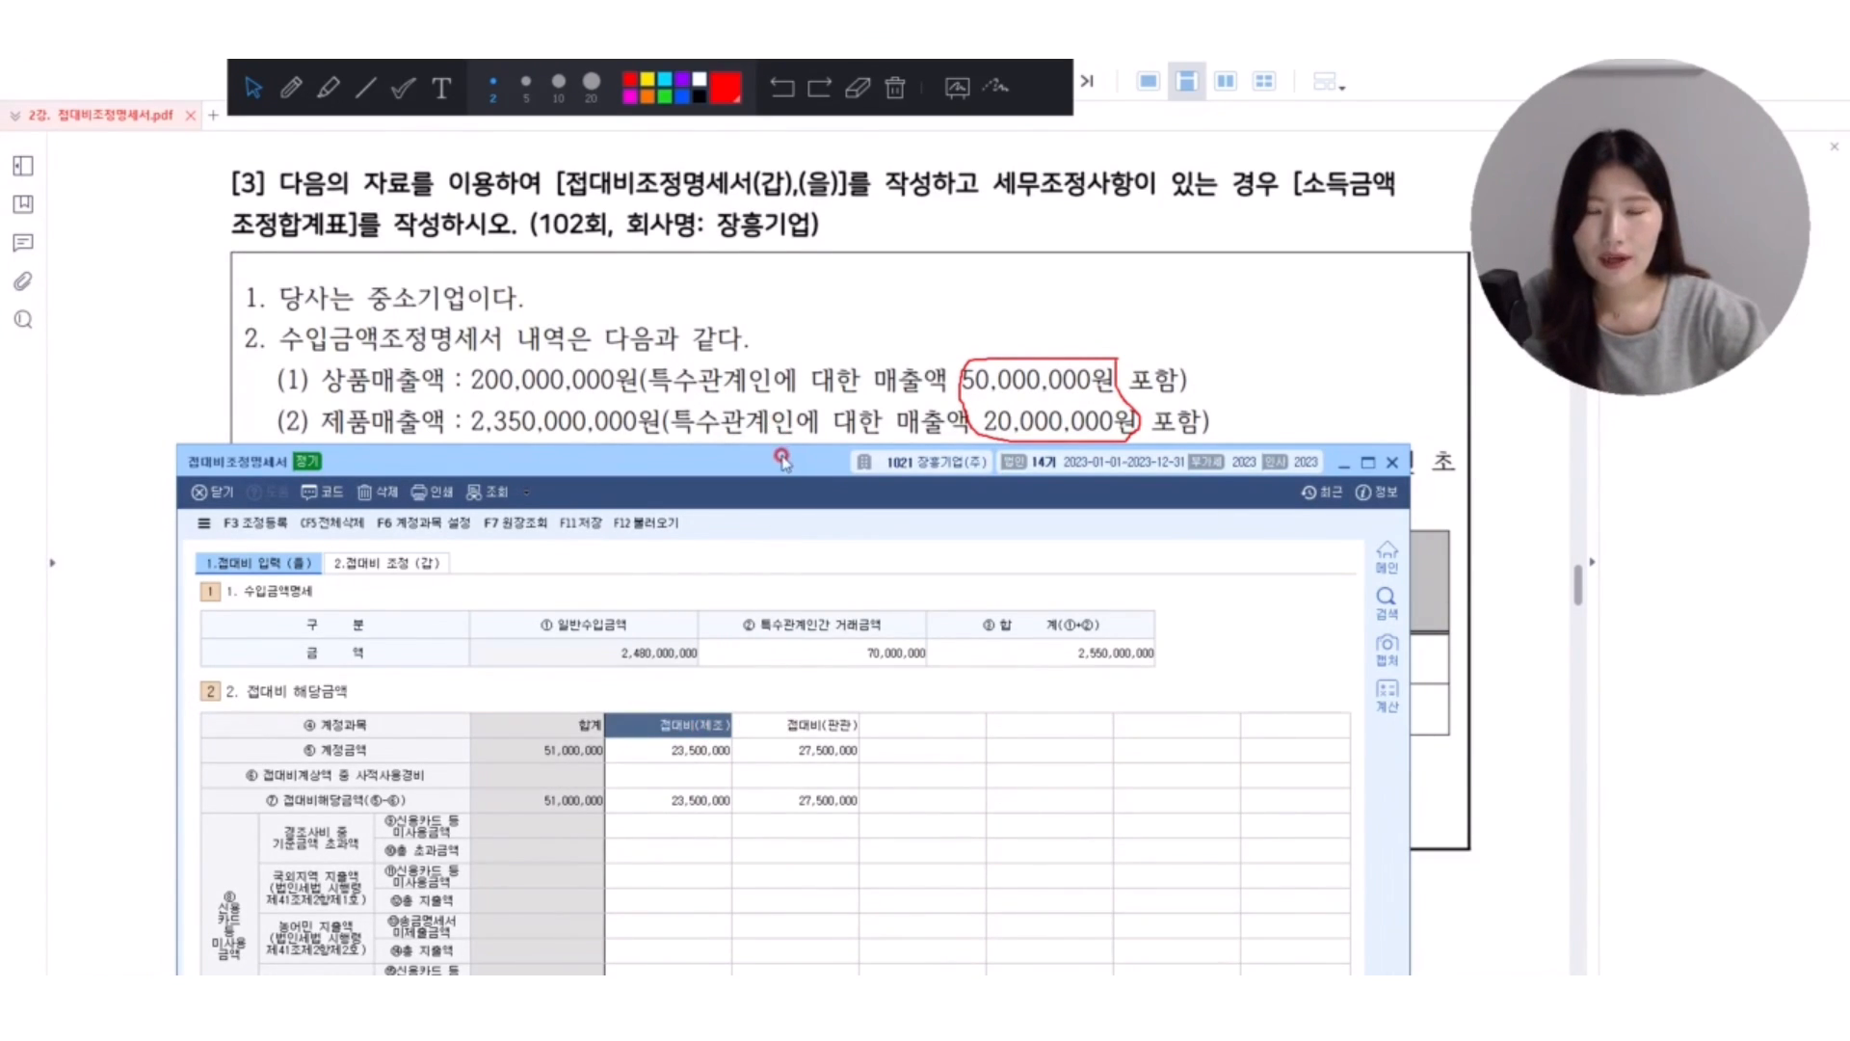
# Arrange the windows so the form sits below item 3 of the PDF, and erase the red markings.
pyautogui.moveTo(784, 459); pyautogui.dragTo(784, 591)
pyautogui.click(1222, 468)
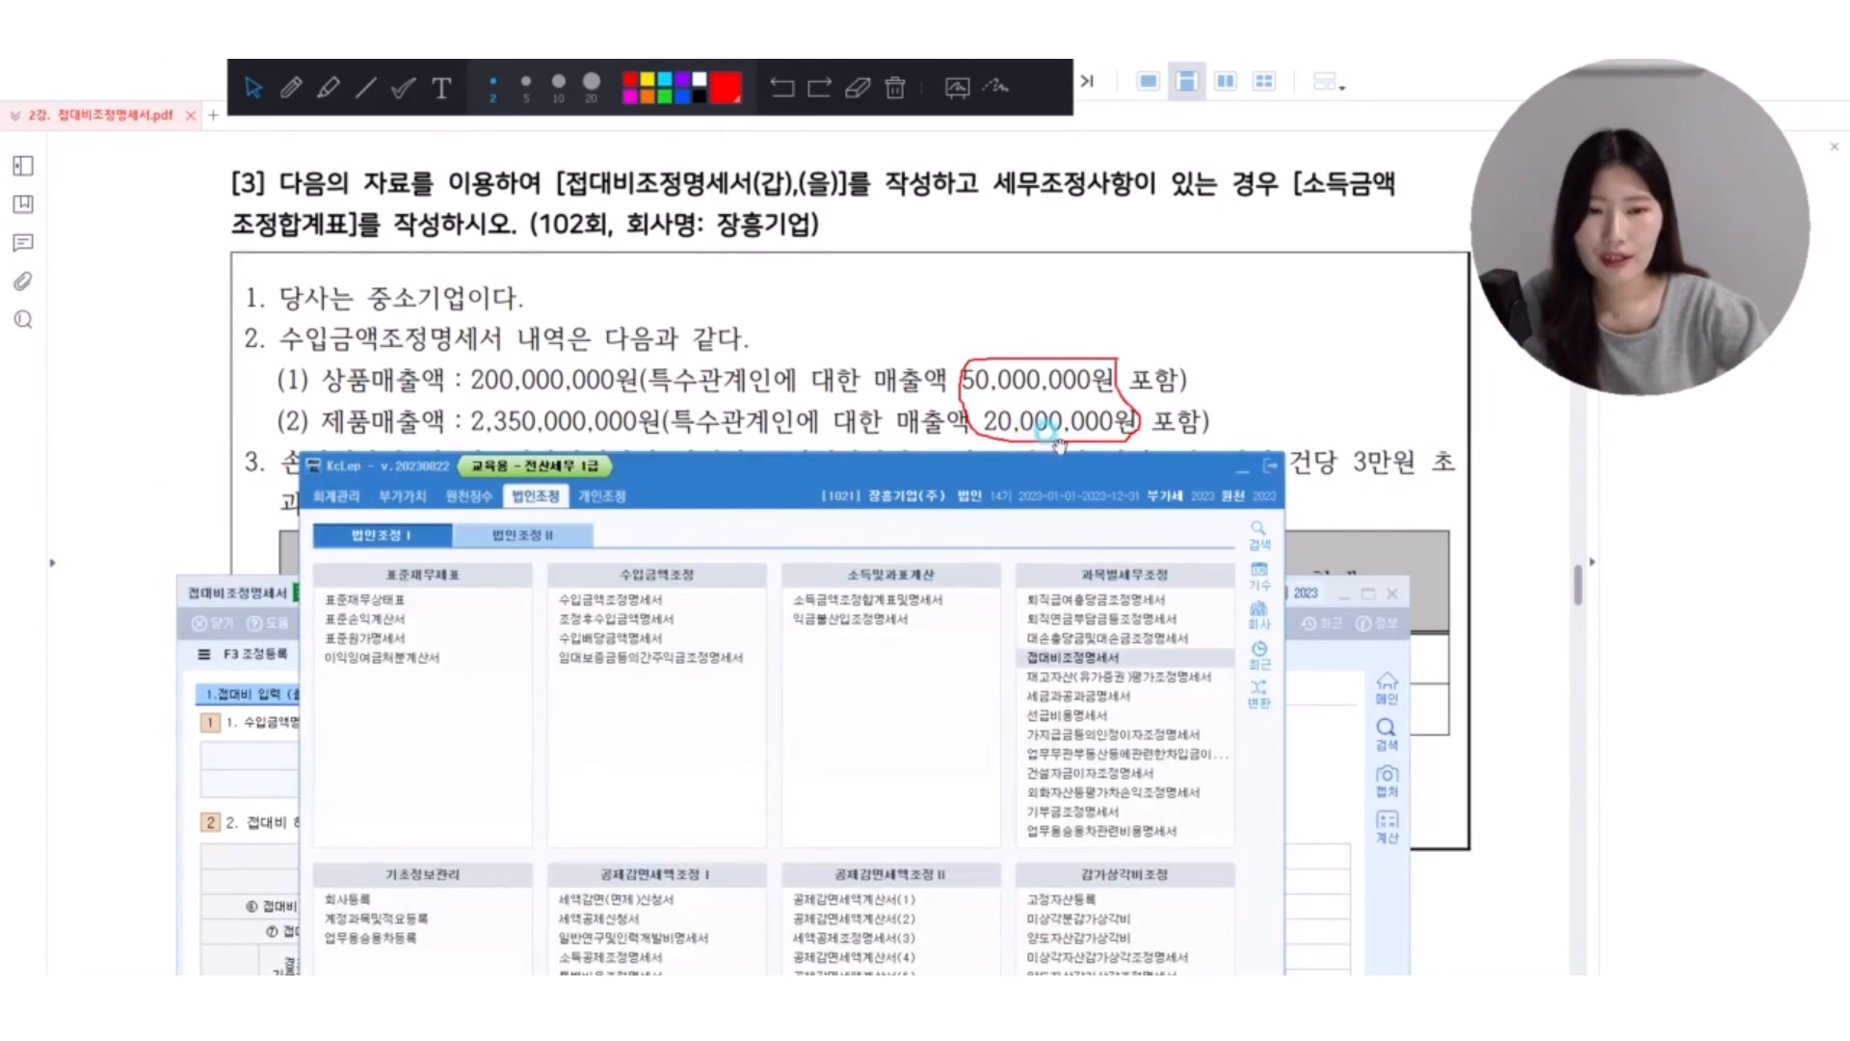
pyautogui.click(1237, 472)
pyautogui.scroll(-3, 1094, 404)
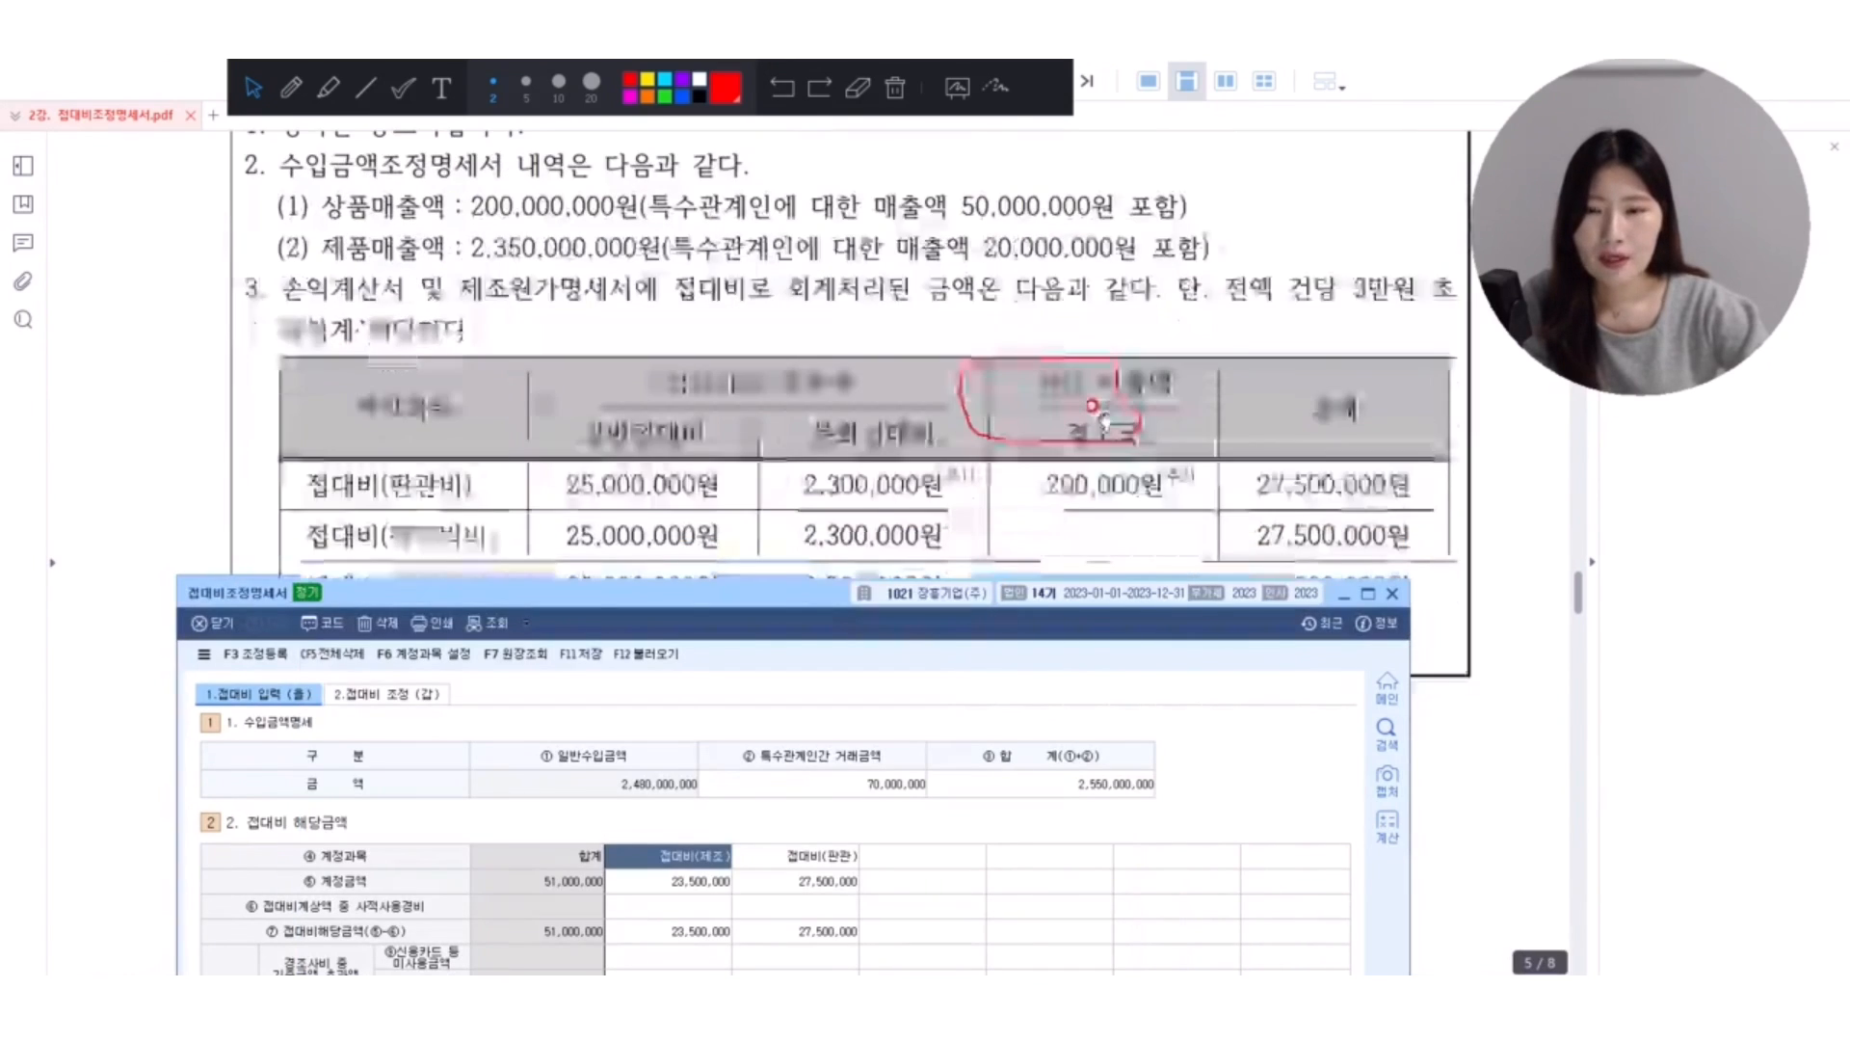
pyautogui.scroll(-1, 1095, 404)
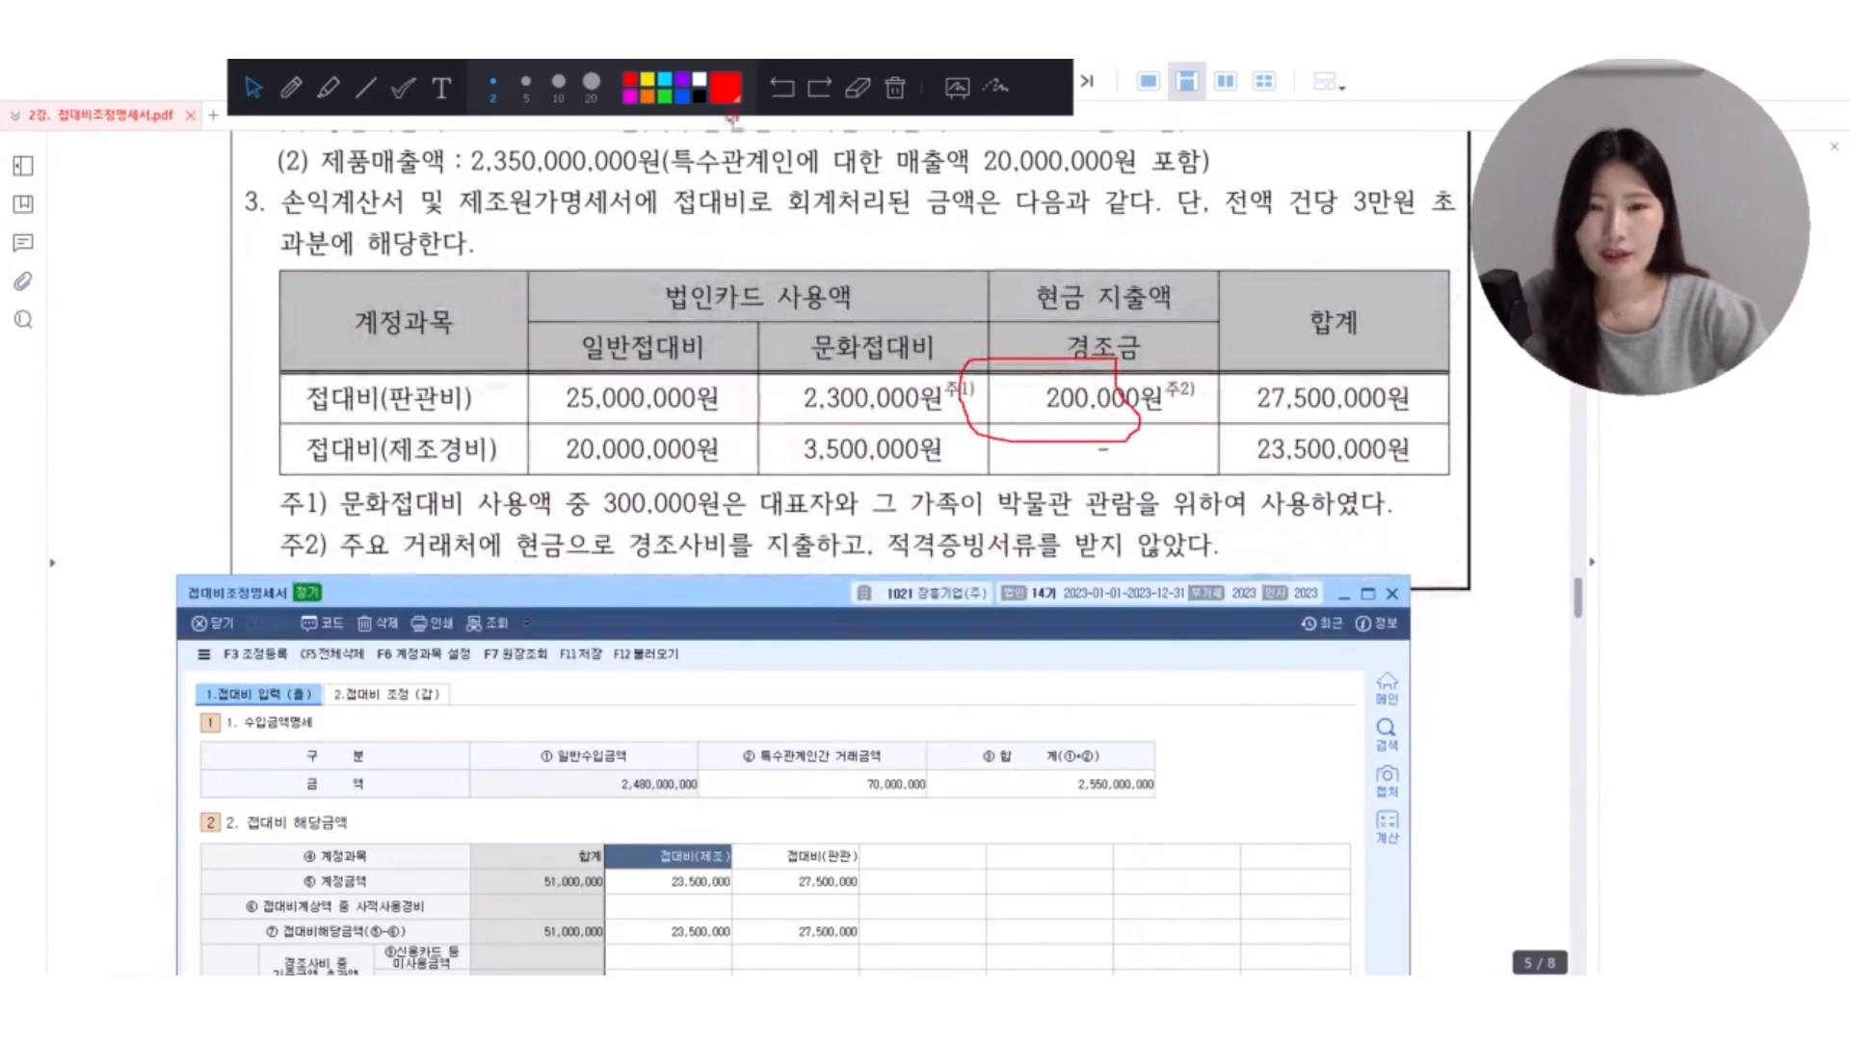
pyautogui.click(893, 94)
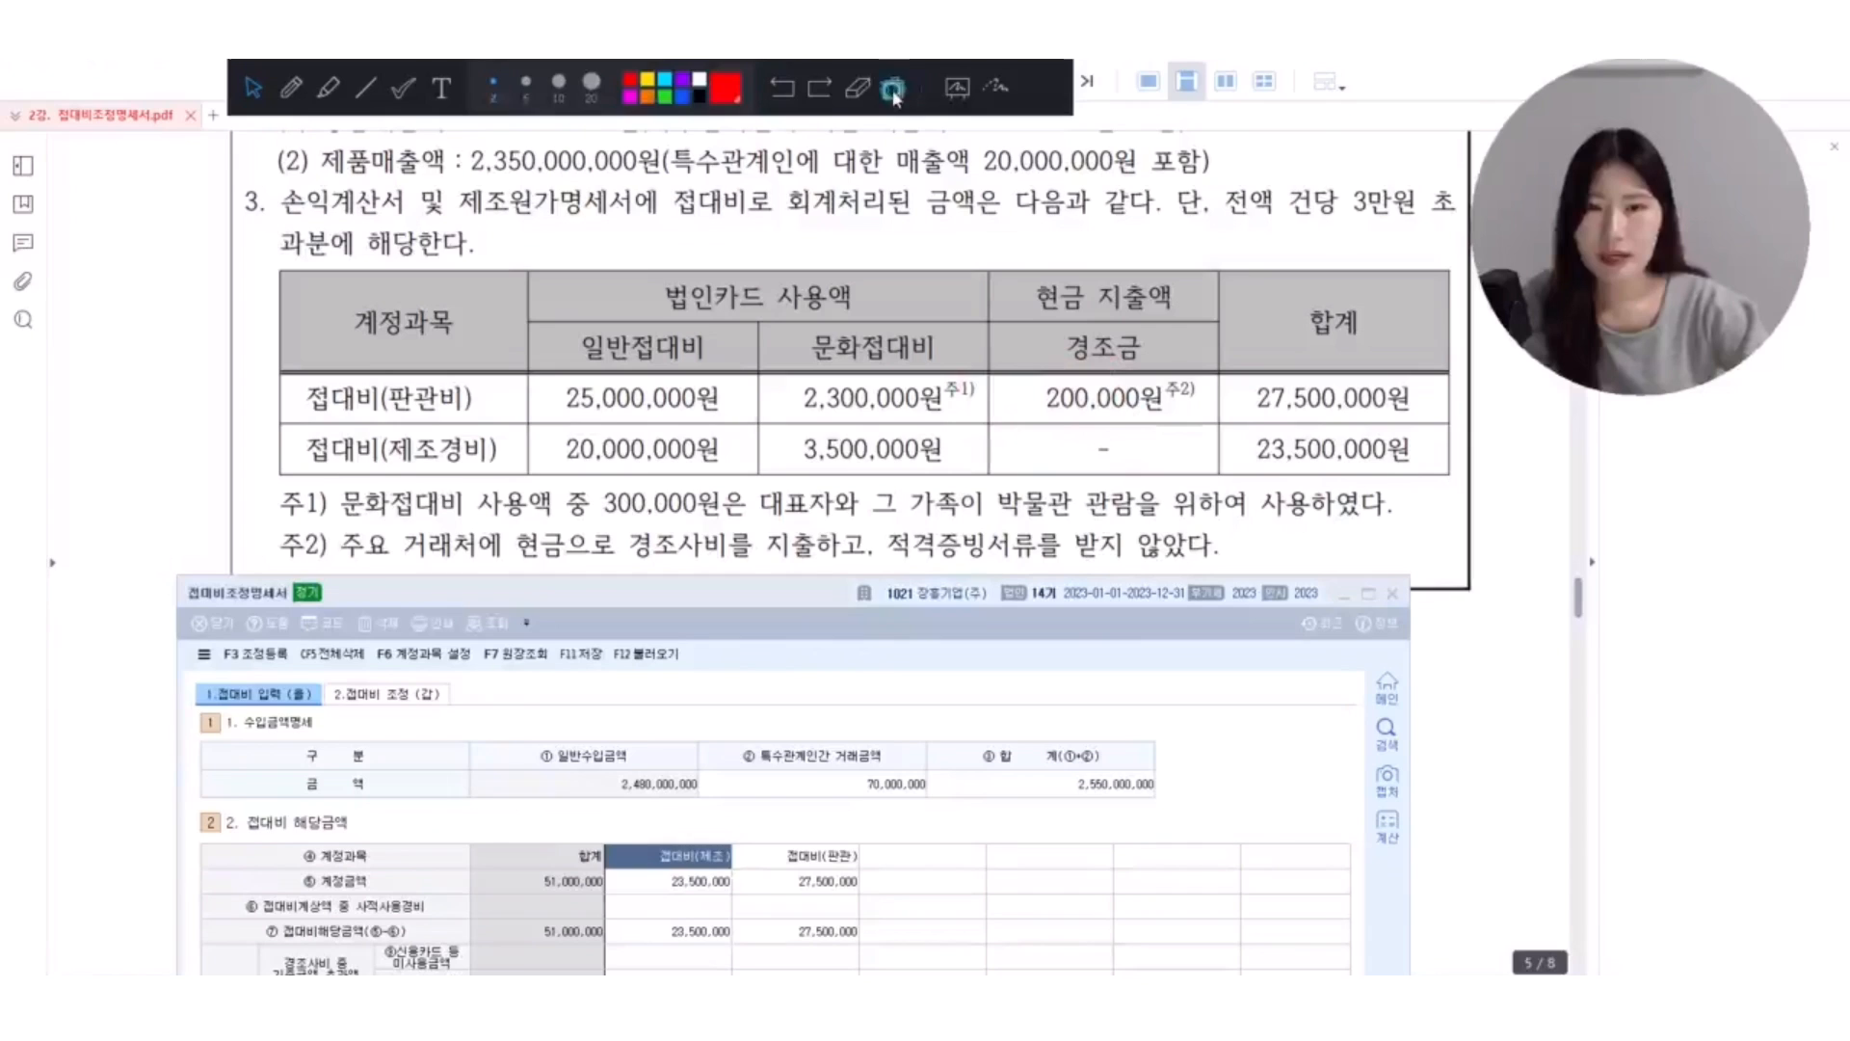
# Underline and circle in red the 300,000원 personal use in note 주1), linking it to the 문화접대비 2,300,000원.
pyautogui.click(302, 93)
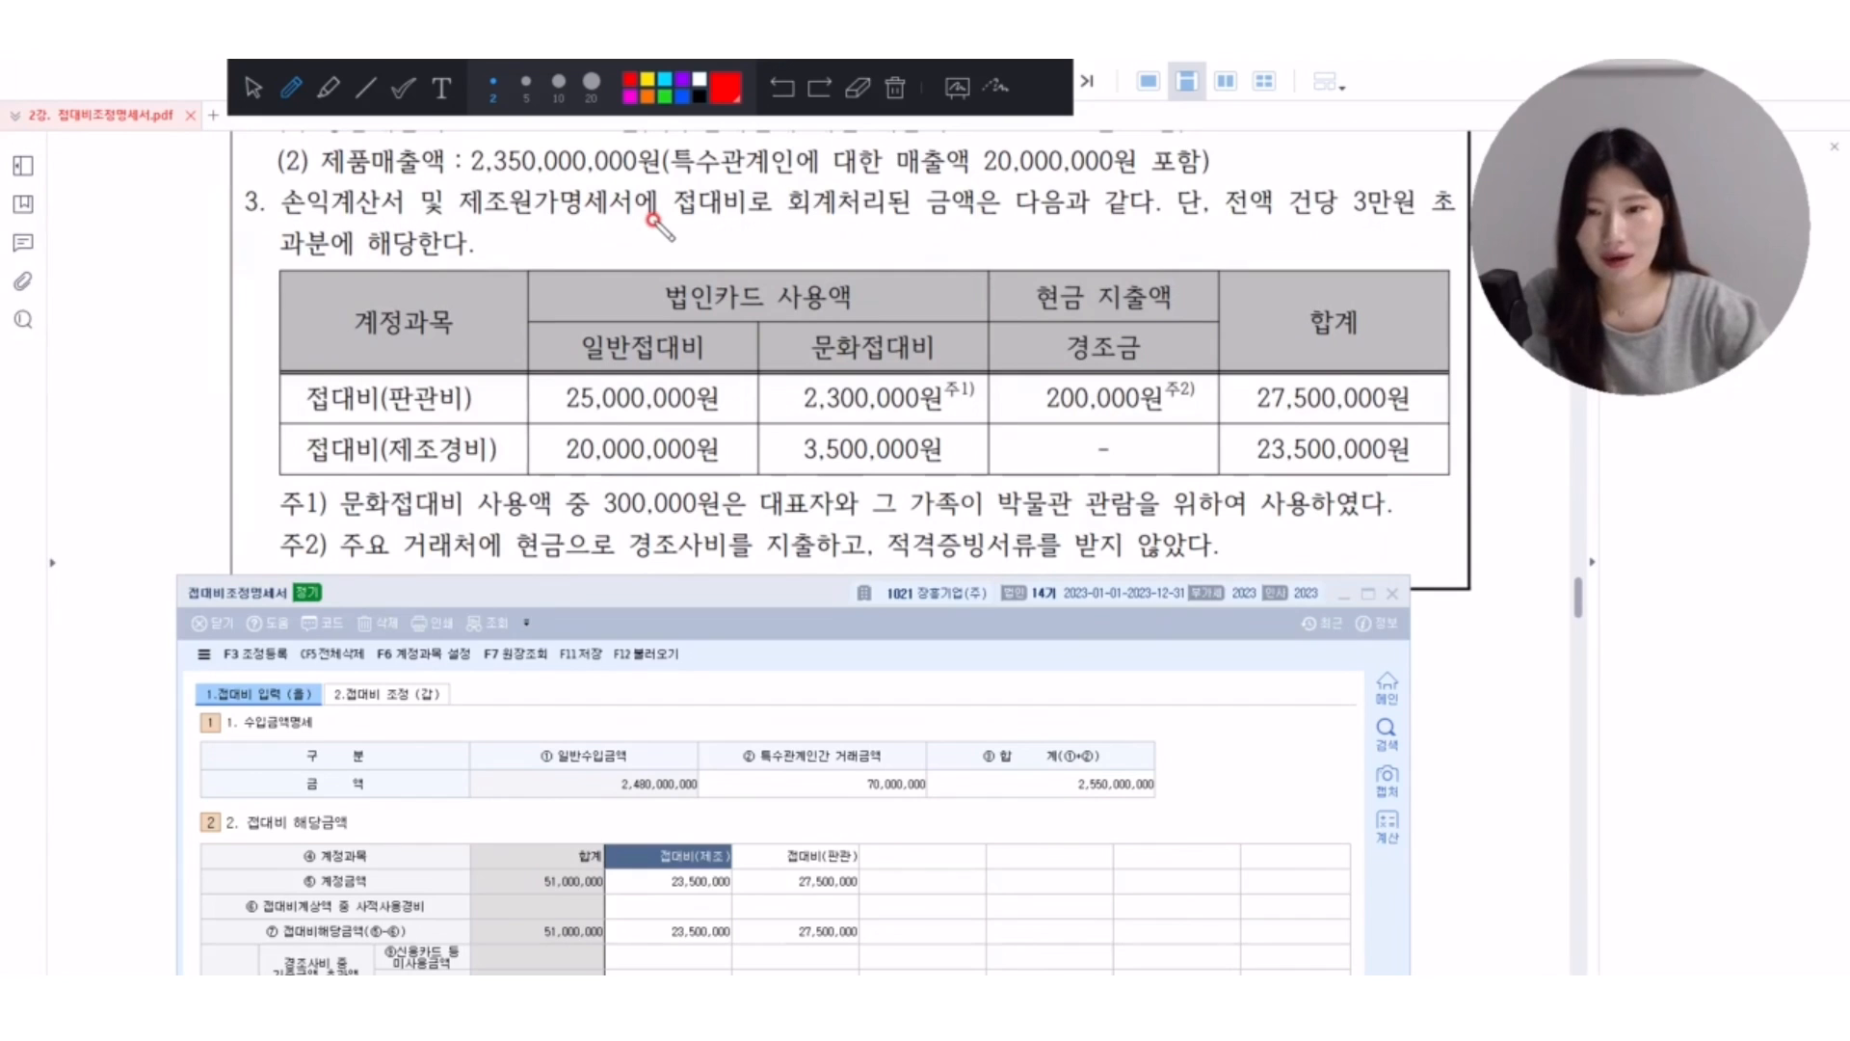
pyautogui.scroll(-1, 366, 479)
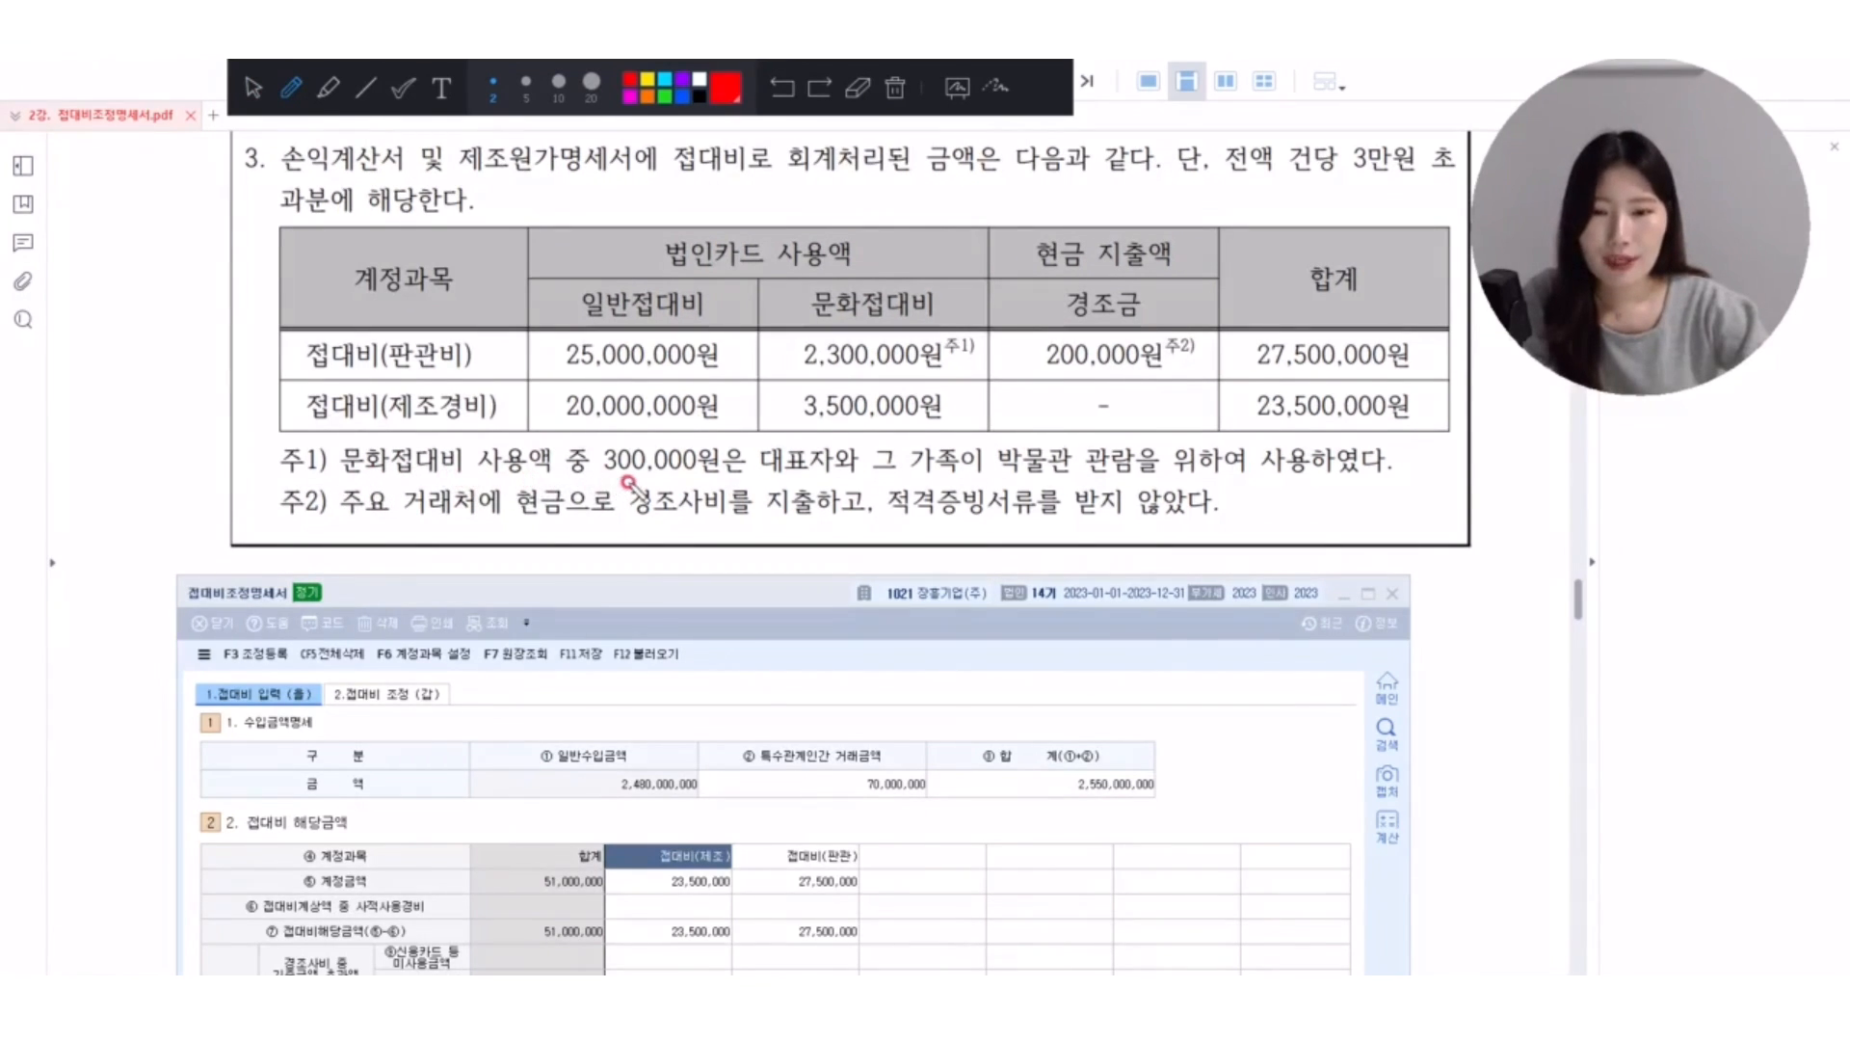
pyautogui.moveTo(595, 481); pyautogui.dragTo(747, 489)
pyautogui.moveTo(862, 474)
pyautogui.mouseDown()
pyautogui.moveTo(810, 494)
pyautogui.moveTo(775, 438)
pyautogui.moveTo(872, 478)
pyautogui.moveTo(1402, 475)
pyautogui.mouseUp()
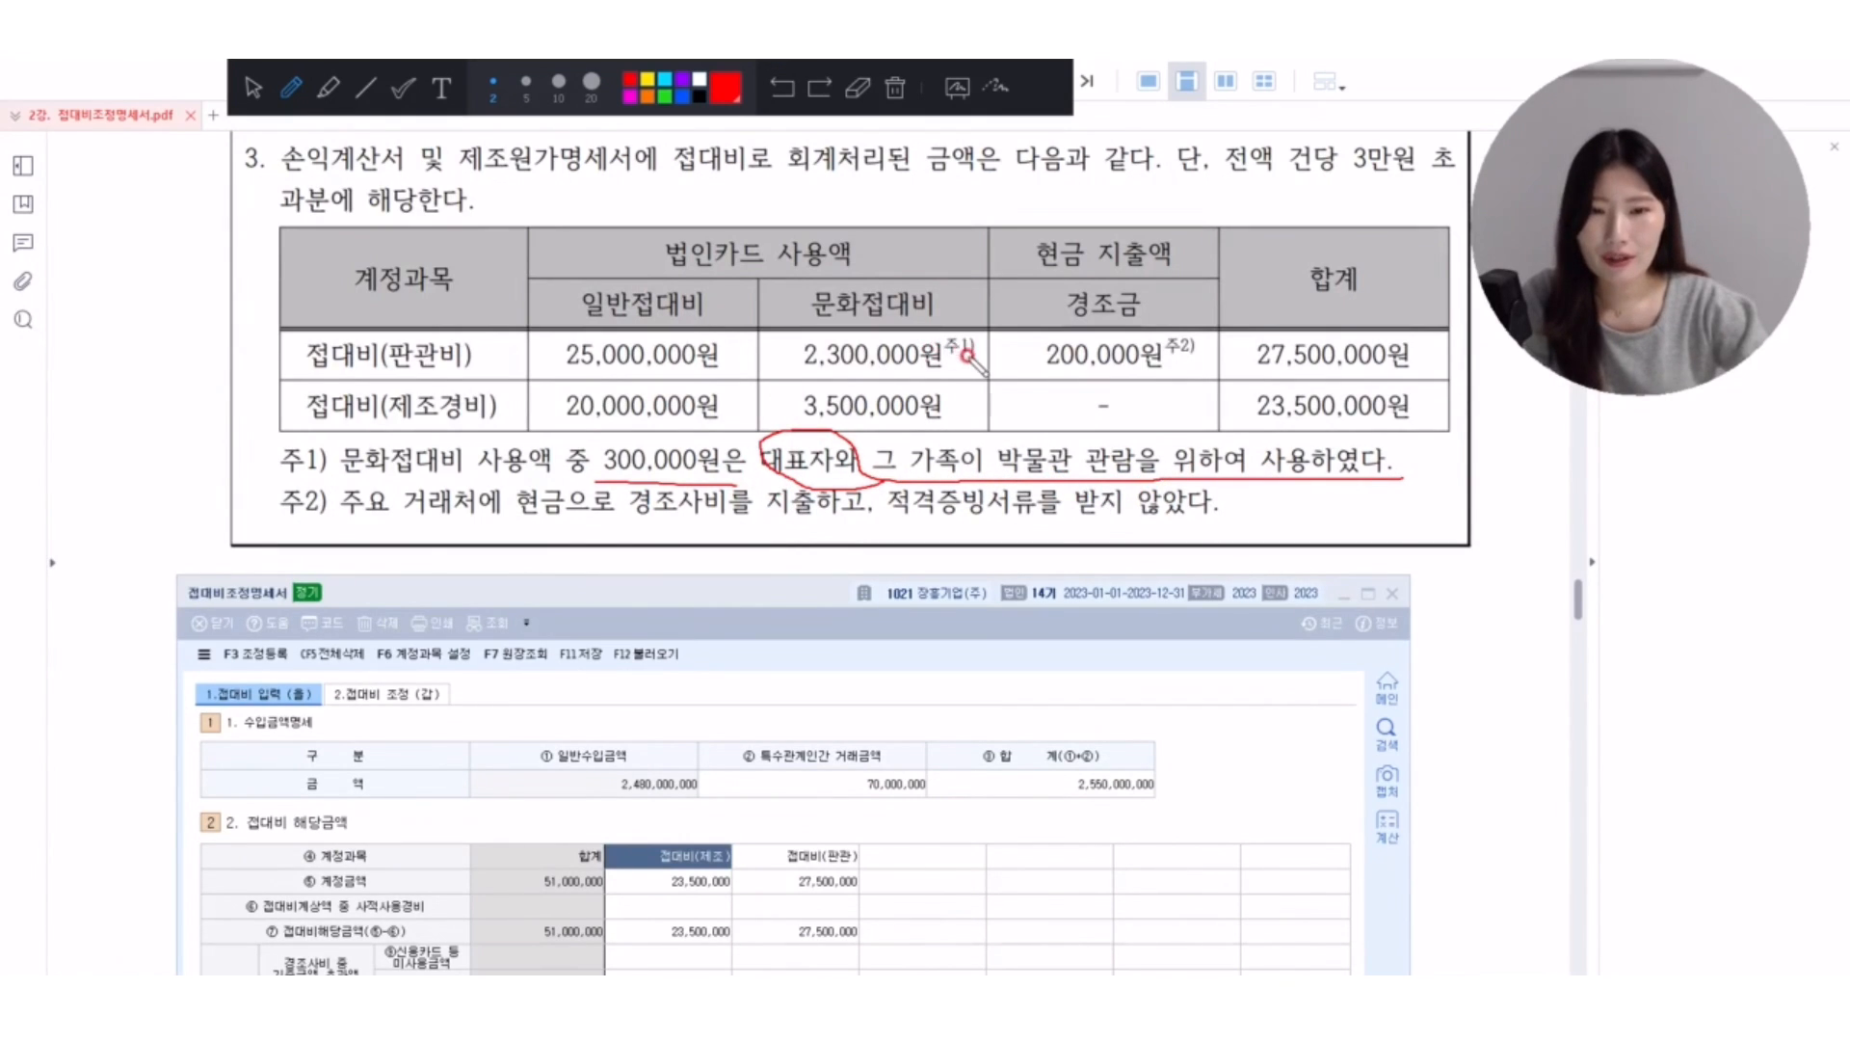
pyautogui.moveTo(952, 352)
pyautogui.mouseDown()
pyautogui.moveTo(777, 356)
pyautogui.moveTo(954, 358)
pyautogui.moveTo(885, 468)
pyautogui.moveTo(888, 443)
pyautogui.moveTo(940, 472)
pyautogui.mouseUp()
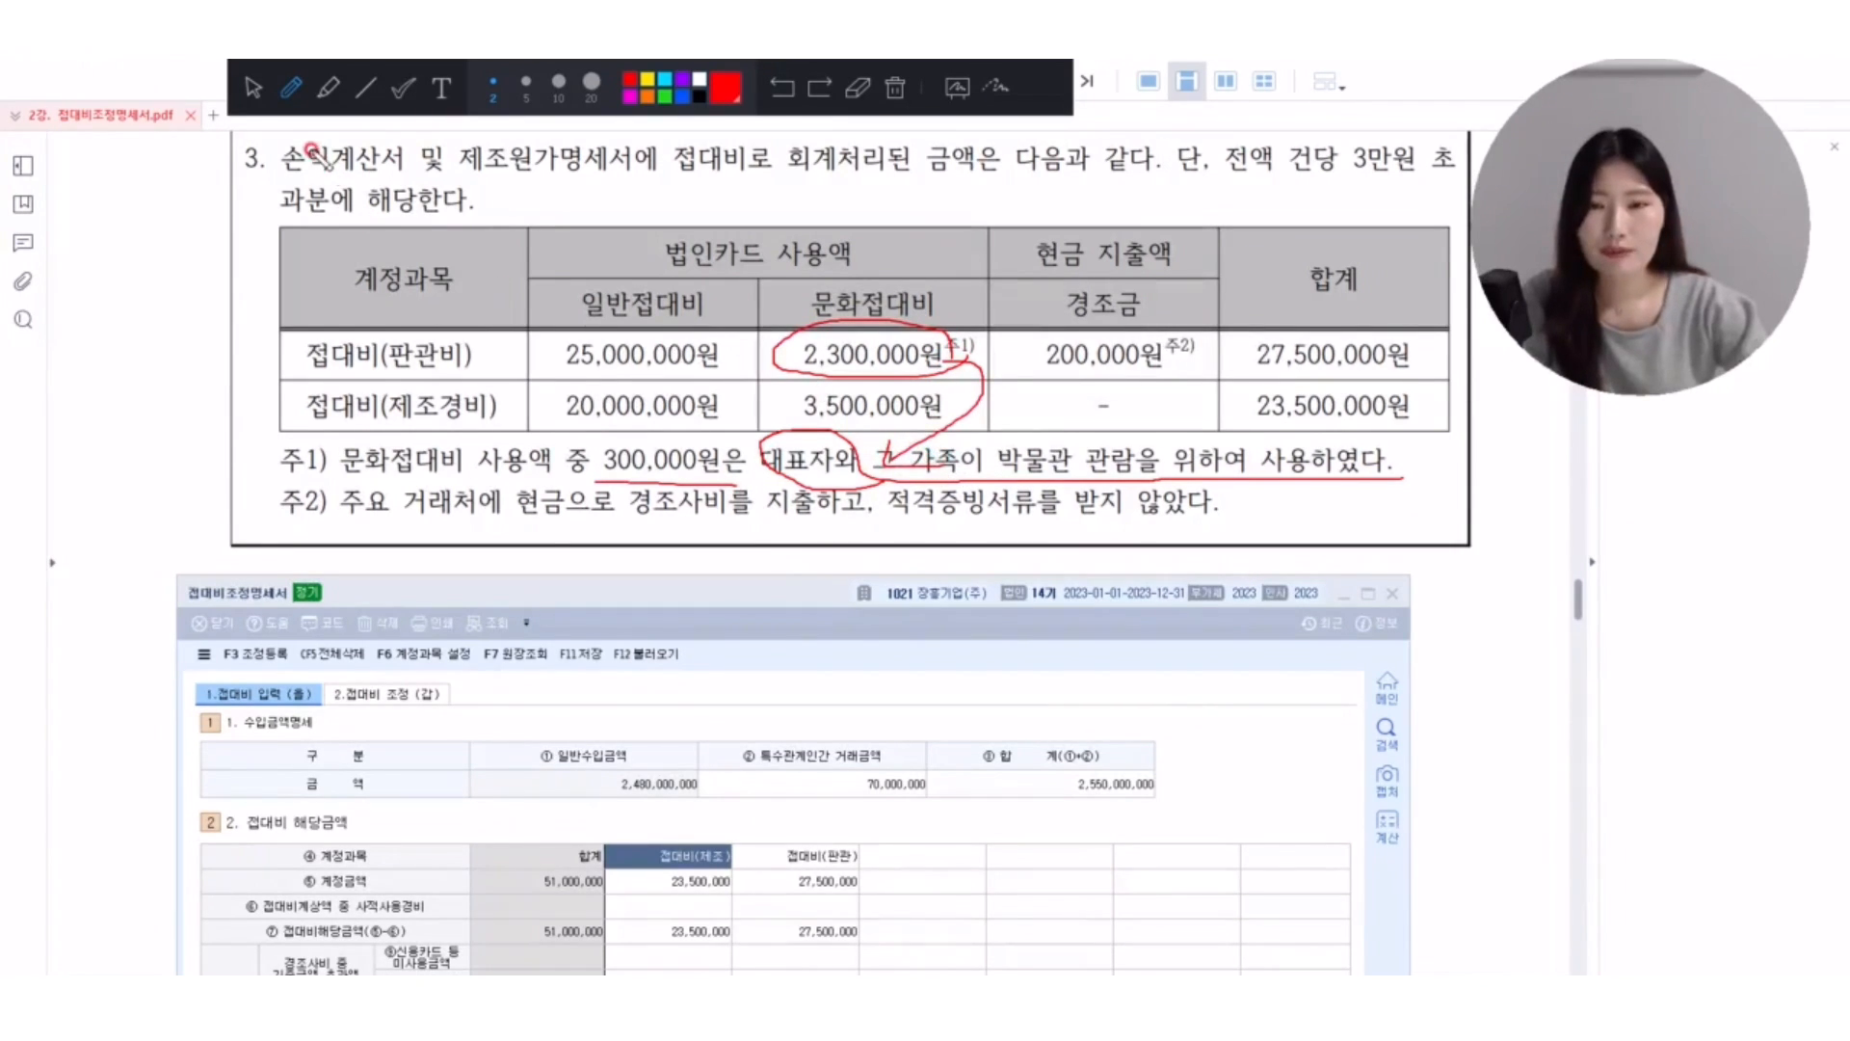
pyautogui.click(253, 87)
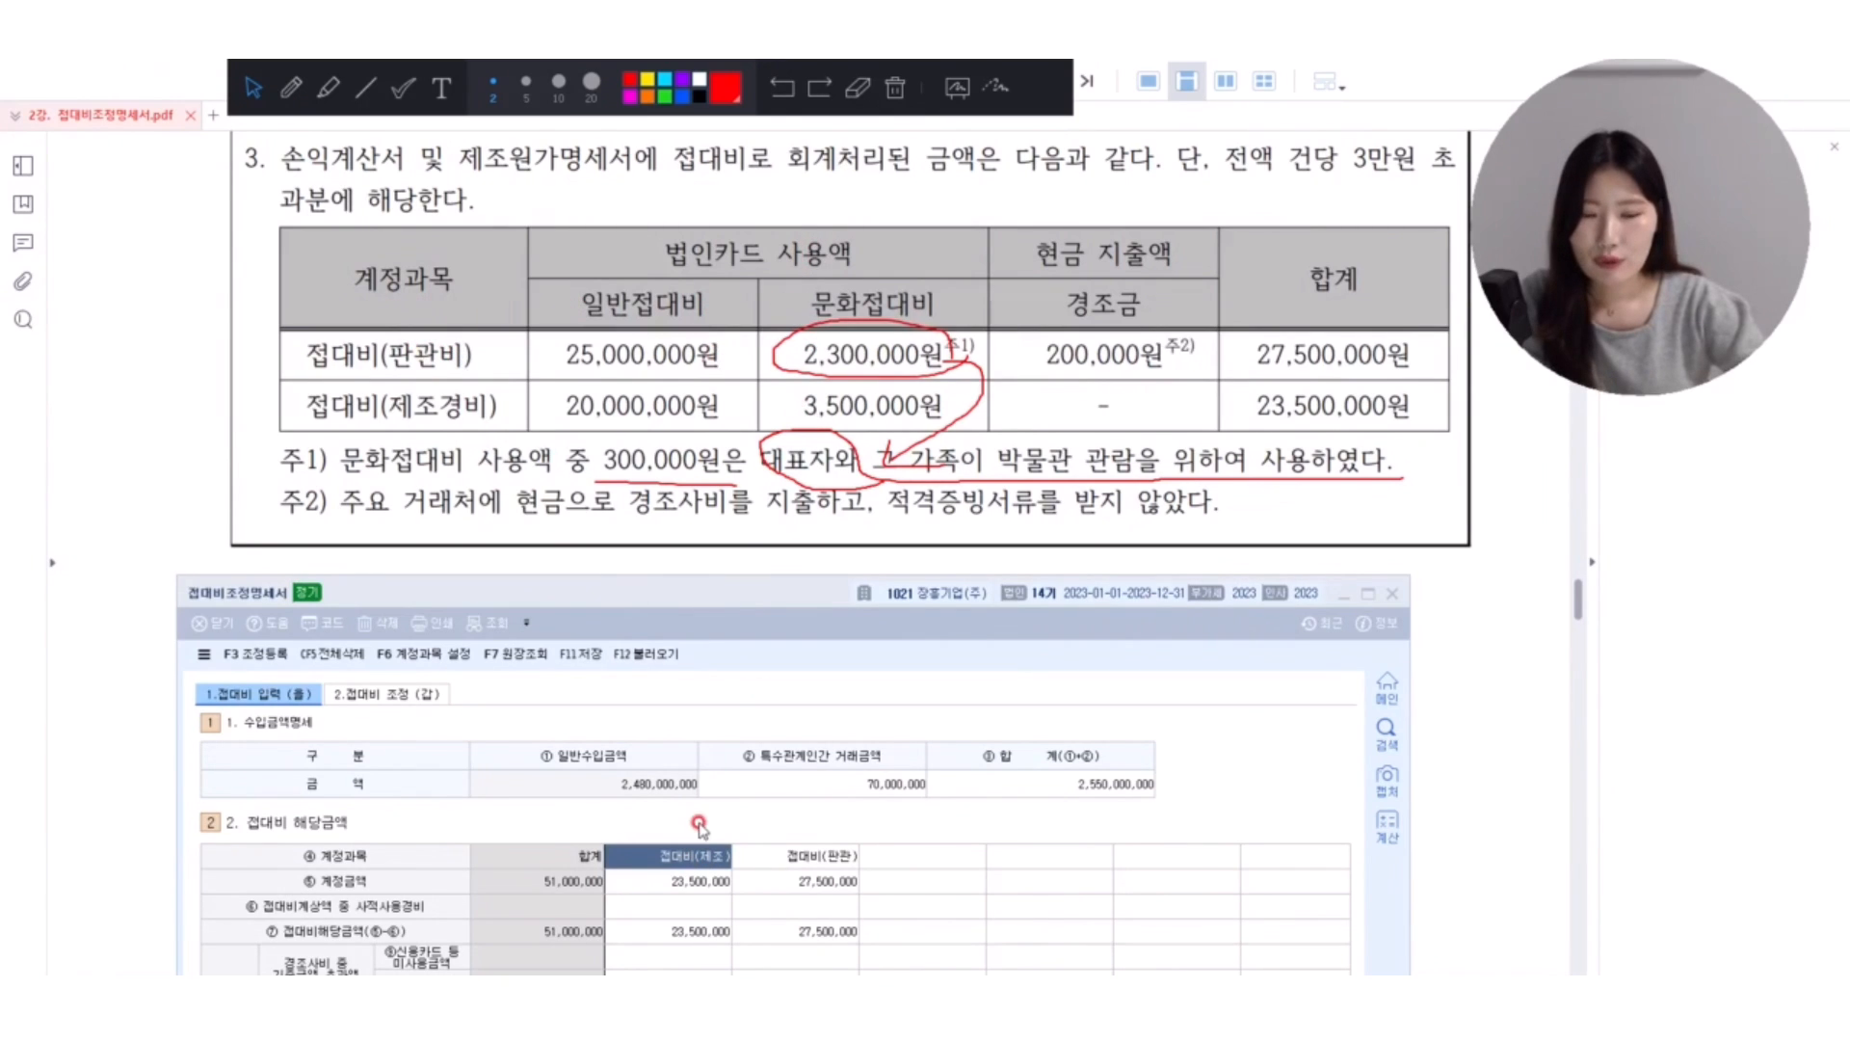
# Enter 300,000 as 접대비계상액 중 사적사용경비 in the 접대비(판관) column.
pyautogui.click(809, 904)
pyautogui.write('300')
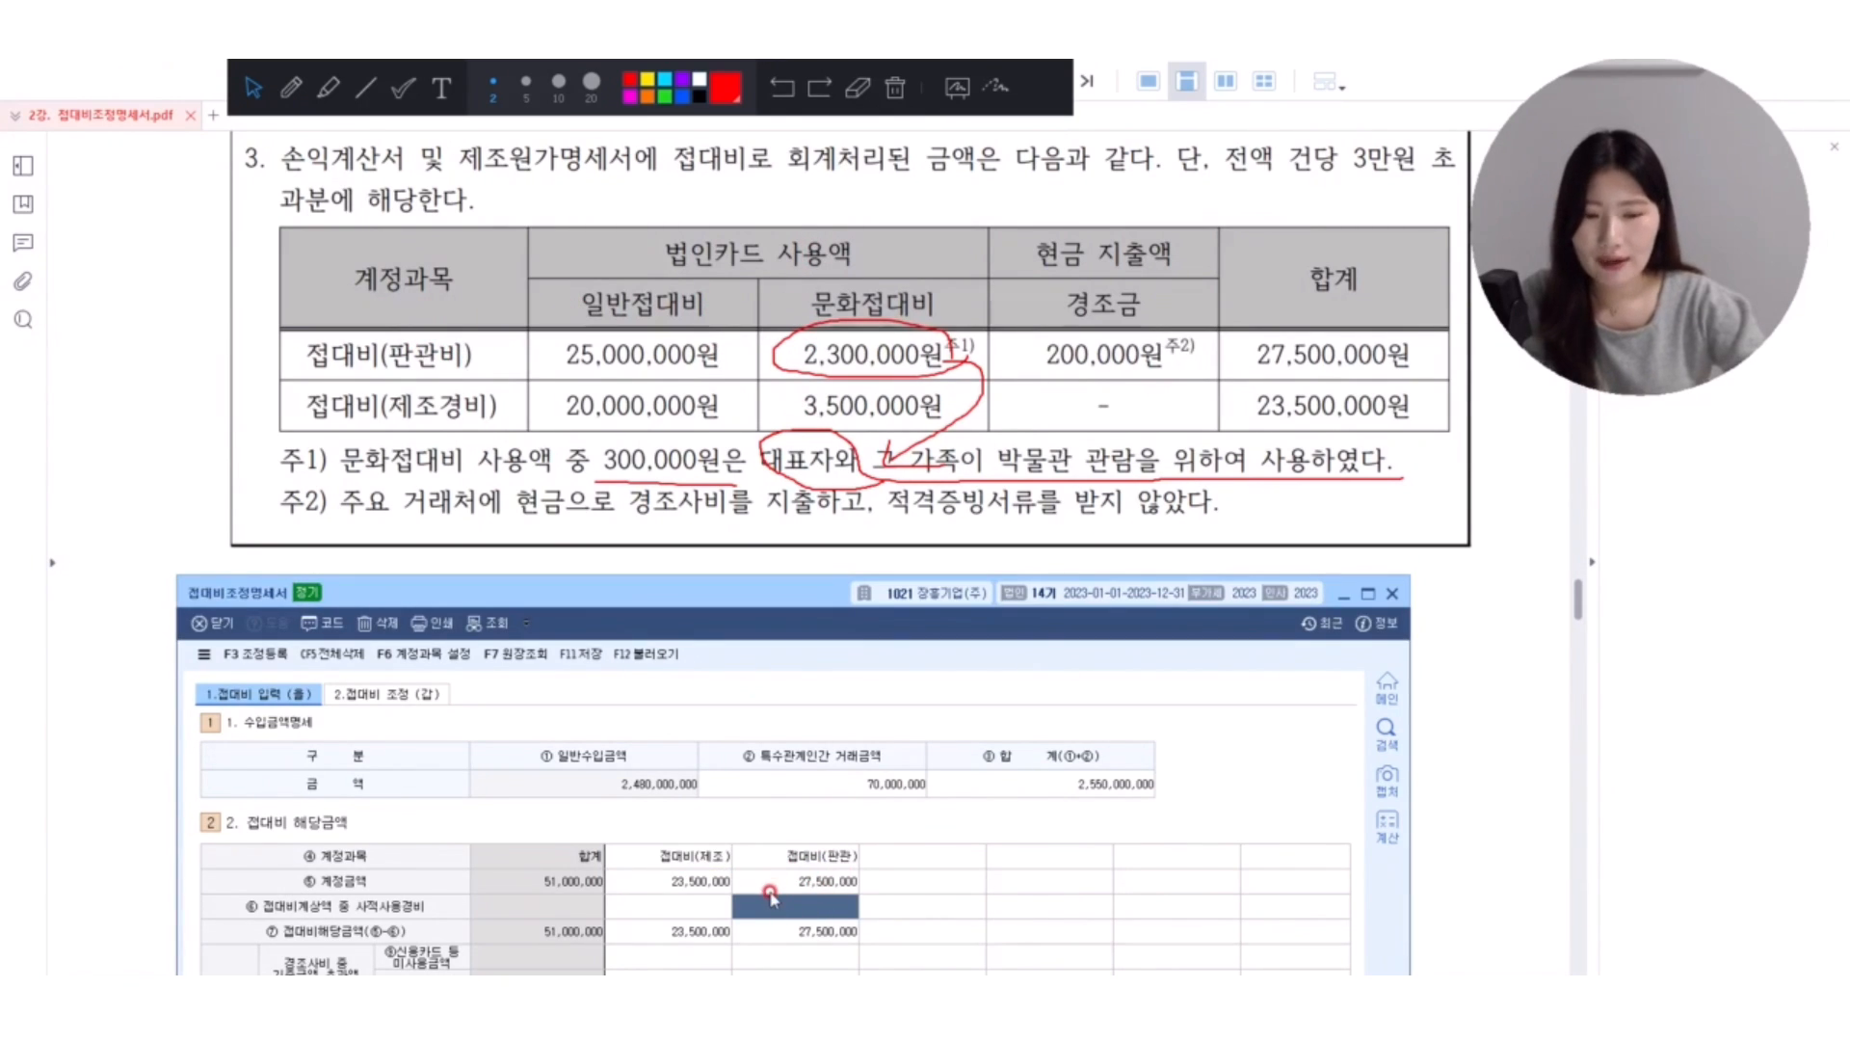
pyautogui.press('Return')
pyautogui.write('000')
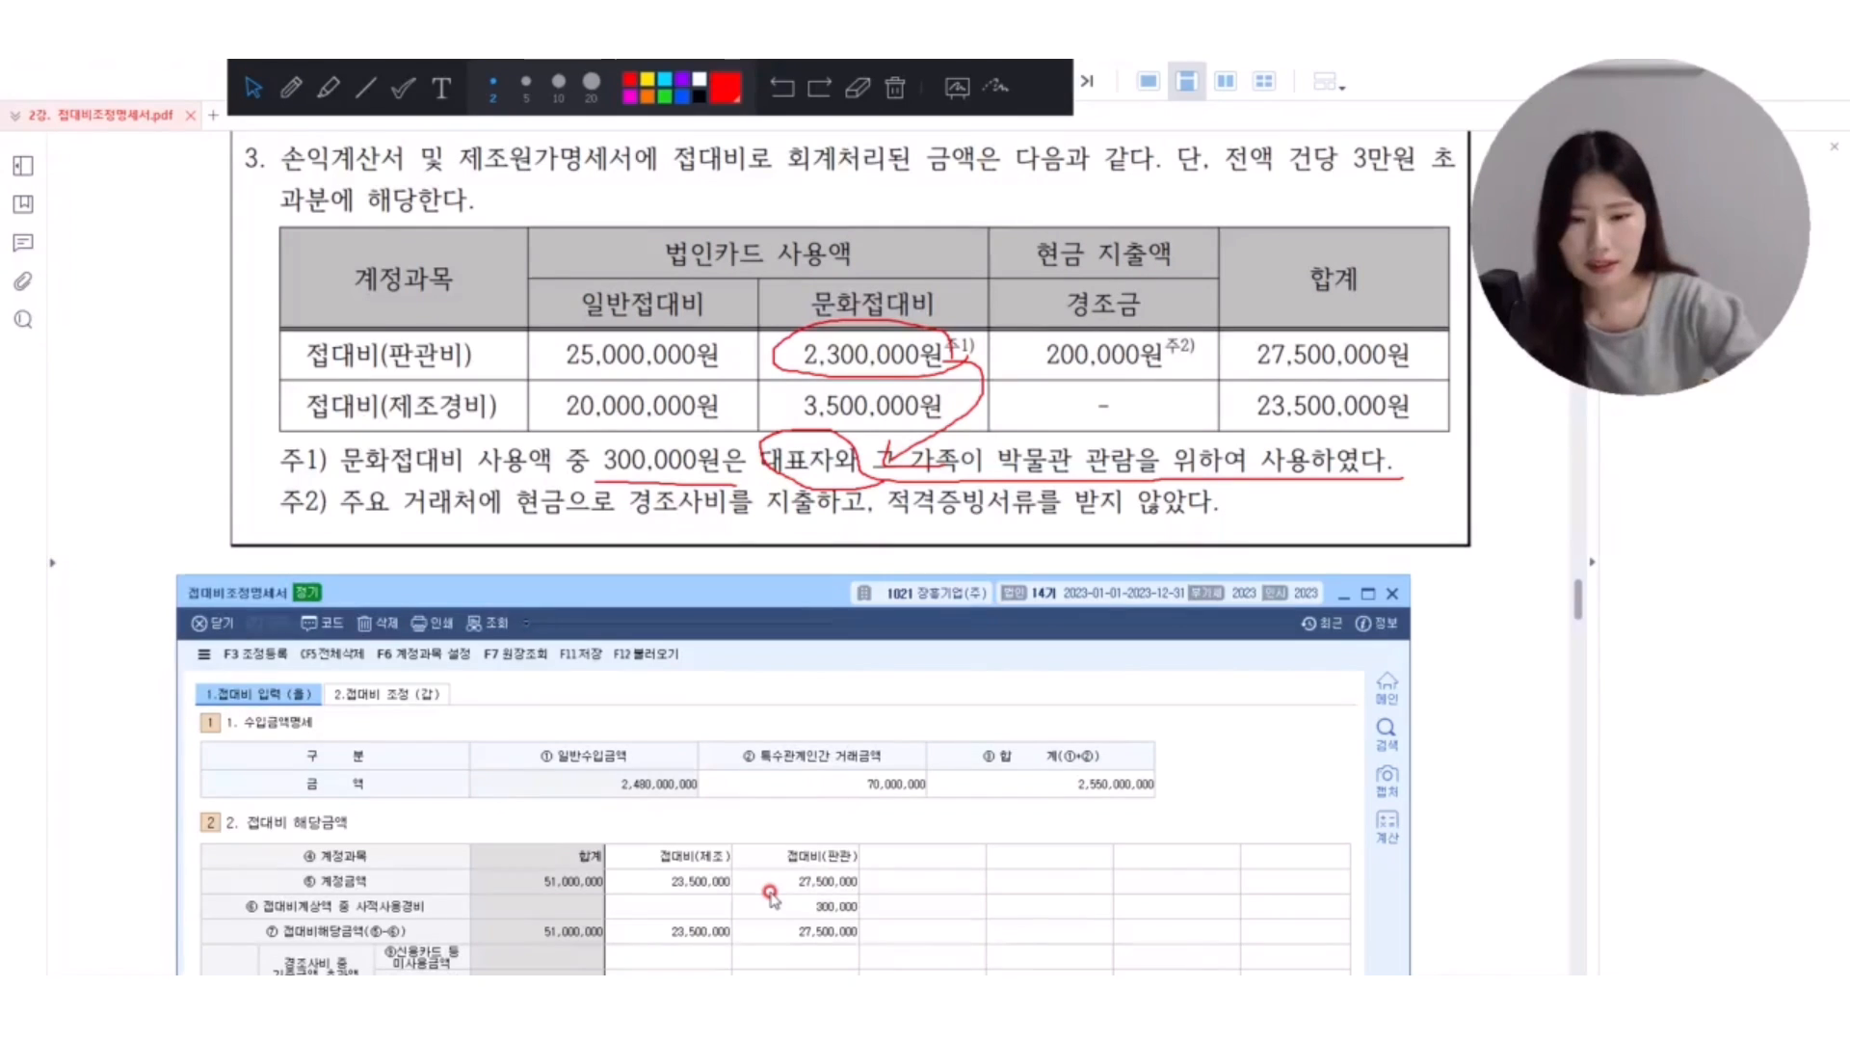
pyautogui.press('Return')
pyautogui.click(778, 906)
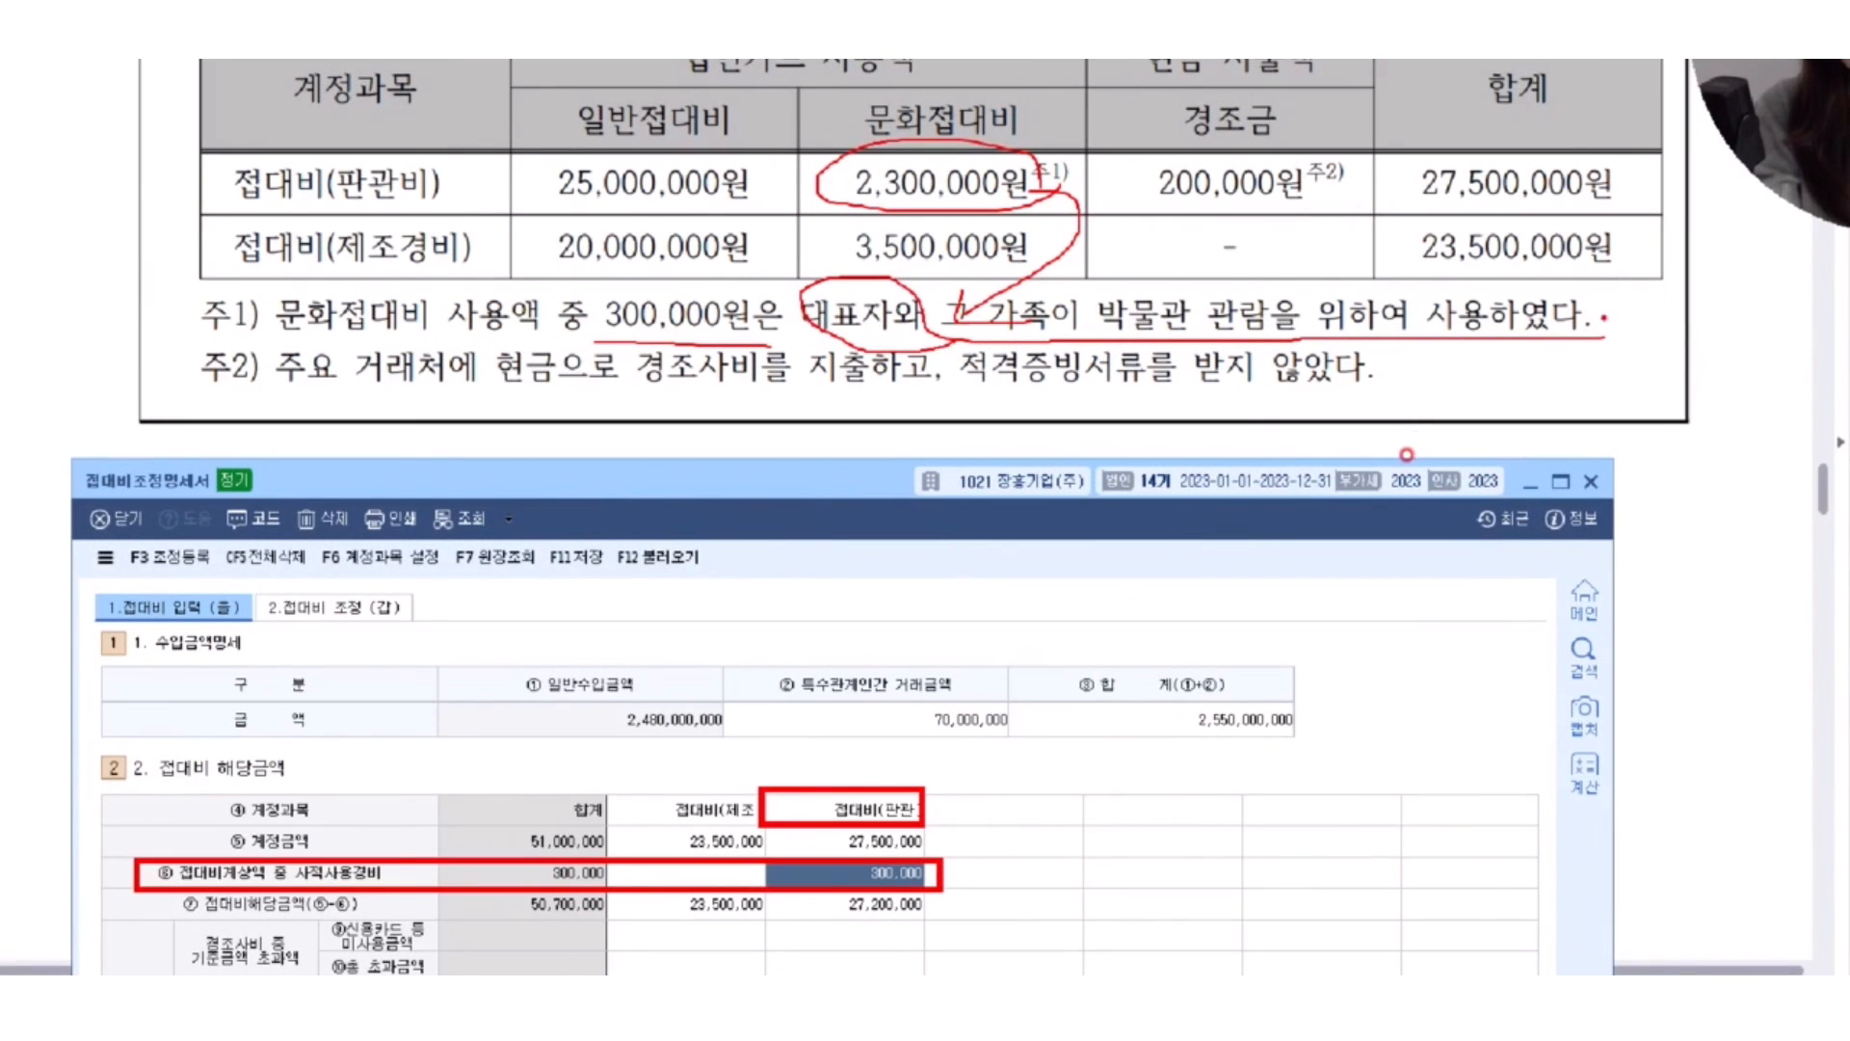
# Handwrite 손불 상여 in red beside note 주1) and draw a small loop beside note 주2).
pyautogui.moveTo(1623, 281)
pyautogui.mouseDown()
pyautogui.moveTo(1603, 329)
pyautogui.moveTo(1652, 315)
pyautogui.moveTo(1641, 344)
pyautogui.moveTo(1660, 363)
pyautogui.moveTo(1662, 309)
pyautogui.moveTo(1687, 304)
pyautogui.mouseUp()
pyautogui.moveTo(1663, 296); pyautogui.dragTo(1703, 335)
pyautogui.moveTo(1701, 337)
pyautogui.mouseDown()
pyautogui.moveTo(1688, 383)
pyautogui.moveTo(1615, 430)
pyautogui.moveTo(1675, 435)
pyautogui.mouseUp()
pyautogui.moveTo(1692, 388)
pyautogui.mouseDown()
pyautogui.moveTo(1694, 445)
pyautogui.moveTo(1731, 402)
pyautogui.moveTo(1754, 414)
pyautogui.mouseUp()
pyautogui.moveTo(1740, 401); pyautogui.dragTo(1755, 399)
pyautogui.moveTo(1769, 371); pyautogui.dragTo(1773, 440)
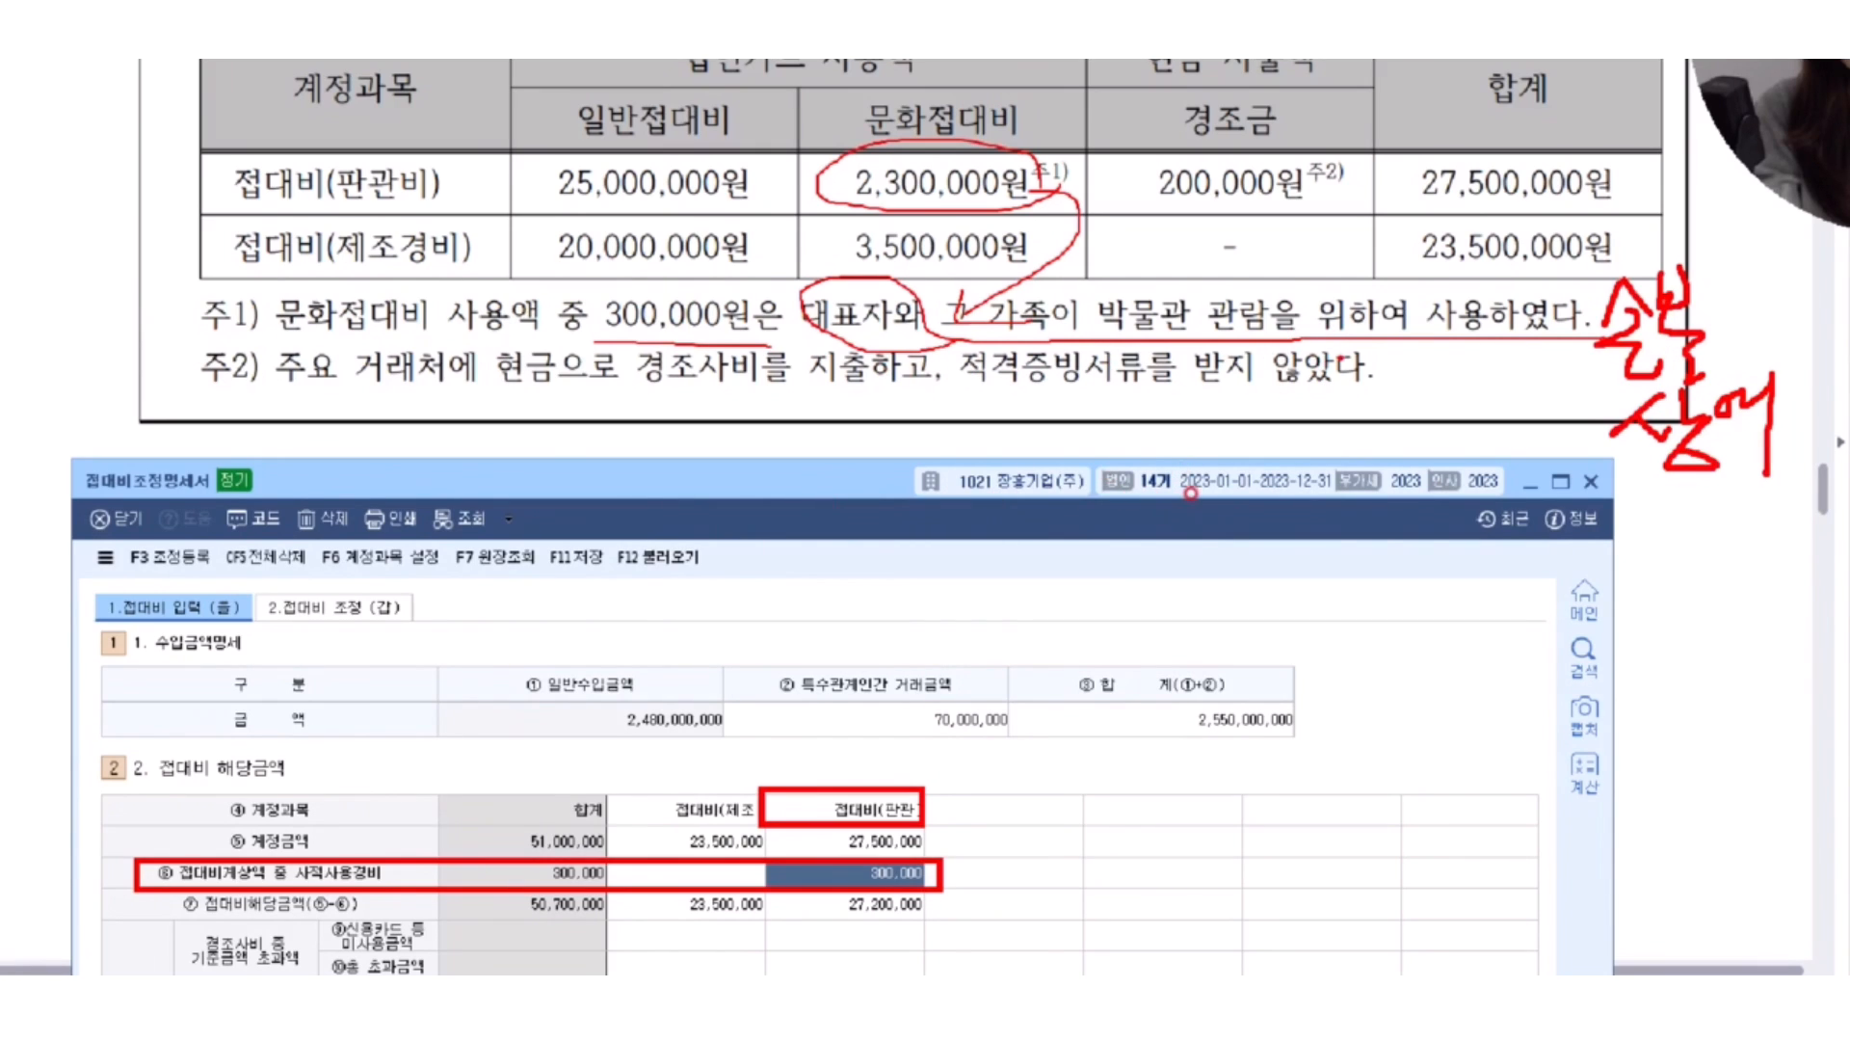
pyautogui.moveTo(1443, 344); pyautogui.dragTo(1445, 347)
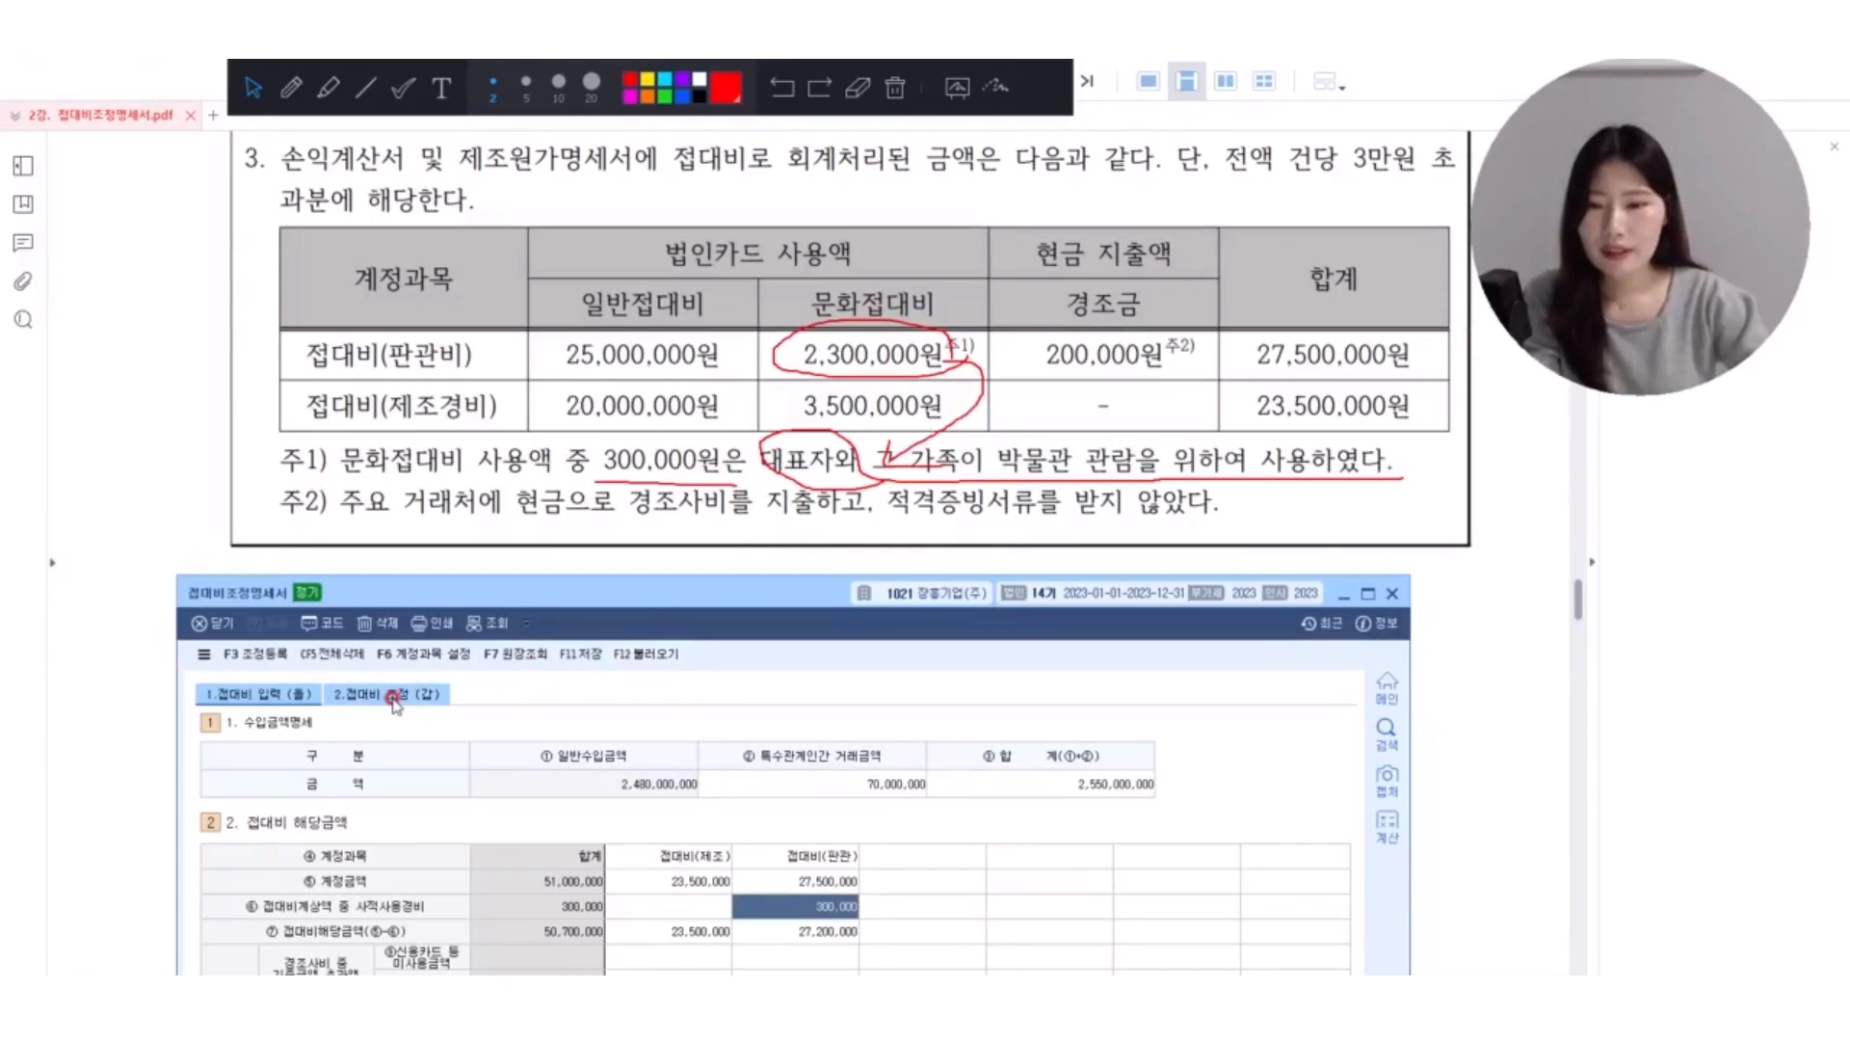
# Display the 접대비 조정 (갑) page, clear the red markings, and select the 문화접대비 지출액 amount.
pyautogui.click(333, 607)
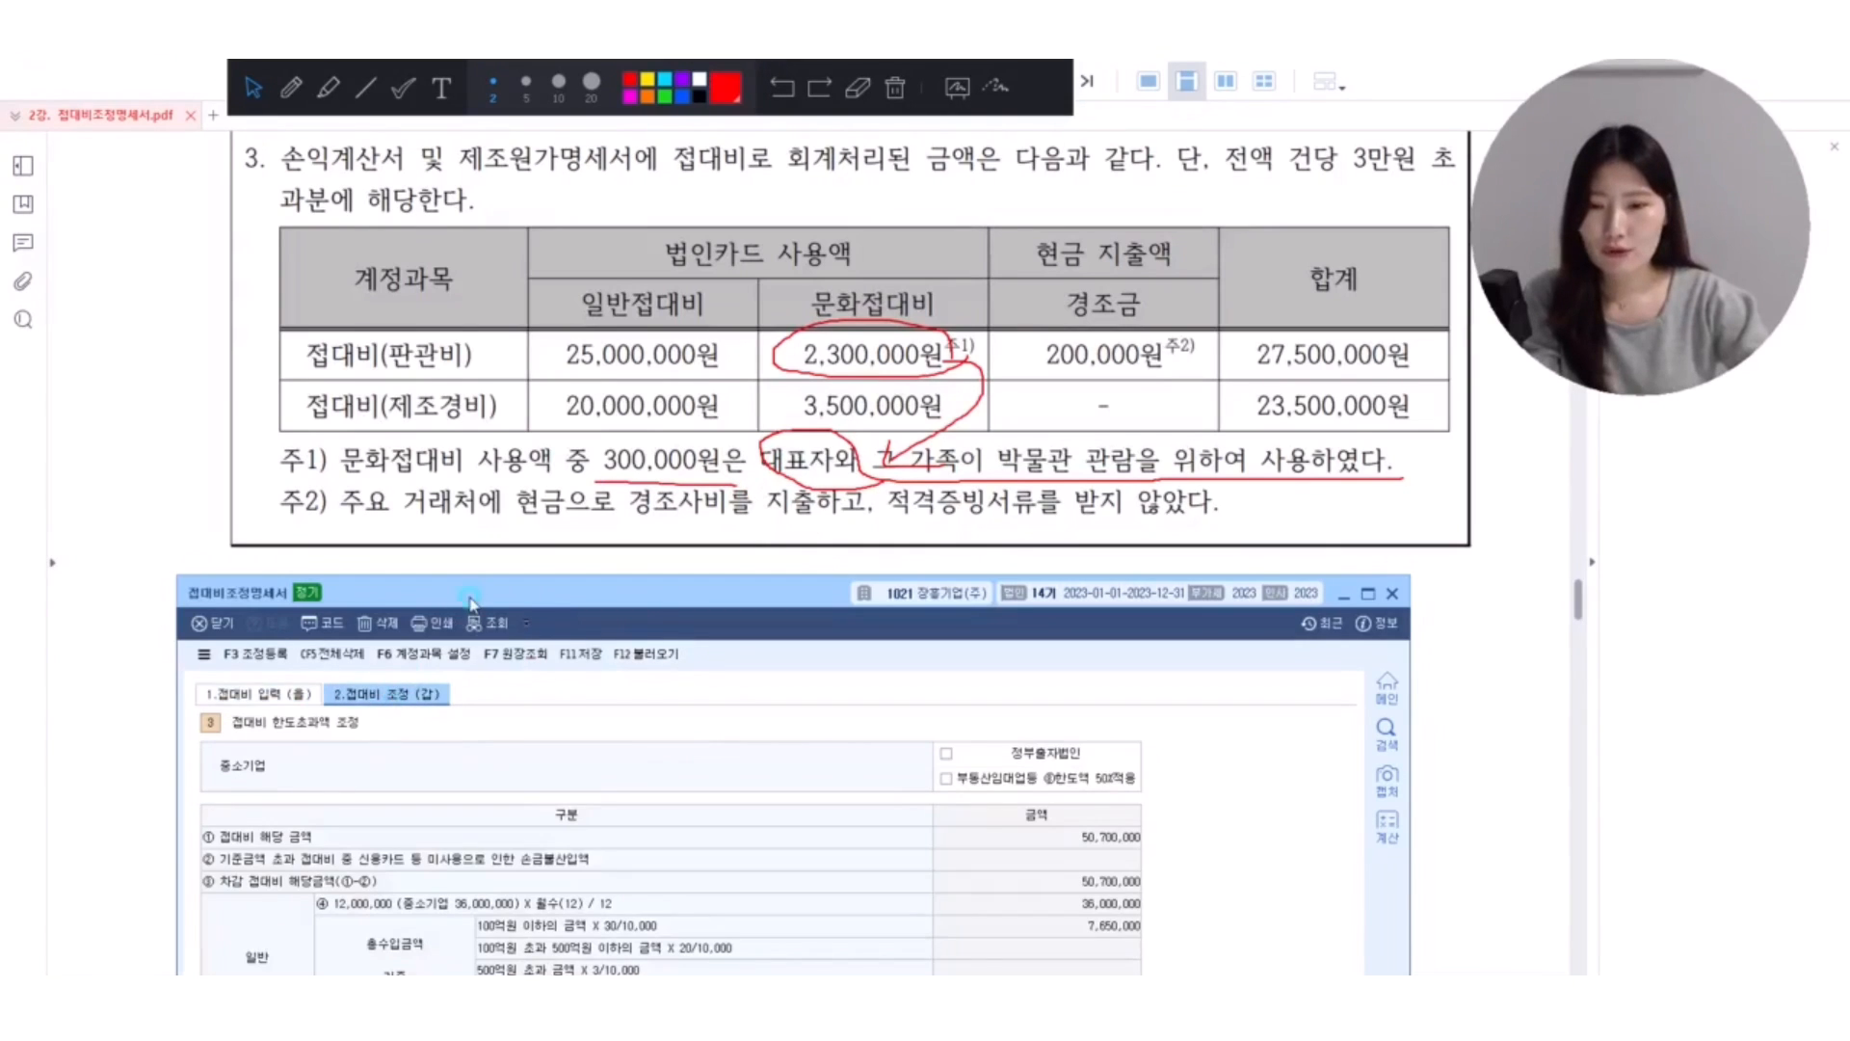
pyautogui.moveTo(471, 602); pyautogui.dragTo(467, 335)
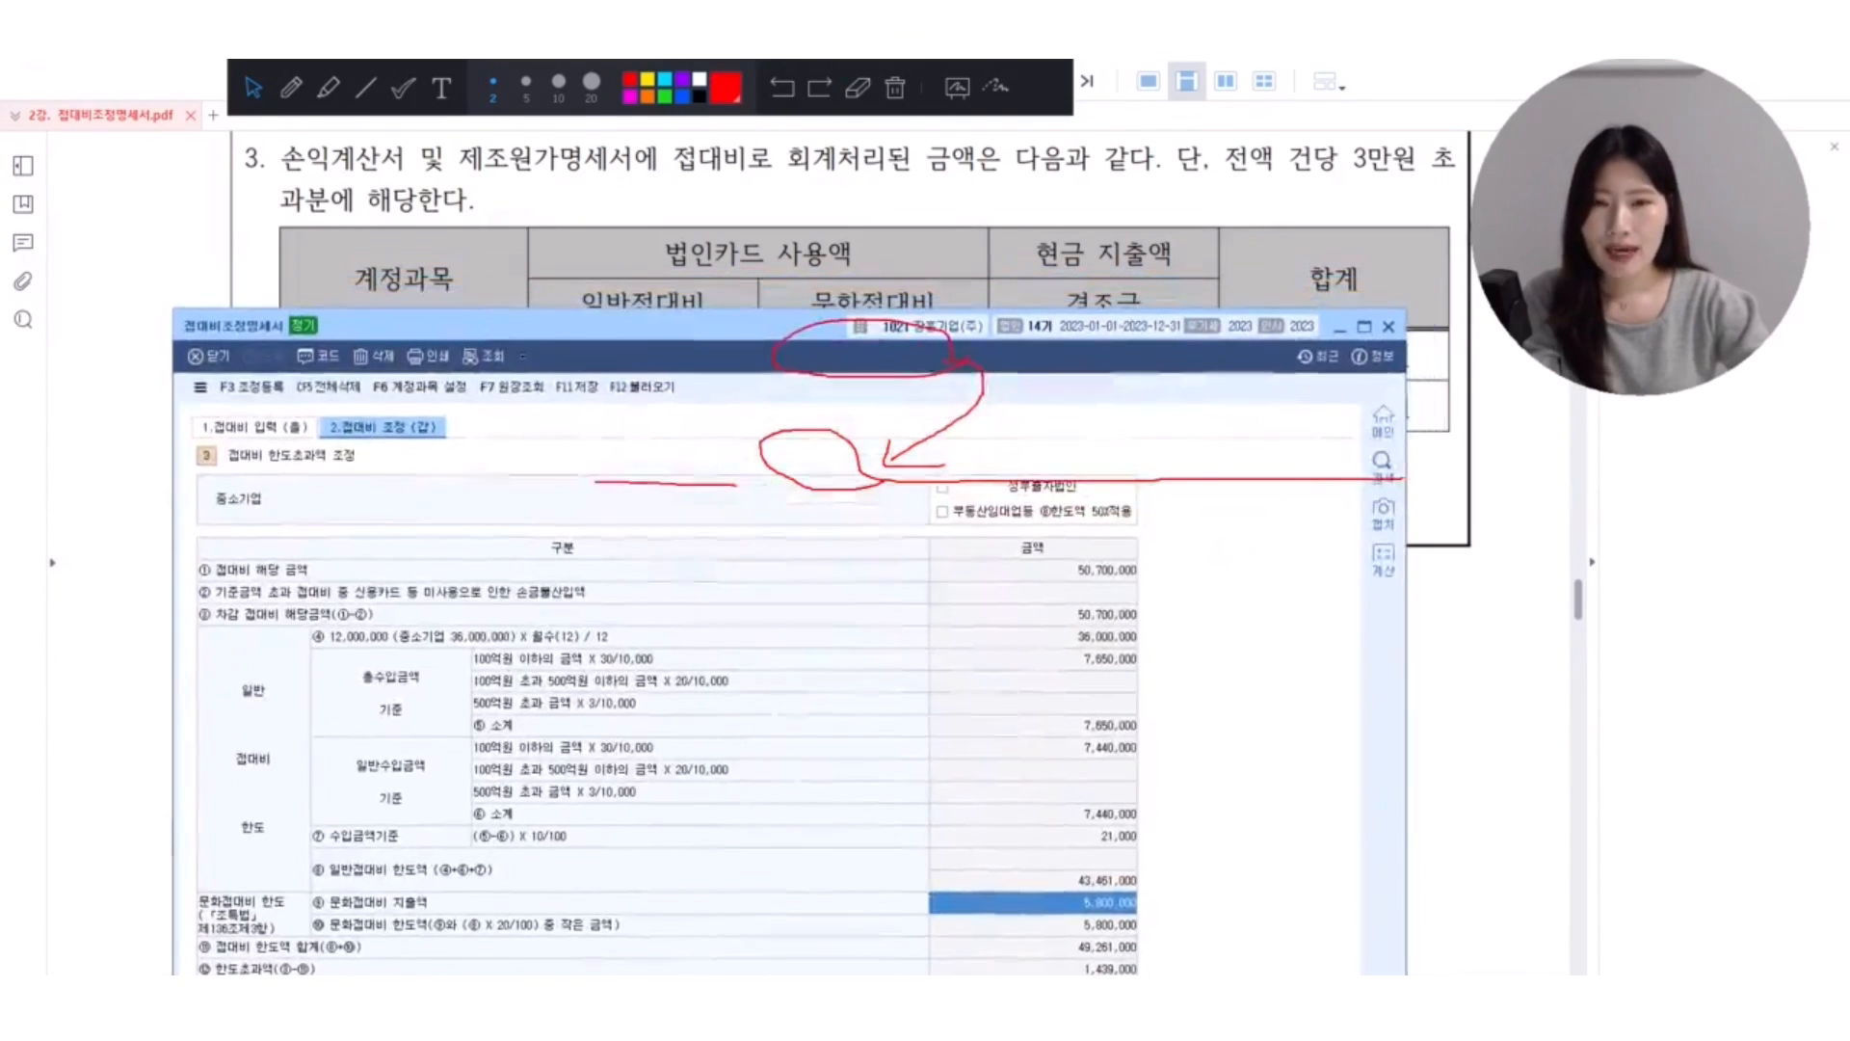
pyautogui.click(895, 88)
pyautogui.click(1030, 902)
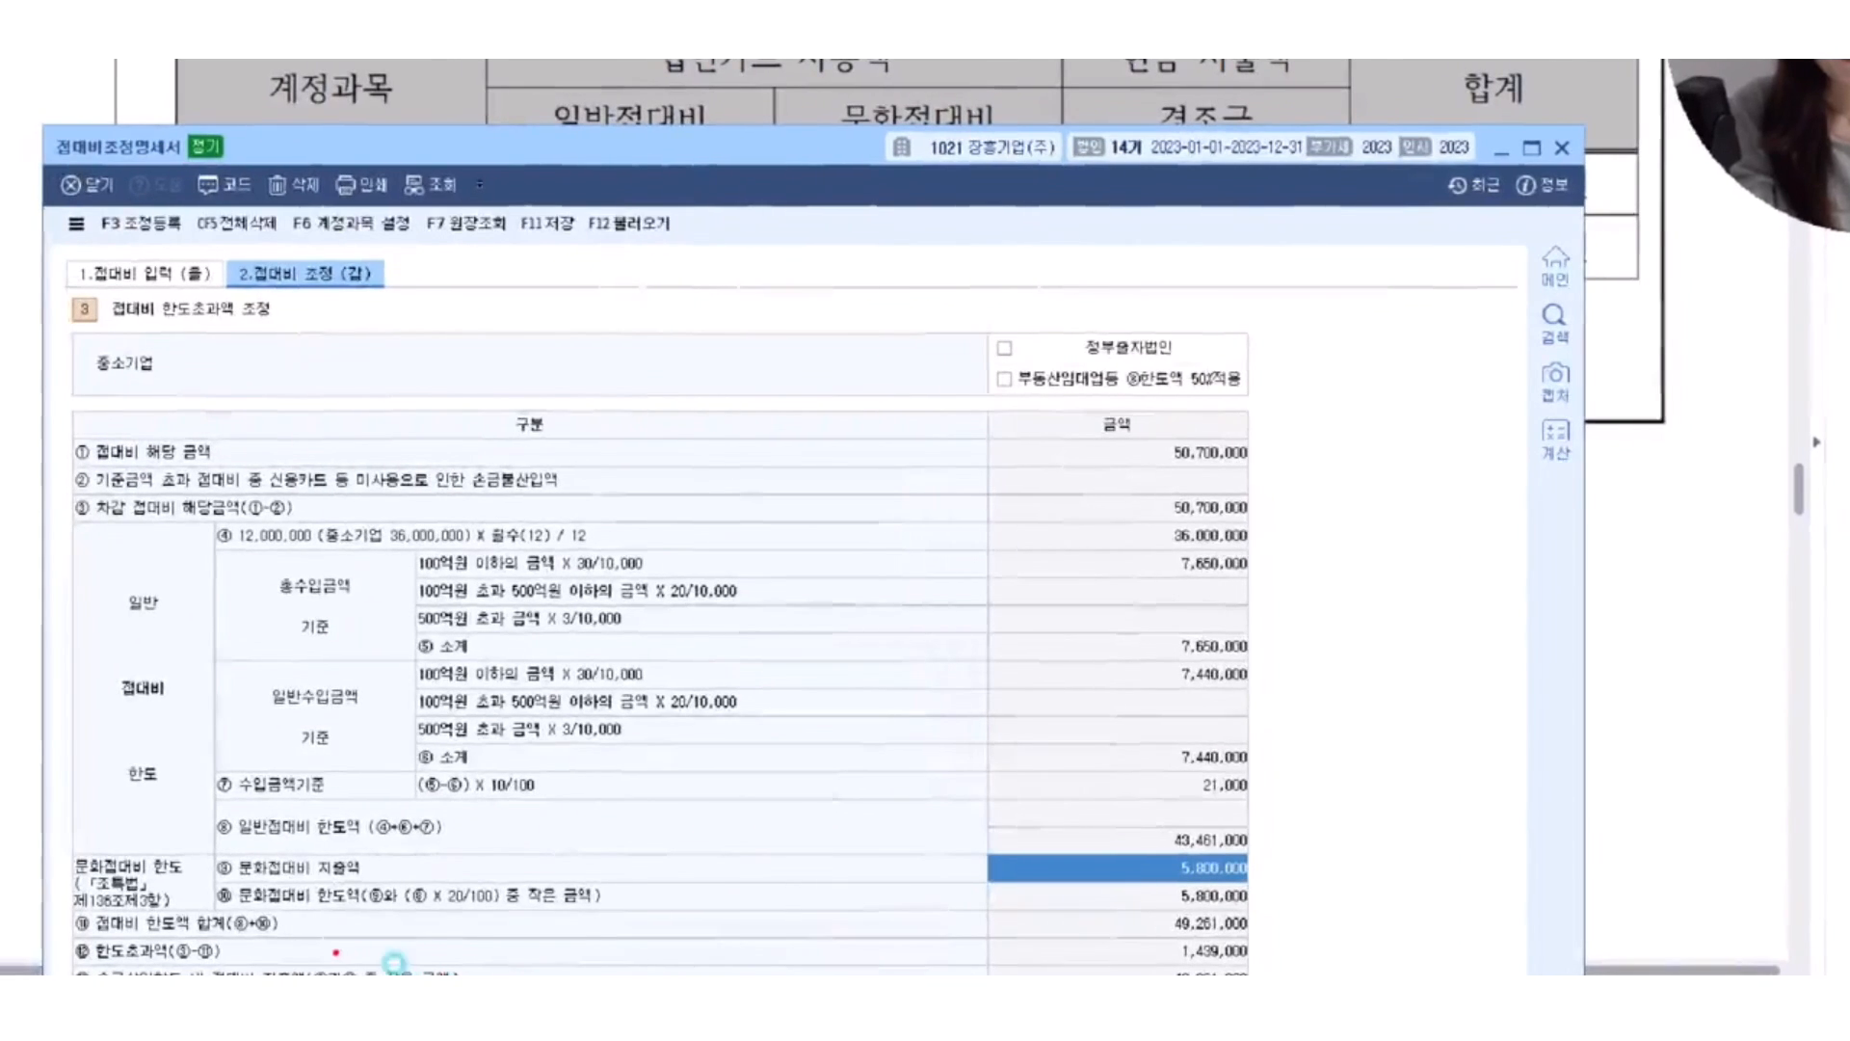
# Mark the 문화접대비 지출액 row with a red box and check, and handwrite -30 beside it.
pyautogui.moveTo(203, 851)
pyautogui.mouseDown()
pyautogui.moveTo(900, 856)
pyautogui.moveTo(1282, 884)
pyautogui.moveTo(1378, 785)
pyautogui.mouseUp()
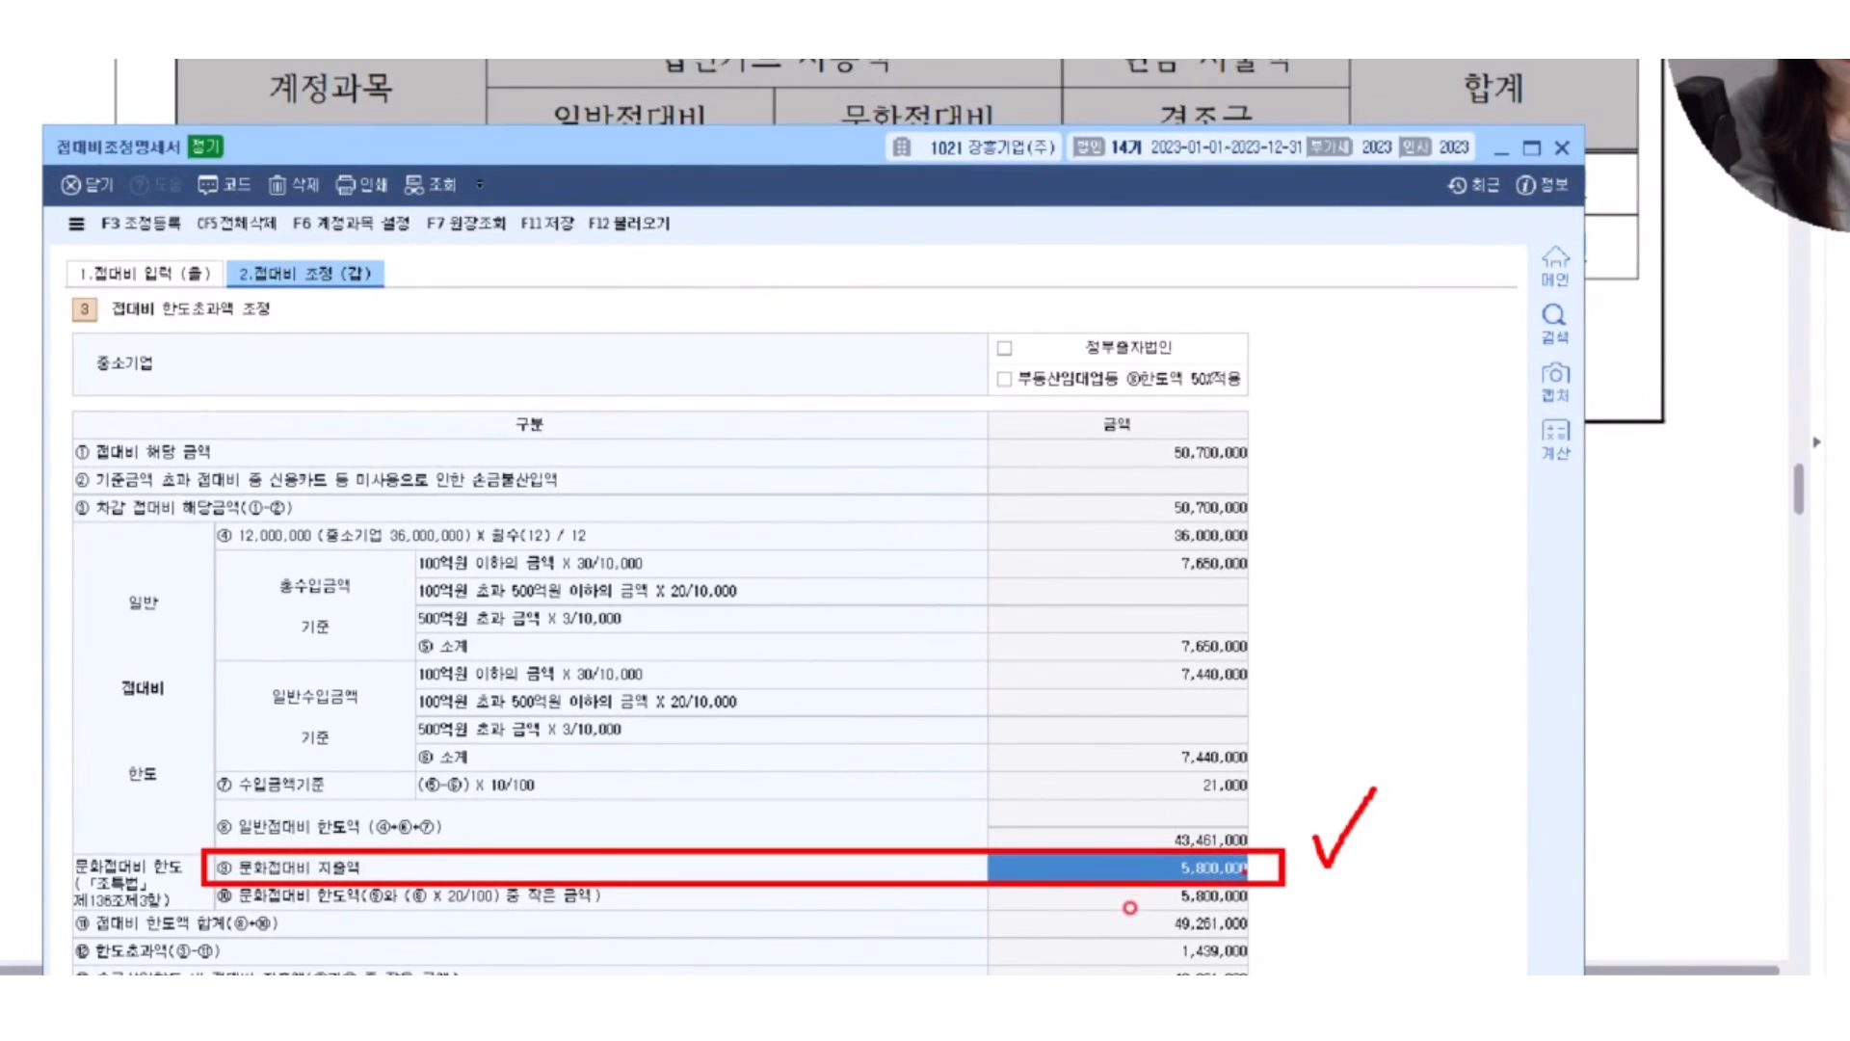
pyautogui.moveTo(1236, 848); pyautogui.dragTo(1332, 629)
pyautogui.moveTo(1367, 517); pyautogui.dragTo(1462, 574)
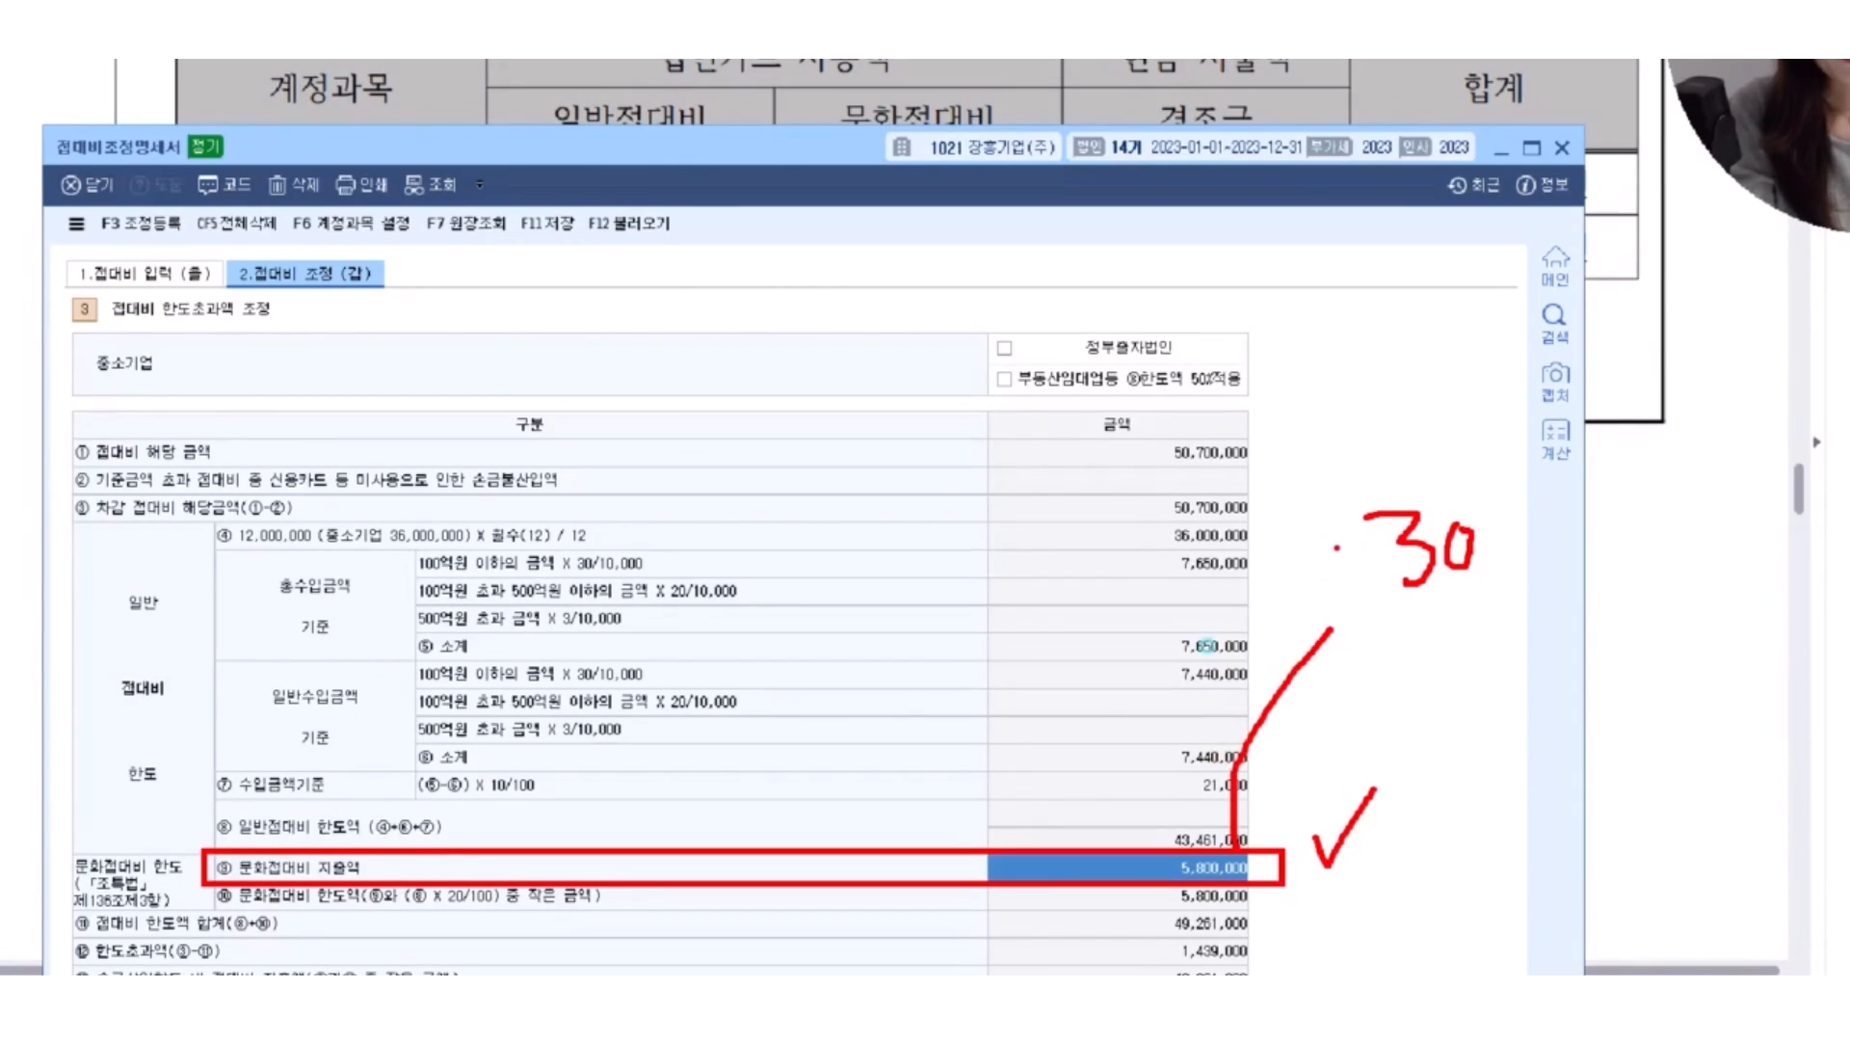
pyautogui.moveTo(1336, 548); pyautogui.dragTo(1374, 542)
pyautogui.press('Escape')
# Set 문화접대비 지출액 to 5,500,000.
pyautogui.write('5,5')
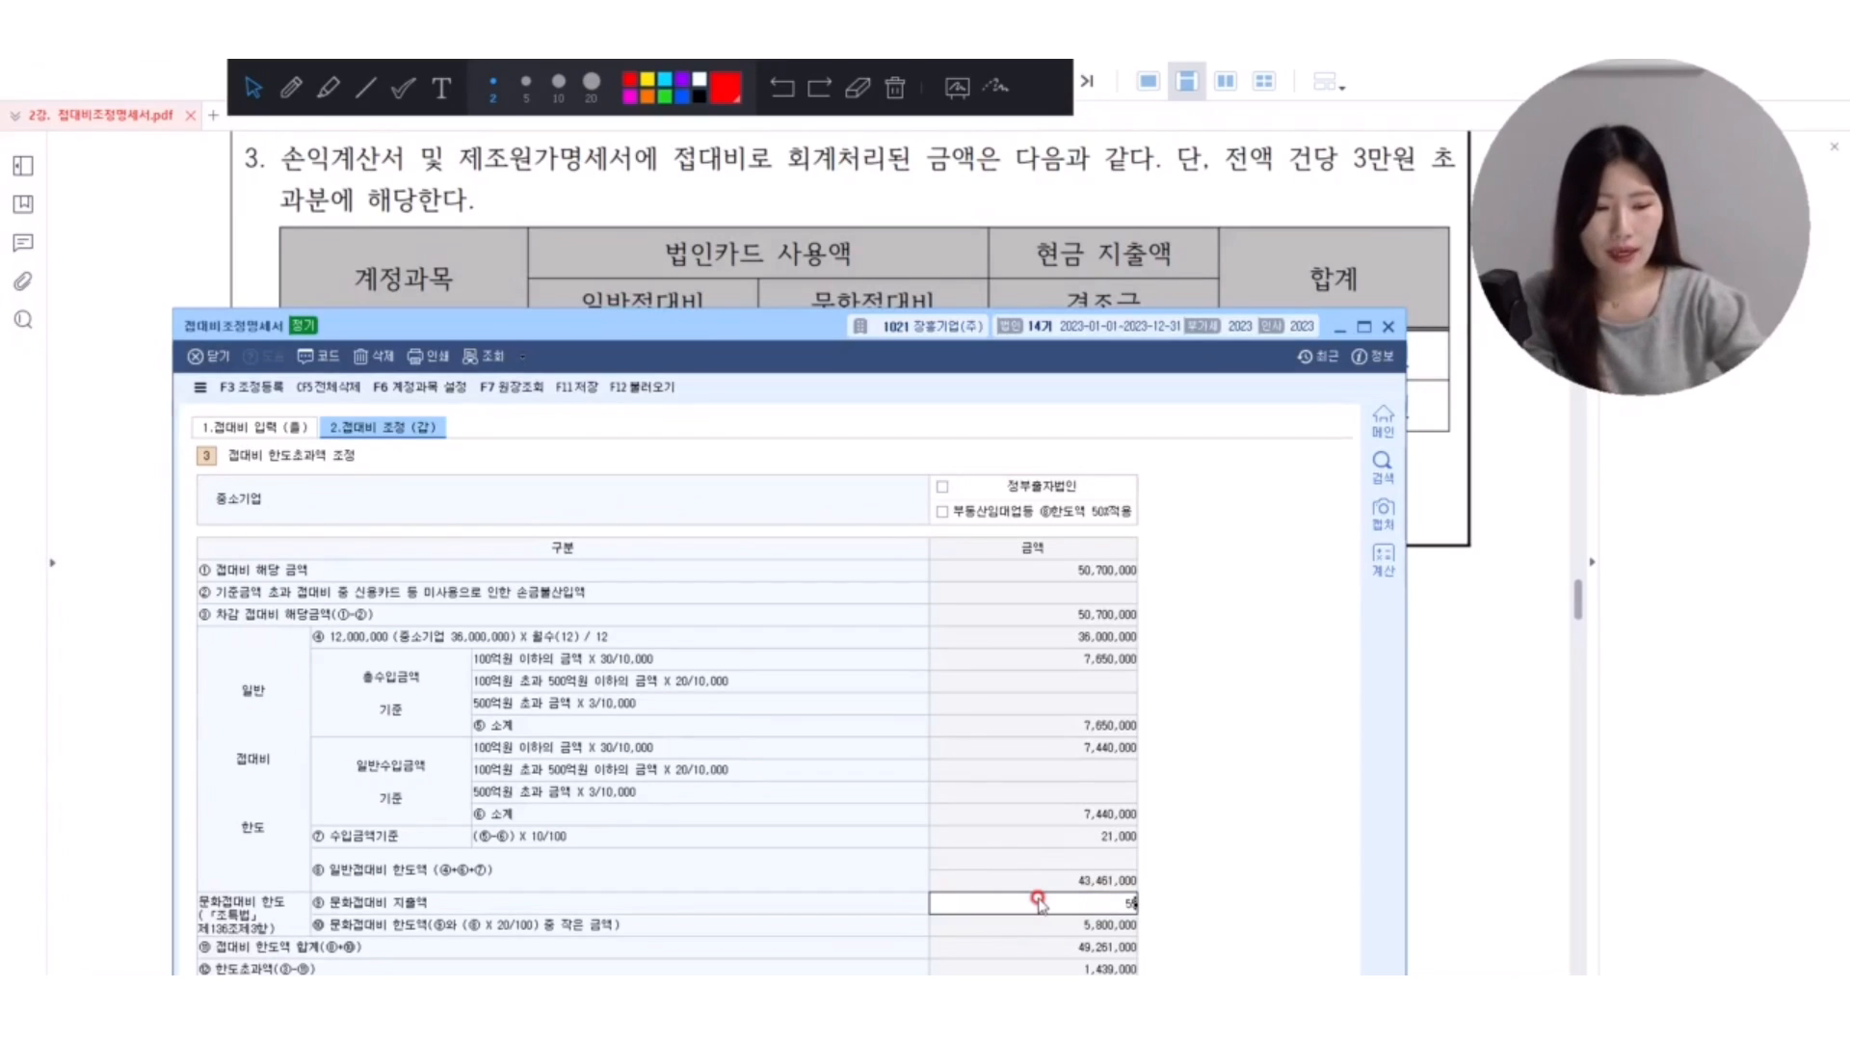
pyautogui.write('00,000')
pyautogui.press('Return')
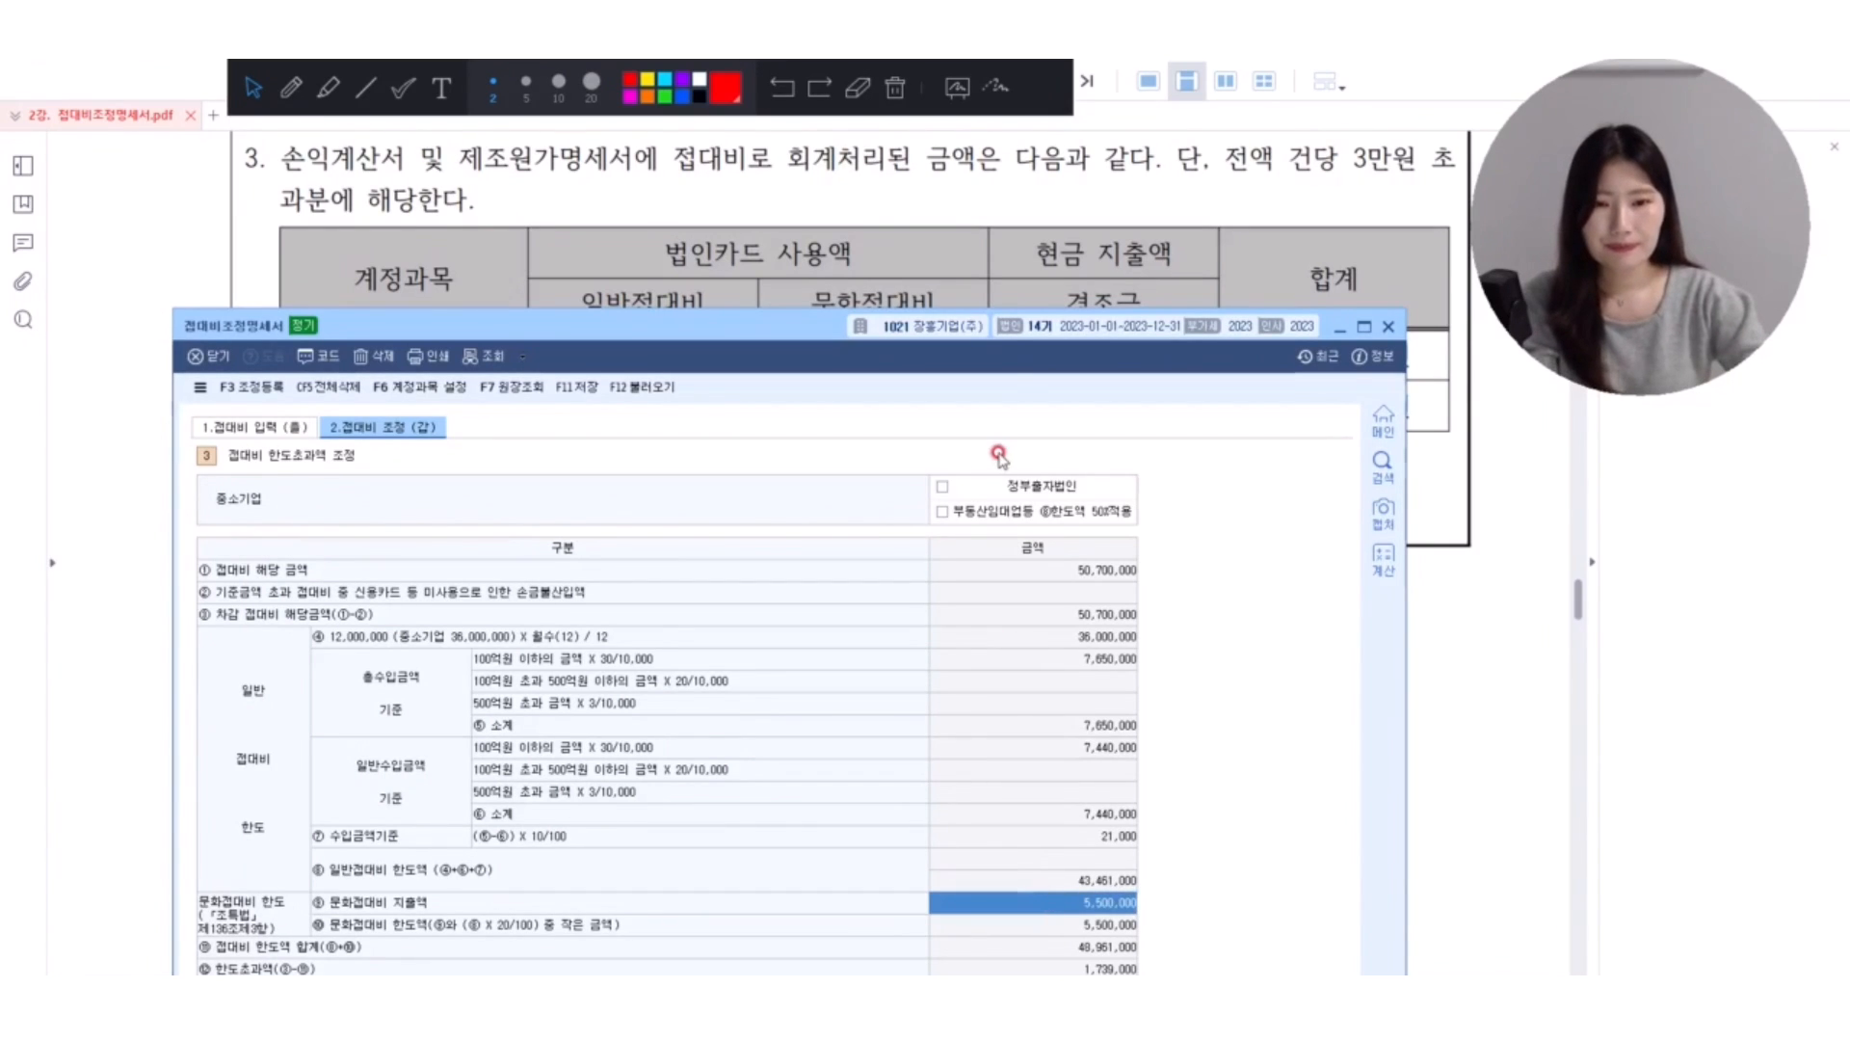
# Uncover the expense table in the PDF and mark its 문화접대비 amounts in red.
pyautogui.moveTo(1005, 333); pyautogui.dragTo(994, 483)
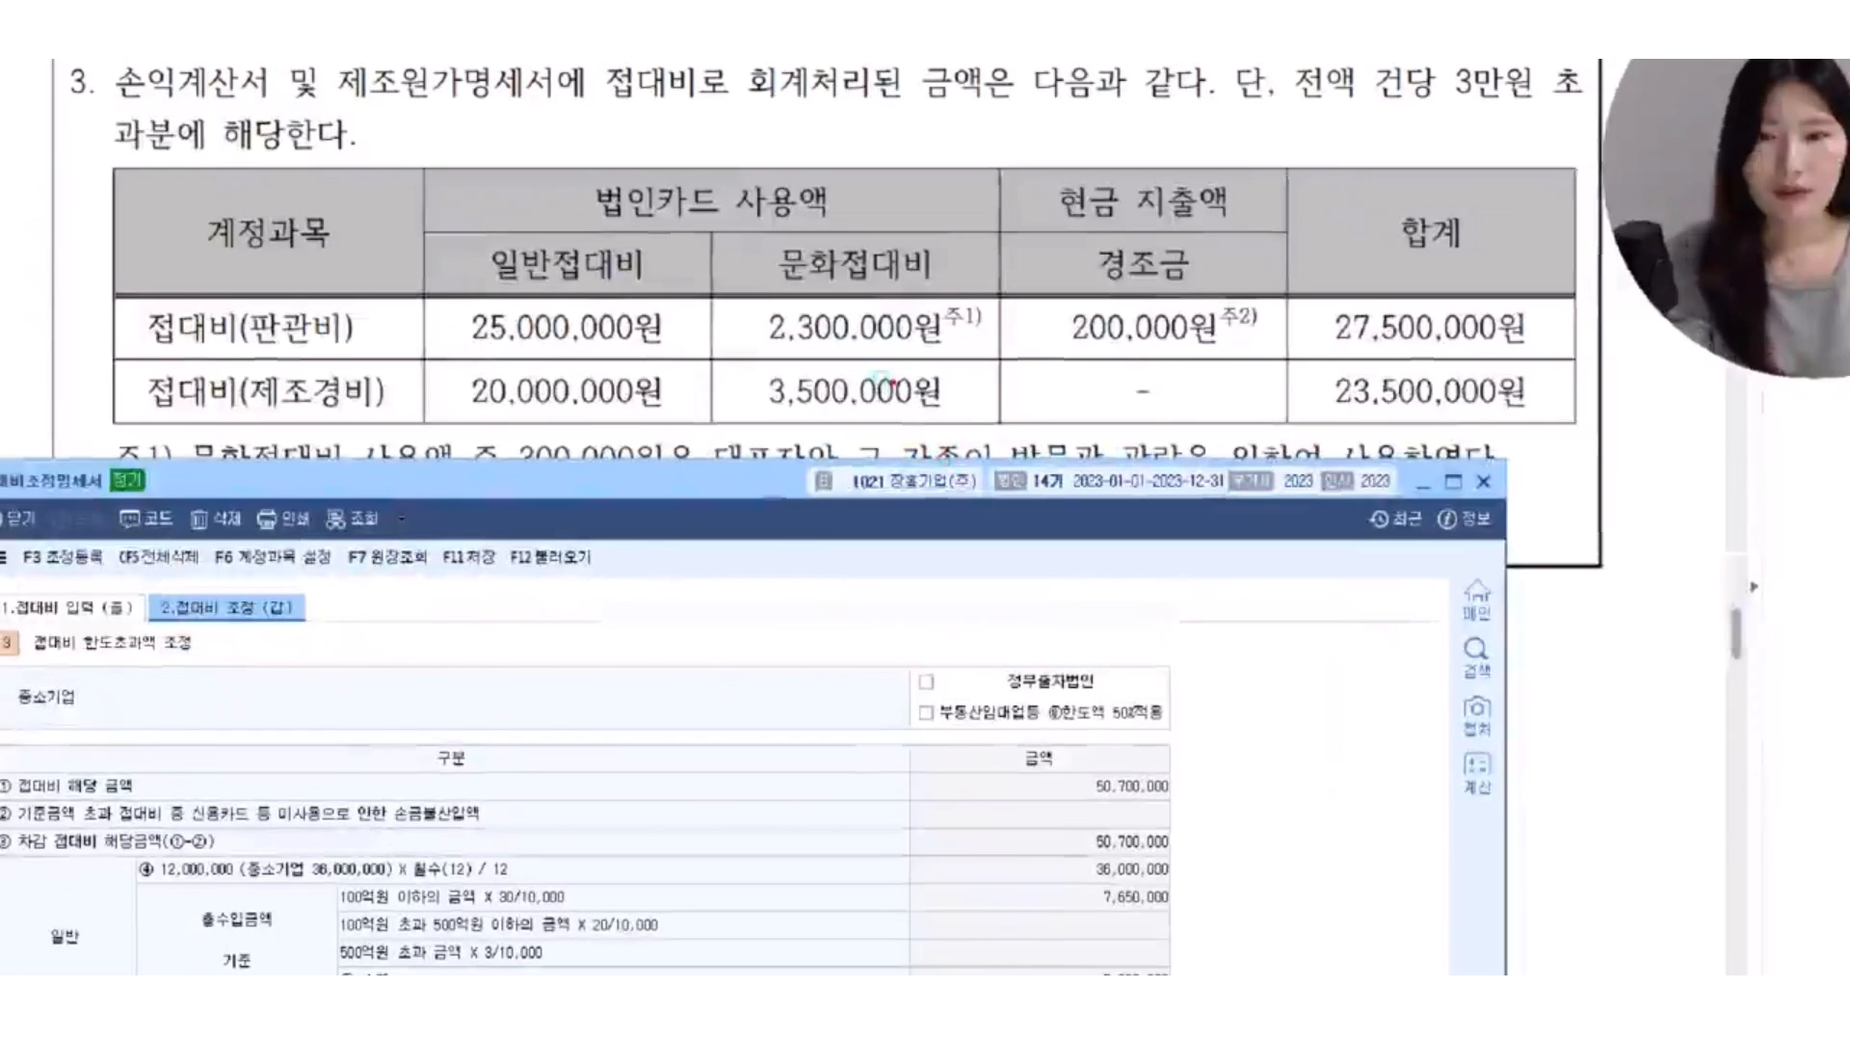
pyautogui.moveTo(747, 365)
pyautogui.mouseDown()
pyautogui.moveTo(963, 352)
pyautogui.moveTo(1027, 286)
pyautogui.mouseUp()
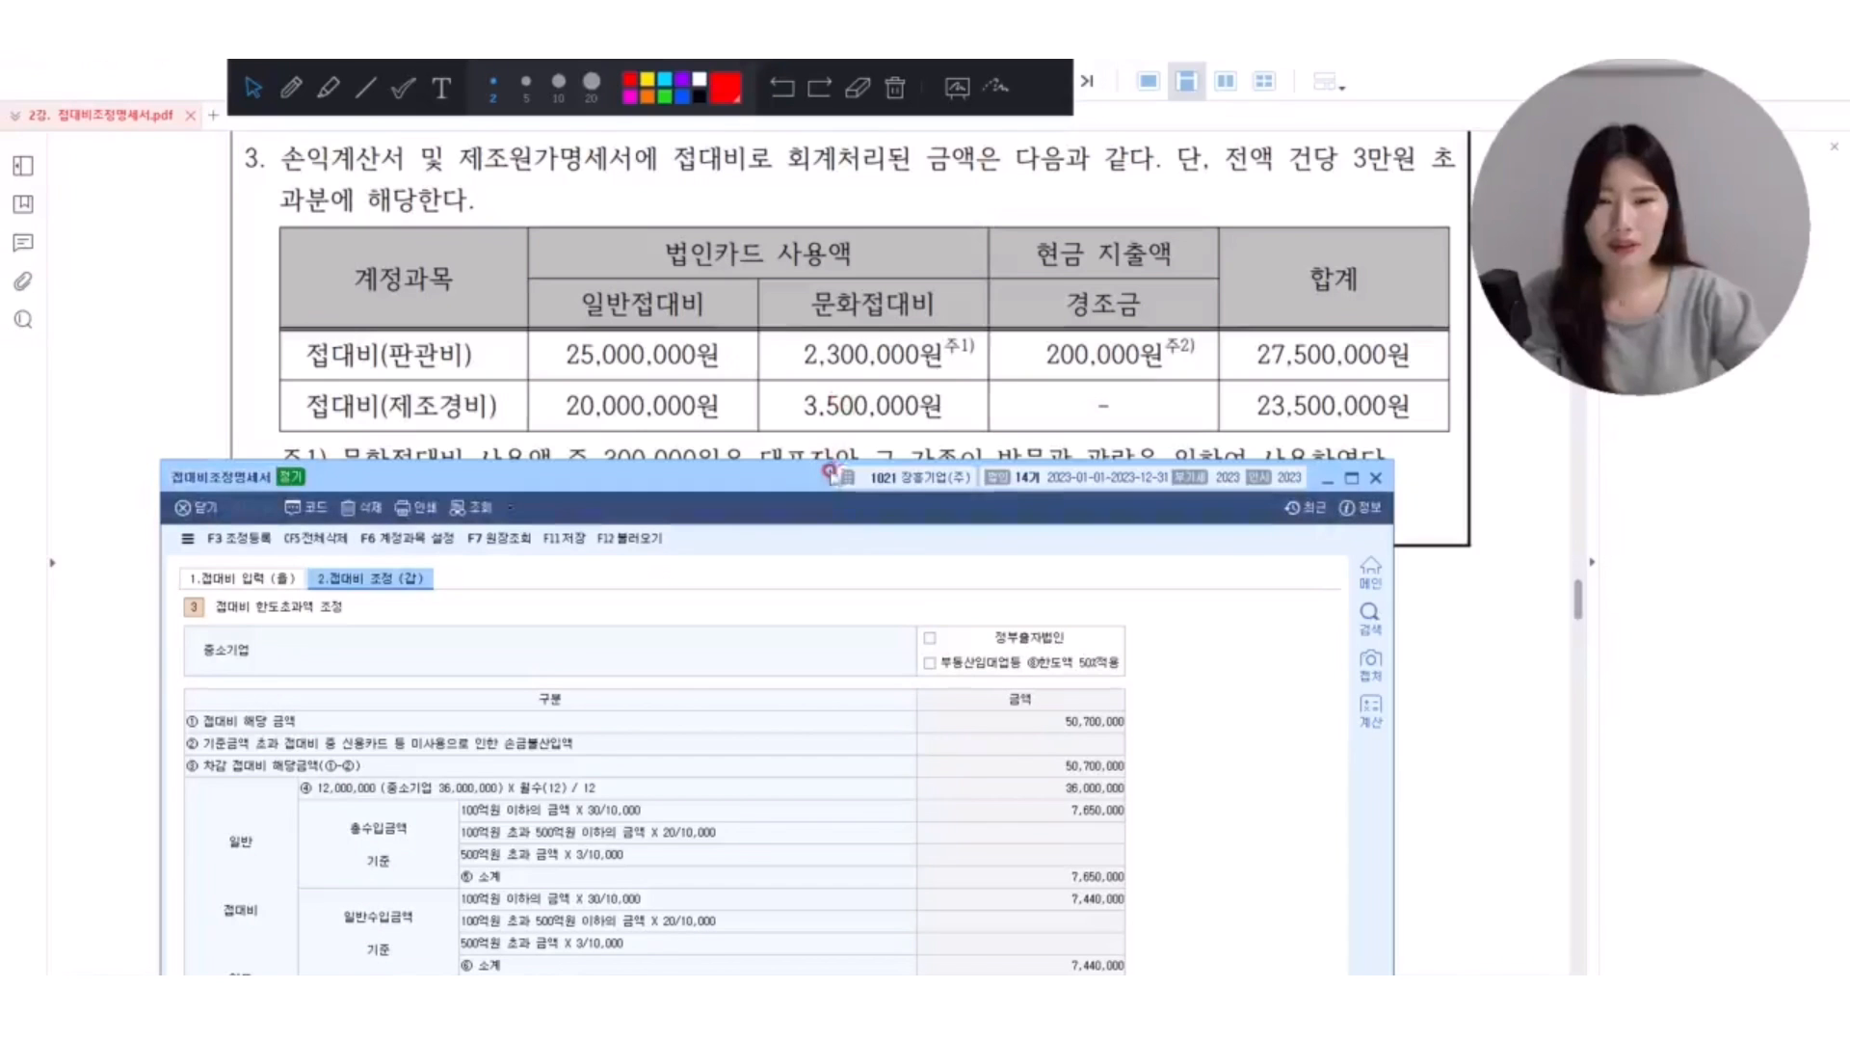
# Bring the whole 접대비 조정 (갑) page back into view and open 조정 등록.
pyautogui.moveTo(789, 486); pyautogui.dragTo(881, 239)
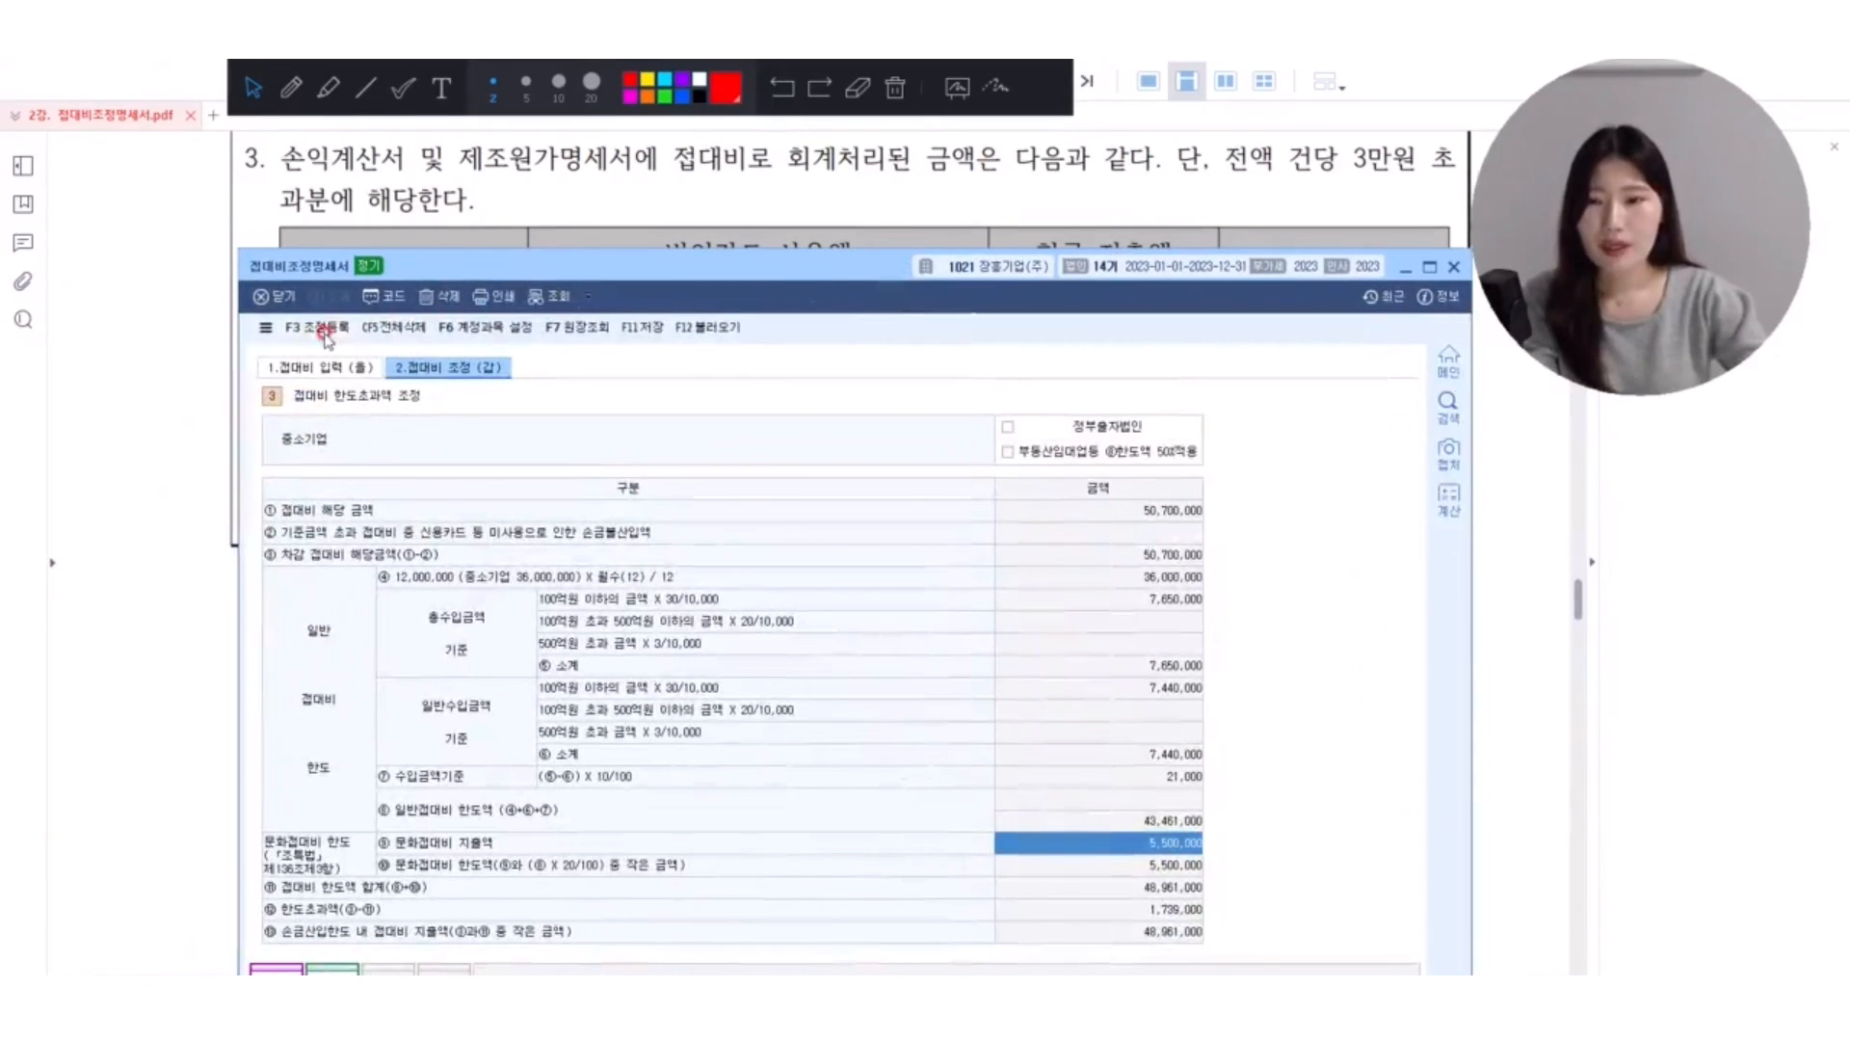
pyautogui.click(594, 408)
pyautogui.press('F3')
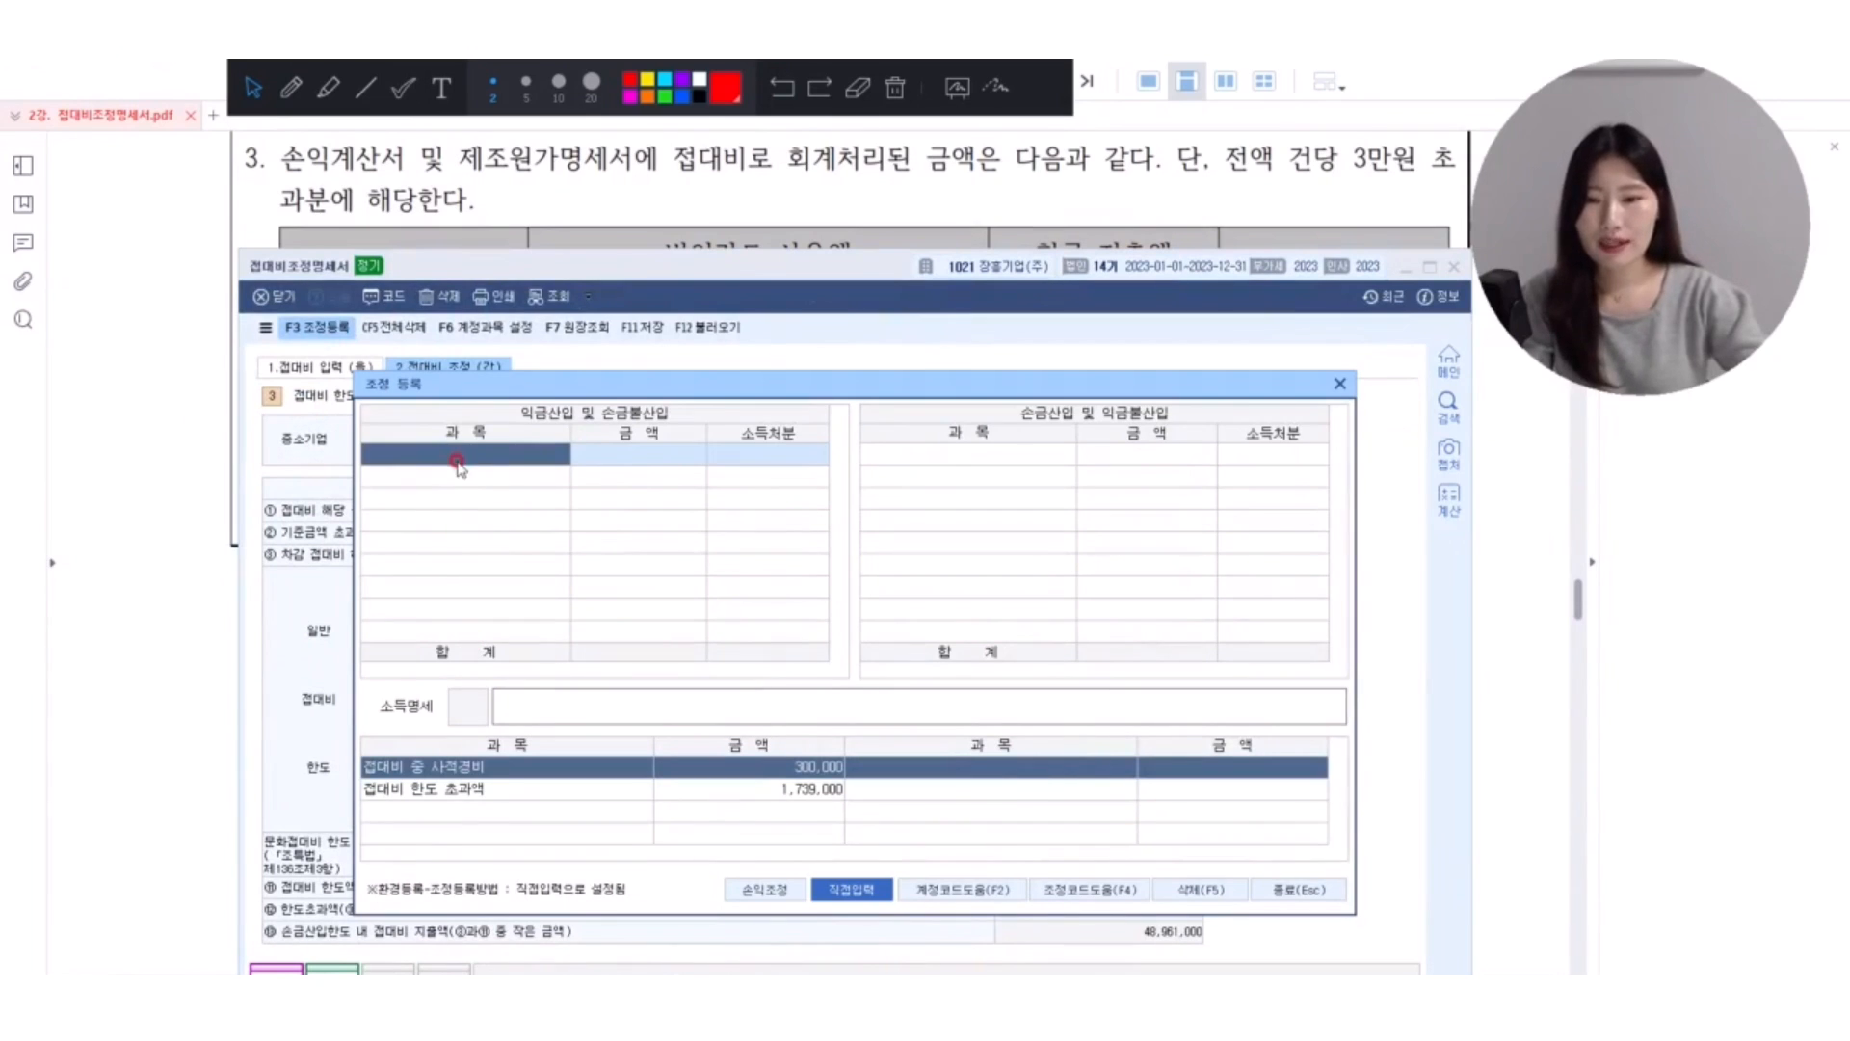
# Register the adjustment 접대비중 개인적경비 of 300,000 with disposition 상여 under 익금산입 및 손금불산입.
pyautogui.write('사적경비')
pyautogui.press('Return')
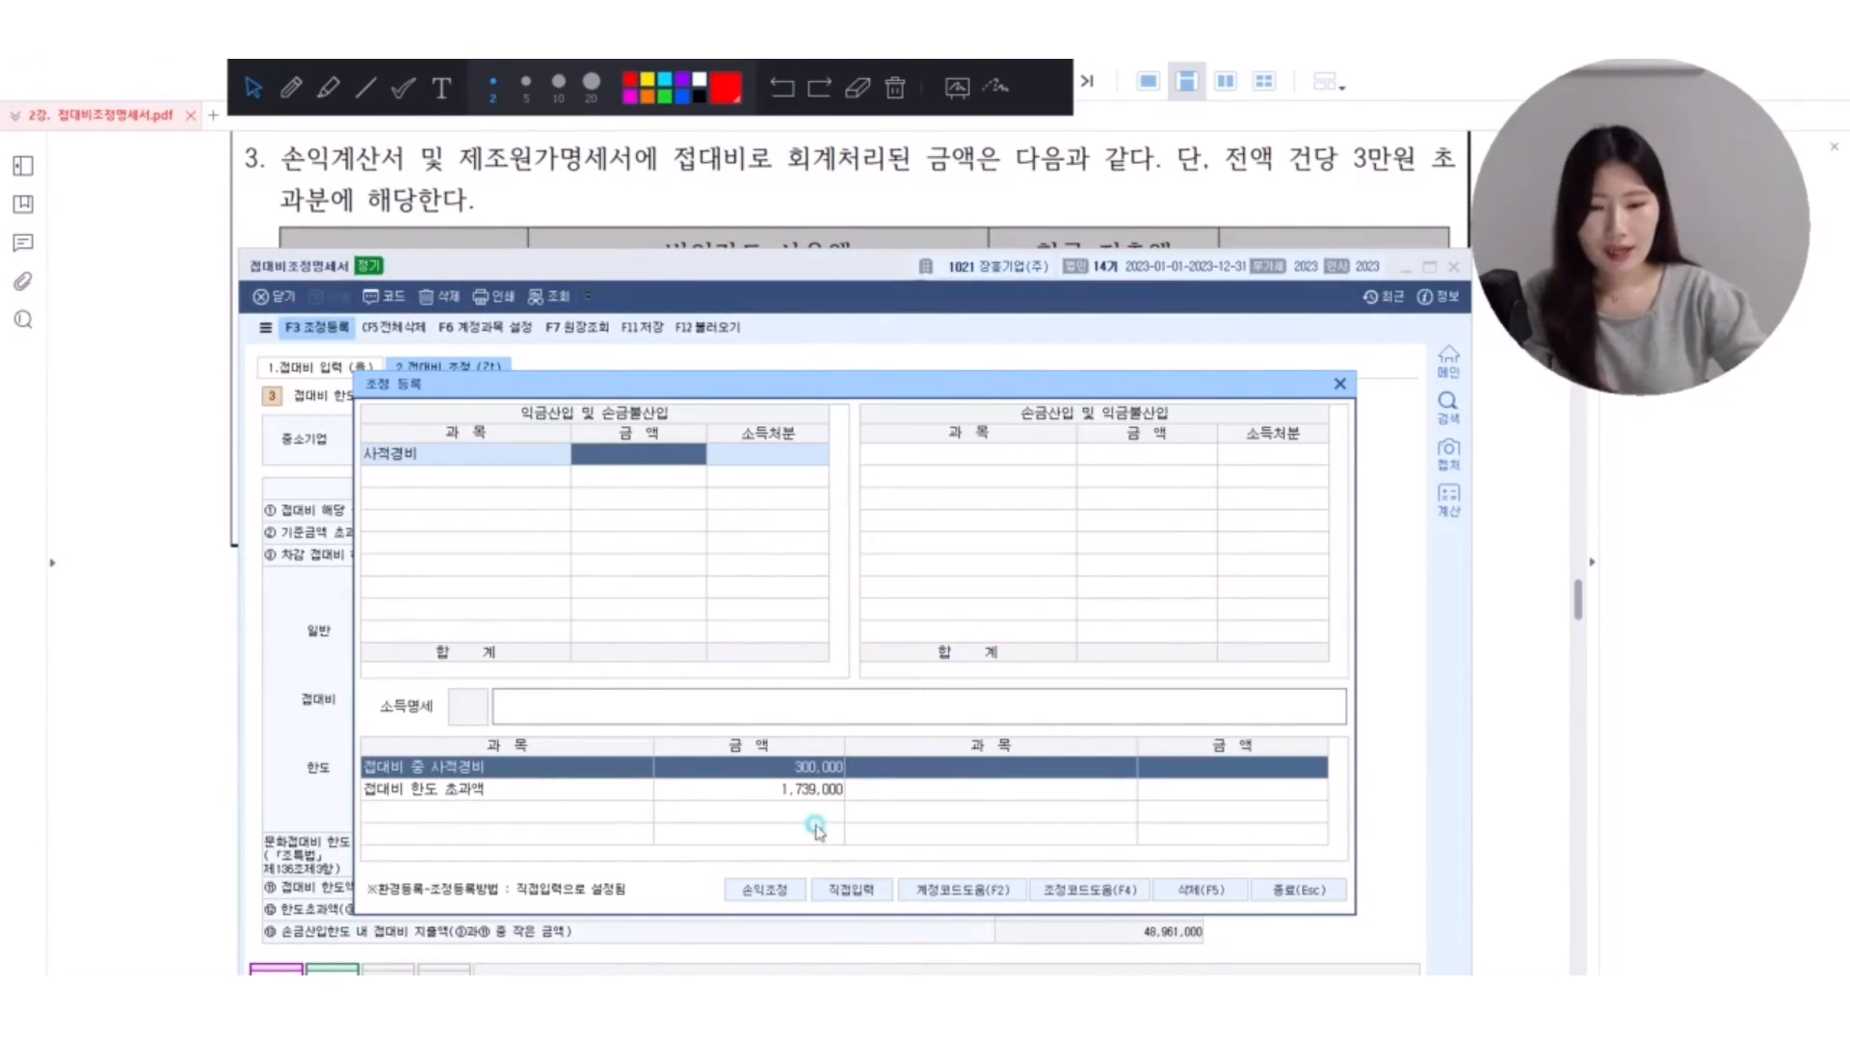
pyautogui.click(425, 434)
pyautogui.click(432, 468)
pyautogui.write('ㅅ')
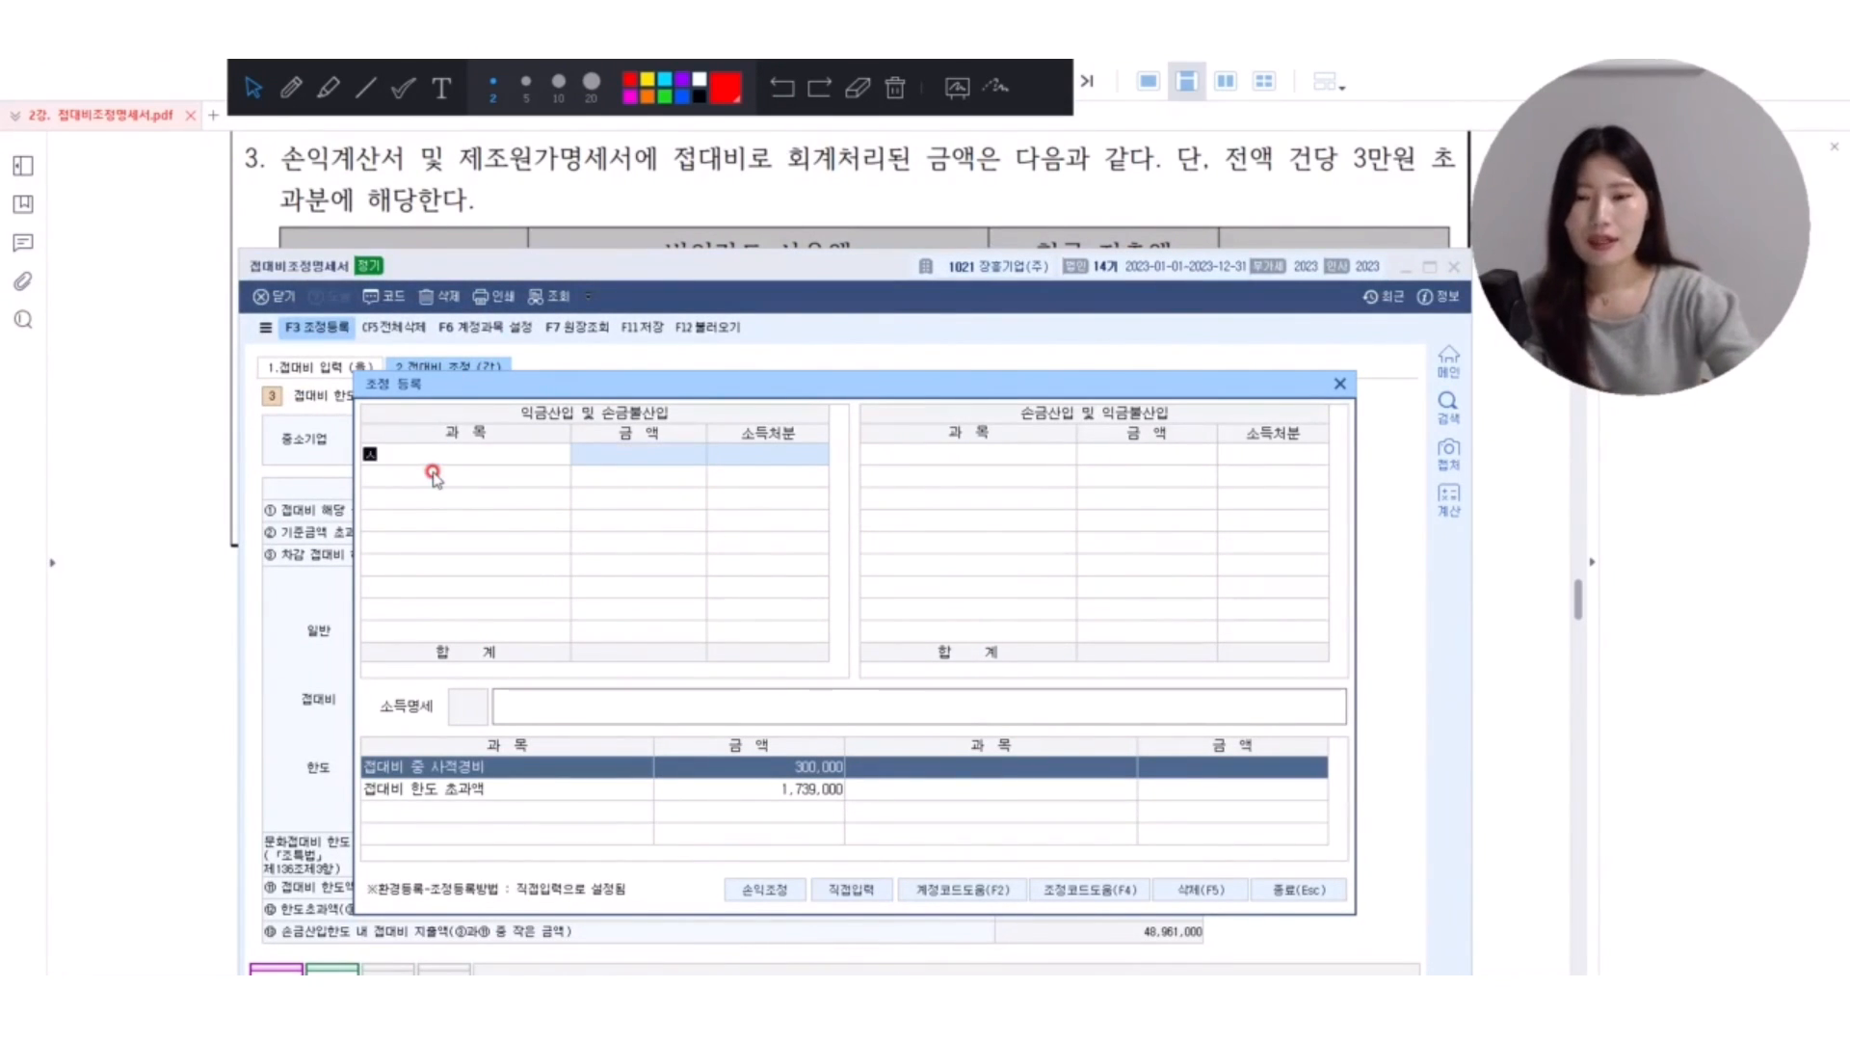
pyautogui.write('ㅏ적경비')
pyautogui.press('Return')
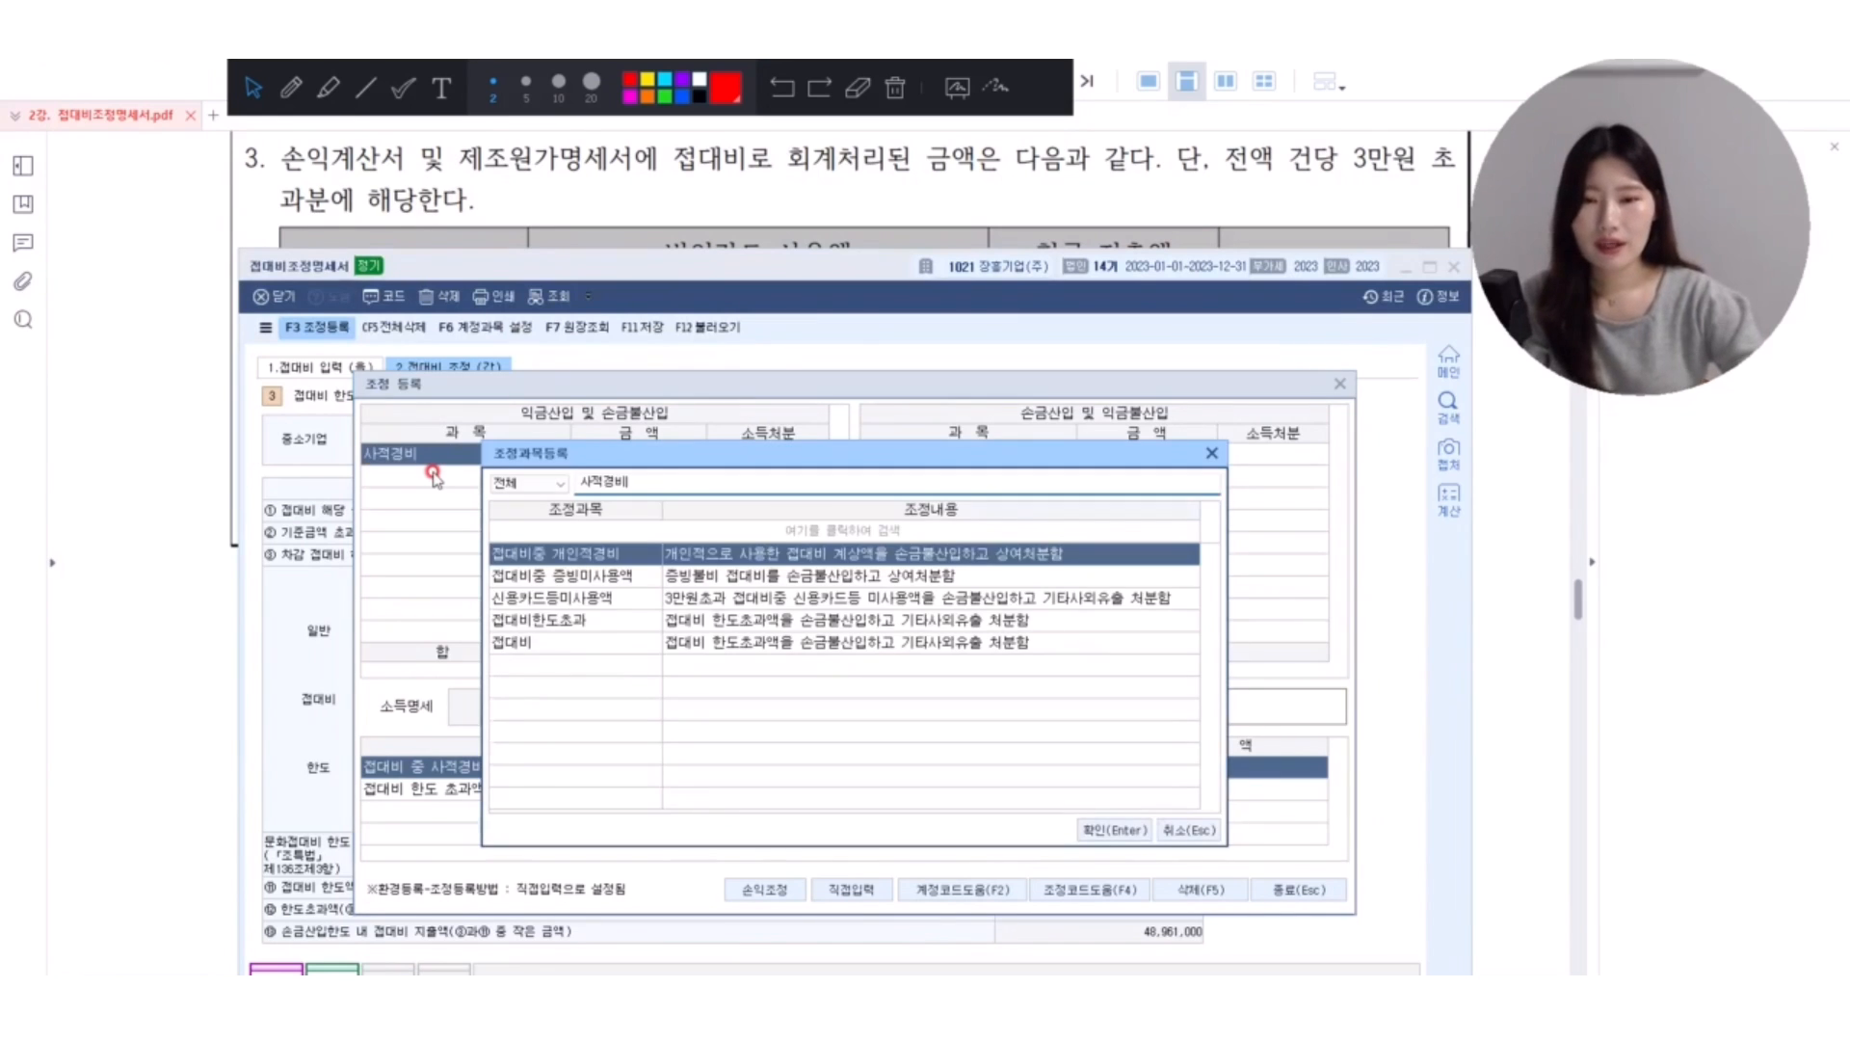
pyautogui.press('Return')
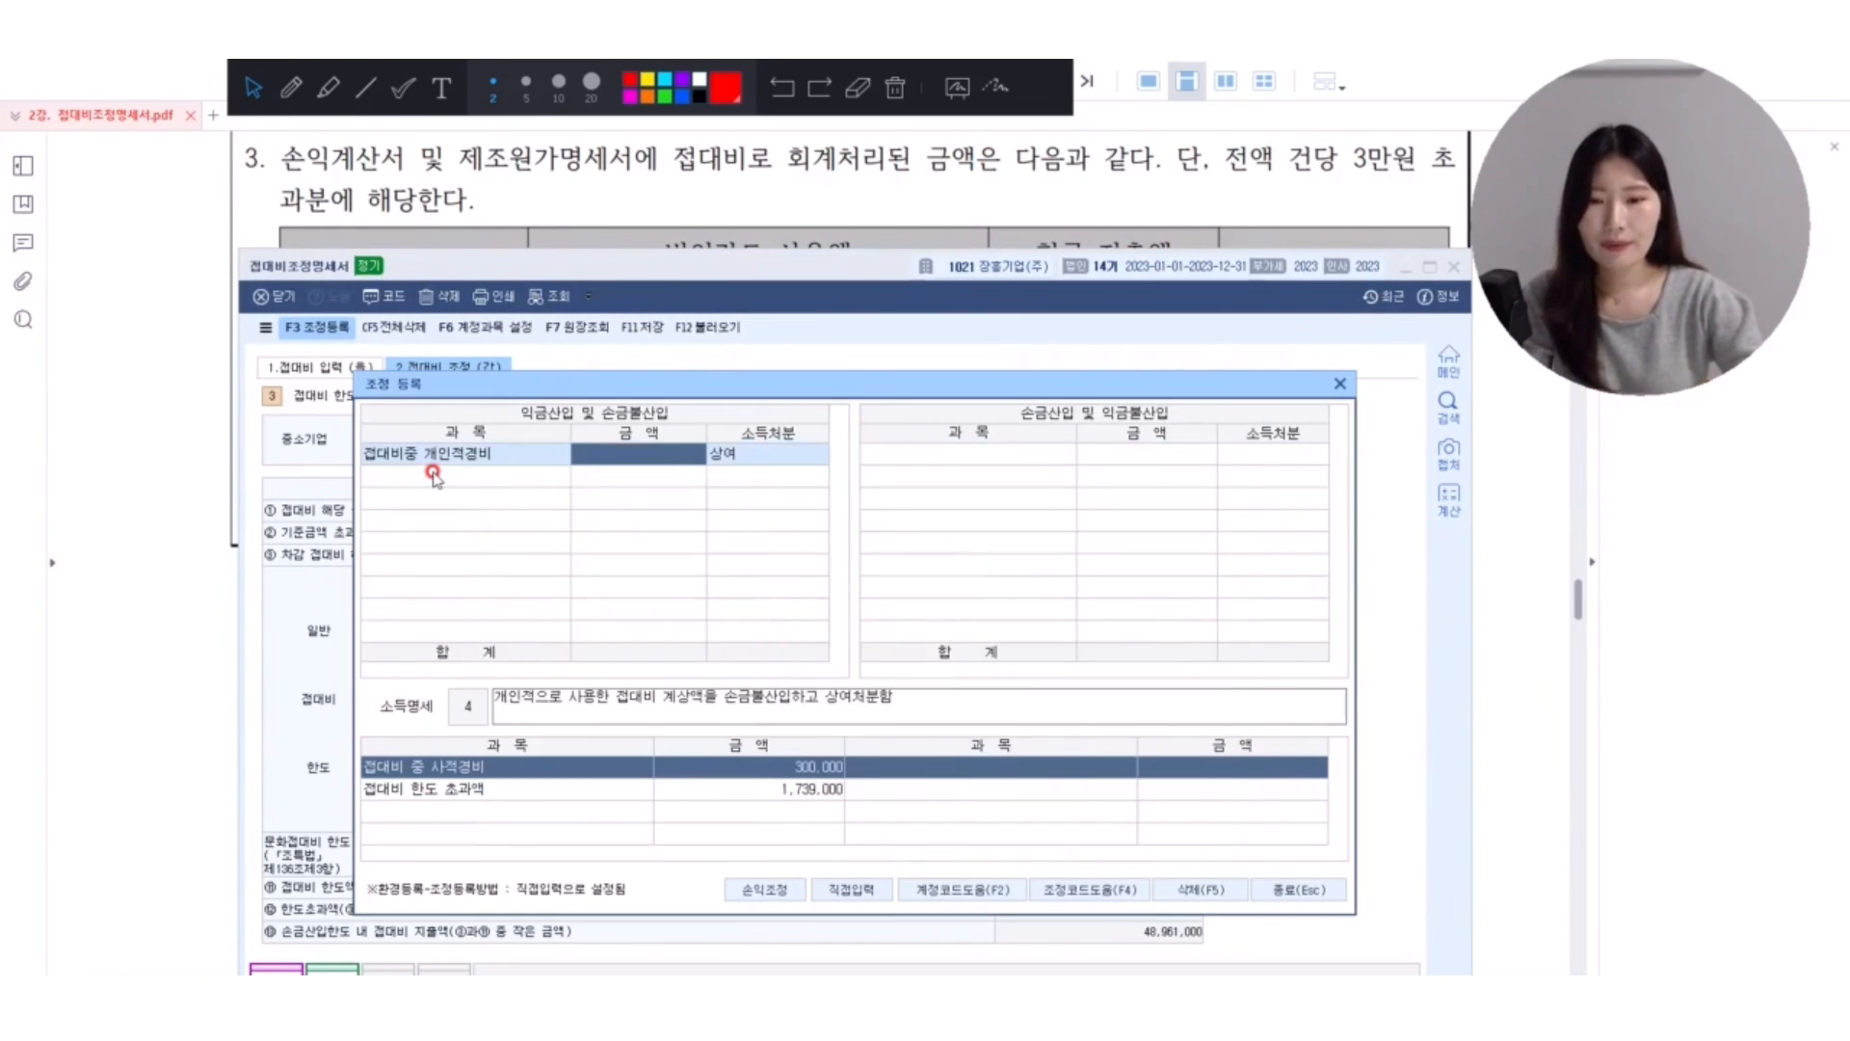
pyautogui.write('300000')
pyautogui.press('Return')
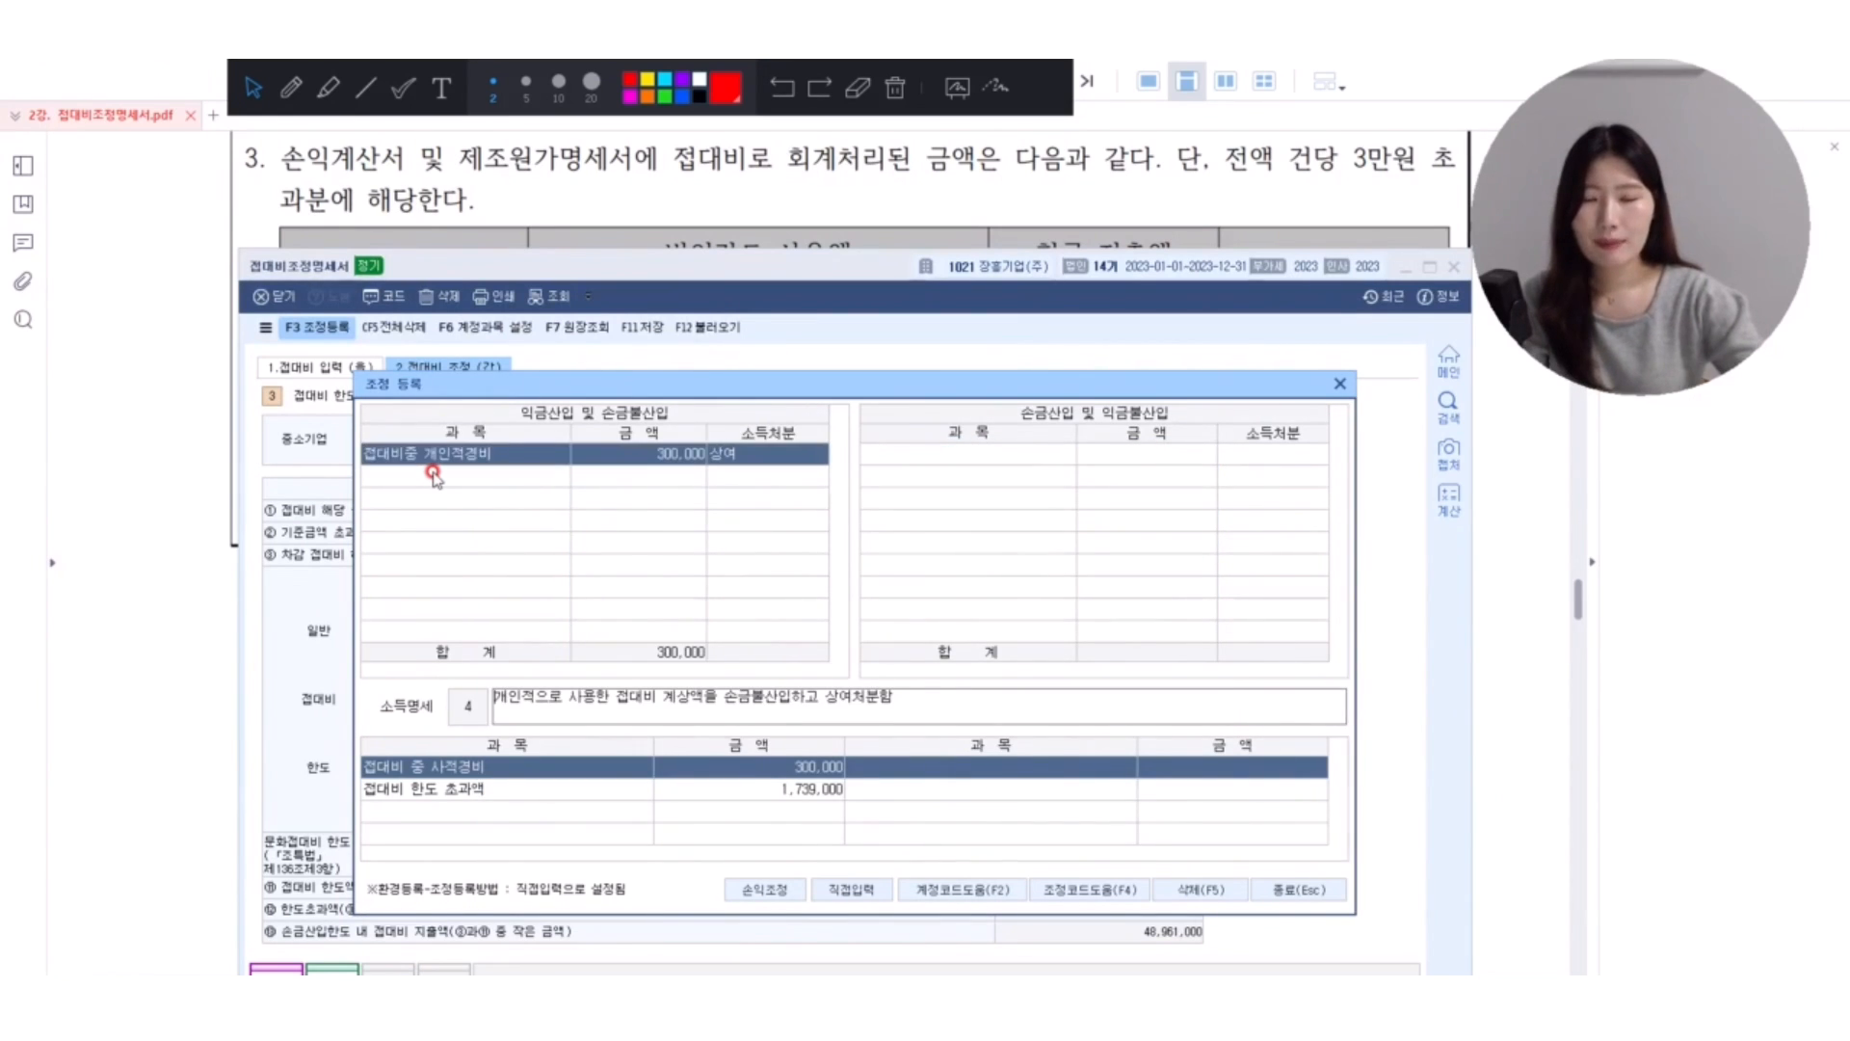
# Register the adjustment 접대비한도초과 of 1,739,000 with disposition 기타사외유출 under 익금산입 및 손금불산입.
pyautogui.click(434, 477)
pyautogui.write('한도')
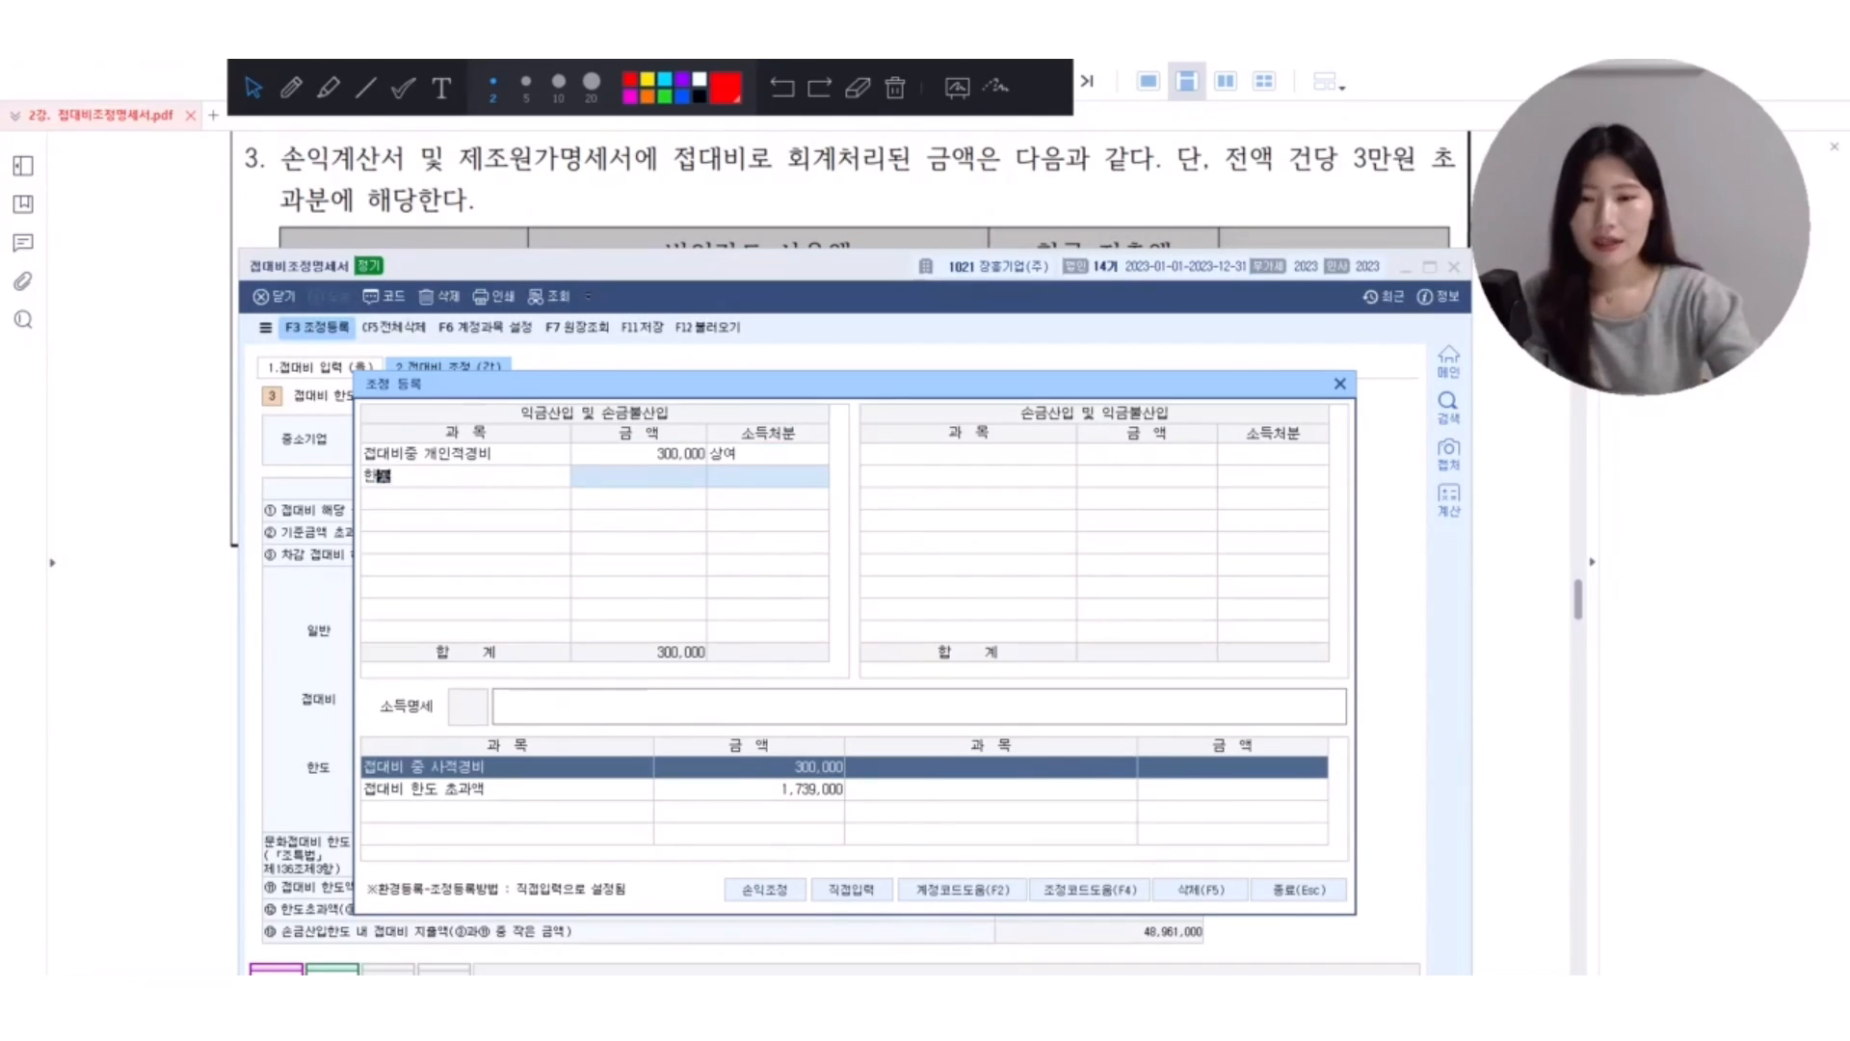
pyautogui.write('초과')
pyautogui.press('Return')
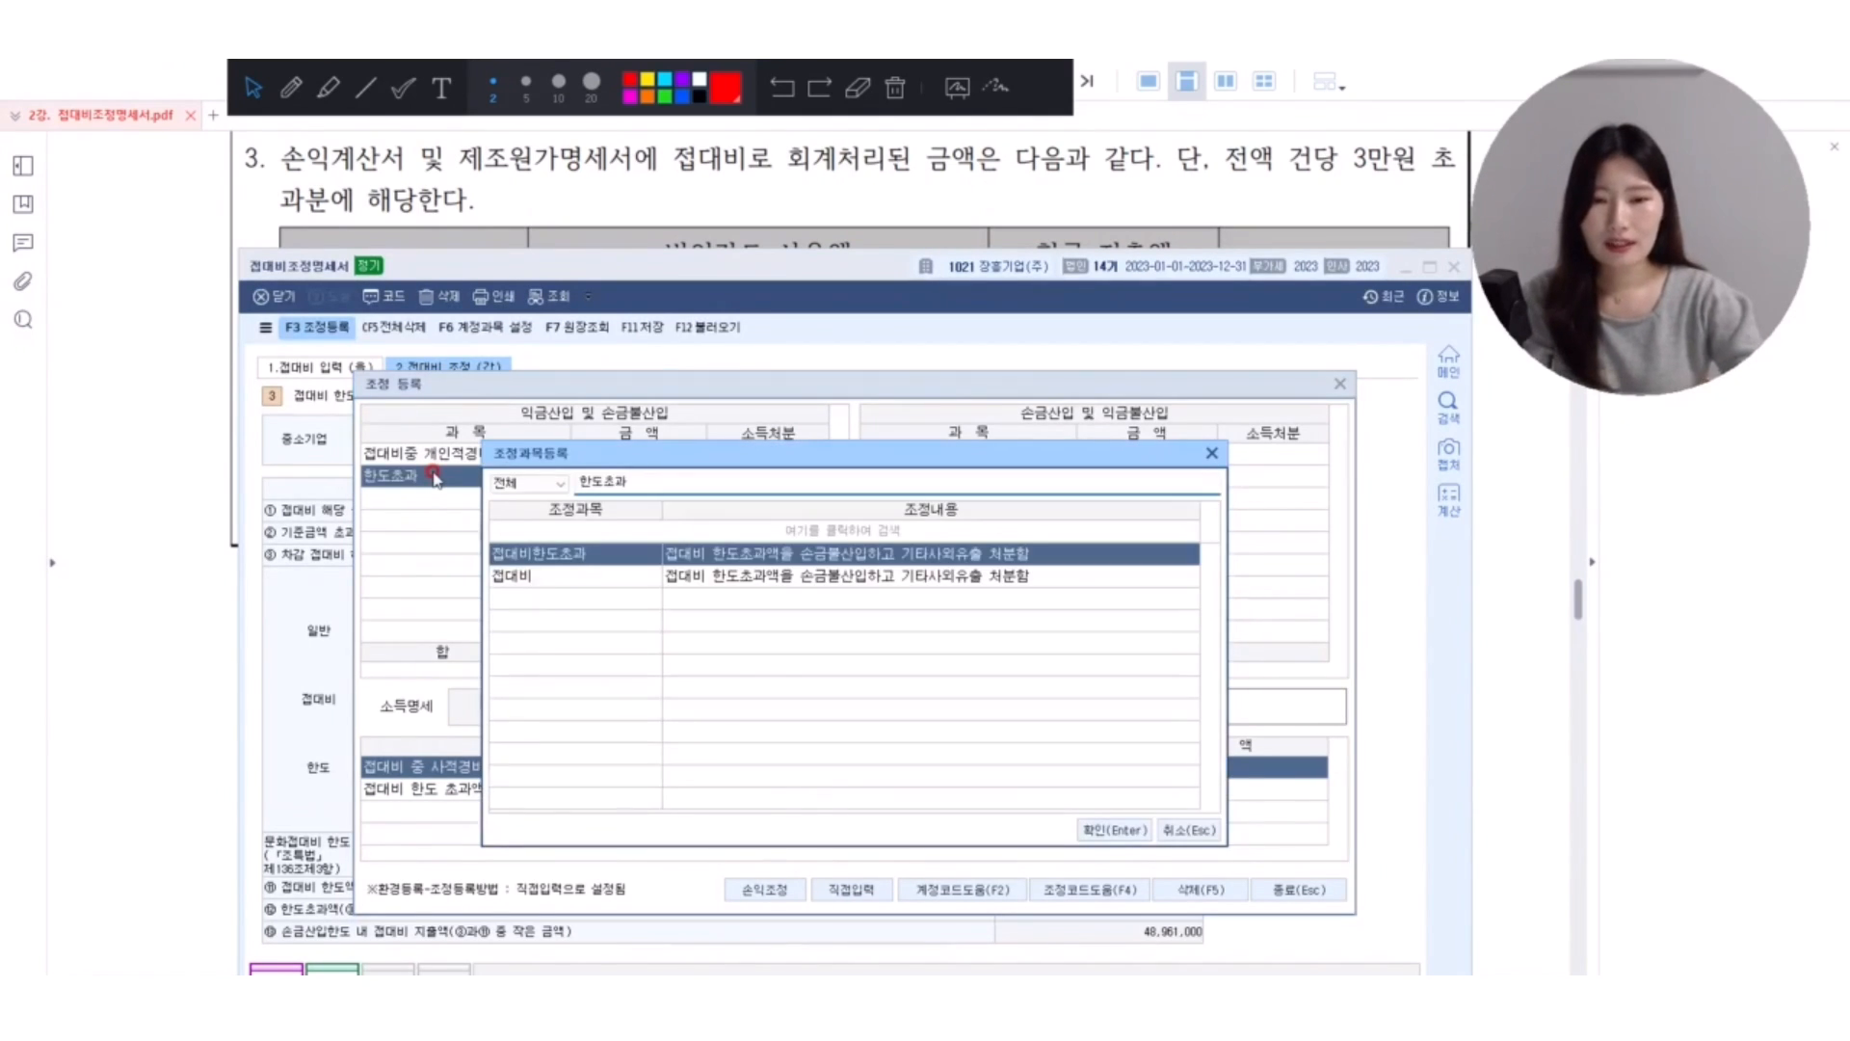
pyautogui.press('Return')
pyautogui.write('1,739,000')
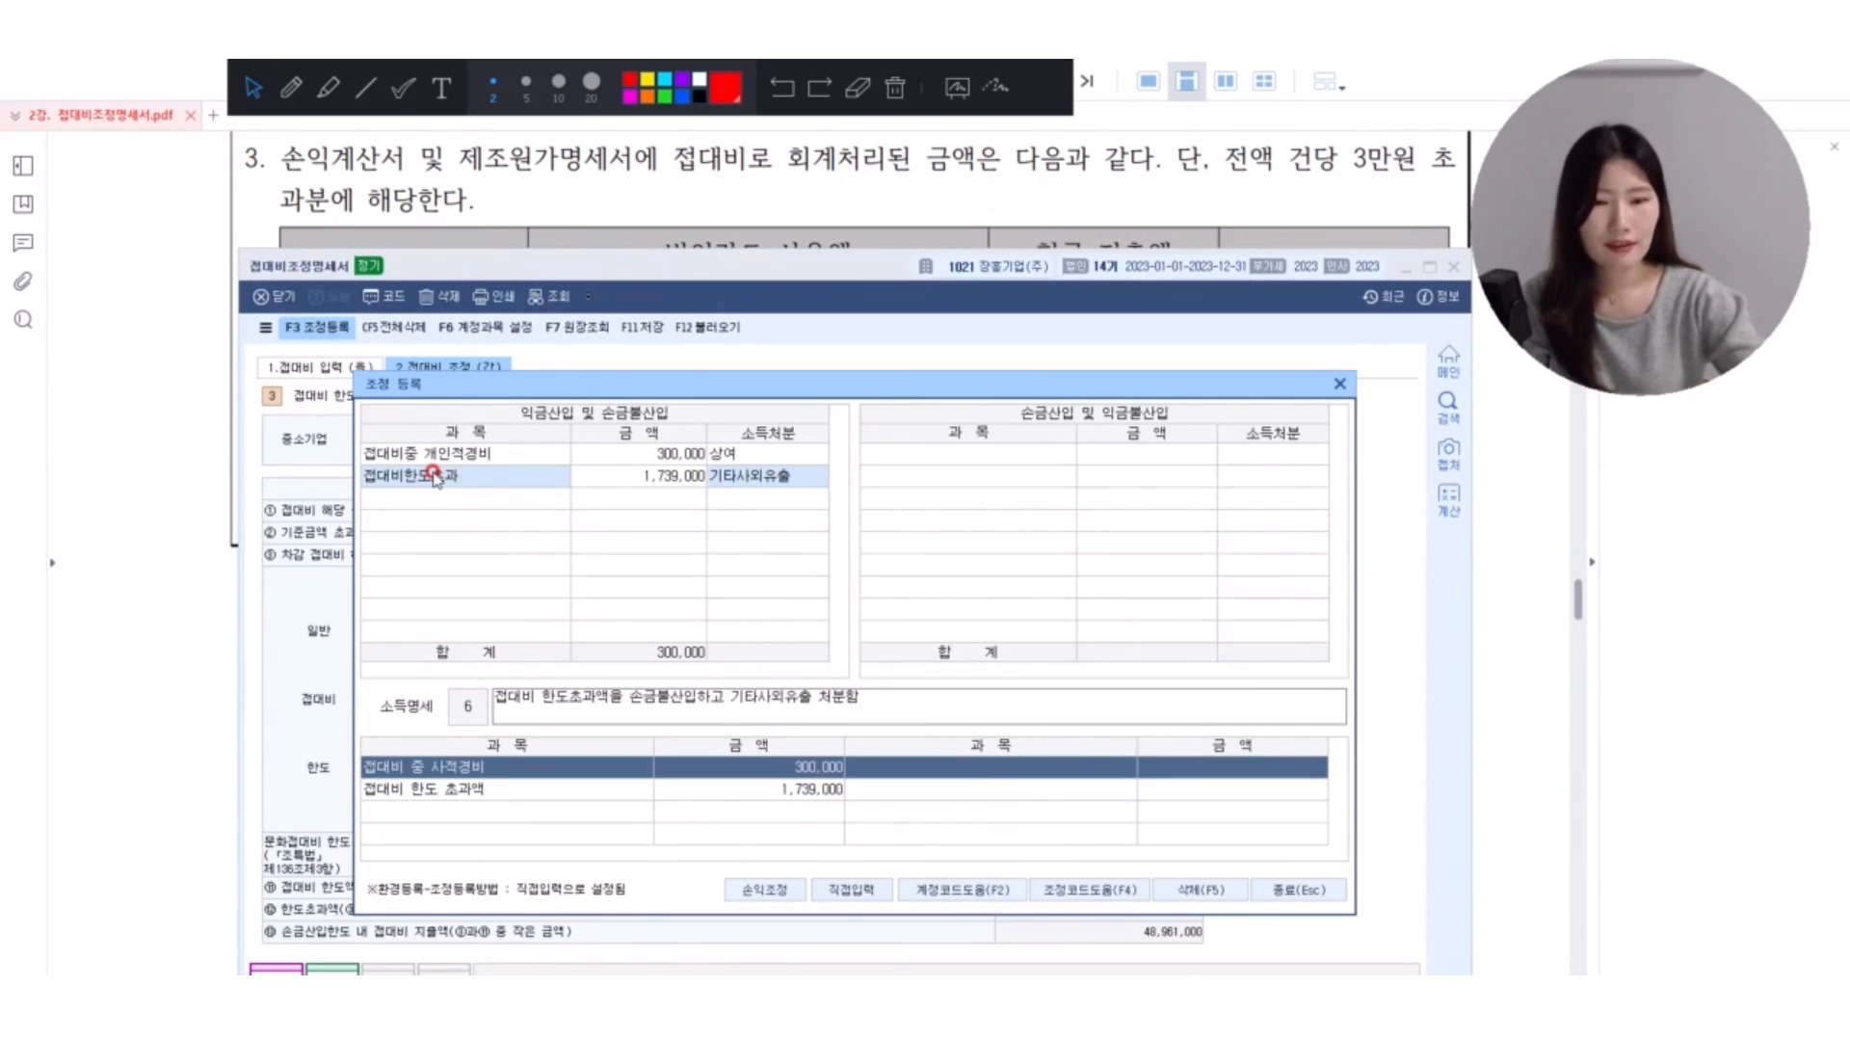
pyautogui.press('Return')
pyautogui.press('Return')
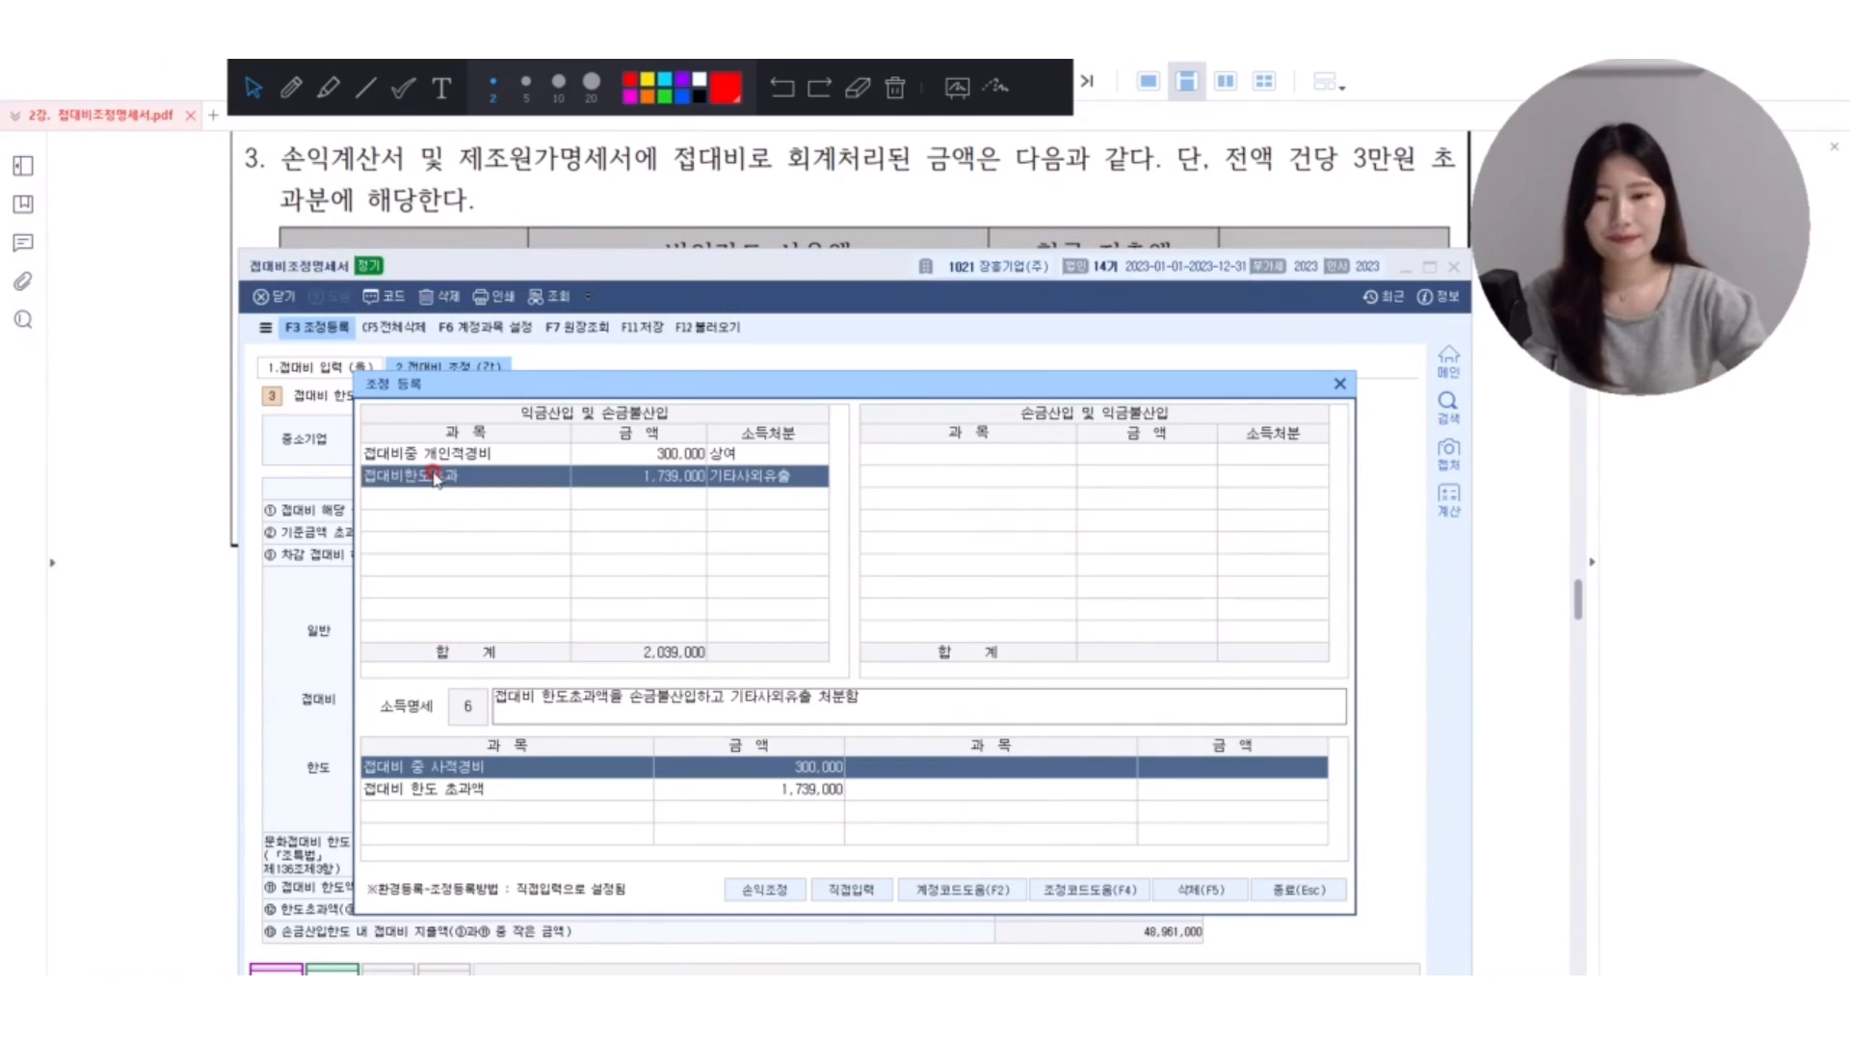
# Exit 조정 등록, save 장흥기업's 접대비조정명세서 and close it.
pyautogui.click(1297, 889)
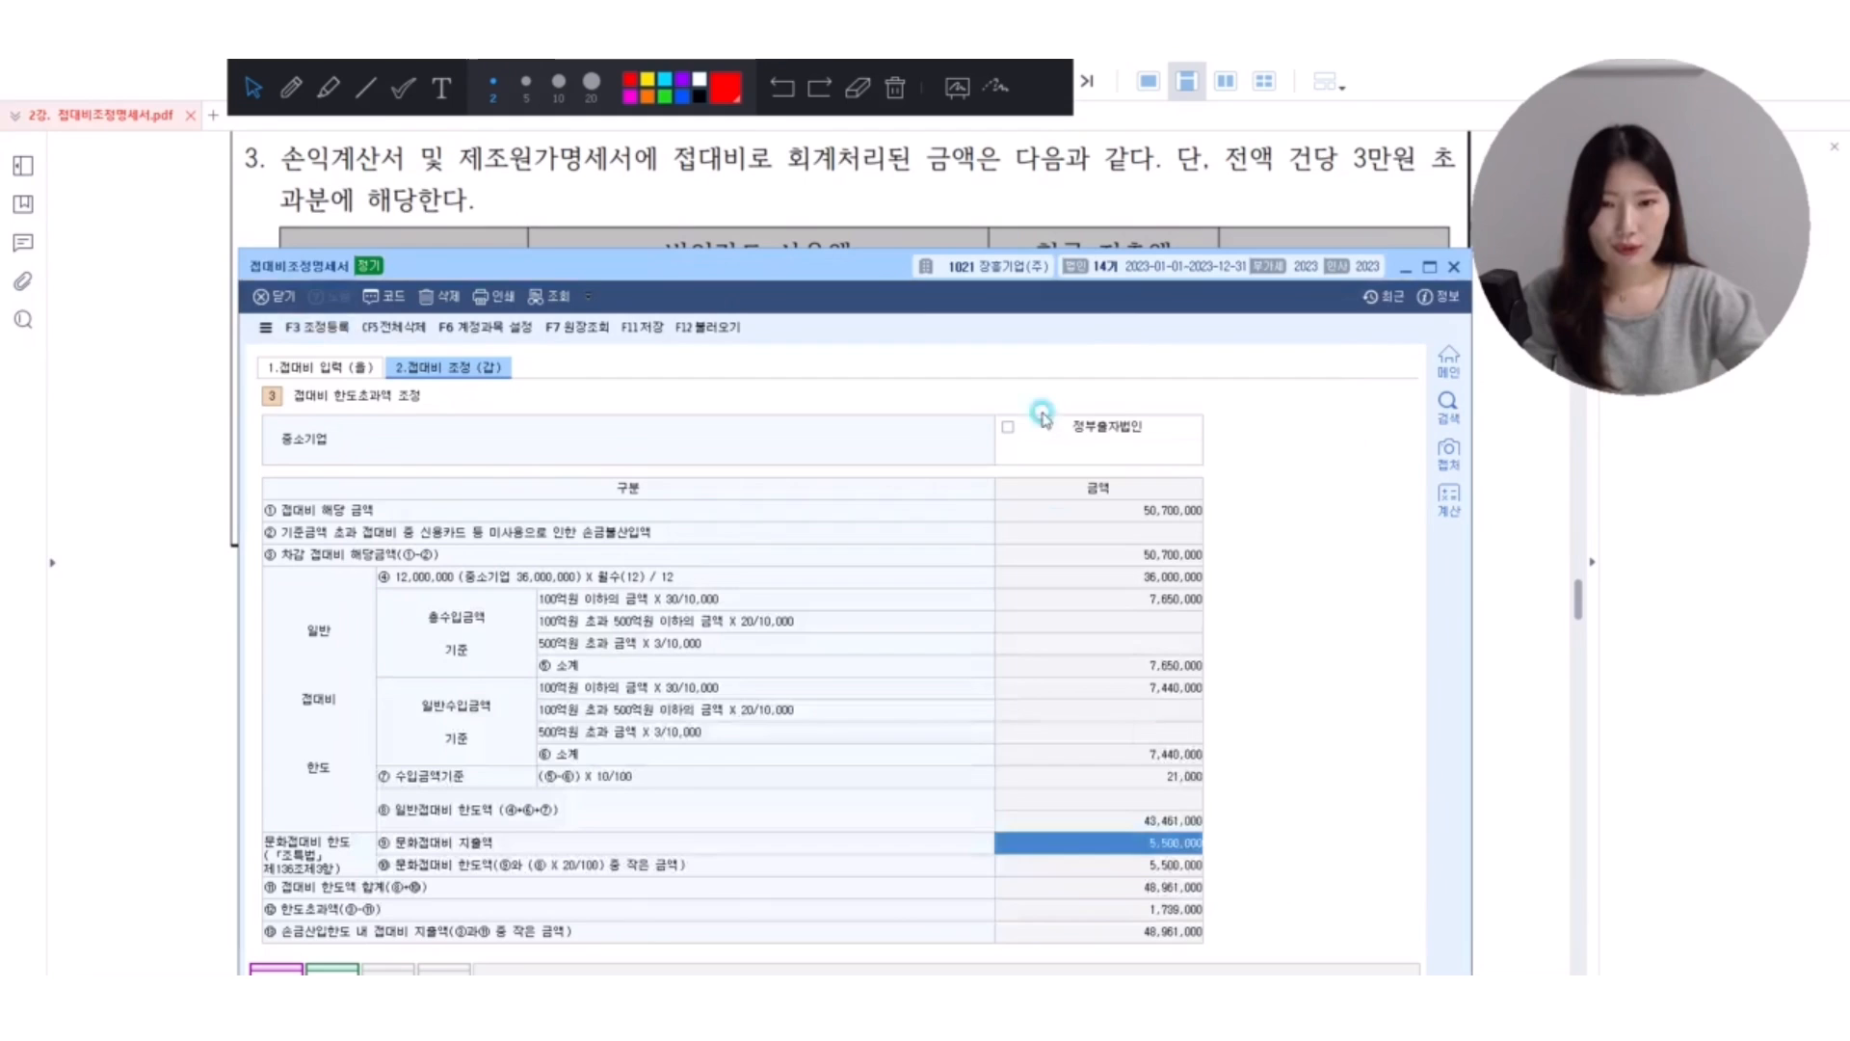
pyautogui.click(653, 328)
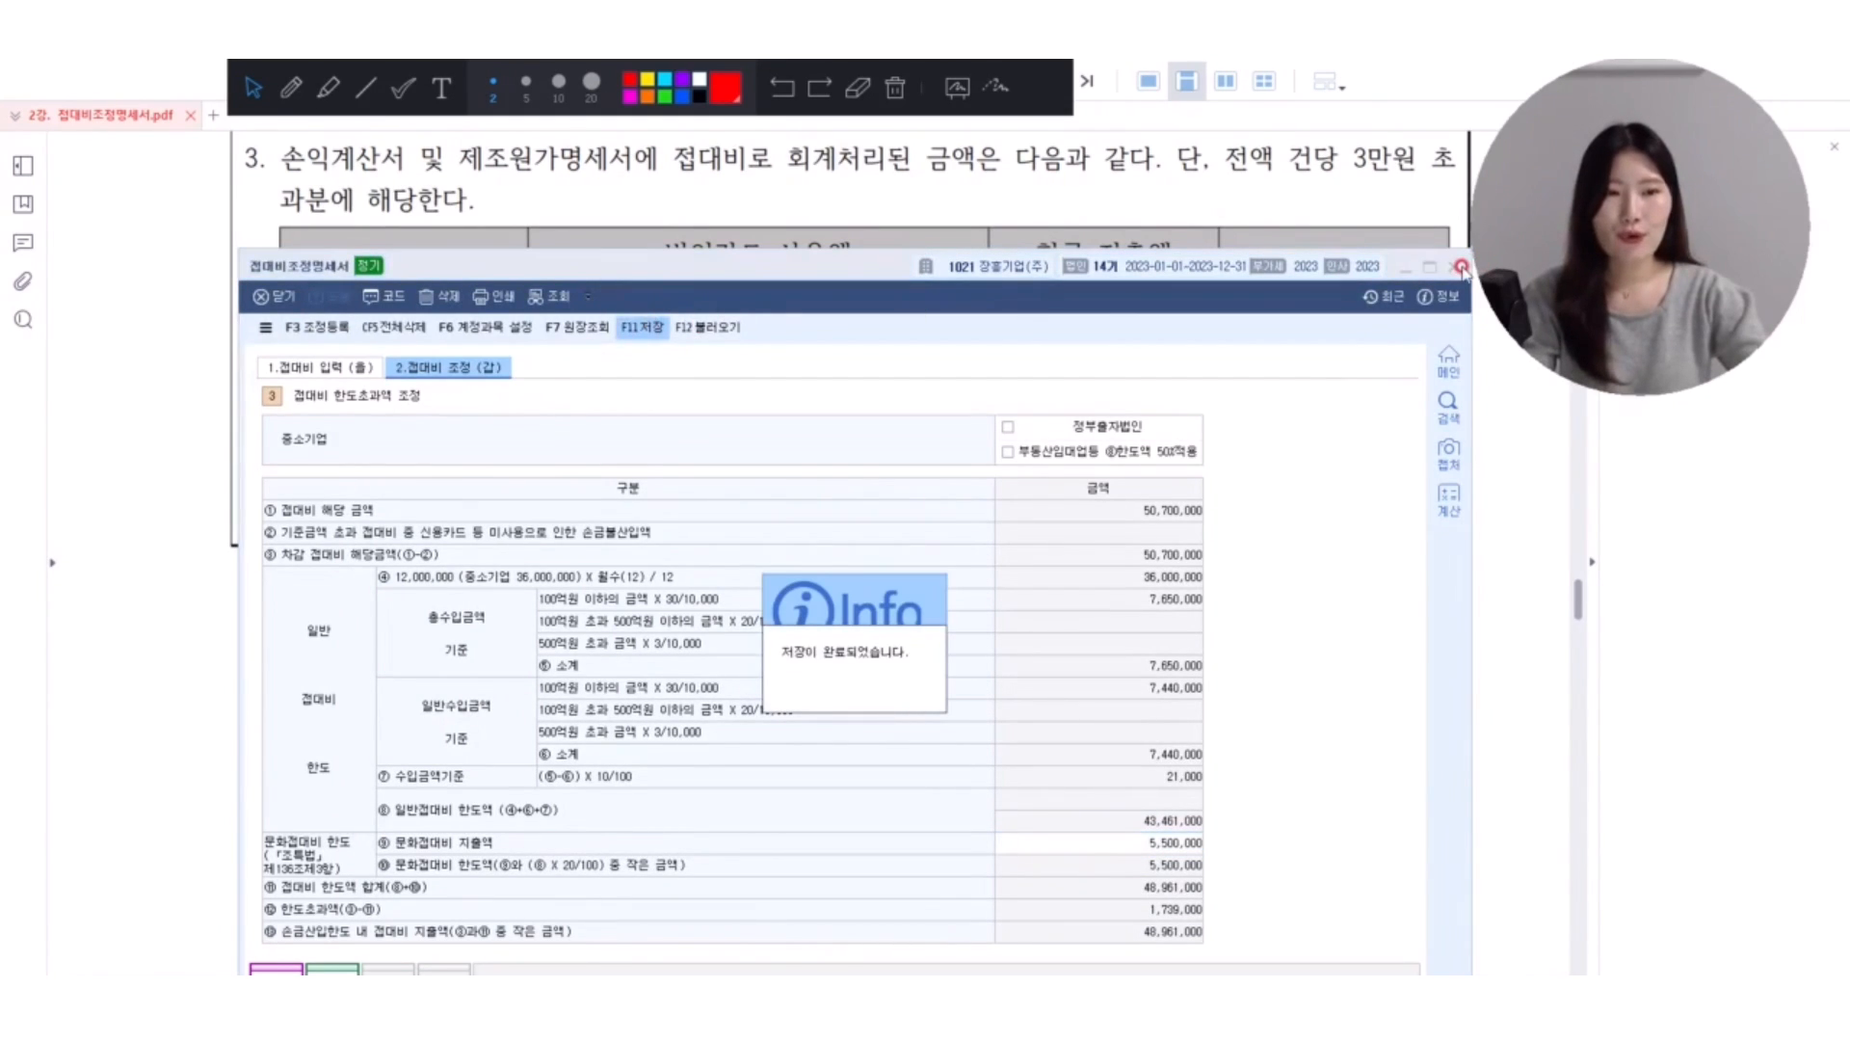
pyautogui.click(1462, 269)
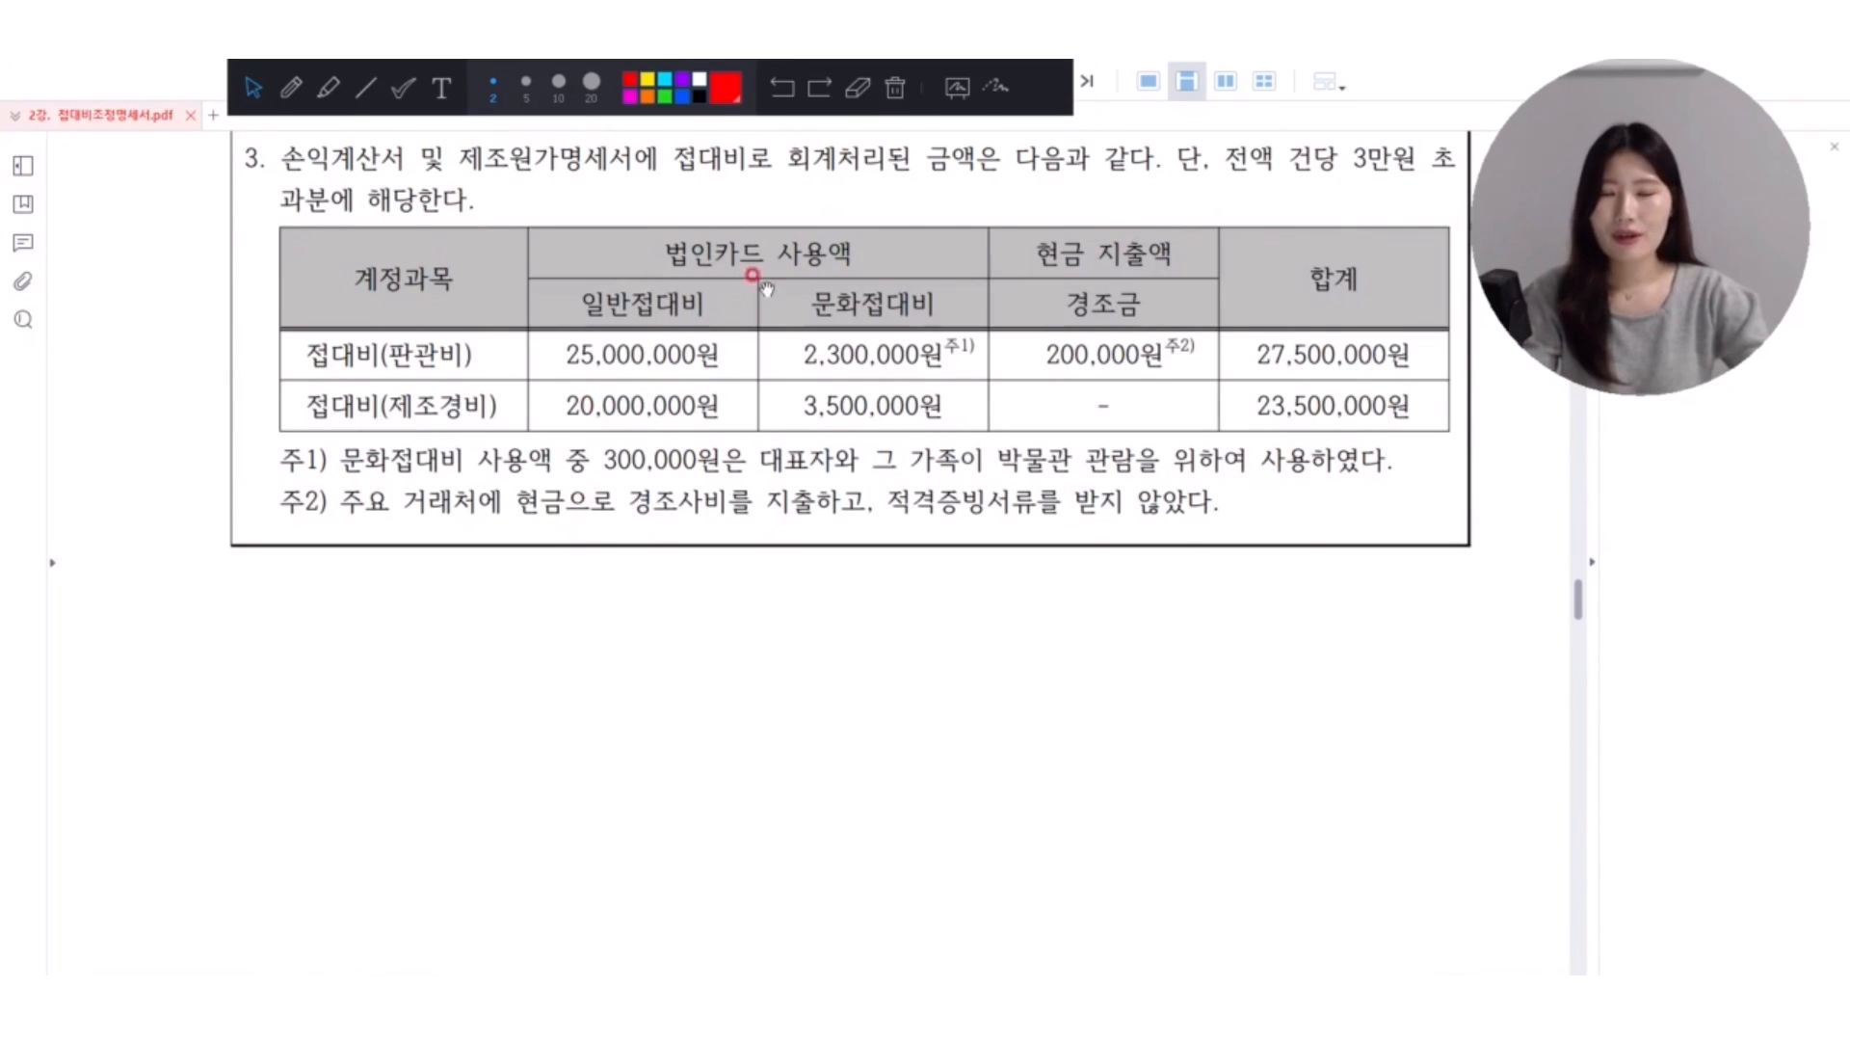
# Bring exercise [4] (성동물산) of the PDF into view and highlight the 특수관계자에 대한 매출액 note in yellow.
pyautogui.scroll(-4, 694, 448)
pyautogui.scroll(-4, 696, 453)
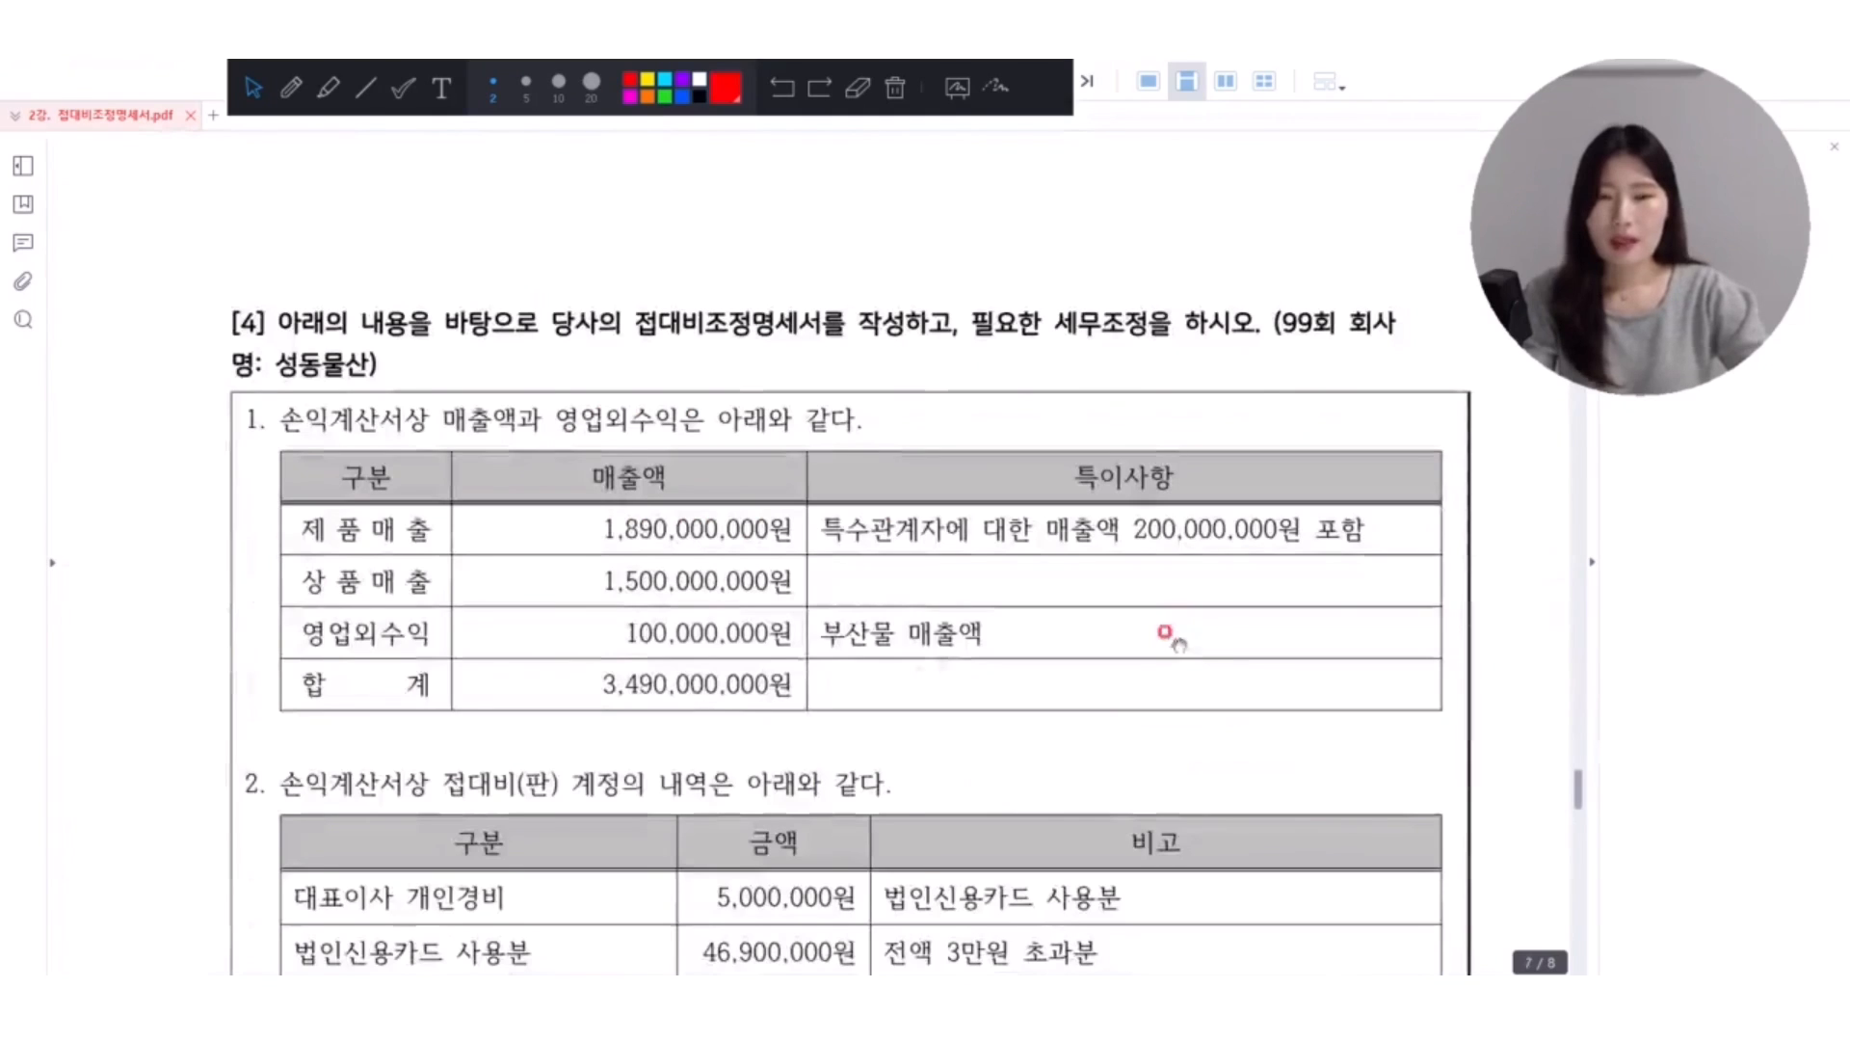
pyautogui.scroll(-3, 1114, 614)
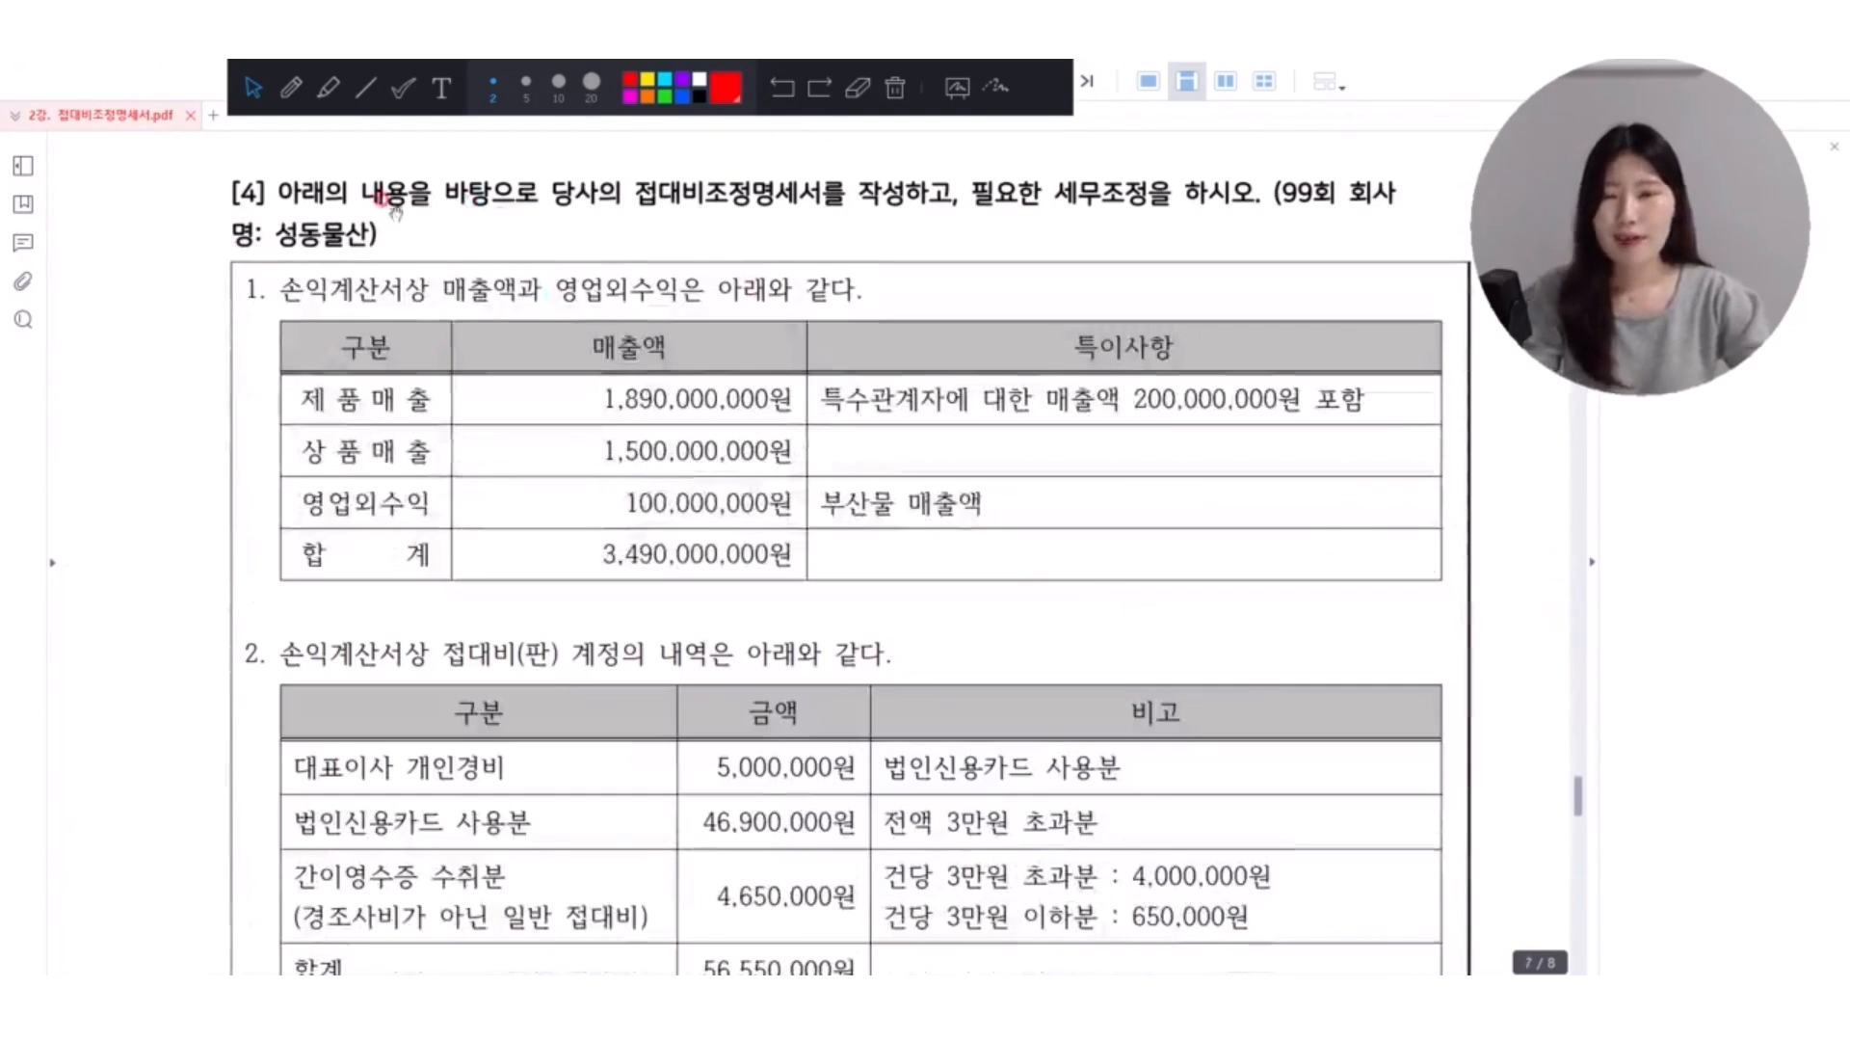
pyautogui.click(328, 88)
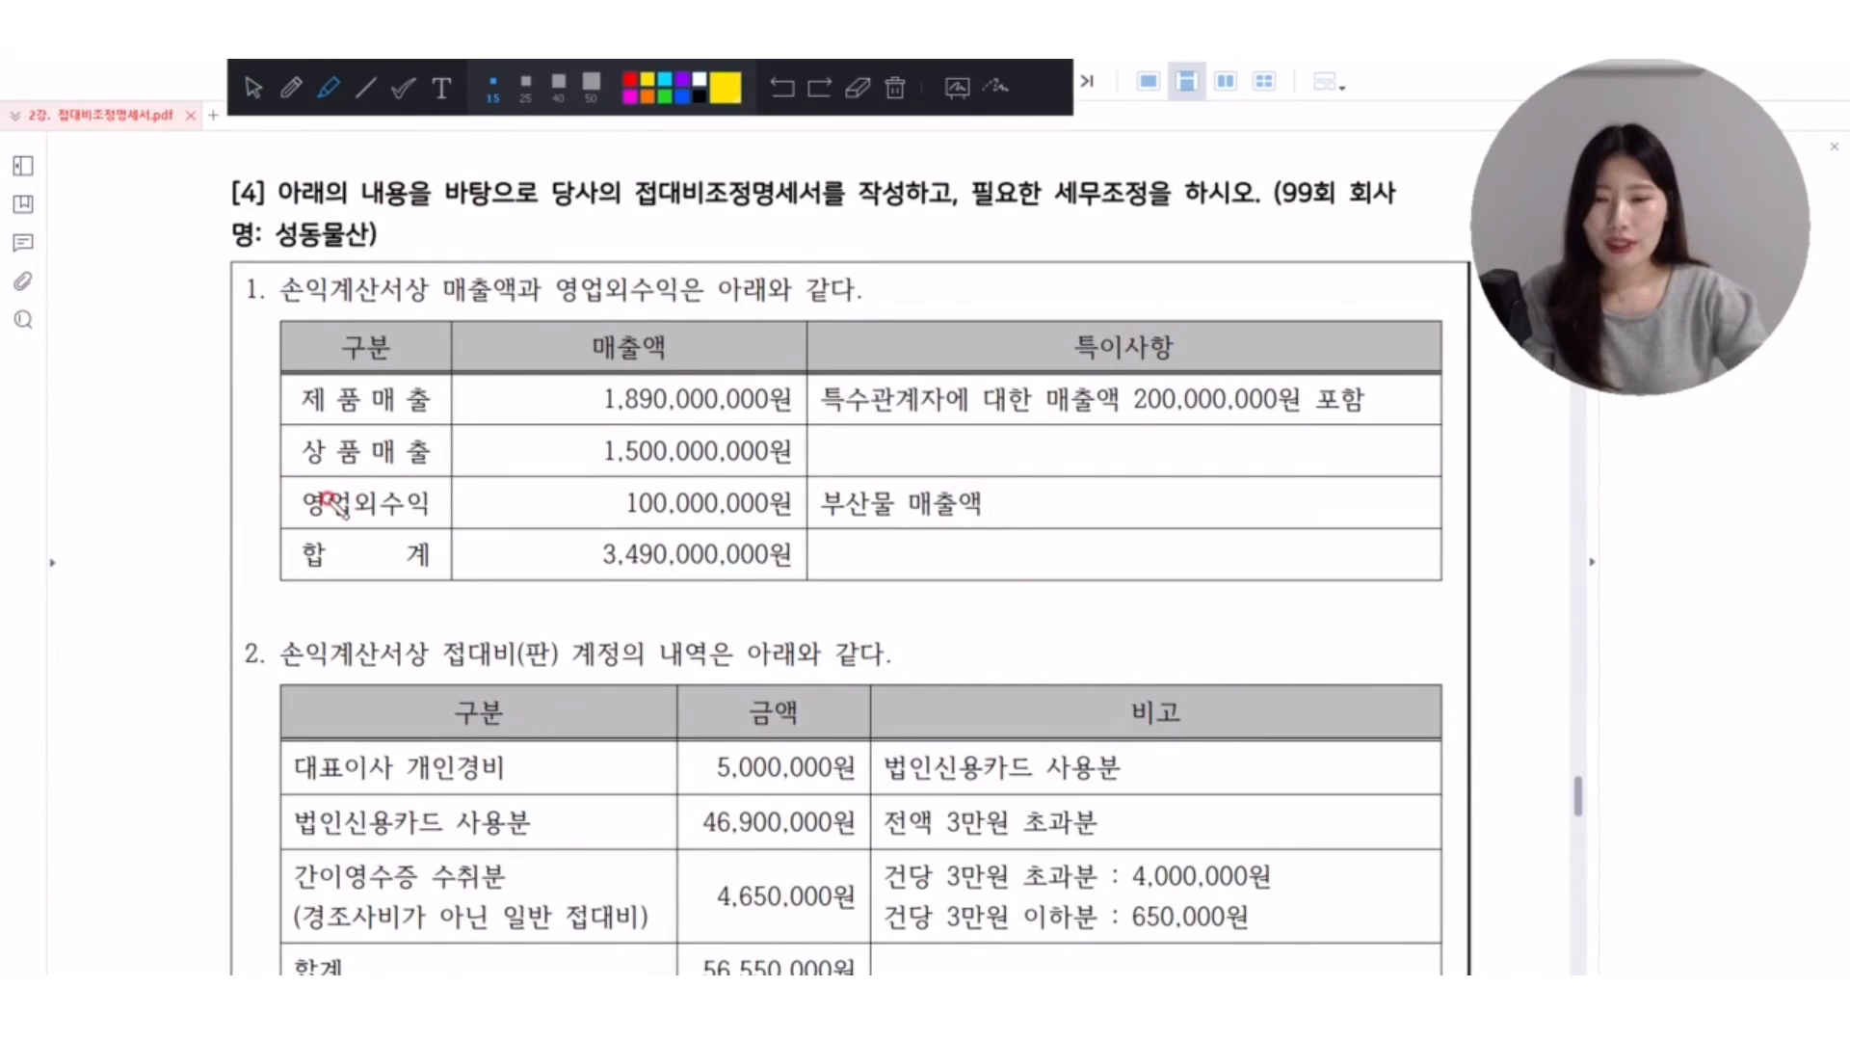
pyautogui.moveTo(769, 544)
pyautogui.mouseDown()
pyautogui.moveTo(557, 565)
pyautogui.moveTo(818, 578)
pyautogui.moveTo(771, 535)
pyautogui.mouseUp()
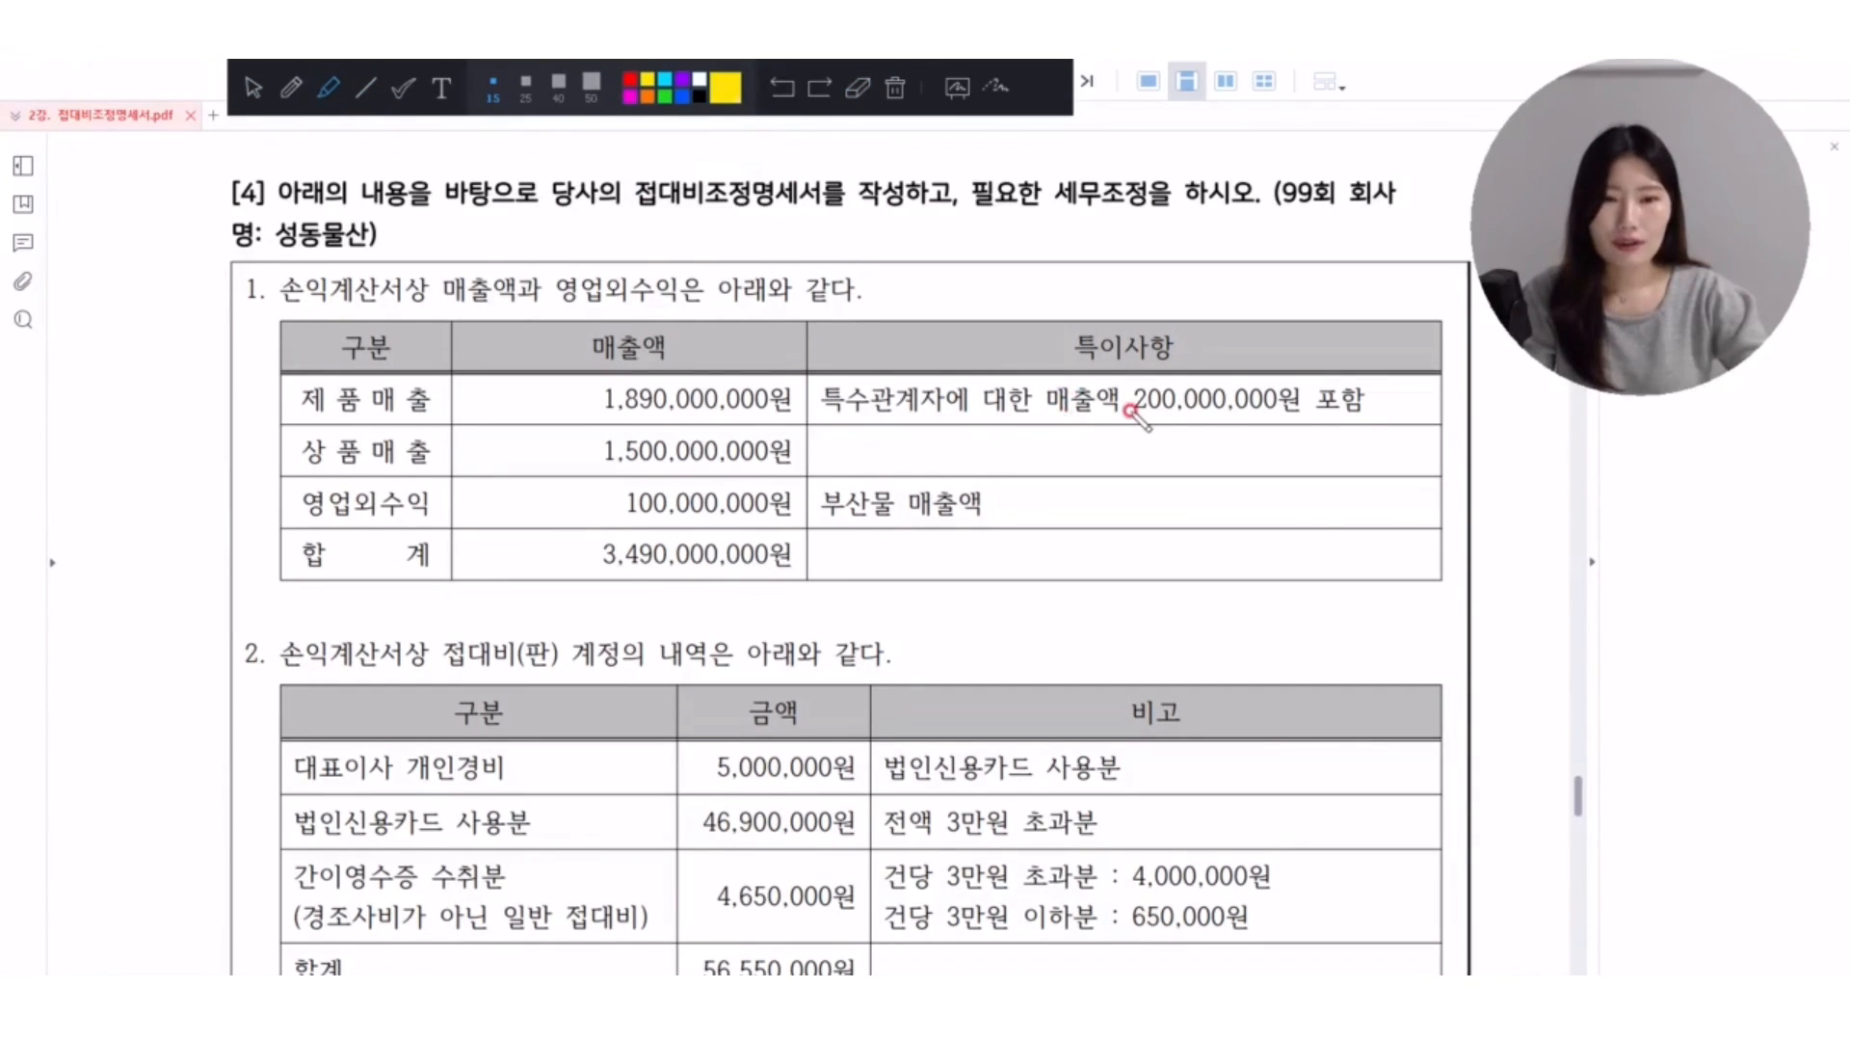
pyautogui.moveTo(821, 408); pyautogui.dragTo(1169, 412)
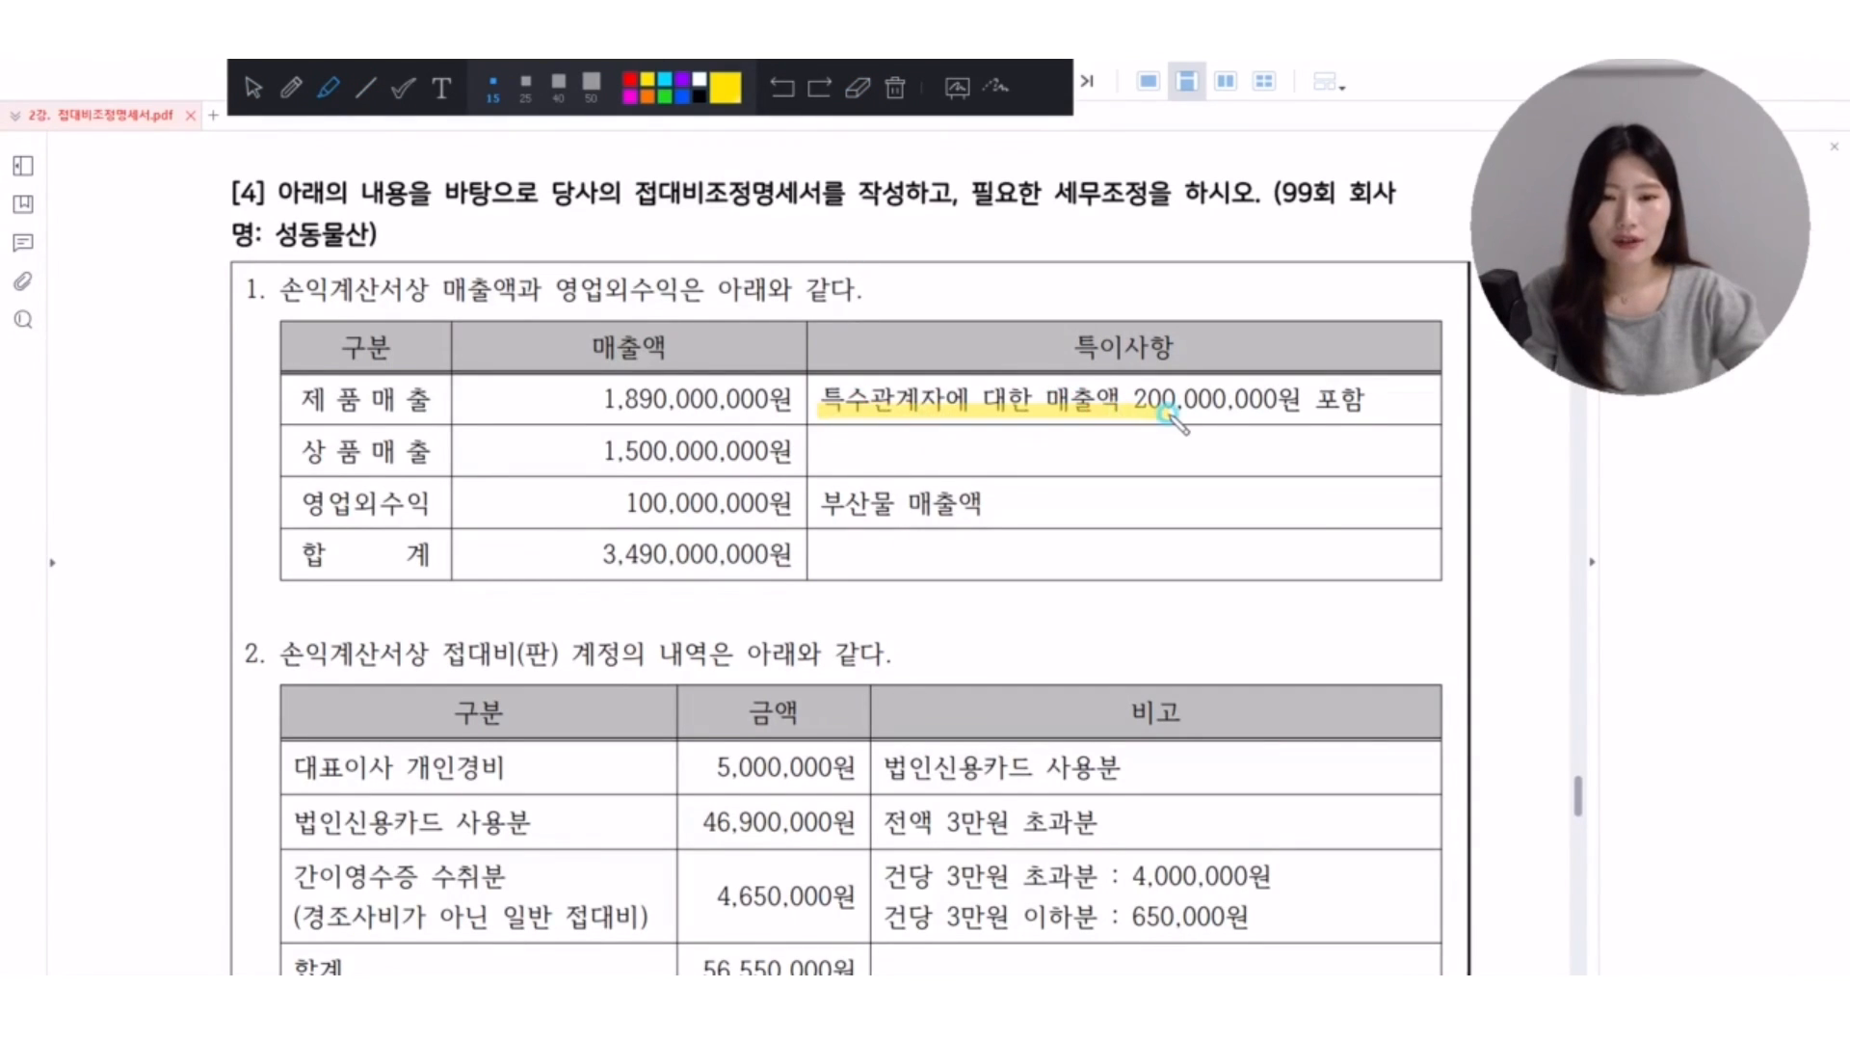
pyautogui.click(253, 88)
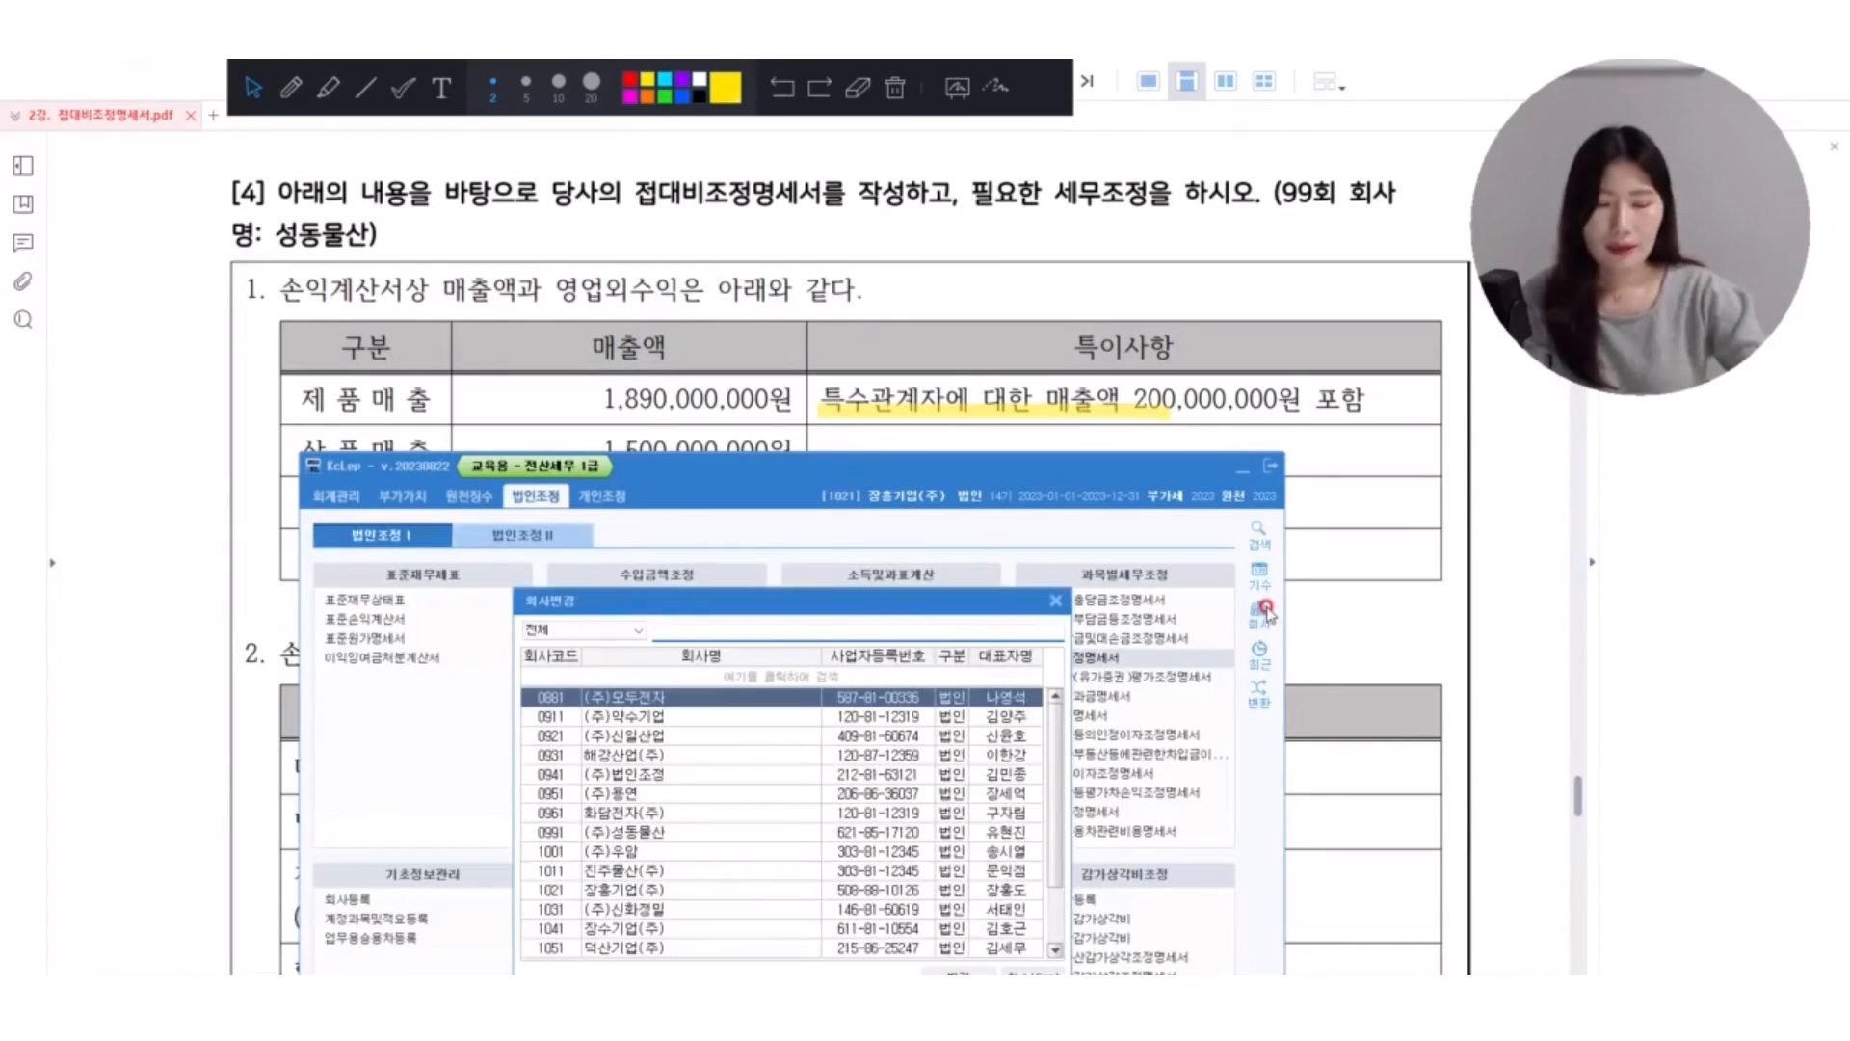
# Change the company in KcLep to 0991 (주)성동물산 and reload its 접대비조정명세서 data, accepting deletion of existing data.
pyautogui.write('99')
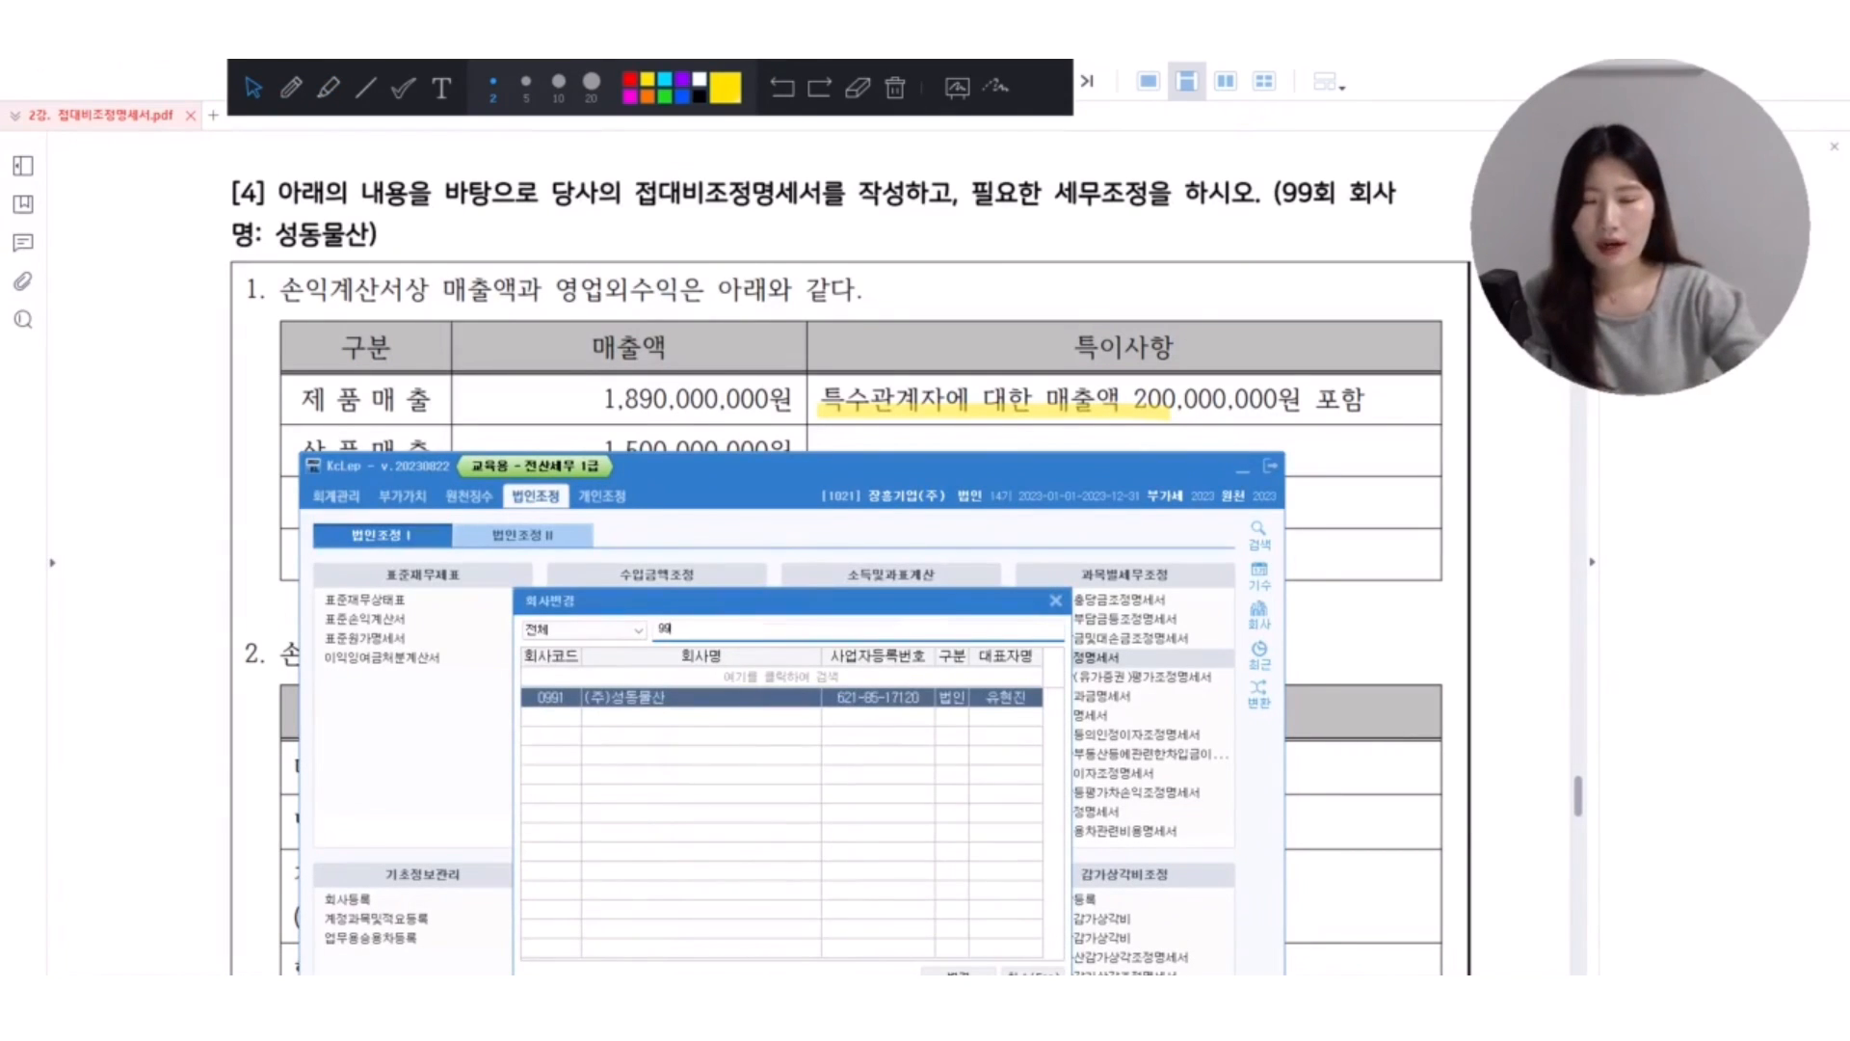
pyautogui.press('Return')
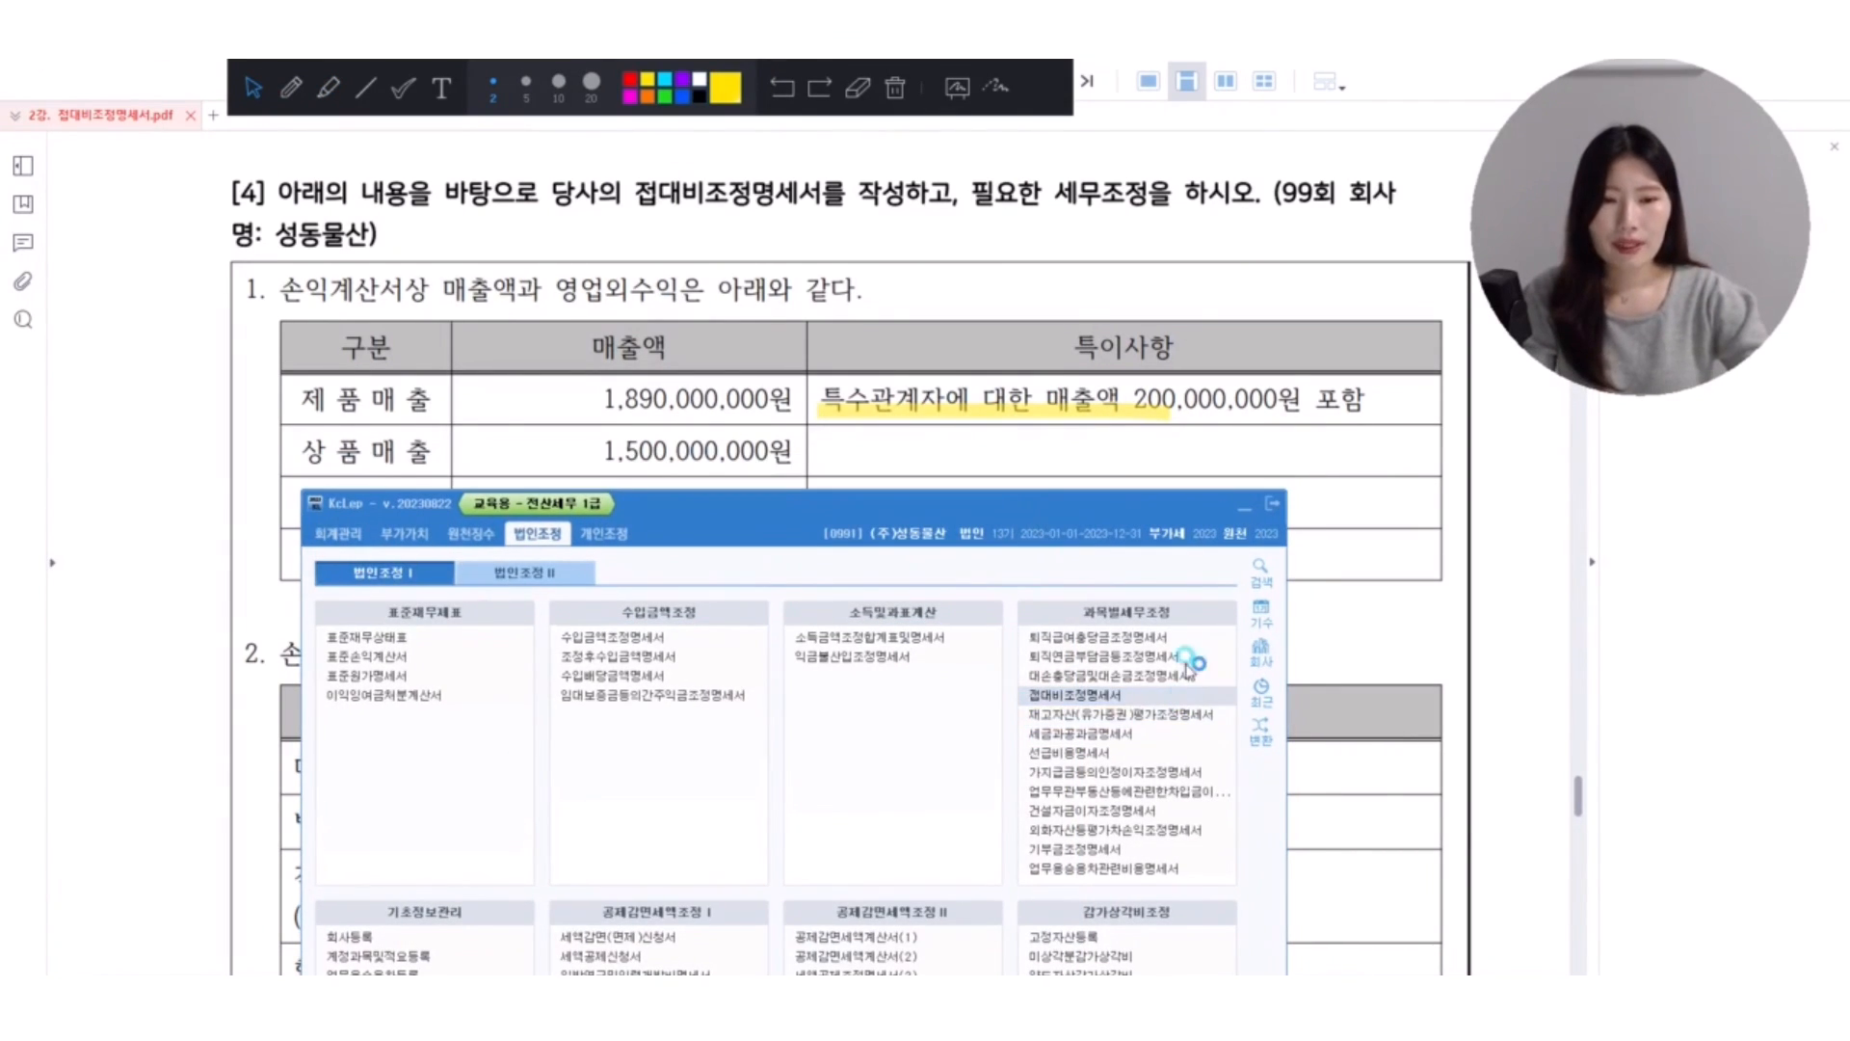
pyautogui.click(1241, 504)
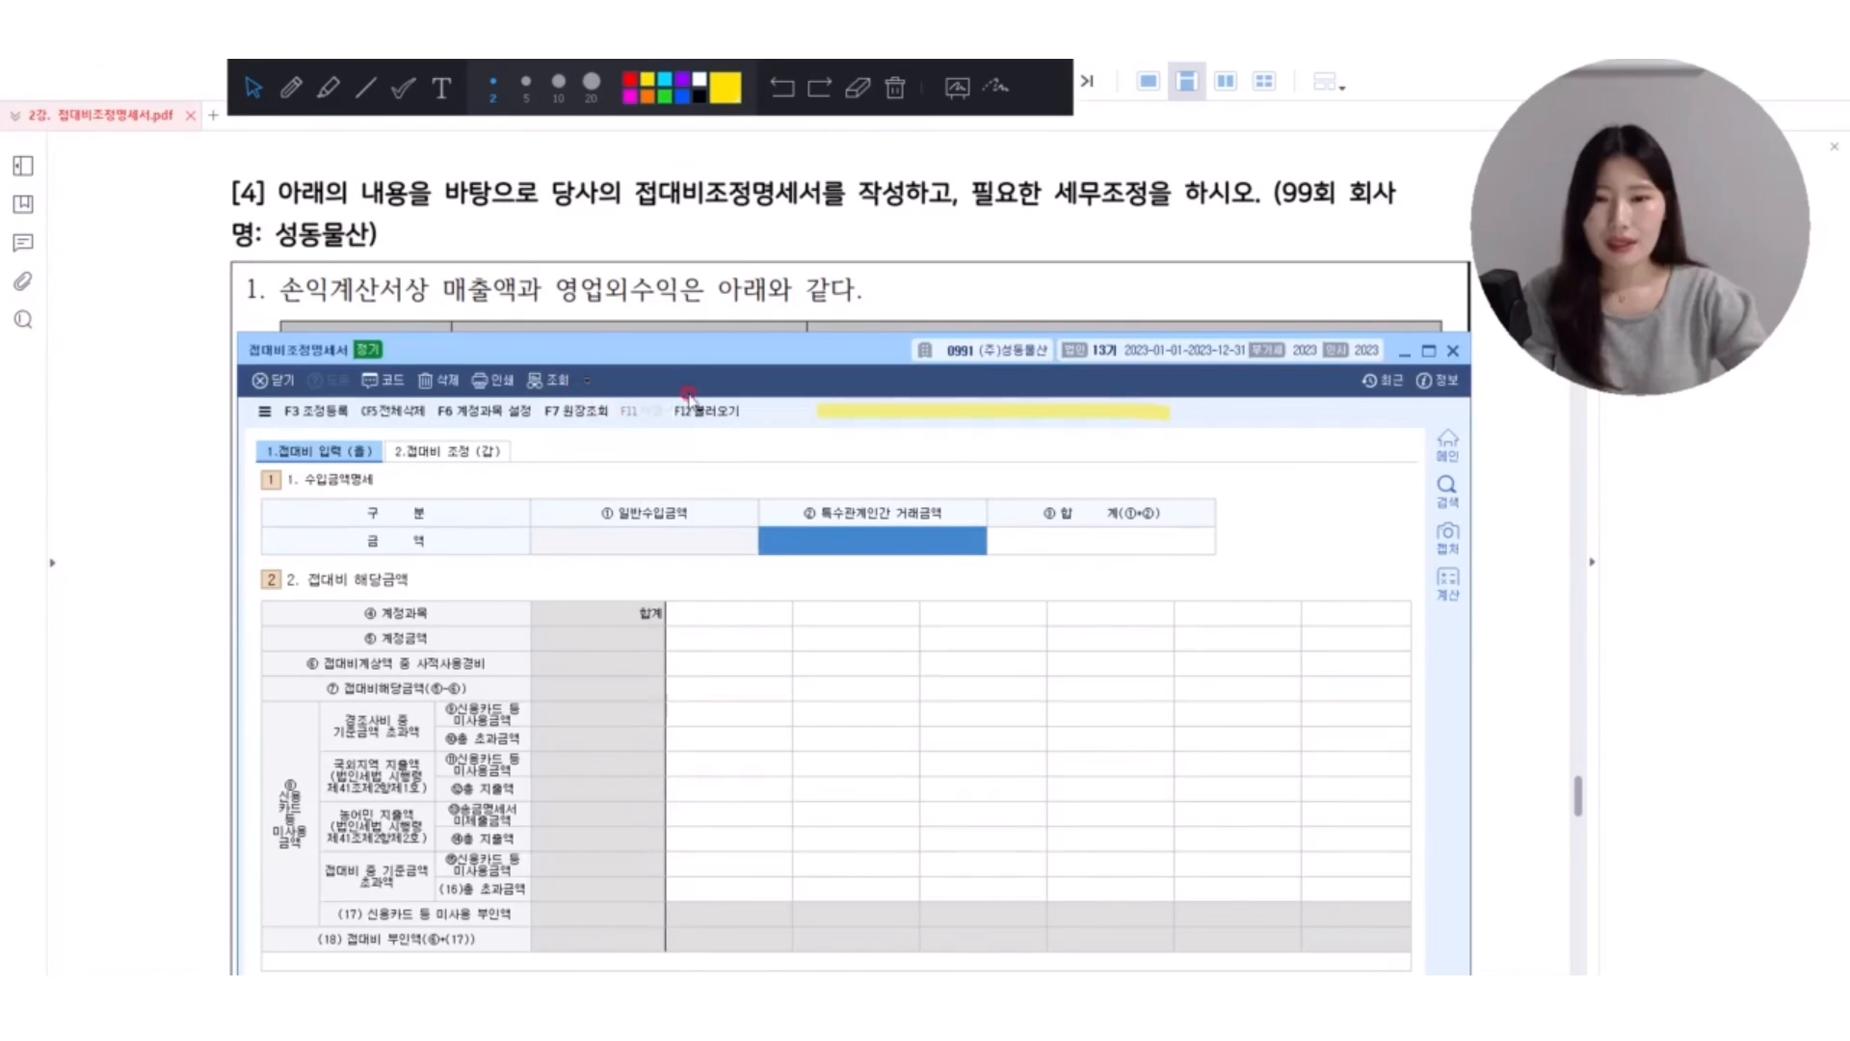
pyautogui.click(707, 411)
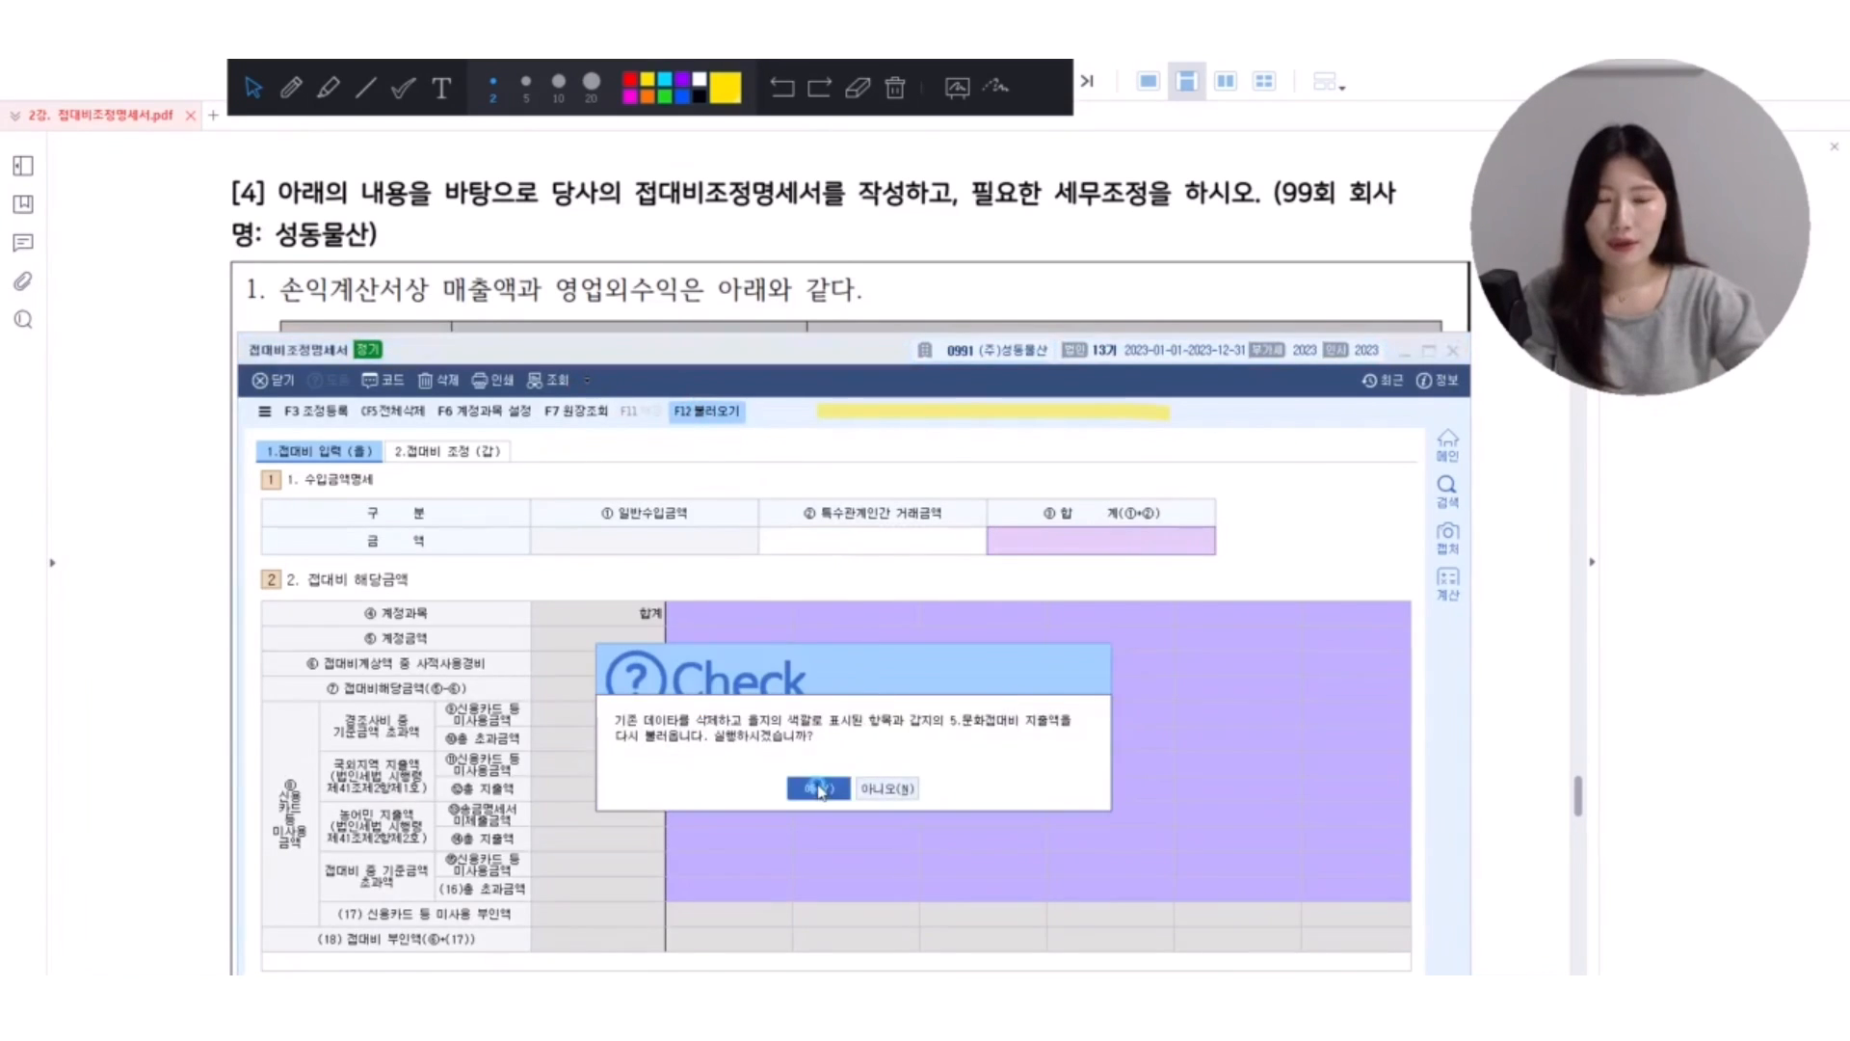
pyautogui.click(819, 788)
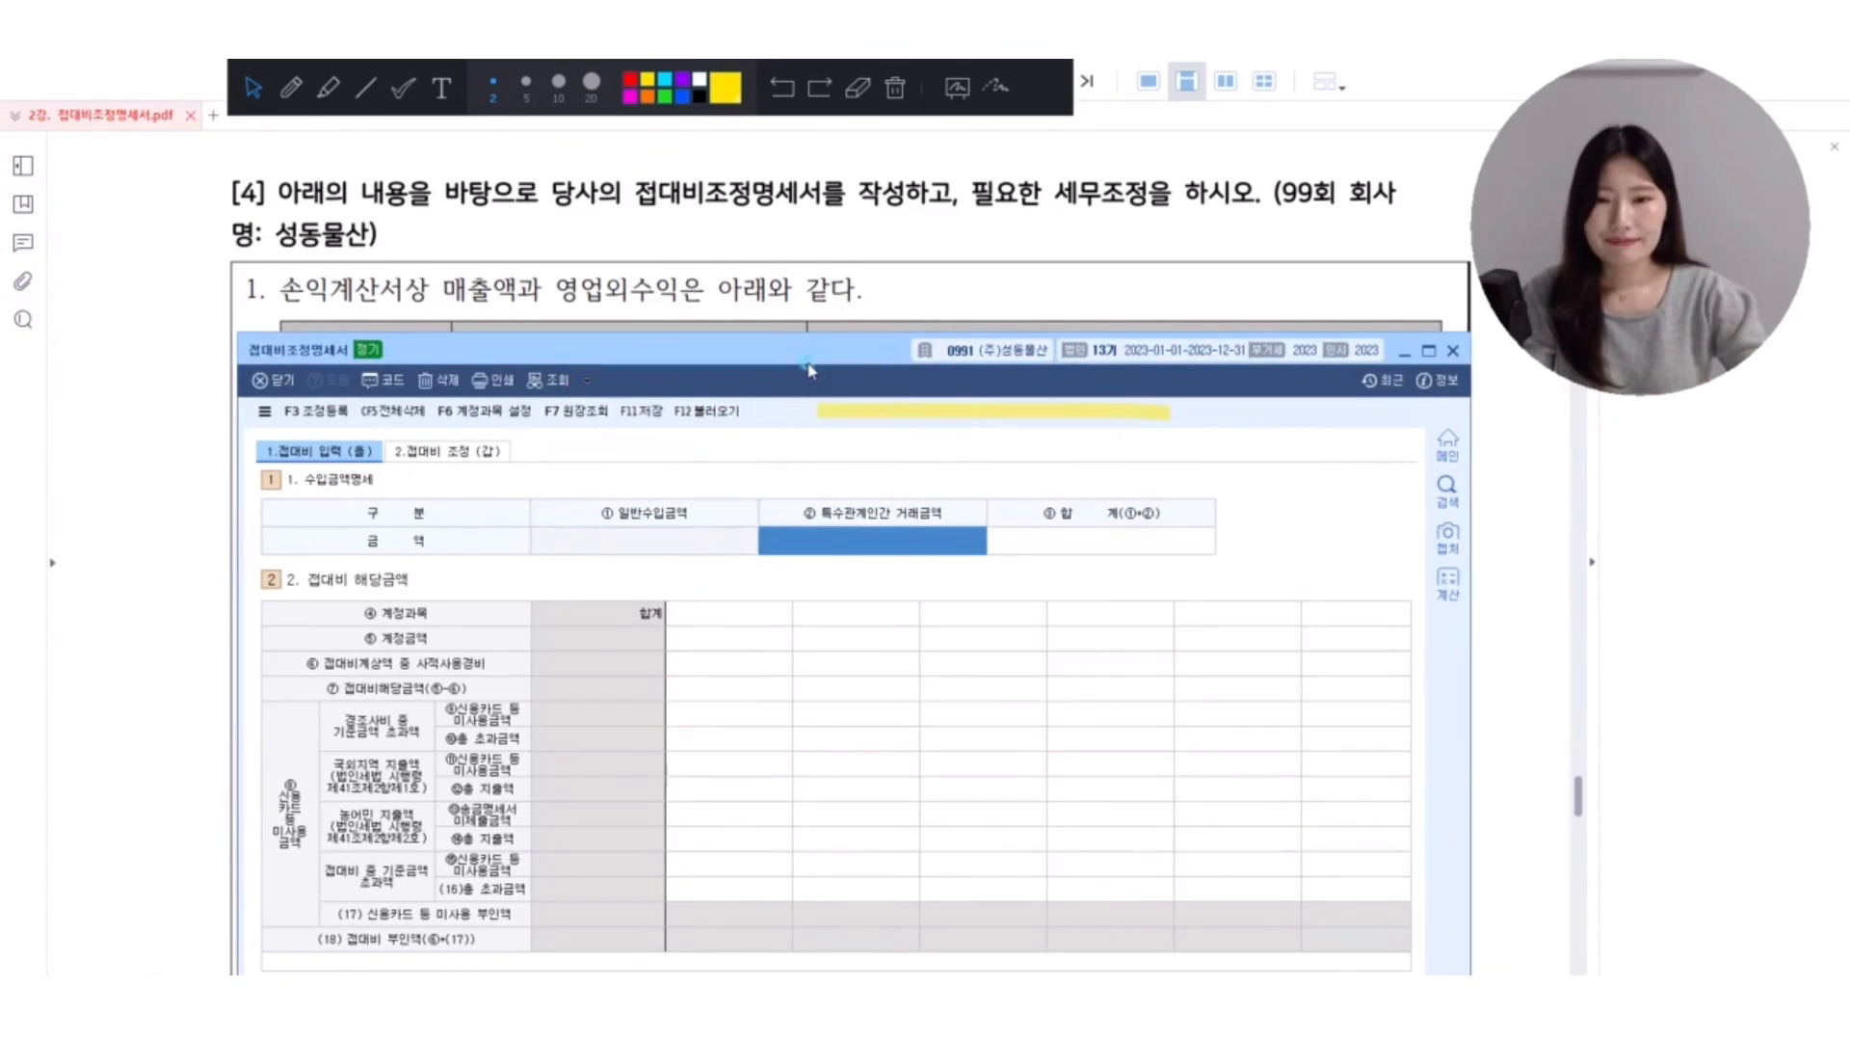
# Uncover the sales table and enter 특수관계인간 거래금액 200,000,000 and 합계 3,490,000,000 in 수입금액명세.
pyautogui.moveTo(807, 369); pyautogui.dragTo(852, 614)
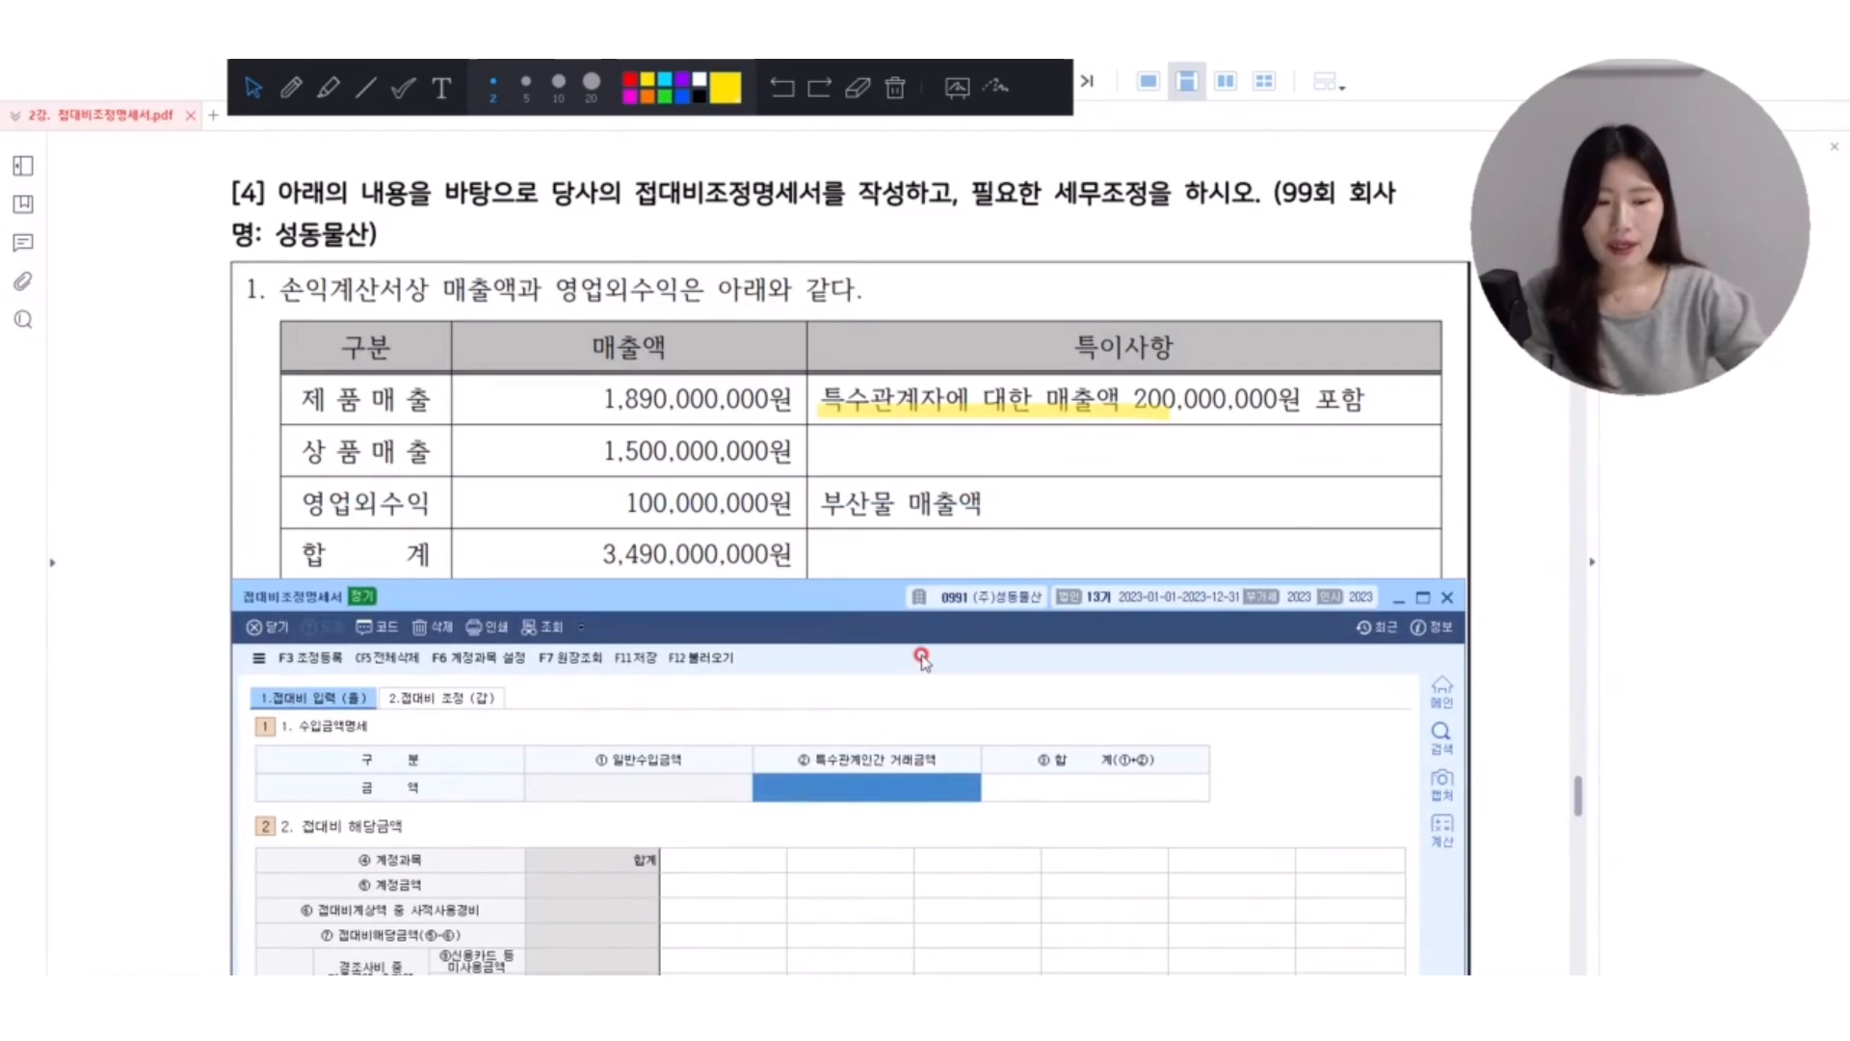
pyautogui.write('200000000')
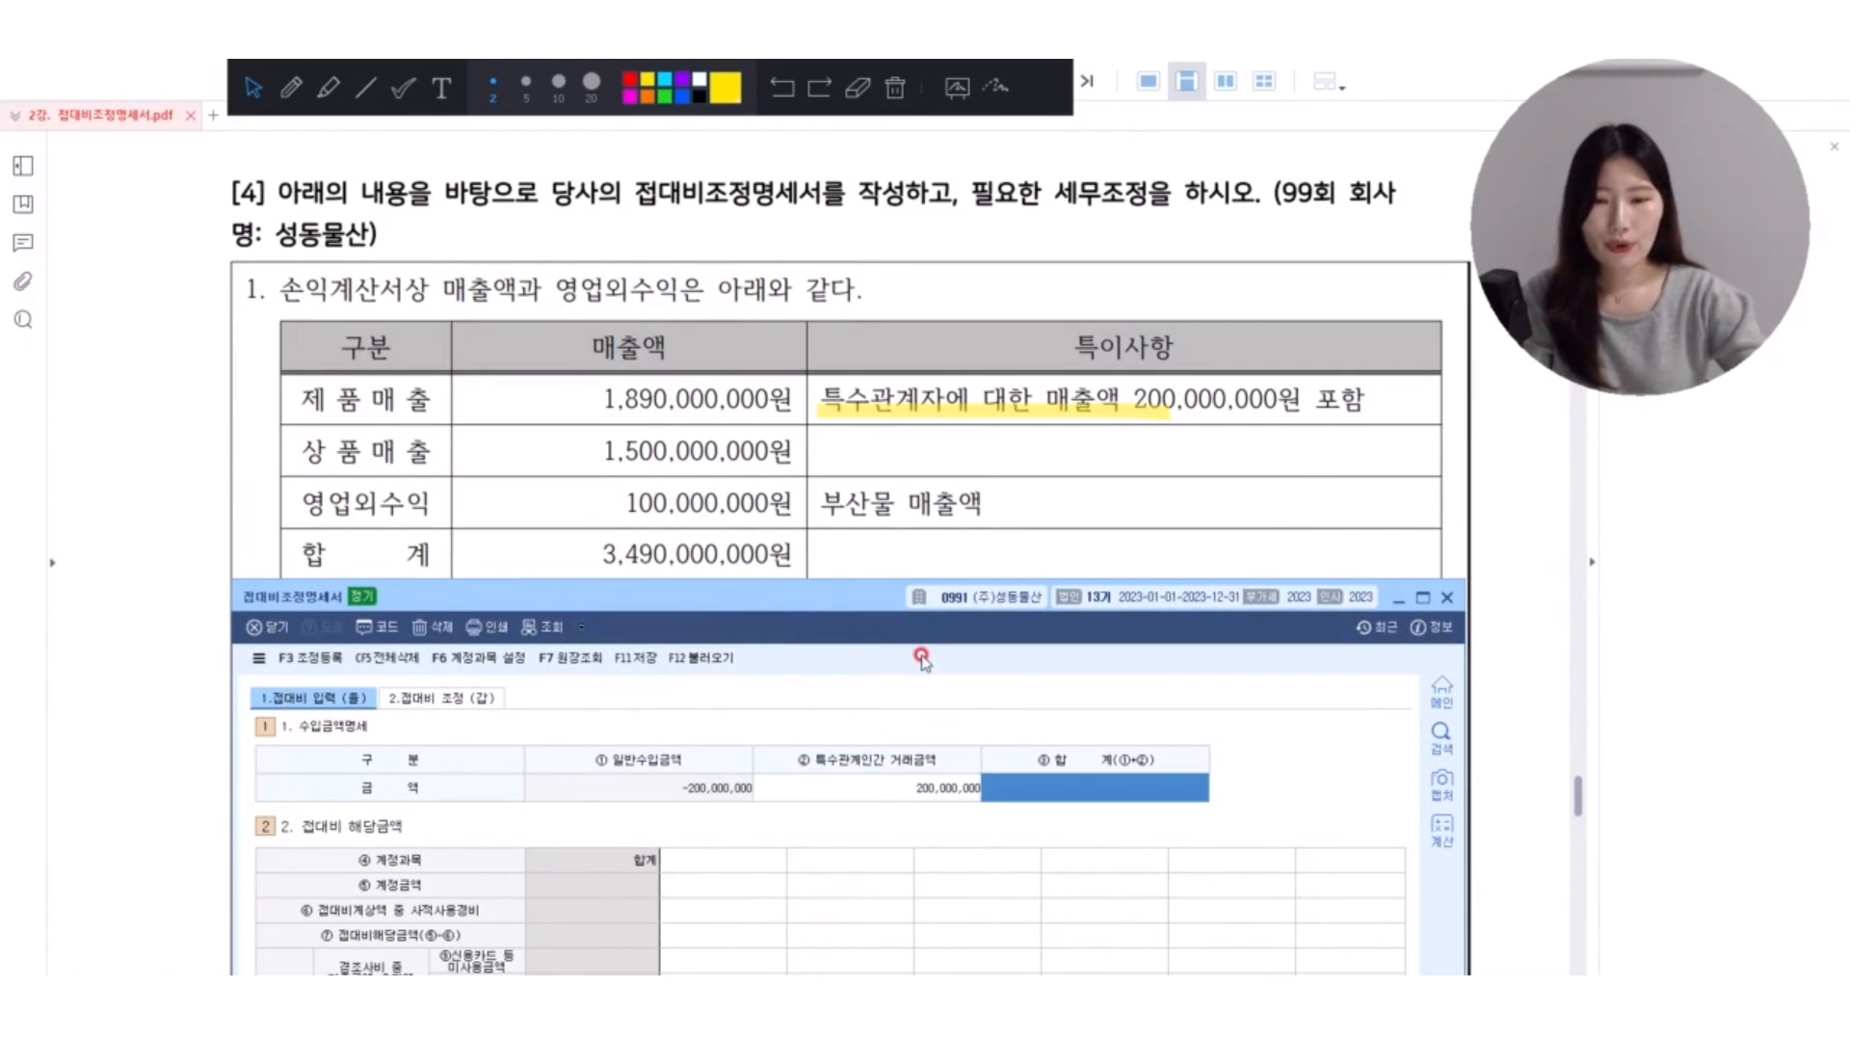
pyautogui.write('3,490,000')
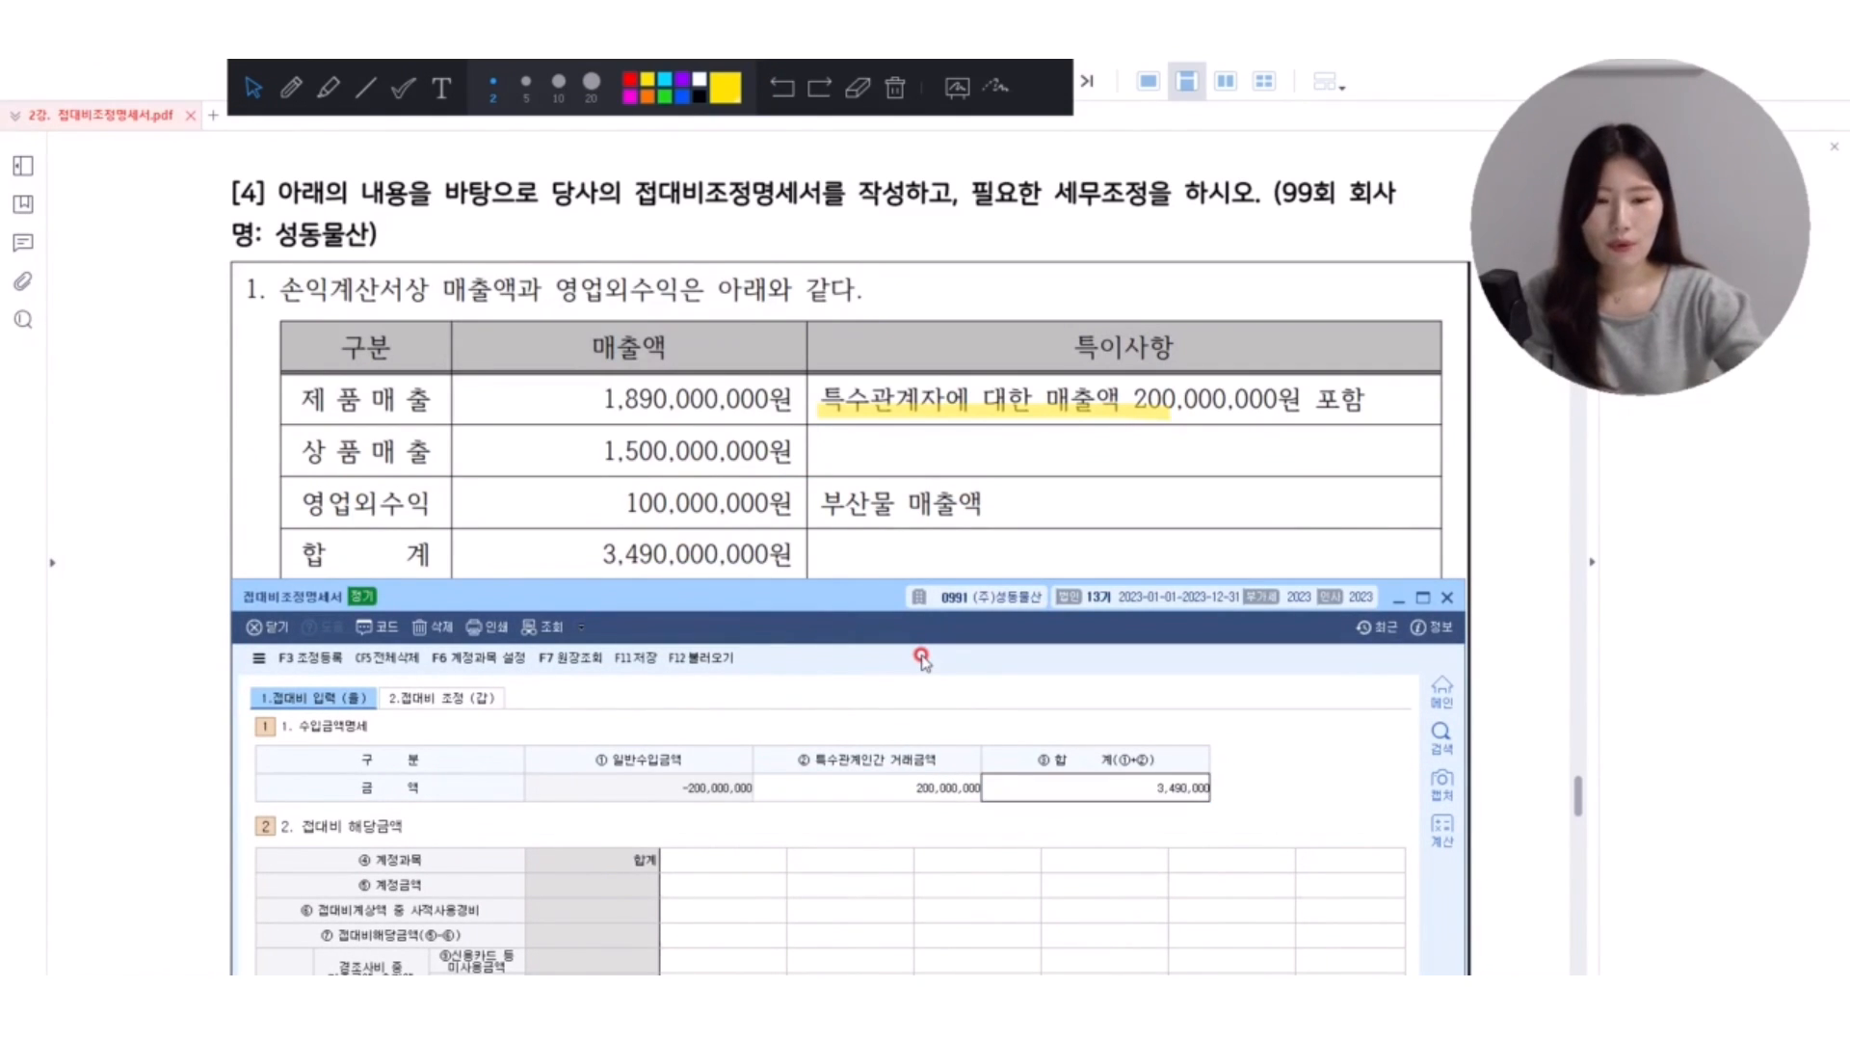
pyautogui.write(',000')
pyautogui.press('Return')
pyautogui.click(1035, 786)
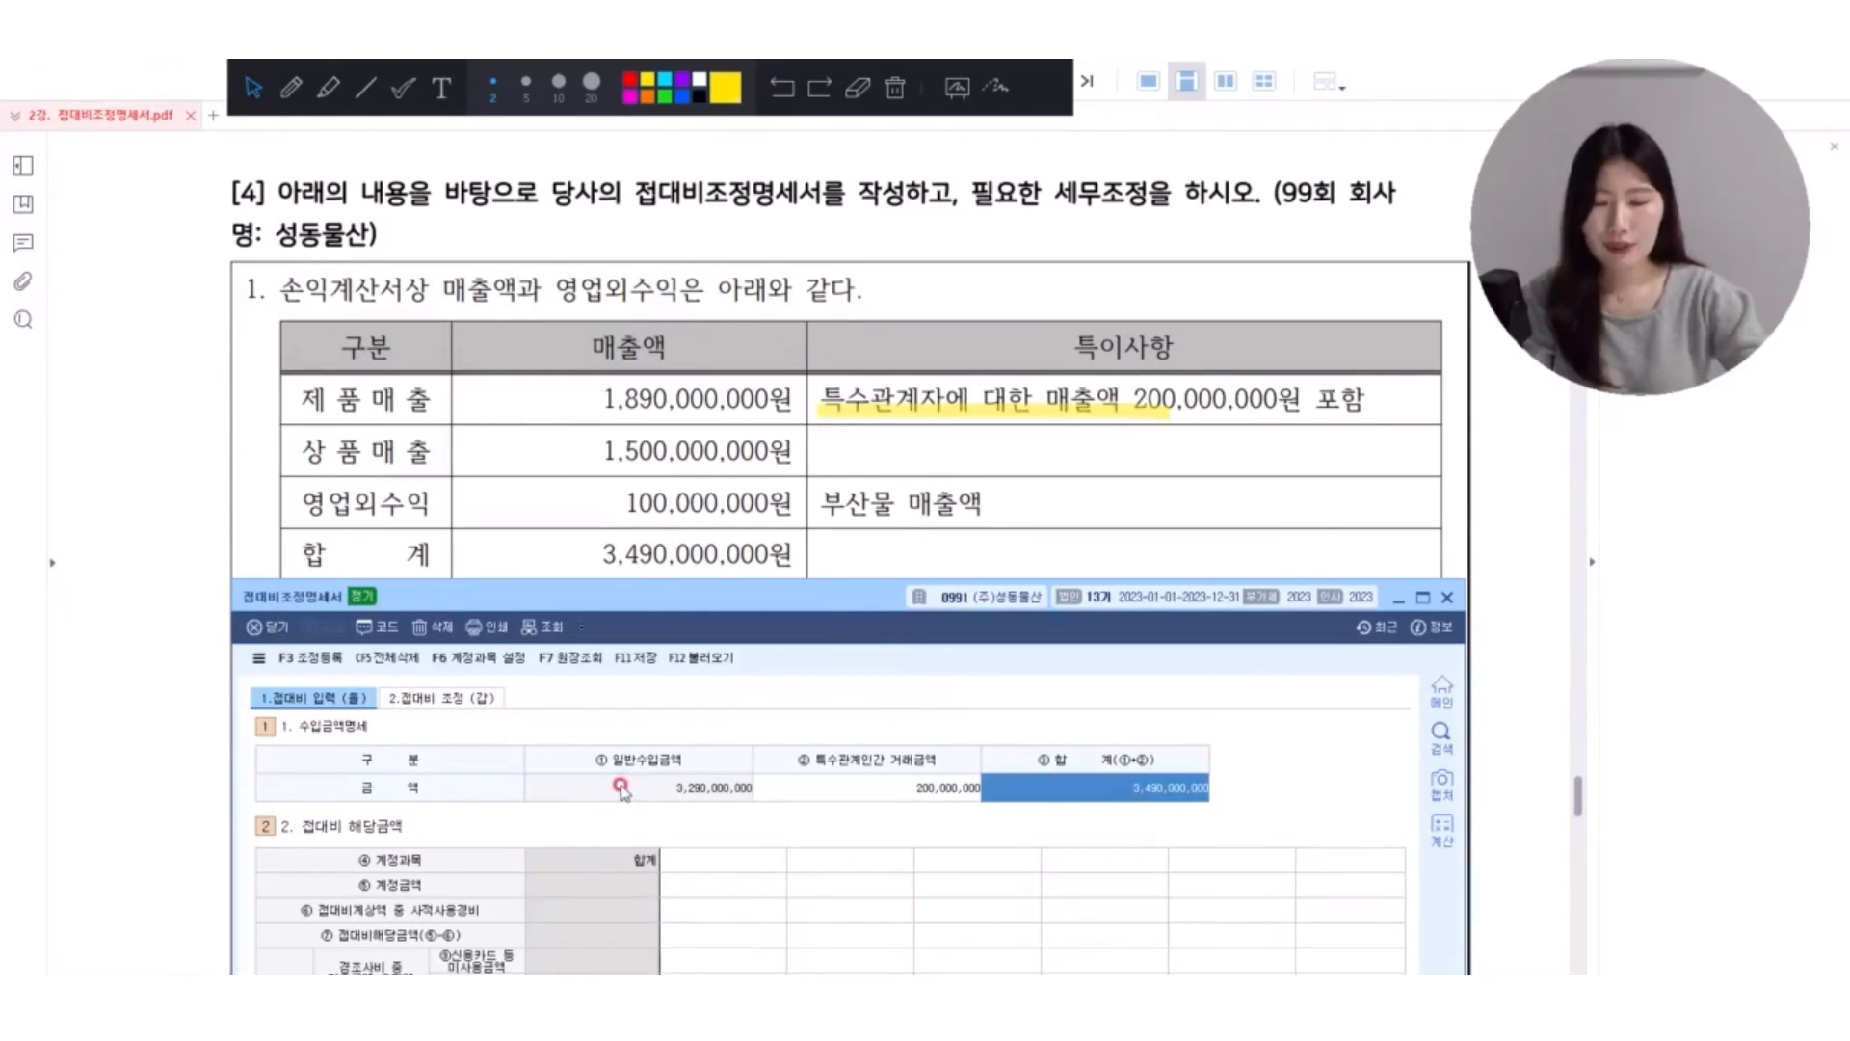
# Add the account 접대비(판관) to 접대비 해당금액 and set its 계정금액 to 56,550,000.
pyautogui.click(1135, 858)
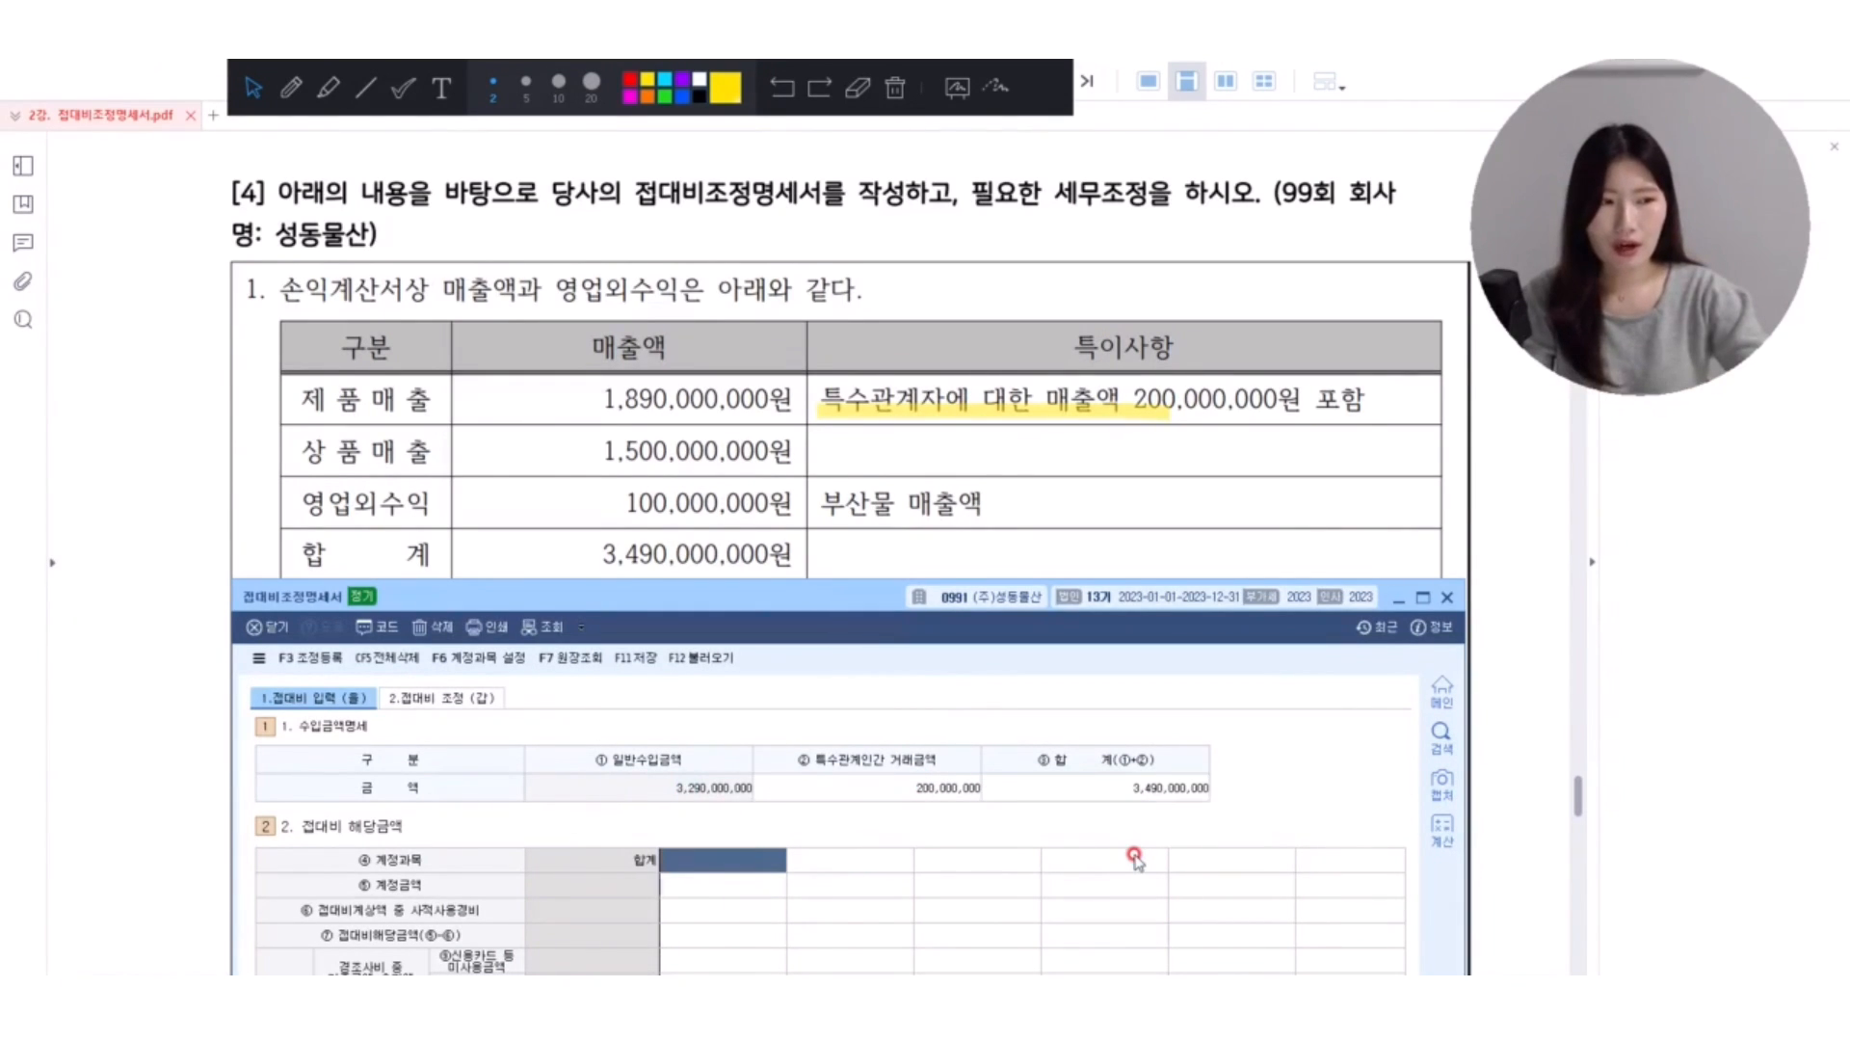
pyautogui.moveTo(672, 609); pyautogui.dragTo(685, 276)
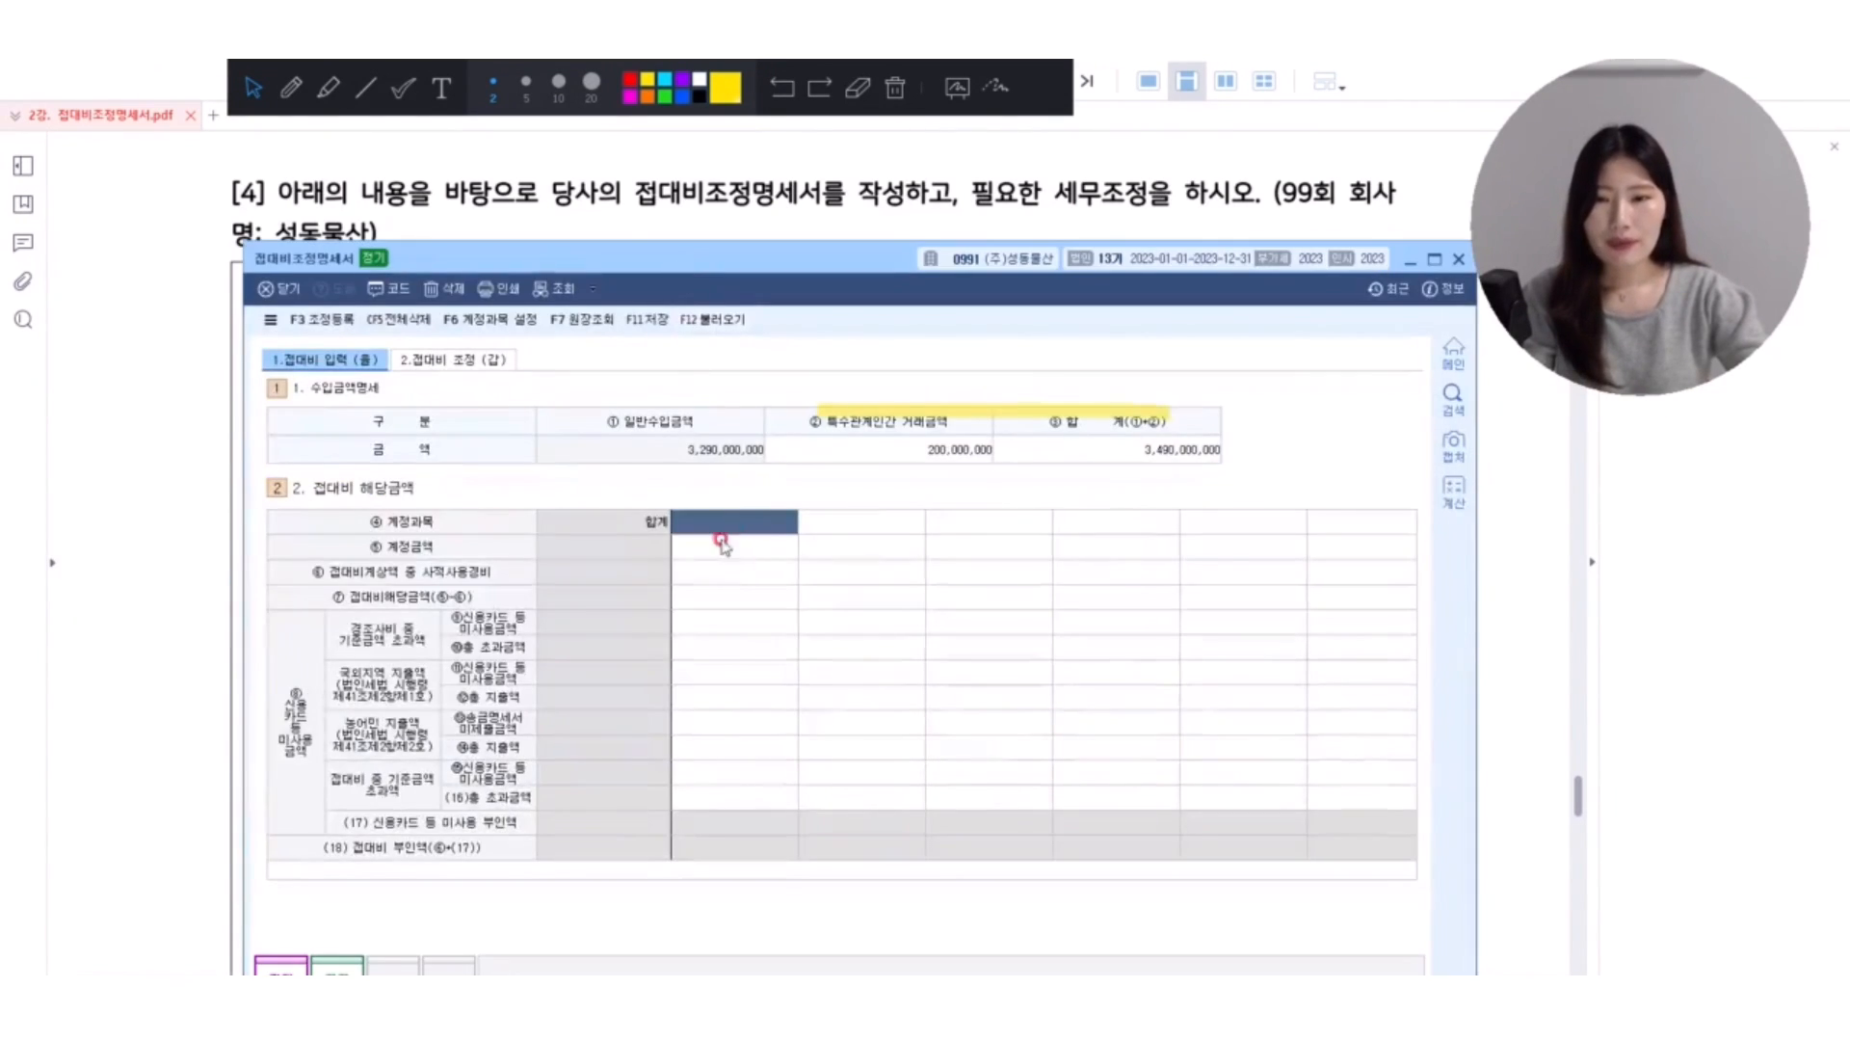
pyautogui.write('비')
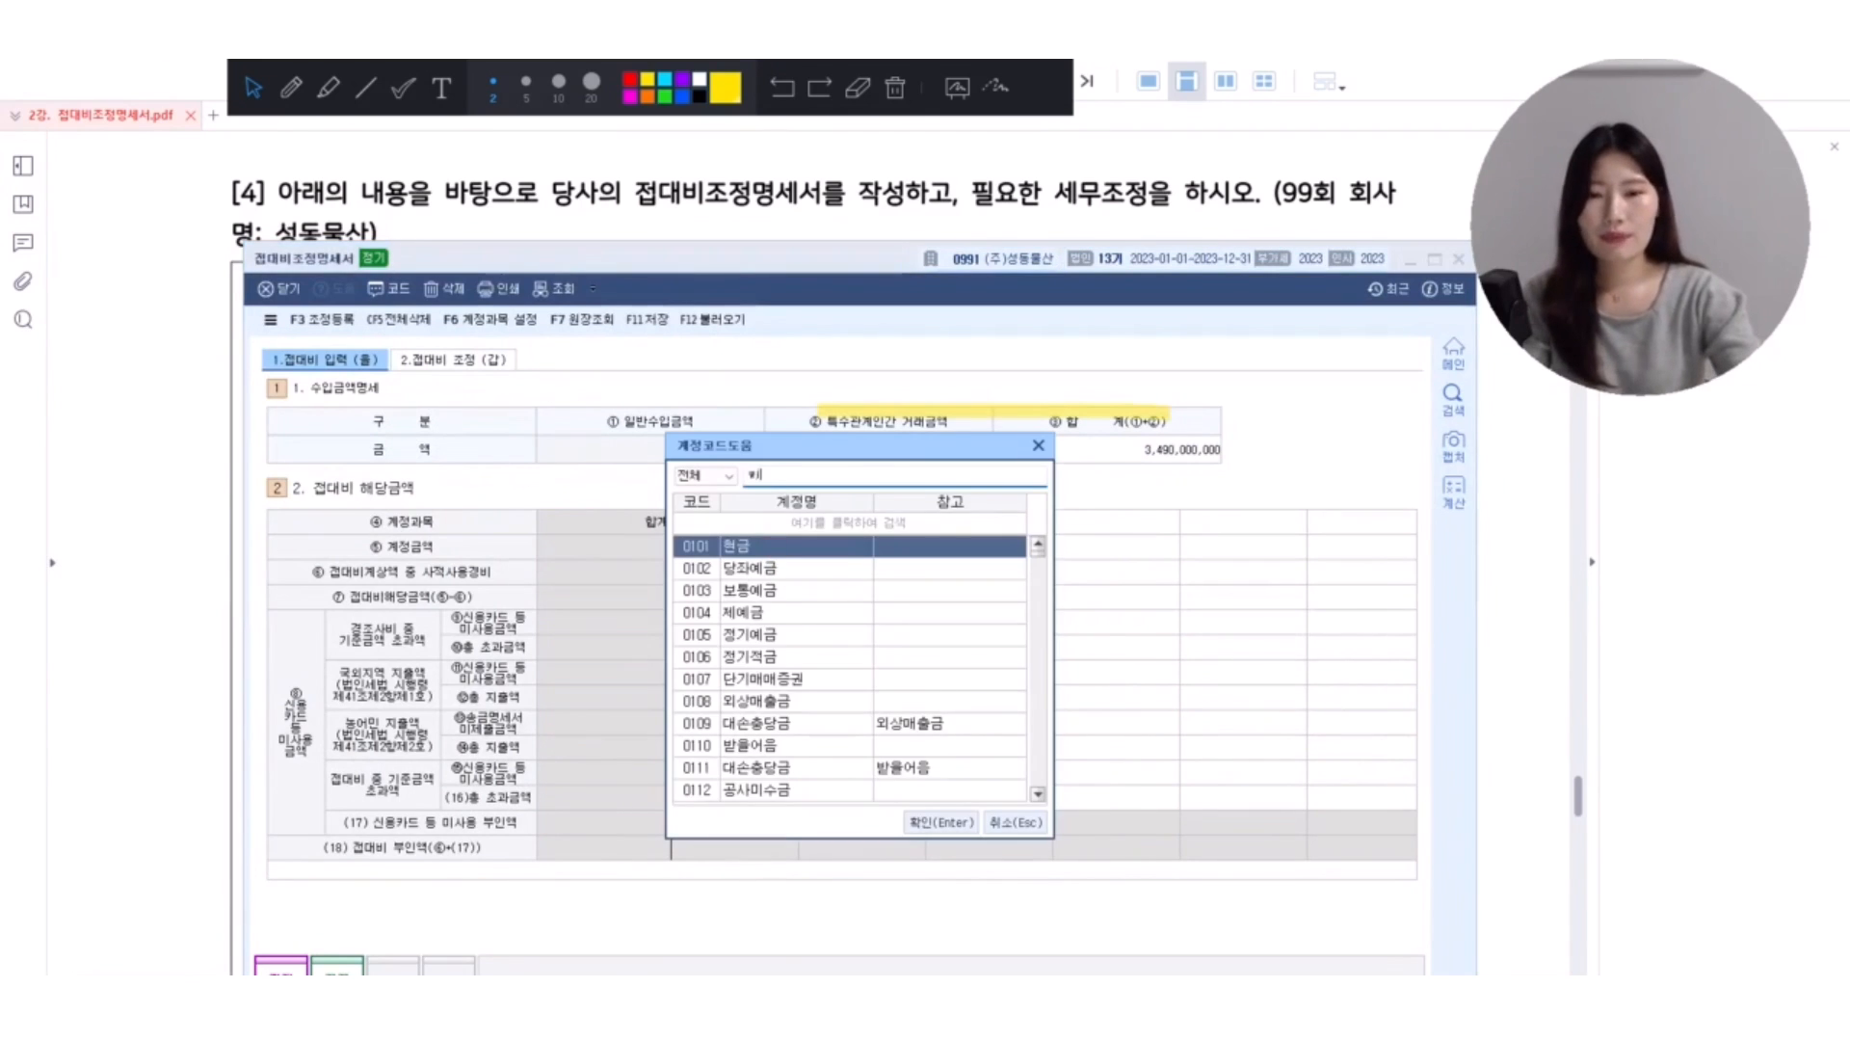
pyautogui.write('대비')
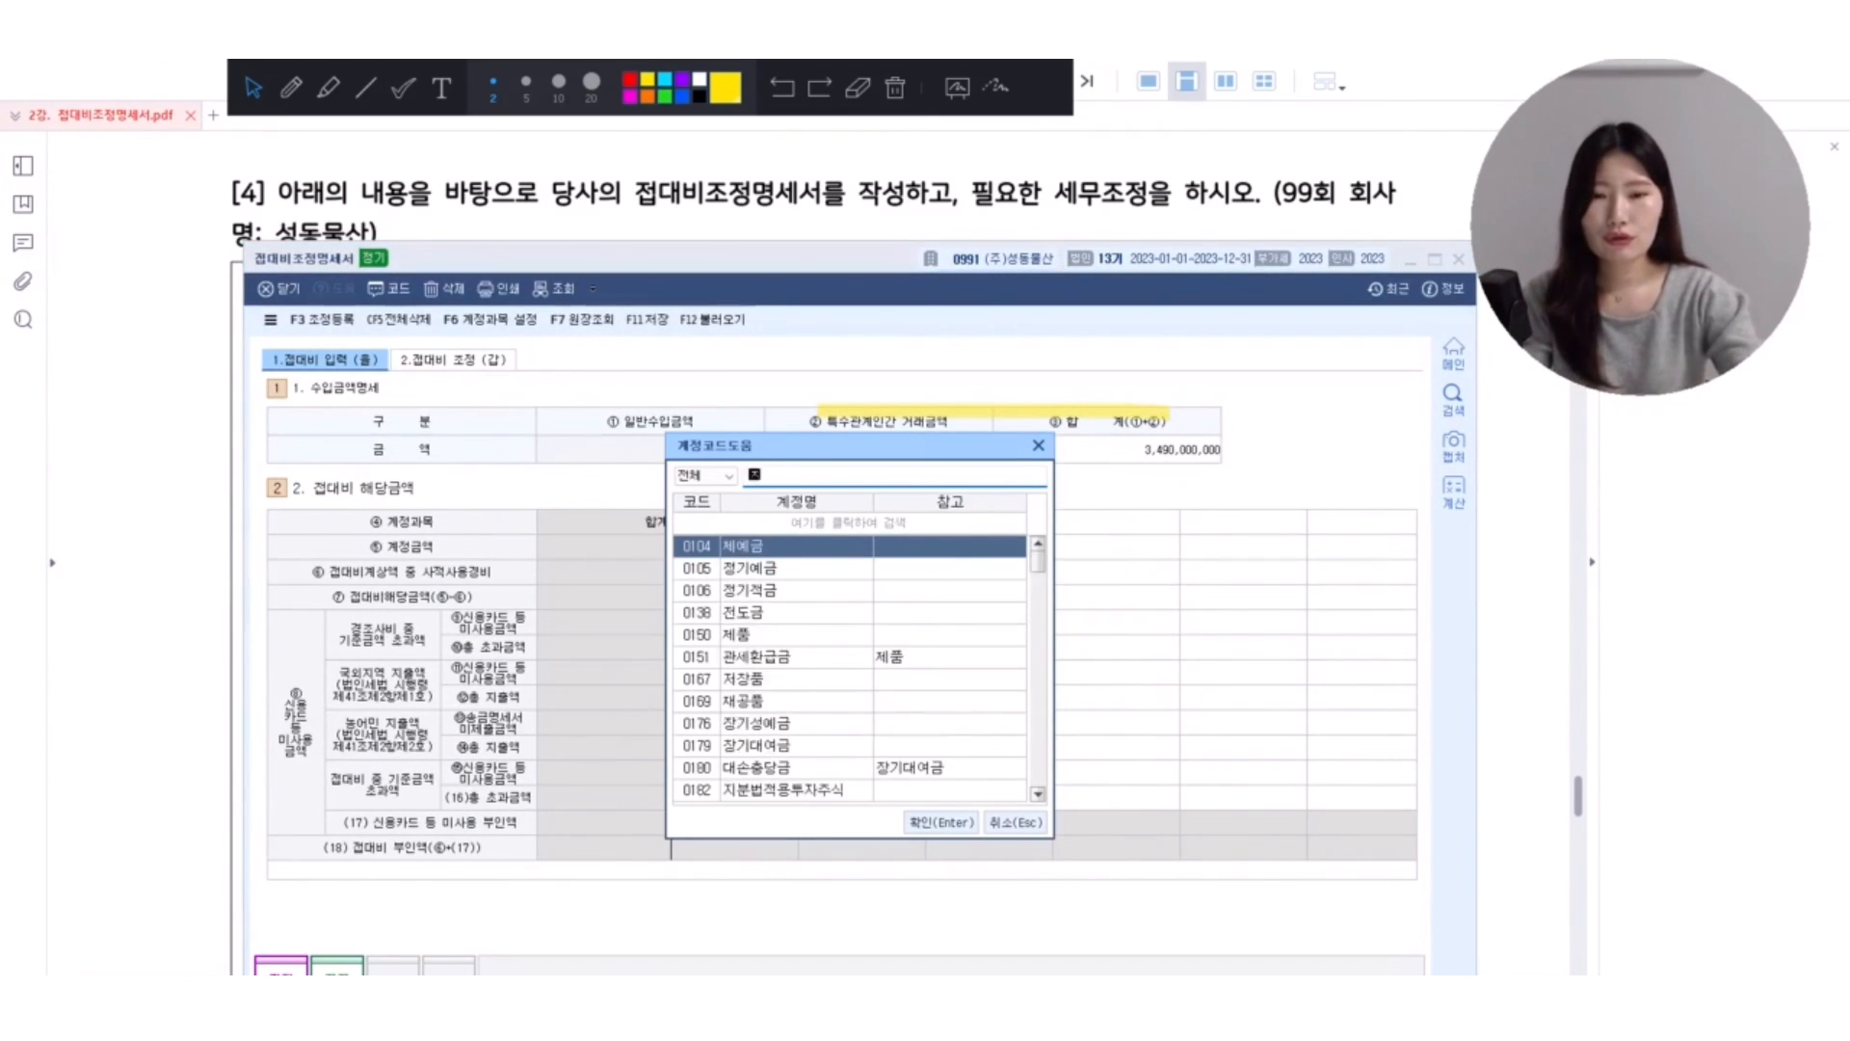
pyautogui.click(737, 846)
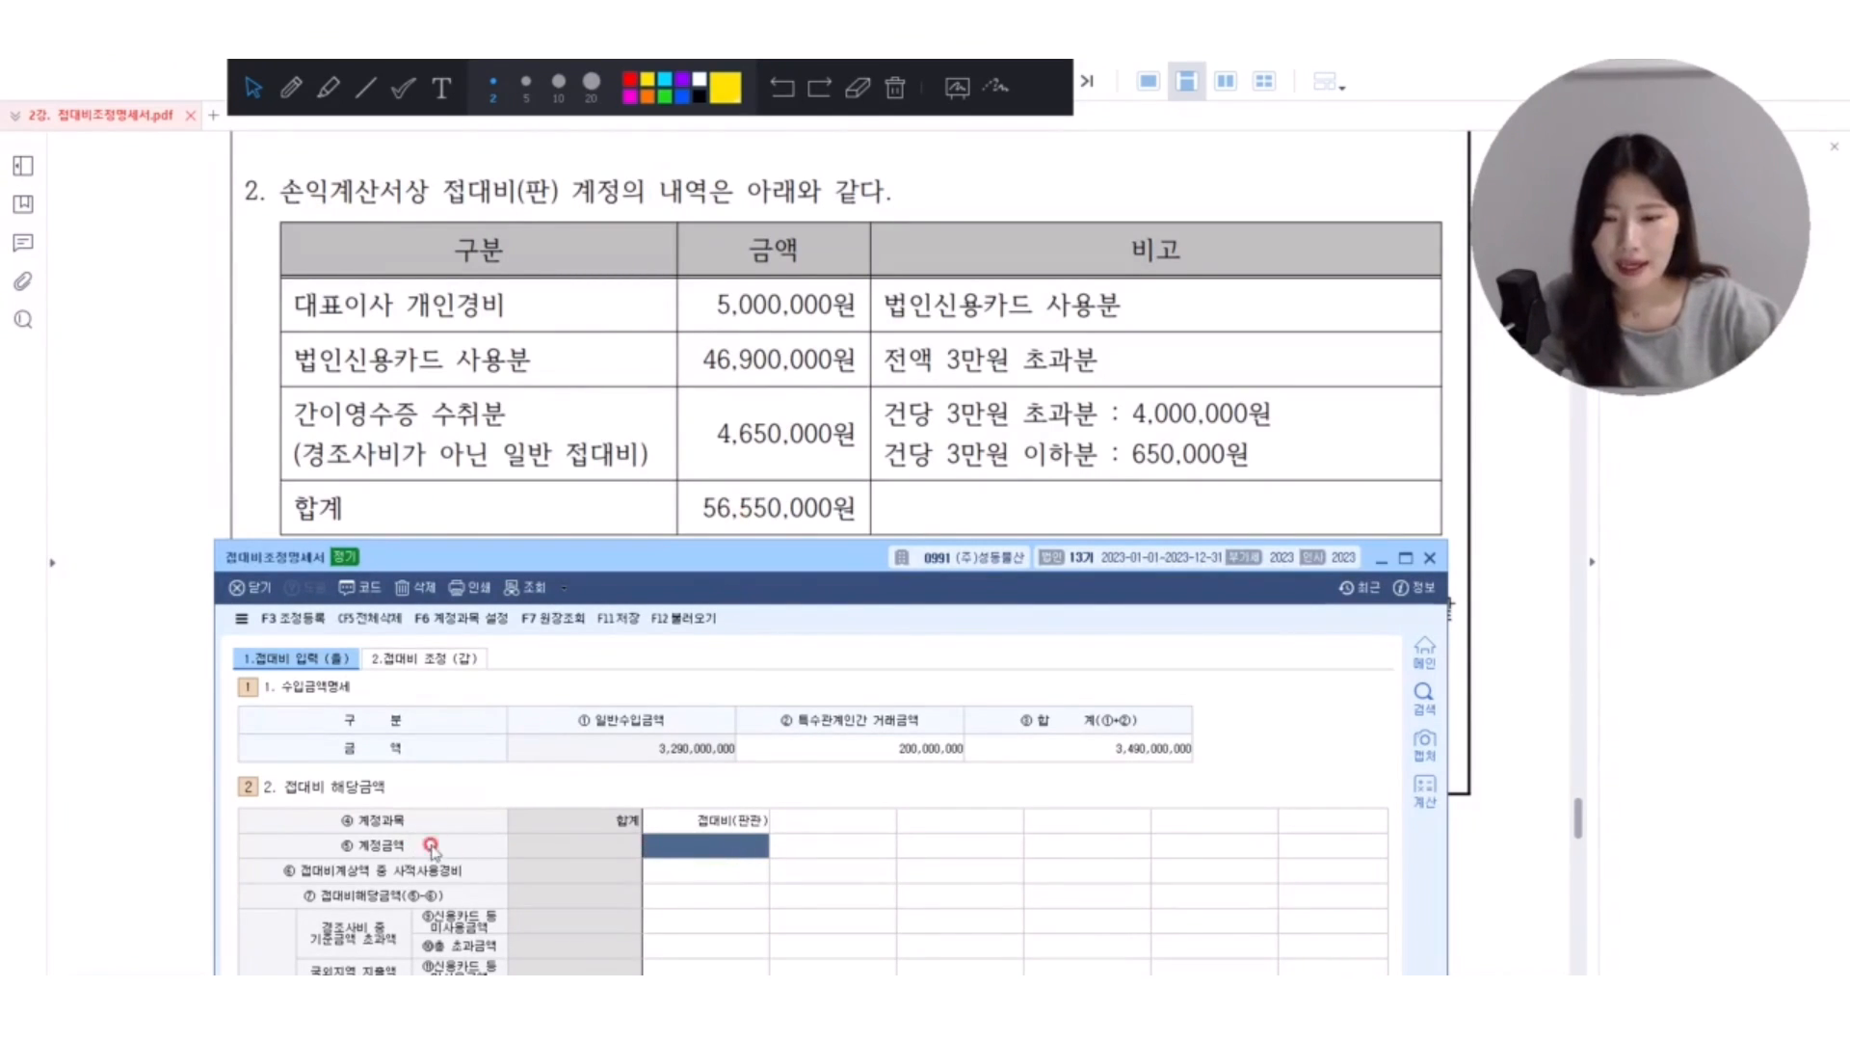
pyautogui.write('56,550,000')
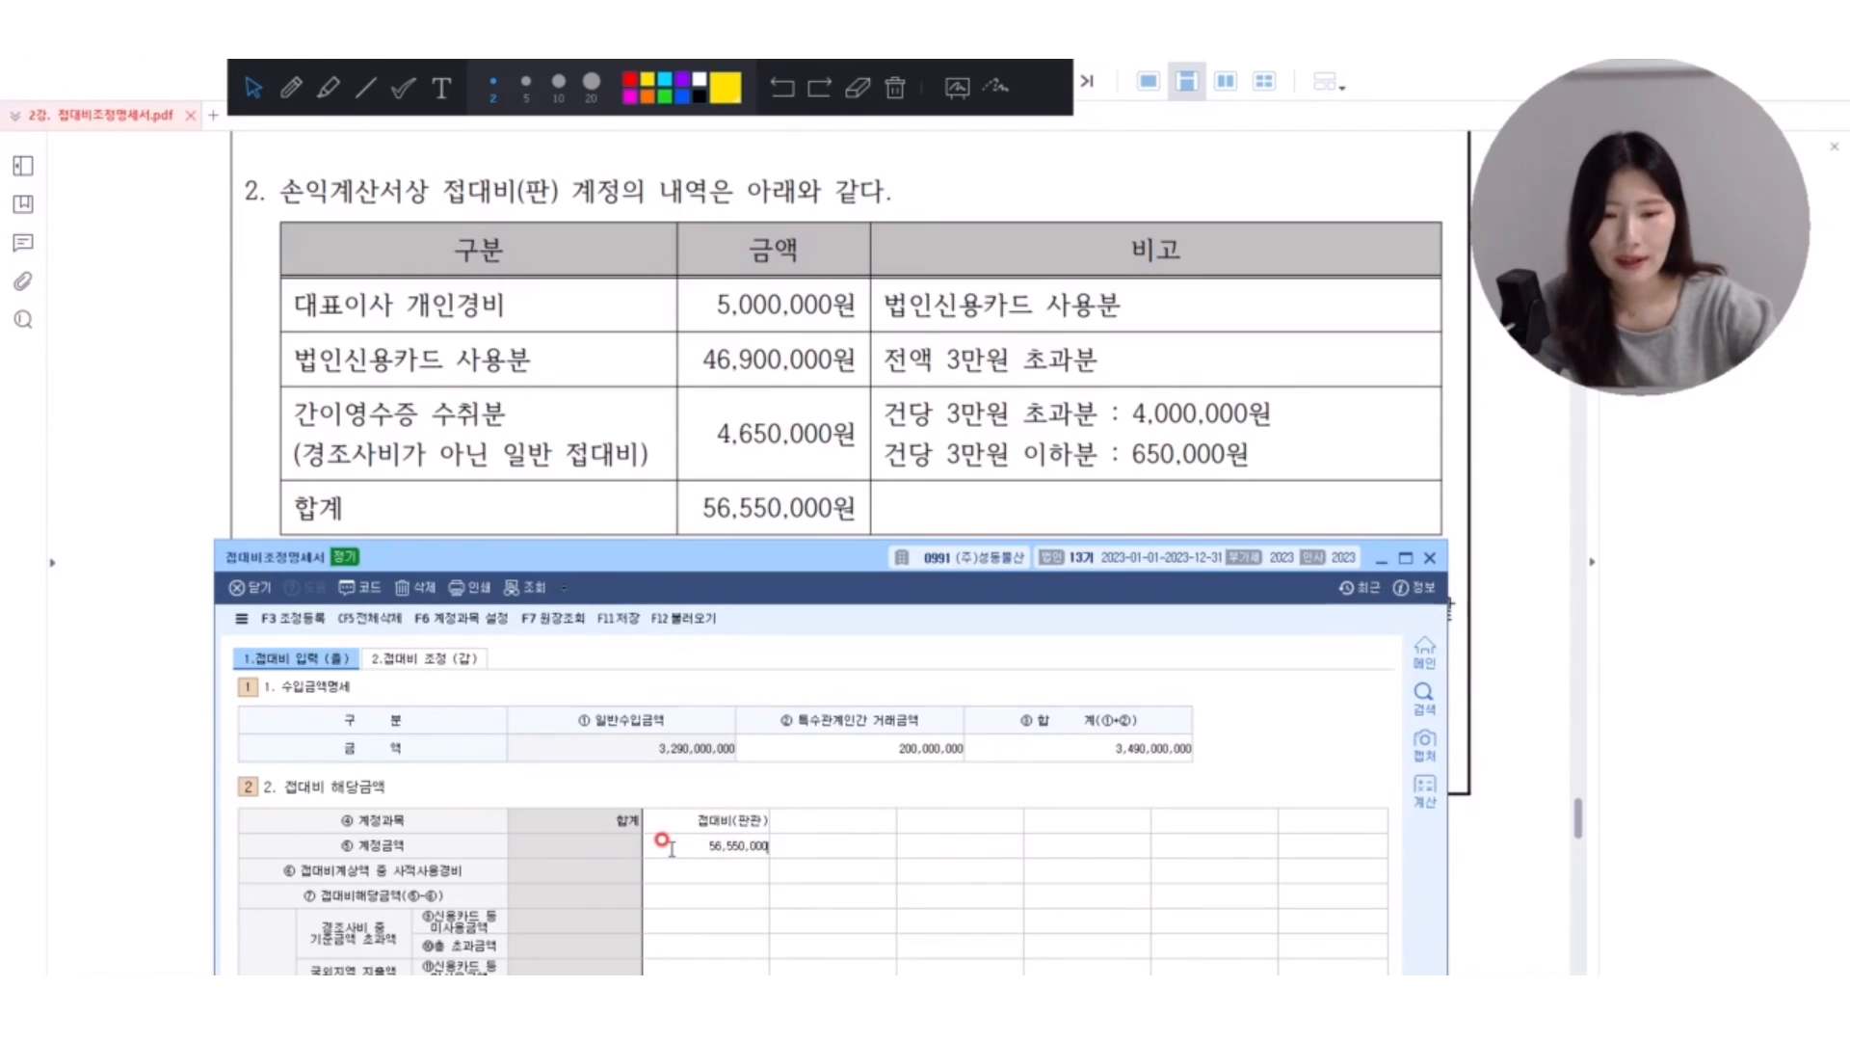
pyautogui.press('Return')
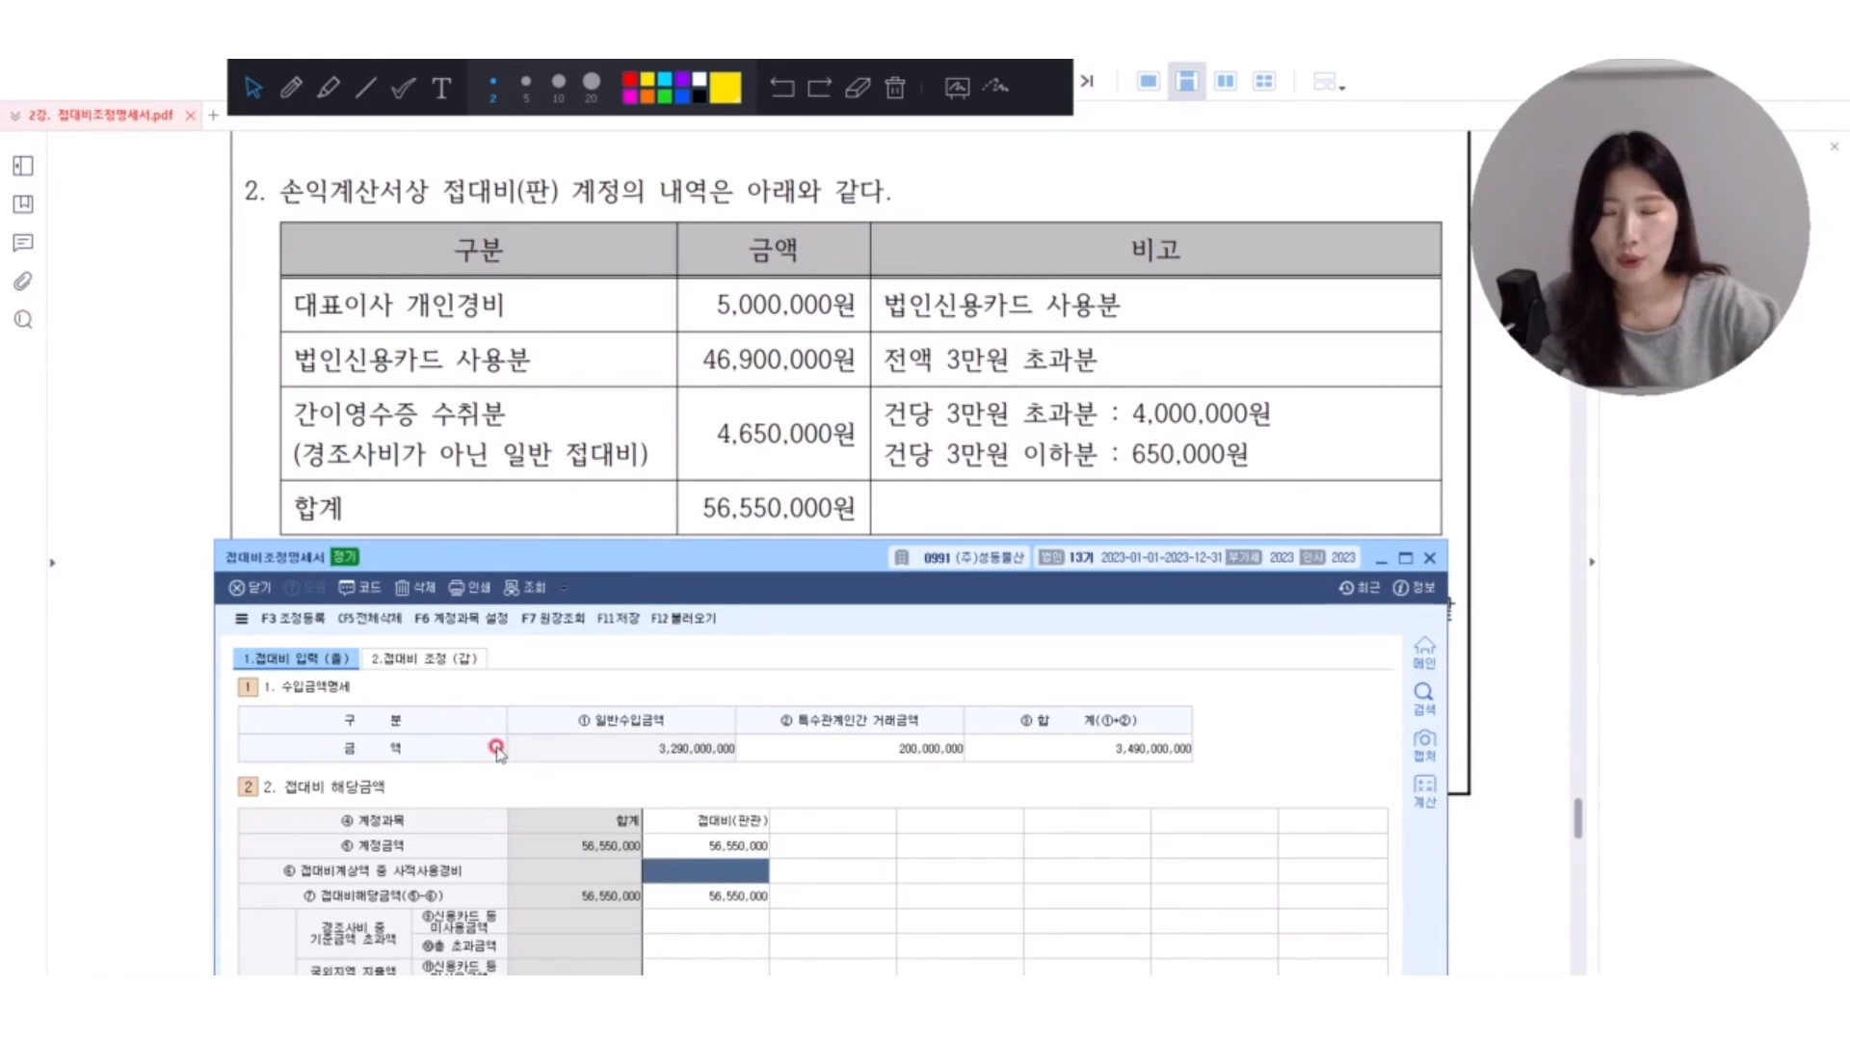
# Underline 대표이사 개인경비 in the PDF's expense table in red and put a check mark beside it.
pyautogui.click(294, 83)
pyautogui.moveTo(297, 327)
pyautogui.mouseDown()
pyautogui.moveTo(506, 328)
pyautogui.moveTo(545, 281)
pyautogui.mouseUp()
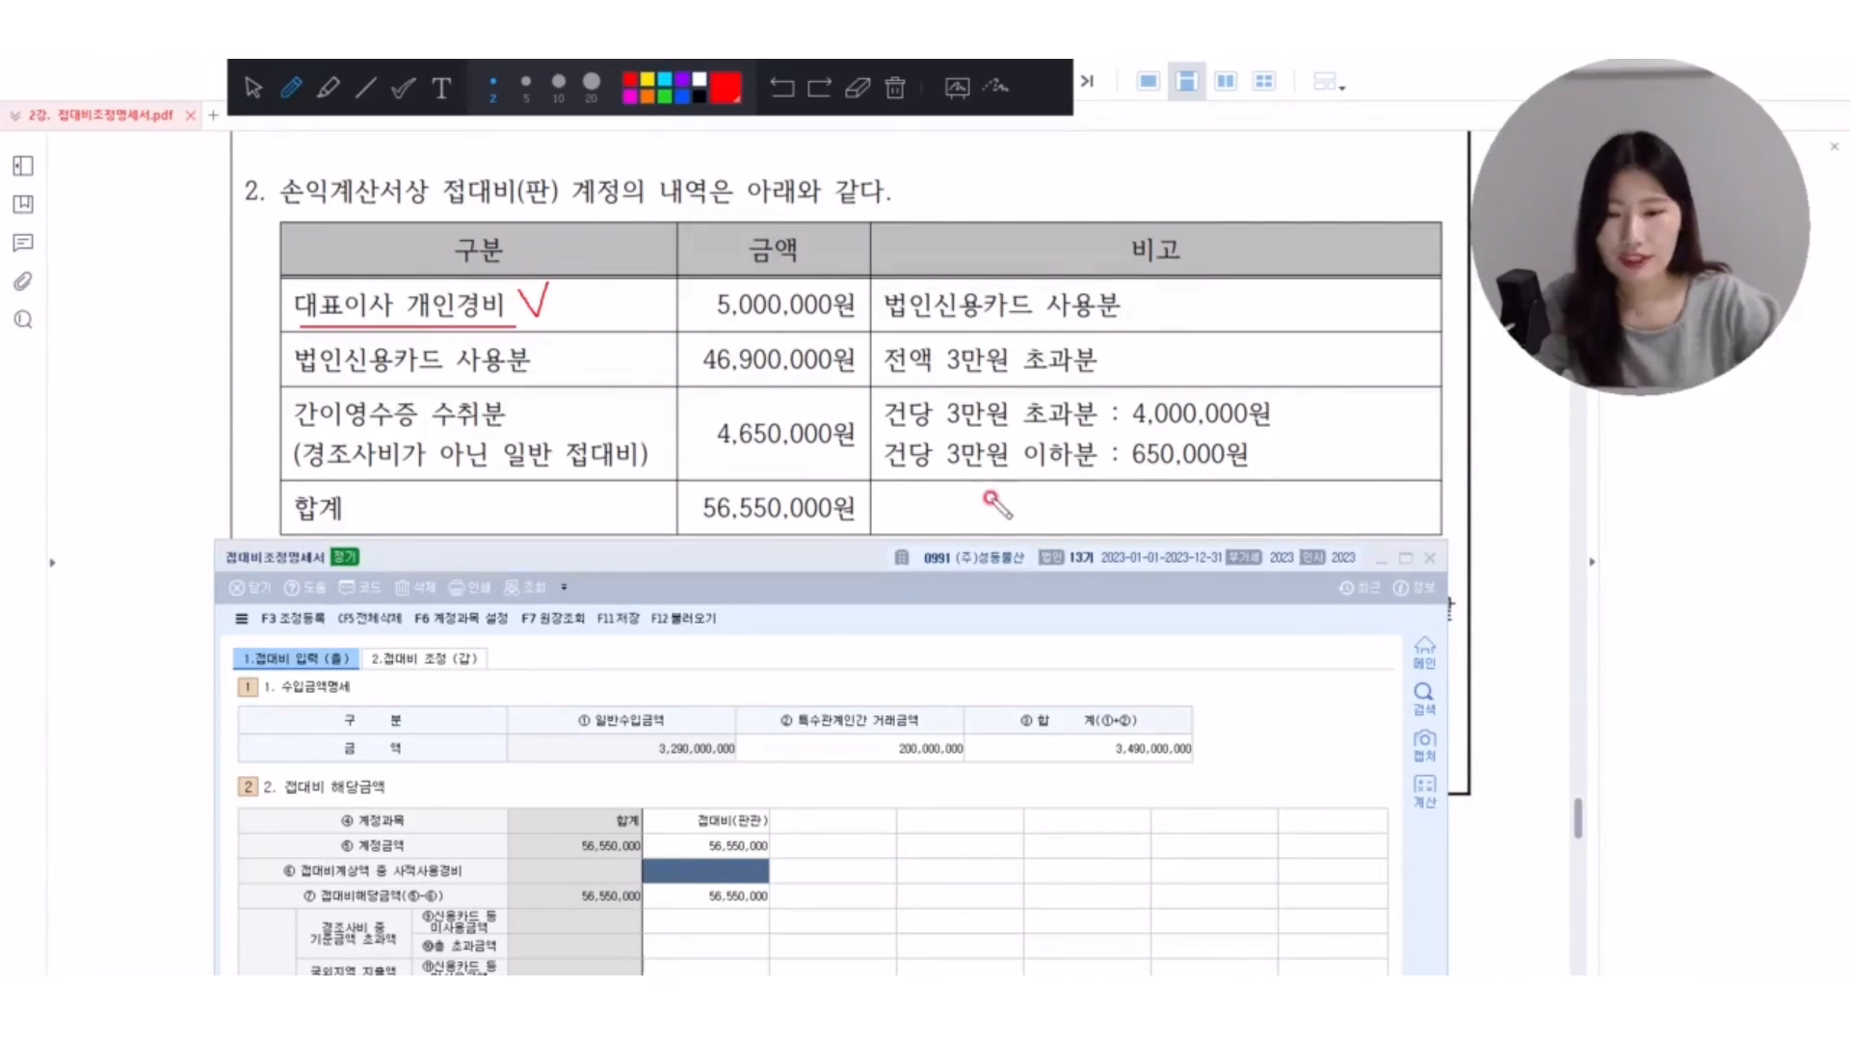
# Underline ⑥접대비계상액 중 사적사용경비 in red and set its amount for 접대비(판관) to 5,000,000.
pyautogui.moveTo(285, 877); pyautogui.dragTo(452, 879)
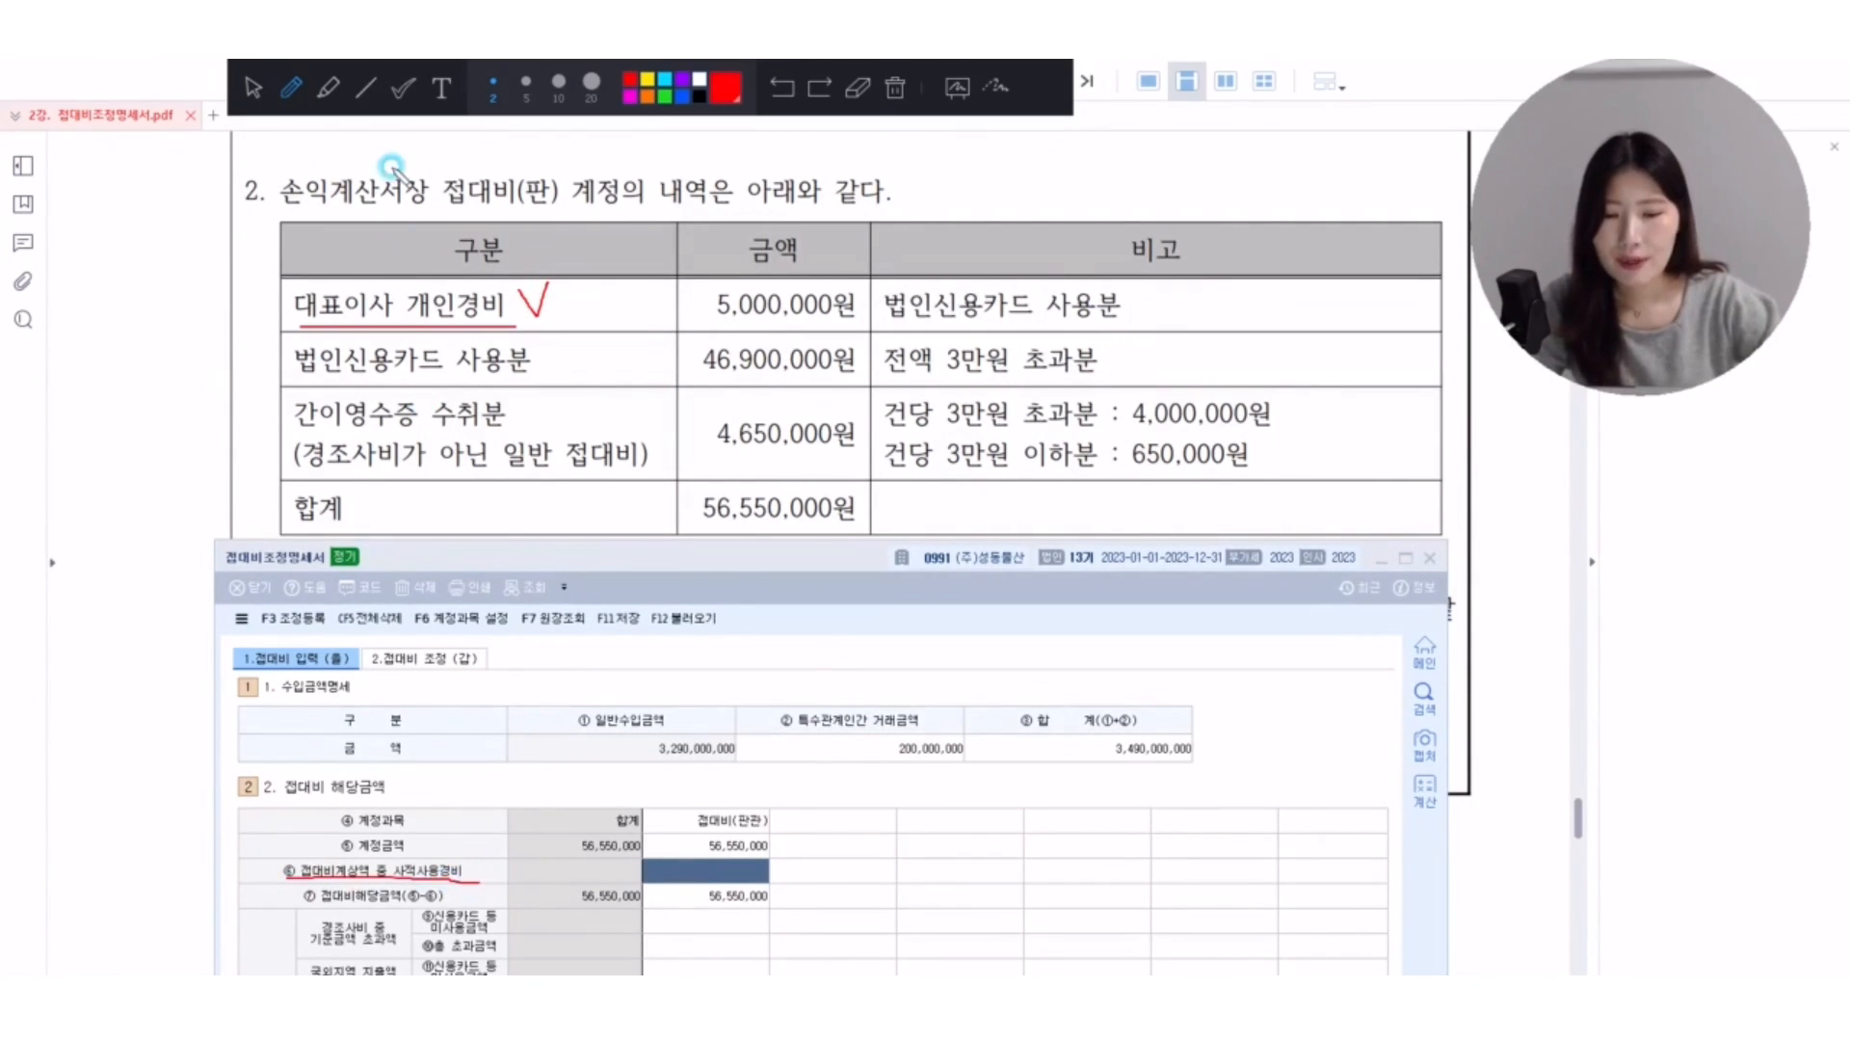
pyautogui.click(253, 87)
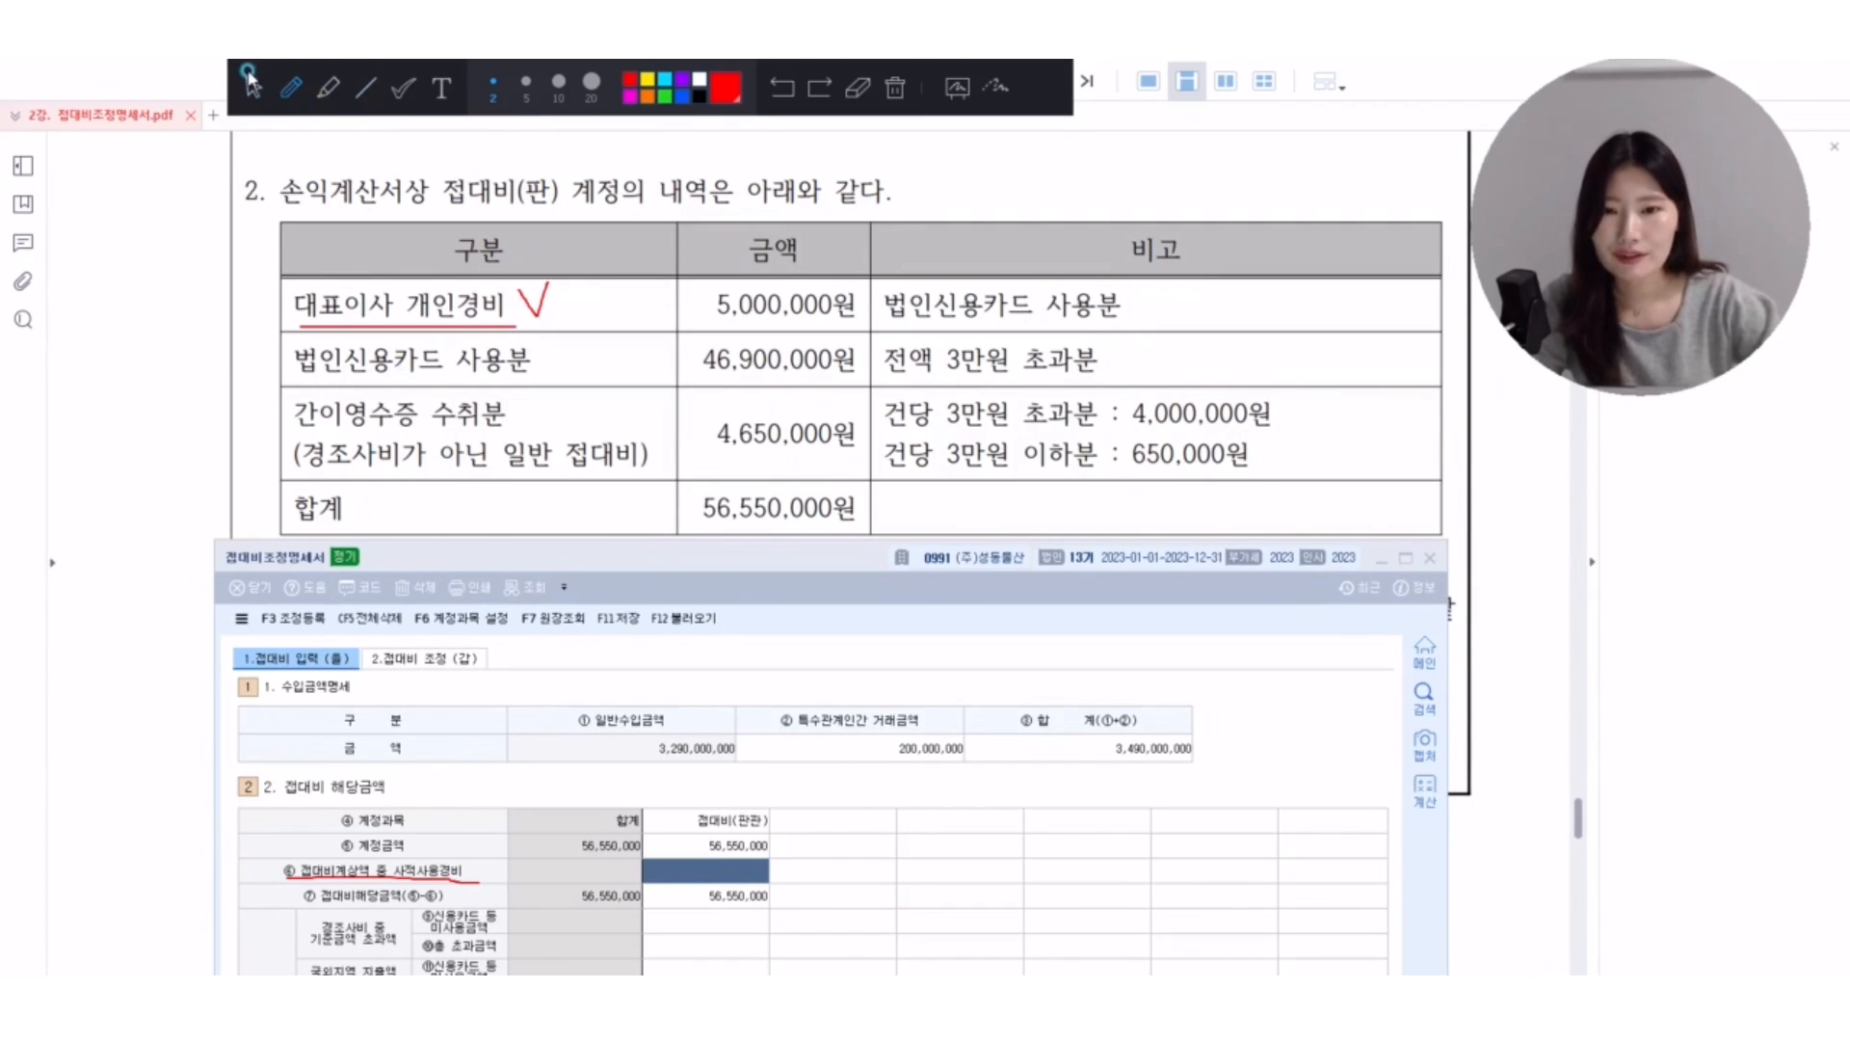
pyautogui.click(730, 867)
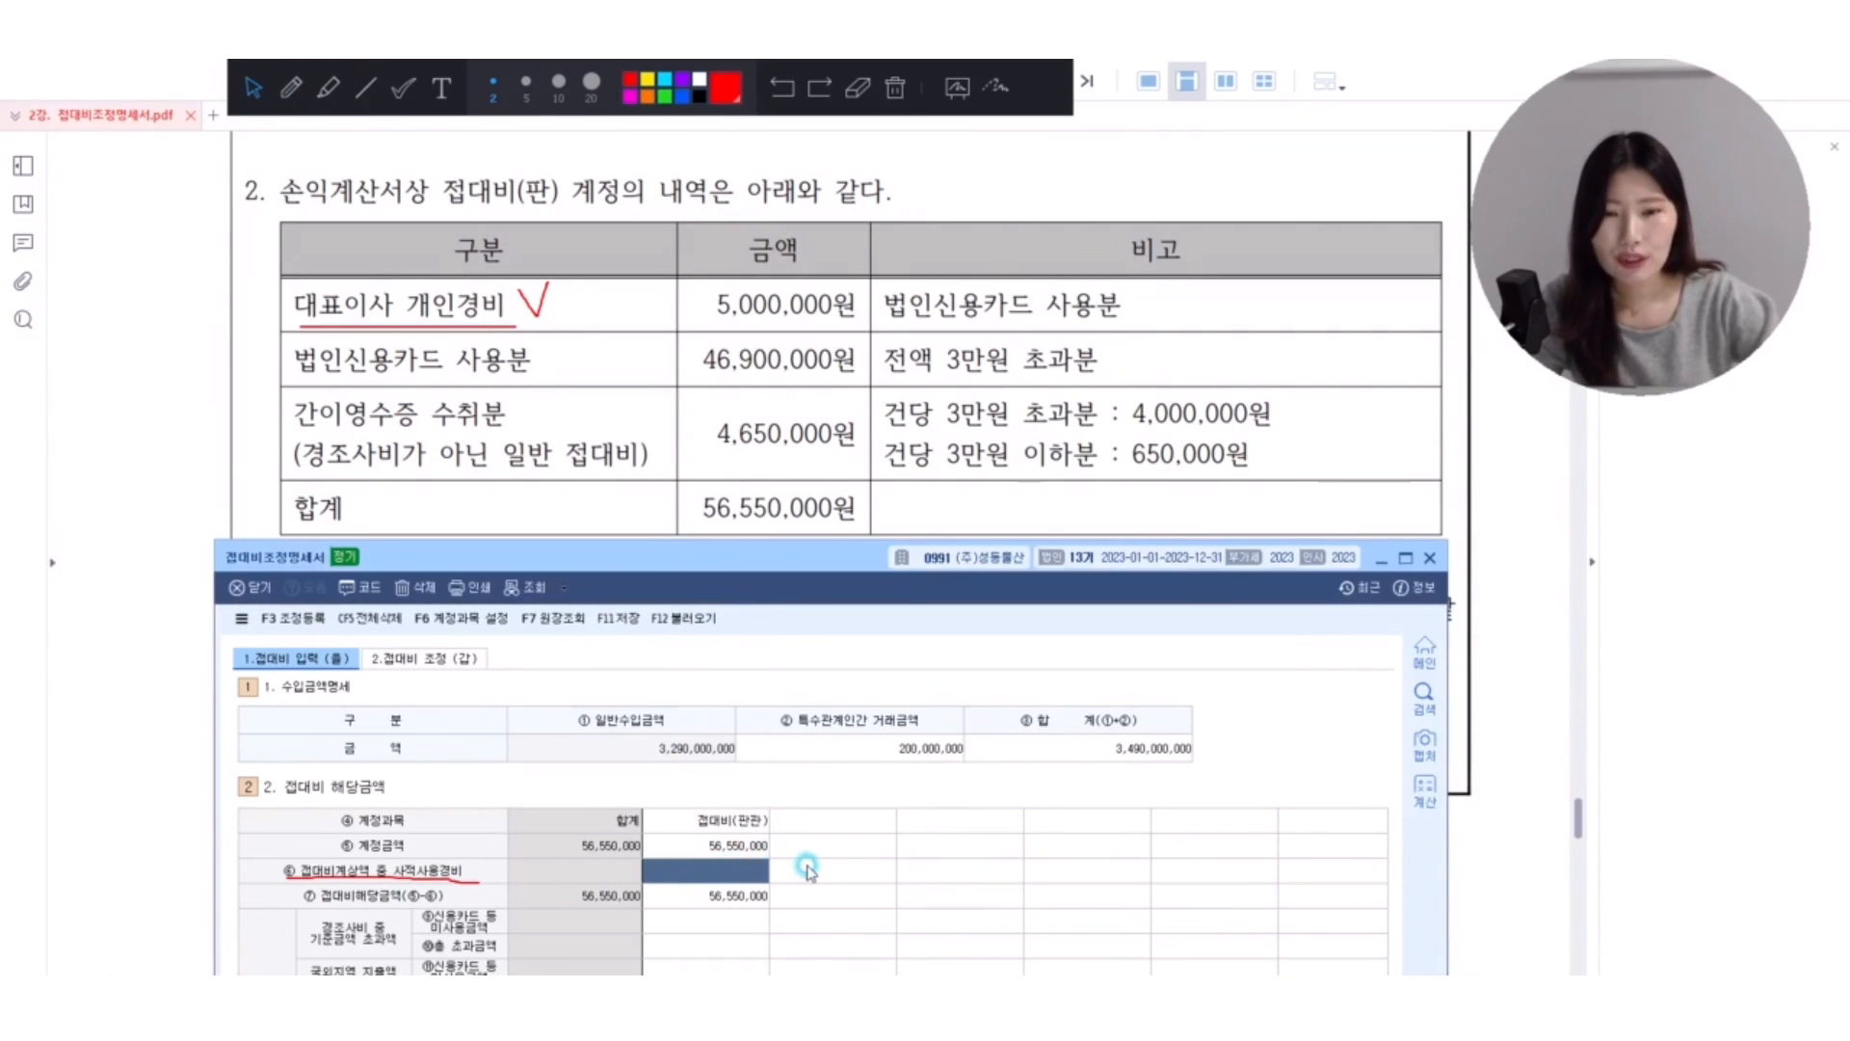
pyautogui.write('5000000')
pyautogui.press('Return')
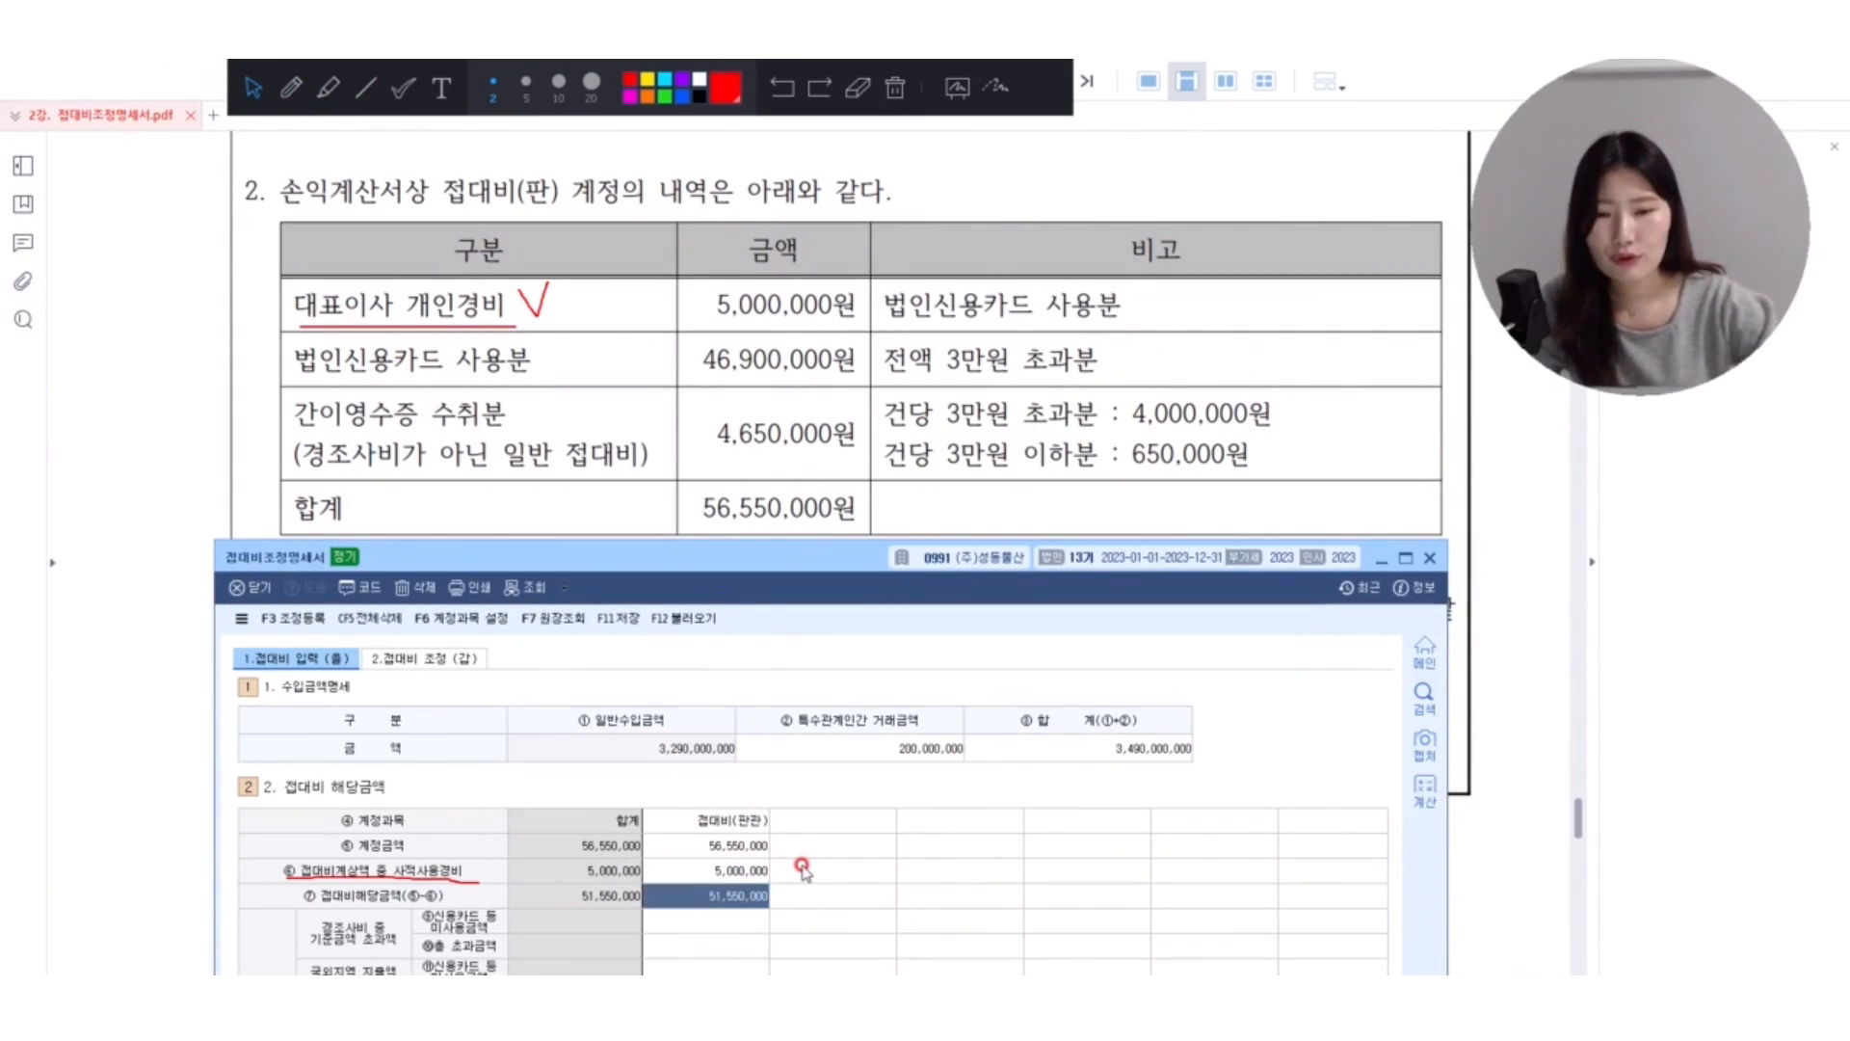
# Mark 간이영수증 수취분 and its remarks in the PDF, then enter 4,000,000 as 신용카드 등 미사용금액 under 접대비 중 기준금액 초과액.
pyautogui.click(289, 90)
pyautogui.moveTo(297, 435); pyautogui.dragTo(543, 436)
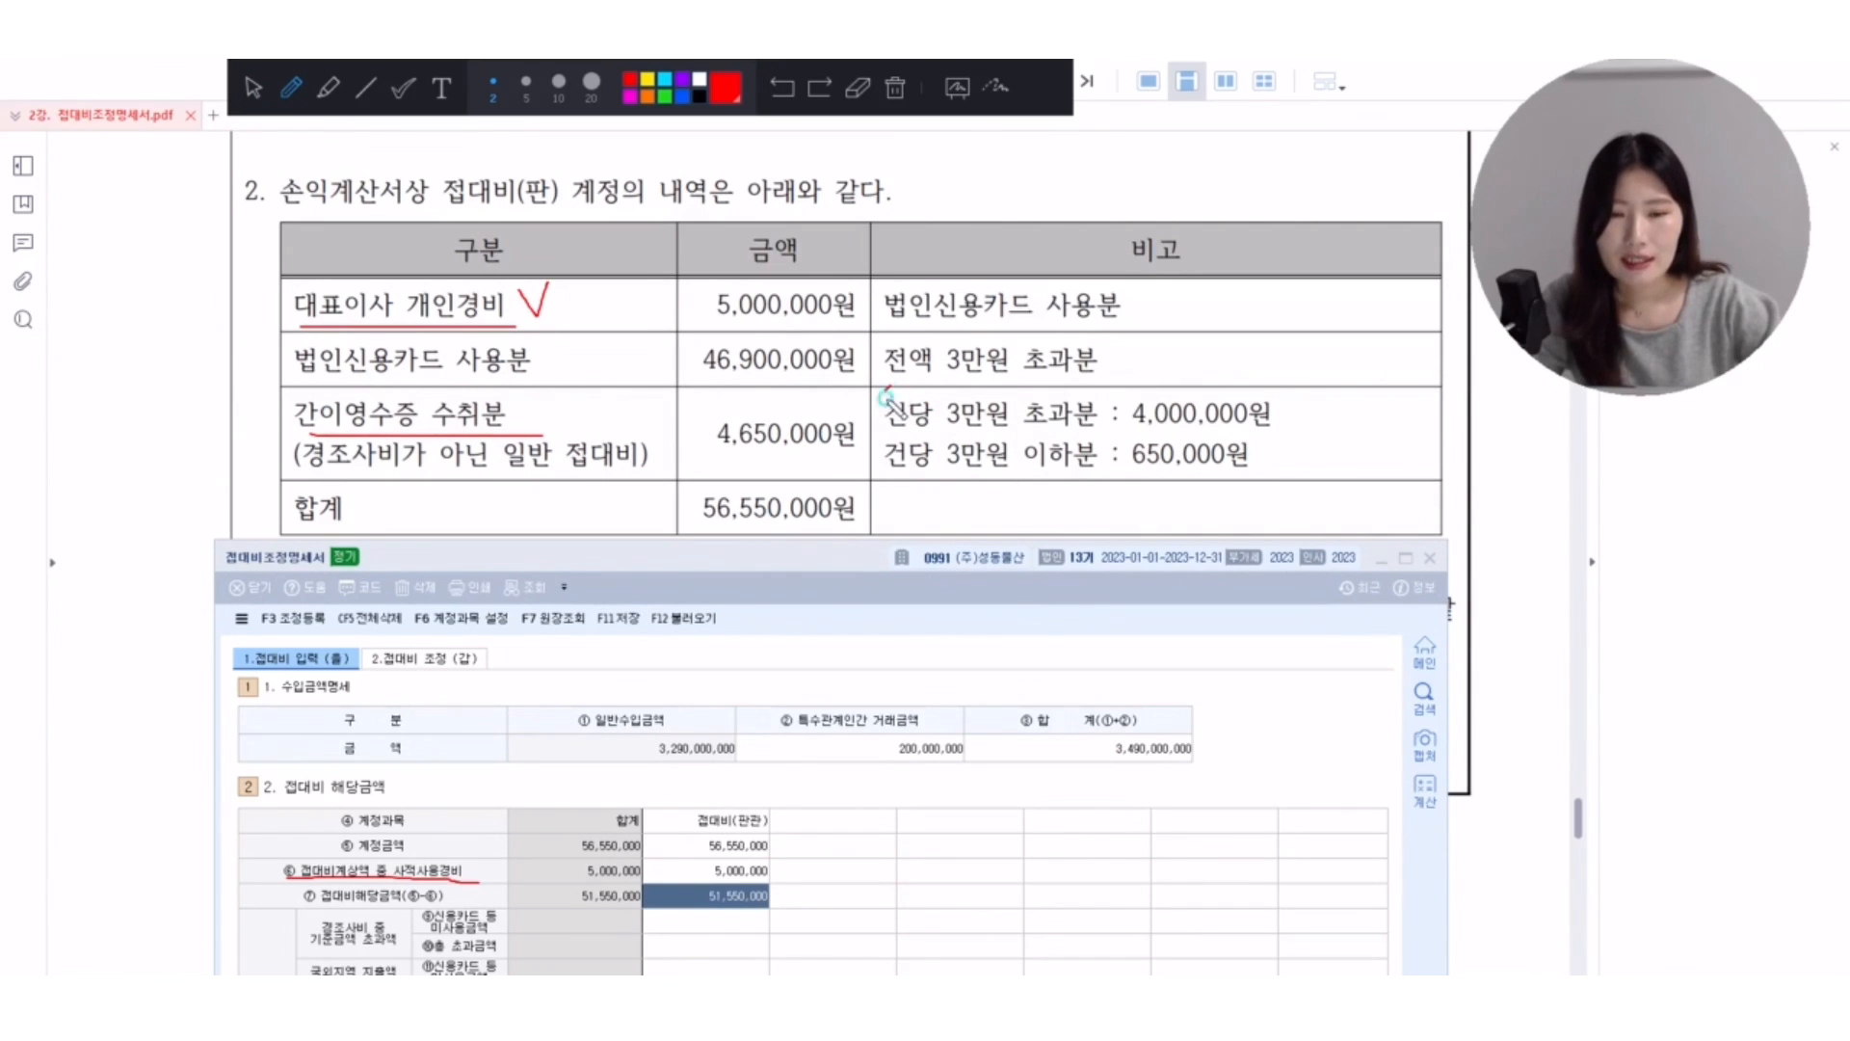
pyautogui.moveTo(885, 395)
pyautogui.mouseDown()
pyautogui.moveTo(994, 436)
pyautogui.moveTo(1286, 429)
pyautogui.moveTo(1243, 391)
pyautogui.moveTo(915, 391)
pyautogui.mouseUp()
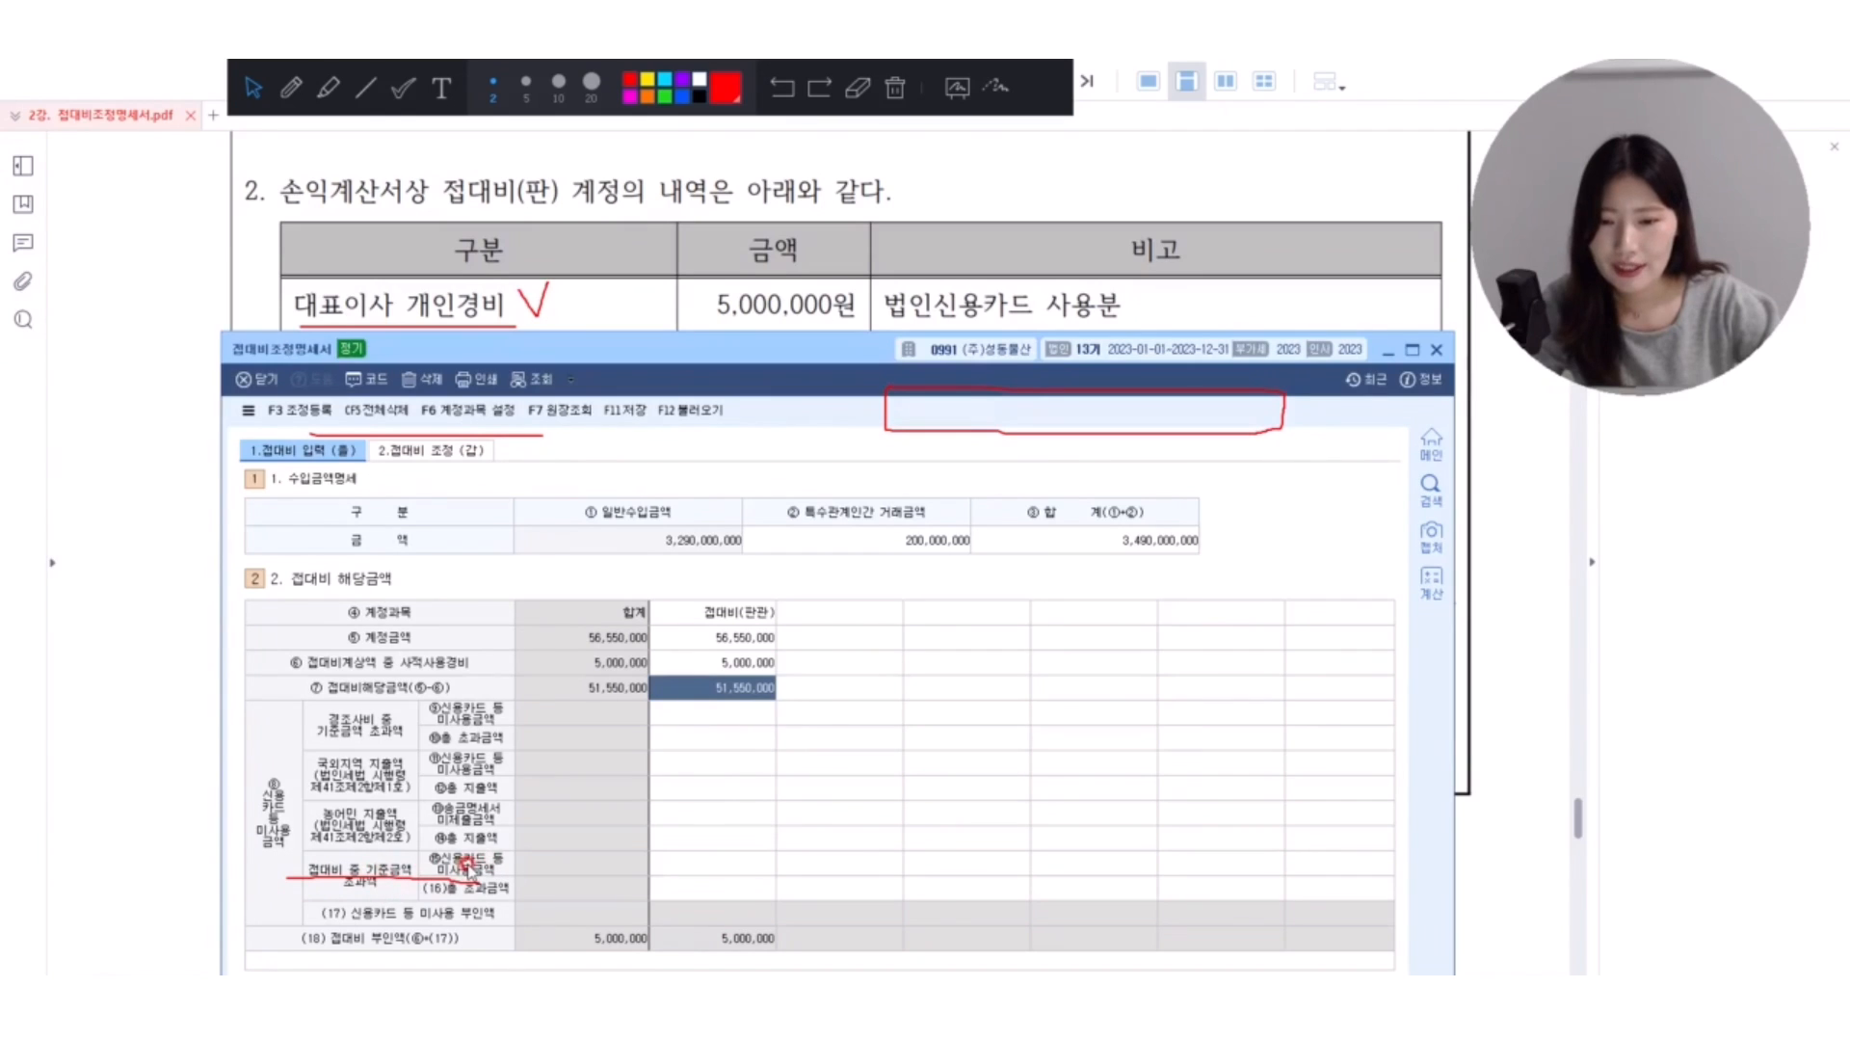
pyautogui.click(727, 862)
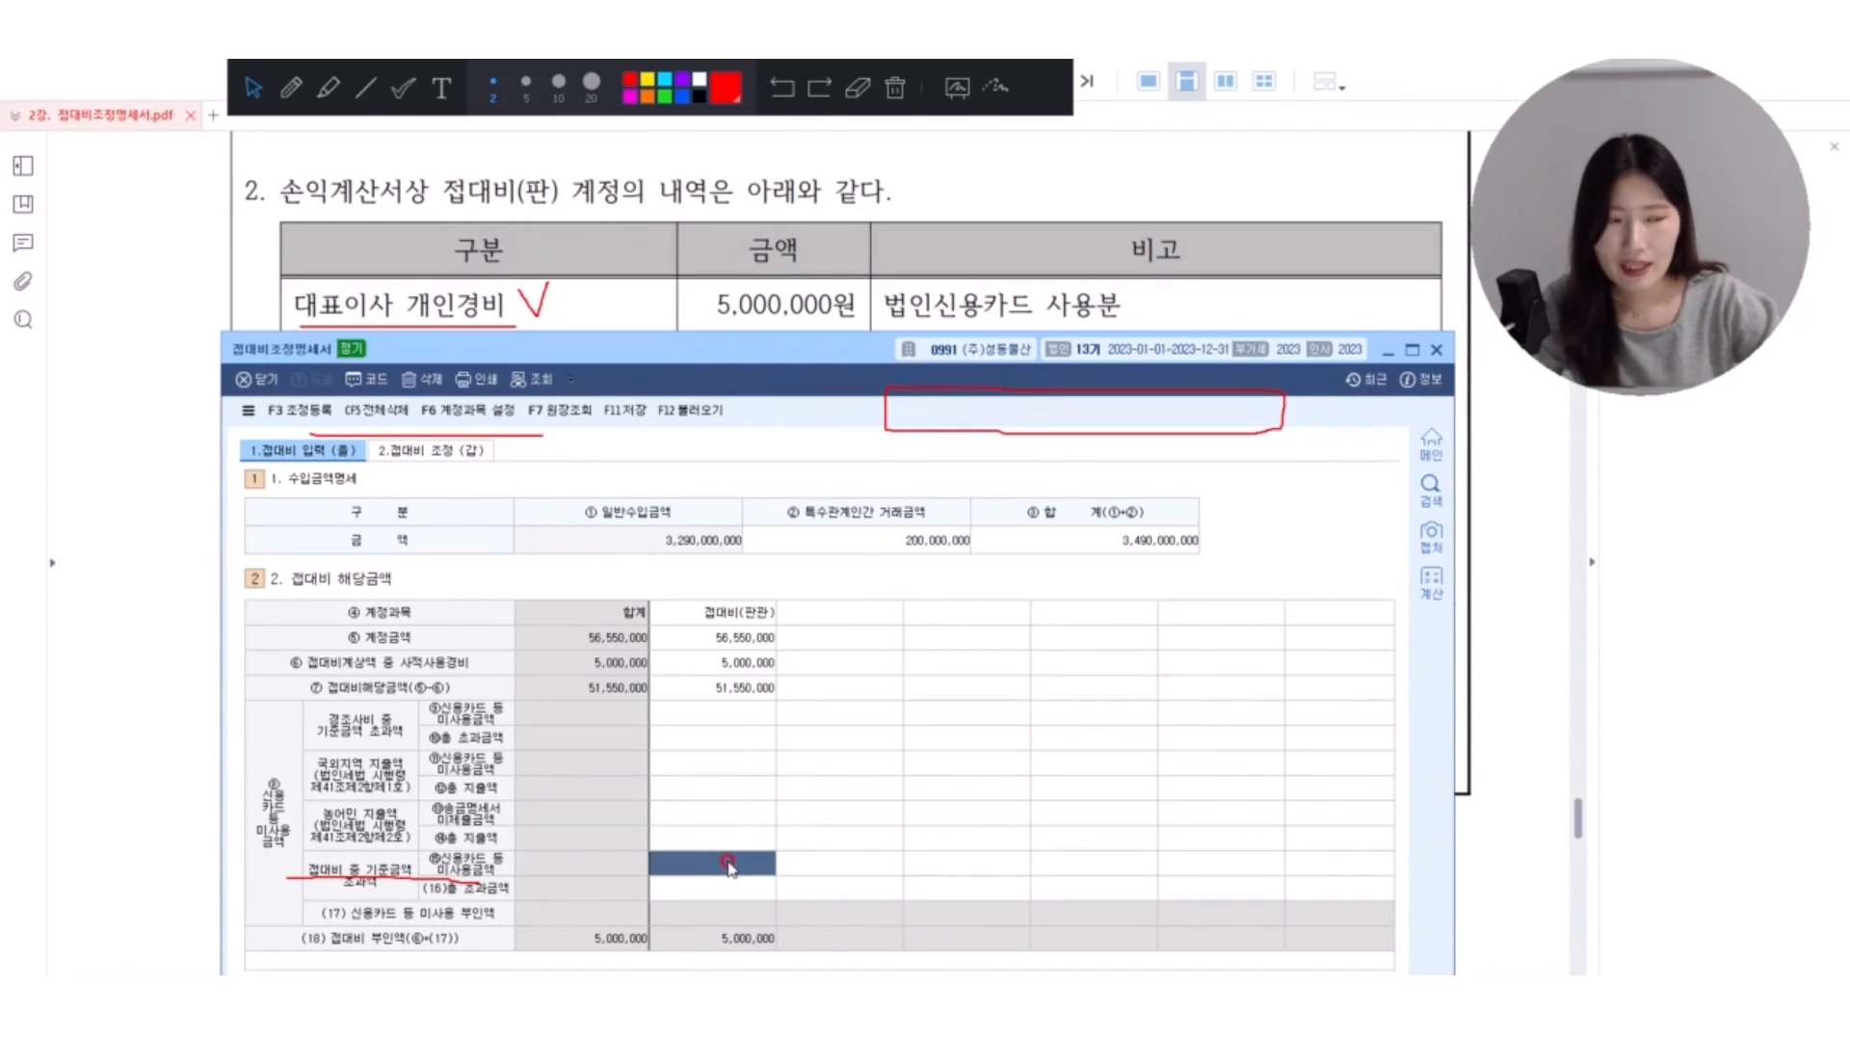
pyautogui.write('4000000')
pyautogui.press('Return')
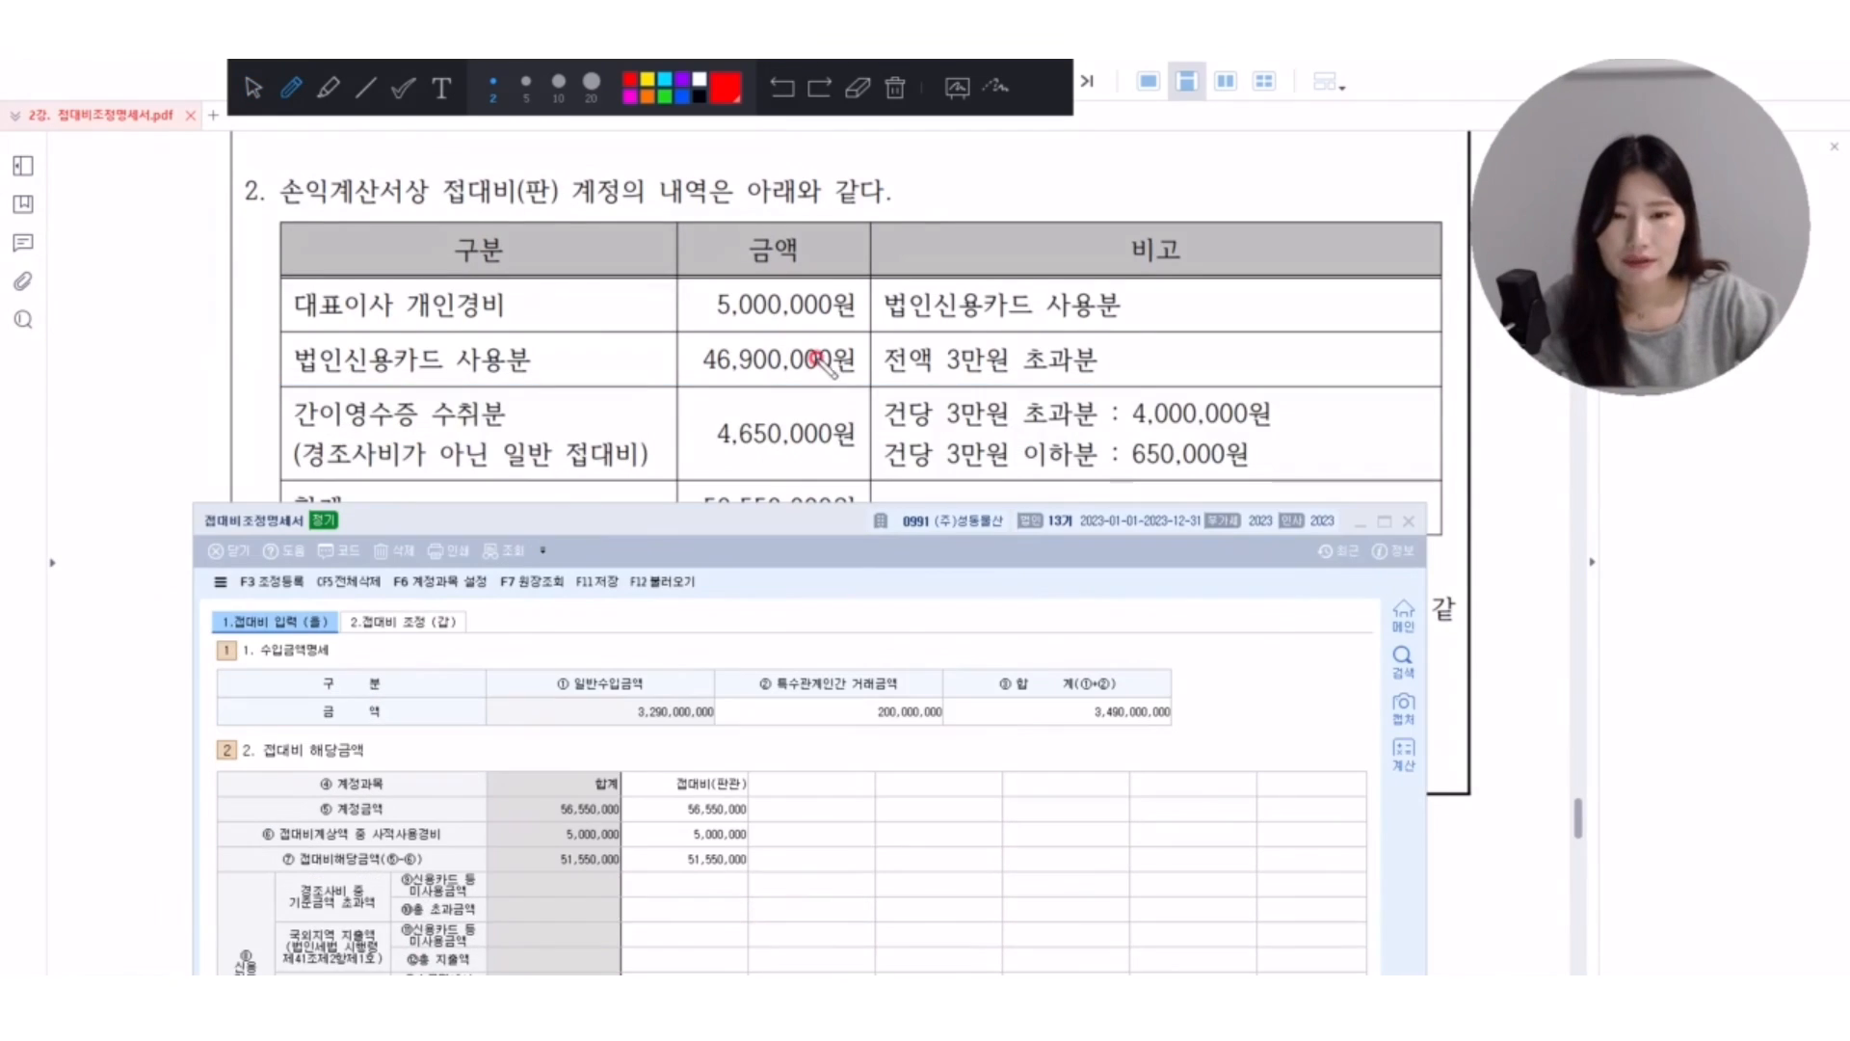
# Box 46,900,000원 and 4,000,000원 in the PDF's expense table and enter 50,900,000 as (16)총 초과금액 for 접대비(판관).
pyautogui.moveTo(850, 339)
pyautogui.mouseDown()
pyautogui.moveTo(776, 337)
pyautogui.moveTo(689, 377)
pyautogui.moveTo(870, 377)
pyautogui.moveTo(839, 339)
pyautogui.mouseUp()
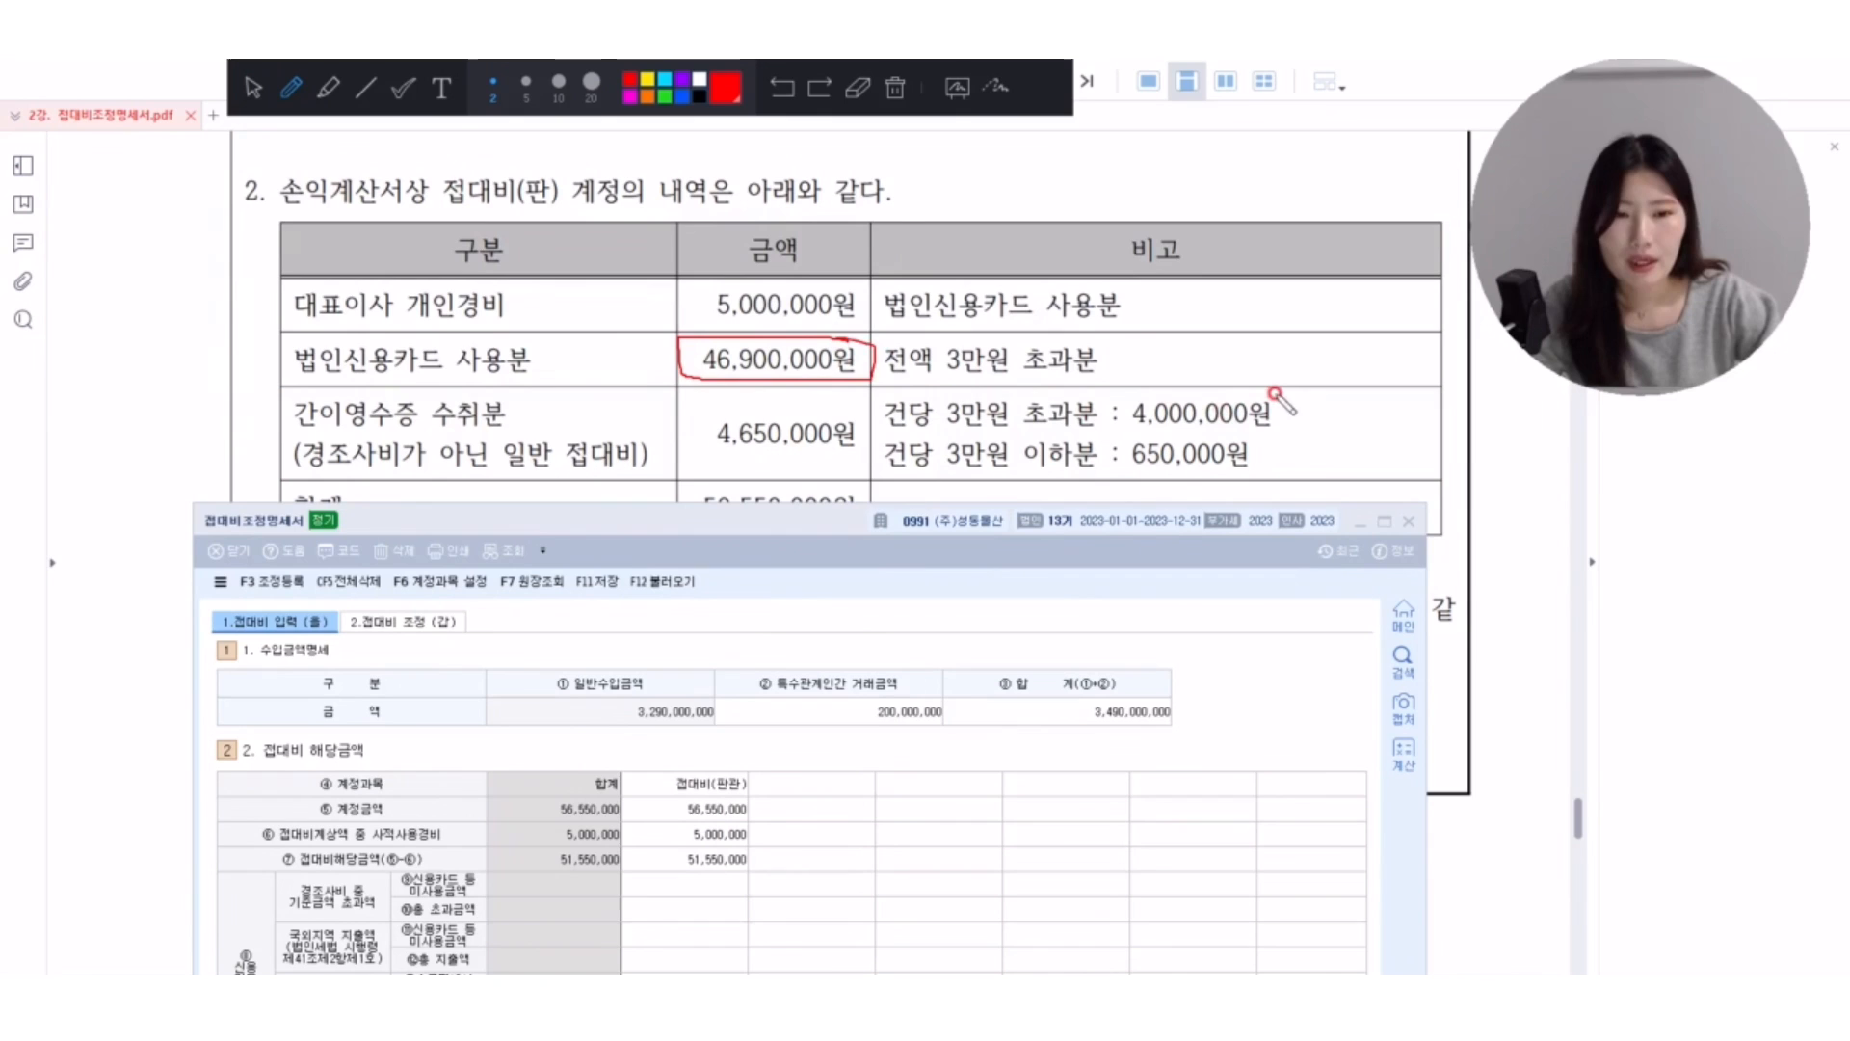
pyautogui.moveTo(1291, 392)
pyautogui.mouseDown()
pyautogui.moveTo(1116, 400)
pyautogui.moveTo(1120, 430)
pyautogui.moveTo(1287, 419)
pyautogui.moveTo(1293, 397)
pyautogui.mouseUp()
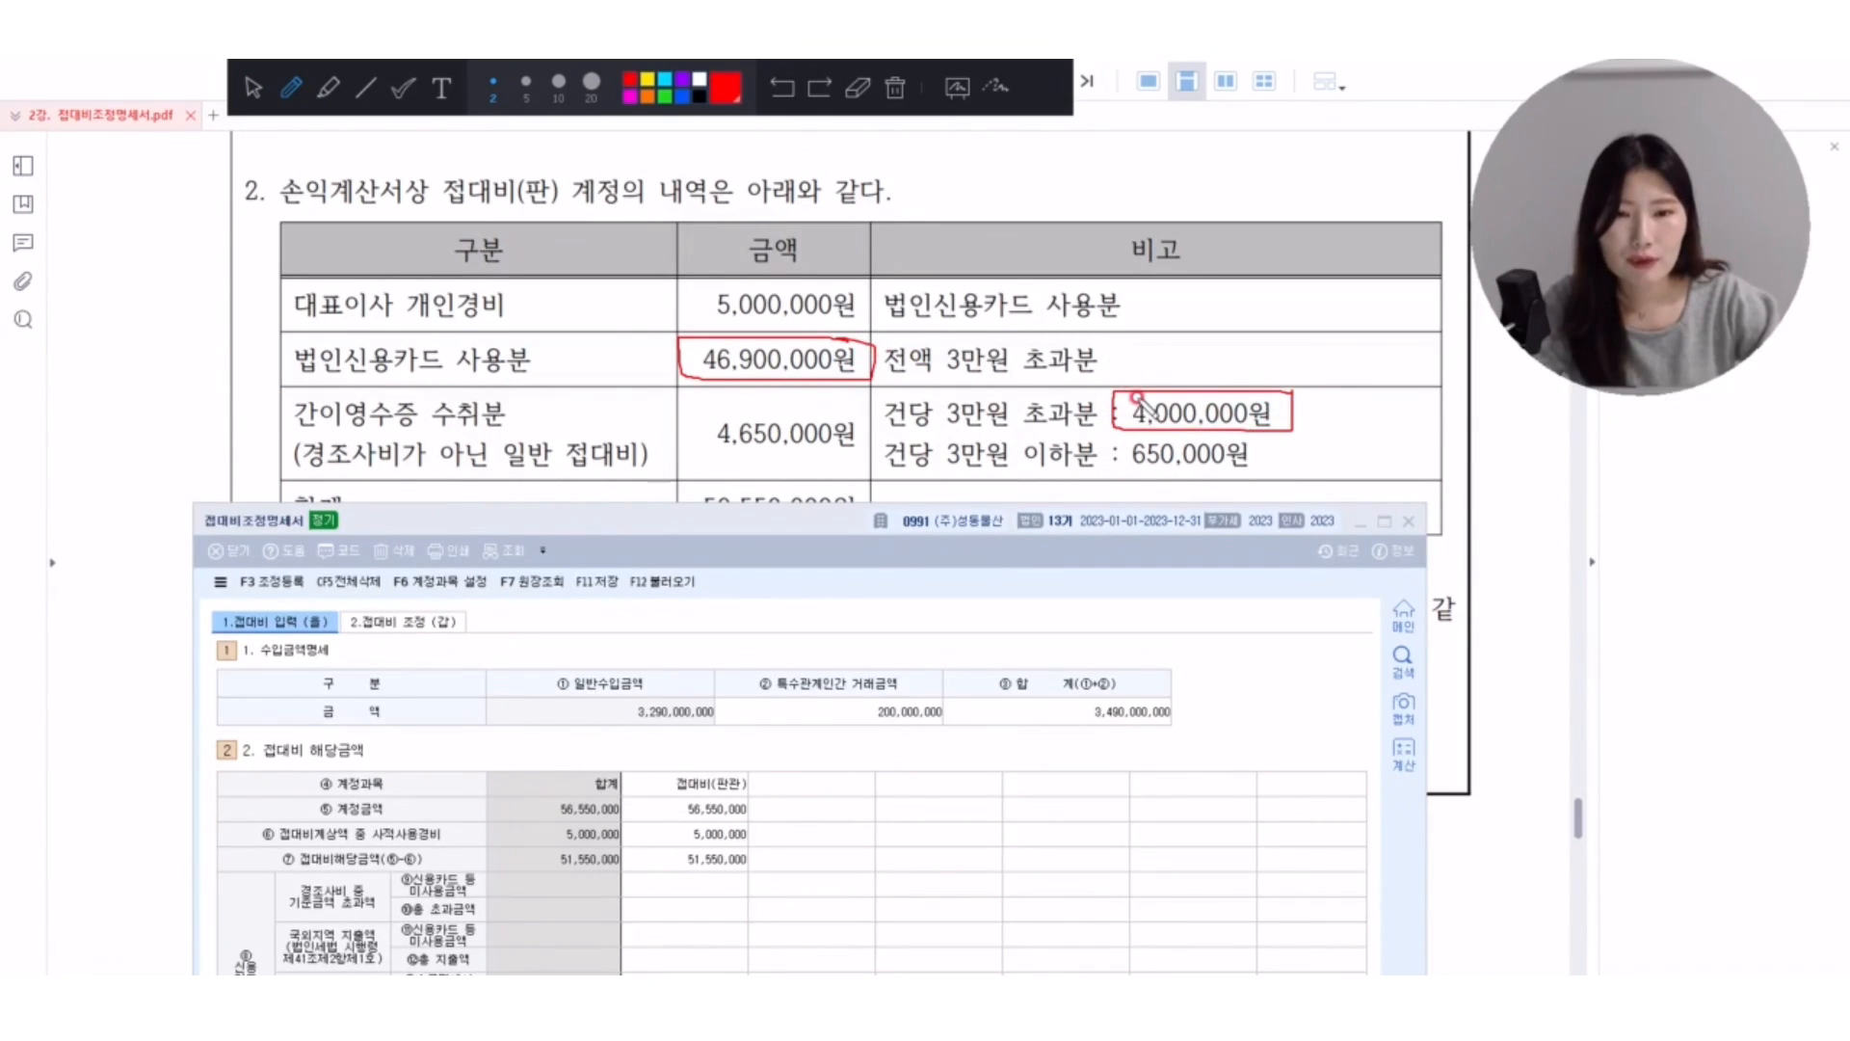
pyautogui.click(252, 99)
pyautogui.moveTo(607, 524); pyautogui.dragTo(594, 374)
pyautogui.write('50,900,000')
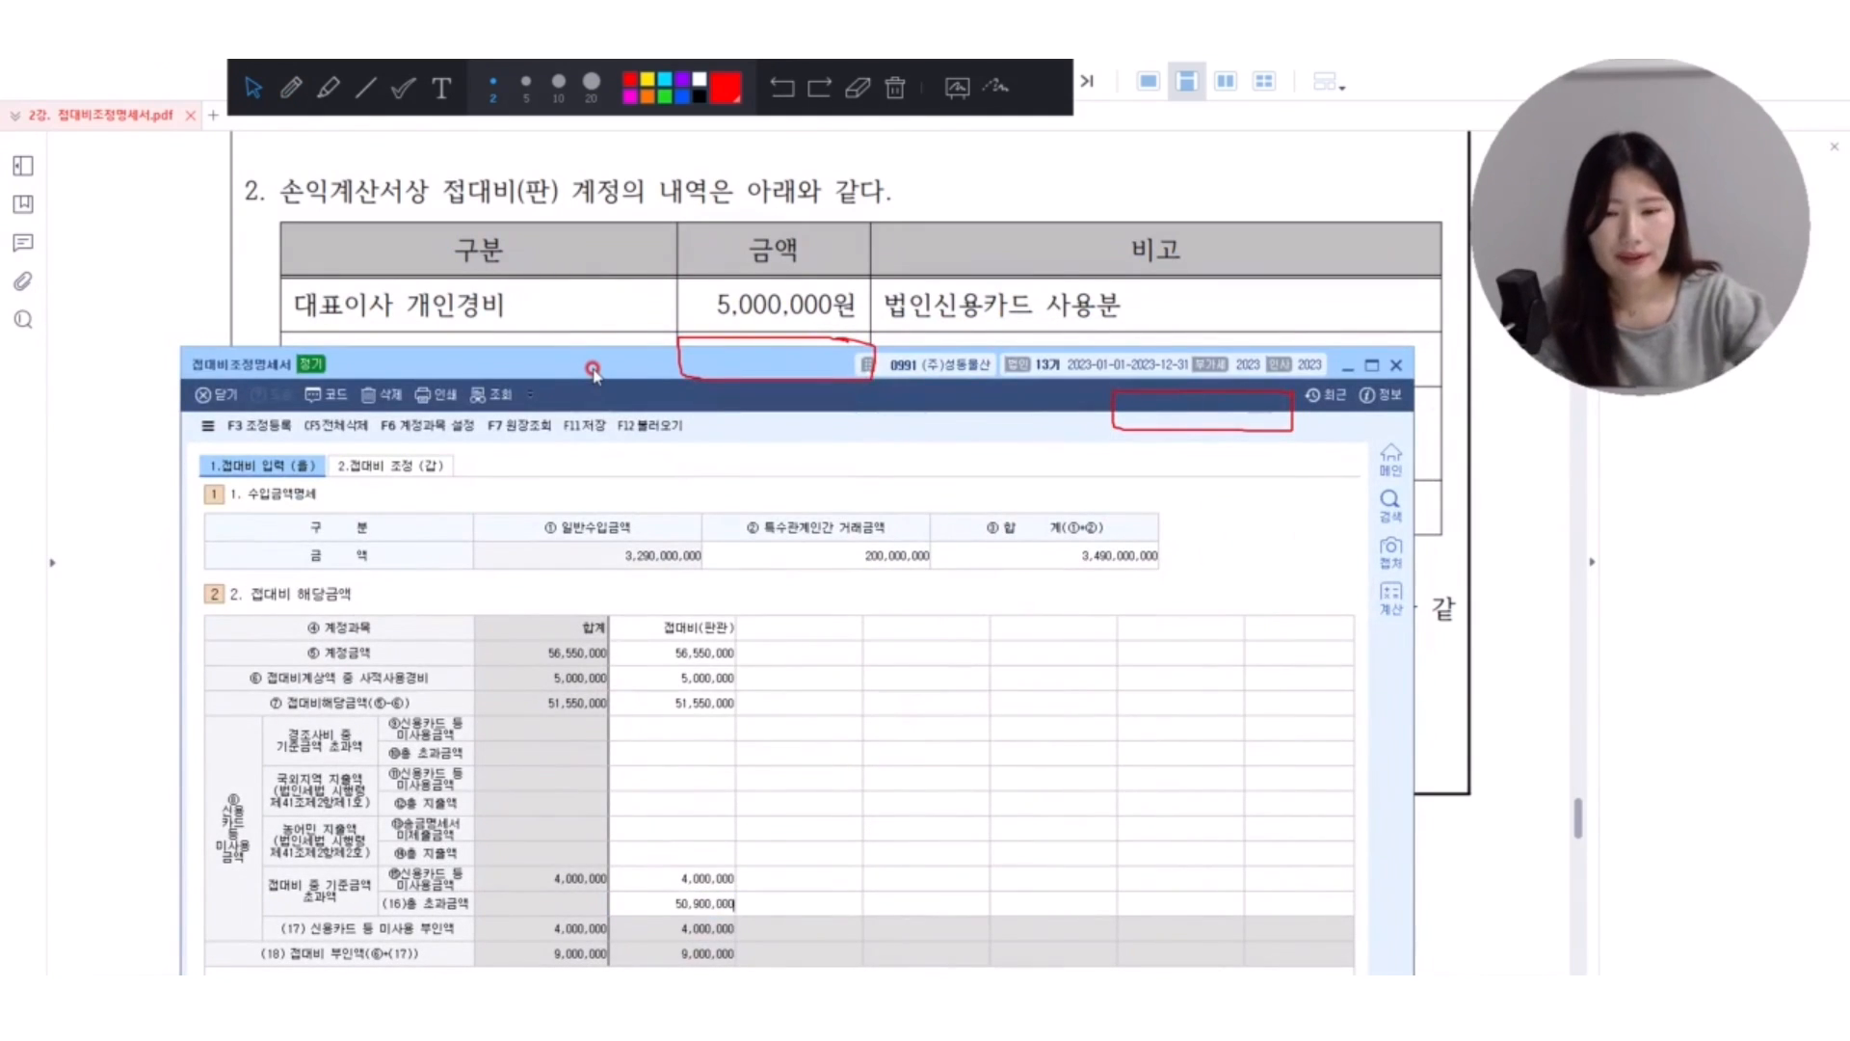
pyautogui.press('Return')
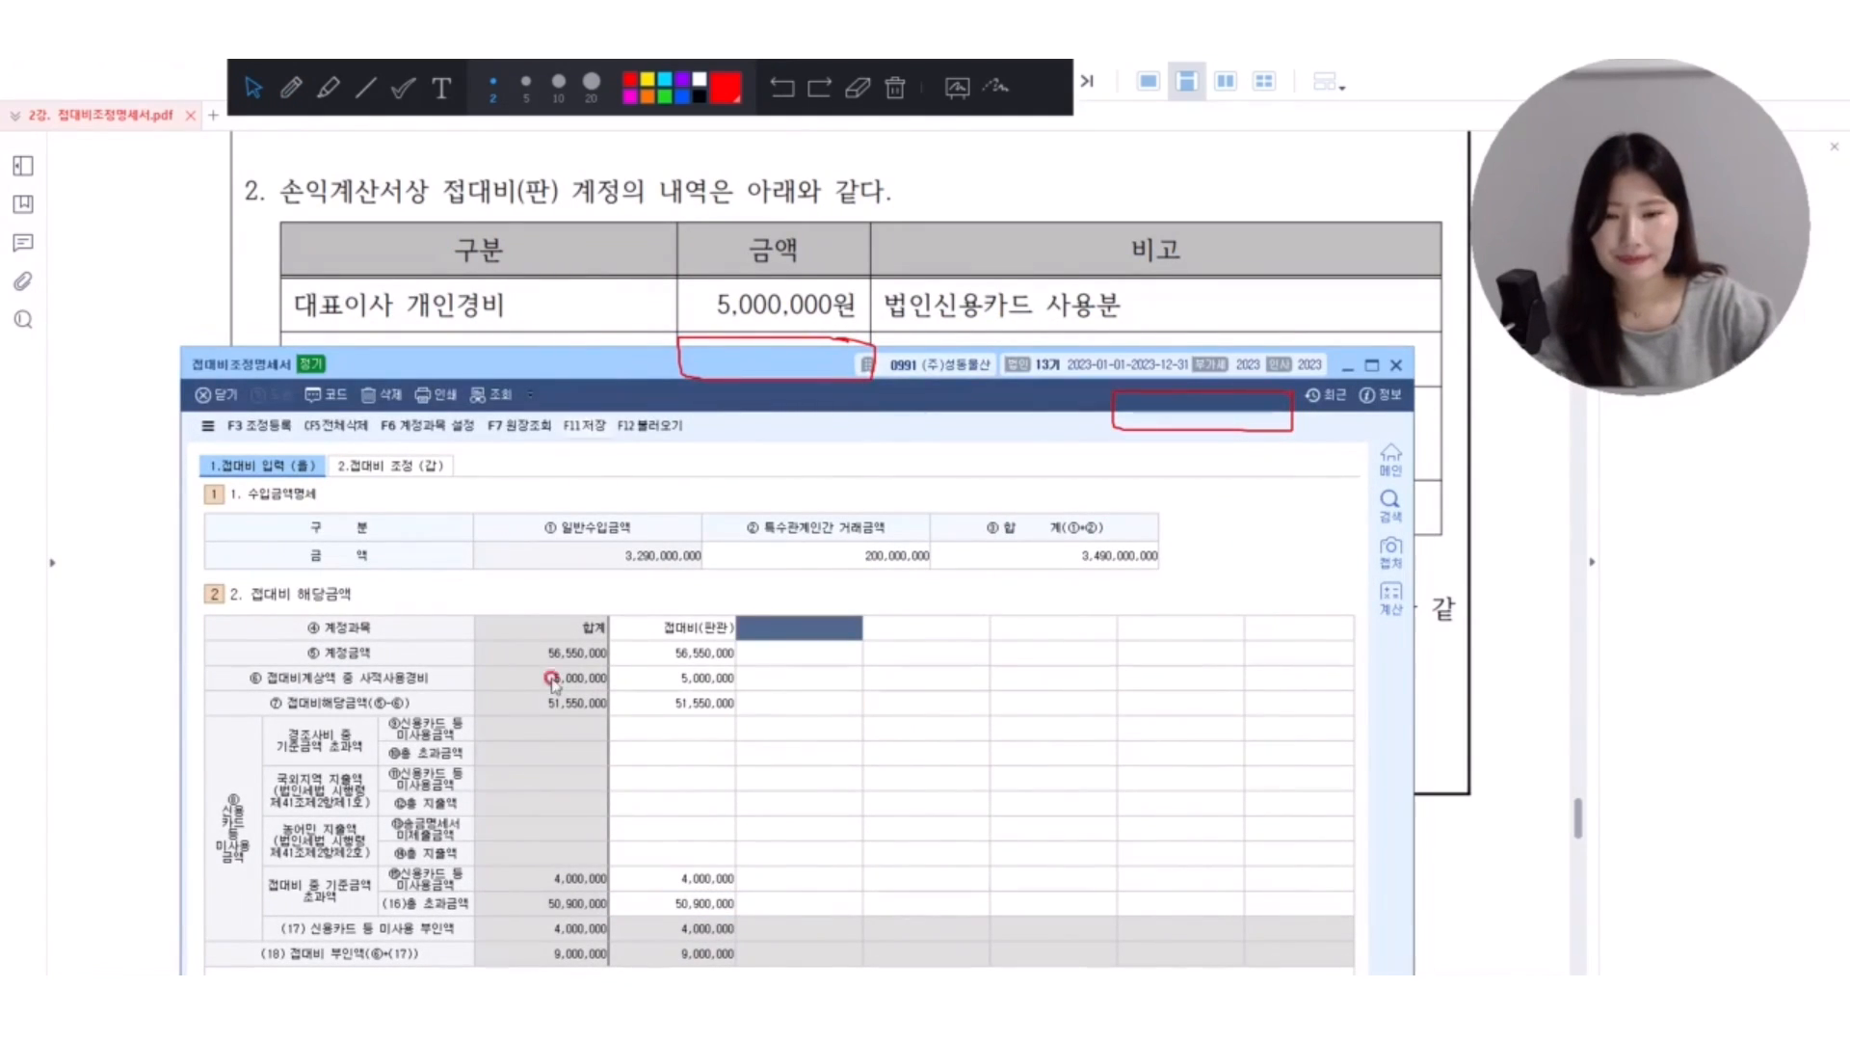
# Box 접대비 중 기준금액 초과액 in red, write 3 beside it, and draw arrows to its two amount rows.
pyautogui.click(668, 882)
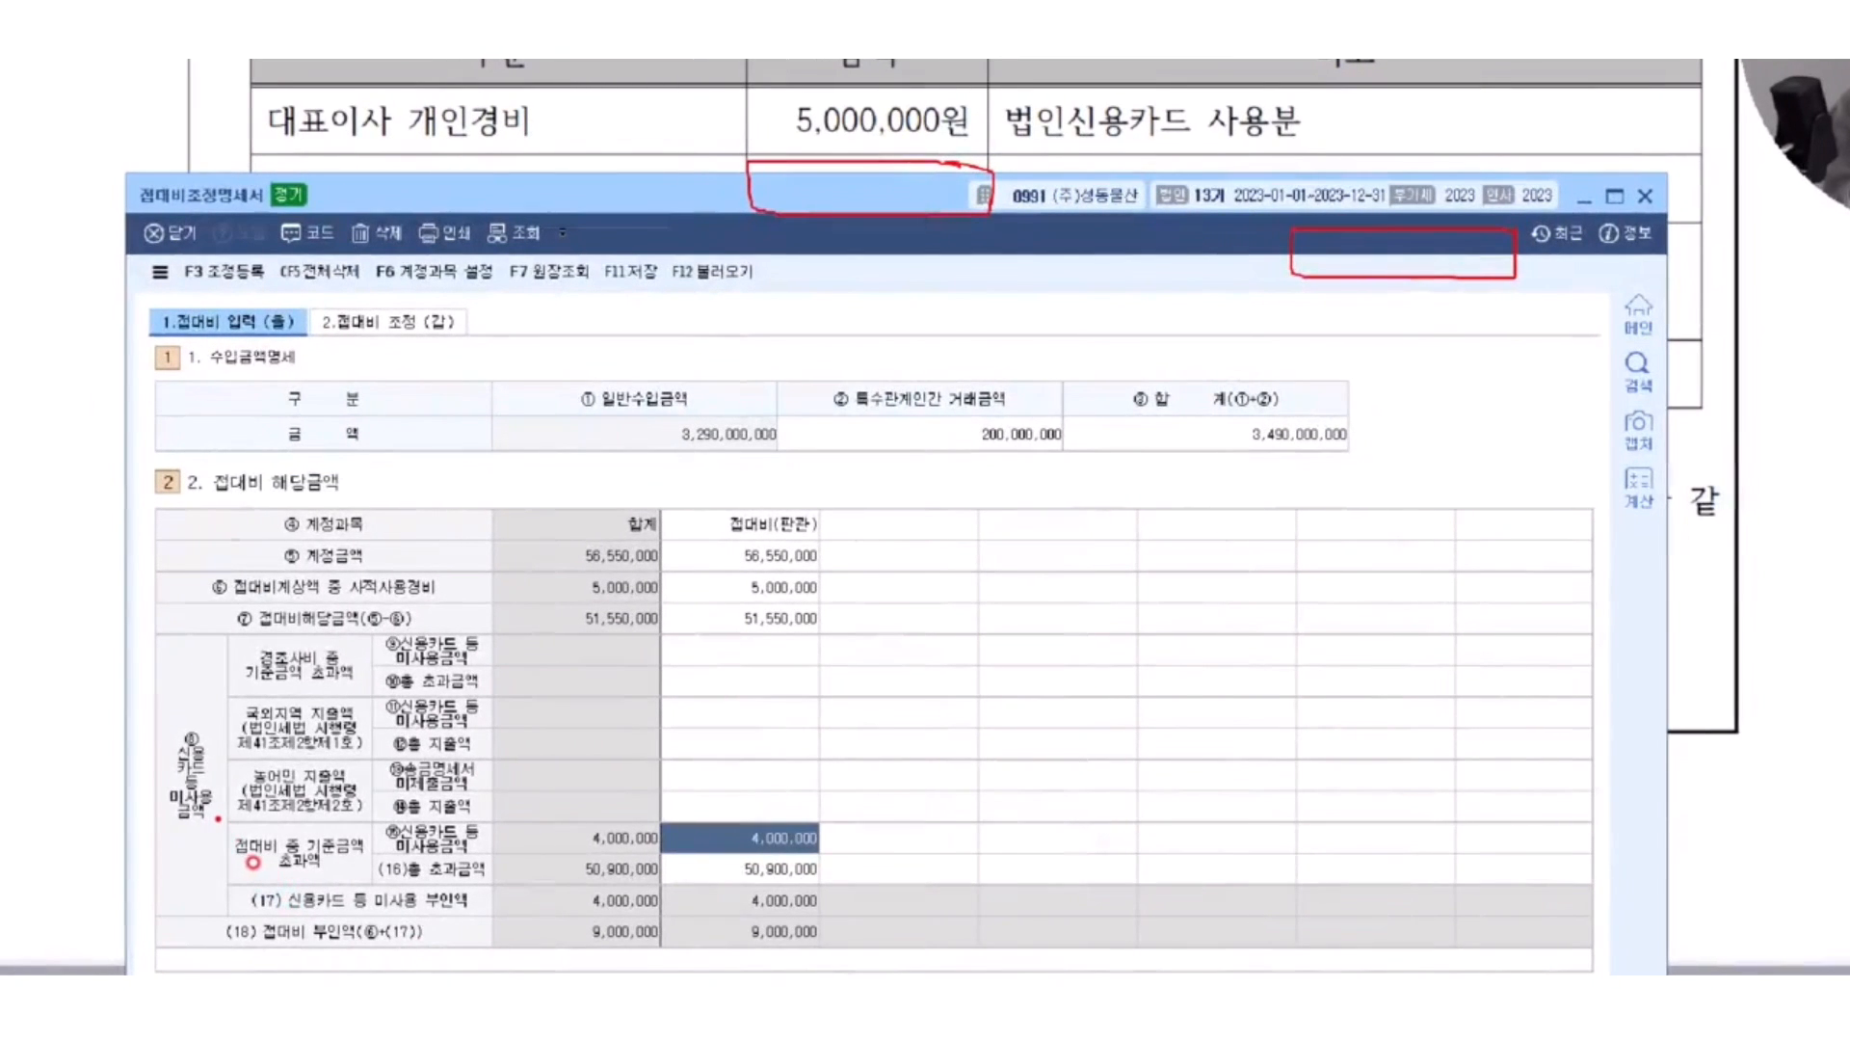
pyautogui.moveTo(219, 819)
pyautogui.mouseDown()
pyautogui.moveTo(382, 839)
pyautogui.moveTo(366, 880)
pyautogui.mouseUp()
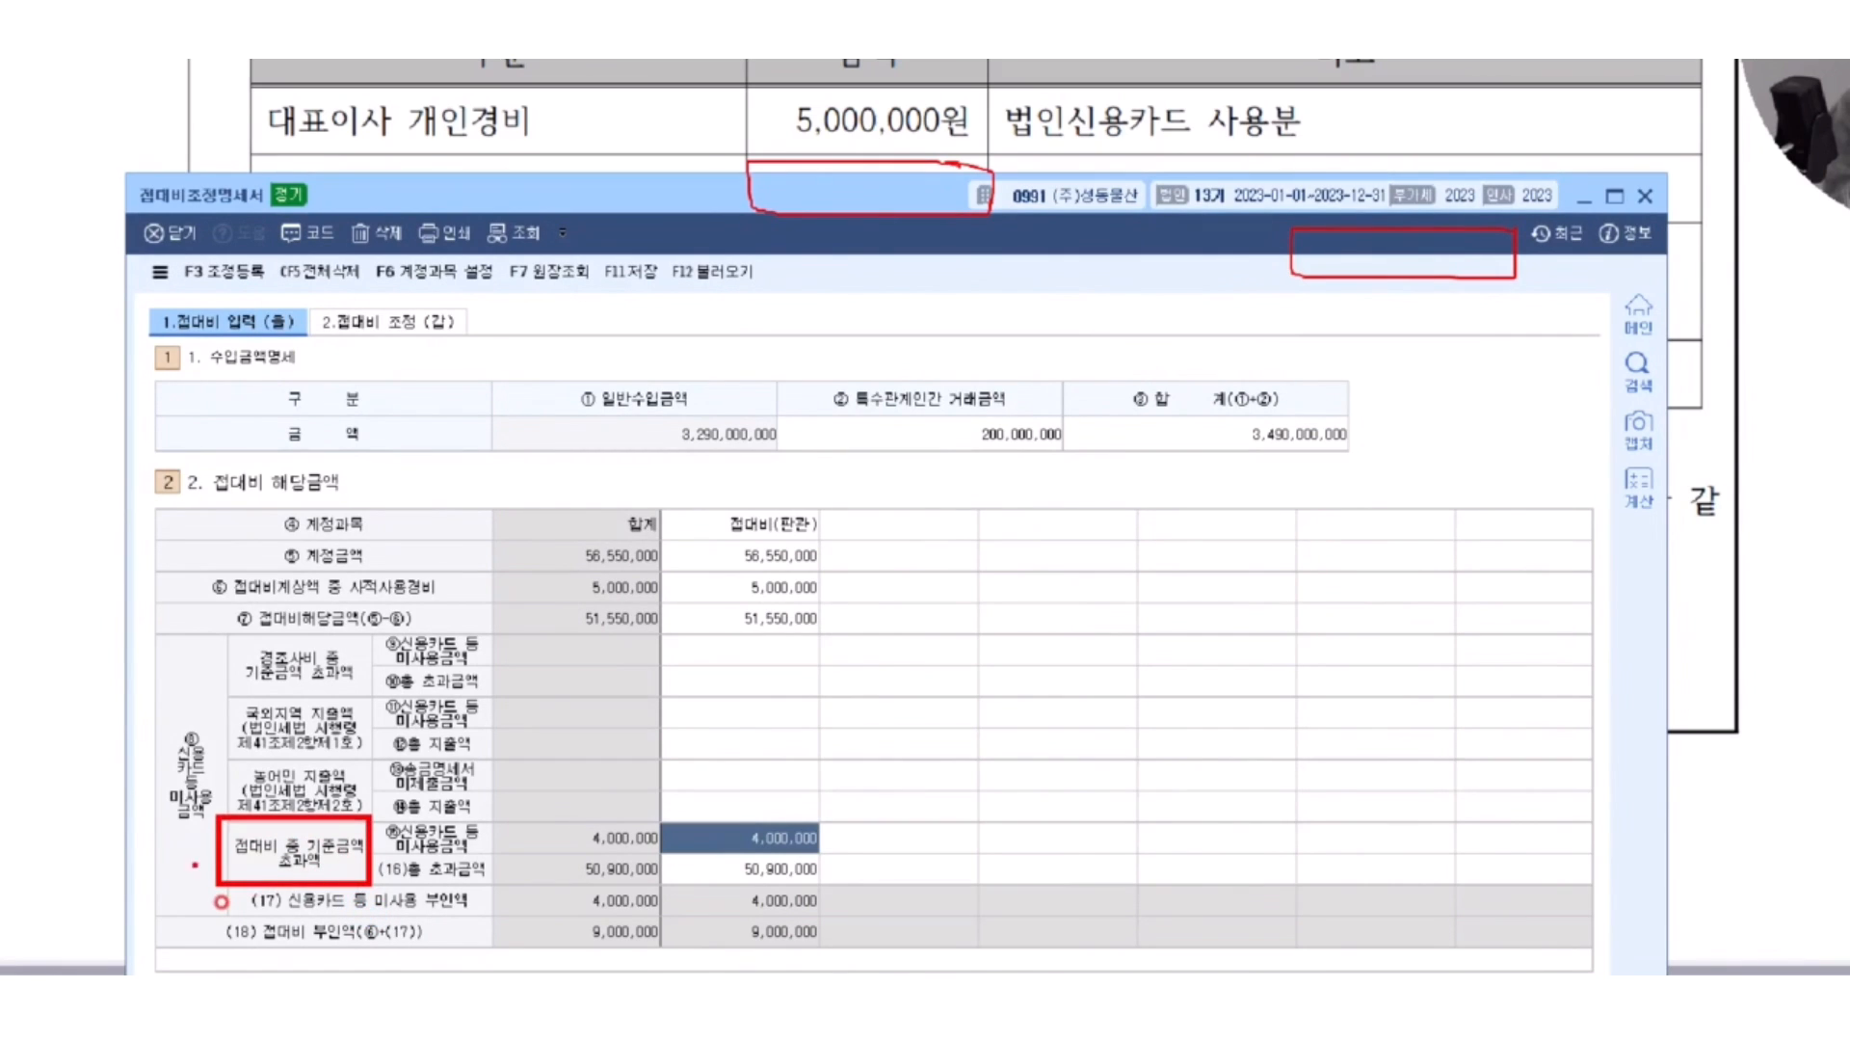
pyautogui.moveTo(132, 875)
pyautogui.mouseDown()
pyautogui.moveTo(204, 901)
pyautogui.moveTo(199, 961)
pyautogui.mouseUp()
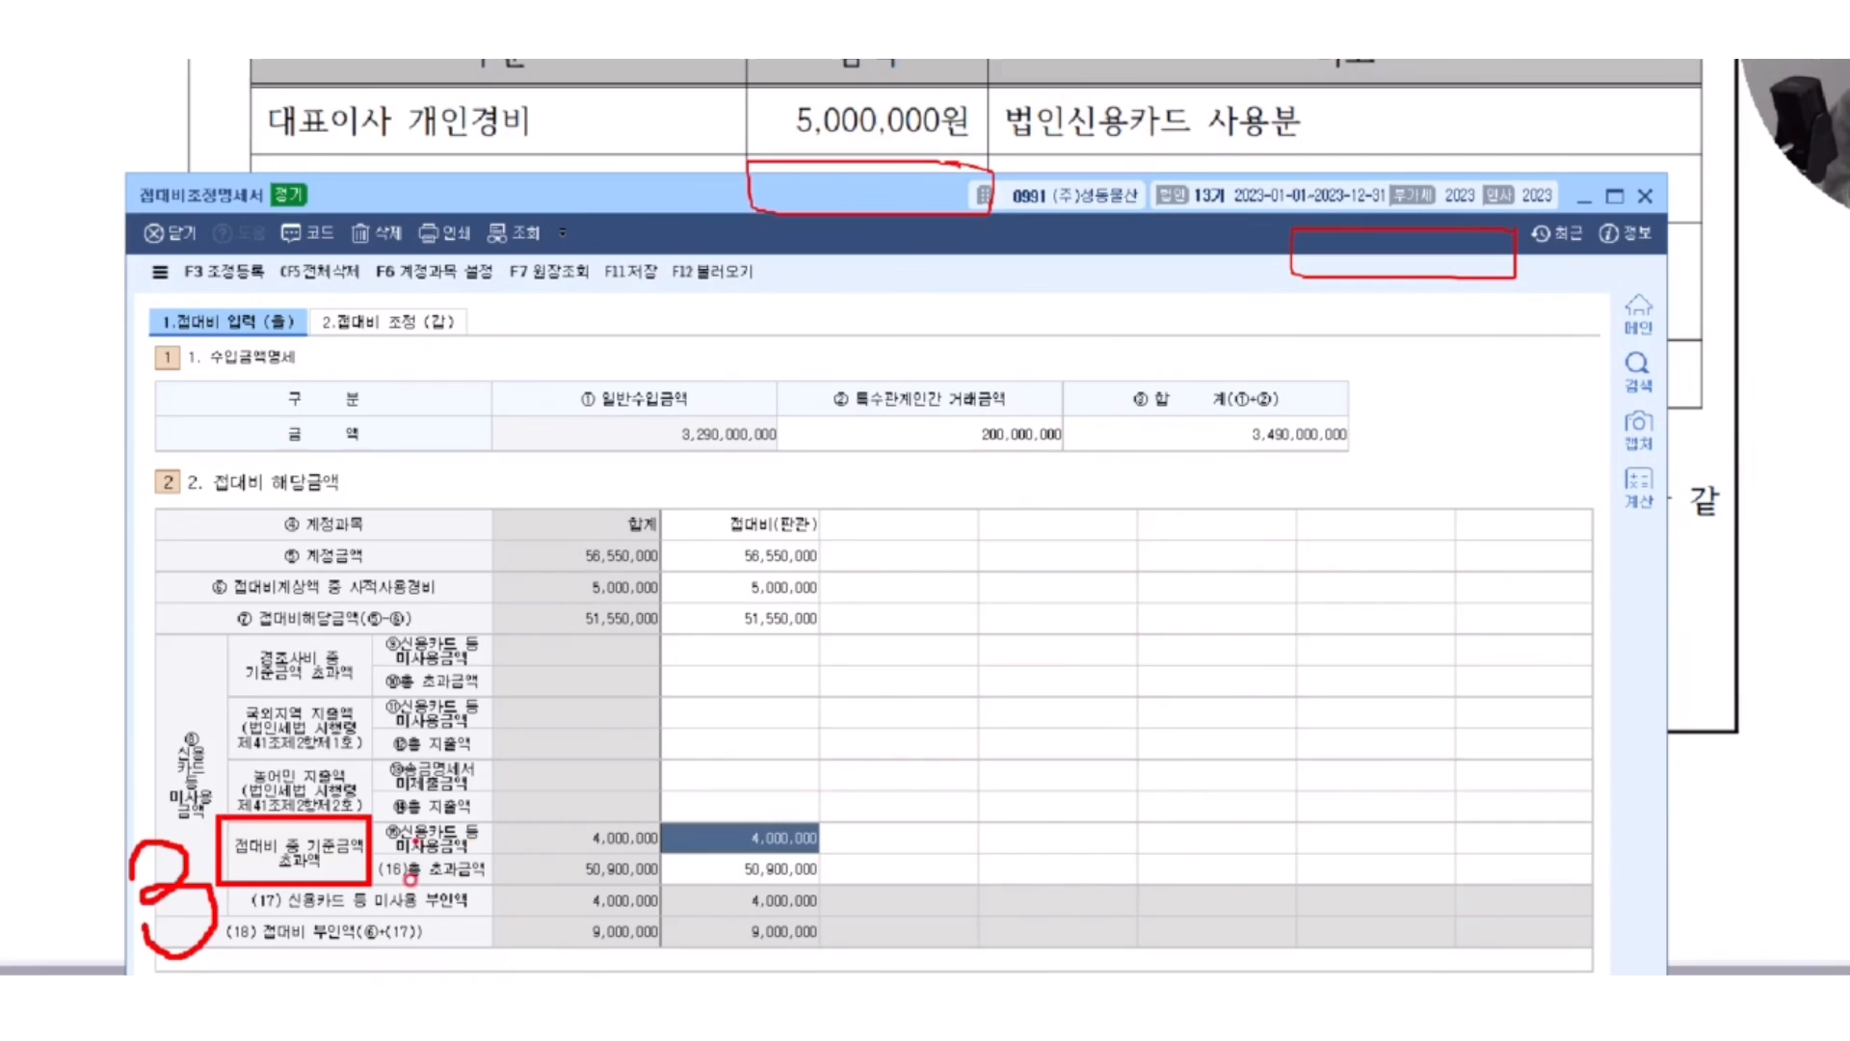
pyautogui.moveTo(486, 839); pyautogui.dragTo(567, 837)
pyautogui.moveTo(487, 871)
pyautogui.mouseDown()
pyautogui.moveTo(559, 872)
pyautogui.moveTo(528, 882)
pyautogui.mouseUp()
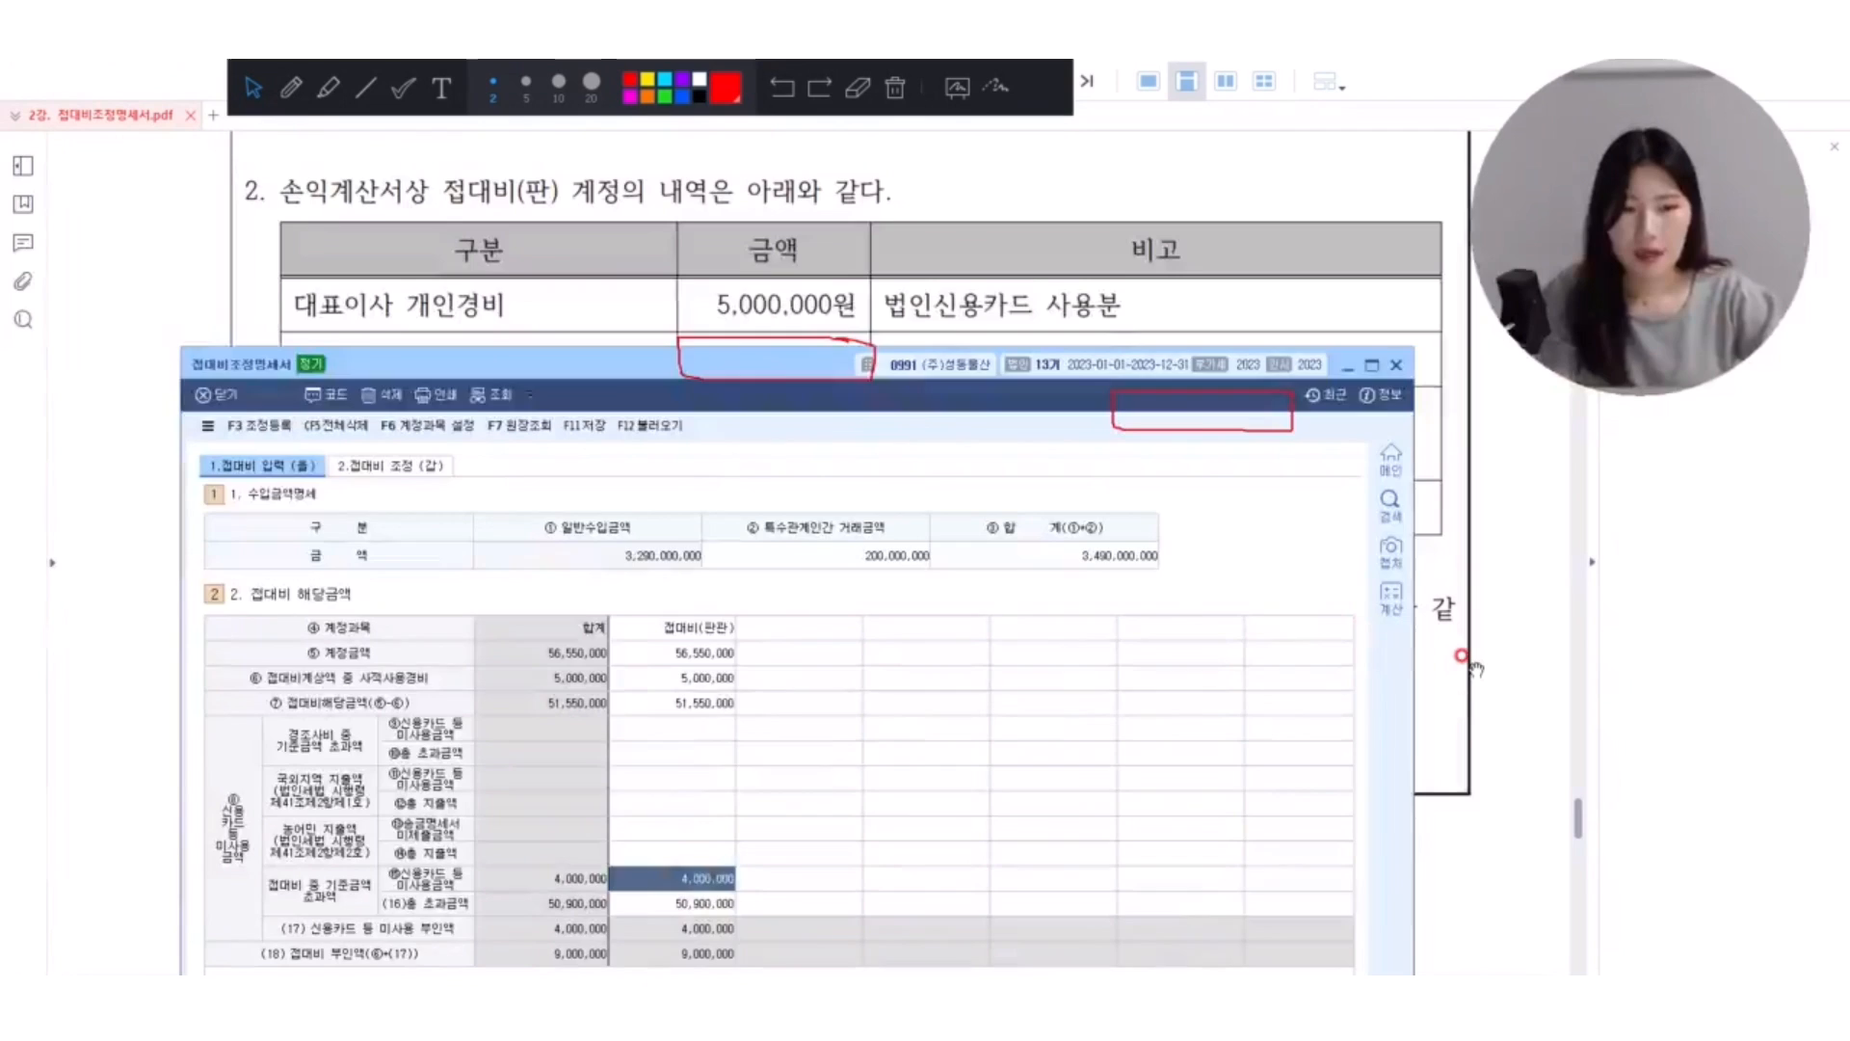
# Clear the old marks, underline 사업상 증여하고 in item 3, and annotate 복리후생비(제) with a wavy line and an arrow to 접 +.
pyautogui.click(1727, 567)
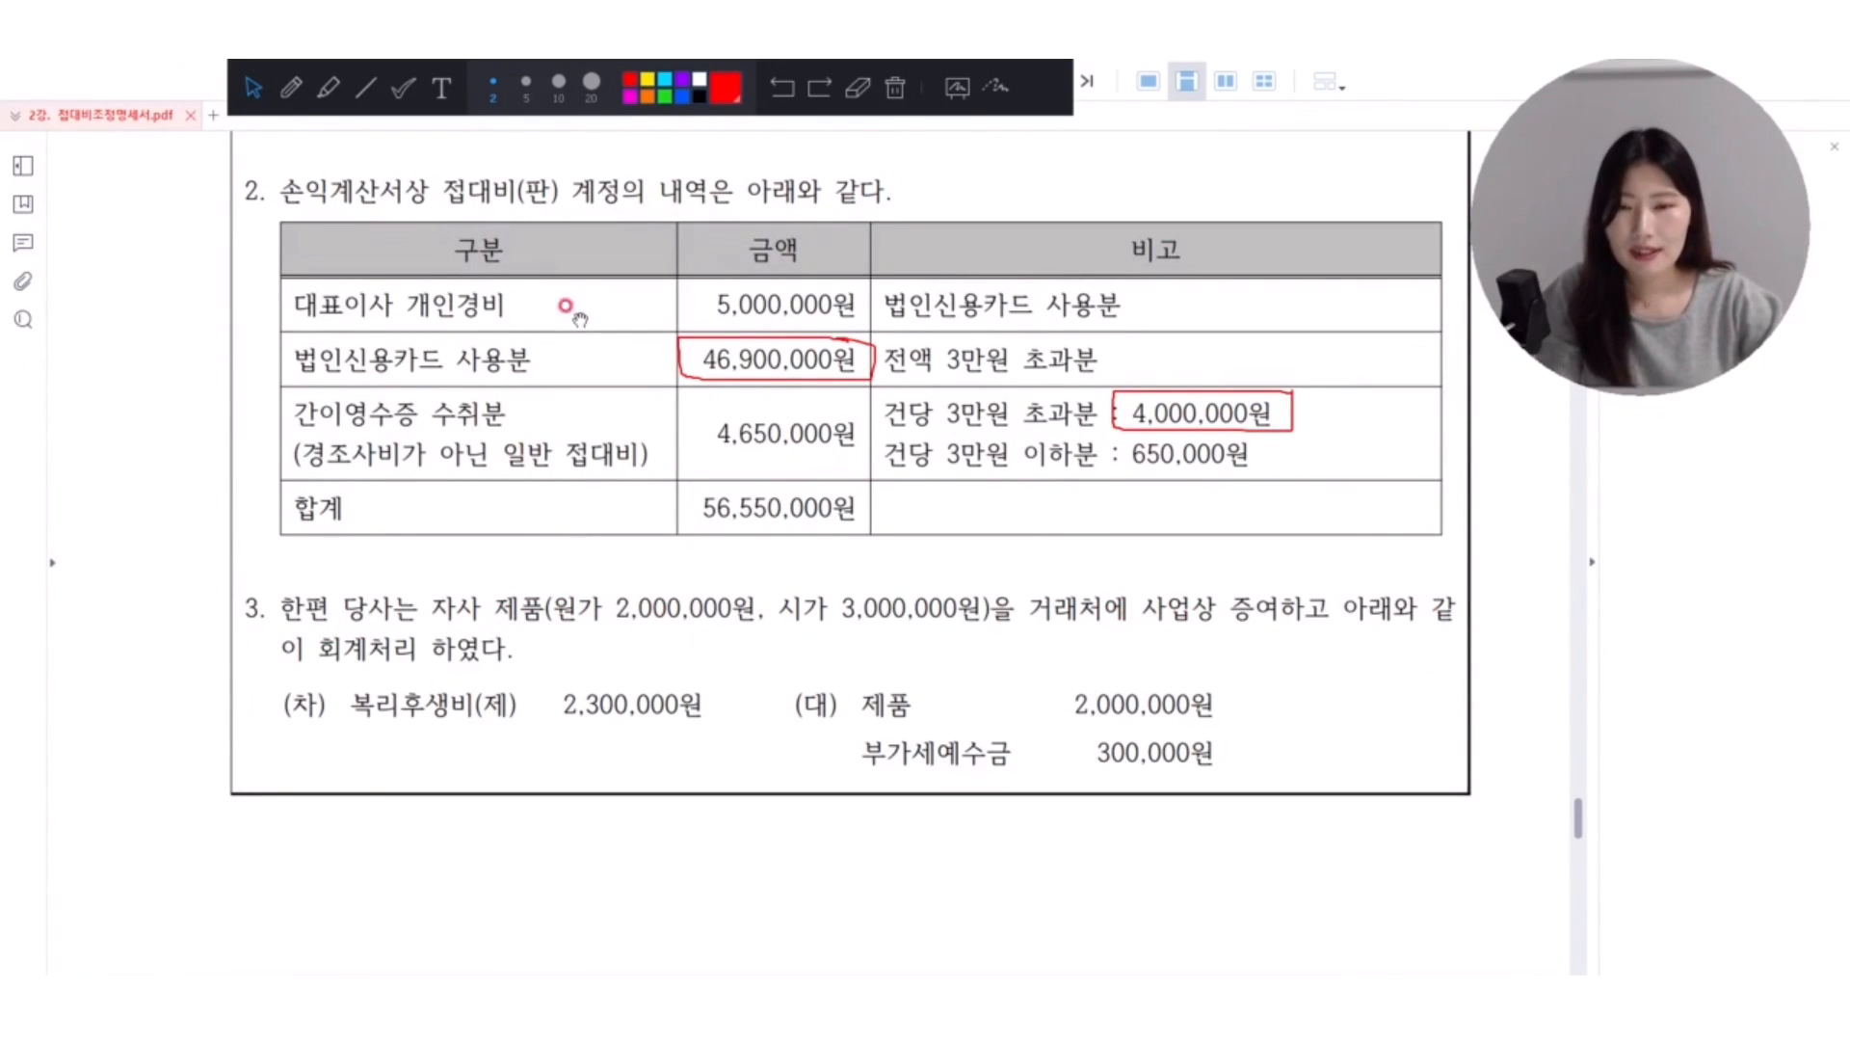
pyautogui.click(894, 104)
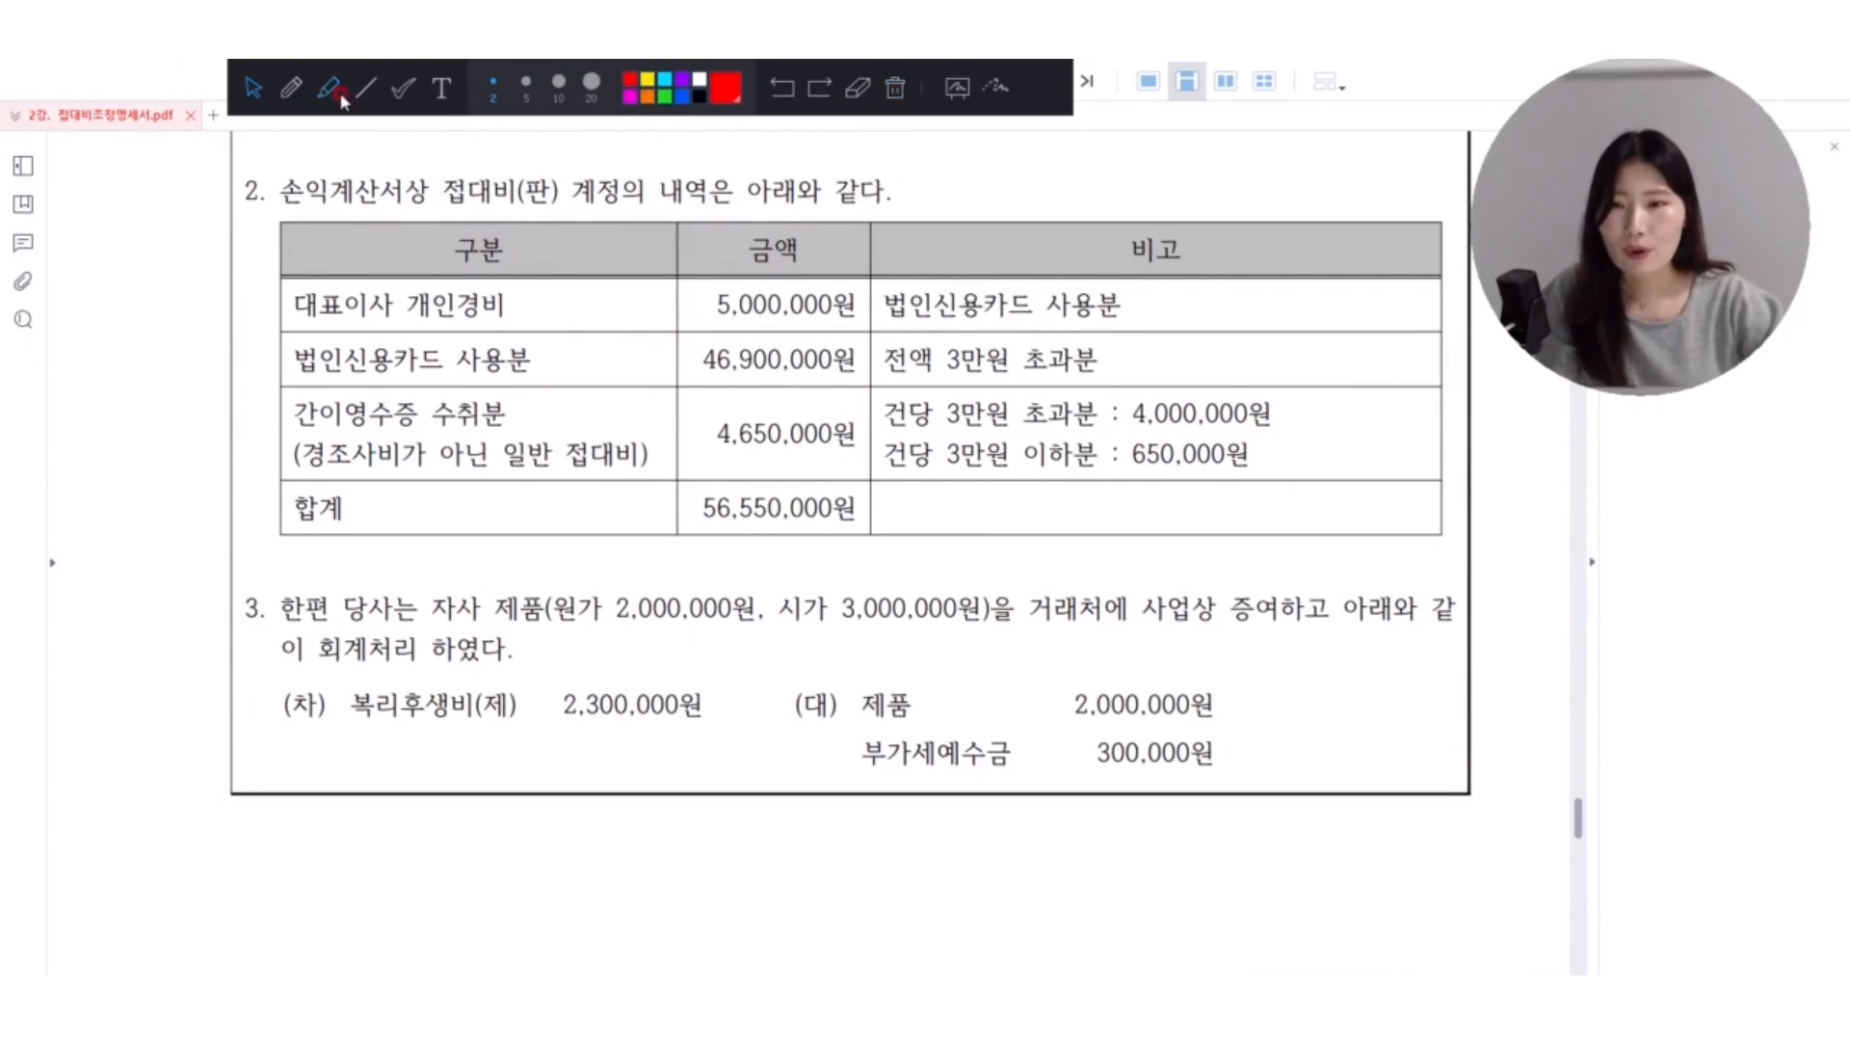
pyautogui.click(295, 91)
pyautogui.moveTo(1125, 619); pyautogui.dragTo(1312, 625)
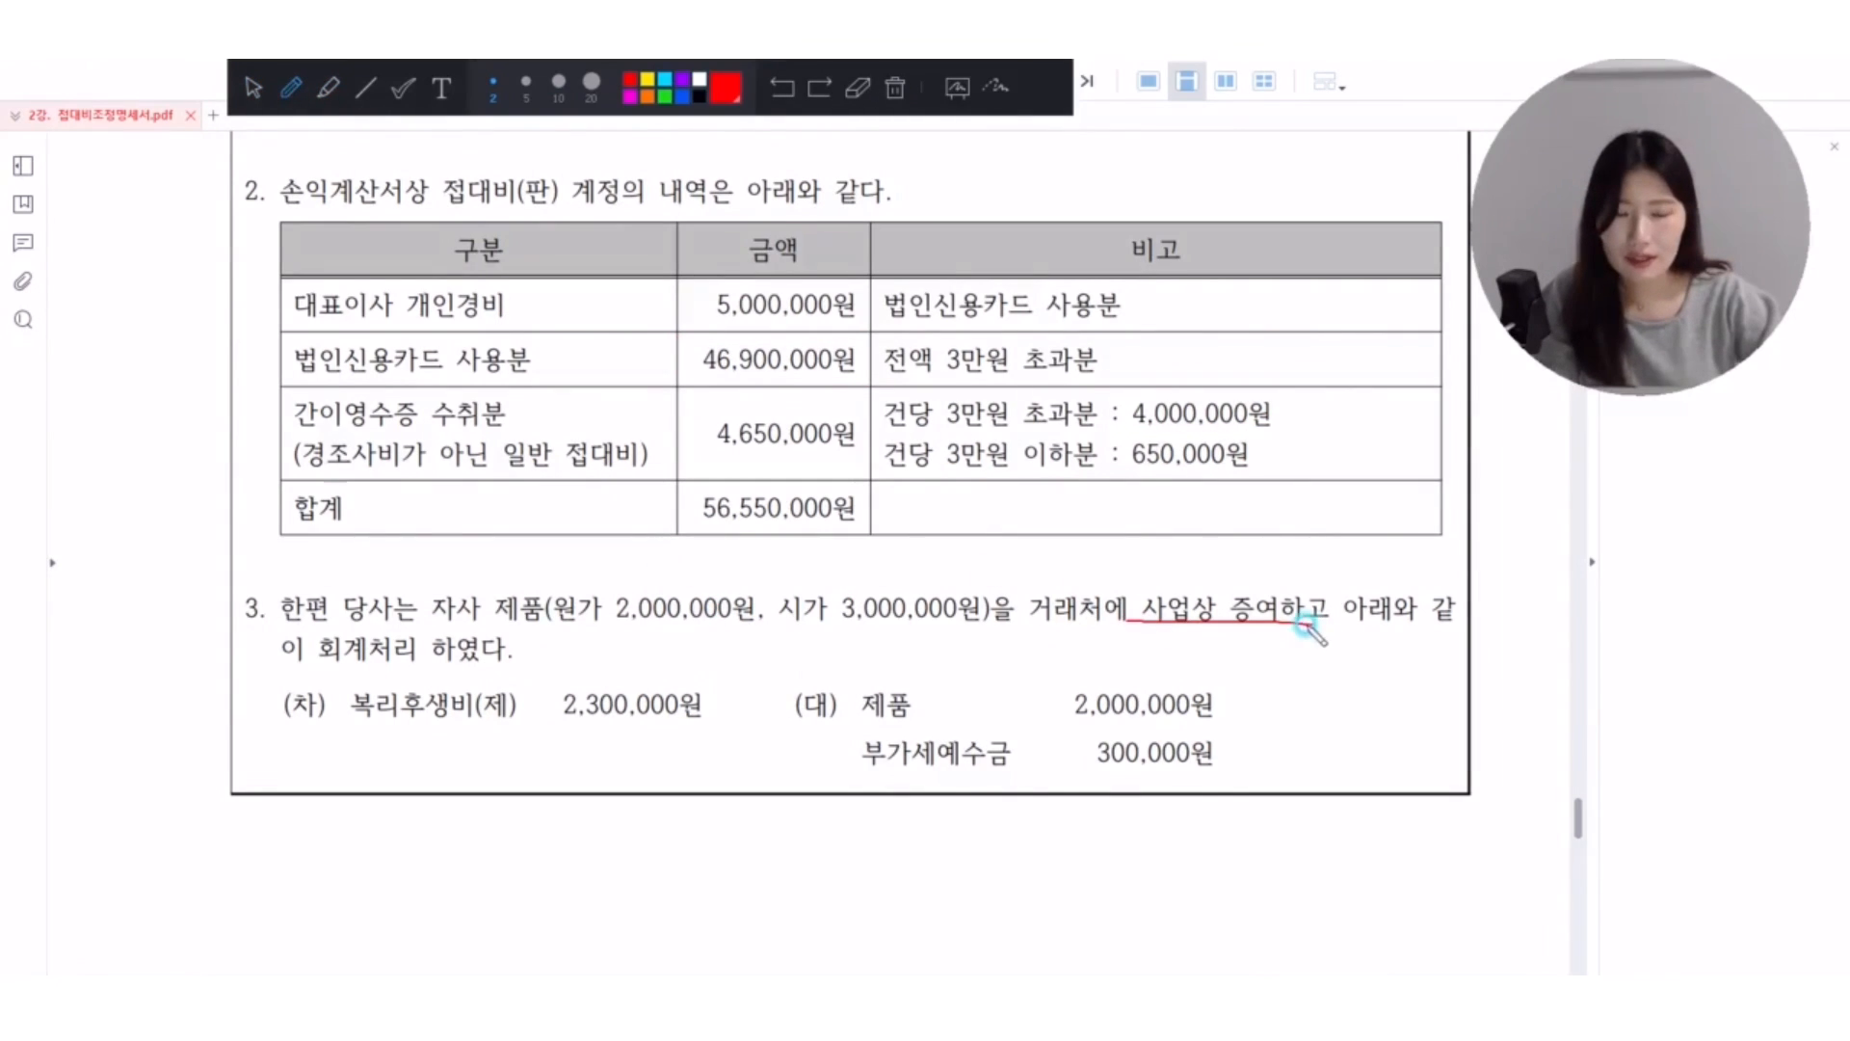
pyautogui.moveTo(350, 739); pyautogui.dragTo(525, 722)
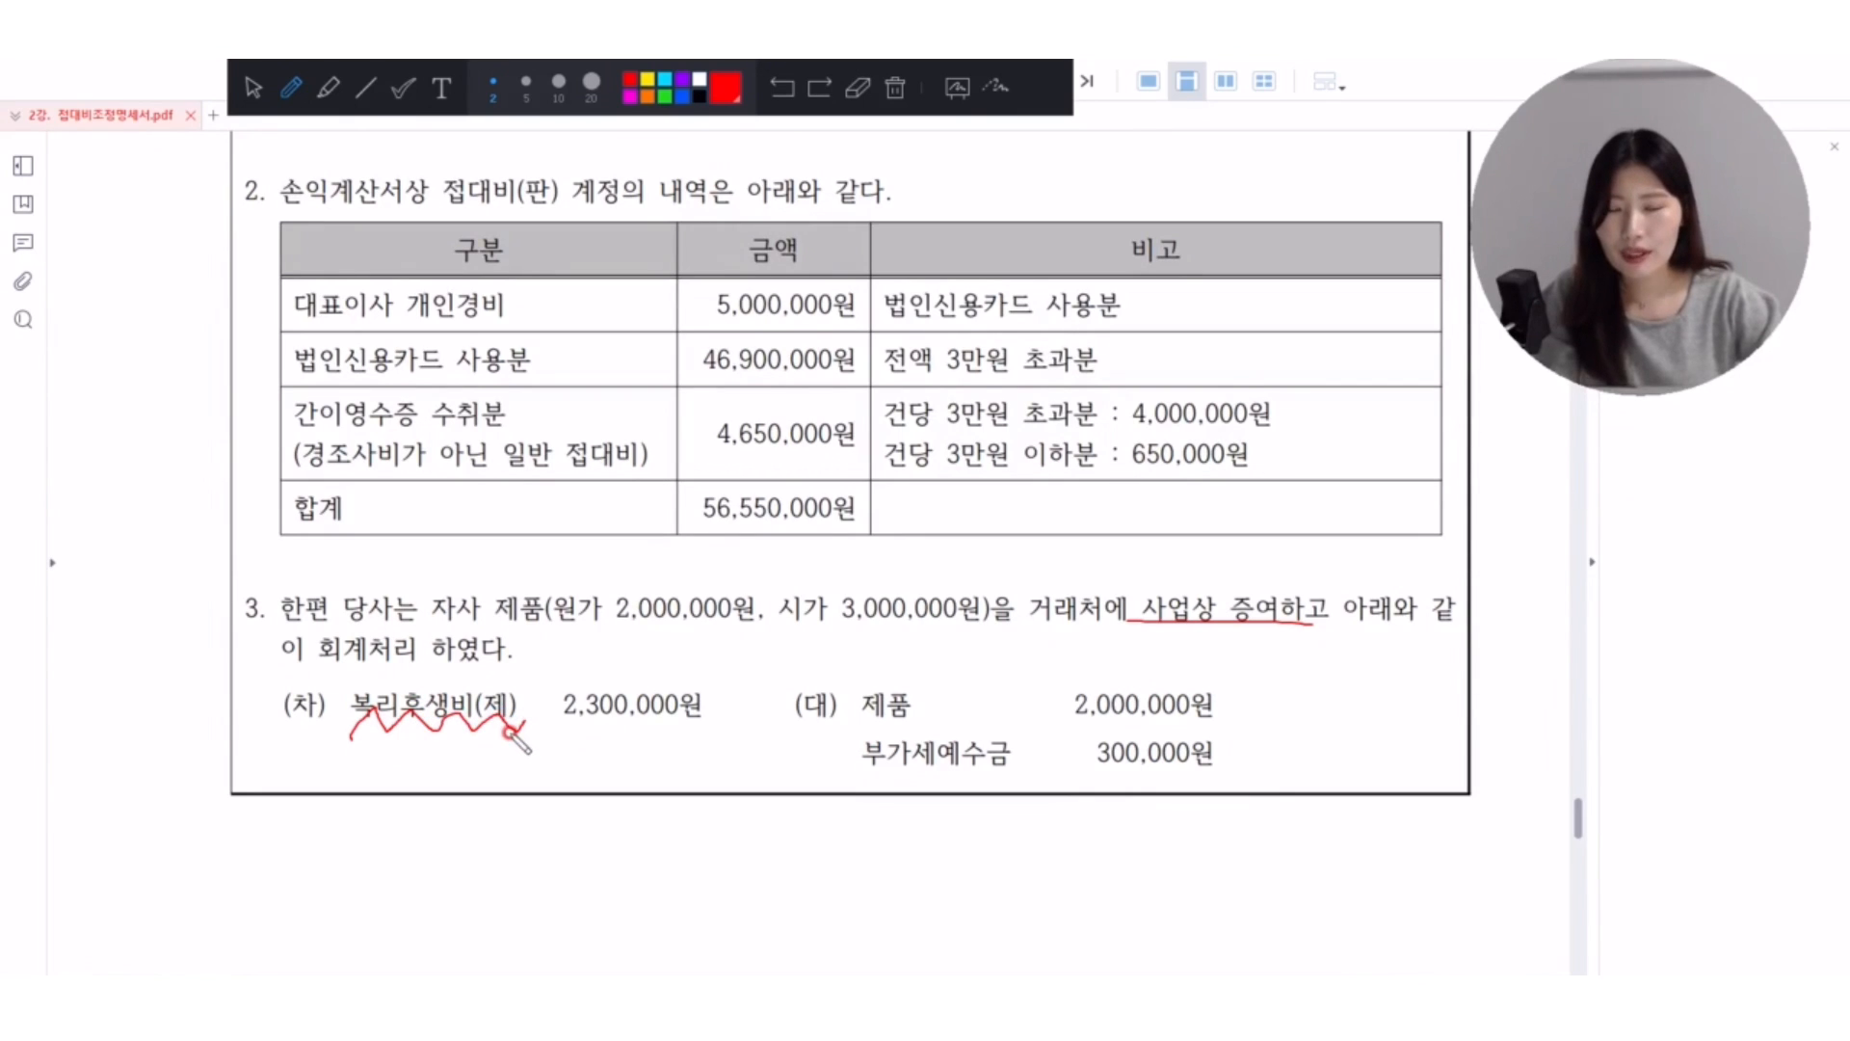
pyautogui.moveTo(417, 721)
pyautogui.mouseDown()
pyautogui.moveTo(434, 805)
pyautogui.moveTo(483, 821)
pyautogui.moveTo(473, 853)
pyautogui.moveTo(529, 813)
pyautogui.moveTo(511, 883)
pyautogui.moveTo(633, 841)
pyautogui.moveTo(607, 882)
pyautogui.mouseUp()
pyautogui.moveTo(554, 872)
pyautogui.mouseDown()
pyautogui.moveTo(681, 818)
pyautogui.moveTo(603, 883)
pyautogui.mouseUp()
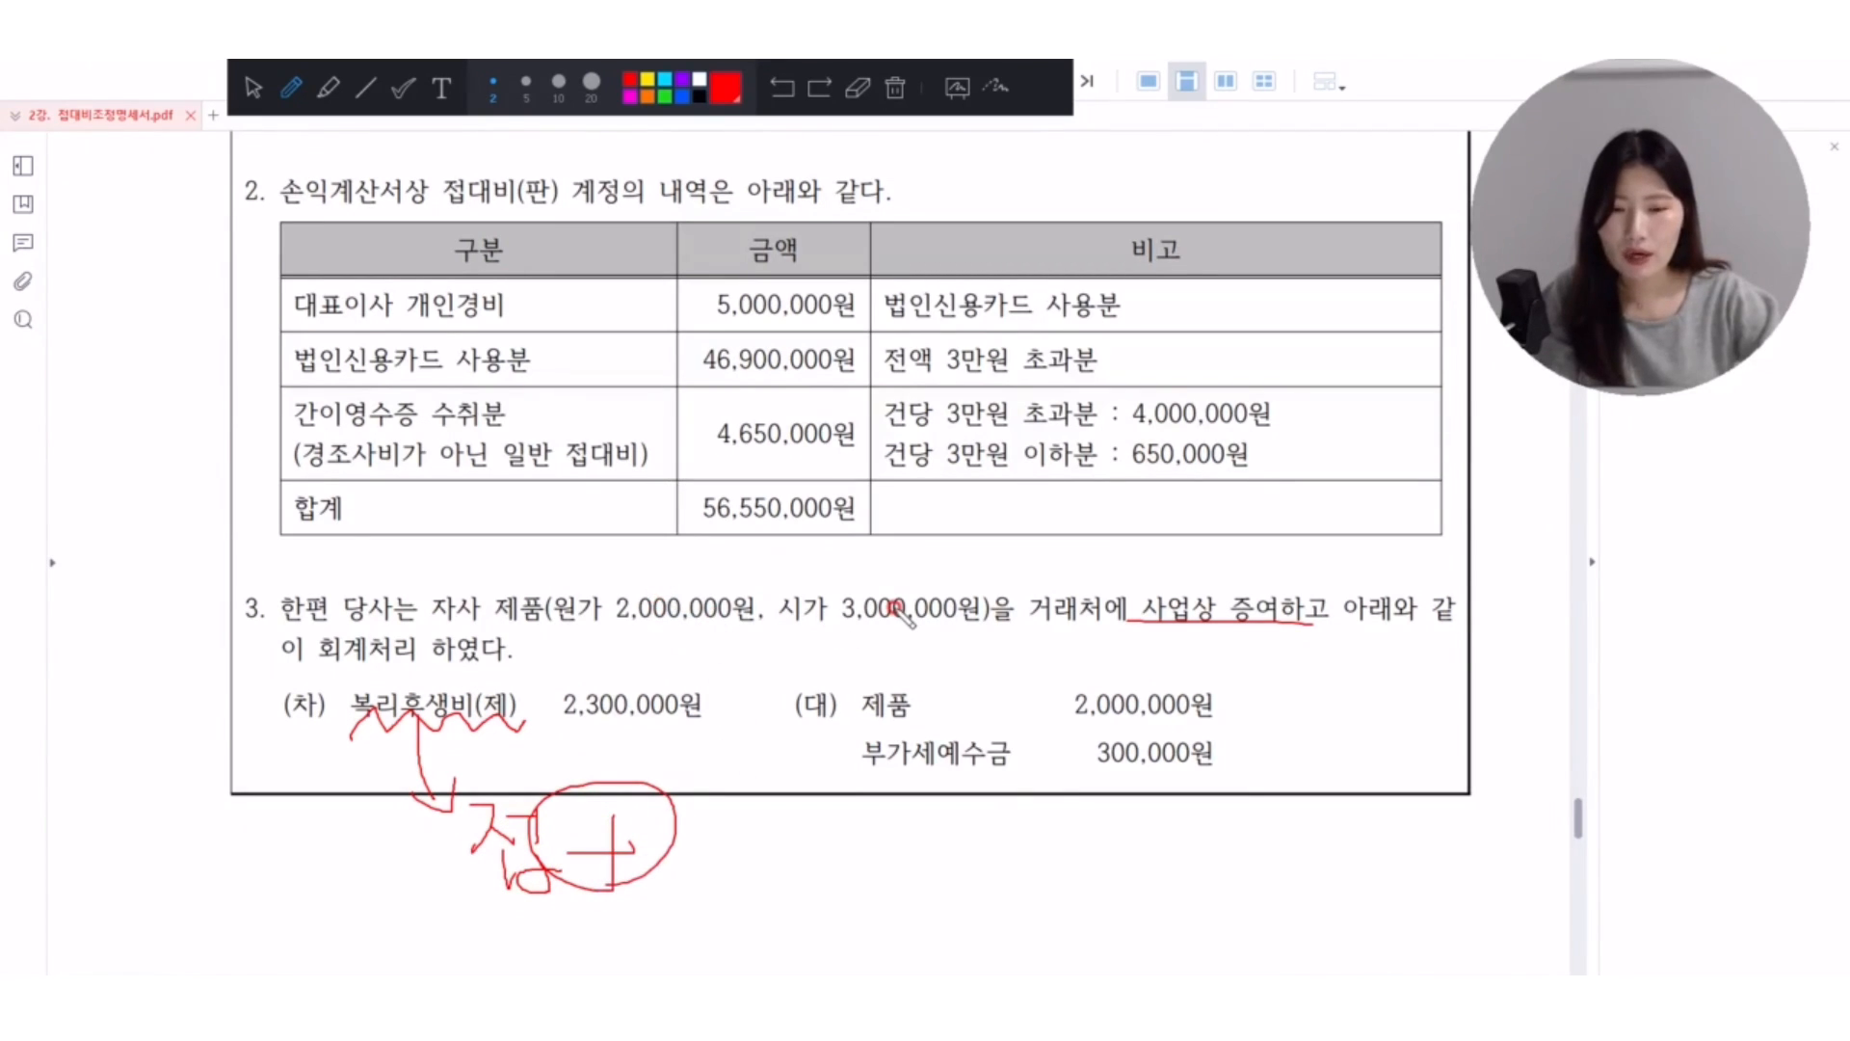
# Check-mark 시가 3,000,000원, write 300 + 30 below the journal entry, and box 부가세예수금 300,000원 before clearing the marks.
pyautogui.moveTo(896, 564); pyautogui.dragTo(941, 556)
pyautogui.moveTo(737, 801); pyautogui.dragTo(745, 880)
pyautogui.moveTo(843, 815); pyautogui.dragTo(1064, 850)
pyautogui.moveTo(1008, 795); pyautogui.dragTo(1031, 891)
pyautogui.moveTo(1178, 800); pyautogui.dragTo(1137, 884)
pyautogui.moveTo(1243, 819); pyautogui.dragTo(1238, 856)
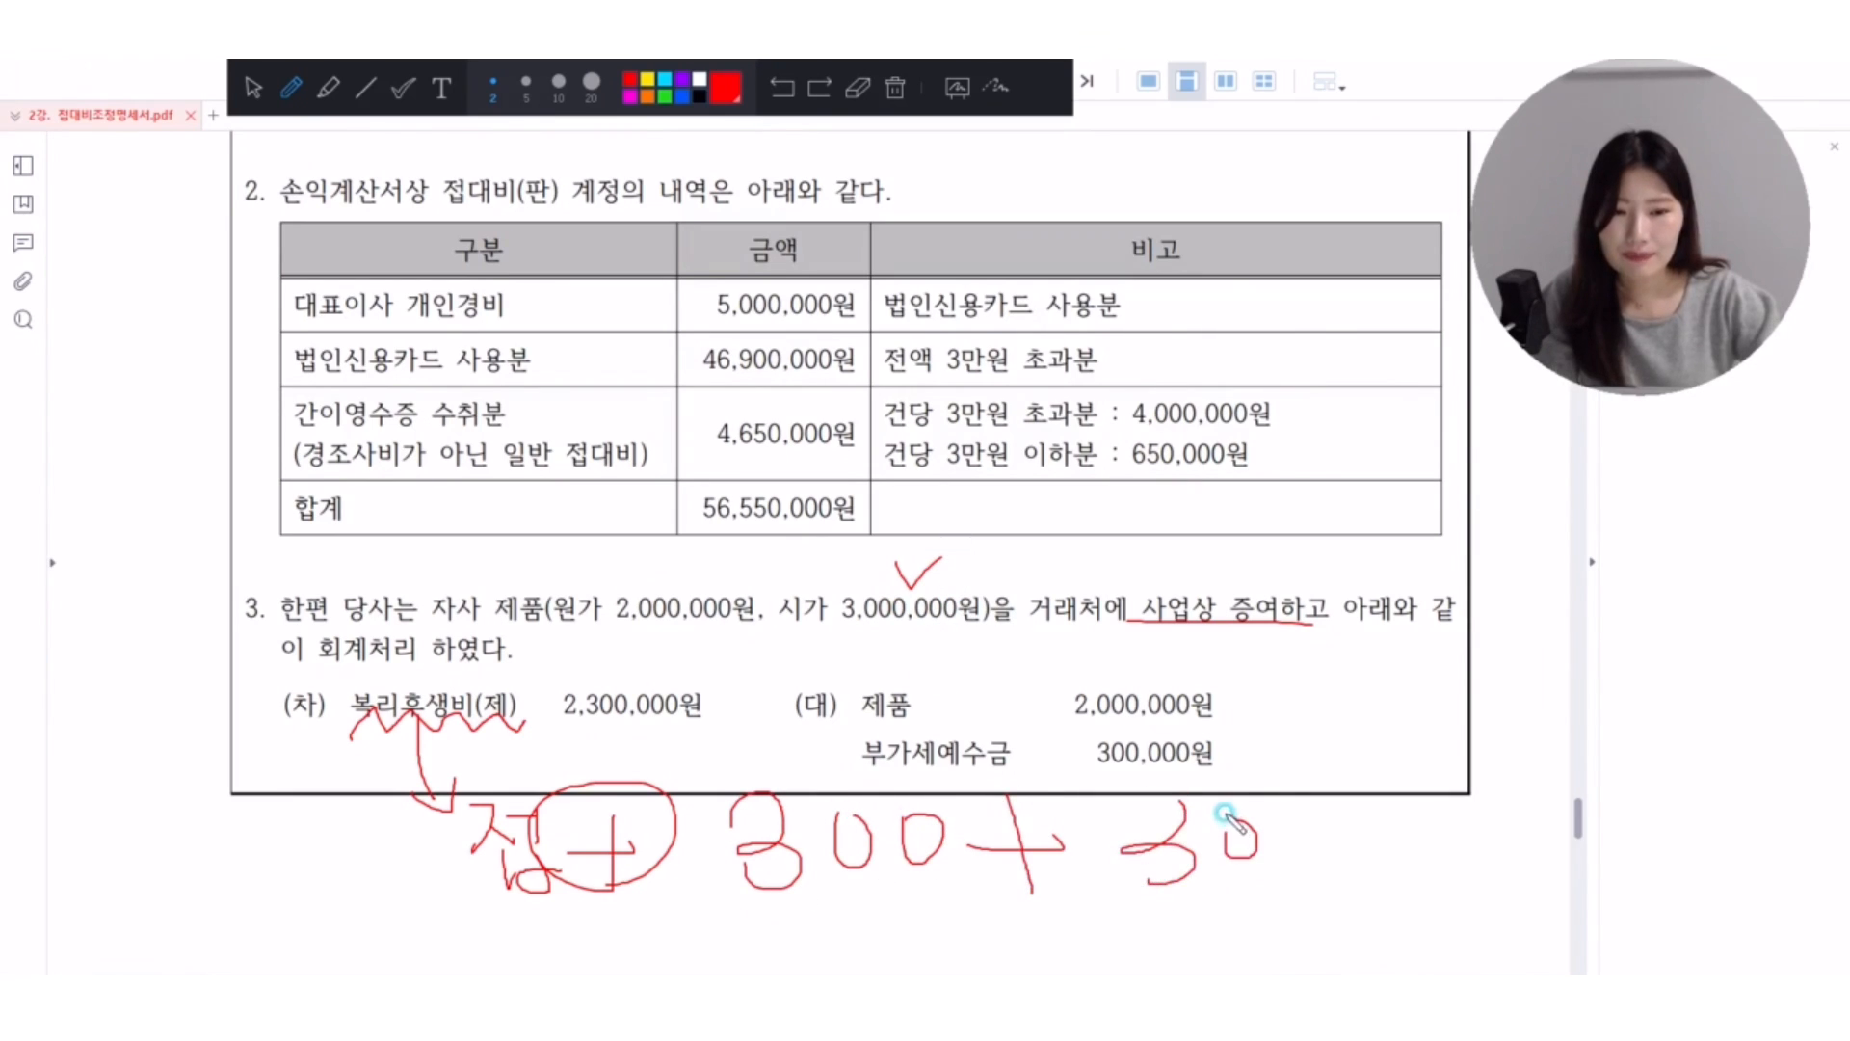
pyautogui.moveTo(1257, 708)
pyautogui.mouseDown()
pyautogui.moveTo(1058, 713)
pyautogui.moveTo(1262, 700)
pyautogui.mouseUp()
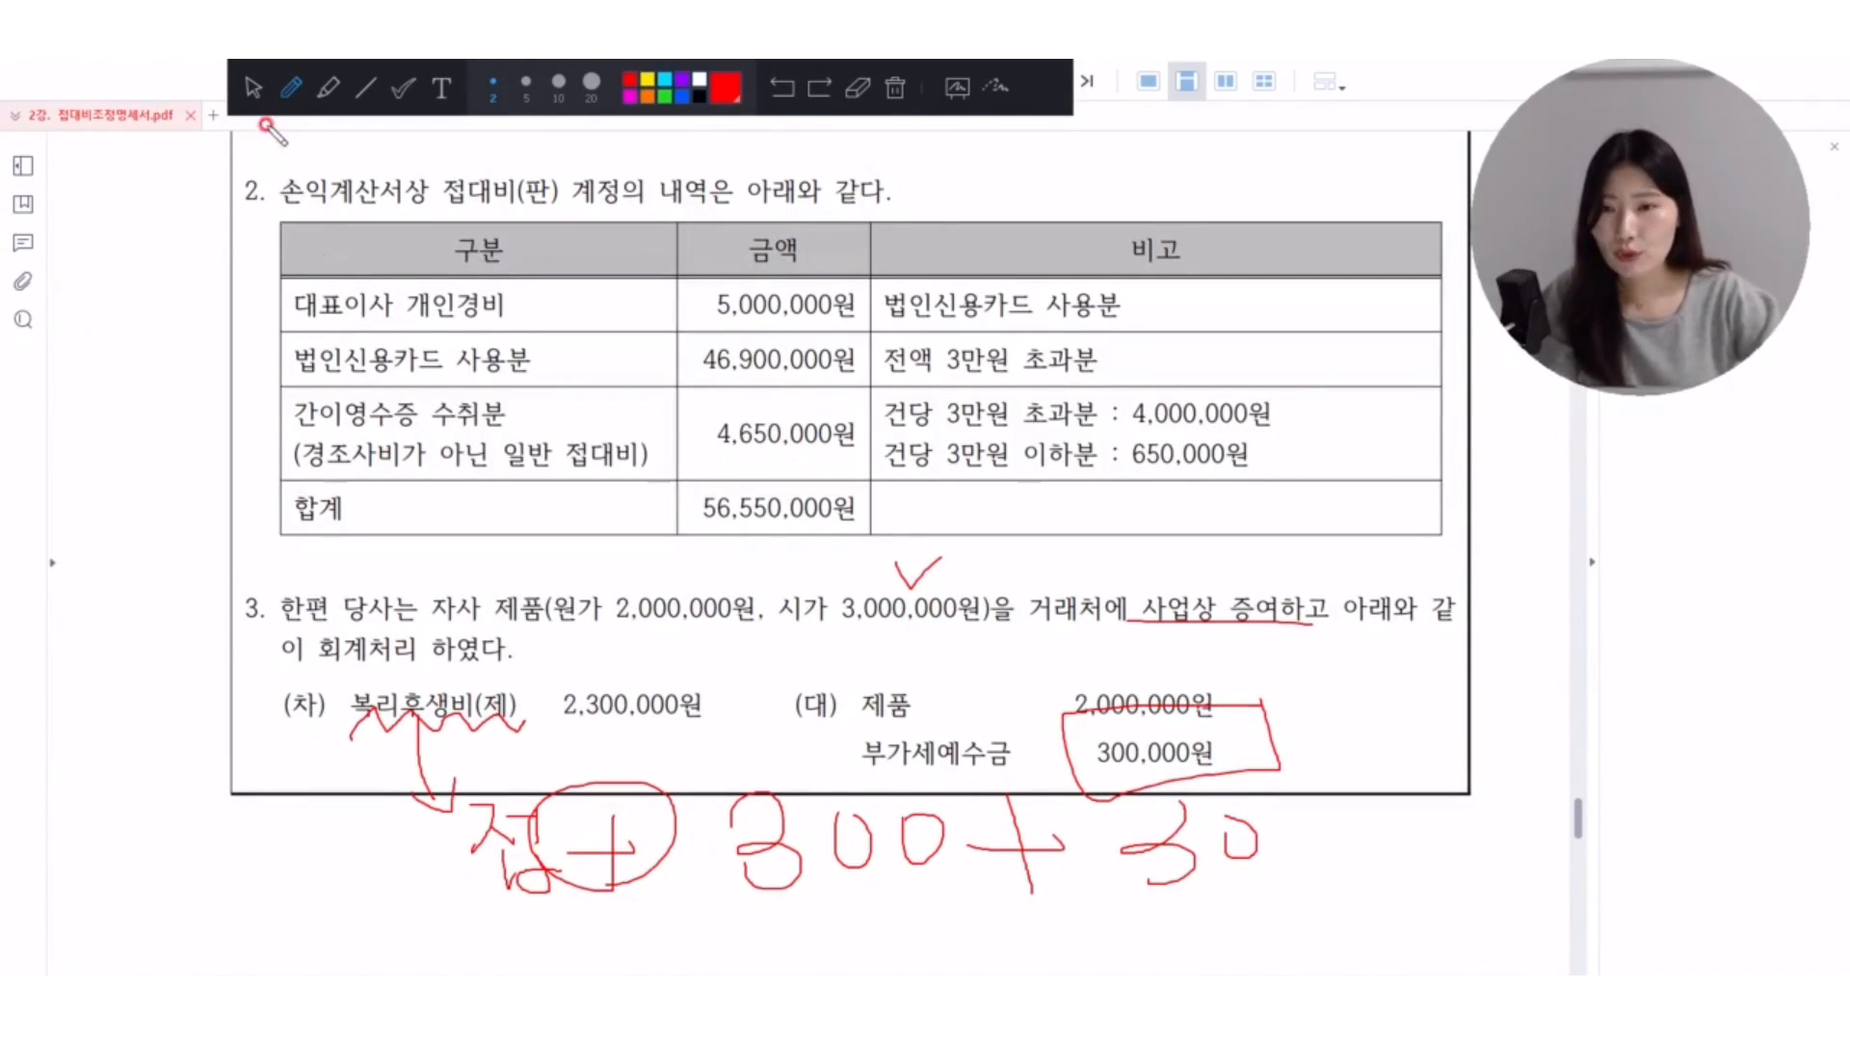
pyautogui.click(254, 87)
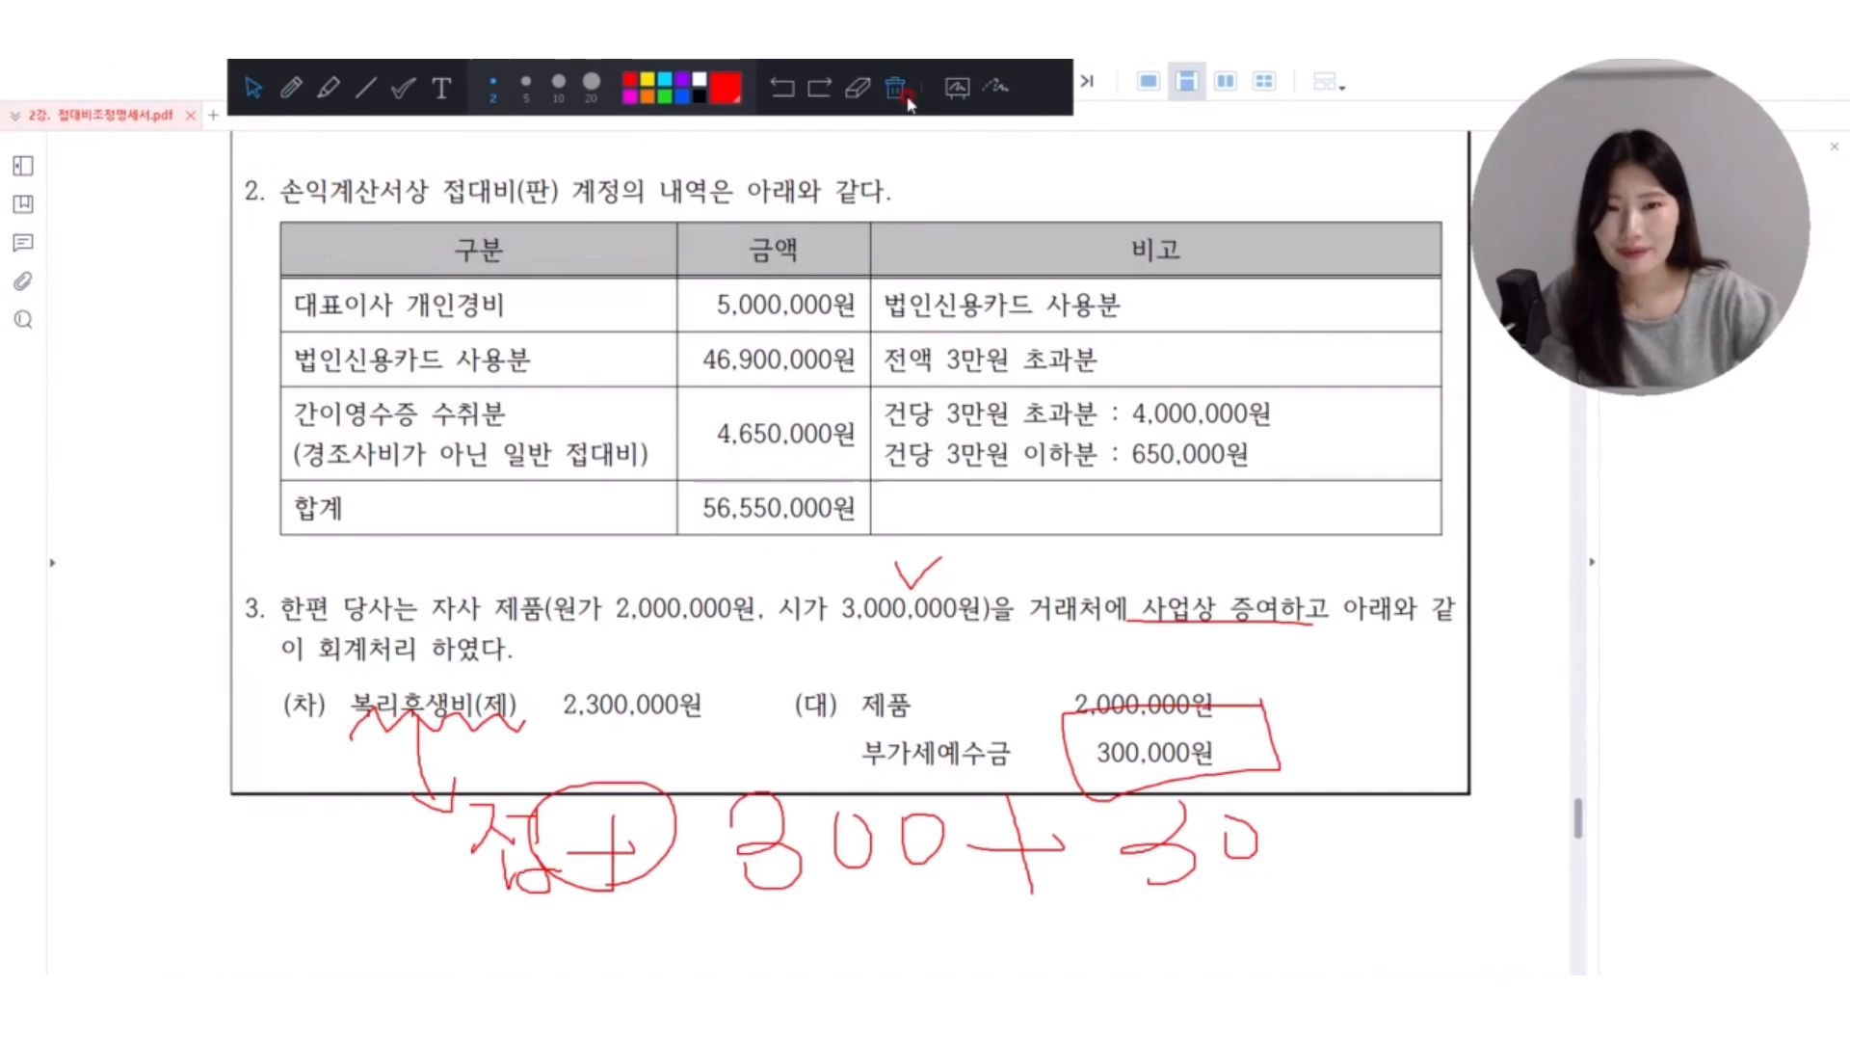
pyautogui.click(960, 92)
# Add the account 0511 복리후생비 (제조원가) to 접대비 해당금액 and set its 계정금액 to 3,300,000.
pyautogui.click(795, 635)
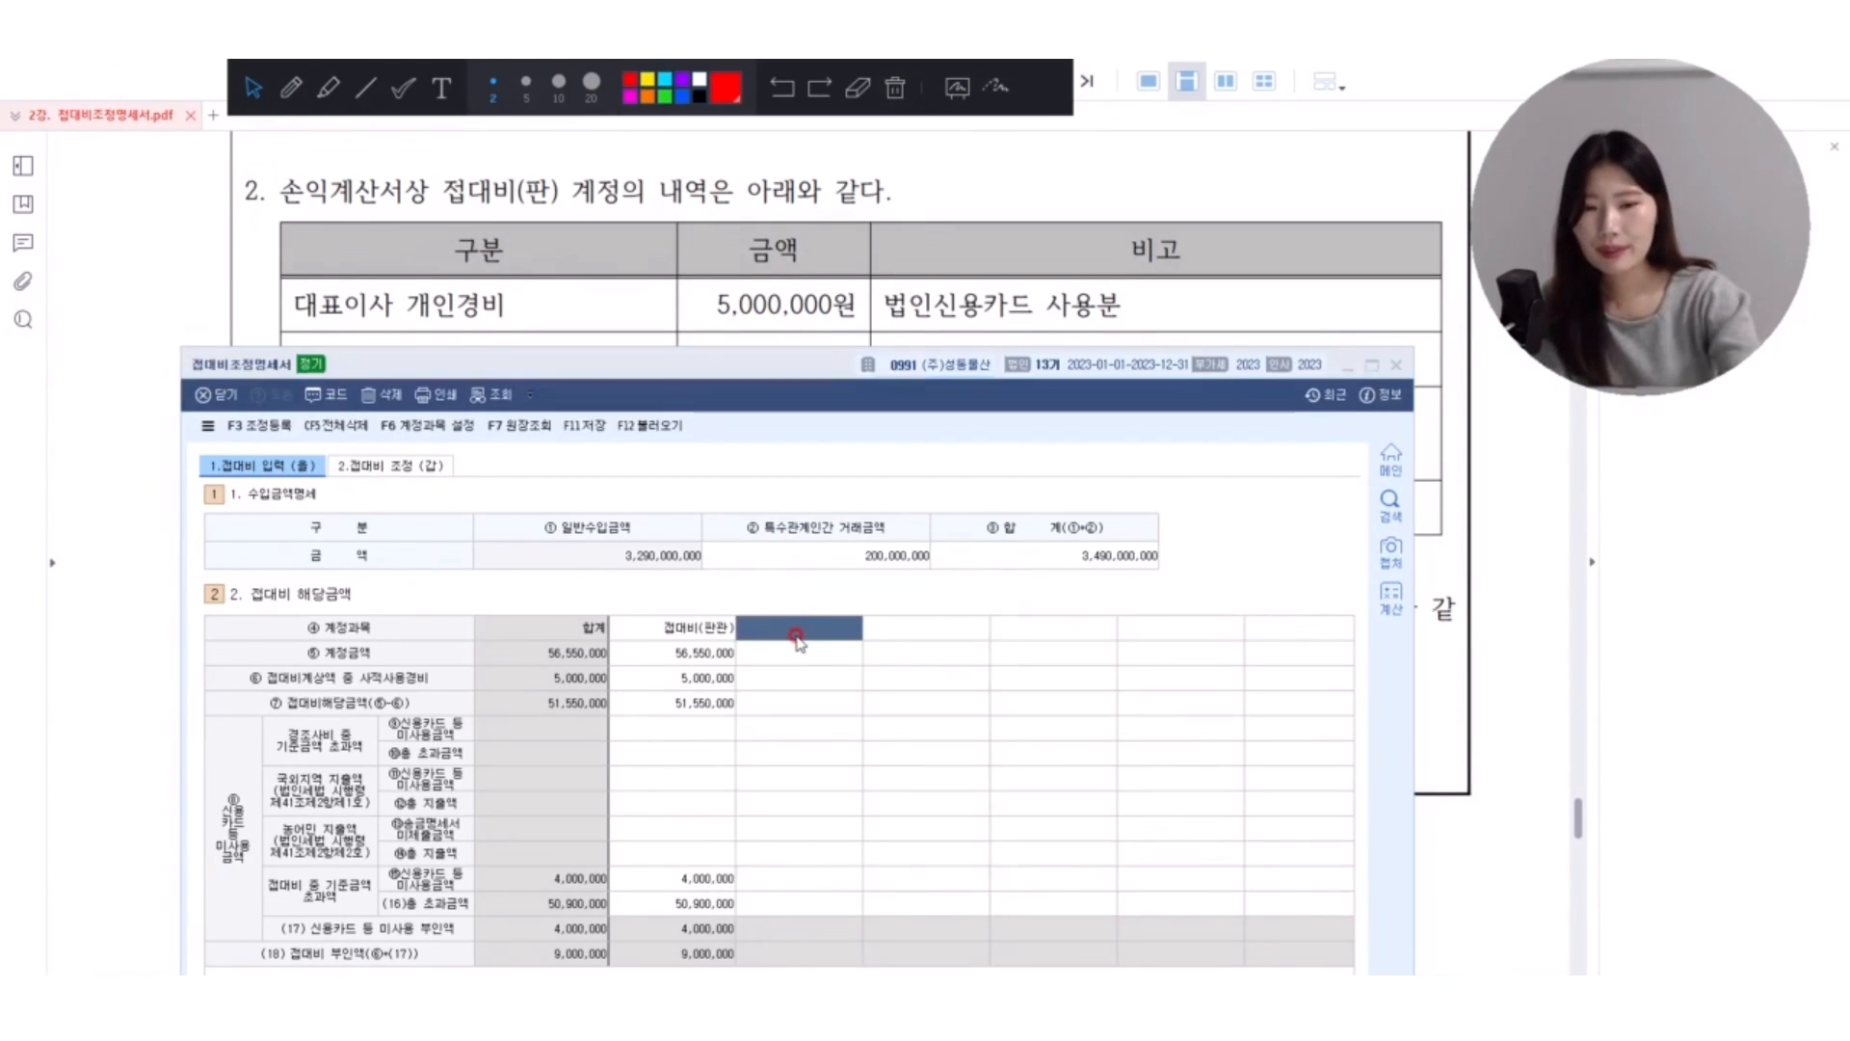
pyautogui.write('복')
pyautogui.write('리휘')
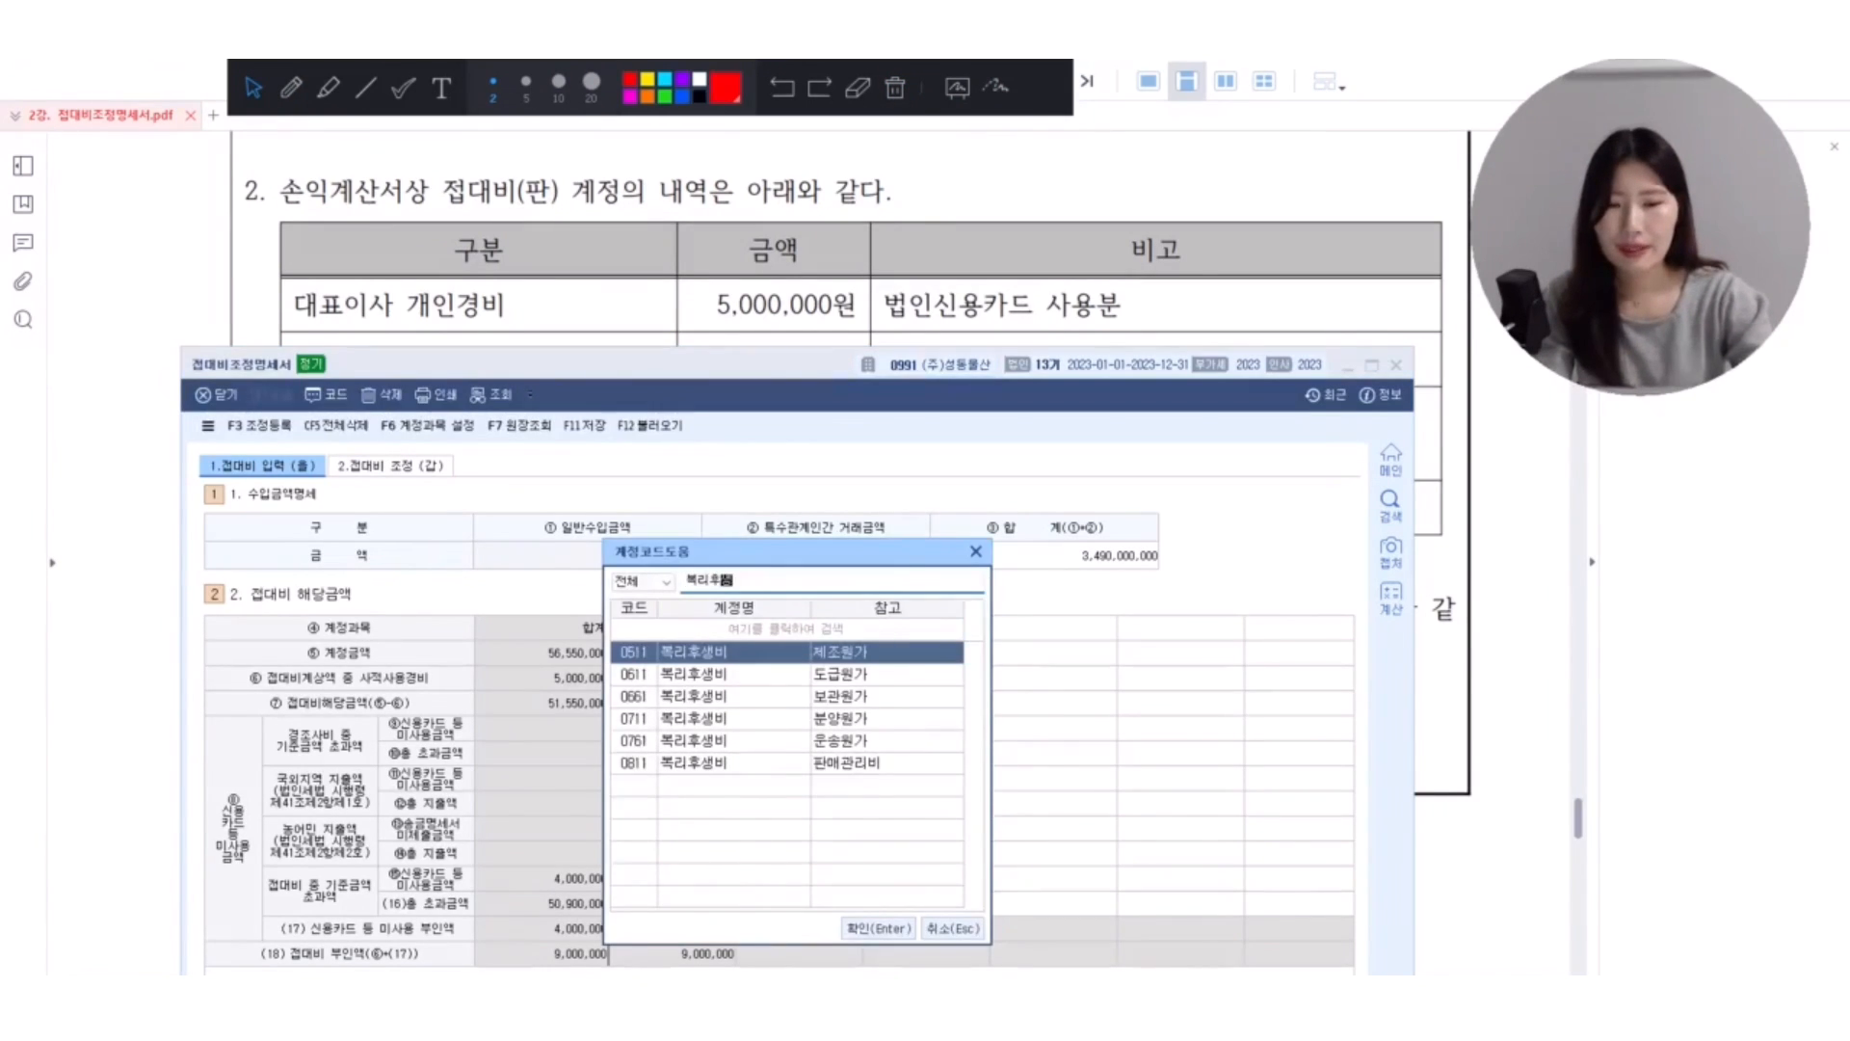
pyautogui.press('Return')
pyautogui.write('3,300,000')
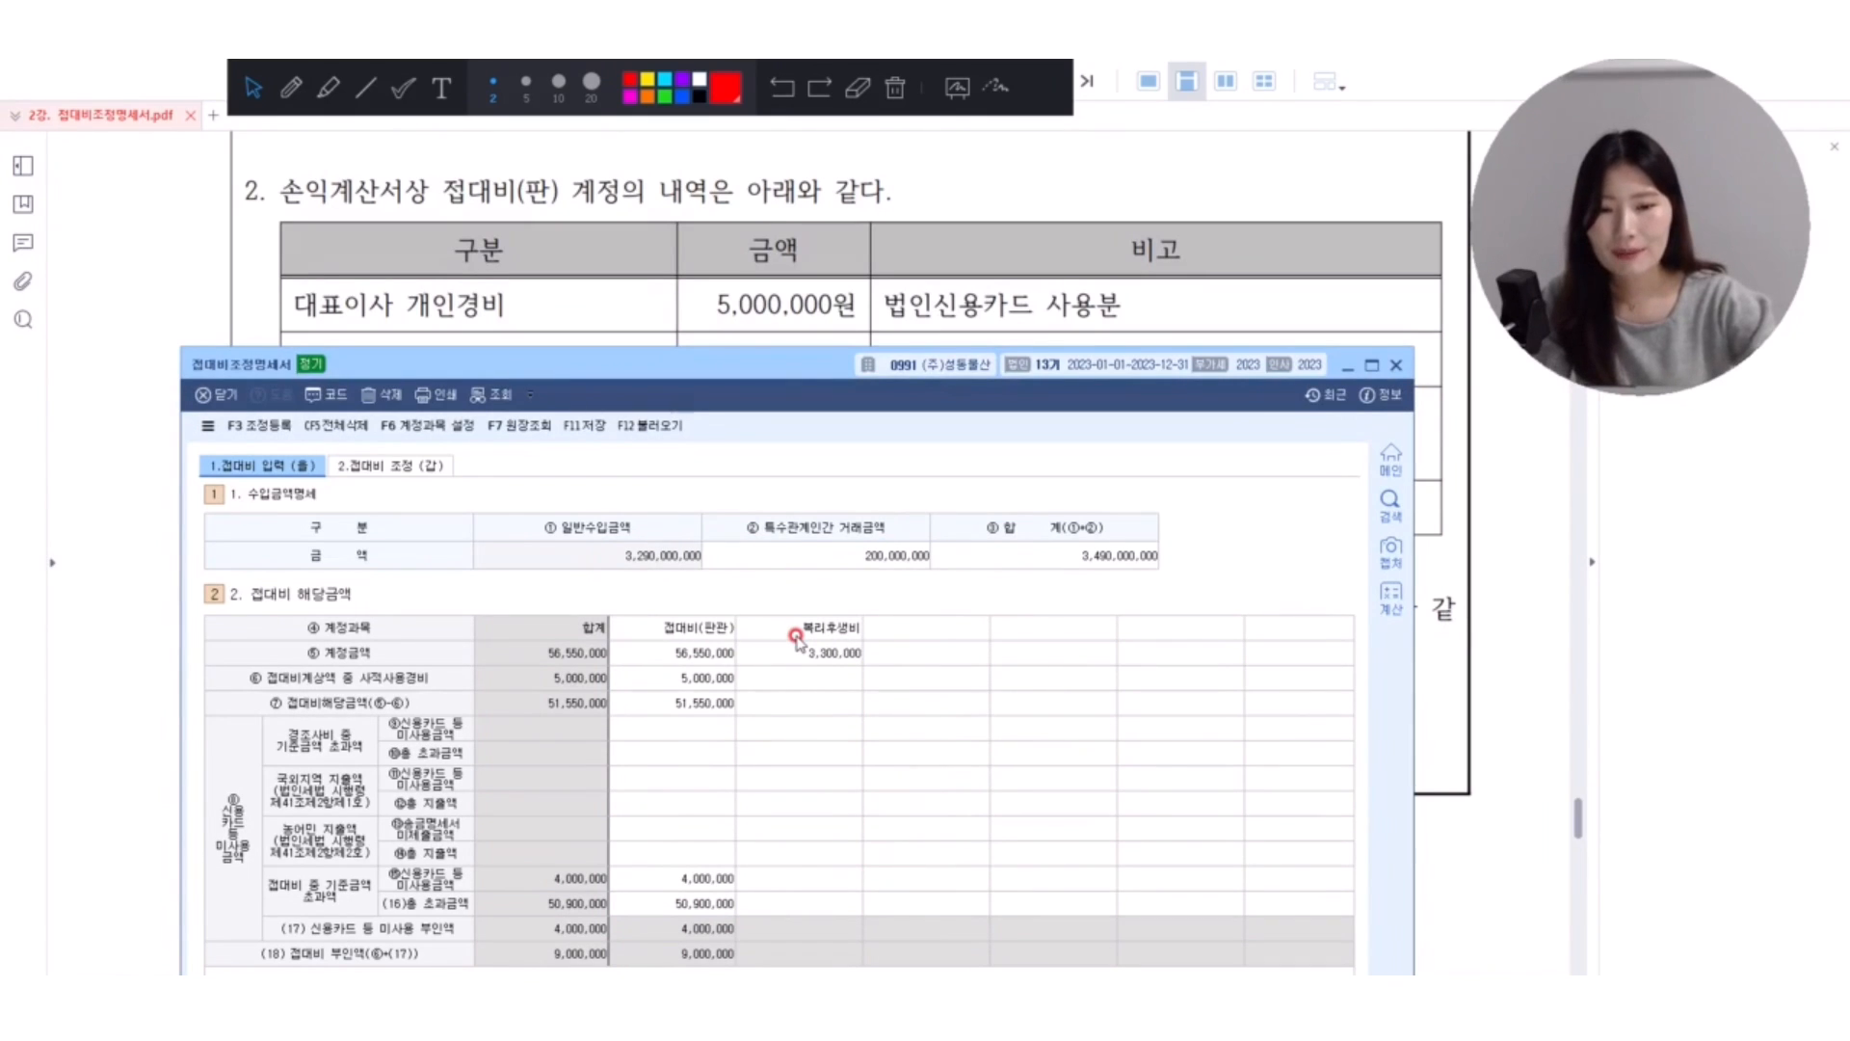
pyautogui.press('Return')
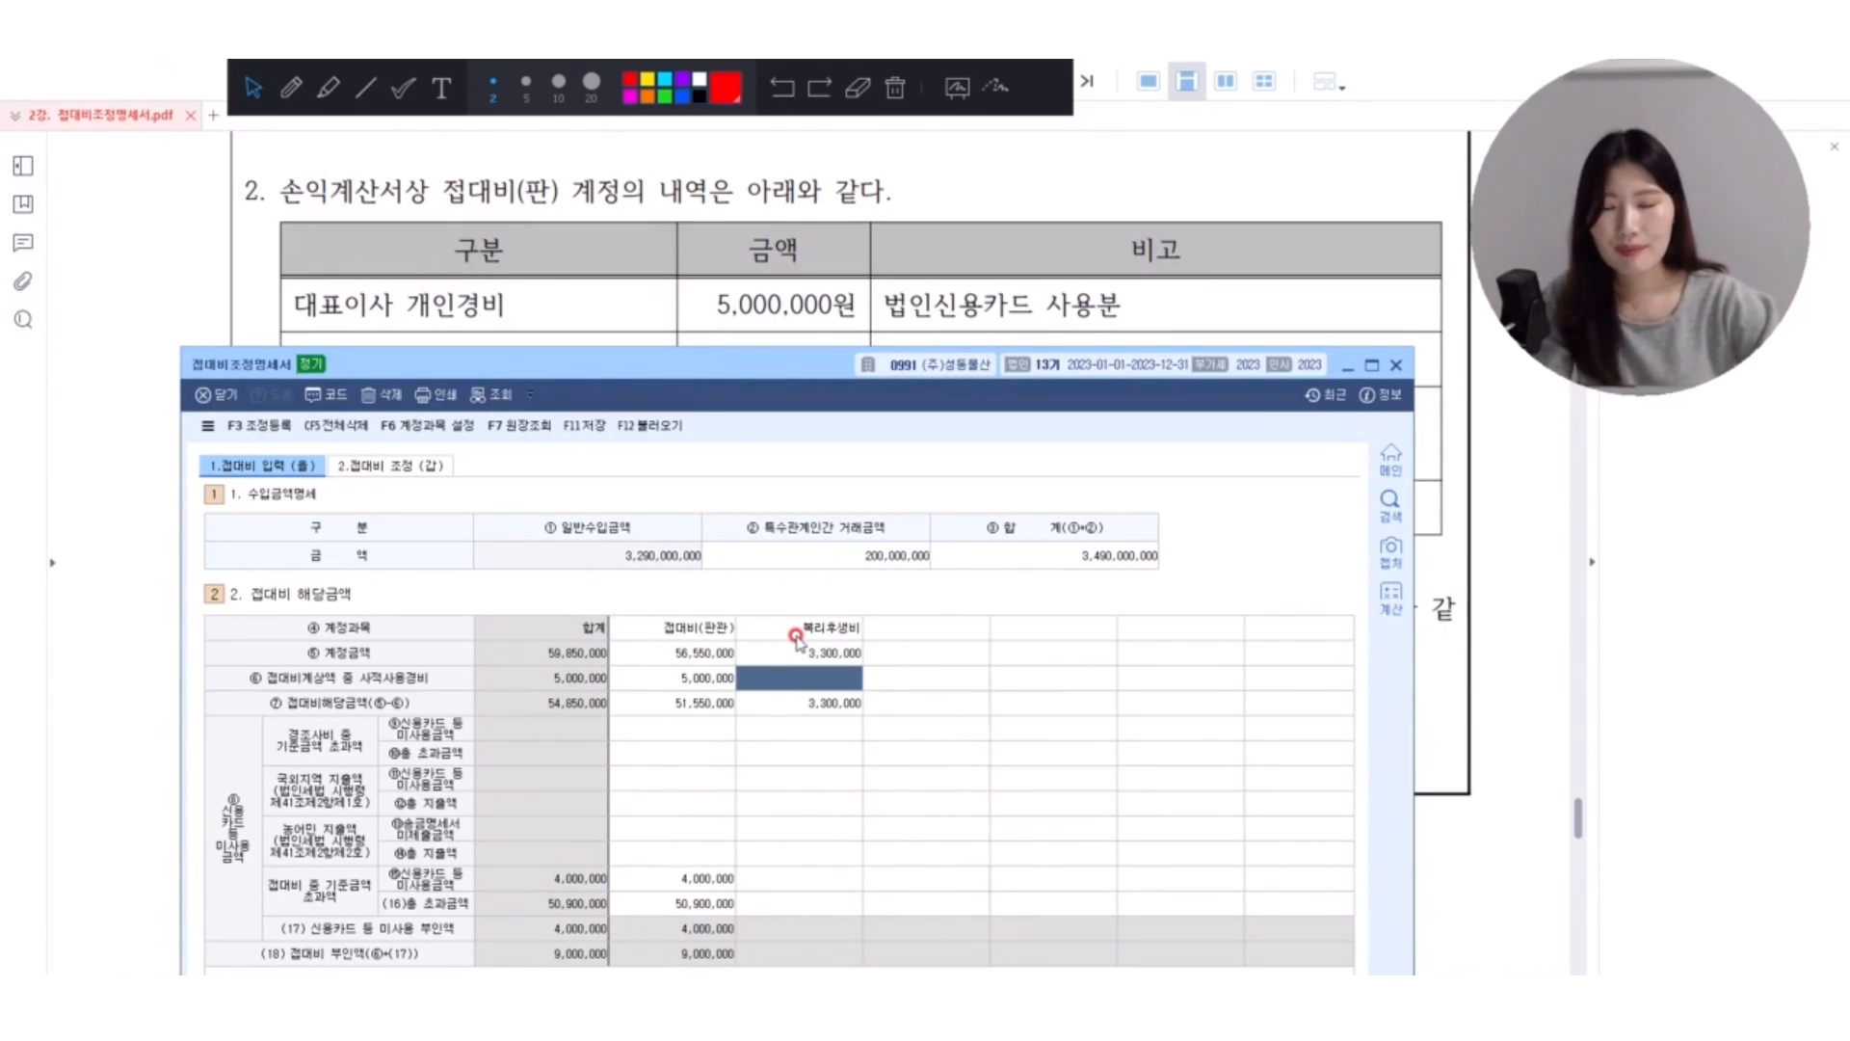
pyautogui.click(800, 652)
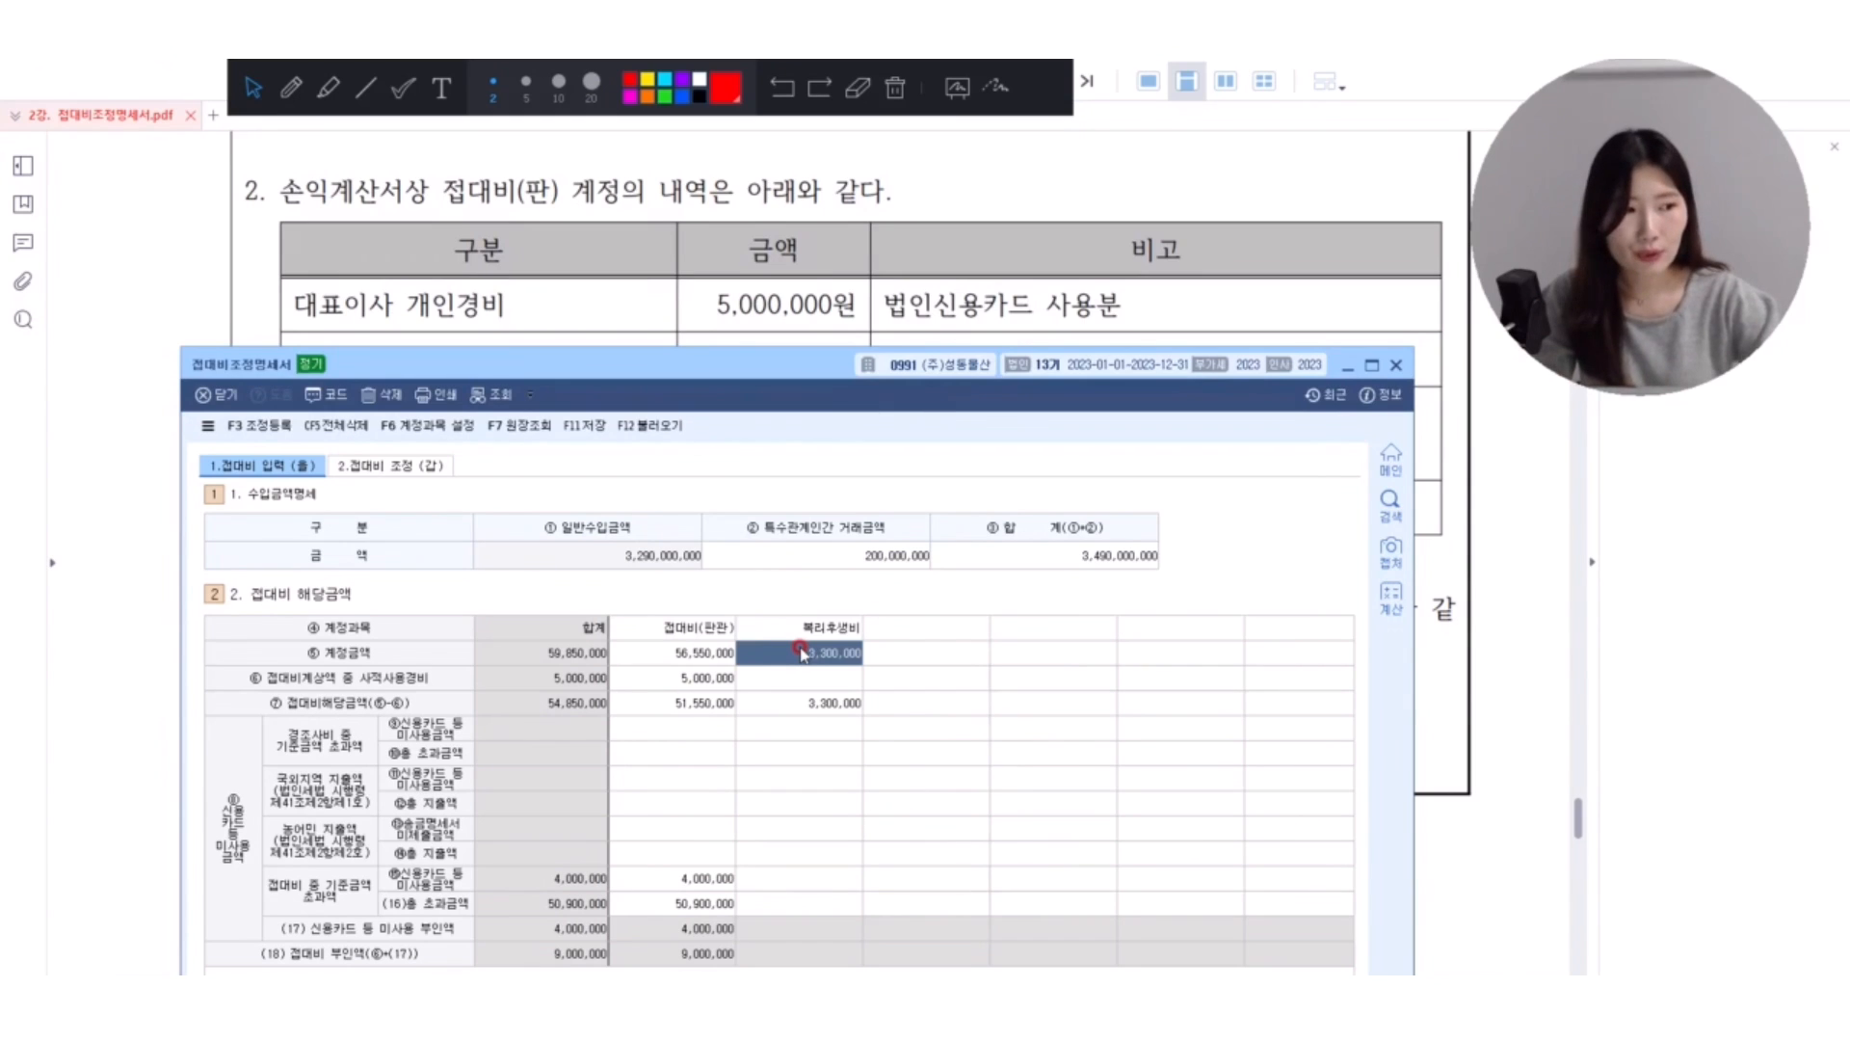
# Show 접대비 조정(갑), box the ⑫한도초과액 row in red with a check mark, and handwrite a note beside it.
pyautogui.click(390, 467)
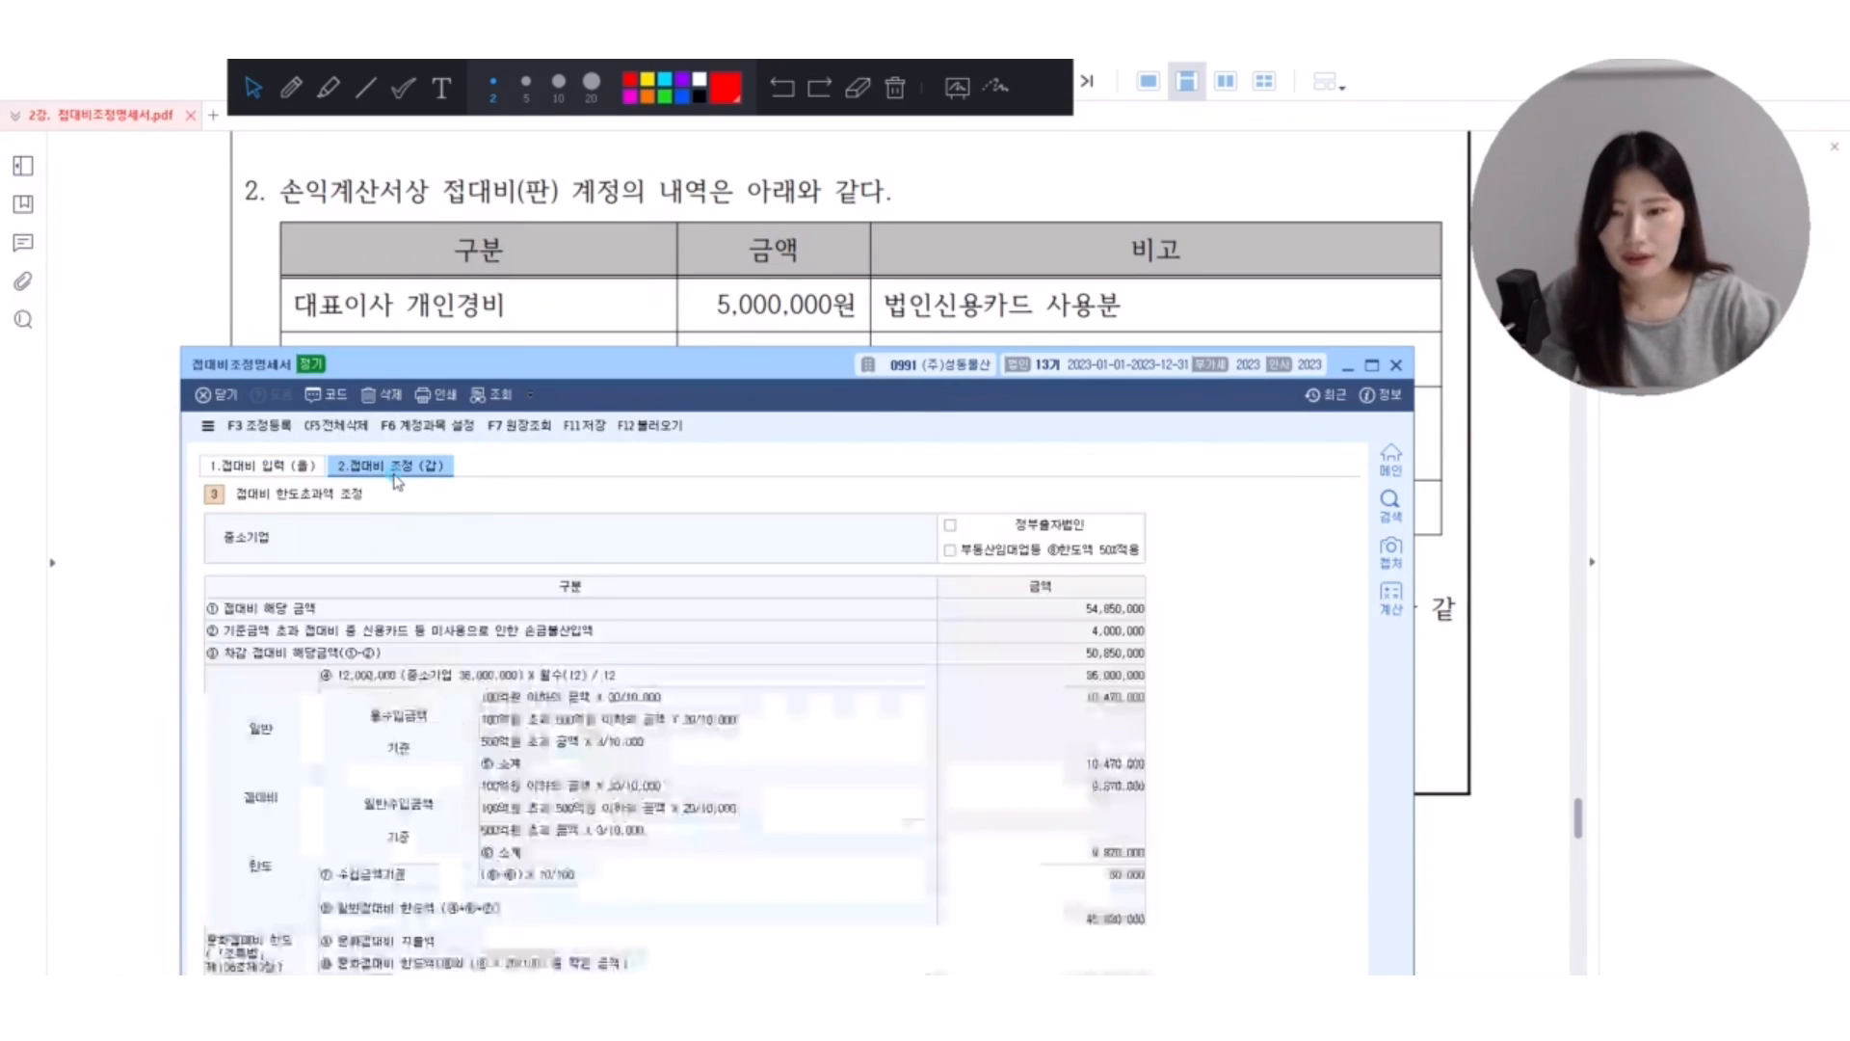
pyautogui.moveTo(631, 361); pyautogui.dragTo(622, 157)
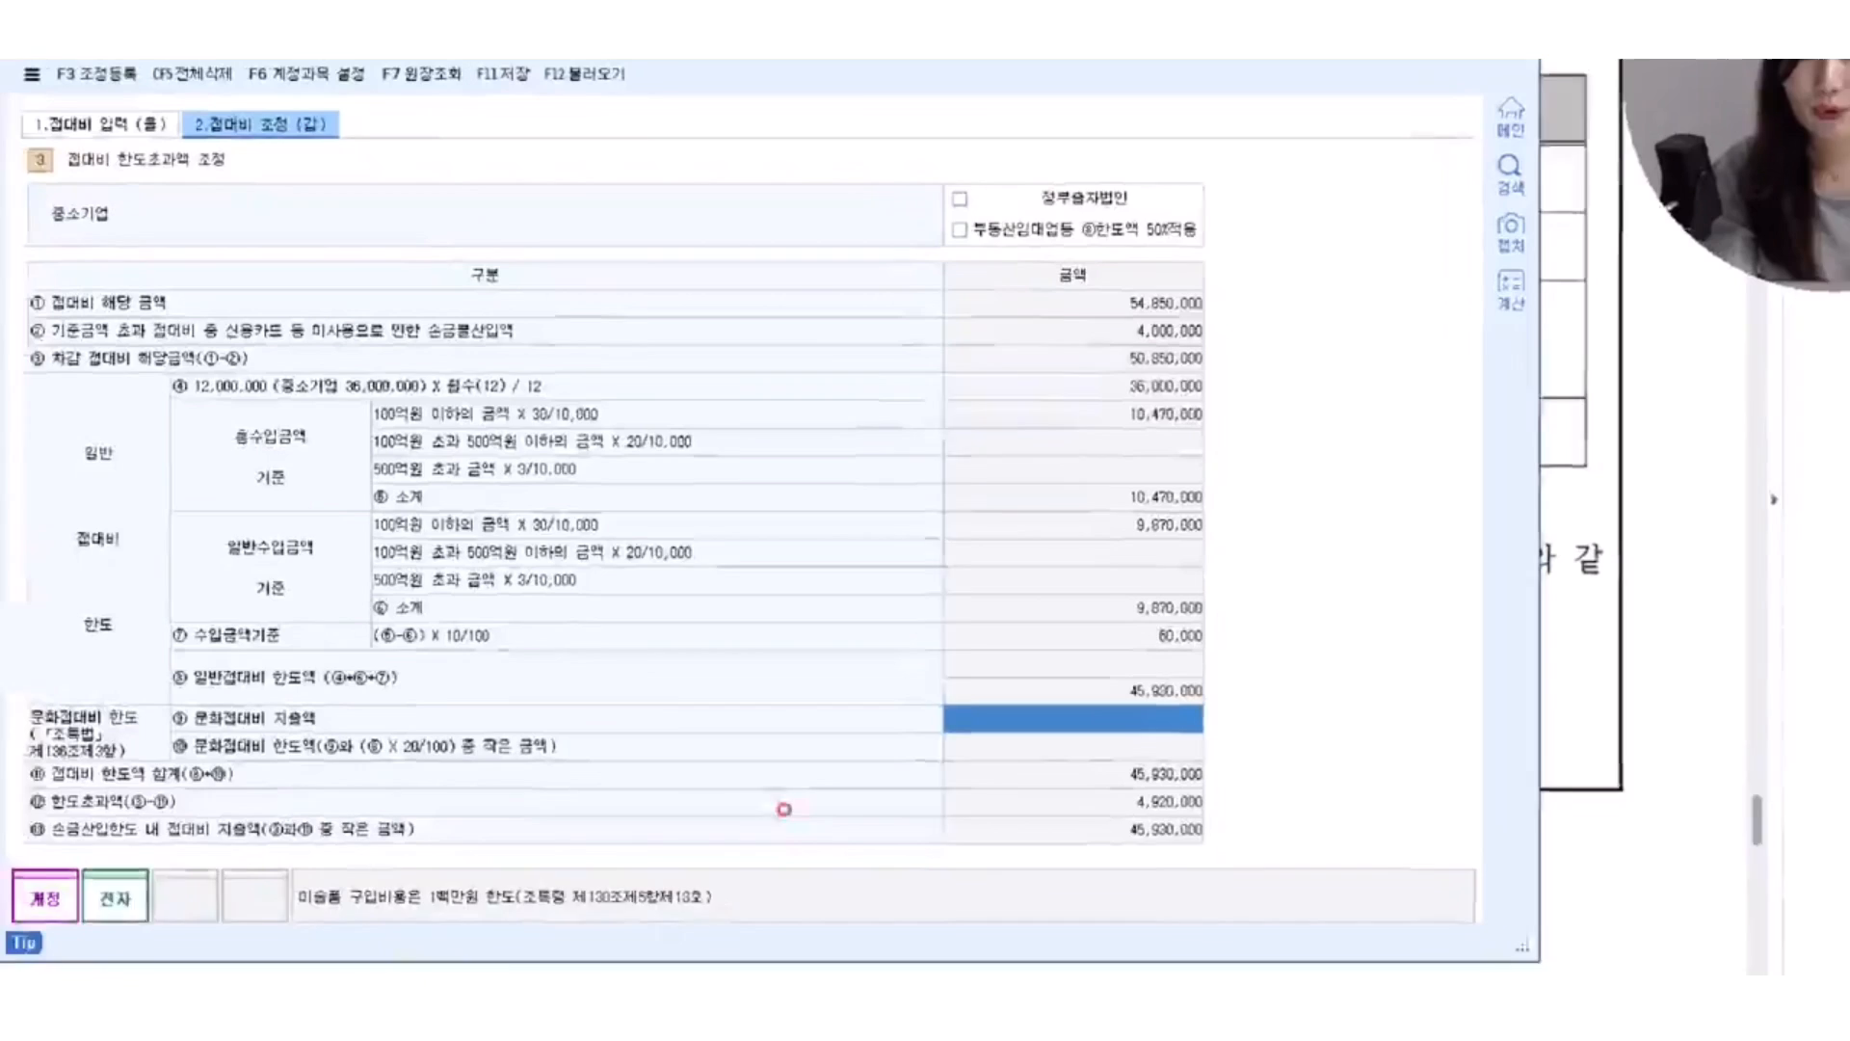
pyautogui.moveTo(54, 787)
pyautogui.mouseDown()
pyautogui.moveTo(1277, 812)
pyautogui.moveTo(1329, 770)
pyautogui.mouseUp()
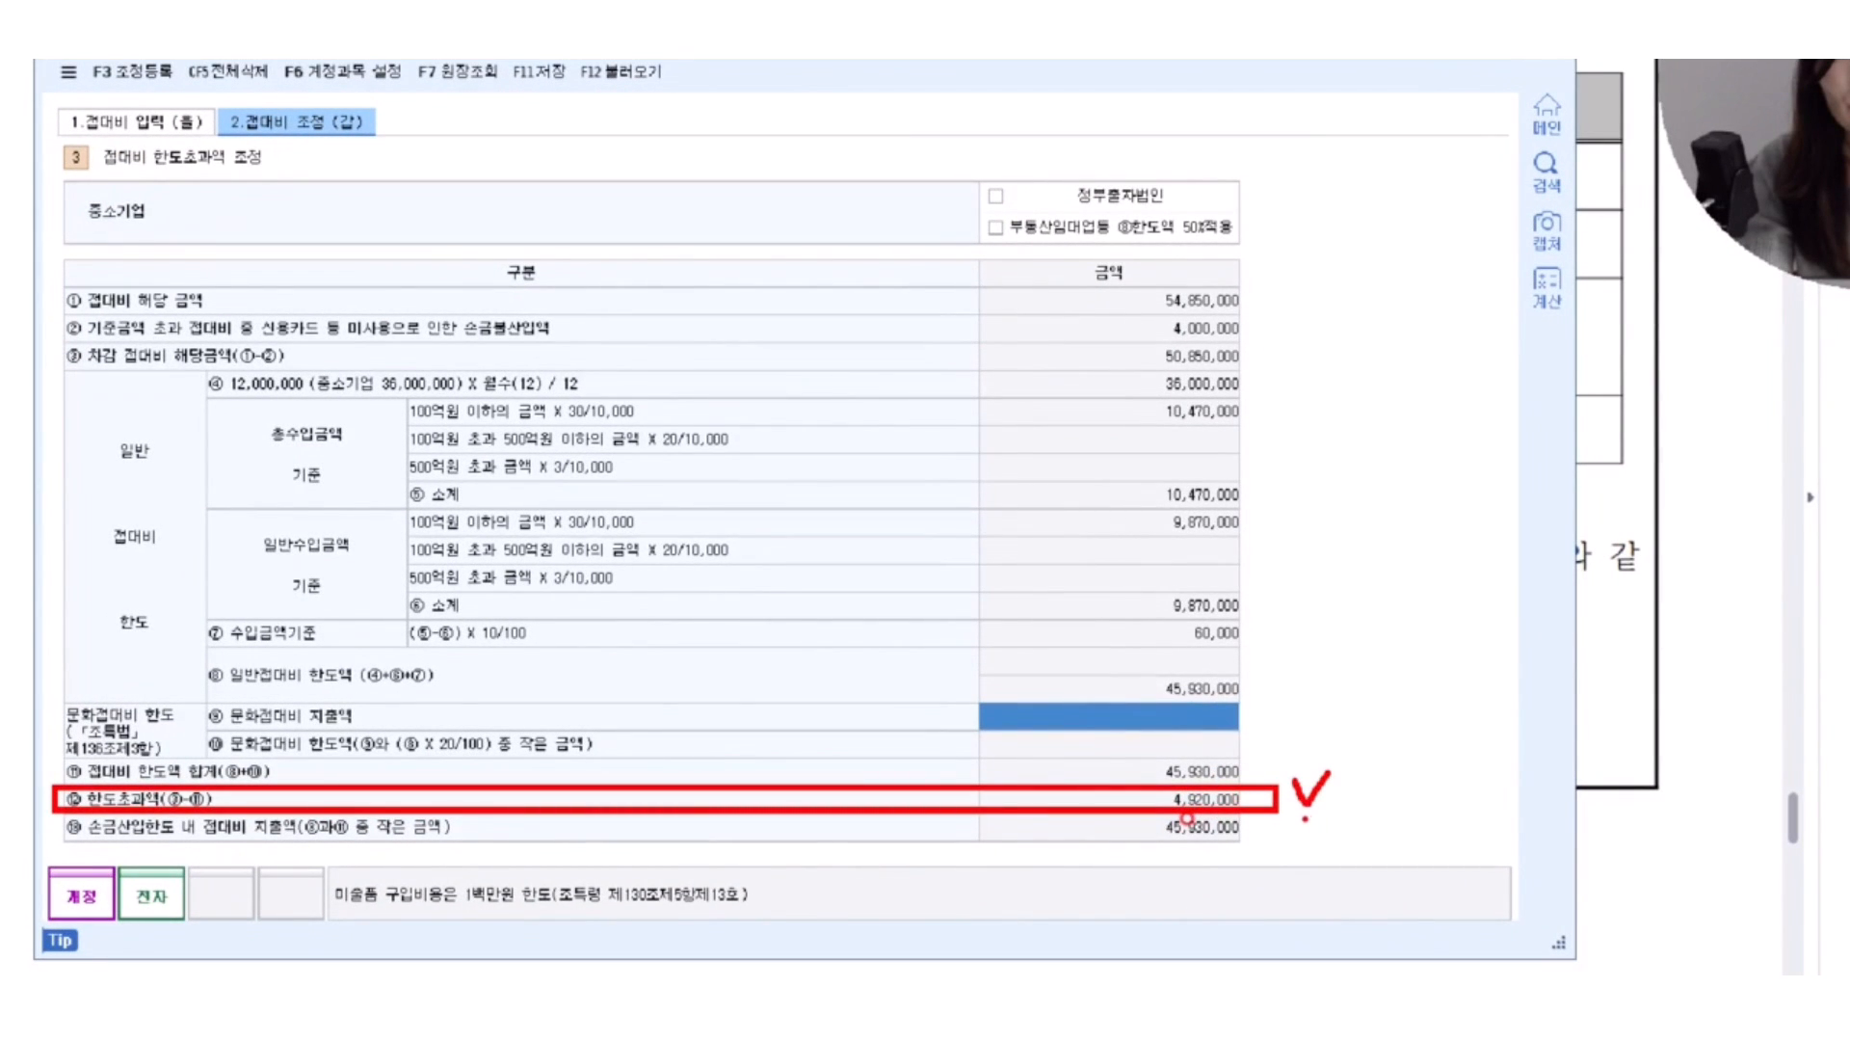
pyautogui.moveTo(1368, 766); pyautogui.dragTo(1399, 801)
pyautogui.moveTo(1384, 804); pyautogui.dragTo(1434, 857)
pyautogui.click(1441, 783)
pyautogui.moveTo(1453, 755)
pyautogui.mouseDown()
pyautogui.moveTo(1461, 782)
pyautogui.moveTo(1486, 753)
pyautogui.moveTo(1502, 799)
pyautogui.mouseUp()
pyautogui.moveTo(1455, 817); pyautogui.dragTo(1495, 857)
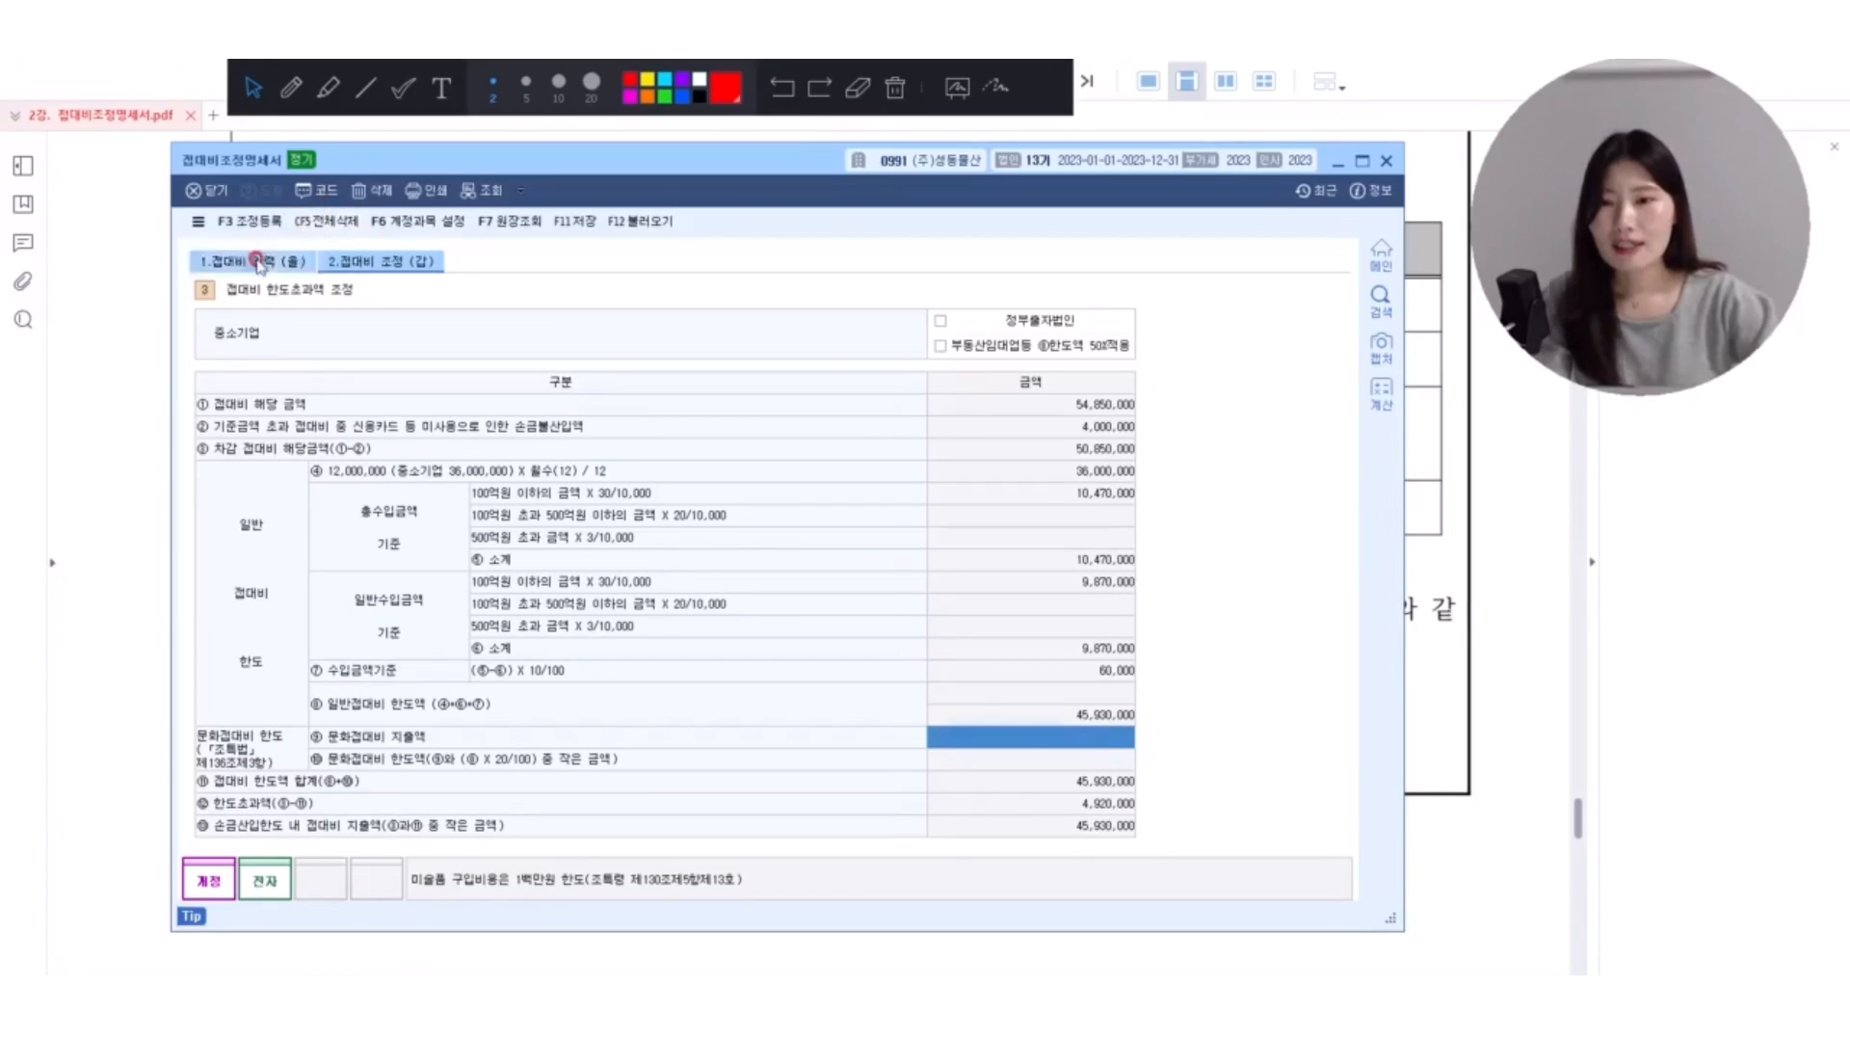
# Open 조정 등록 and enter 접대비중 개인적경비 under 익금산입 및 손금불산입 for 5,000,000 with disposition 상여.
pyautogui.click(143, 76)
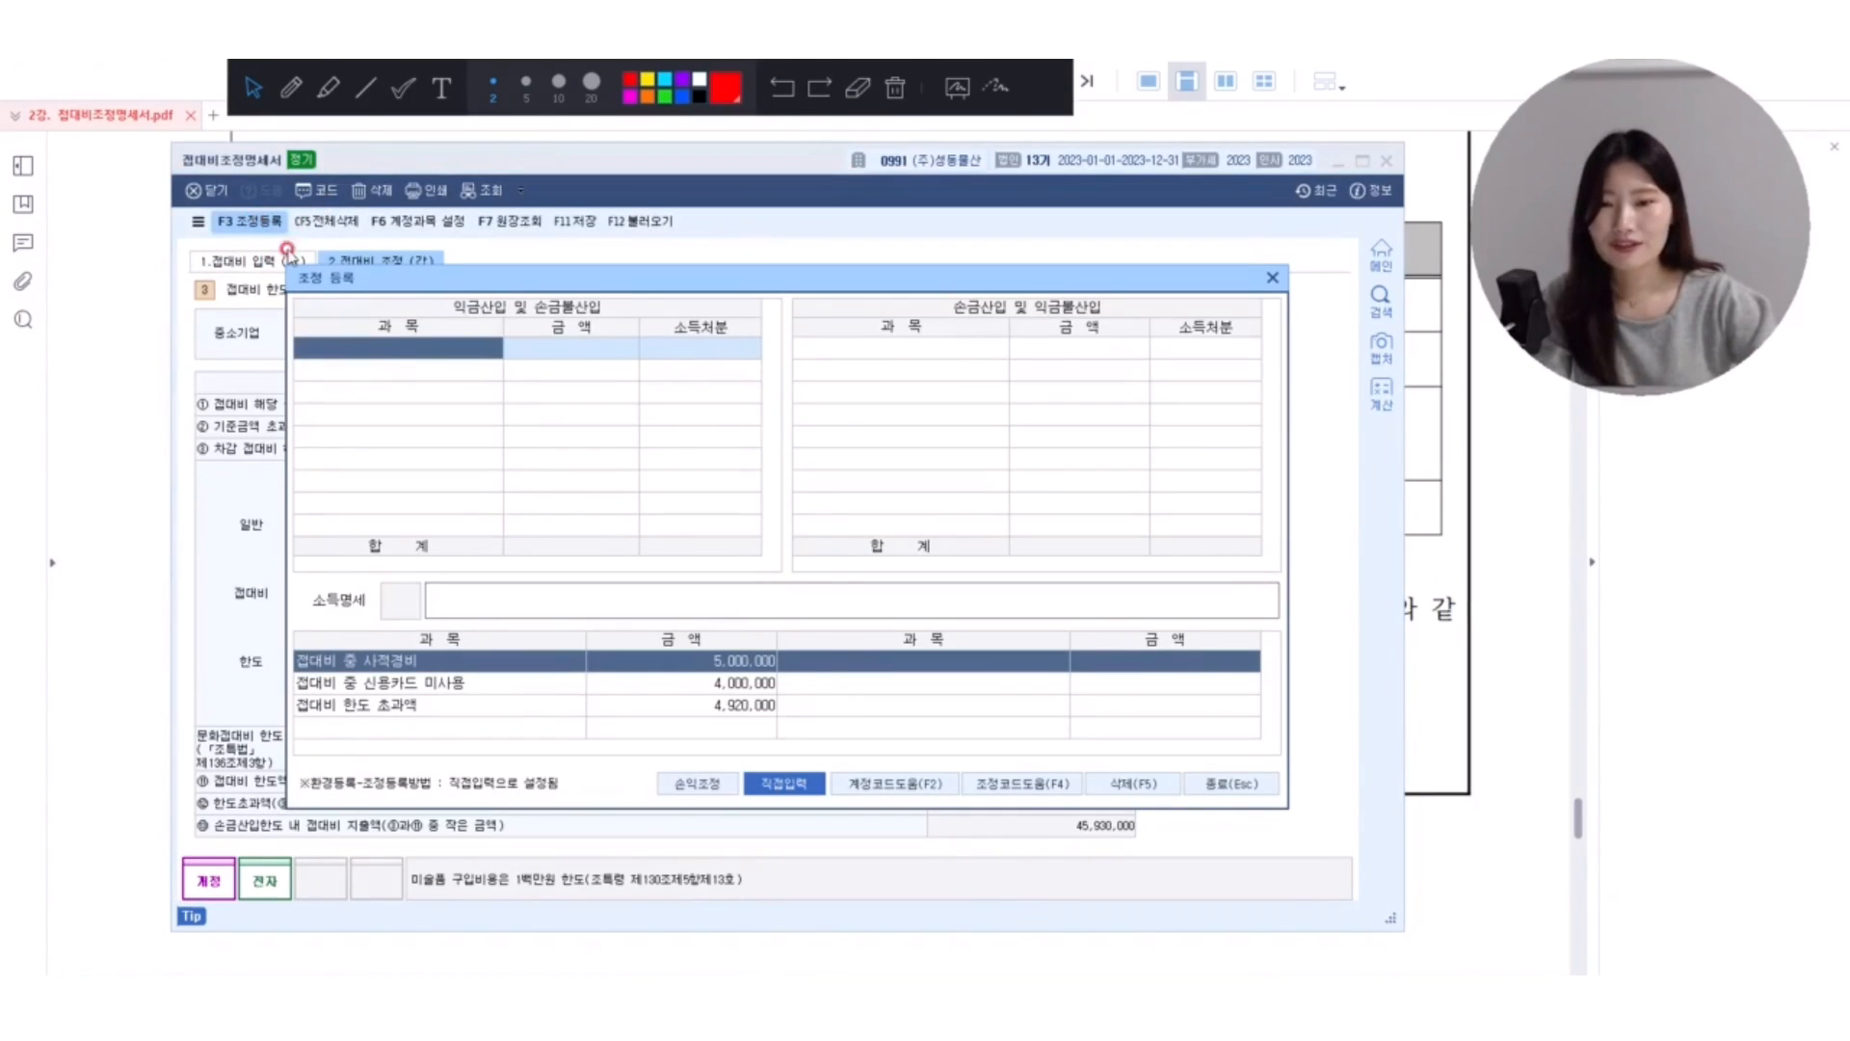
pyautogui.click(679, 682)
pyautogui.click(686, 706)
pyautogui.click(689, 660)
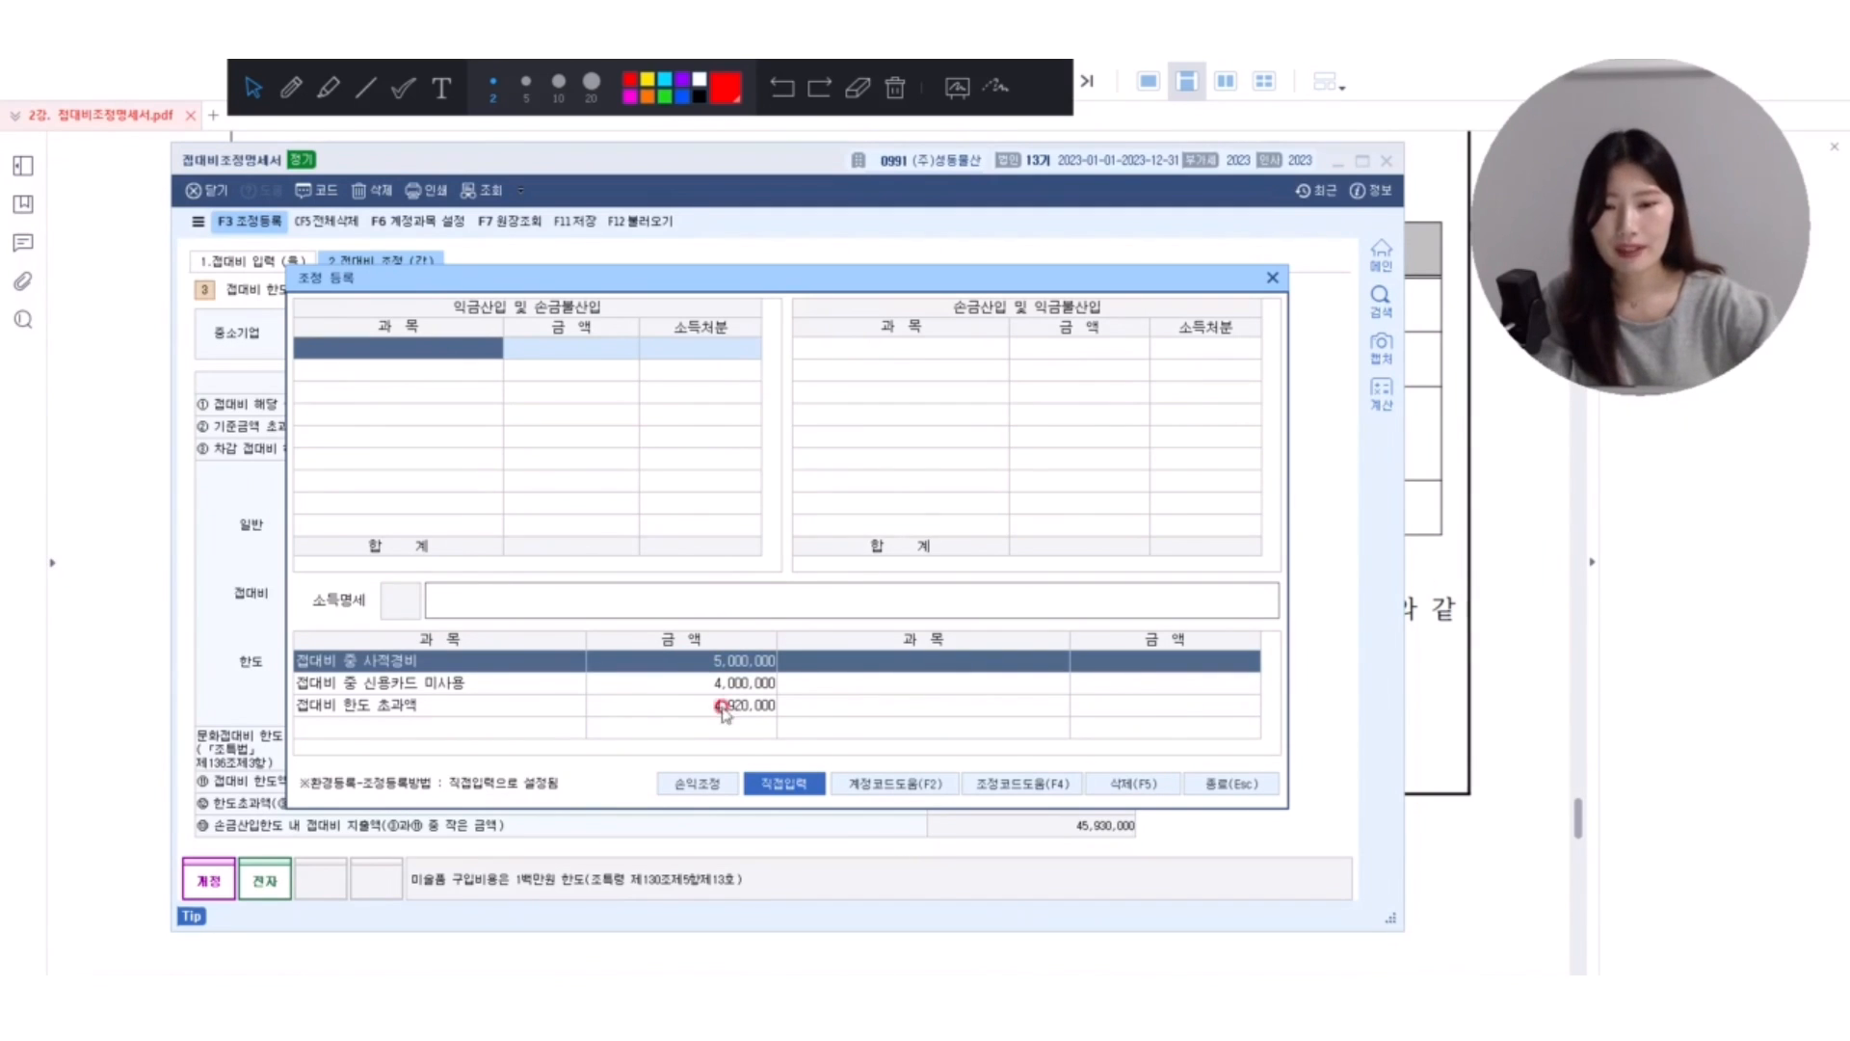
pyautogui.click(760, 780)
pyautogui.write('사저겨')
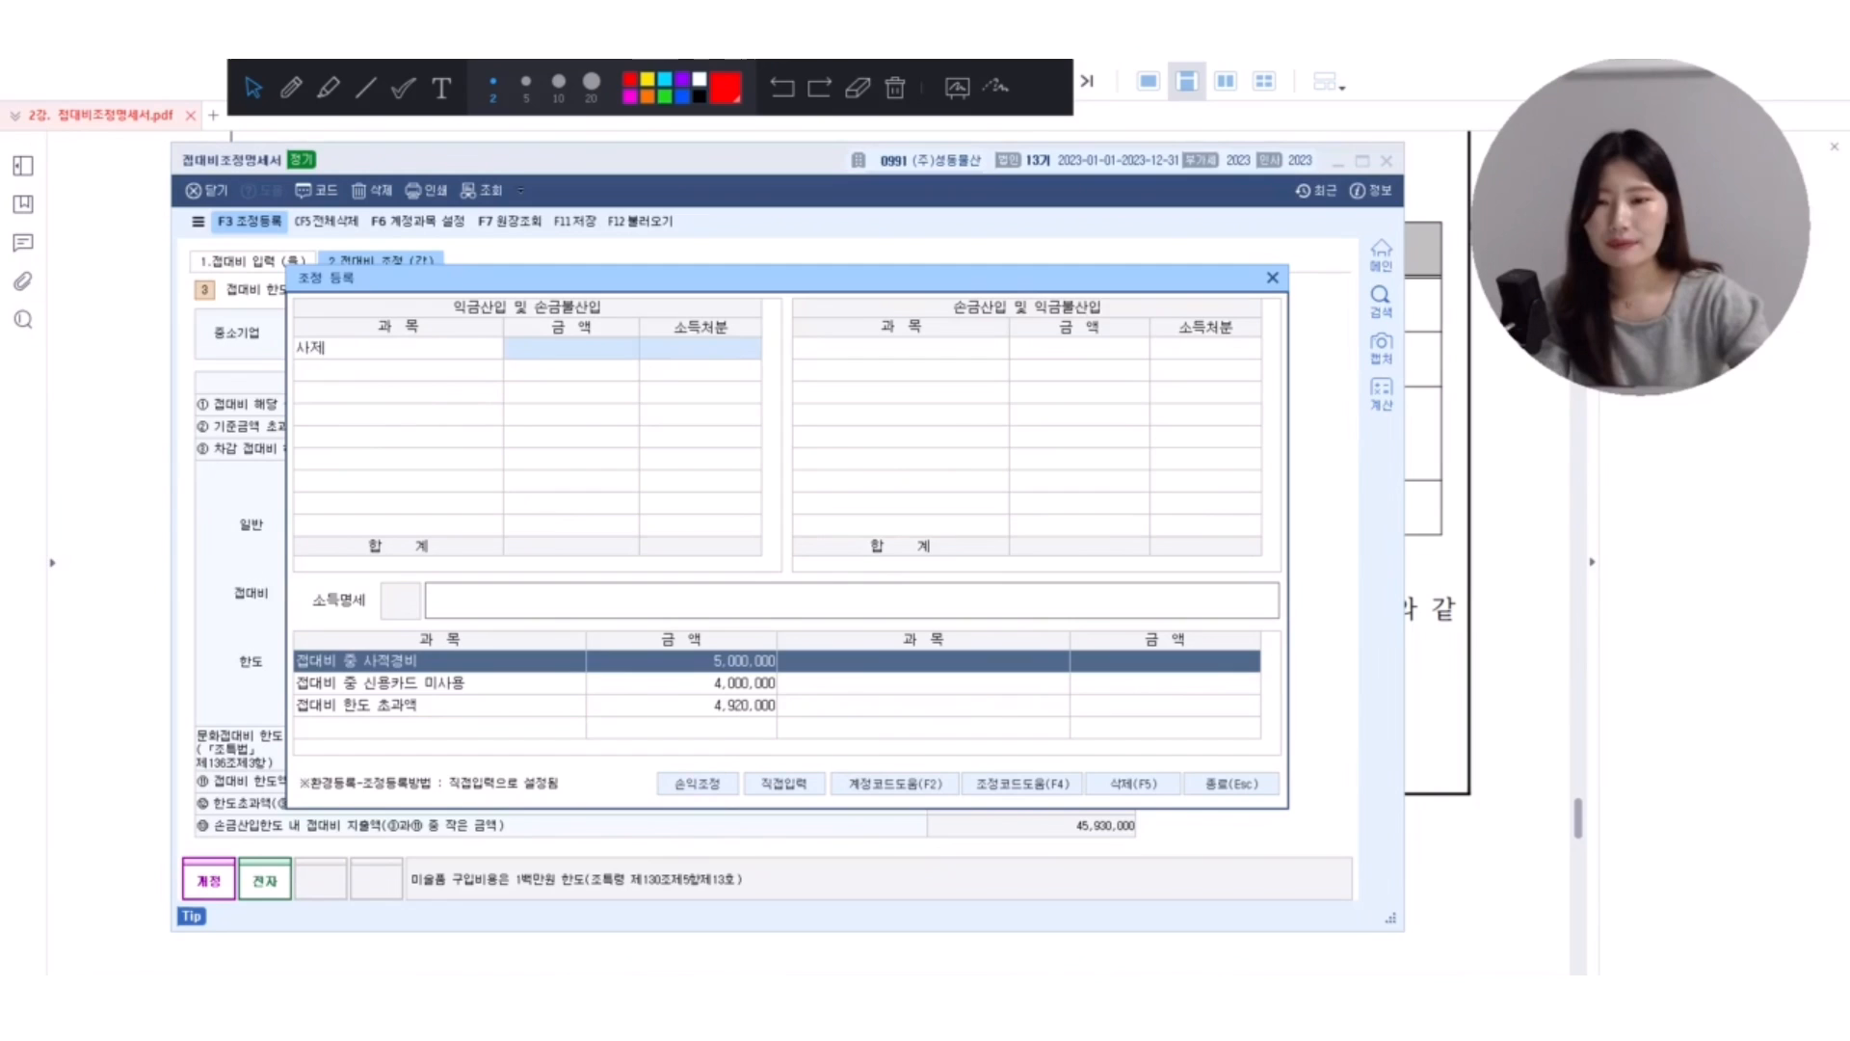
pyautogui.press('Return')
pyautogui.doubleClick(412, 424)
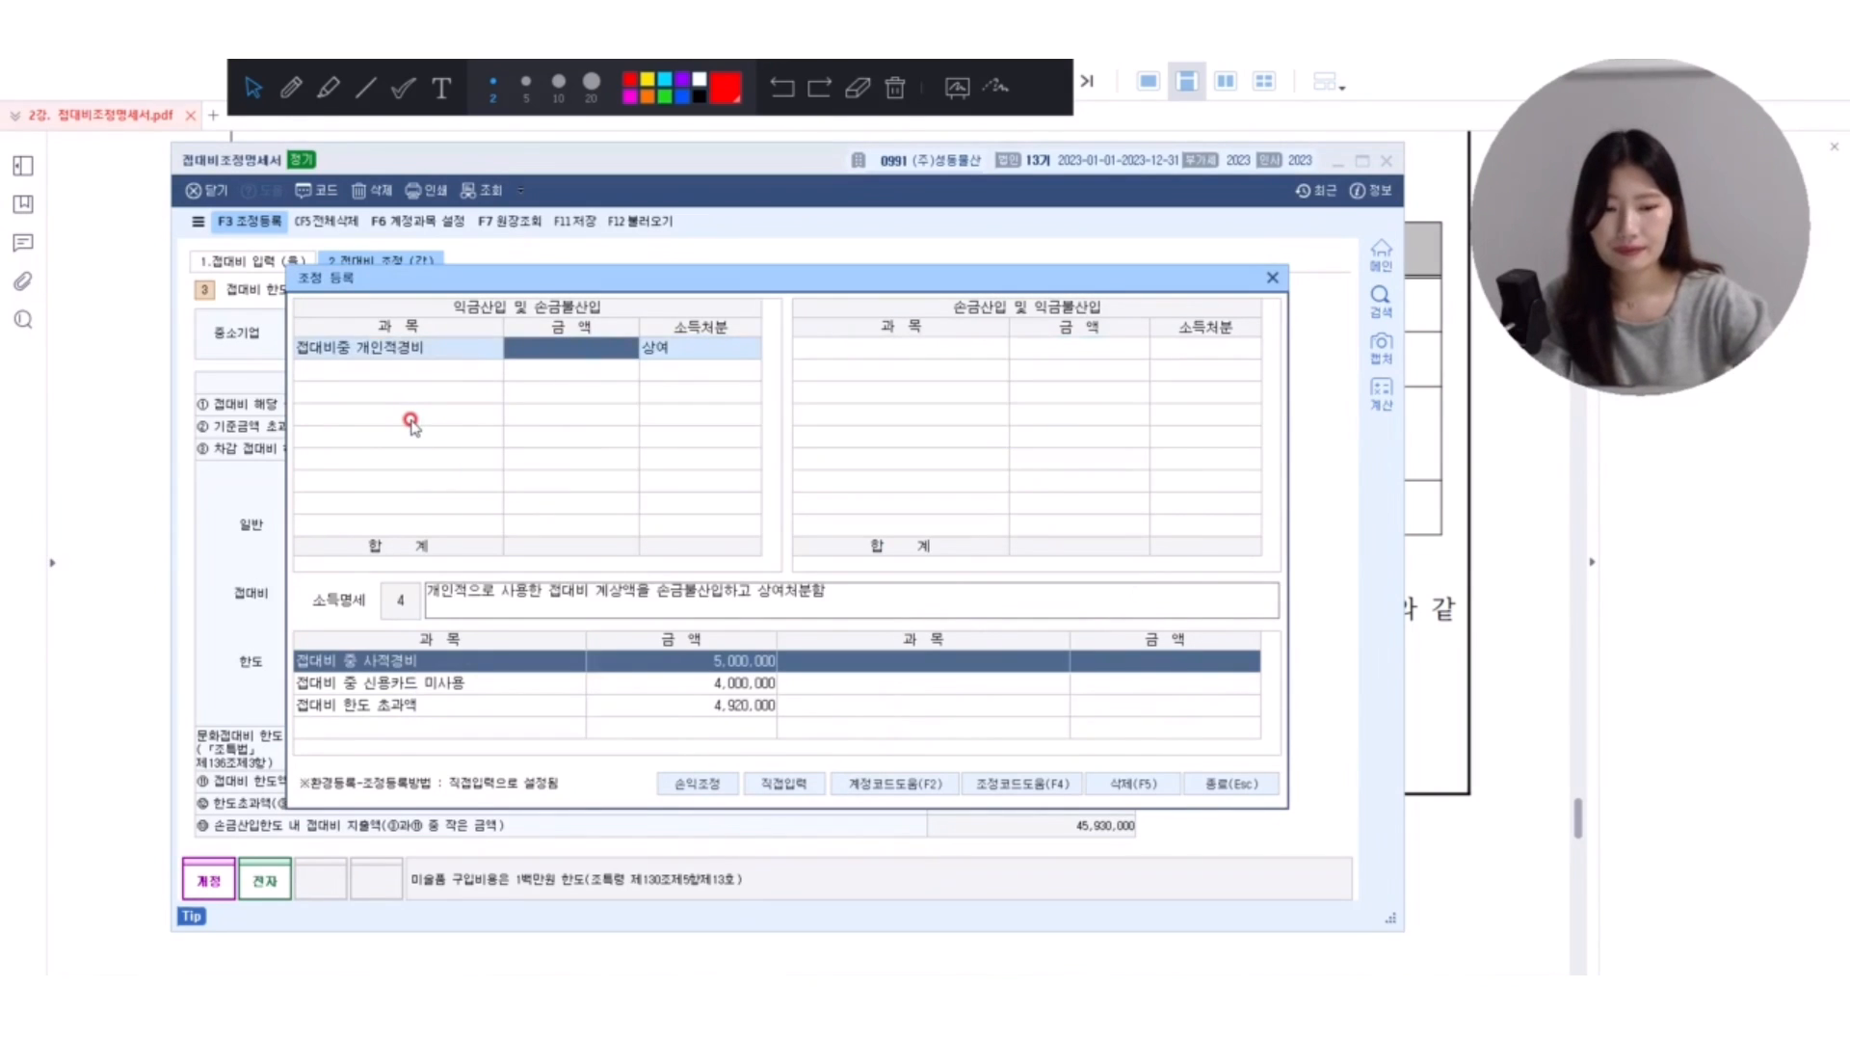
pyautogui.write('5000000')
pyautogui.press('Return')
pyautogui.press('Return')
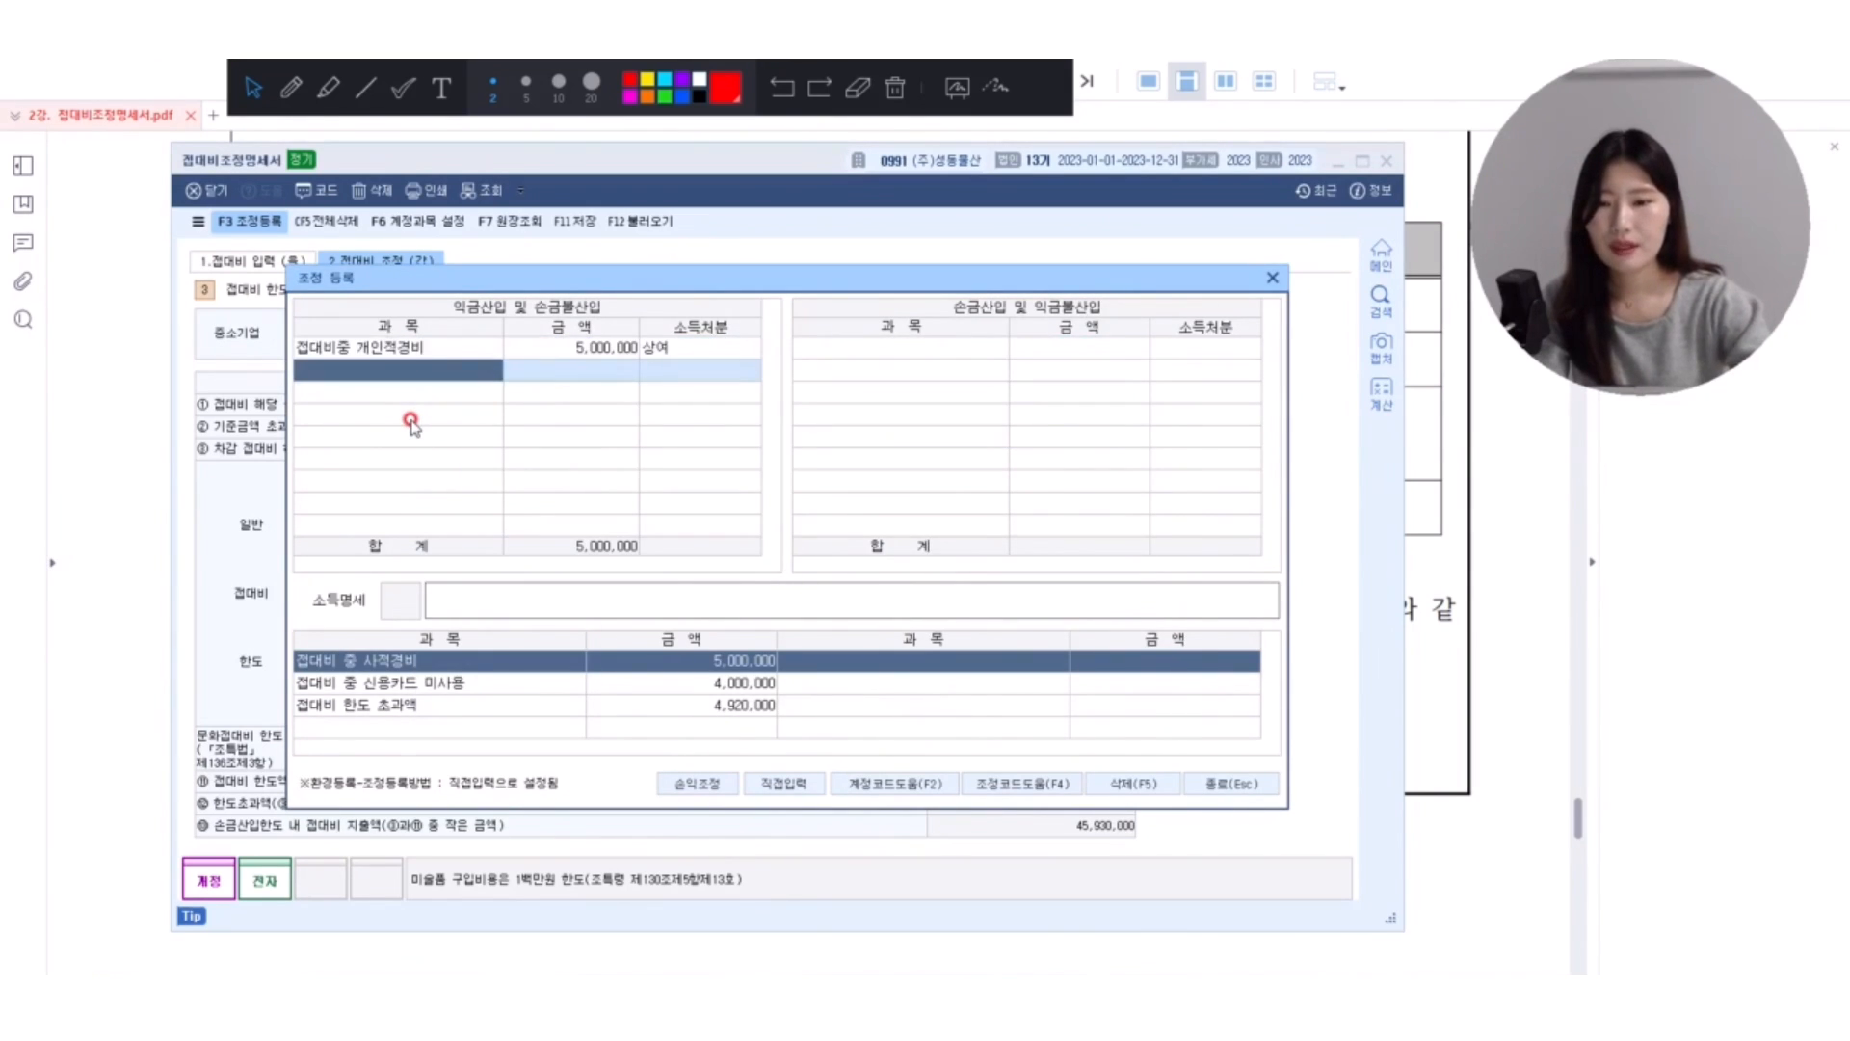
# Add 신용카드등미사용액 under 익금산입 및 손금불산입 for 4,000,000 with disposition 기타사외유출.
pyautogui.write('신ㅇ')
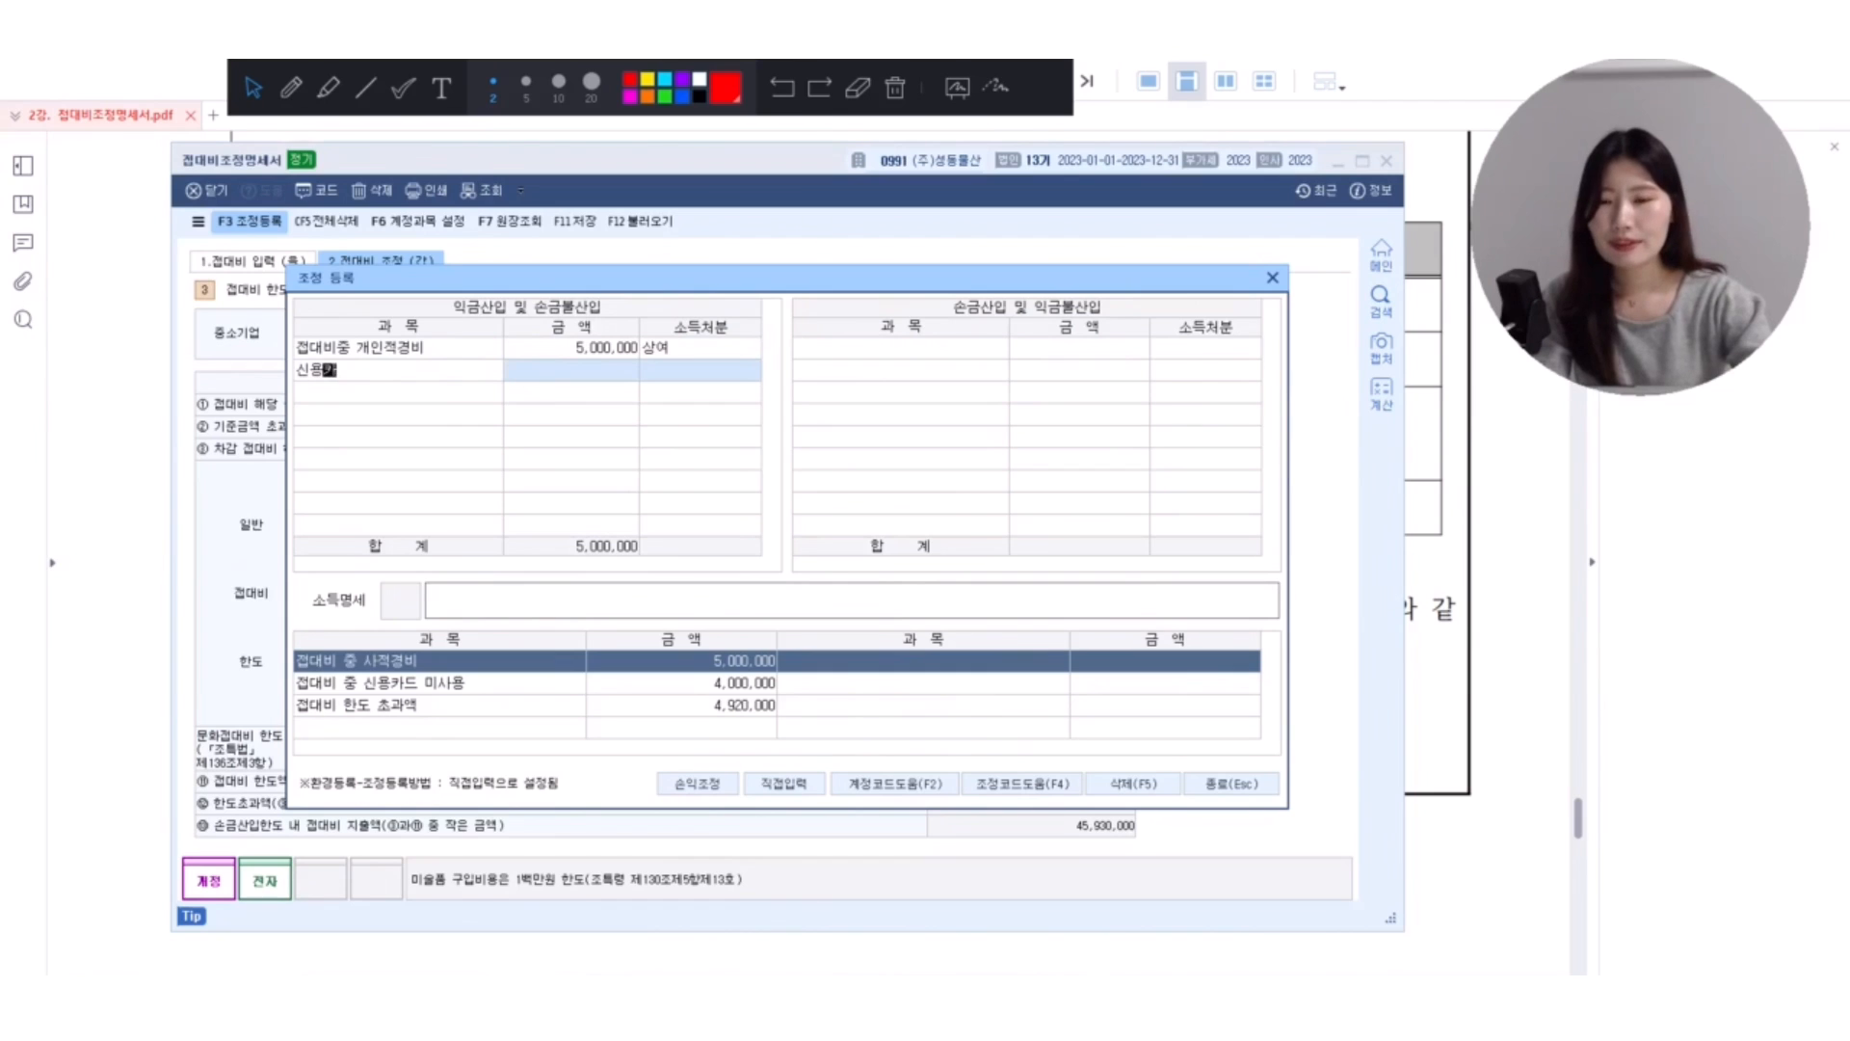
pyautogui.write('카드미사용')
pyautogui.press('Return')
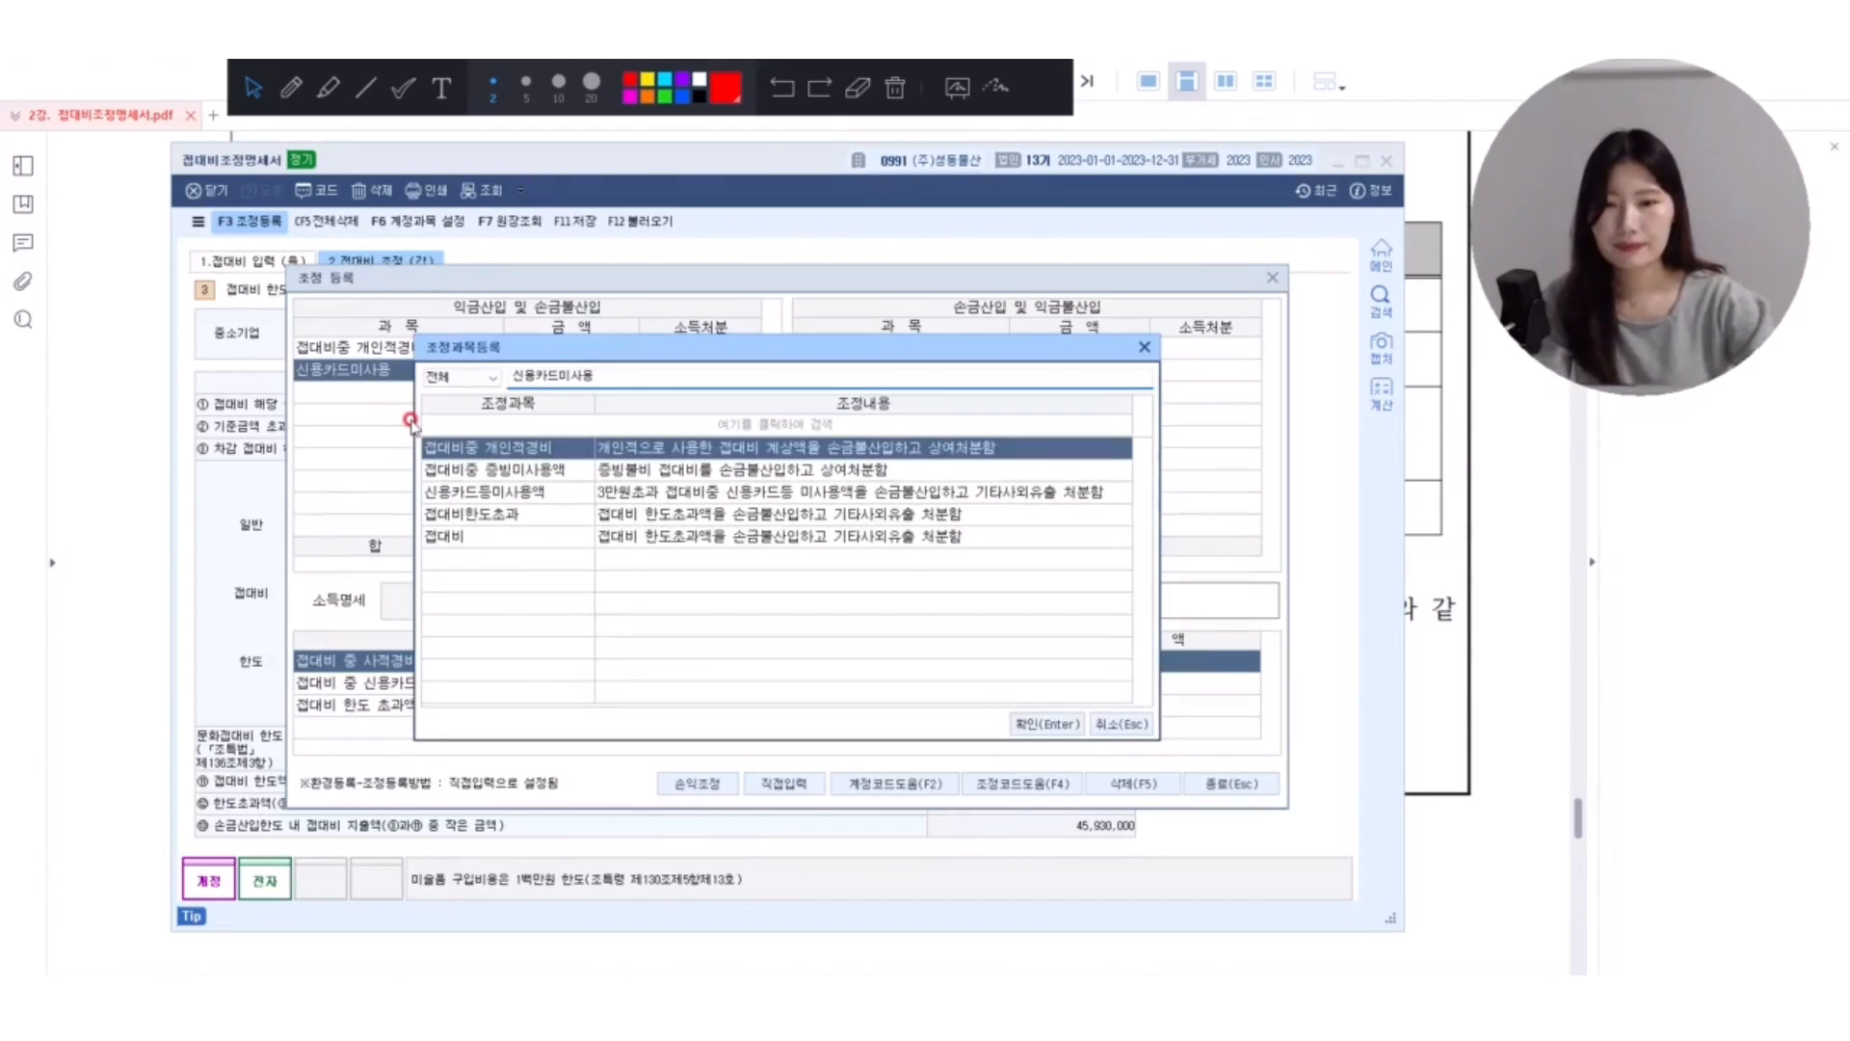
pyautogui.press('Down')
pyautogui.press('Down')
pyautogui.press('Return')
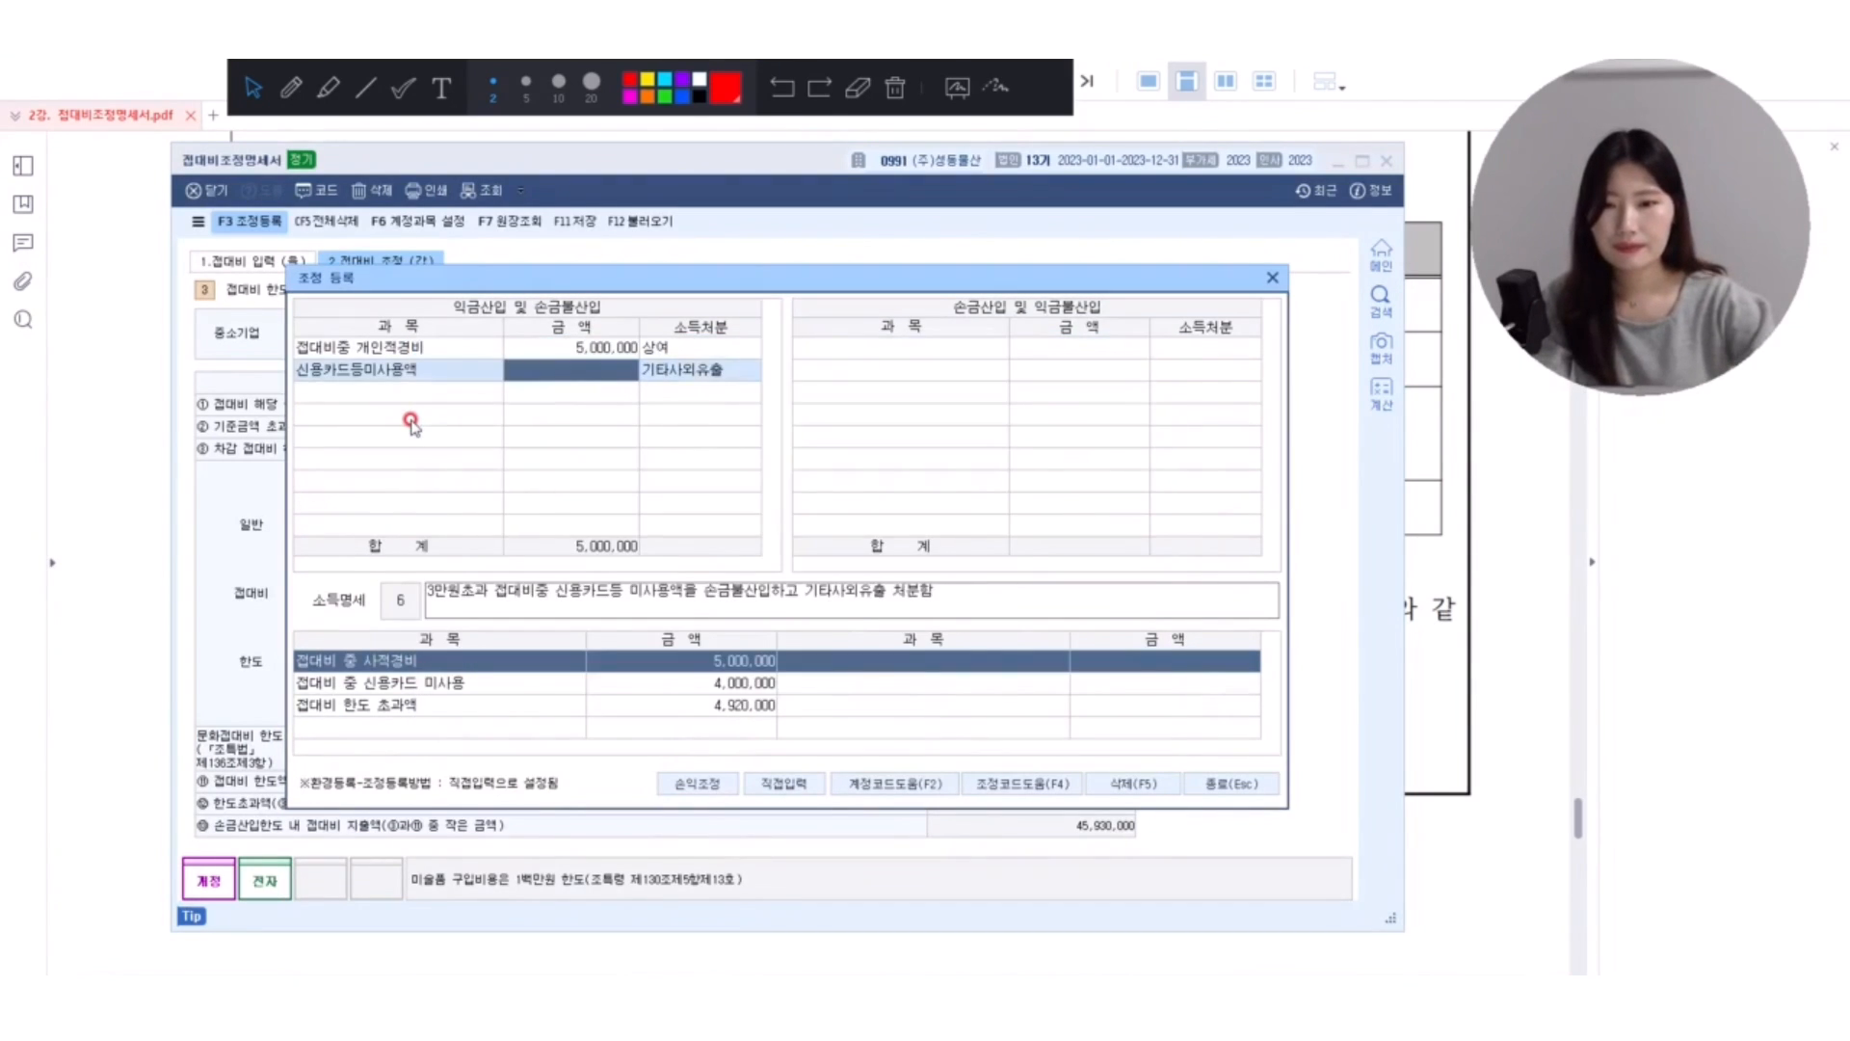
pyautogui.write('4000000')
pyautogui.press('Return')
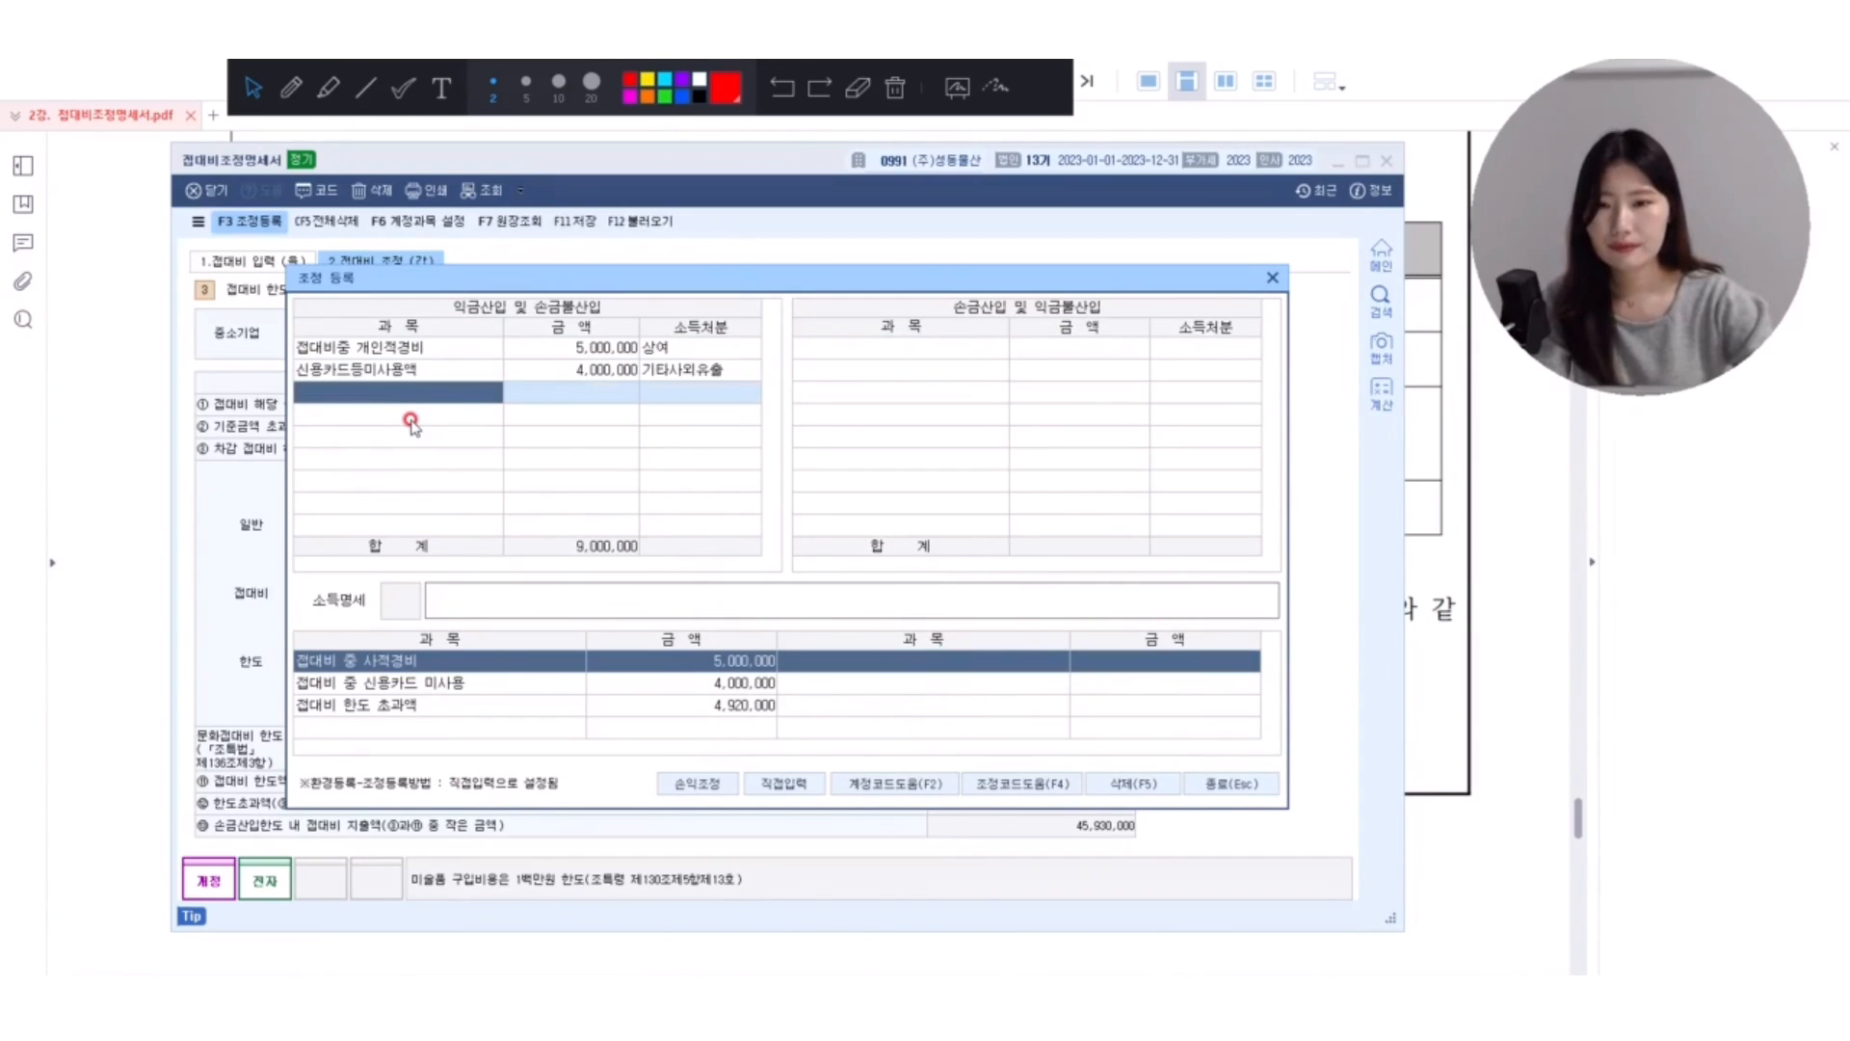
# Add 접대비한도초과 under 익금산입 및 손금불산입 for 4,920,000 with disposition 기타사외유출.
pyautogui.write('한도')
pyautogui.press('Return')
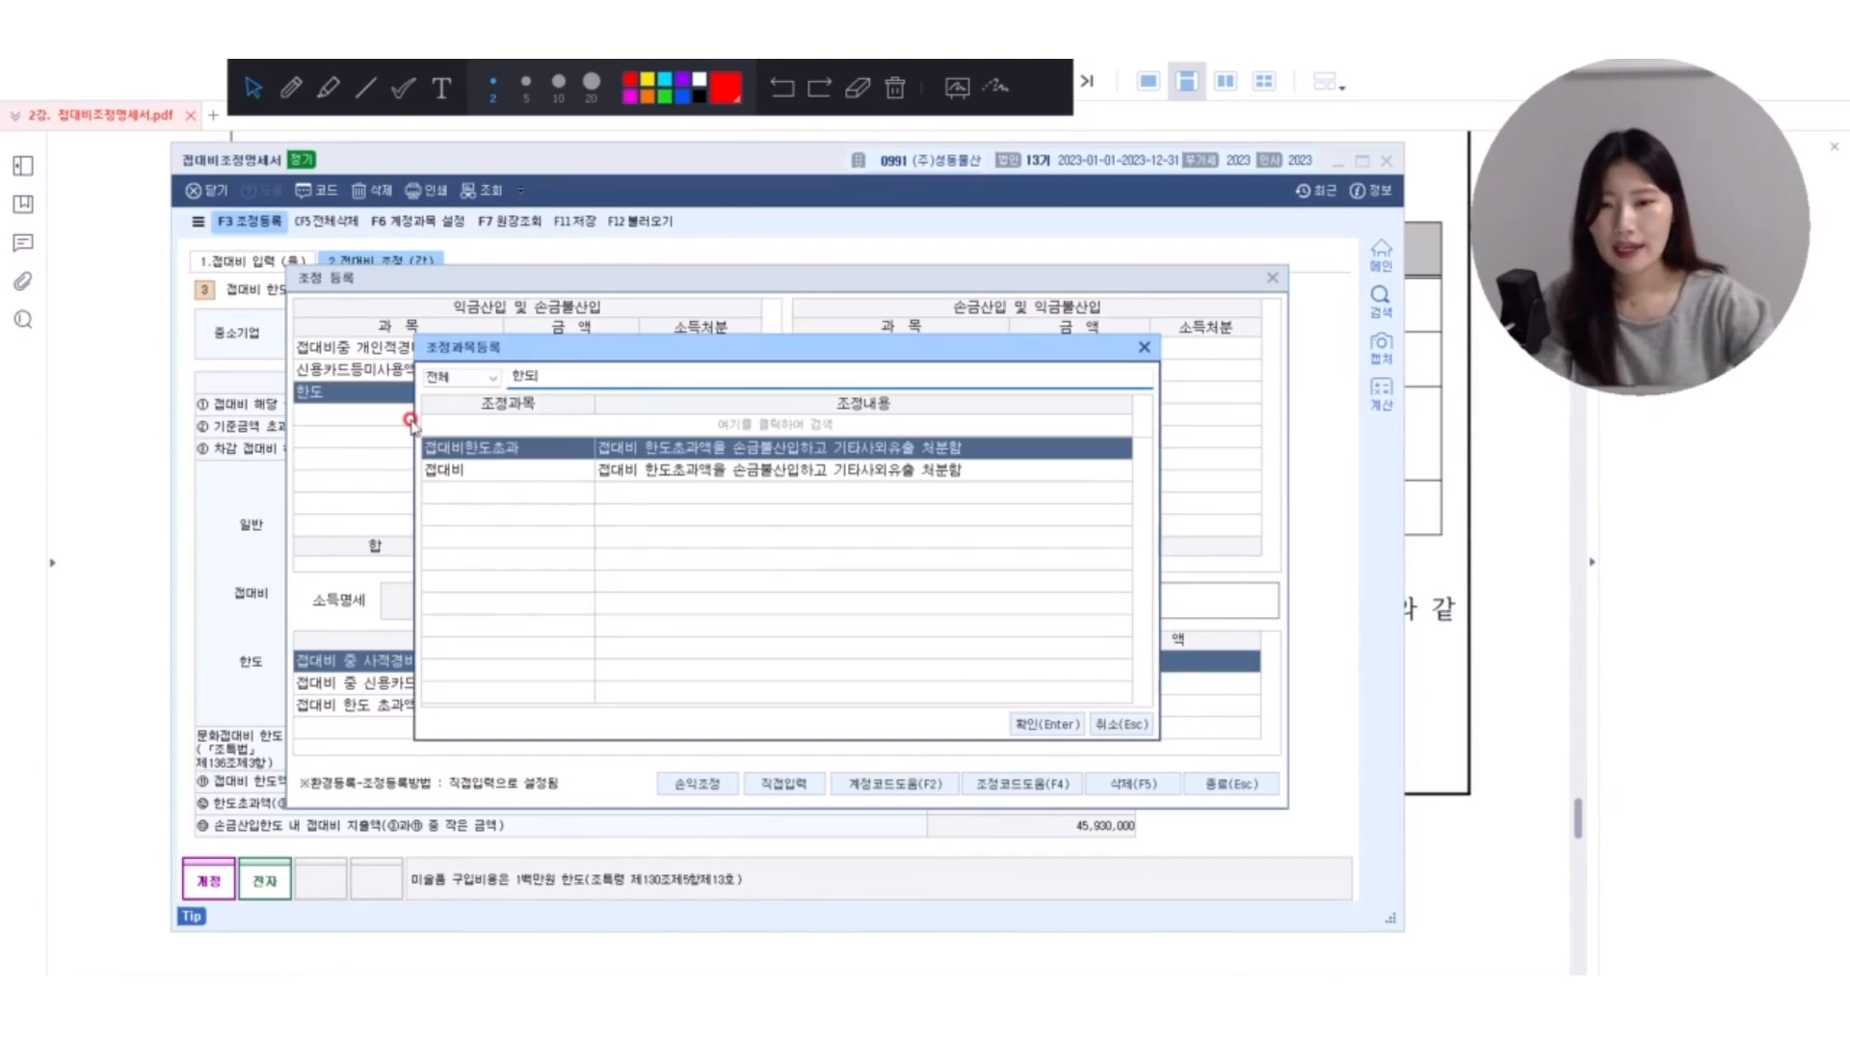
pyautogui.press('Return')
pyautogui.write('492')
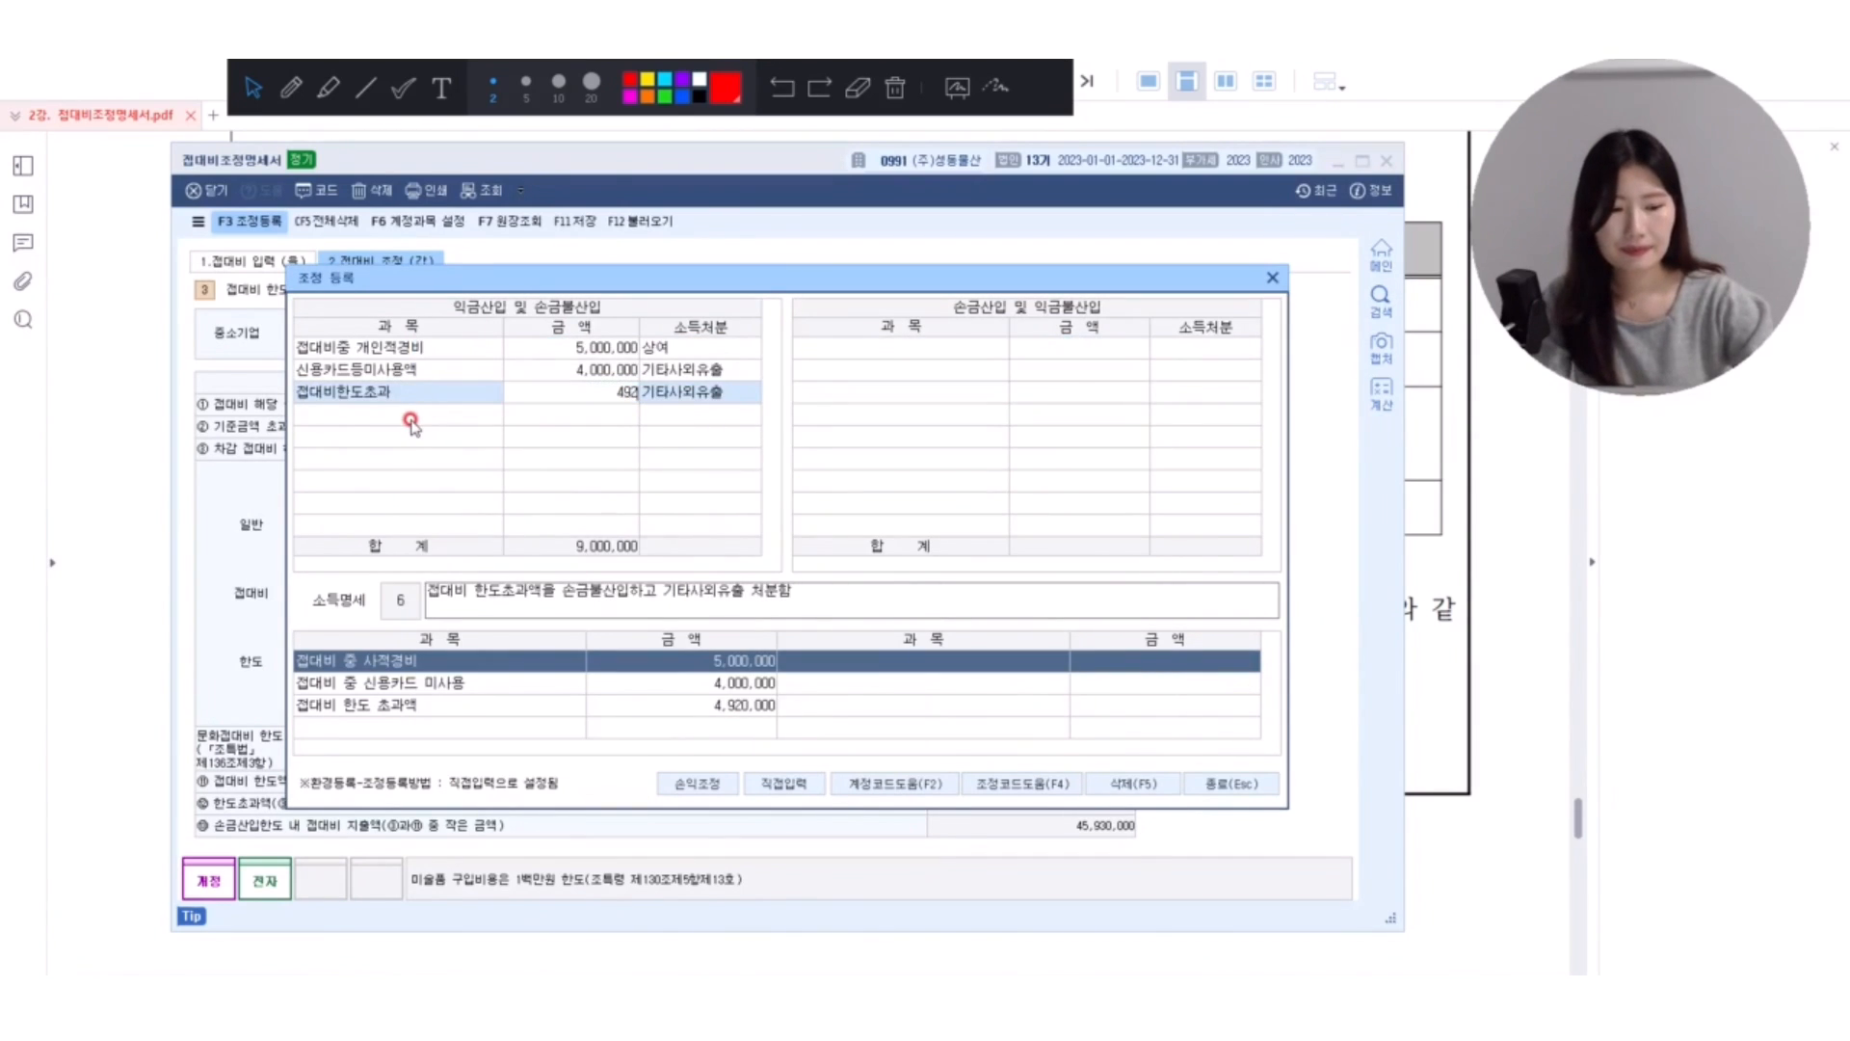
pyautogui.press('Return')
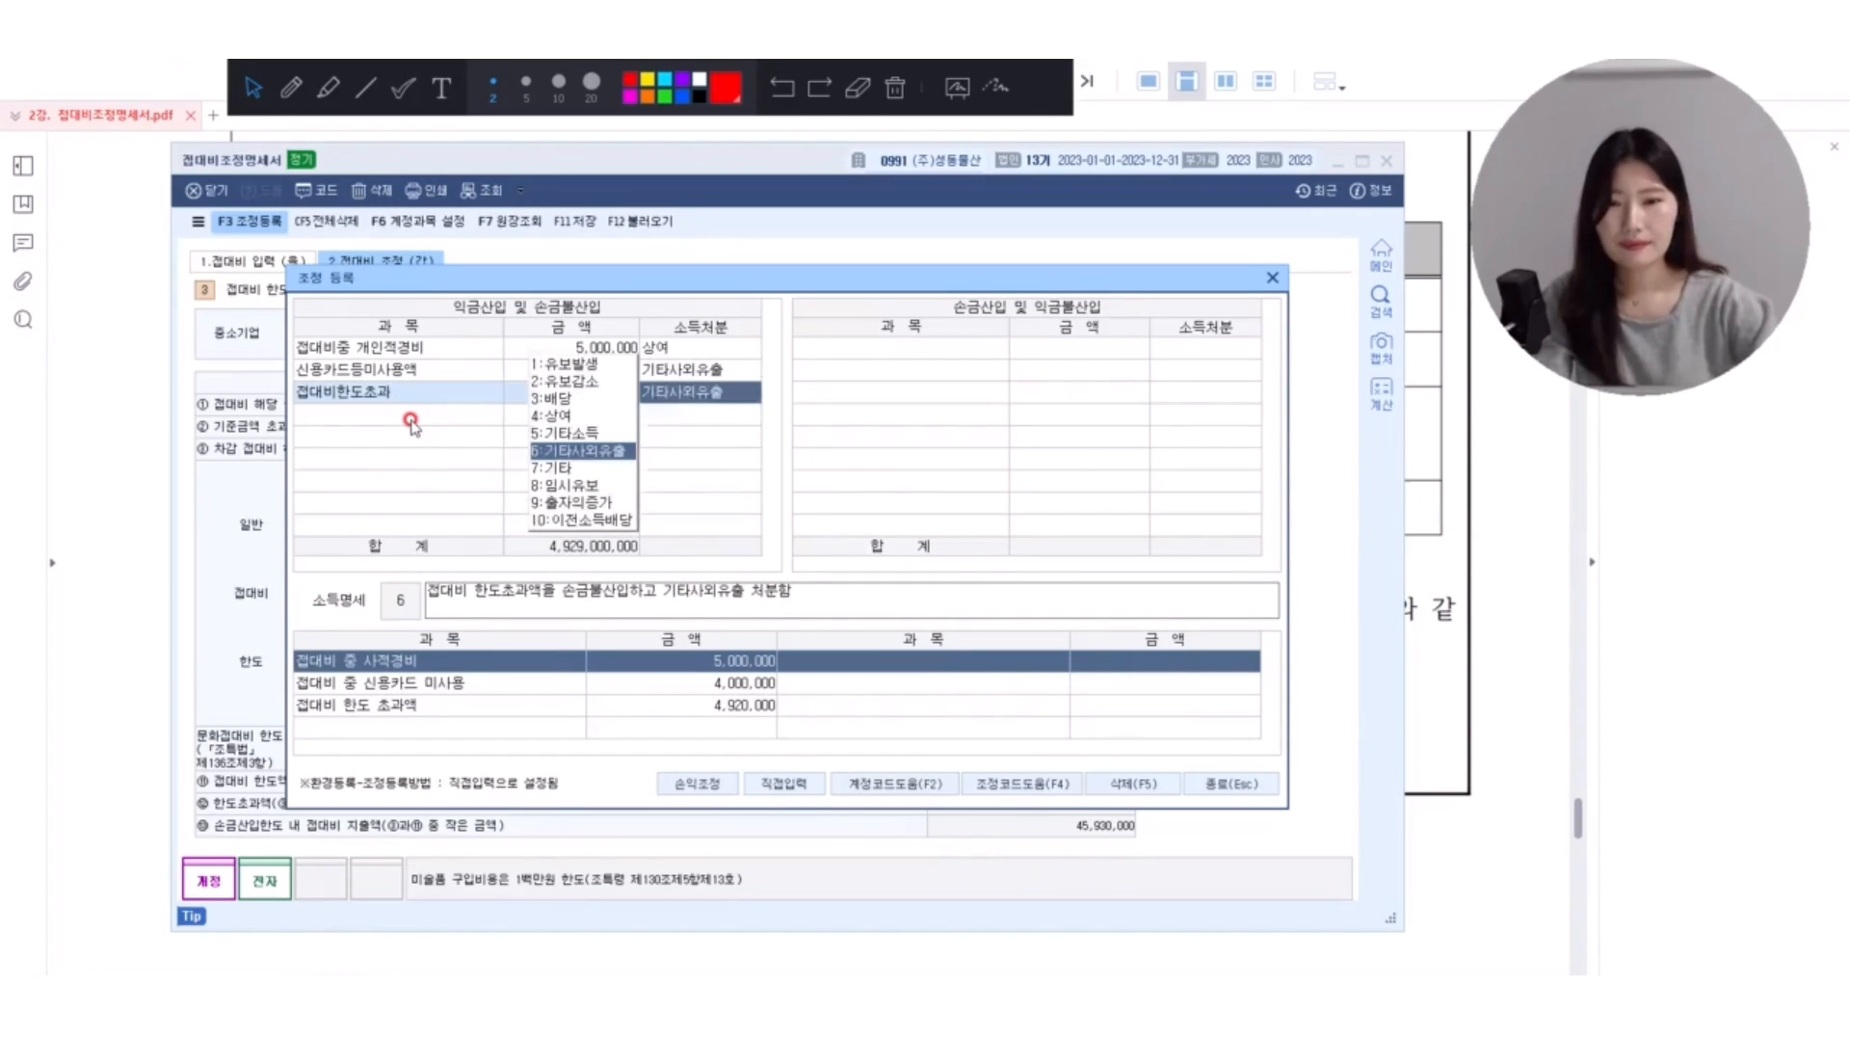
pyautogui.press('Left')
pyautogui.write('4,920')
pyautogui.press('+')
pyautogui.press('Return')
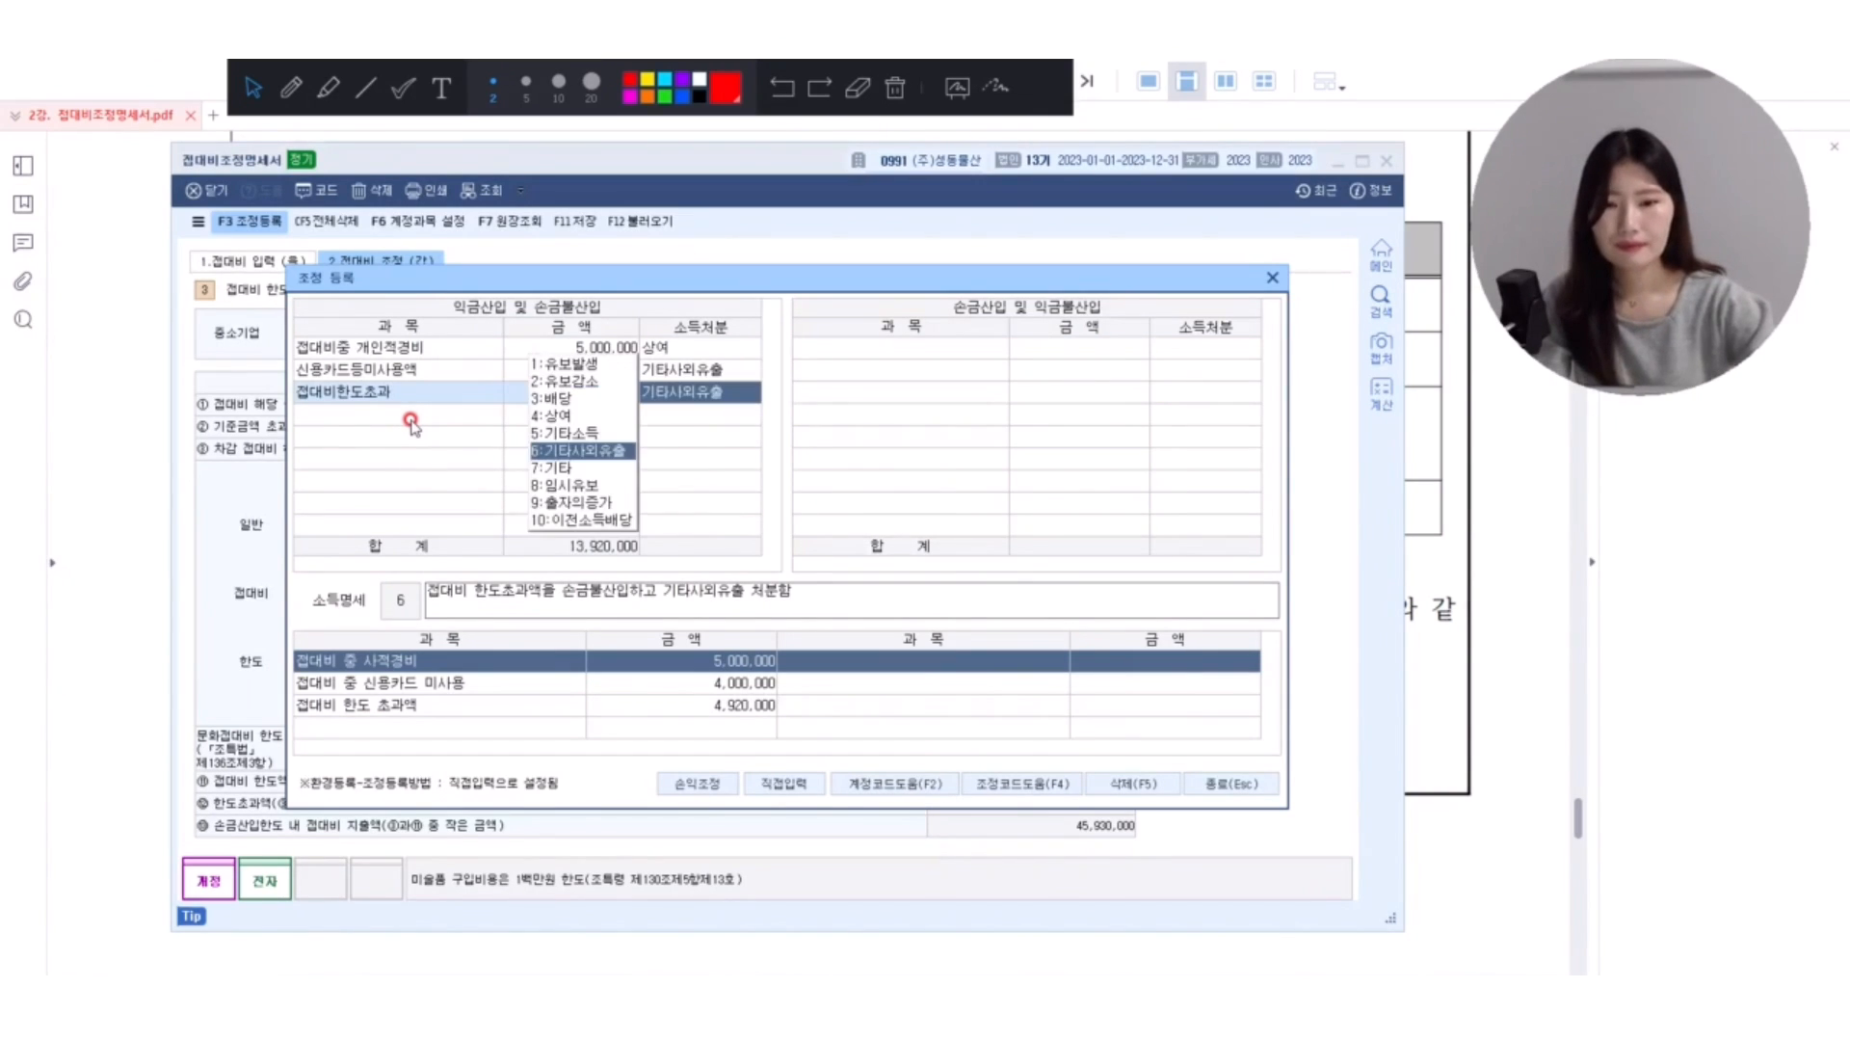
pyautogui.press('Return')
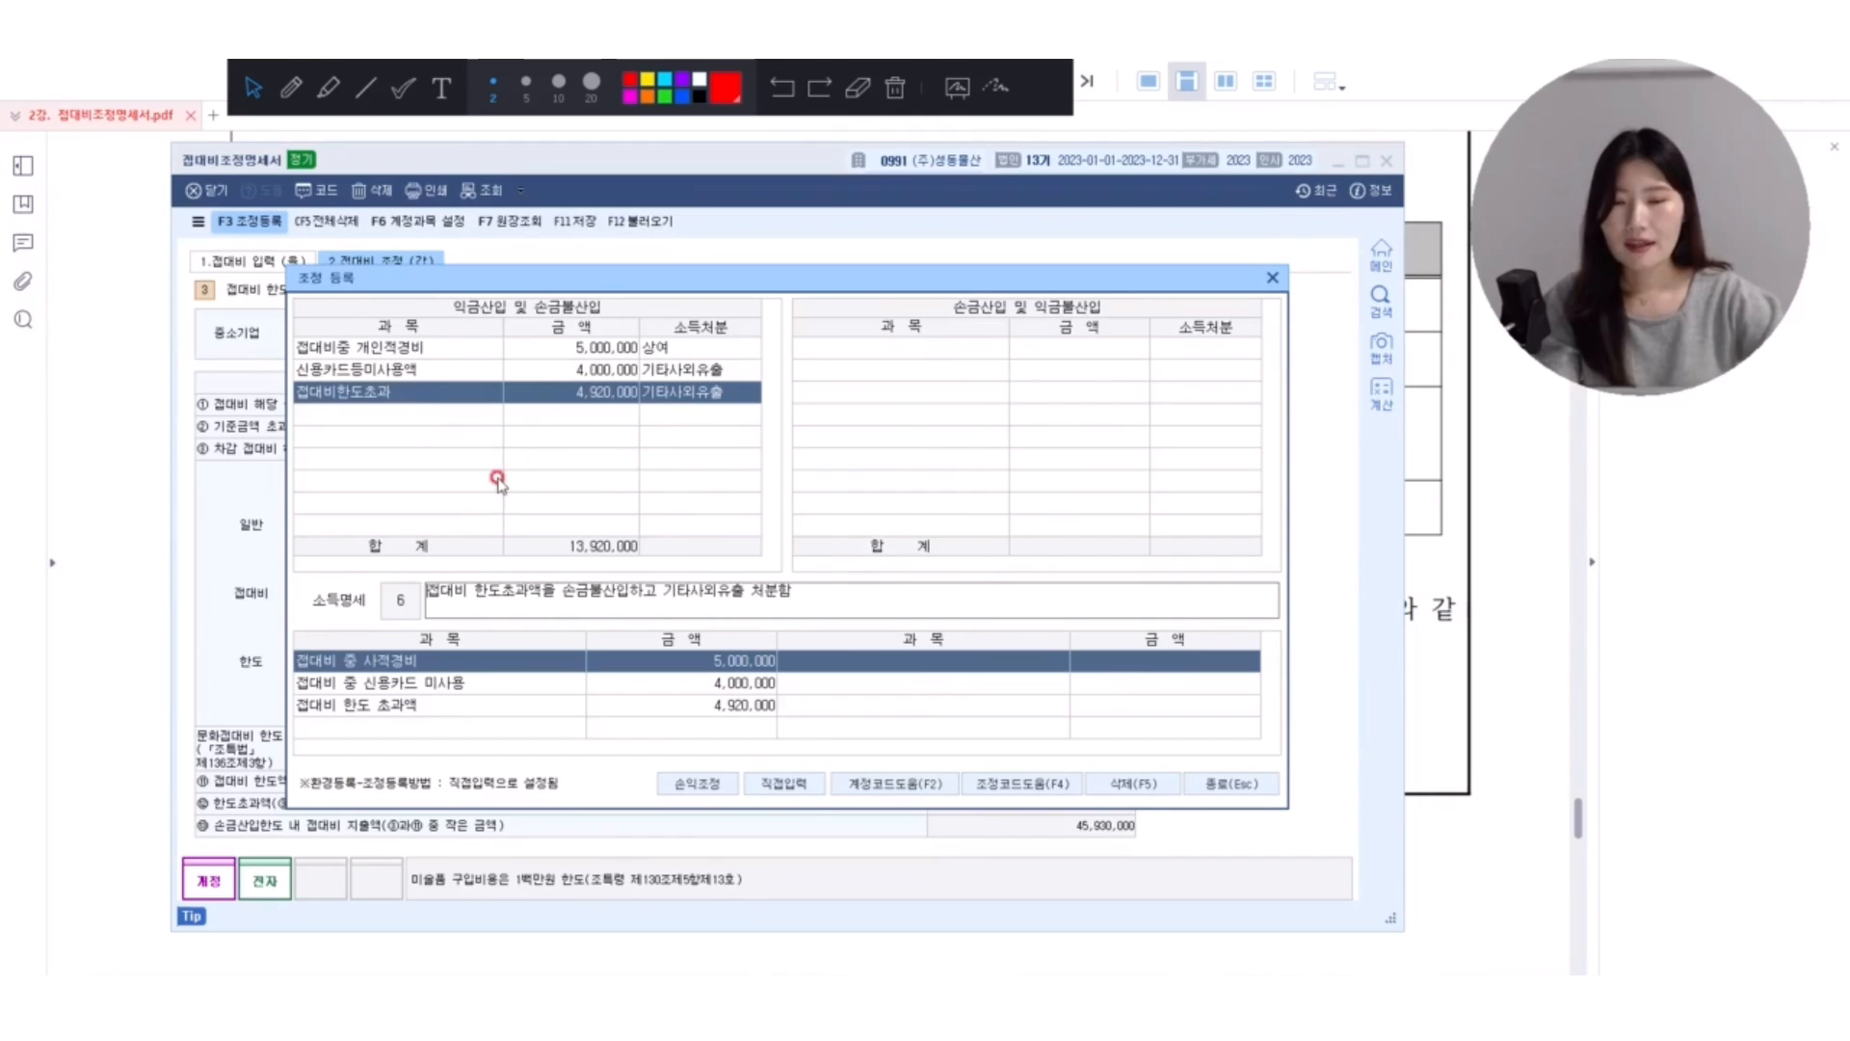
# Close 조정 등록, save the 접대비조정명세서, and bring the exercise PDF back to the front.
pyautogui.click(1229, 782)
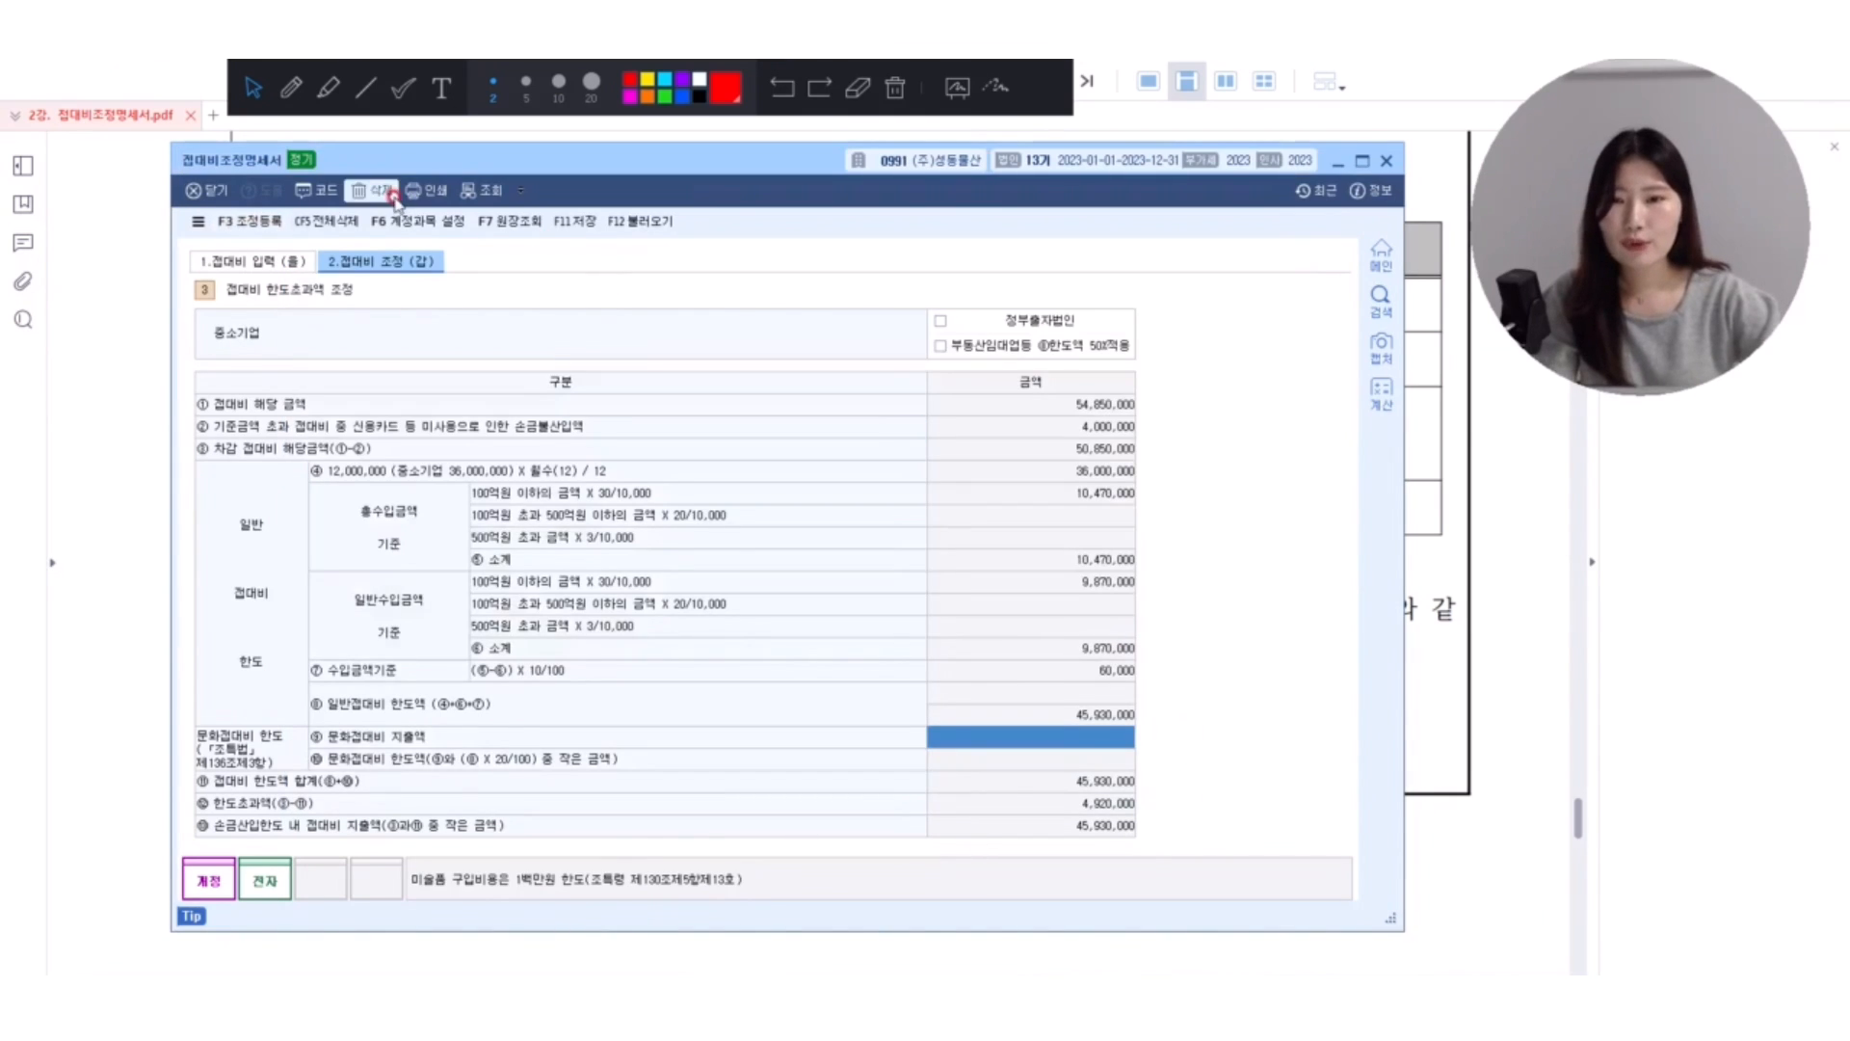
pyautogui.click(578, 223)
pyautogui.click(772, 568)
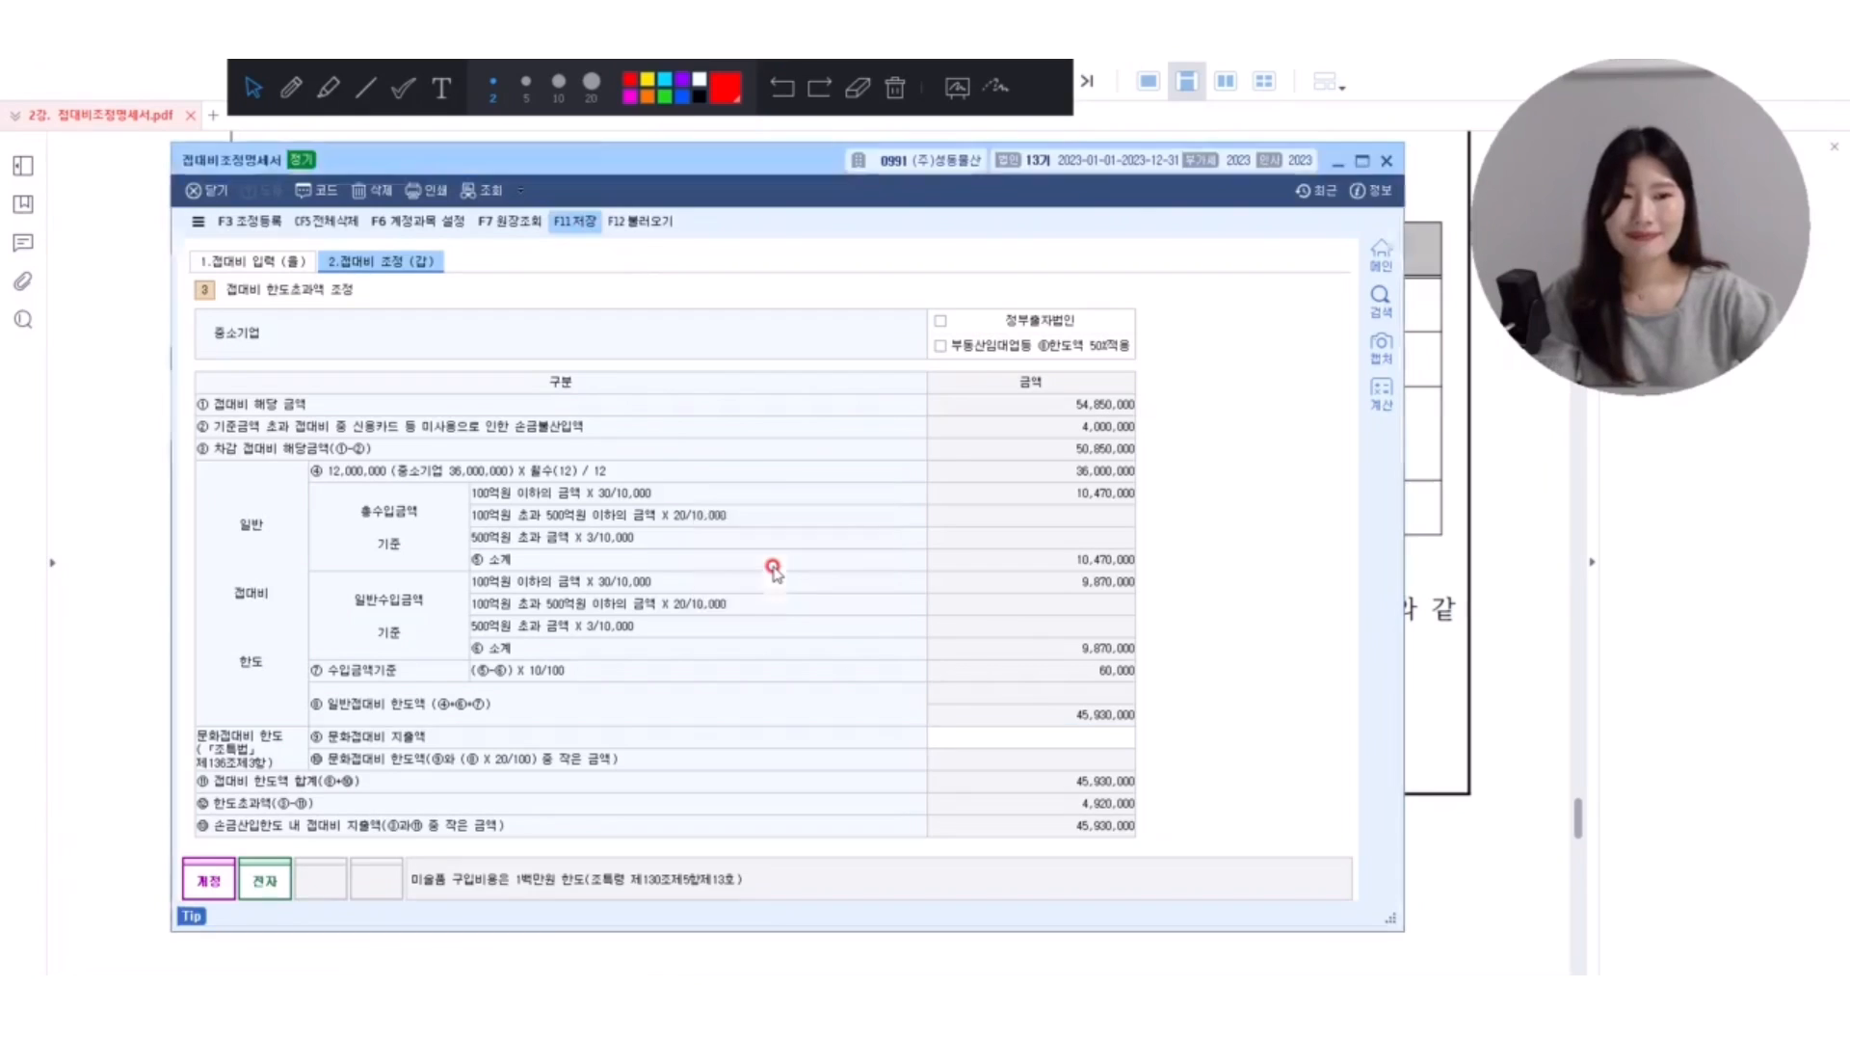
pyautogui.click(1493, 598)
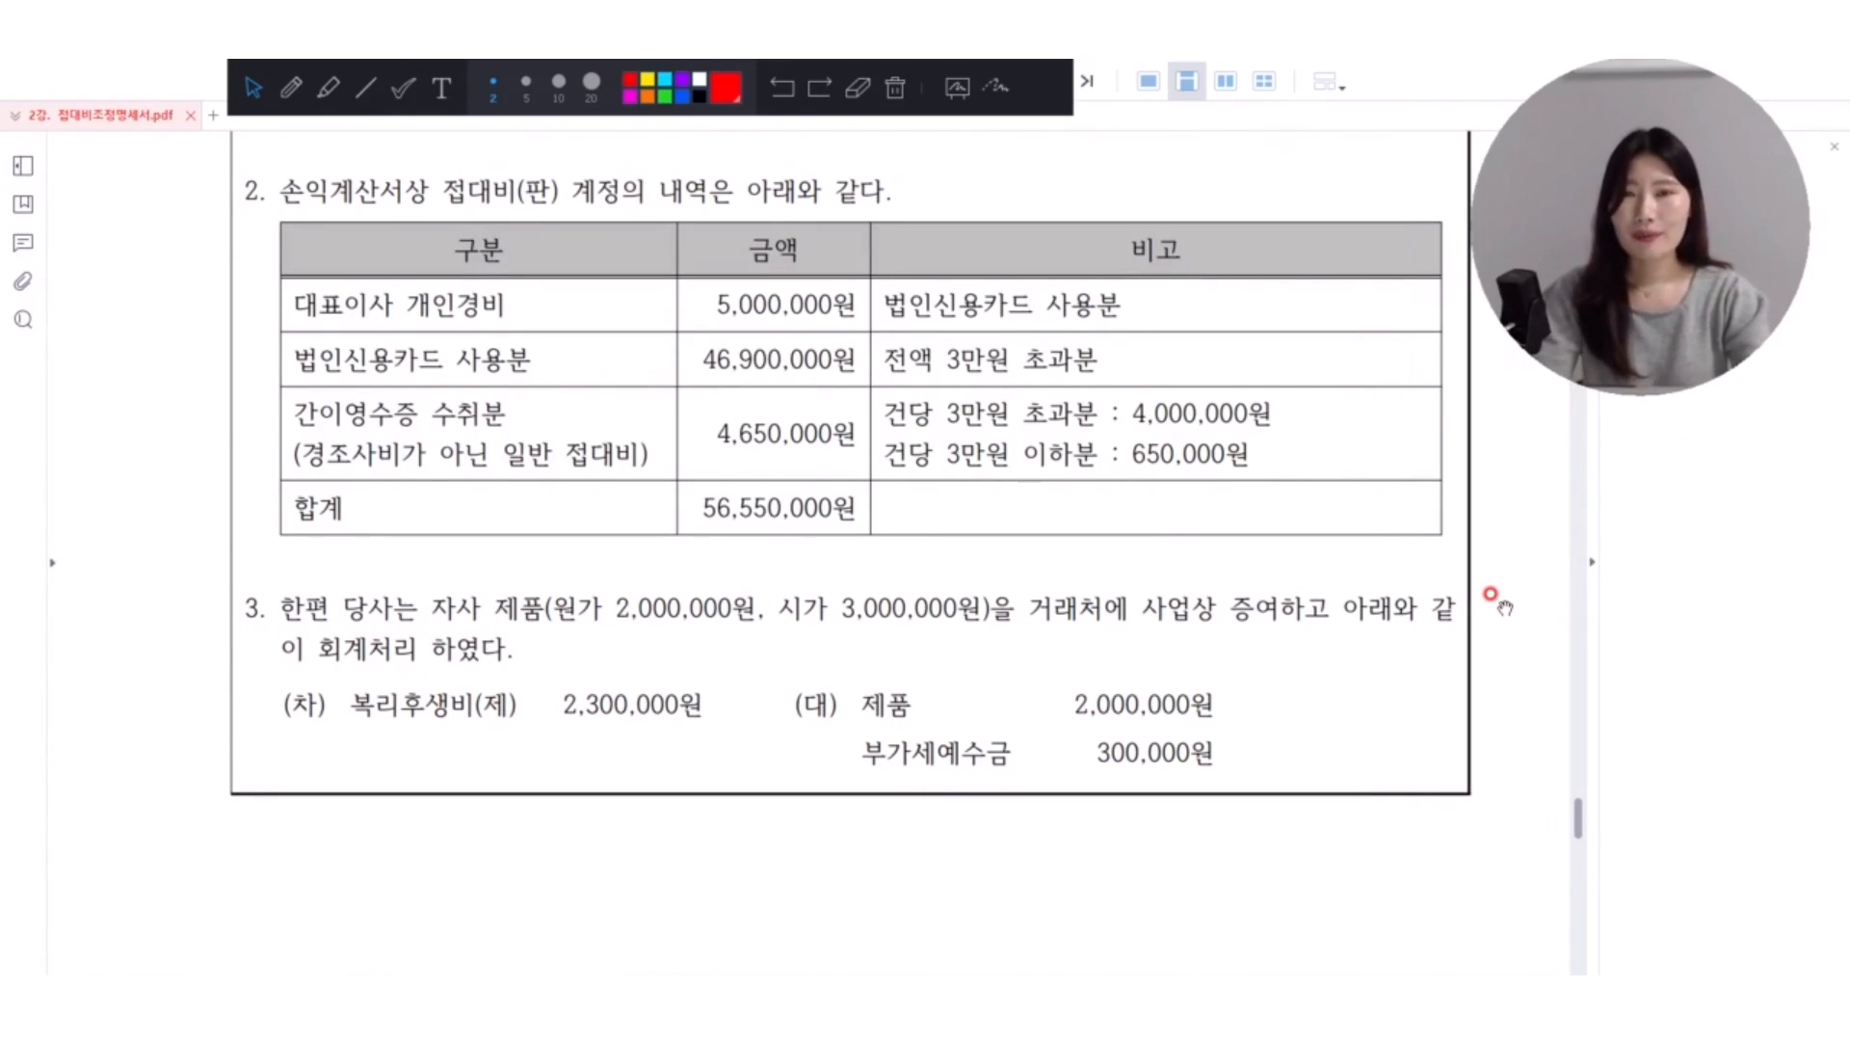